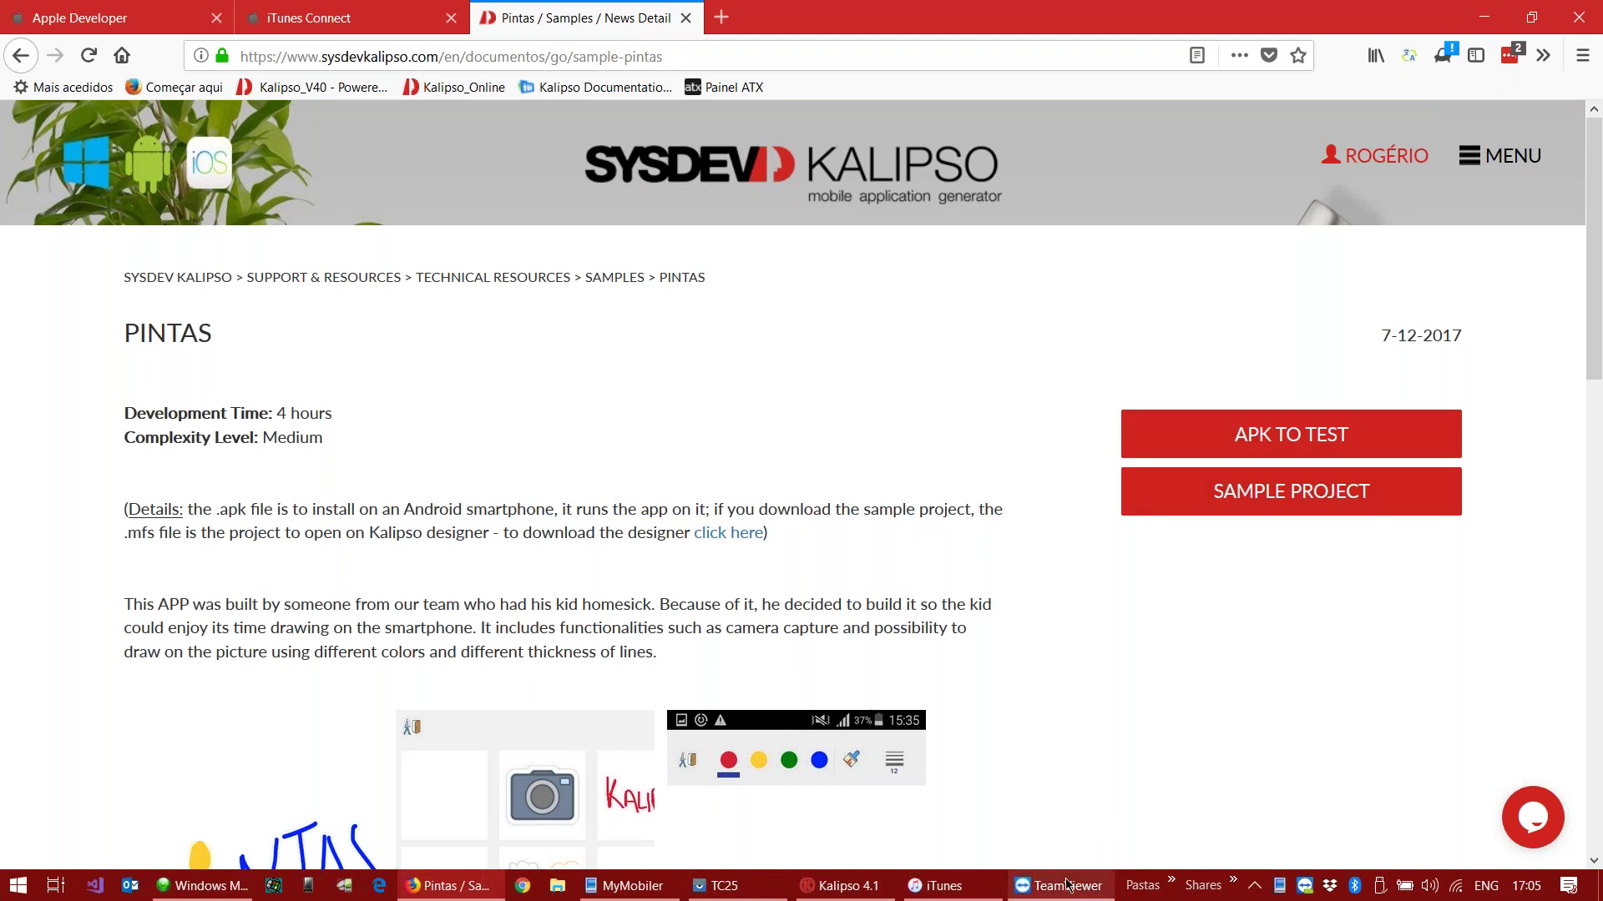
Step: Minimize TeamViewer and Firefox so Kalipso 4.1's Welcome dialog is visible
{"action": "mouse_move", "coordinate": [1058, 885]}
{"action": "left_click", "coordinate": [1066, 825]}
{"action": "key", "text": "alt+F4"}
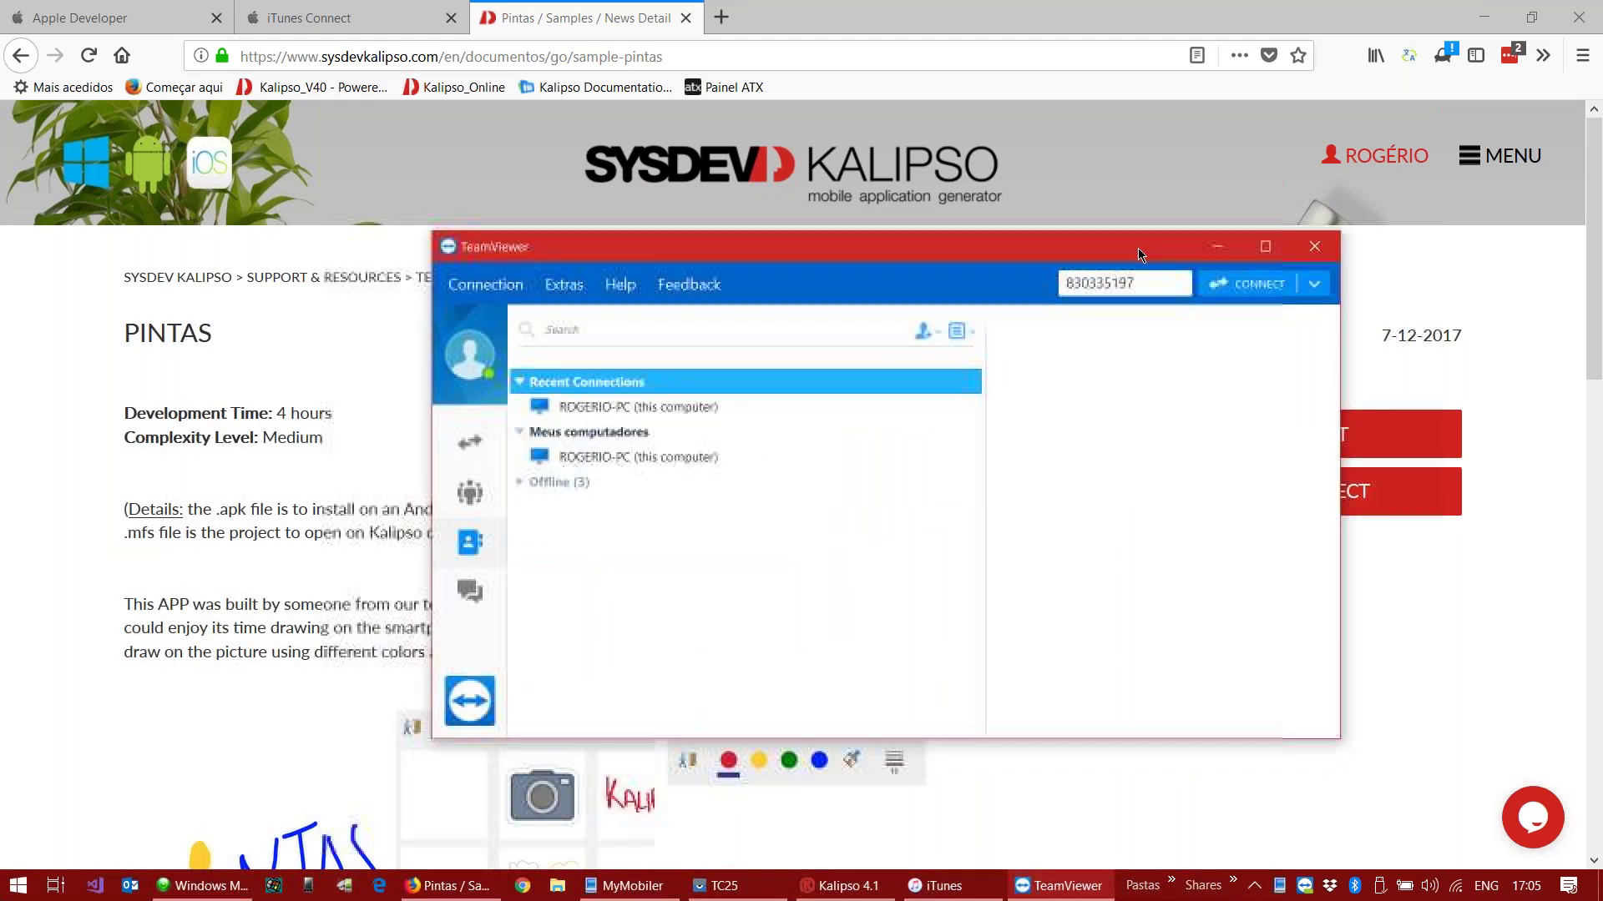
{"action": "left_click", "coordinate": [1216, 246]}
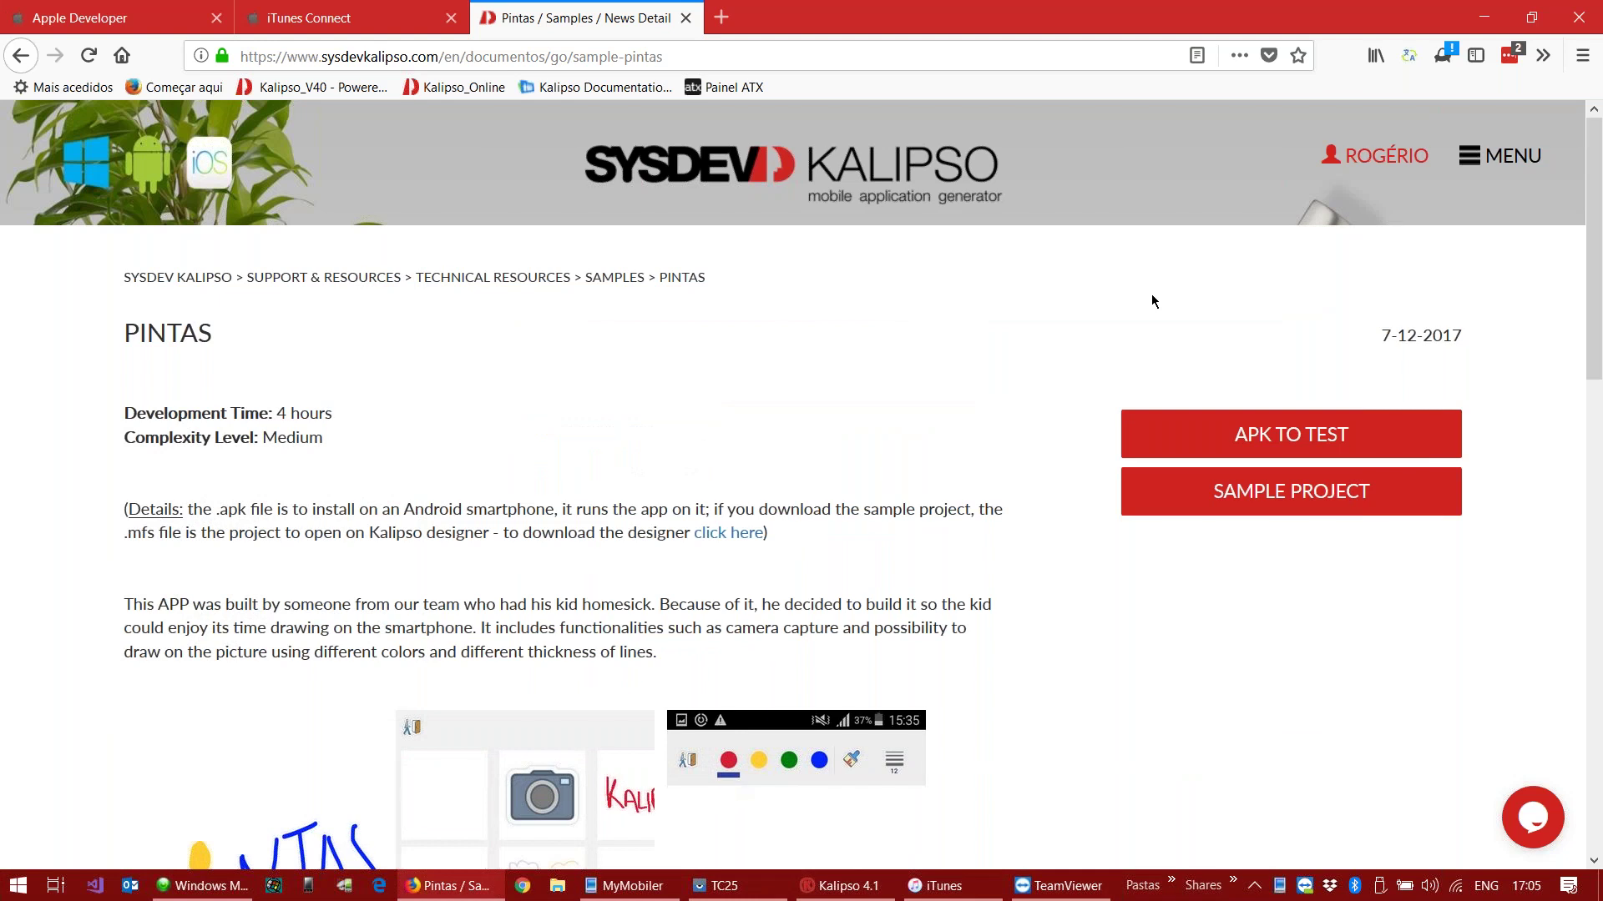
{"action": "left_click", "coordinate": [1492, 18]}
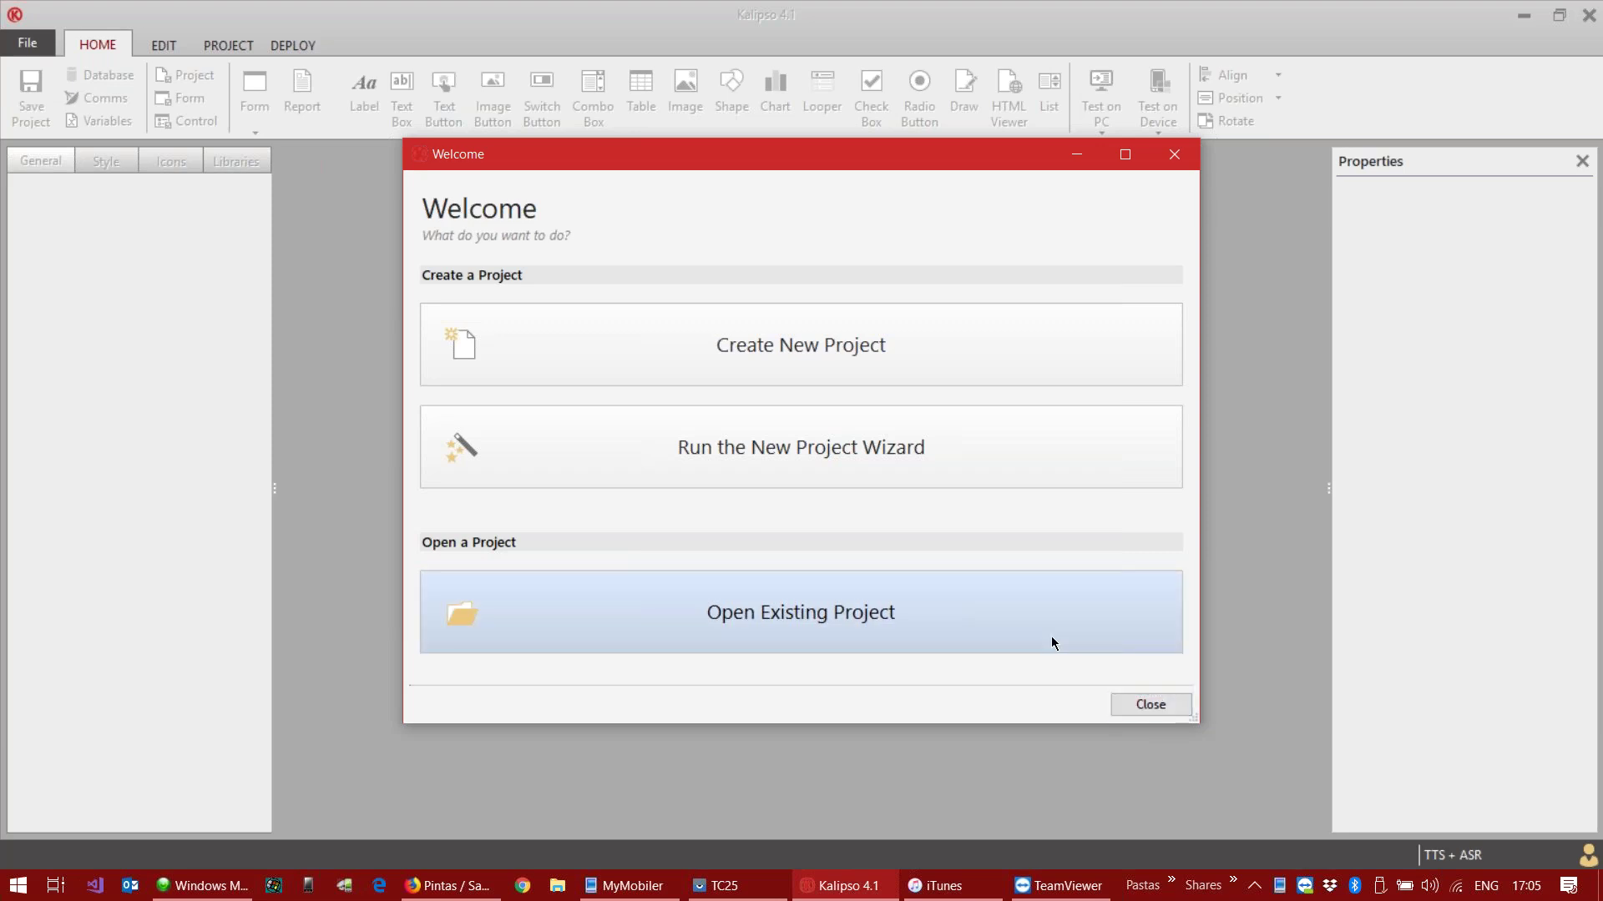
Step: Open the recent Pintas project and close its Entrada form window
{"action": "left_click", "coordinate": [1146, 708]}
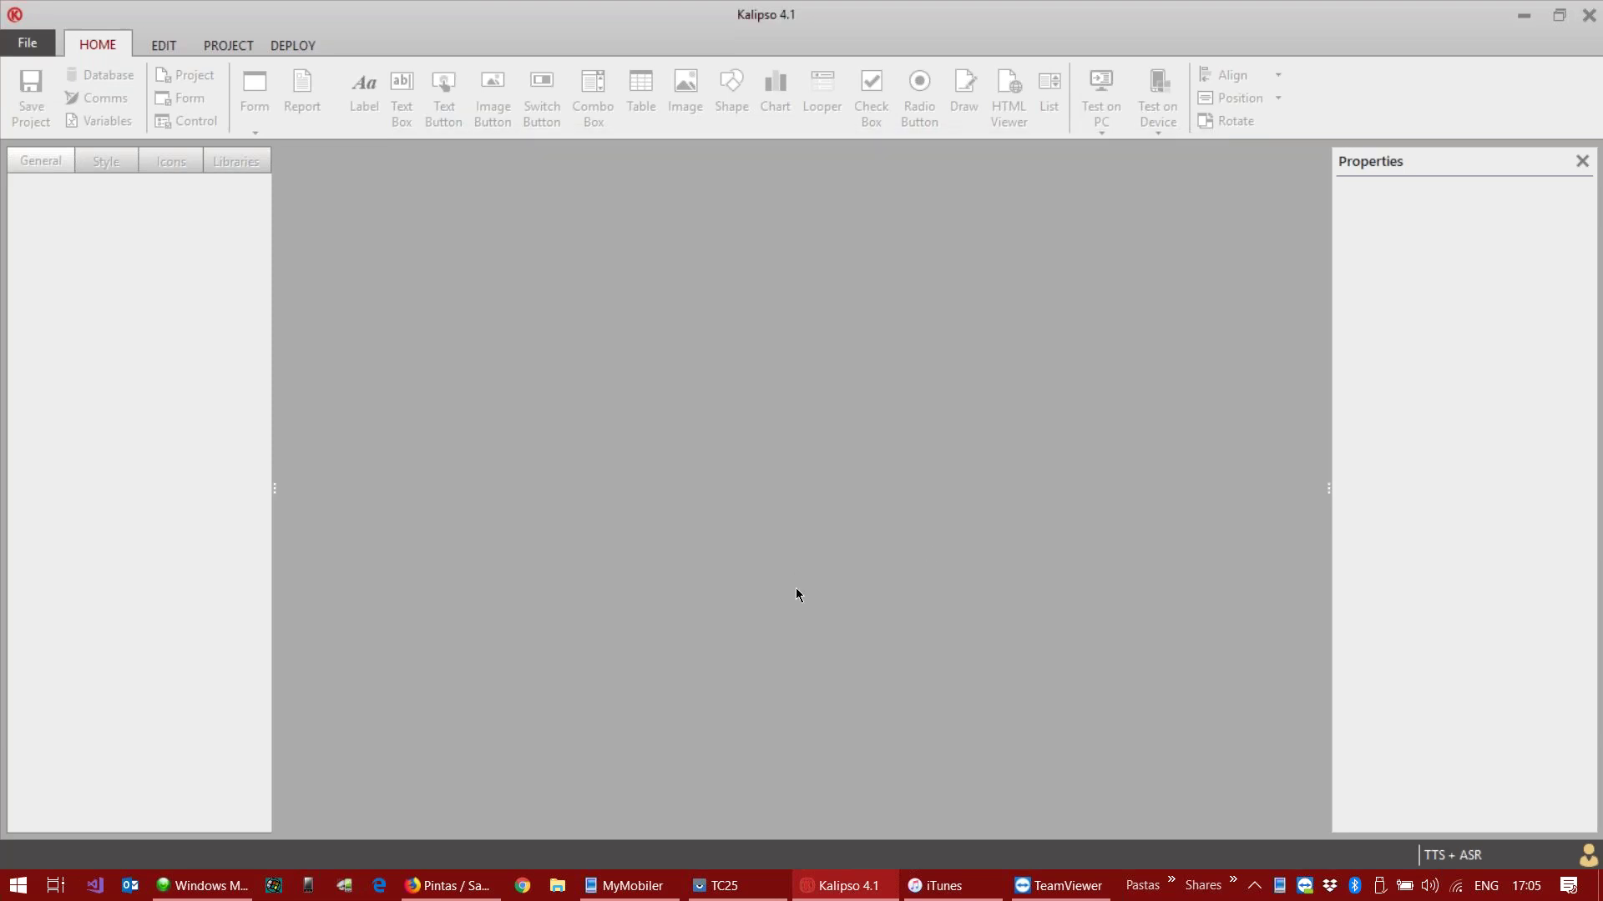
{"action": "left_click", "coordinate": [37, 48]}
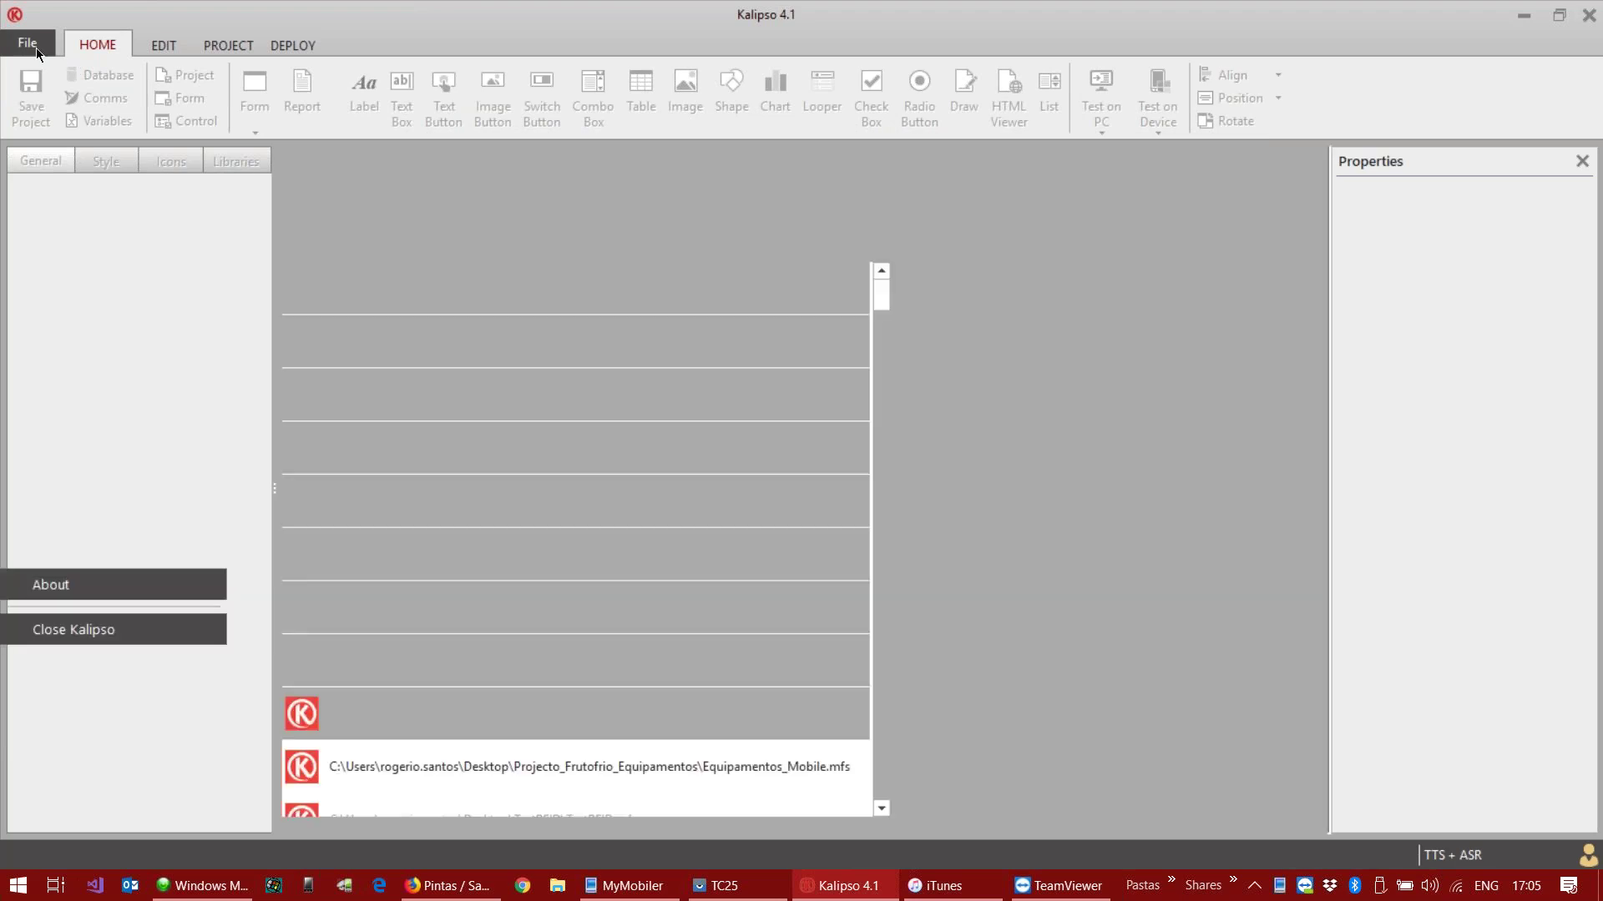
{"action": "left_click", "coordinate": [483, 277]}
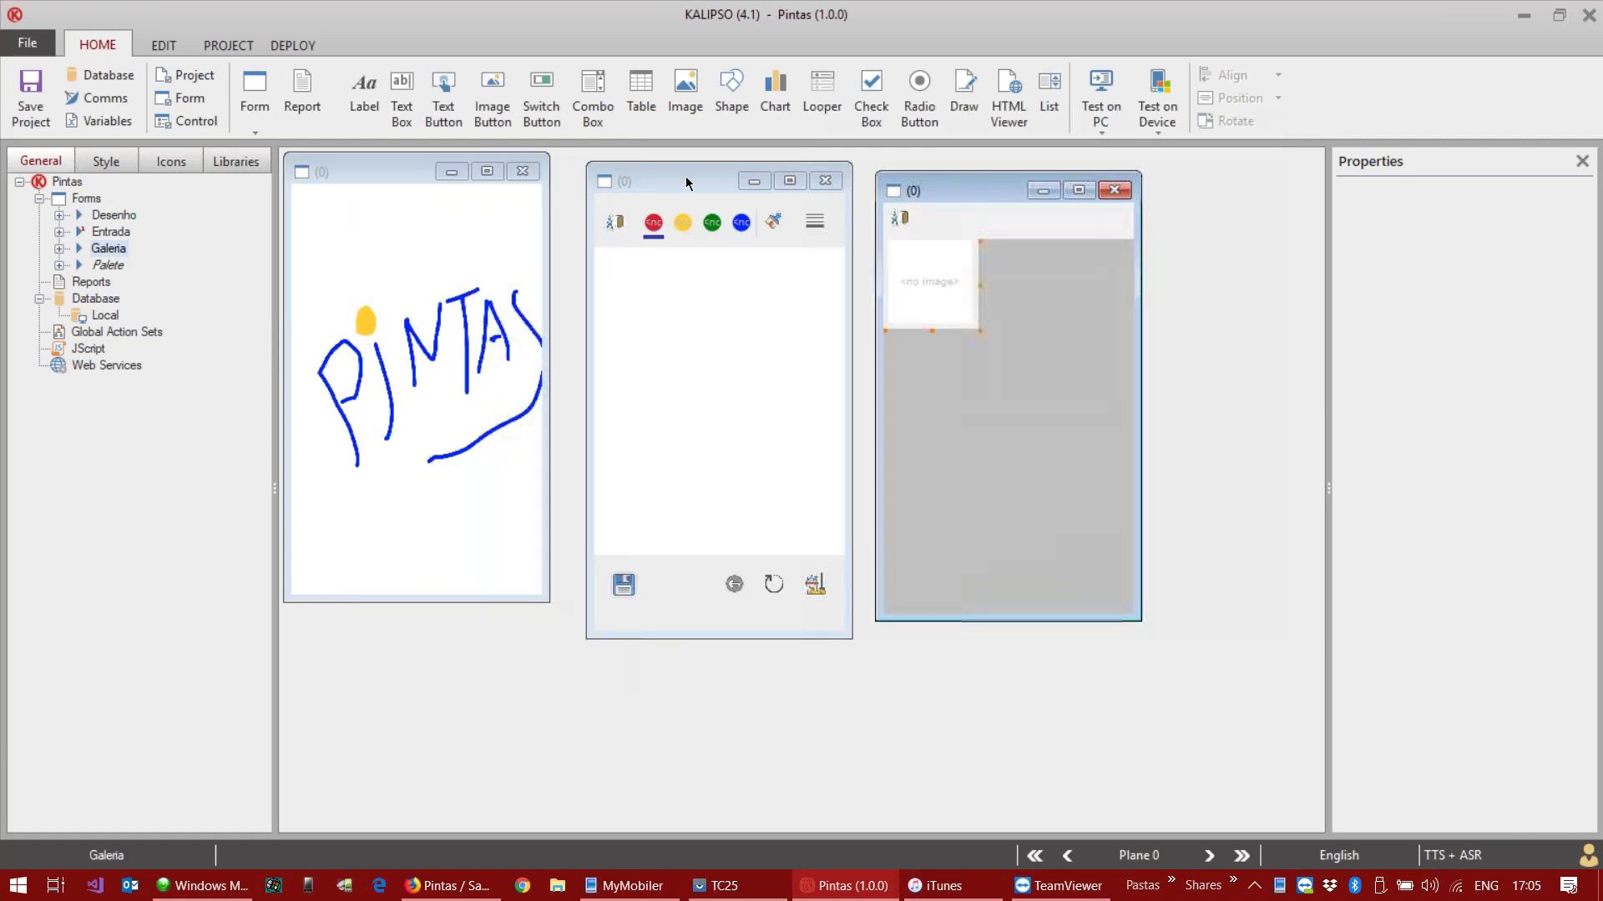
{"action": "left_click", "coordinate": [394, 236]}
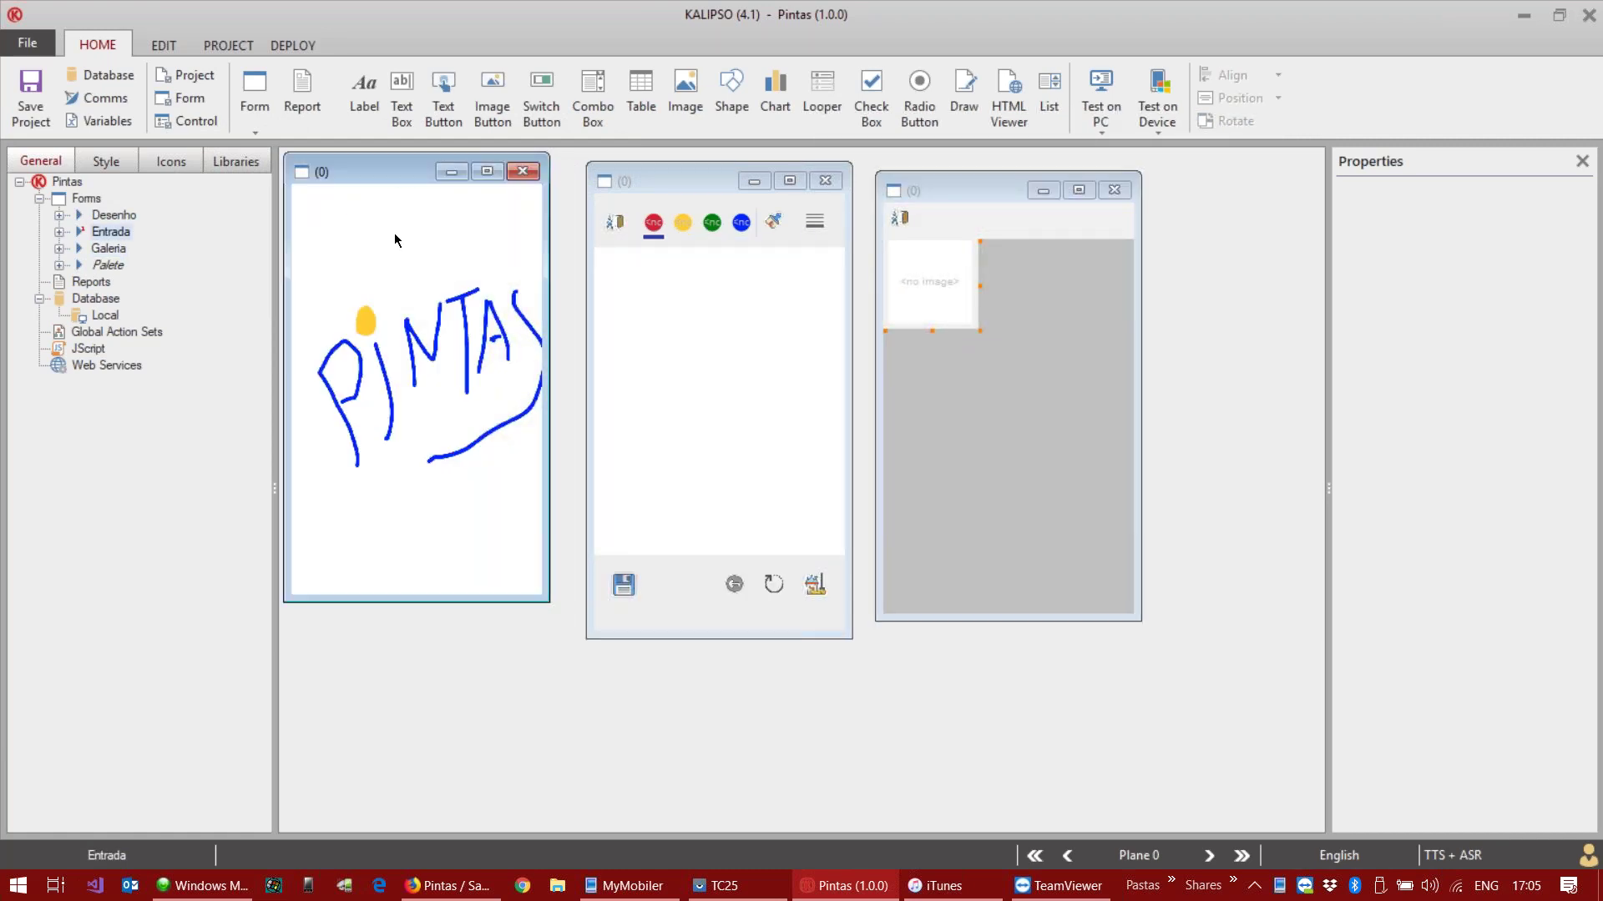
{"action": "left_click", "coordinate": [524, 171]}
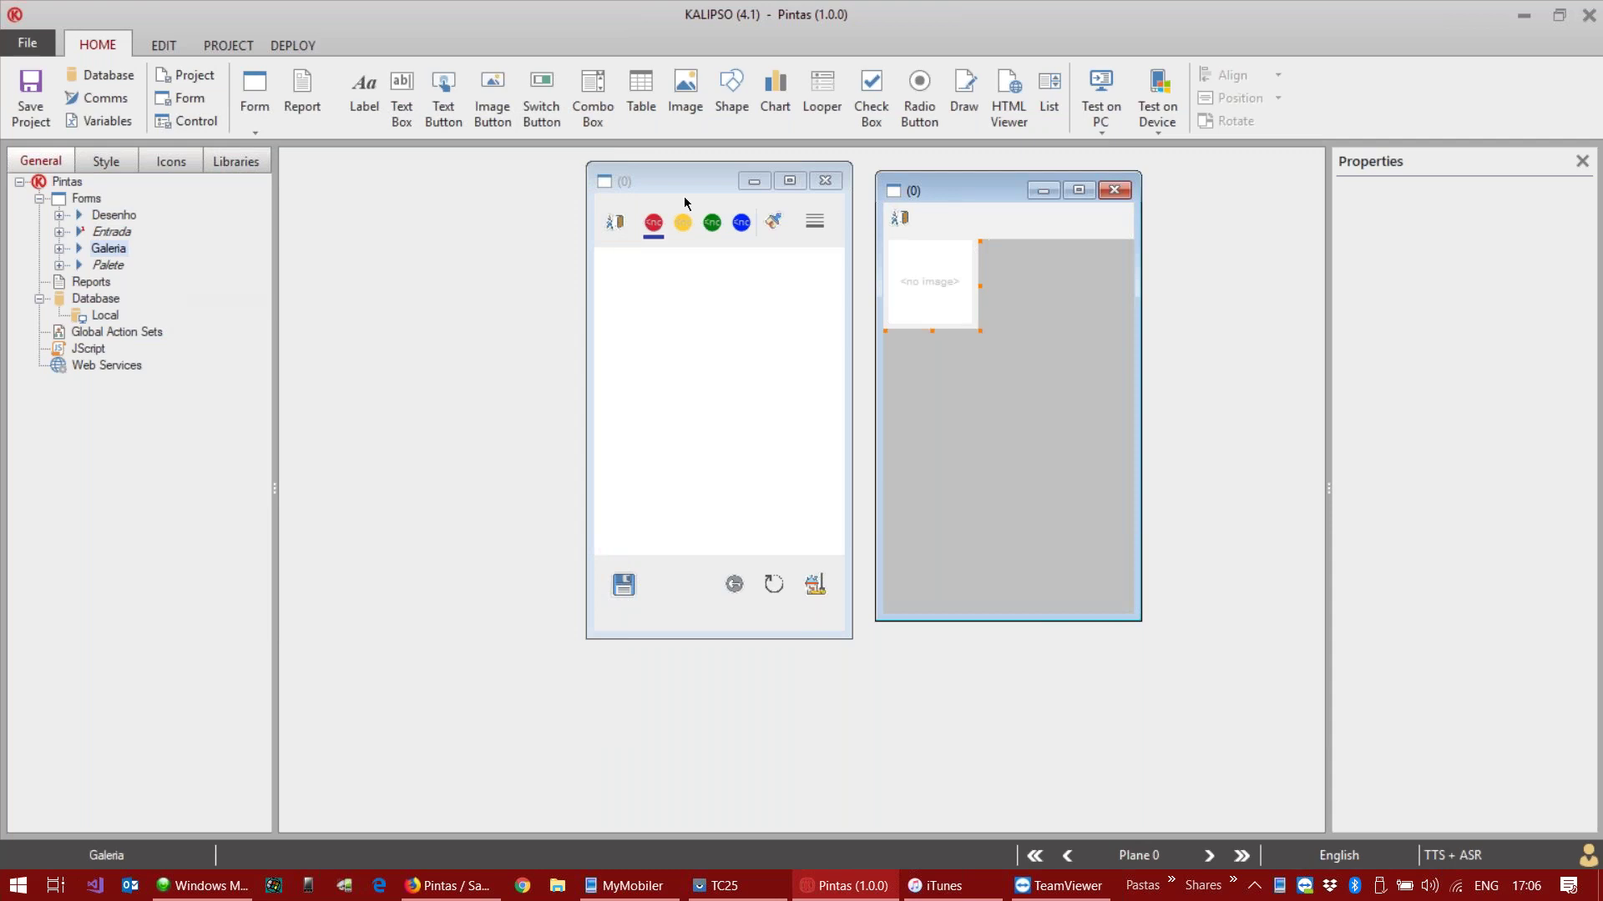
Step: Place the Desenho and Galeria forms side by side and show the DEPLOY options
{"action": "left_click_drag", "start_coordinate": [659, 178], "coordinate": [358, 173]}
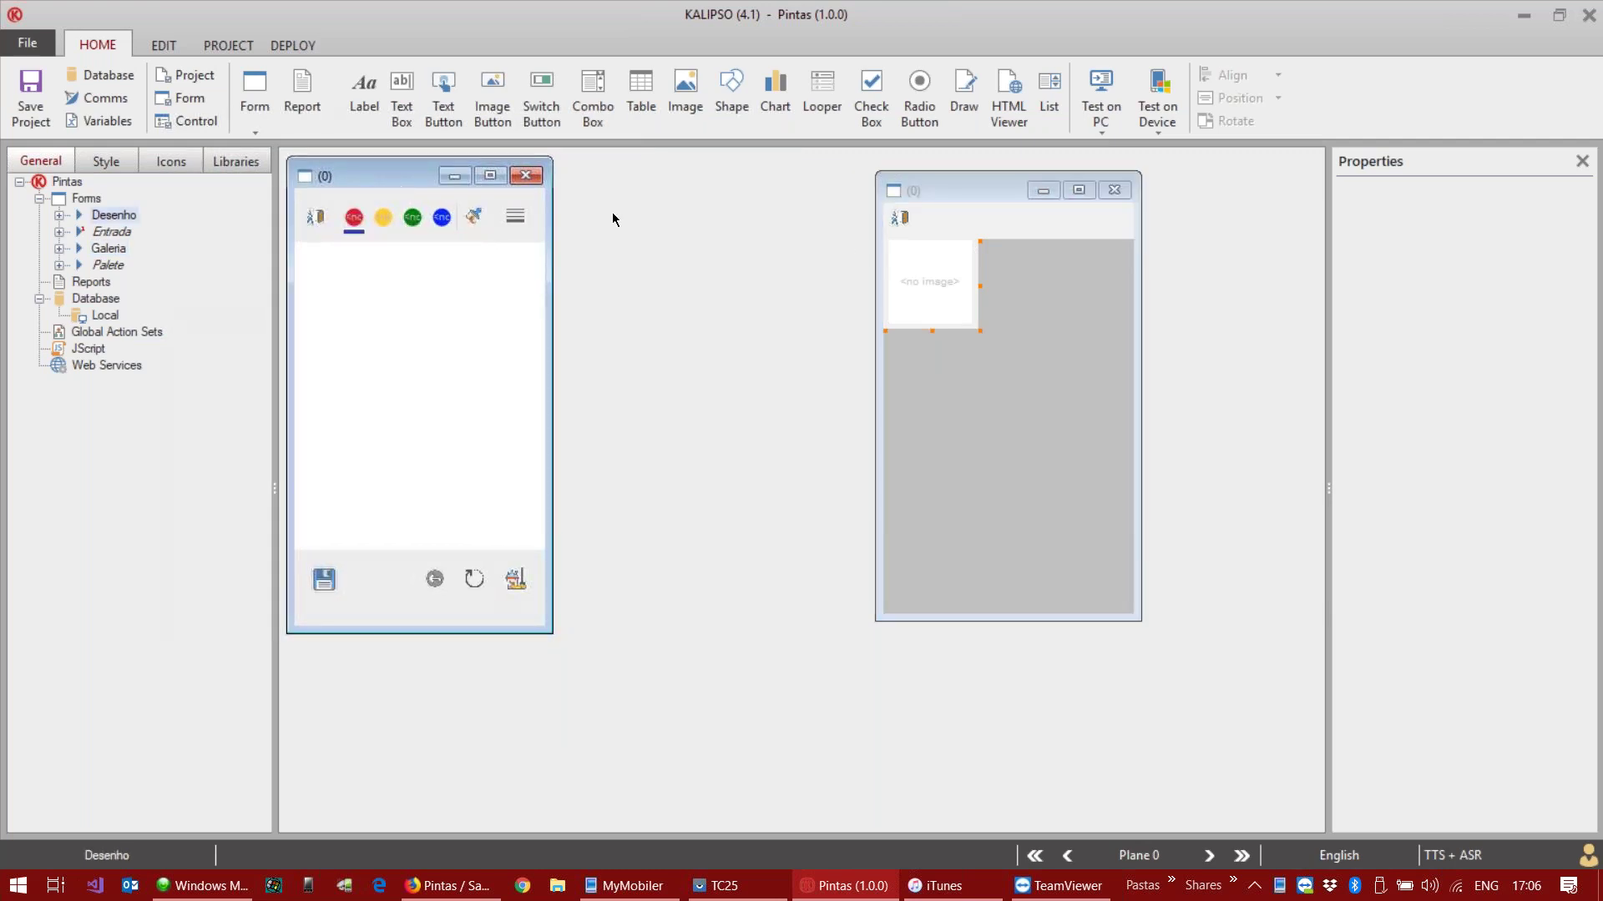
{"action": "left_click_drag", "start_coordinate": [968, 194], "coordinate": [650, 188]}
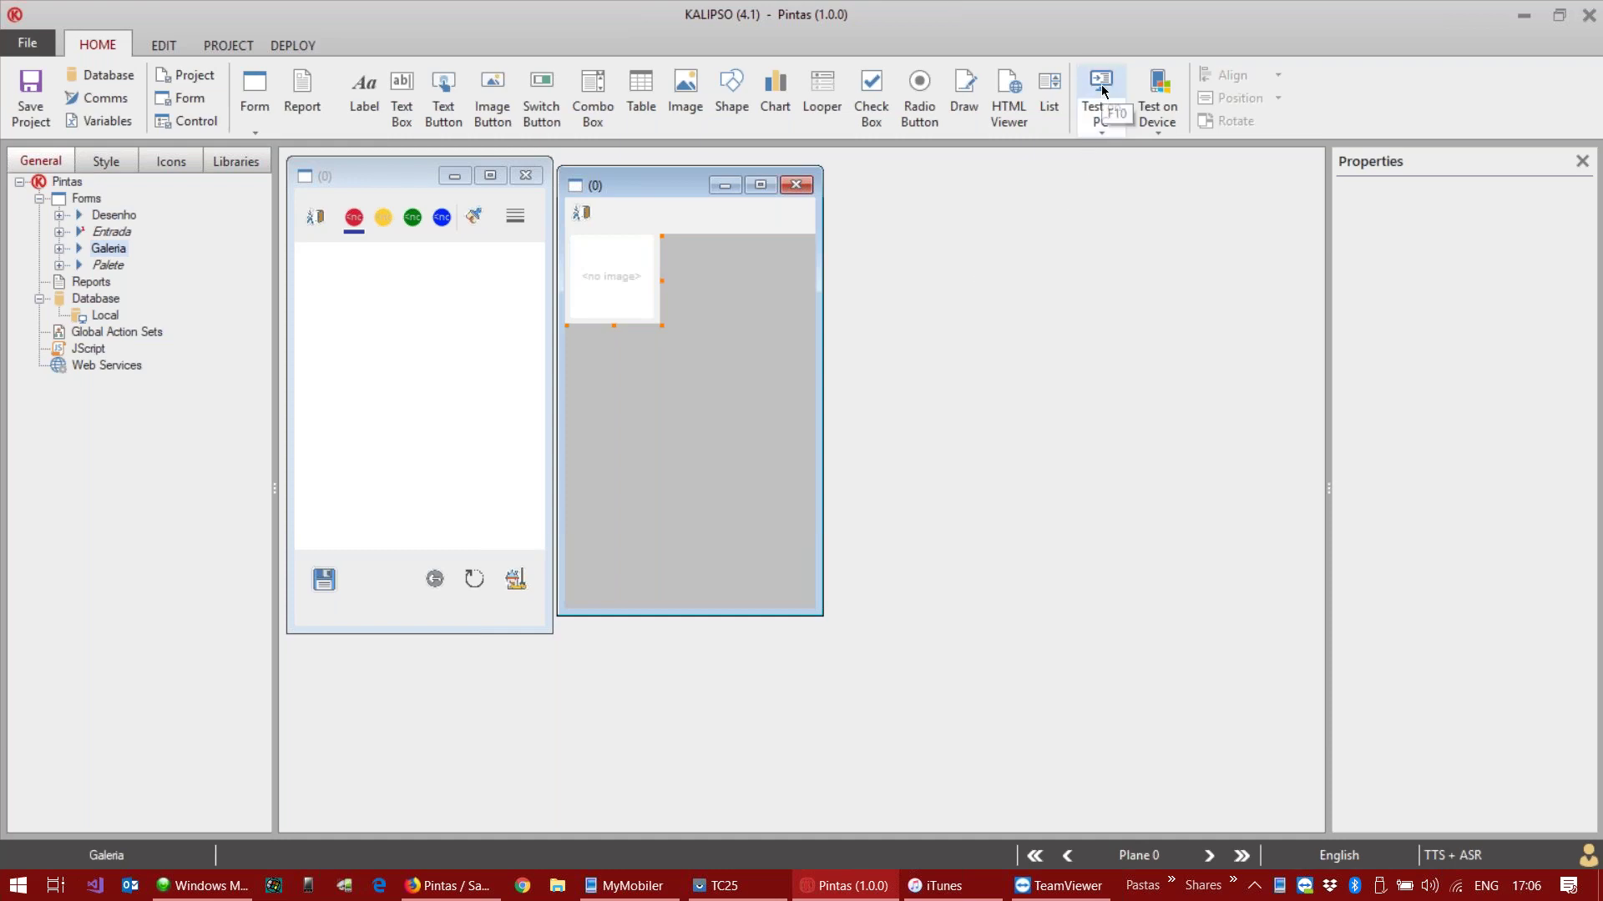
{"action": "left_click", "coordinate": [1100, 122]}
{"action": "left_click", "coordinate": [1100, 122]}
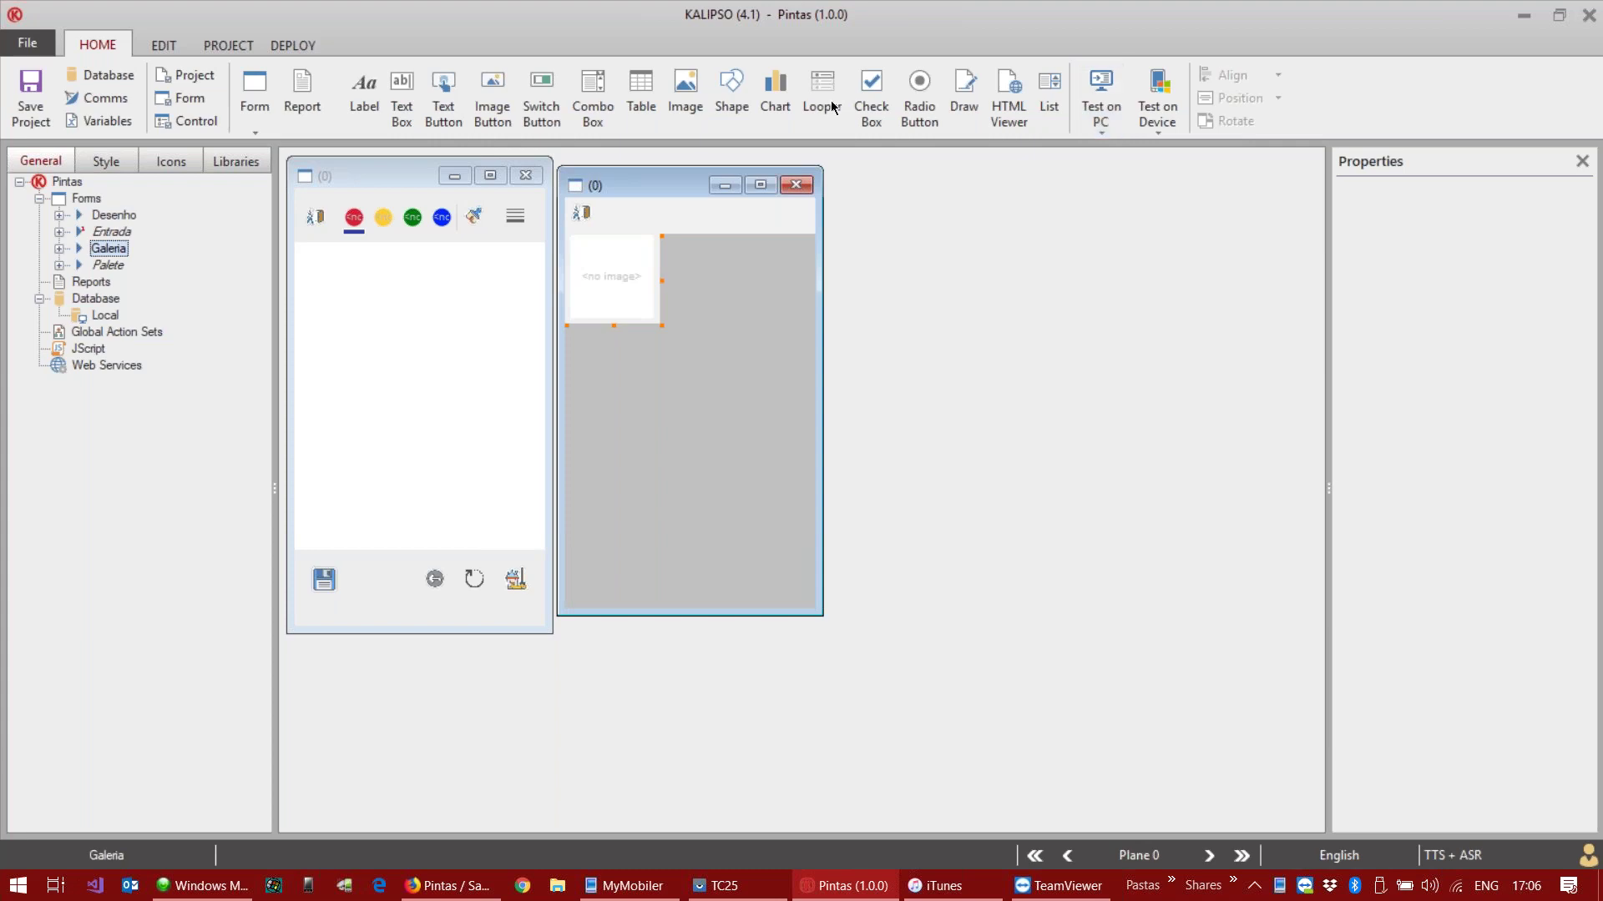
{"action": "left_click", "coordinate": [302, 48]}
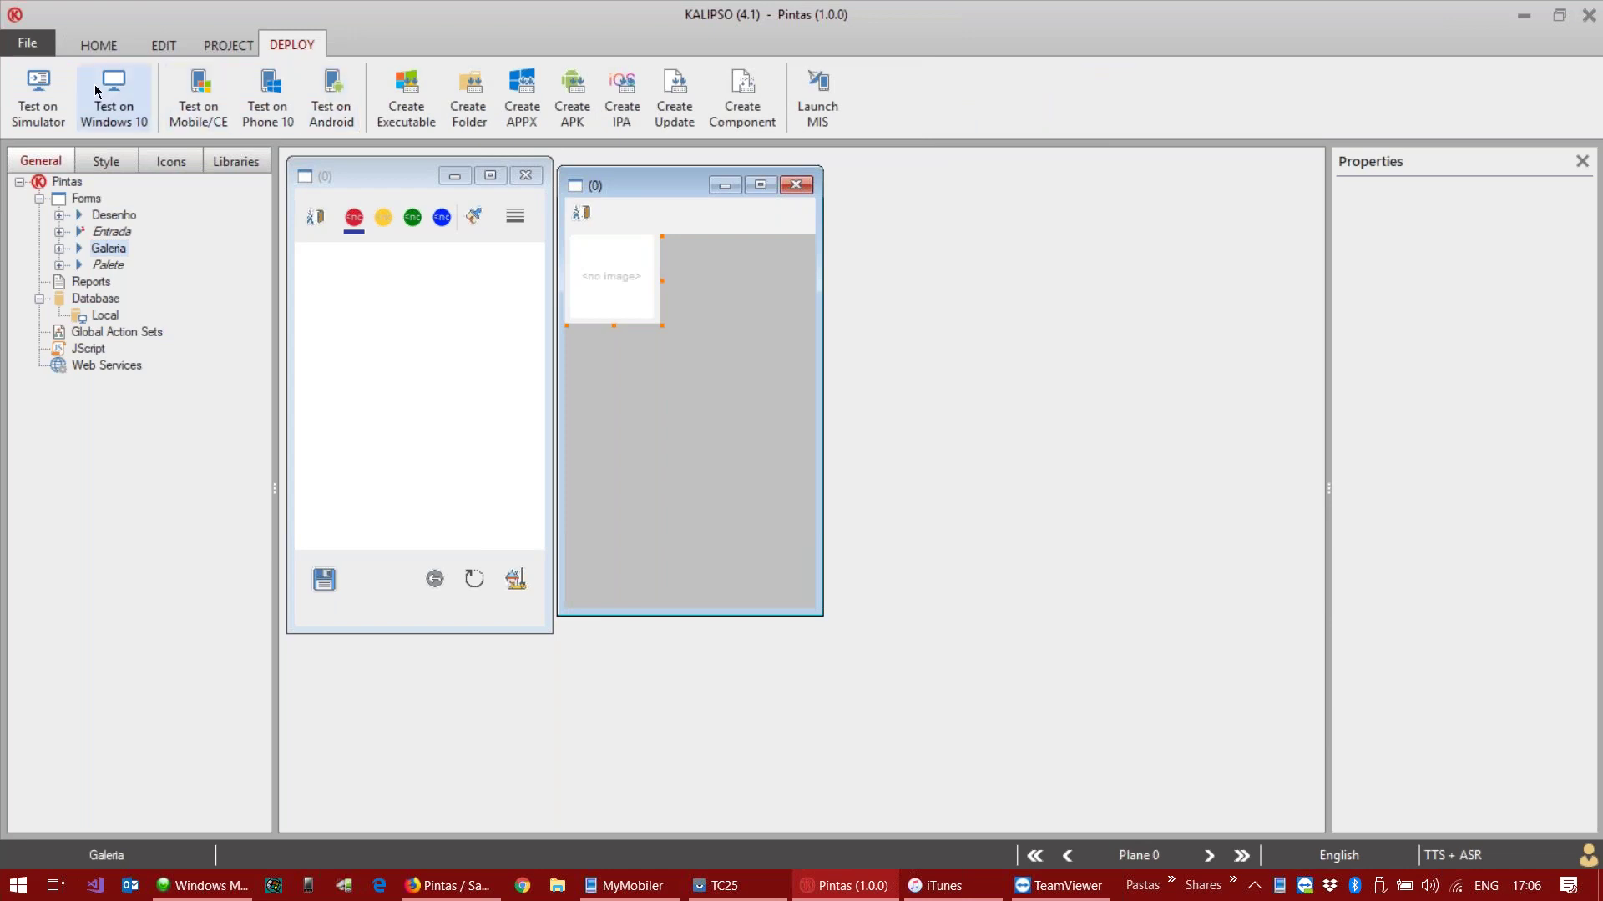
Step: Run Pintas on the simulator with Trace Actions and Trace Variables enabled
{"action": "left_click", "coordinate": [52, 89]}
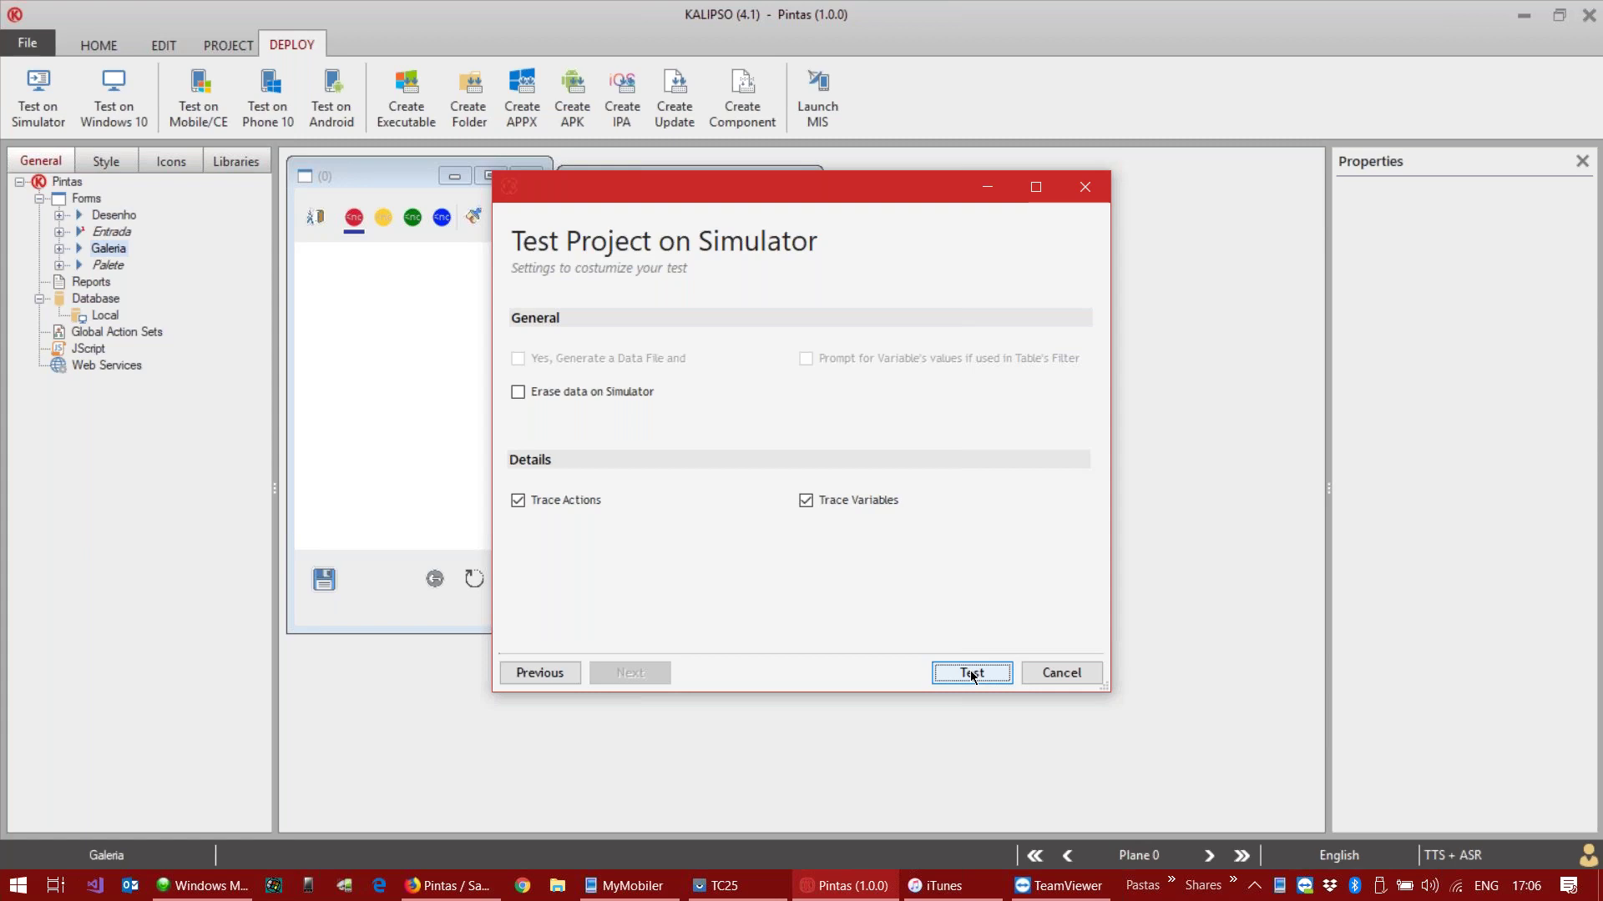
{"action": "left_click", "coordinate": [971, 673]}
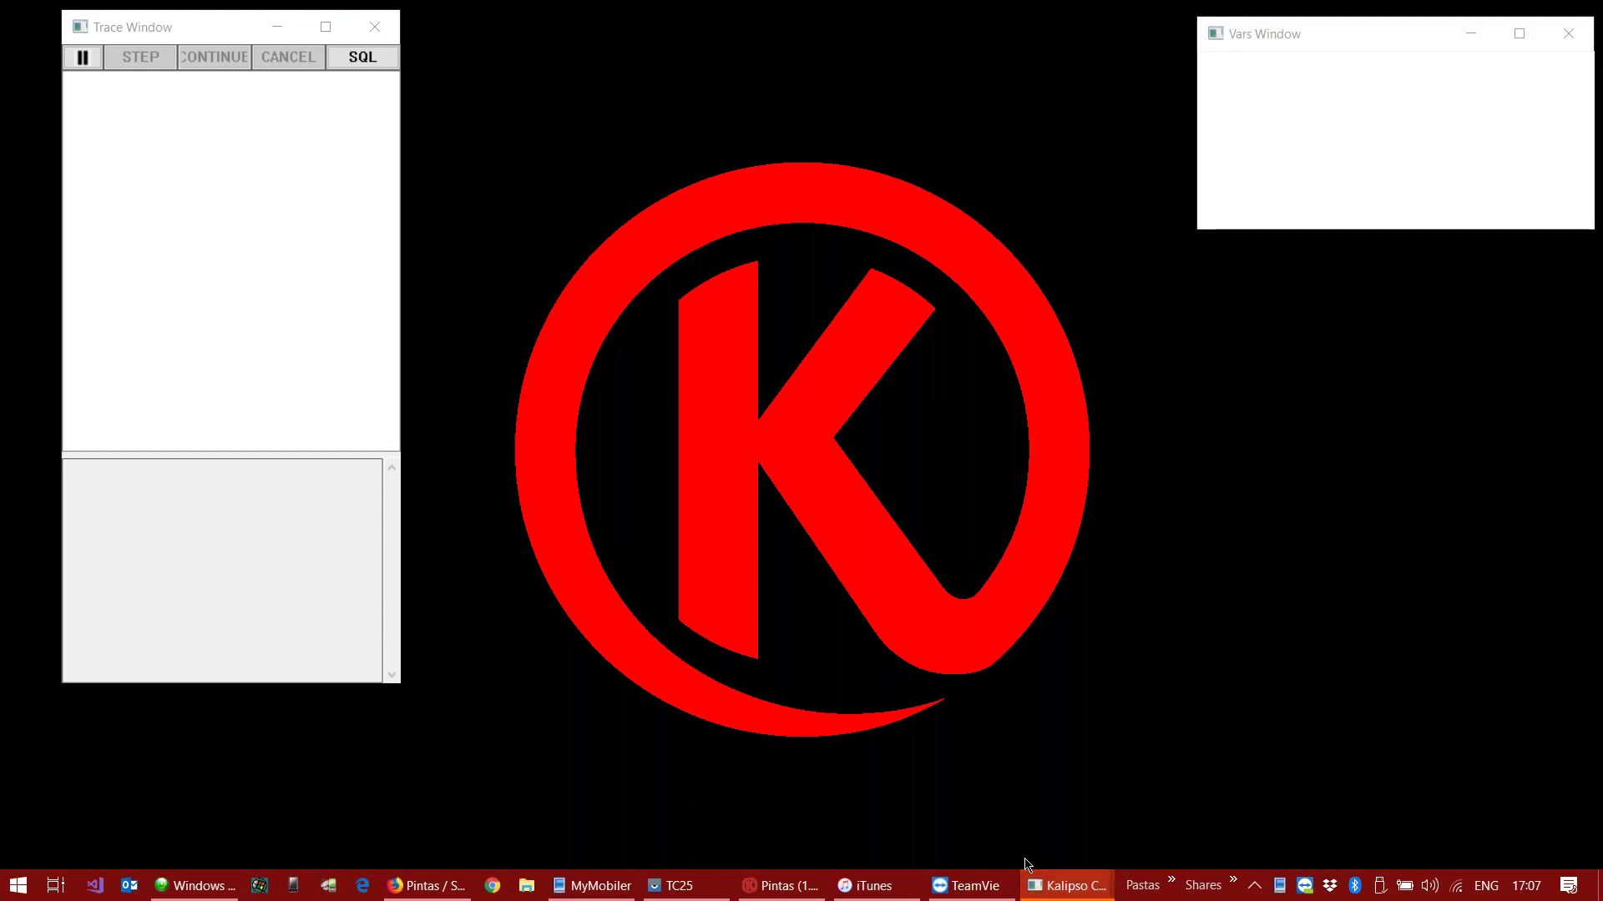
Step: Open a new drawing, sketch yellow strokes, and set the line width to 12
{"action": "mouse_move", "coordinate": [1026, 868]}
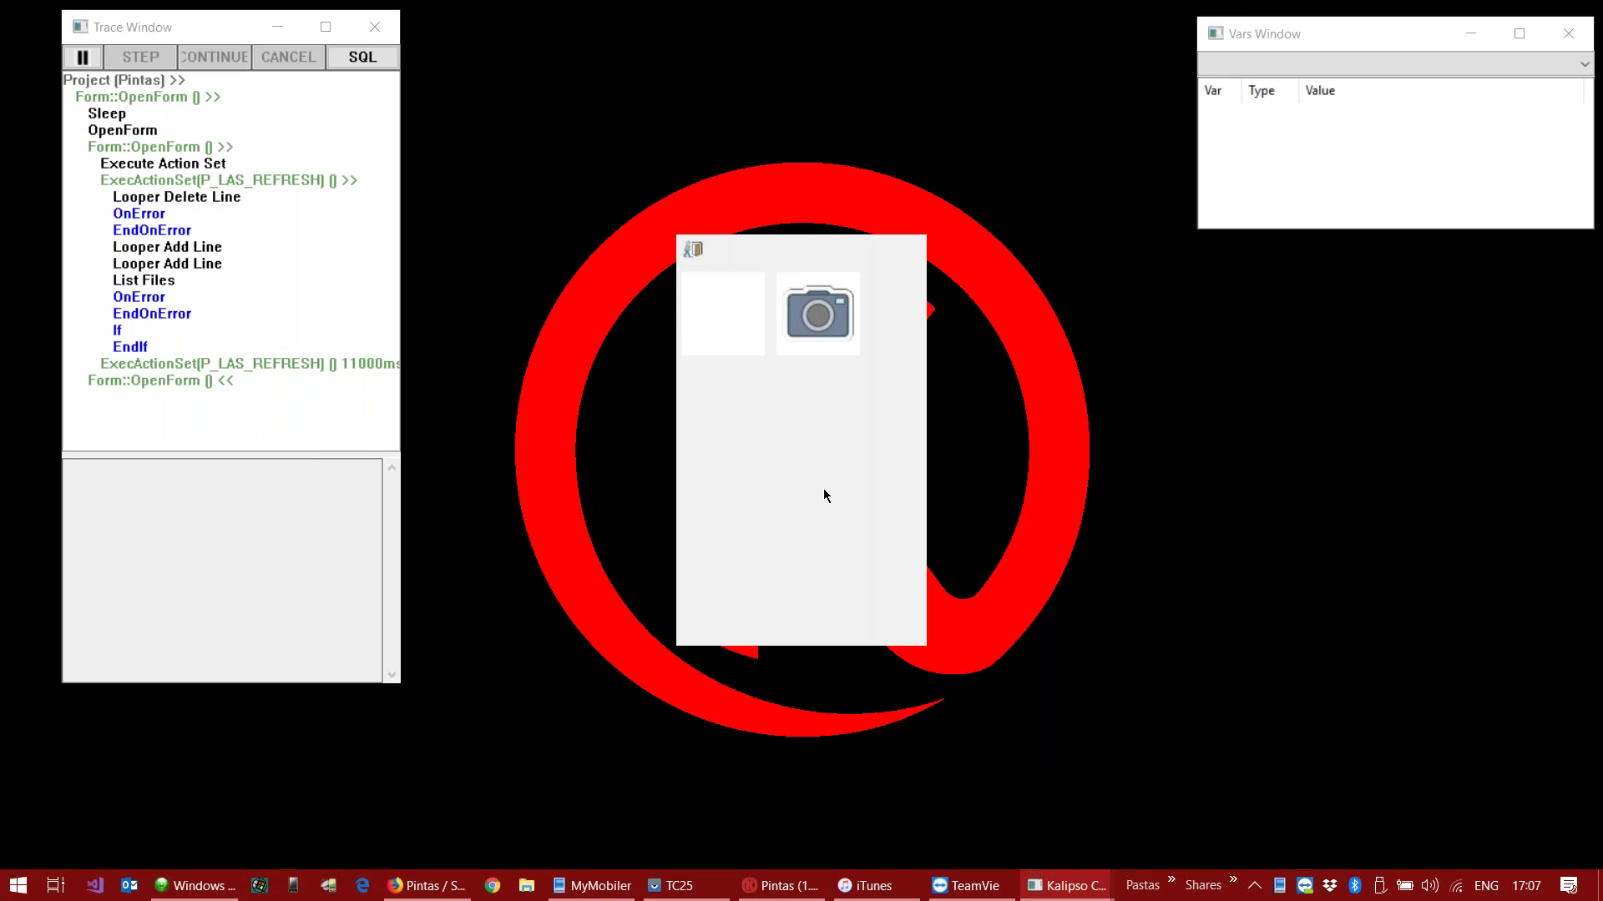
{"action": "left_click", "coordinate": [740, 316]}
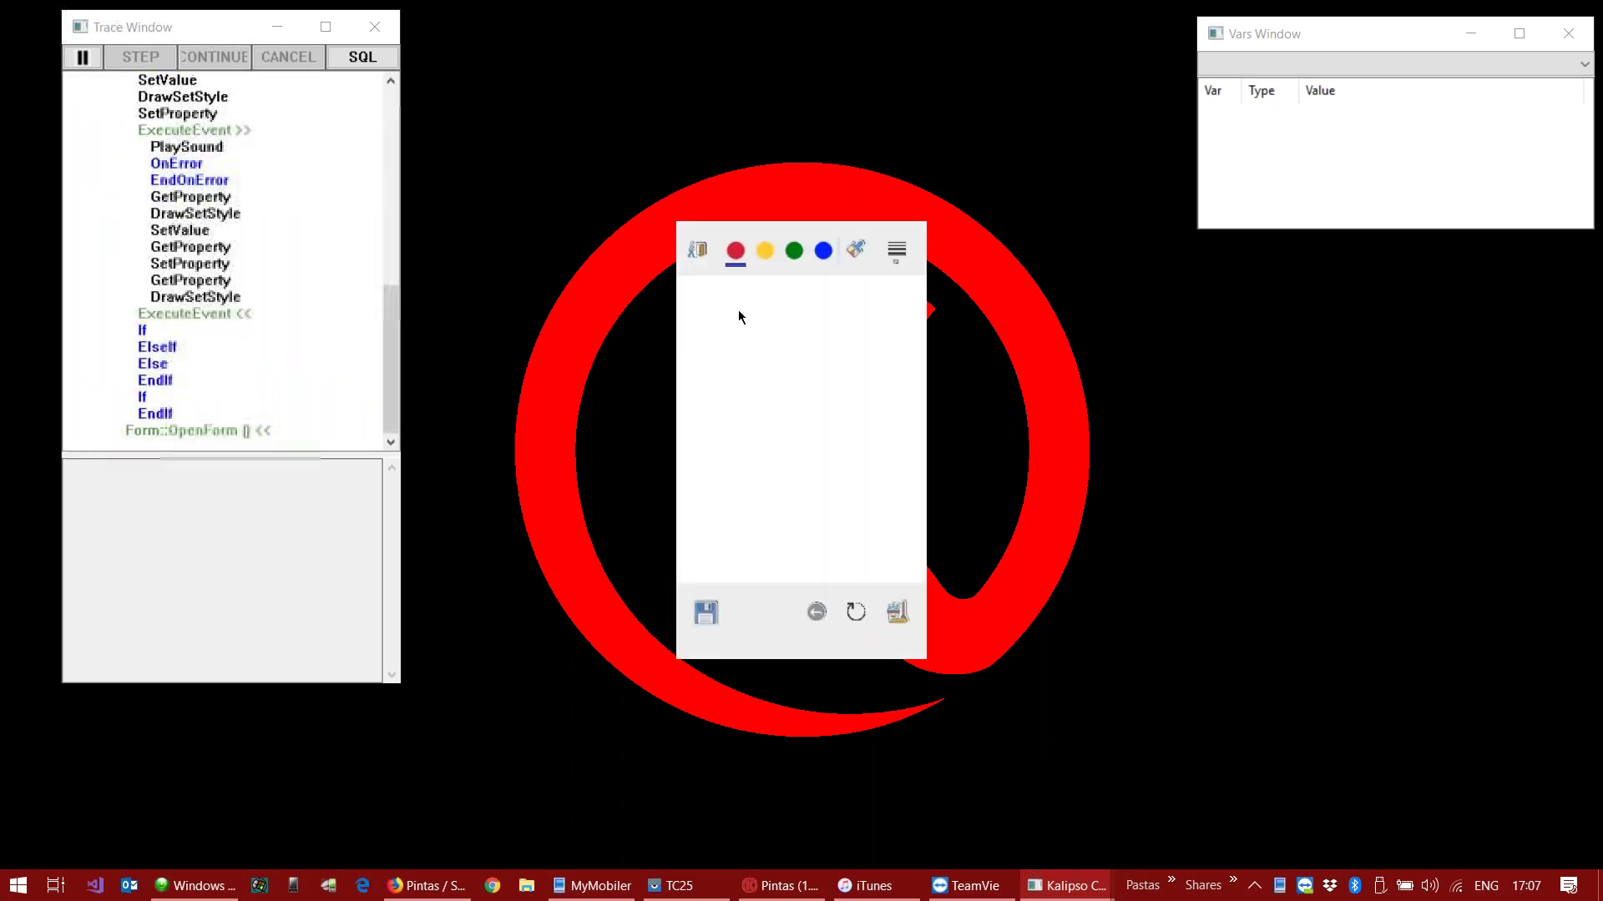
{"action": "left_click", "coordinate": [764, 250]}
{"action": "mouse_move", "coordinate": [734, 325]}
{"action": "left_mouse_down"}
{"action": "mouse_move", "coordinate": [793, 449]}
{"action": "mouse_move", "coordinate": [789, 520]}
{"action": "left_mouse_up"}
{"action": "mouse_move", "coordinate": [805, 392]}
{"action": "left_mouse_down"}
{"action": "mouse_move", "coordinate": [818, 315]}
{"action": "mouse_move", "coordinate": [761, 443]}
{"action": "left_mouse_up"}
{"action": "left_click", "coordinate": [898, 249]}
{"action": "left_click", "coordinate": [927, 345]}
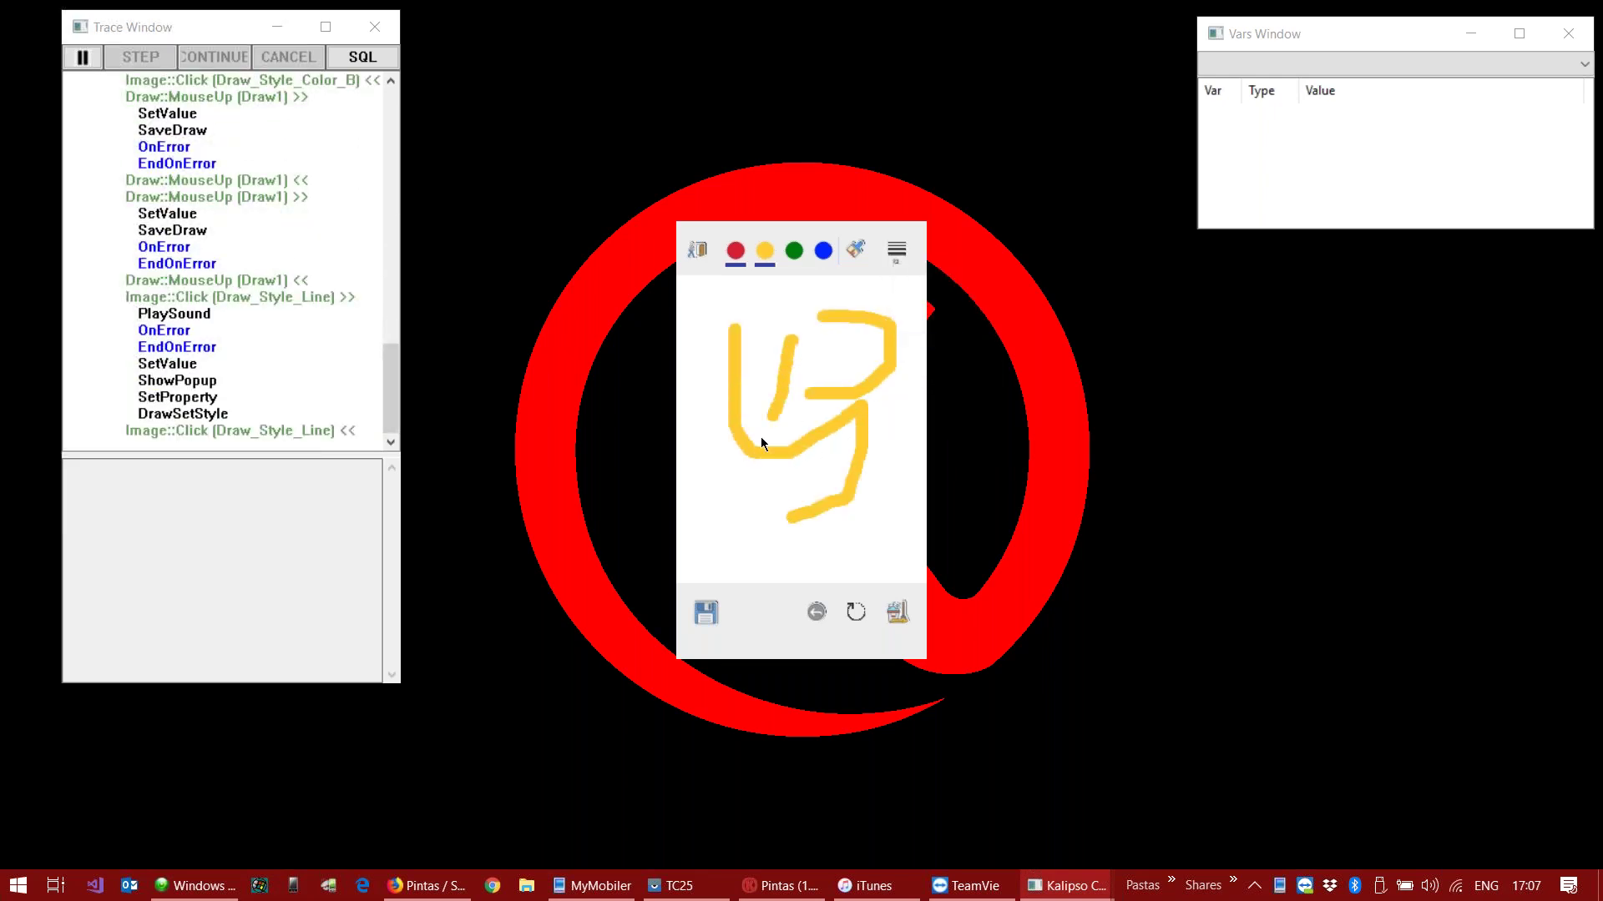
Step: Rotate the drawing and add more yellow strokes
{"action": "left_click", "coordinate": [855, 612]}
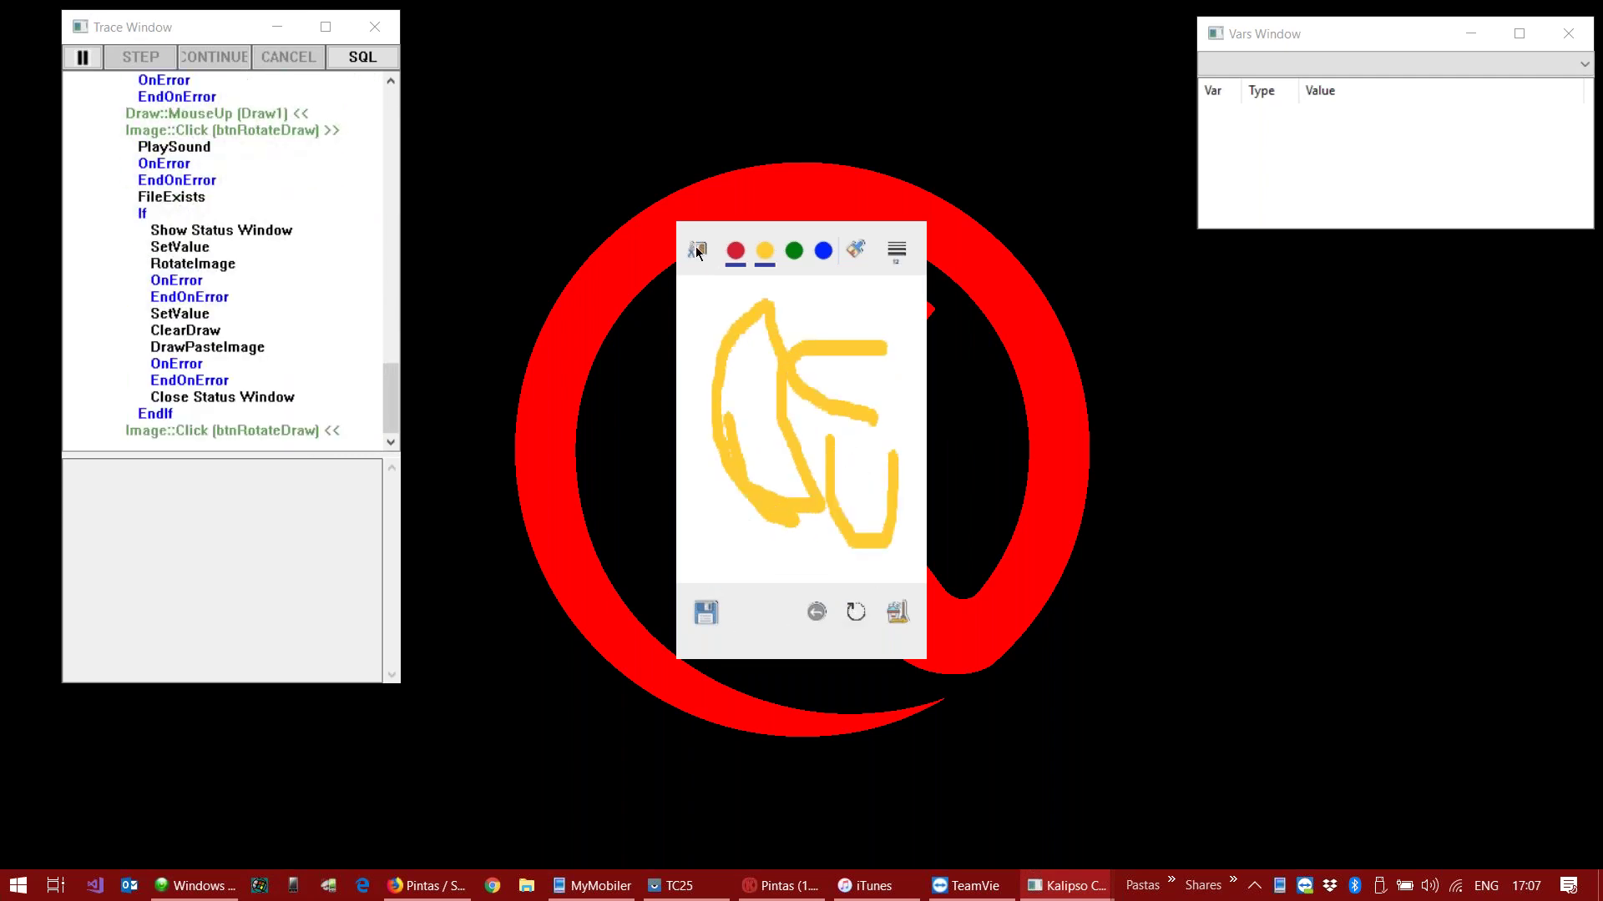
{"action": "left_click", "coordinate": [282, 159]}
{"action": "mouse_move", "coordinate": [831, 375]}
{"action": "left_mouse_down"}
{"action": "mouse_move", "coordinate": [903, 441]}
{"action": "mouse_move", "coordinate": [852, 315]}
{"action": "left_mouse_up"}
{"action": "left_click_drag", "start_coordinate": [868, 377], "coordinate": [868, 372]}
{"action": "left_click_drag", "start_coordinate": [714, 538], "coordinate": [893, 436]}
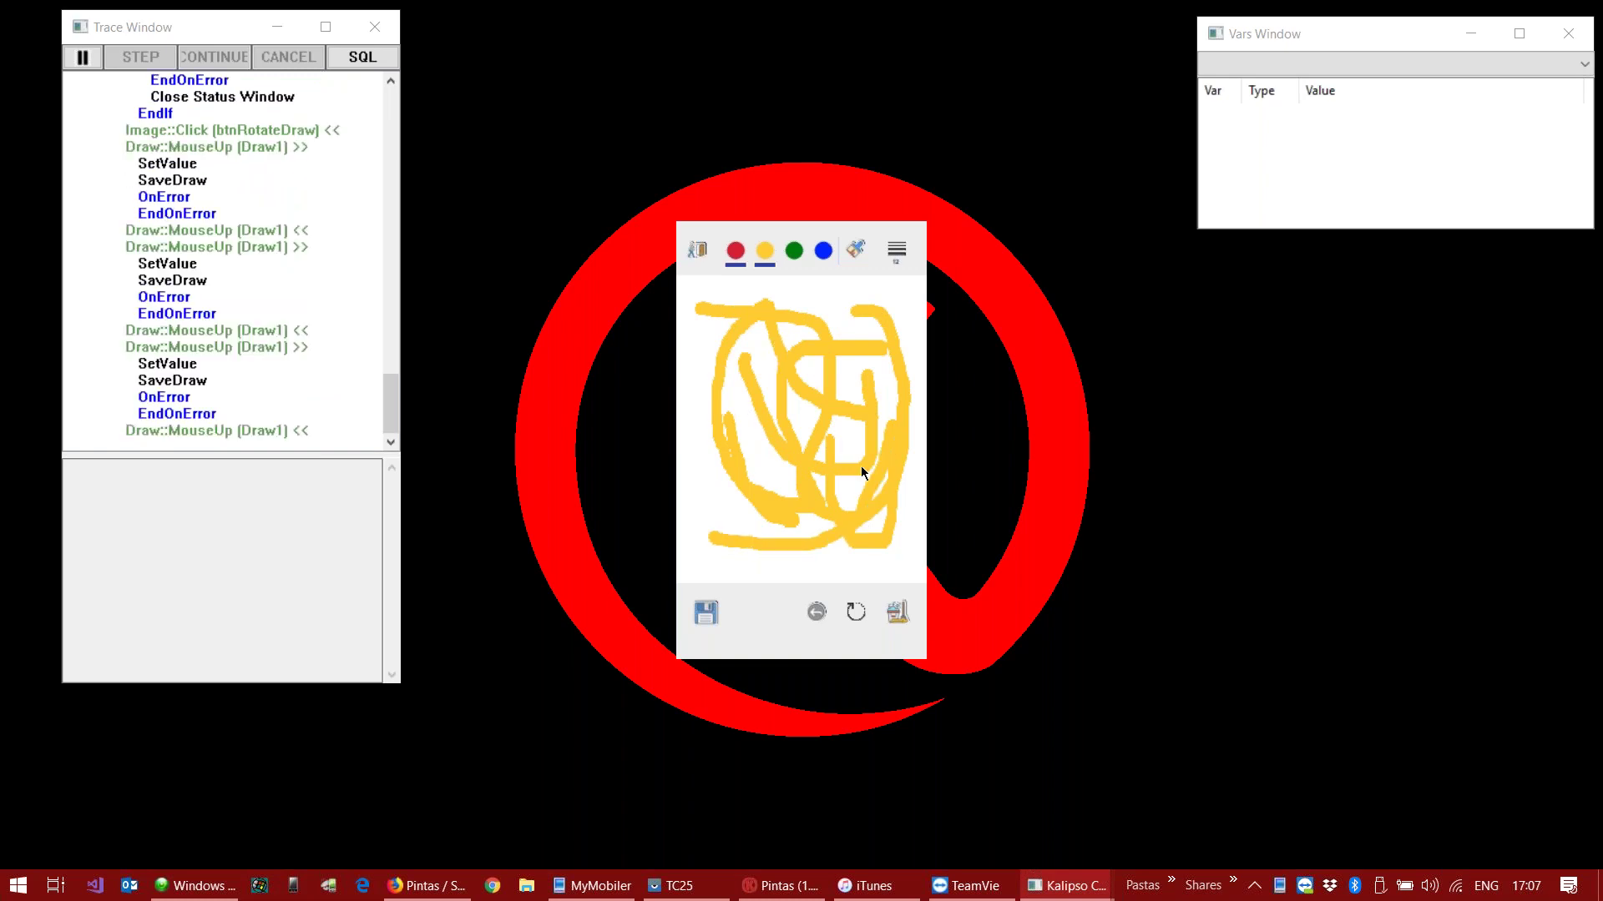
Step: Clear the sketch, redraw yellow strokes, then return to the gallery and close the app
{"action": "left_click", "coordinate": [897, 612]}
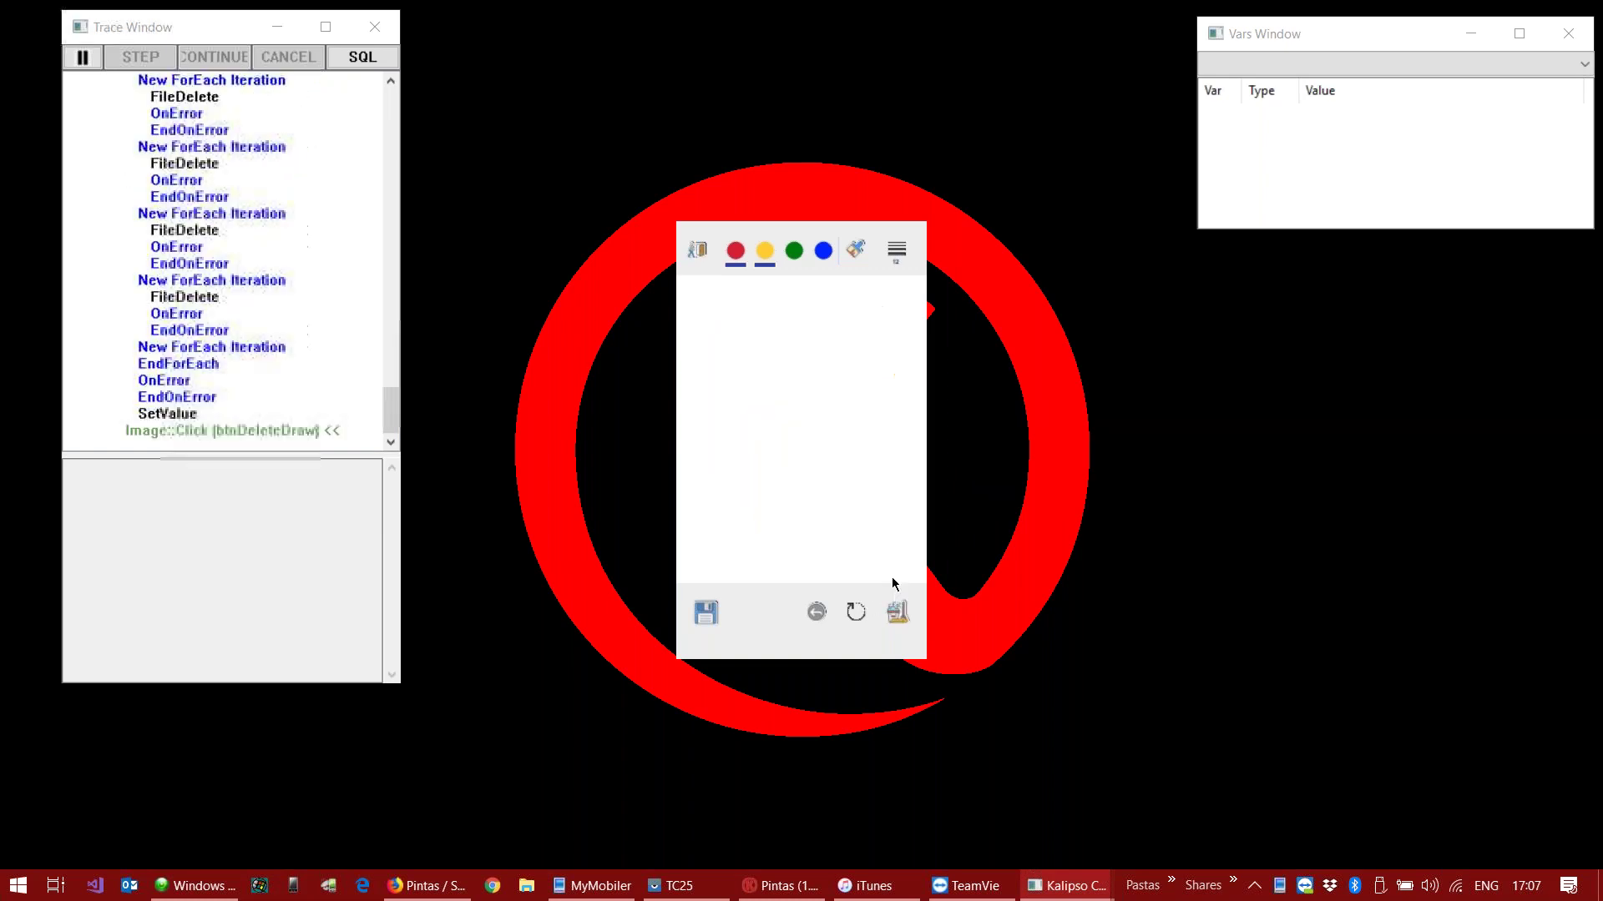
{"action": "left_click_drag", "start_coordinate": [756, 375], "coordinate": [881, 405]}
{"action": "left_click_drag", "start_coordinate": [781, 409], "coordinate": [782, 415]}
{"action": "left_click_drag", "start_coordinate": [714, 486], "coordinate": [865, 539]}
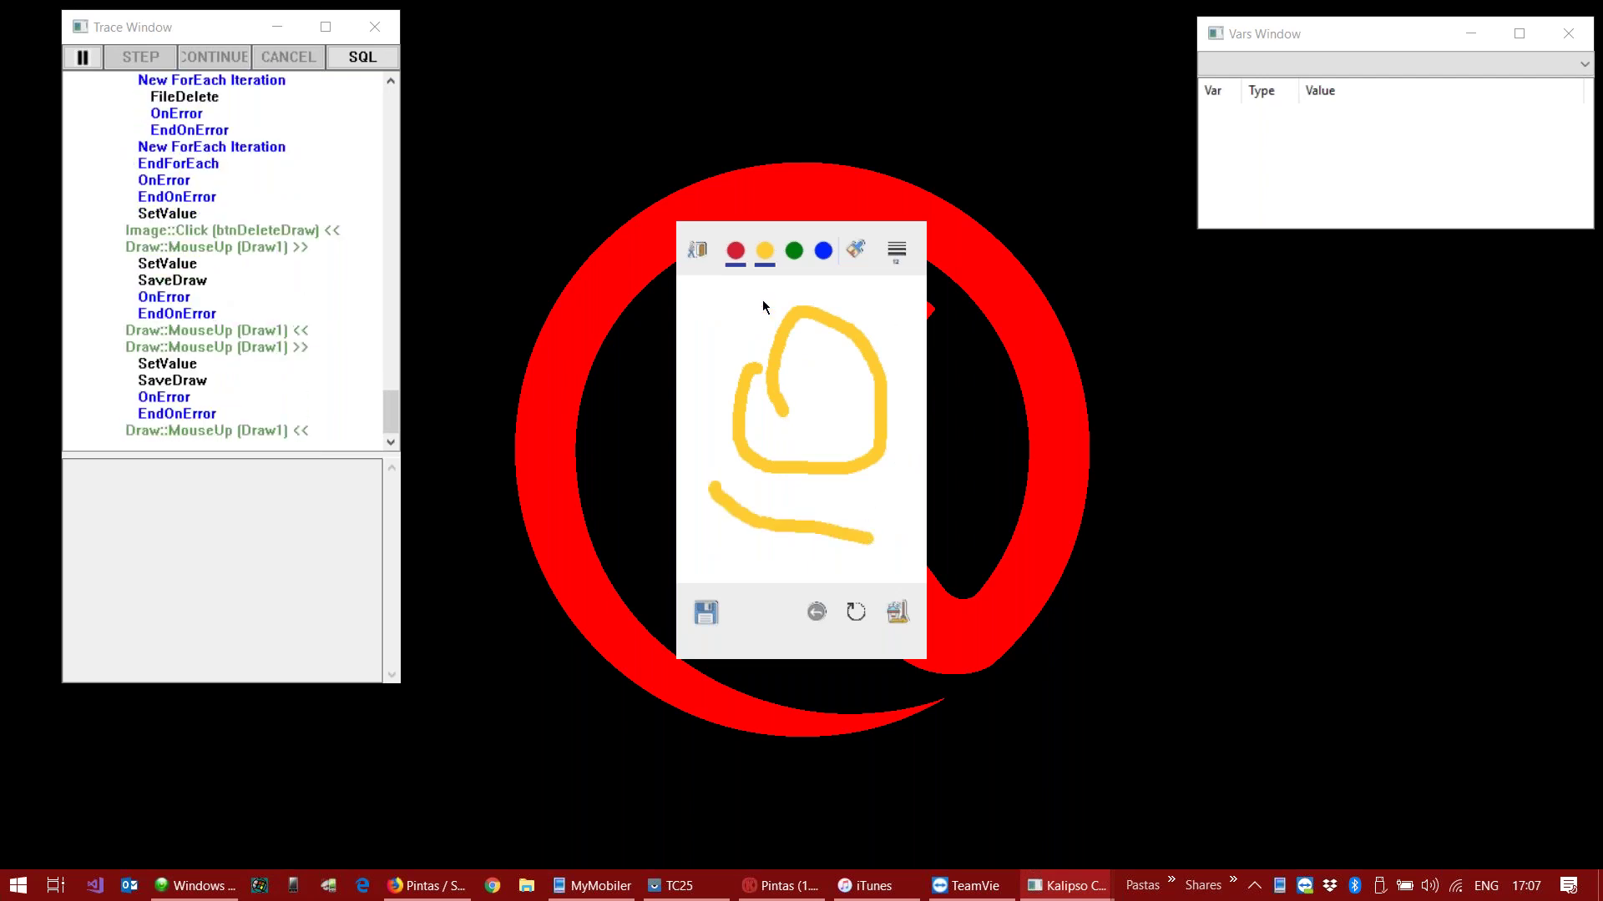
{"action": "left_click_drag", "start_coordinate": [775, 381], "coordinate": [797, 393]}
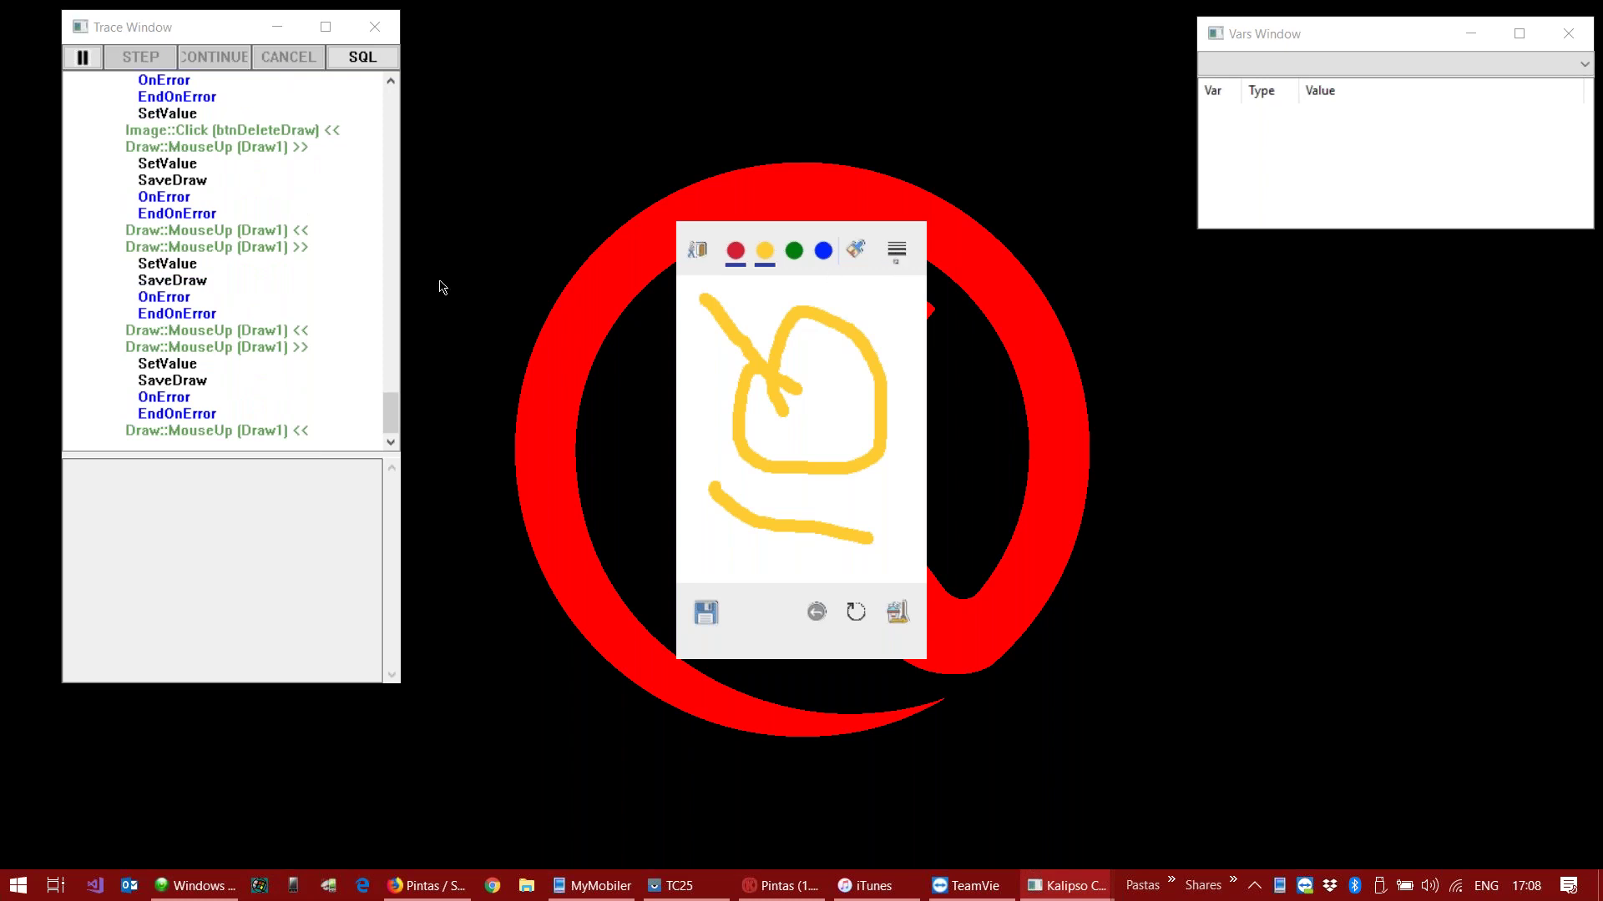
{"action": "scroll", "coordinate": [247, 217], "scroll_direction": "up", "scroll_amount": 8}
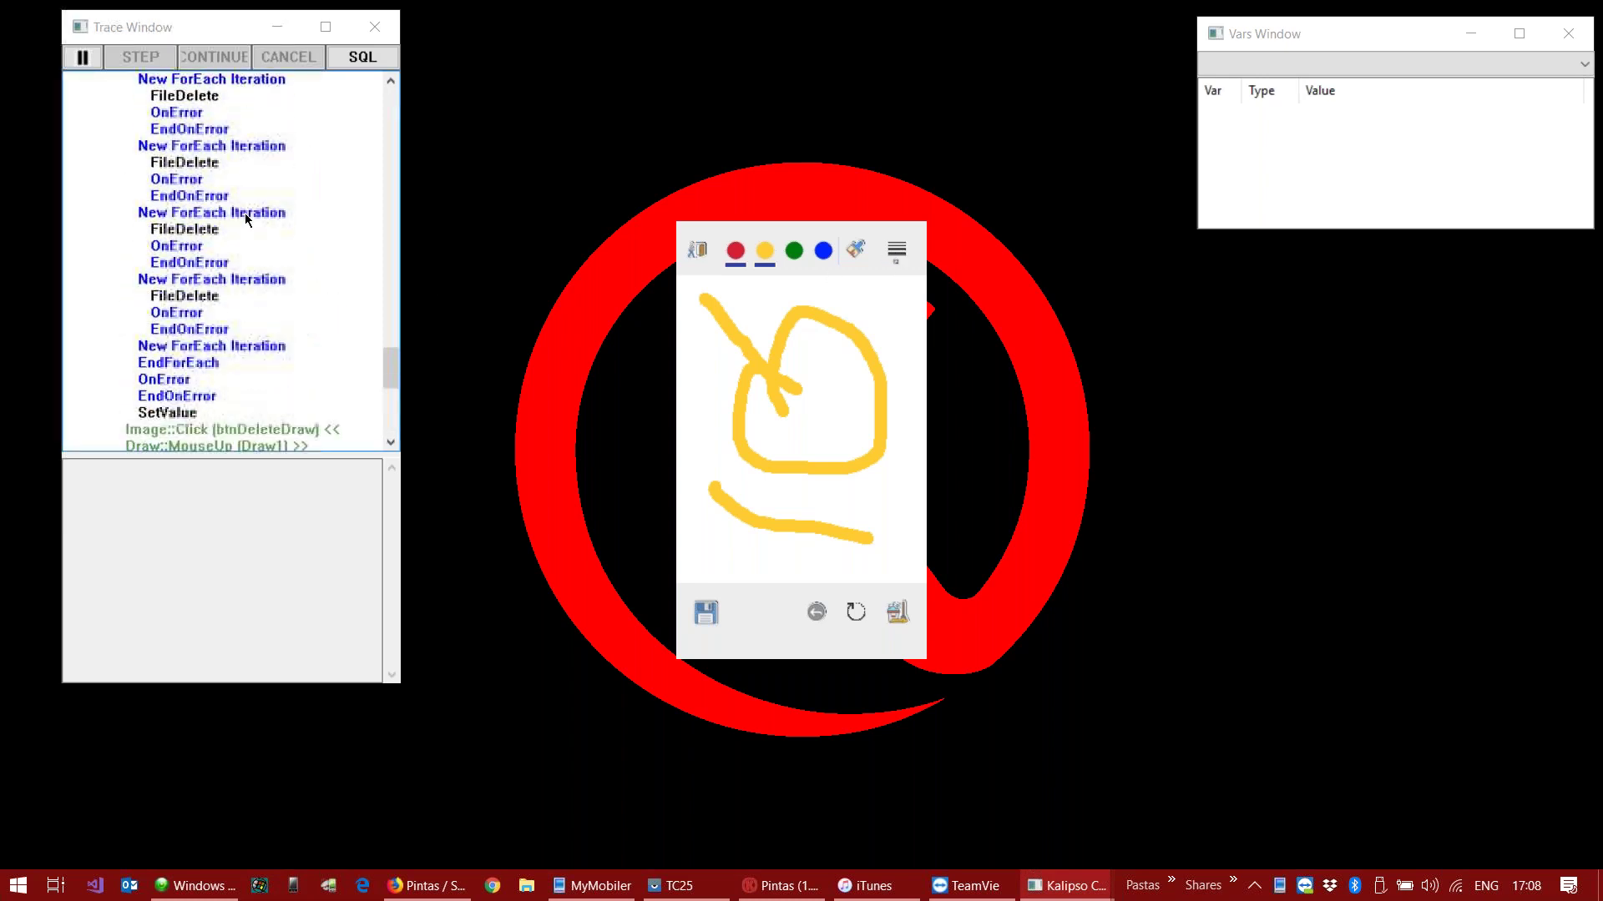
{"action": "scroll", "coordinate": [244, 213], "scroll_direction": "down", "scroll_amount": 8}
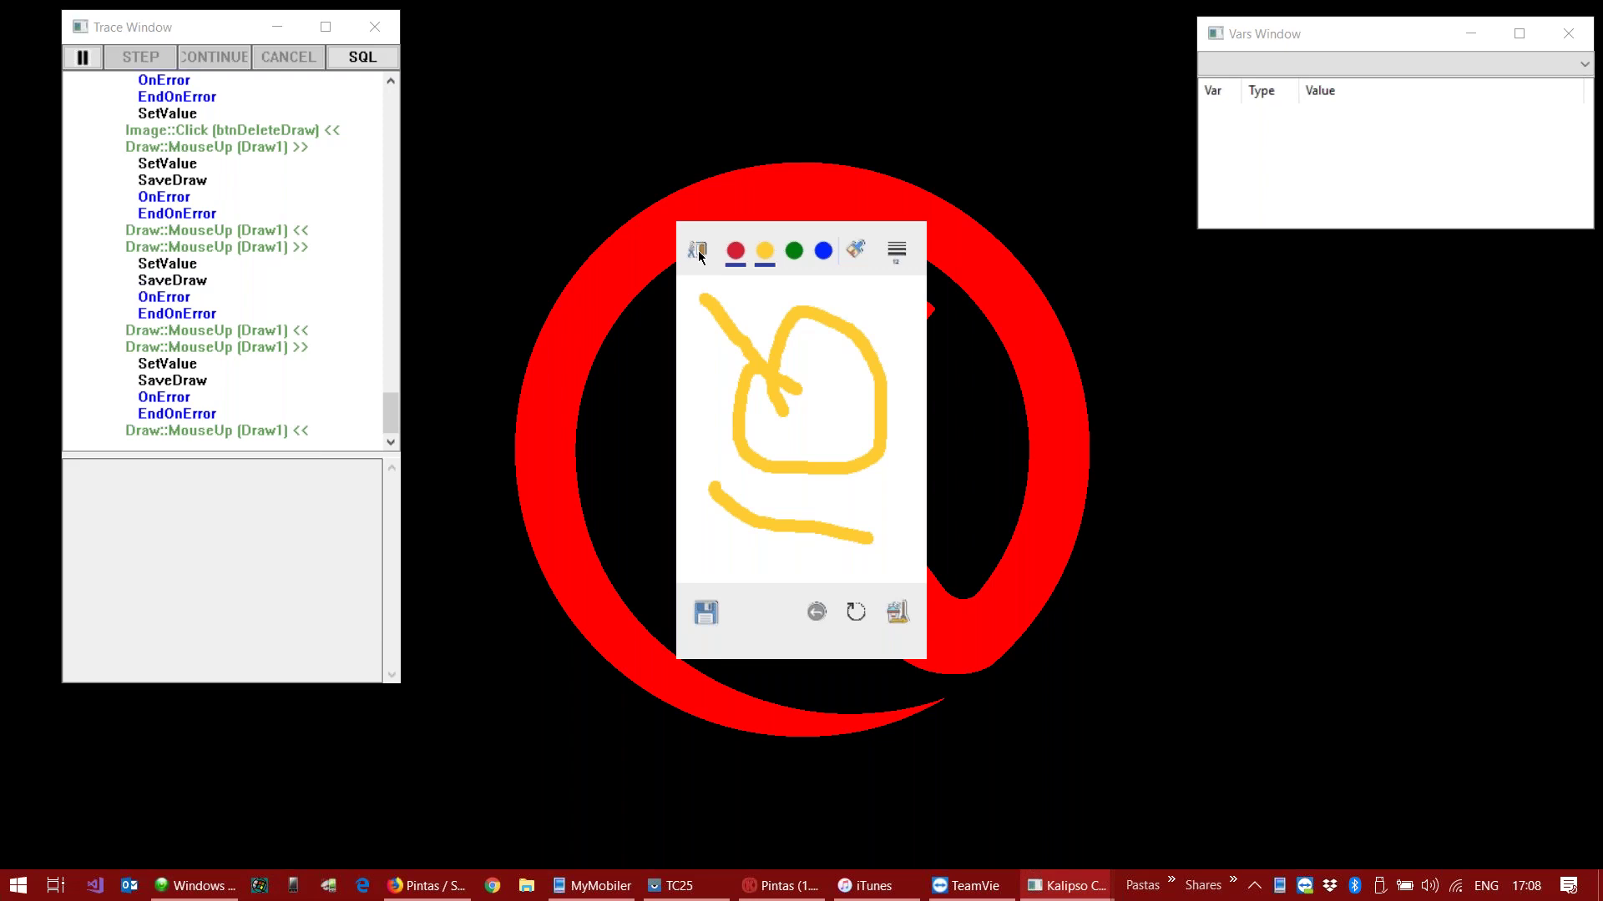
{"action": "left_click", "coordinate": [697, 253]}
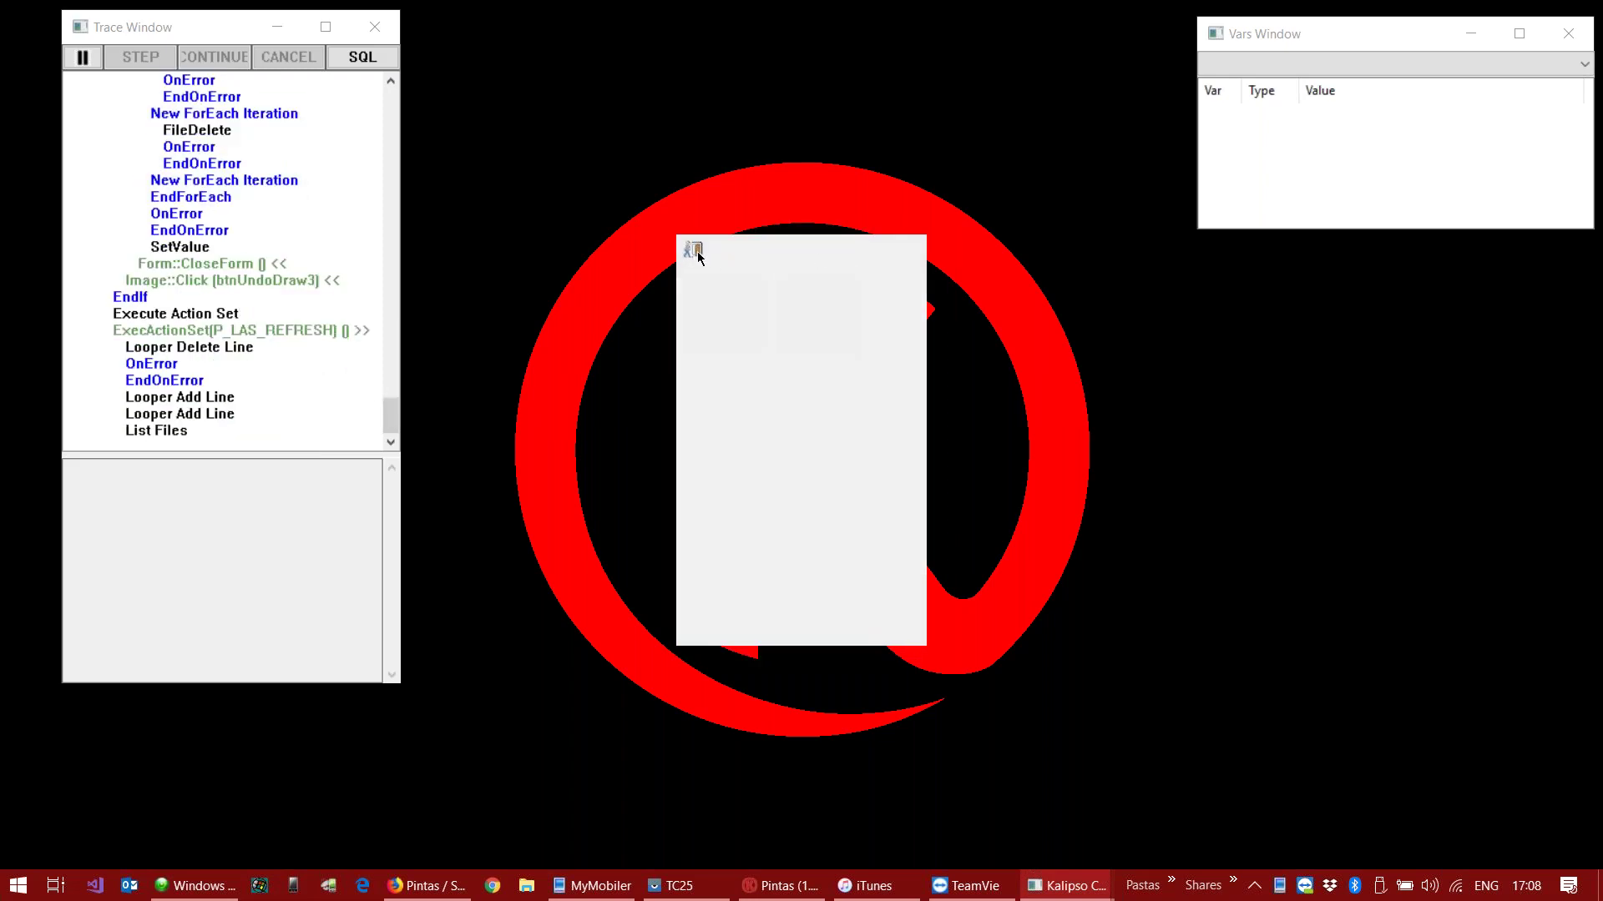
{"action": "left_click", "coordinate": [697, 253]}
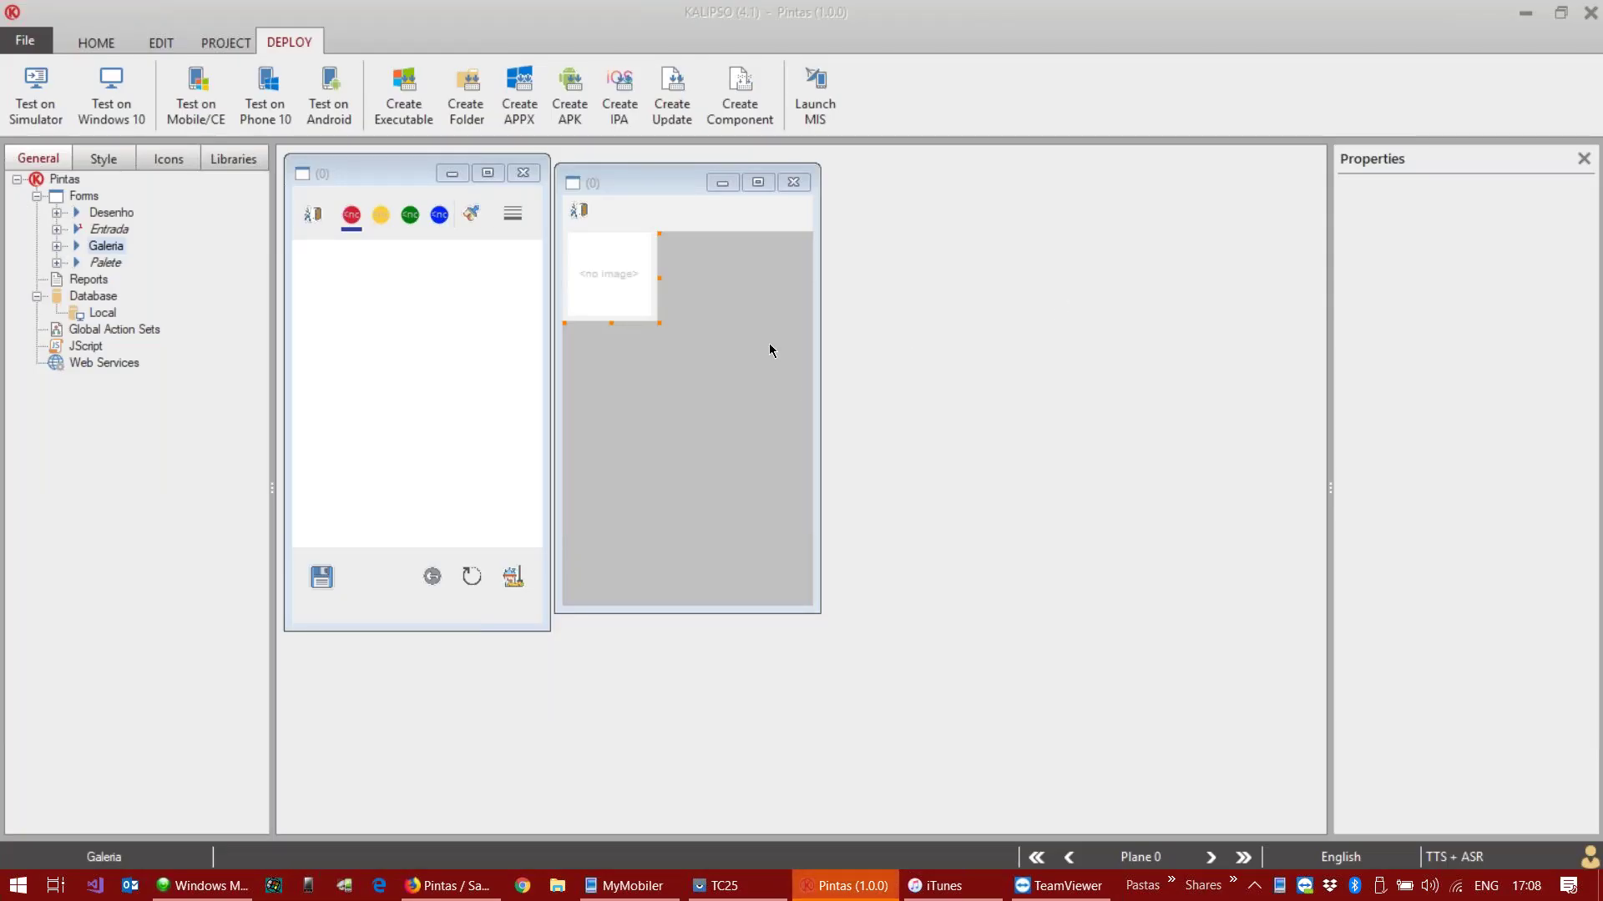
Step: Close the Galeria form and run the local Windows 10 test to install KClient
{"action": "left_click", "coordinate": [799, 187]}
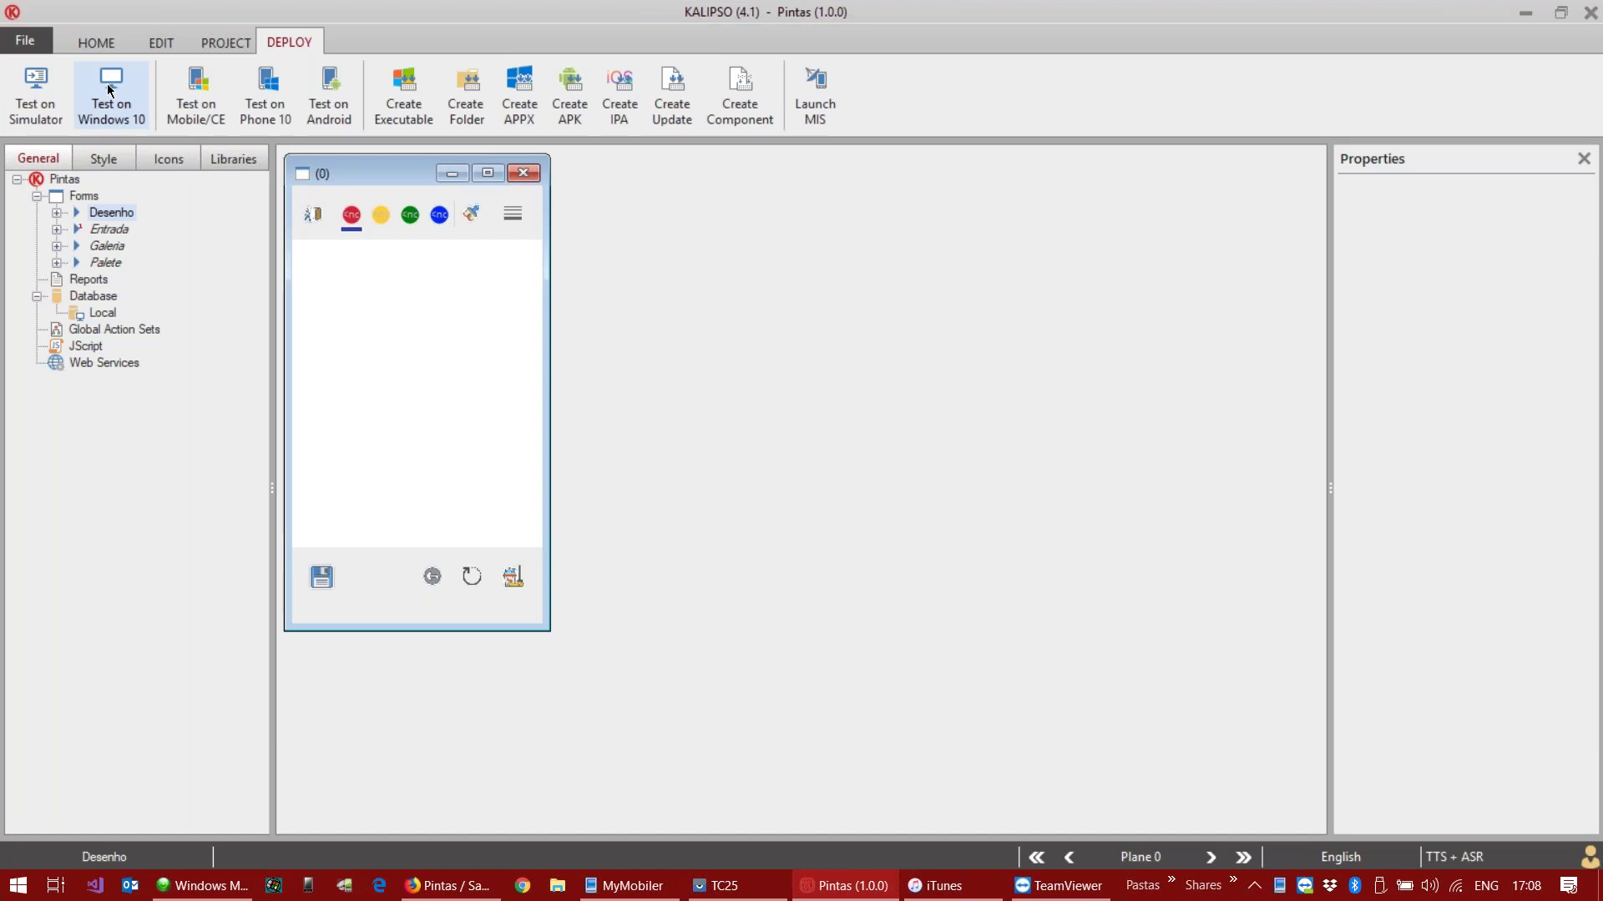
{"action": "left_click", "coordinate": [109, 90]}
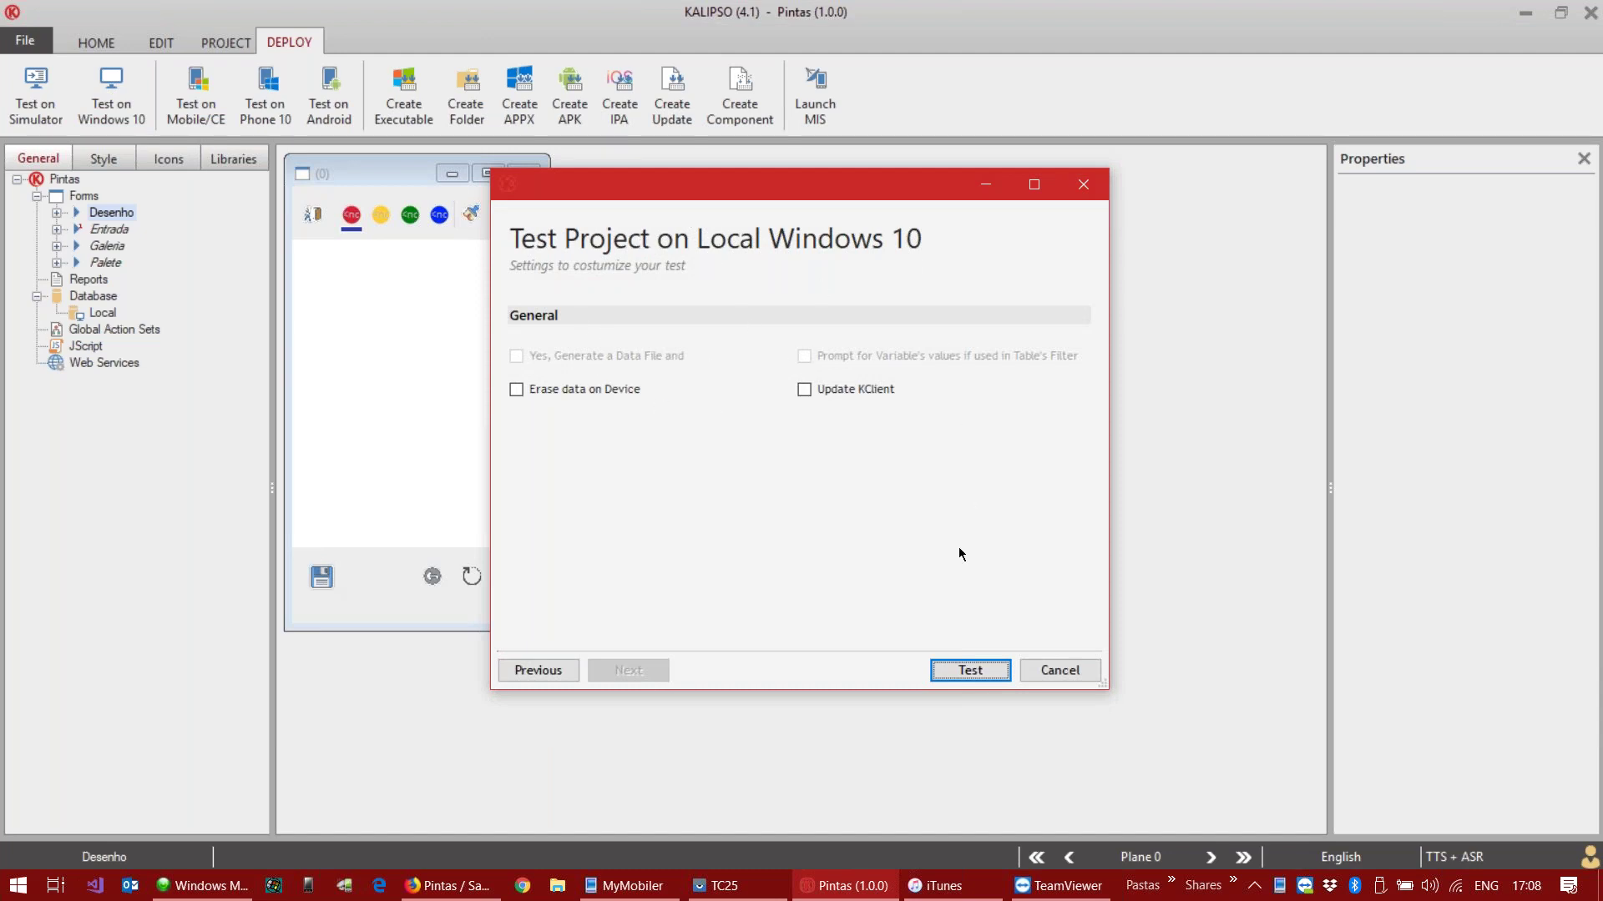
{"action": "left_click", "coordinate": [970, 671]}
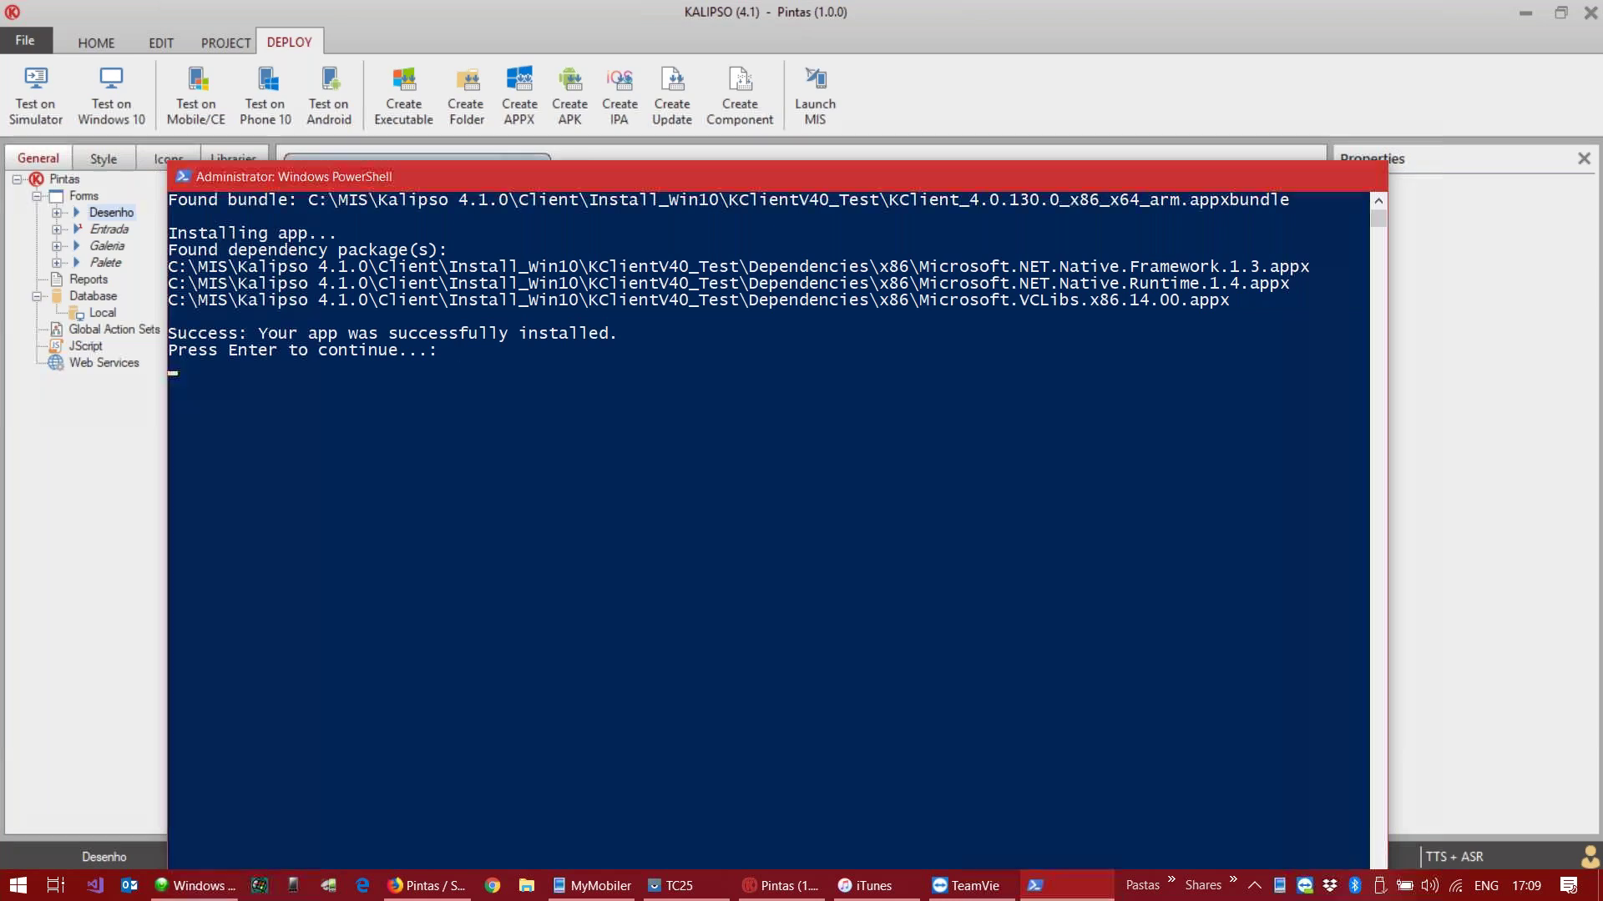
Step: Close PowerShell, dismiss the KZP folder errors, and rerun the Windows 10 test
{"action": "key", "text": "Return"}
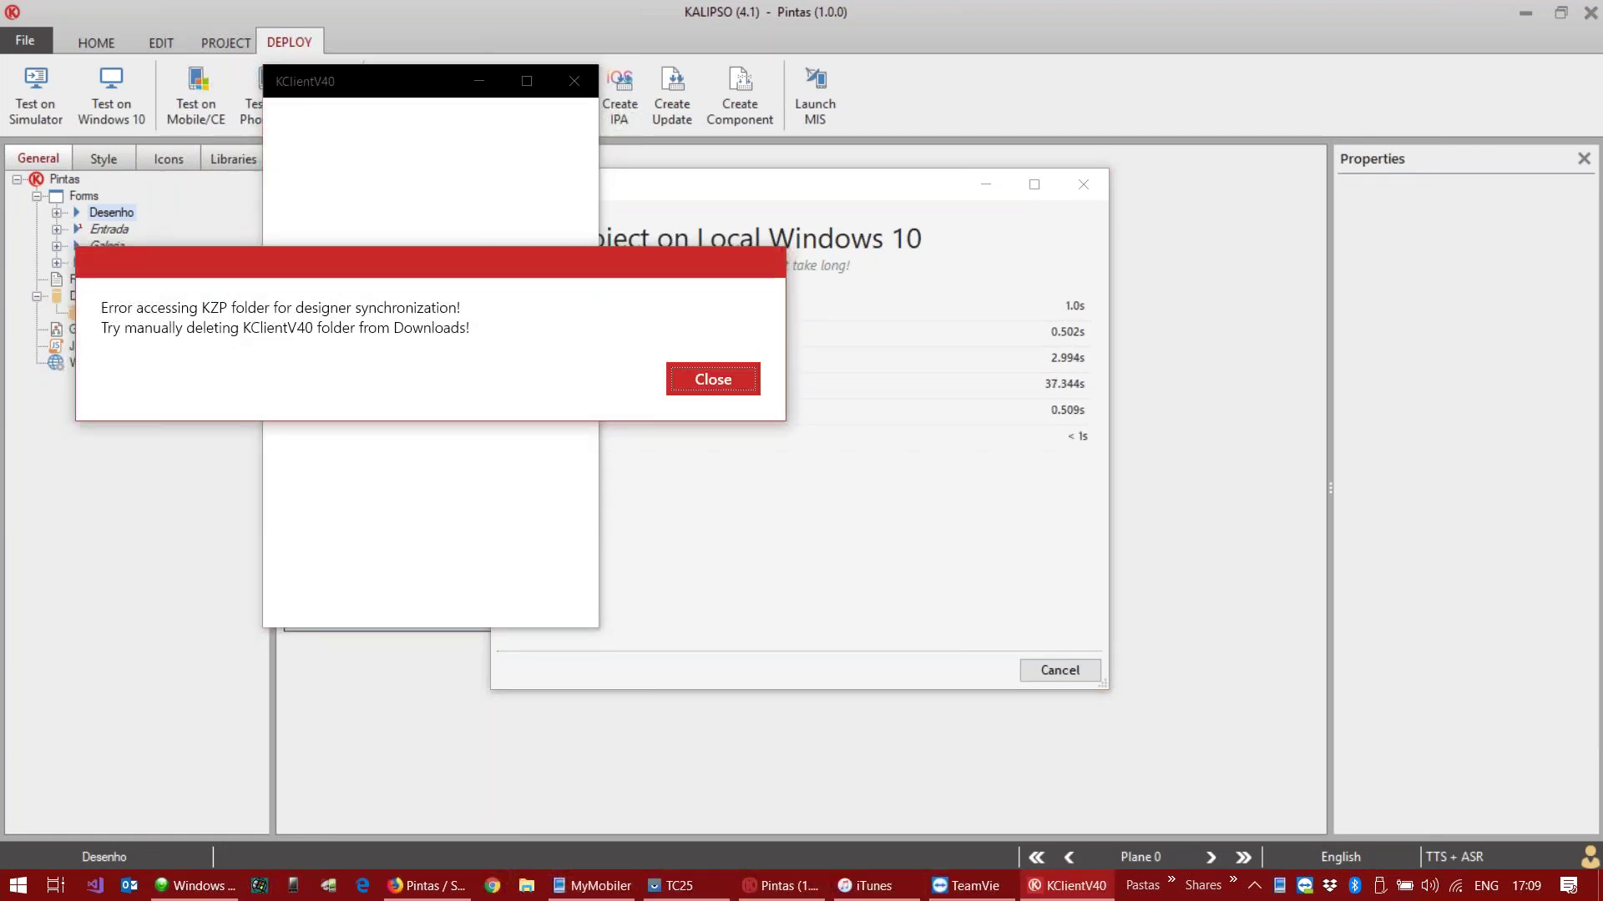
{"action": "left_click", "coordinate": [692, 375]}
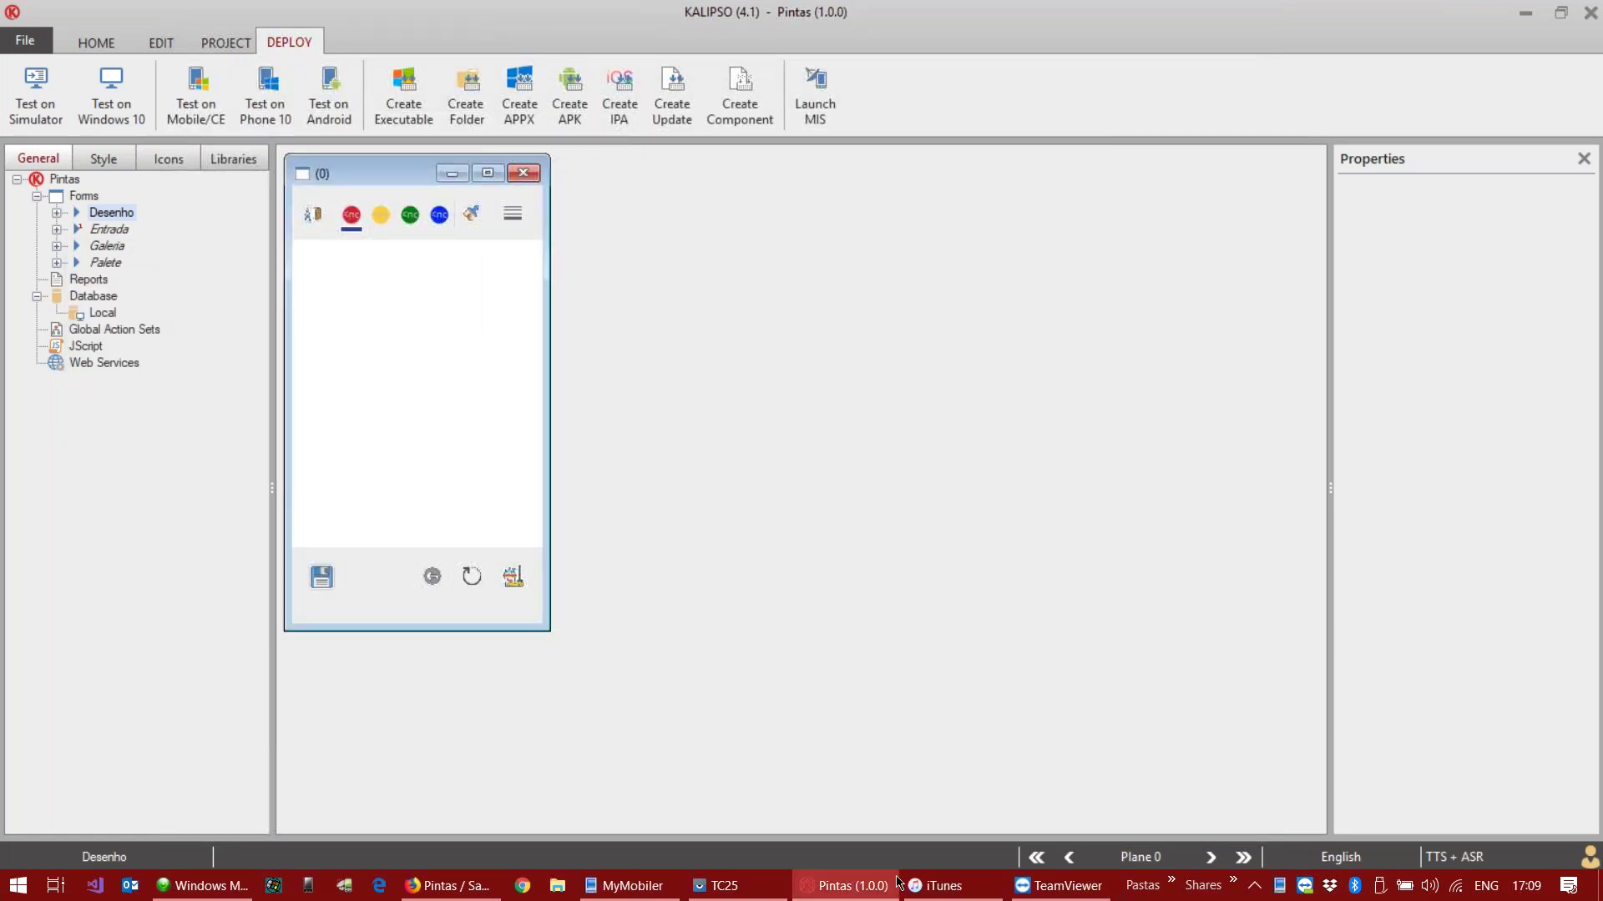
{"action": "left_click", "coordinate": [887, 885]}
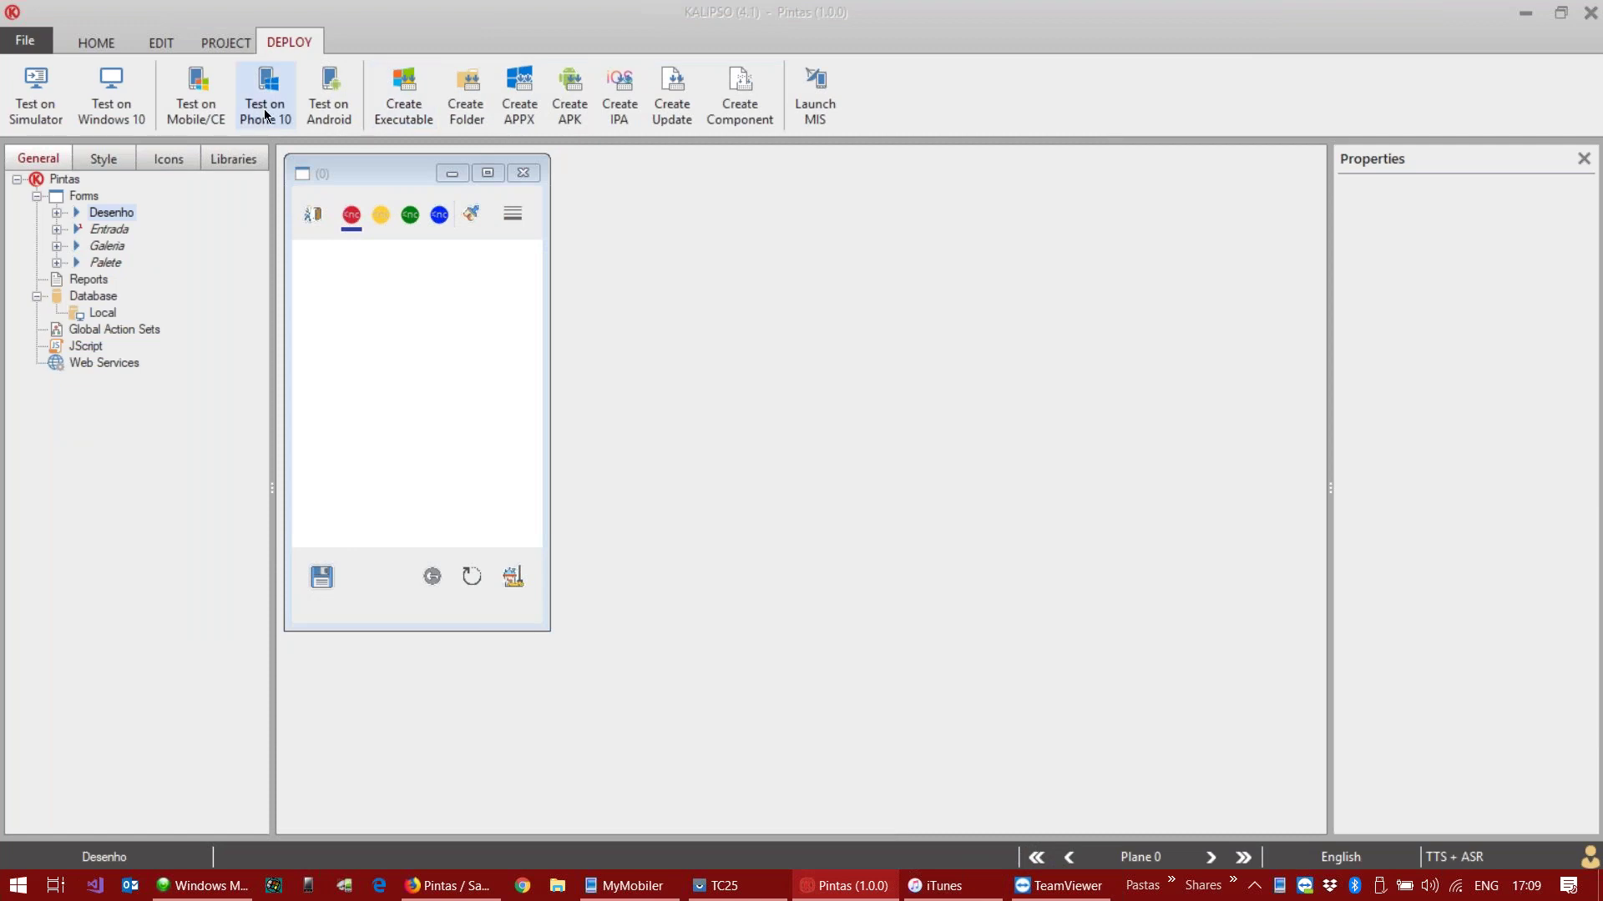
{"action": "left_click", "coordinate": [111, 94]}
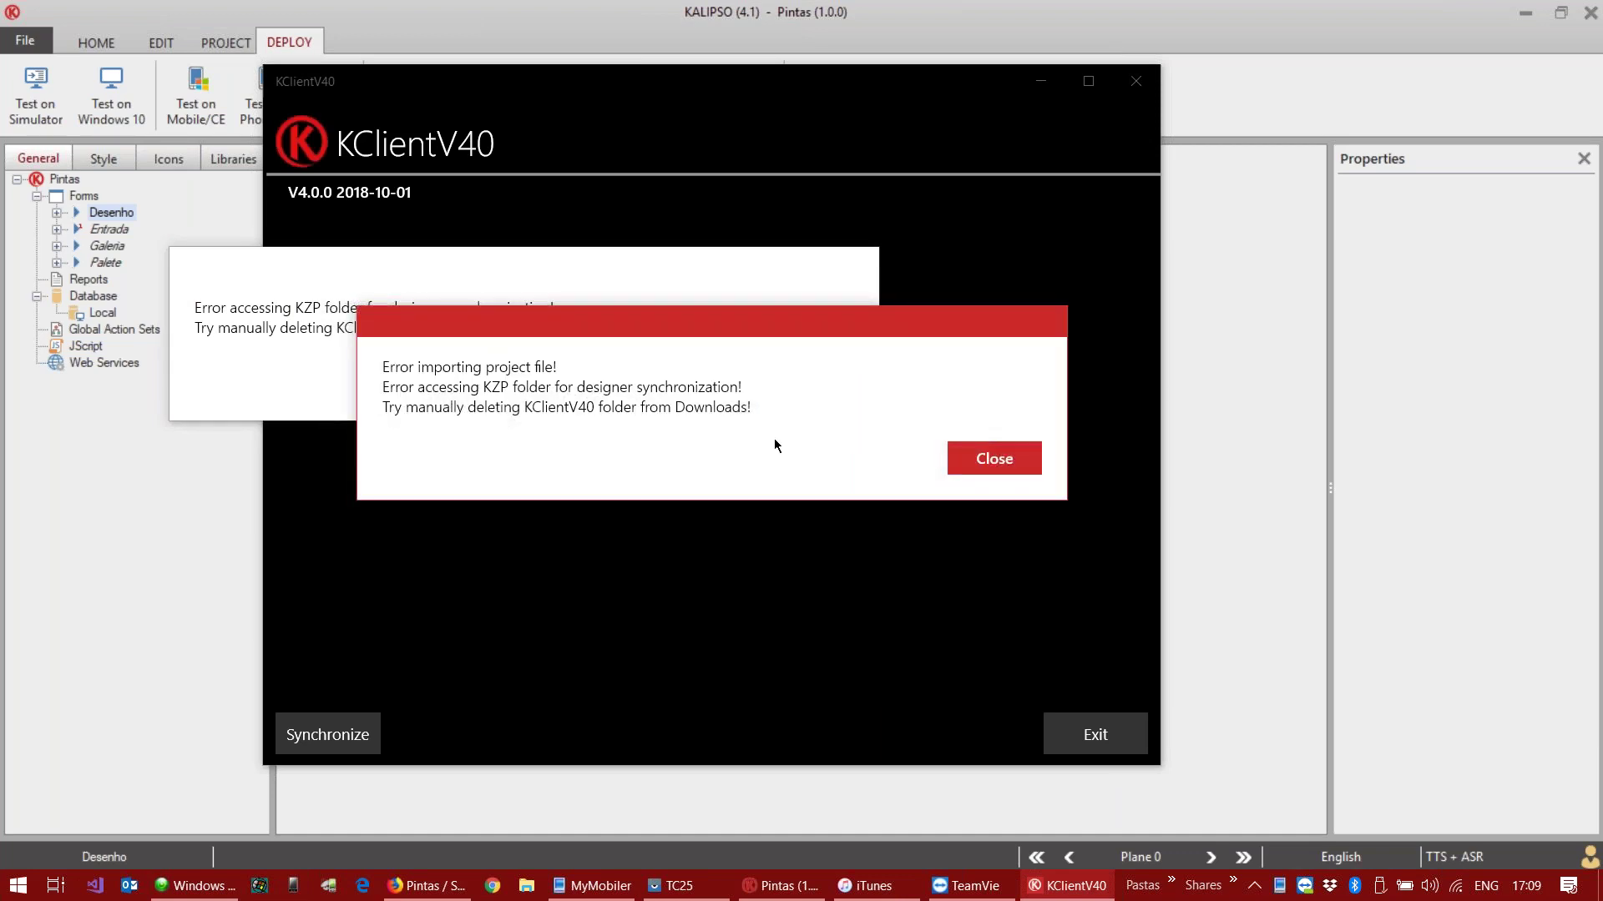
{"action": "left_click", "coordinate": [994, 458]}
{"action": "left_click", "coordinate": [807, 380]}
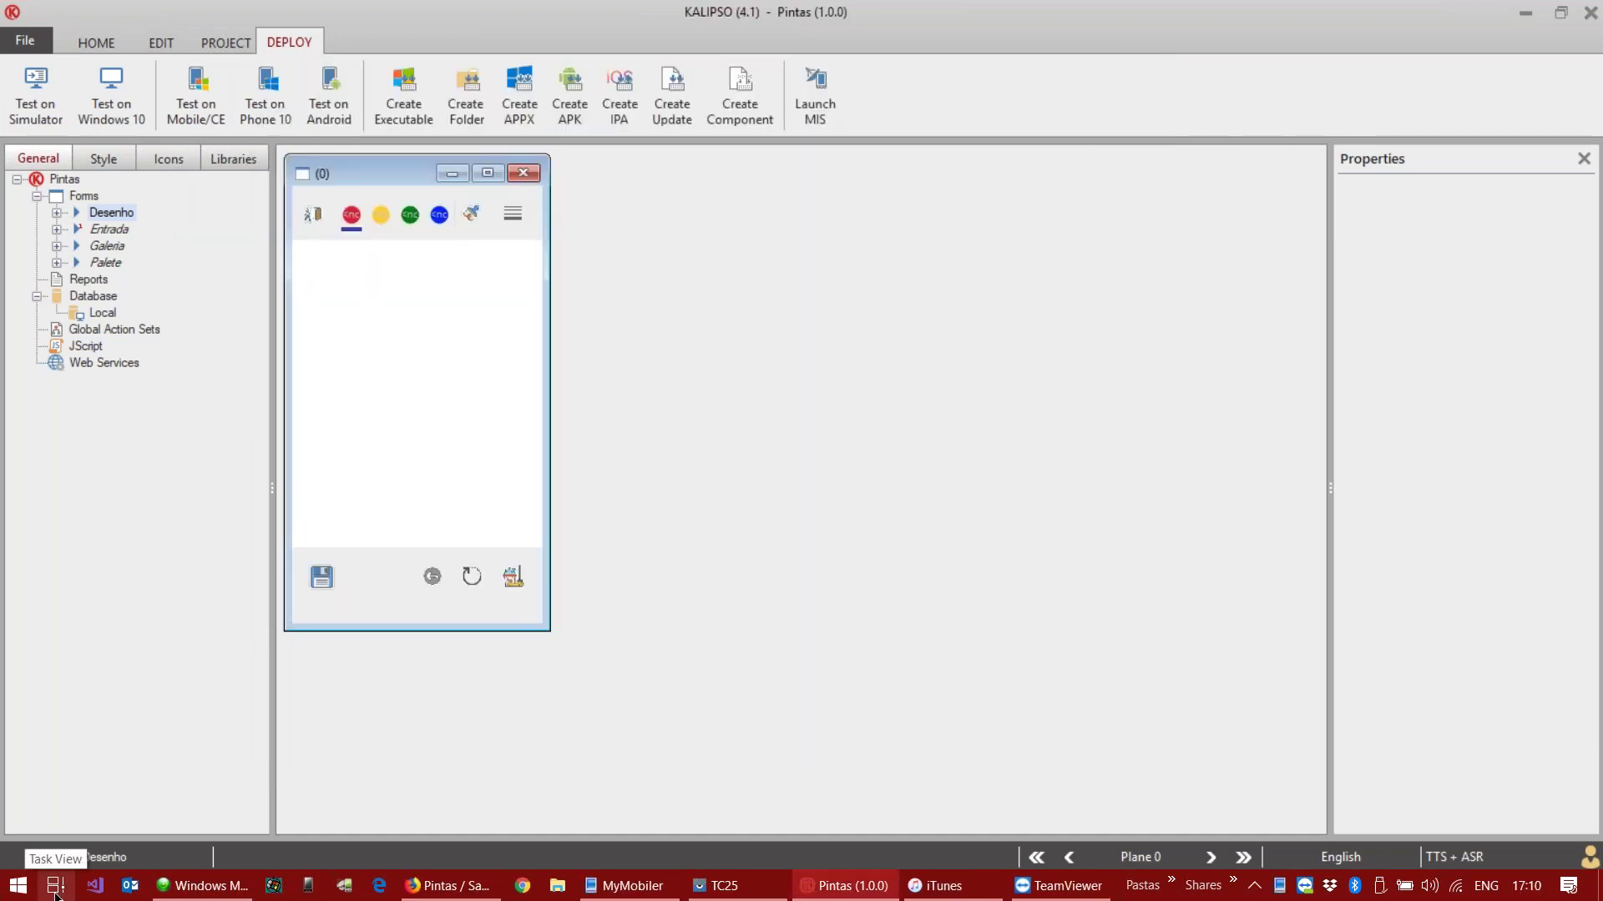
Step: Launch KClientV40 via Start search 'kcli', retry the test, and close the erroring client
{"action": "left_click", "coordinate": [56, 895]}
{"action": "type", "text": "kcli"}
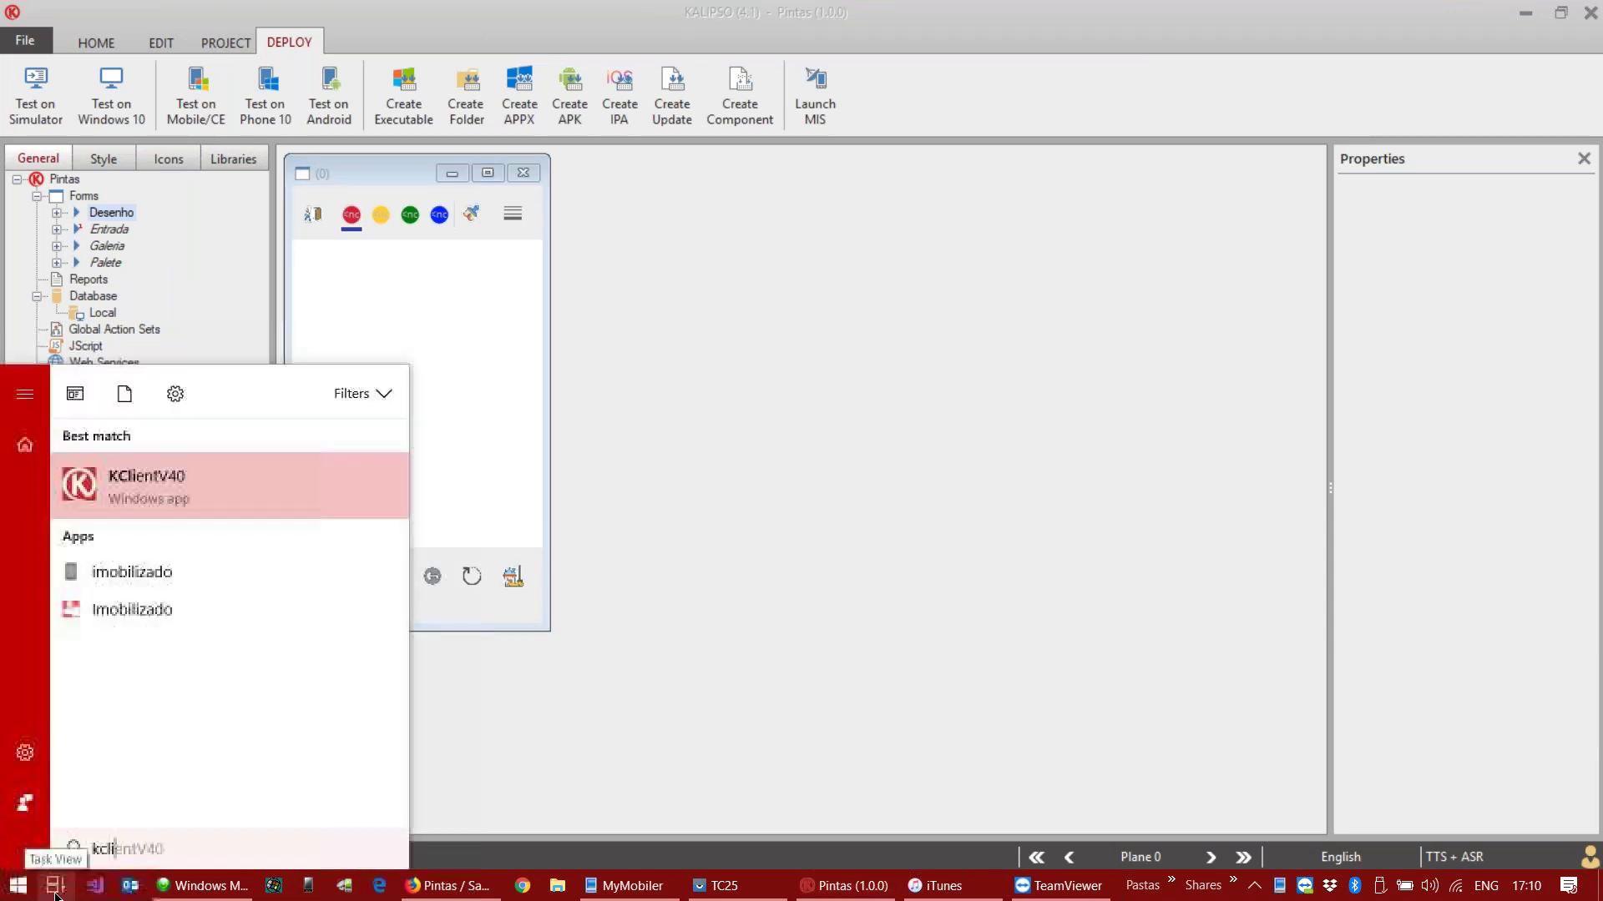
{"action": "key", "text": "Return"}
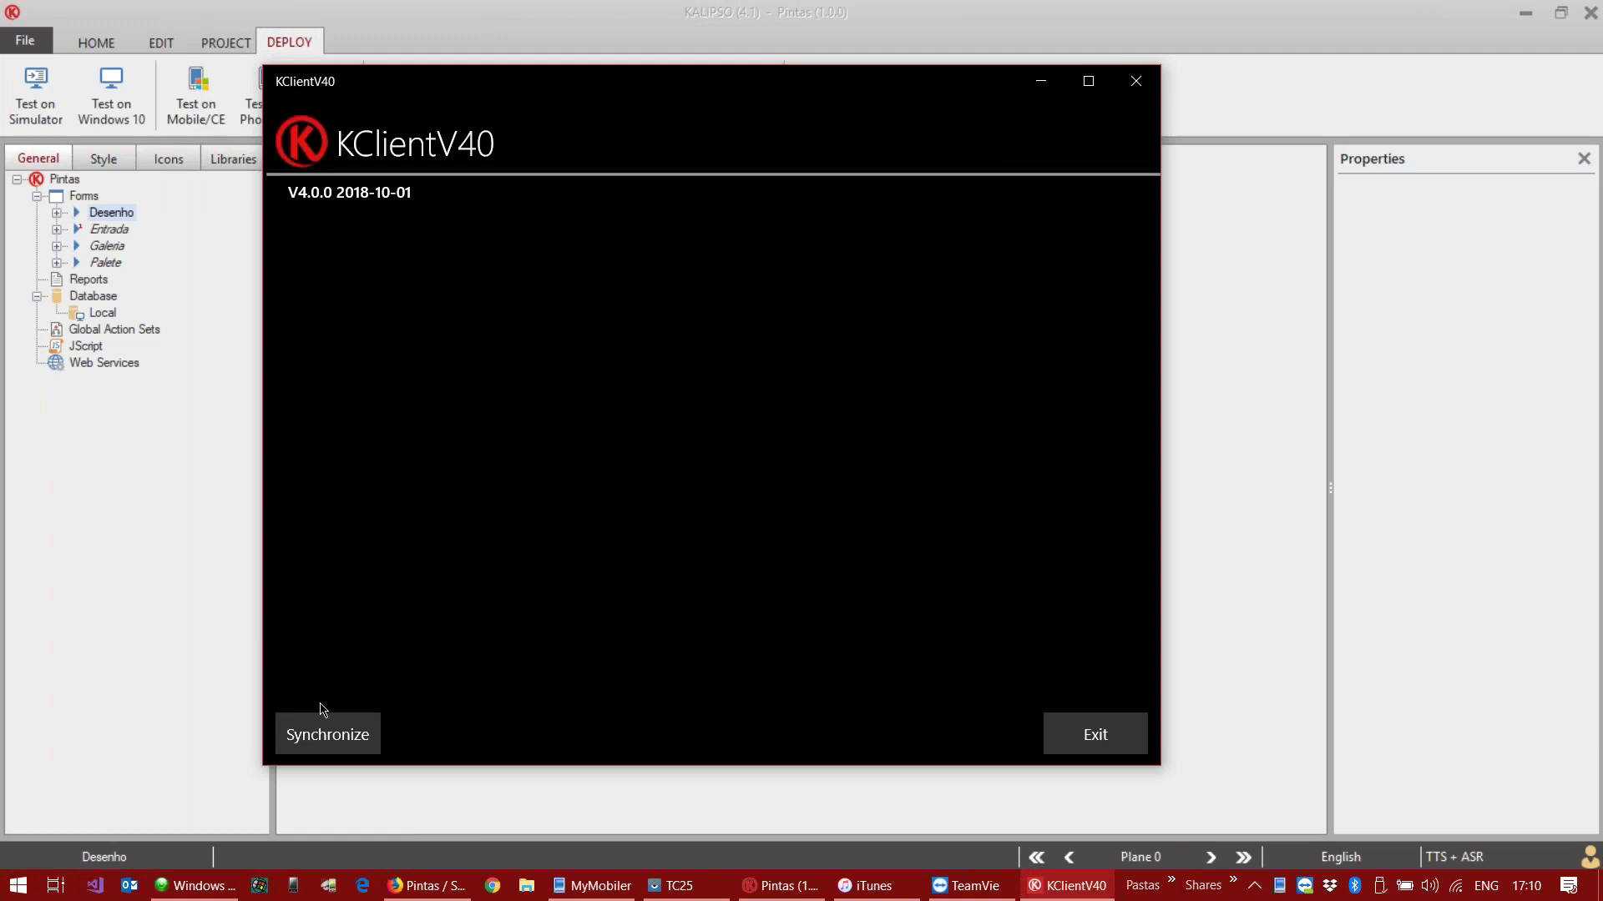
{"action": "left_click", "coordinate": [1226, 406]}
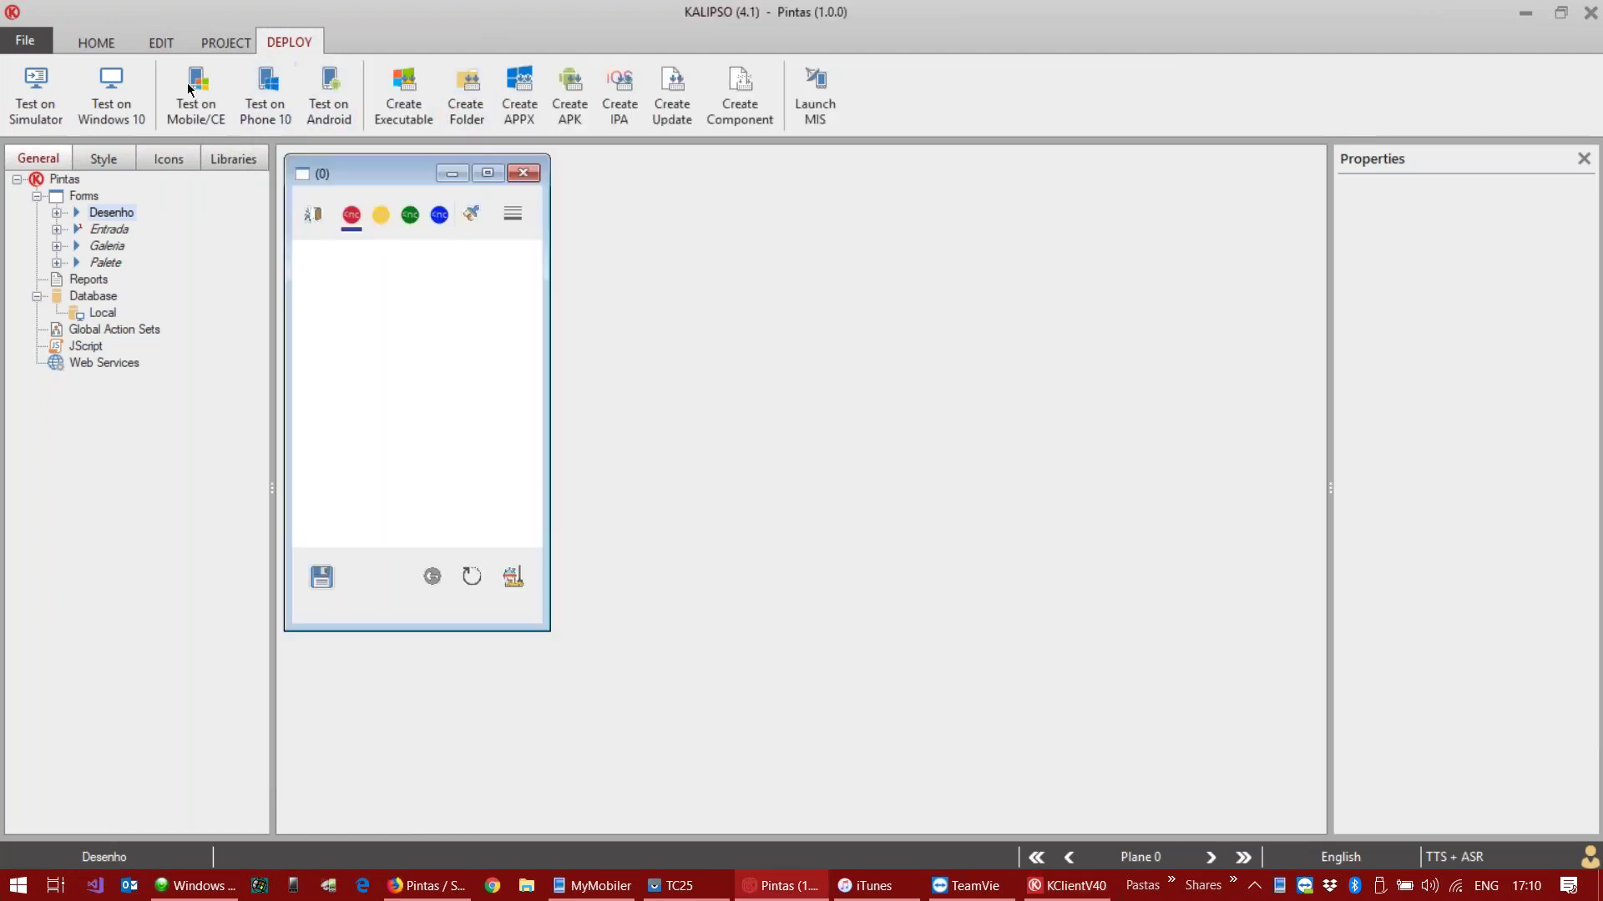
{"action": "left_click", "coordinate": [111, 96]}
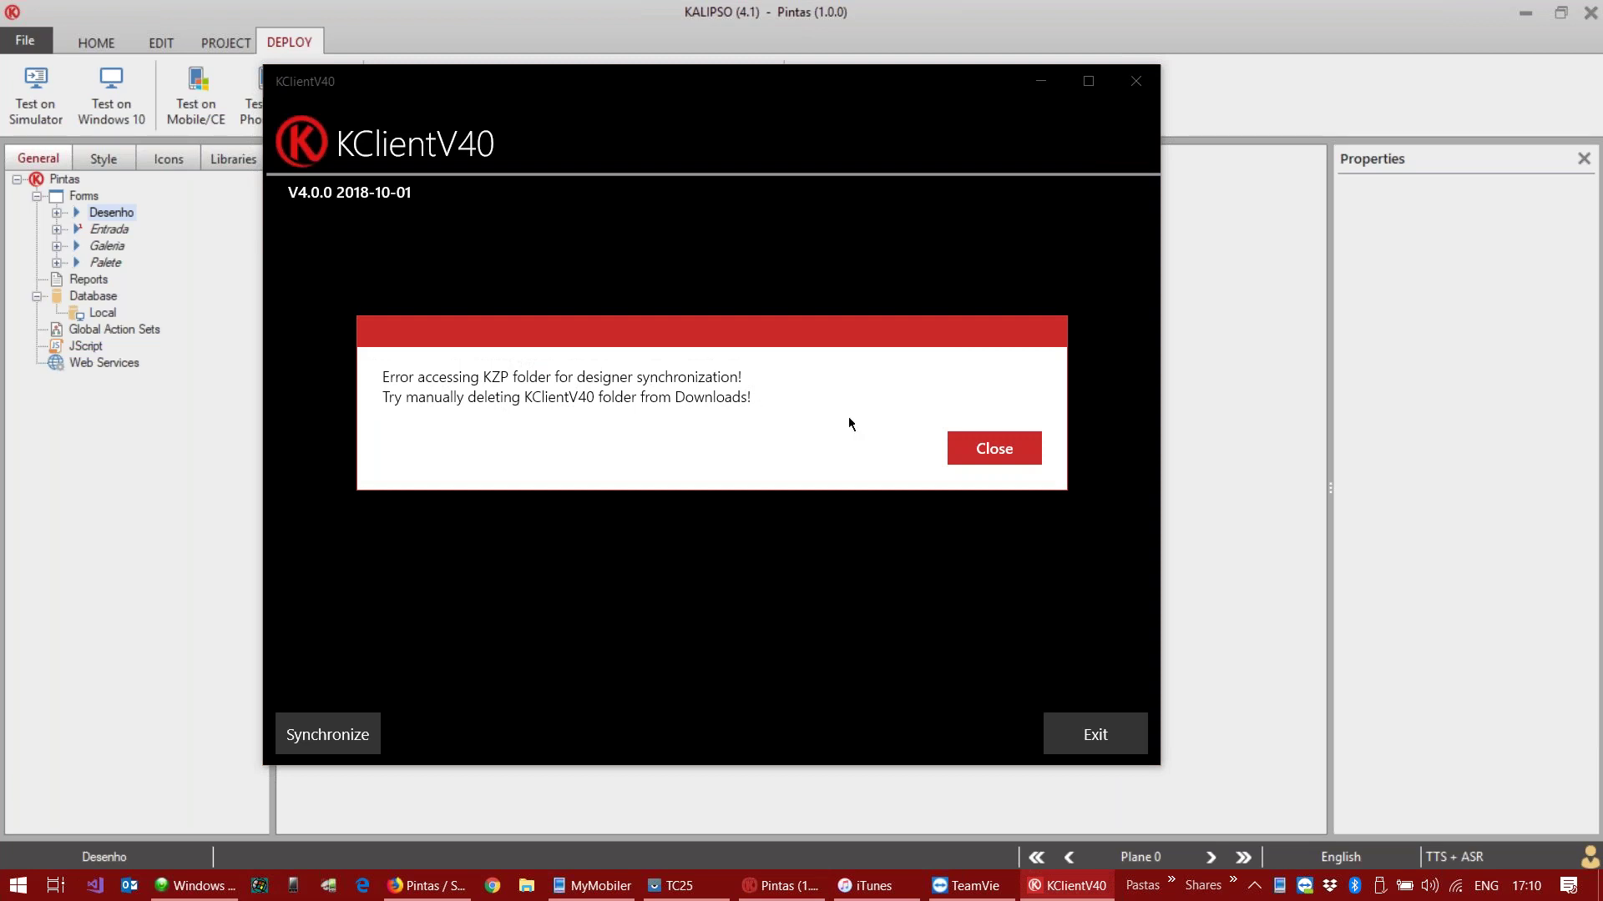
{"action": "left_click", "coordinate": [998, 447]}
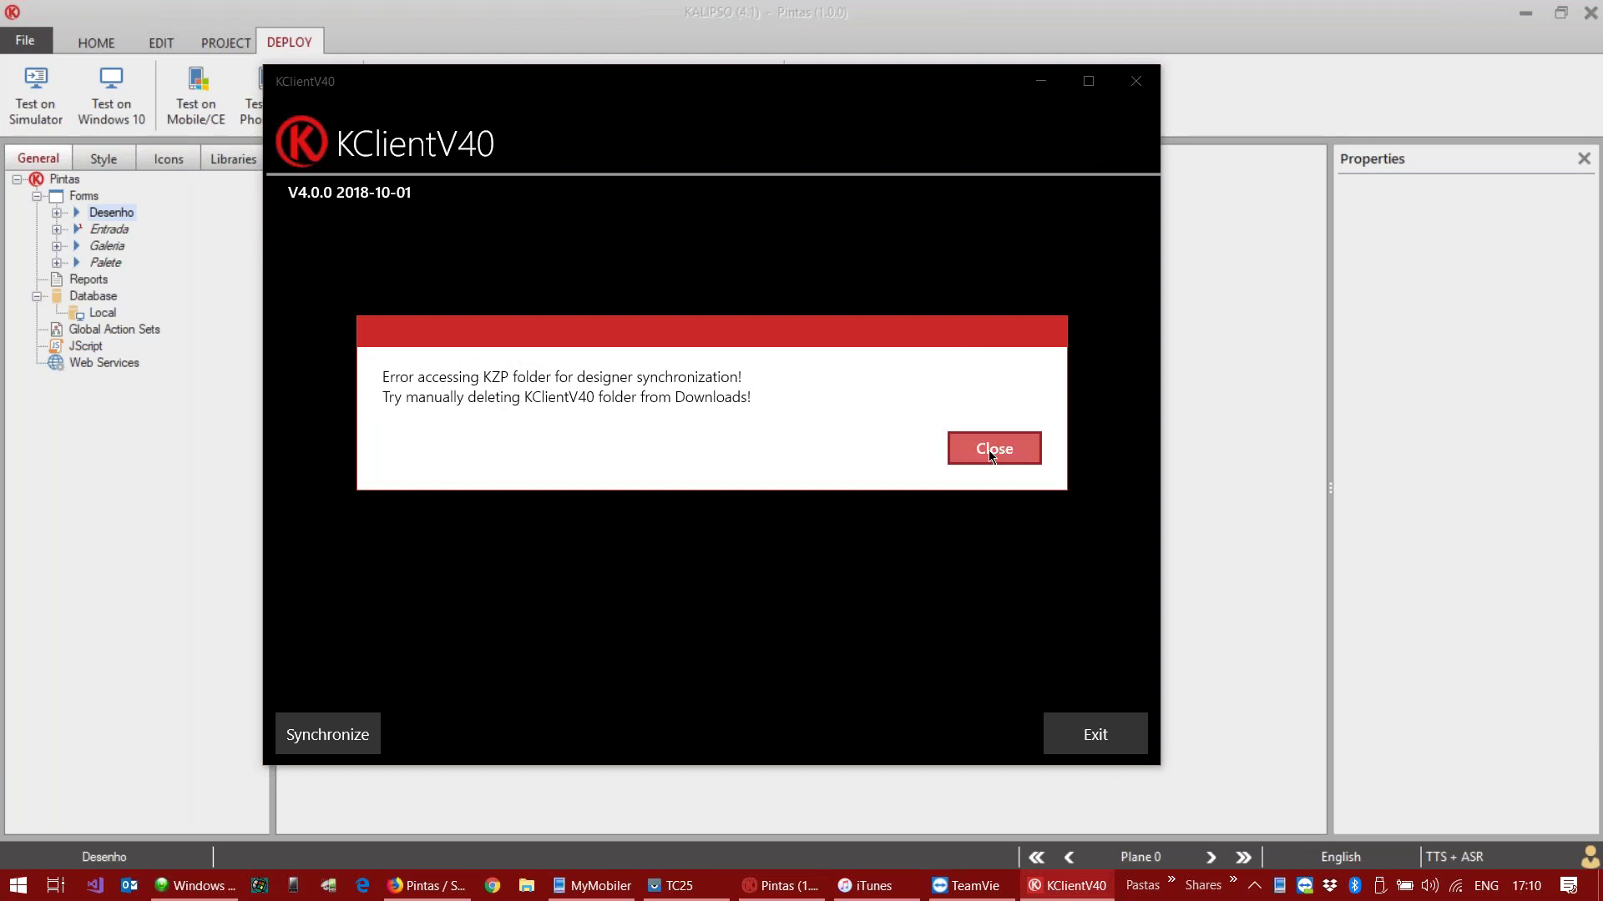
{"action": "left_click", "coordinate": [991, 449]}
{"action": "left_click", "coordinate": [997, 449]}
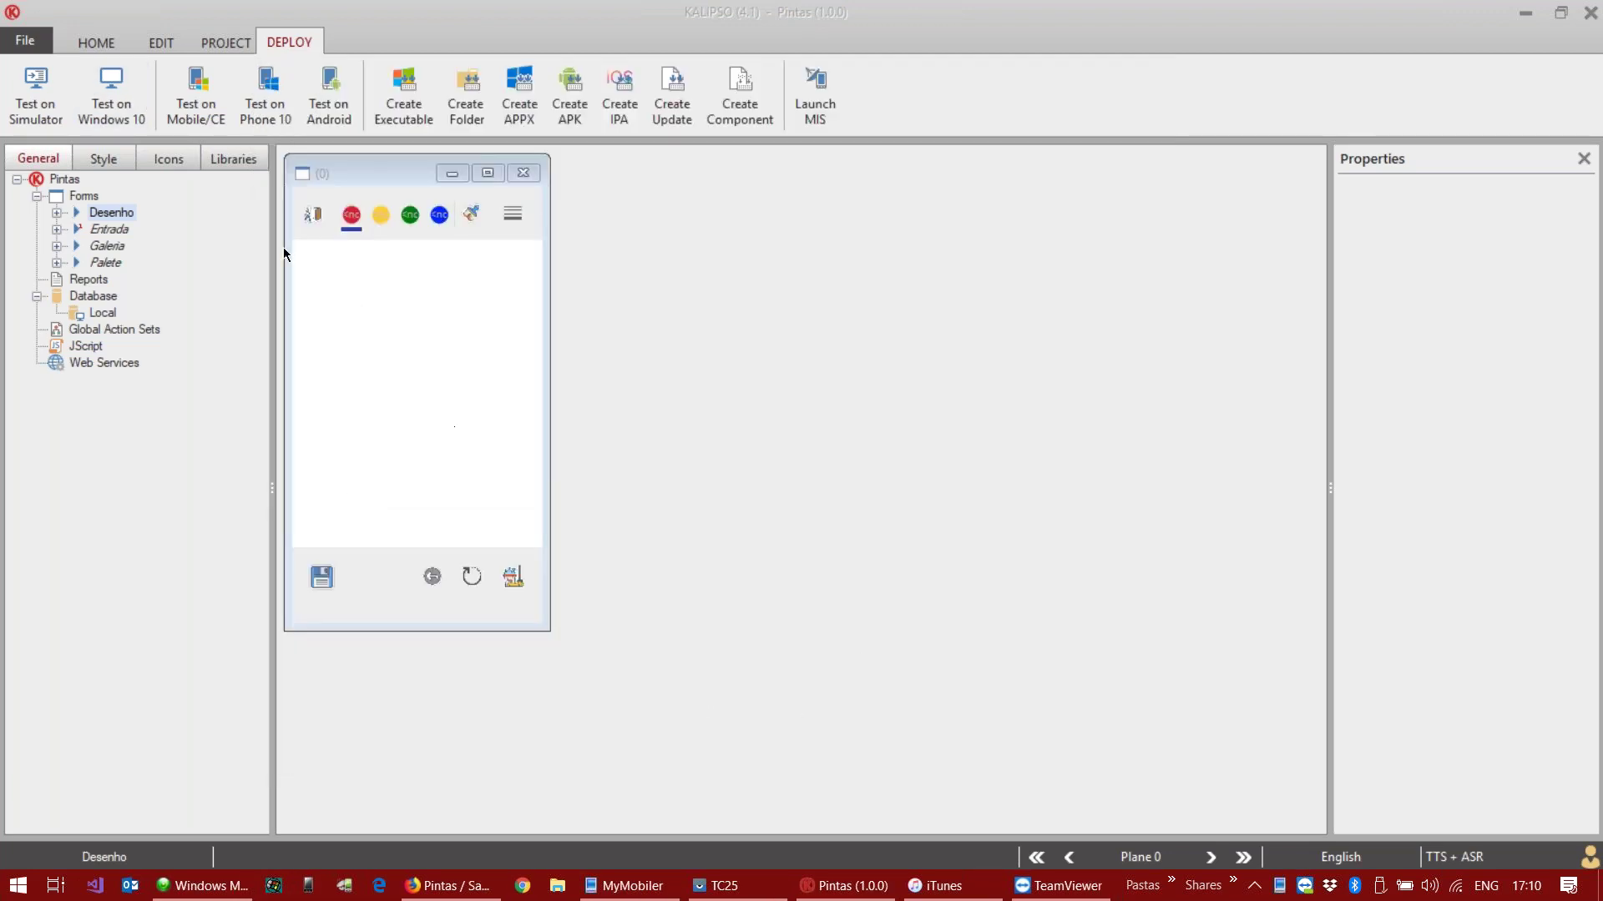
Step: Launch KClientV40 from Start search and open its synchronization page
{"action": "left_click", "coordinate": [18, 887]}
{"action": "type", "text": "kcli"}
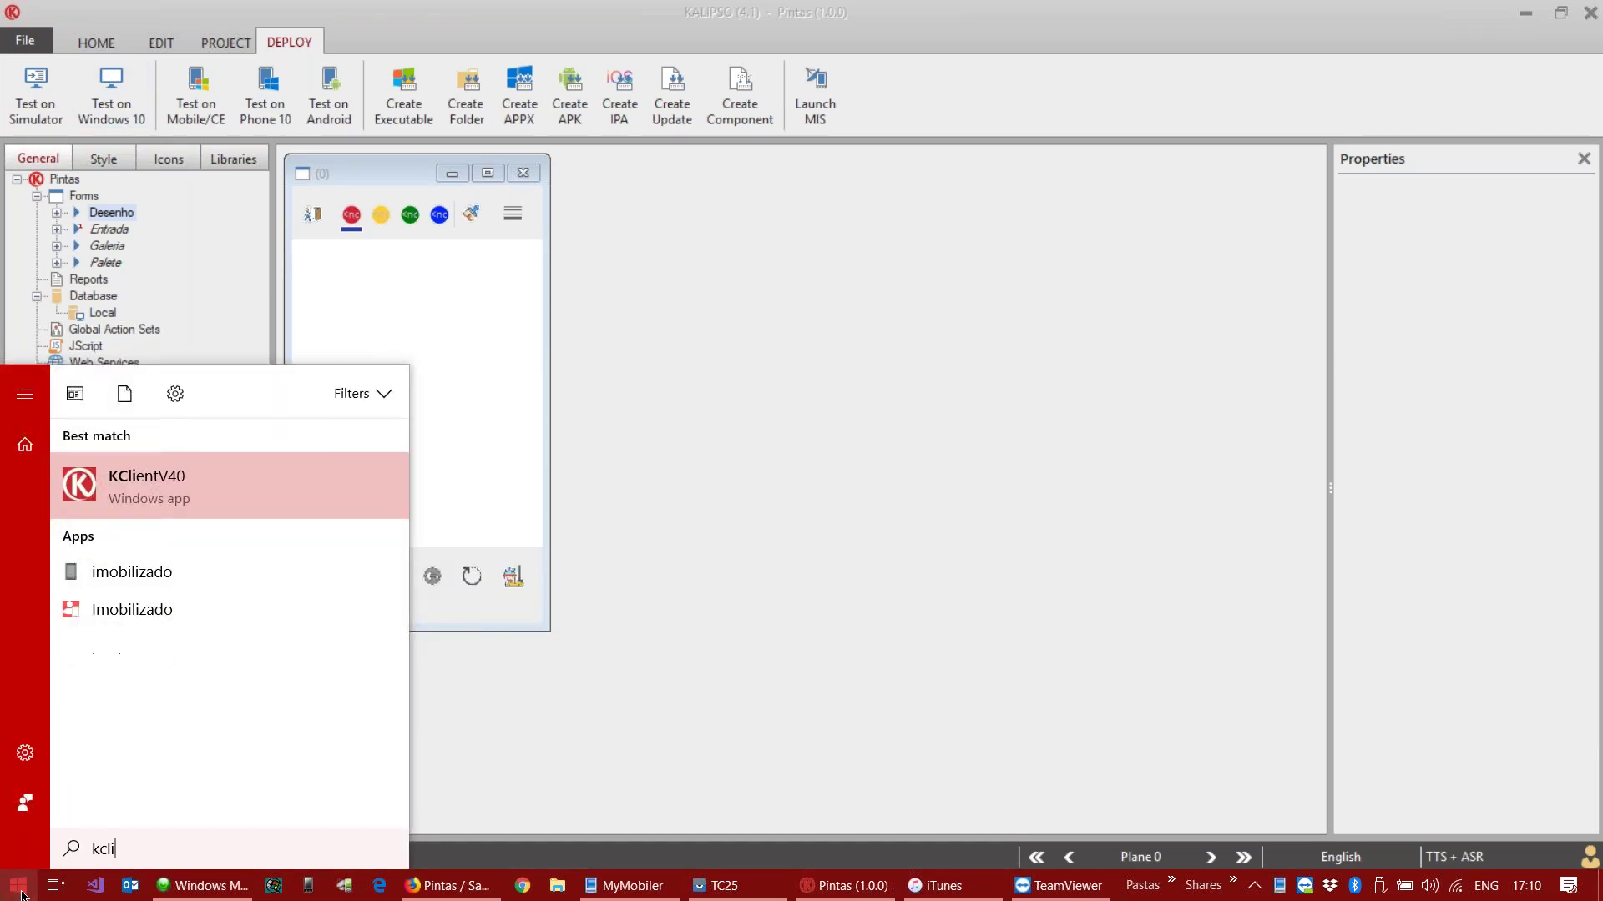
{"action": "key", "text": "Return"}
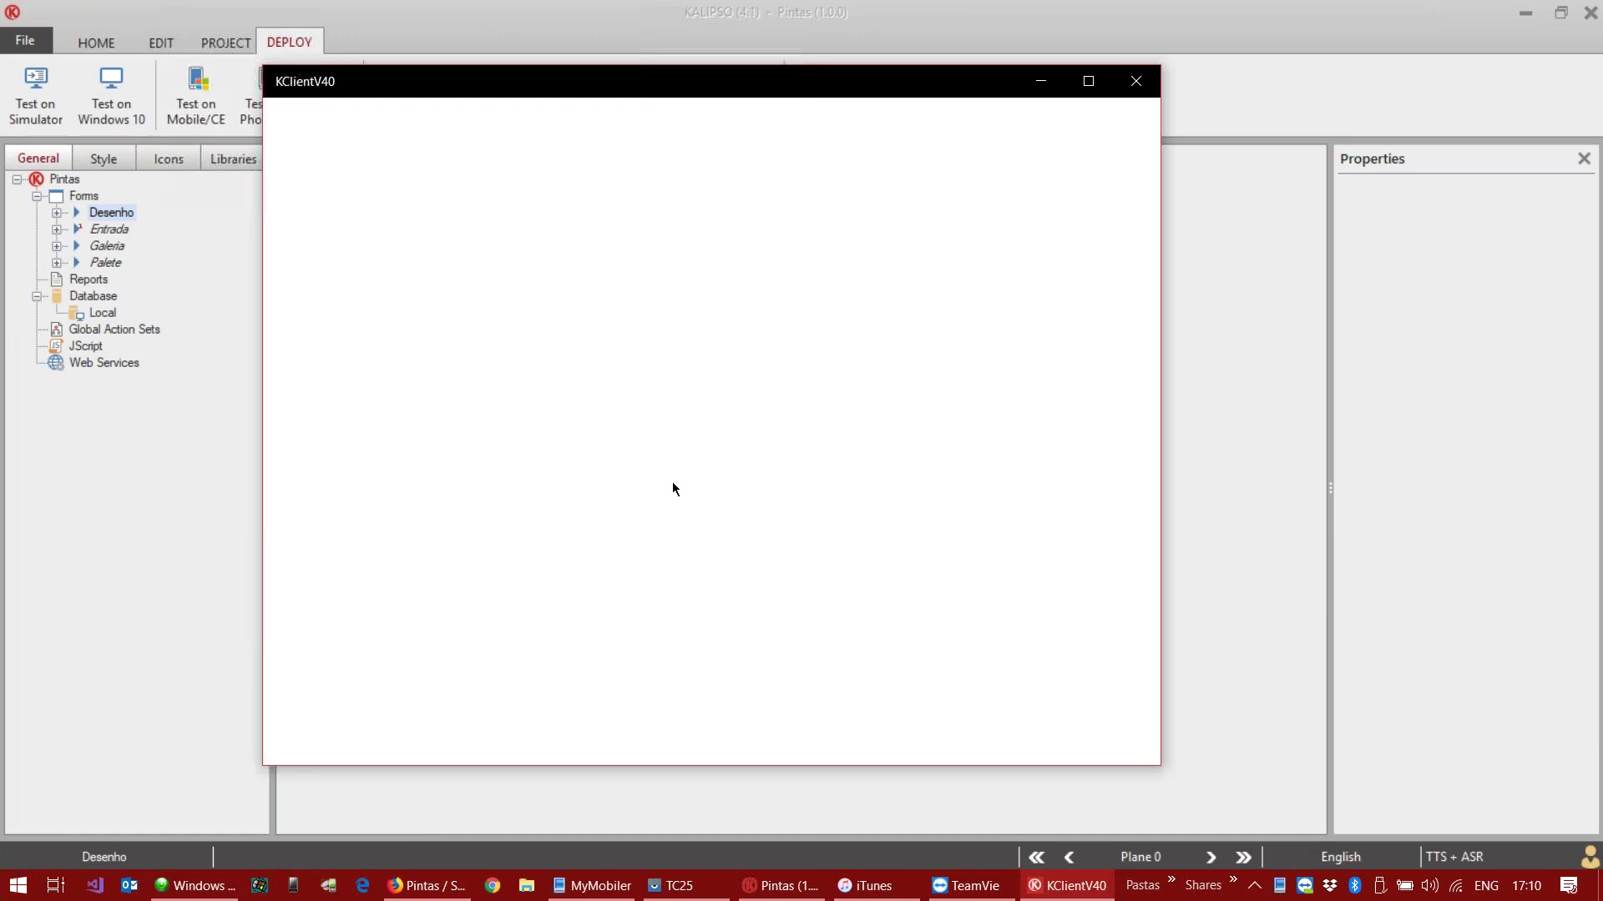
{"action": "left_click", "coordinate": [343, 736]}
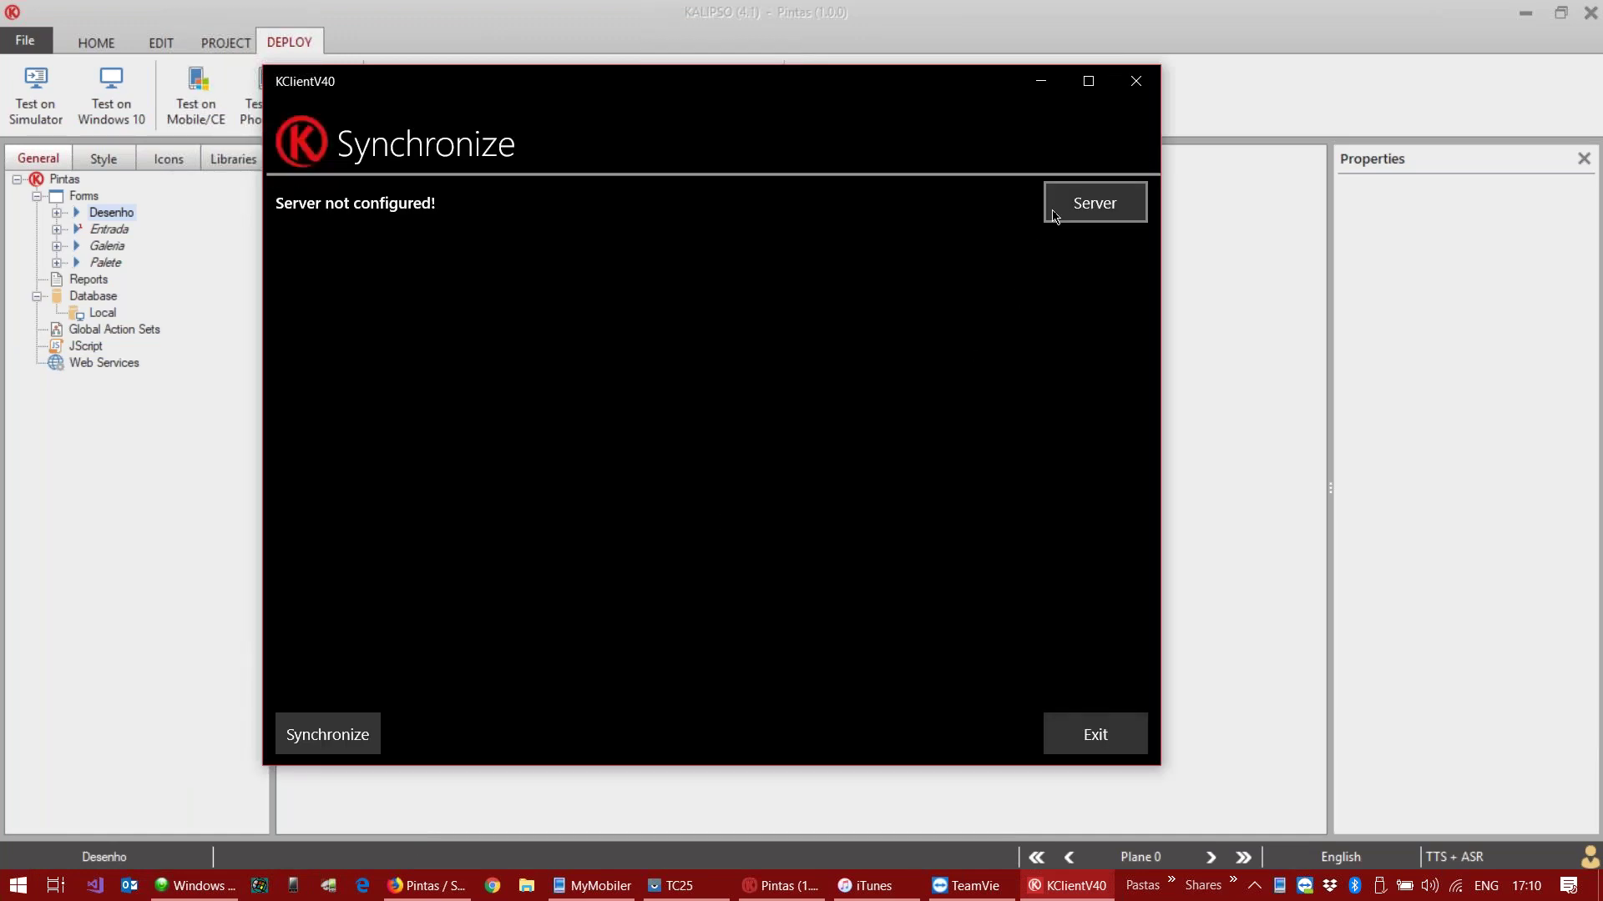
Step: Set the sync server host name with an encrypted password, save, and synchronize
{"action": "left_click", "coordinate": [1082, 200]}
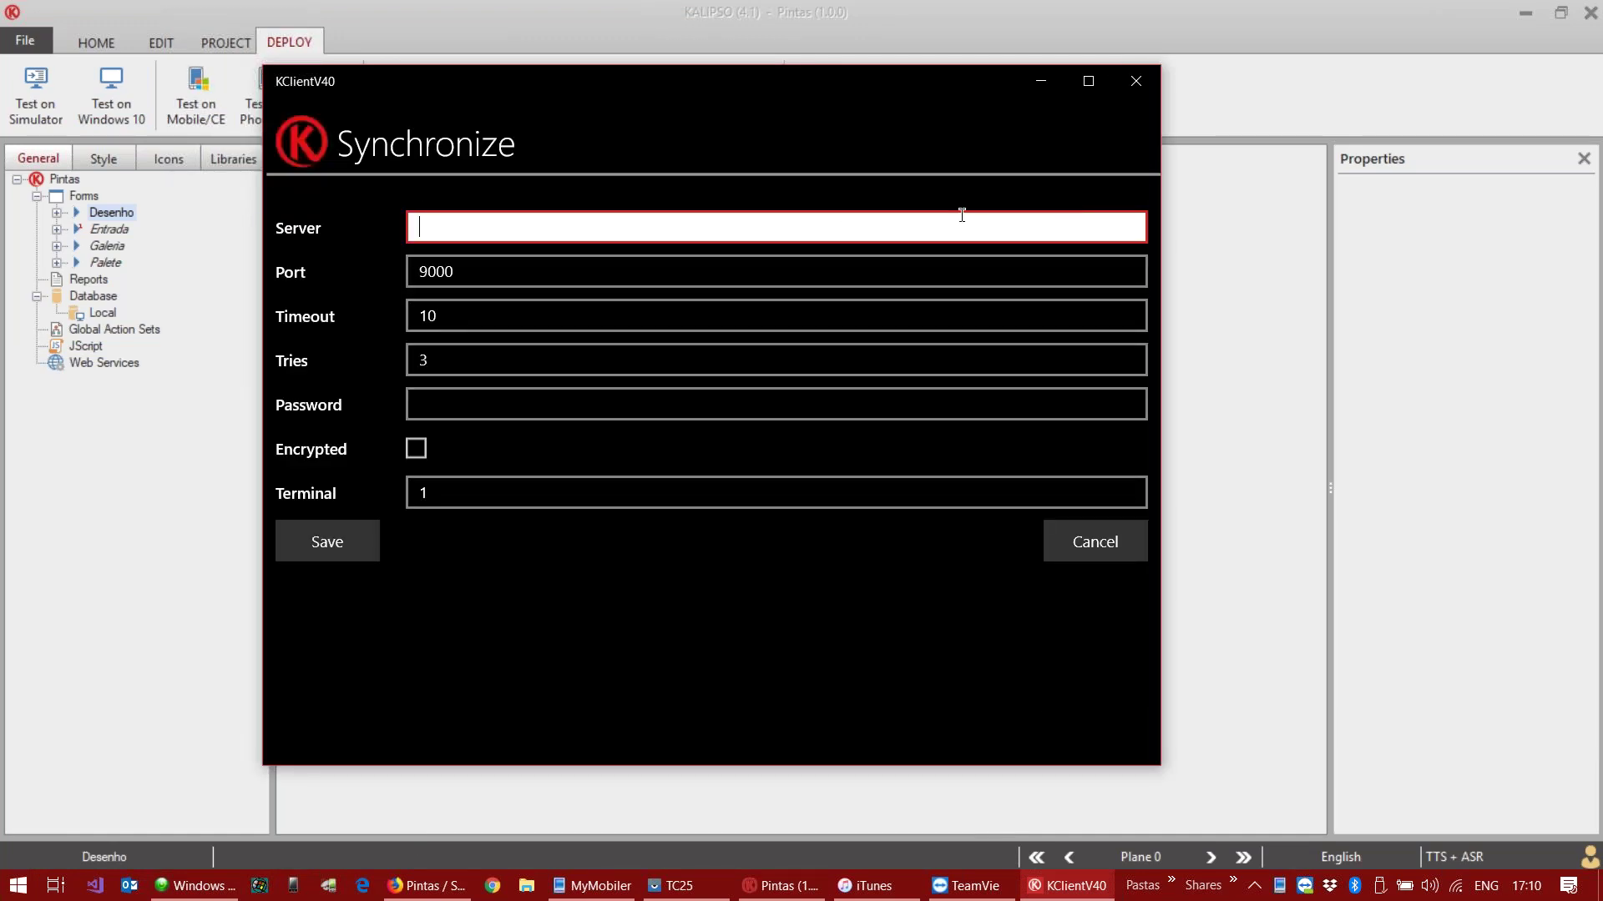
{"action": "type", "text": "rogerio-pc"}
{"action": "key", "text": "Tab"}
{"action": "key", "text": "Tab"}
{"action": "key", "text": "Tab"}
{"action": "key", "text": "Tab"}
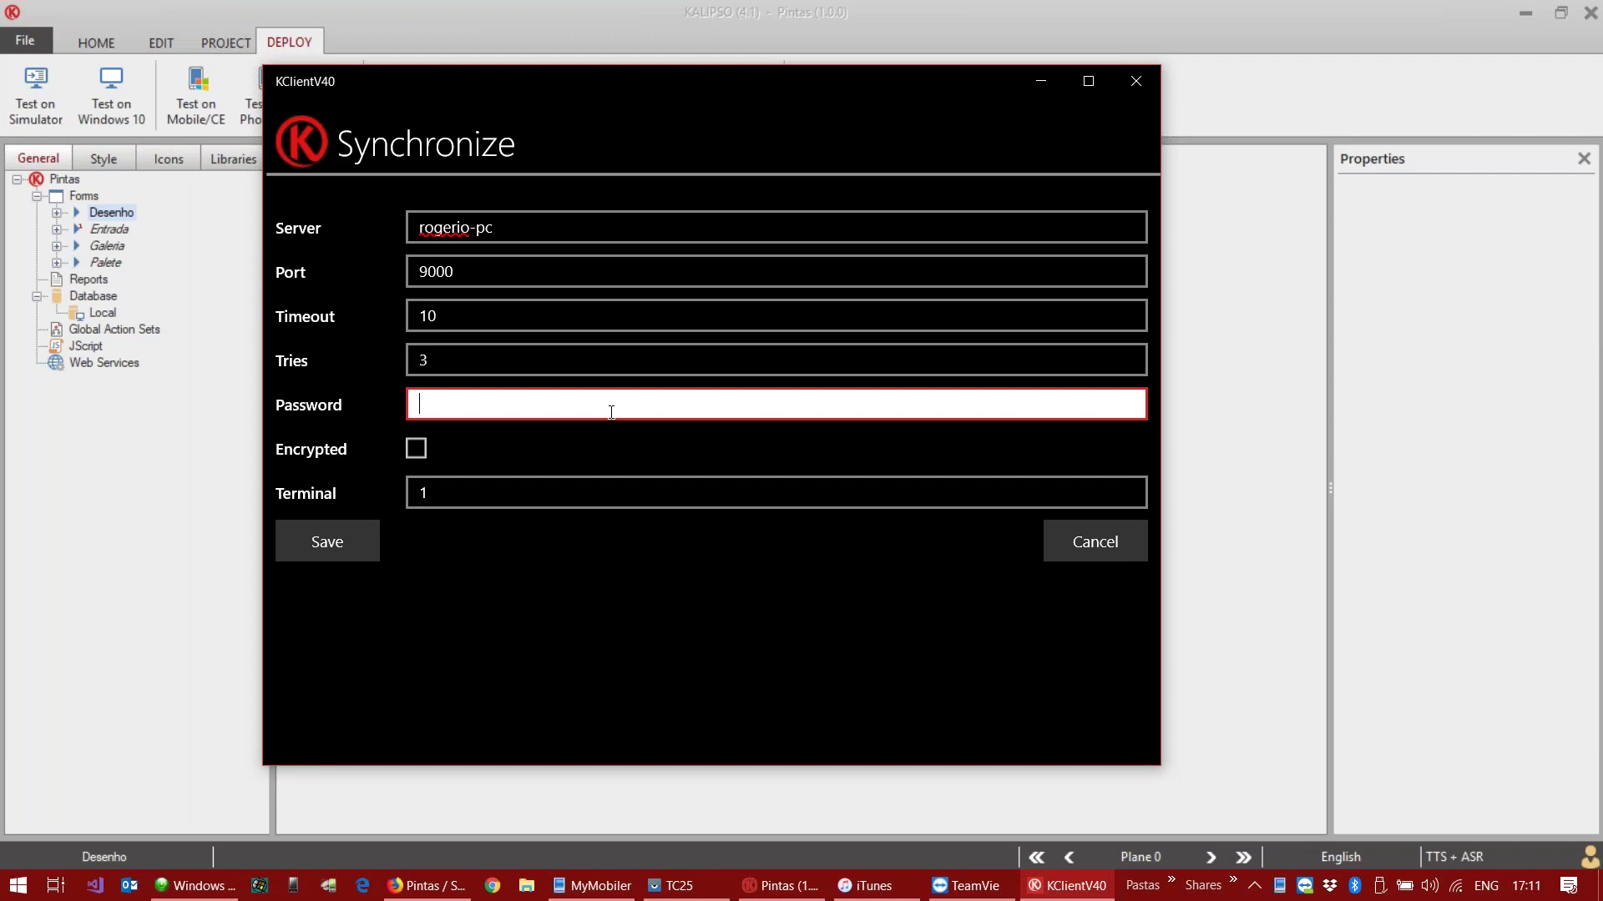
{"action": "type", "text": "•••••••"}
{"action": "left_click", "coordinate": [416, 448]}
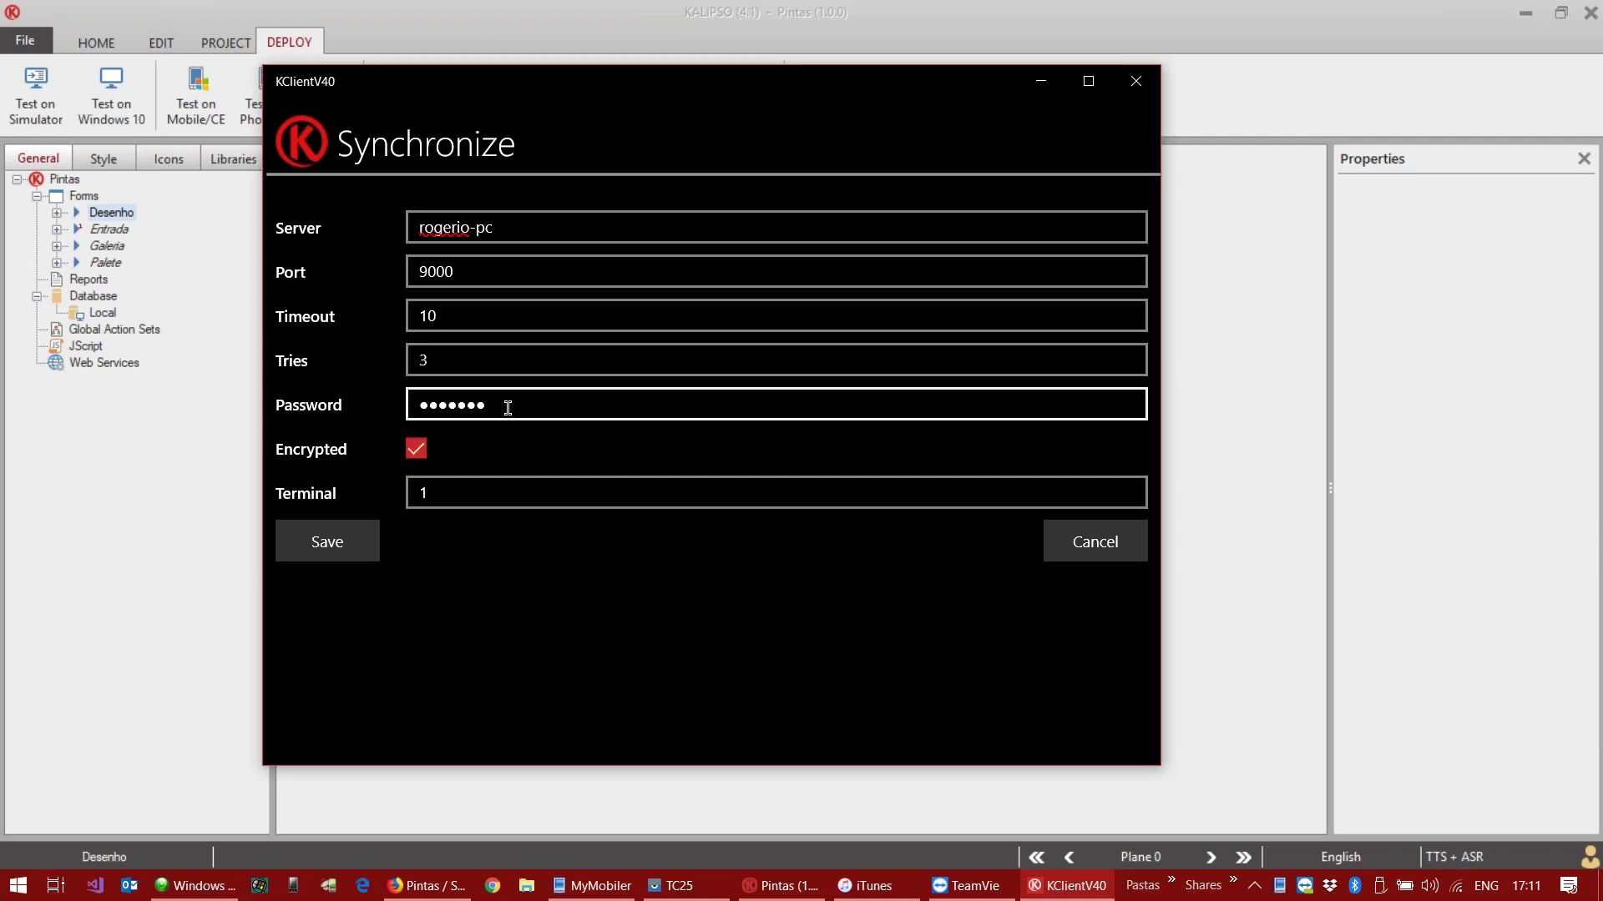
{"action": "left_click", "coordinate": [345, 532]}
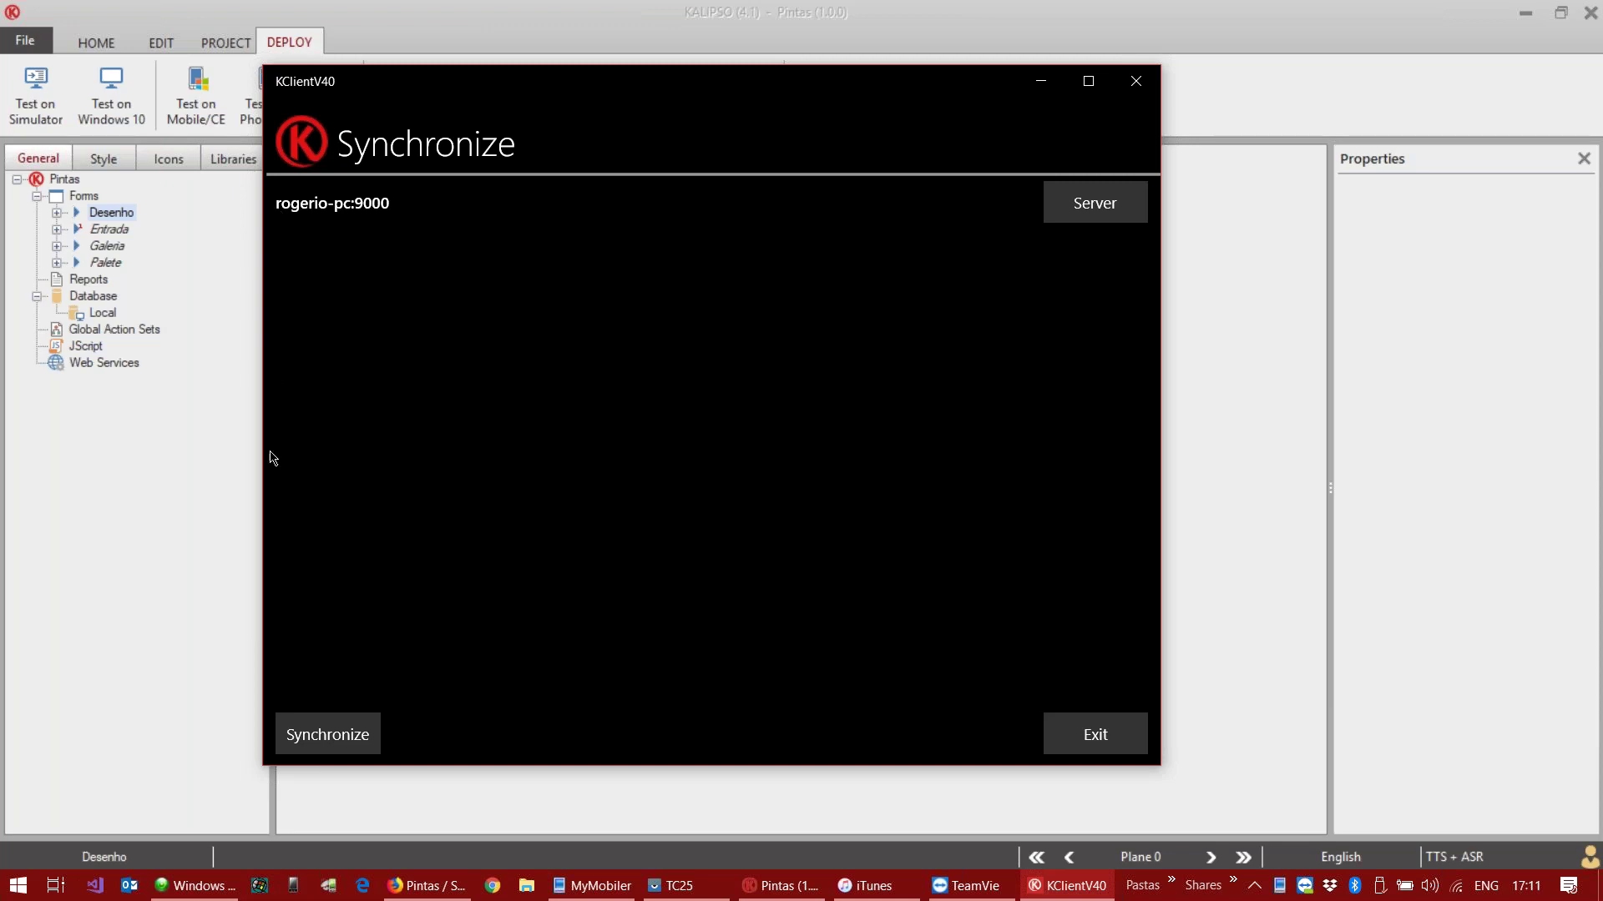
{"action": "left_click", "coordinate": [328, 737]}
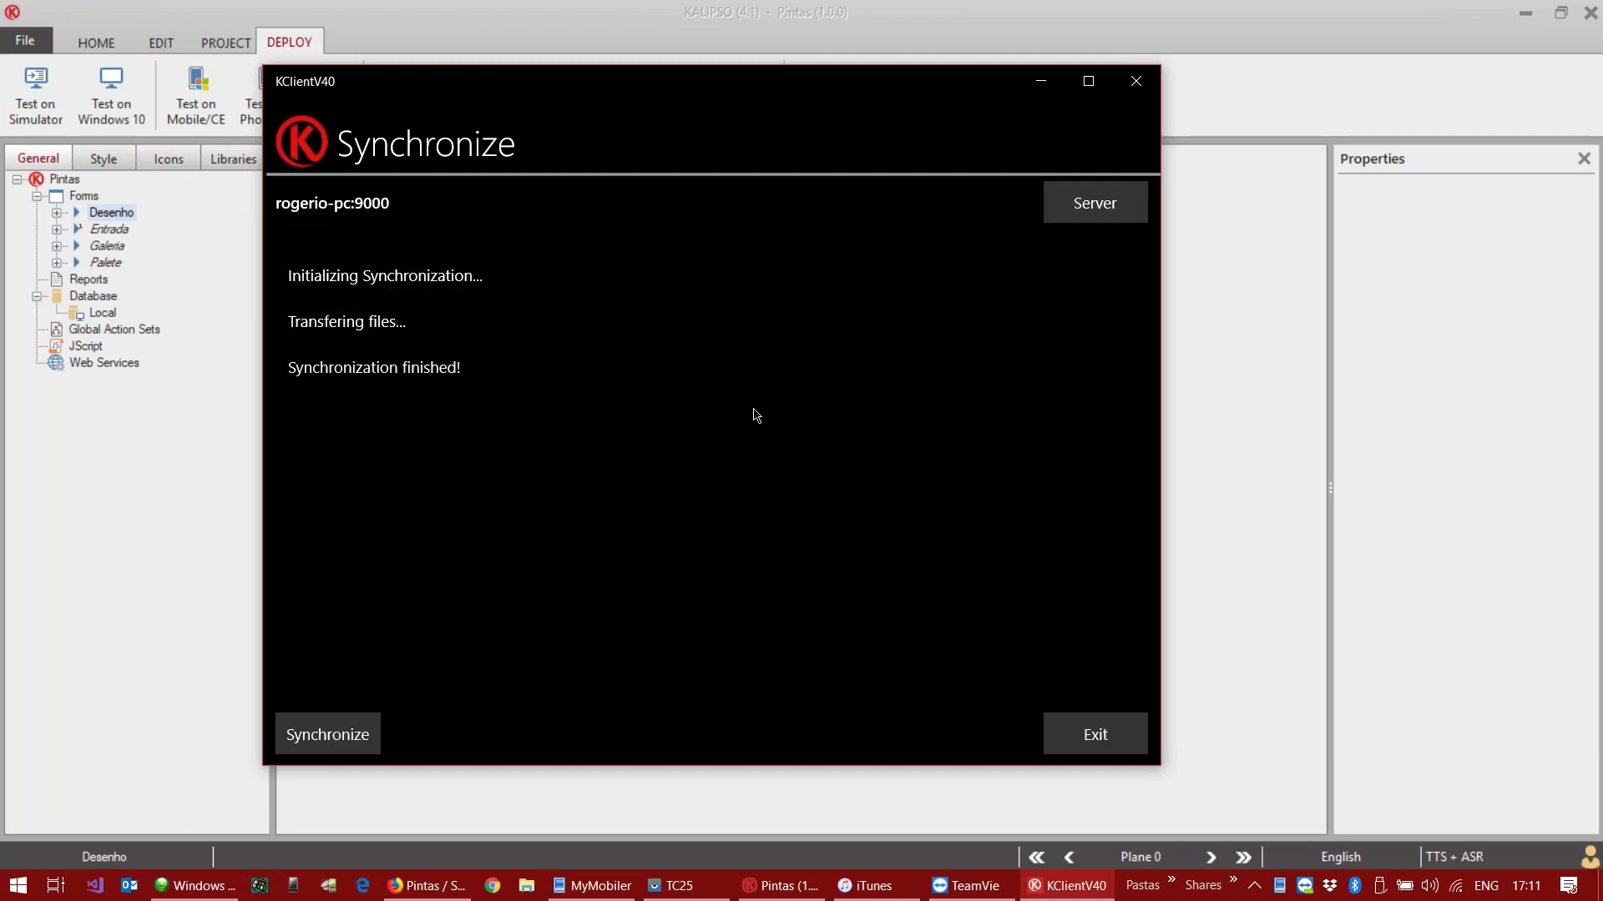
Step: Create the Pintas update in the Synchro folder with To device 2 and confirm success
{"action": "left_click", "coordinate": [1191, 348]}
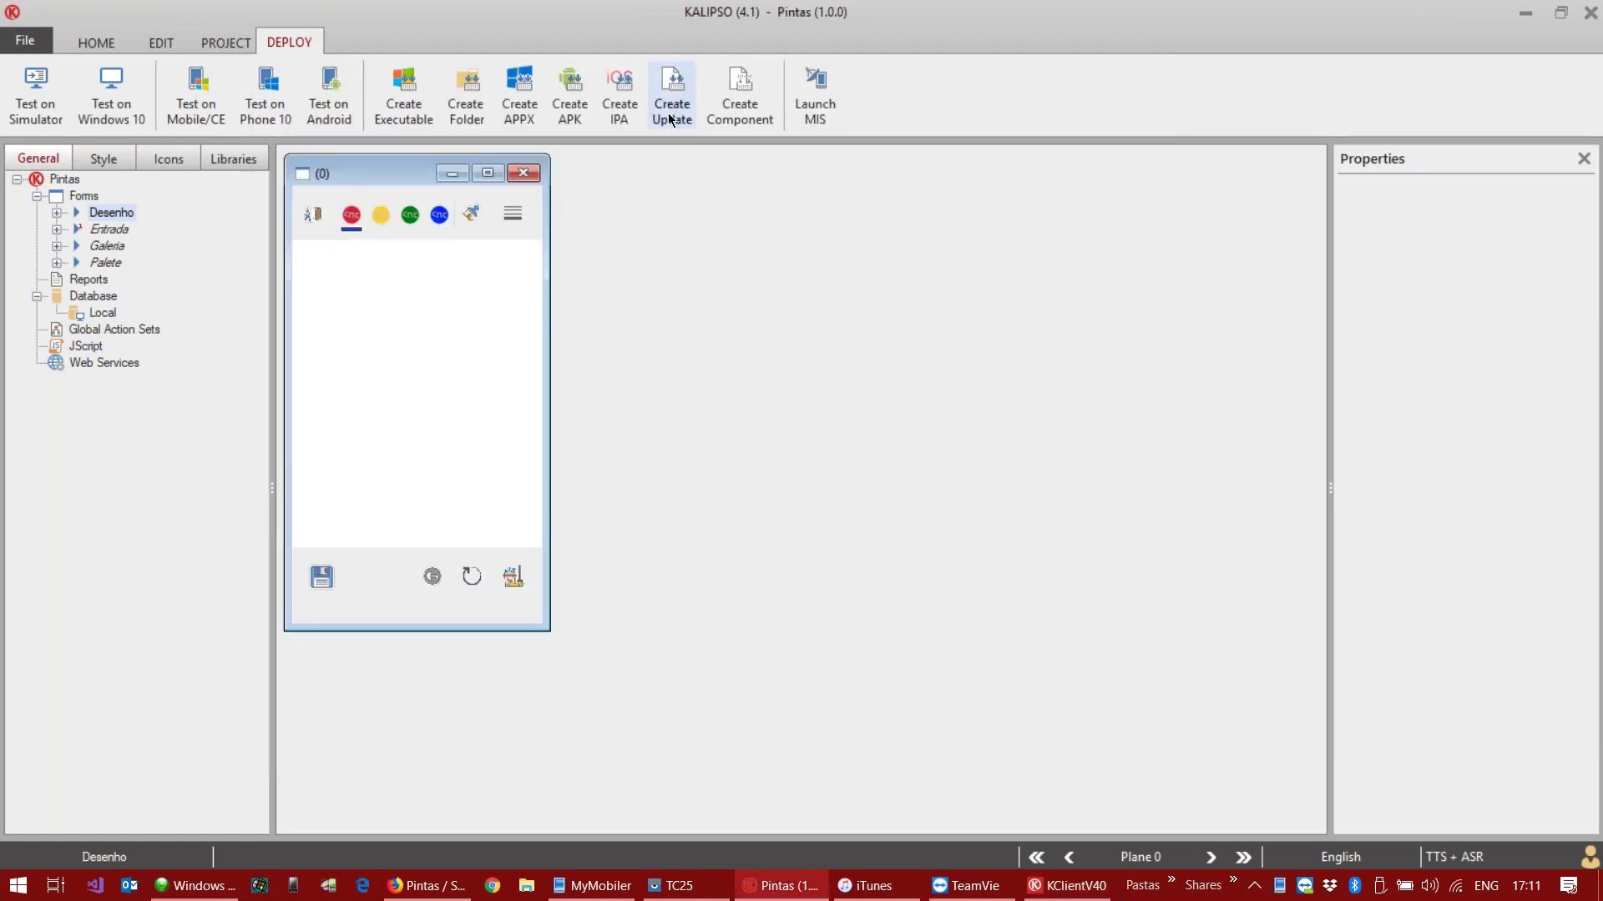
{"action": "left_click", "coordinate": [669, 92]}
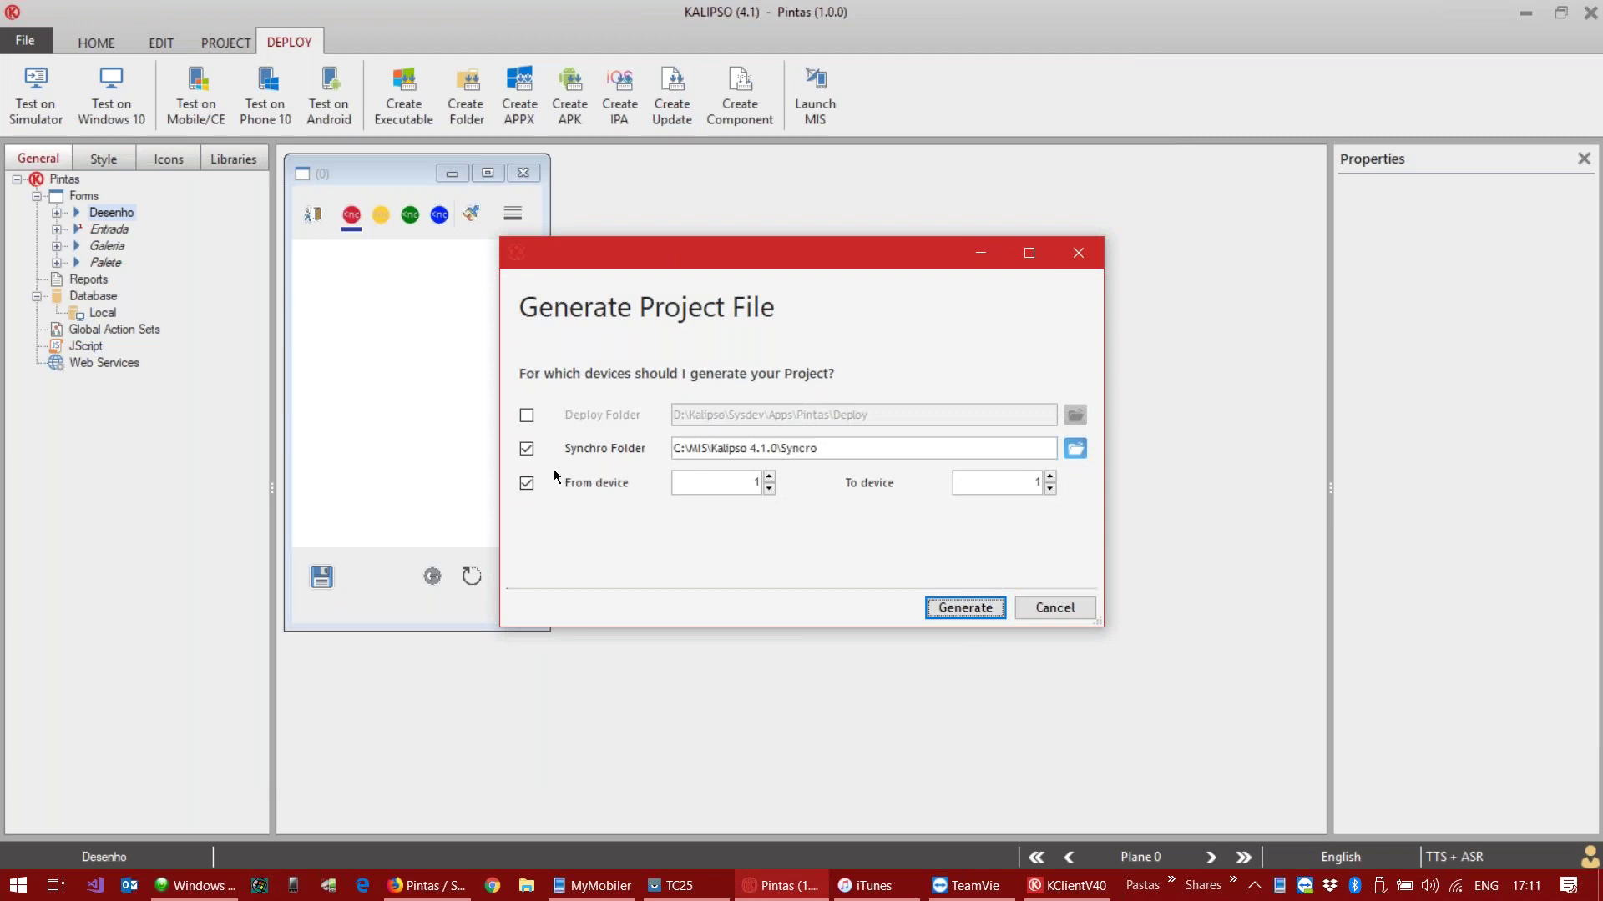
{"action": "left_click", "coordinate": [1050, 478]}
{"action": "left_click", "coordinate": [974, 608]}
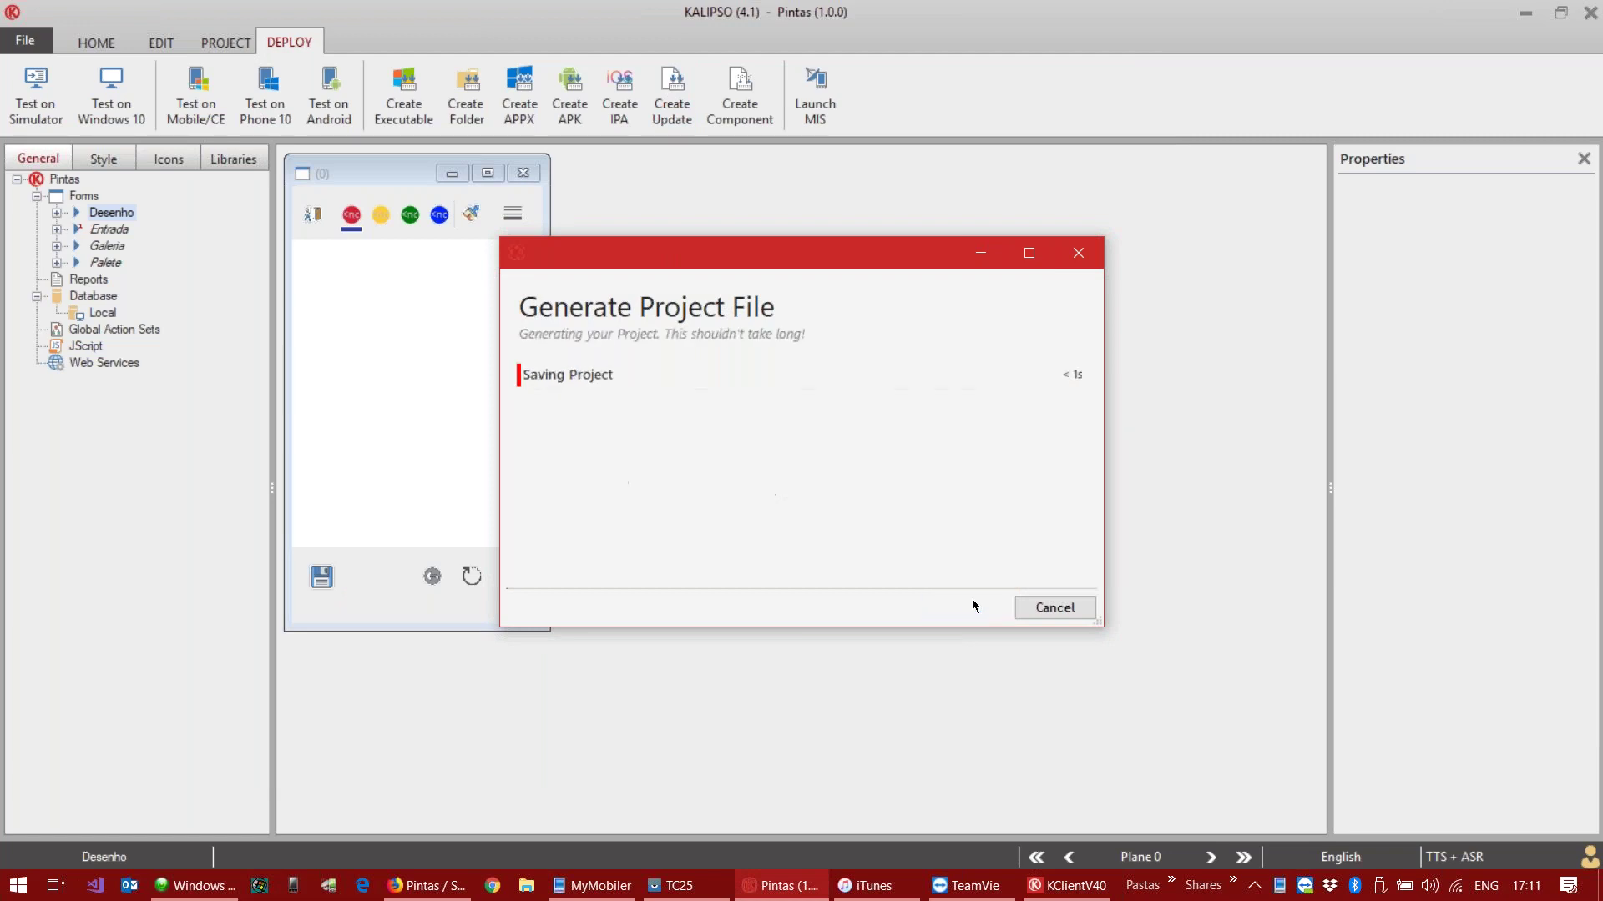
{"action": "left_click", "coordinate": [1029, 887]}
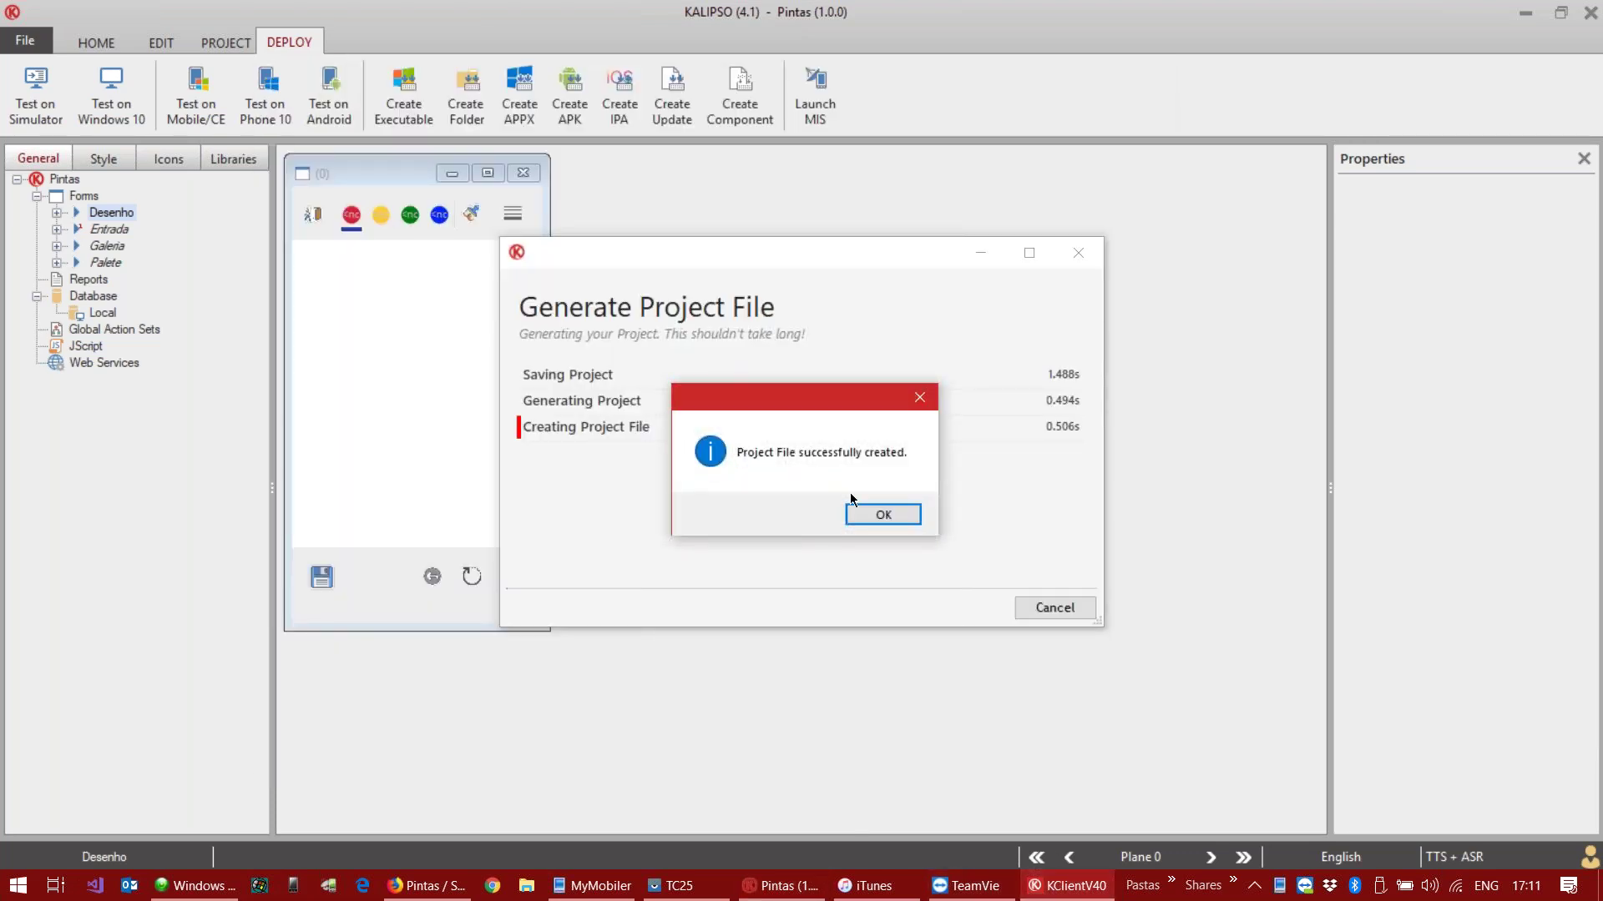
{"action": "left_click", "coordinate": [876, 515]}
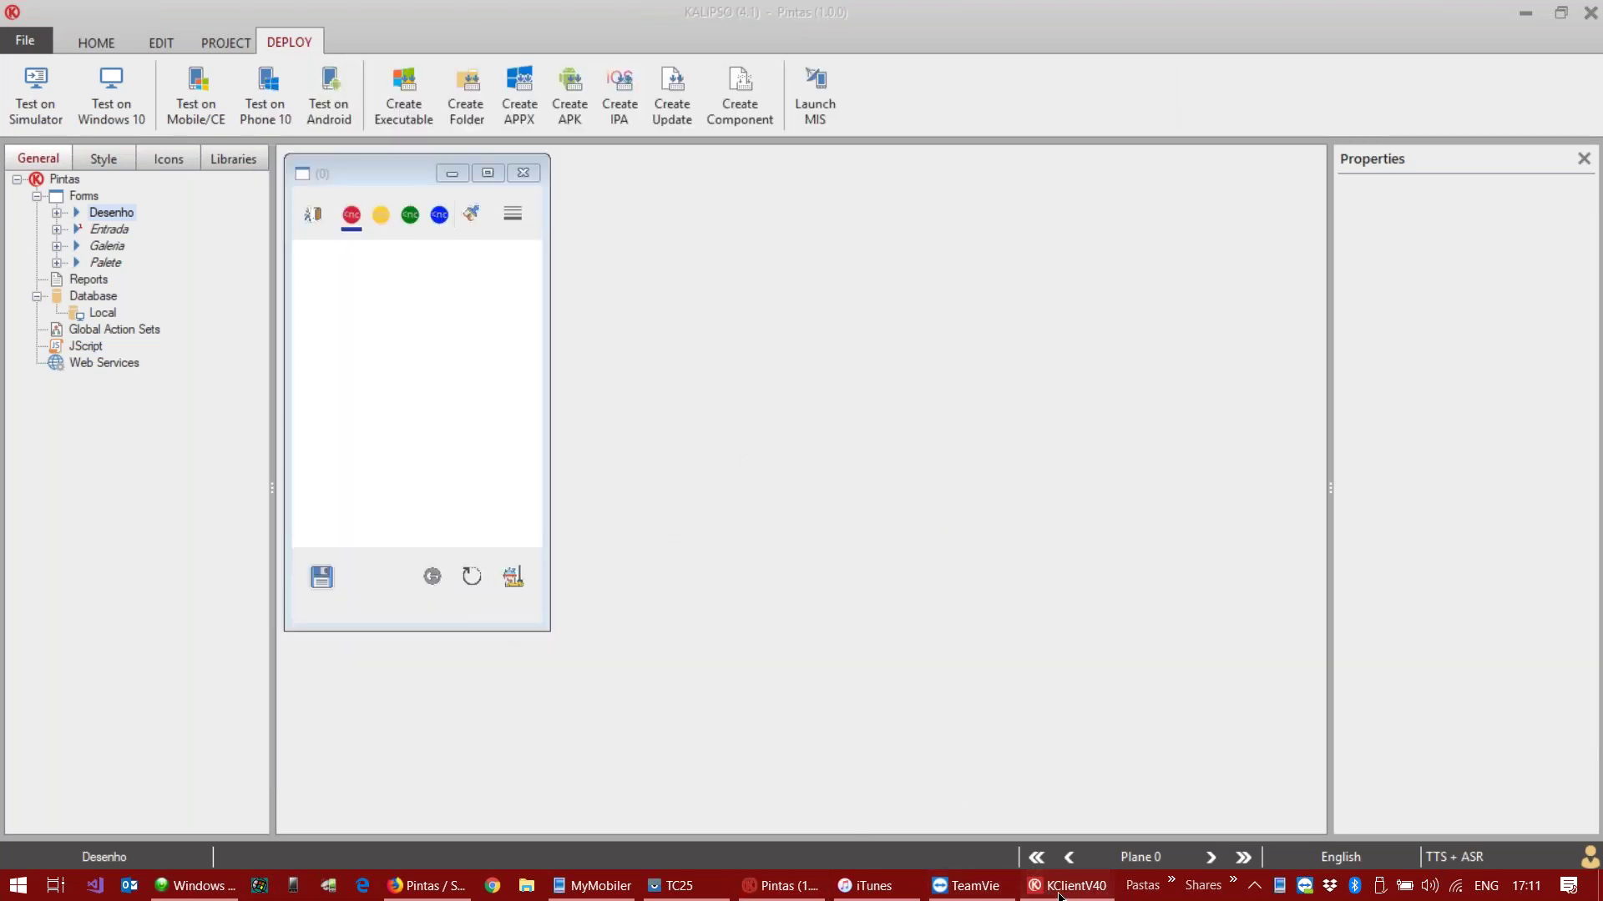
{"action": "left_click", "coordinate": [1058, 889]}
Step: Synchronize the new project file and open a blank drawing in the Pintas app
{"action": "left_click", "coordinate": [369, 723]}
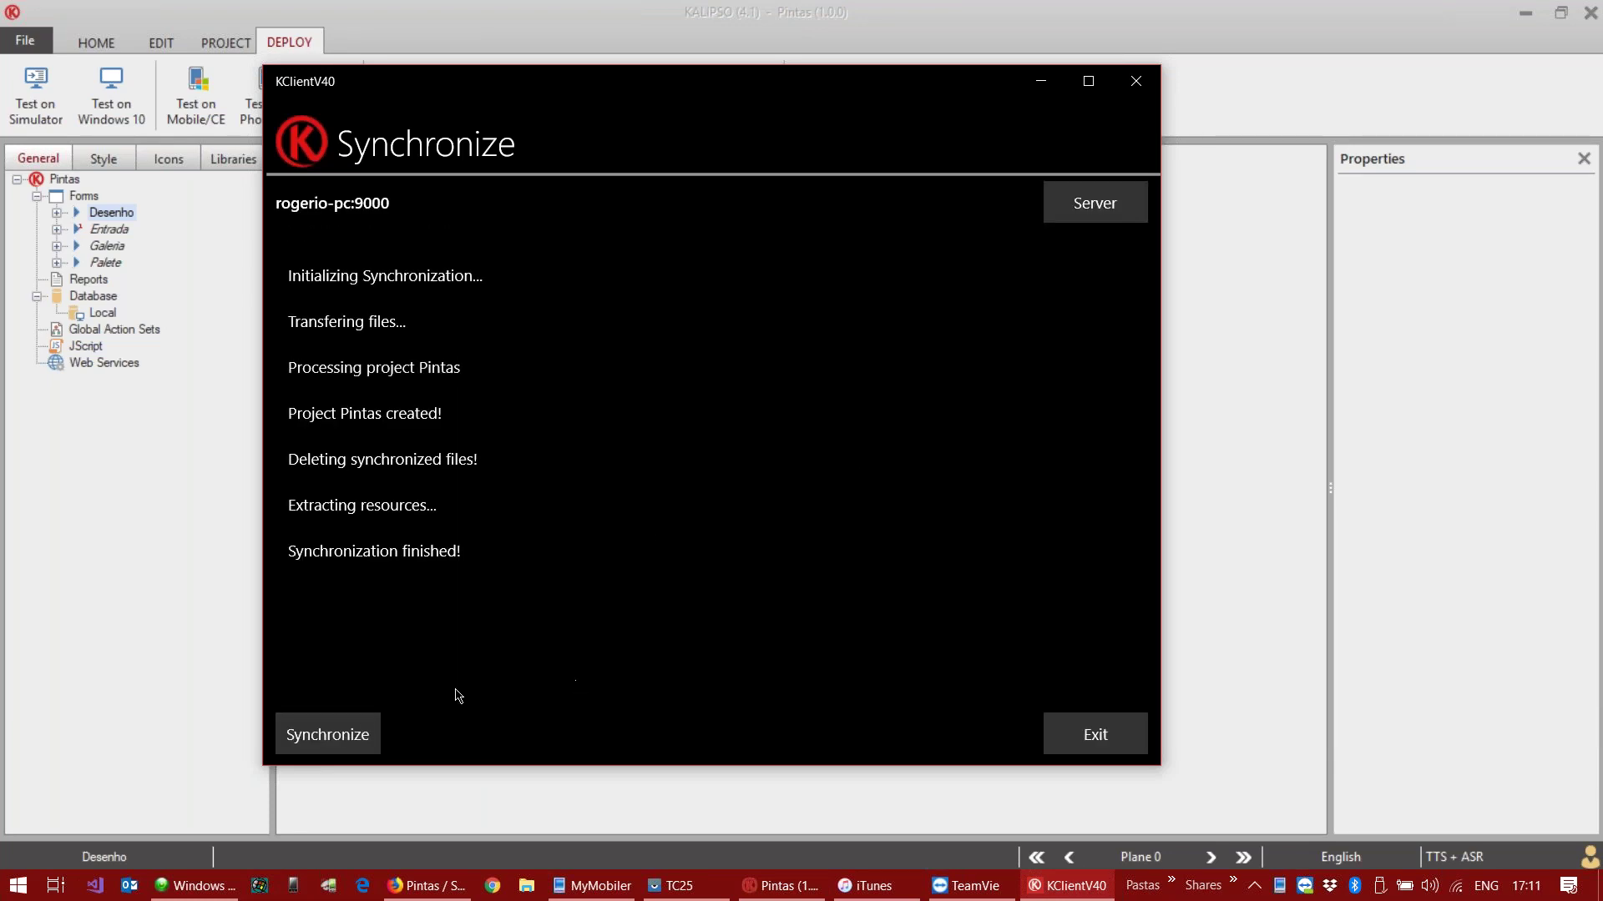
{"action": "left_click", "coordinate": [1050, 735]}
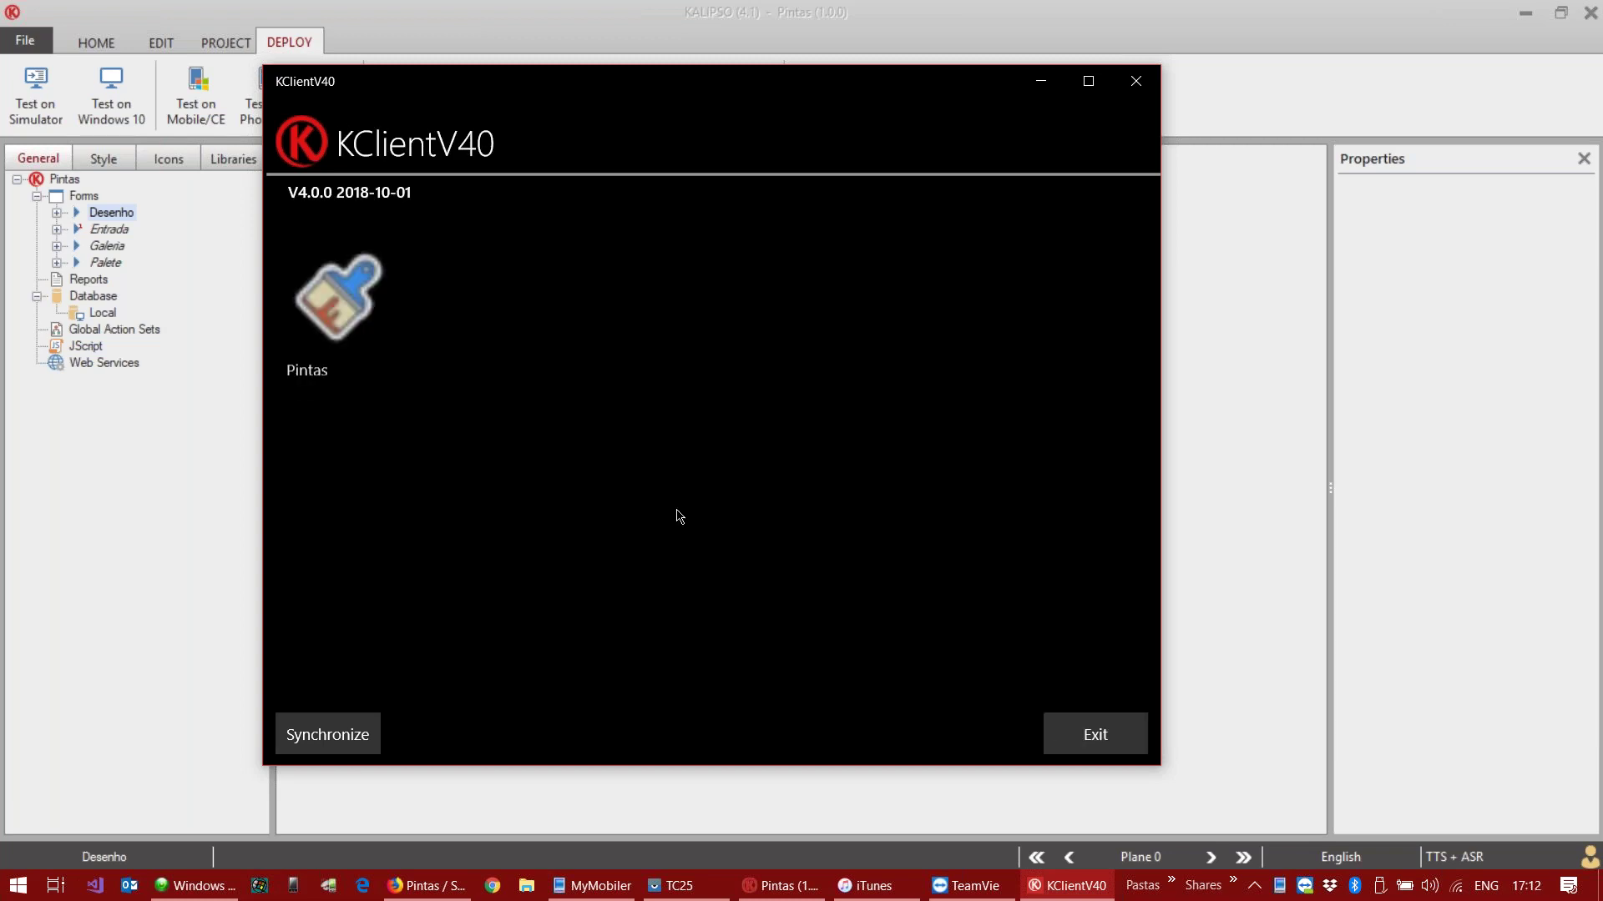
{"action": "left_click", "coordinate": [355, 307]}
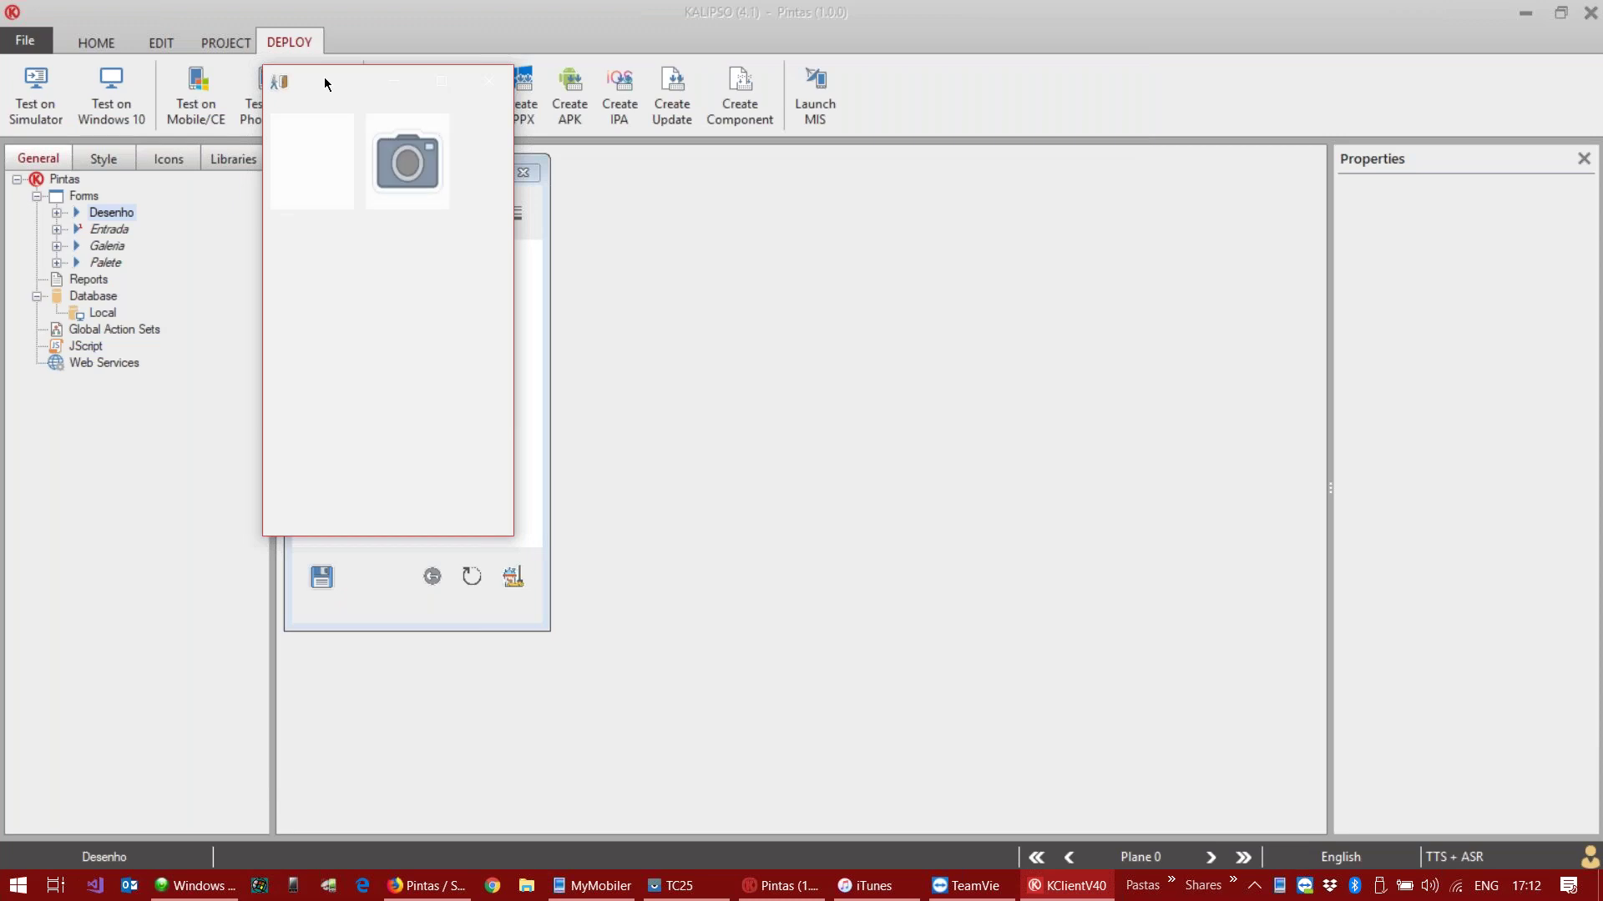
{"action": "left_click_drag", "start_coordinate": [325, 78], "coordinate": [849, 171]}
{"action": "left_click", "coordinate": [830, 249]}
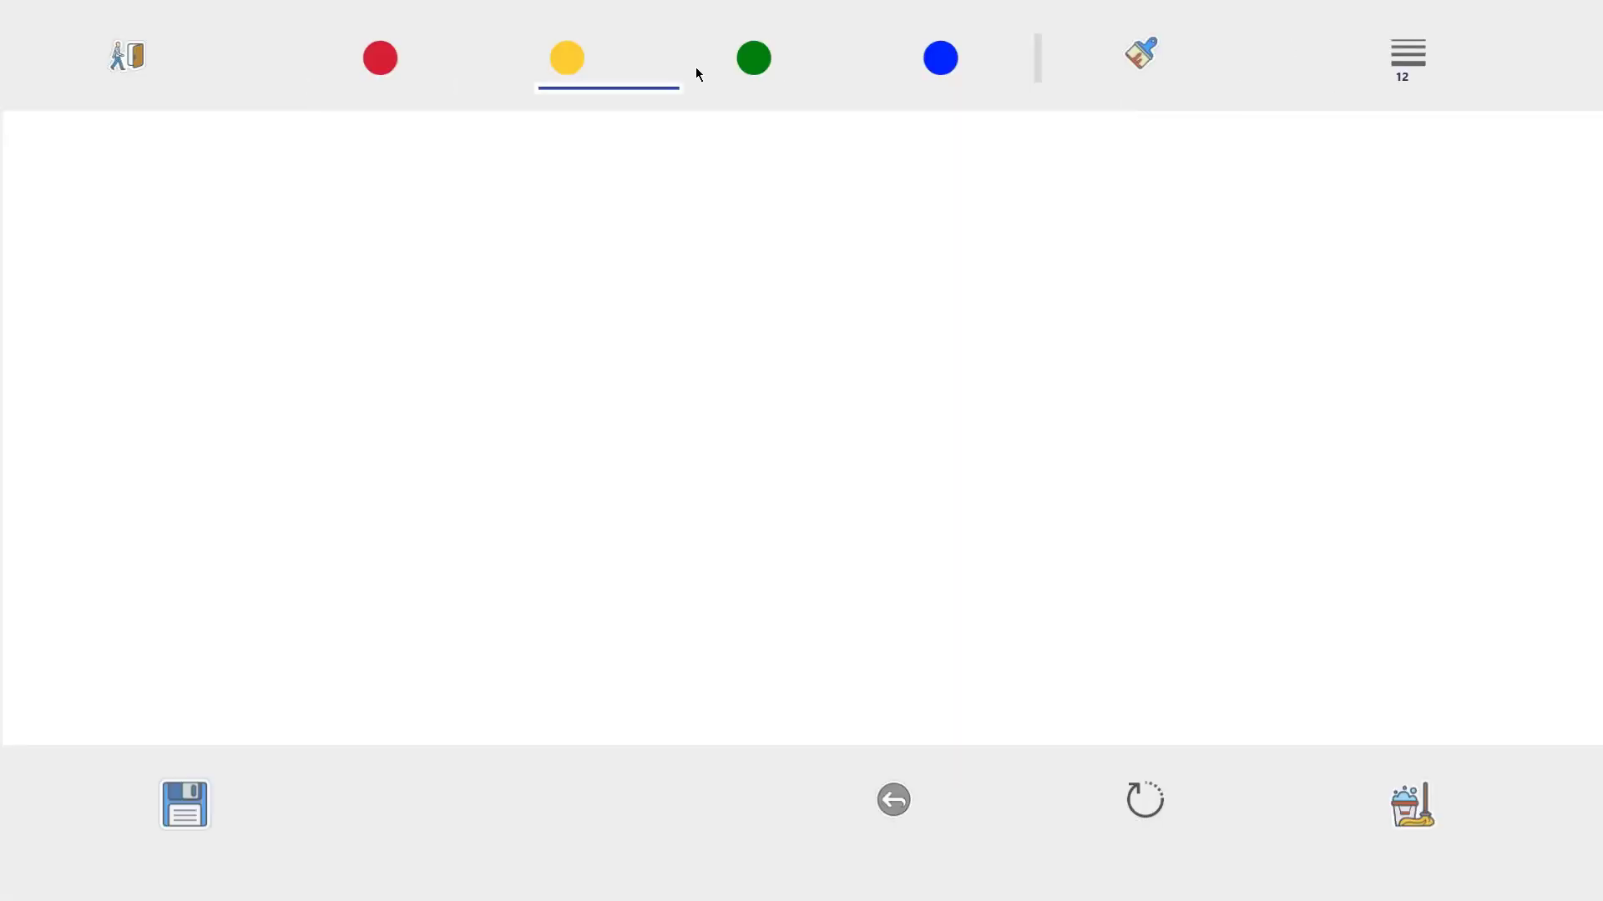
Step: Draw red freehand strokes, then exit the drawing, the Pintas app and KClientV40
{"action": "mouse_move", "coordinate": [434, 294]}
{"action": "left_mouse_down"}
{"action": "mouse_move", "coordinate": [987, 393]}
{"action": "mouse_move", "coordinate": [695, 499]}
{"action": "left_mouse_up"}
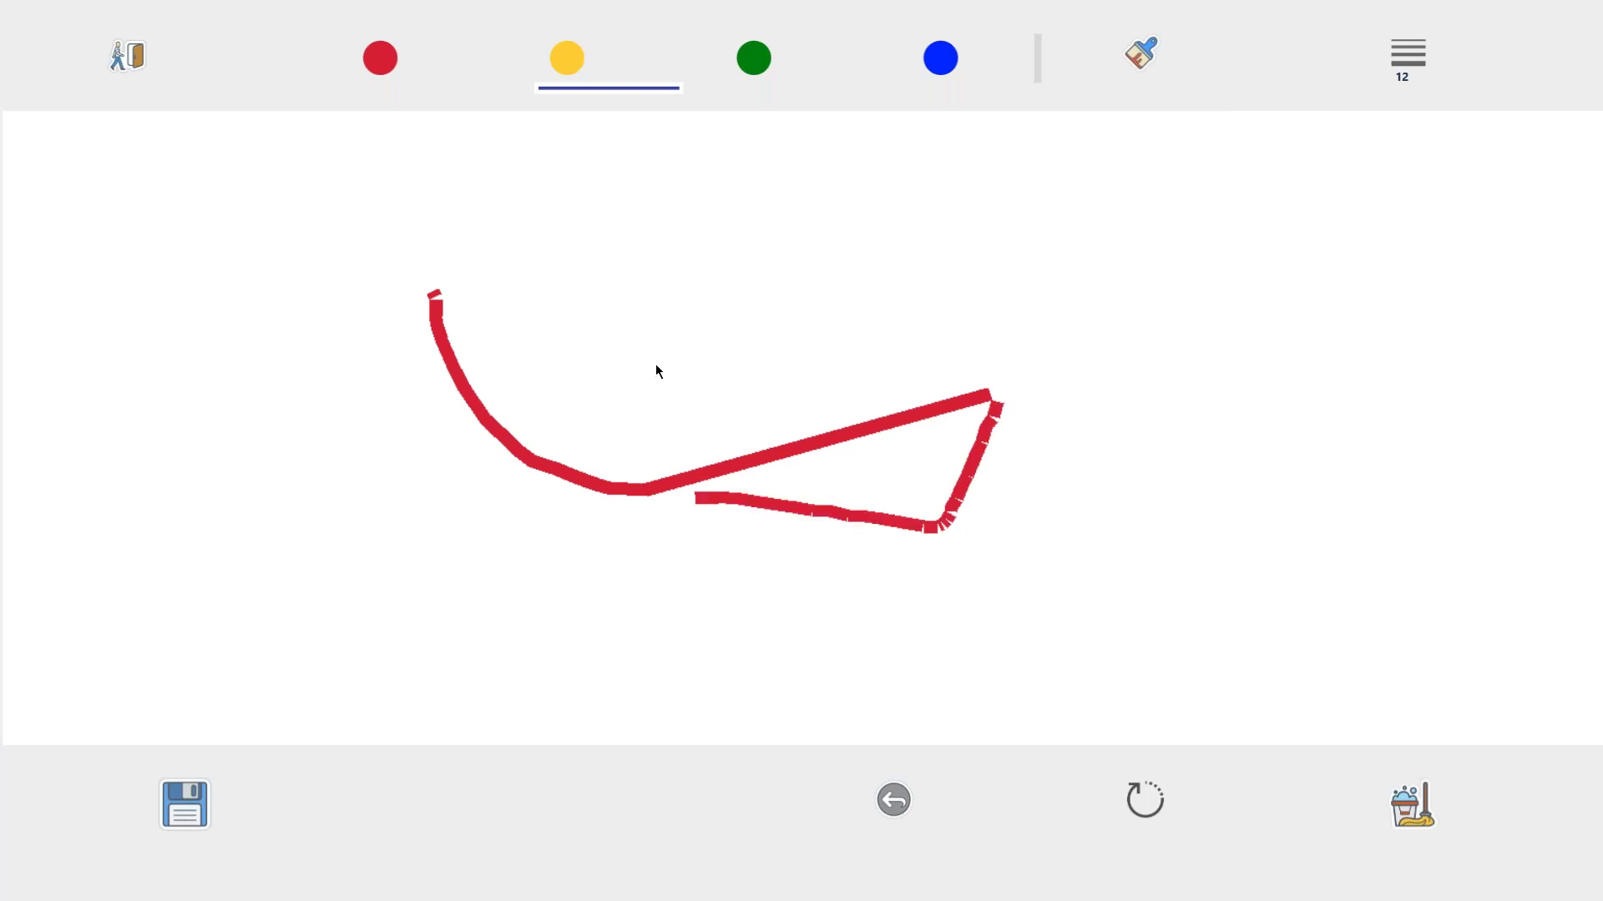
{"action": "left_click_drag", "start_coordinate": [795, 364], "coordinate": [653, 327]}
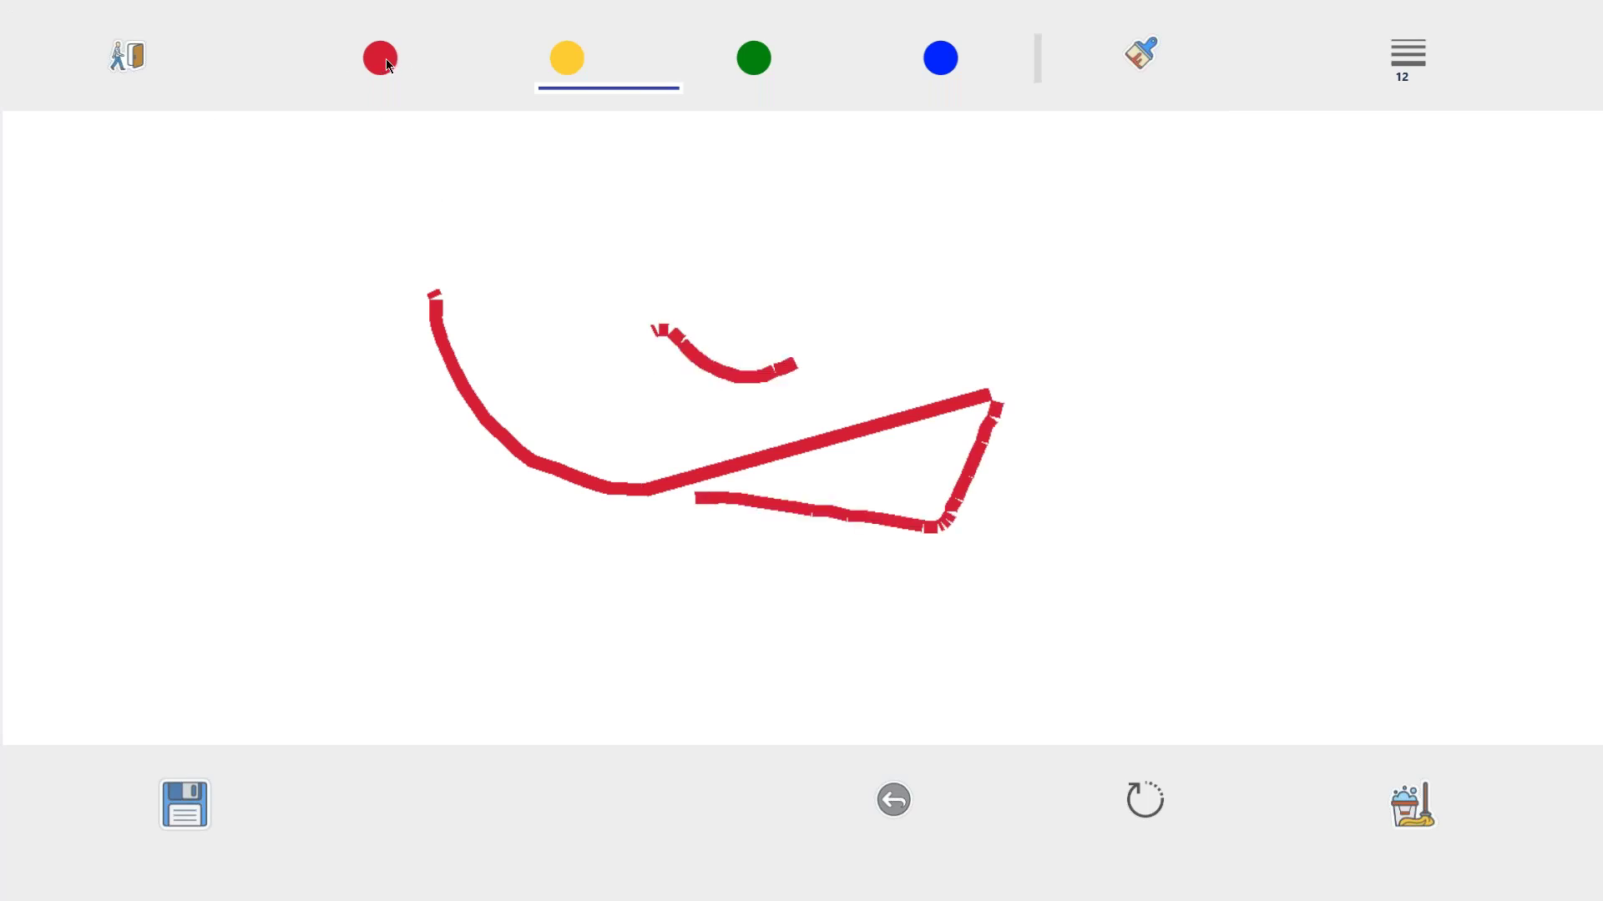
{"action": "left_click", "coordinate": [125, 55]}
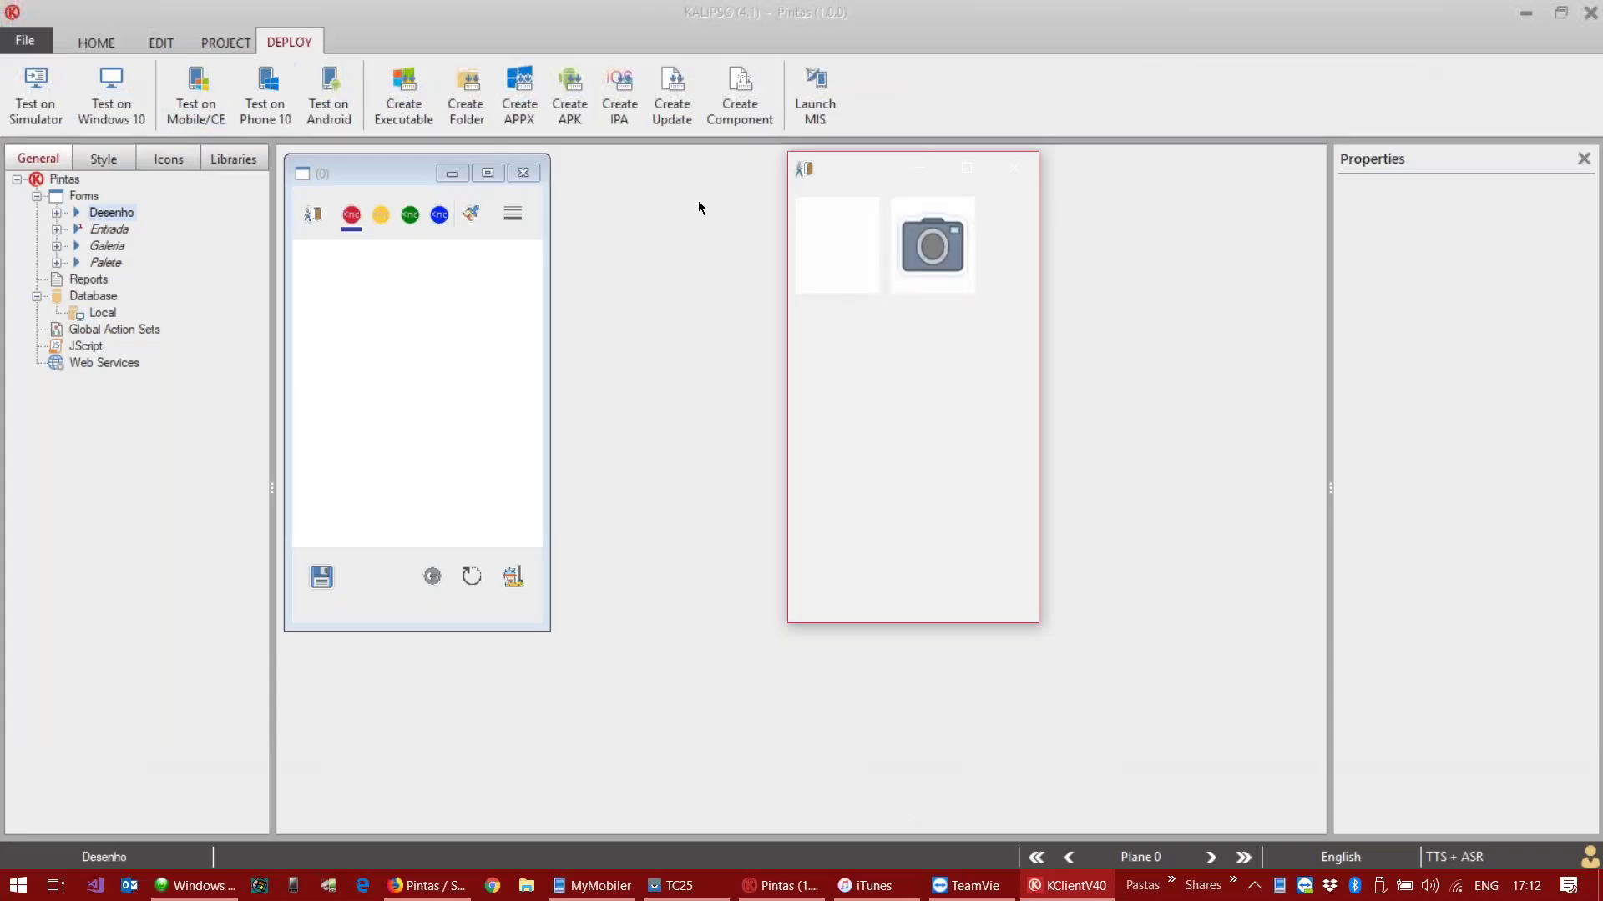
{"action": "left_click", "coordinate": [804, 170]}
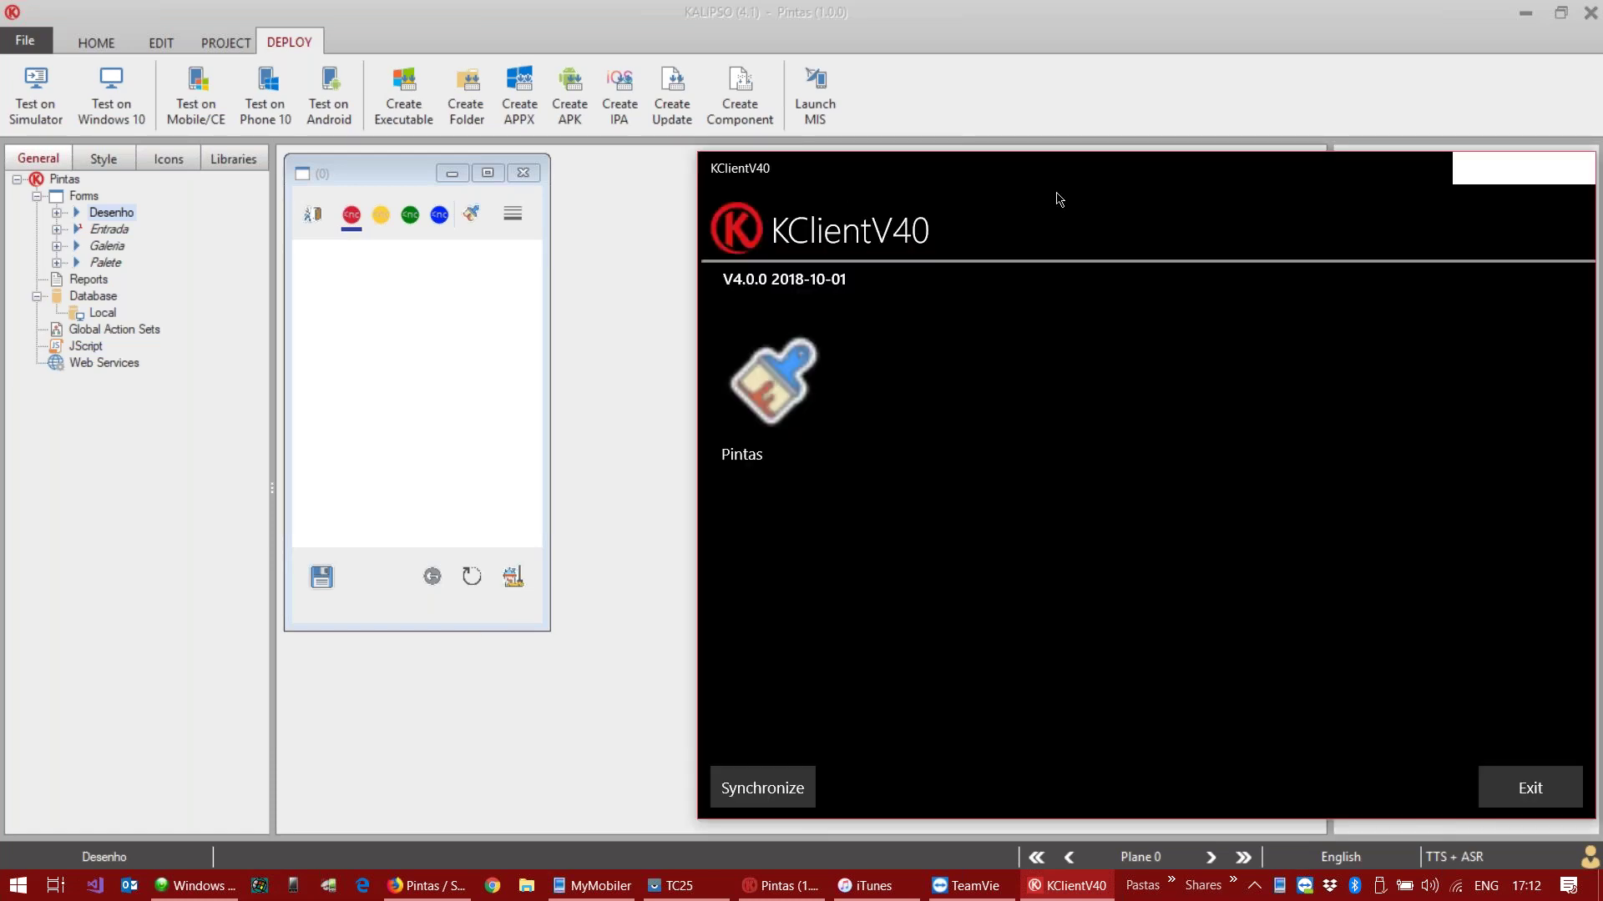
{"action": "left_click_drag", "start_coordinate": [1140, 179], "coordinate": [912, 154]}
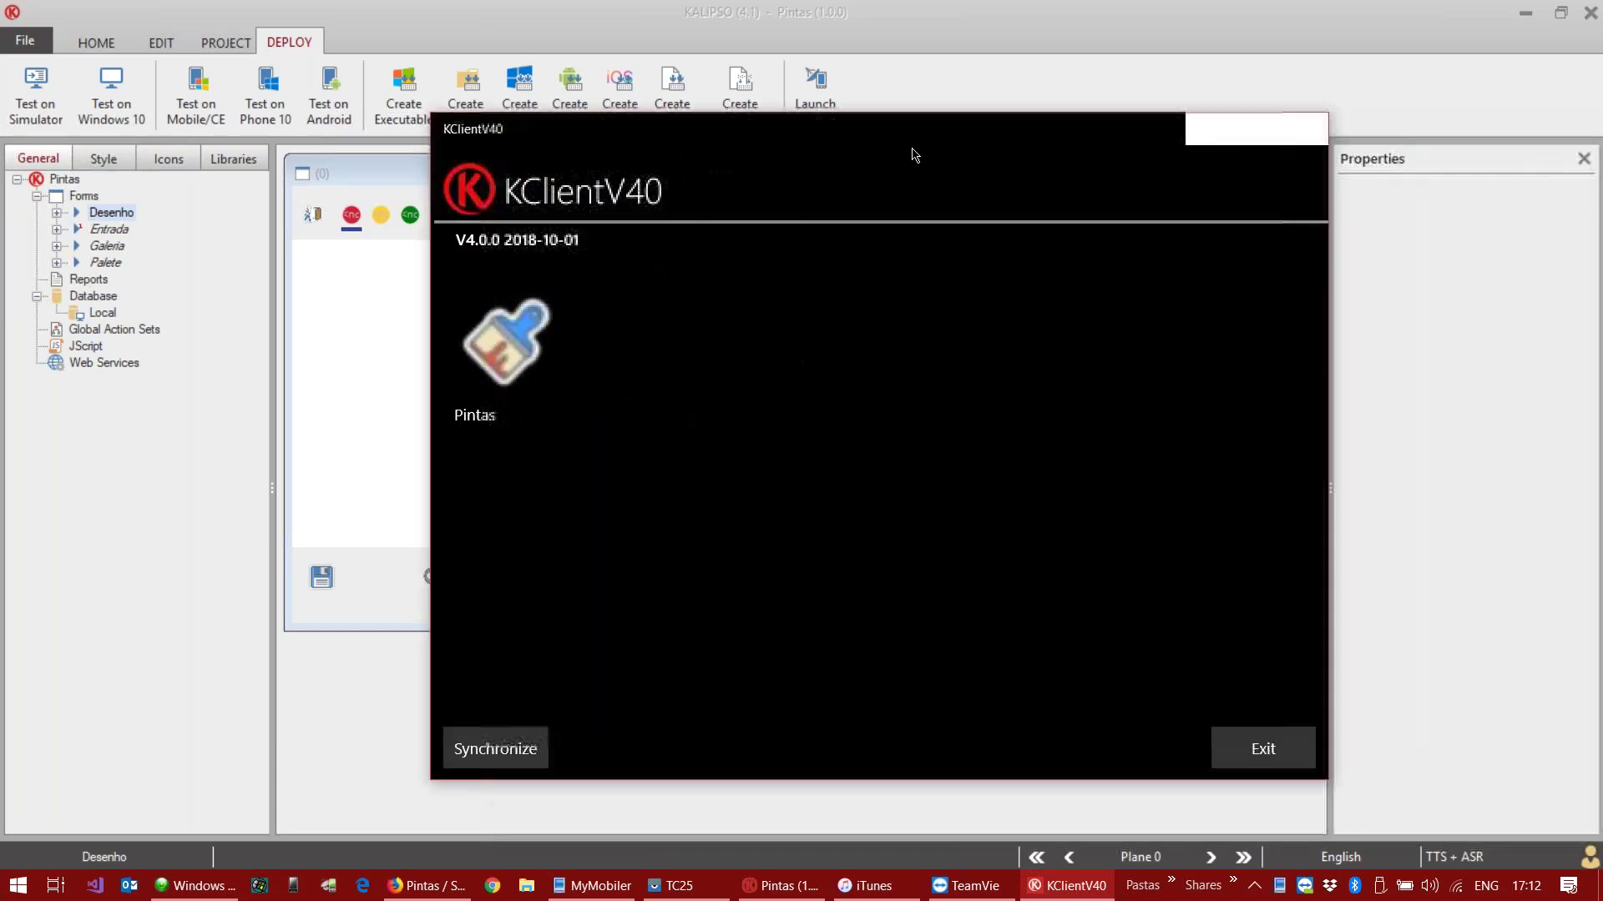
{"action": "left_click", "coordinate": [1263, 750]}
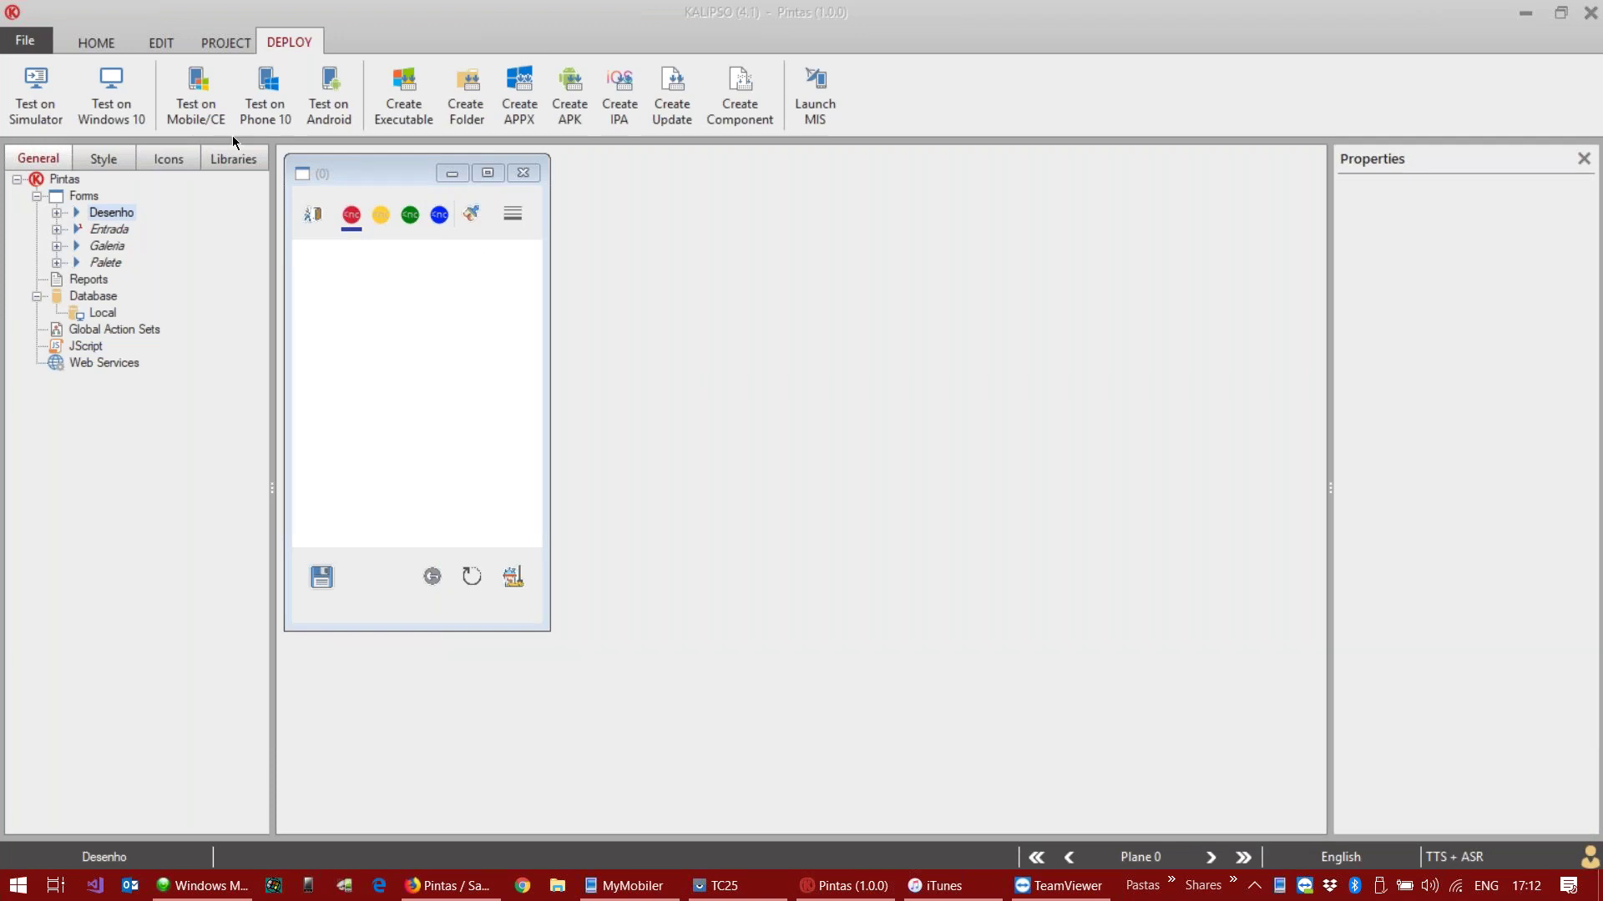
Step: Rerun Pintas in the simulator via Run Project Again, open the drawing screen, then close both
{"action": "left_click", "coordinate": [90, 47]}
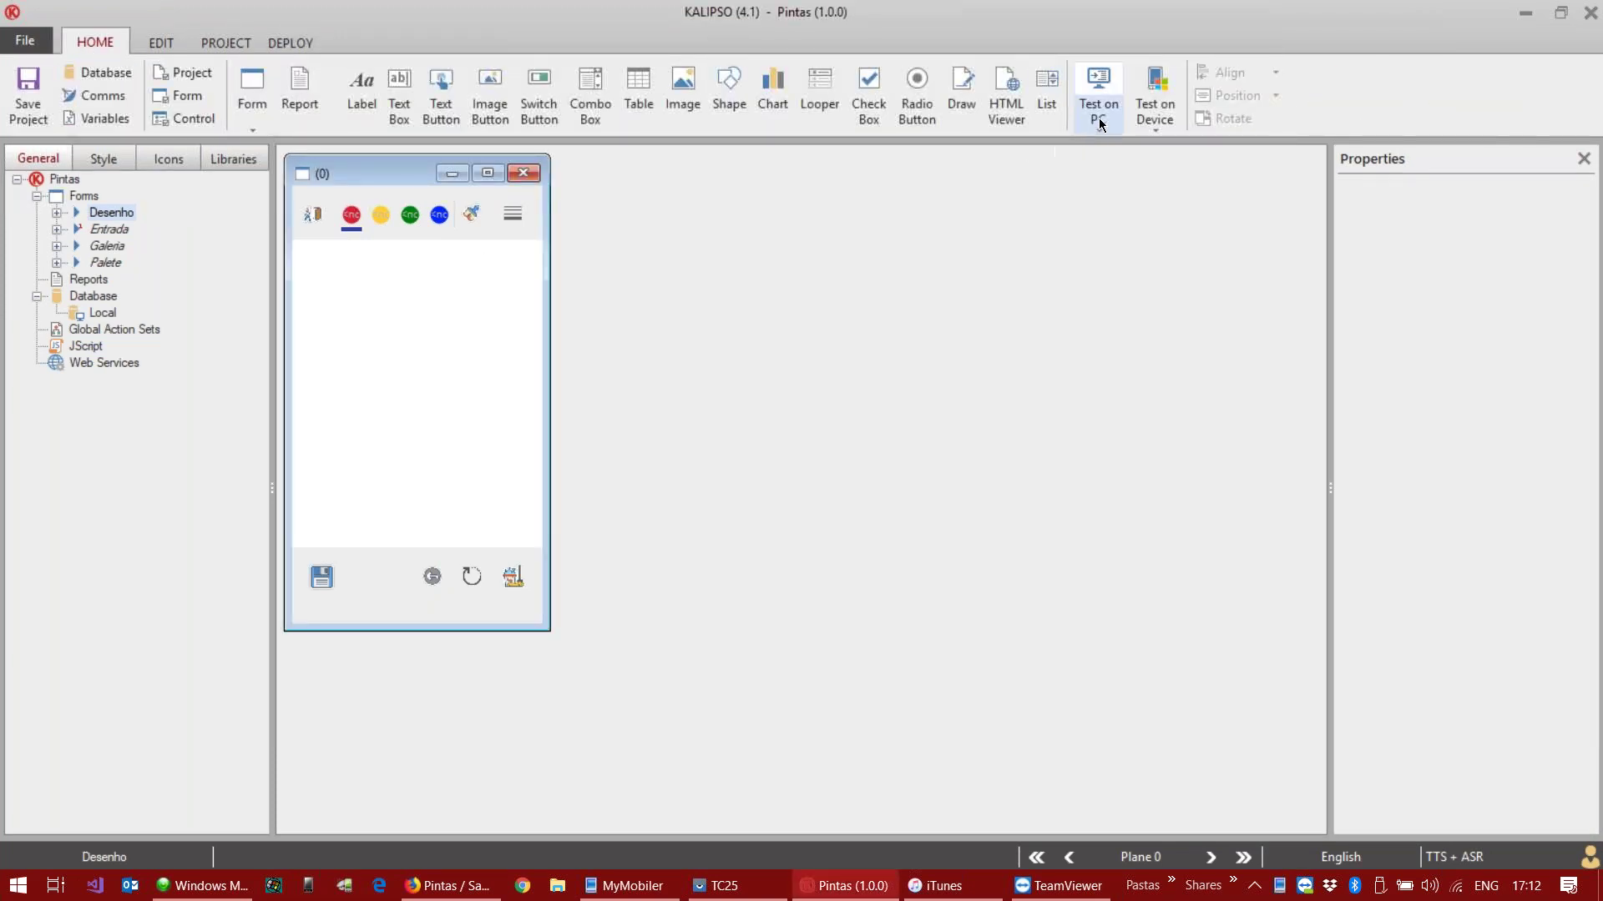
{"action": "left_click", "coordinate": [1098, 120]}
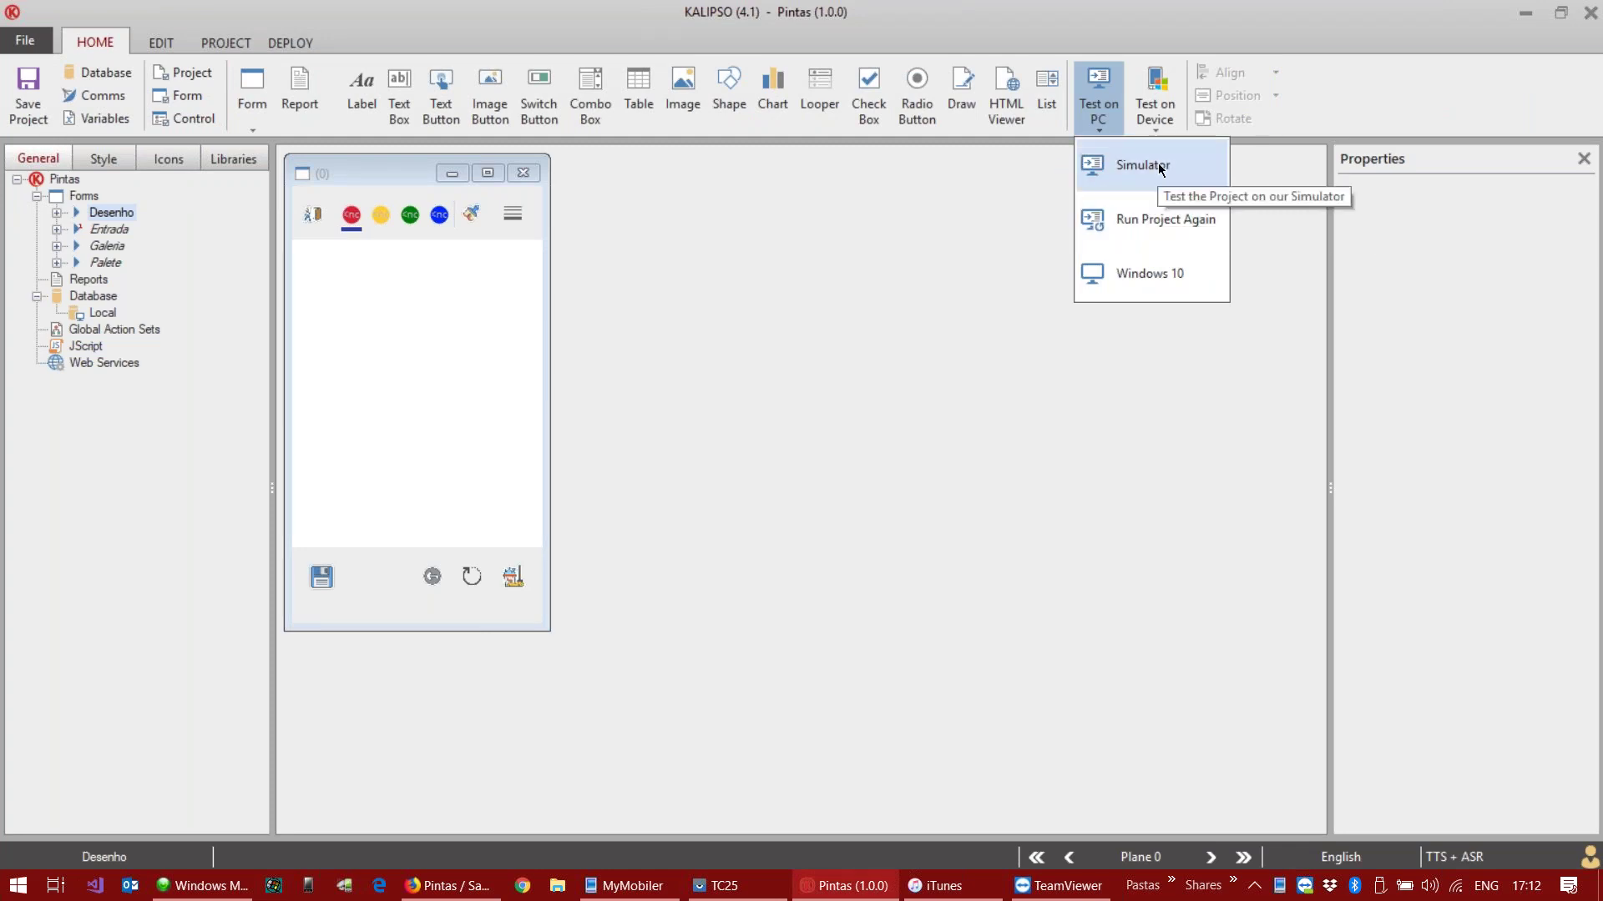
{"action": "left_click", "coordinate": [1148, 215]}
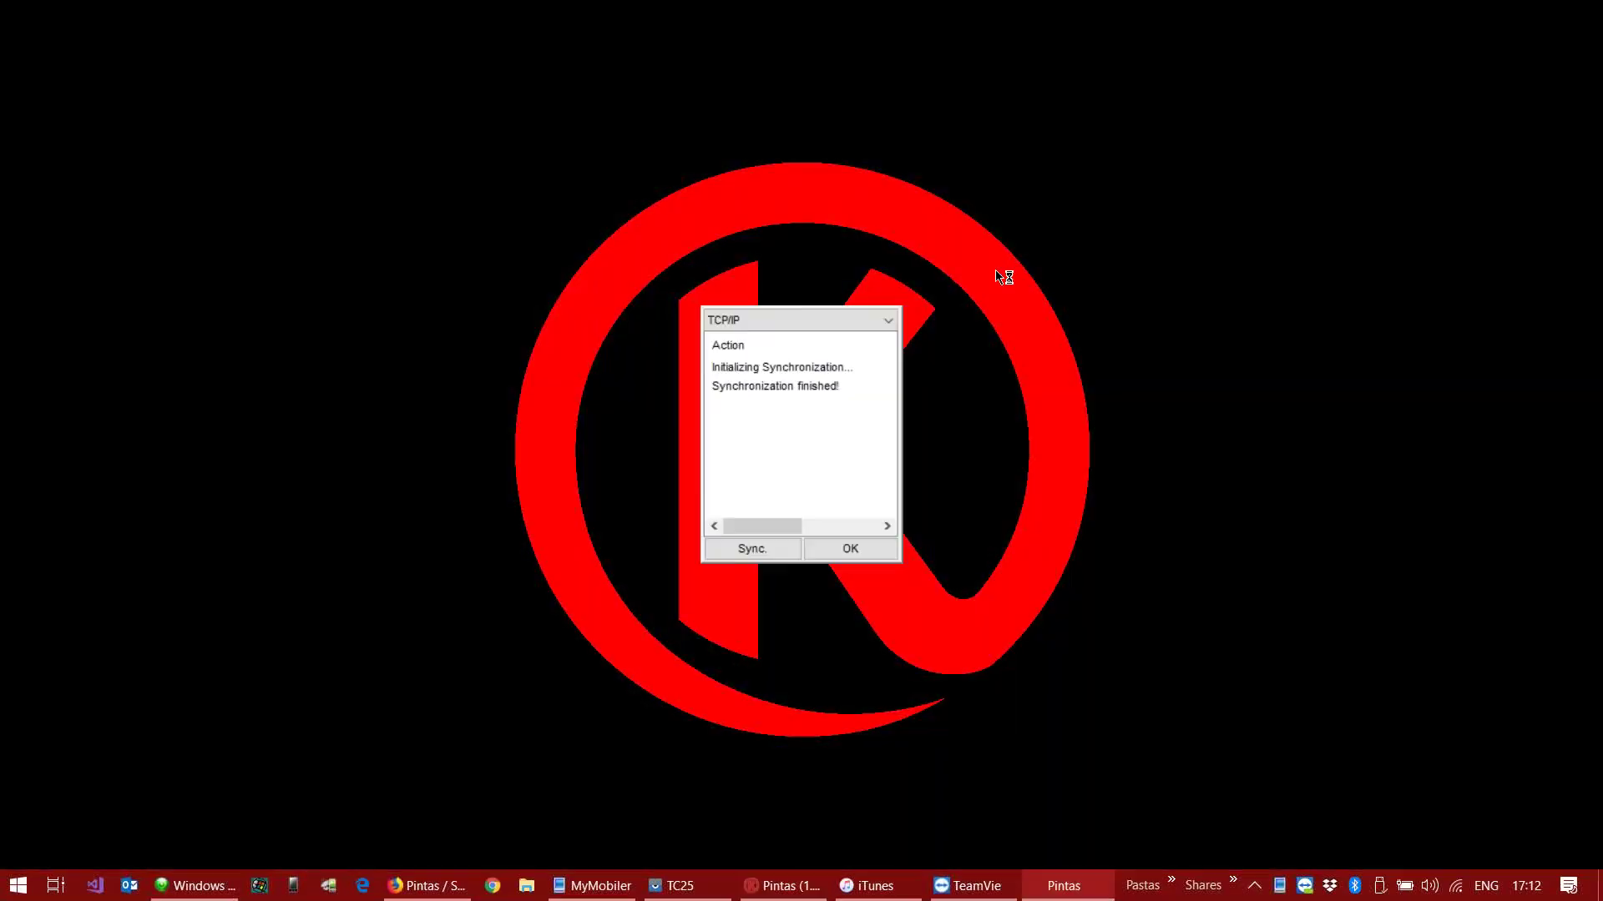
{"action": "mouse_move", "coordinate": [1076, 895]}
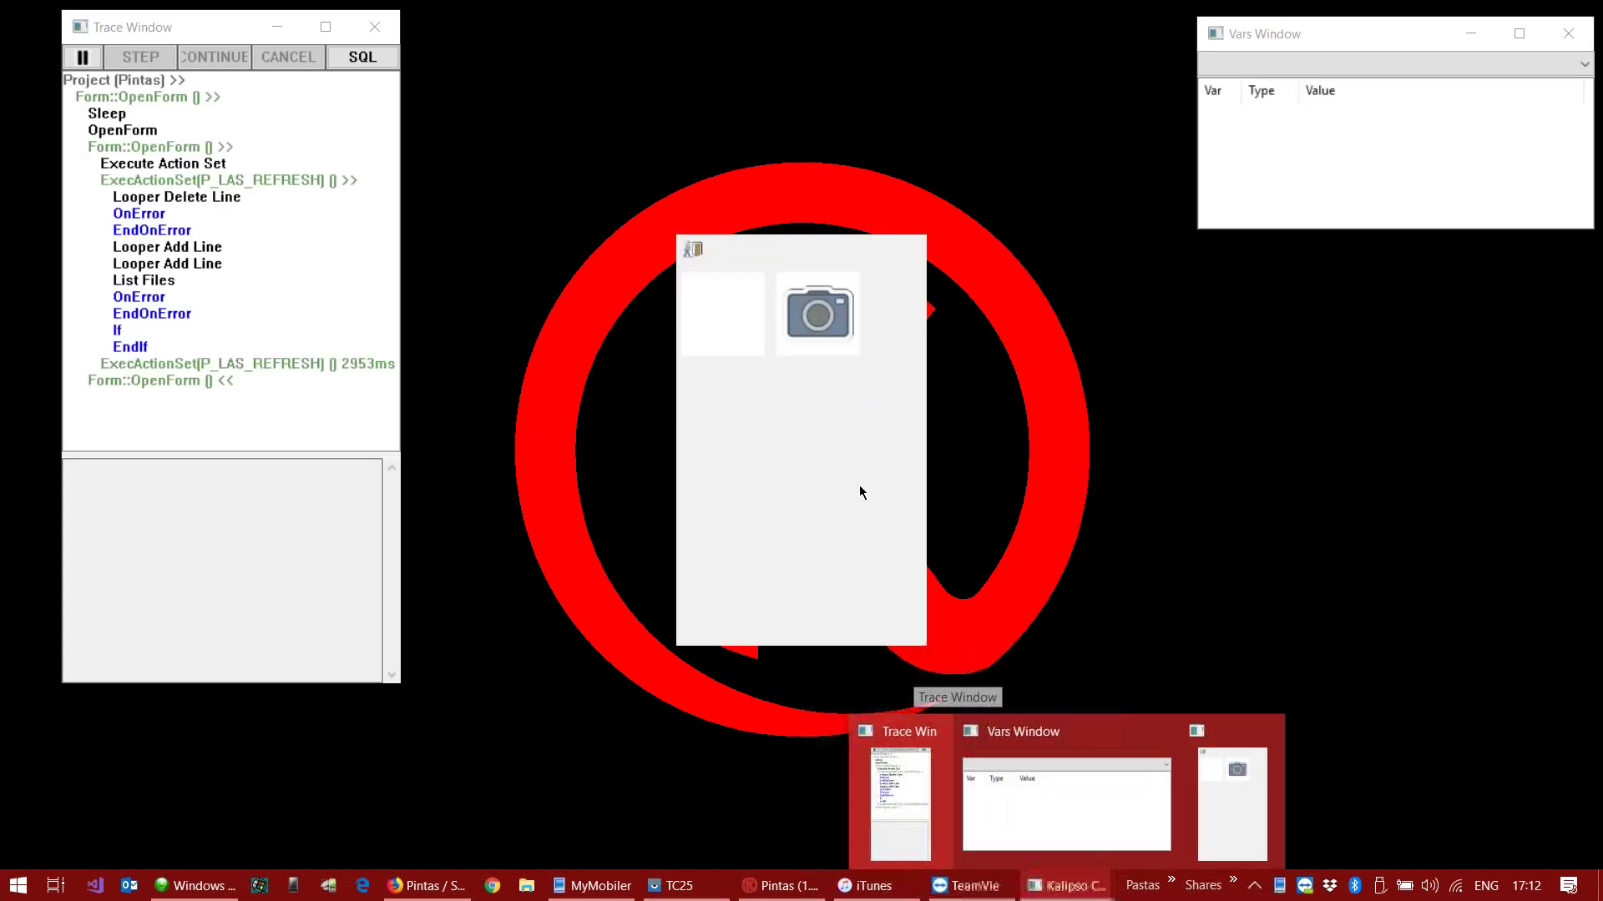
{"action": "left_click", "coordinate": [730, 321]}
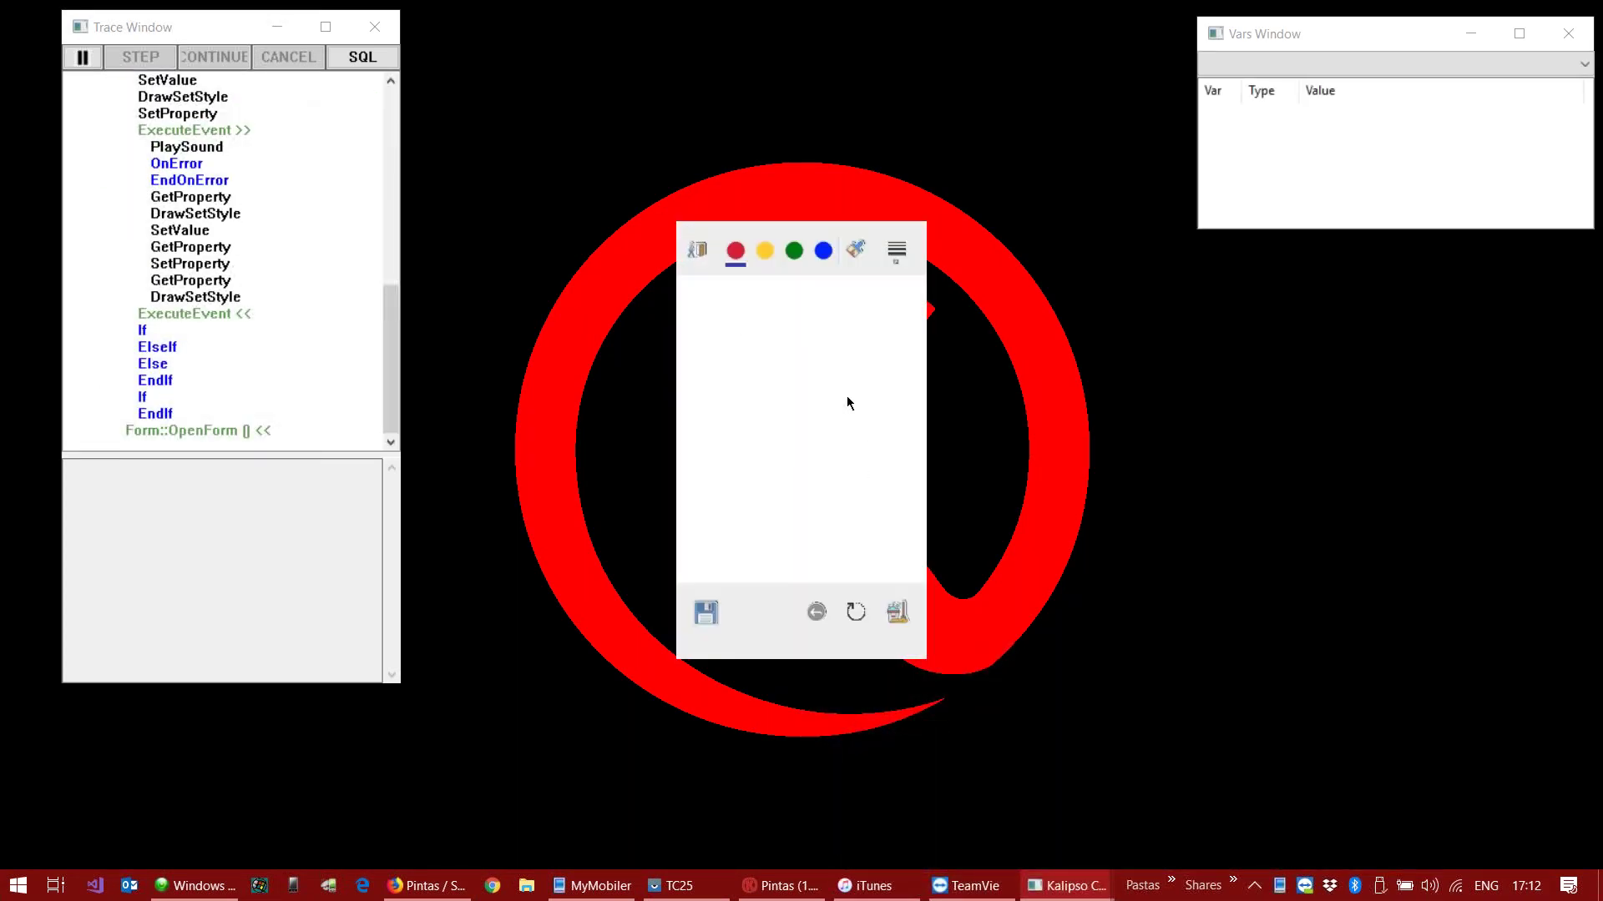
{"action": "left_click", "coordinate": [698, 251]}
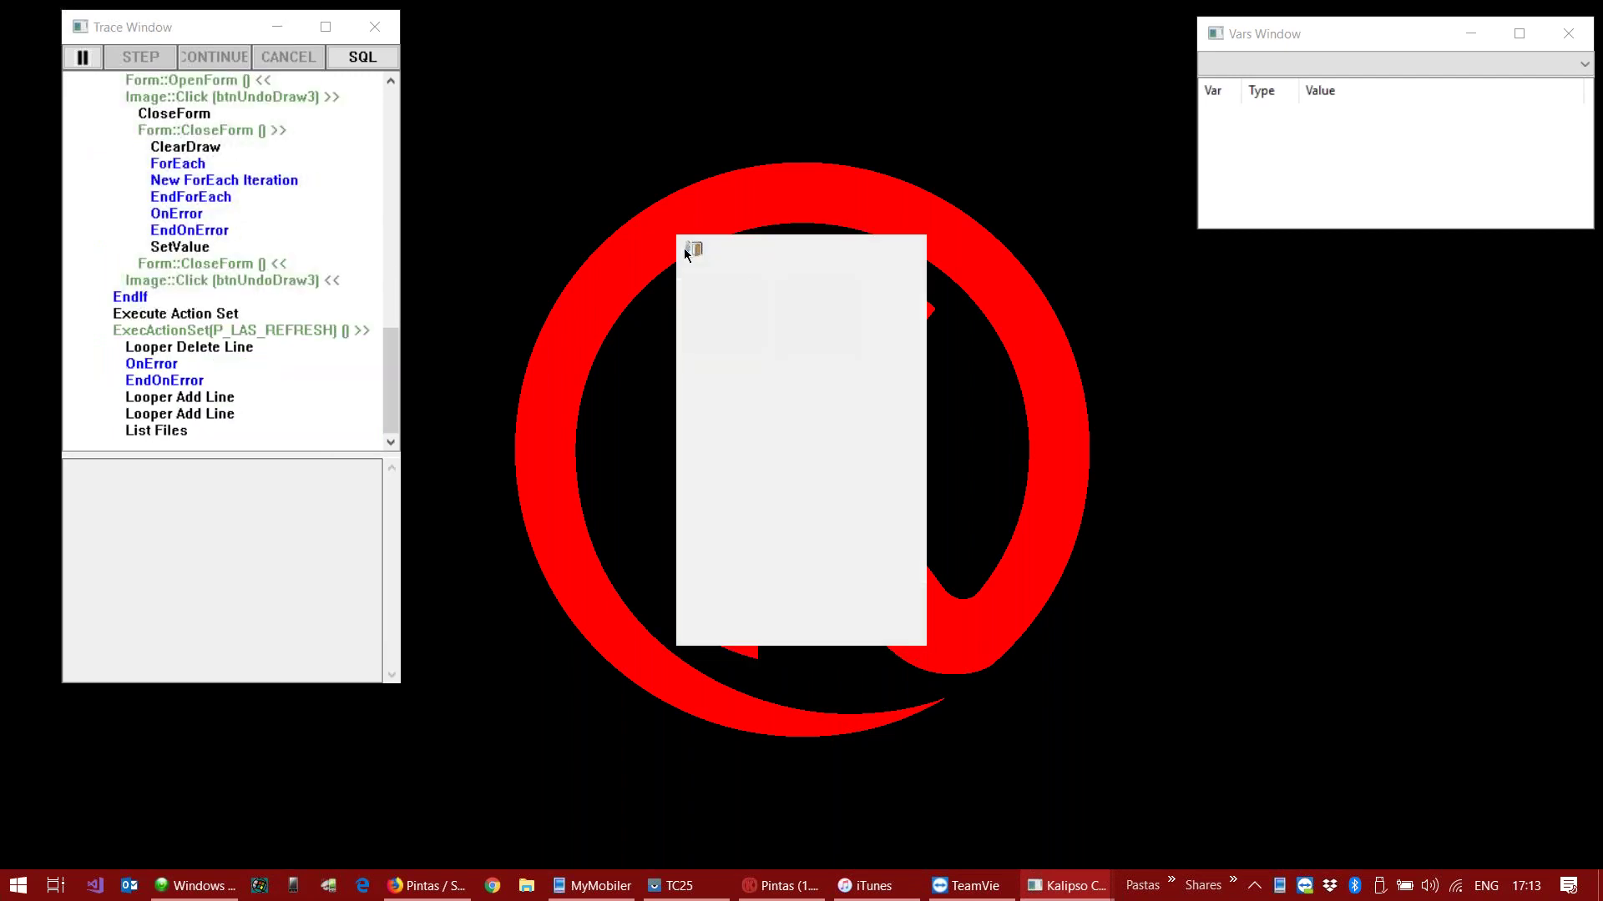
{"action": "left_click", "coordinate": [694, 249]}
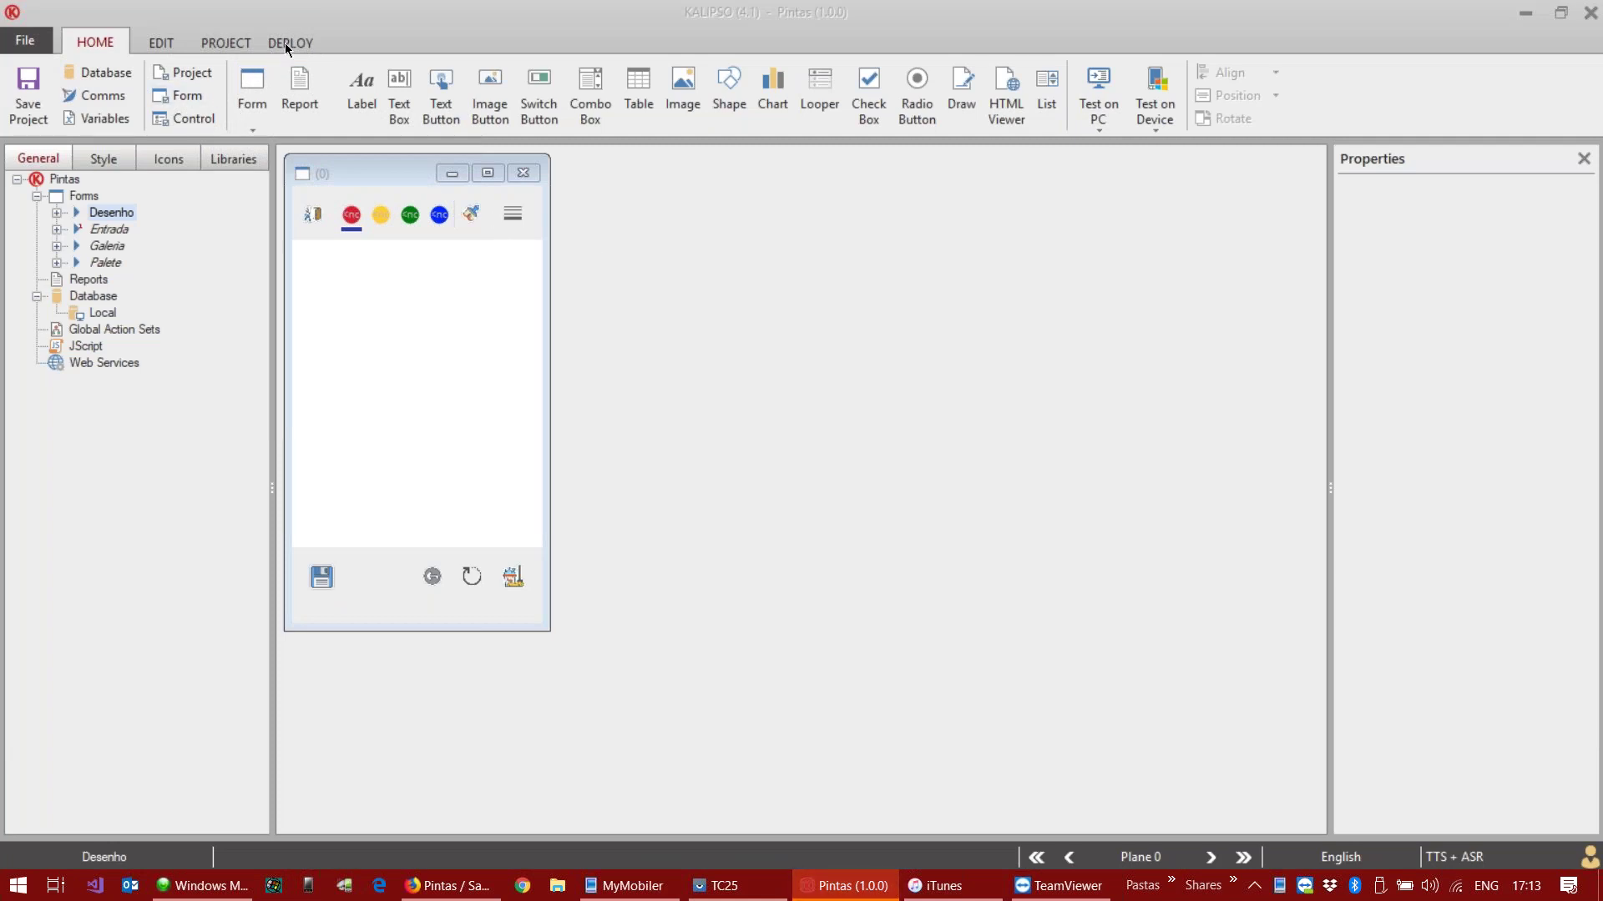
Step: Run Deploy's Test on Mobile/CE for Pintas and acknowledge the generation-completed message
{"action": "left_click", "coordinate": [276, 41]}
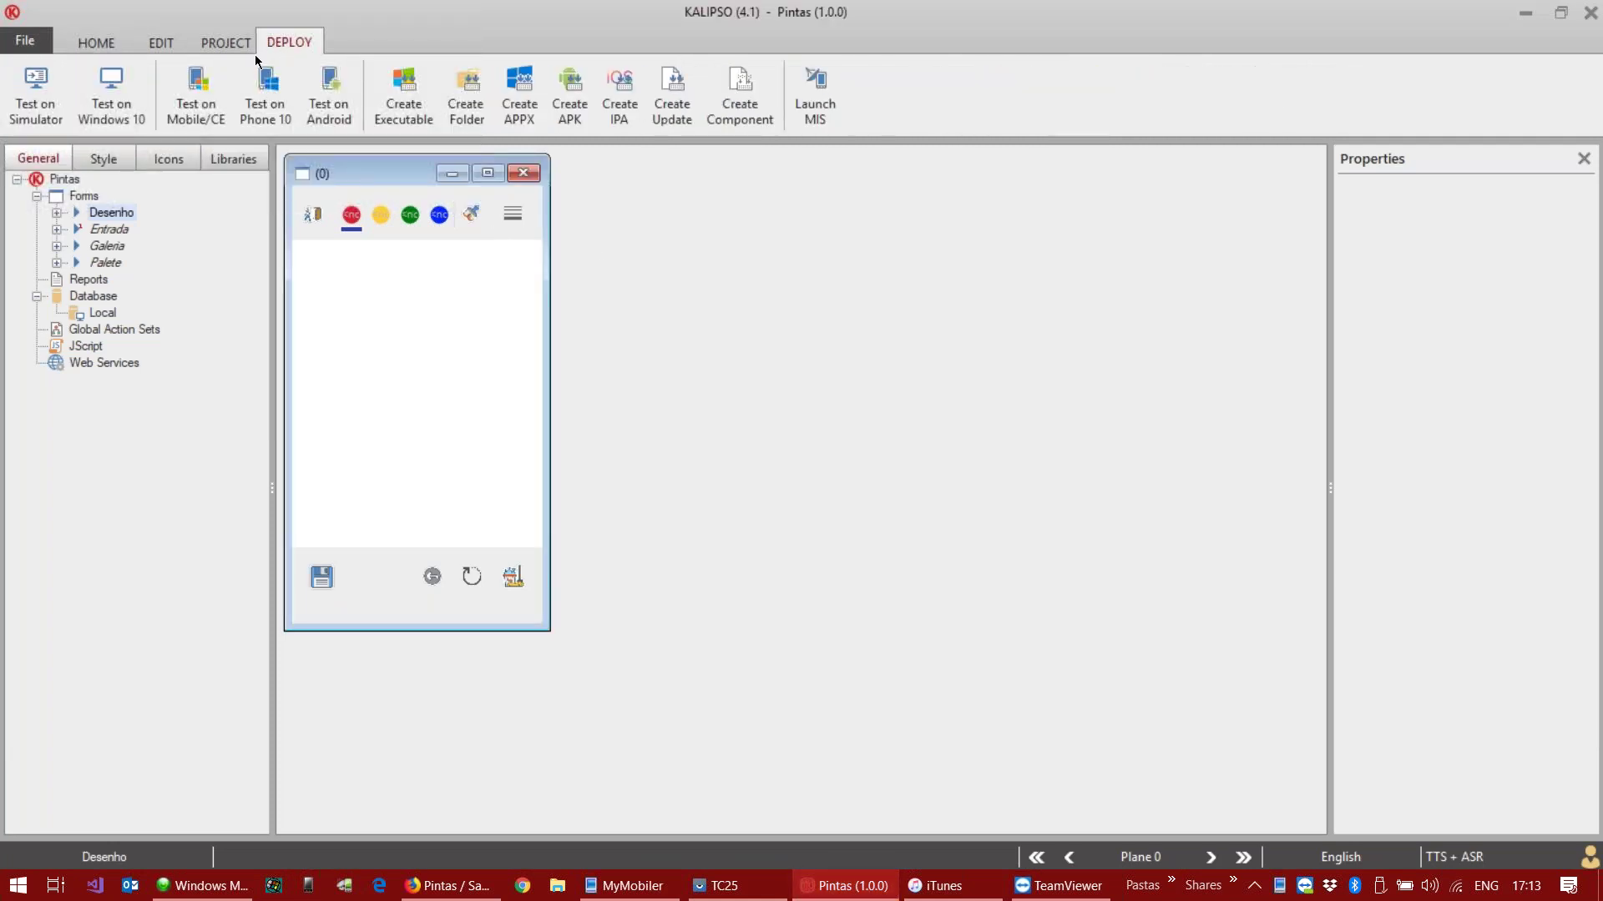
{"action": "left_click", "coordinate": [210, 96]}
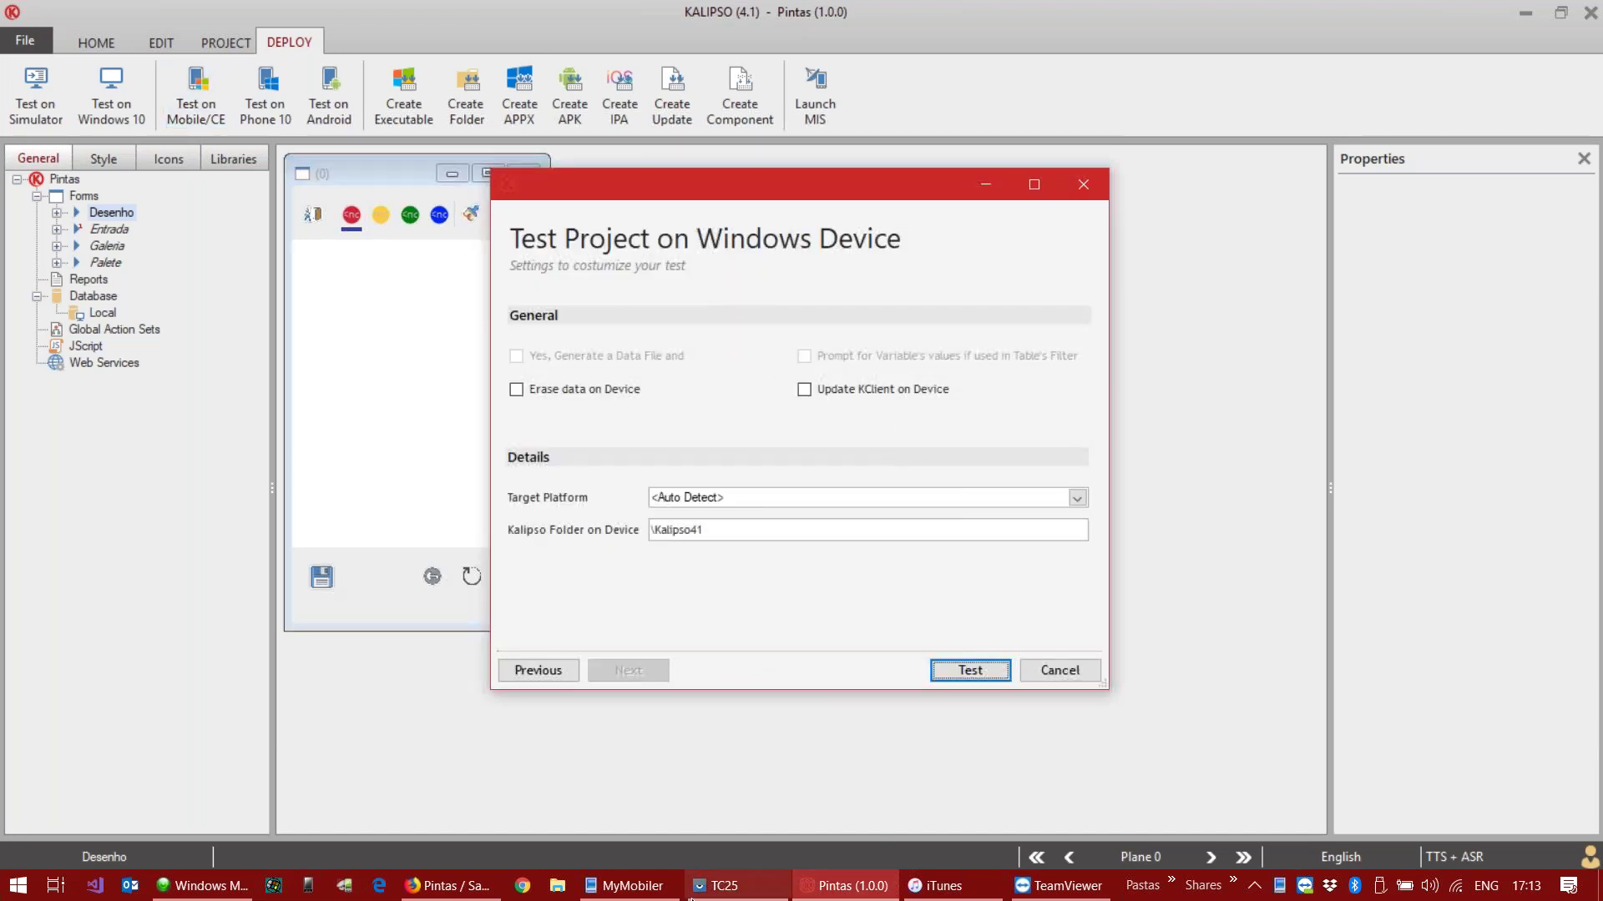
{"action": "left_click", "coordinate": [625, 889]}
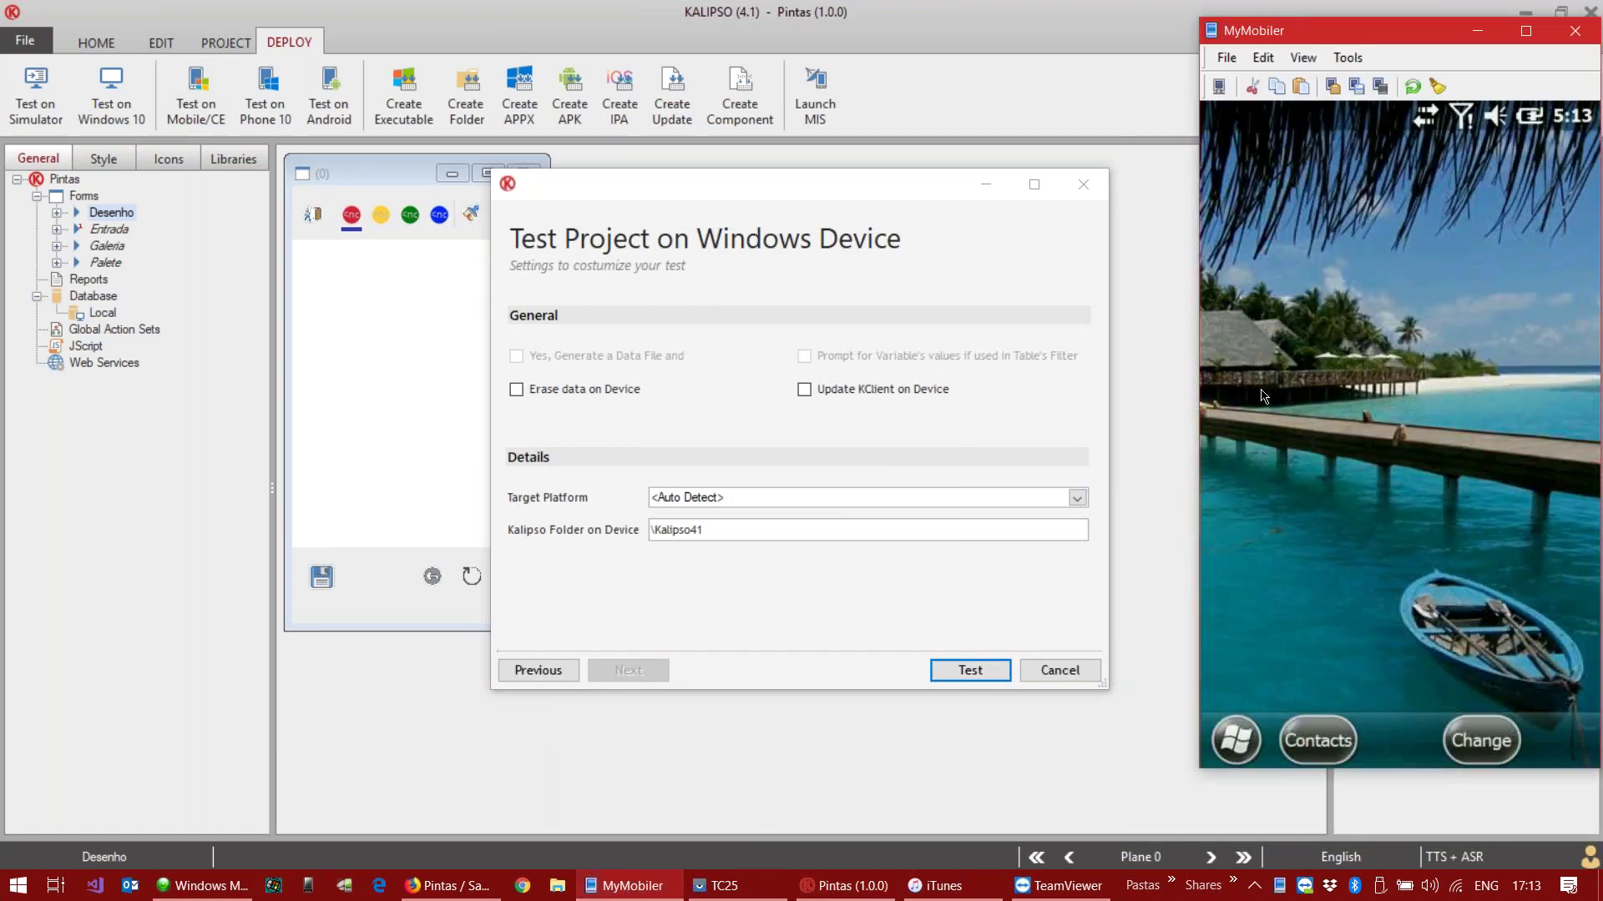
{"action": "left_click", "coordinate": [724, 536]}
{"action": "left_click", "coordinate": [970, 670]}
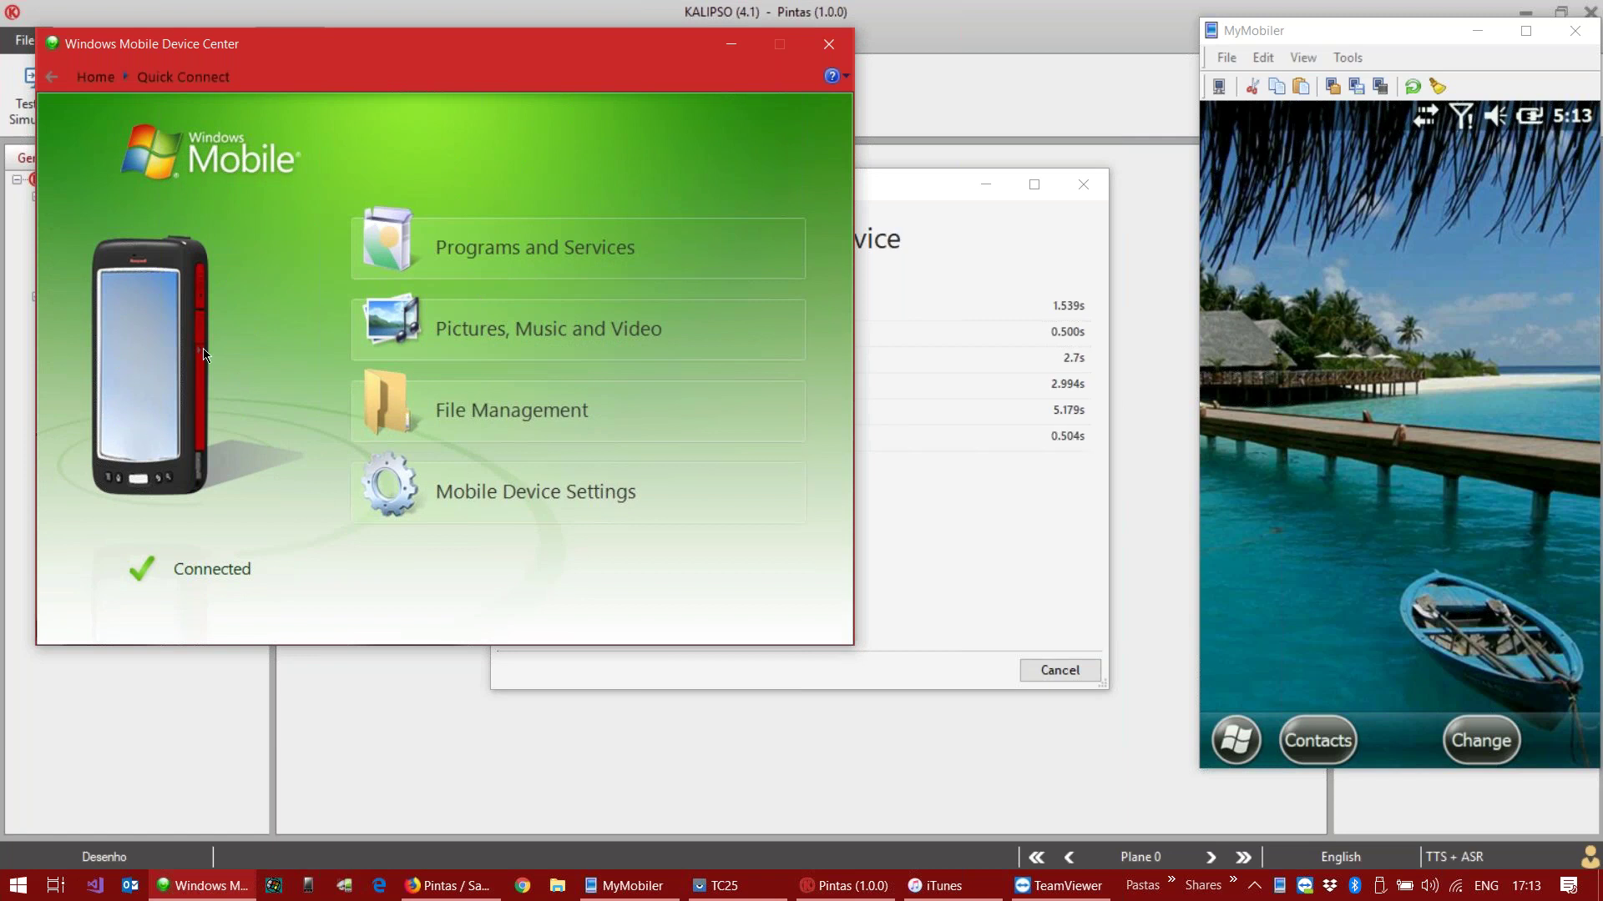
{"action": "left_click", "coordinate": [977, 524]}
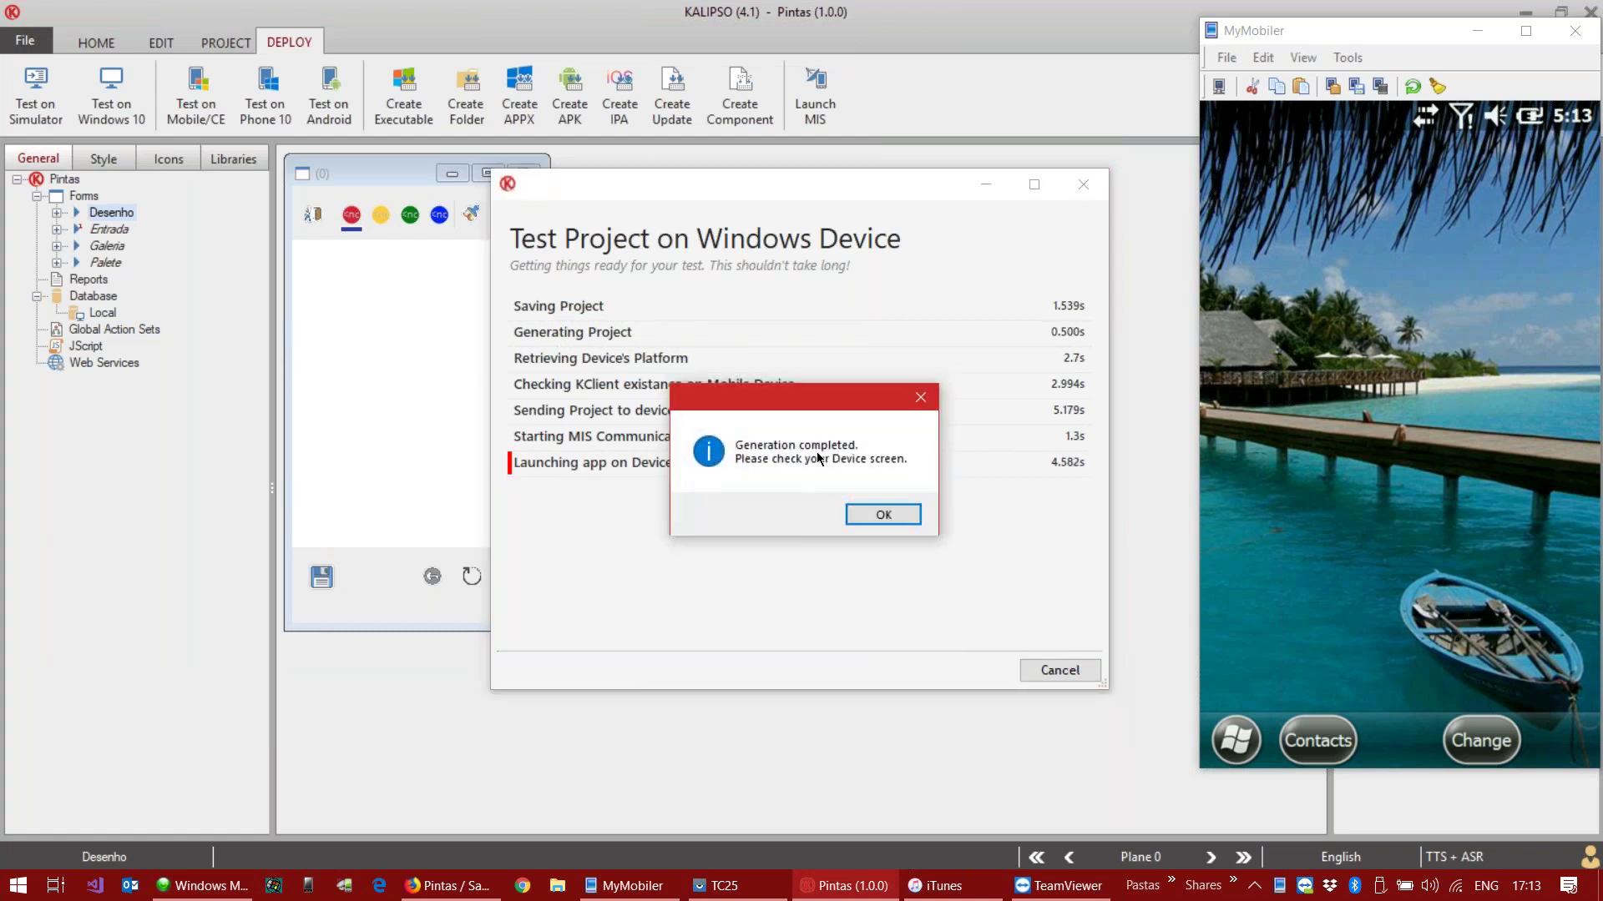
{"action": "left_click", "coordinate": [882, 515]}
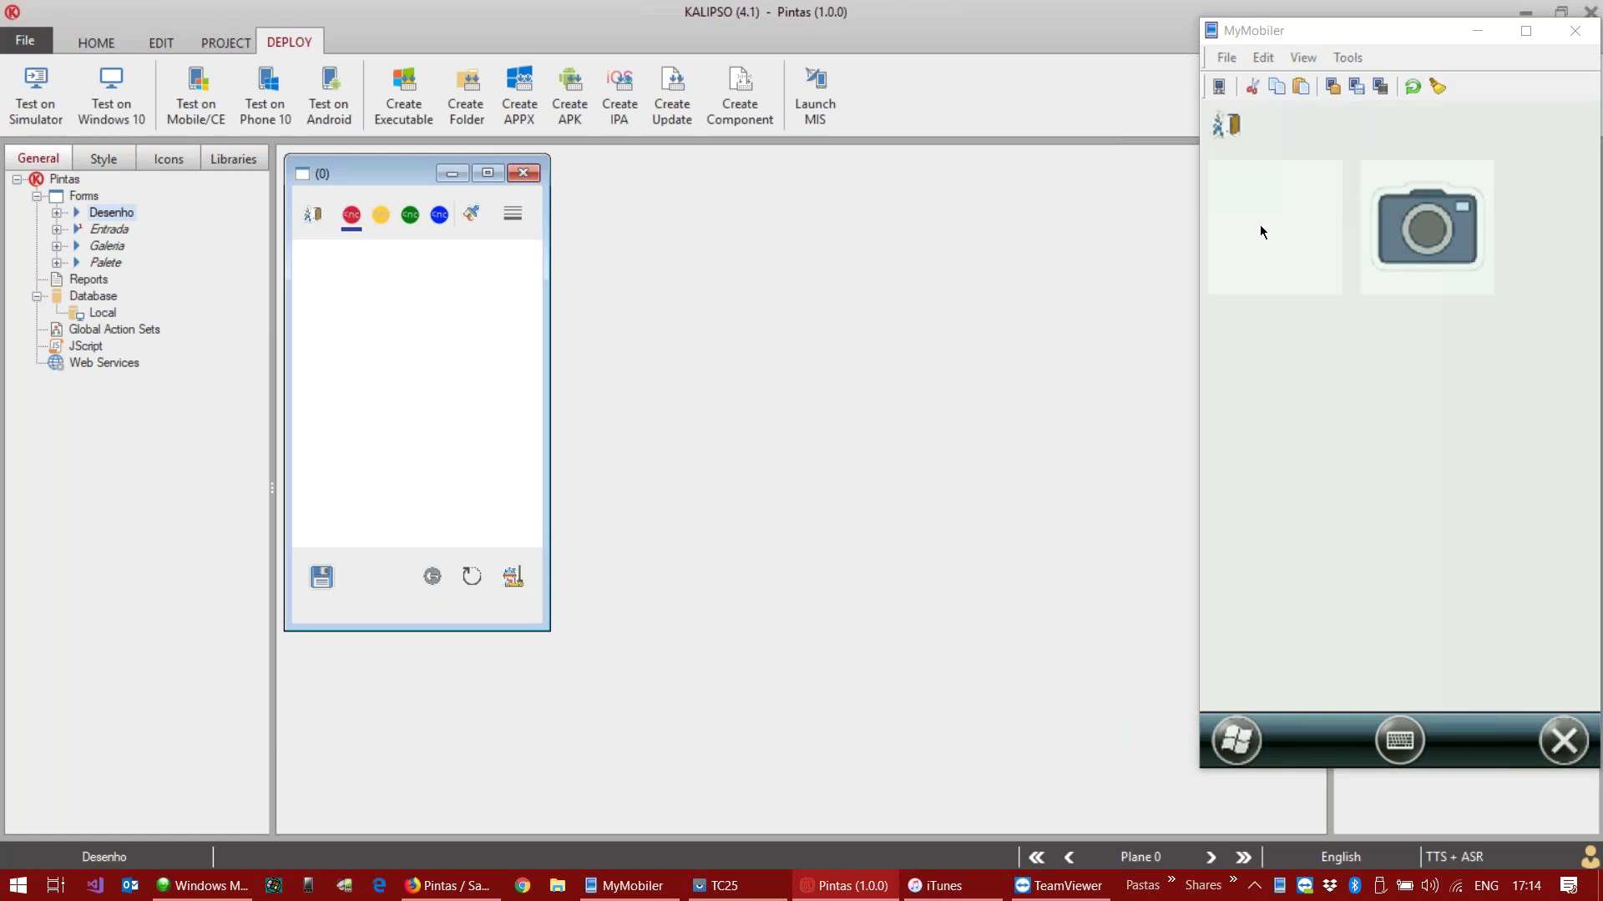
Step: On the device, draw a stroke, switch to brush size 2, draw again, rotate, then minimize MyMobiler
{"action": "left_click", "coordinate": [1304, 230]}
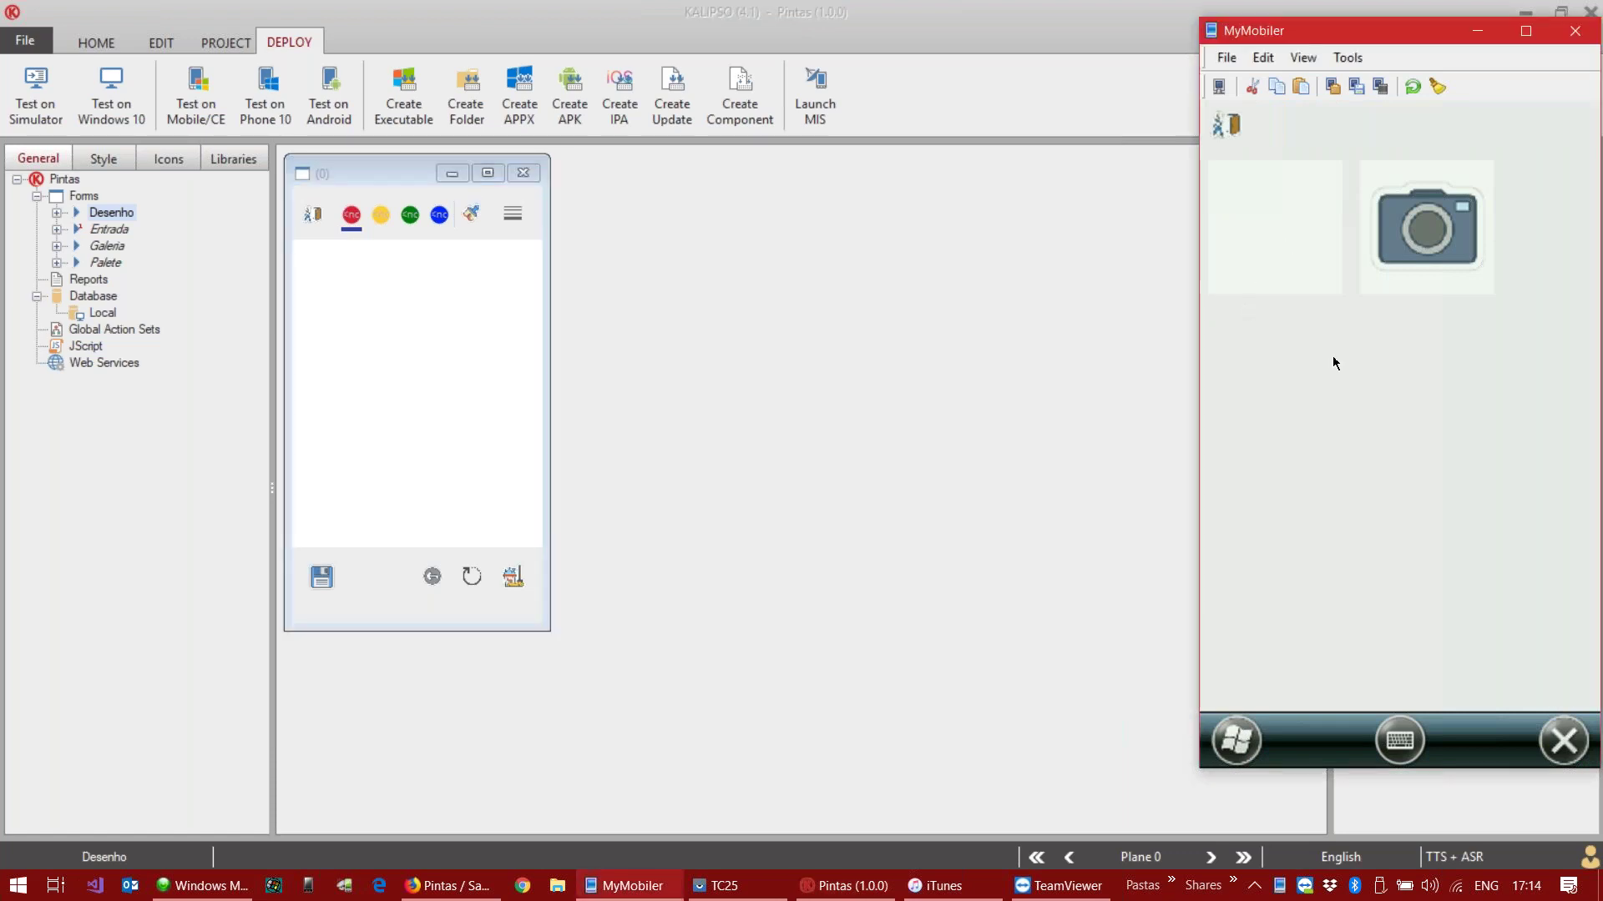
{"action": "mouse_move", "coordinate": [1332, 288]}
{"action": "left_mouse_down"}
{"action": "mouse_move", "coordinate": [1305, 418]}
{"action": "mouse_move", "coordinate": [1389, 435]}
{"action": "left_mouse_up"}
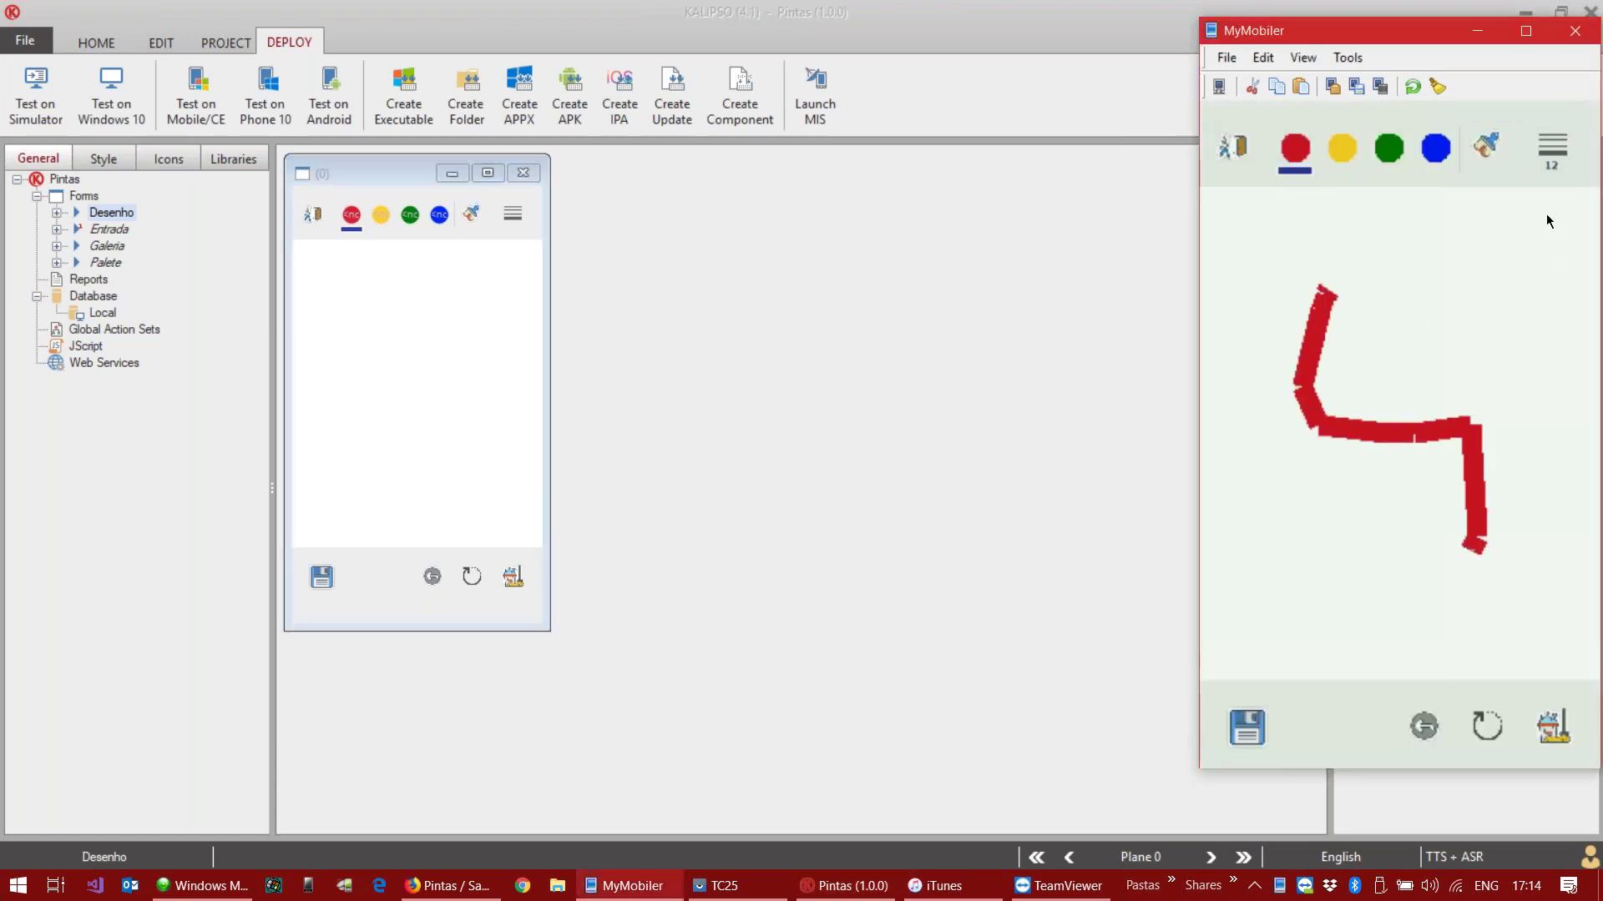
{"action": "left_click", "coordinate": [1545, 138]}
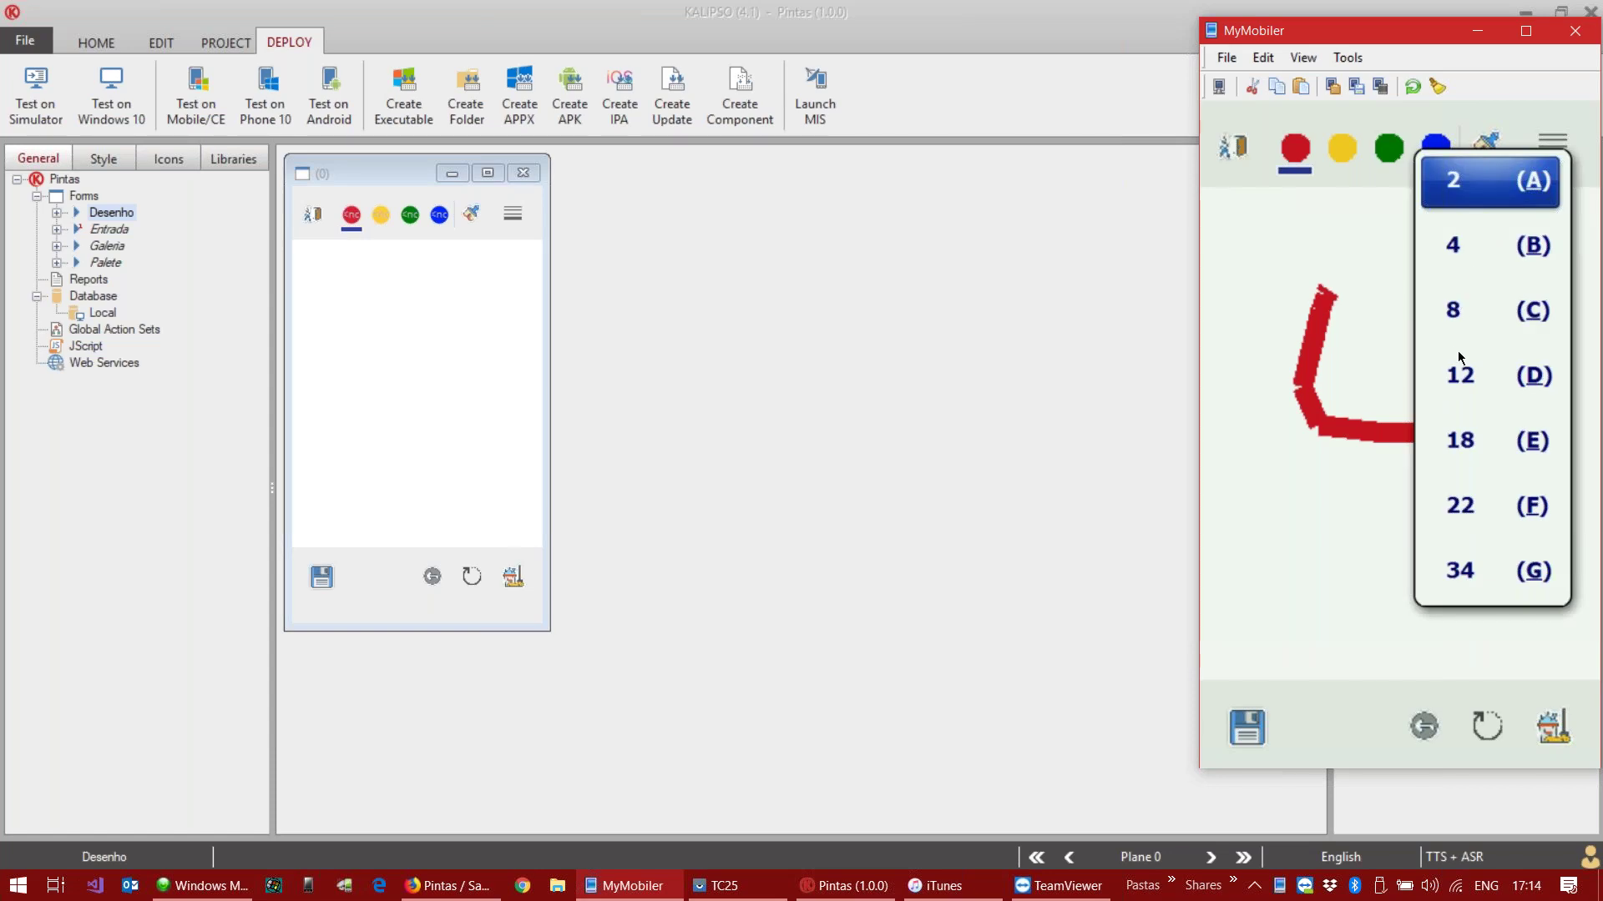
{"action": "left_click", "coordinate": [1470, 197]}
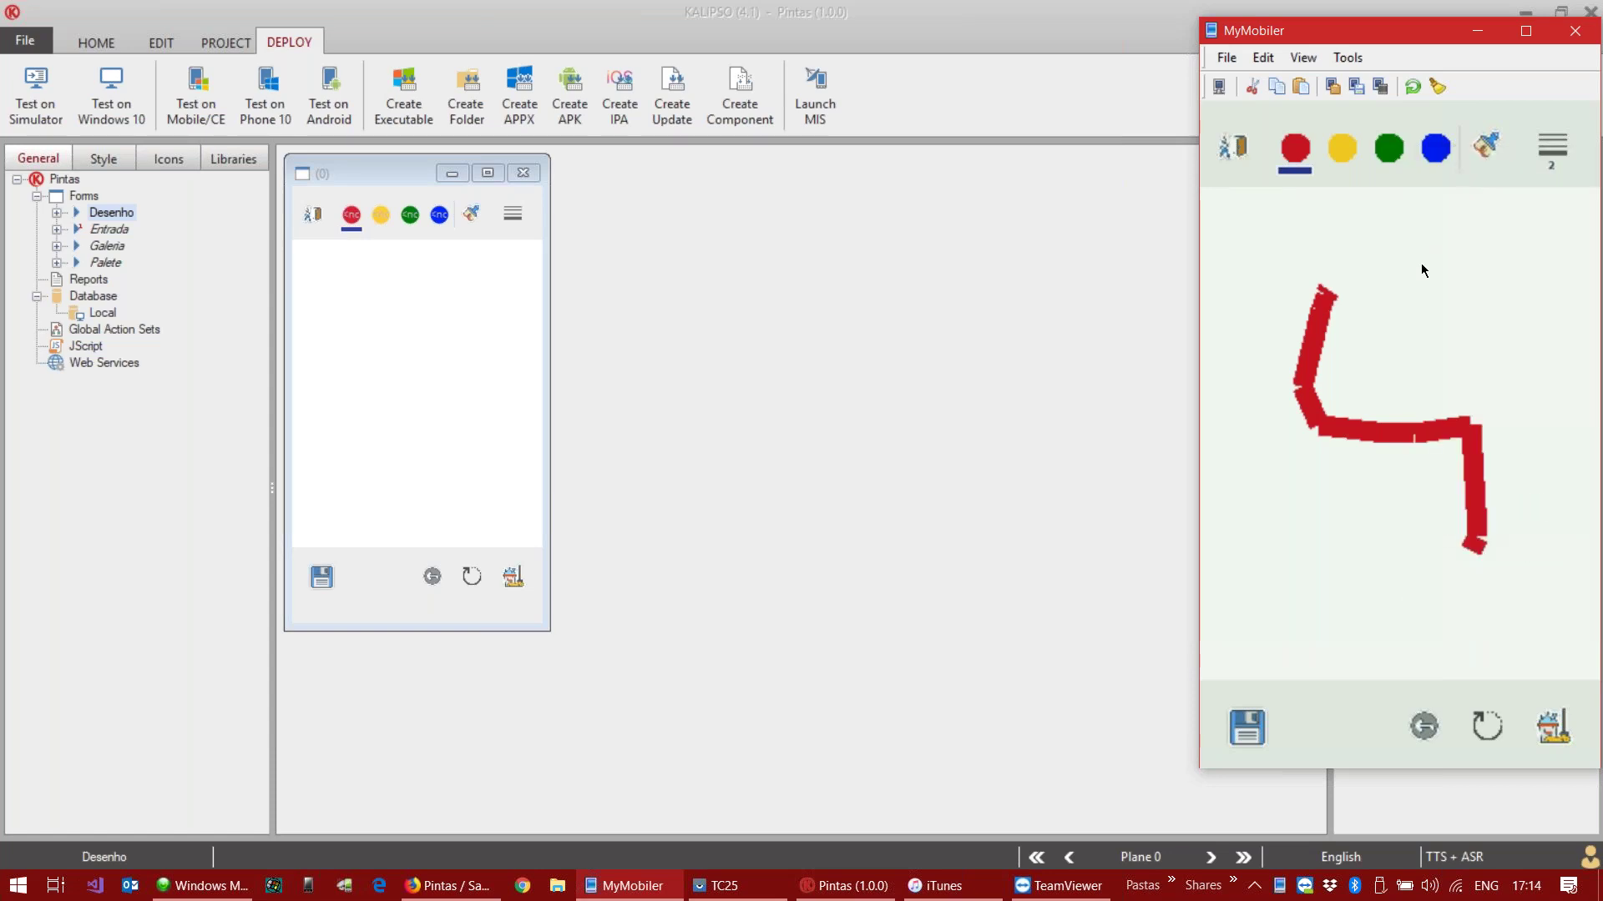
{"action": "left_click_drag", "start_coordinate": [1419, 252], "coordinate": [1500, 476]}
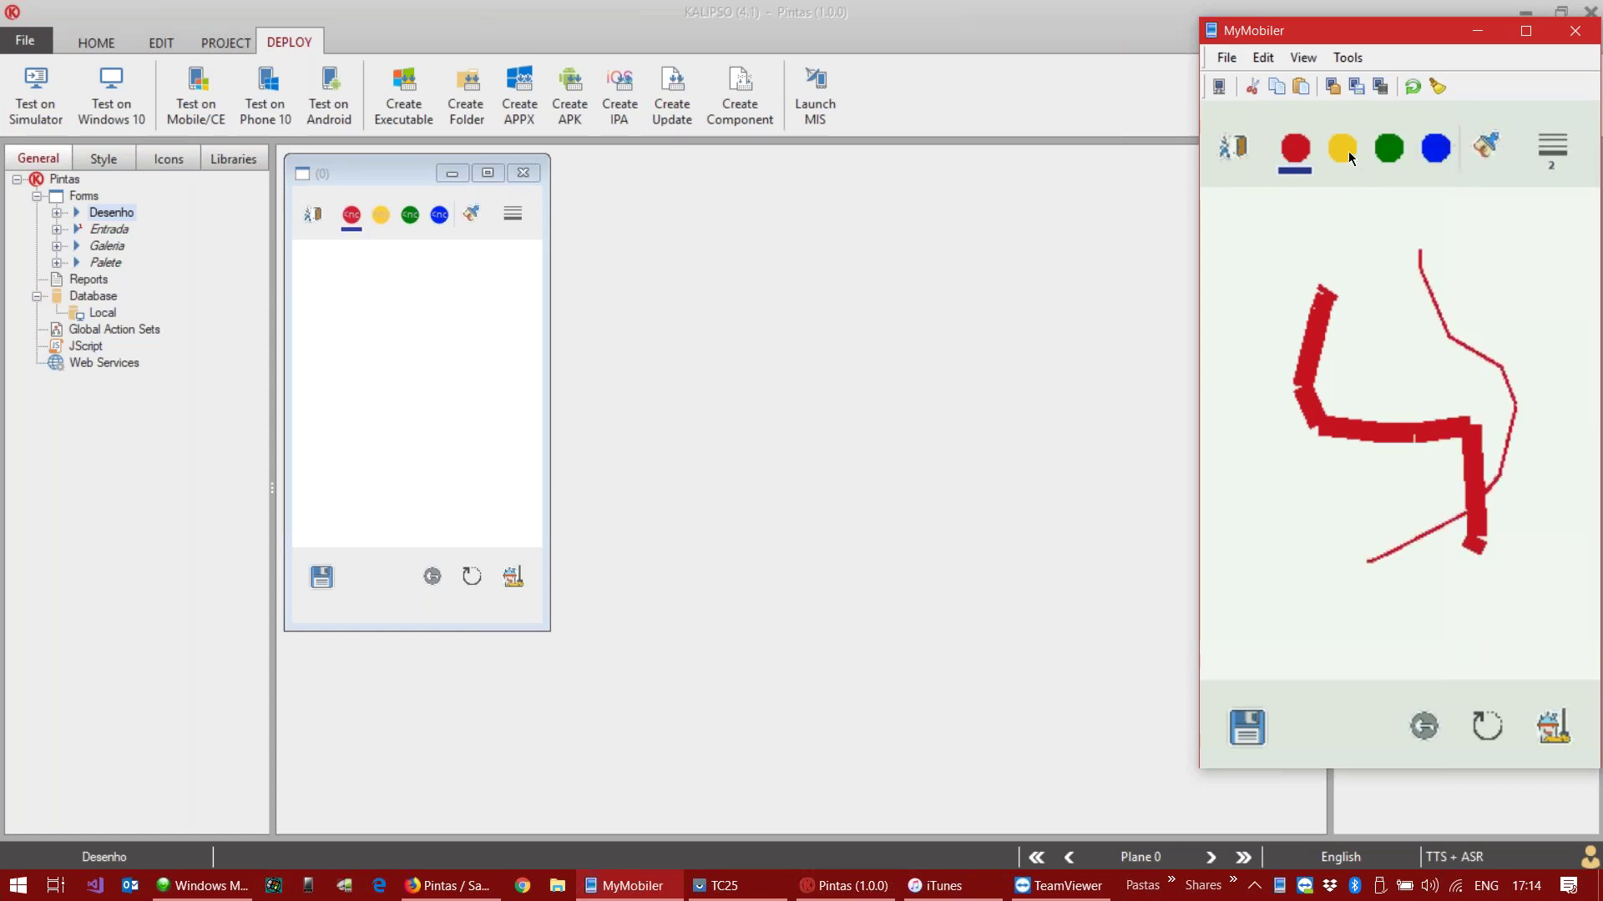
{"action": "left_click", "coordinate": [1485, 731]}
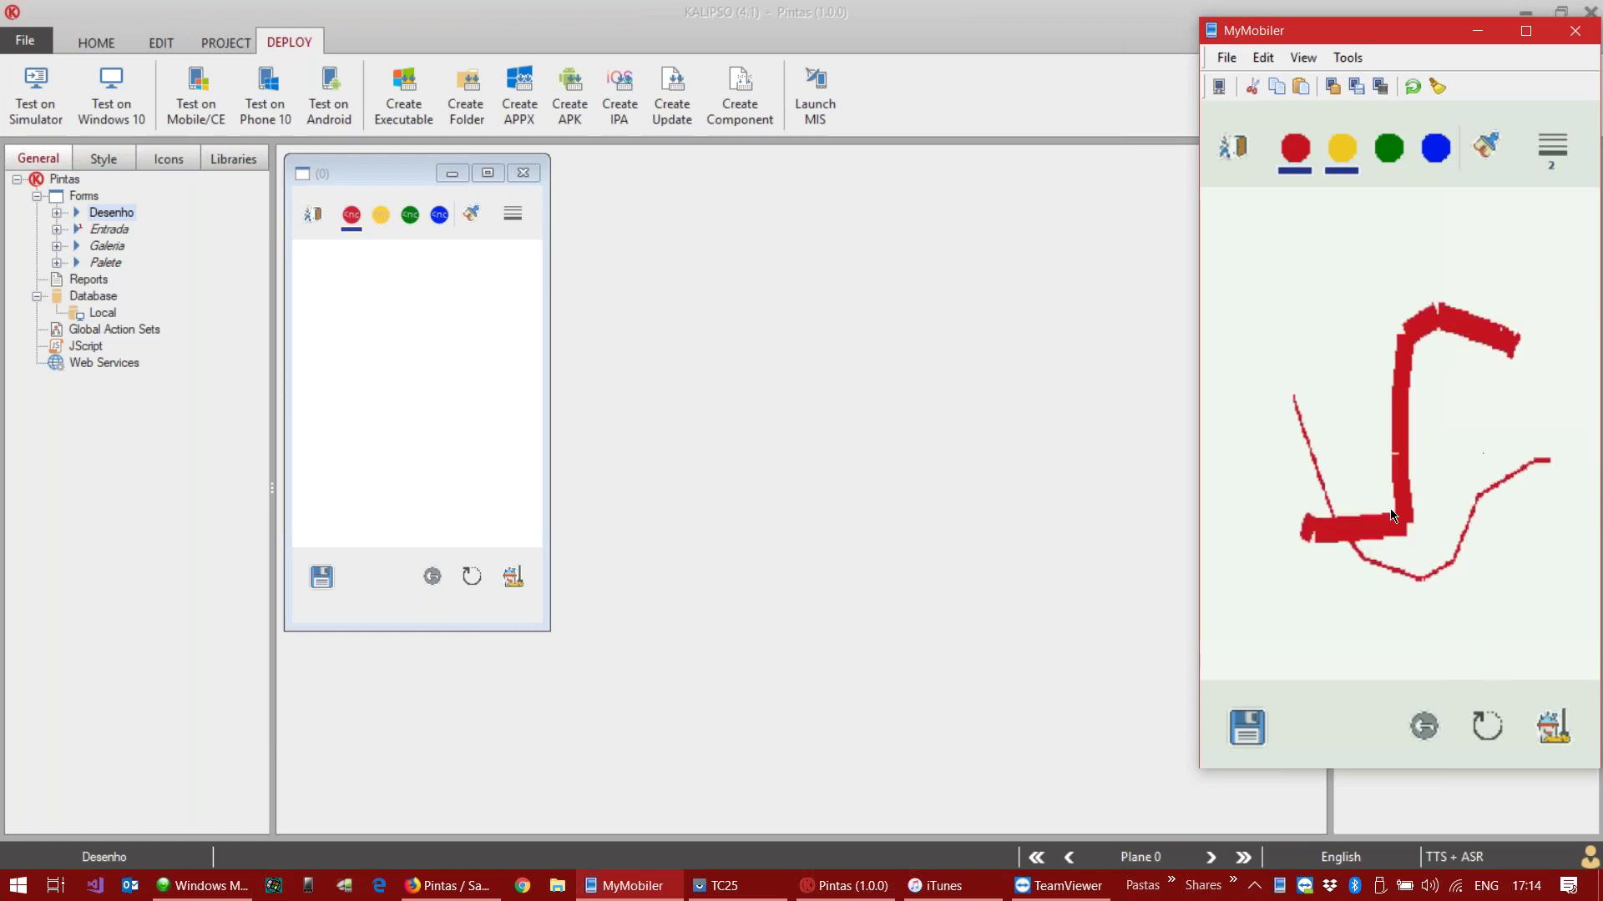
{"action": "left_click", "coordinate": [1475, 33]}
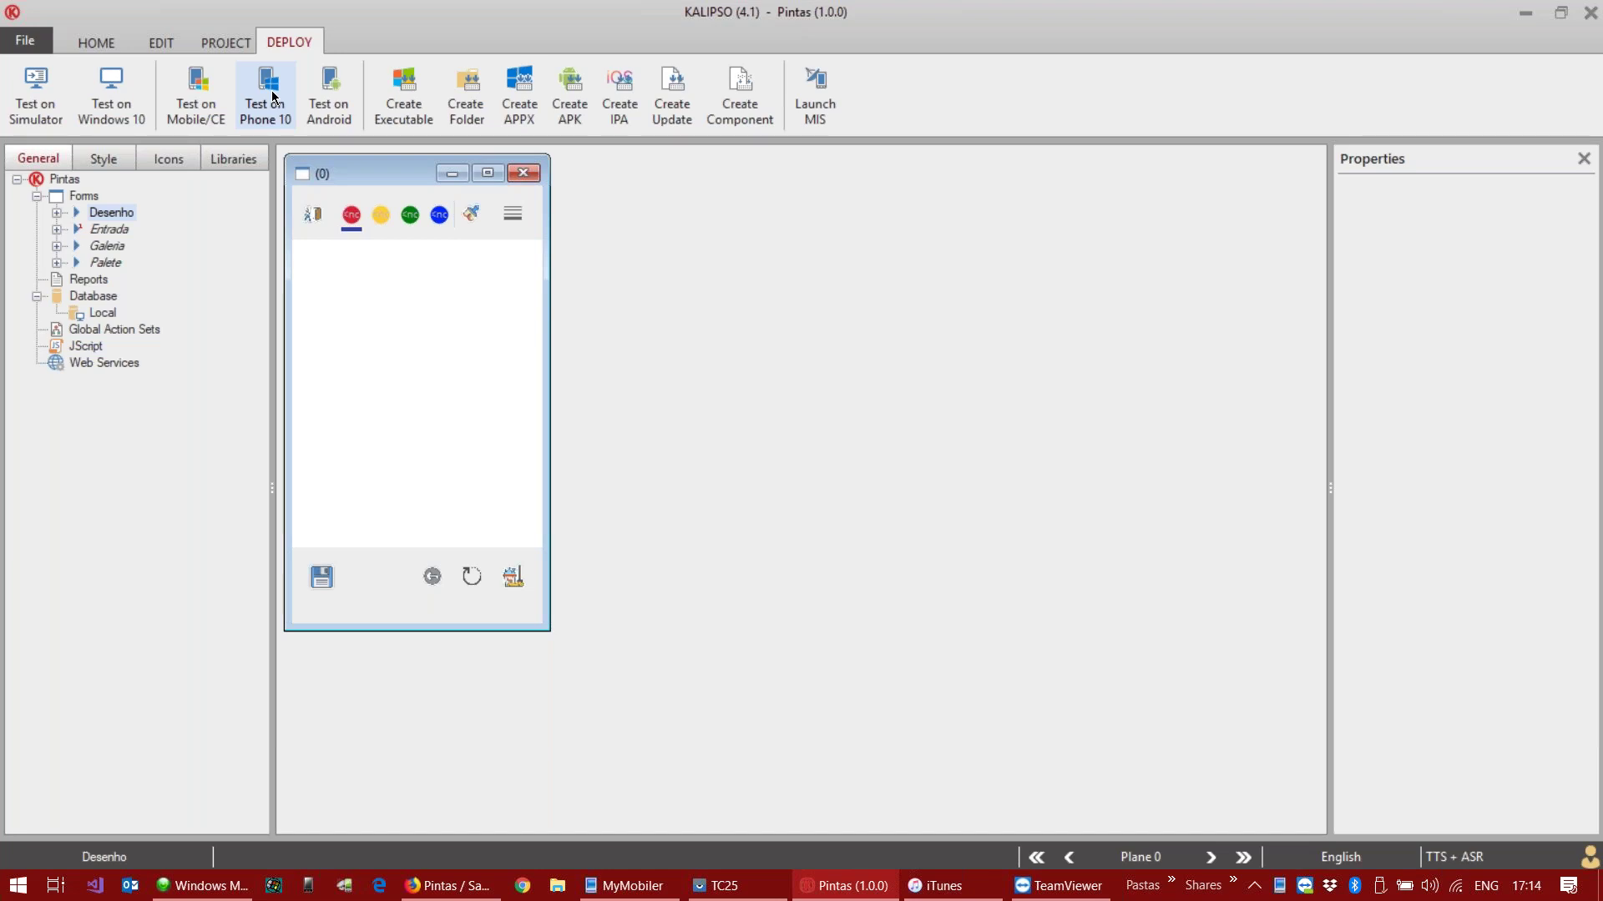
Step: Open the Windows 10 device test, start it, then cancel the dialog
{"action": "left_click", "coordinate": [273, 96]}
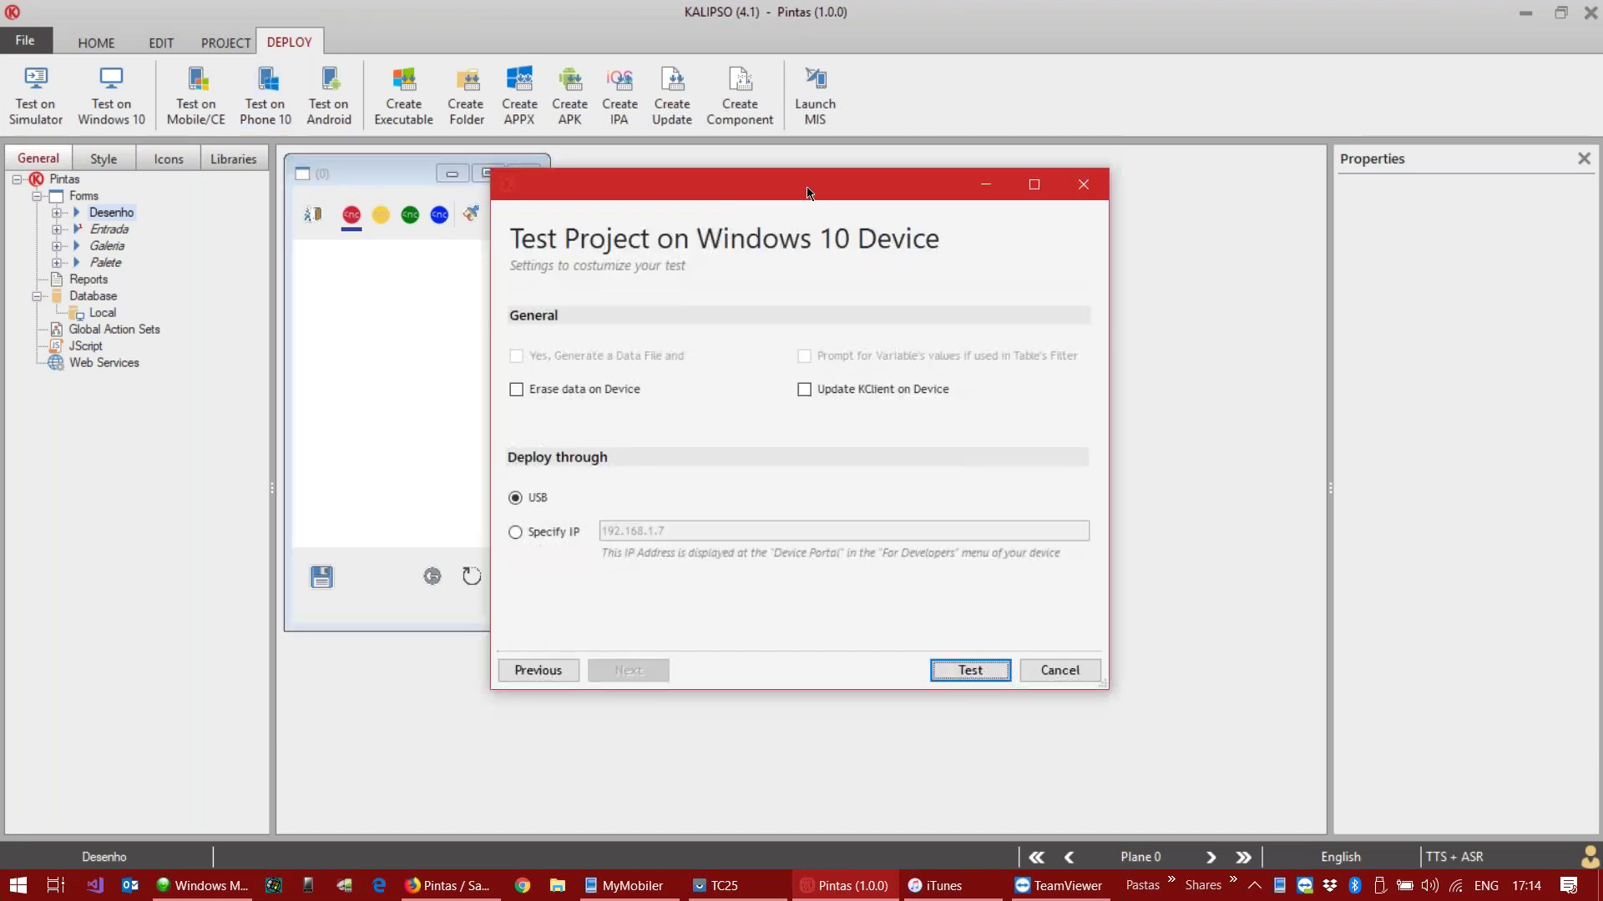
{"action": "left_click_drag", "start_coordinate": [805, 192], "coordinate": [865, 185]}
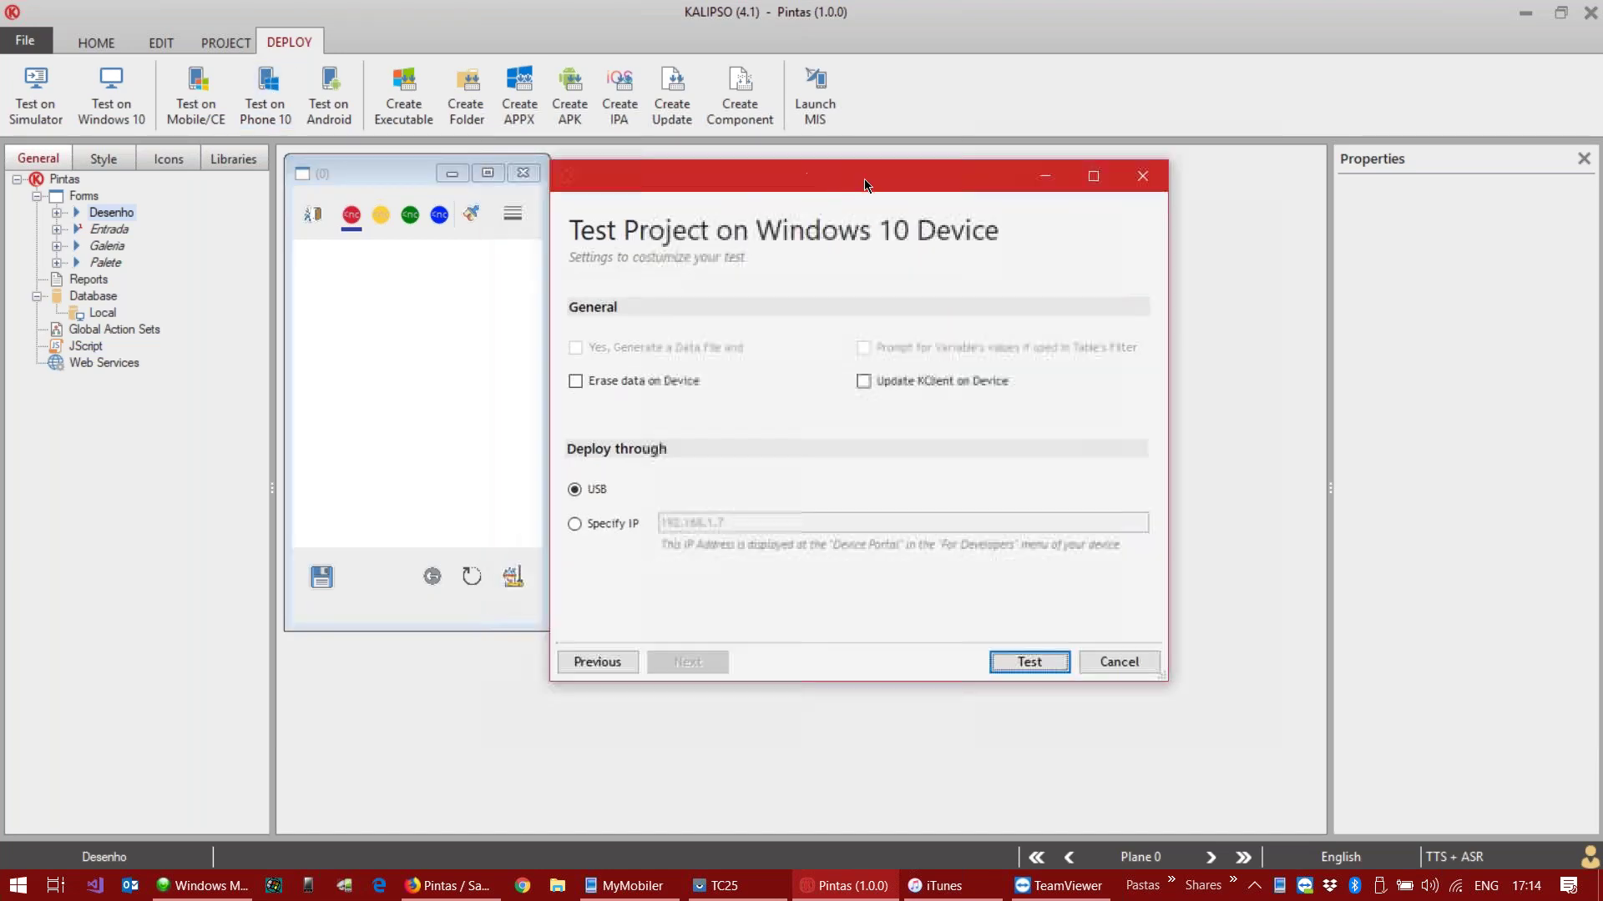
{"action": "left_click", "coordinate": [1030, 662]}
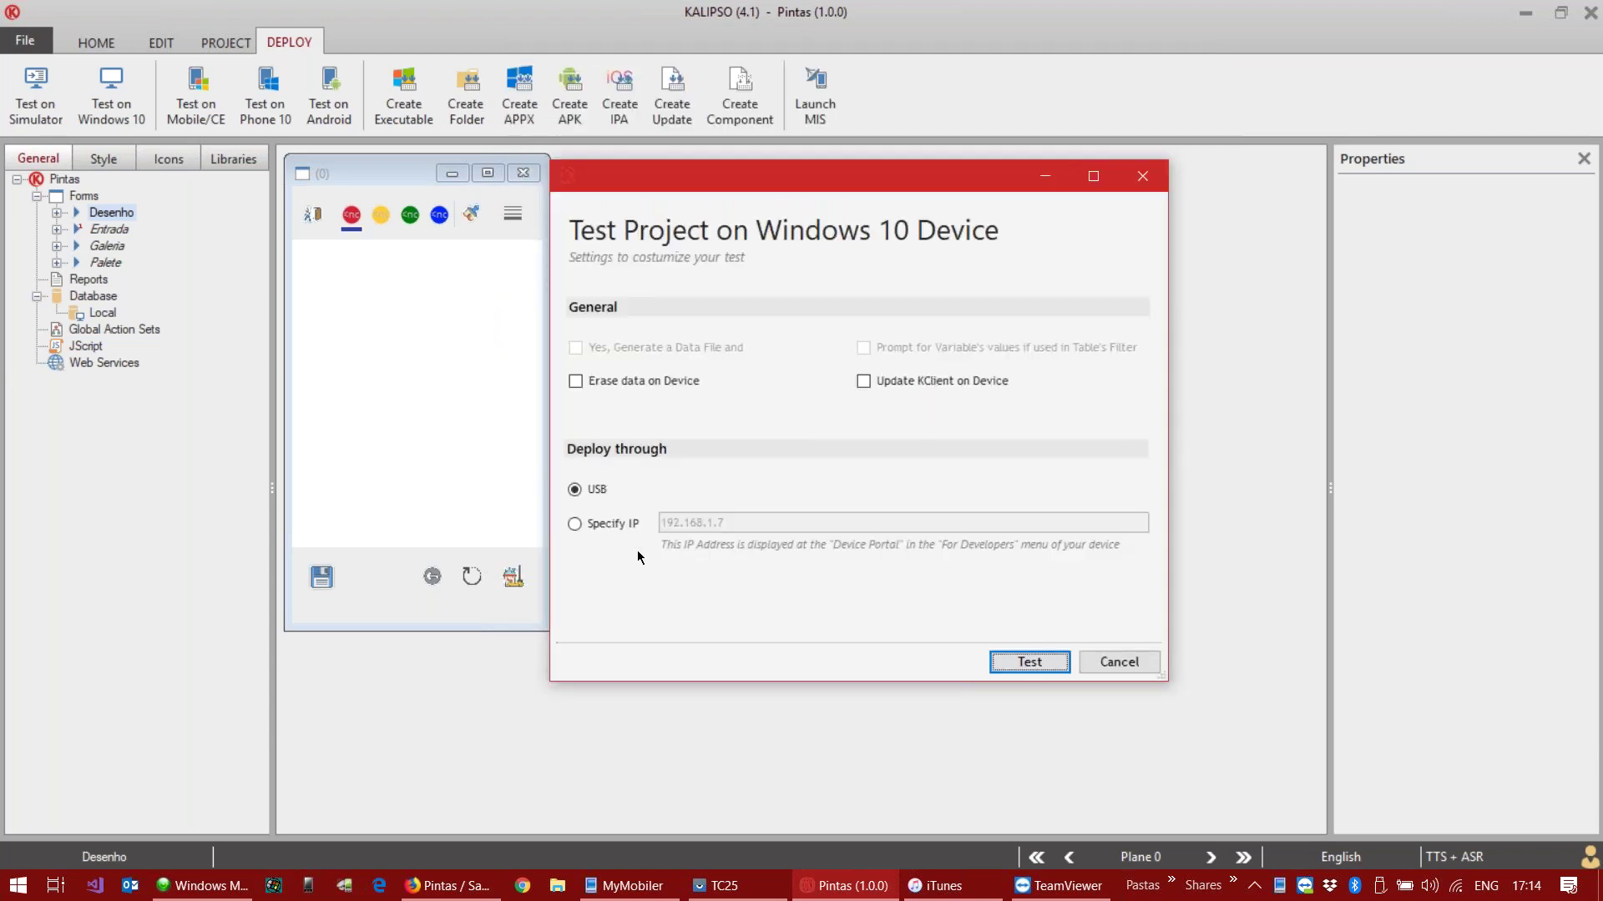
{"action": "left_click", "coordinate": [1120, 663]}
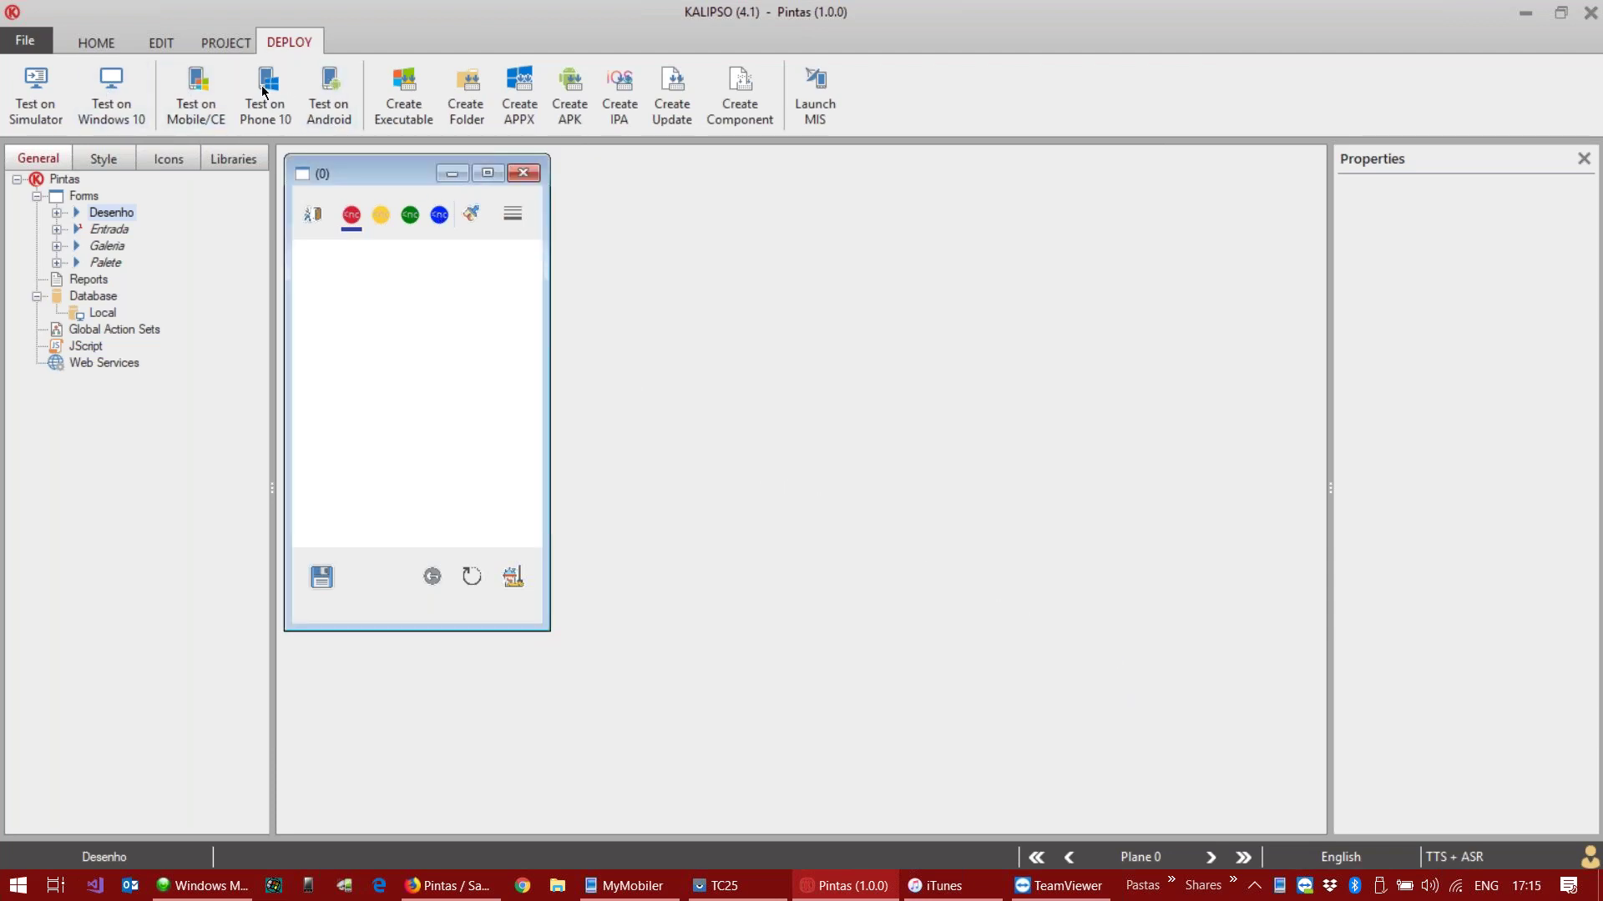
Step: Start the Android device test and place its progress dialog beside the TC25 phone mirror
{"action": "left_click", "coordinate": [338, 90]}
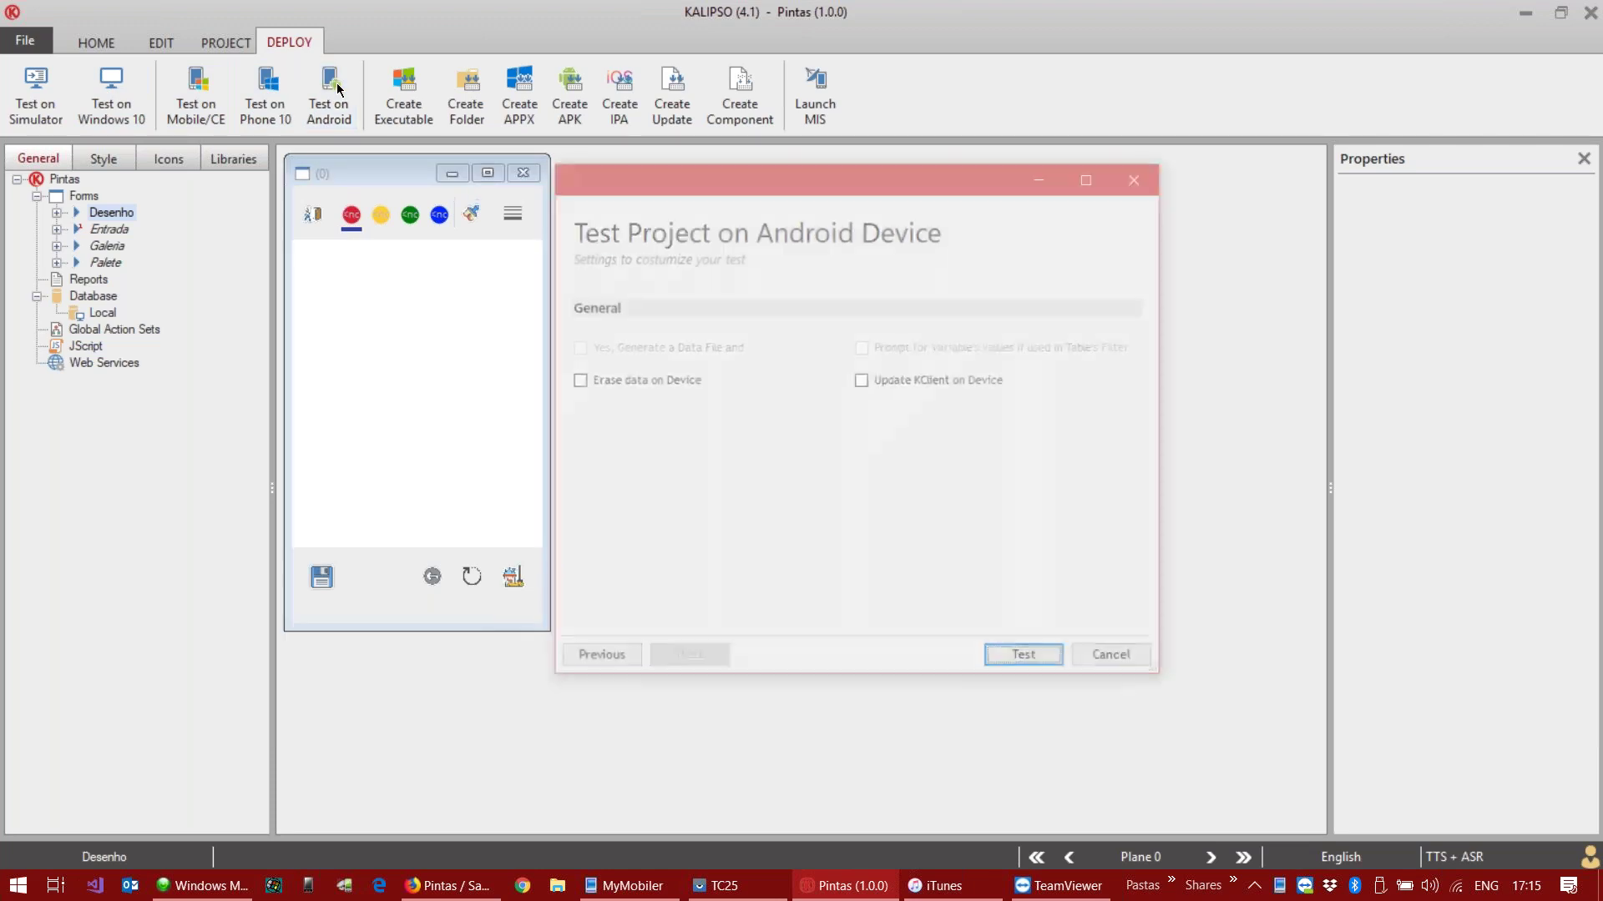
{"action": "left_click", "coordinate": [1023, 662]}
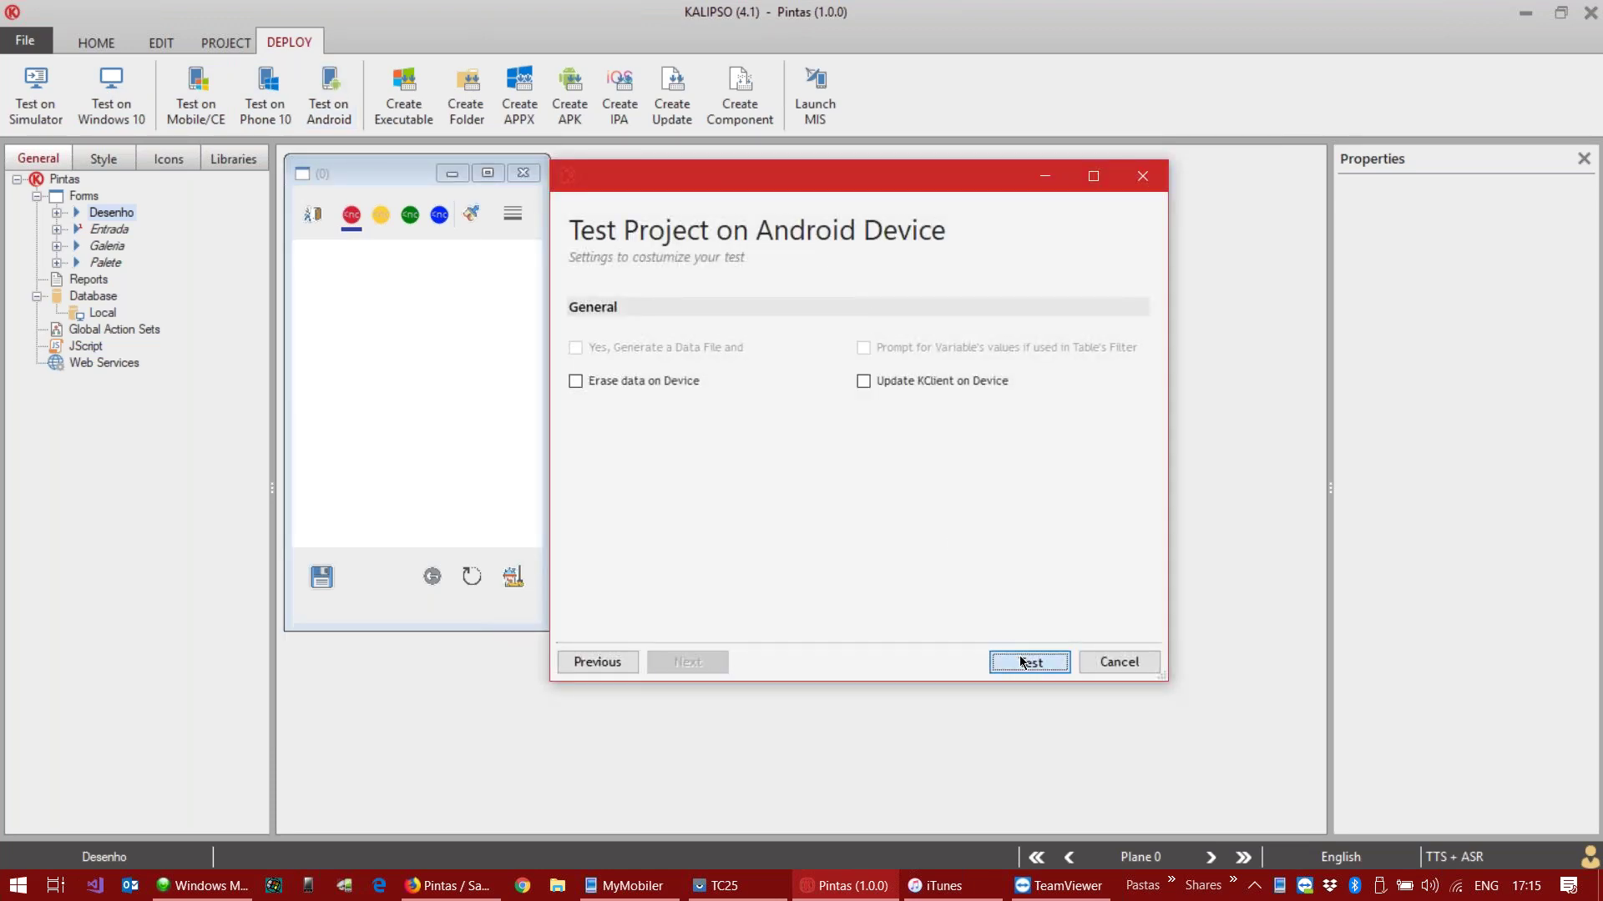
{"action": "left_click", "coordinate": [731, 883]}
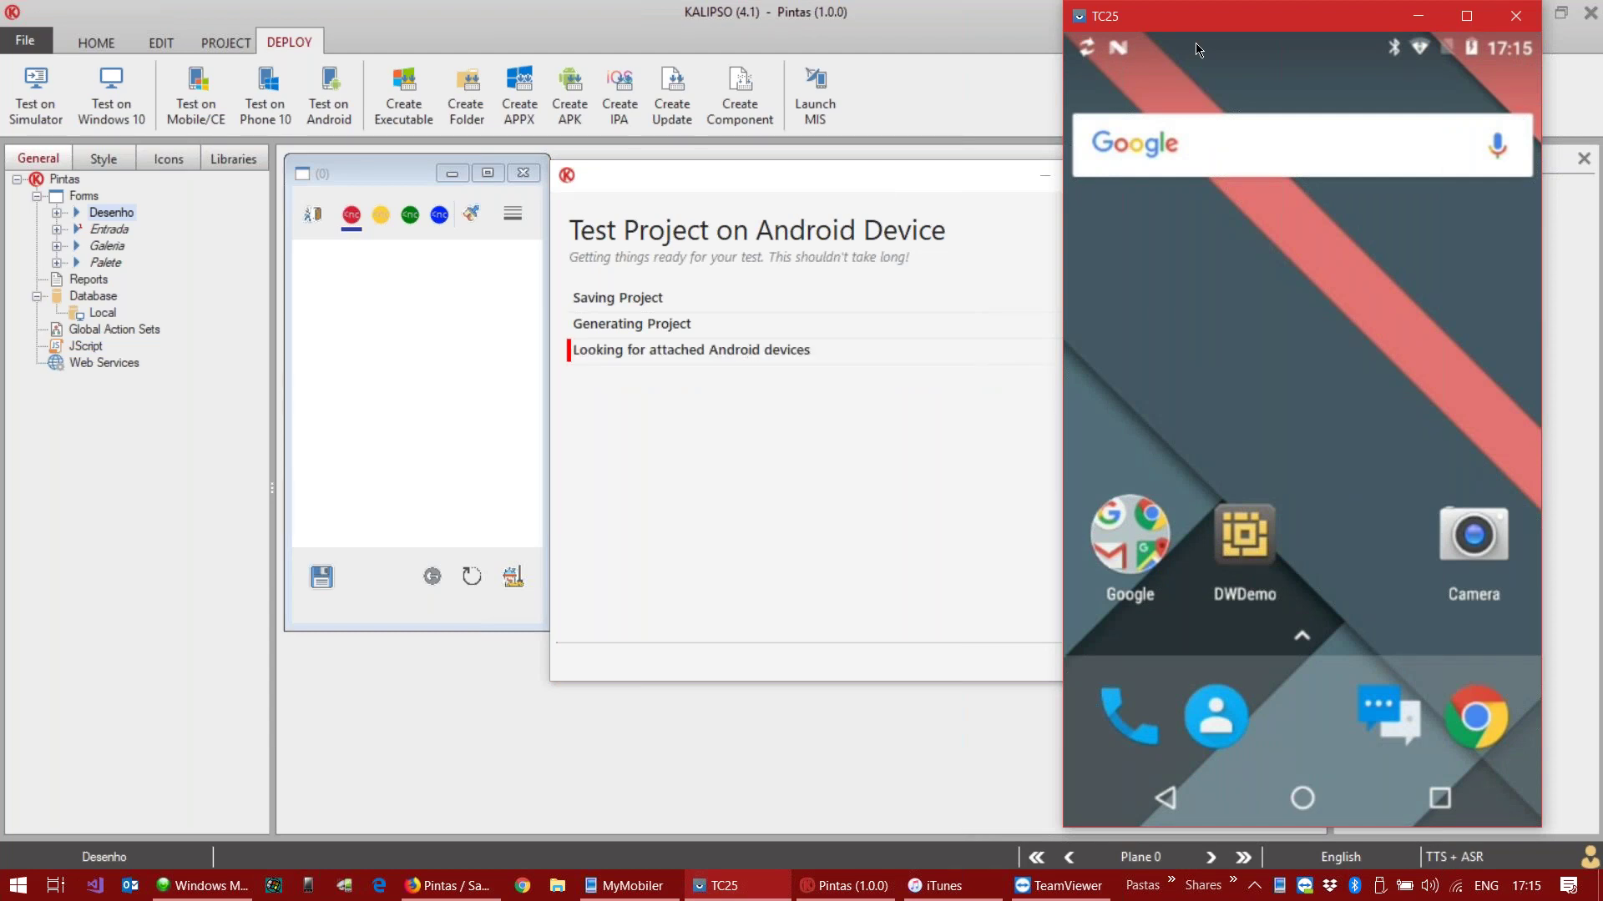
{"action": "left_click", "coordinate": [824, 435]}
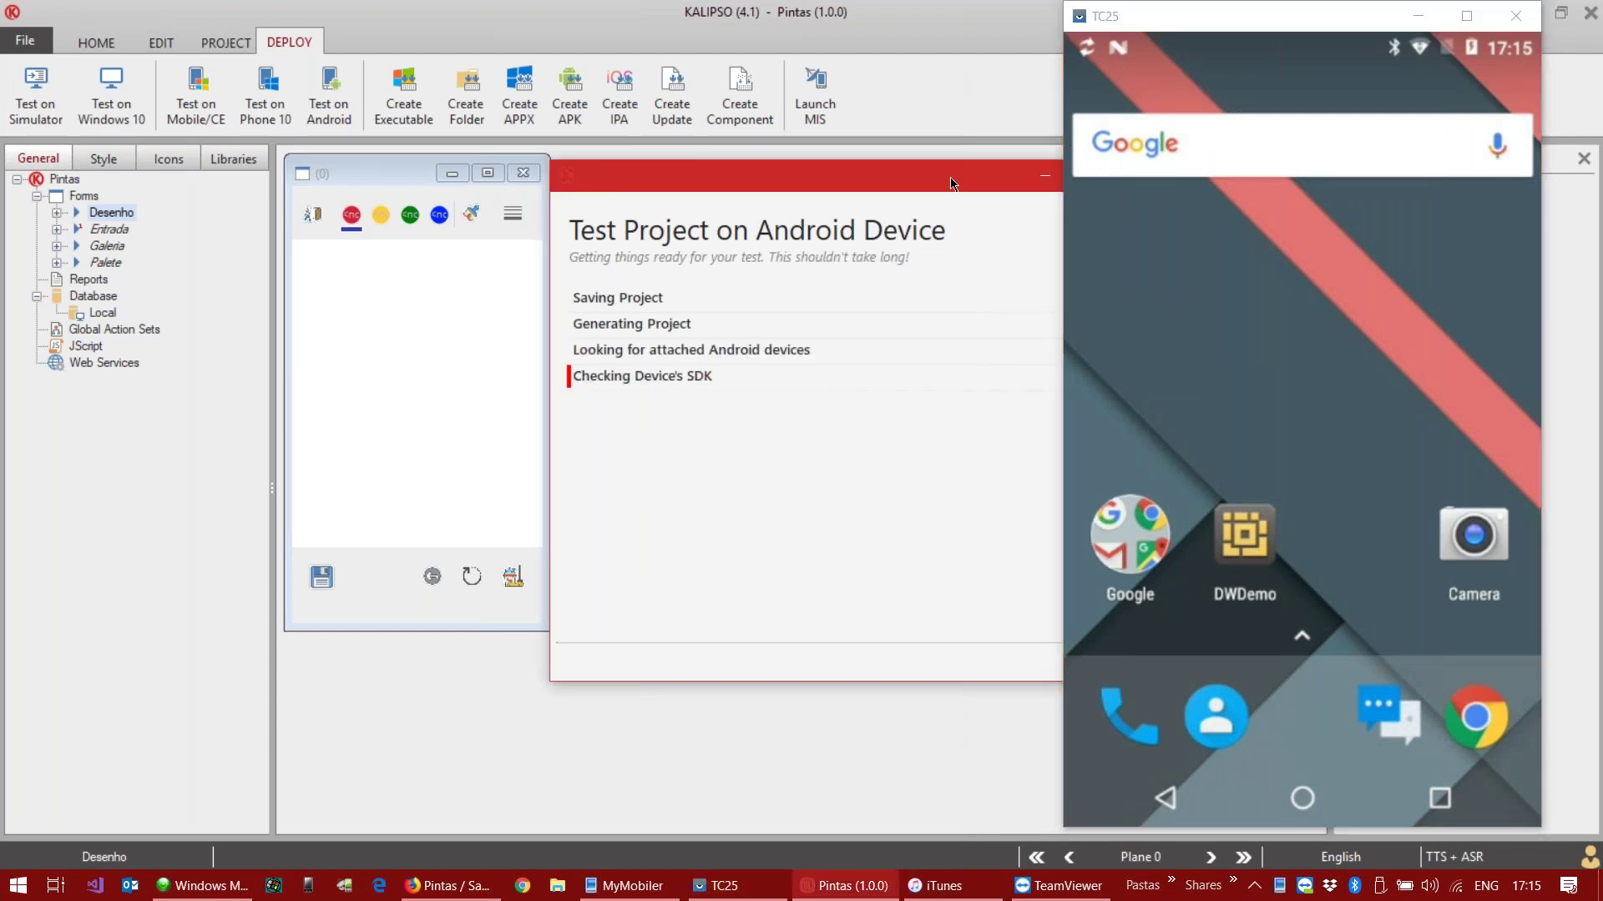
{"action": "left_click_drag", "start_coordinate": [866, 165], "coordinate": [605, 131]}
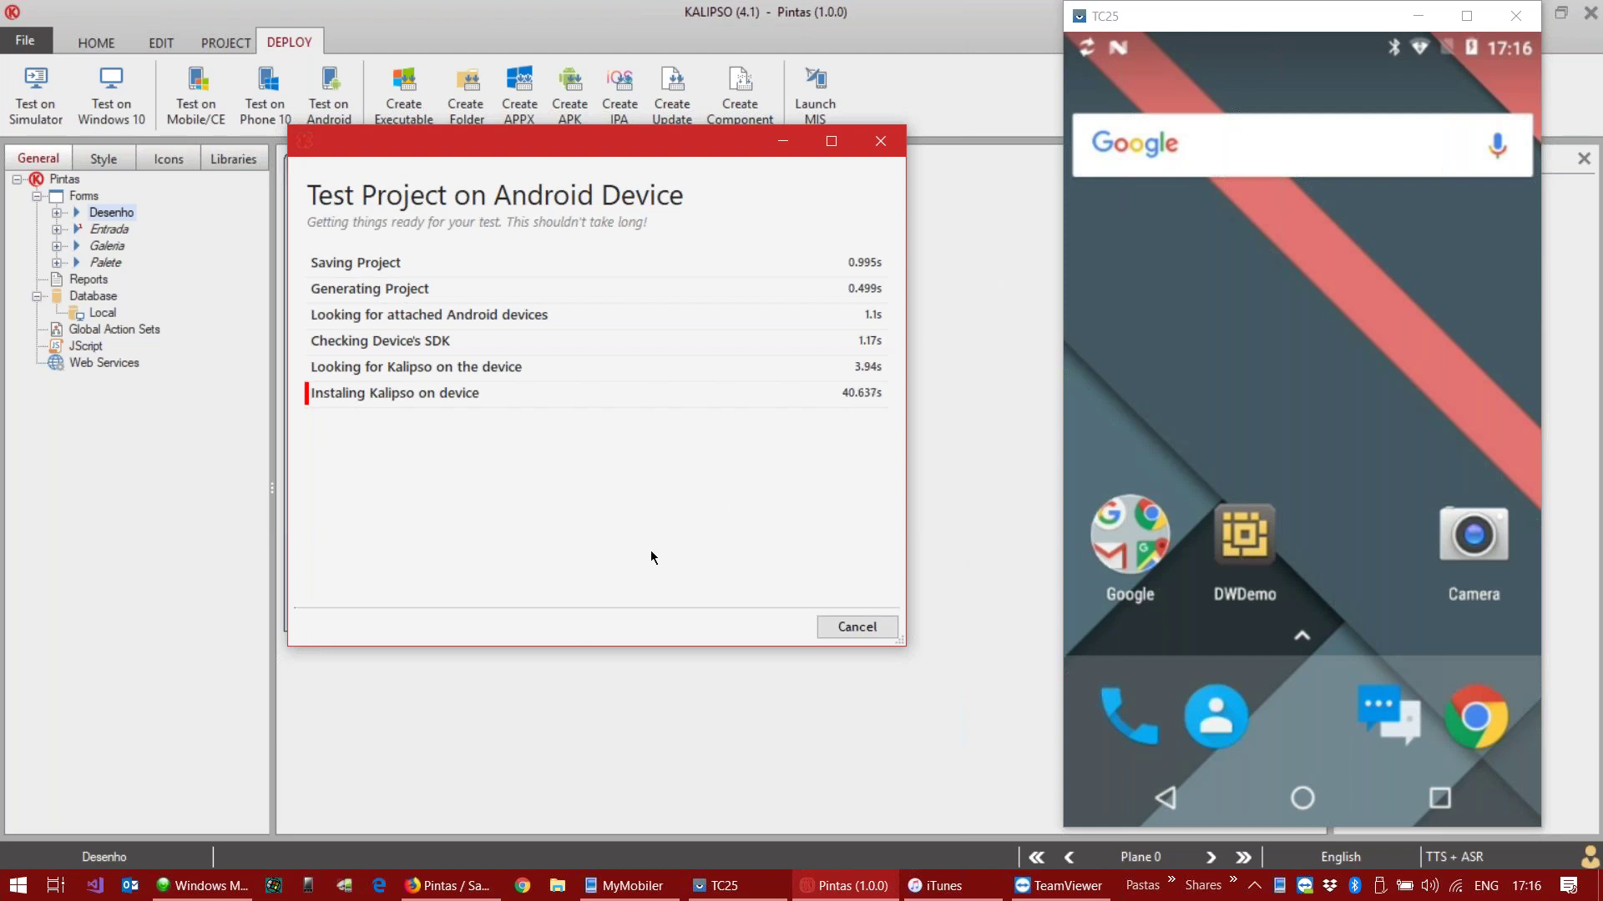
Step: Search the Start menu for 'kcli' and launch the KClientV40 desktop client
{"action": "left_click", "coordinate": [302, 782]}
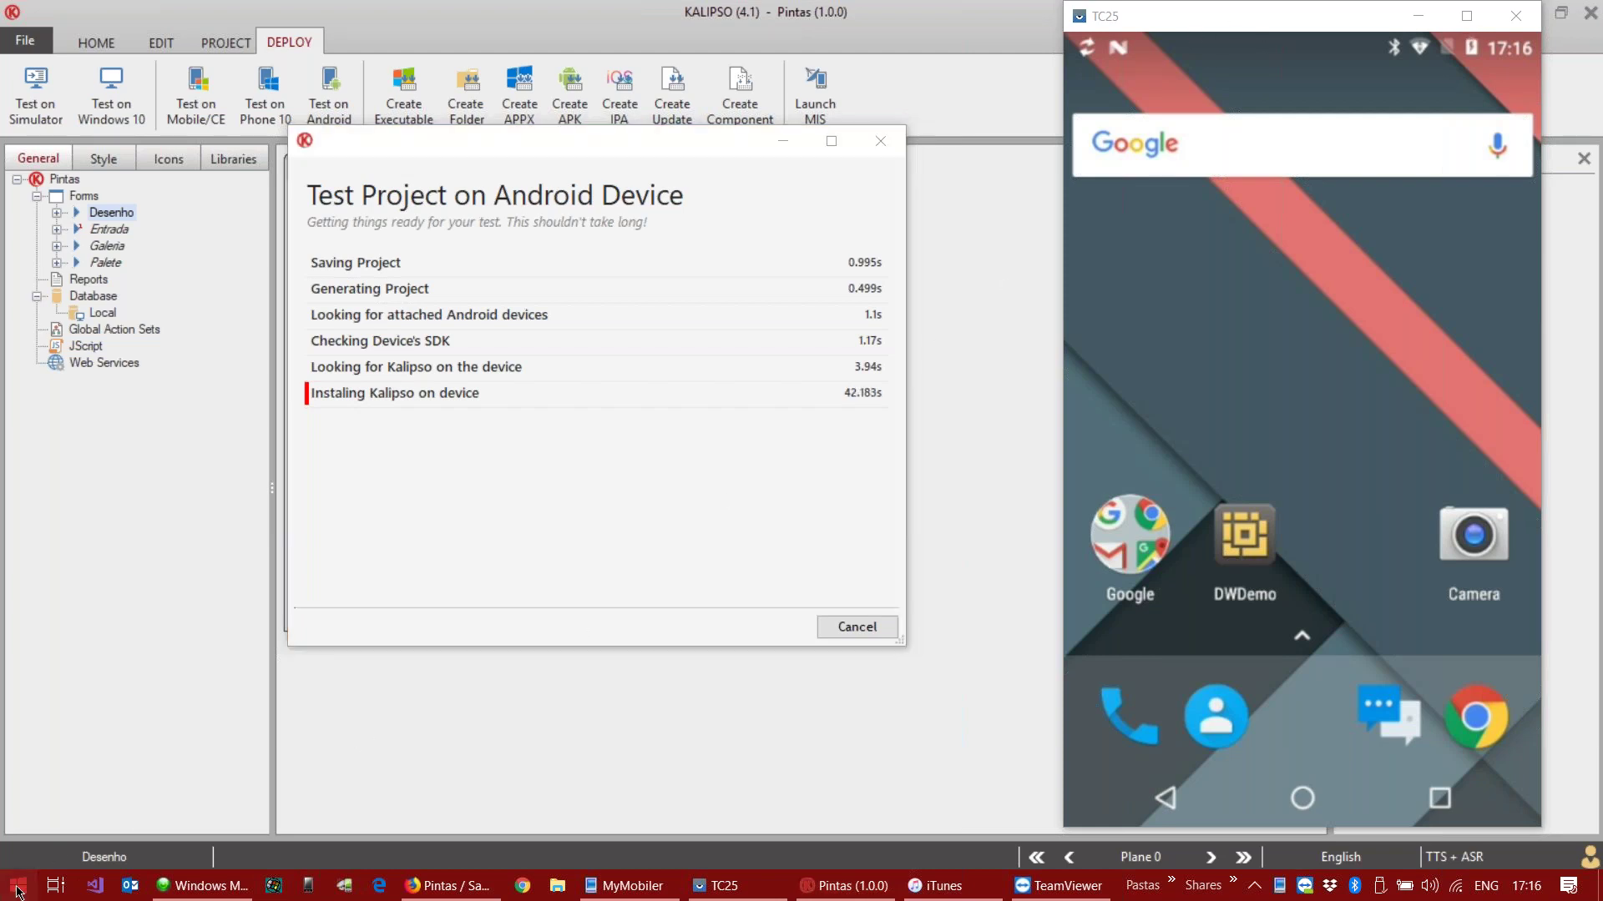
{"action": "key", "text": "super"}
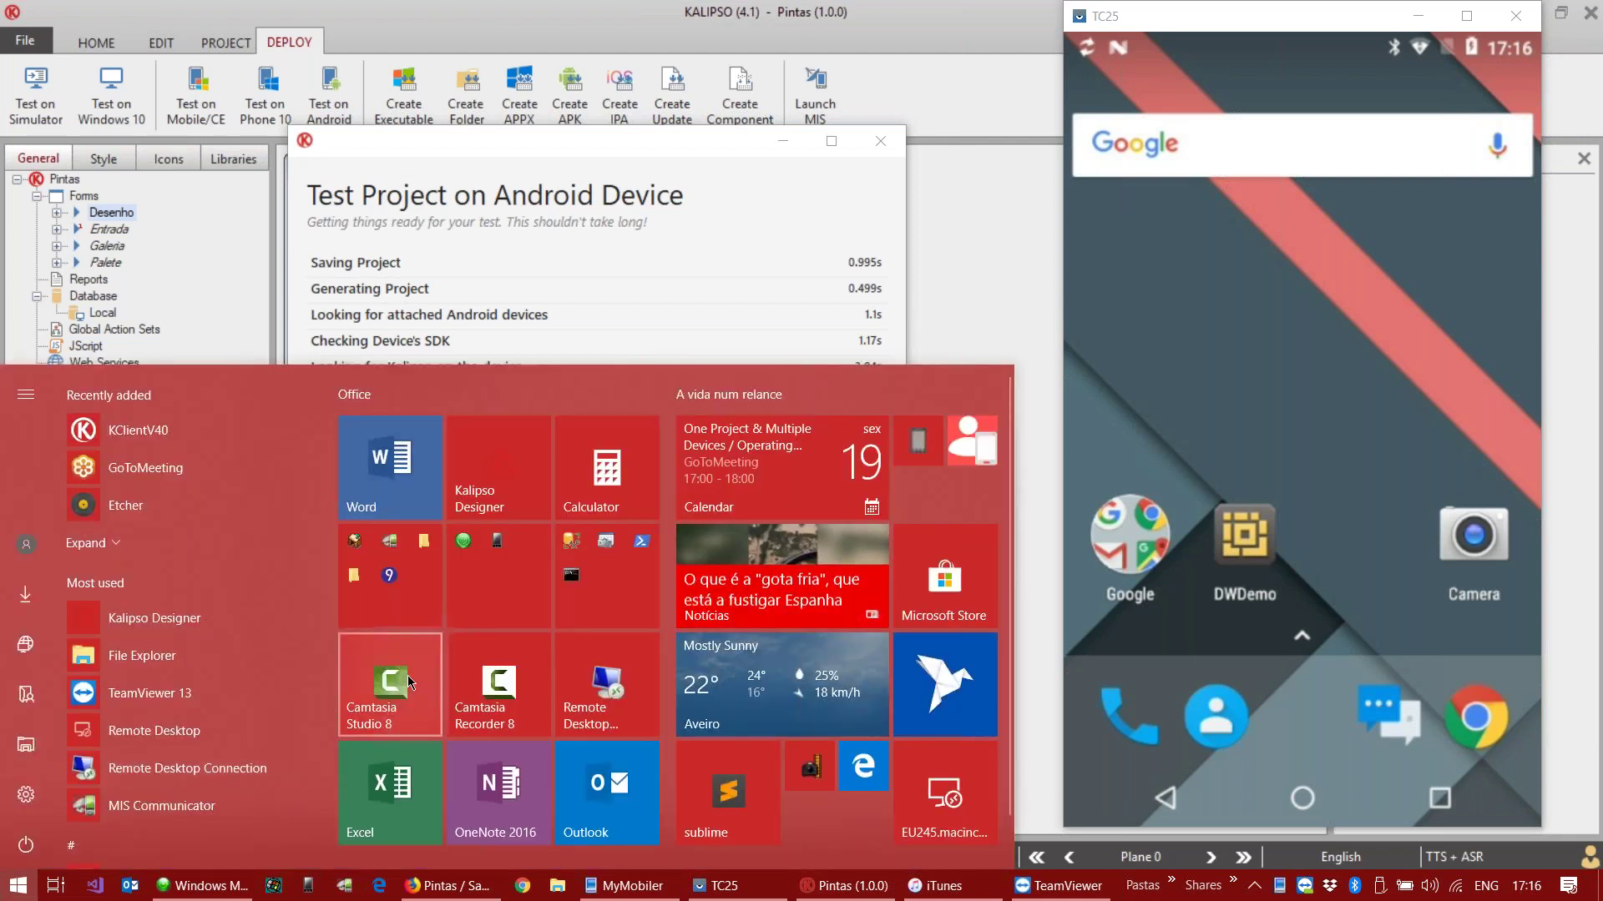
{"action": "type", "text": "kcli"}
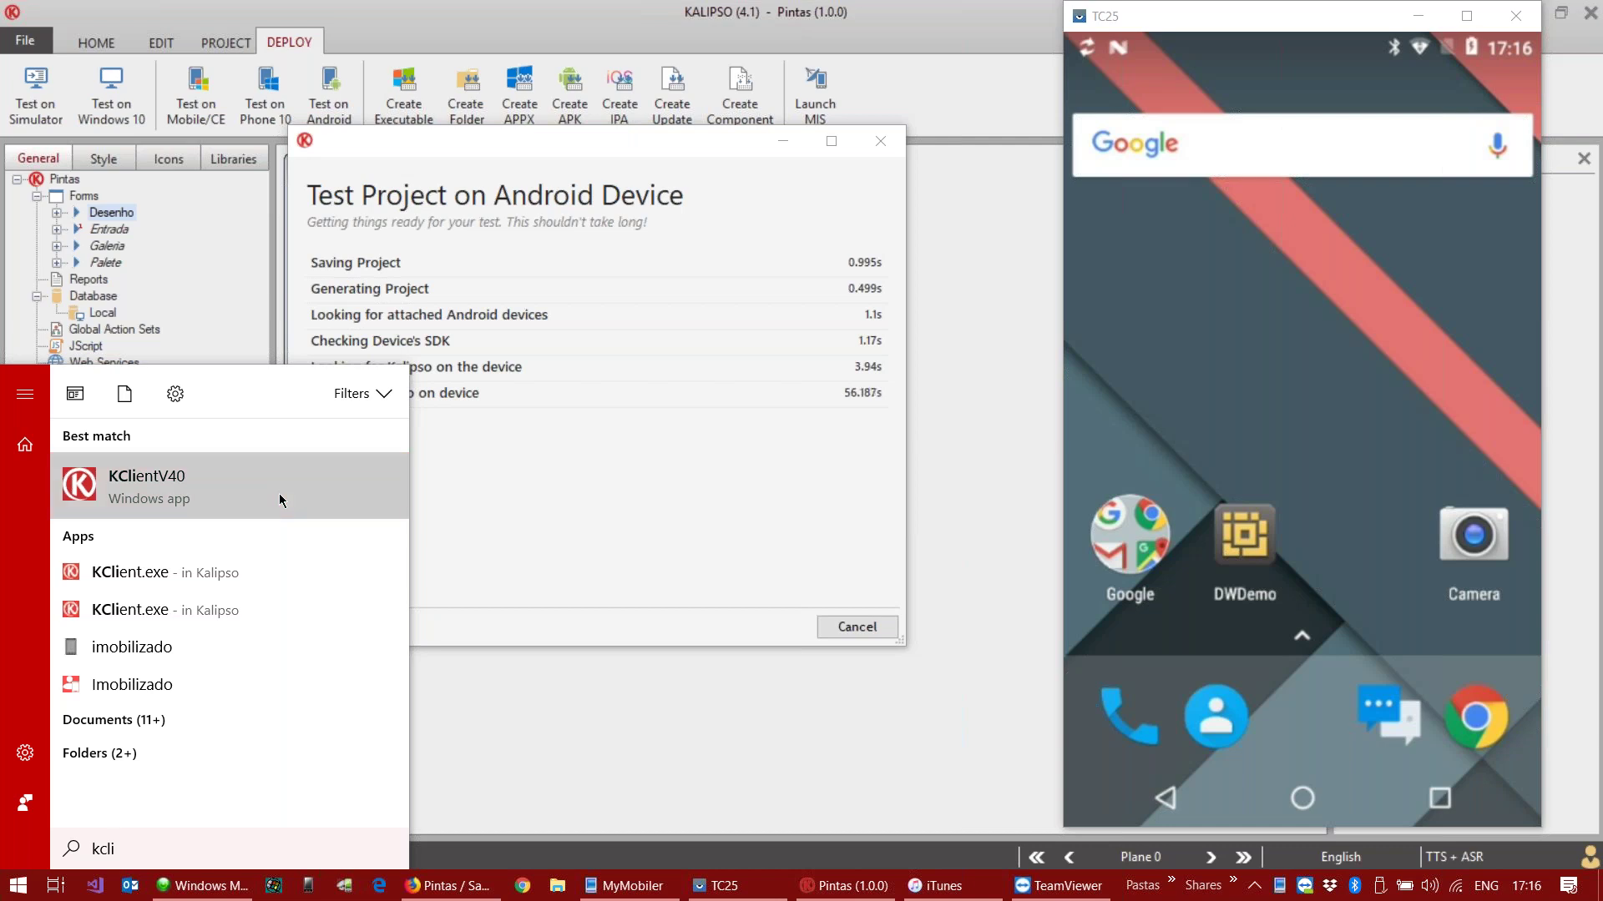
{"action": "left_click", "coordinate": [279, 493]}
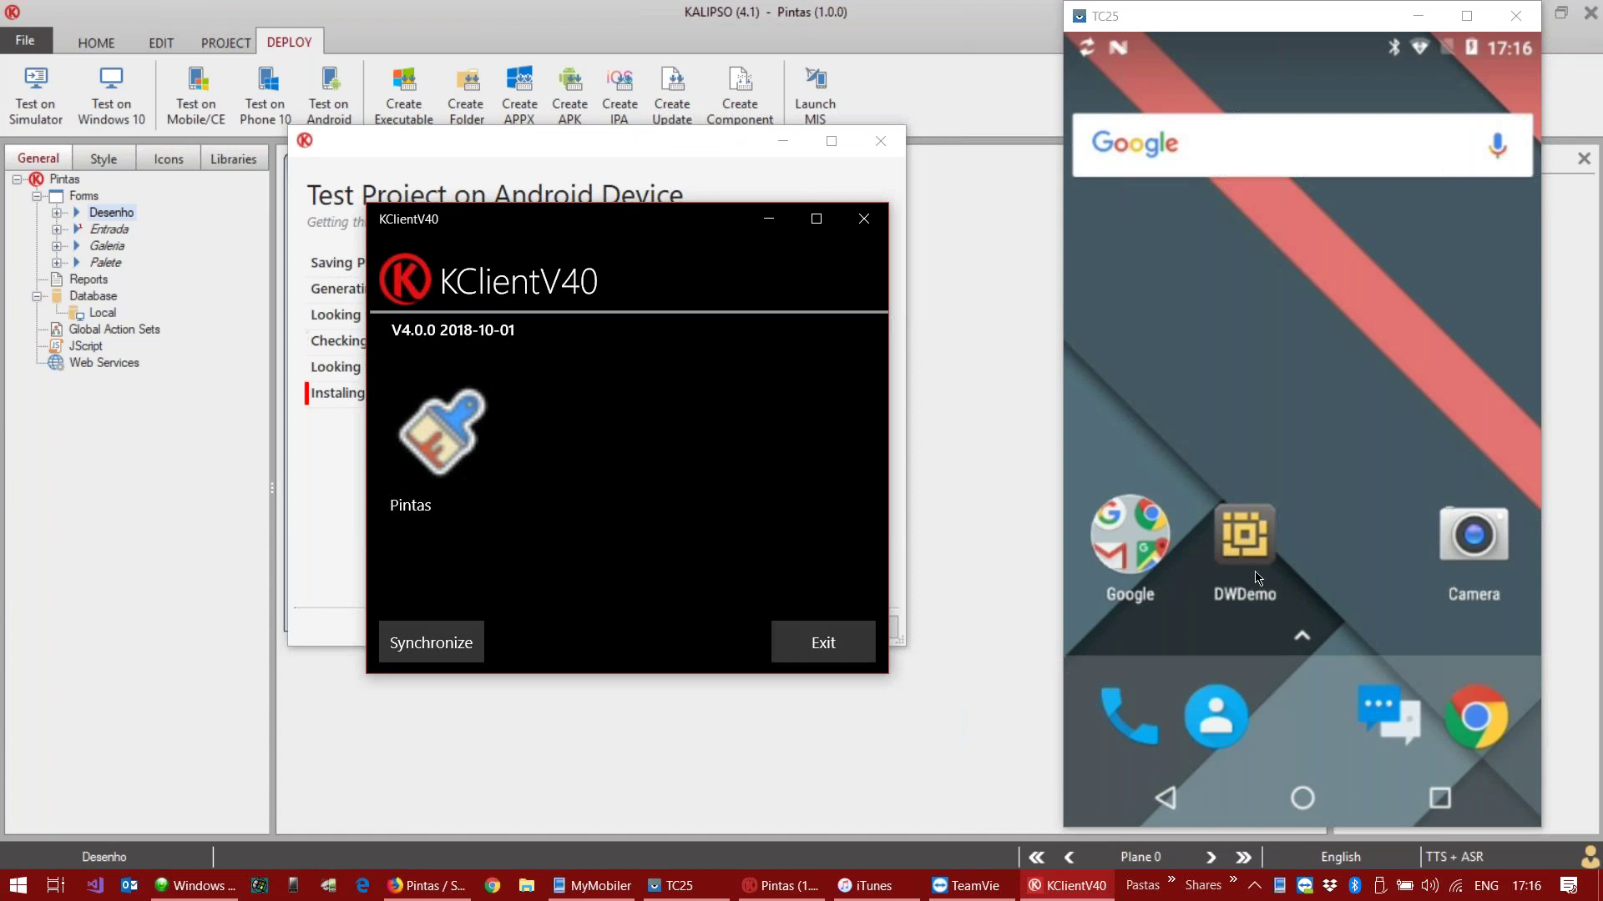
{"action": "left_click", "coordinate": [1280, 224]}
Step: Search Google Play on the phone for 'sysdev', dismiss Deployment completed, and allow KClientV40 file access
{"action": "scroll", "coordinate": [1250, 593], "scroll_direction": "down", "scroll_amount": 5}
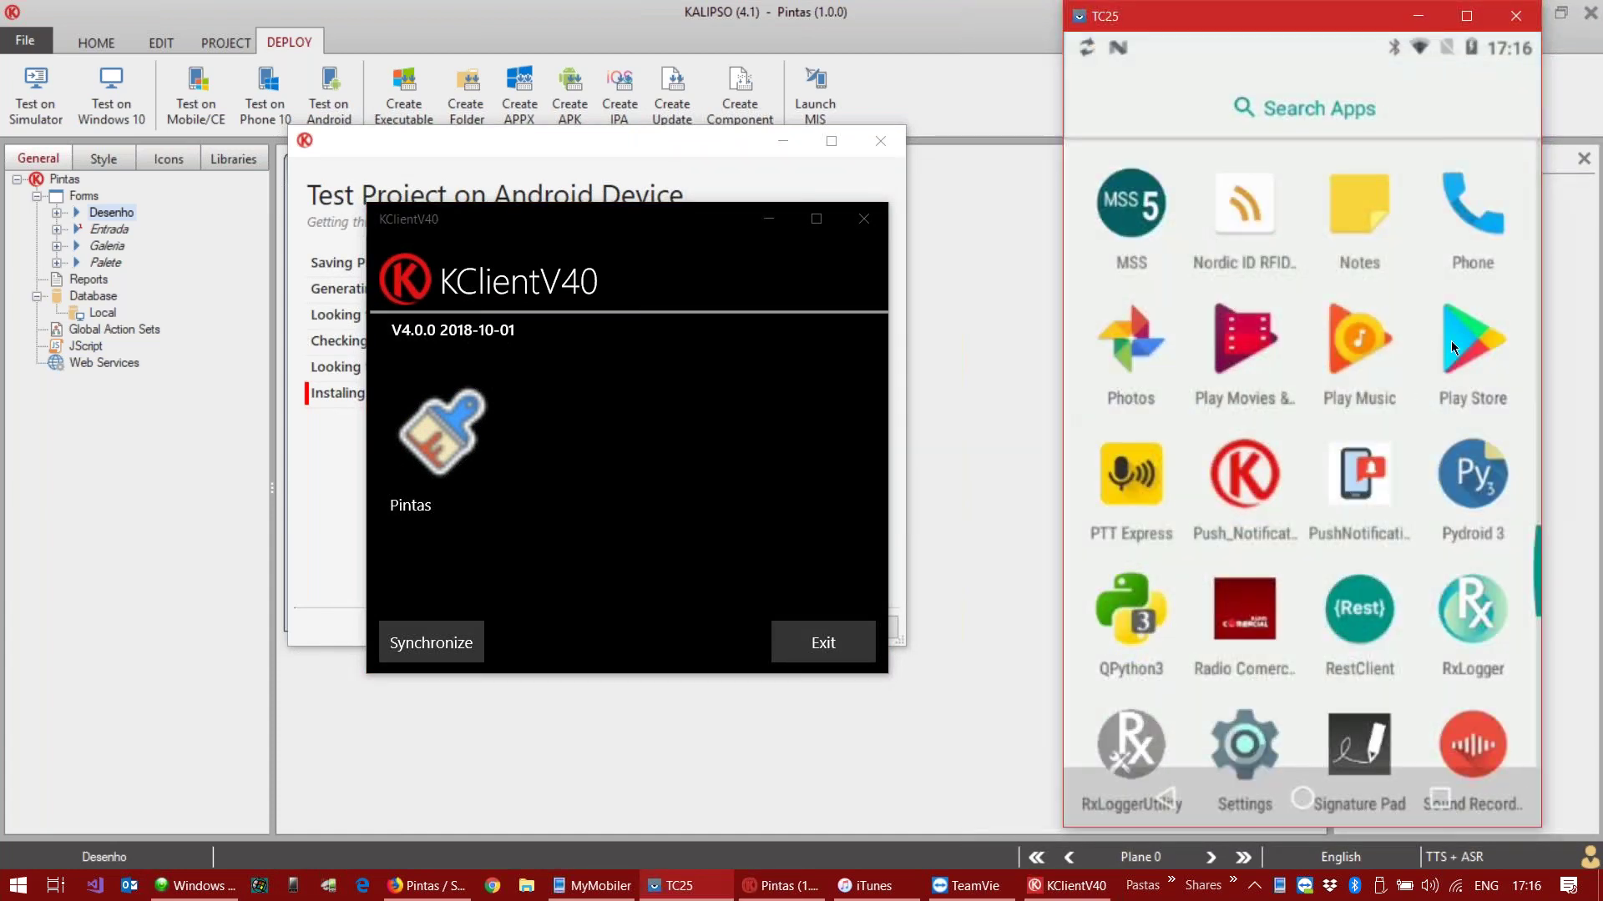
{"action": "left_click", "coordinate": [1450, 340]}
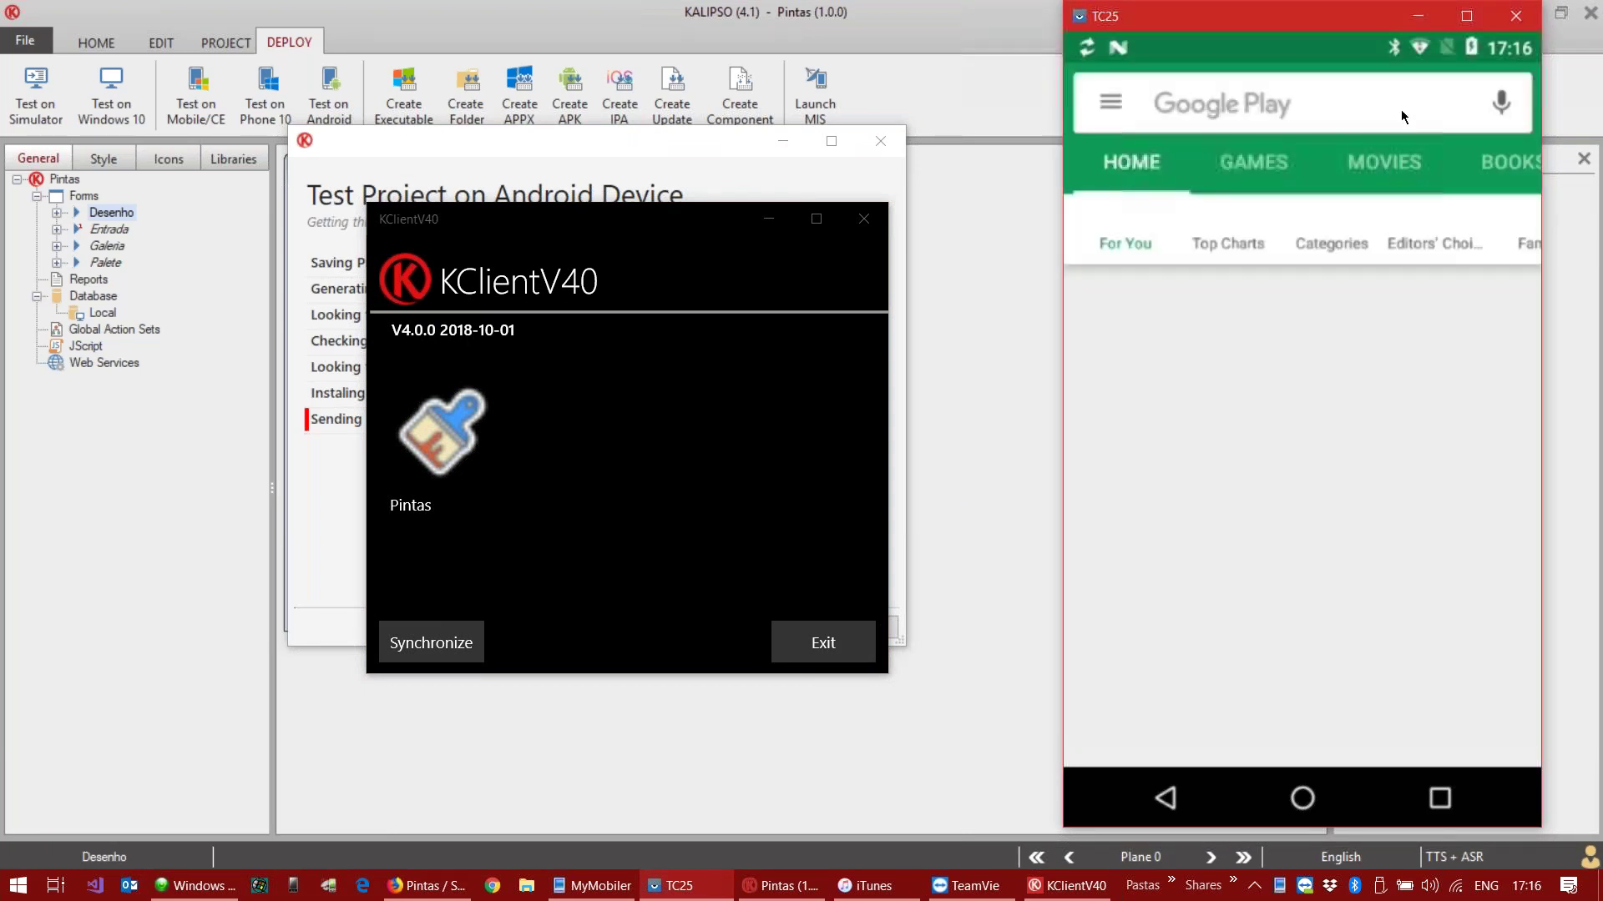
{"action": "left_click", "coordinate": [1401, 109]}
{"action": "type", "text": "sysd"}
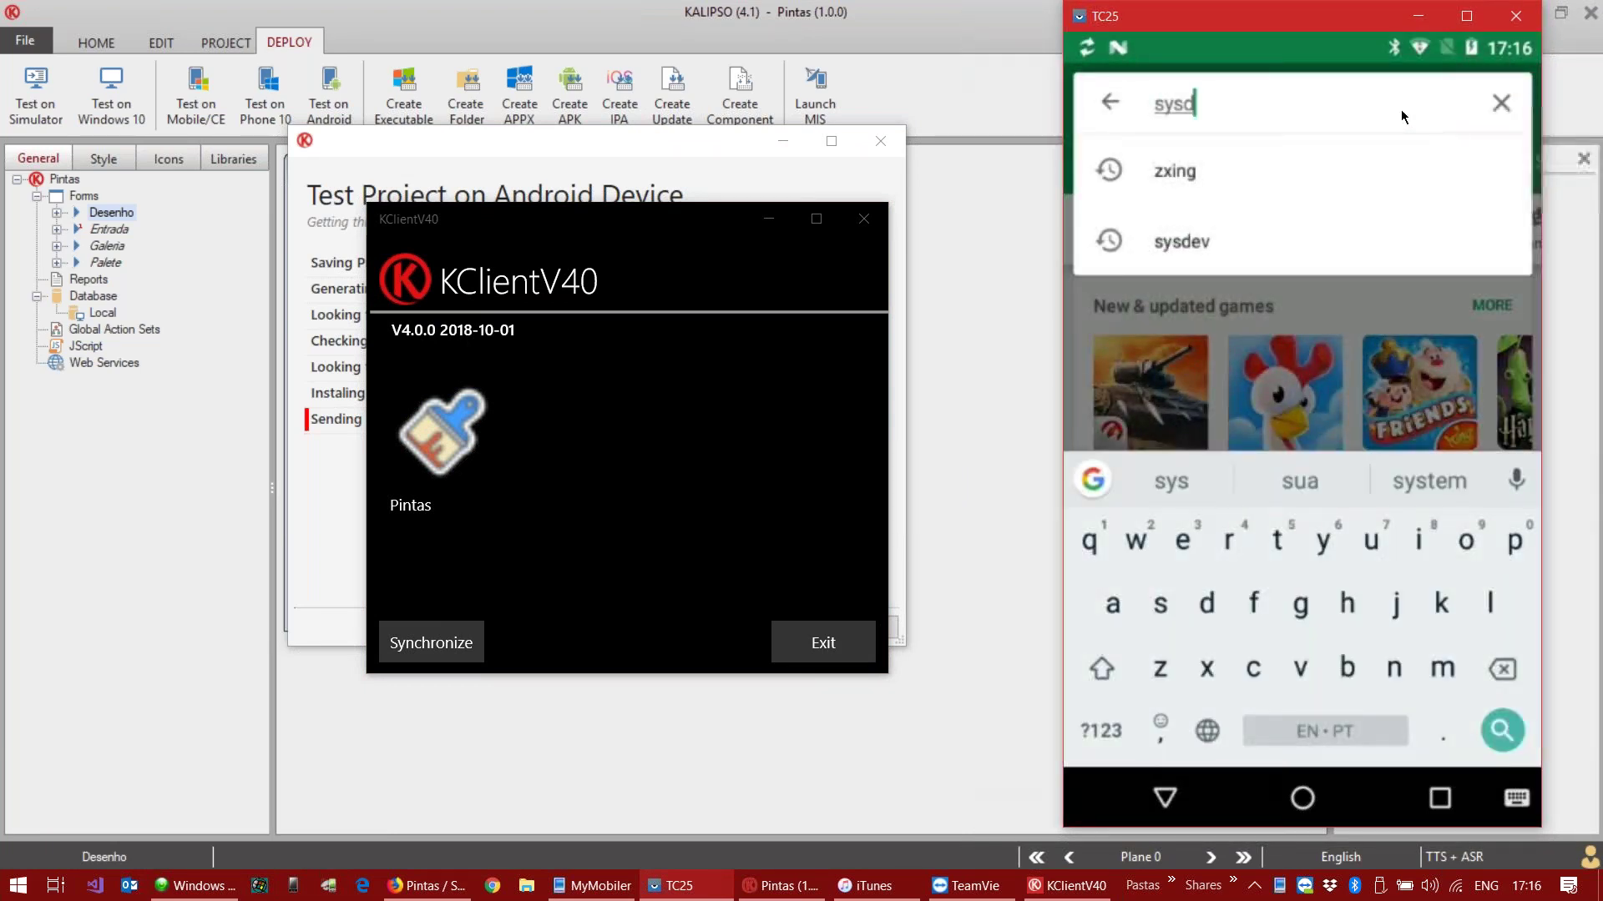
{"action": "type", "text": "ev"}
{"action": "key", "text": "Return"}
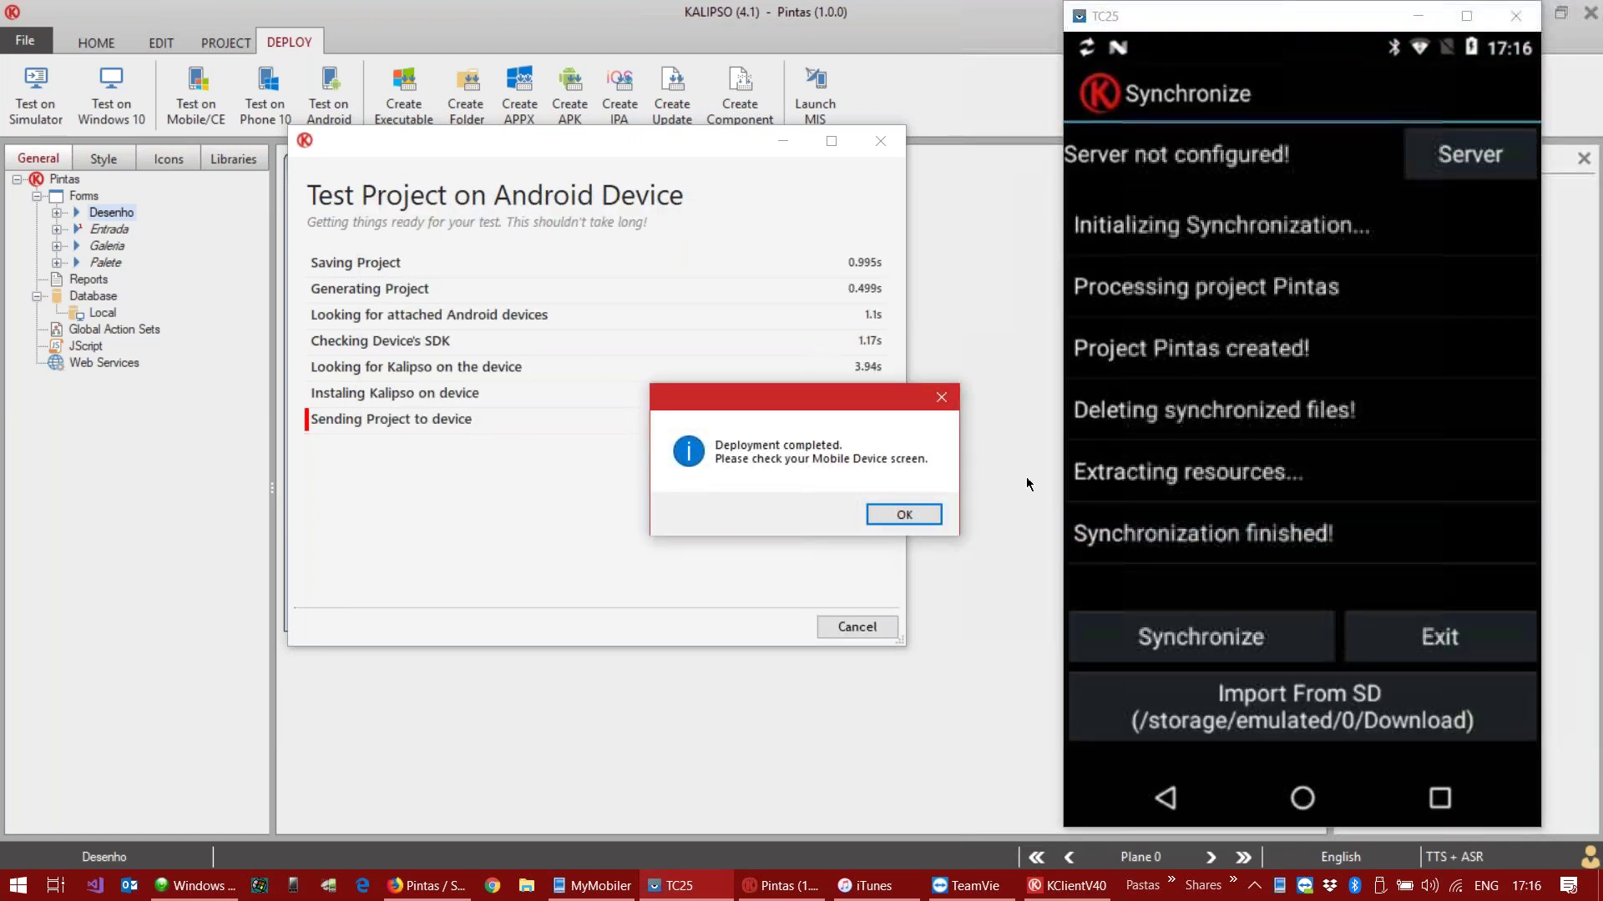
{"action": "left_click", "coordinate": [903, 514]}
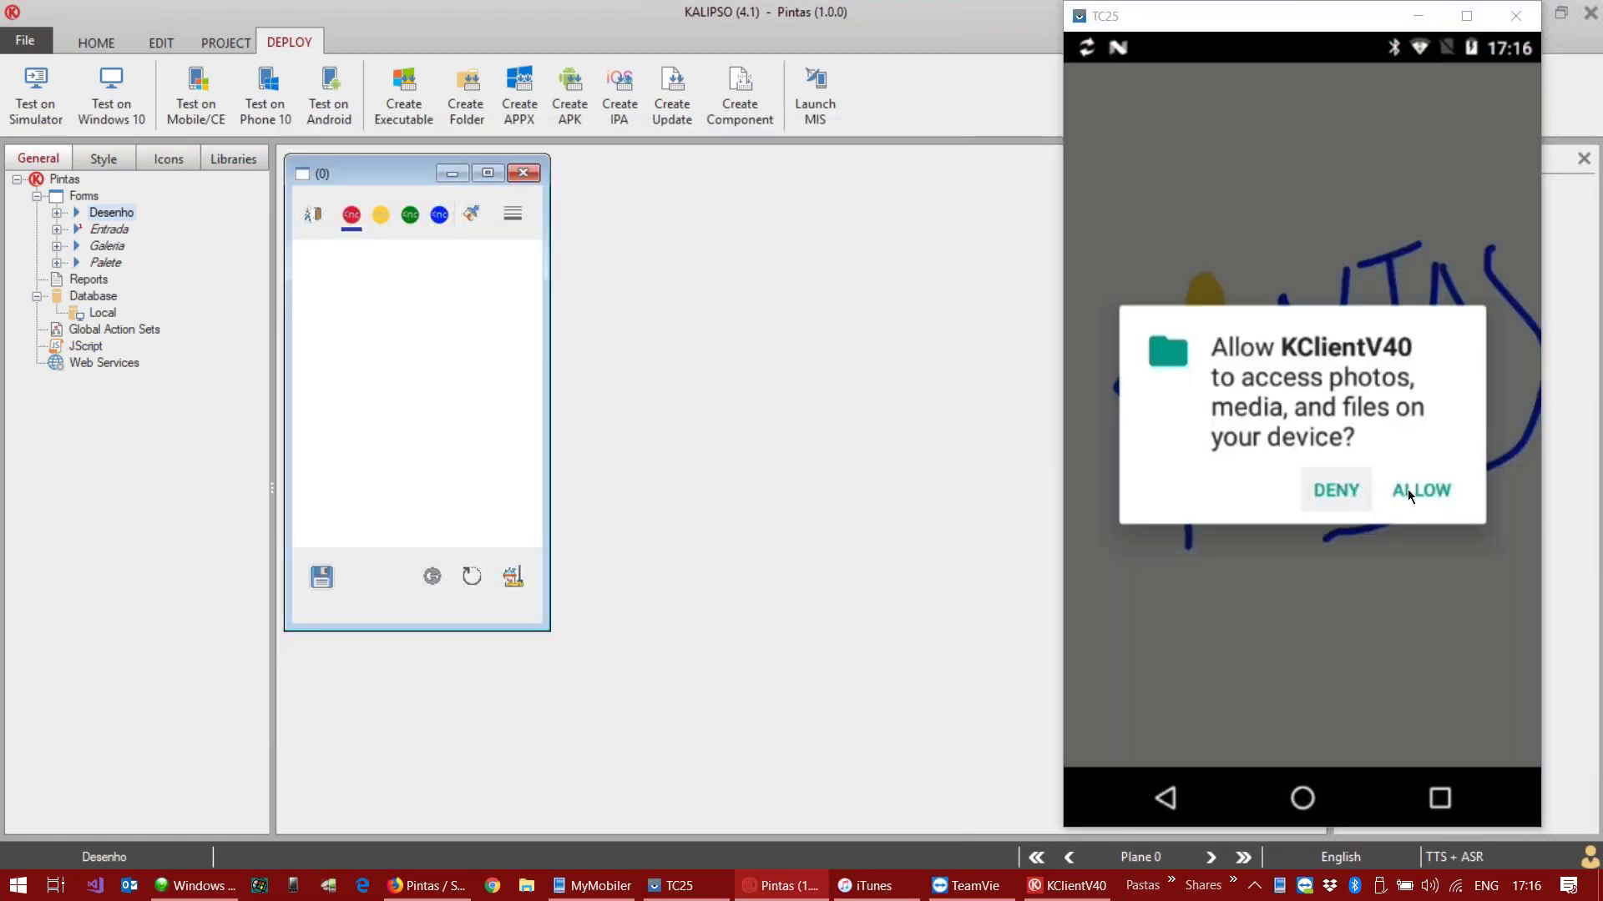
{"action": "left_click", "coordinate": [1407, 489]}
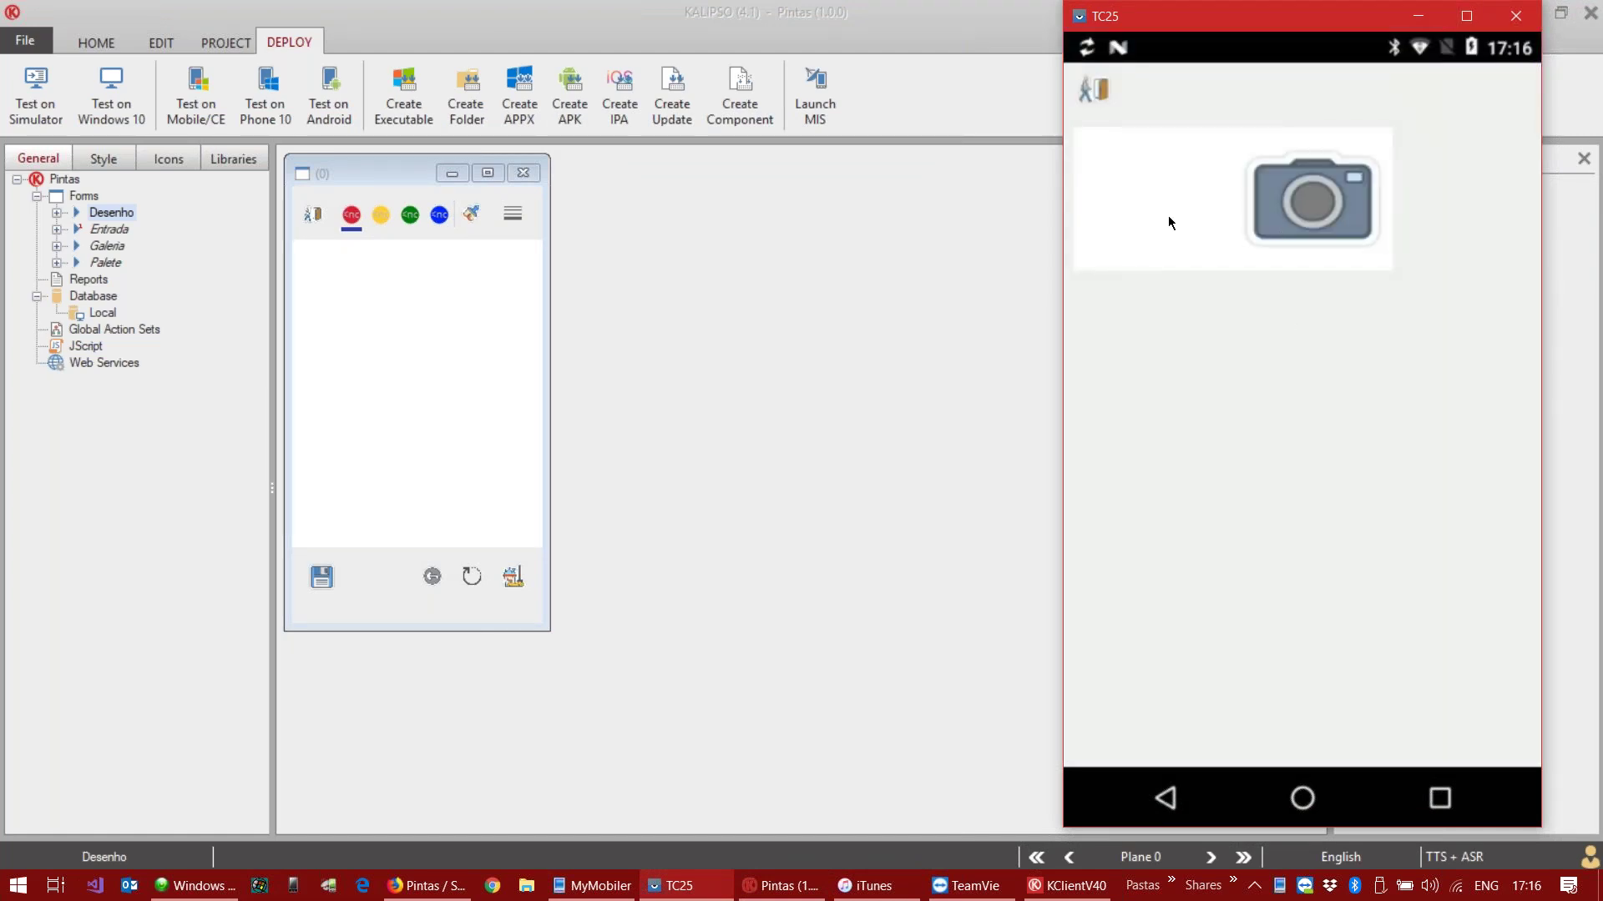
Step: From the phone's app drawer, open the Kalipso Client V4.0 Google Play store page
{"action": "left_click", "coordinate": [1302, 800]}
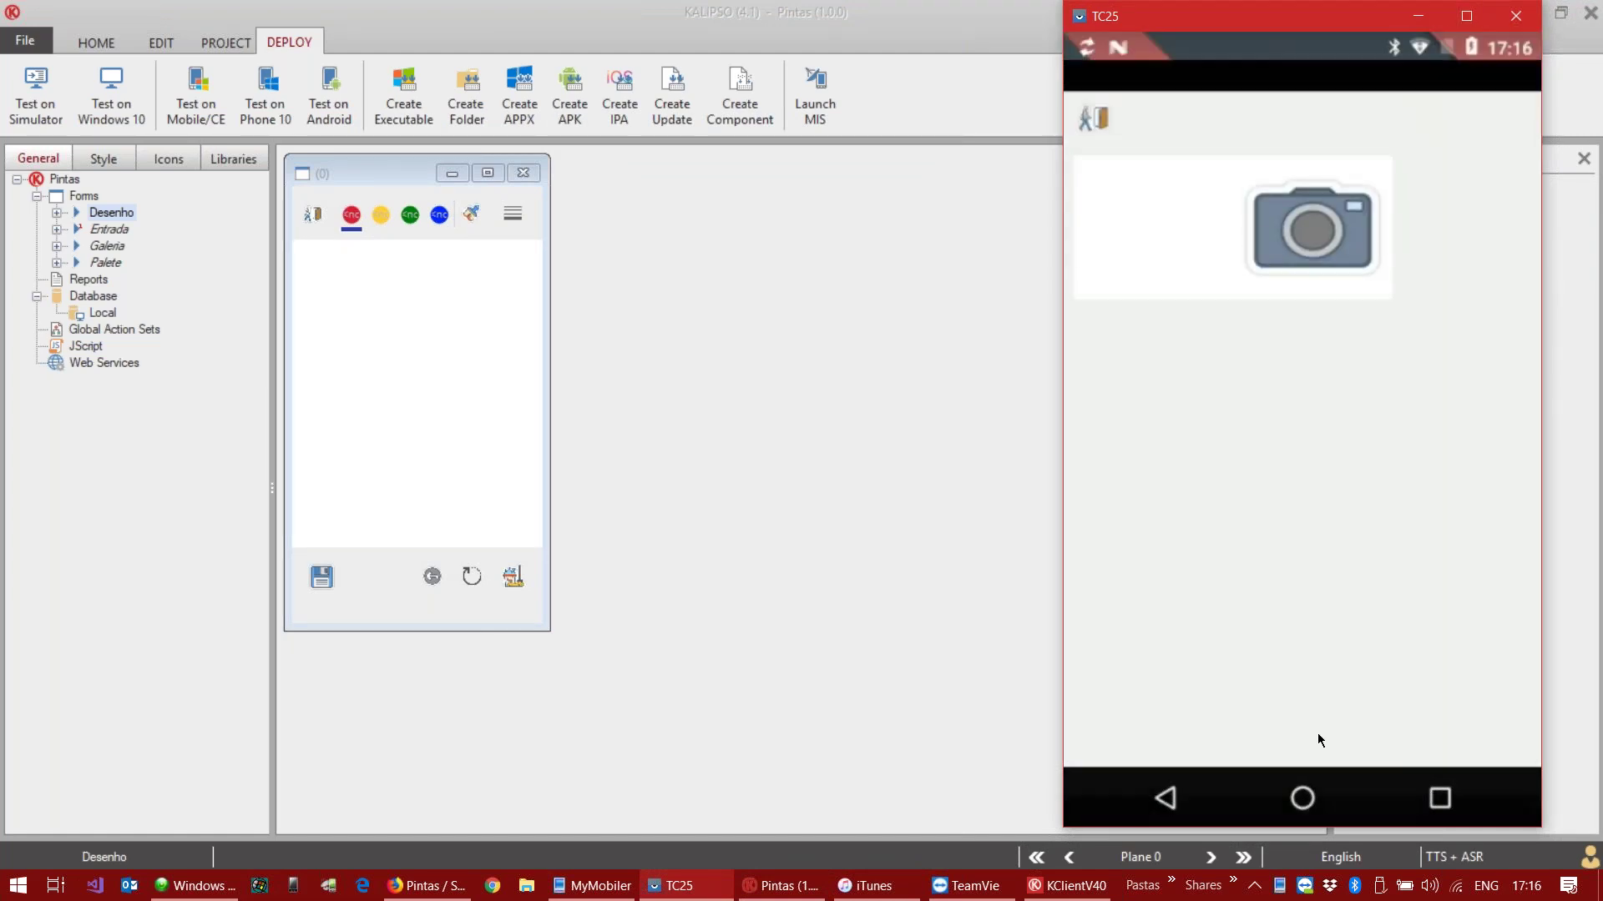
{"action": "left_click", "coordinate": [1301, 637]}
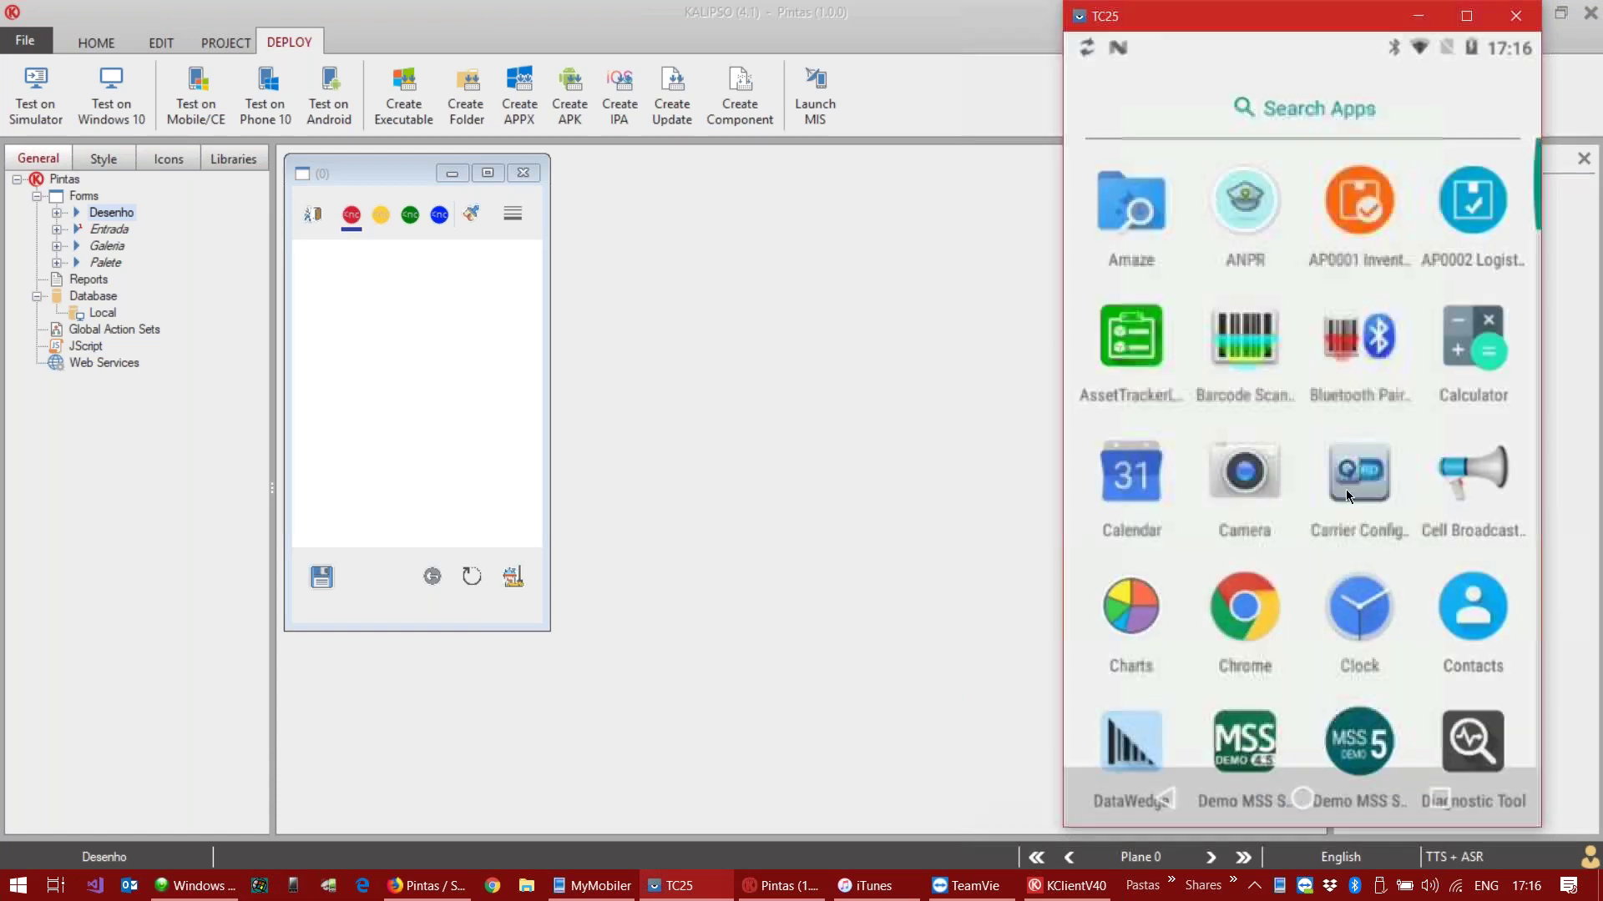
{"action": "scroll", "coordinate": [1292, 539], "scroll_direction": "down", "scroll_amount": 1}
{"action": "scroll", "coordinate": [1290, 539], "scroll_direction": "down", "scroll_amount": 5}
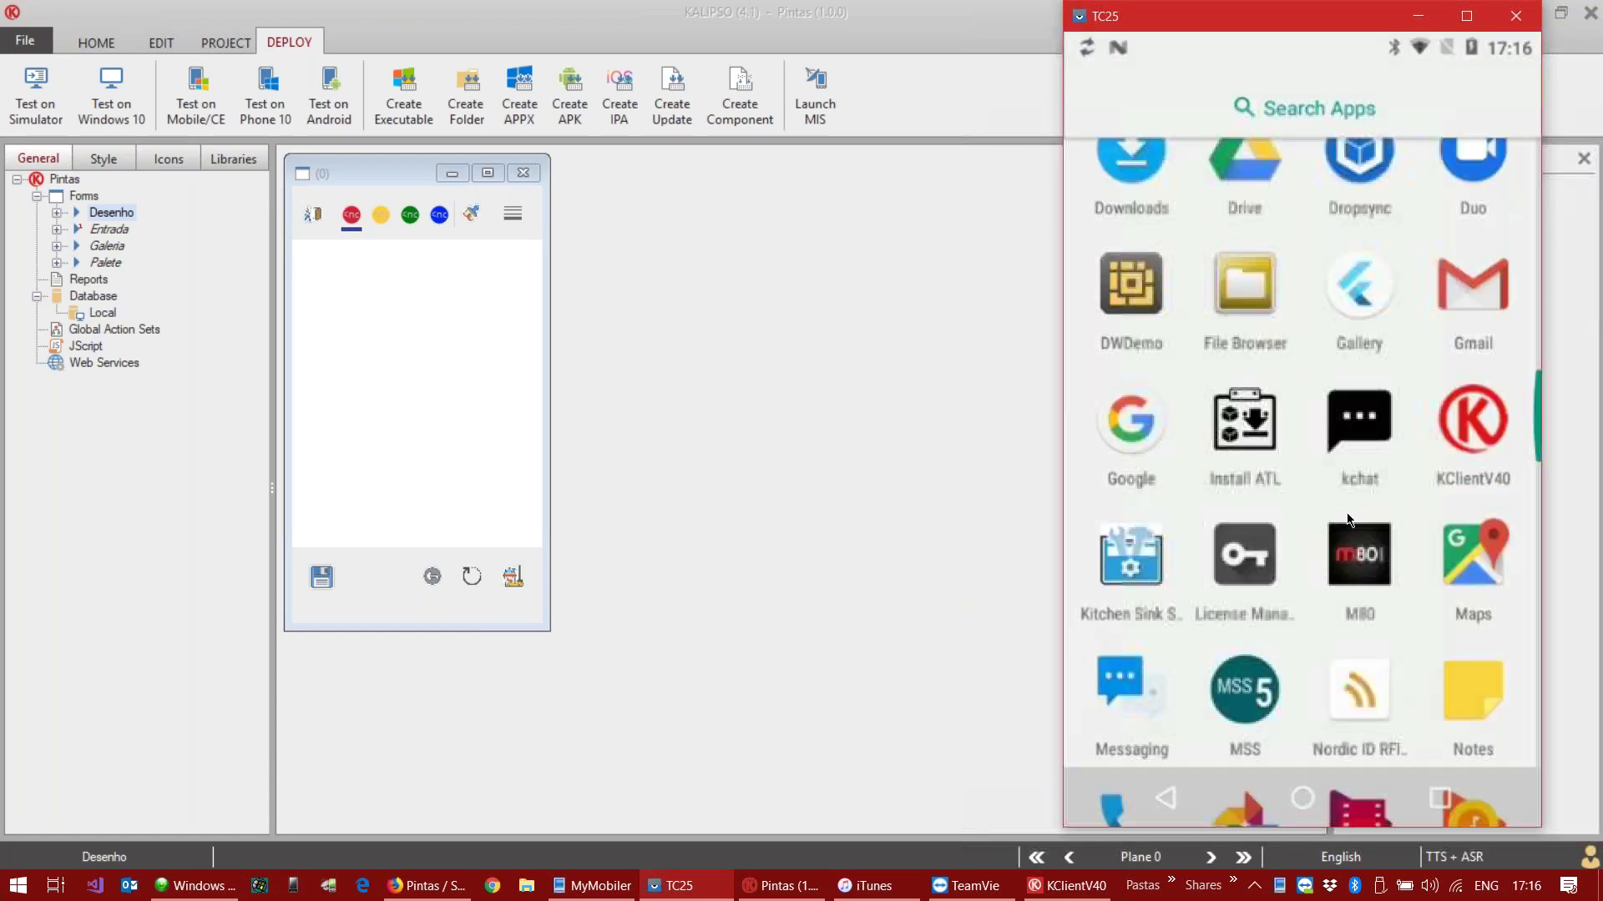
{"action": "scroll", "coordinate": [1188, 447], "scroll_direction": "up", "scroll_amount": 3}
{"action": "scroll", "coordinate": [1284, 457], "scroll_direction": "down", "scroll_amount": 4}
{"action": "scroll", "coordinate": [1329, 460], "scroll_direction": "down", "scroll_amount": 4}
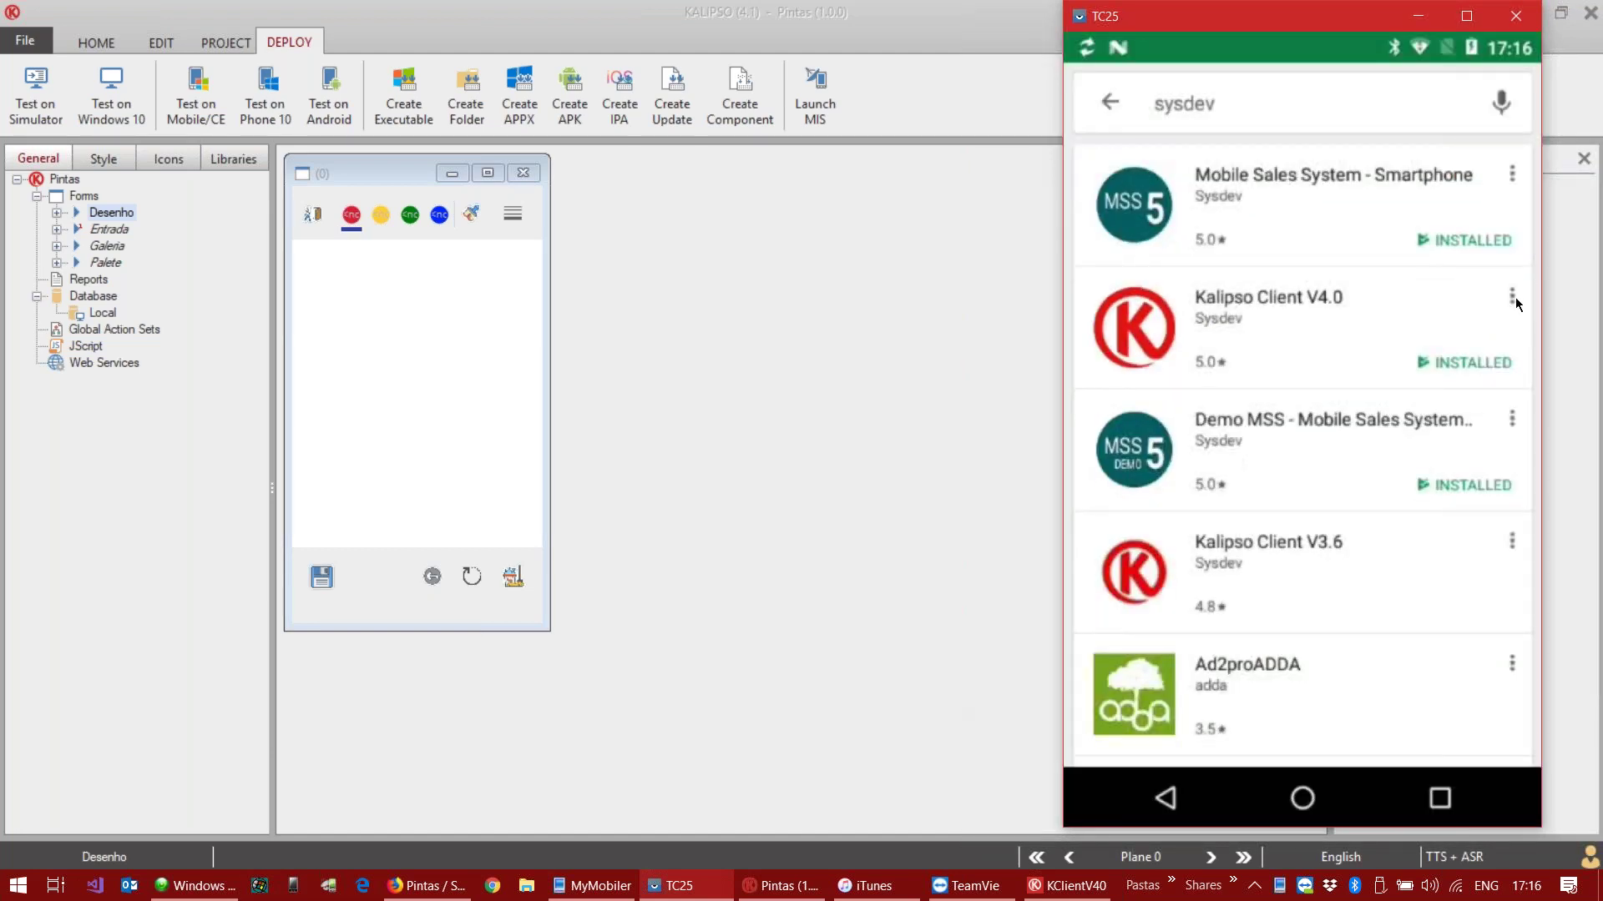
{"action": "left_click", "coordinate": [1514, 300]}
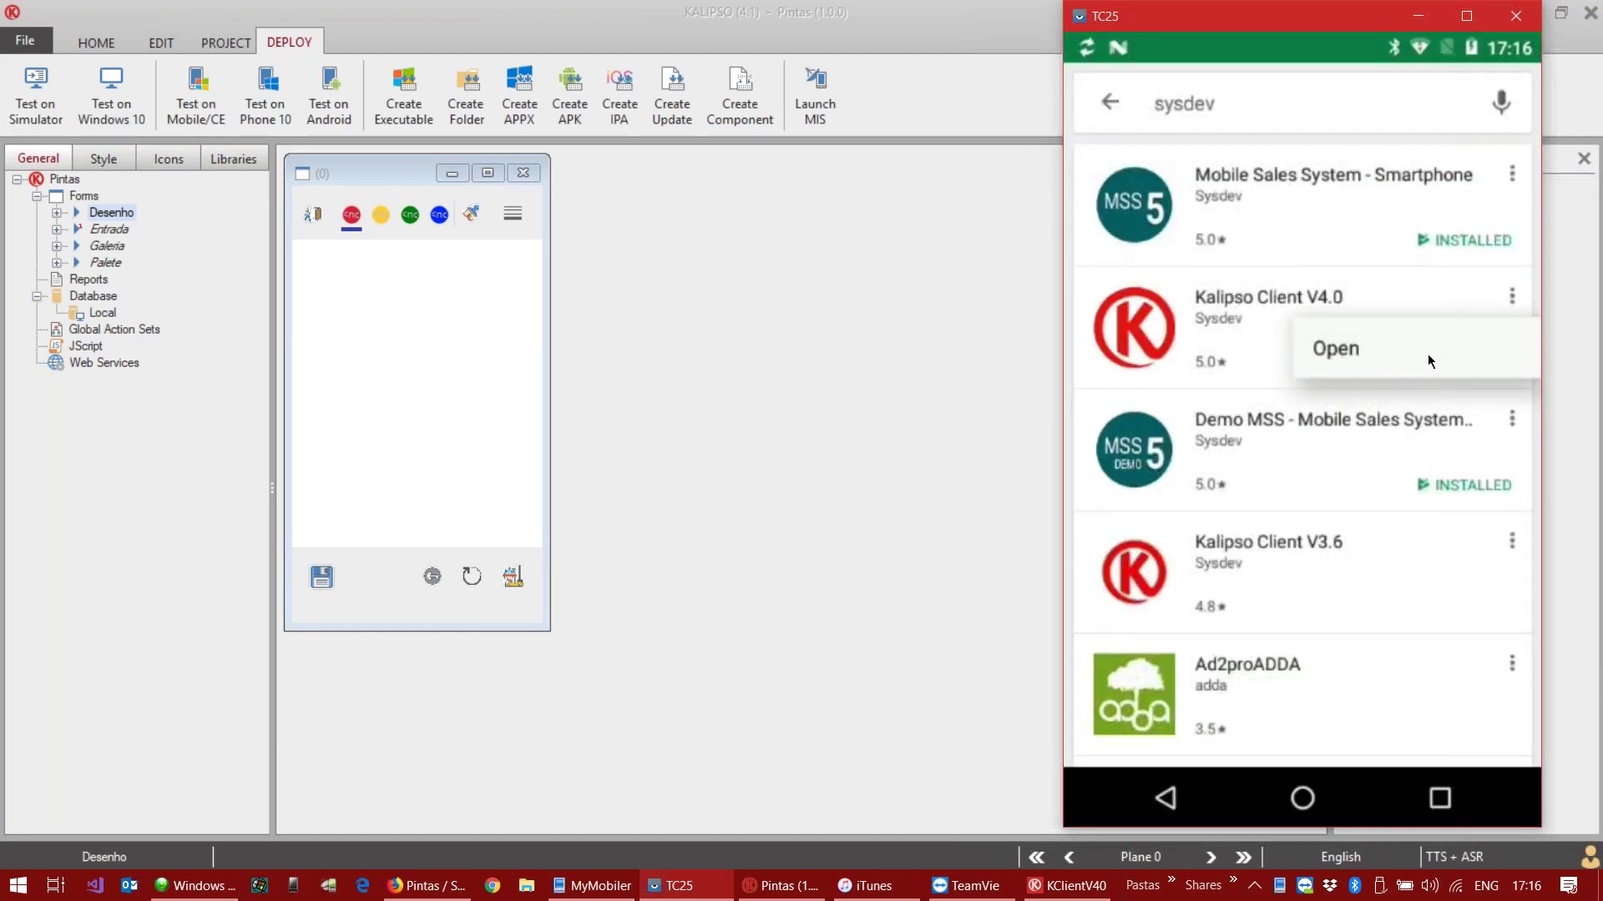
{"action": "left_click", "coordinate": [1225, 328]}
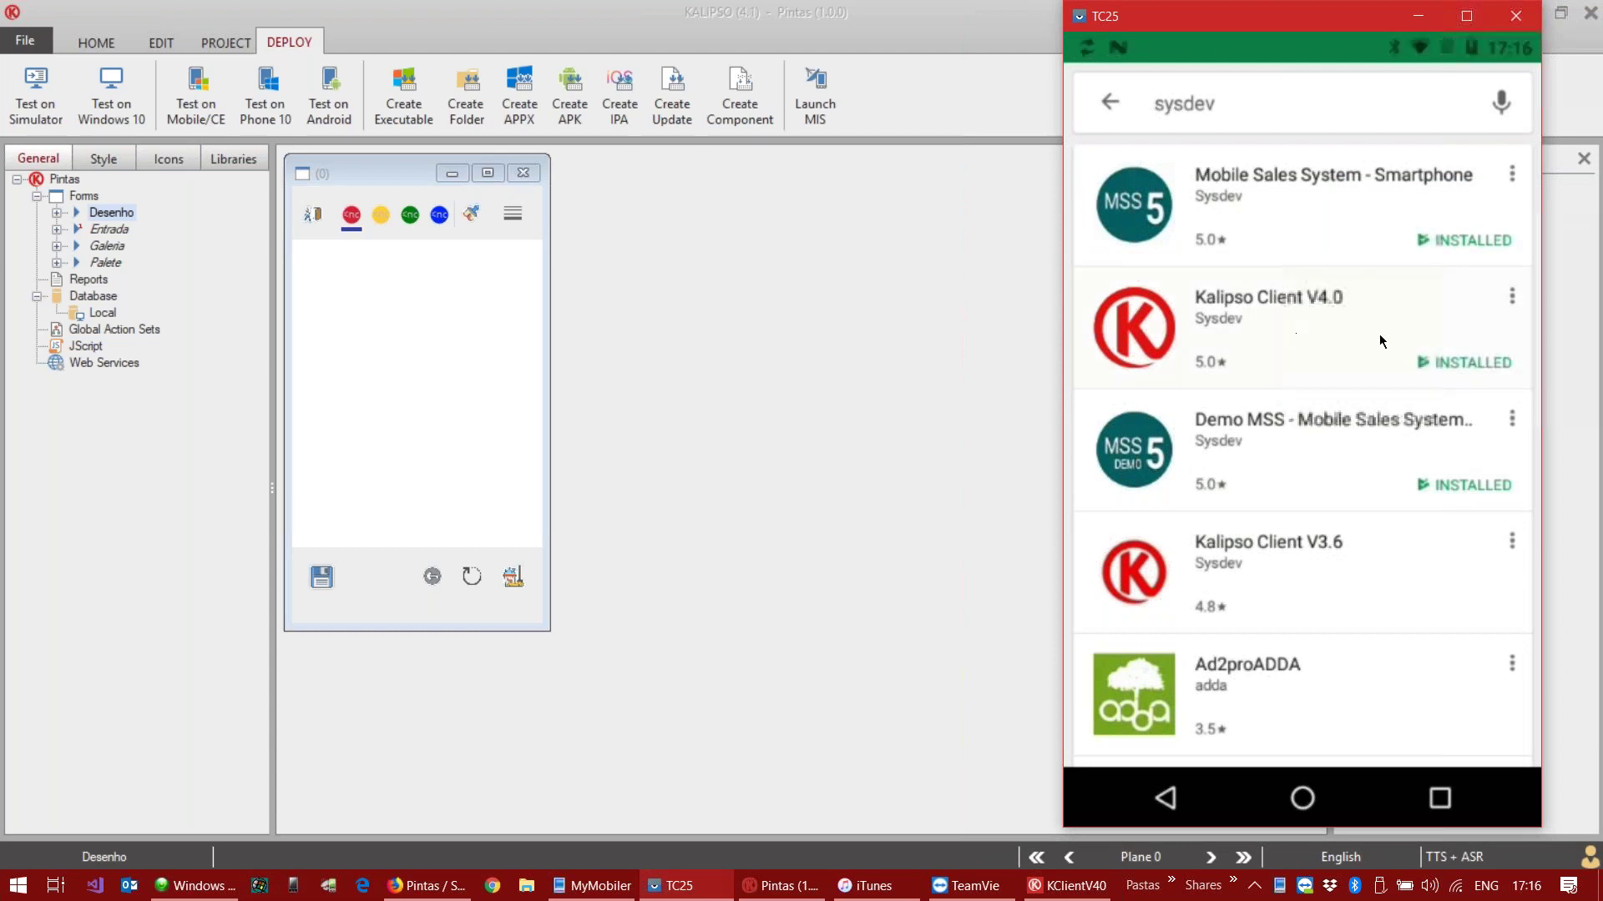
{"action": "left_click", "coordinate": [1212, 363]}
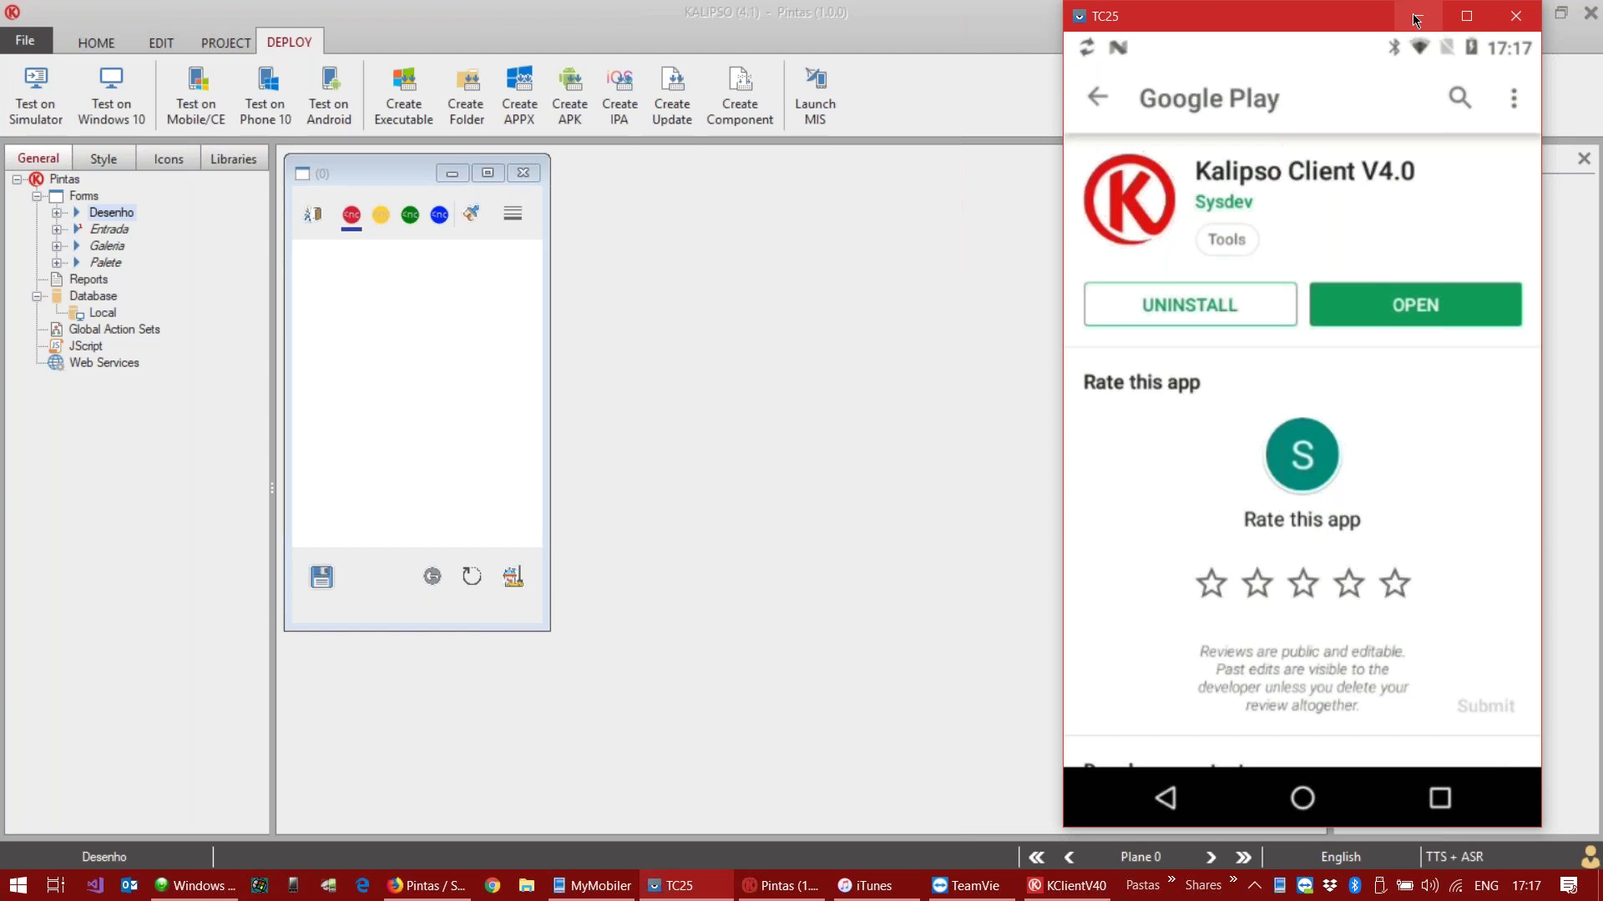
Step: Close the desktop KClientV40 window and restore the TC25 phone mirror
{"action": "left_click", "coordinate": [1415, 18]}
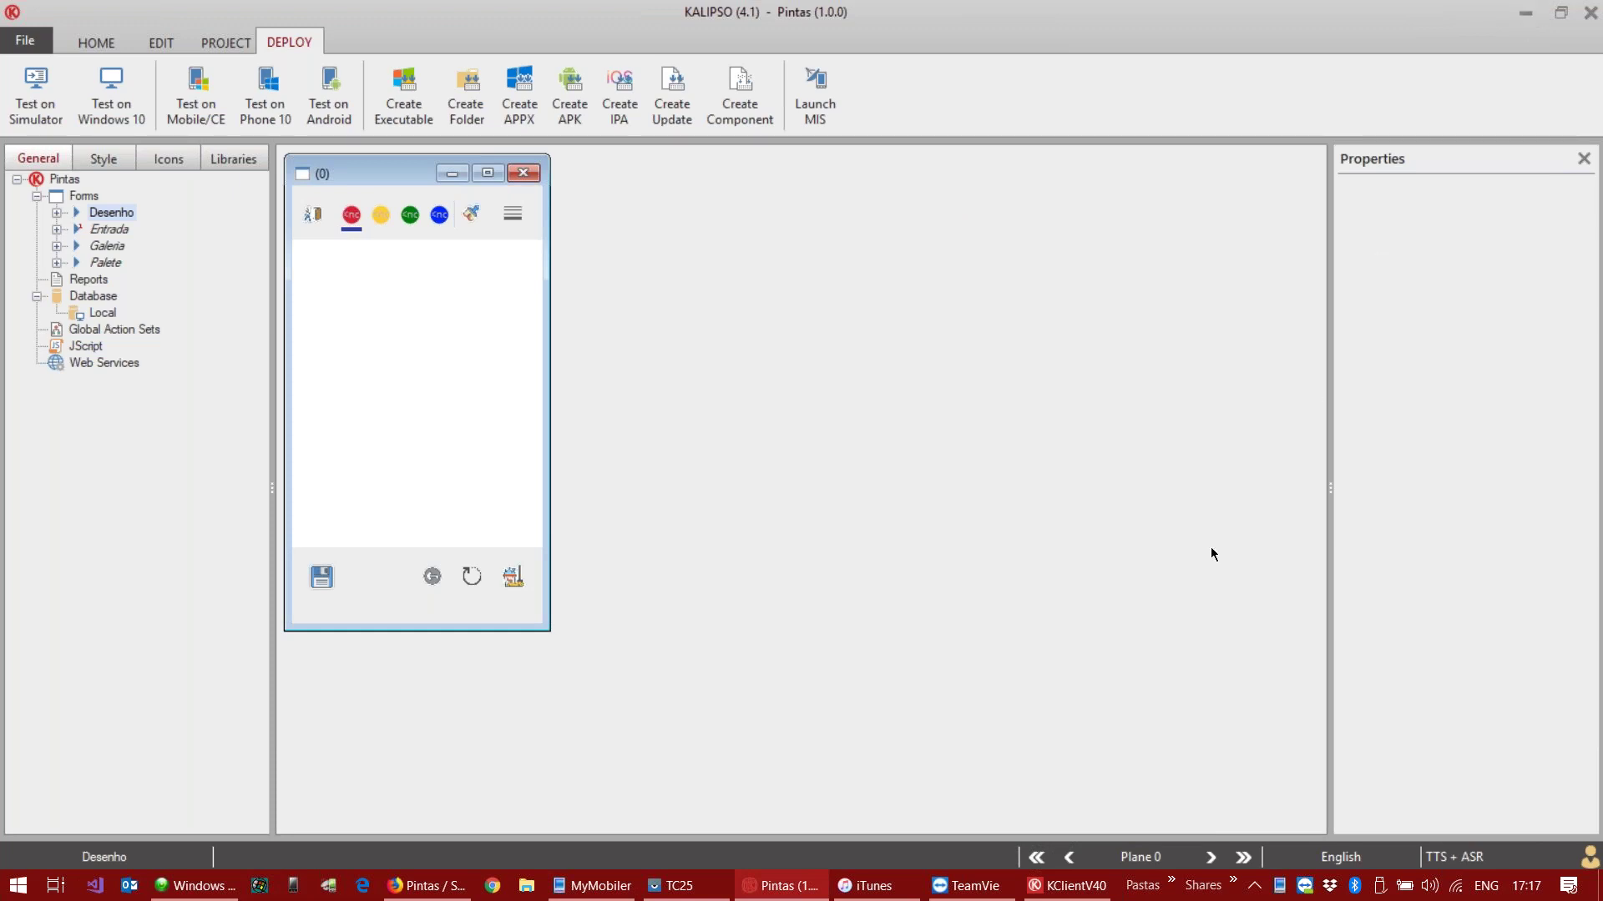
{"action": "left_click", "coordinate": [1068, 886]}
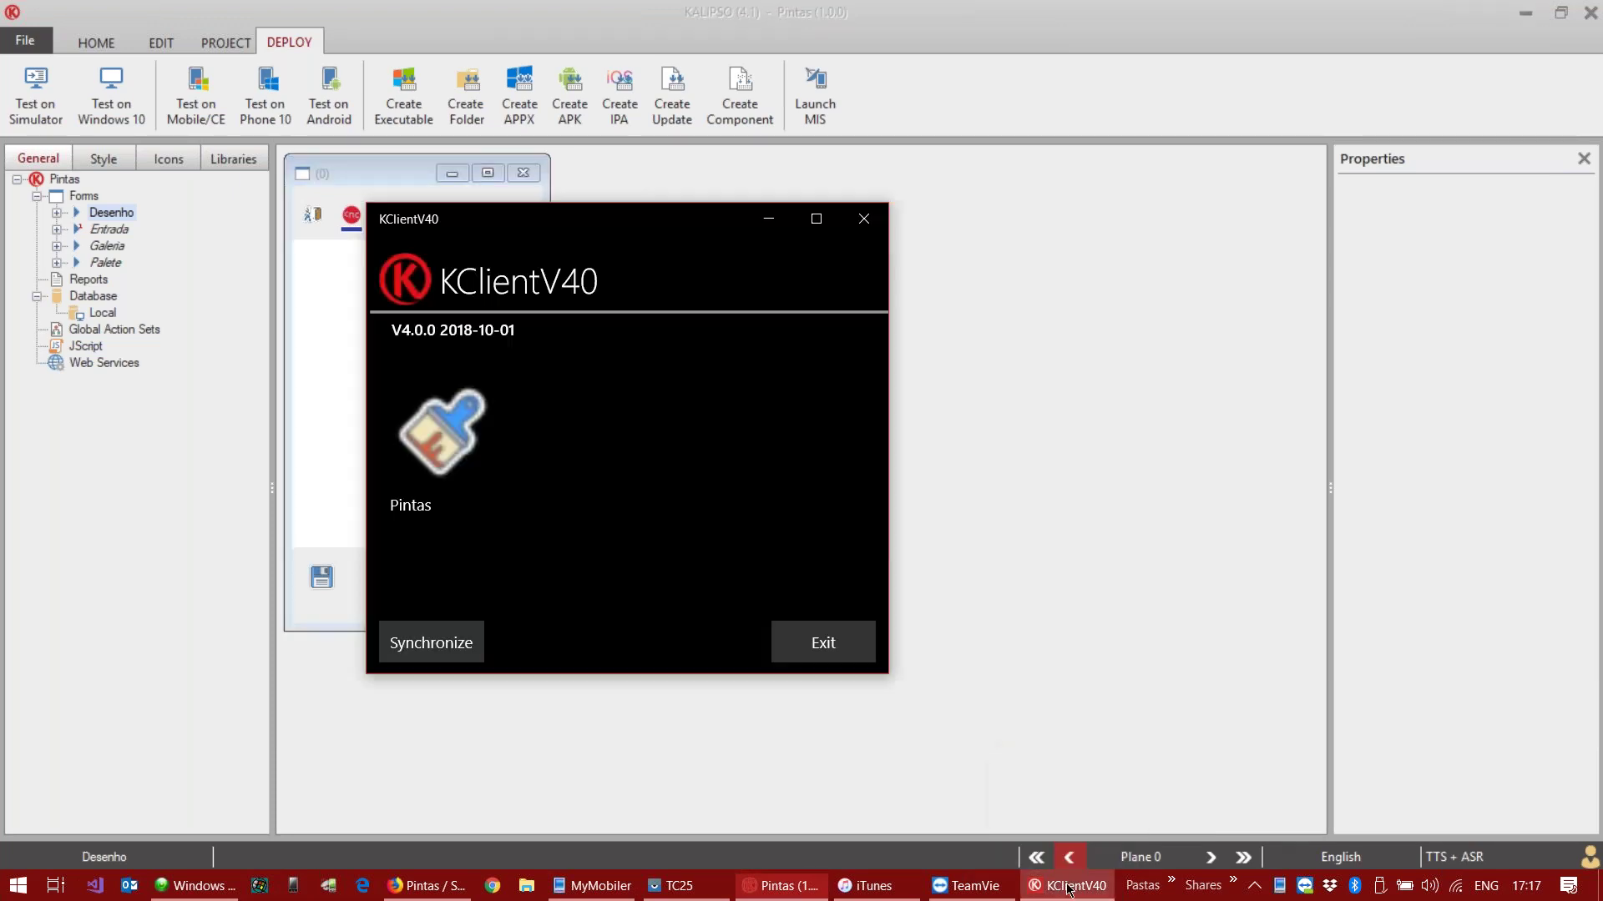
{"action": "left_click", "coordinate": [876, 231]}
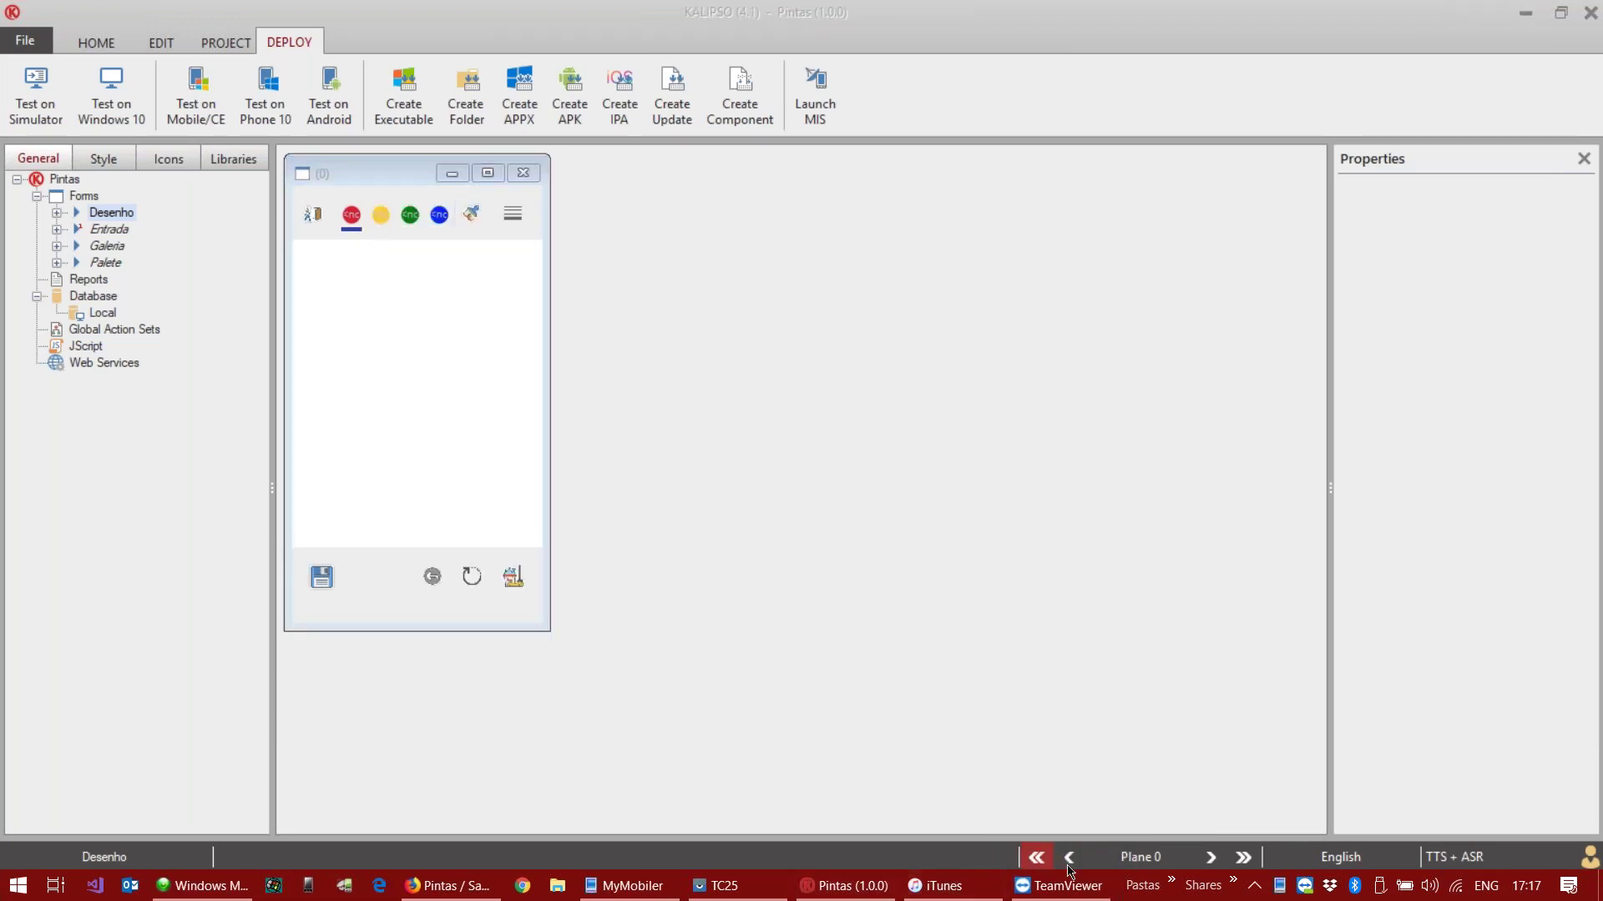
{"action": "left_click", "coordinate": [722, 886]}
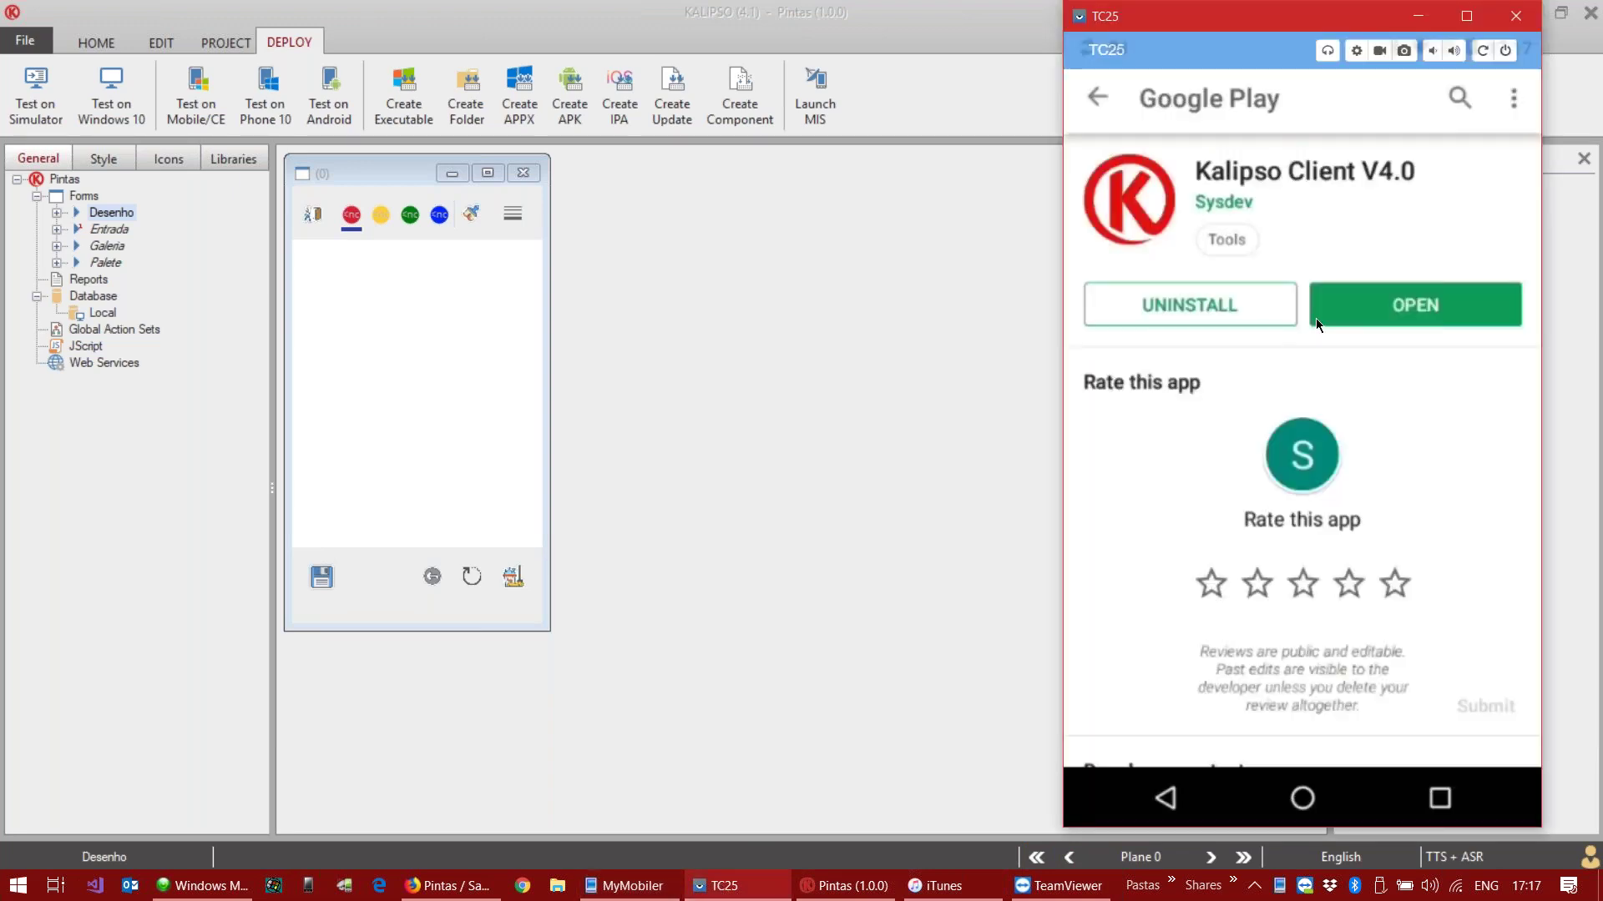
Step: Switch to the KClientV40 app on the phone through the recent apps overview
{"action": "left_click", "coordinate": [1427, 801]}
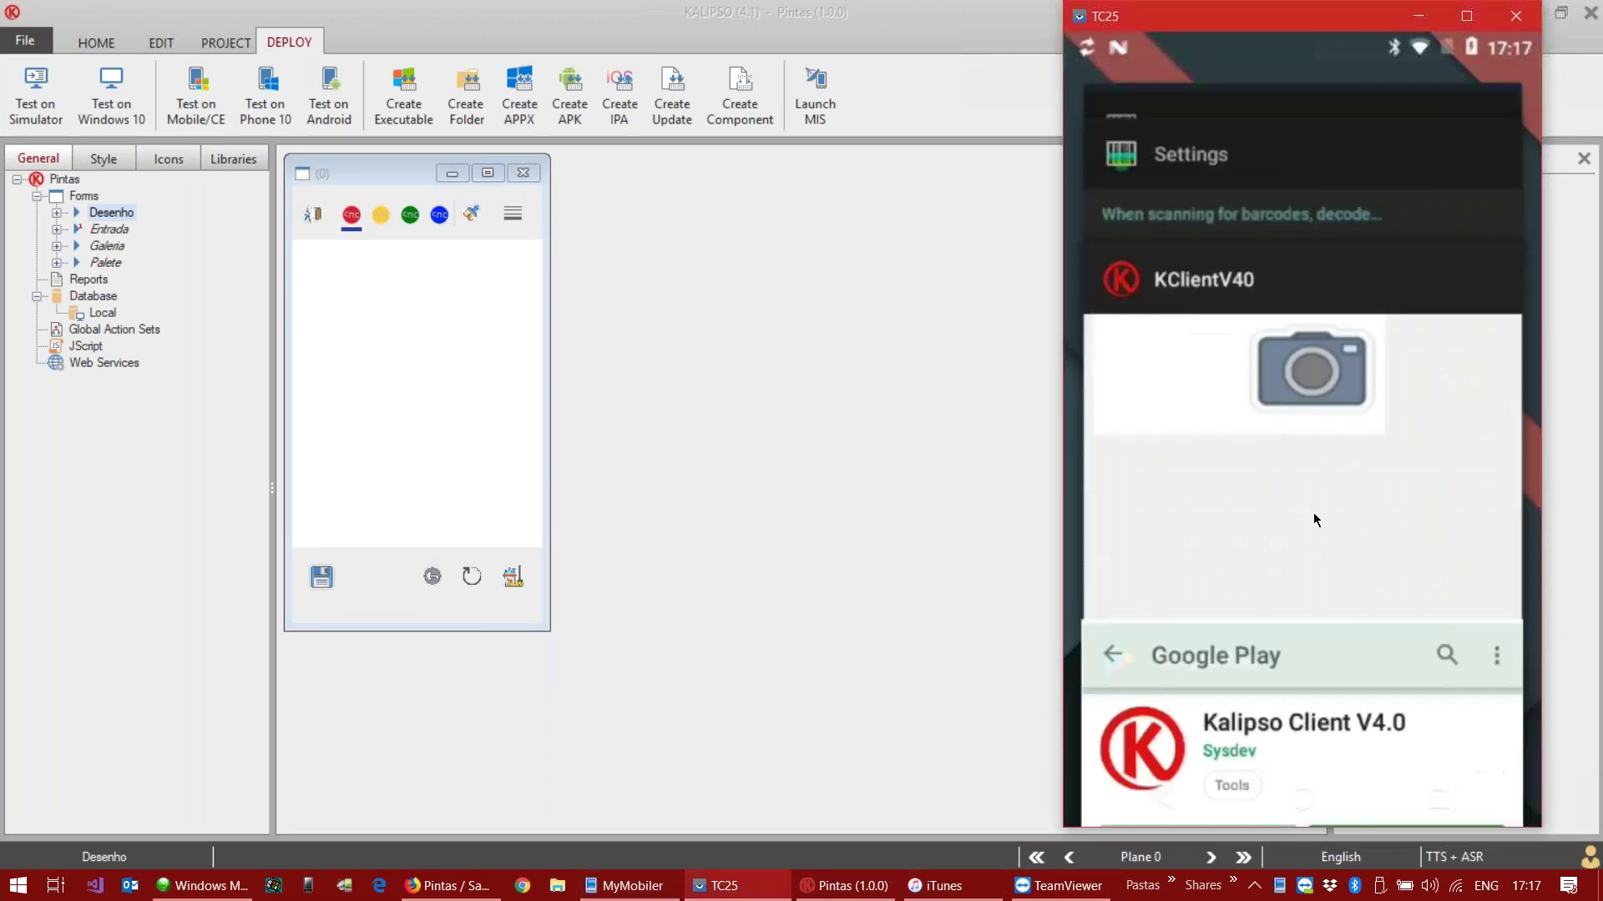
{"action": "left_click", "coordinate": [1279, 424]}
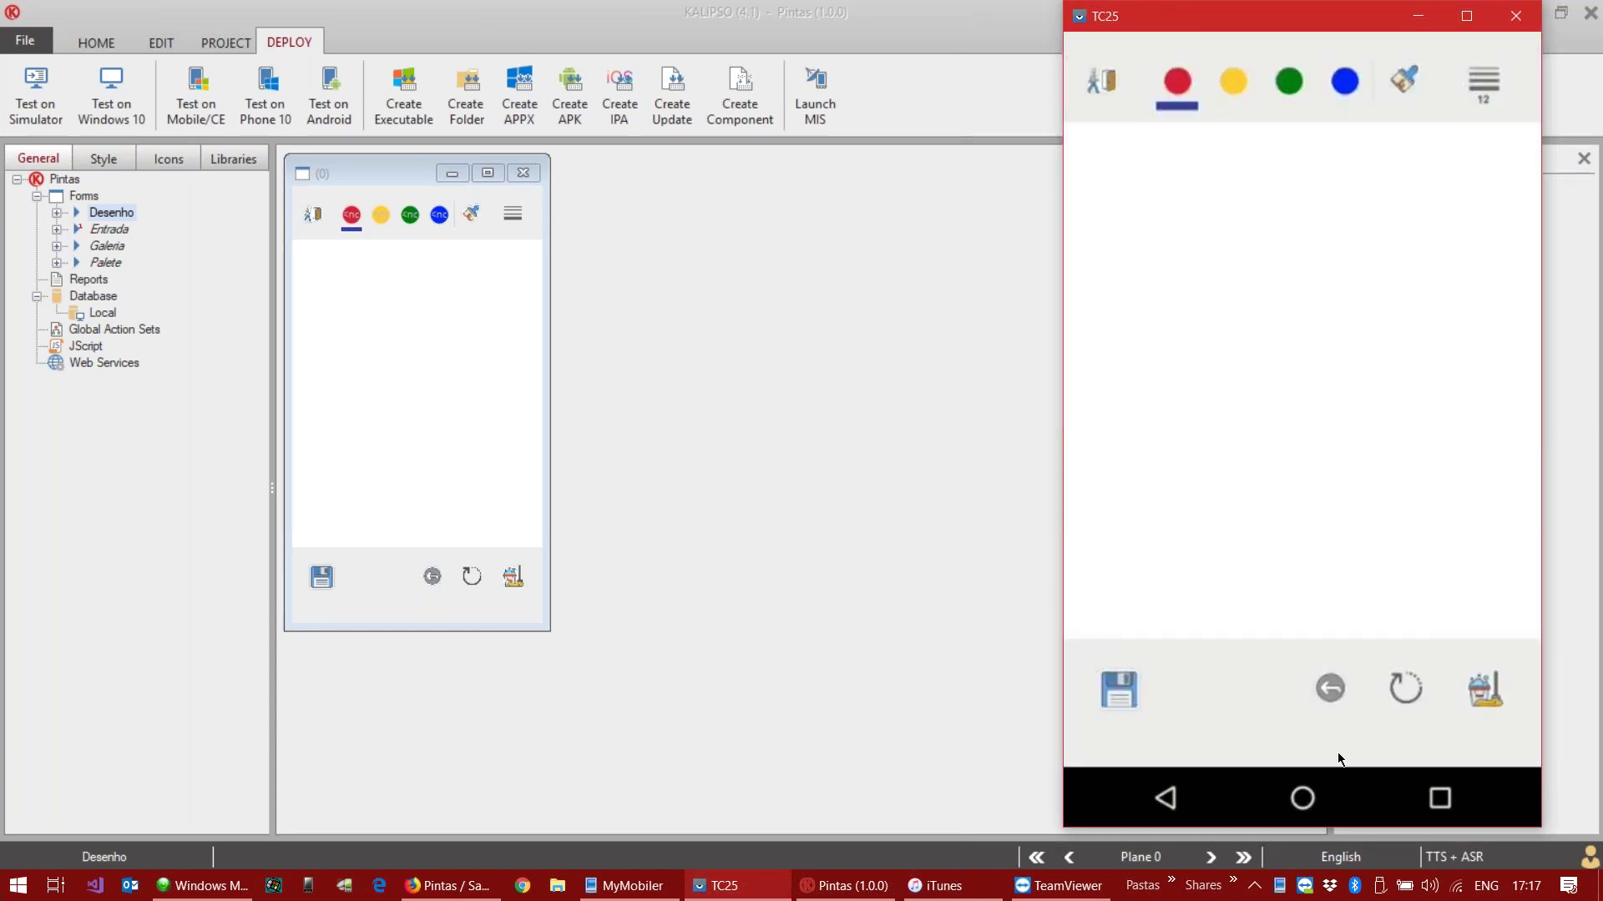
{"action": "left_click", "coordinate": [1439, 798]}
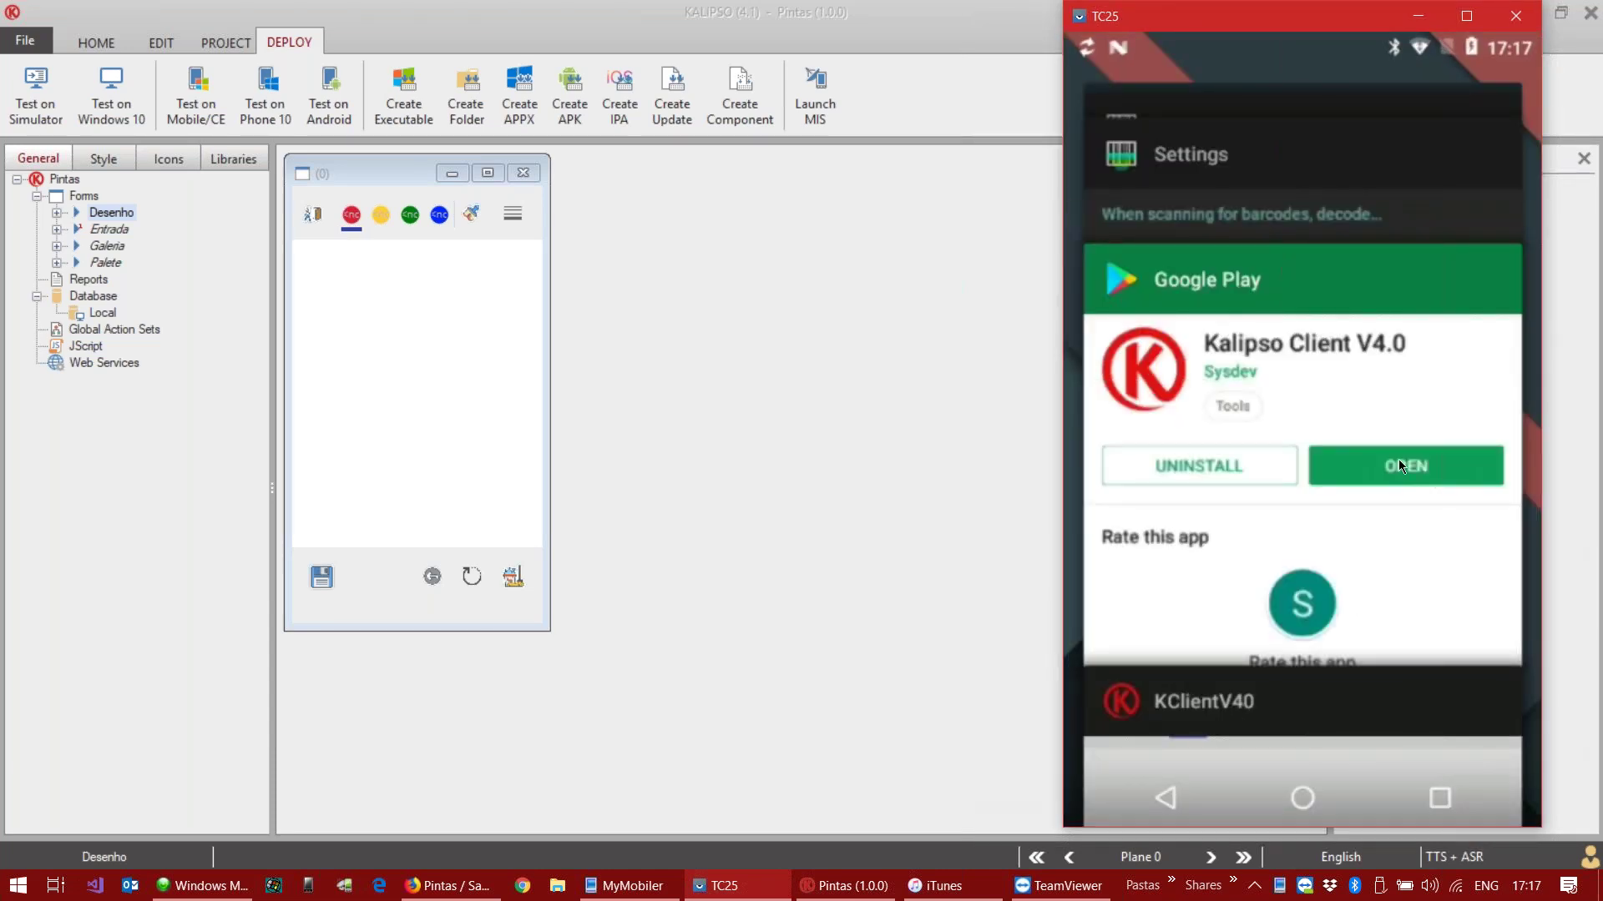
{"action": "left_click_drag", "start_coordinate": [1315, 345], "coordinate": [1315, 288]}
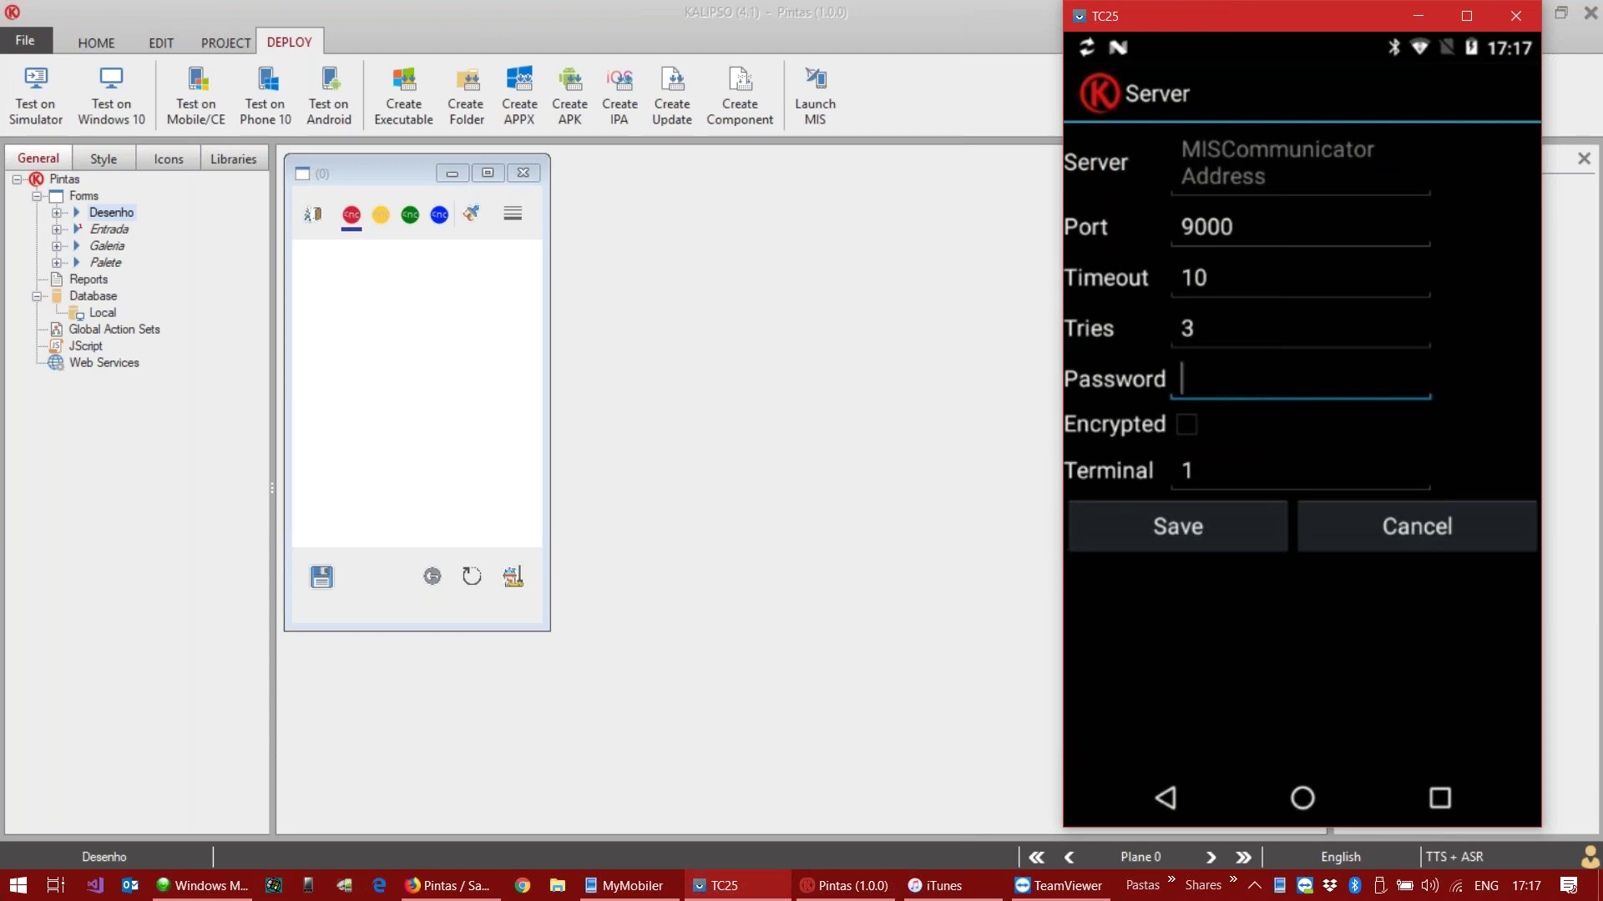
Step: Launch MIS Communicator and enter this PC's host name and the password on the phone's Server screen
{"action": "left_click", "coordinate": [346, 887]}
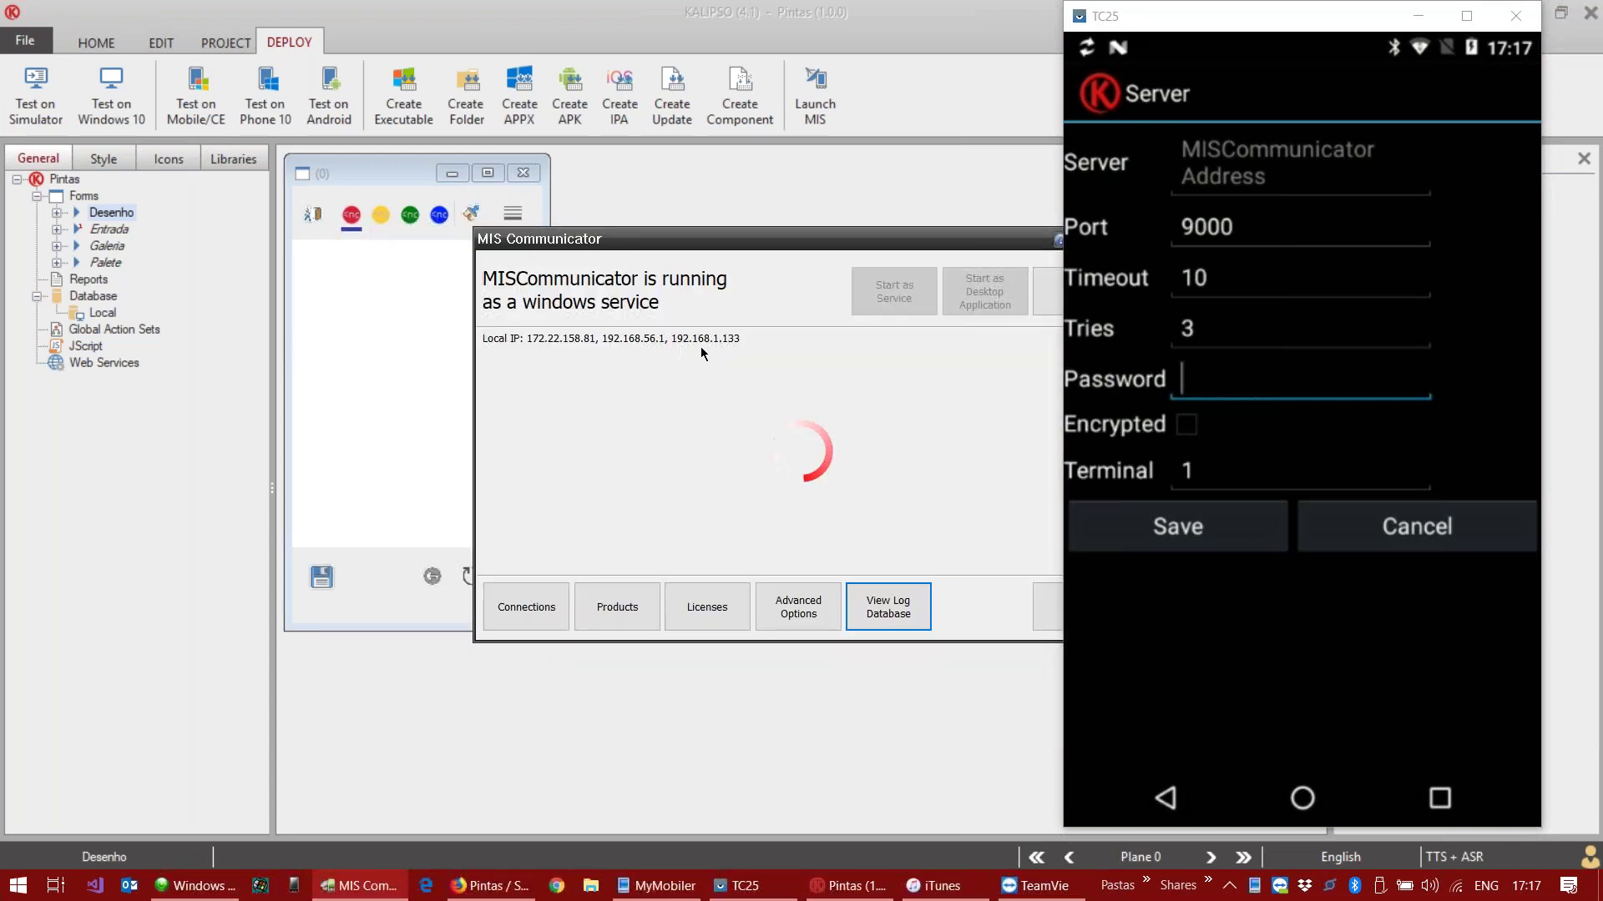
{"action": "left_click", "coordinate": [1250, 168]}
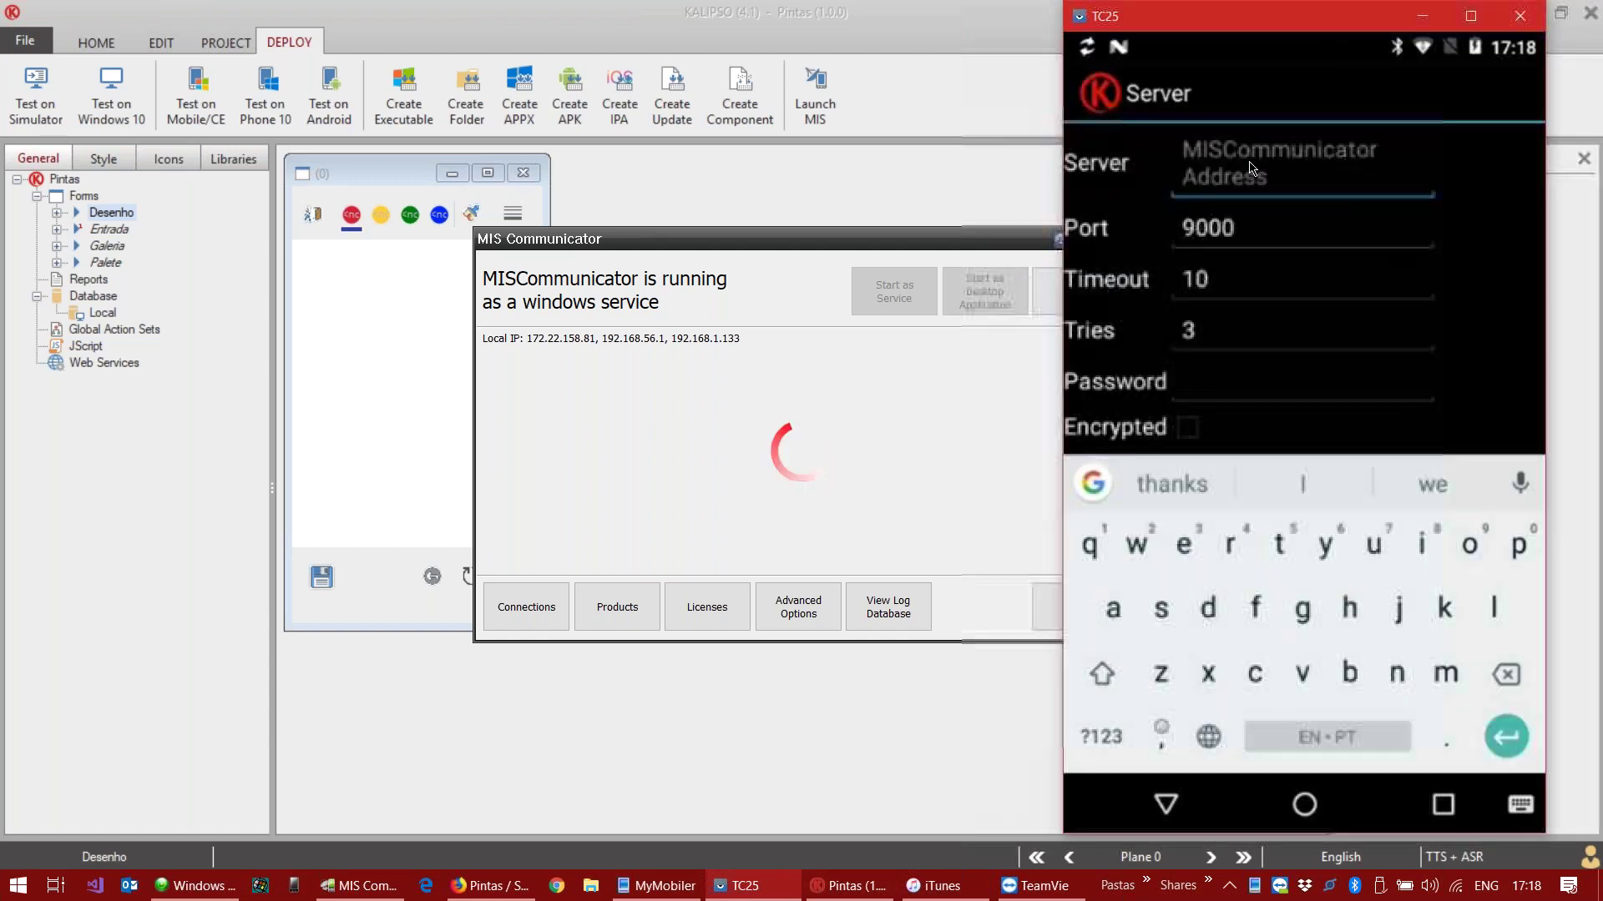
{"action": "type", "text": "rogerio-pc"}
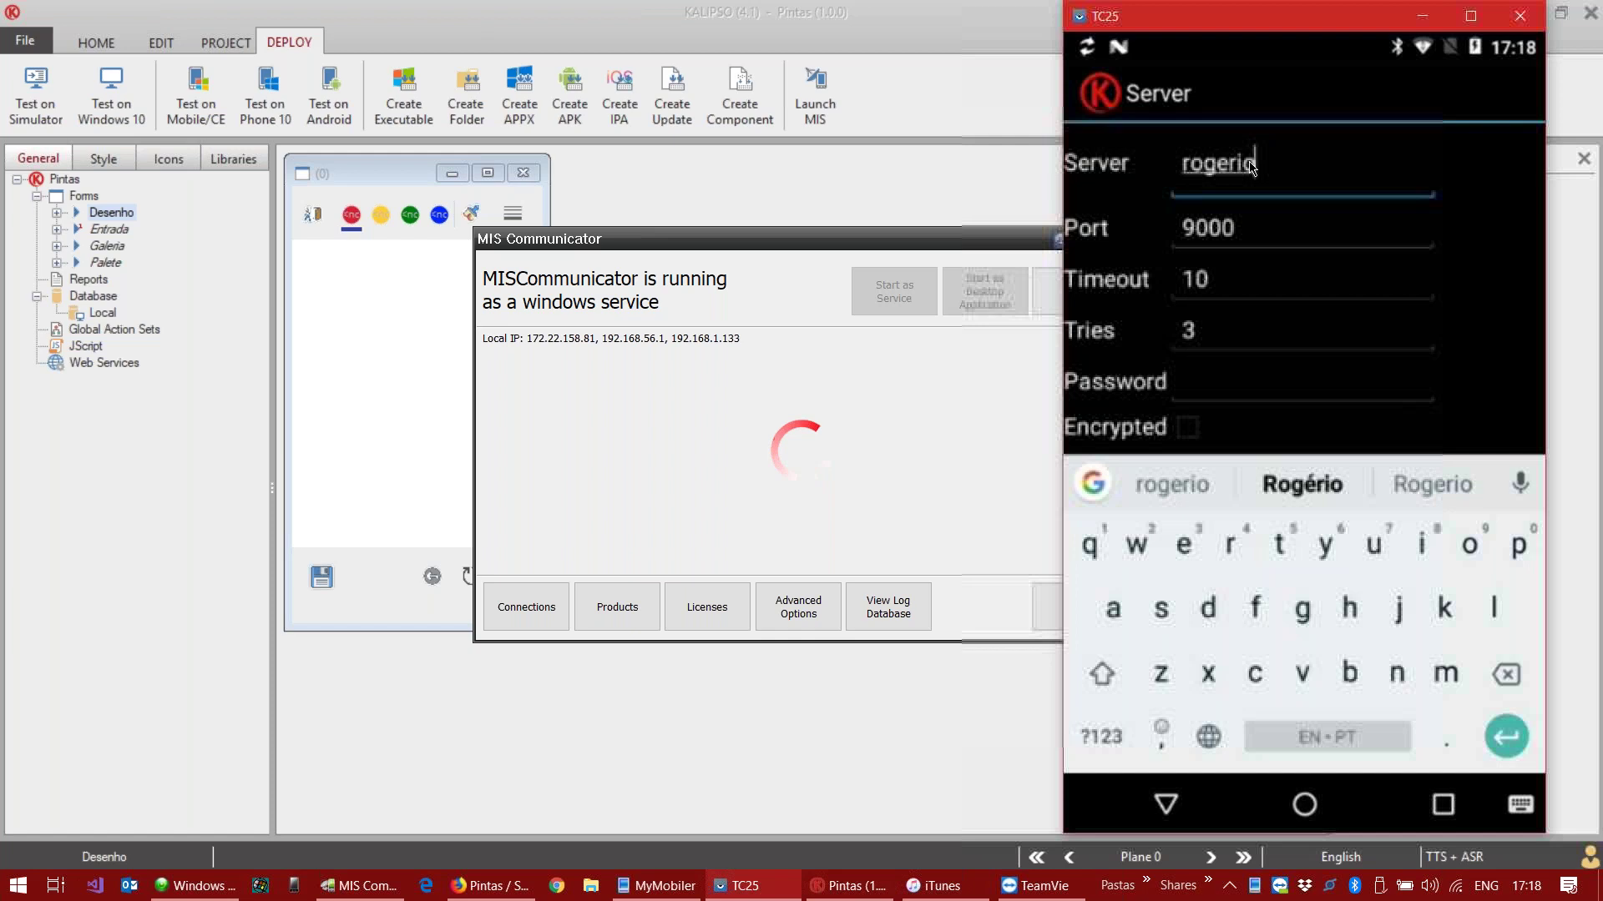
{"action": "left_click", "coordinate": [1236, 384]}
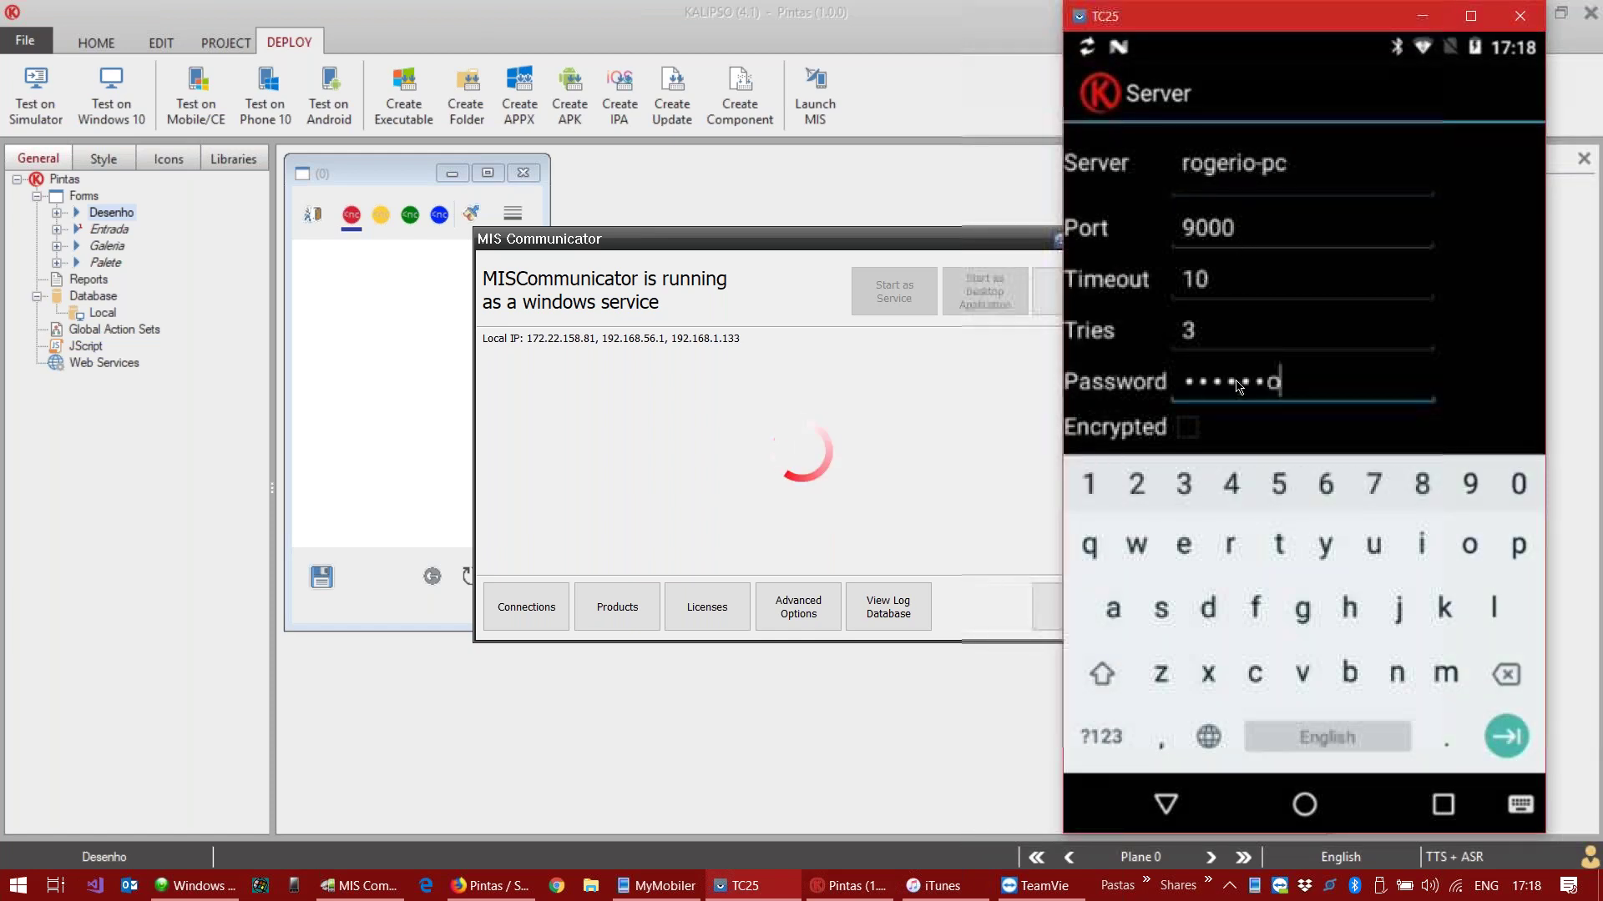
Step: Turn on encryption, change the terminal number to 2, and save the server settings
{"action": "left_click", "coordinate": [1189, 428]}
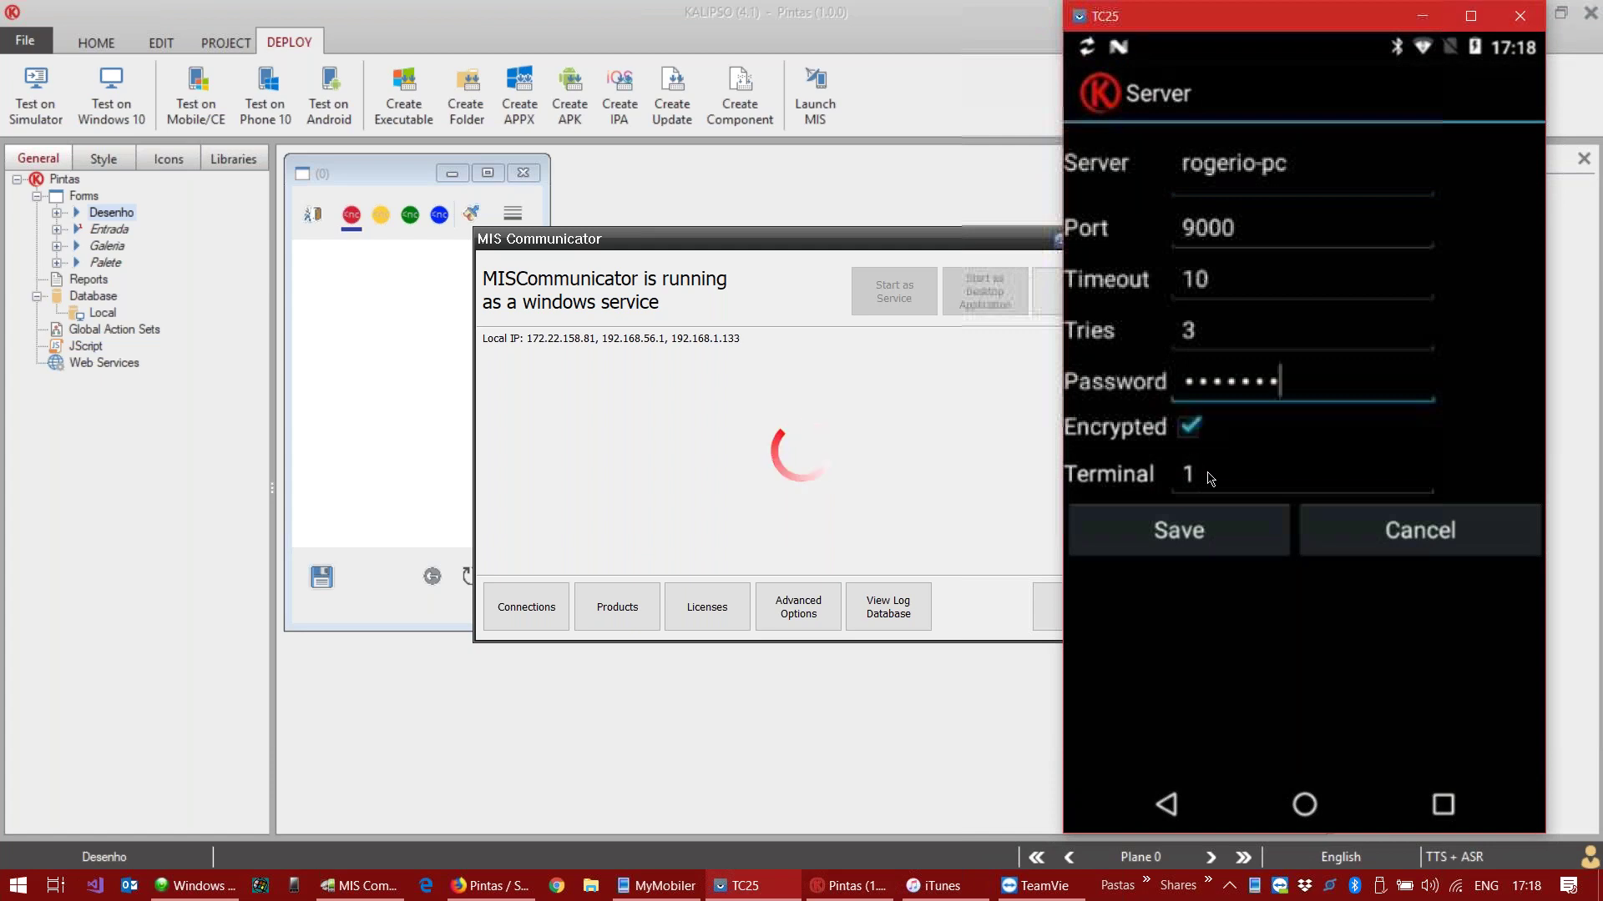
{"action": "left_click", "coordinate": [1206, 474]}
{"action": "key", "text": "BackSpace"}
{"action": "type", "text": "2"}
{"action": "key", "text": "Return"}
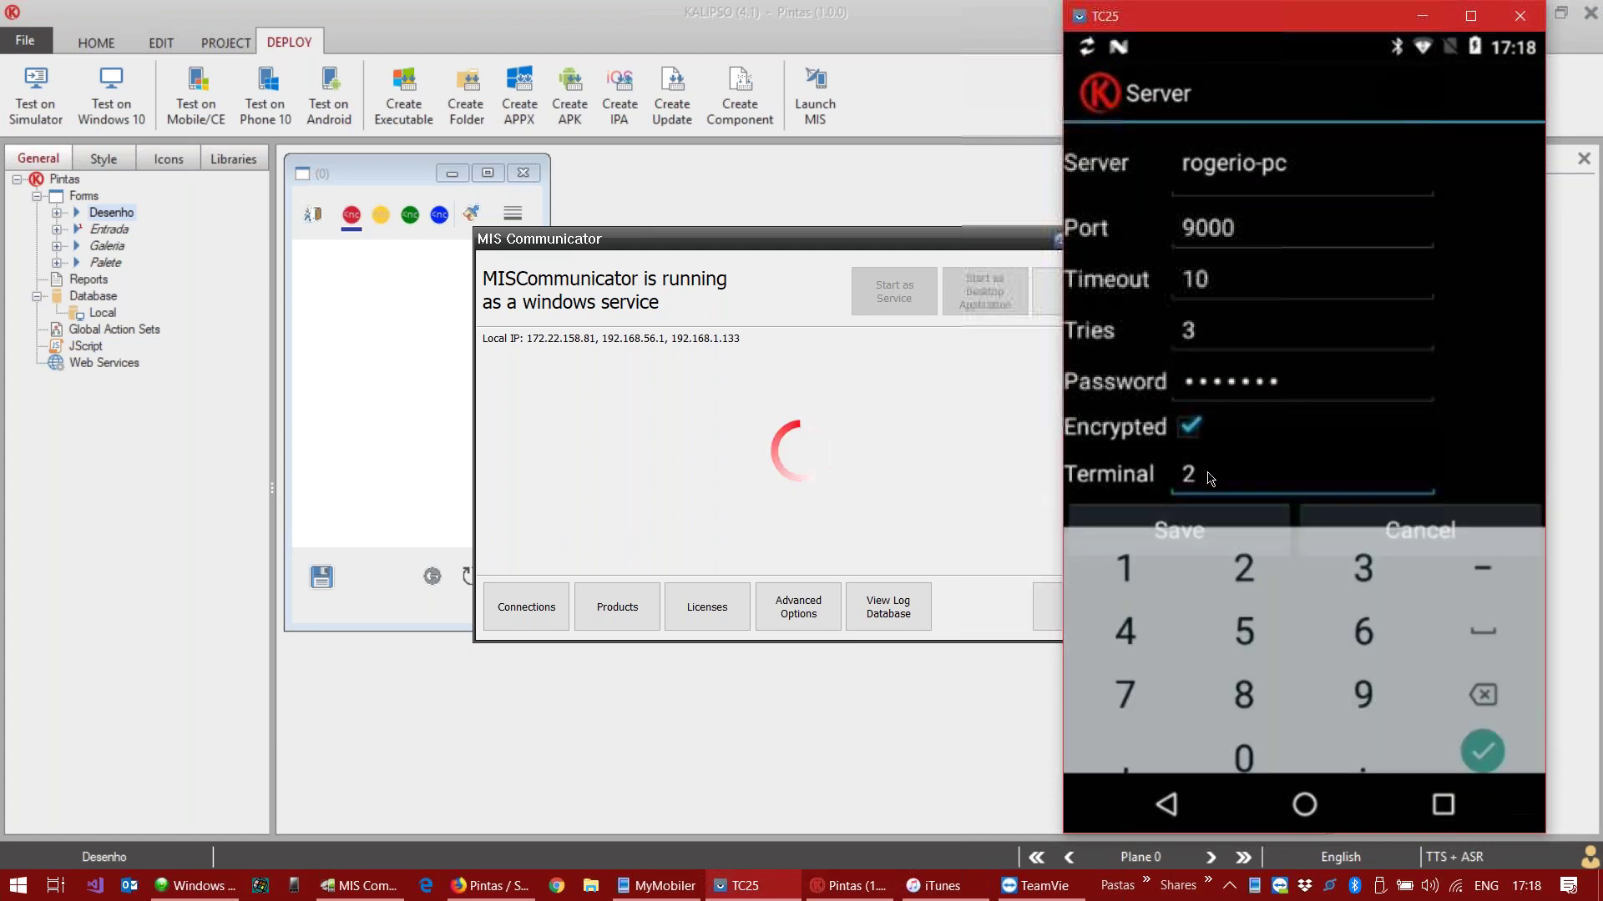
{"action": "left_click", "coordinate": [1184, 541]}
Step: Synchronize Pintas to the phone, exit, back out of the drawing twice, and minimize the mirror
{"action": "left_click", "coordinate": [1186, 545]}
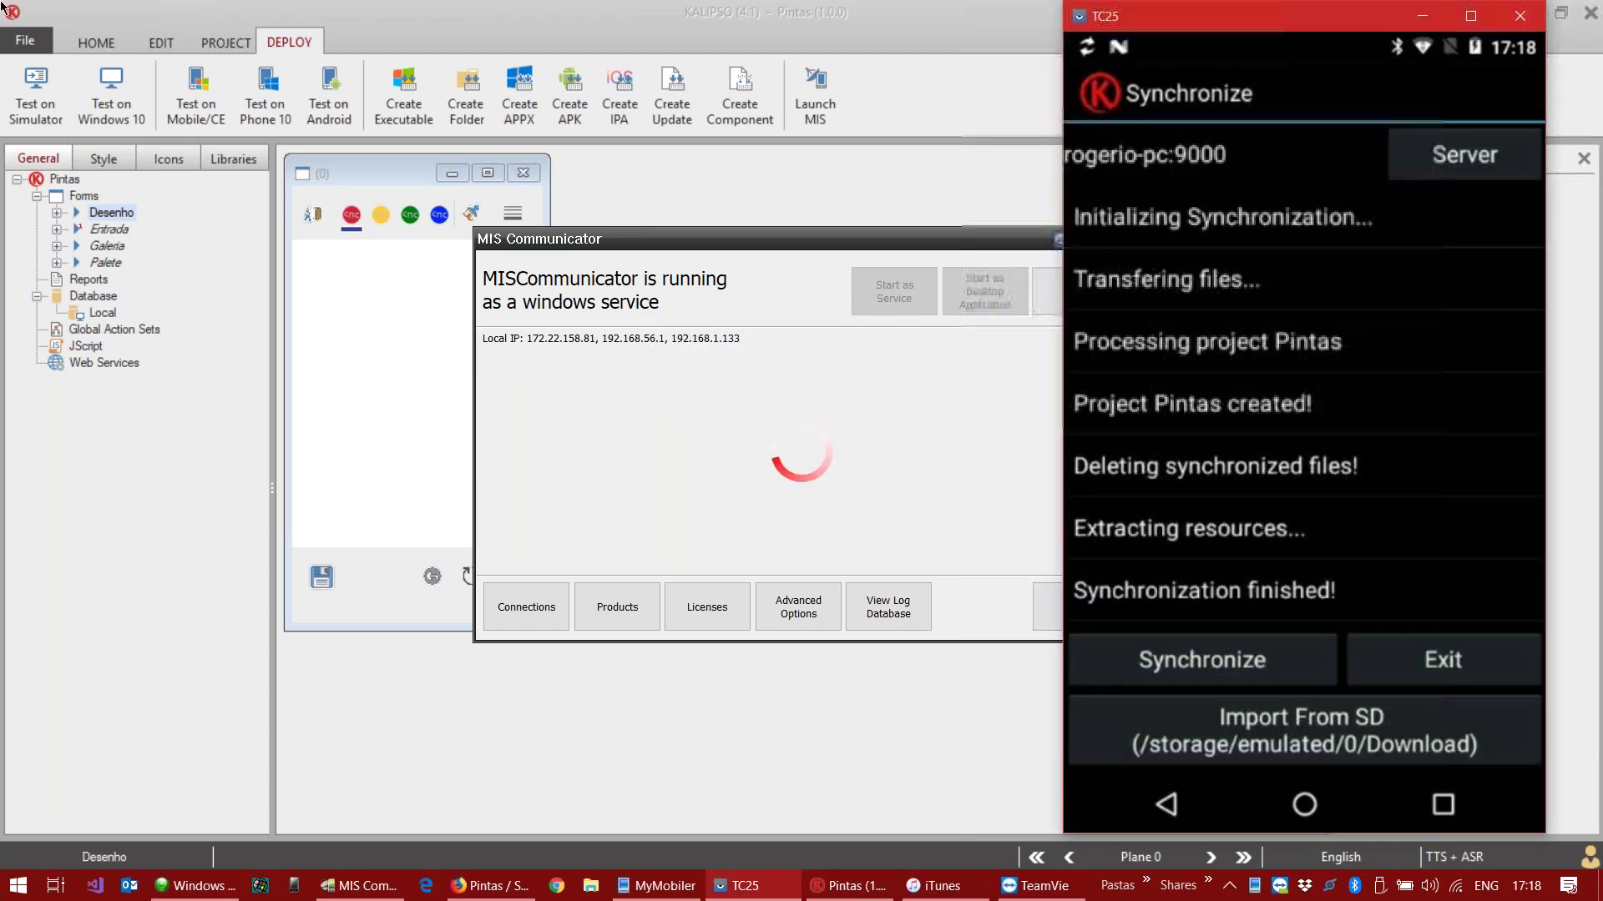
{"action": "left_click", "coordinate": [1419, 655]}
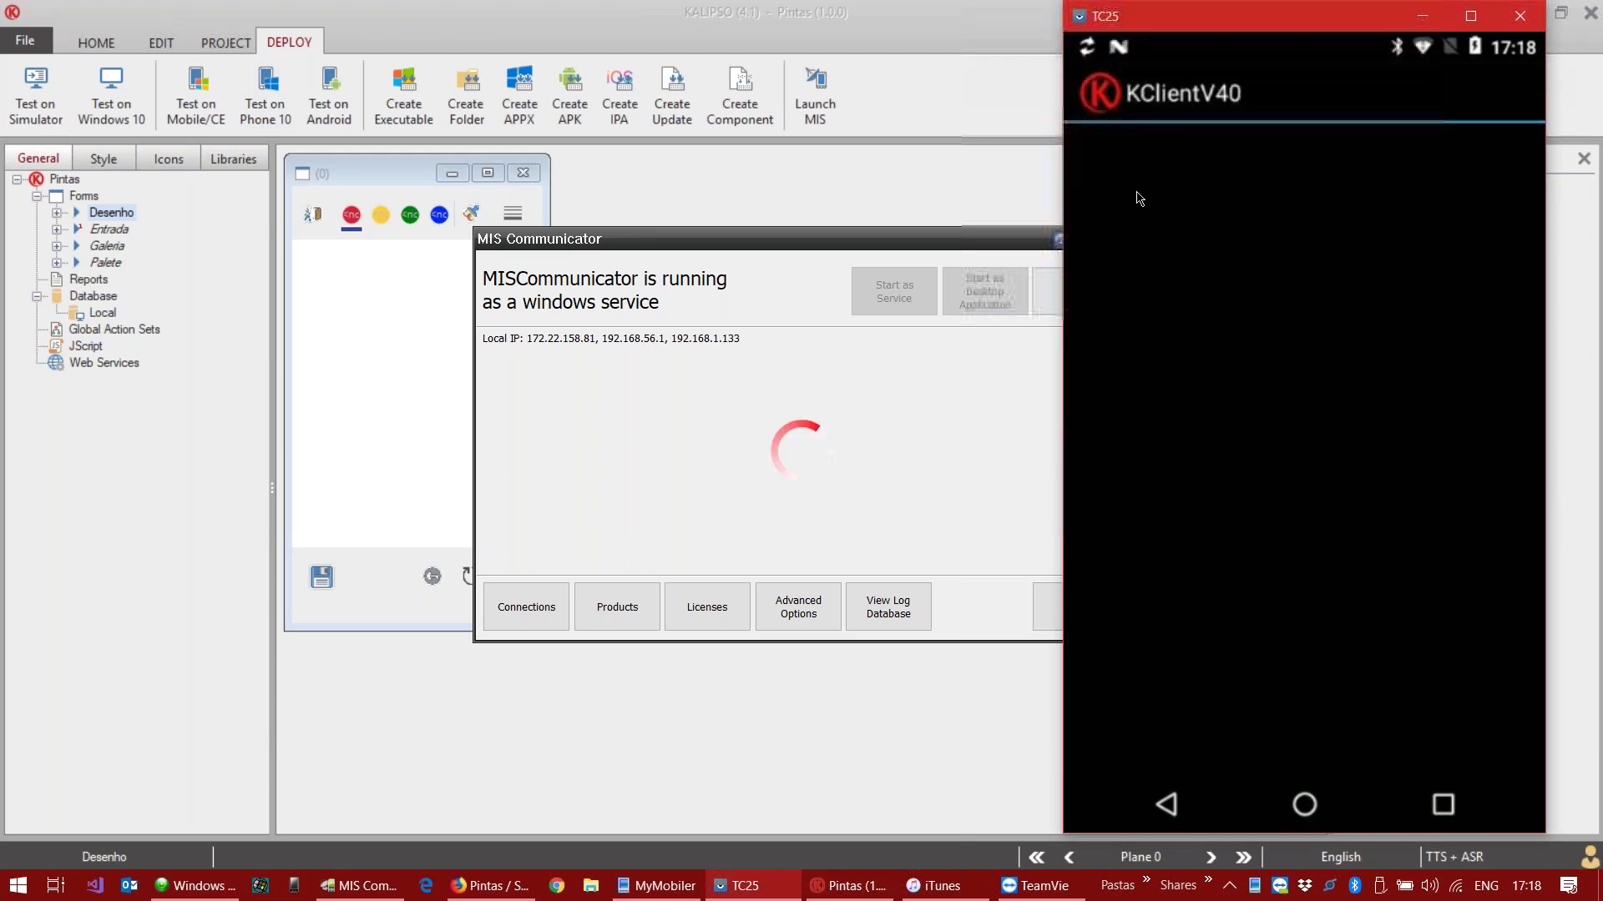
{"action": "left_click", "coordinate": [1171, 802]}
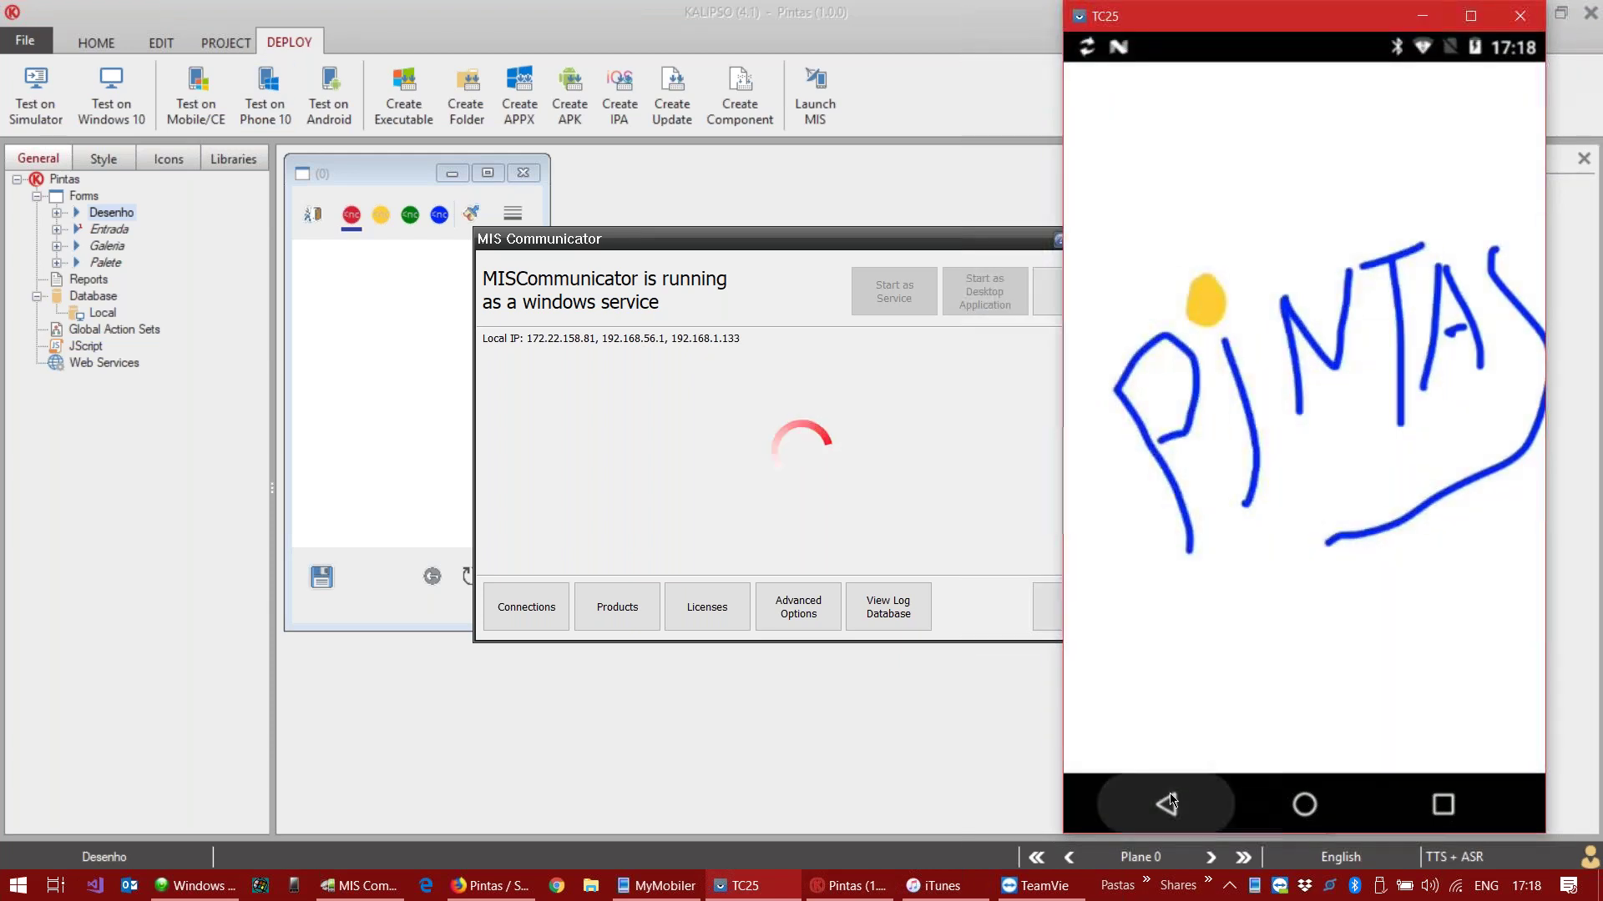
{"action": "left_click", "coordinate": [1166, 801]}
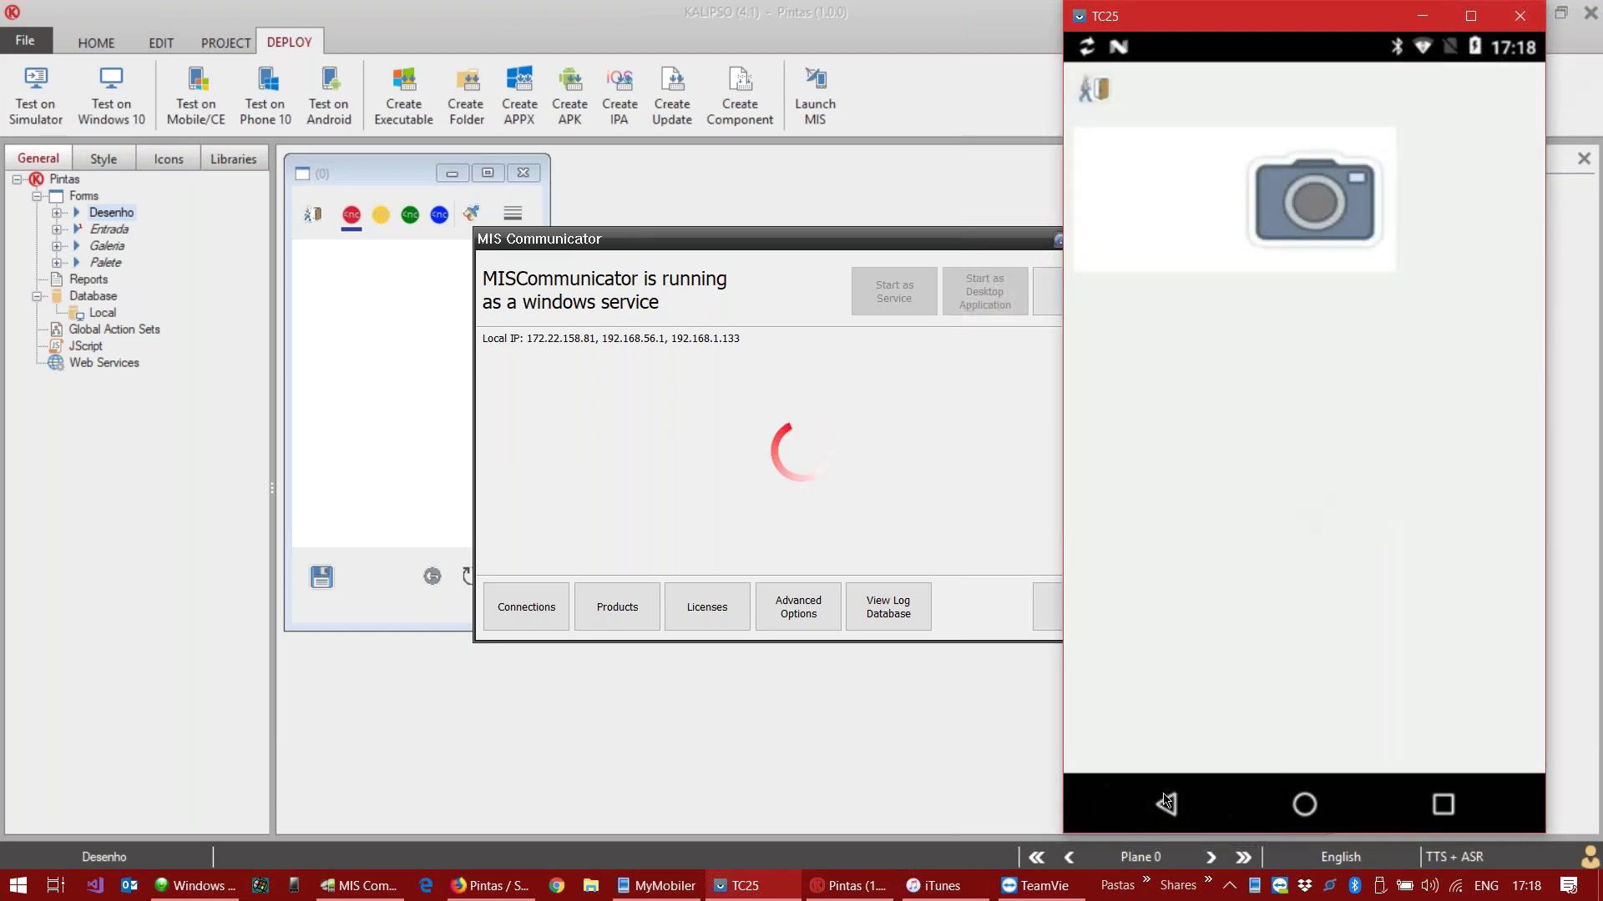
{"action": "left_click", "coordinate": [1422, 16]}
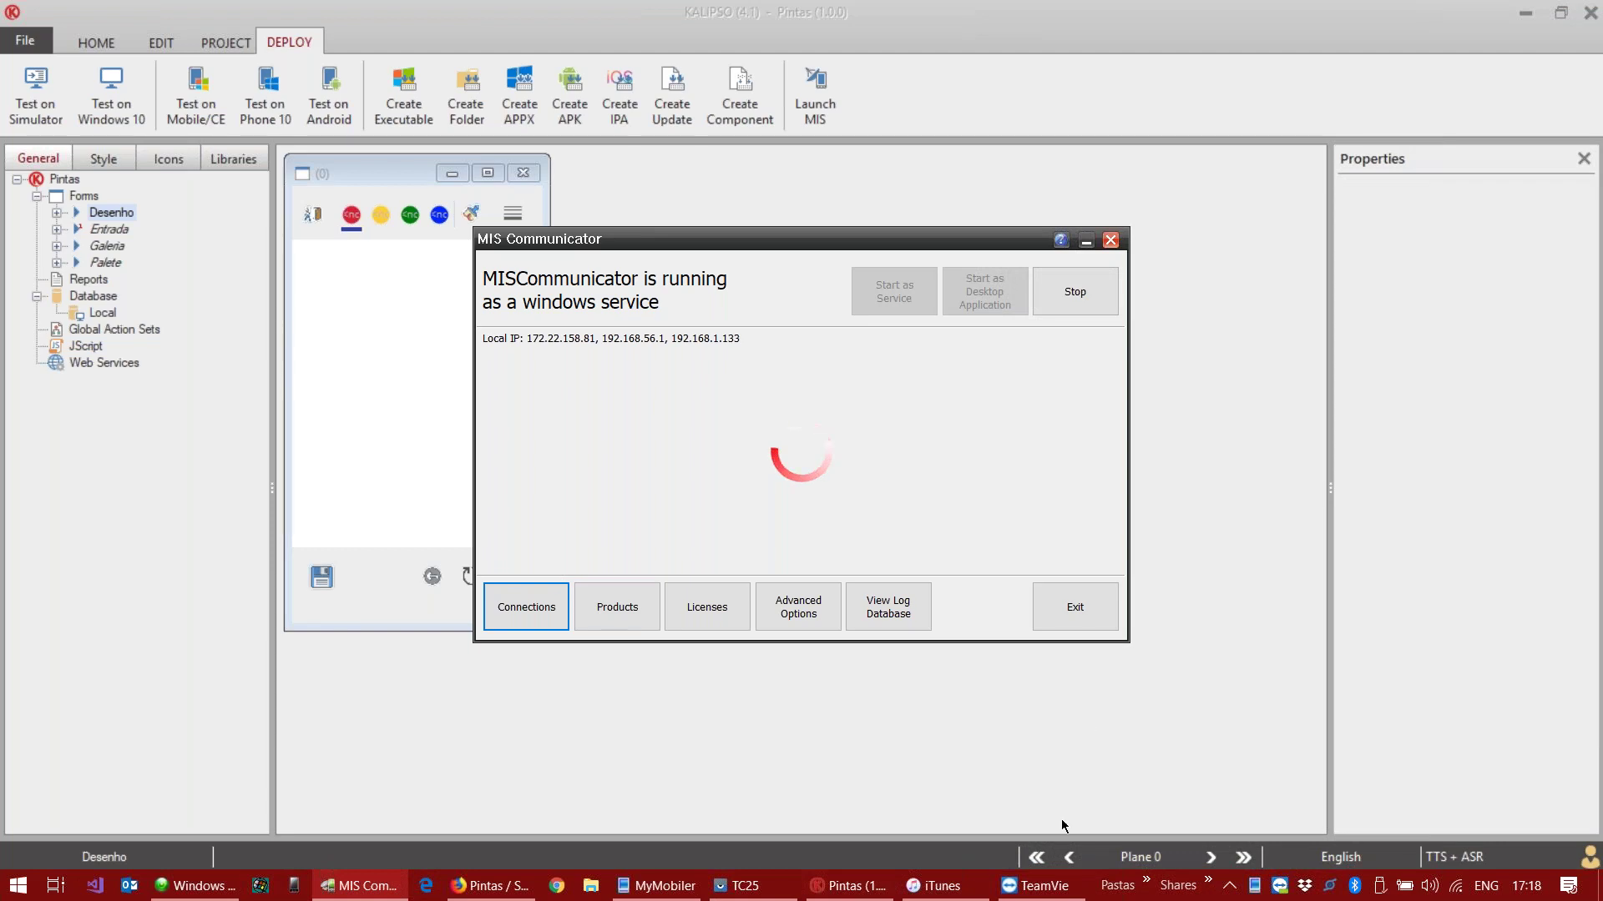
Step: Bring up TeamViewer, try connecting to the partner ID, and dismiss the Unable to connect message
{"action": "mouse_move", "coordinate": [1050, 892]}
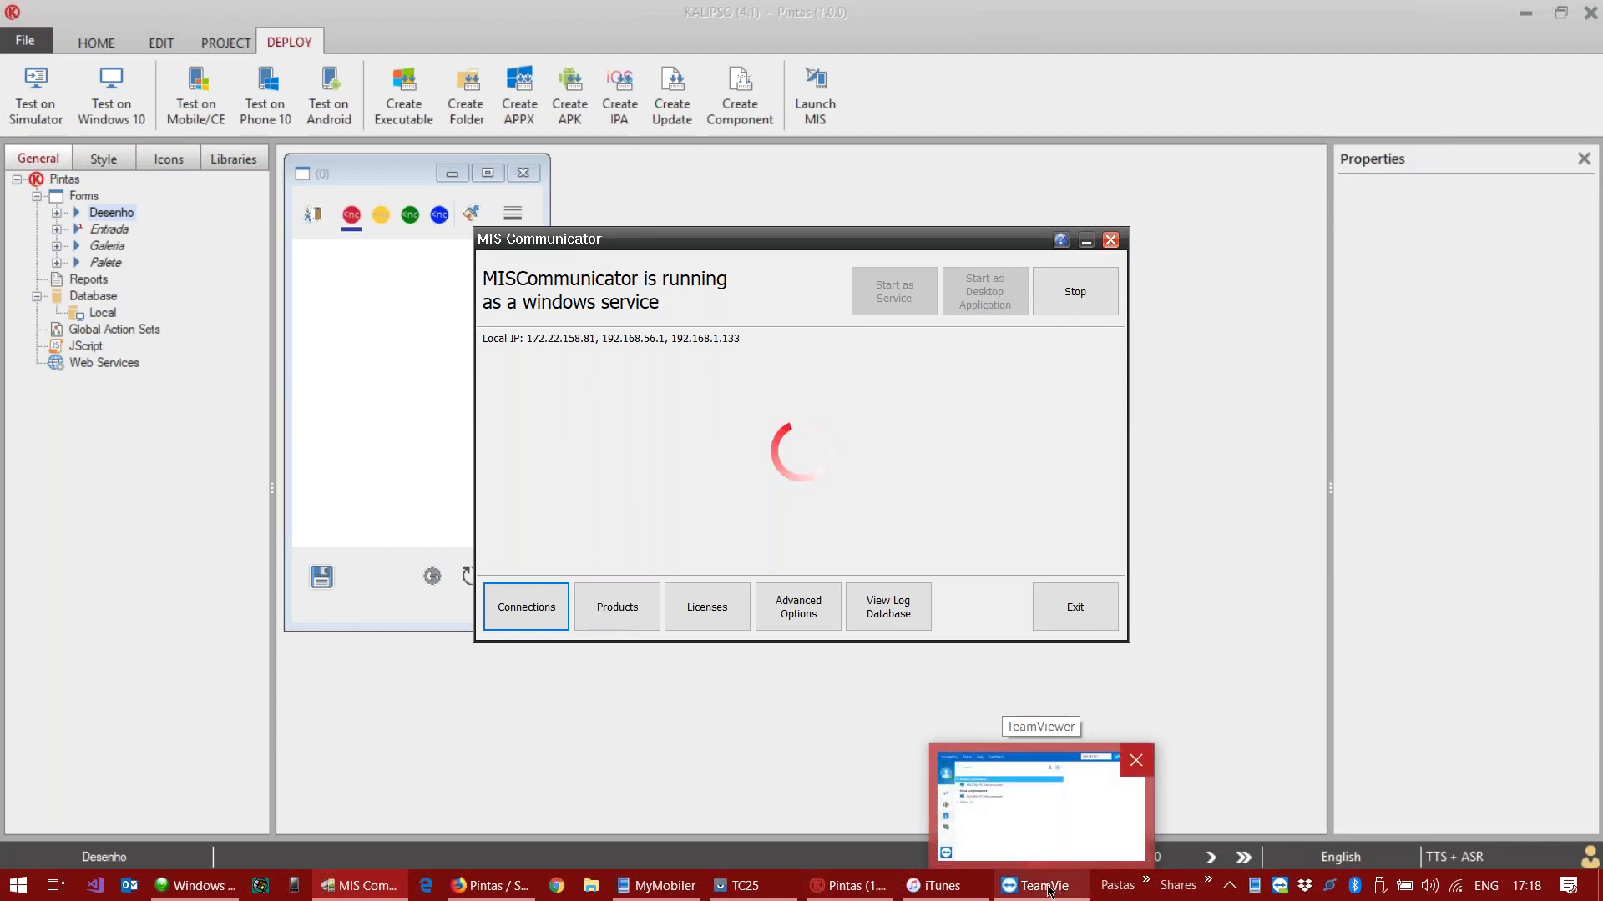
{"action": "left_click", "coordinate": [1050, 891]}
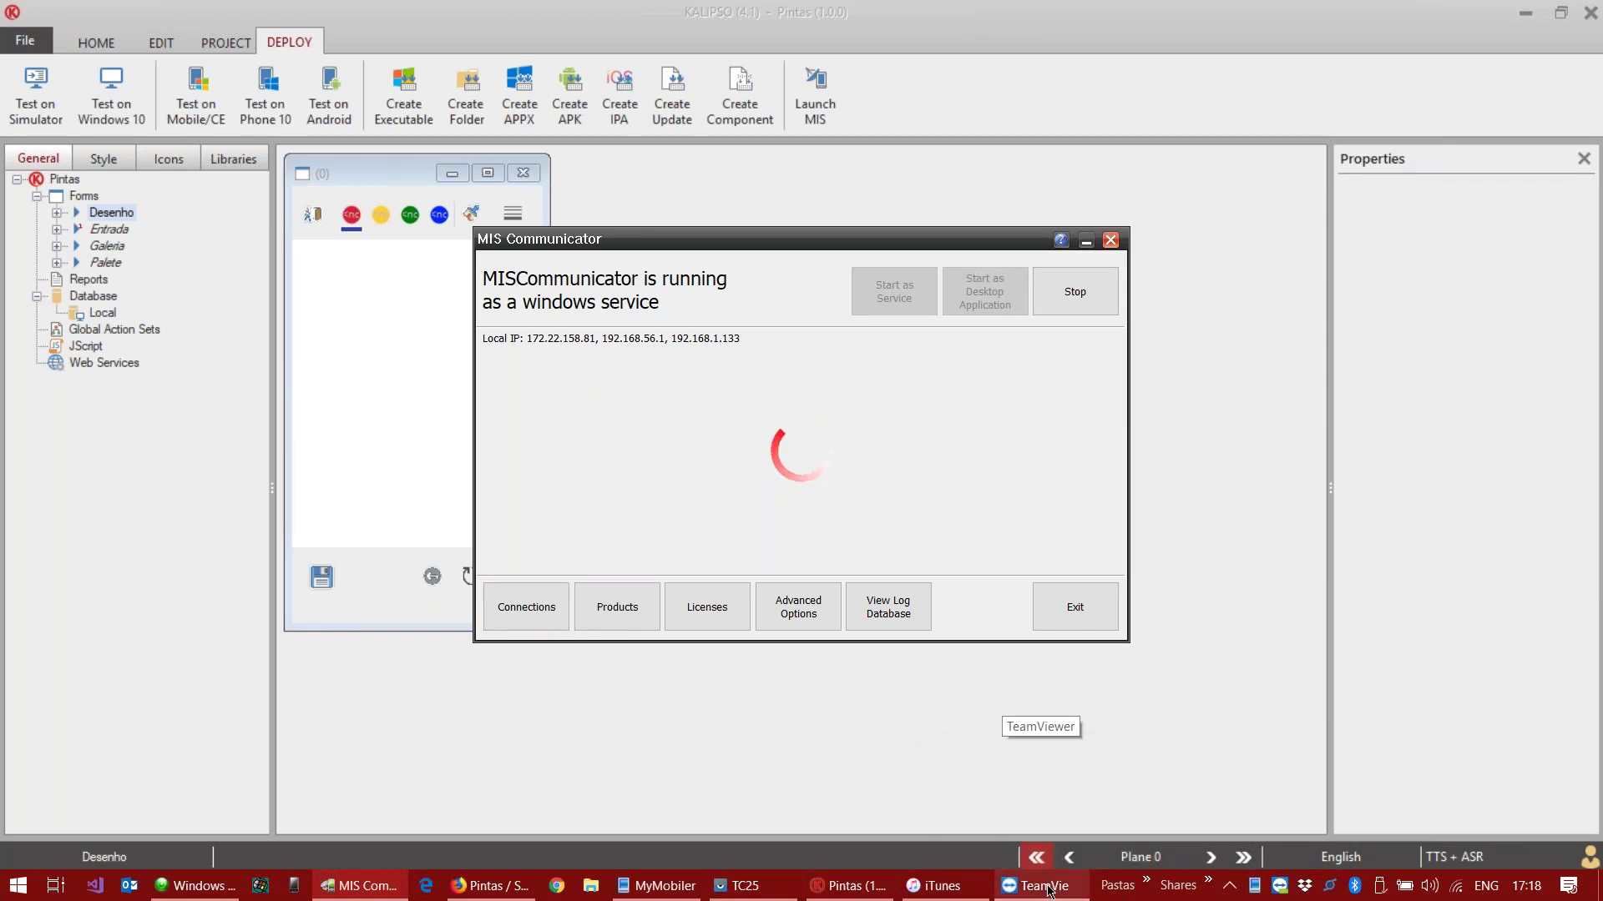
{"action": "left_click", "coordinate": [1250, 287]}
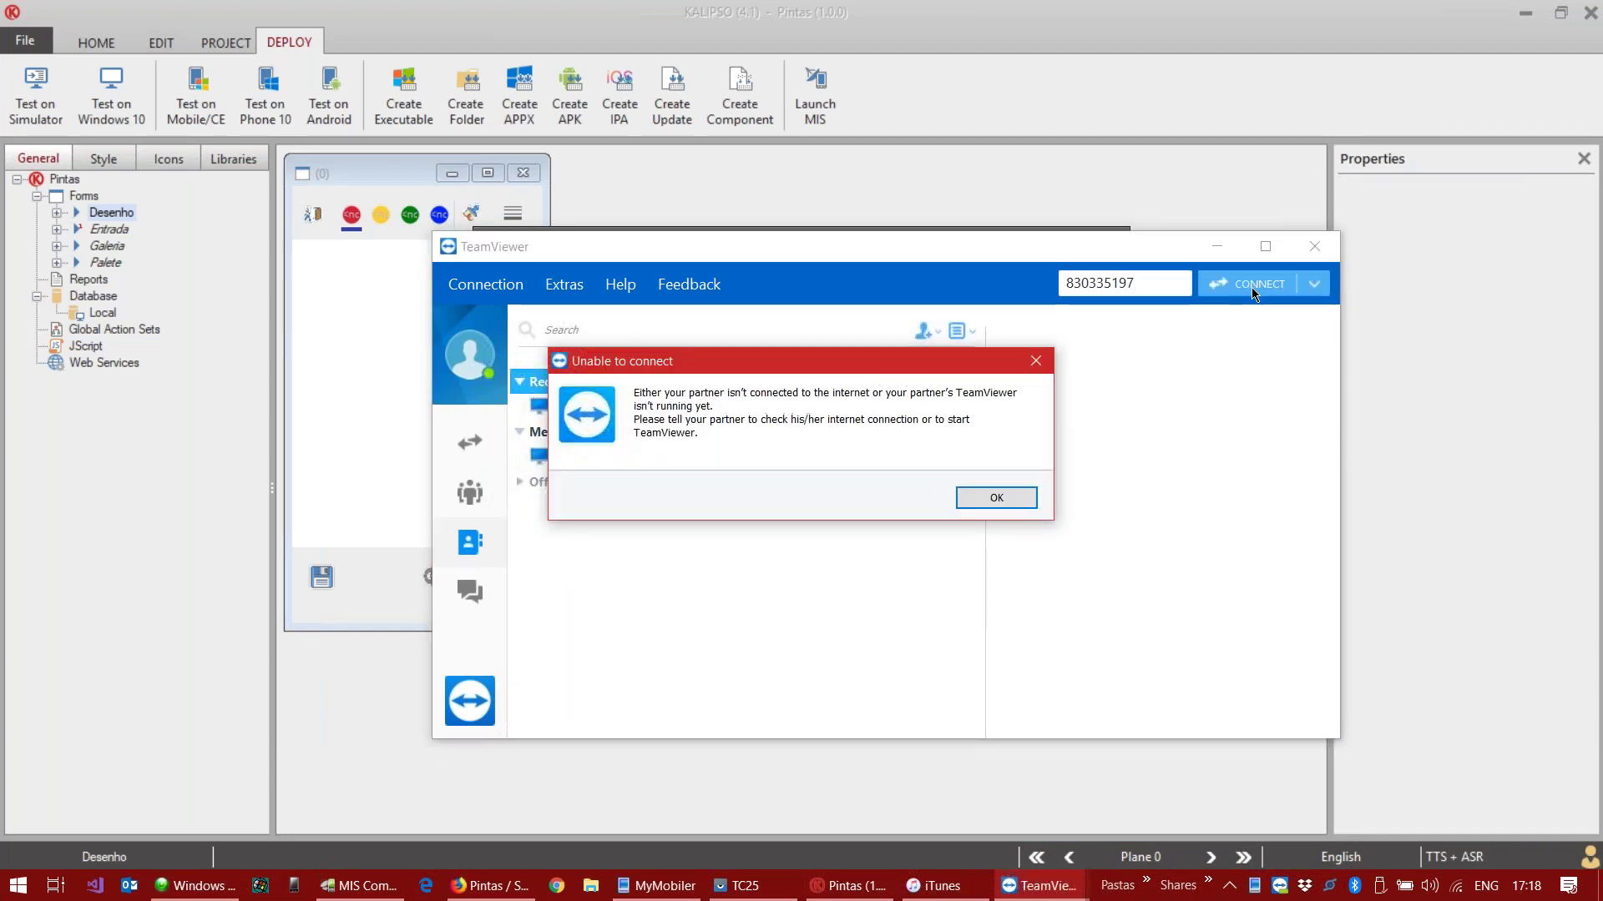
{"action": "key", "text": "Return"}
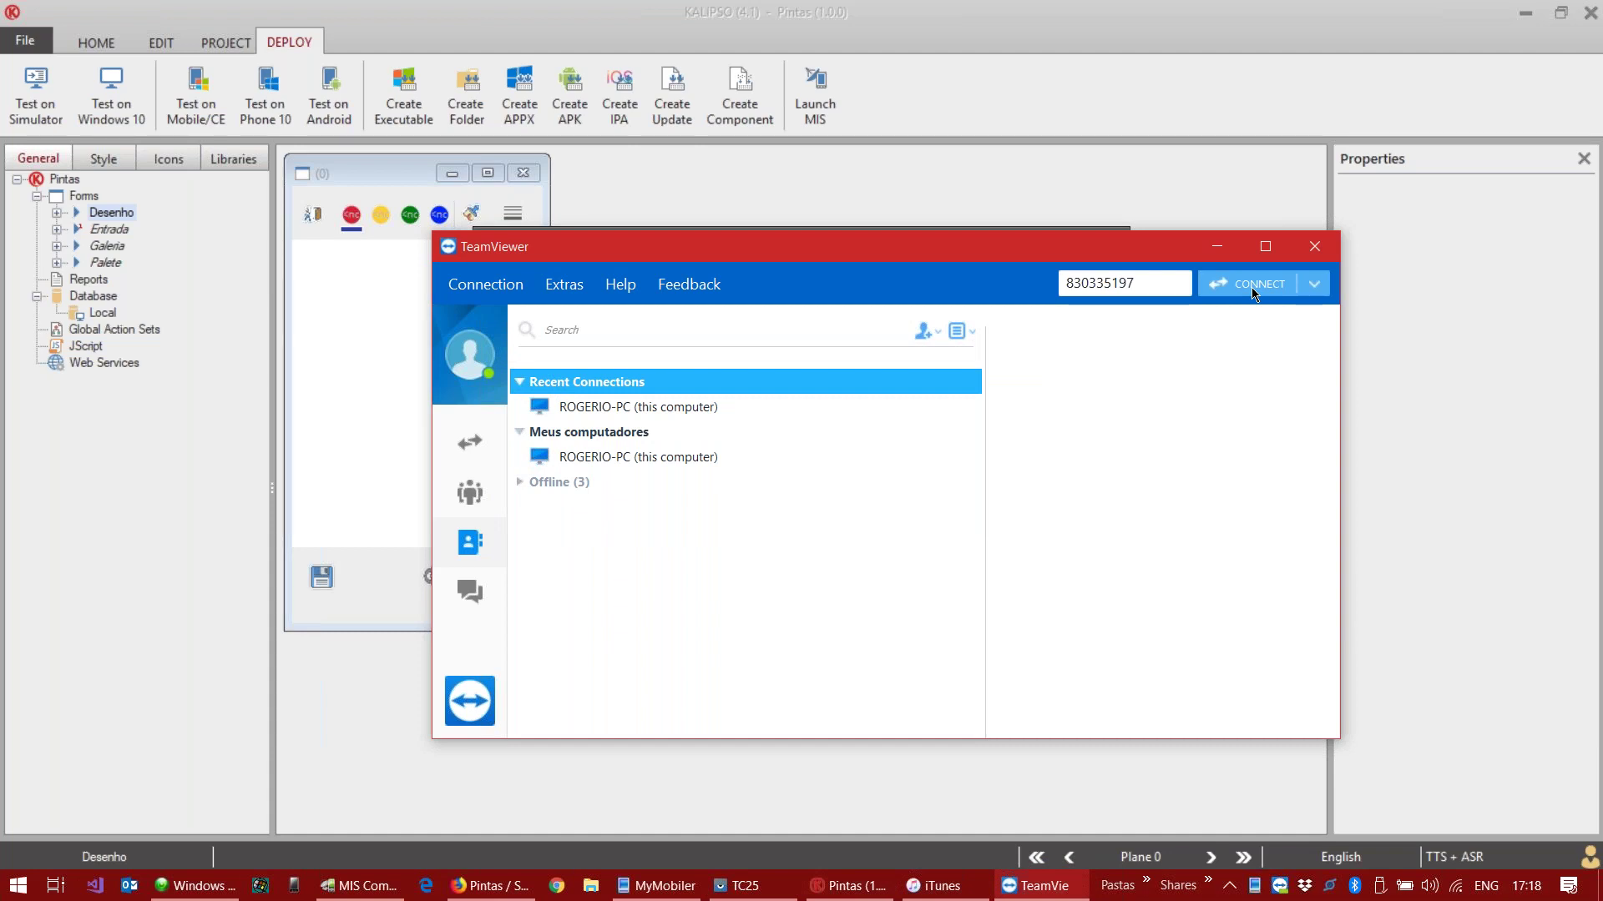
Step: Connect to the iPod touch, show its screen full-window, and launch KClientV40 from the App Store results
{"action": "left_click", "coordinate": [1251, 288]}
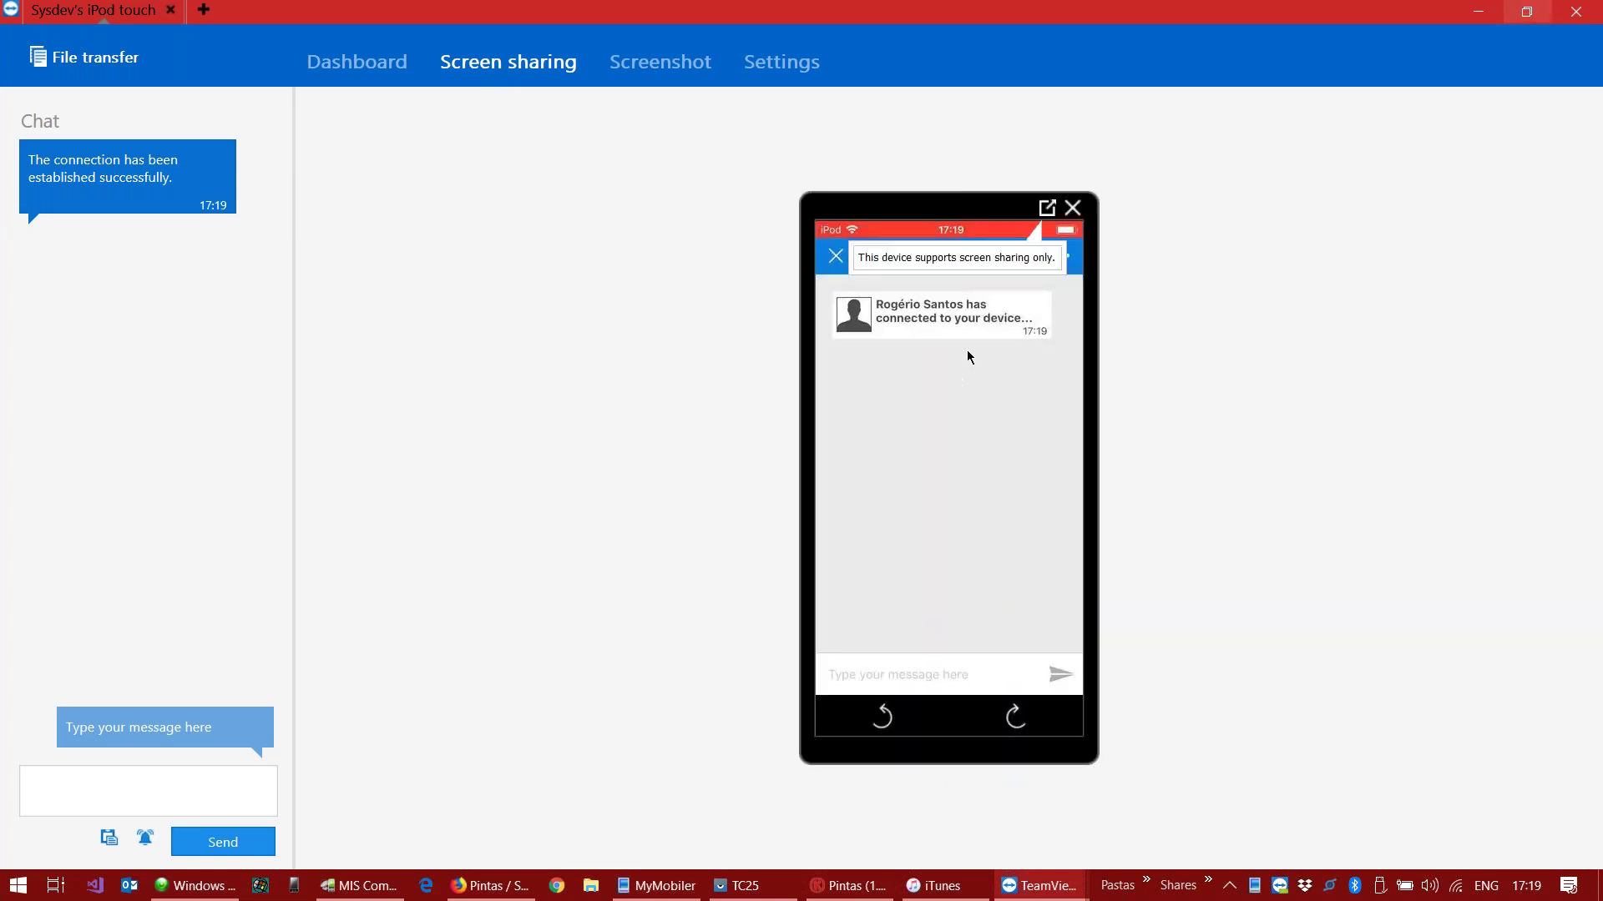
{"action": "left_click", "coordinate": [1047, 208]}
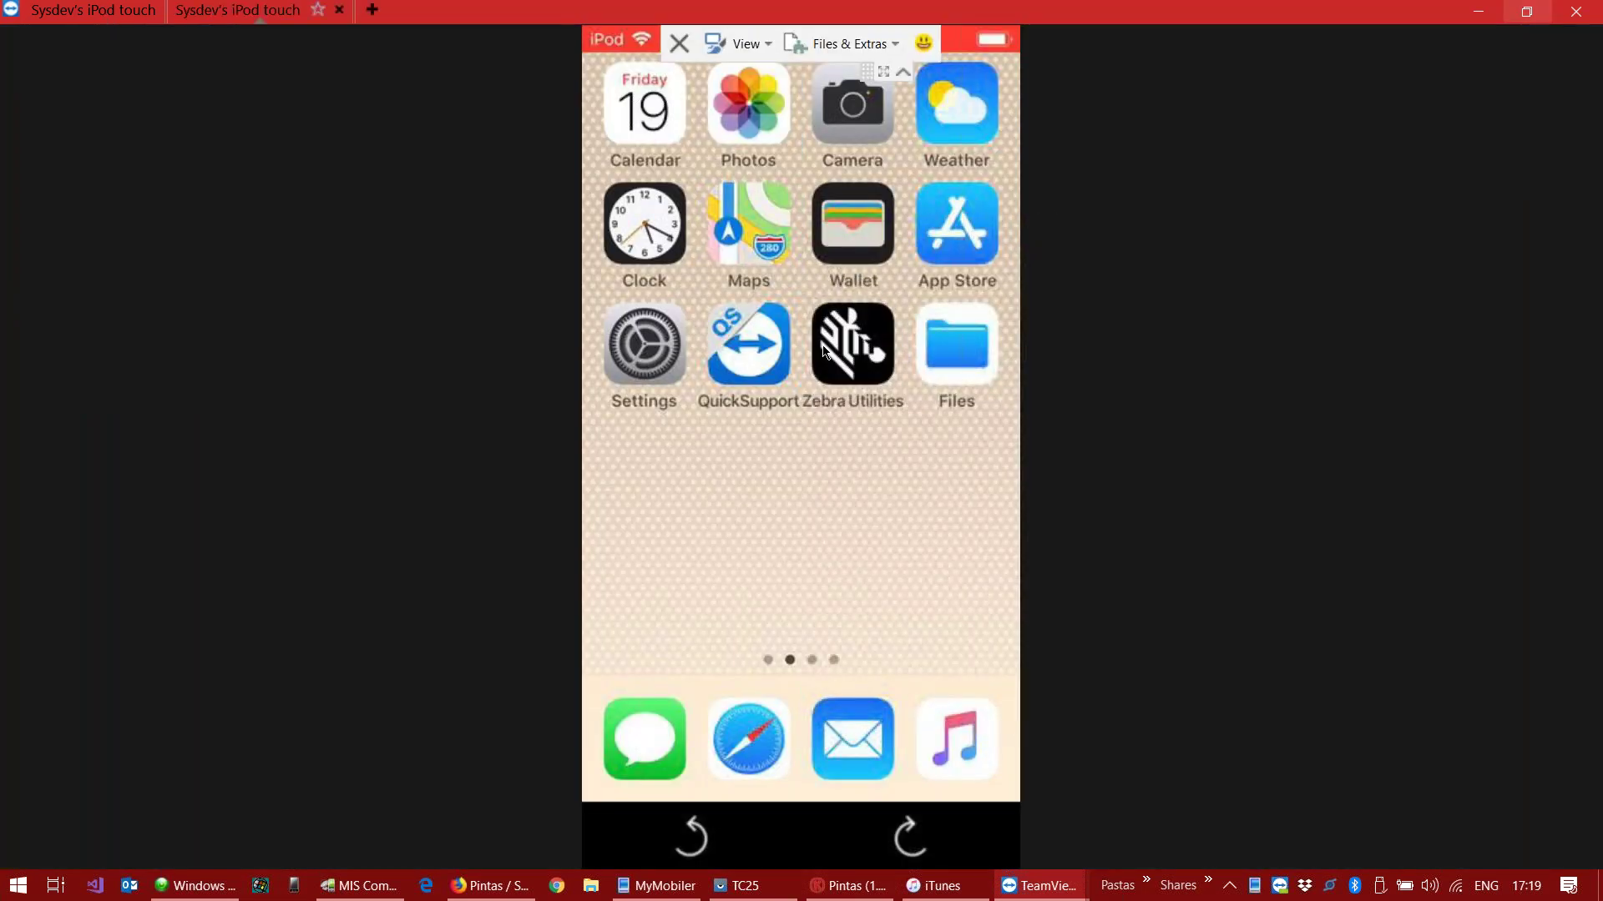
{"action": "left_click", "coordinate": [948, 222]}
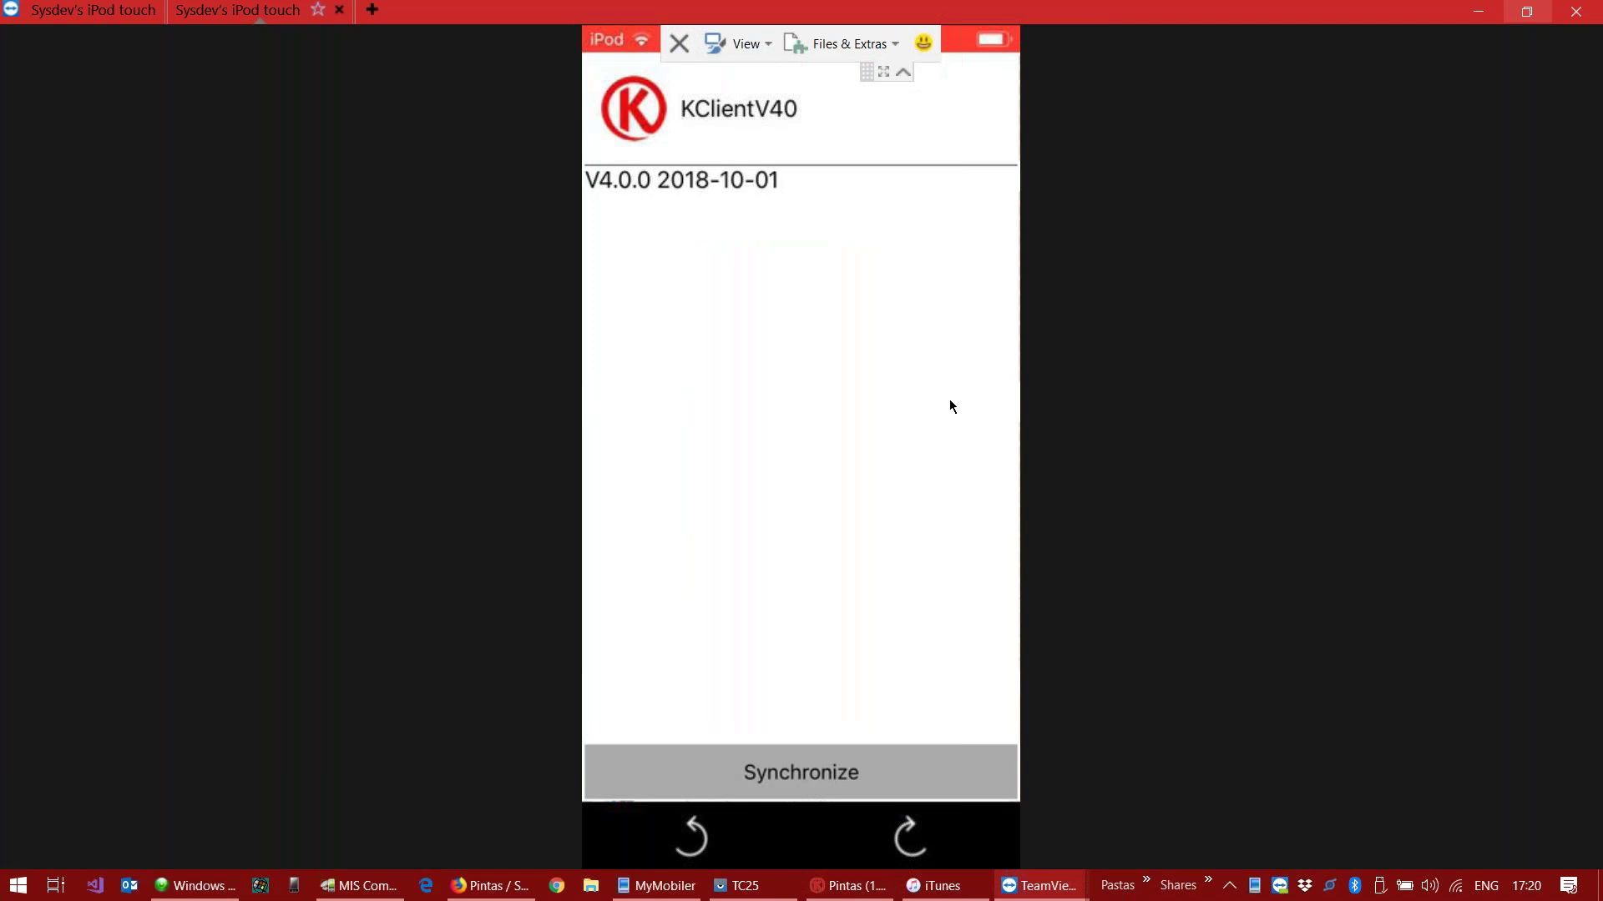
Step: Leave full-screen, move the TeamViewer main window aside, and return to the iPod screen-sharing session
{"action": "left_click", "coordinate": [1528, 12]}
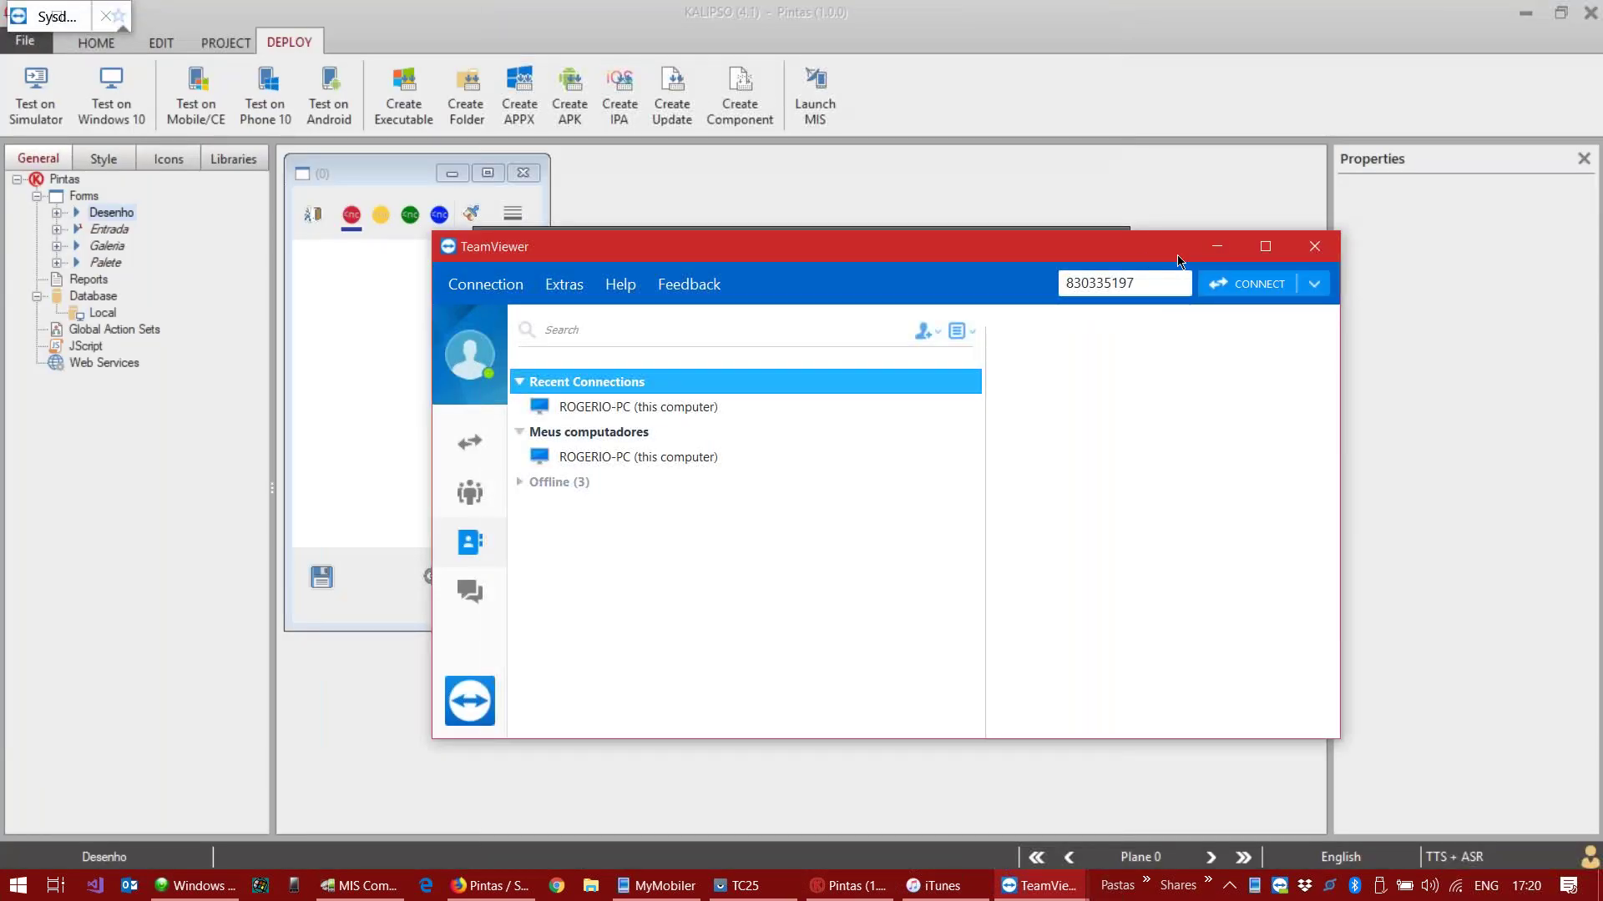
{"action": "left_click_drag", "start_coordinate": [1354, 260], "coordinate": [1207, 300]}
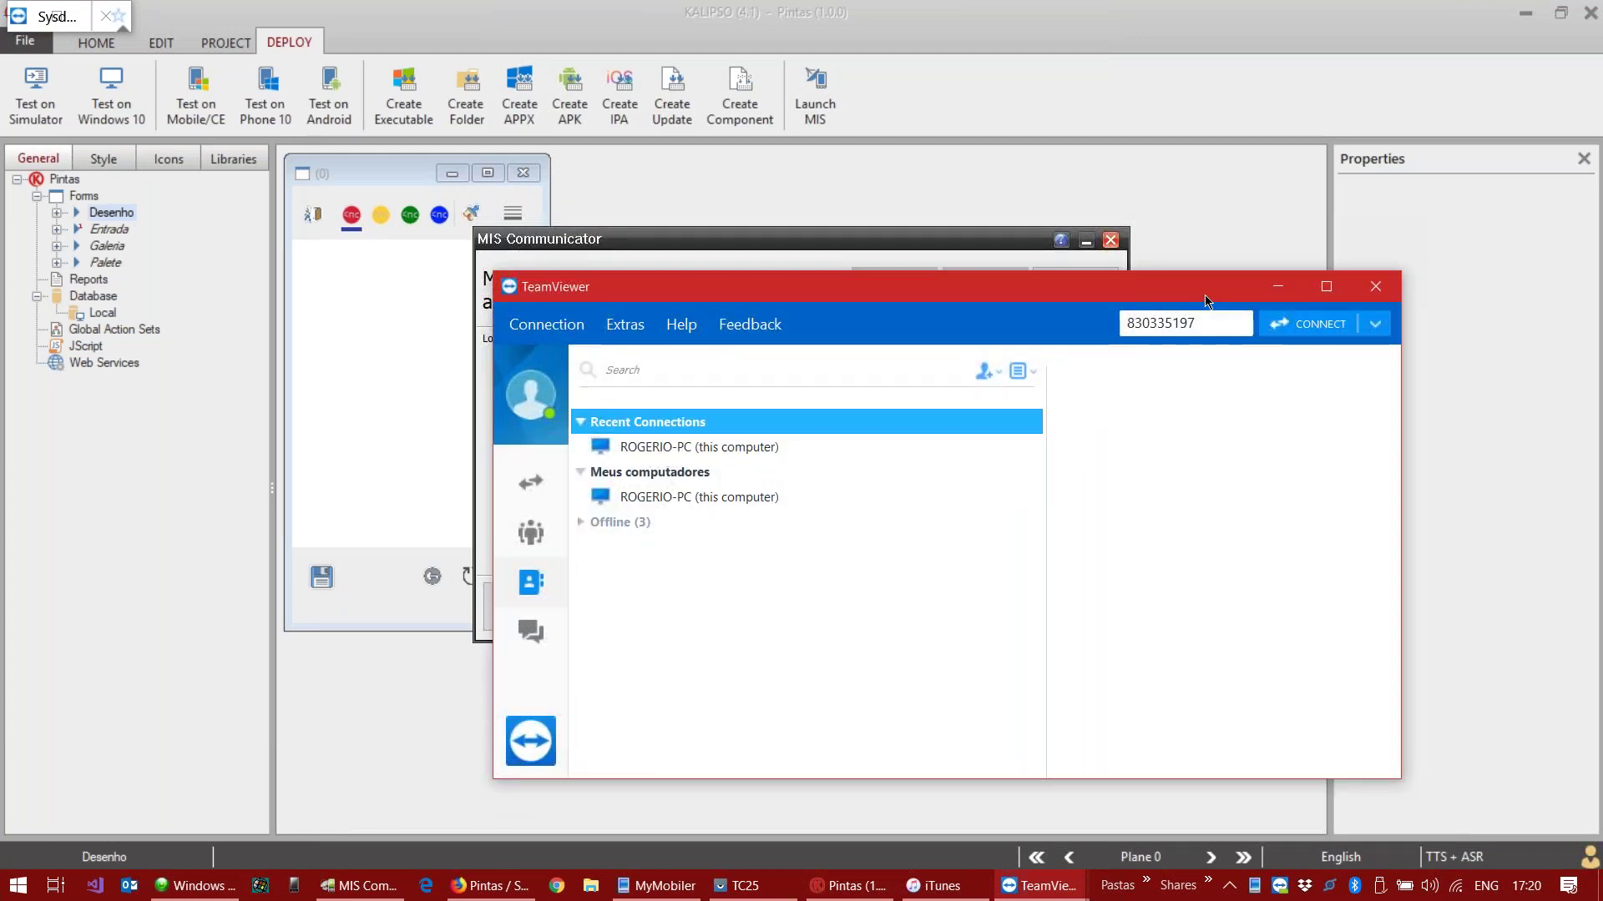
{"action": "left_click", "coordinate": [1277, 287]}
{"action": "left_click", "coordinate": [54, 21]}
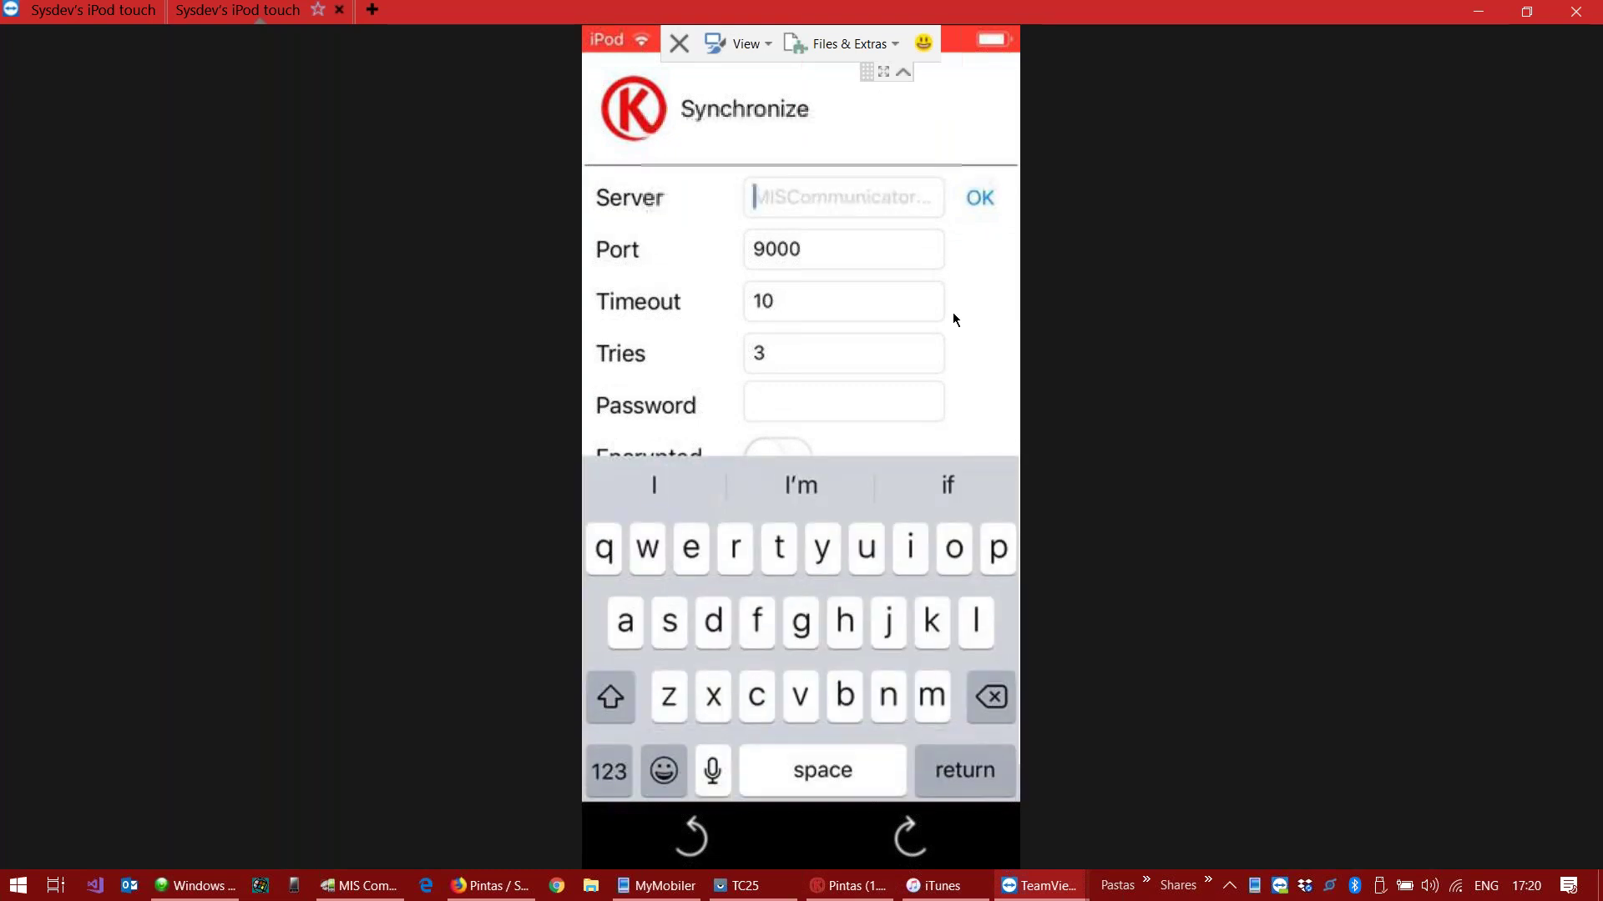
Step: Enter the PC's host name and the sync password, then change the server to 192.168.1.133
{"action": "type", "text": "roge"}
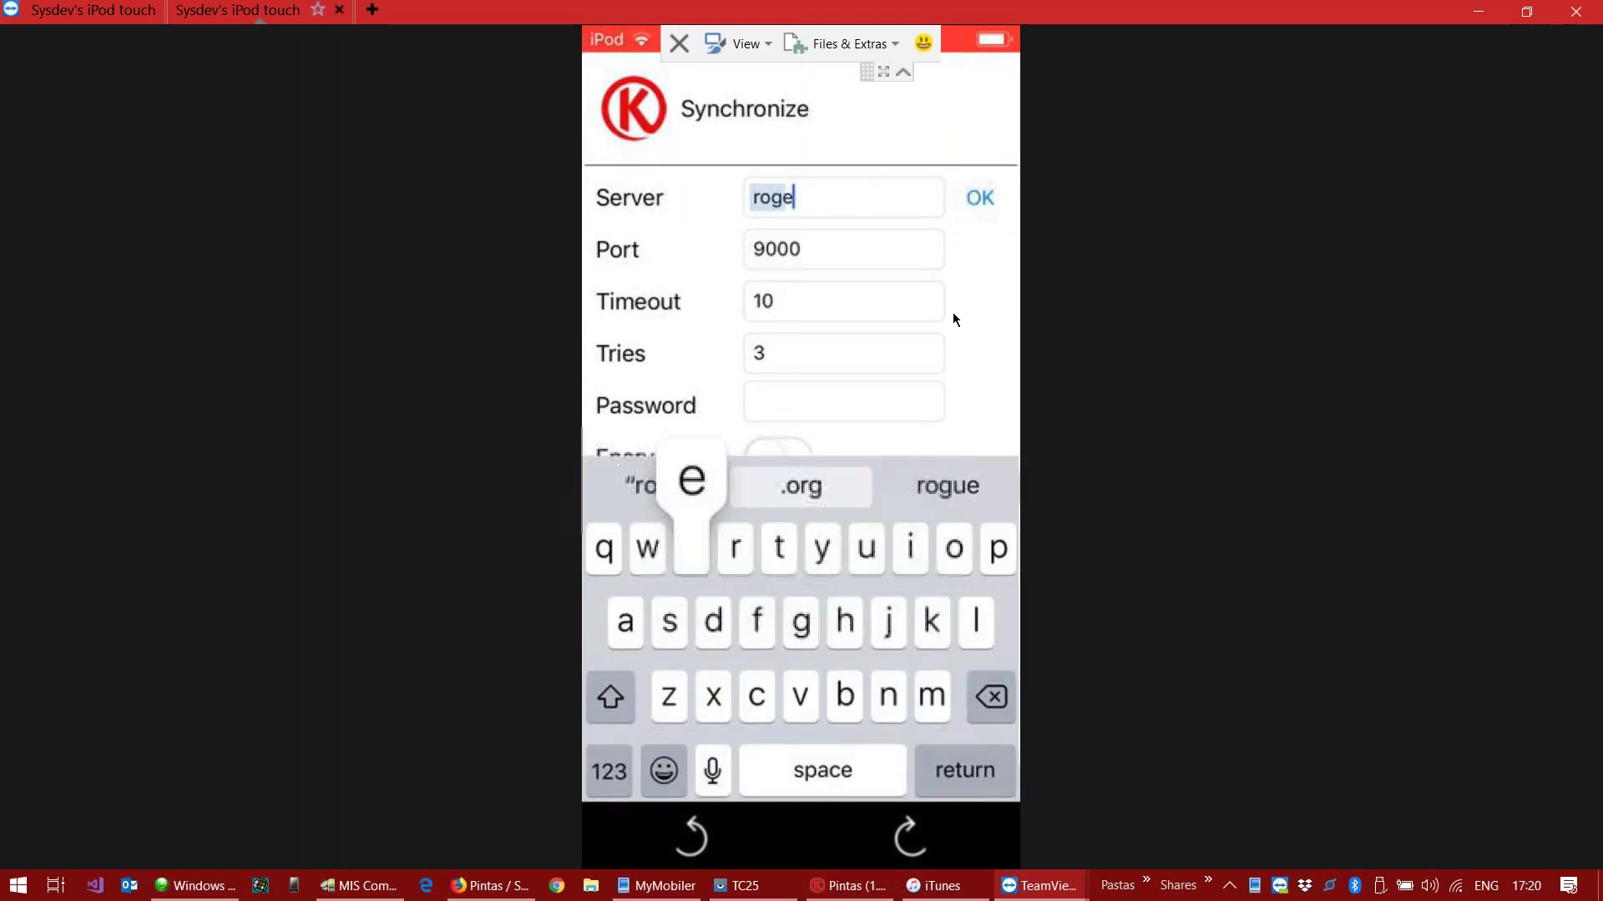
{"action": "type", "text": "rio"}
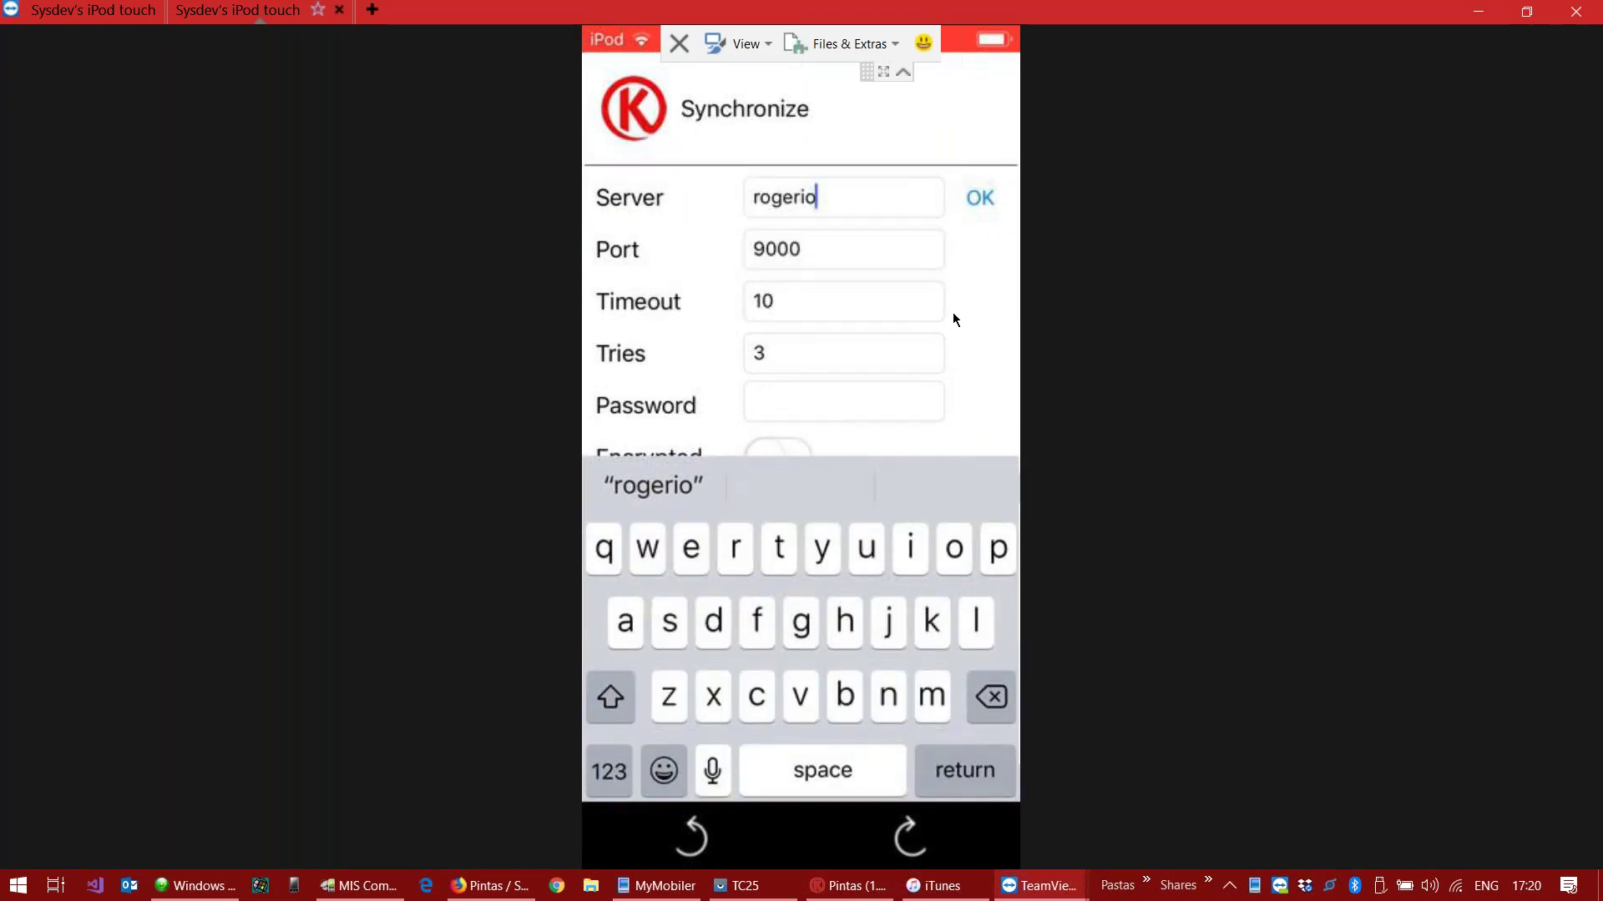
{"action": "type", "text": "-"}
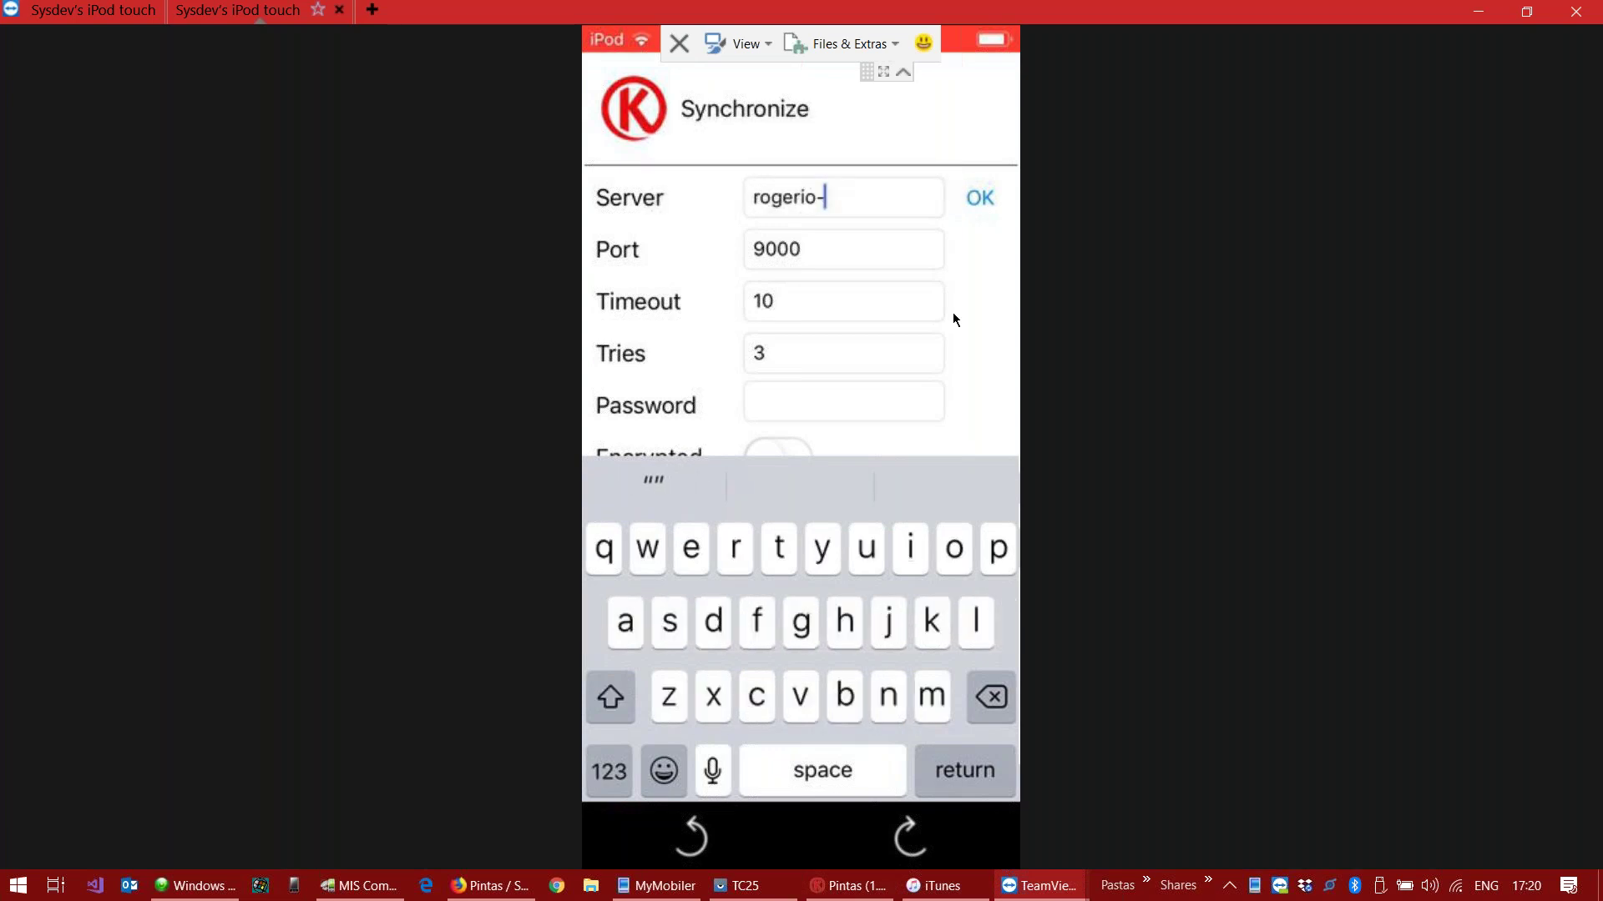
{"action": "type", "text": "pc"}
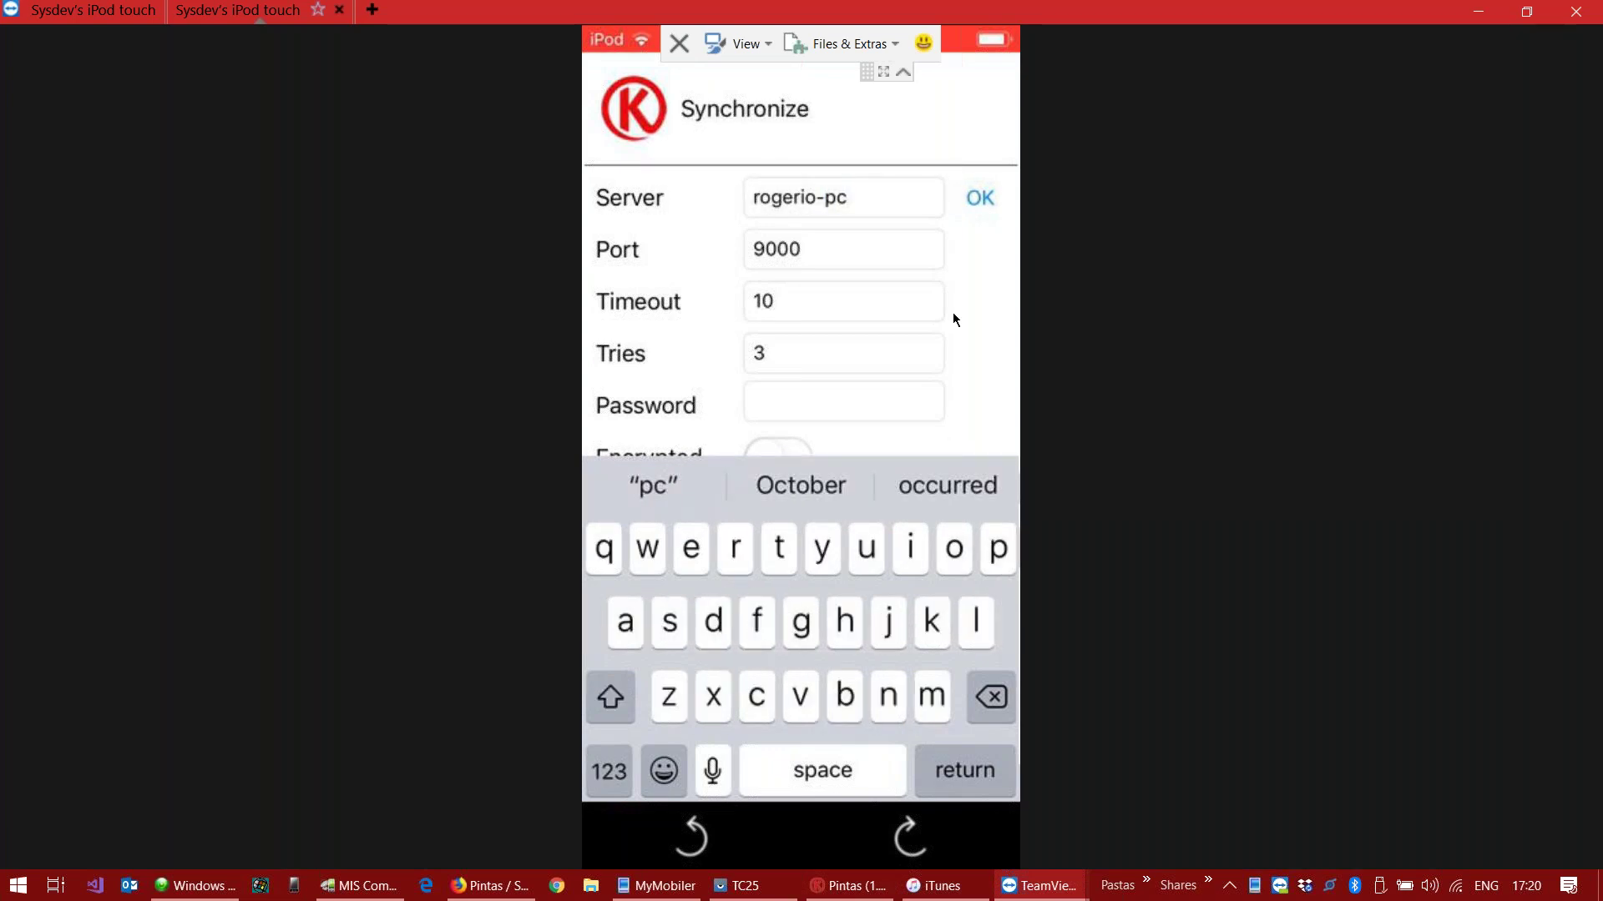
{"action": "key", "text": "Return"}
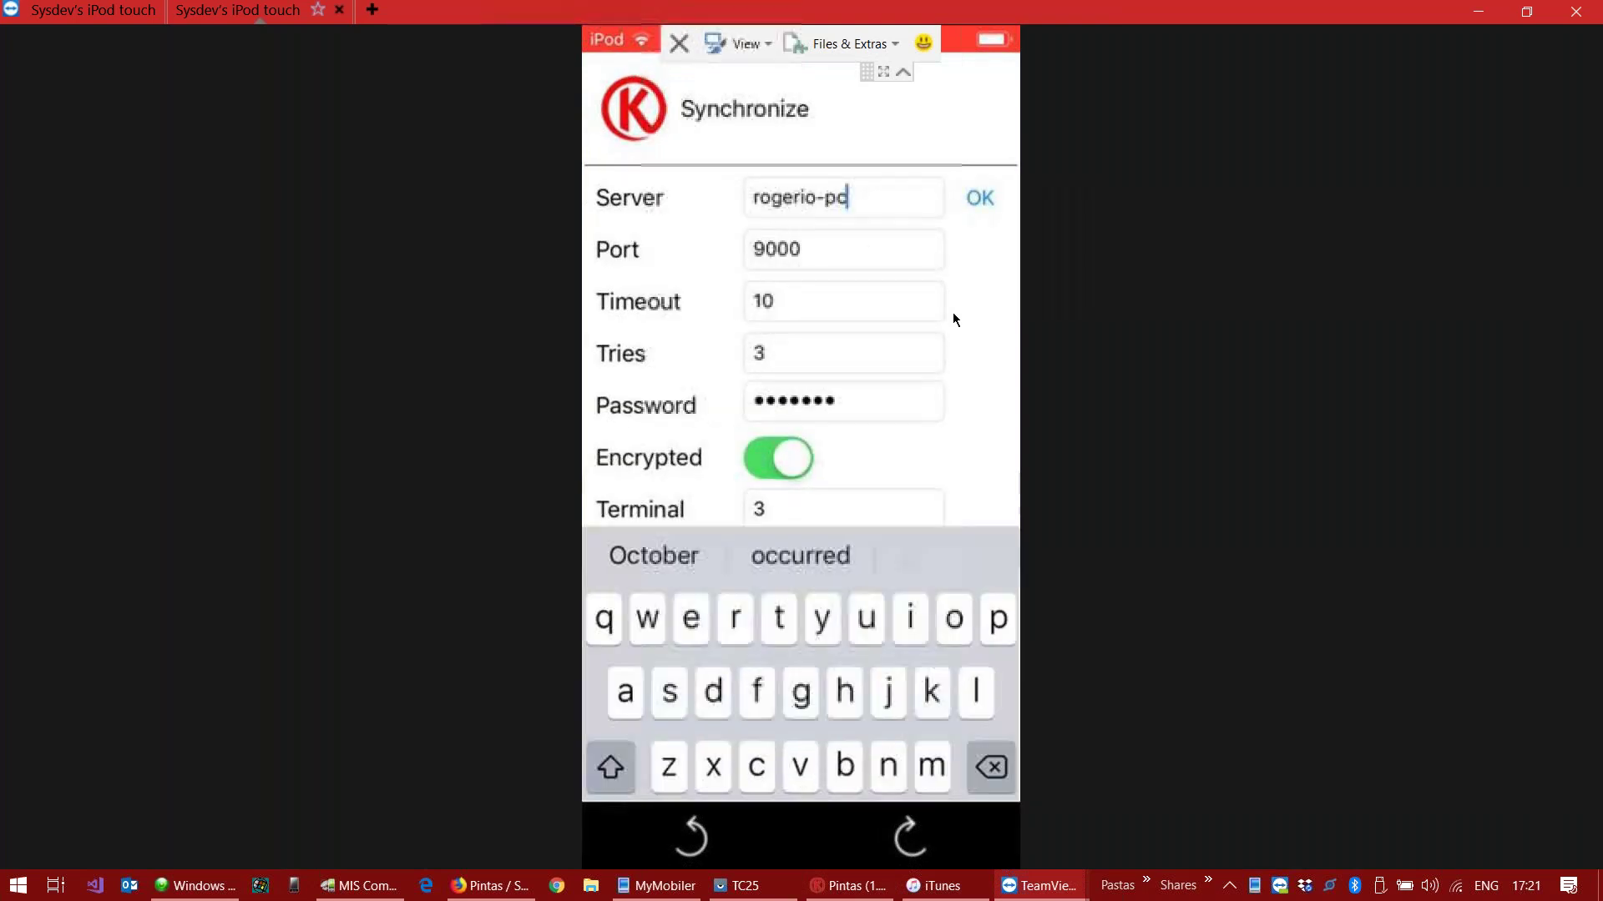
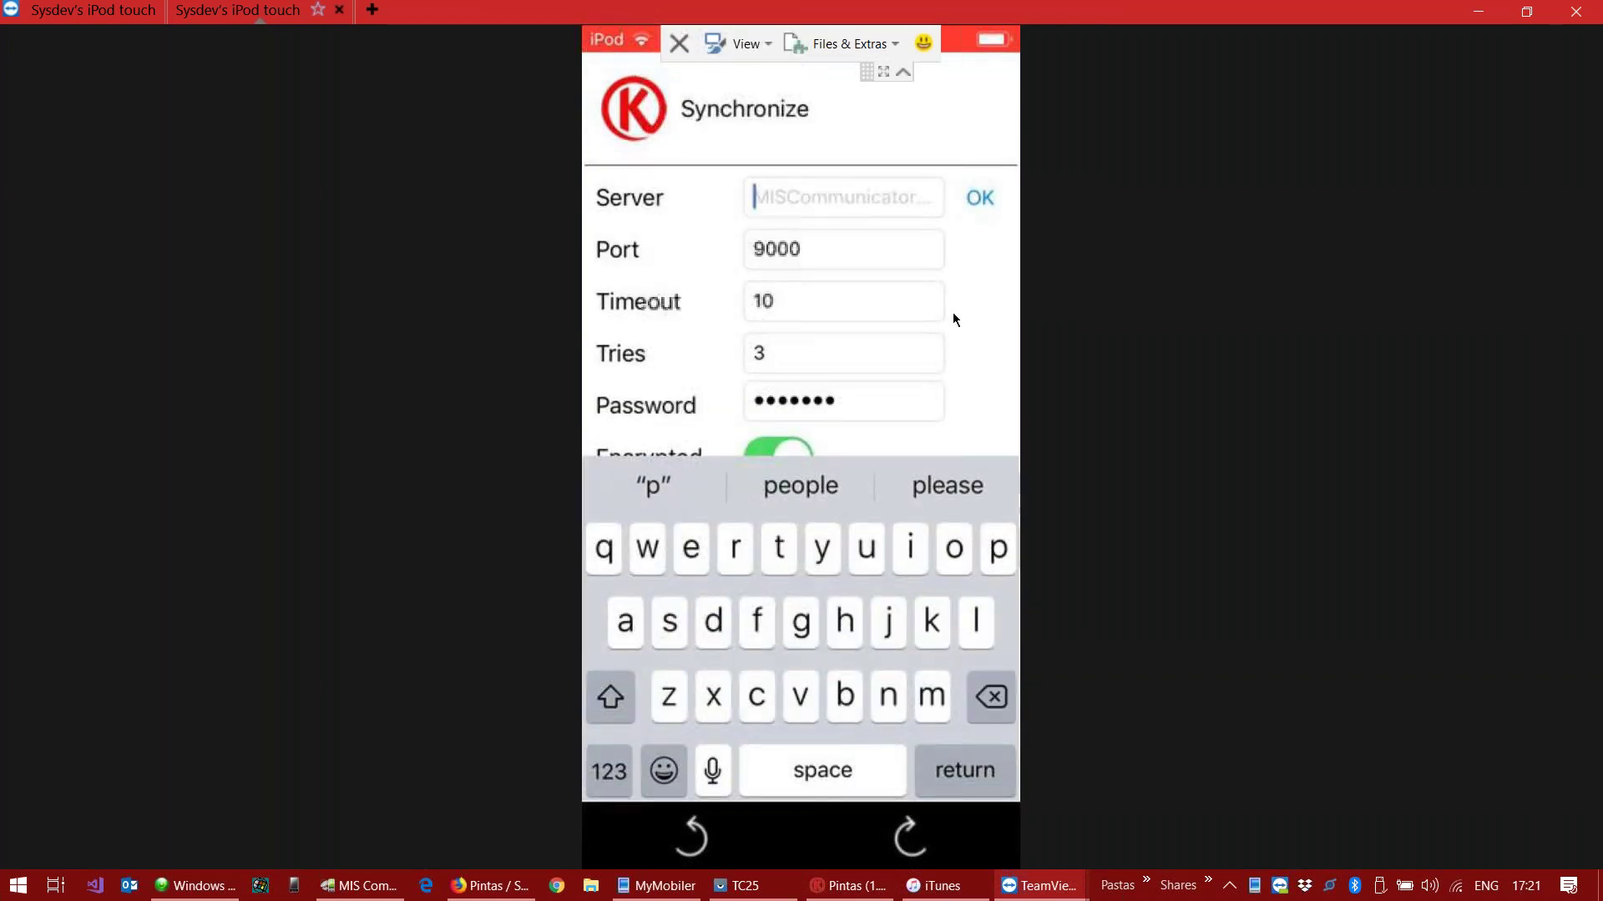
{"action": "type", "text": "192.1"}
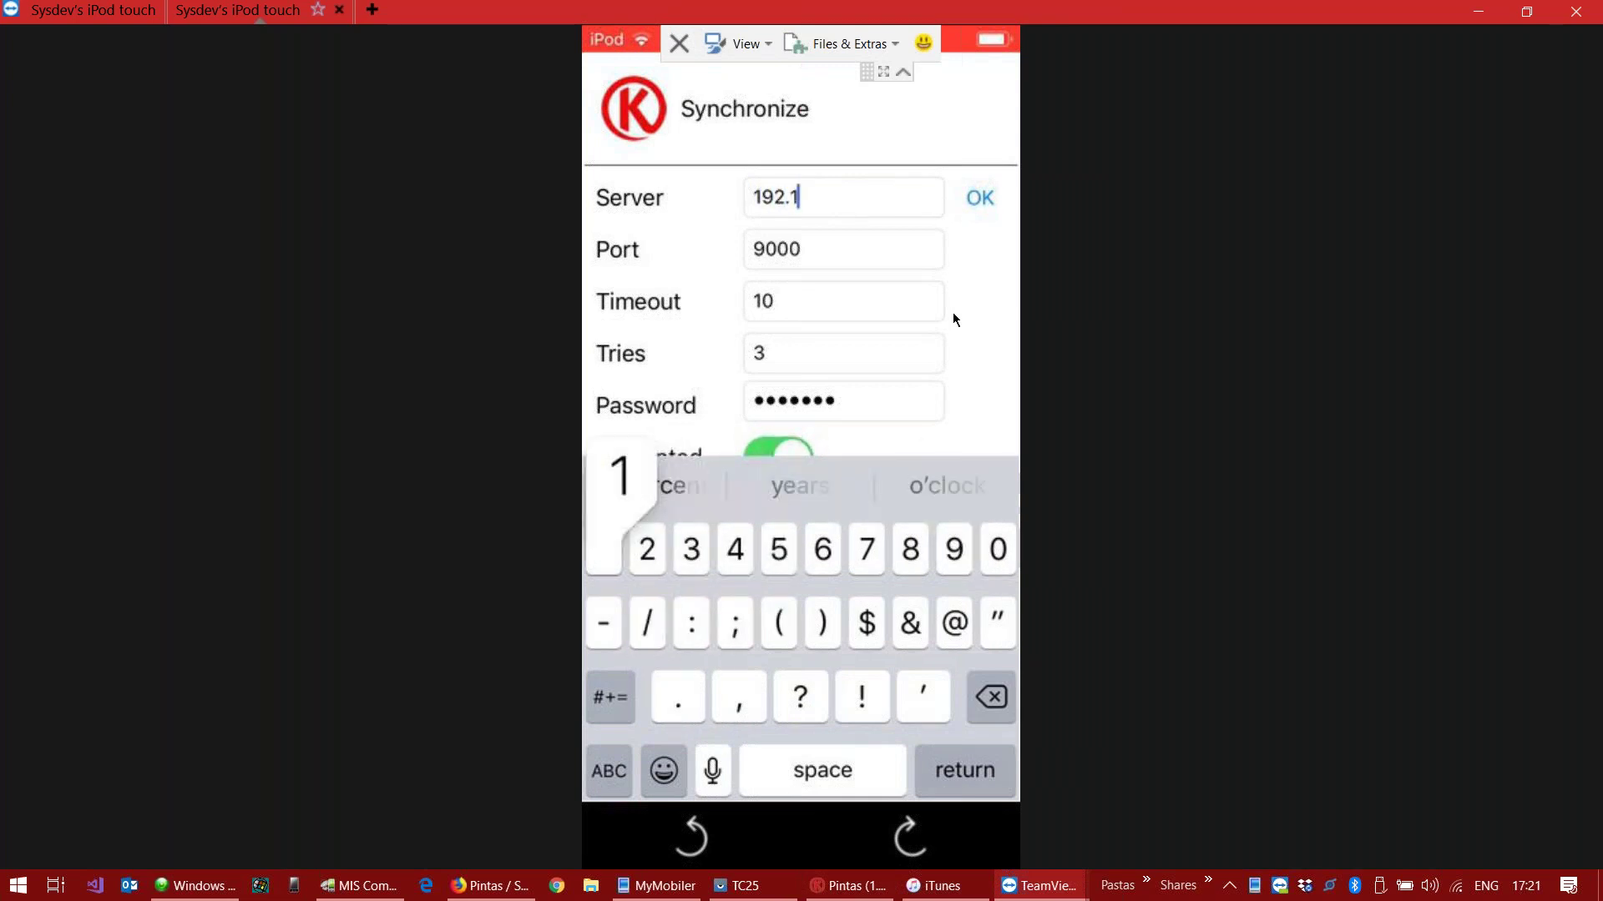
{"action": "type", "text": "68.1.133"}
{"action": "key", "text": "Return"}
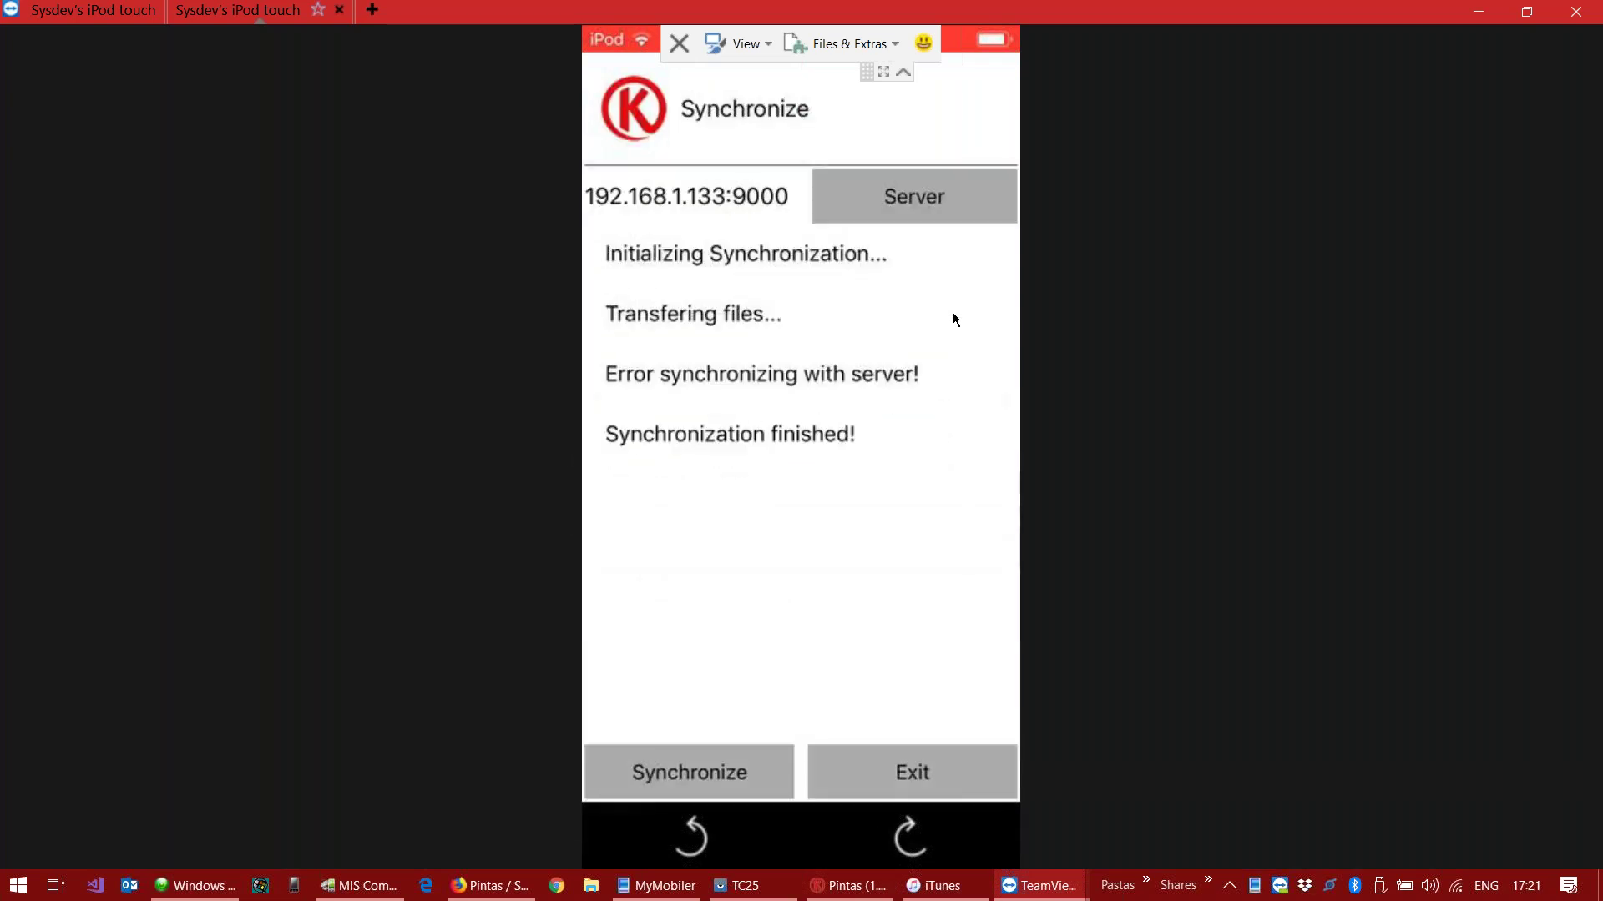
Step: Dismiss the sync error, re-enter the password, save to receive all files, then exit the sync screen
{"action": "key", "text": "Return"}
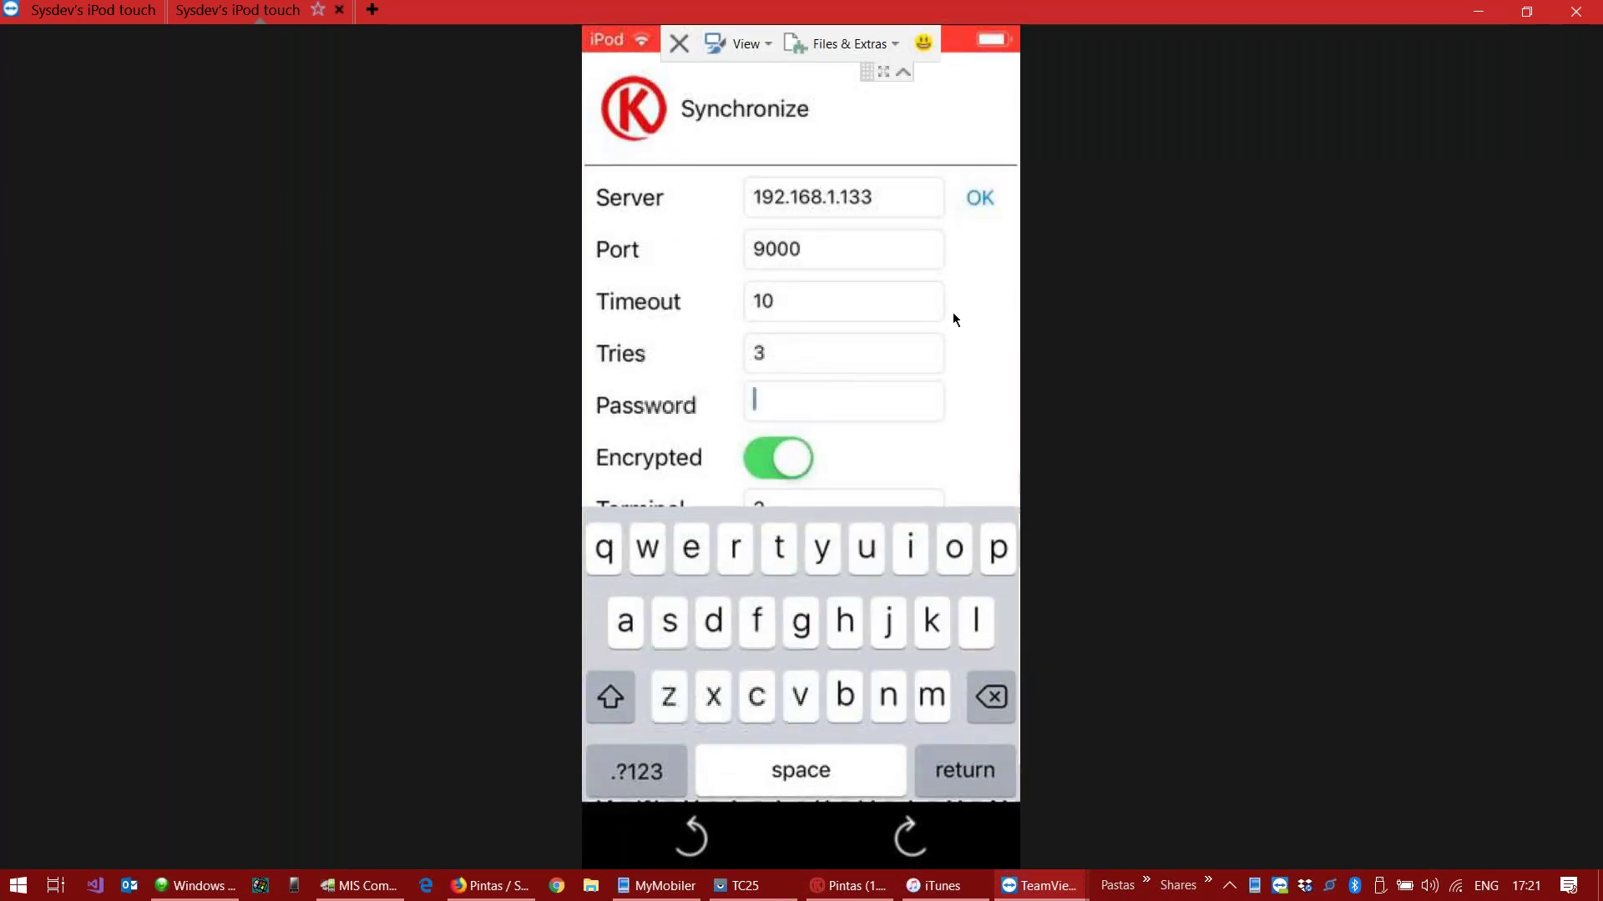
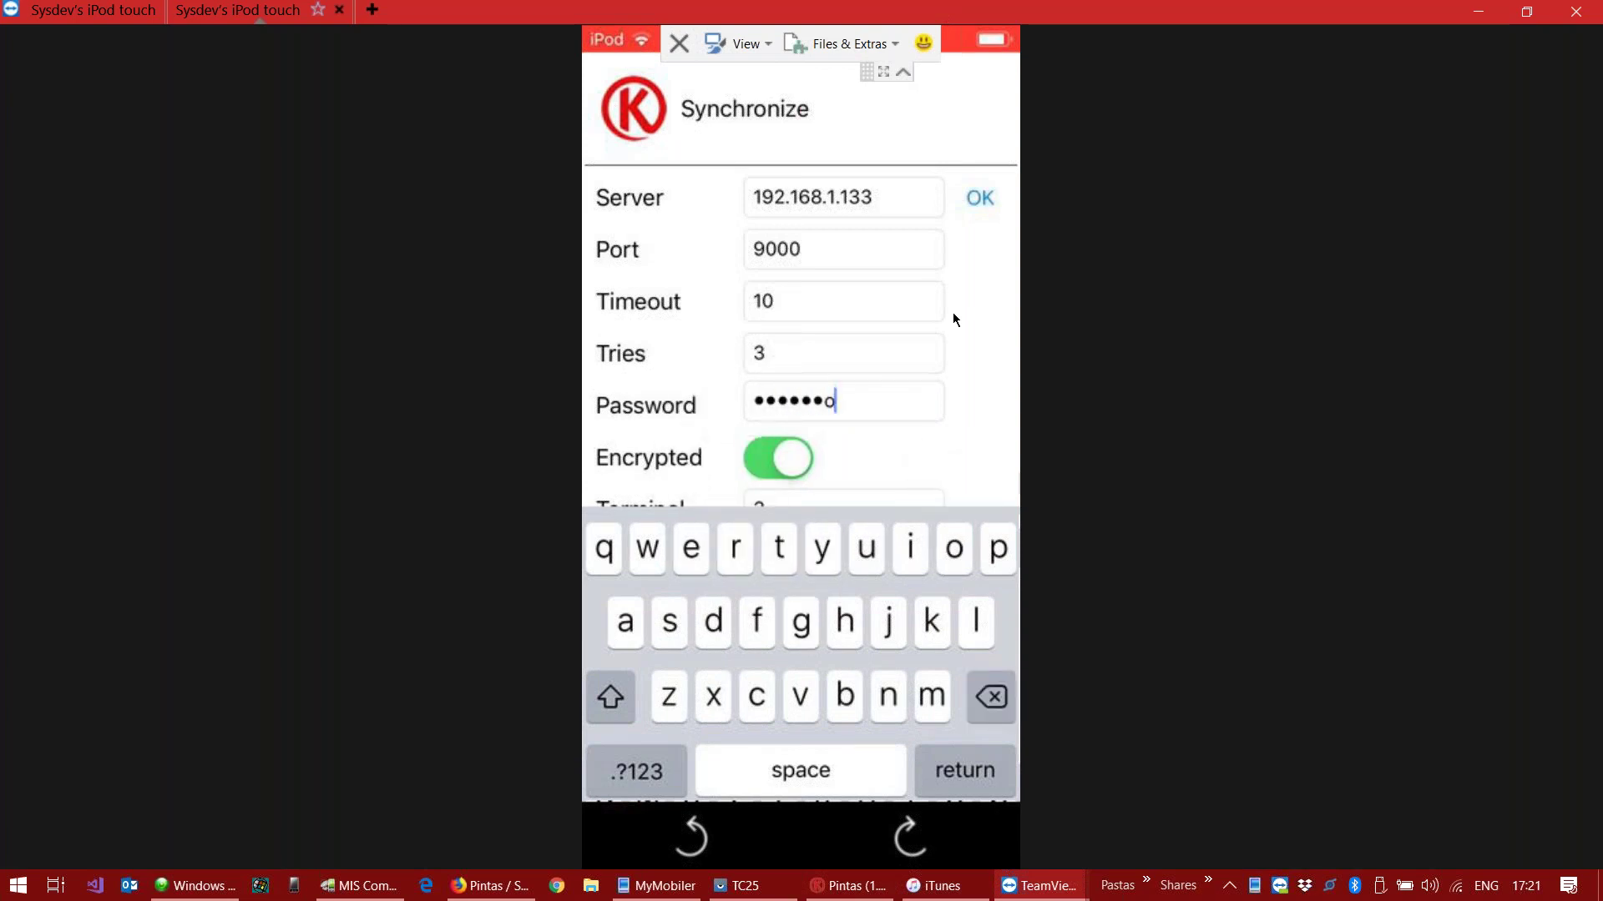
{"action": "key", "text": "Return"}
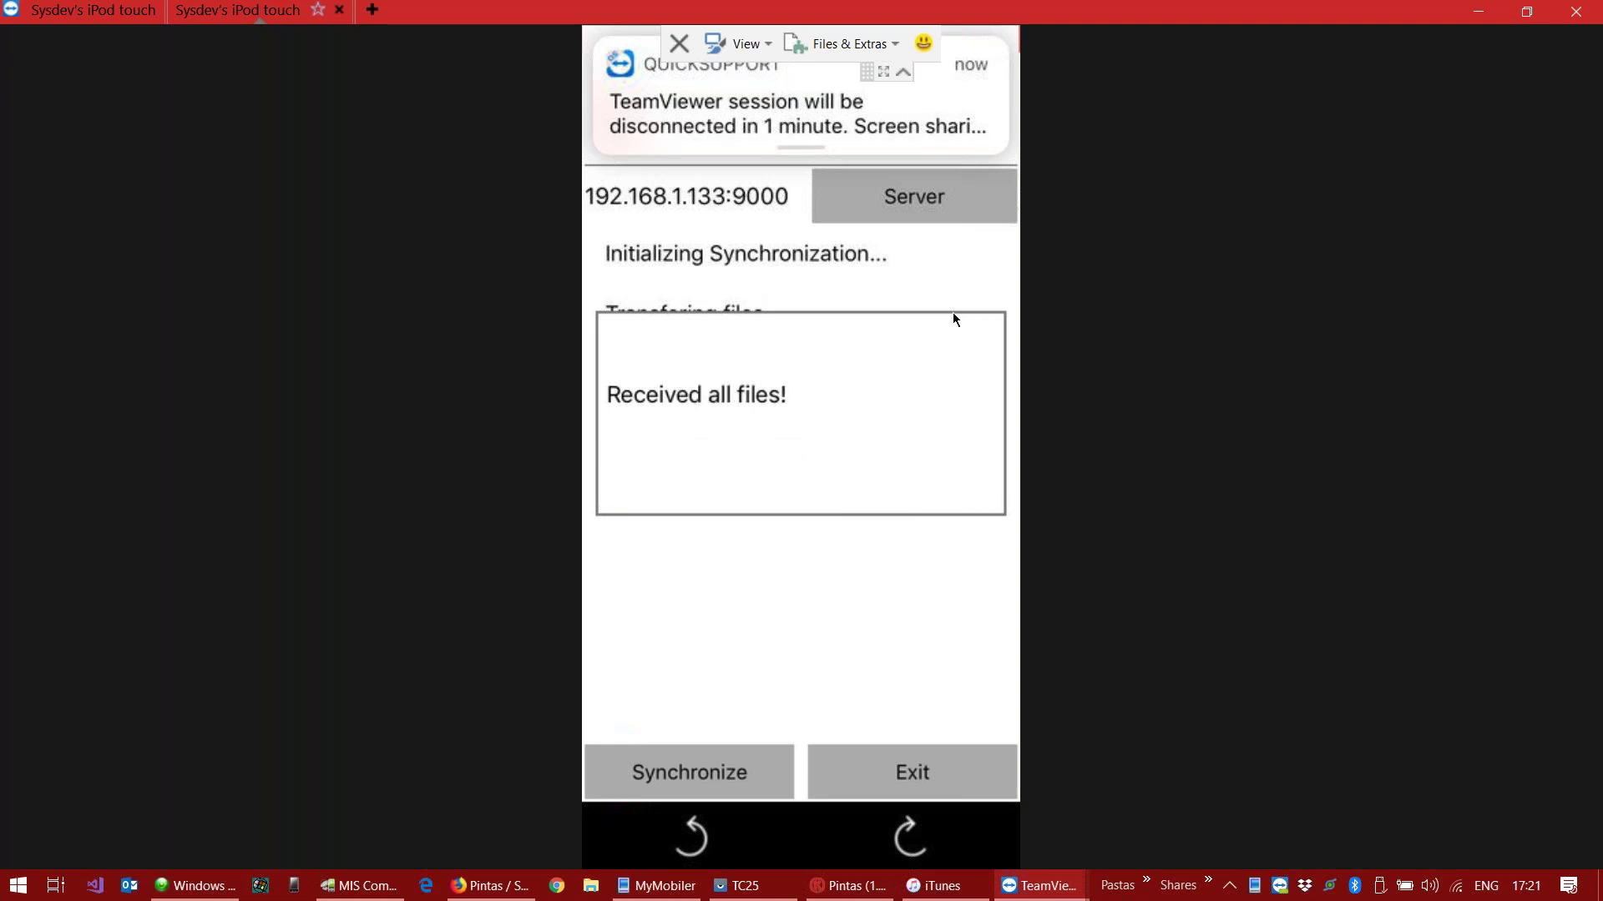
{"action": "left_click", "coordinate": [858, 763]}
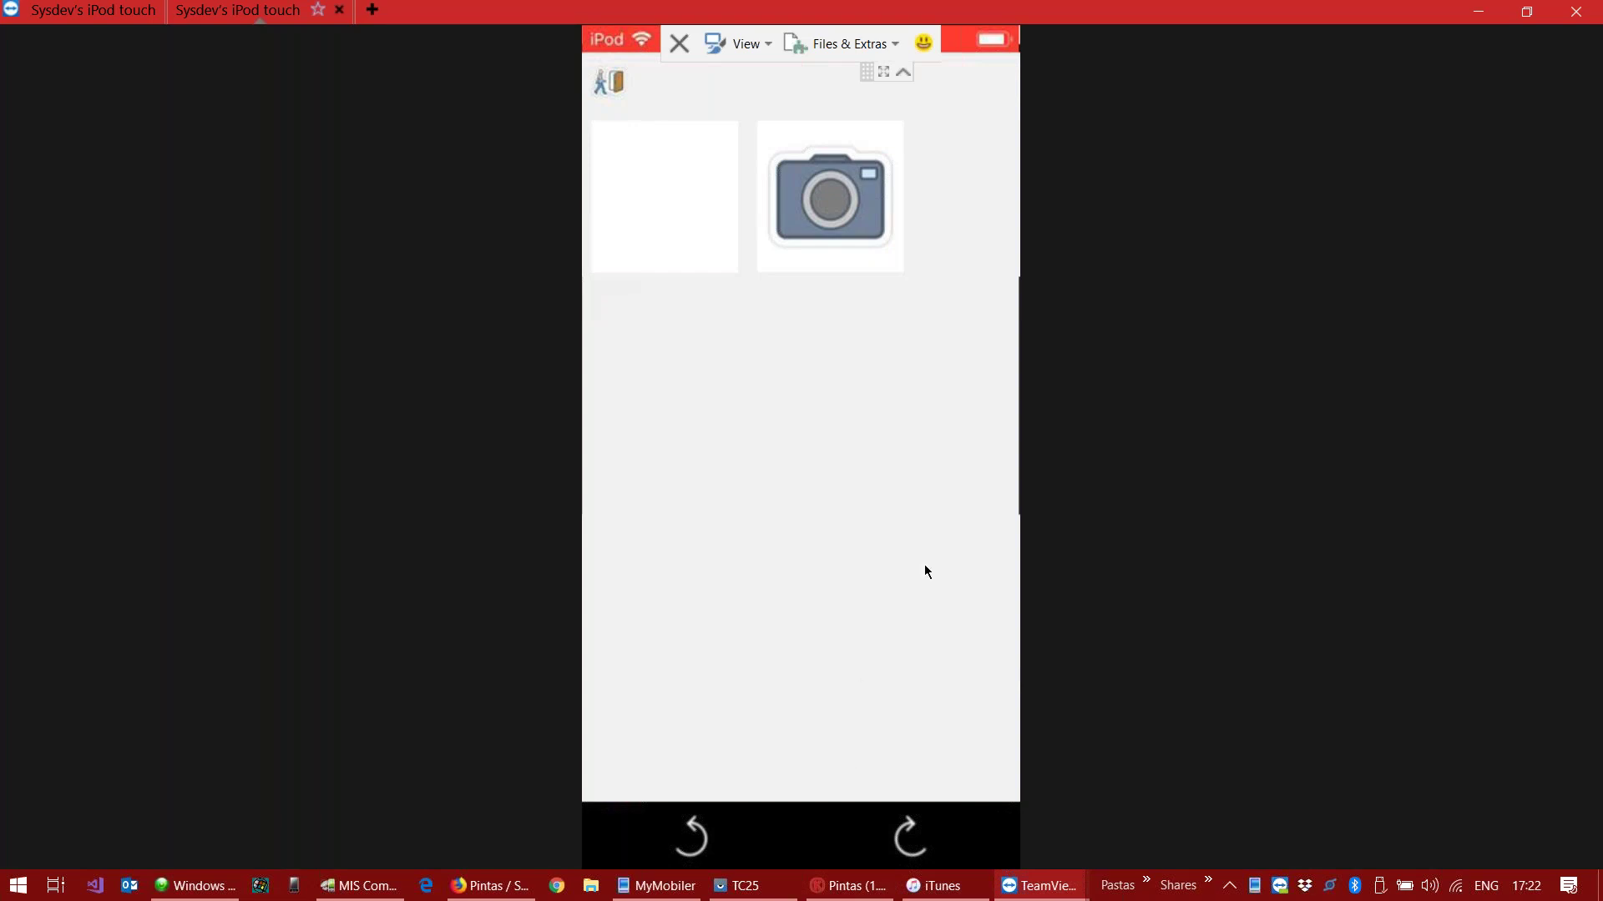
Step: Return to the PC, open Create Update for the Pintas project, and bring the iPod view on screen
{"action": "left_click", "coordinate": [1527, 11]}
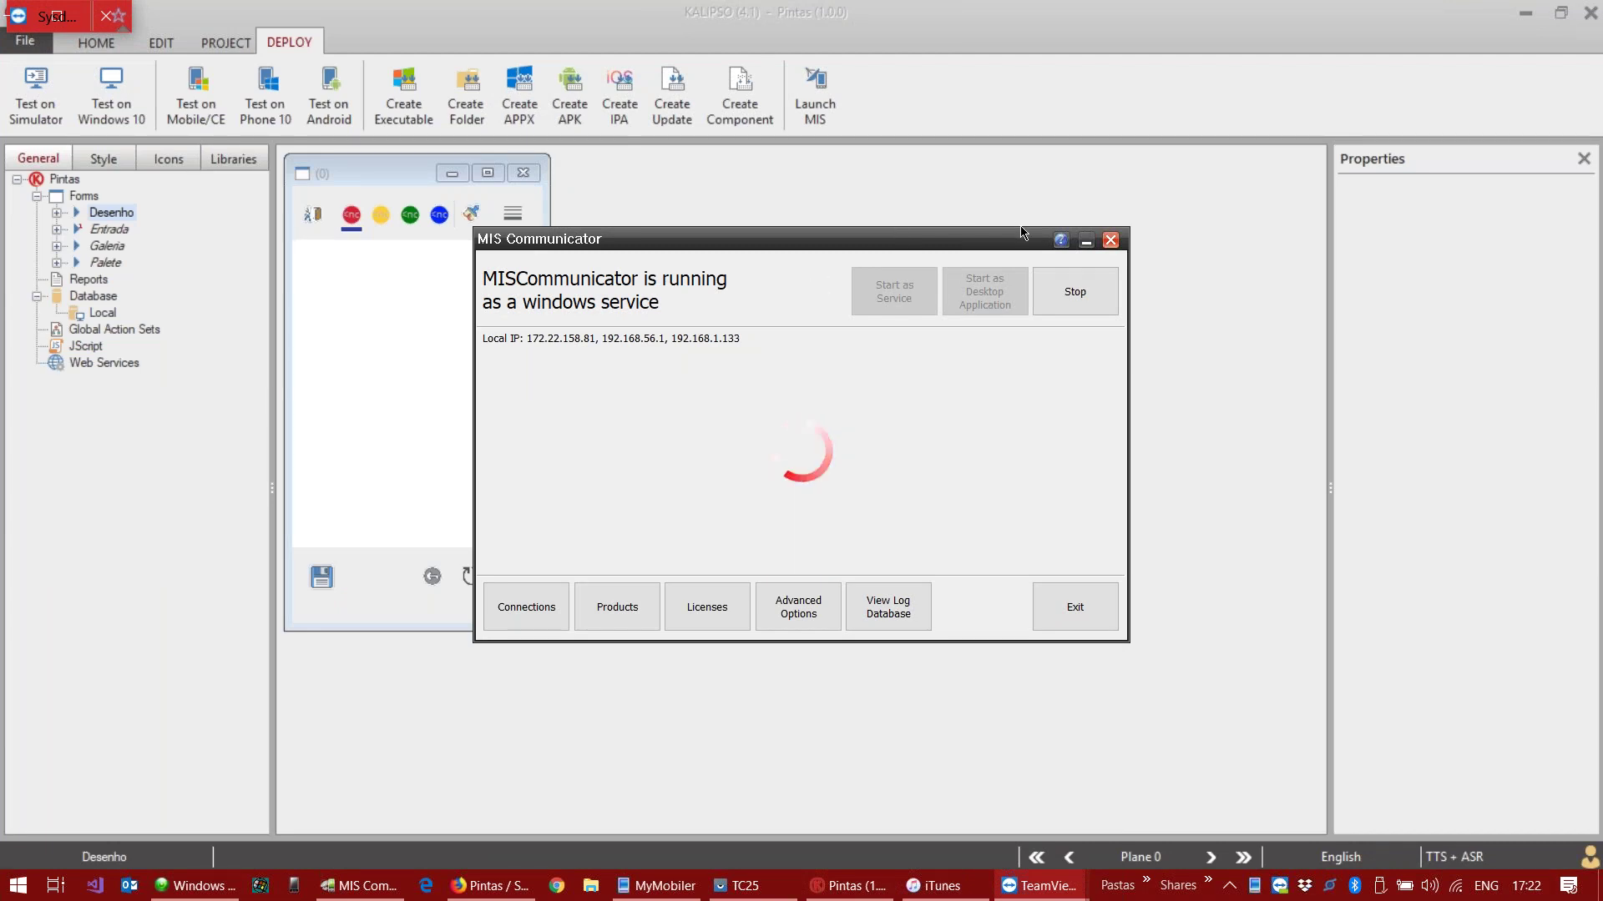
{"action": "left_click", "coordinate": [979, 202]}
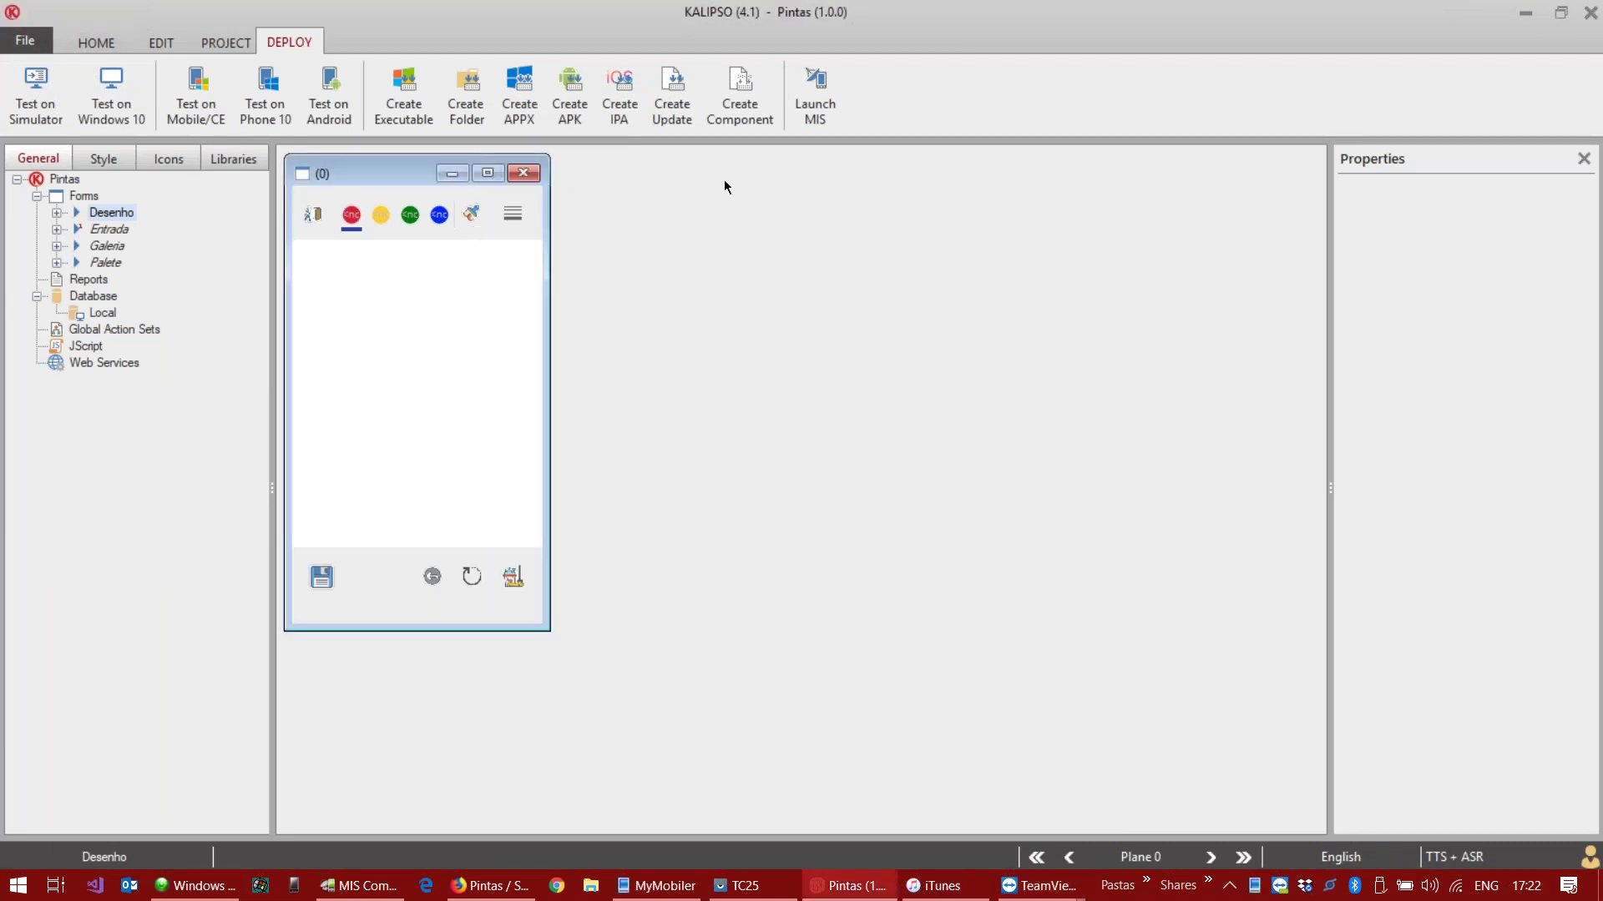
{"action": "left_click", "coordinate": [673, 92]}
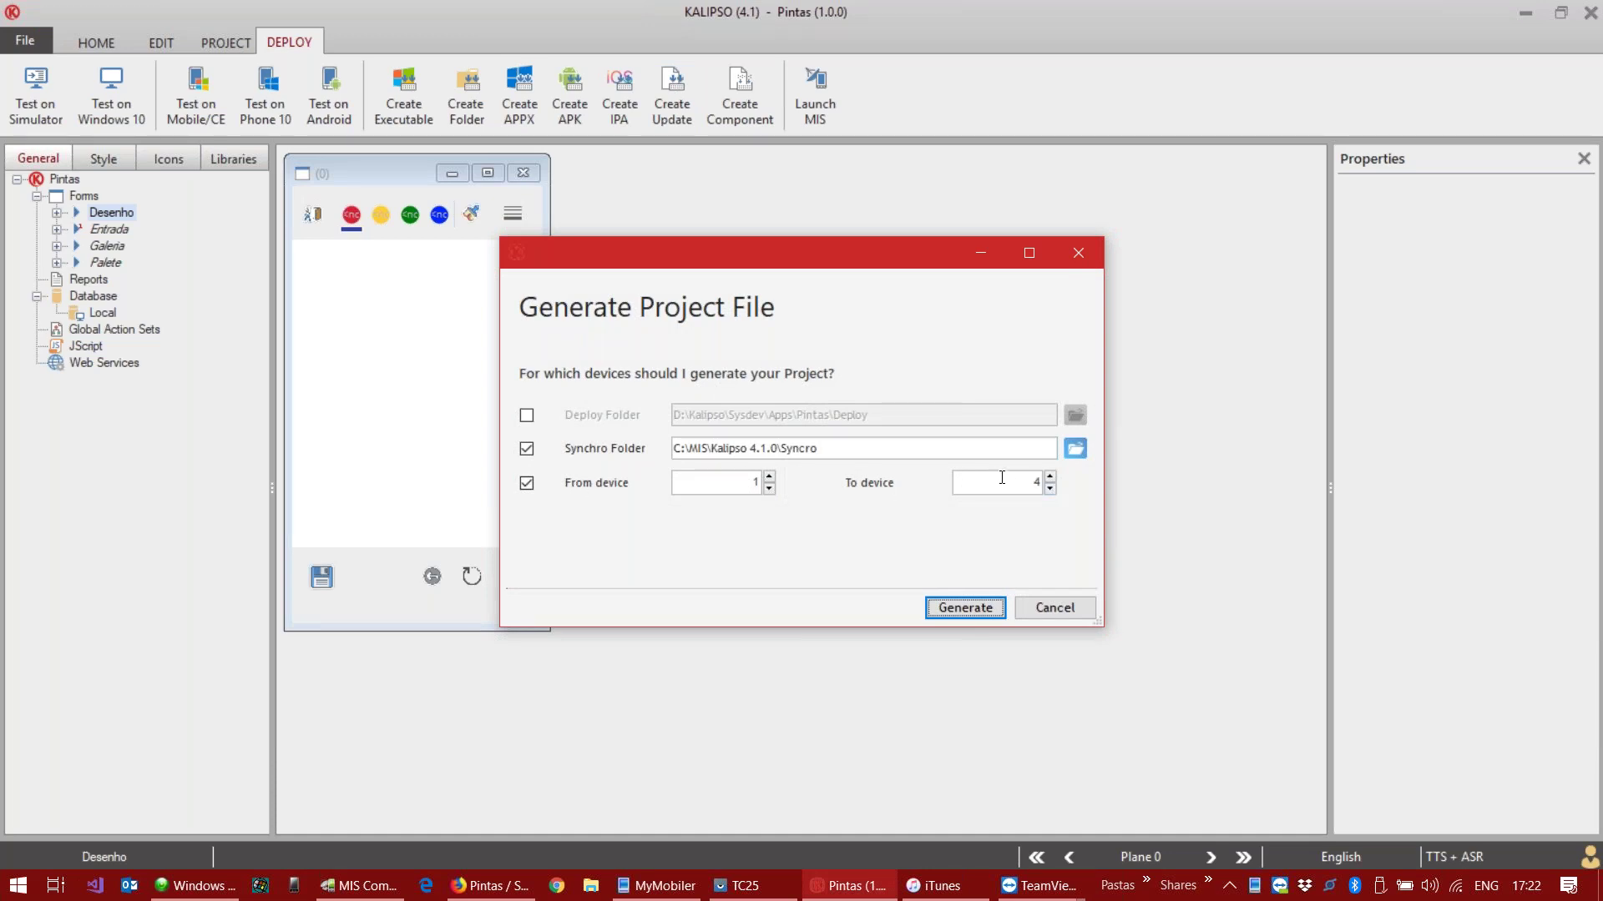
{"action": "left_click", "coordinate": [1039, 885]}
{"action": "left_click", "coordinate": [1148, 814]}
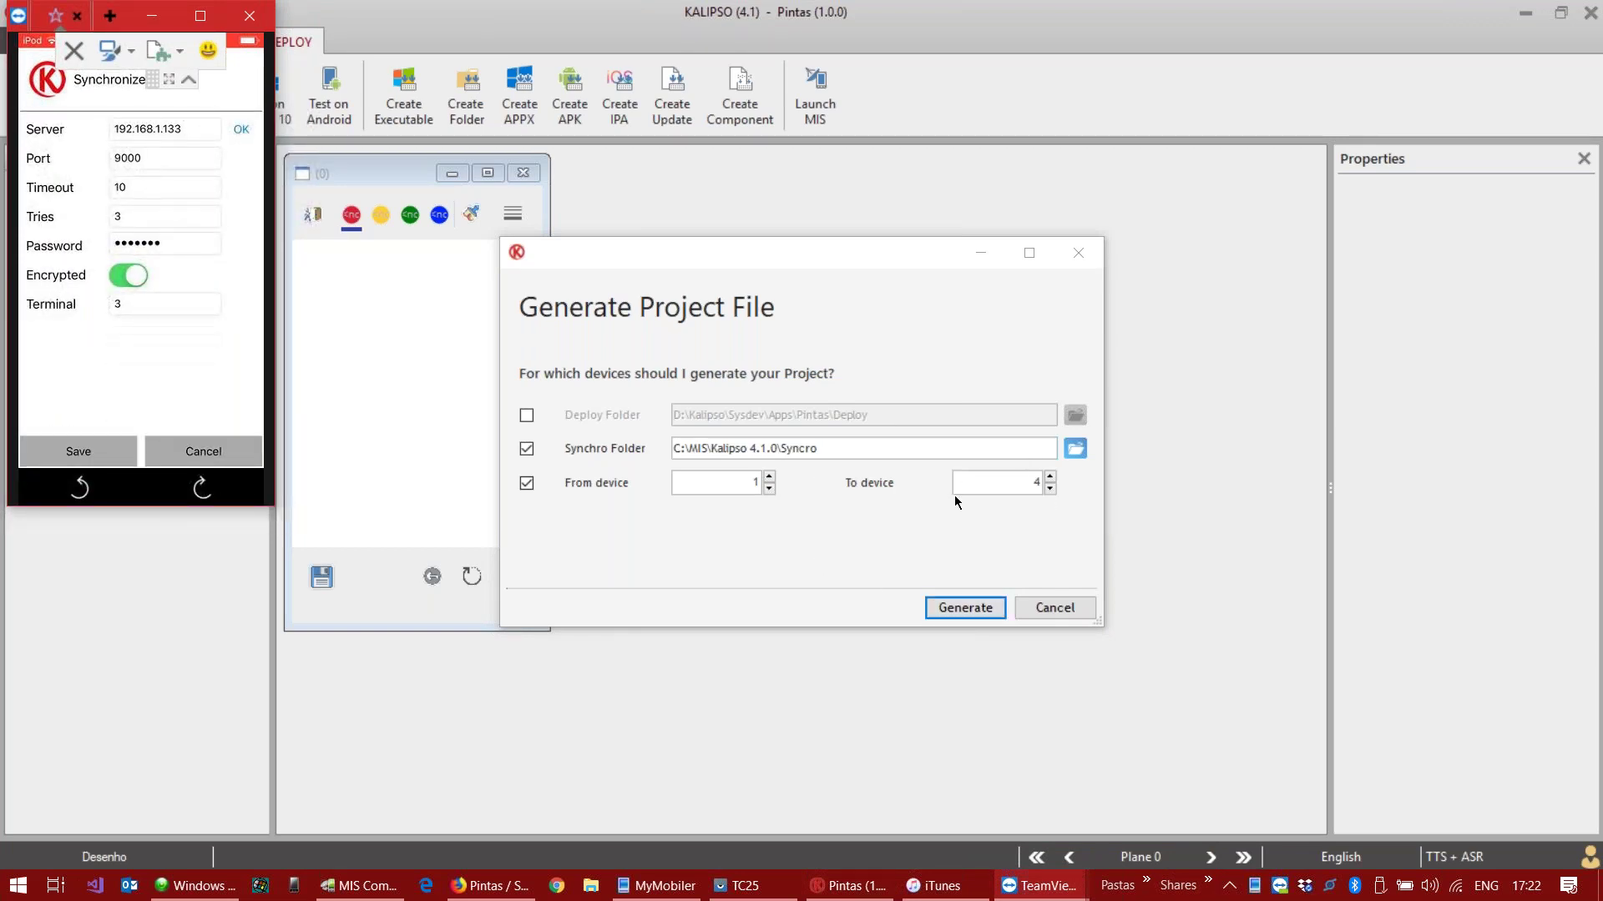
Step: Generate the Pintas project file into the Synchro folder for devices 1 to 4 and confirm success
{"action": "double_click", "coordinate": [754, 482]}
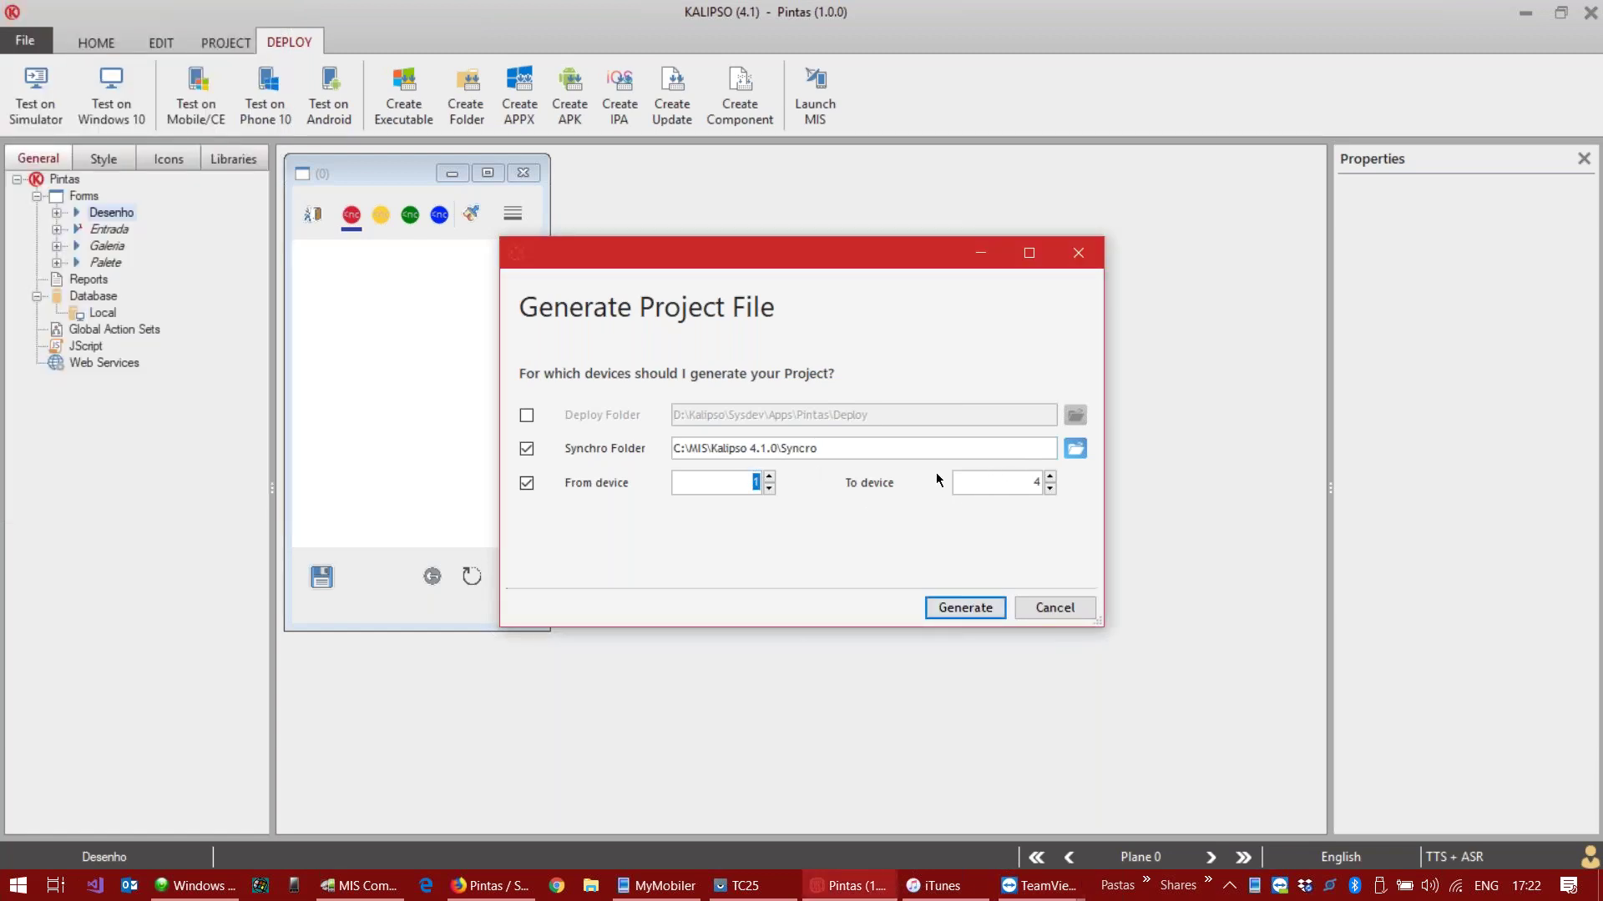
{"action": "left_click", "coordinate": [978, 608]}
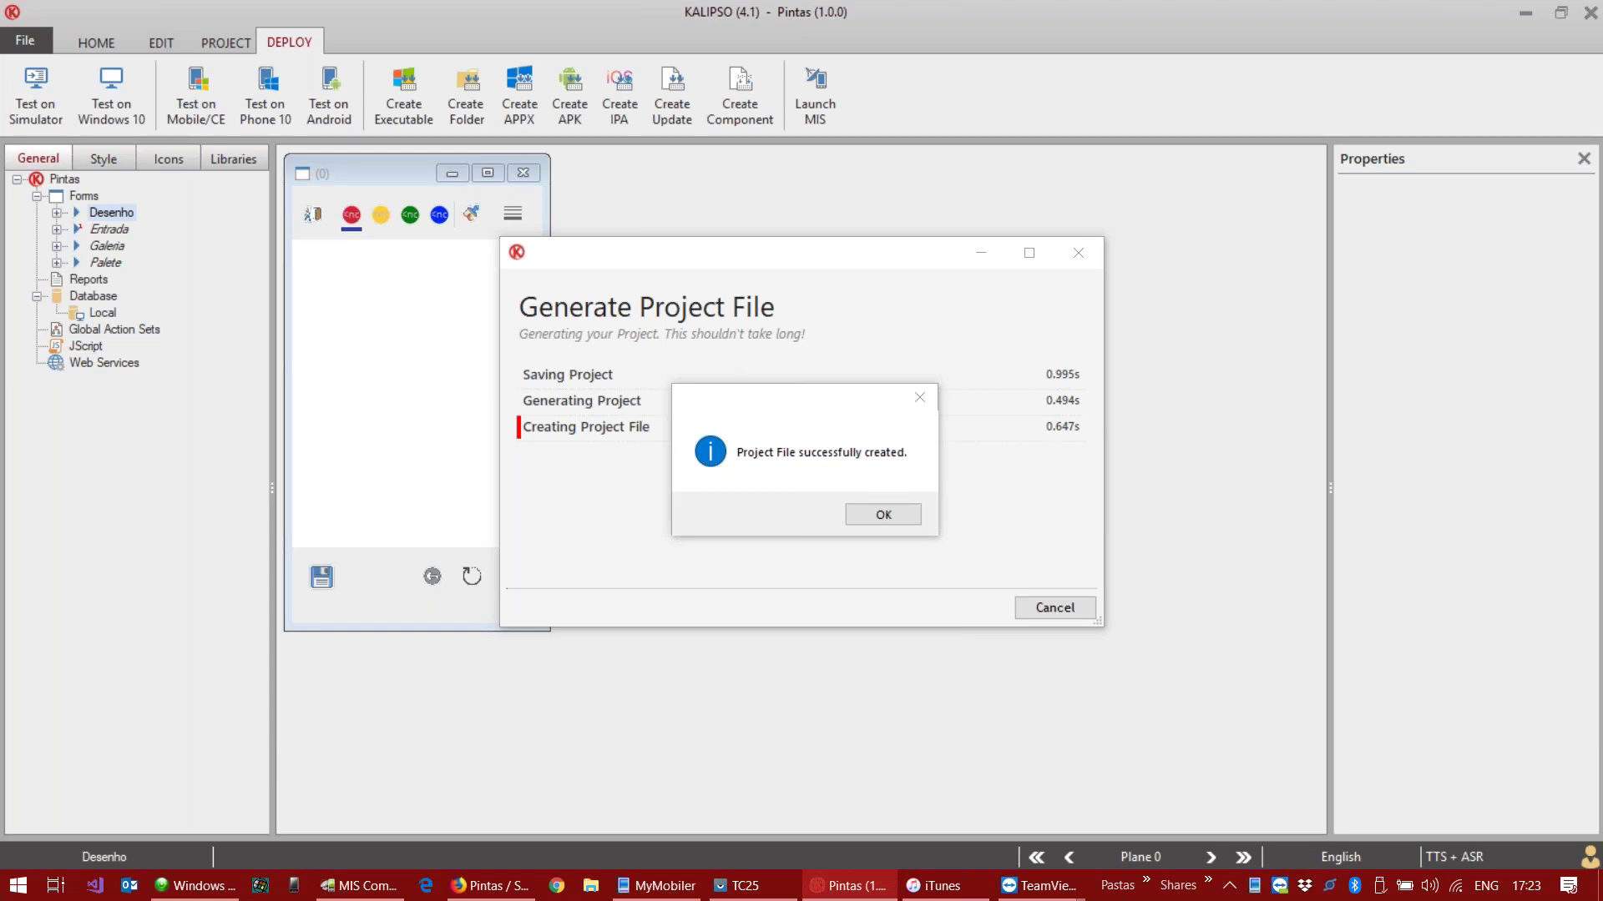
{"action": "left_click_drag", "start_coordinate": [838, 402], "coordinate": [815, 259]}
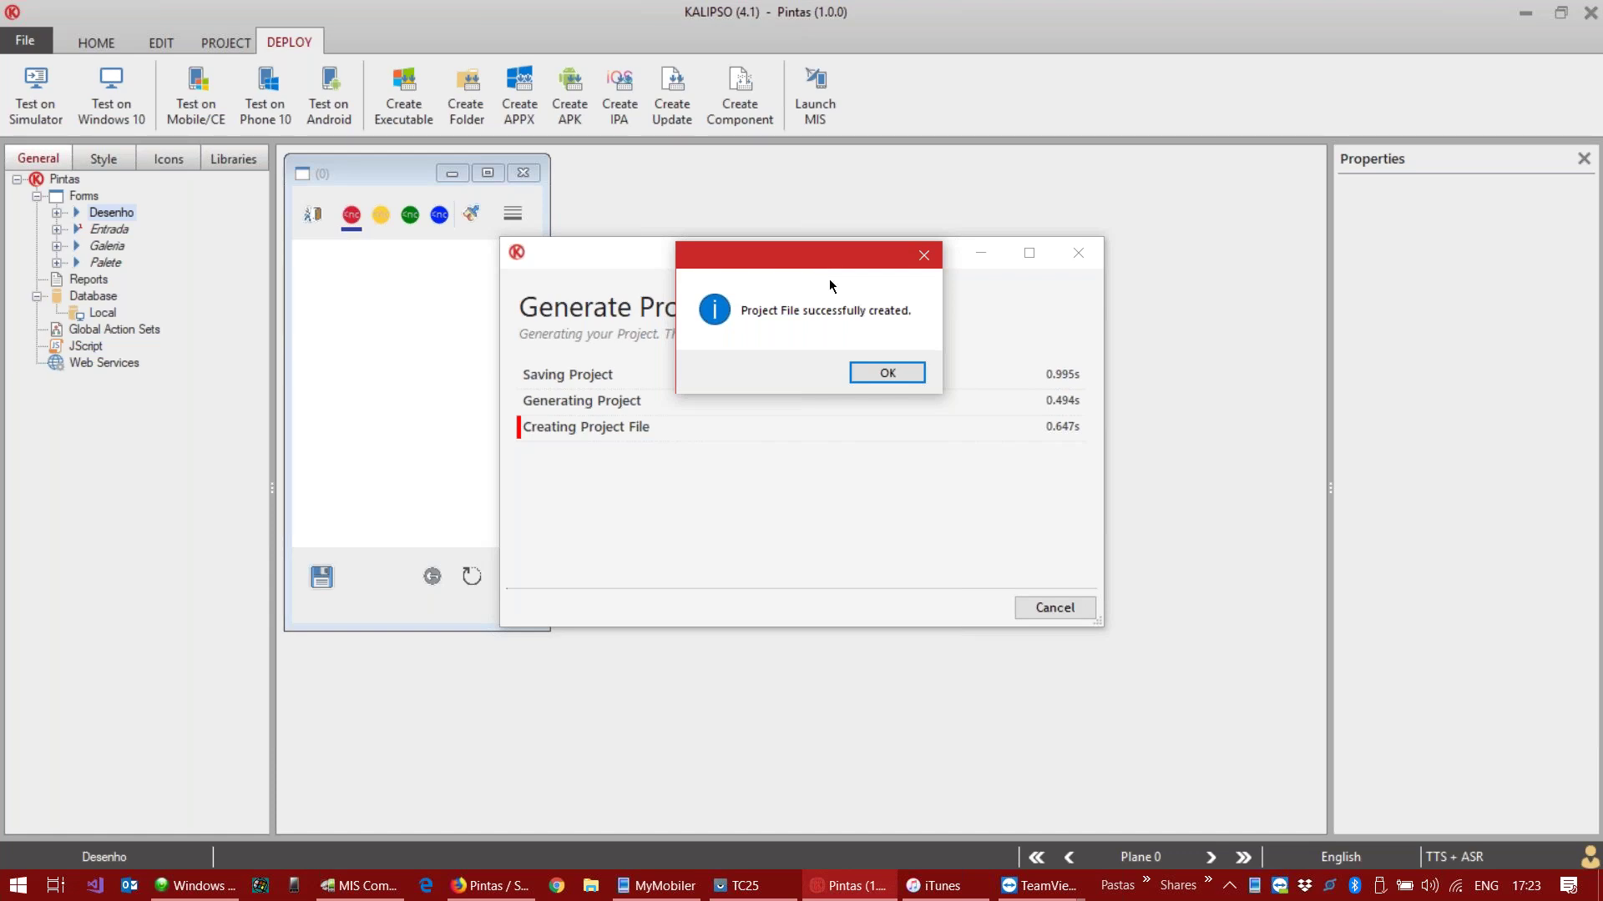
{"action": "left_click", "coordinate": [878, 372]}
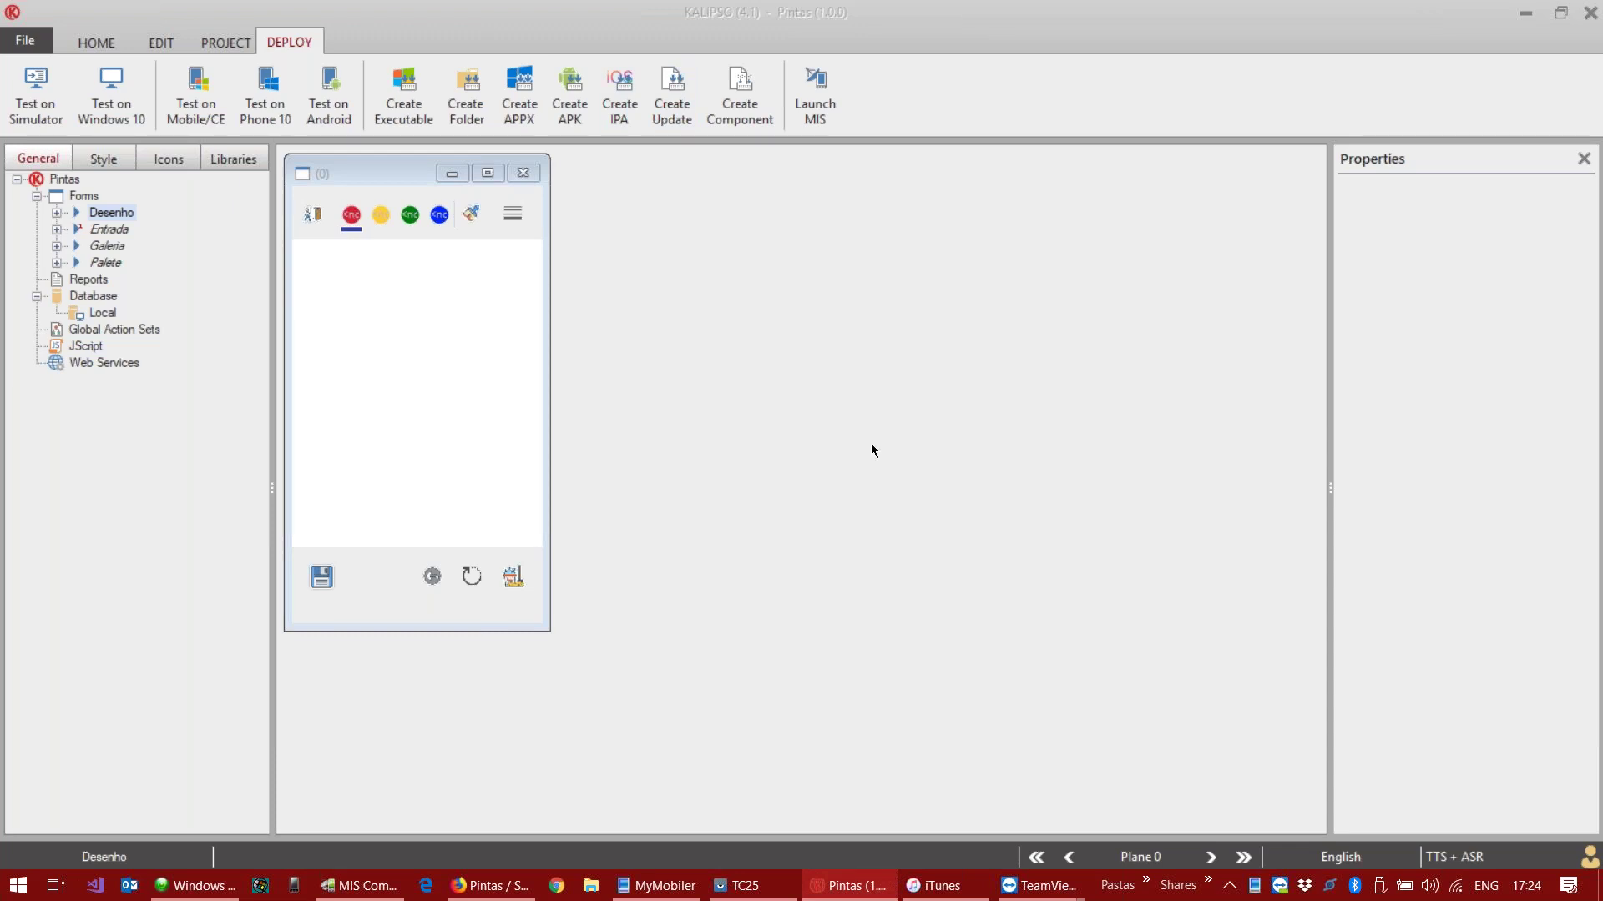
{"action": "left_click", "coordinate": [596, 383]}
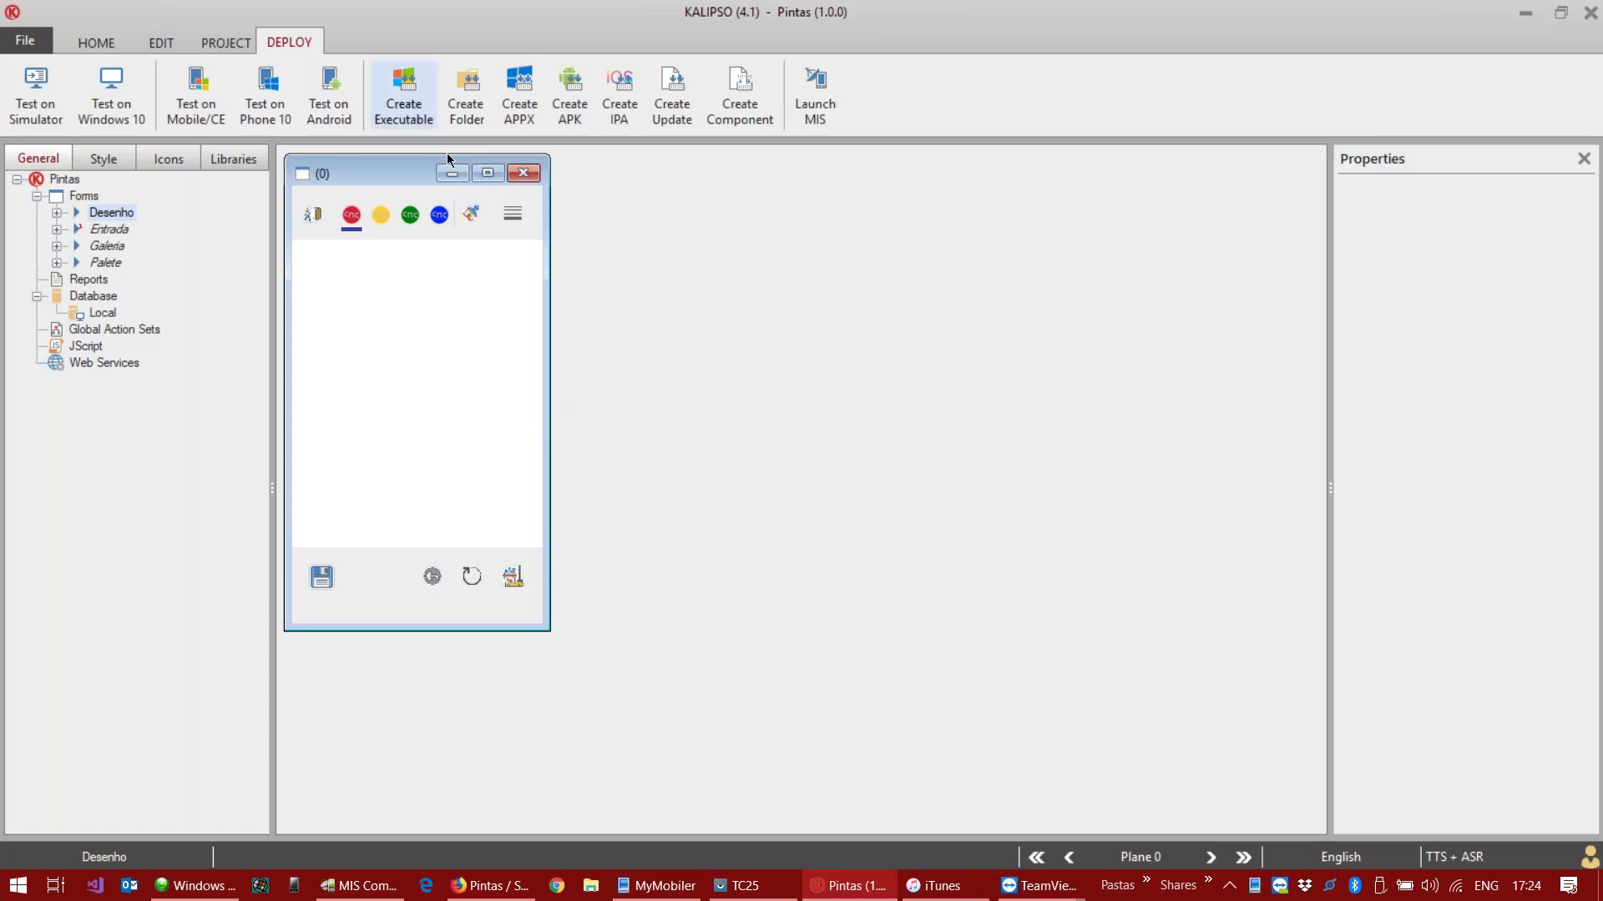
Step: Open MIS Communicator and stop its engine
{"action": "left_click", "coordinate": [359, 886]}
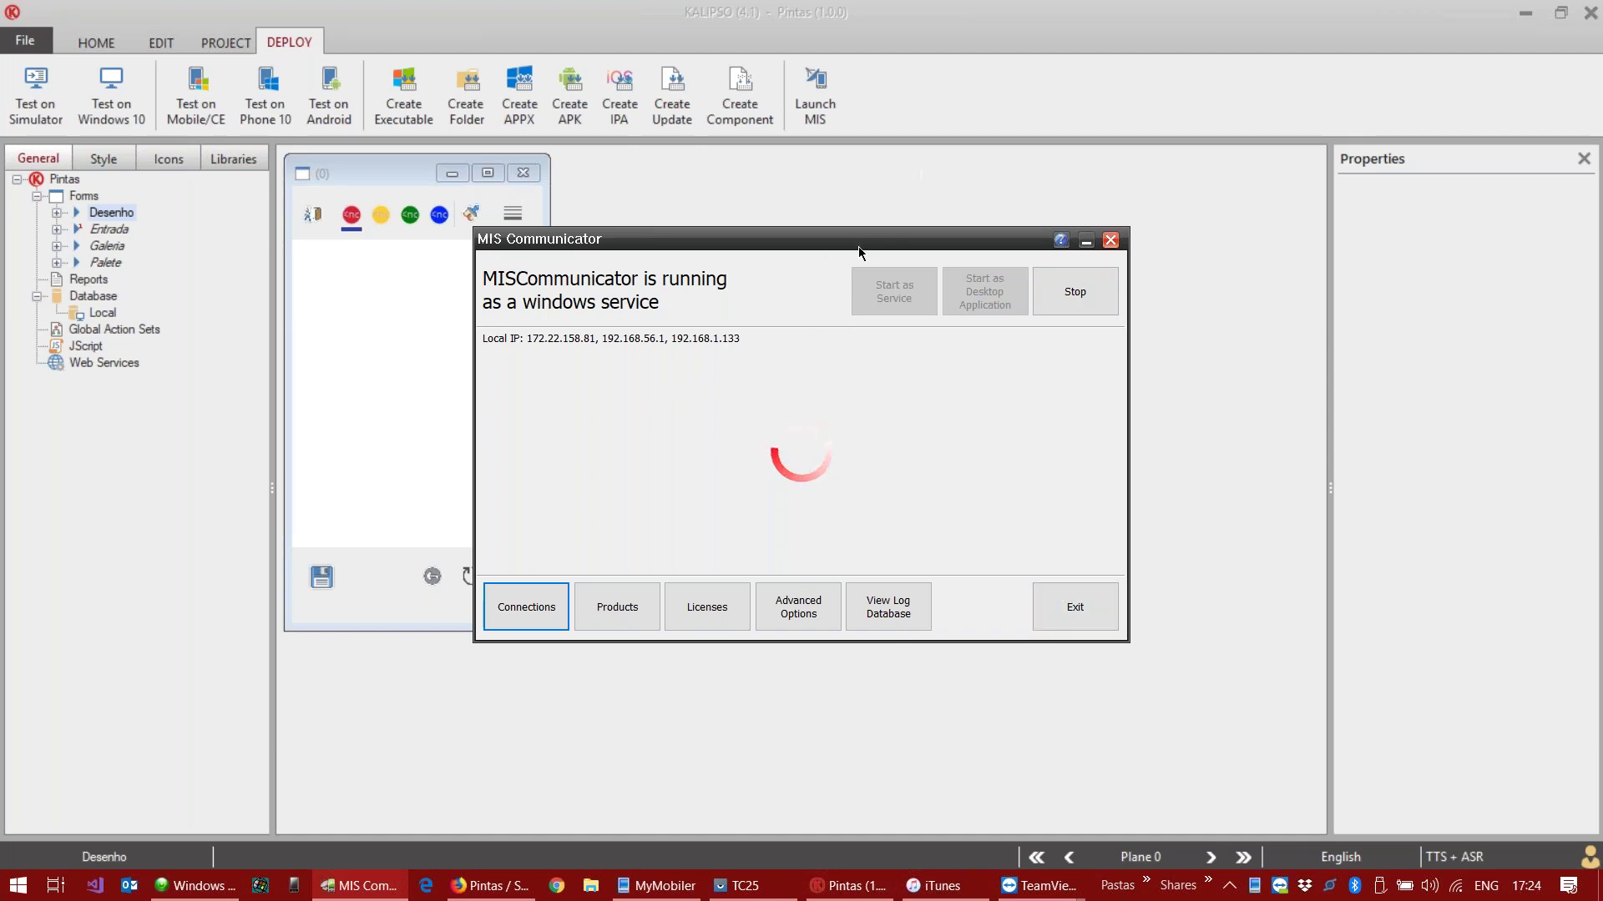
{"action": "left_click", "coordinate": [1063, 305]}
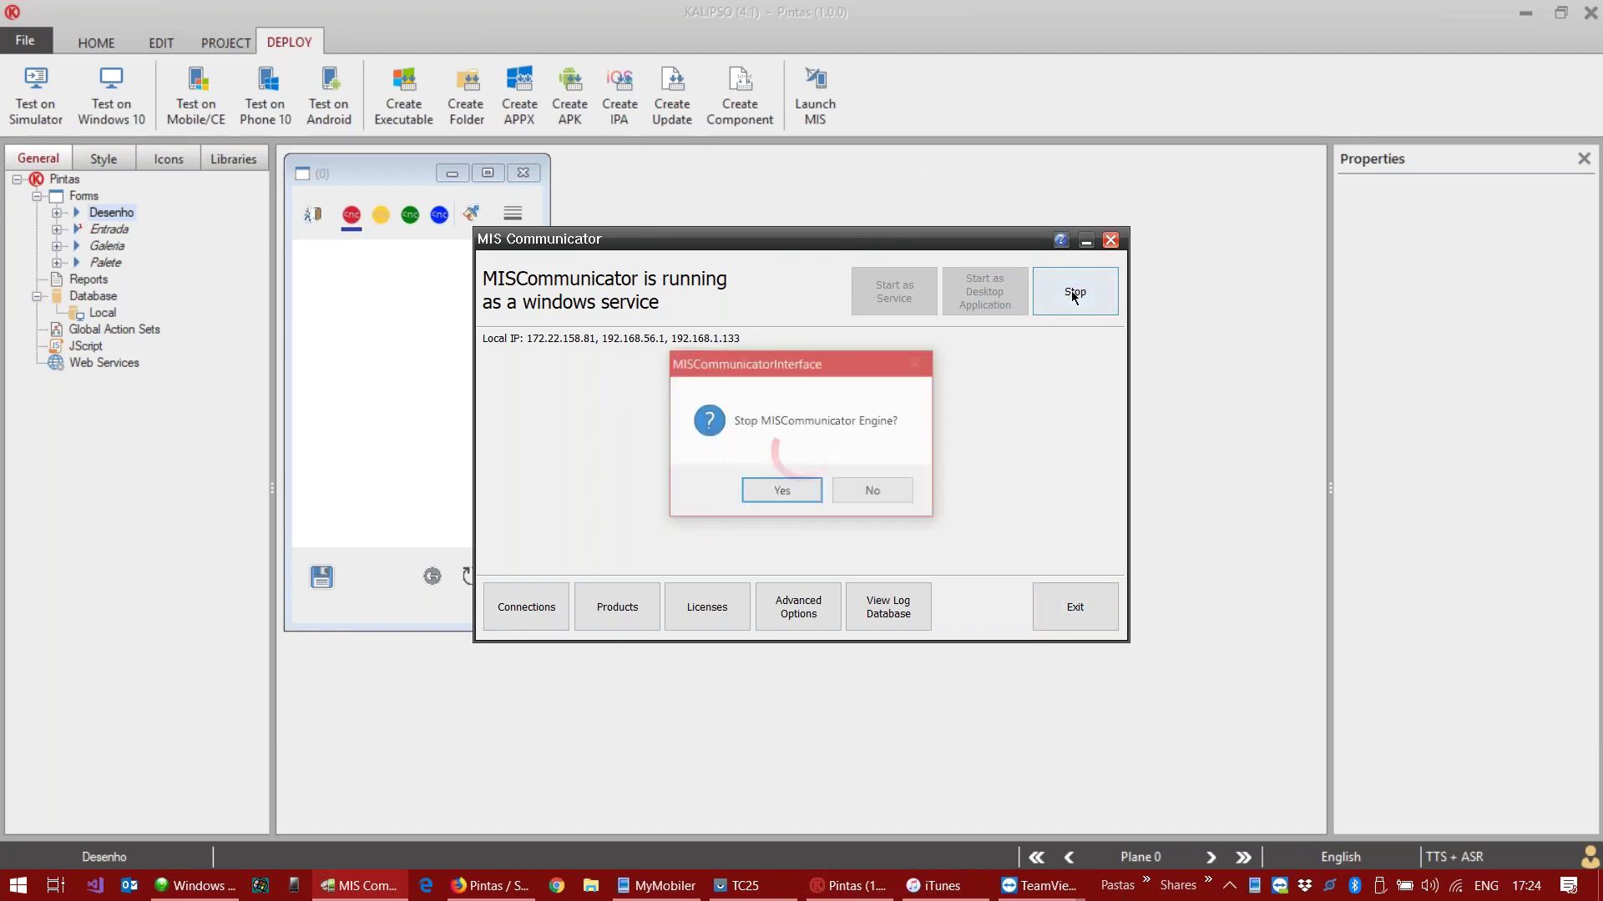
{"action": "left_click", "coordinate": [775, 482]}
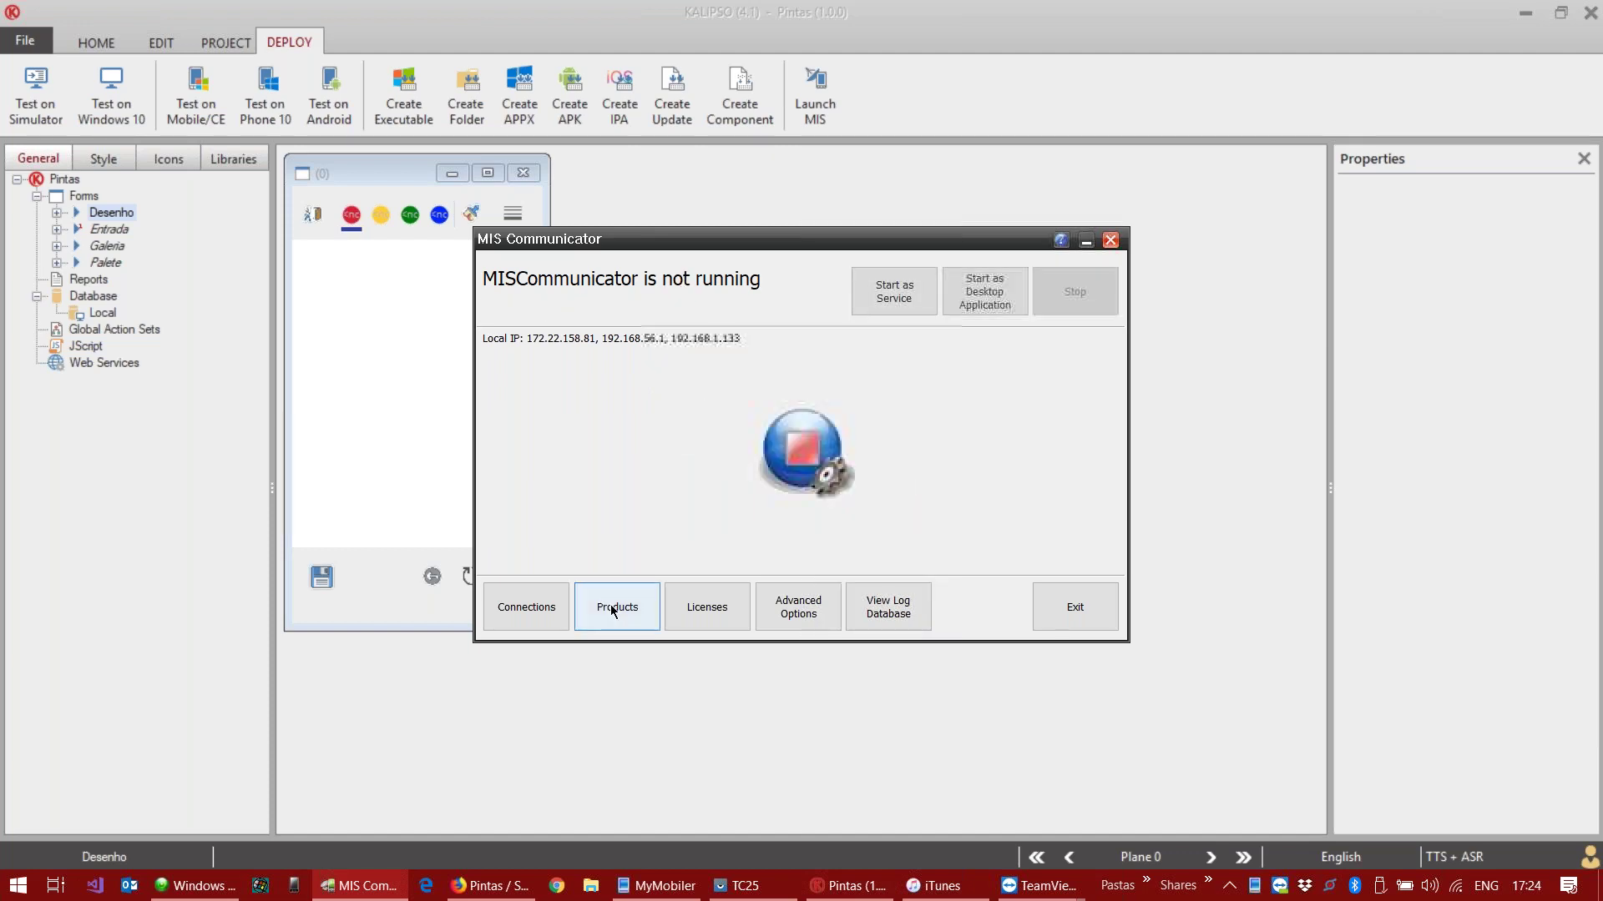
Step: Review the LOCAL and TCP connection properties unchanged, then close the connections list and MIS Communicator
{"action": "left_click", "coordinate": [534, 605]}
{"action": "left_click", "coordinate": [624, 321]}
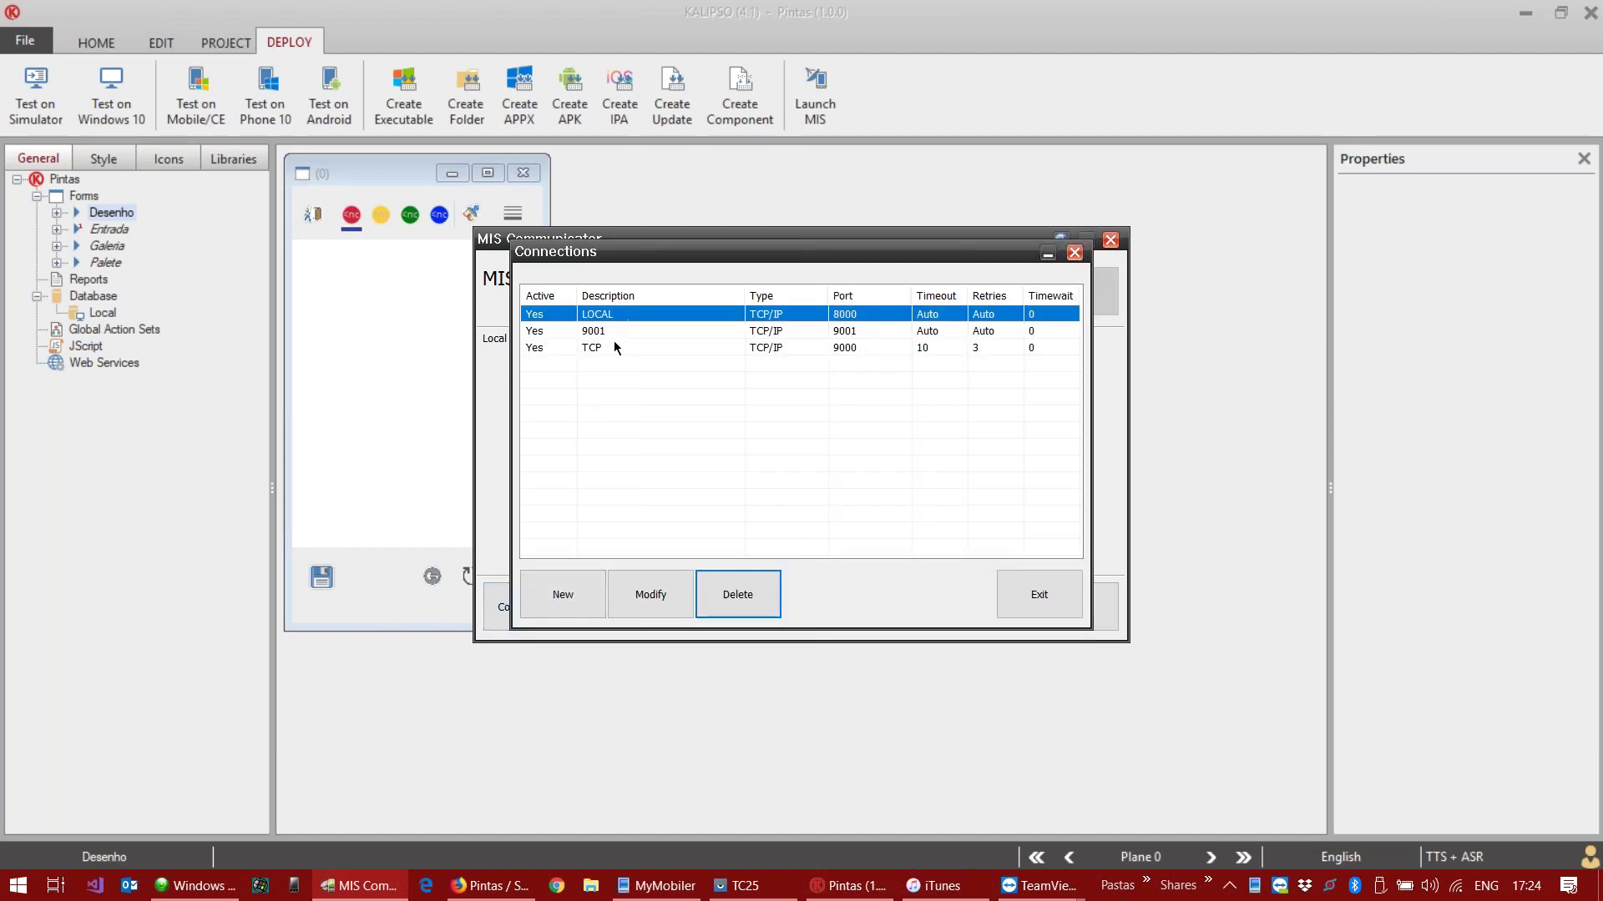
{"action": "left_click", "coordinate": [616, 347]}
{"action": "double_click", "coordinate": [735, 351]}
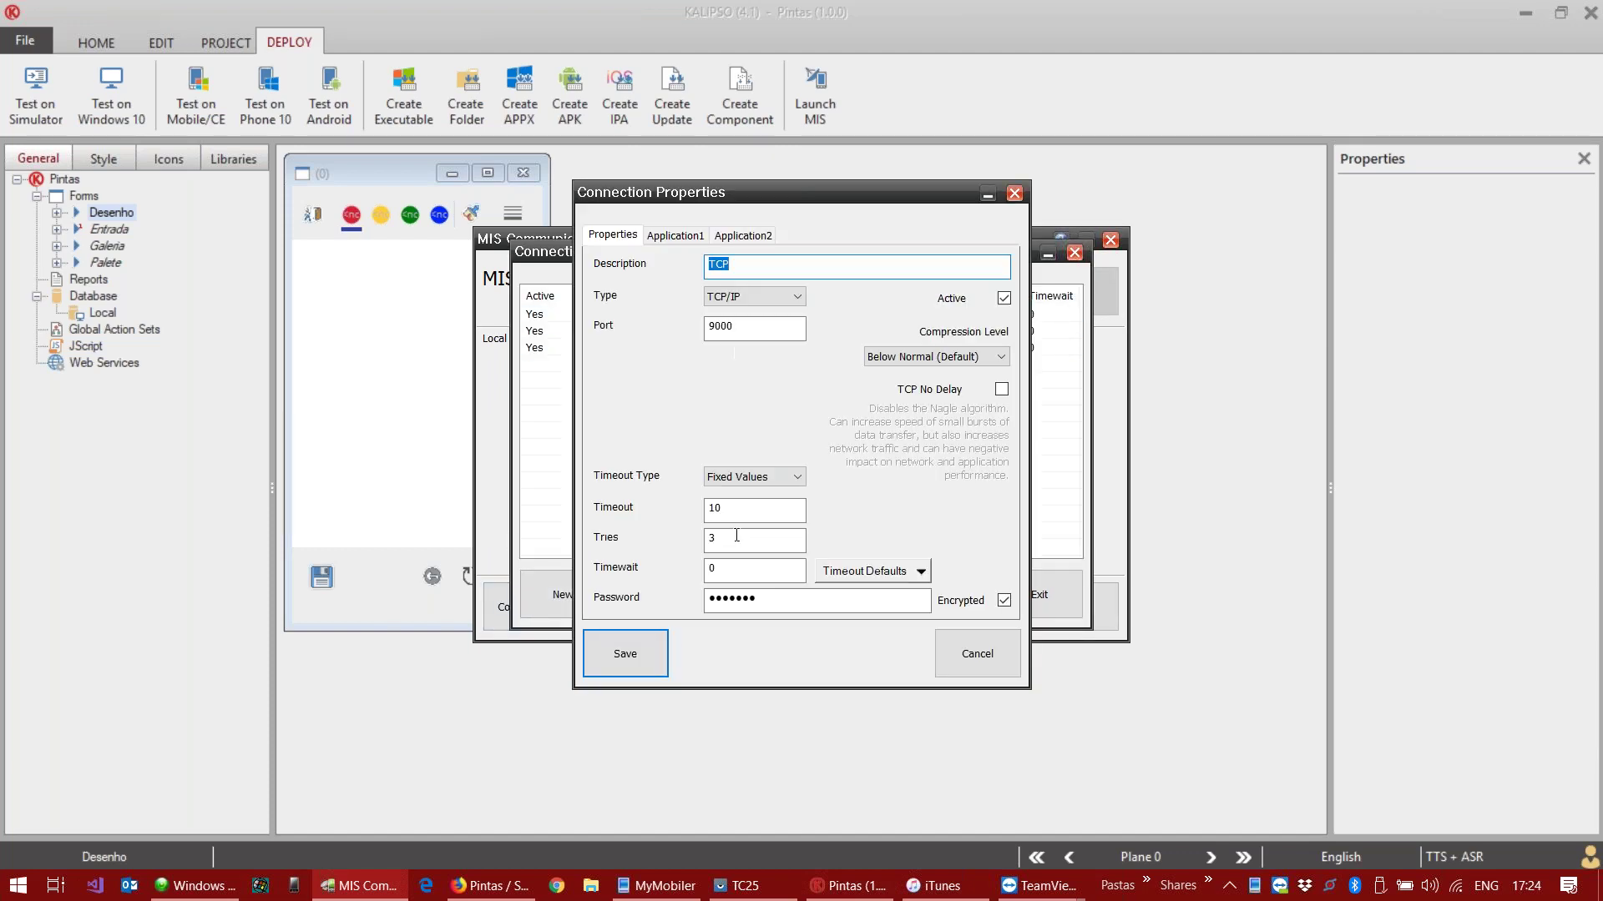
{"action": "left_click", "coordinate": [719, 568]}
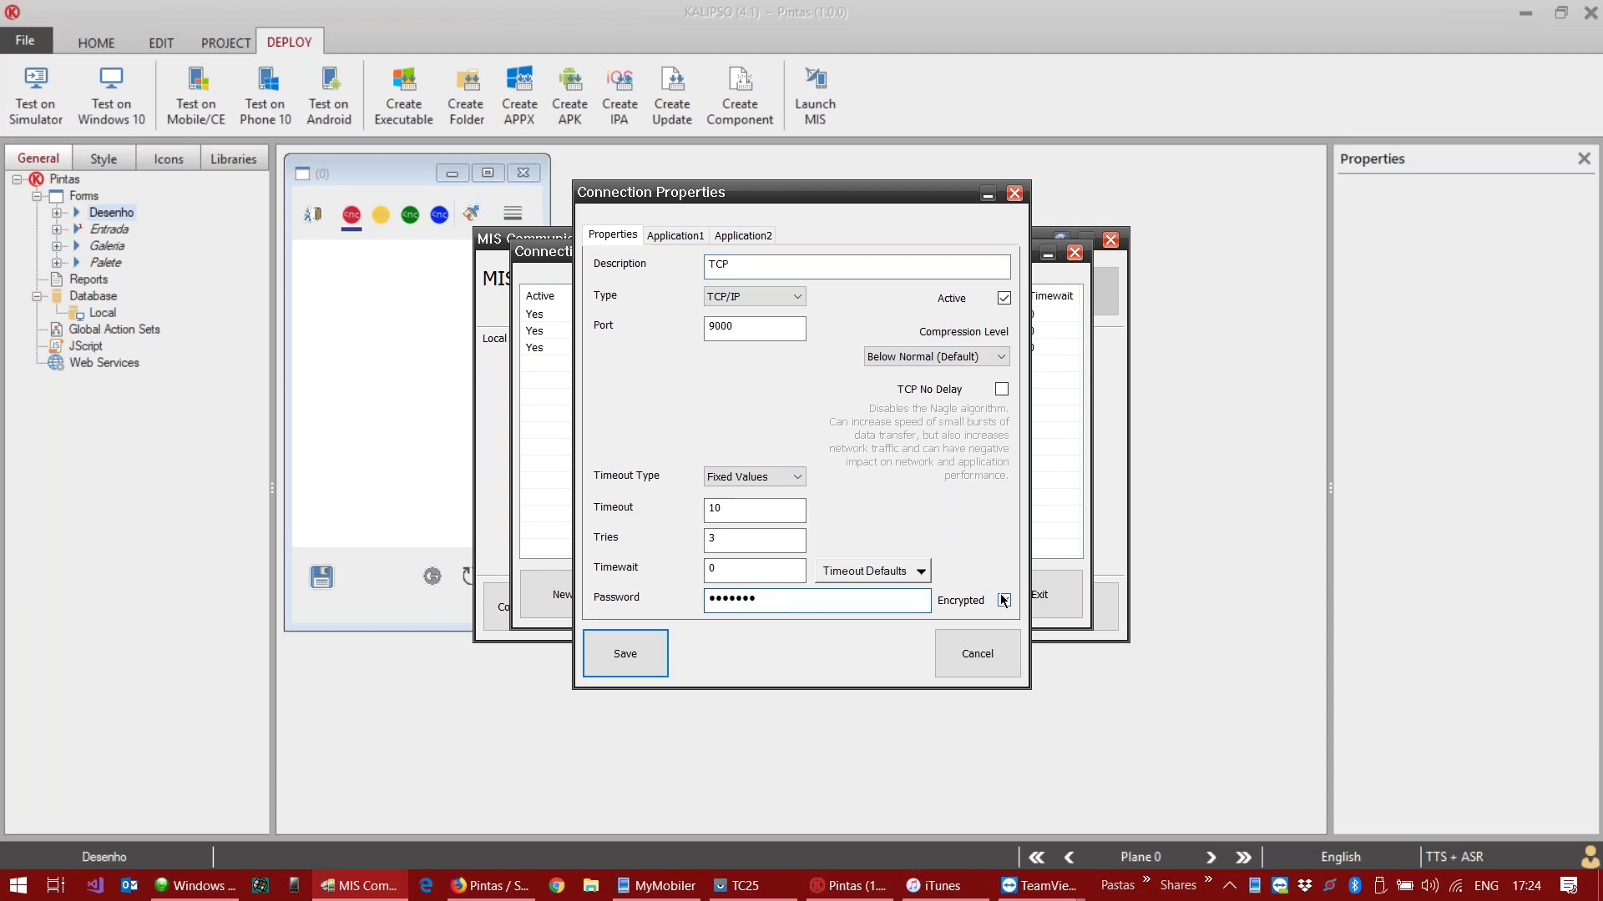
{"action": "left_click", "coordinate": [976, 654]}
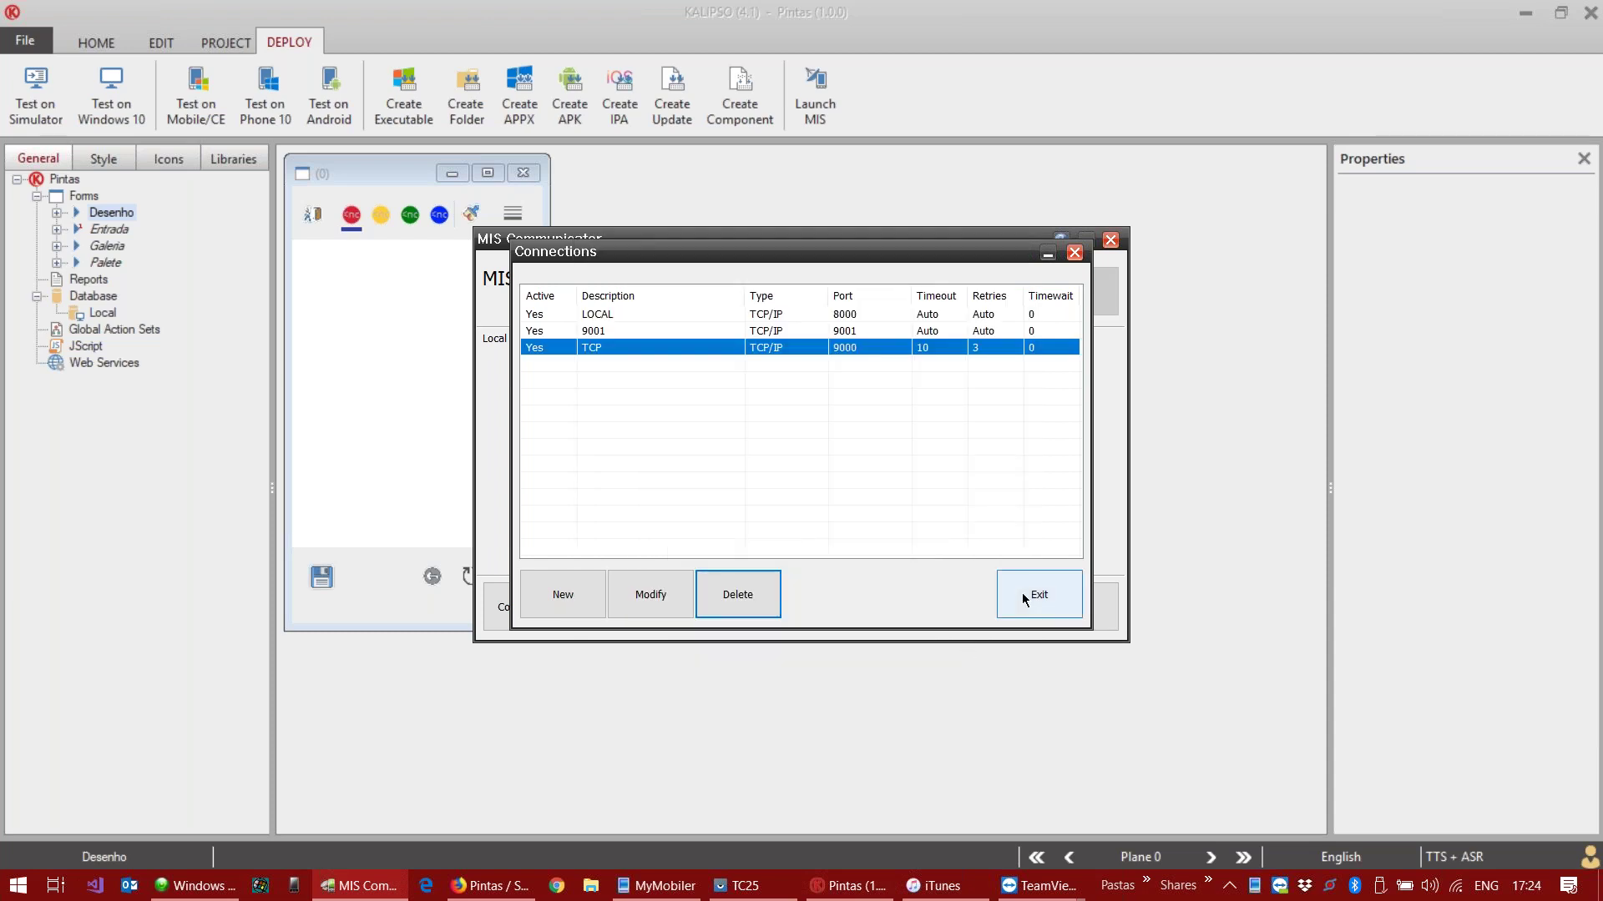
{"action": "left_click", "coordinate": [1025, 600]}
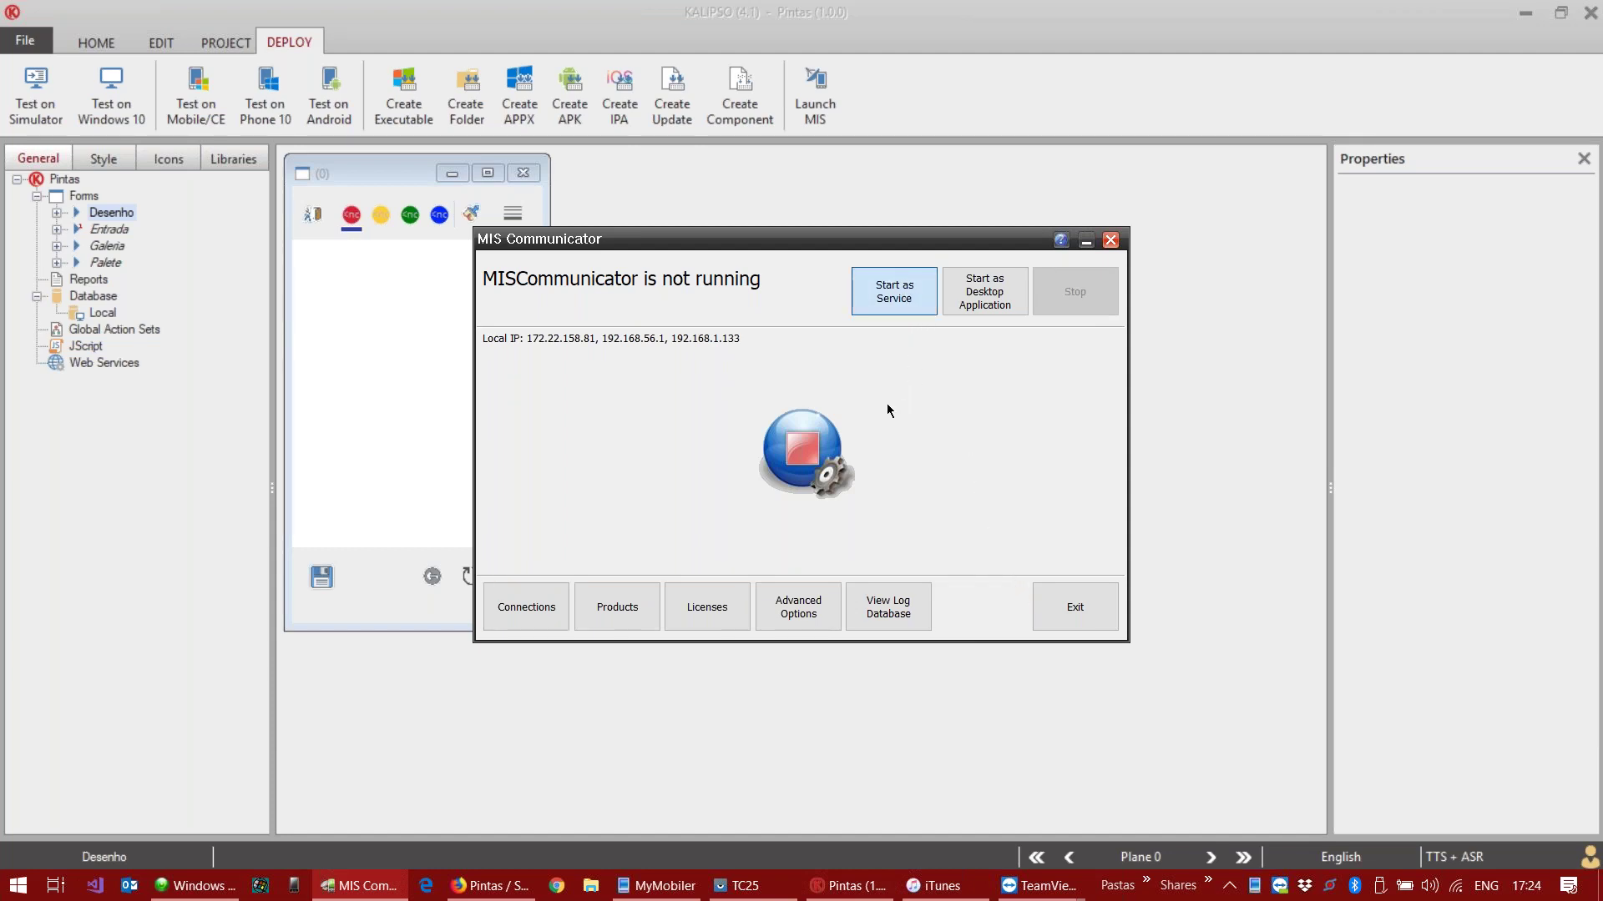
{"action": "left_click", "coordinate": [1072, 607]}
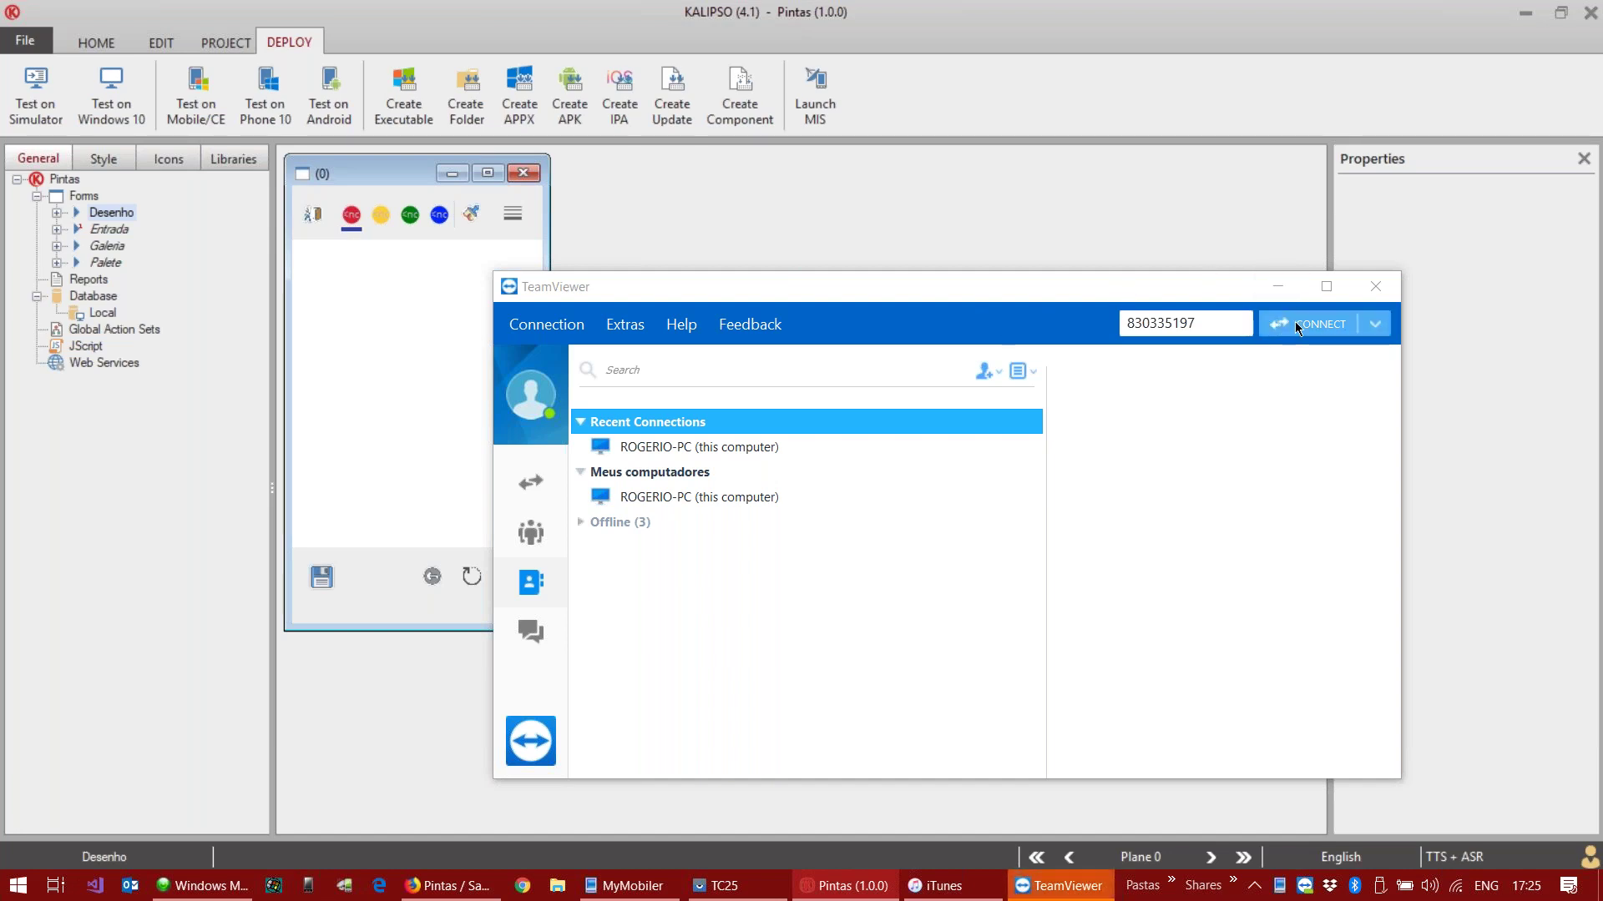
Step: Bring up TeamViewer, connect to the iPod using its partner ID, and wait for the session
{"action": "left_click", "coordinate": [1277, 293]}
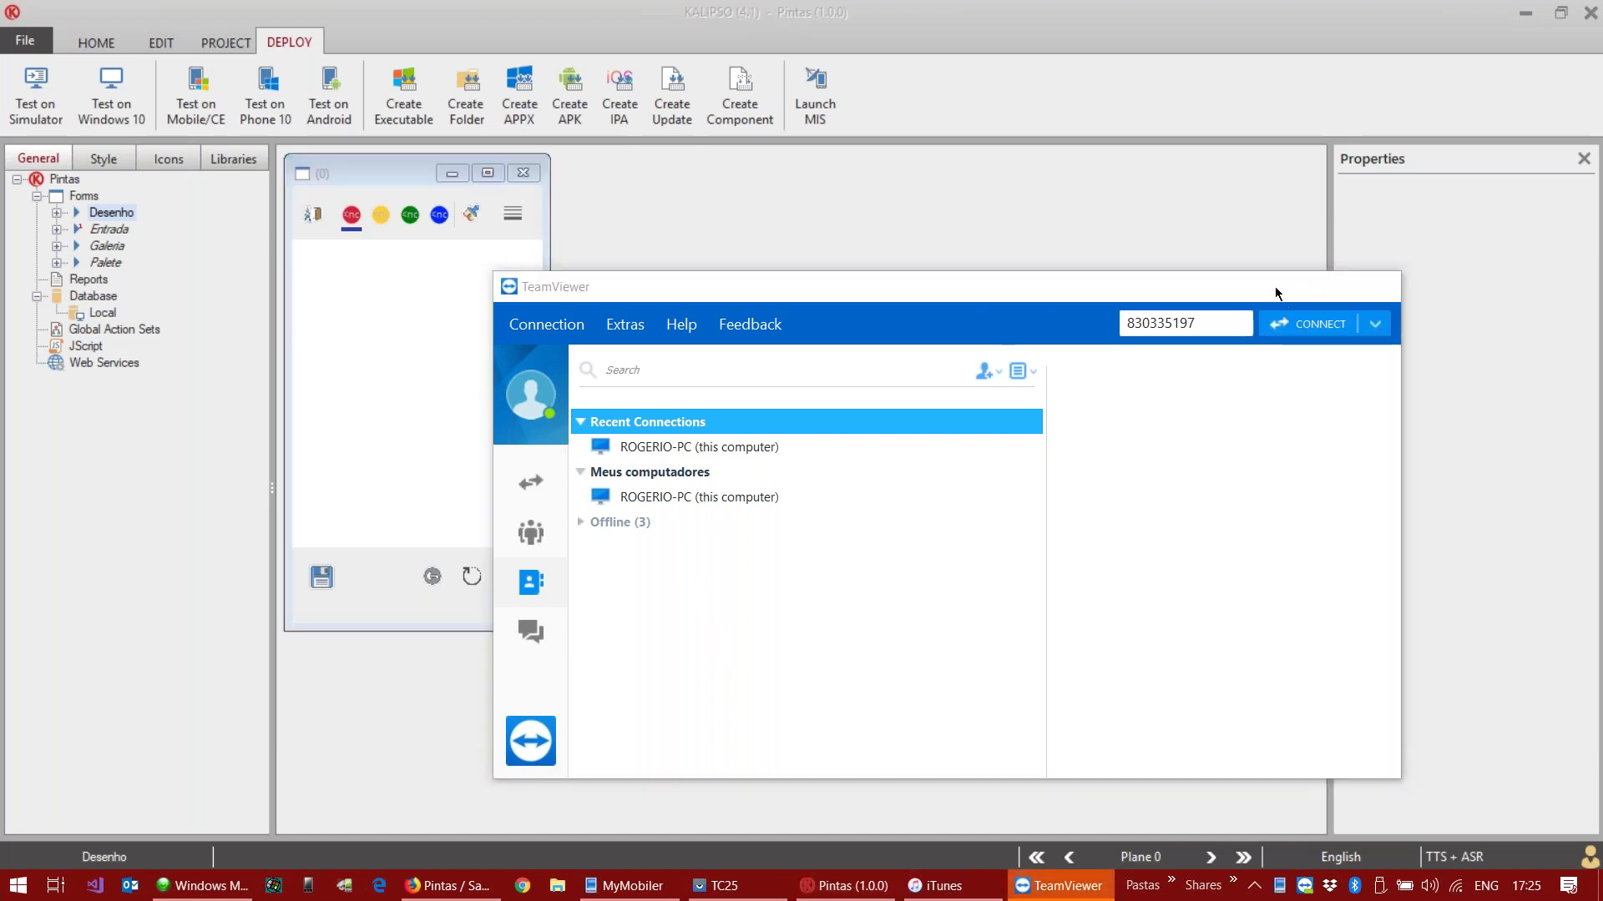
{"action": "left_click", "coordinate": [1277, 289]}
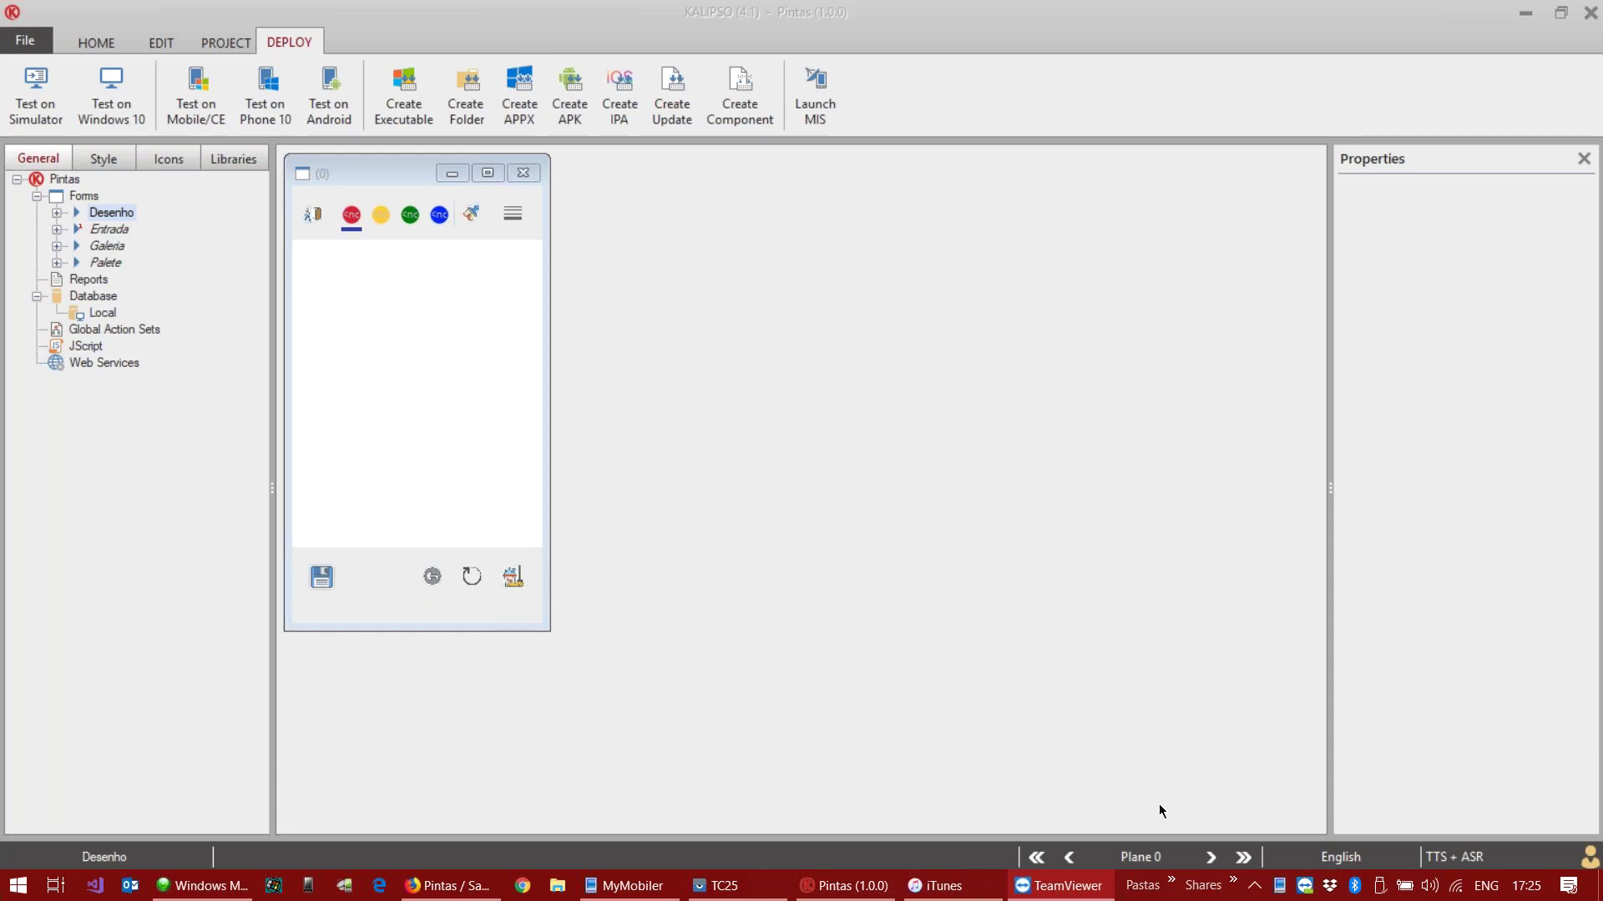
{"action": "left_click", "coordinate": [1058, 885]}
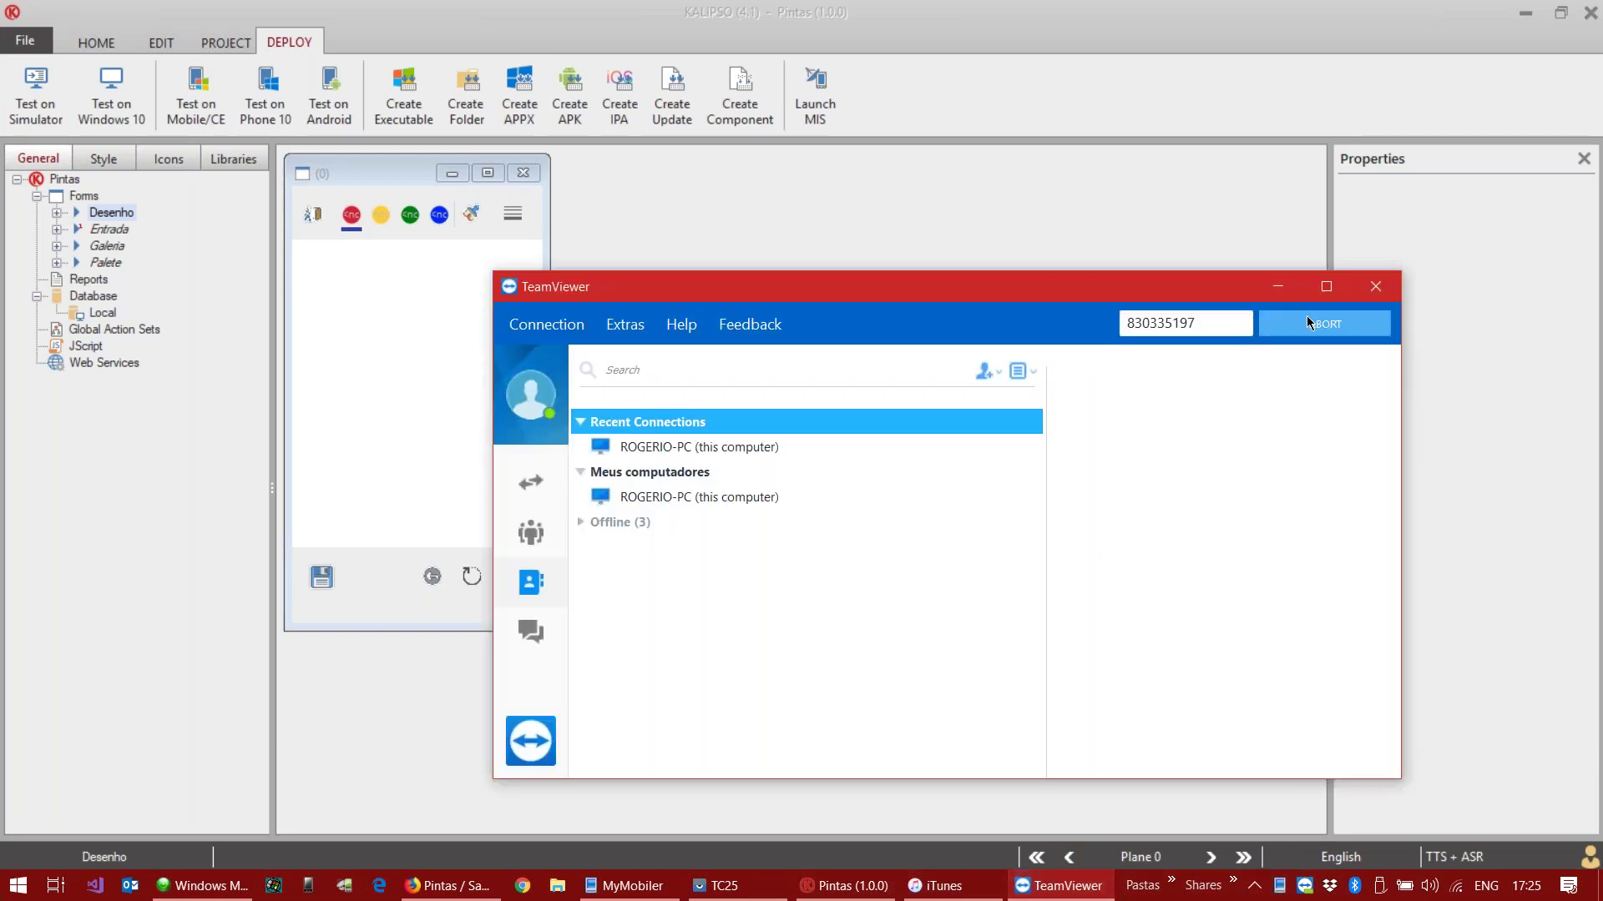
{"action": "left_click", "coordinate": [1309, 323]}
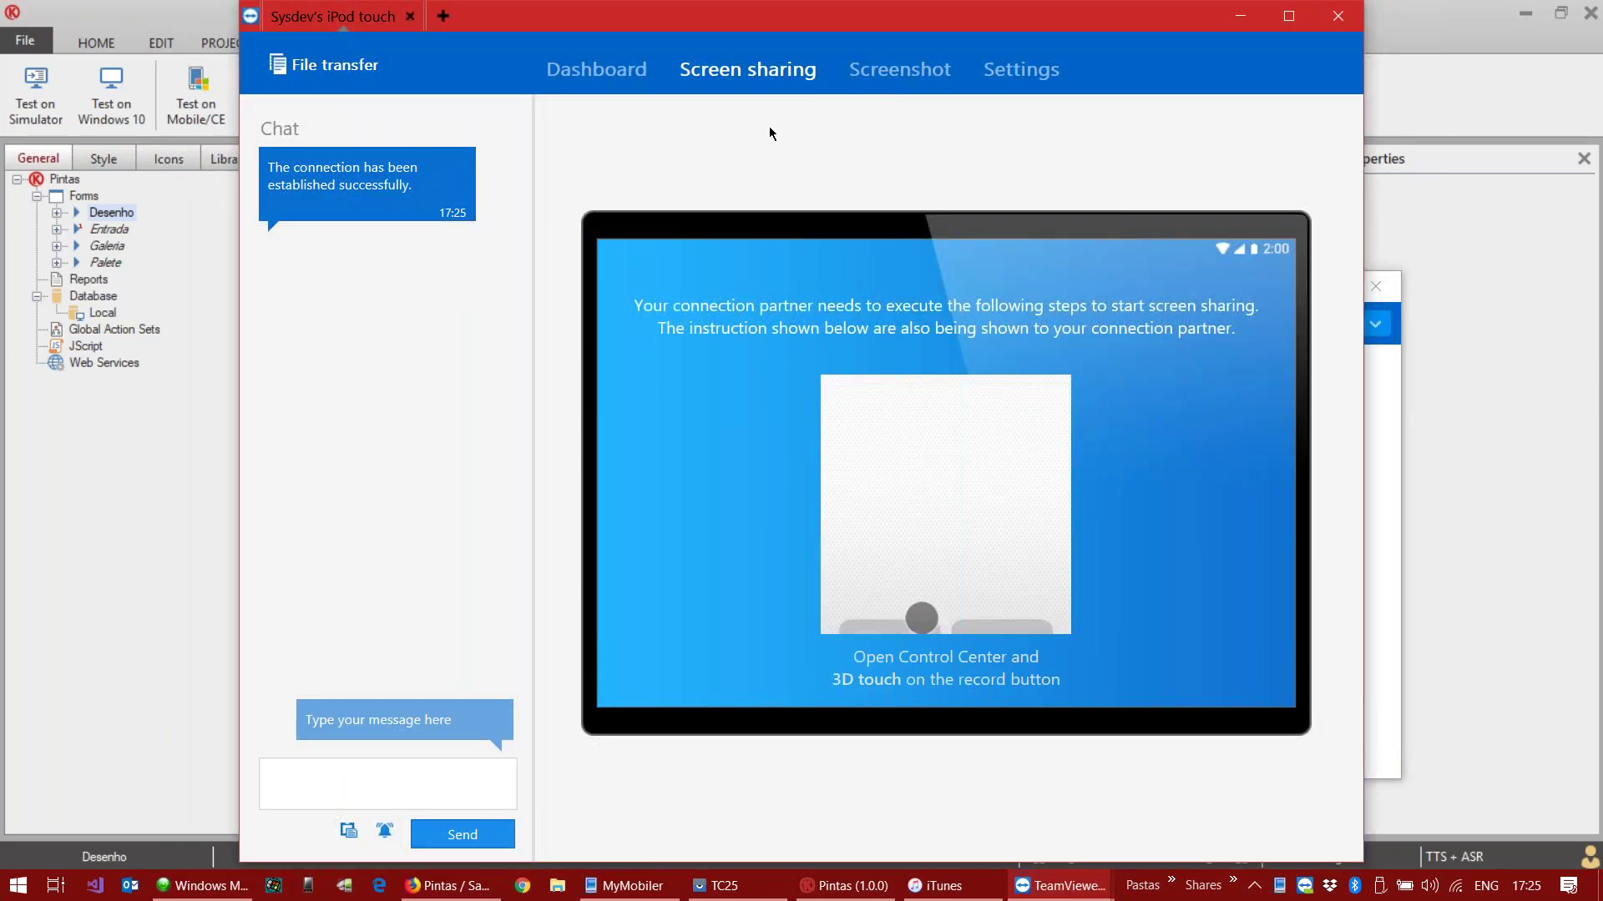
Step: Open an enlarged view of the iPod showing KClientV40 with Pintas, then minimize the session window
{"action": "left_click", "coordinate": [1046, 209]}
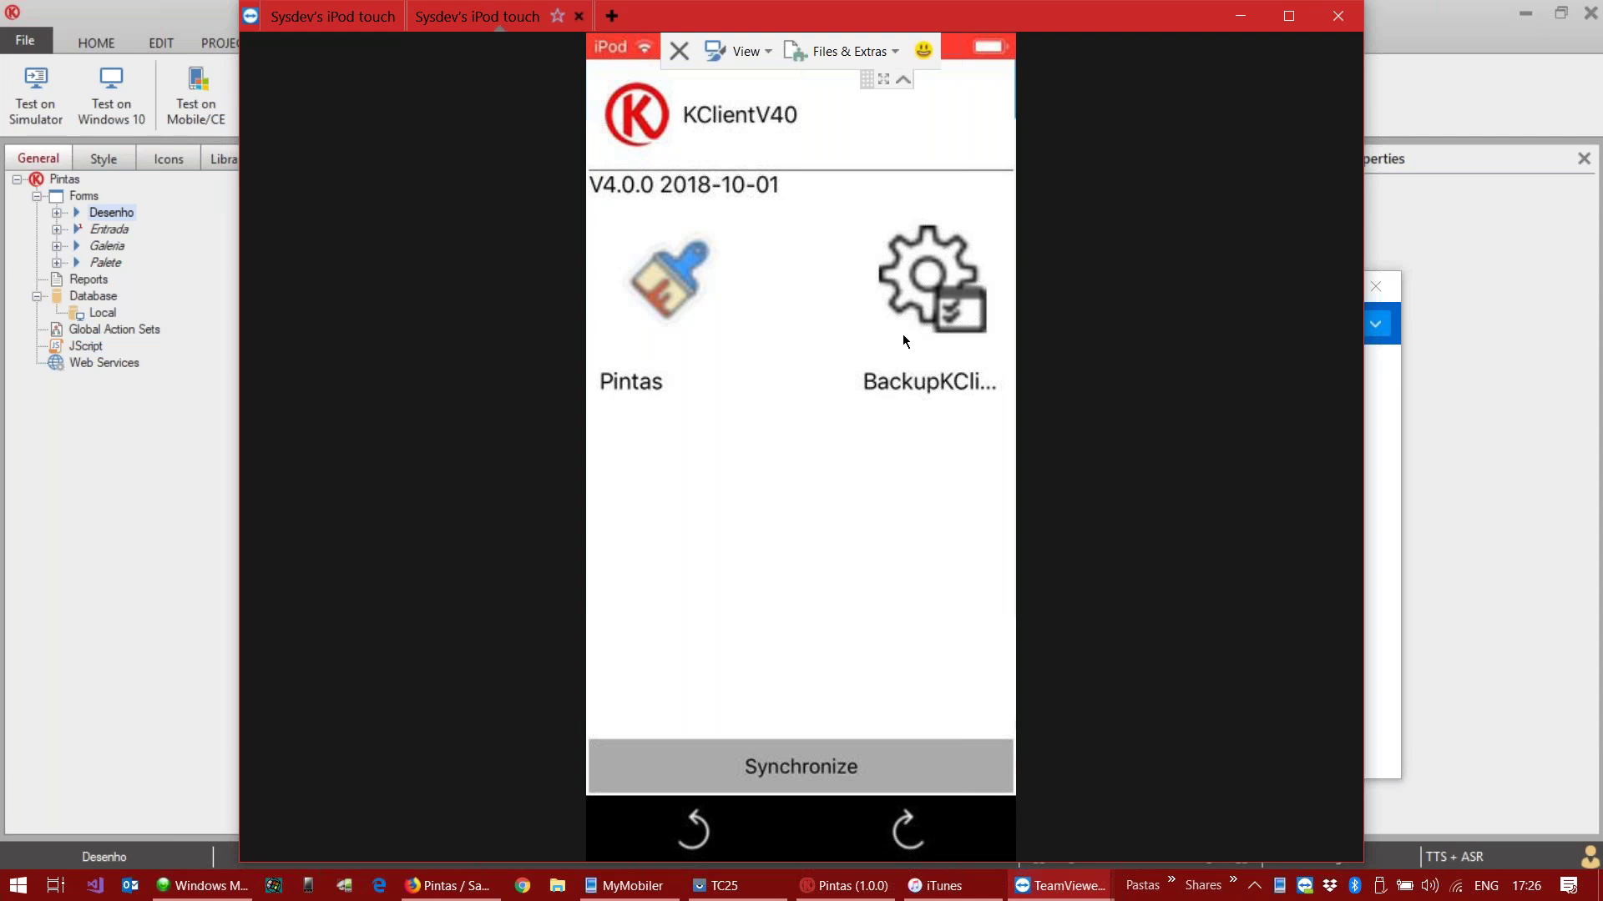
{"action": "left_click", "coordinate": [1235, 16]}
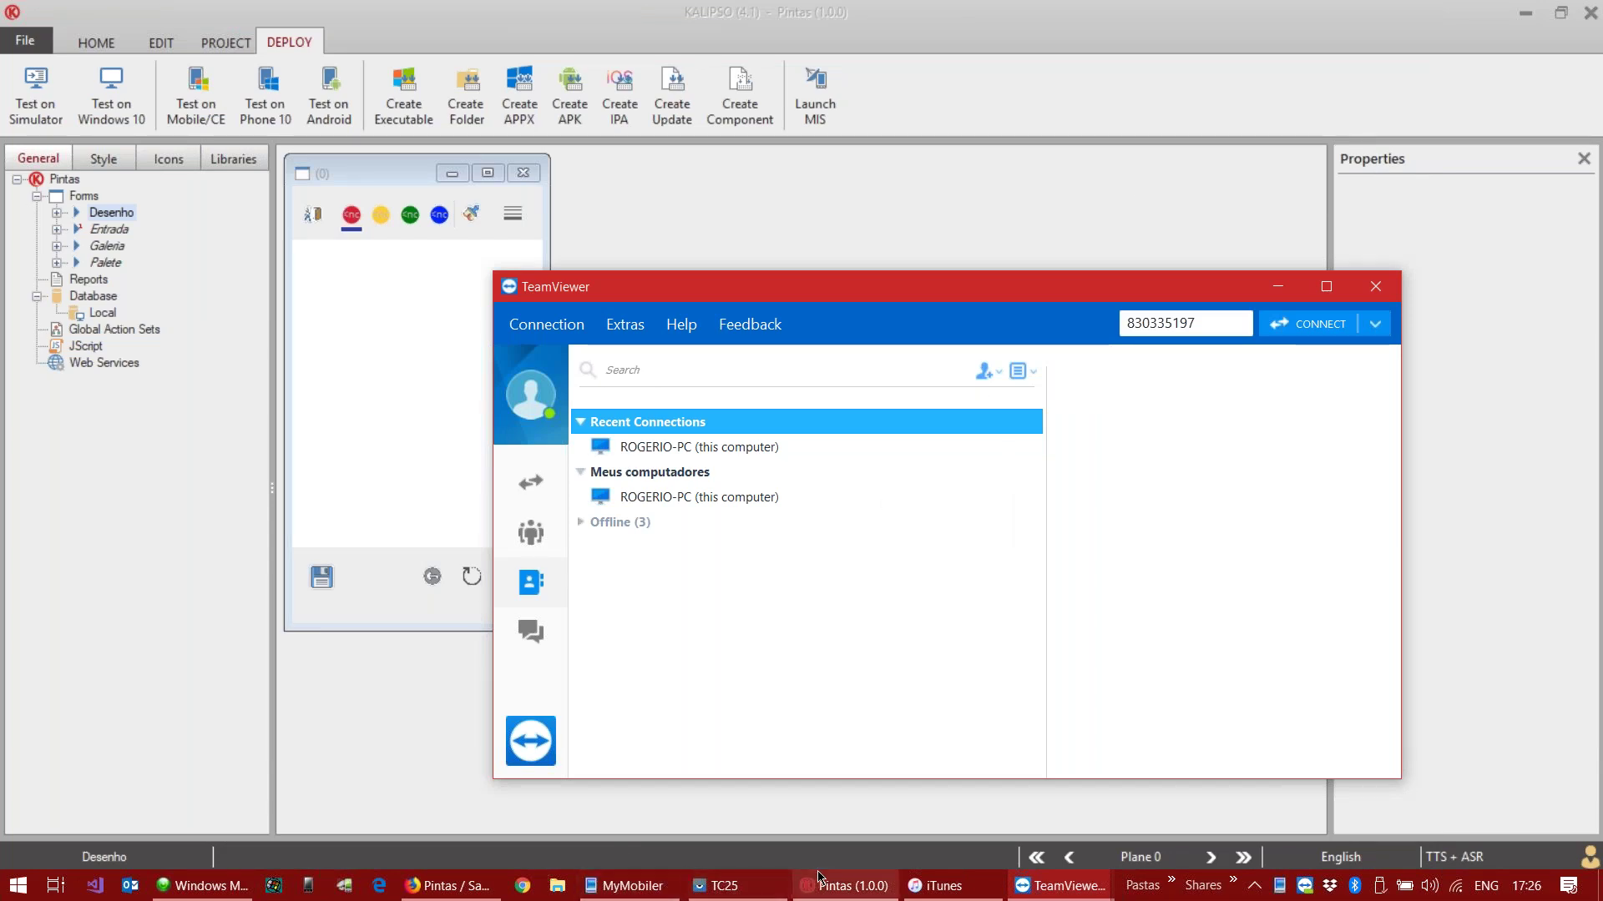
Step: Launch MIS Communicator, snap the iPod session right, and save server 192.168.1.133 port 9000 in KClientV40
{"action": "left_click", "coordinate": [347, 887]}
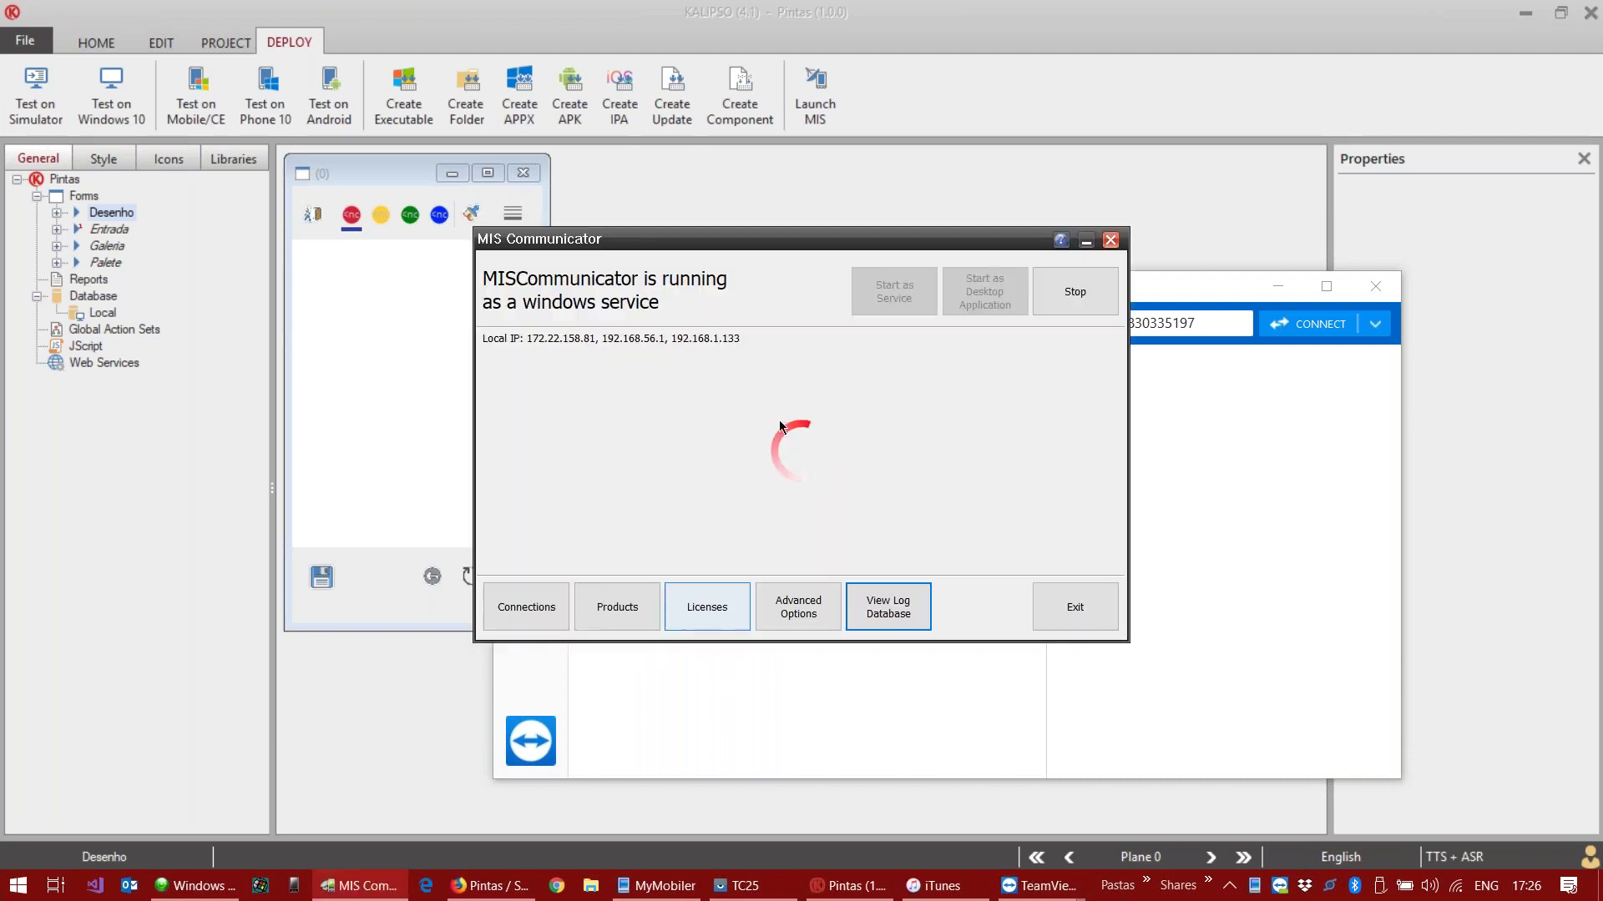
{"action": "left_click_drag", "start_coordinate": [803, 242], "coordinate": [457, 340]}
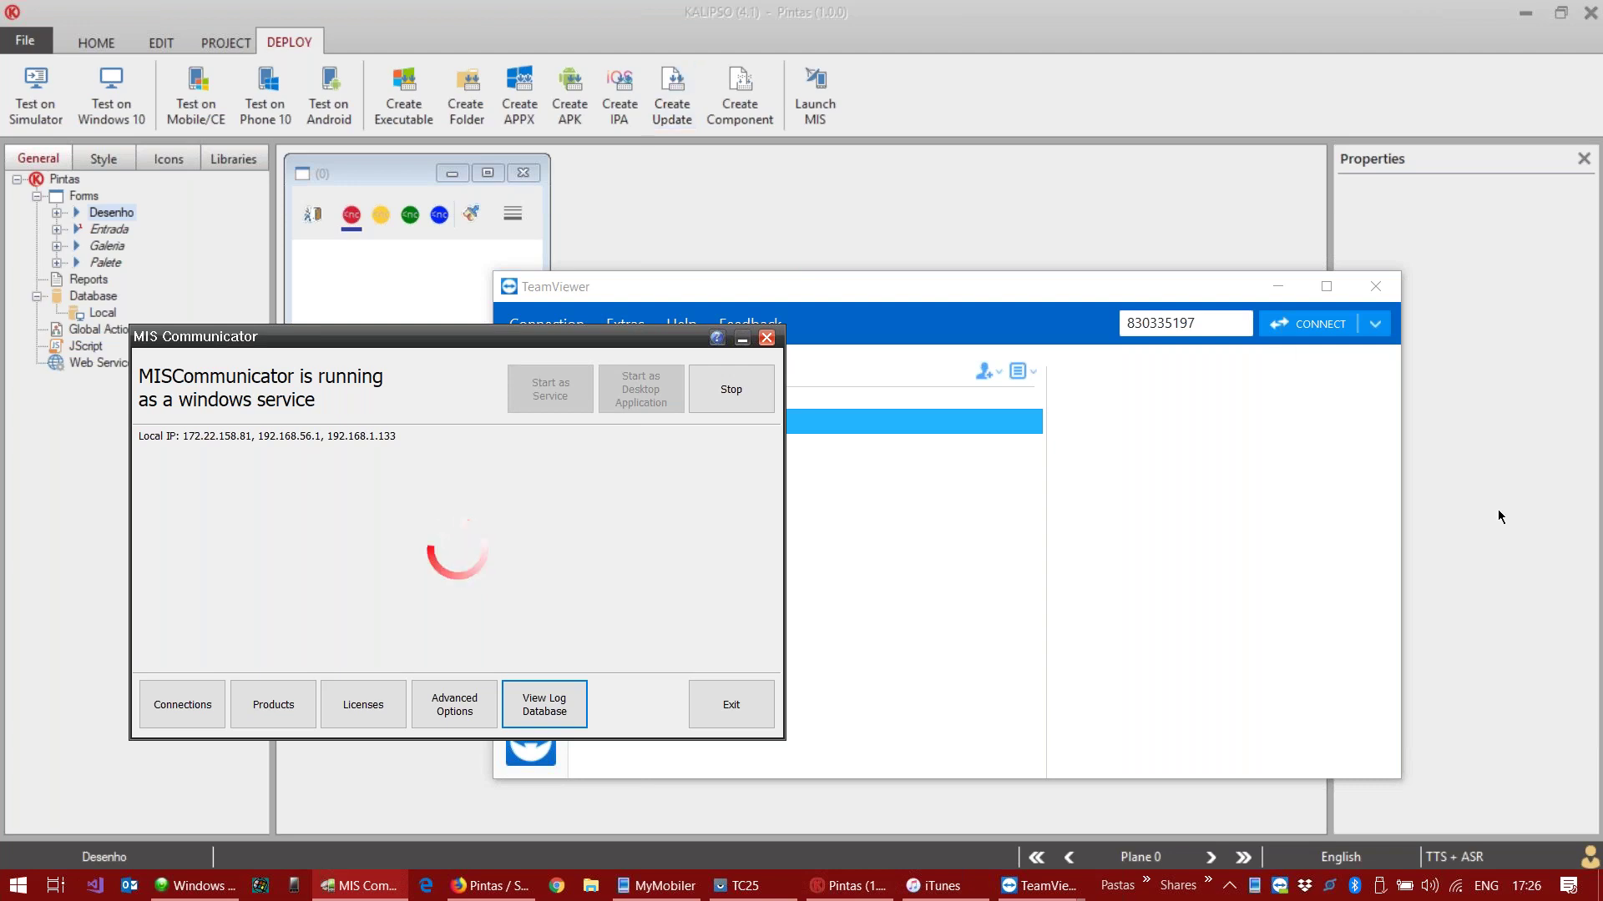
{"action": "mouse_move", "coordinate": [1077, 887]}
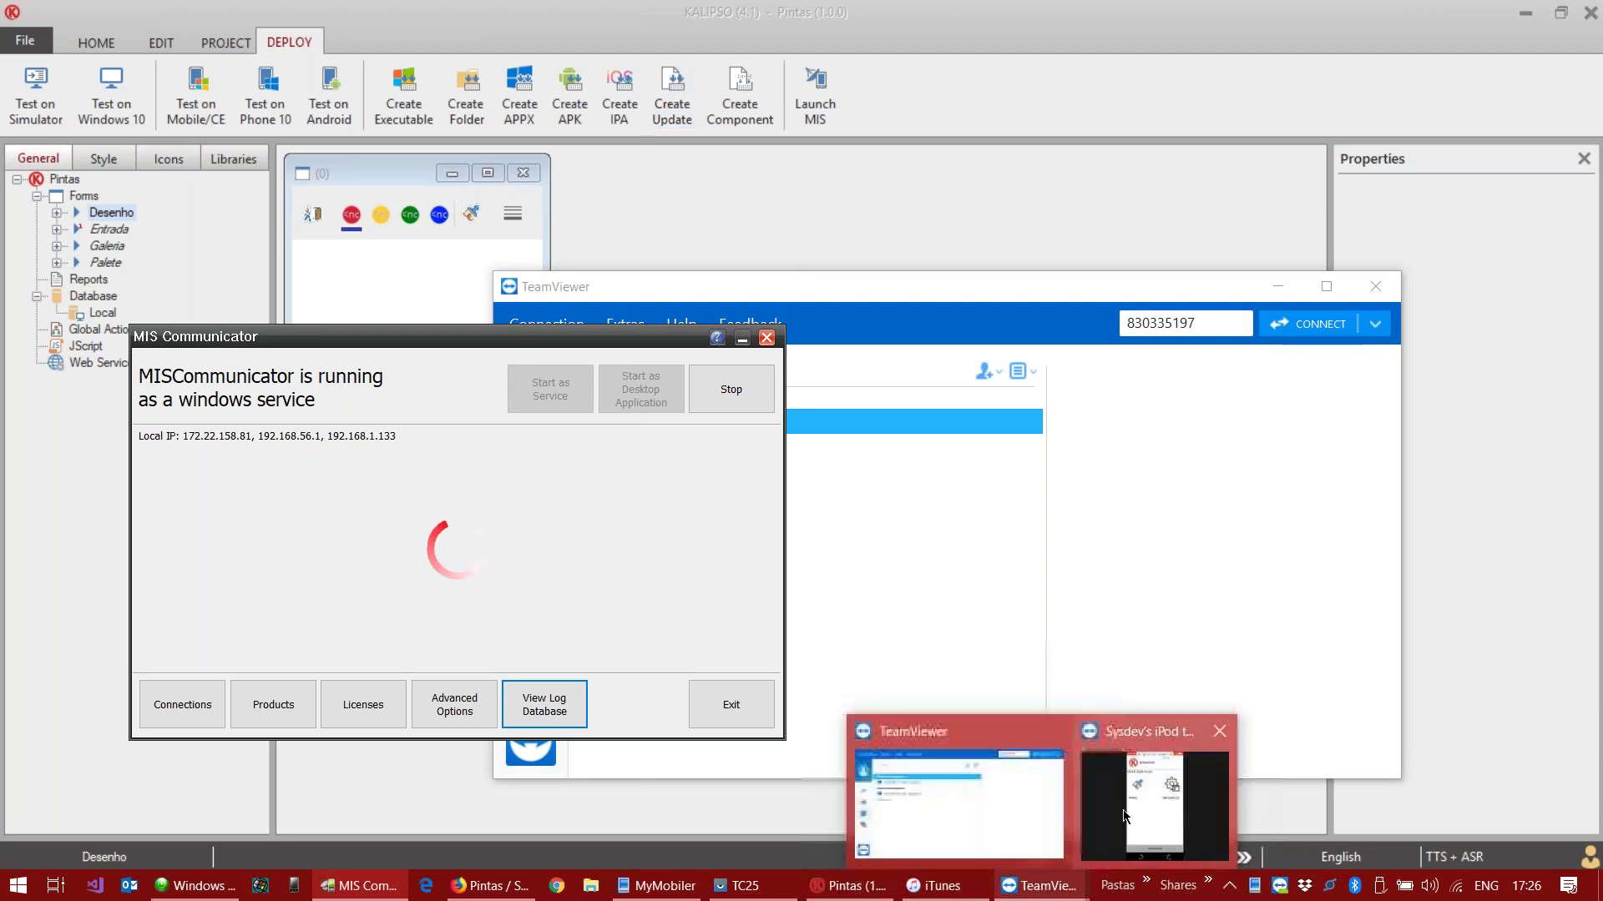
{"action": "left_click", "coordinate": [1144, 777]}
{"action": "double_click", "coordinate": [991, 17]}
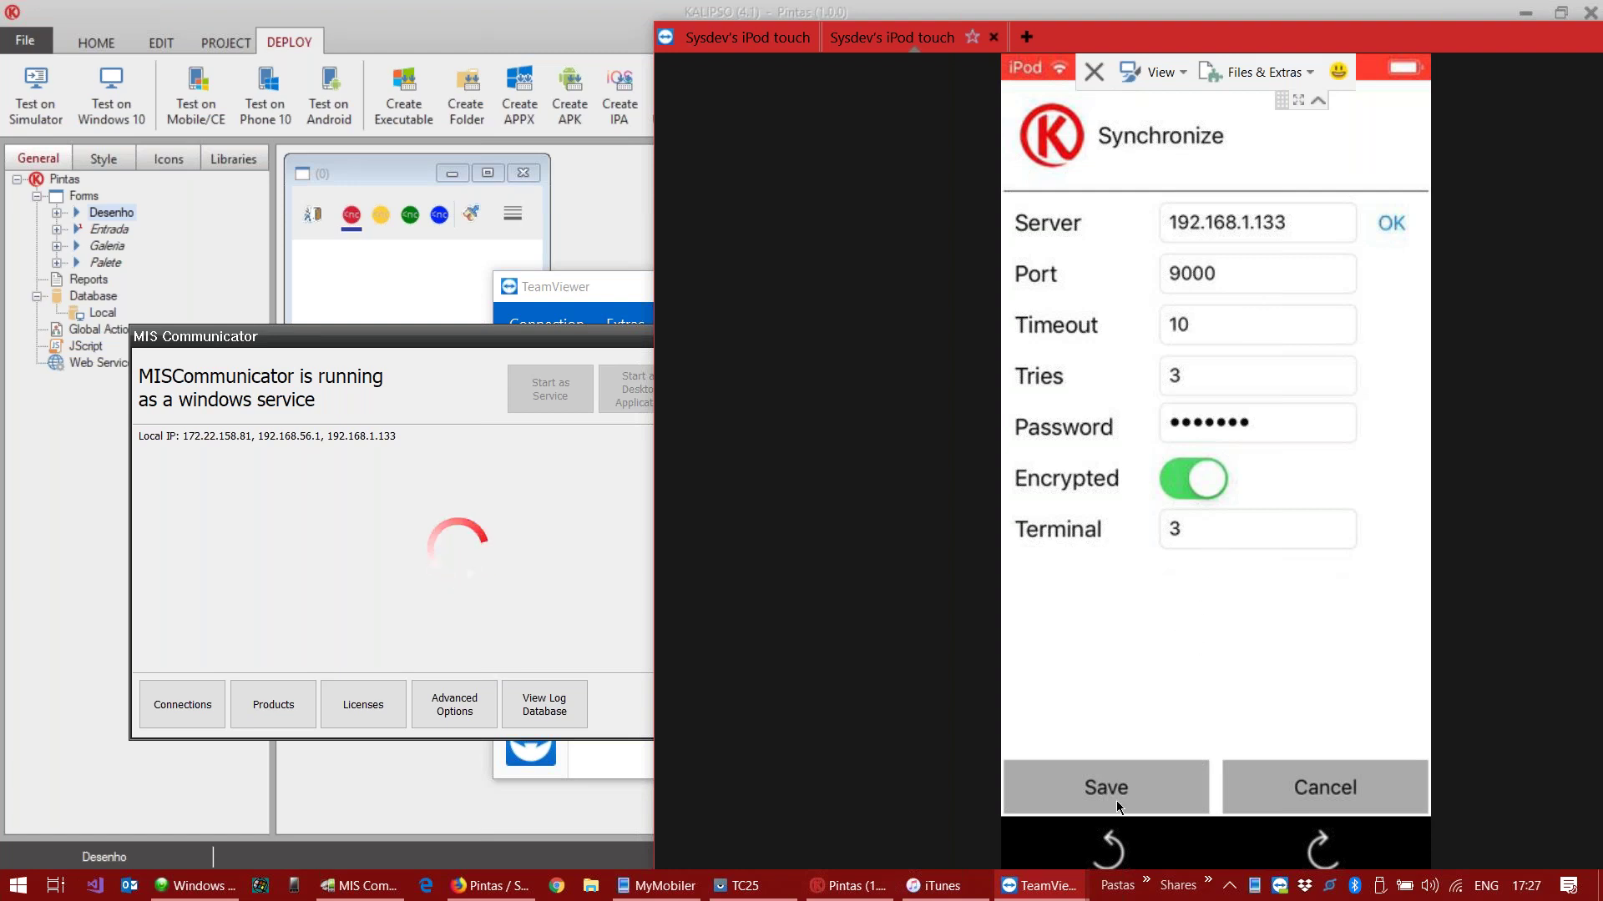
{"action": "left_click", "coordinate": [1114, 756]}
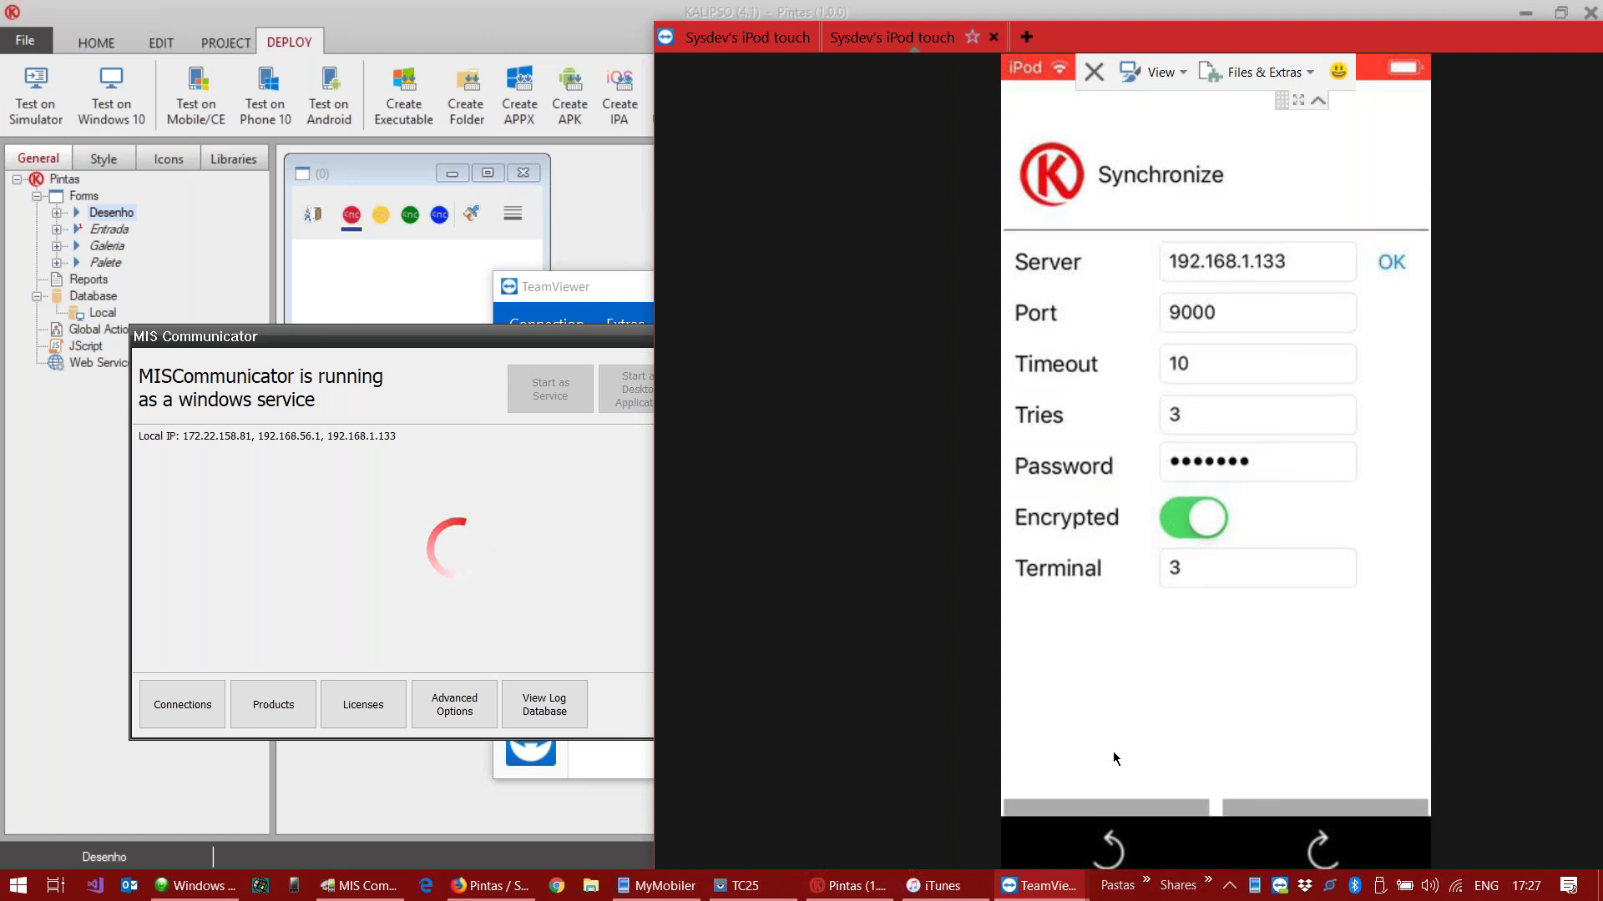
{"action": "left_click", "coordinate": [610, 197]}
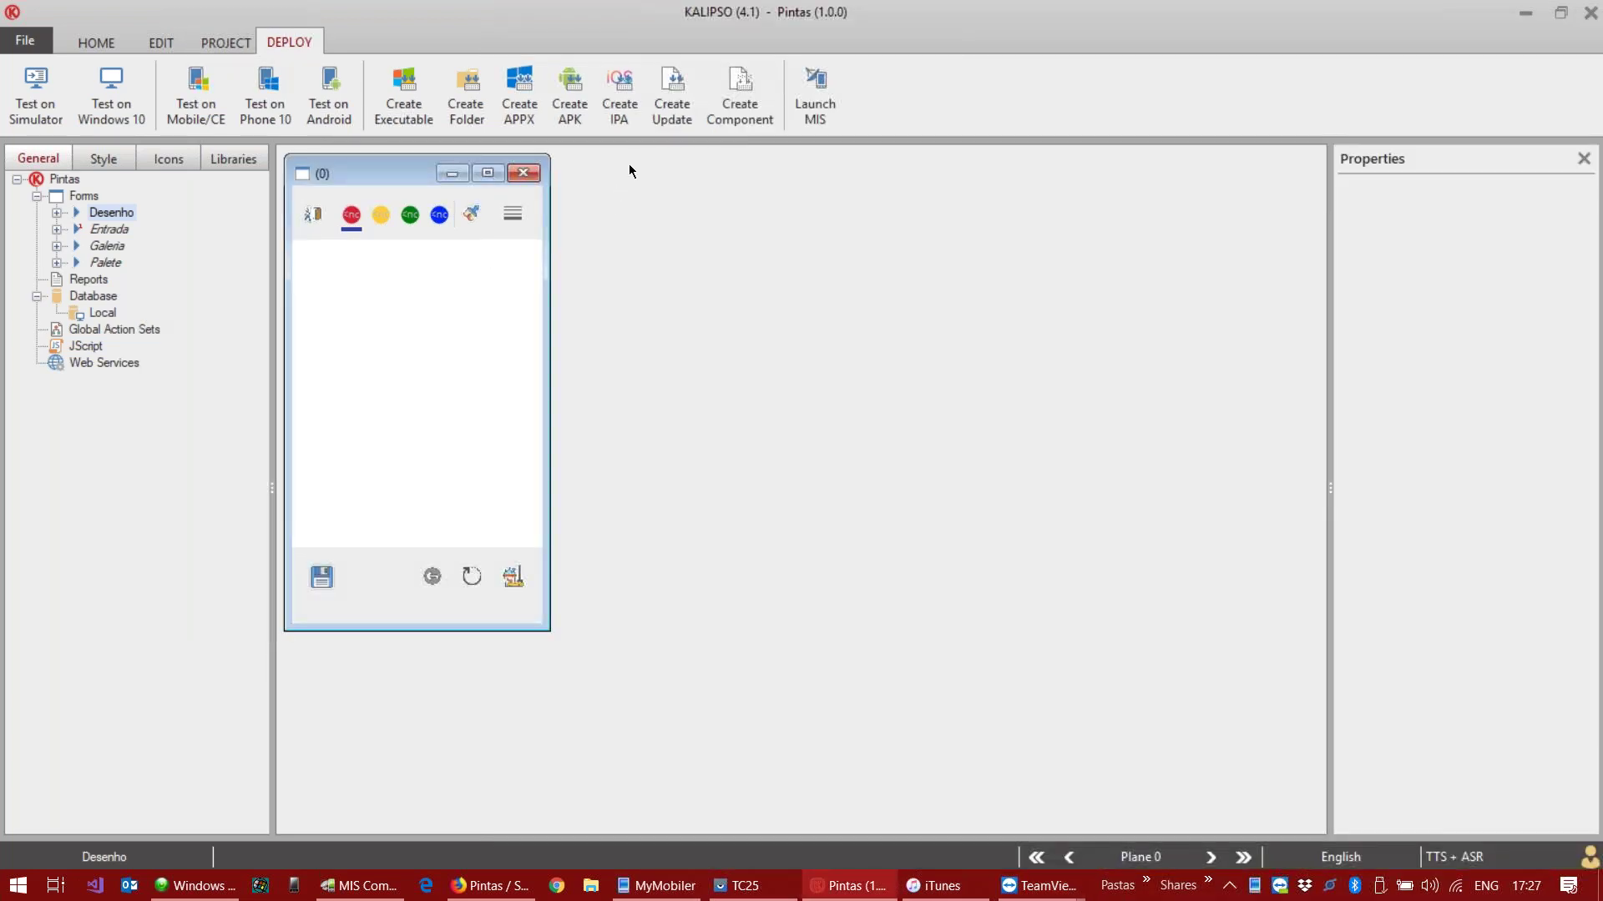
Step: Generate the Pintas update for devices 1 to 4 with Create Update (F7) and dismiss the success message
{"action": "left_click", "coordinate": [681, 89]}
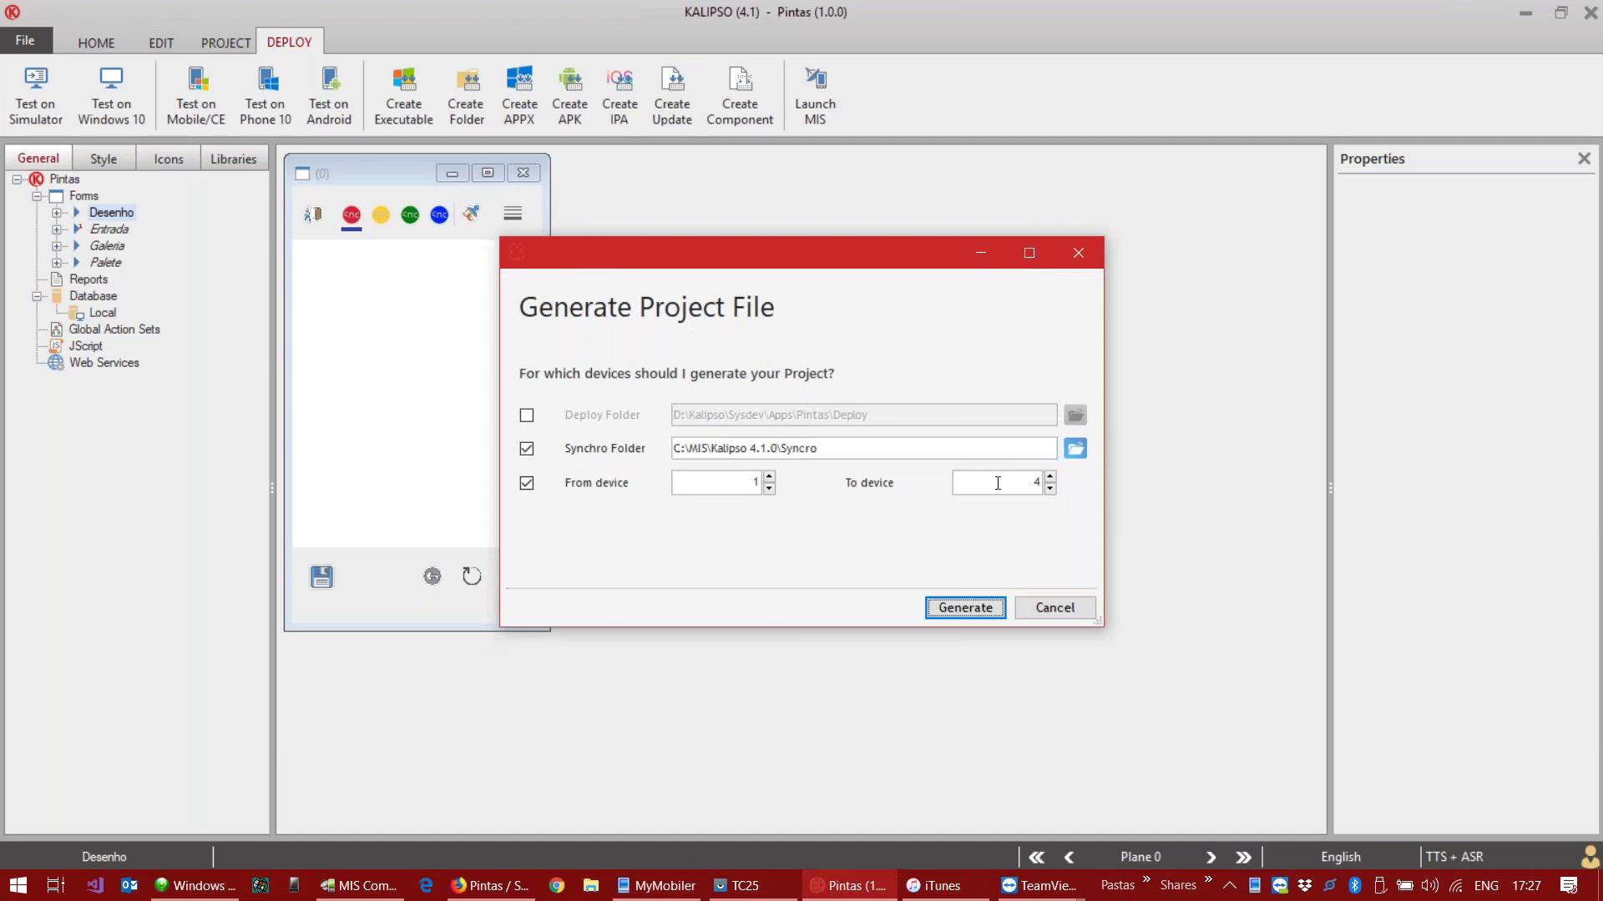
{"action": "left_click", "coordinate": [968, 608]}
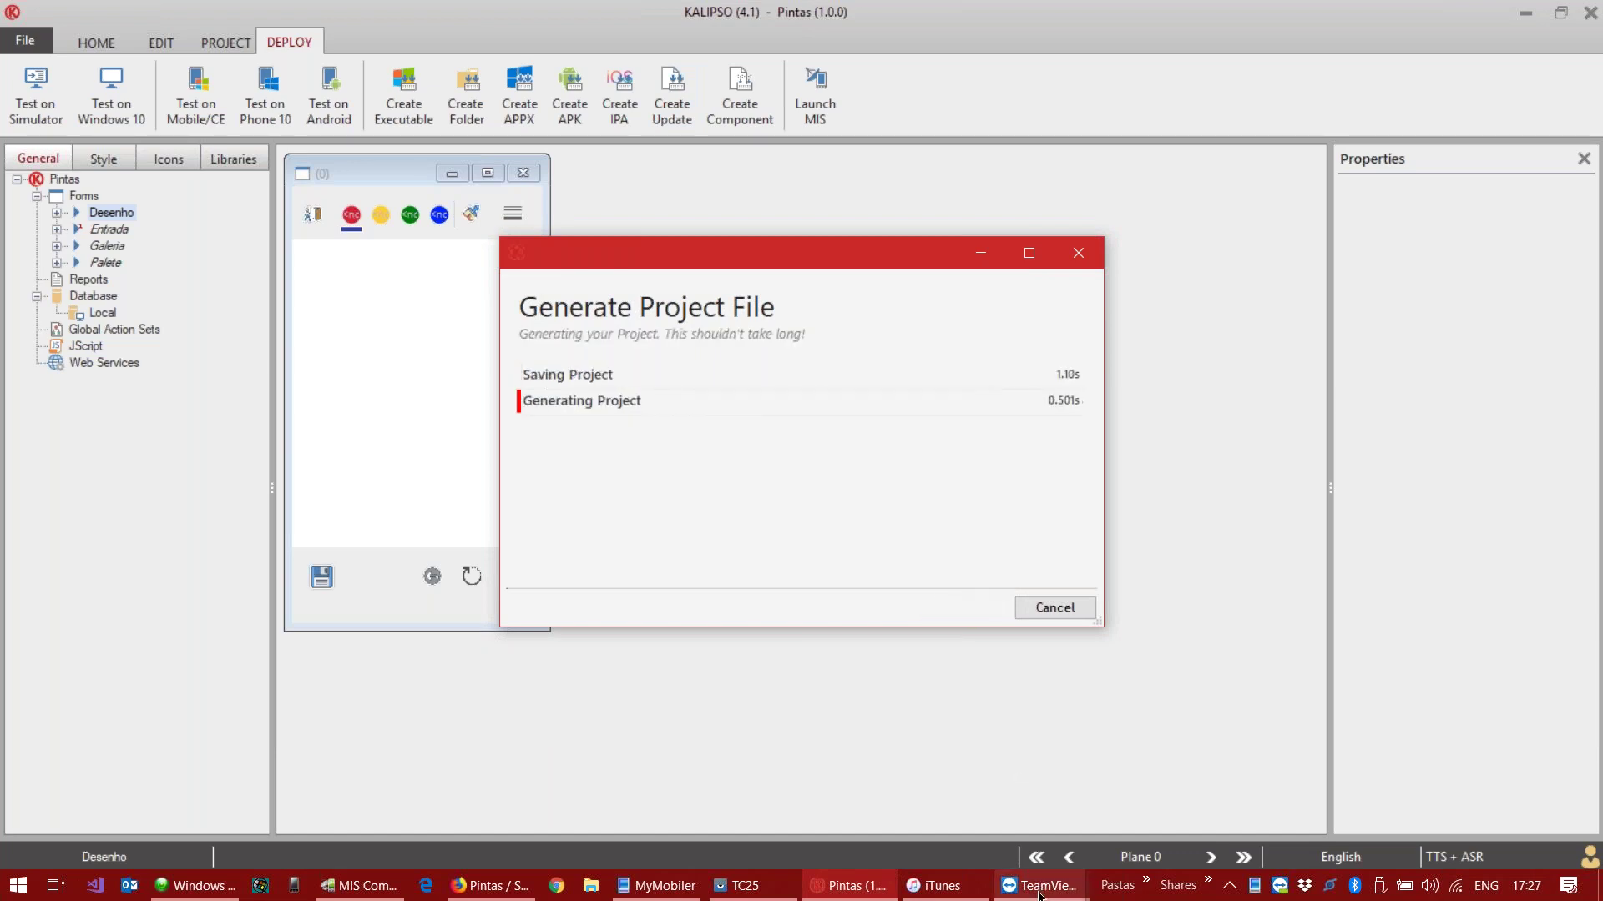
{"action": "mouse_move", "coordinate": [652, 889]}
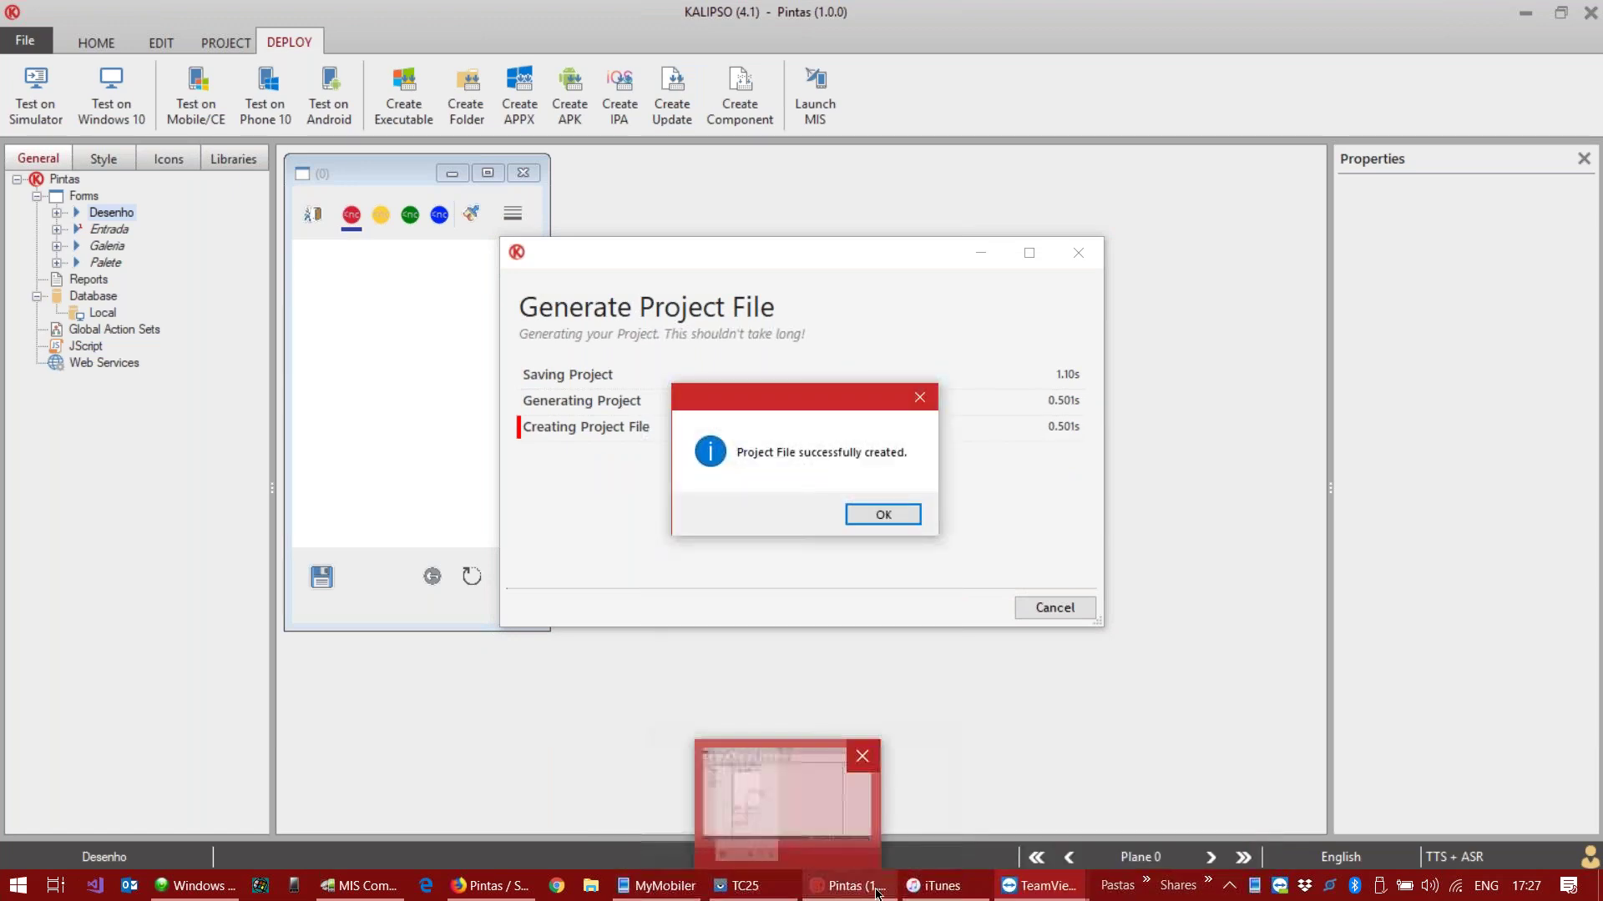
{"action": "left_click", "coordinate": [359, 885]}
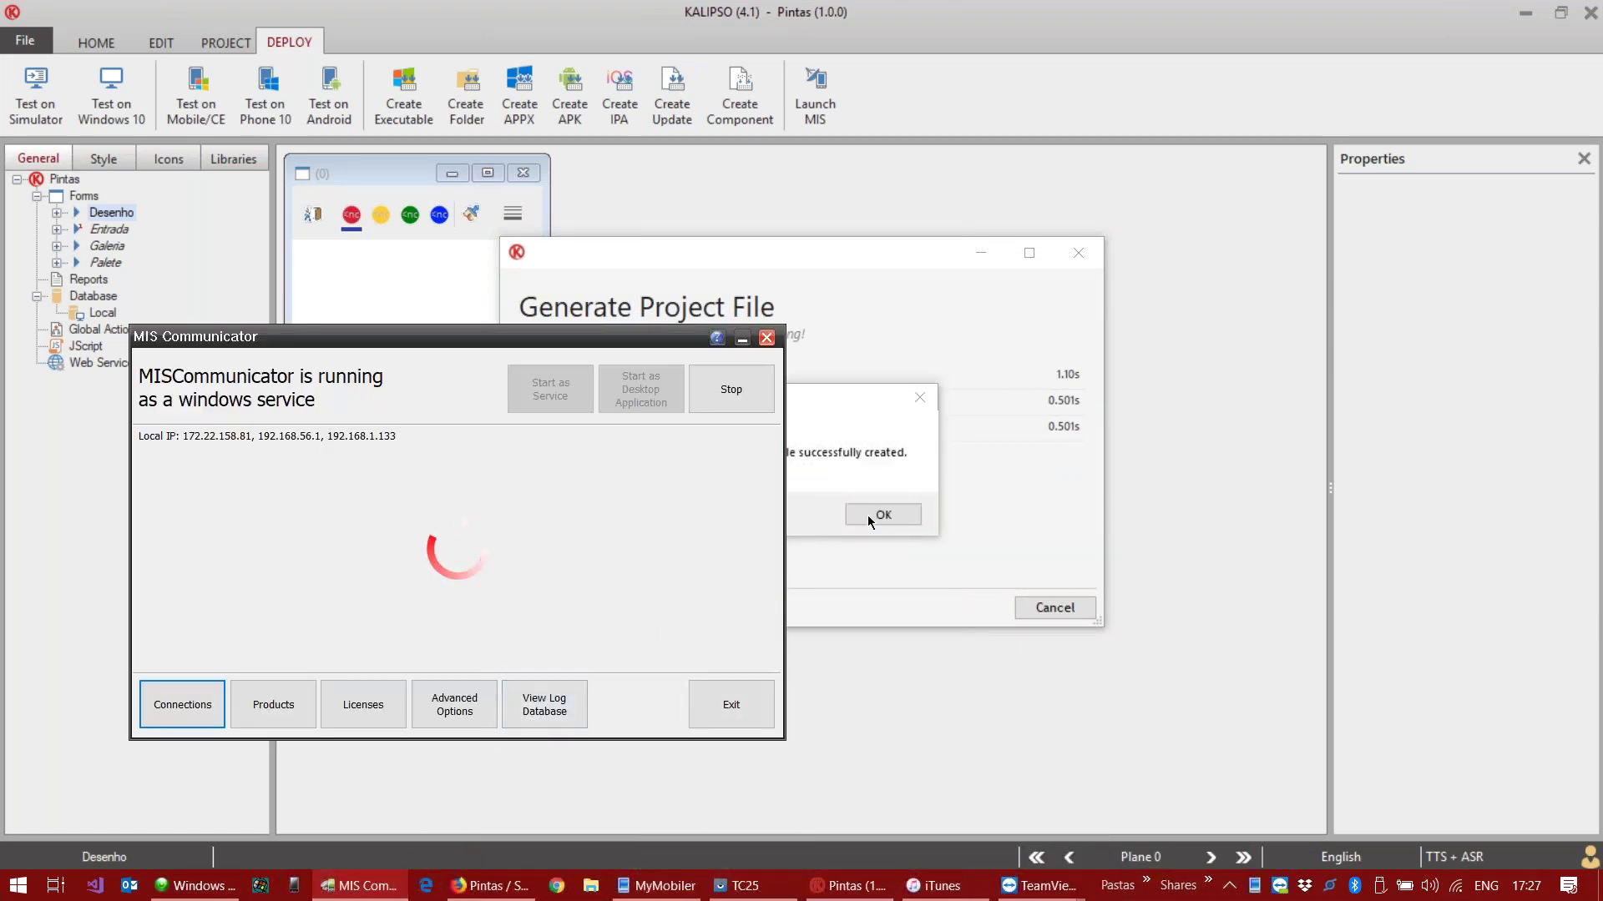
{"action": "left_click", "coordinate": [868, 514]}
{"action": "left_click", "coordinate": [883, 515]}
{"action": "left_click", "coordinate": [384, 886]}
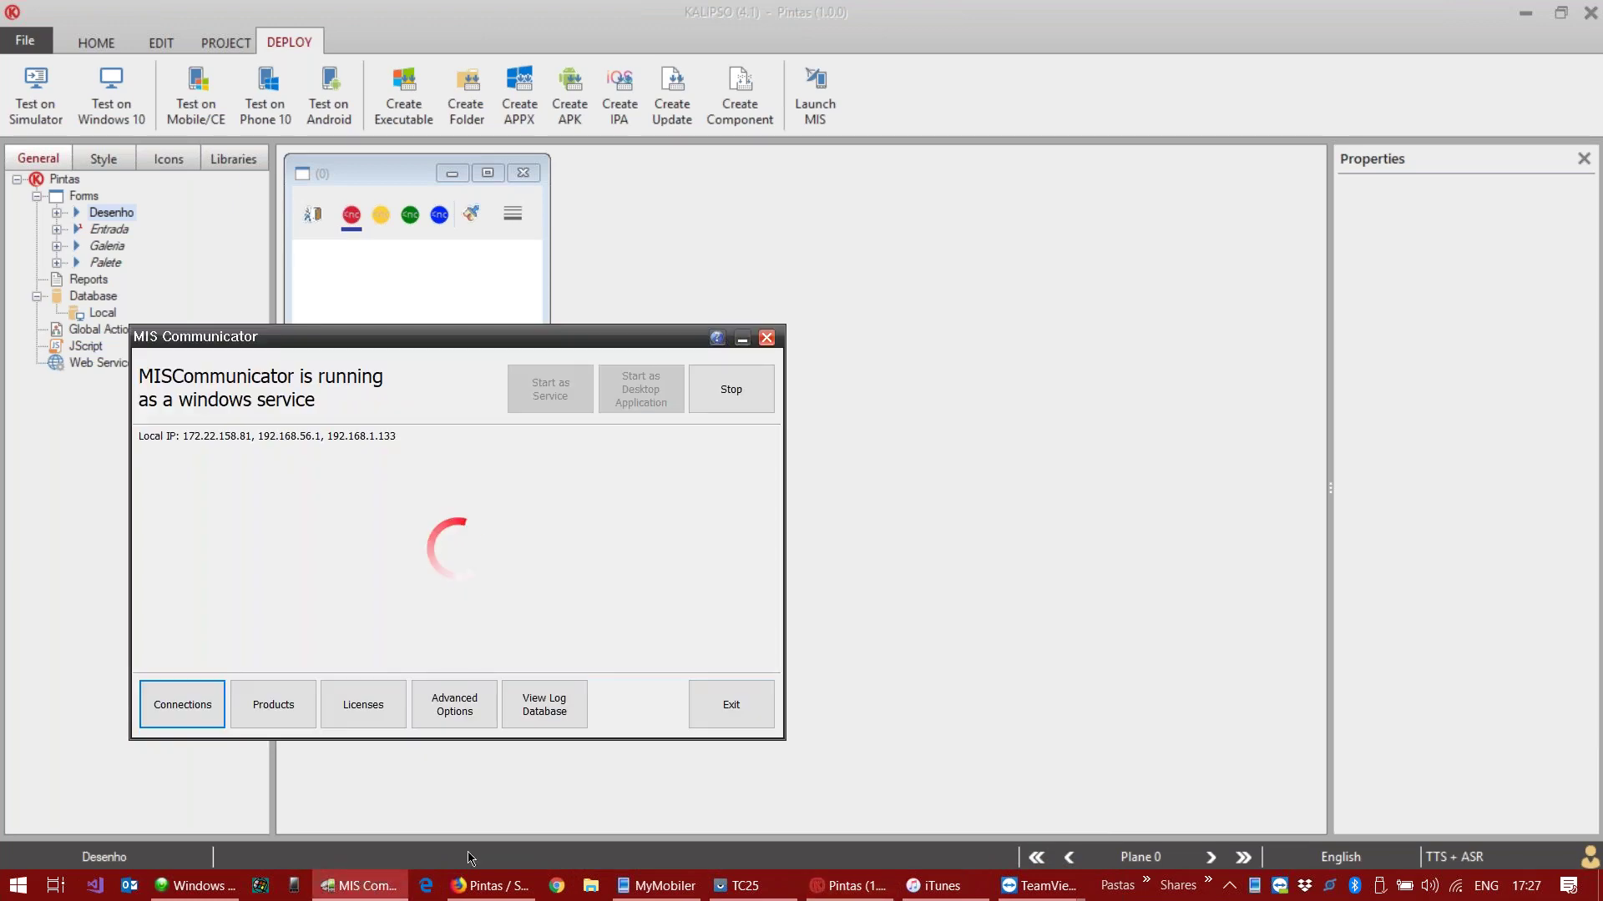
Step: Synchronize KClientV40 on the iPod to pull the updated Pintas app, then resize the session window
{"action": "mouse_move", "coordinate": [1035, 886]}
{"action": "left_click", "coordinate": [1130, 790]}
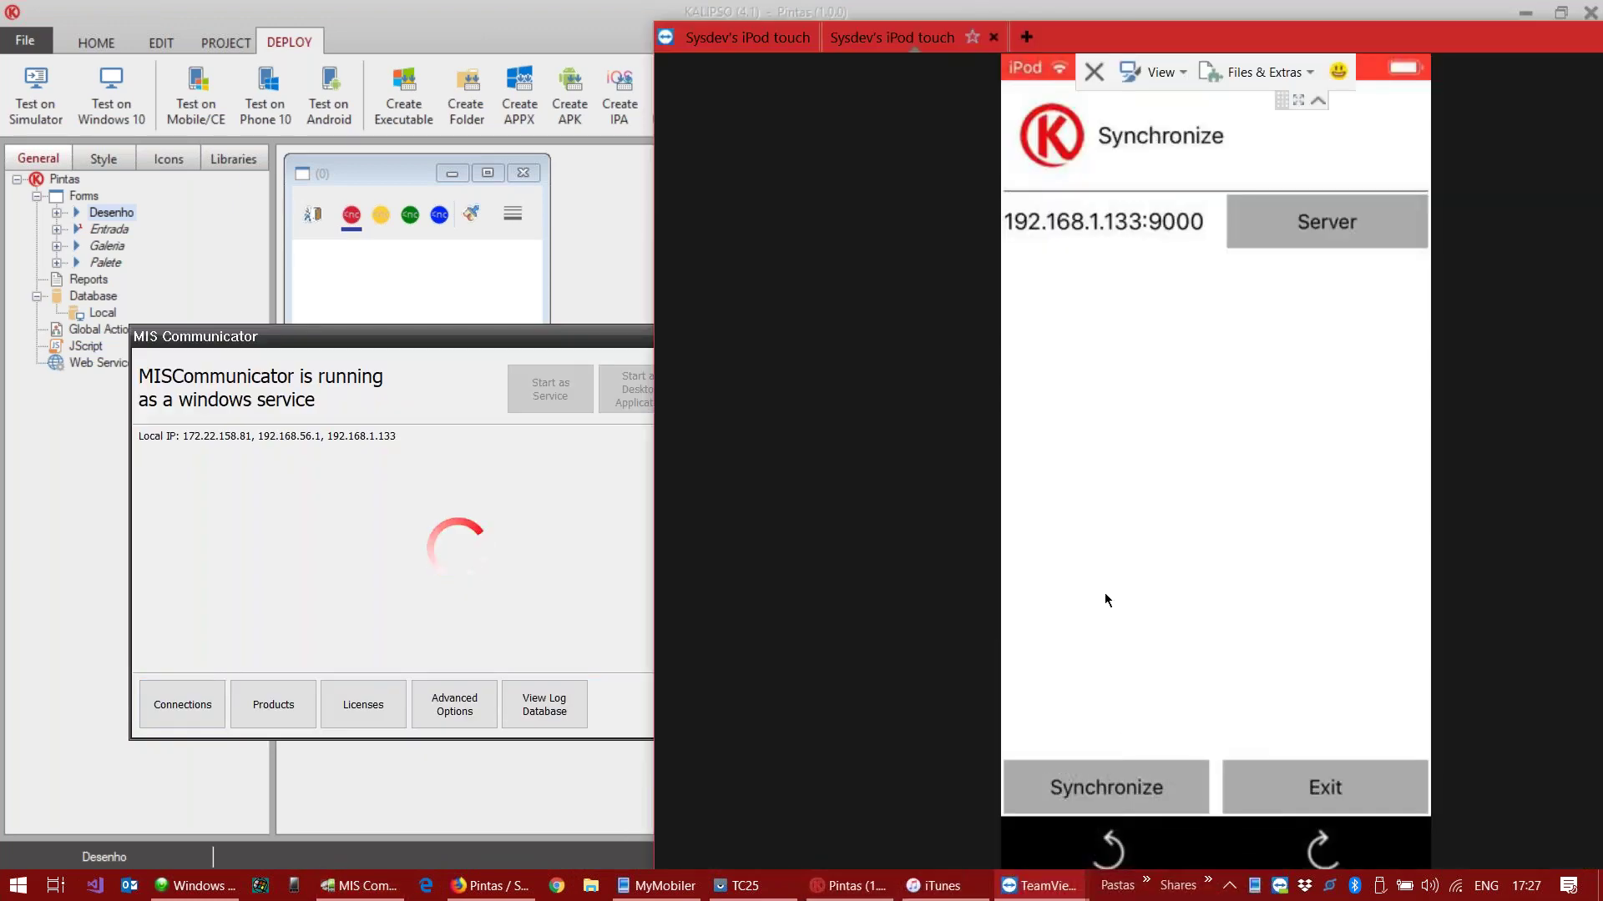
{"action": "left_click", "coordinate": [1104, 786]}
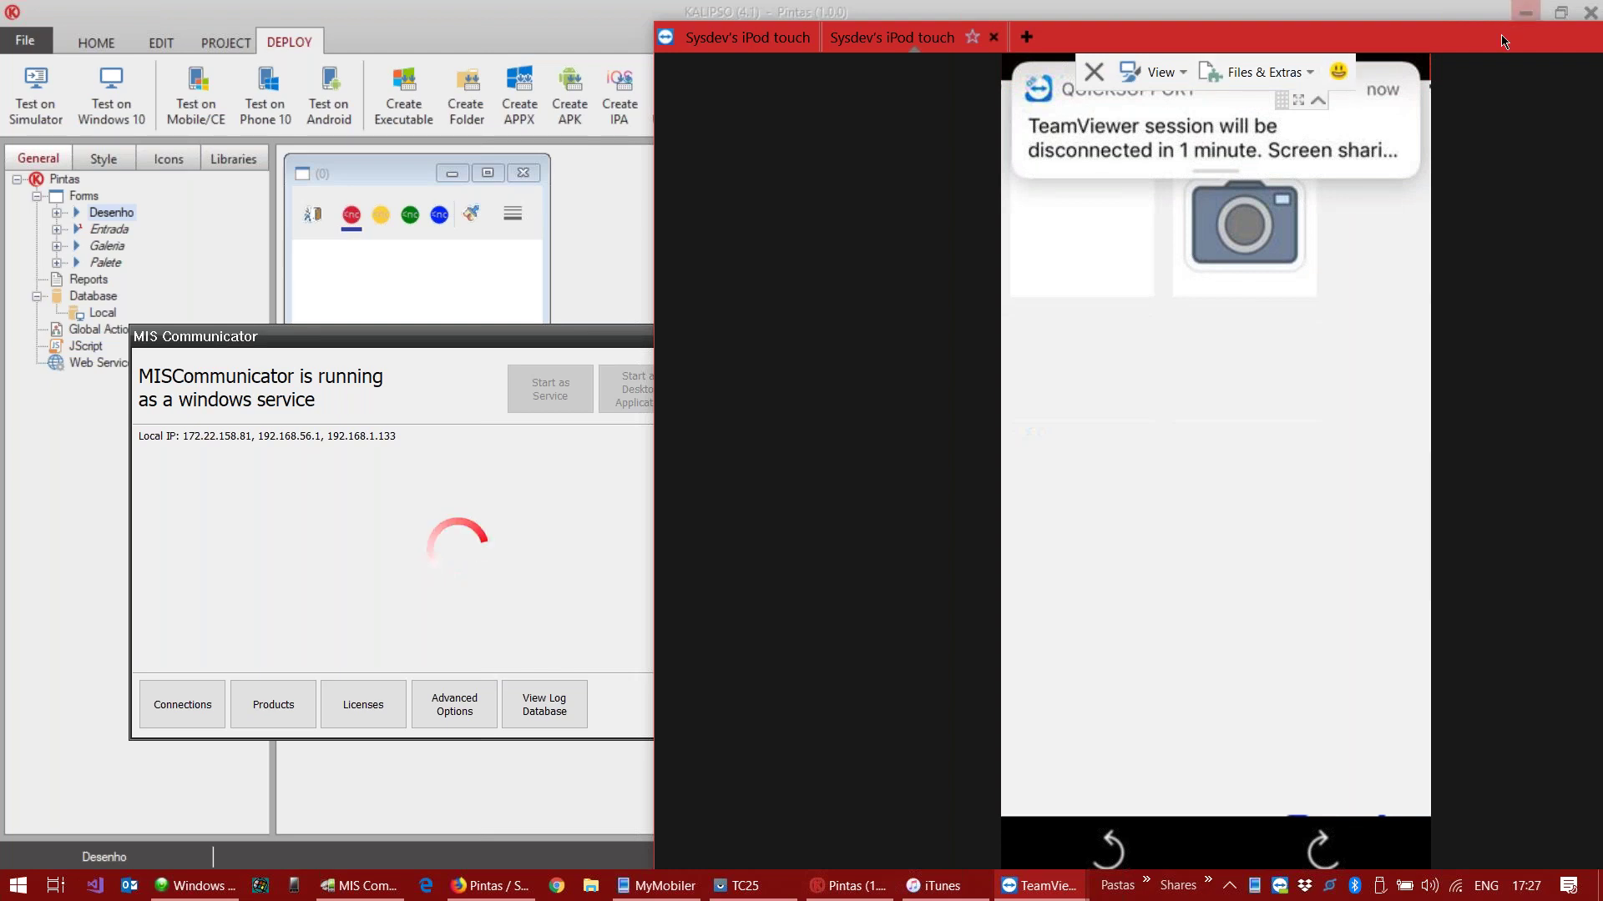
{"action": "left_click_drag", "start_coordinate": [1489, 36], "coordinate": [1295, 18]}
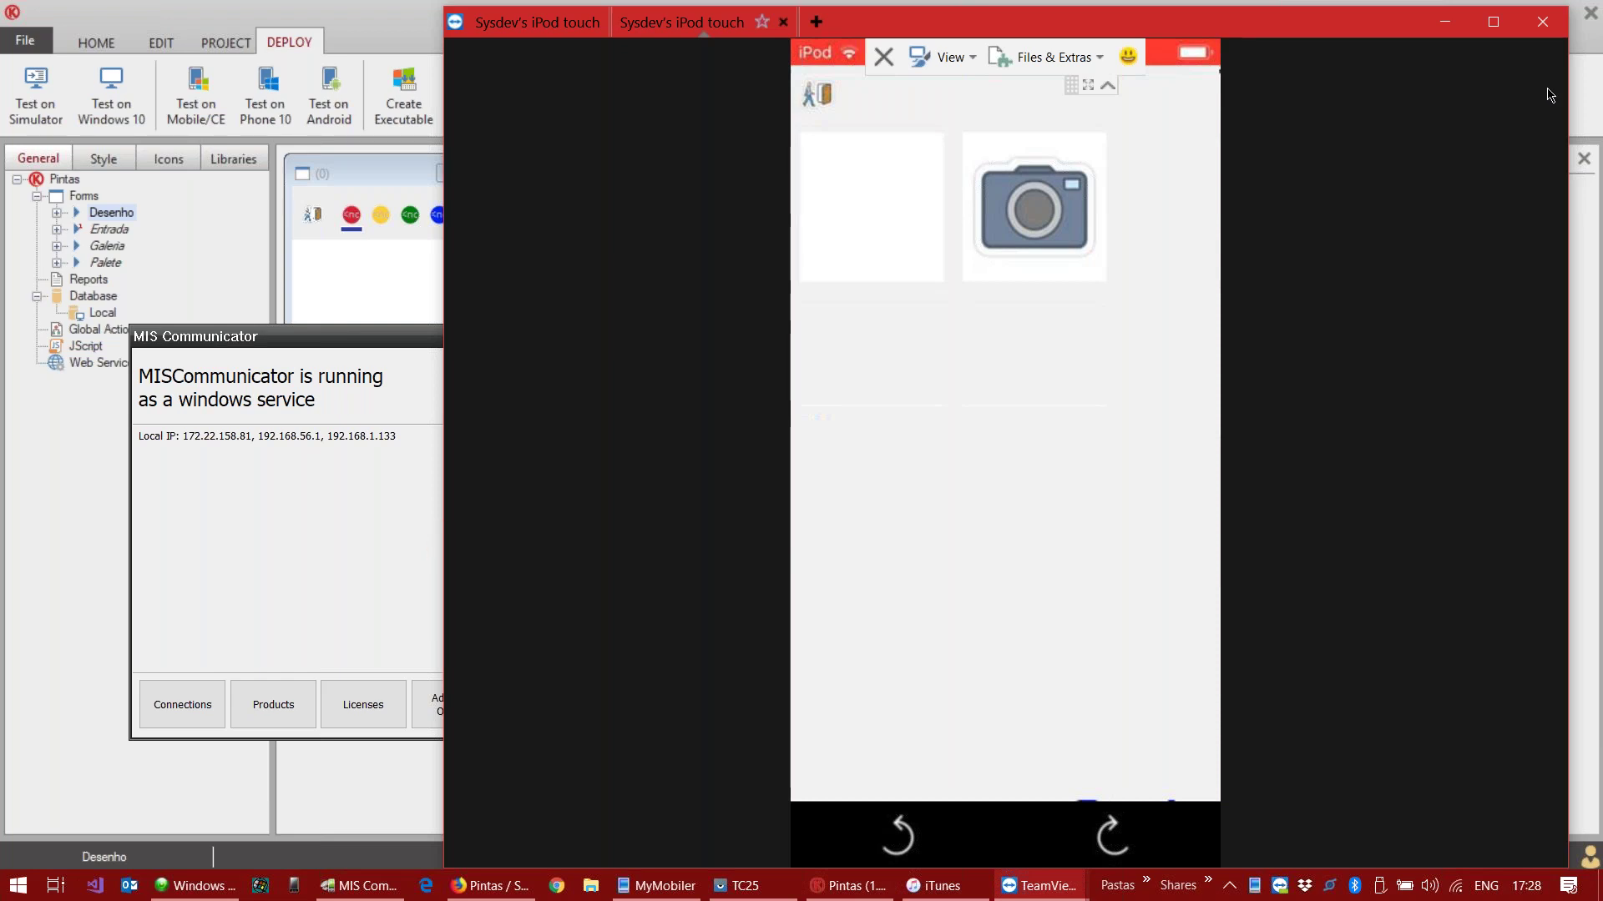
{"action": "left_click_drag", "start_coordinate": [1458, 100], "coordinate": [913, 111]}
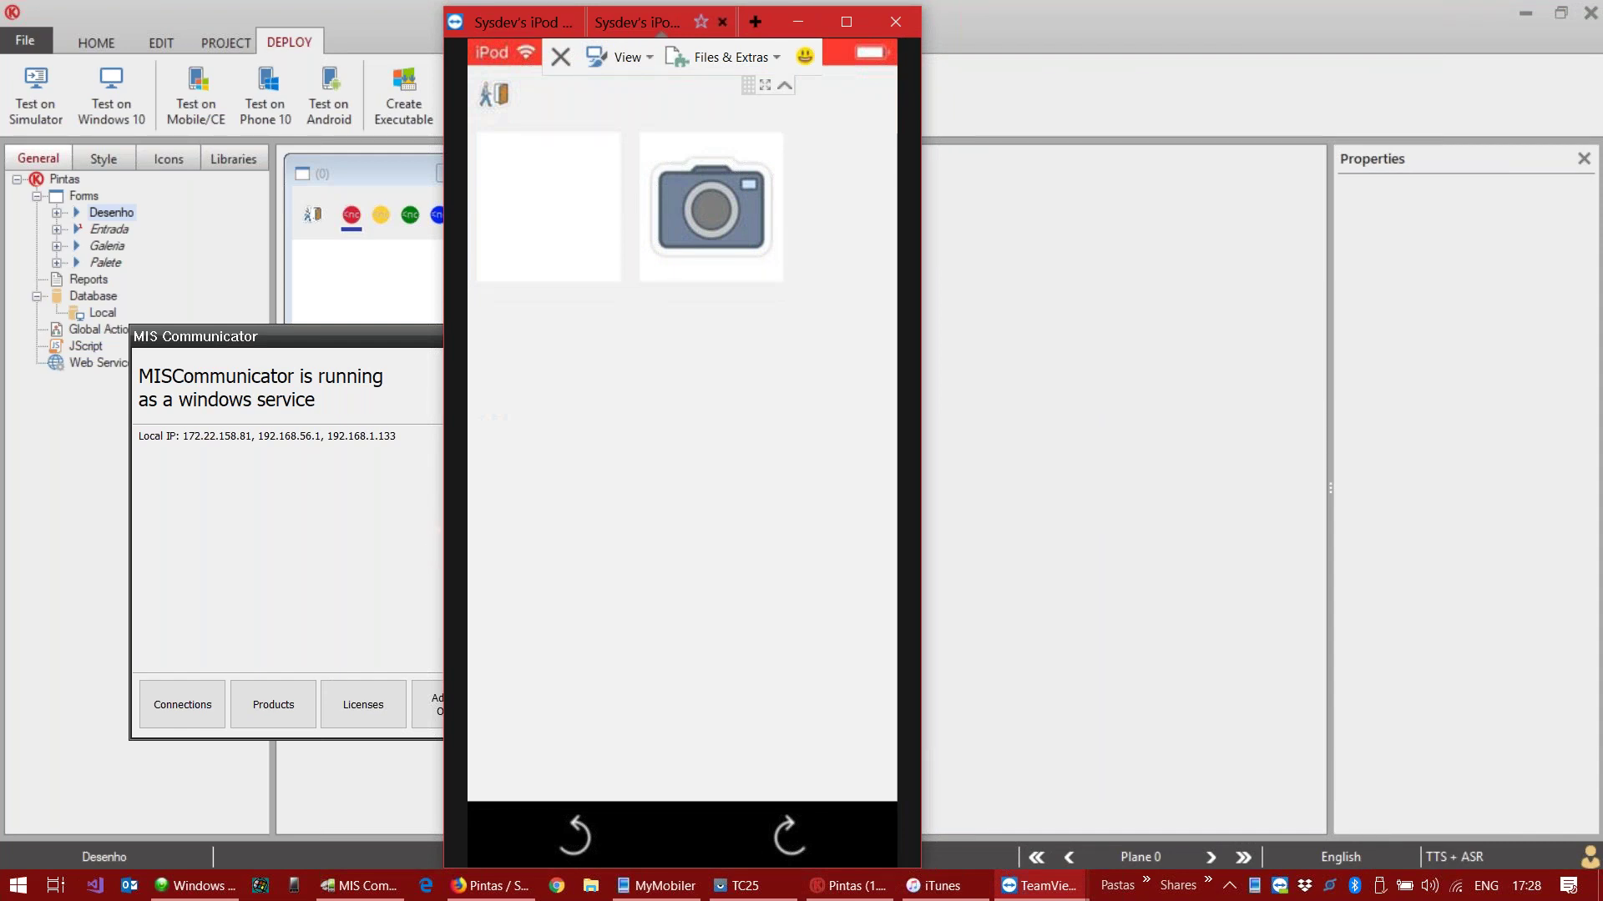
{"action": "left_click", "coordinate": [1125, 254]}
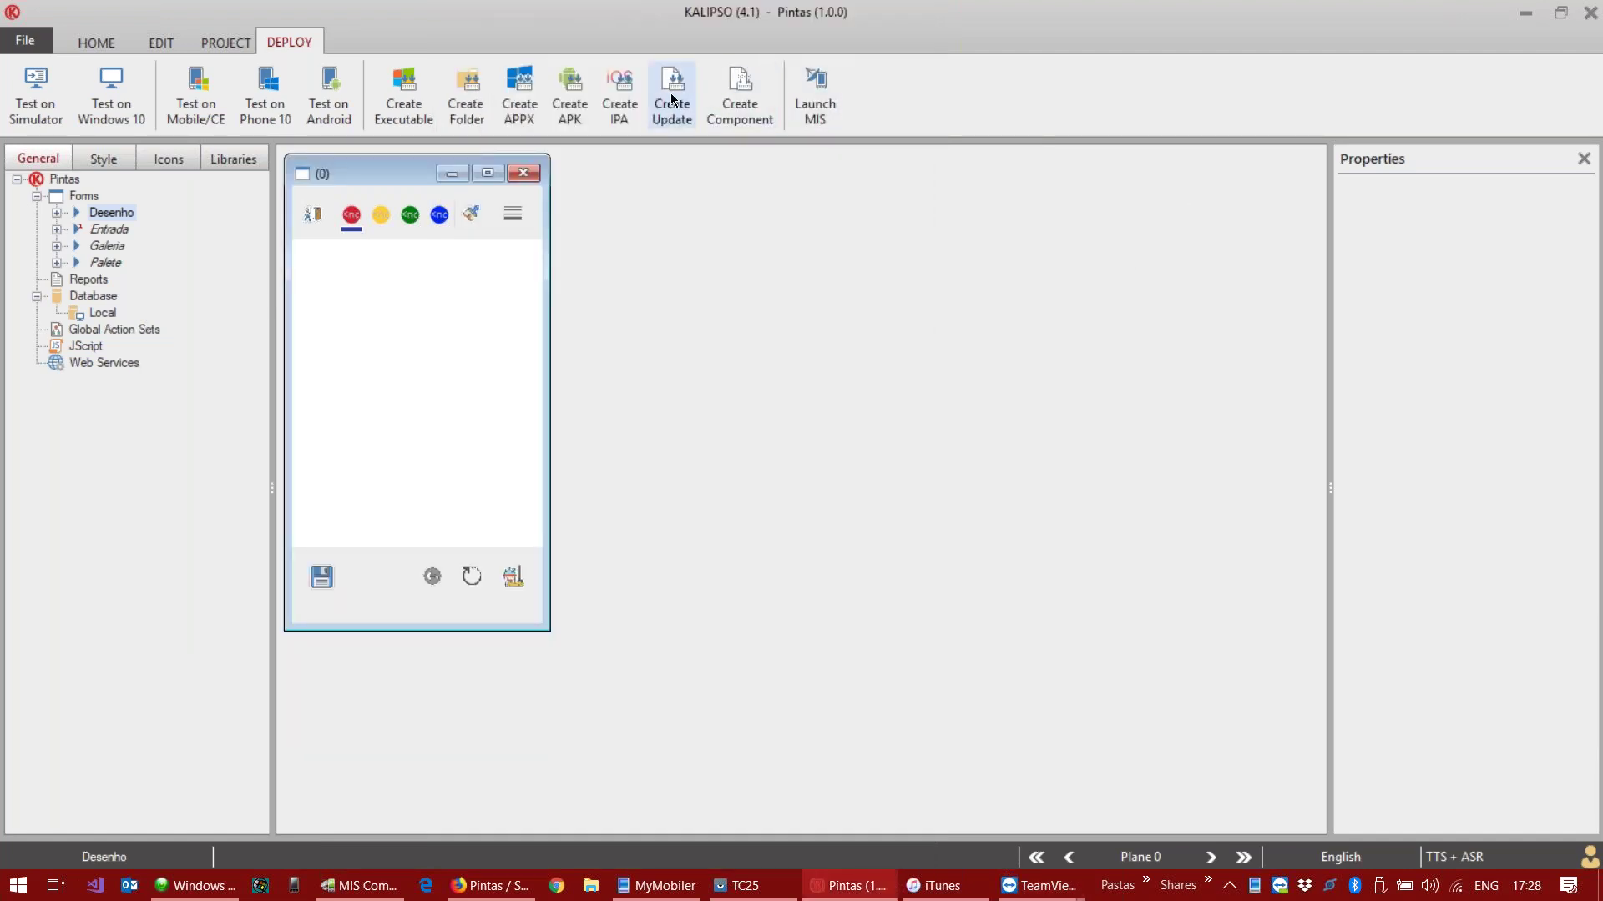
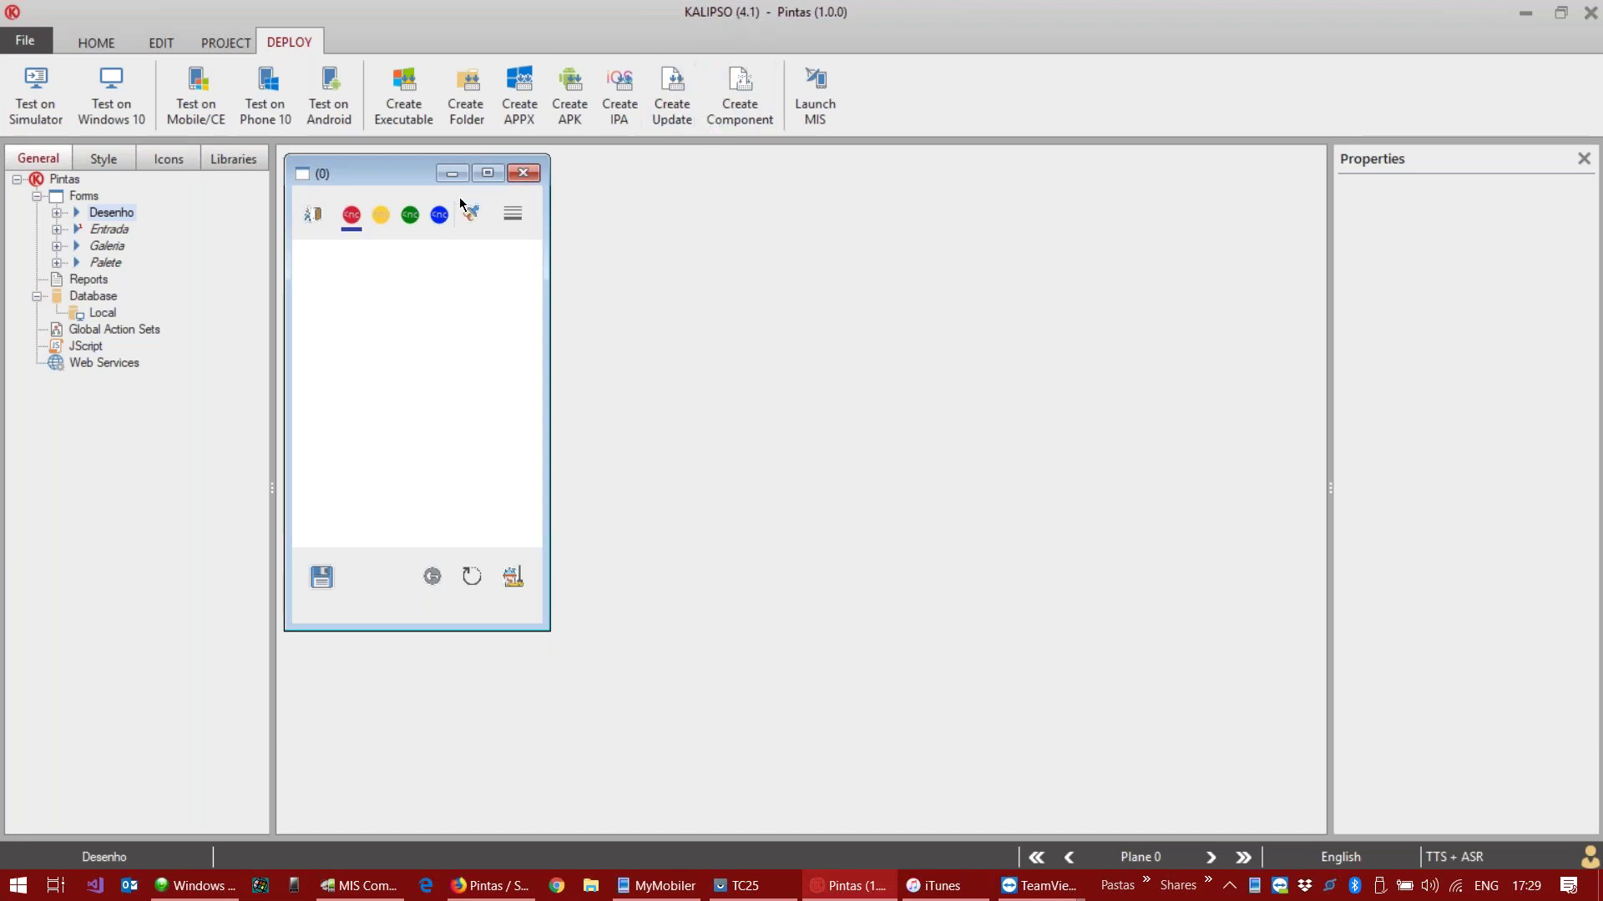
Step: Return to Kalipso's deployment commands and close the TeamViewer window
{"action": "mouse_move", "coordinate": [392, 178]}
{"action": "left_mouse_down"}
{"action": "mouse_move", "coordinate": [443, 175]}
{"action": "mouse_move", "coordinate": [389, 174]}
{"action": "left_mouse_up"}
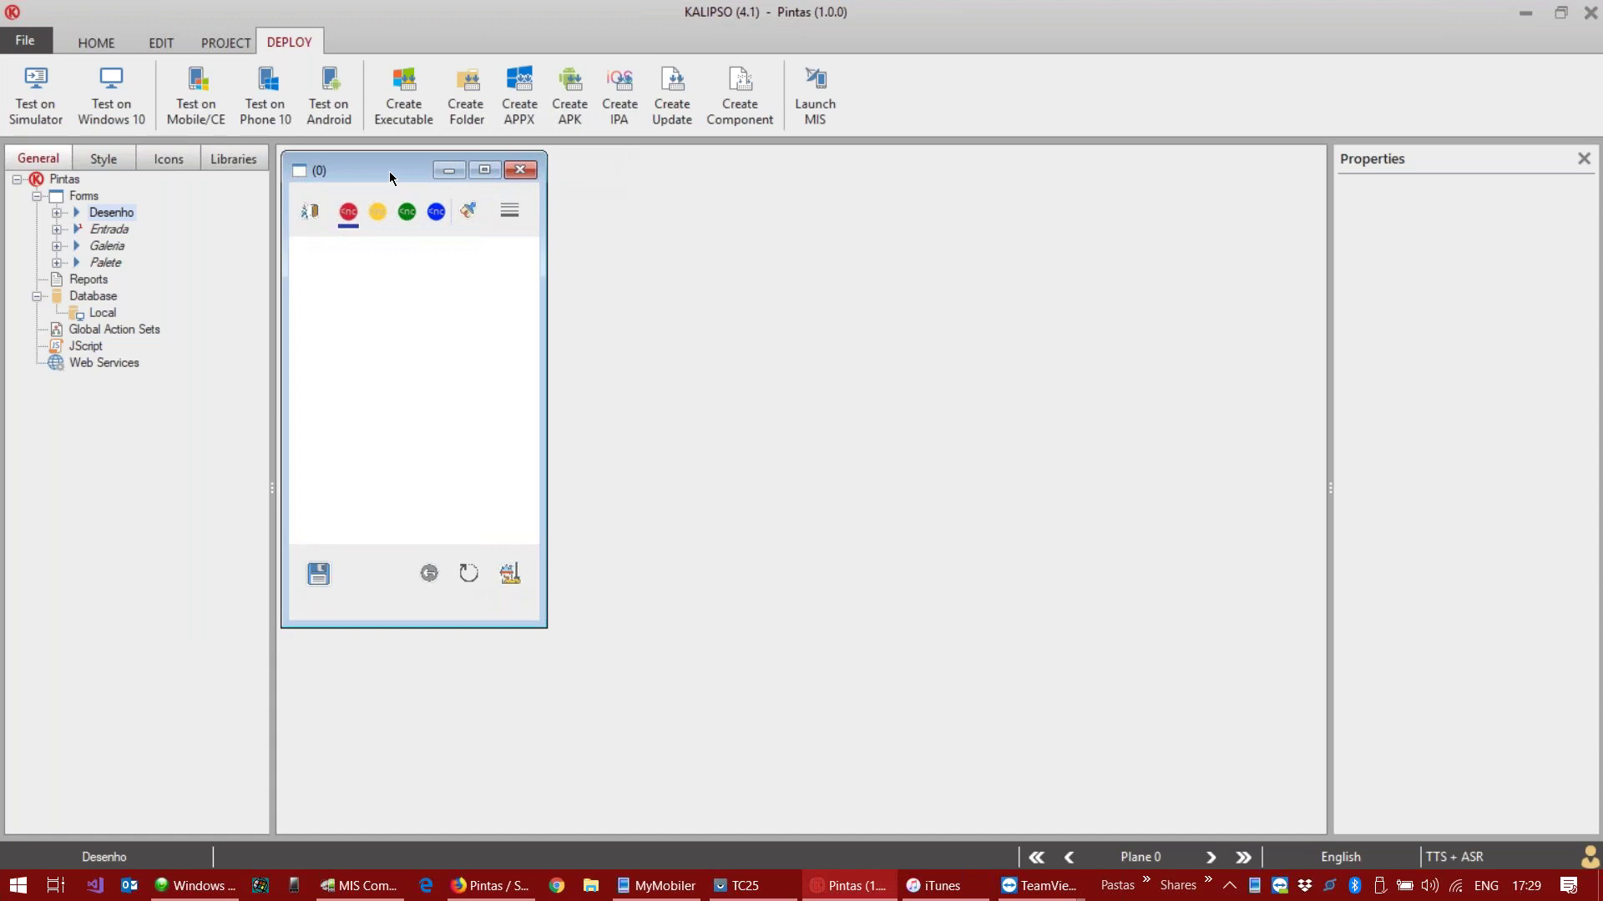
{"action": "left_click", "coordinate": [92, 43]}
{"action": "left_click", "coordinate": [288, 41]}
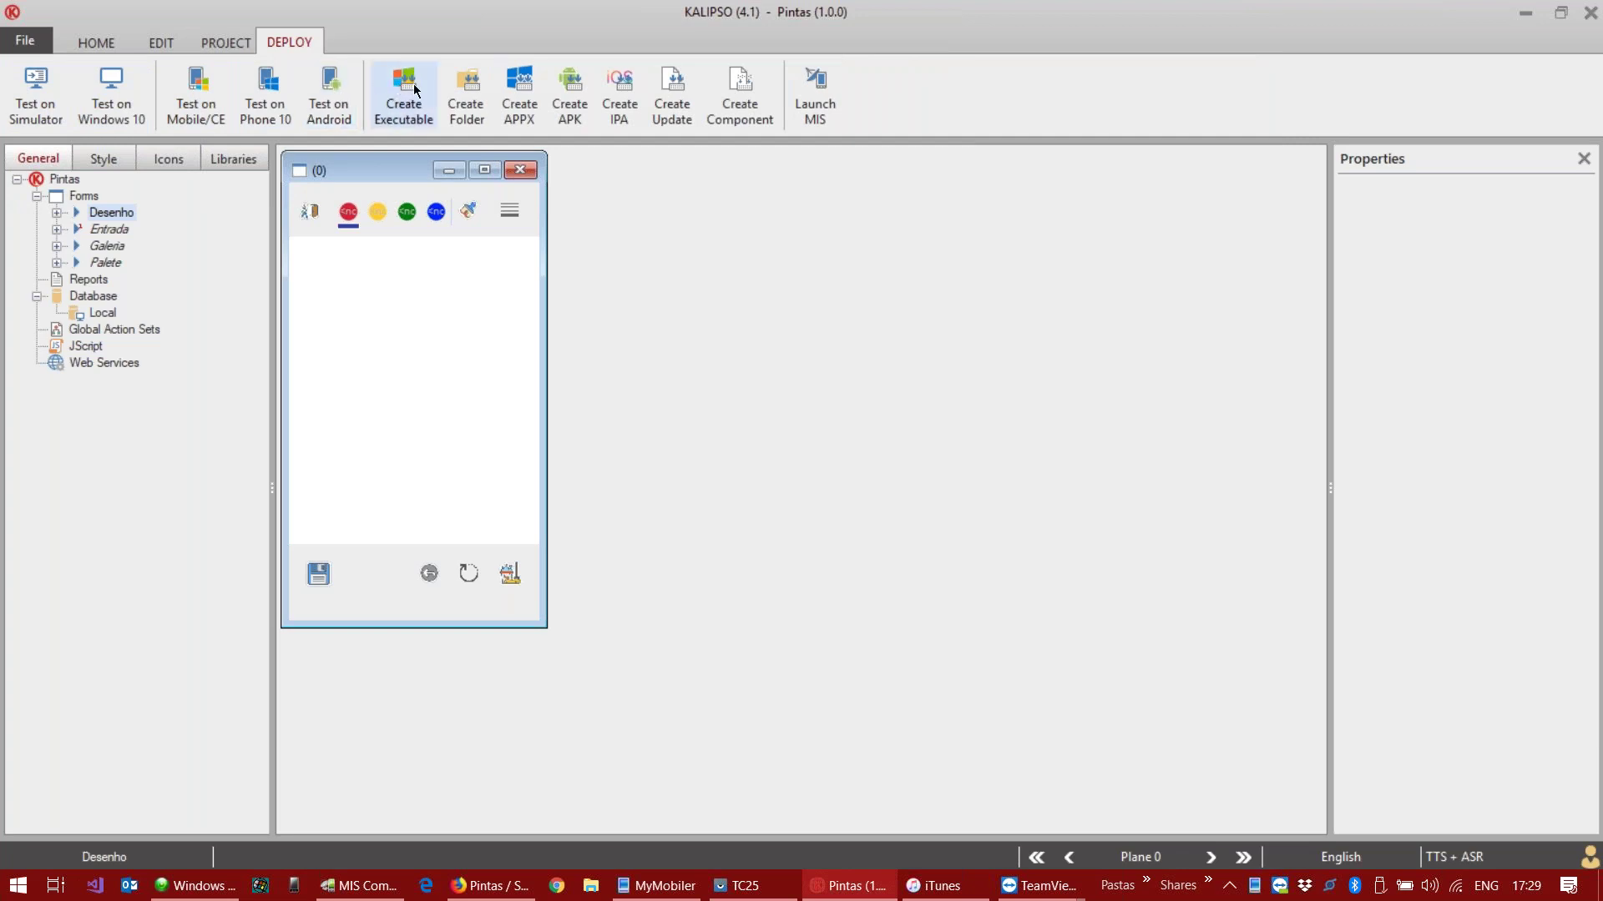
{"action": "left_click", "coordinate": [823, 92]}
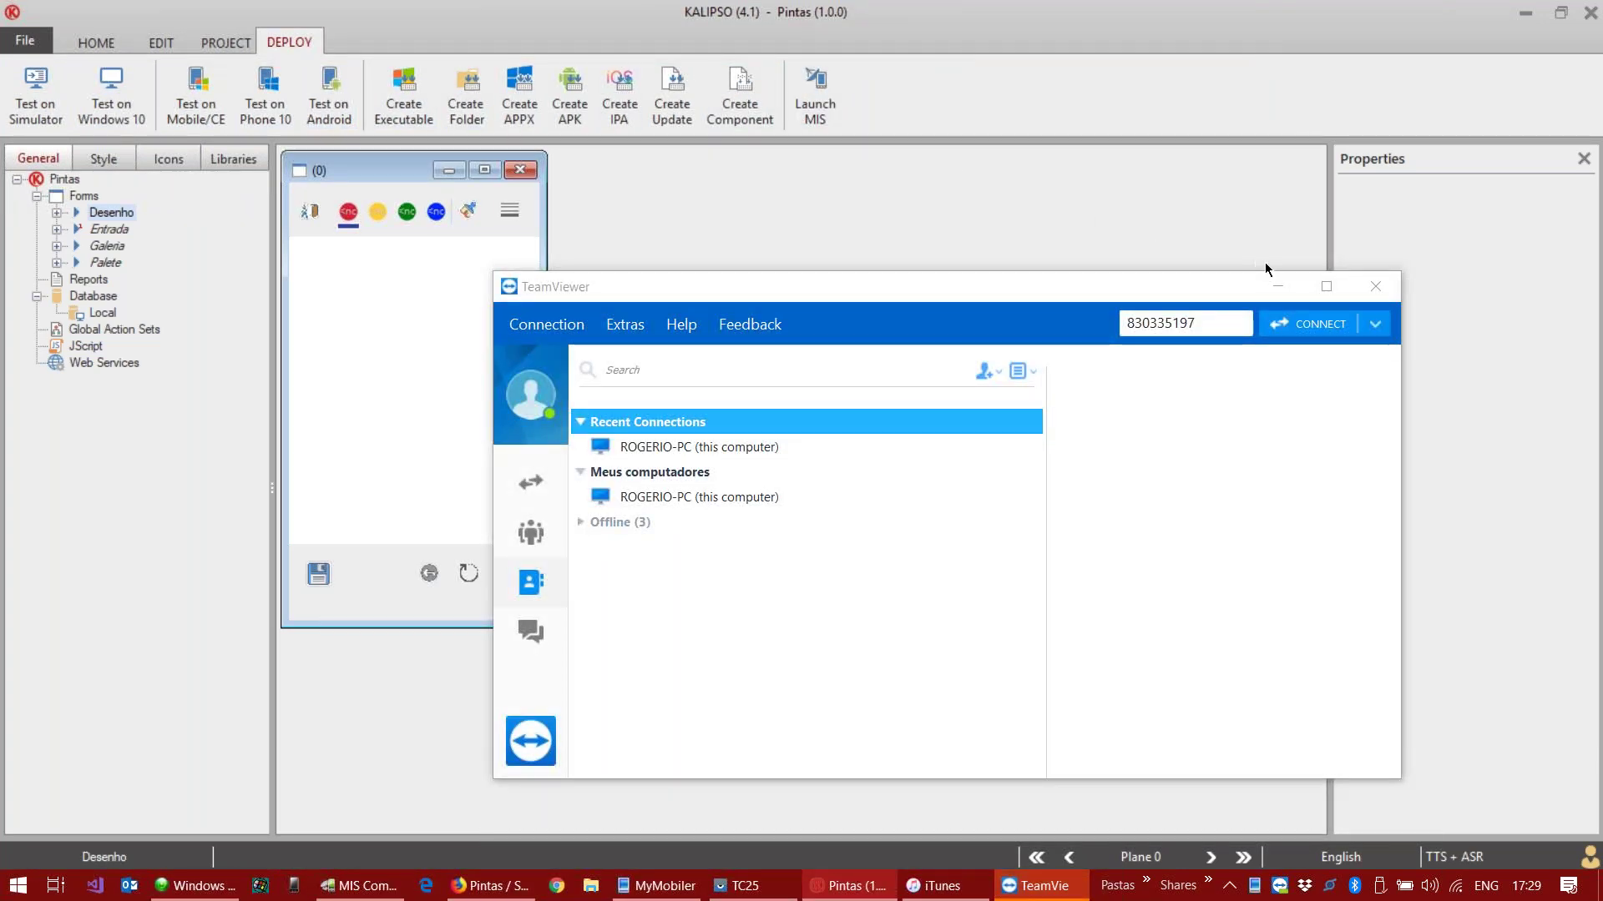
{"action": "left_click", "coordinate": [1375, 288]}
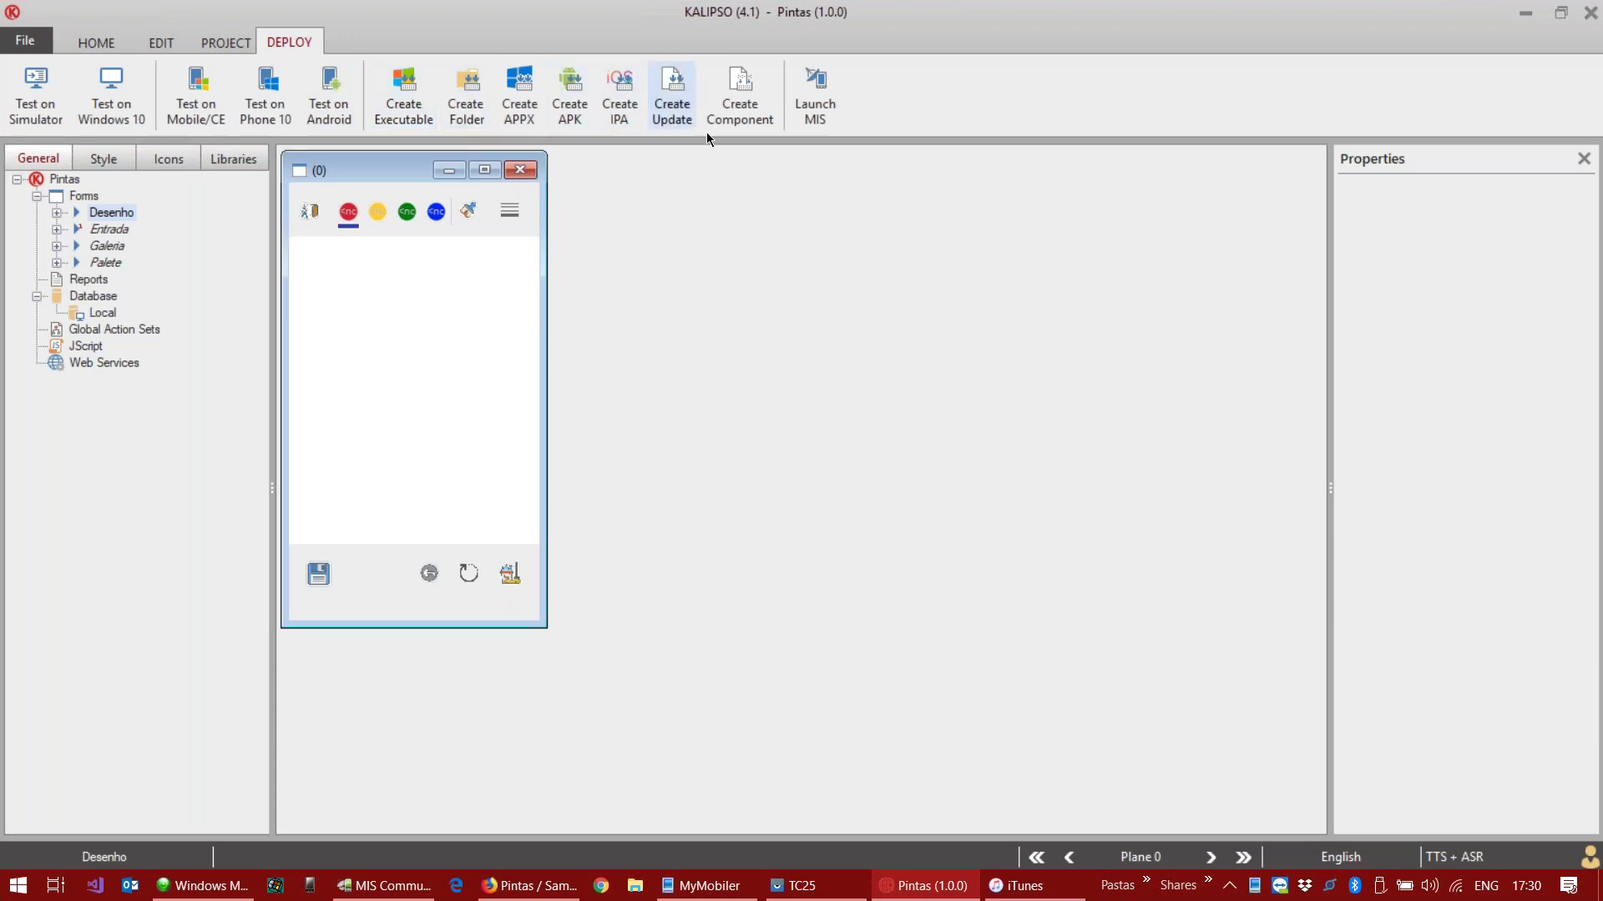
Step: Generate the Pintas executable for Desktop, Windows Mobile and Windows CE (Arm) into Deploy
{"action": "left_click", "coordinate": [415, 97]}
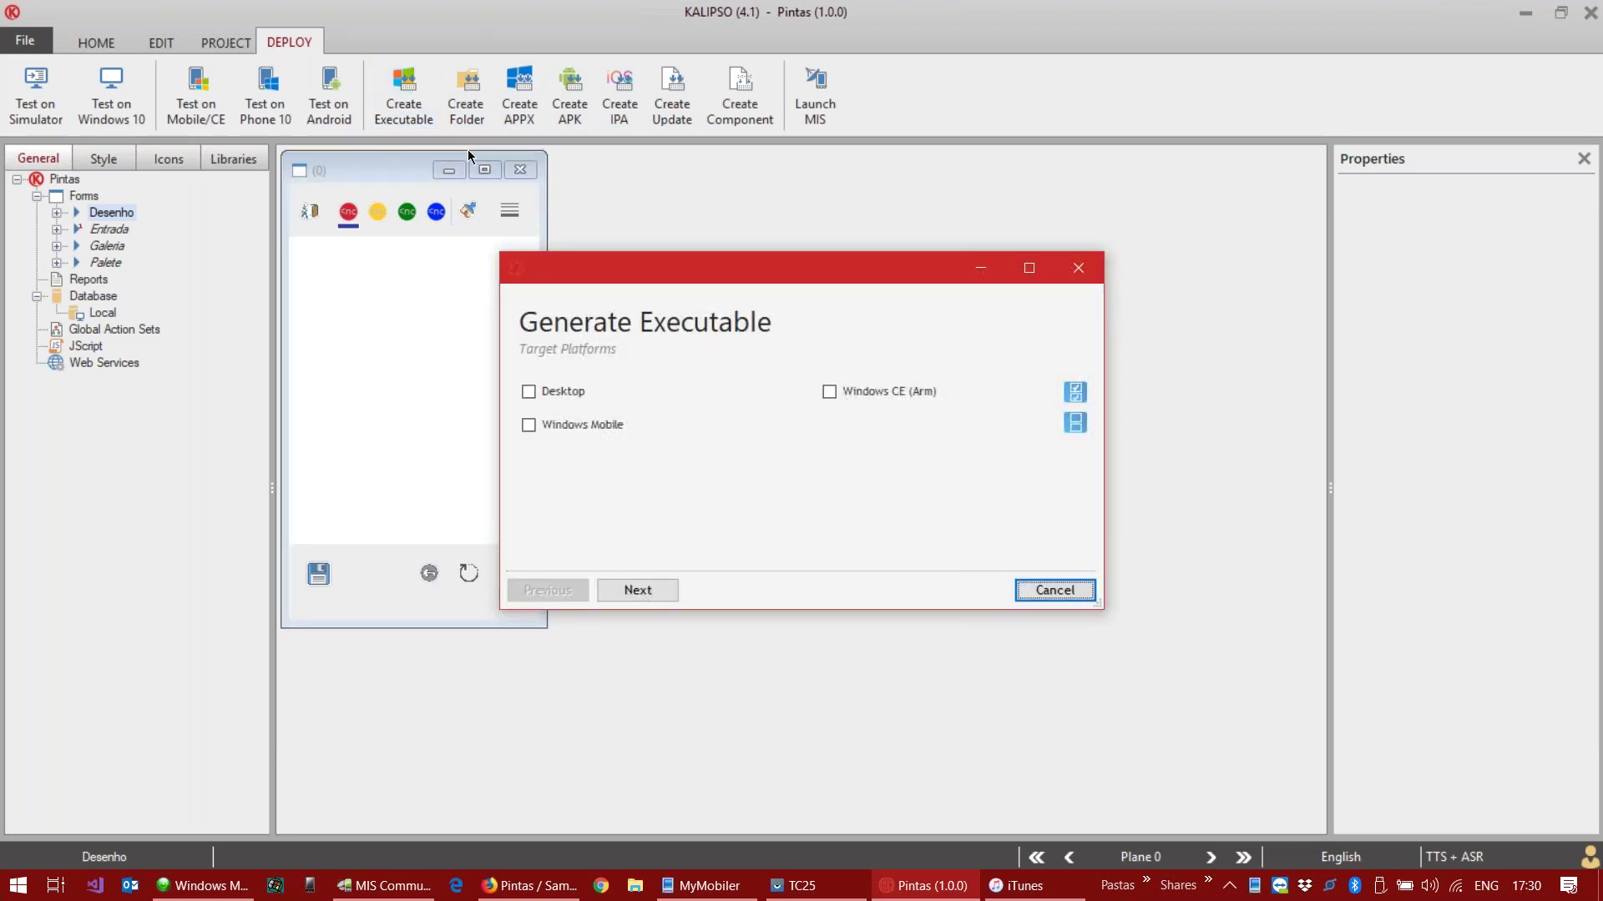
{"action": "left_click", "coordinate": [531, 392]}
{"action": "left_click", "coordinate": [531, 424]}
{"action": "left_click", "coordinate": [827, 394]}
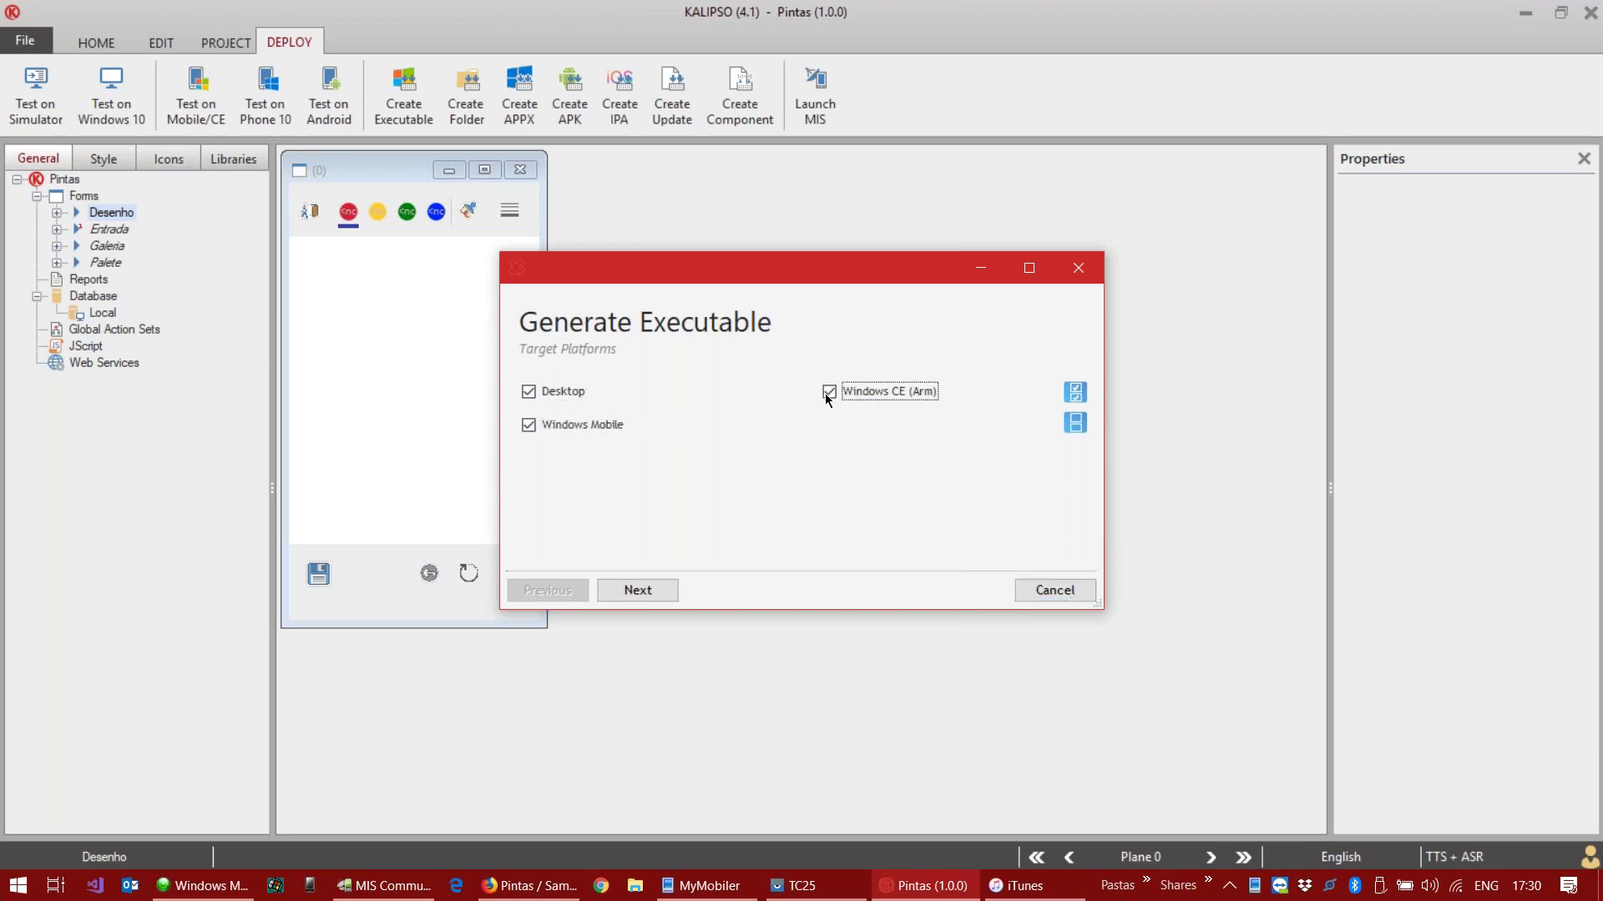
{"action": "left_click", "coordinate": [650, 592]}
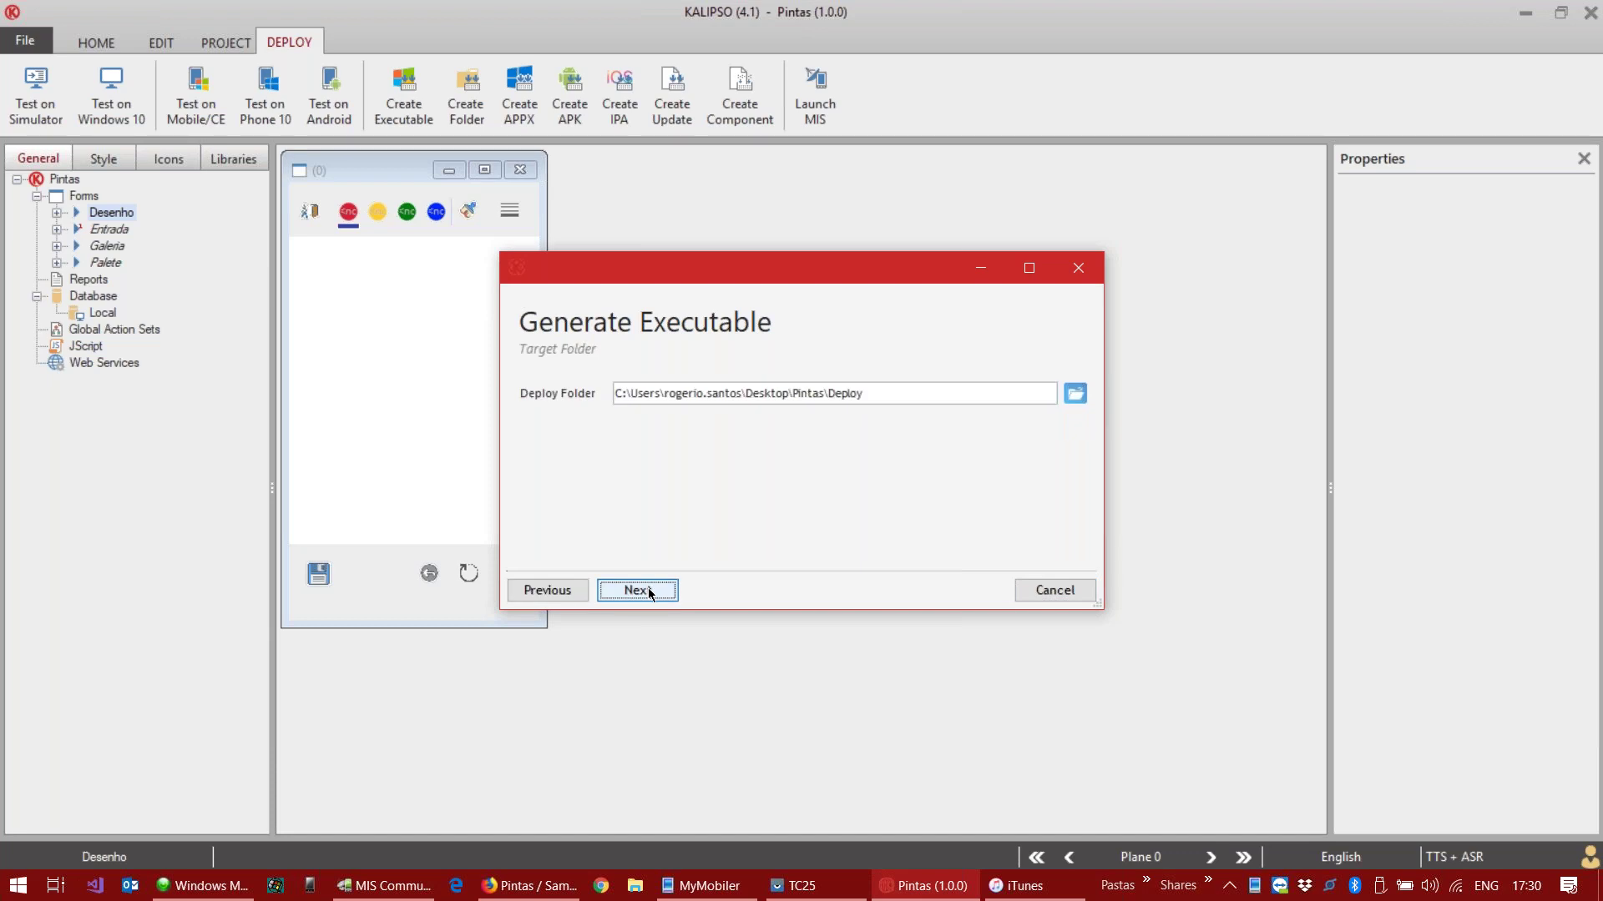
{"action": "left_click", "coordinate": [649, 590]}
{"action": "left_click", "coordinate": [975, 593]}
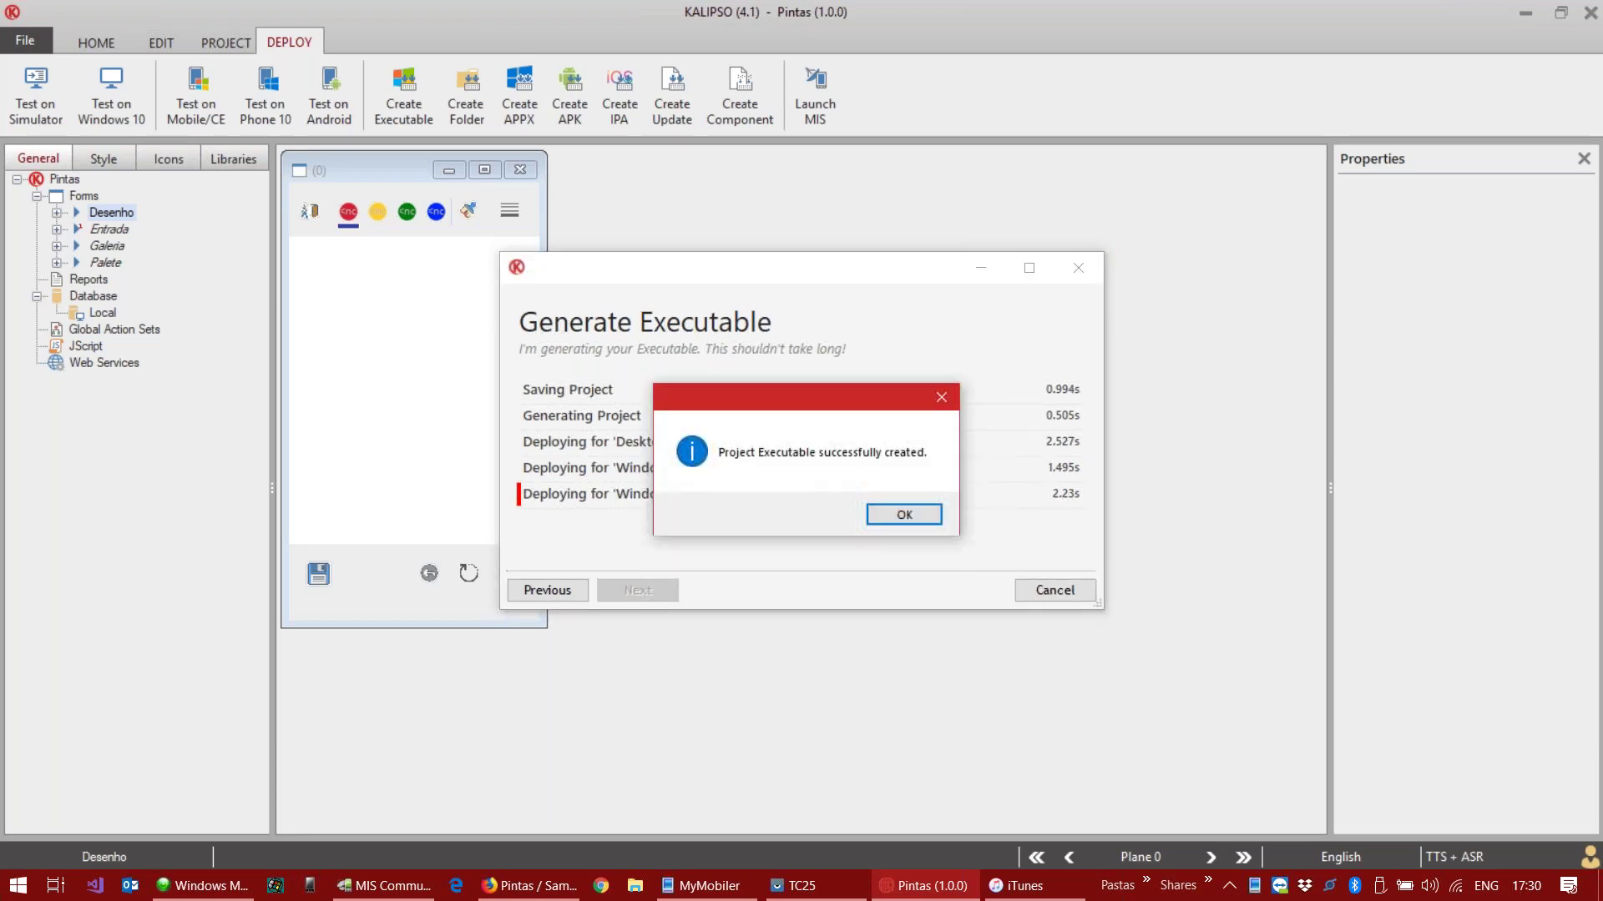
{"action": "left_click", "coordinate": [889, 518]}
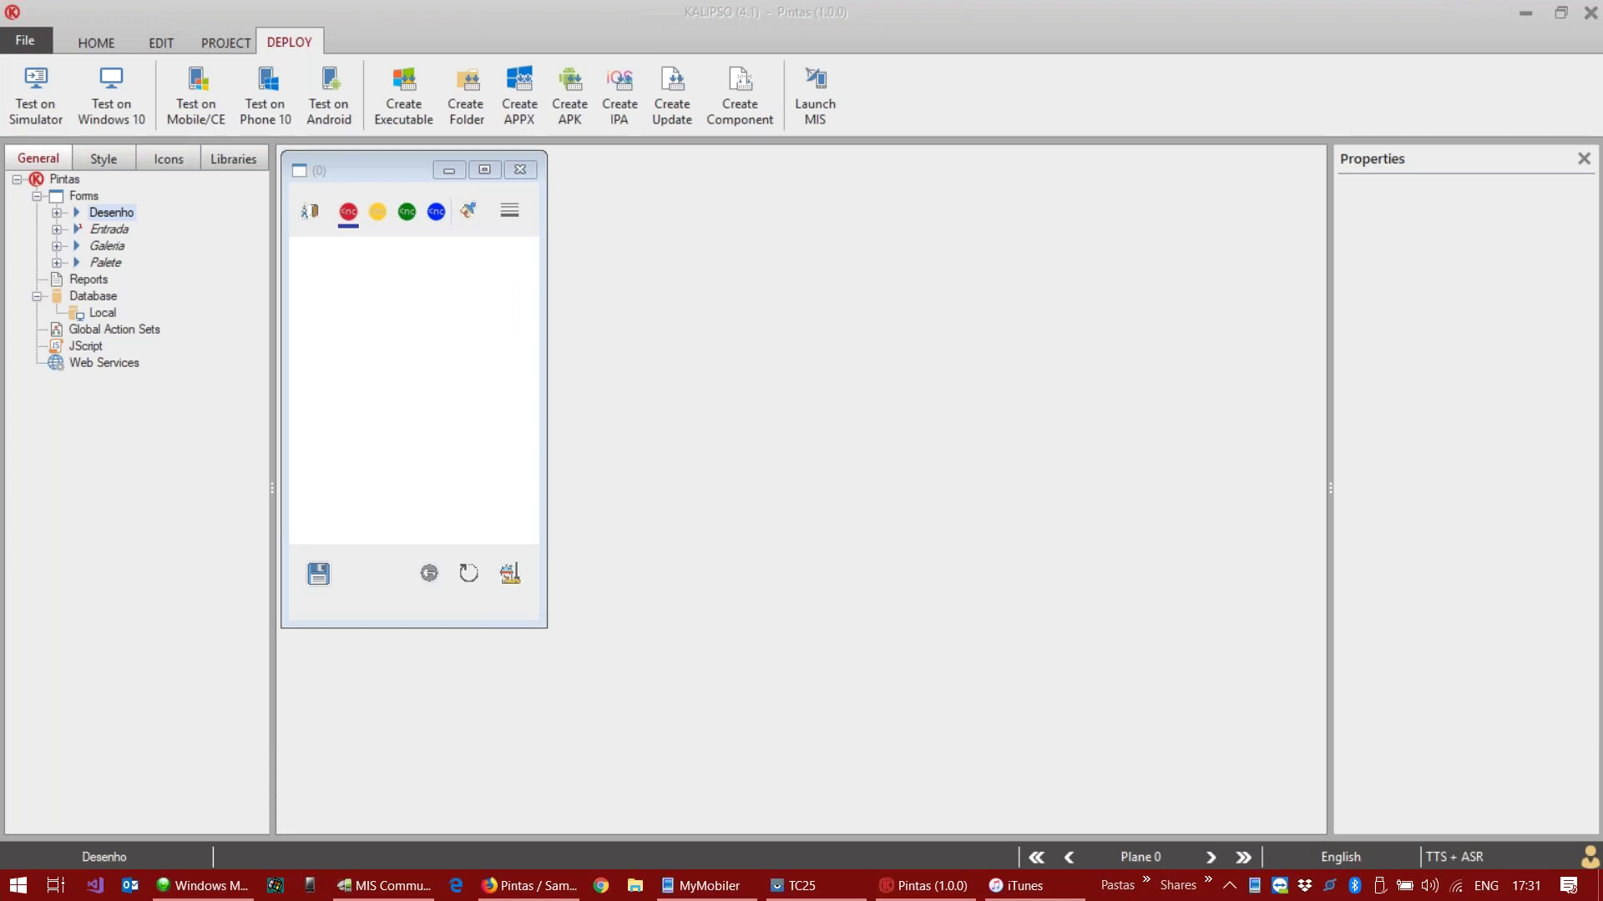
Step: Run Pintas.exe from Deploy\Desktop to try the new build, then exit the app
{"action": "left_click_drag", "start_coordinate": [540, 278], "coordinate": [783, 220]}
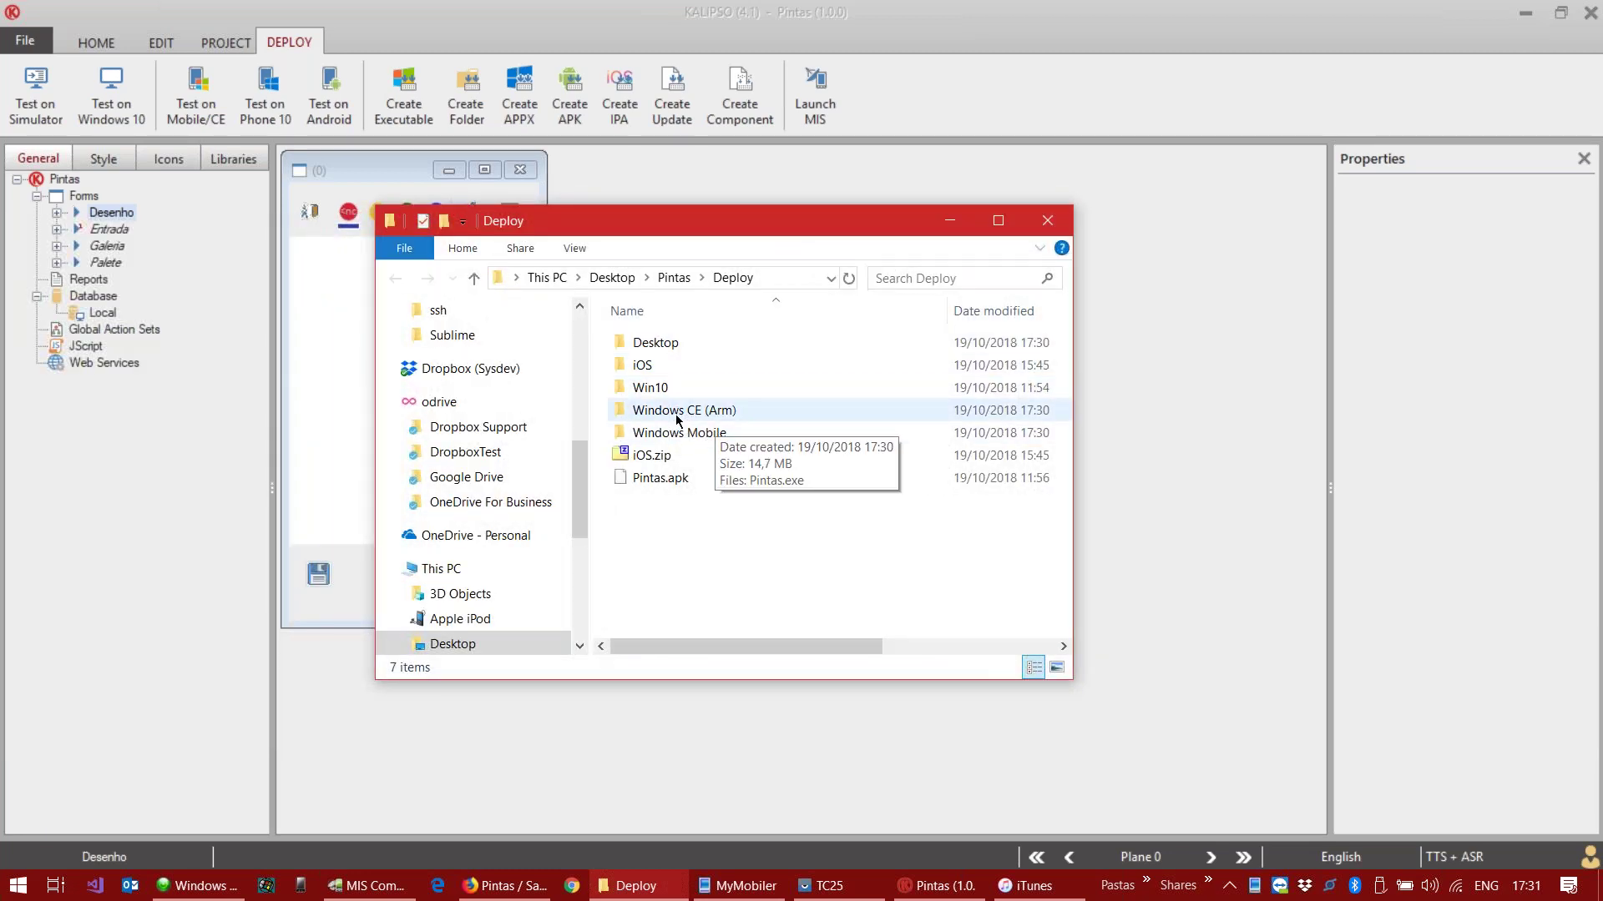
{"action": "double_click", "coordinate": [664, 342]}
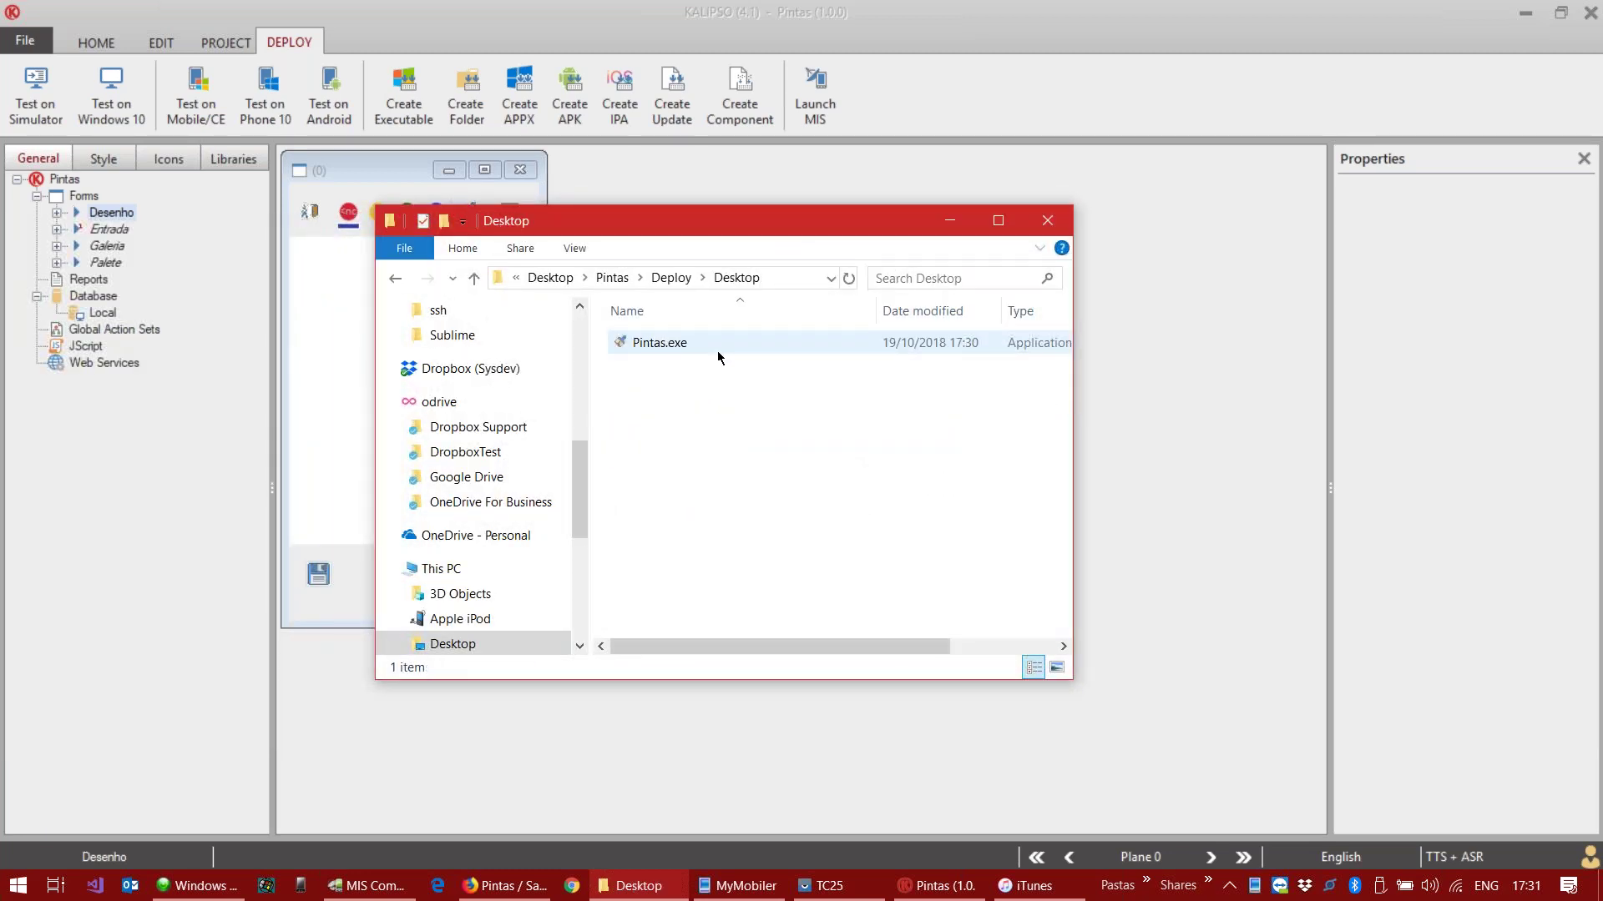
{"action": "left_click", "coordinate": [753, 348]}
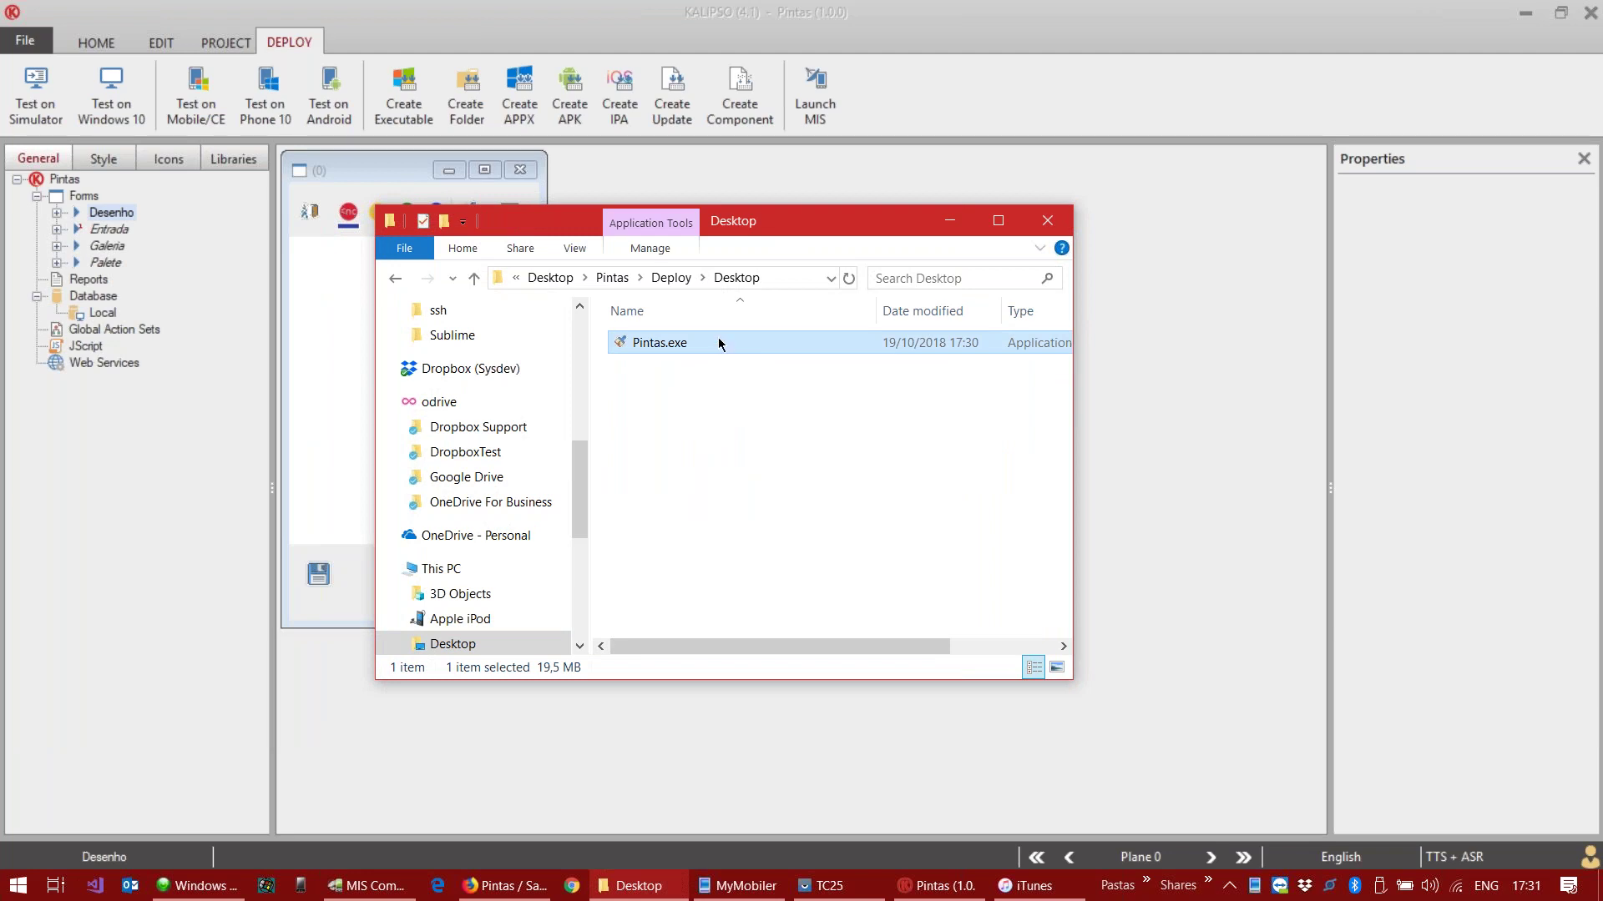
{"action": "double_click", "coordinate": [719, 340]}
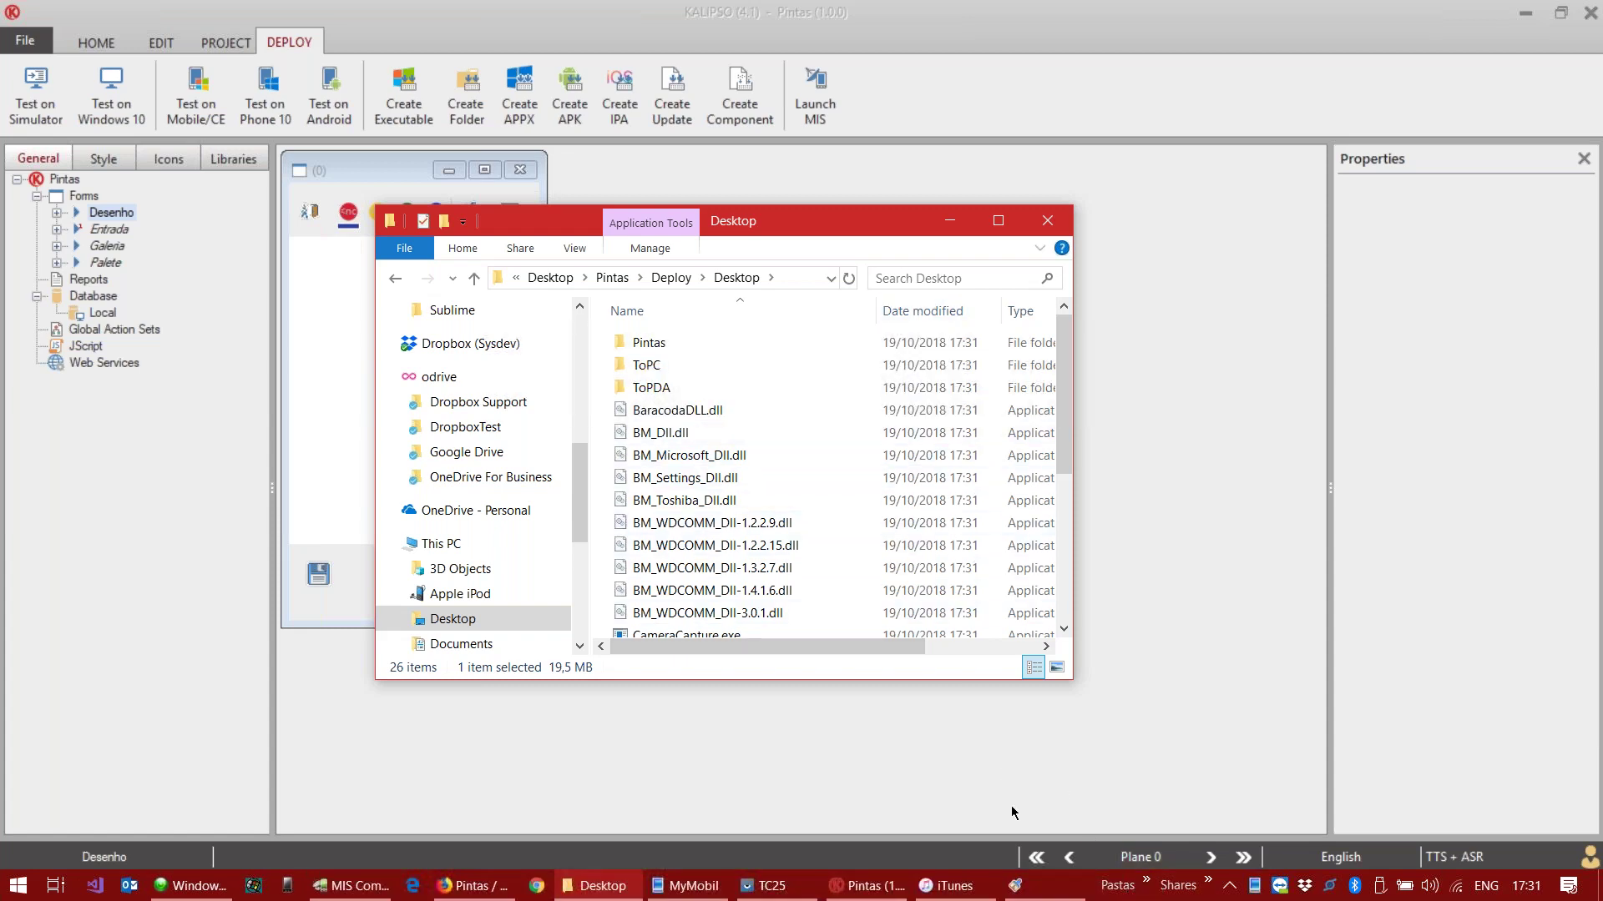
{"action": "left_click", "coordinate": [1015, 885]}
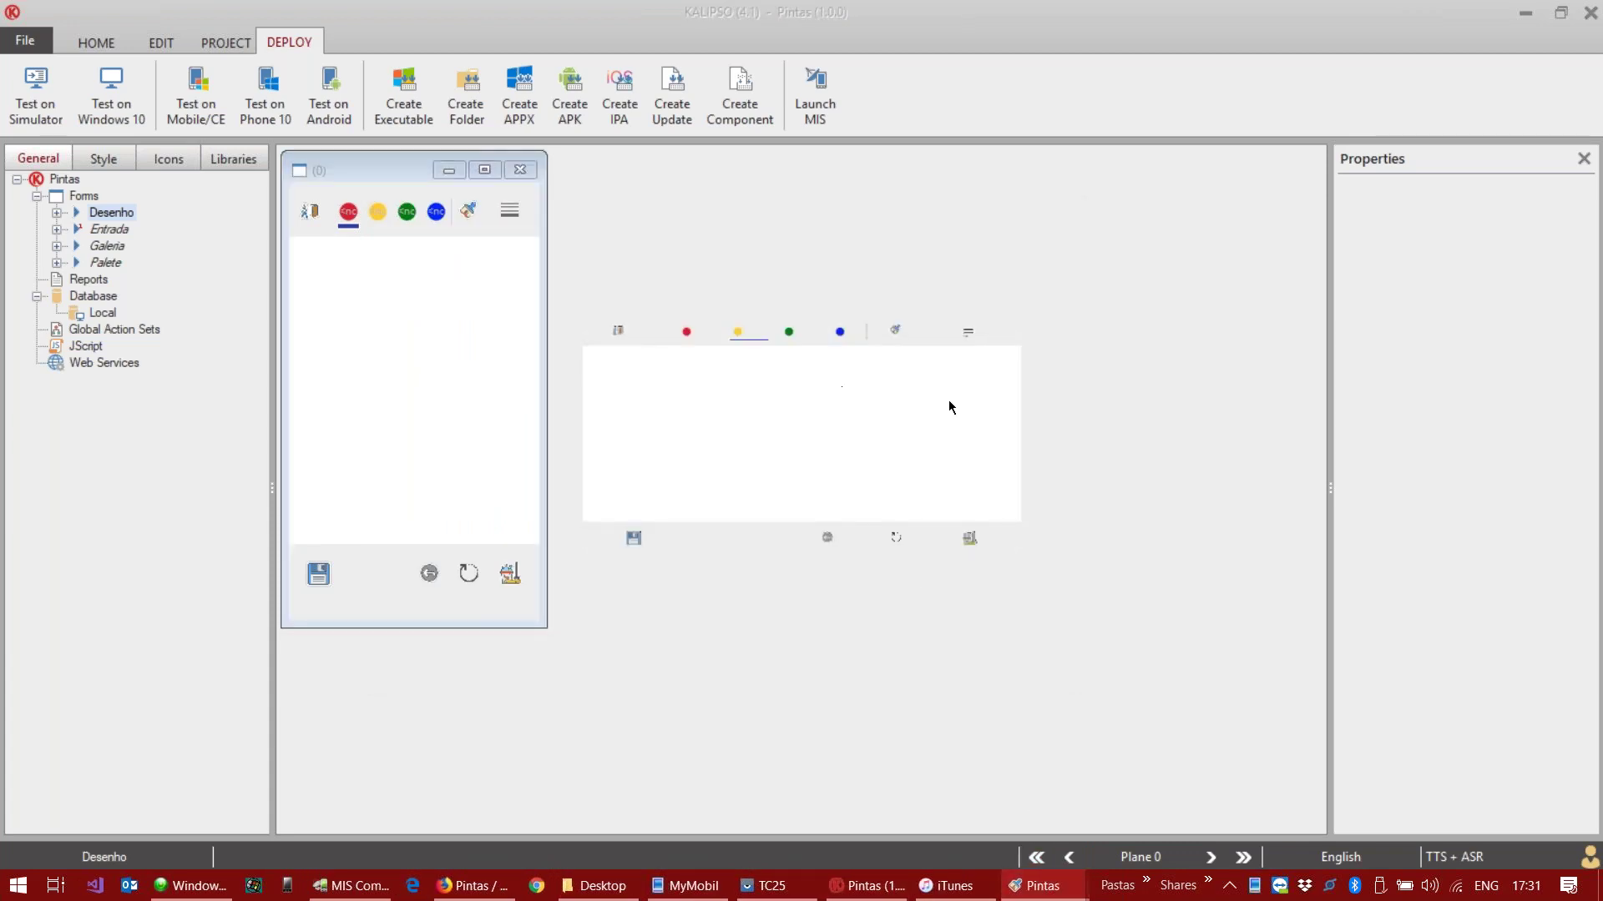
{"action": "left_click", "coordinate": [615, 332]}
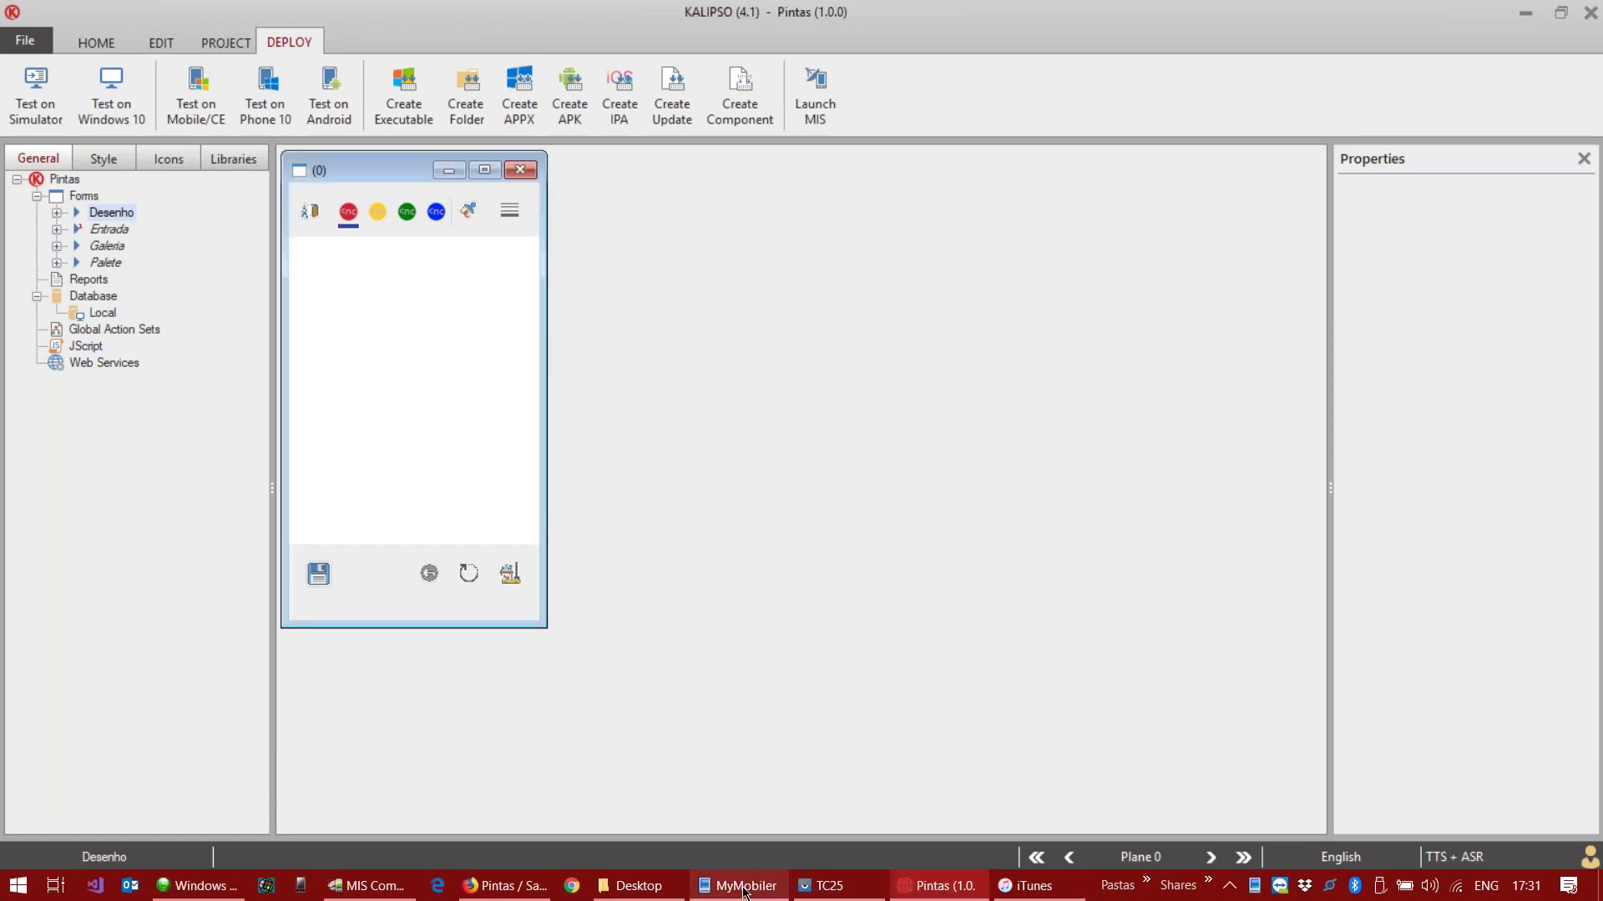
Step: Check the Windows Mobile build folder under Deploy, then return to Deploy
{"action": "left_click", "coordinate": [668, 888]}
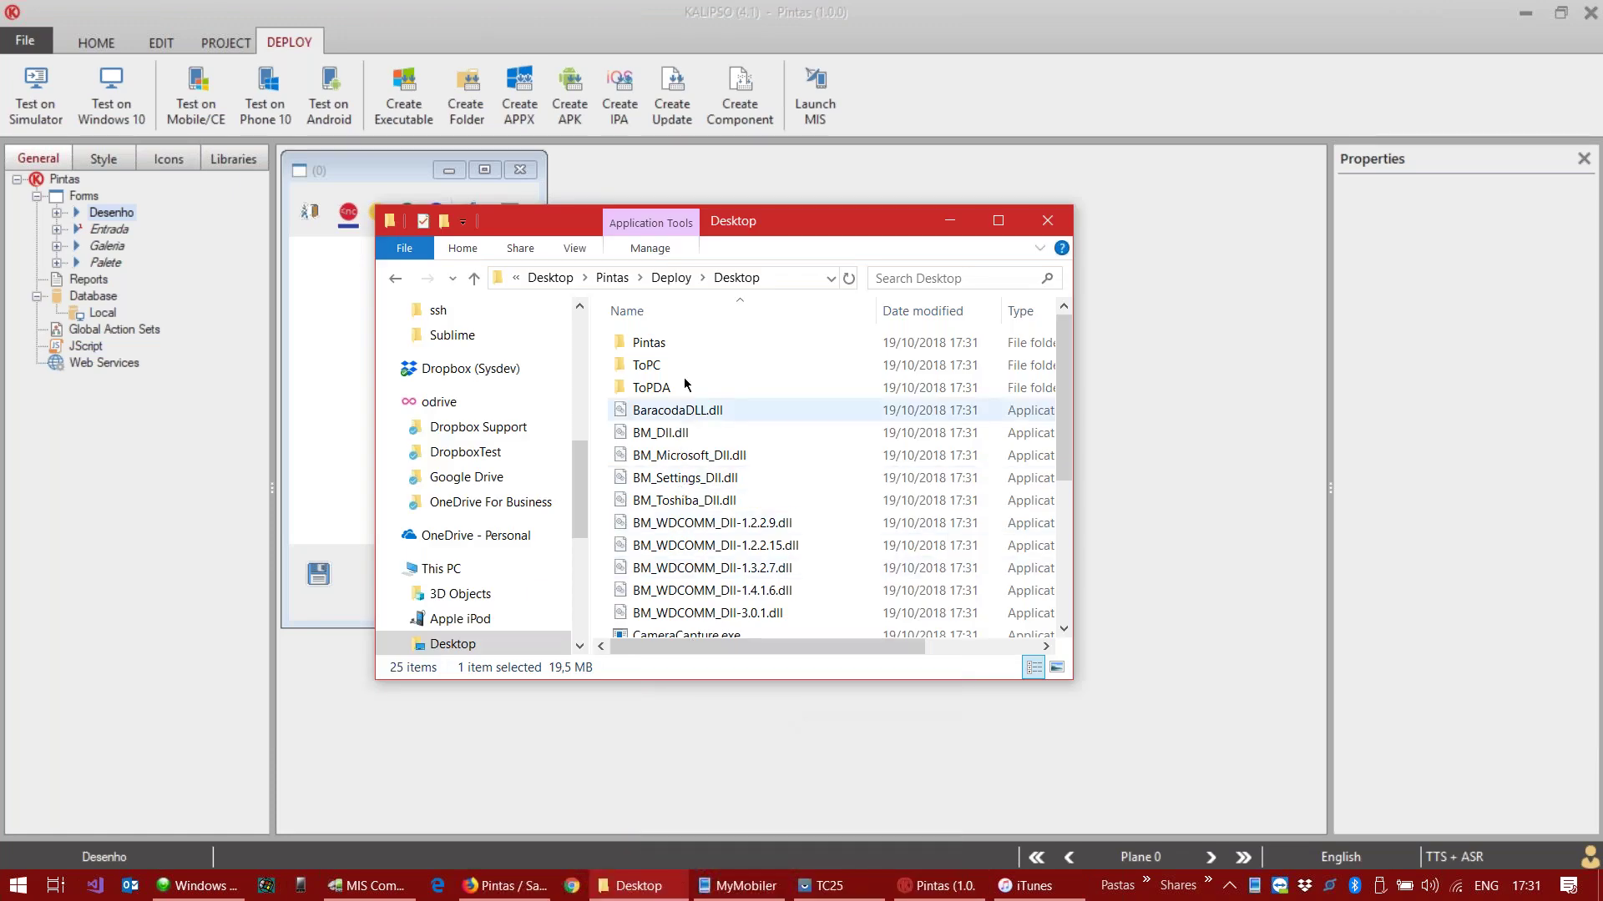
{"action": "left_click", "coordinate": [672, 280]}
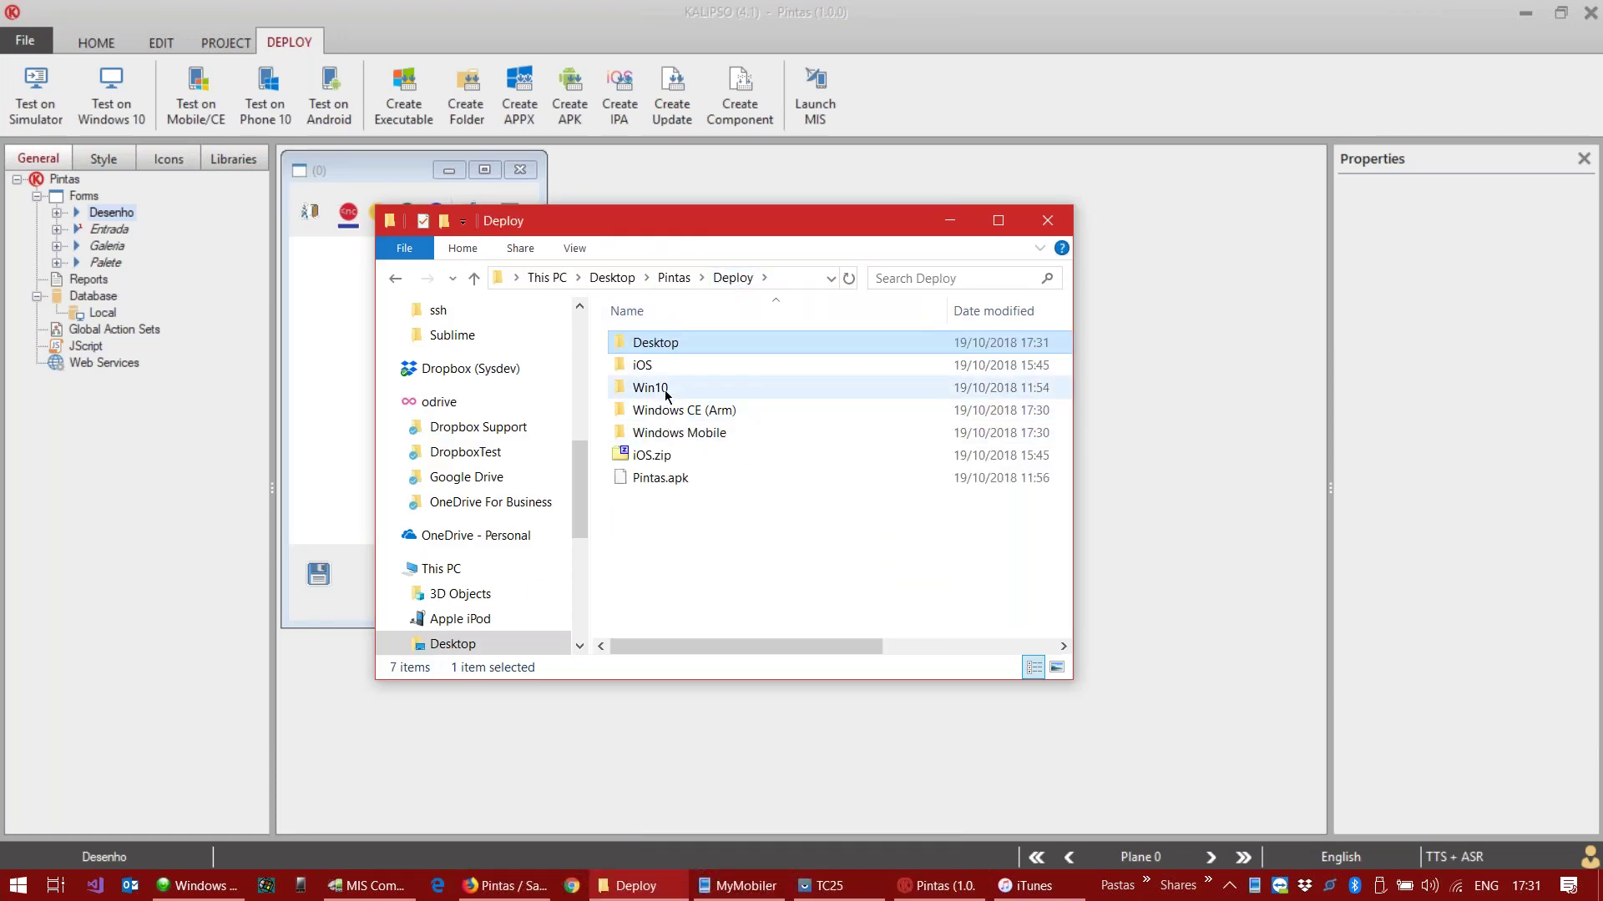
{"action": "left_click", "coordinate": [674, 433]}
{"action": "double_click", "coordinate": [675, 434]}
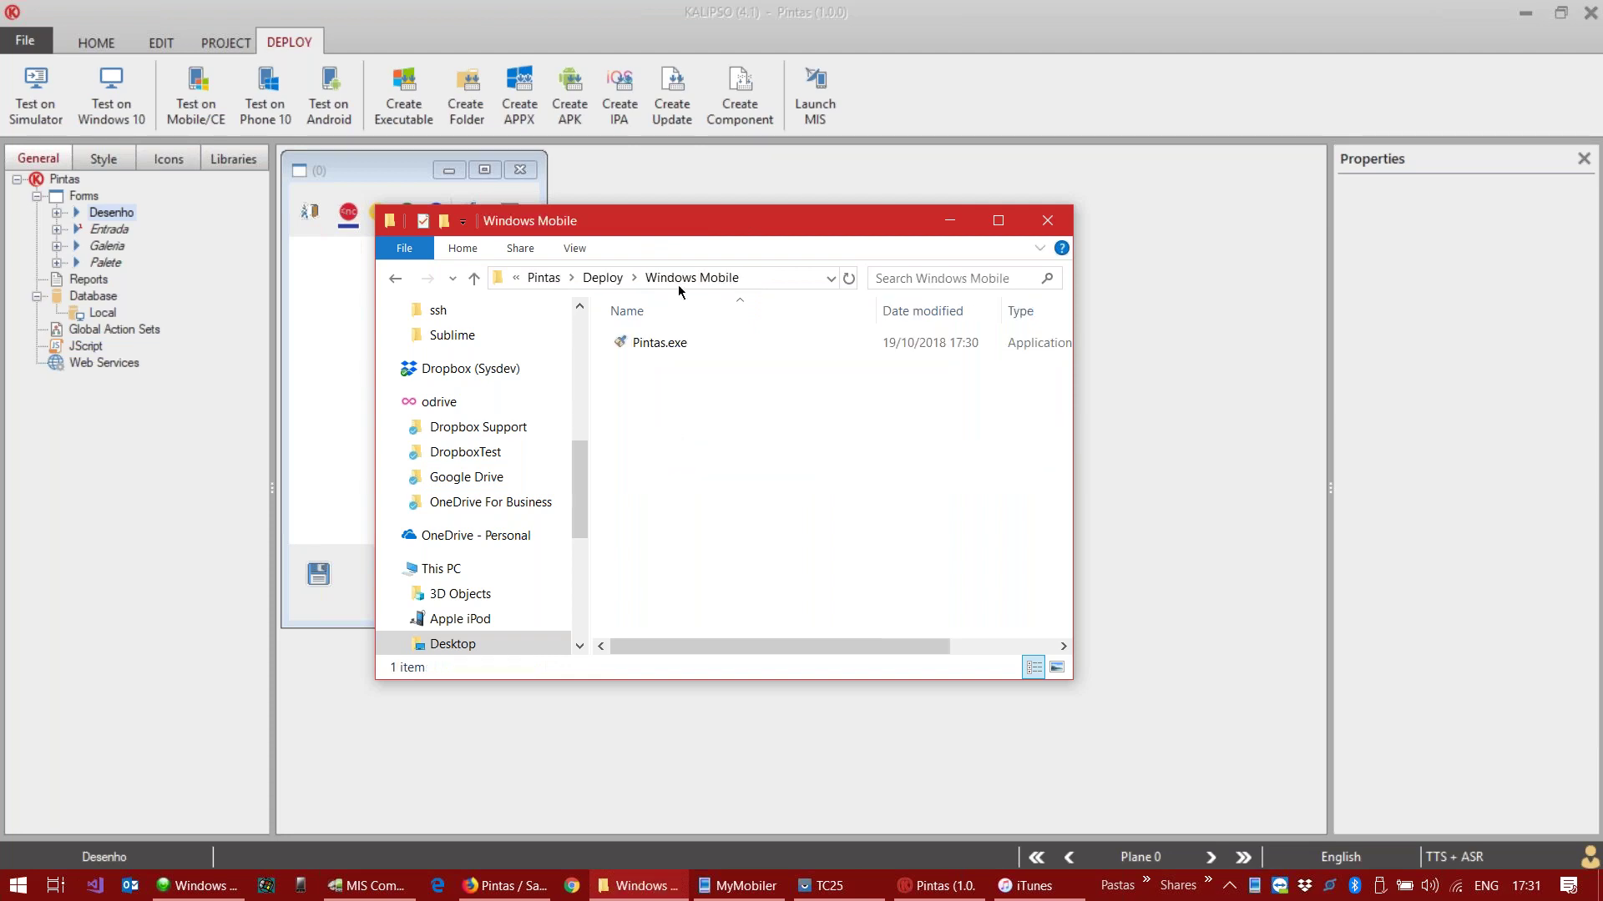
{"action": "left_click", "coordinate": [609, 277]}
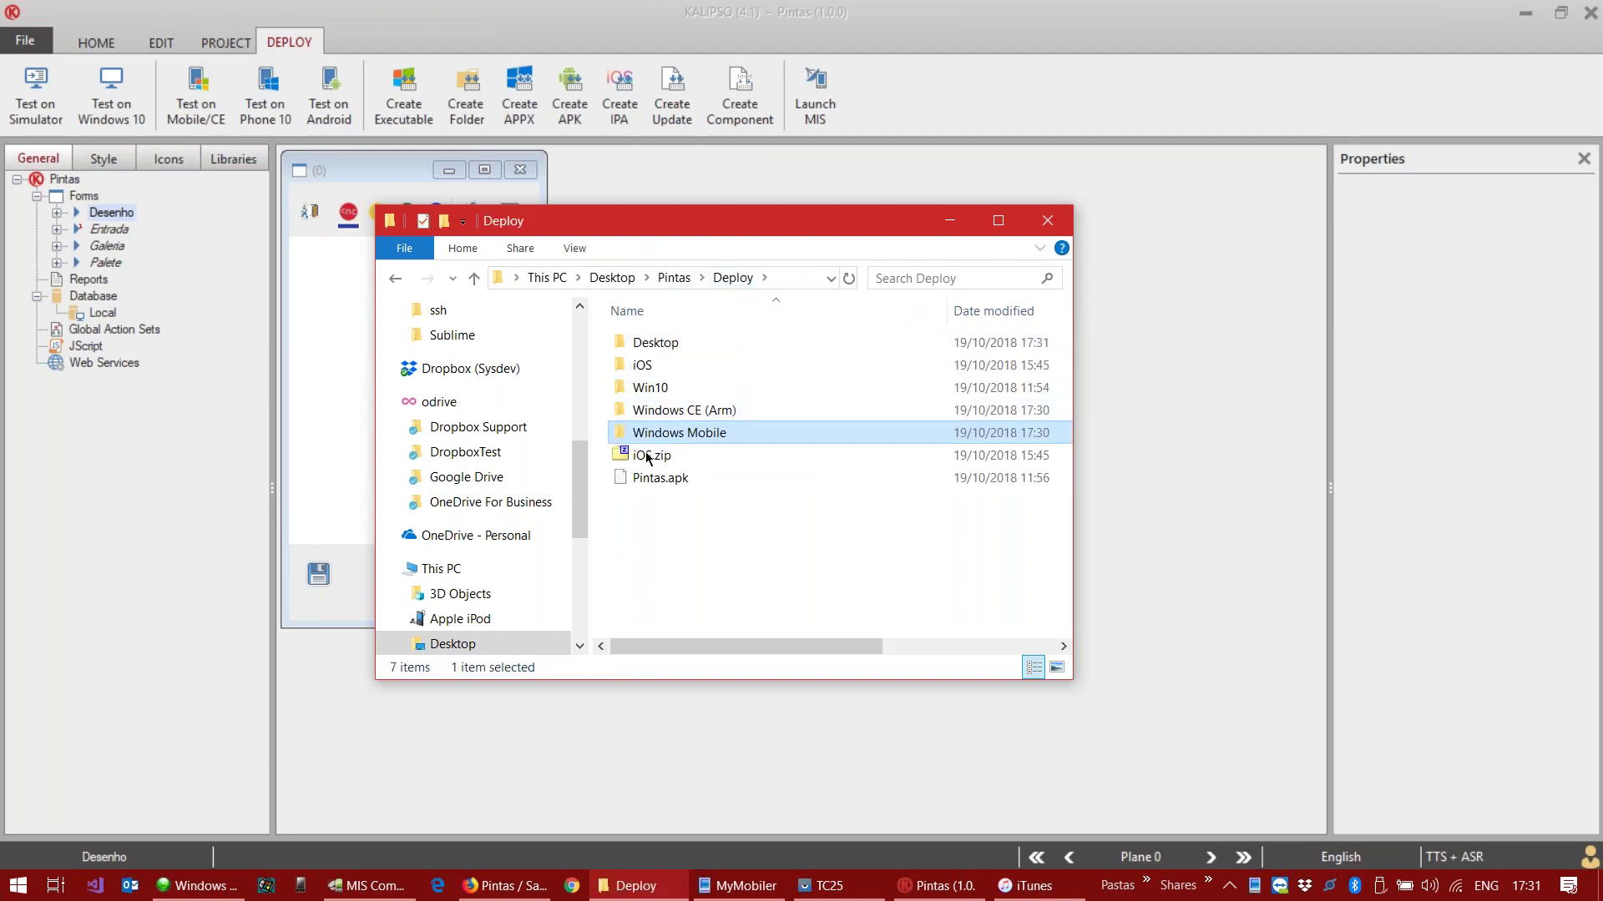
{"action": "scroll", "coordinate": [471, 488], "scroll_direction": "down", "scroll_amount": 3}
{"action": "scroll", "coordinate": [455, 567], "scroll_direction": "down", "scroll_amount": 3}
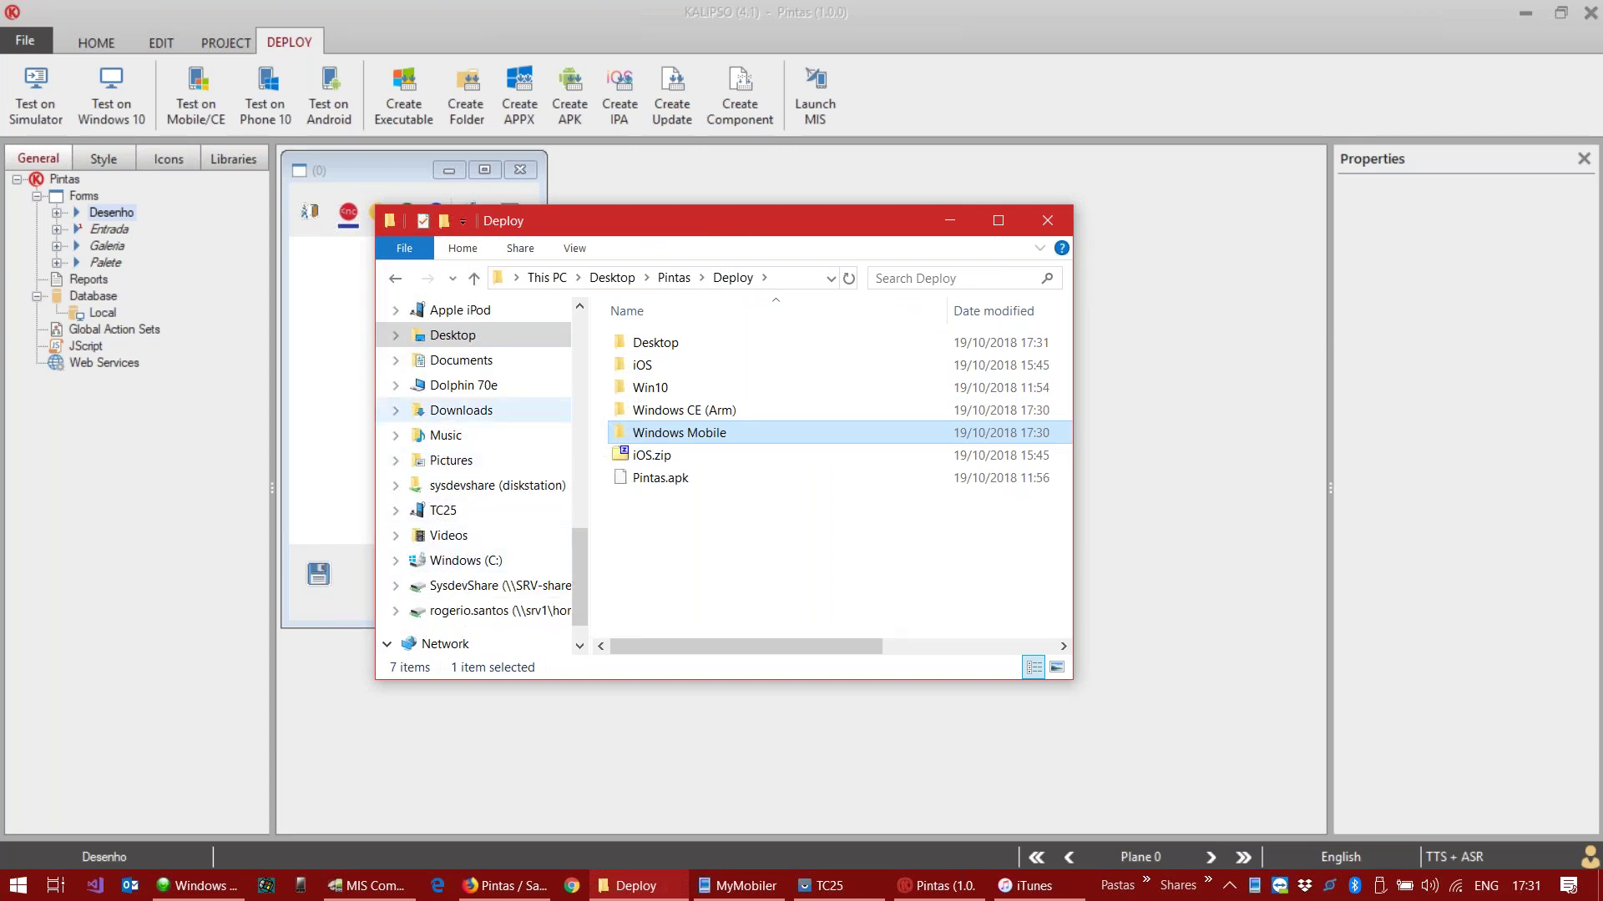
{"action": "scroll", "coordinate": [501, 467], "scroll_direction": "up", "scroll_amount": 2}
{"action": "scroll", "coordinate": [488, 417], "scroll_direction": "down", "scroll_amount": 3}
{"action": "scroll", "coordinate": [472, 518], "scroll_direction": "up", "scroll_amount": 8}
Step: Open the Dolphin 70e handheld's root \ drive from This PC
{"action": "left_click", "coordinate": [442, 543]}
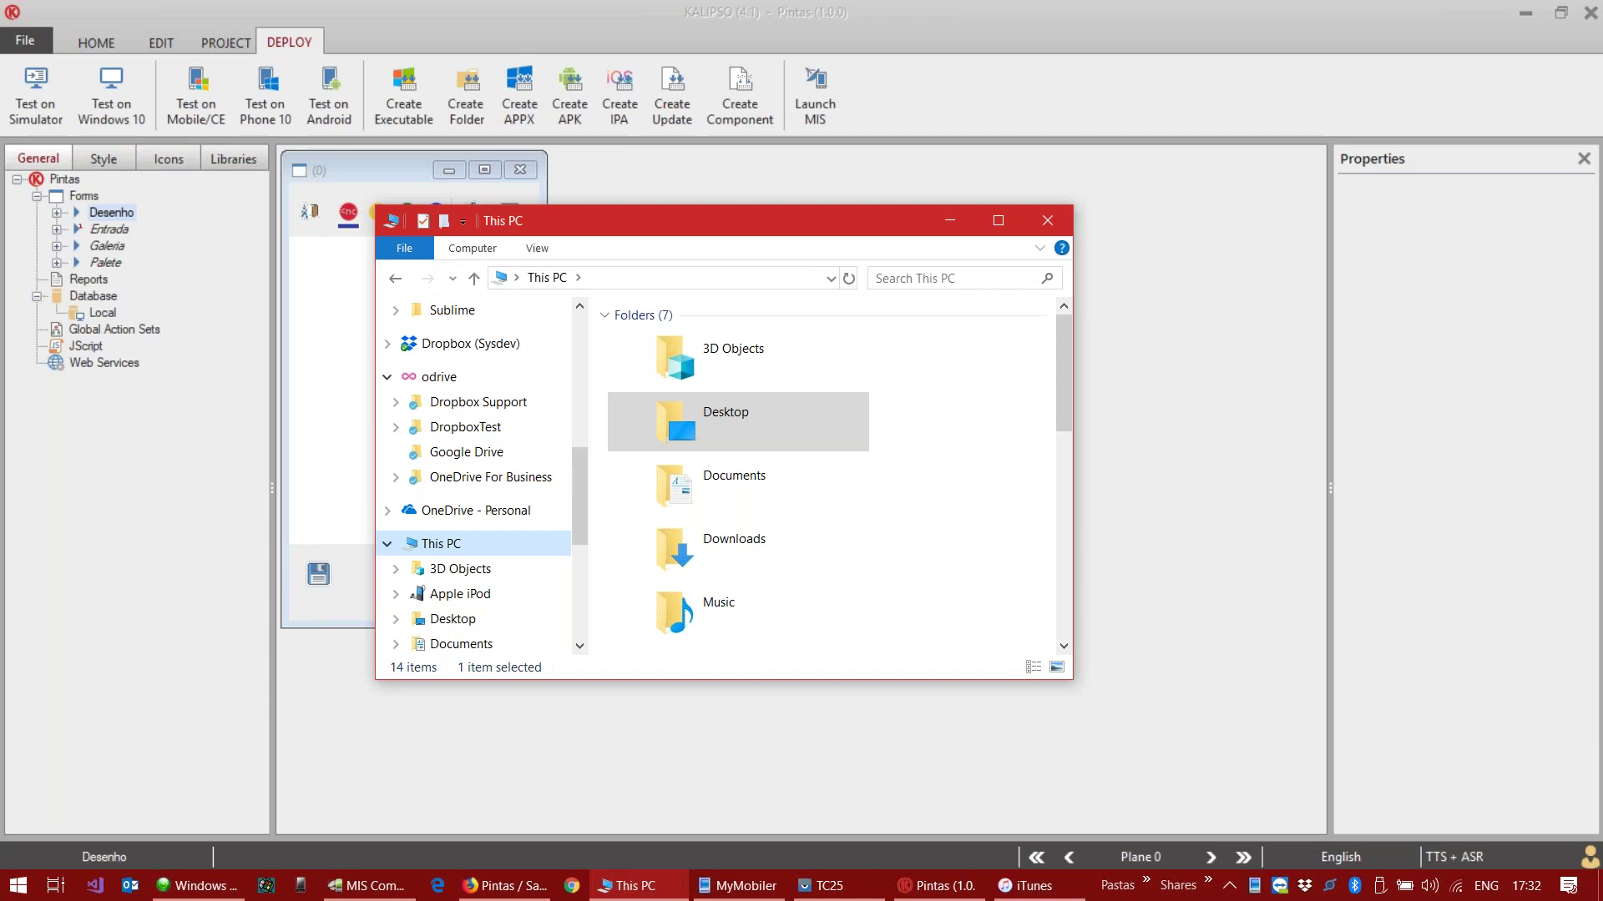
{"action": "left_click", "coordinate": [207, 888]}
{"action": "left_click", "coordinate": [207, 888]}
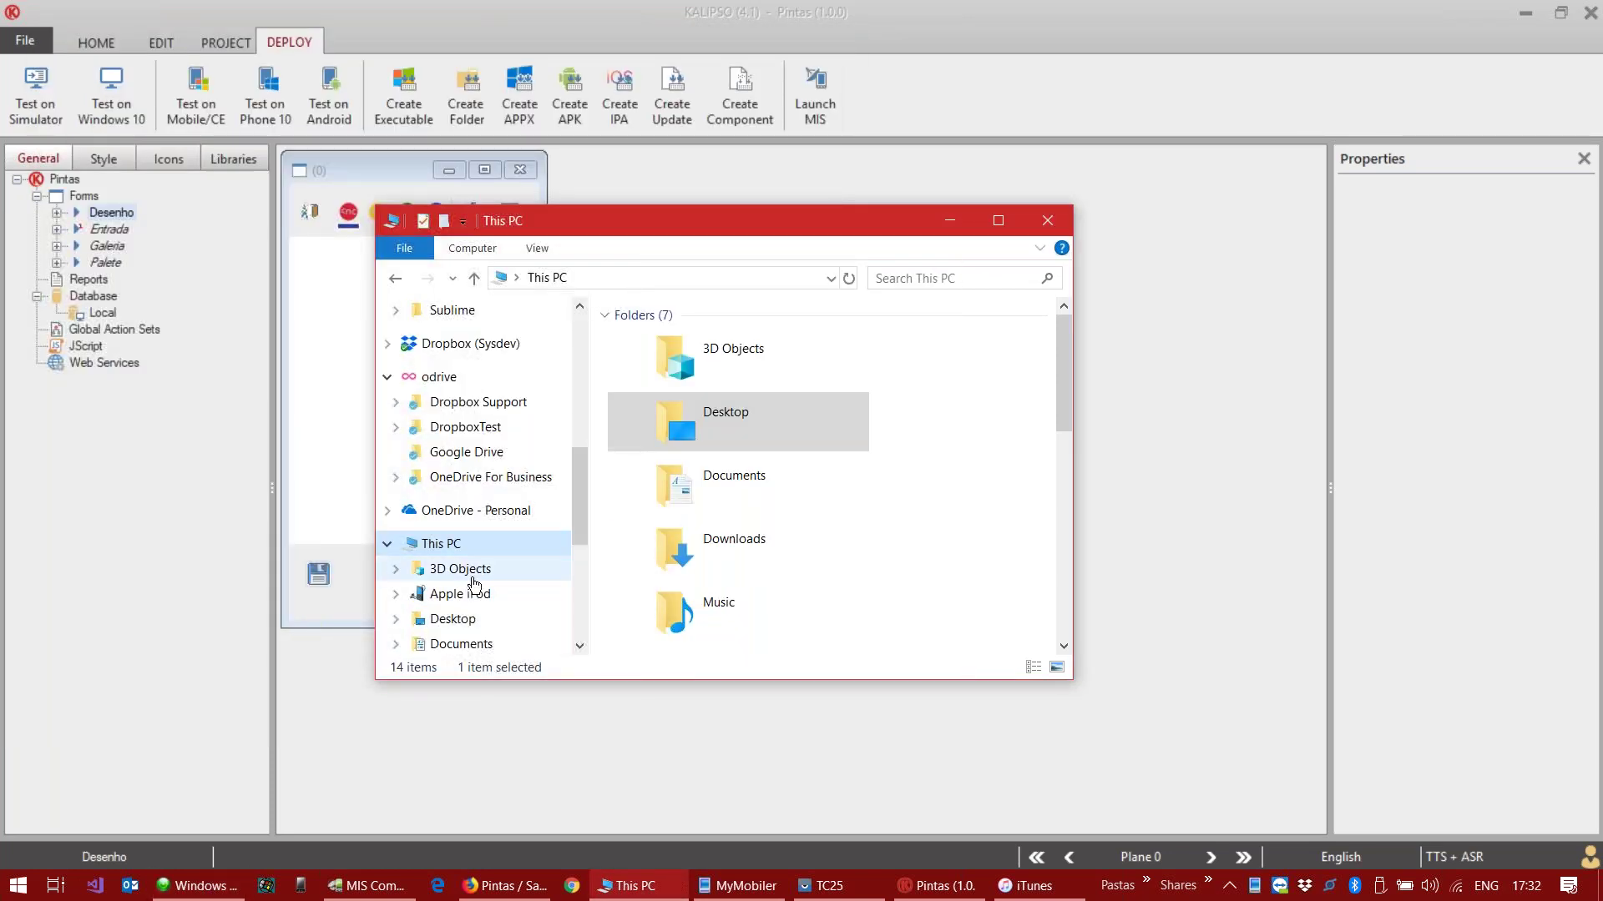
{"action": "scroll", "coordinate": [465, 576], "scroll_direction": "down", "scroll_amount": 3}
{"action": "left_click", "coordinate": [464, 477]}
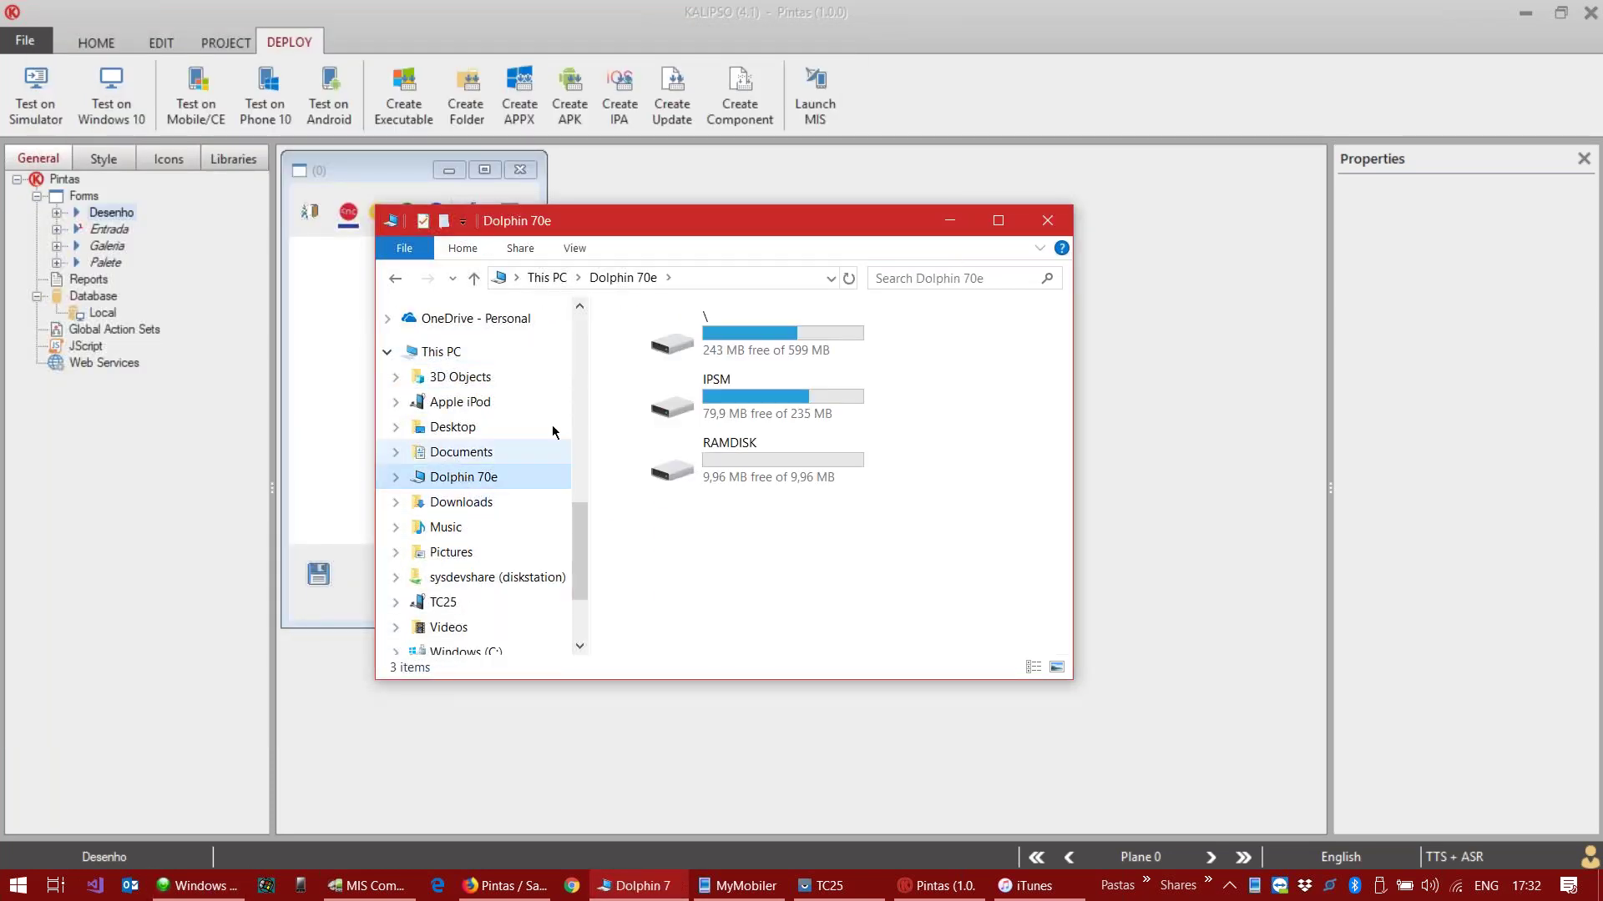
{"action": "left_click", "coordinate": [764, 338]}
{"action": "double_click", "coordinate": [764, 337]}
{"action": "left_click_drag", "start_coordinate": [724, 234], "coordinate": [1083, 210]}
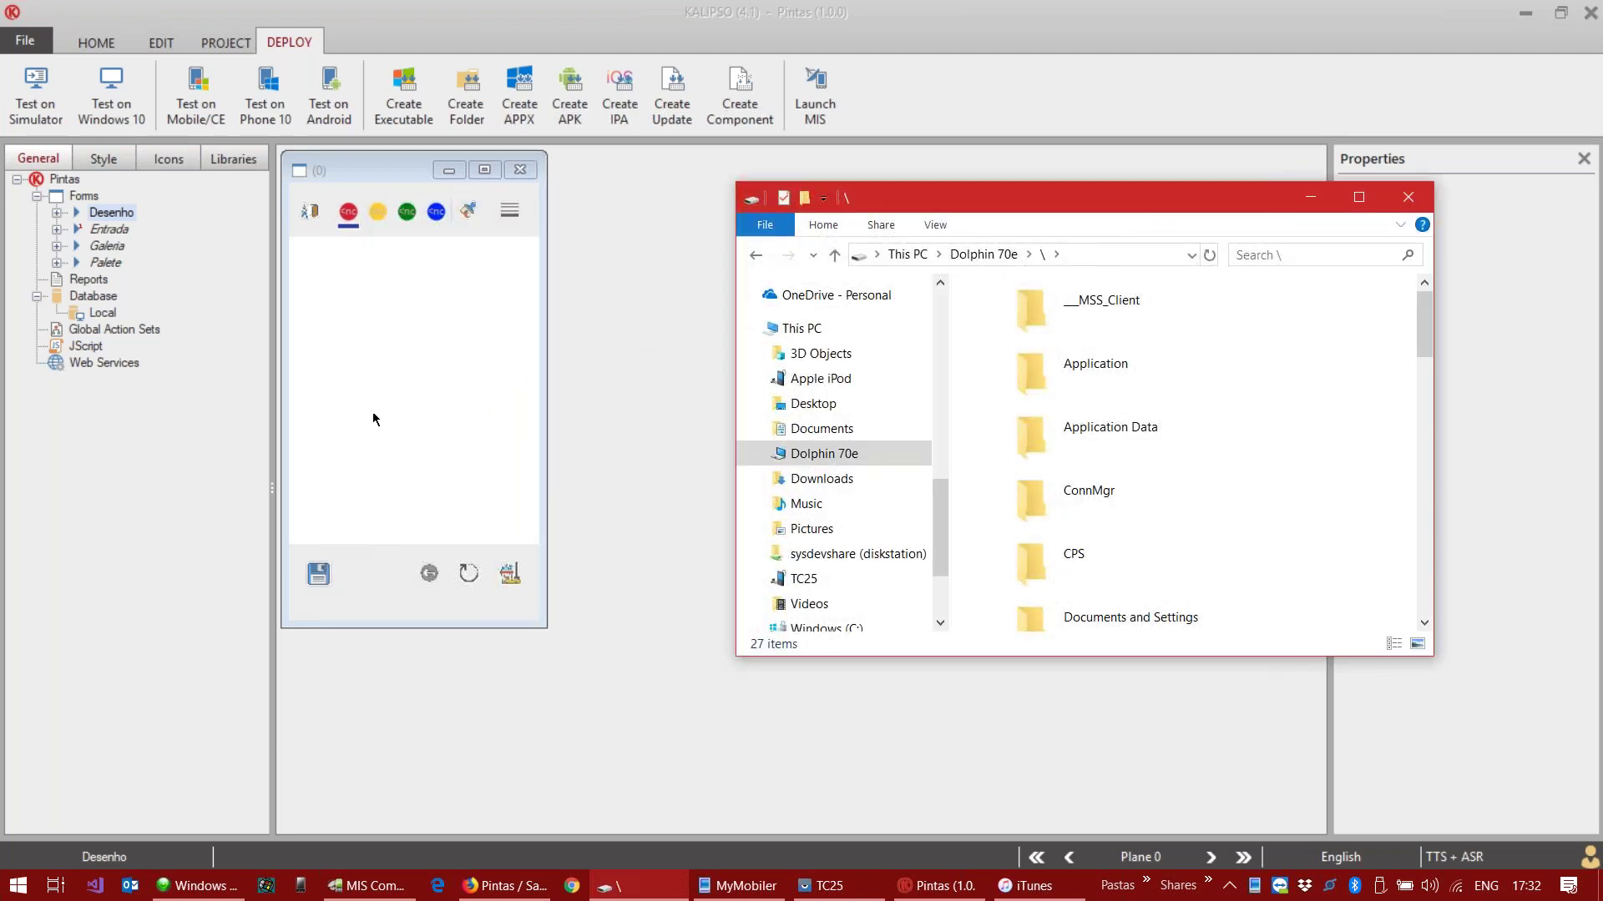
{"action": "left_click", "coordinate": [224, 42]}
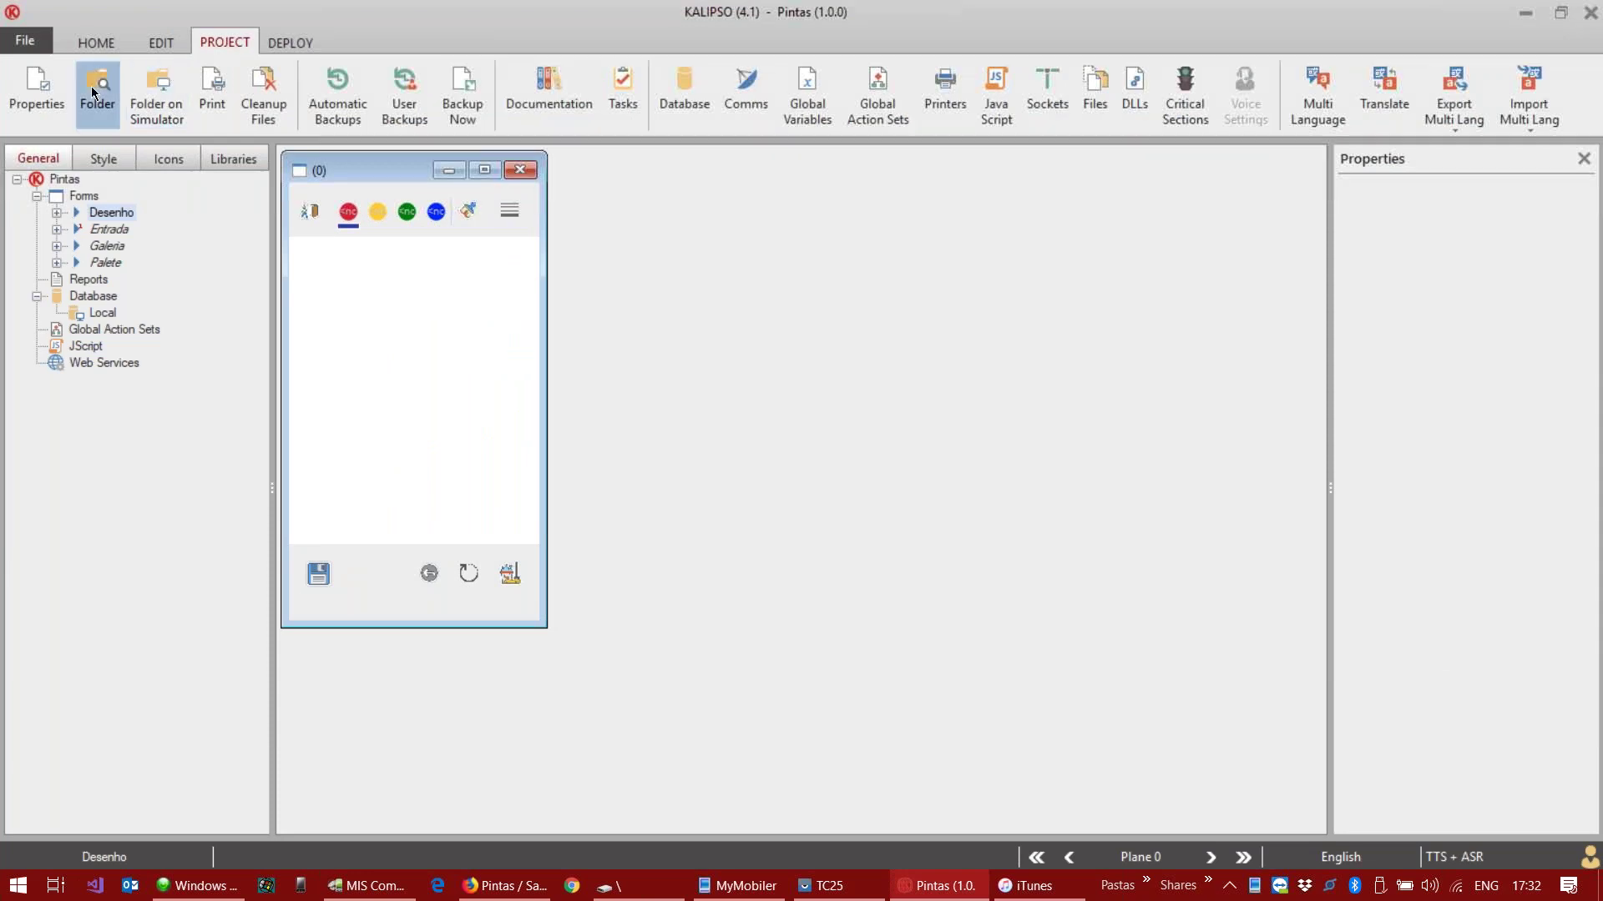
Step: Open the Pintas project's Deploy\Windows Mobile folder, then minimize the Deploy window
{"action": "left_click", "coordinate": [94, 87]}
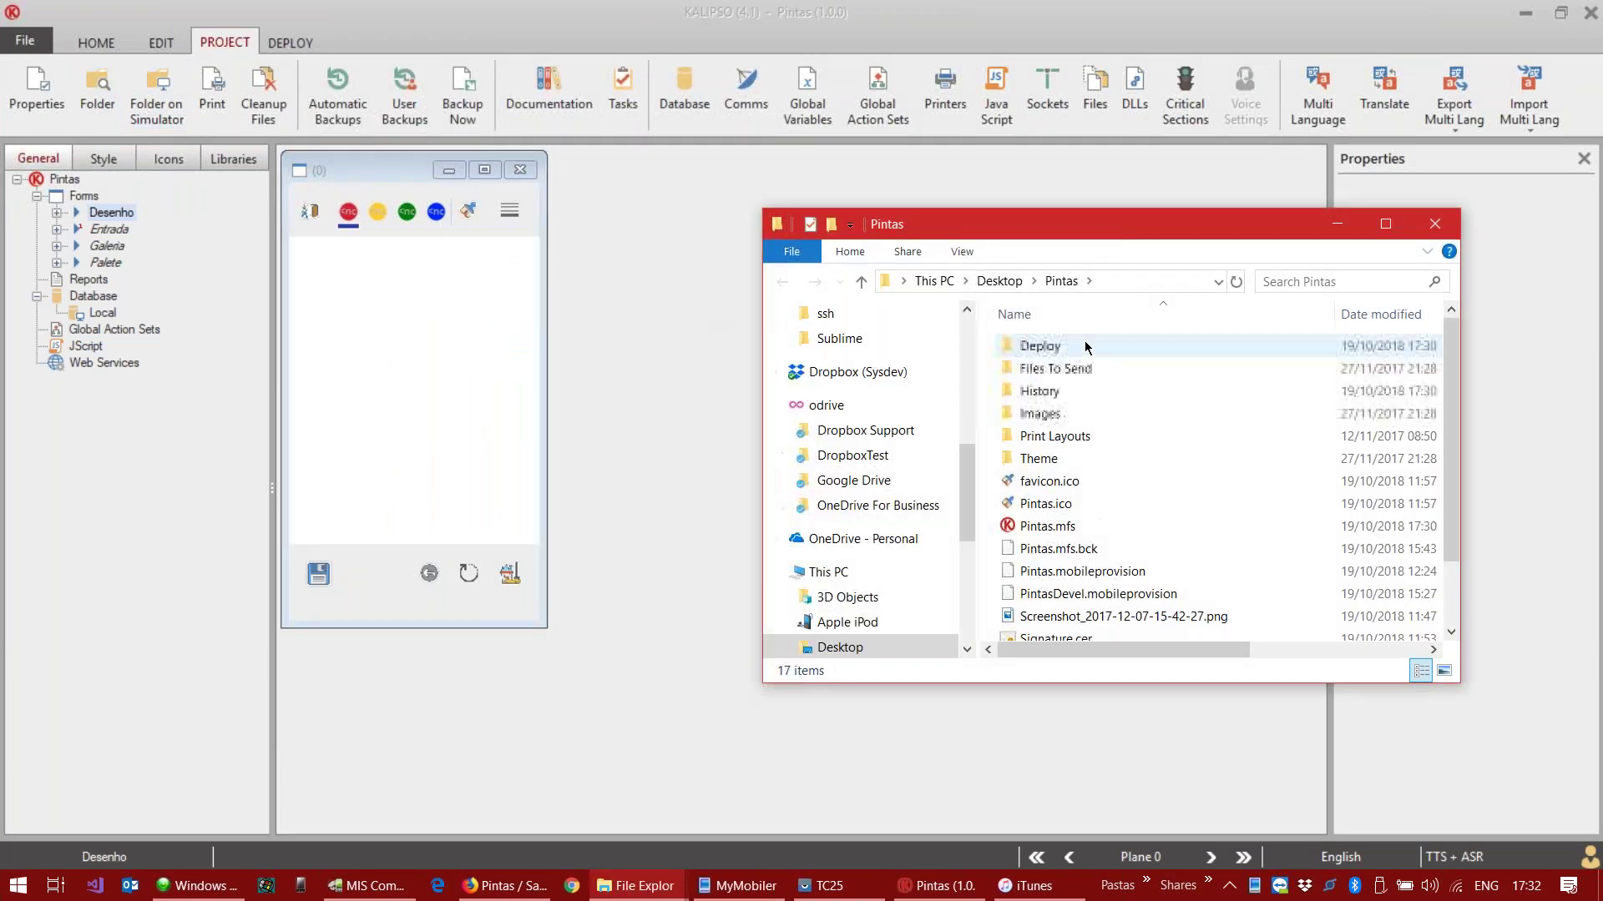
{"action": "double_click", "coordinate": [1085, 347]}
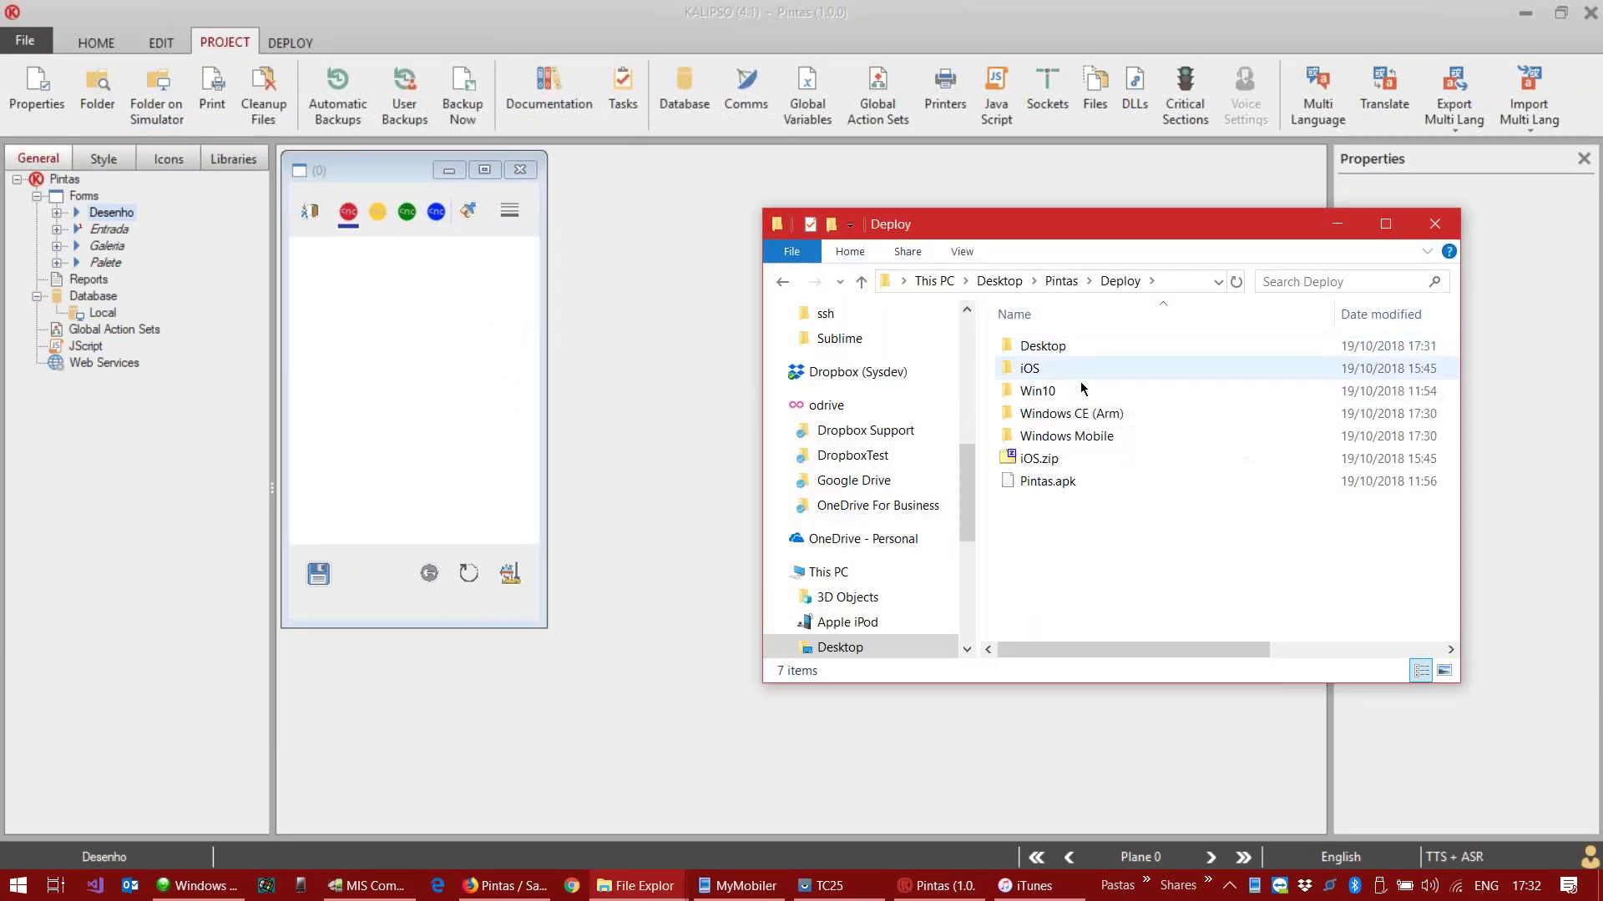
{"action": "double_click", "coordinate": [1085, 436]}
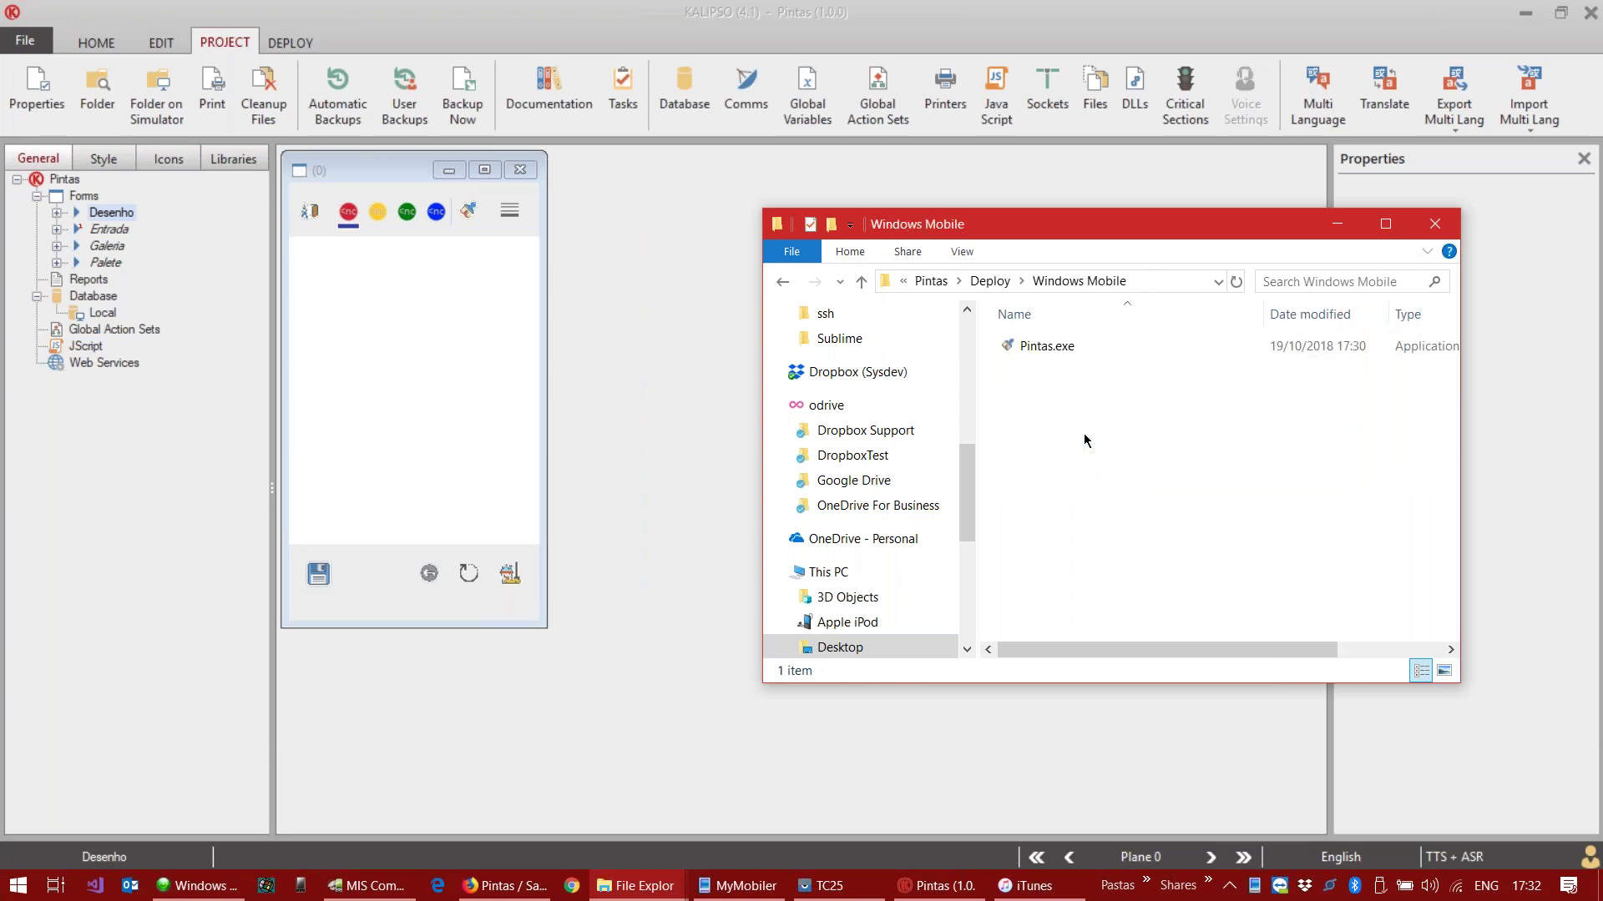
{"action": "left_click", "coordinate": [990, 280]}
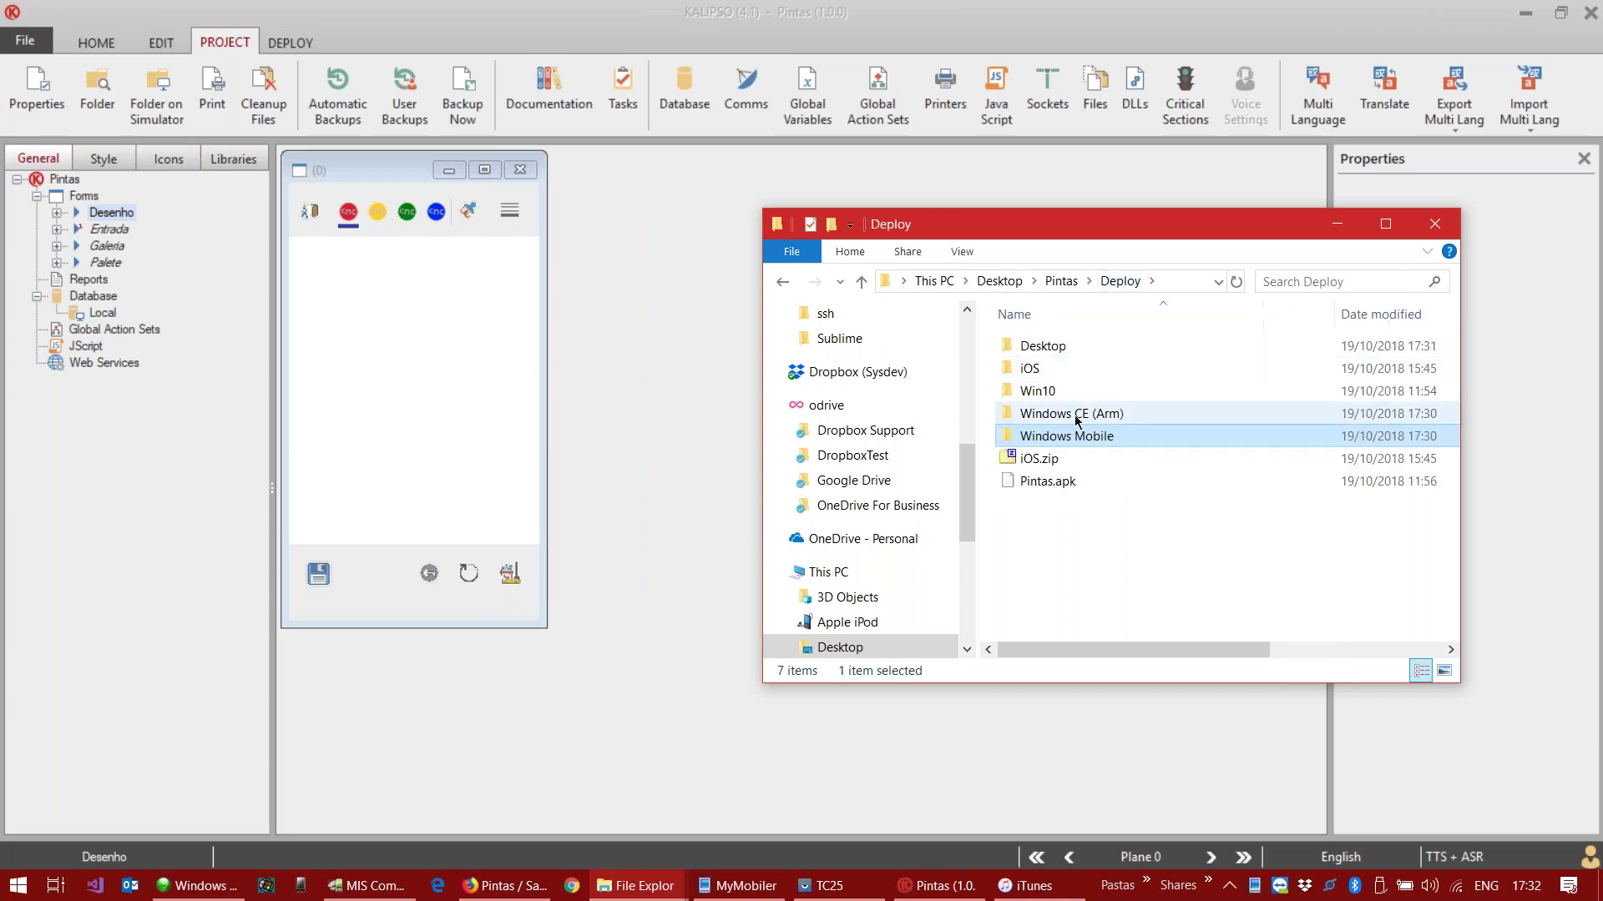
{"action": "left_click", "coordinate": [1335, 224]}
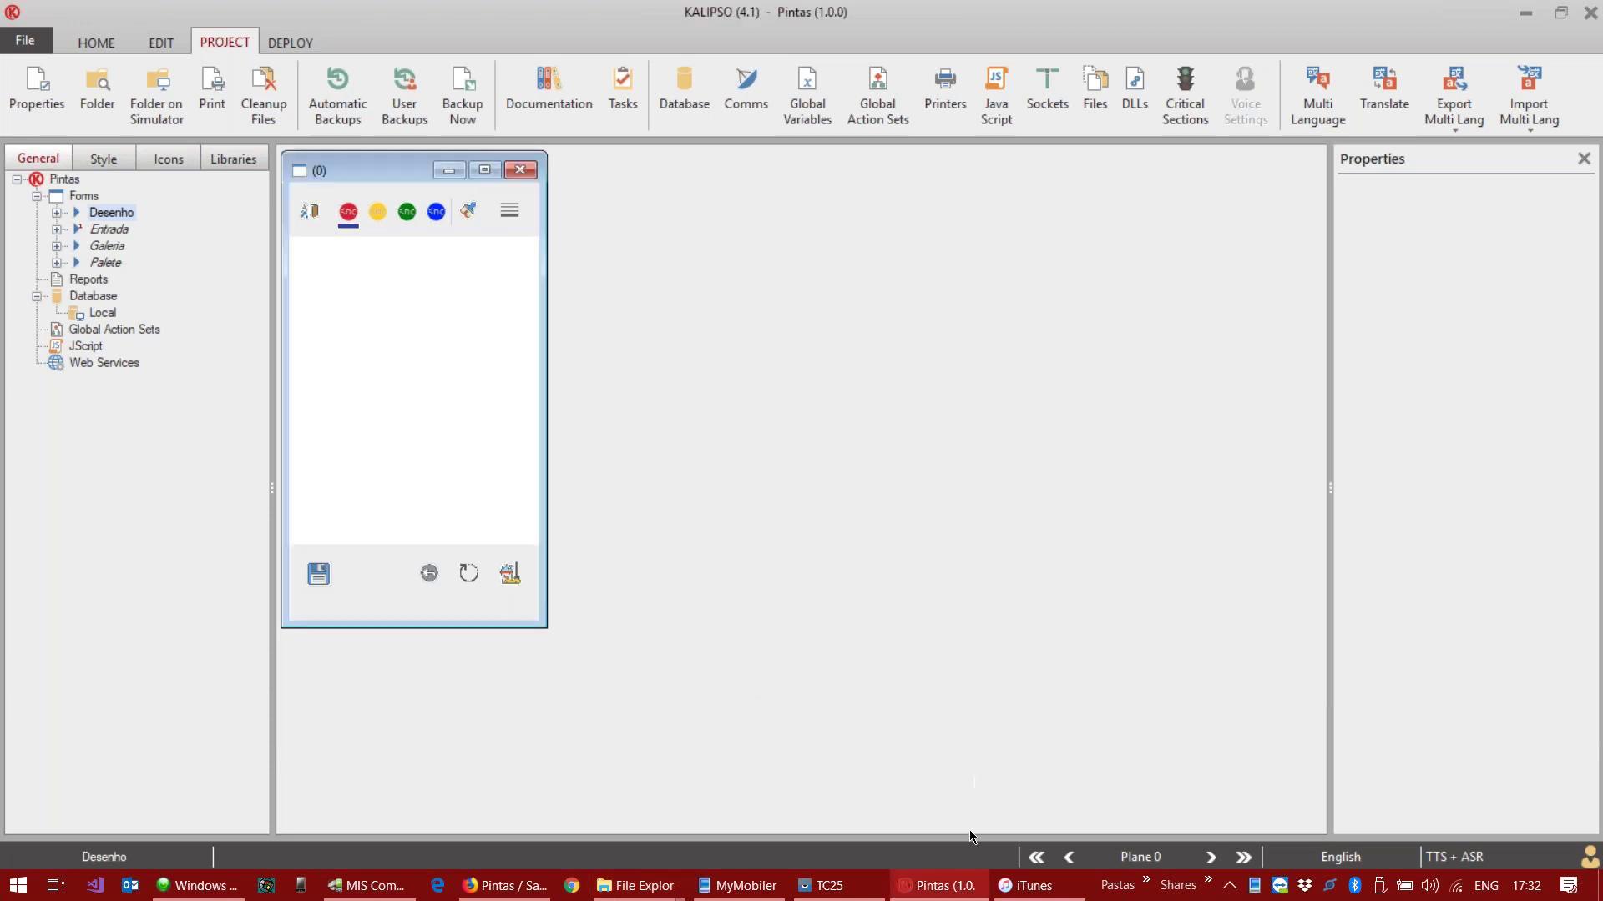
Step: Restore the Dolphin 70e drive window and show Kalipso's deployment tools
{"action": "mouse_move", "coordinate": [634, 883]}
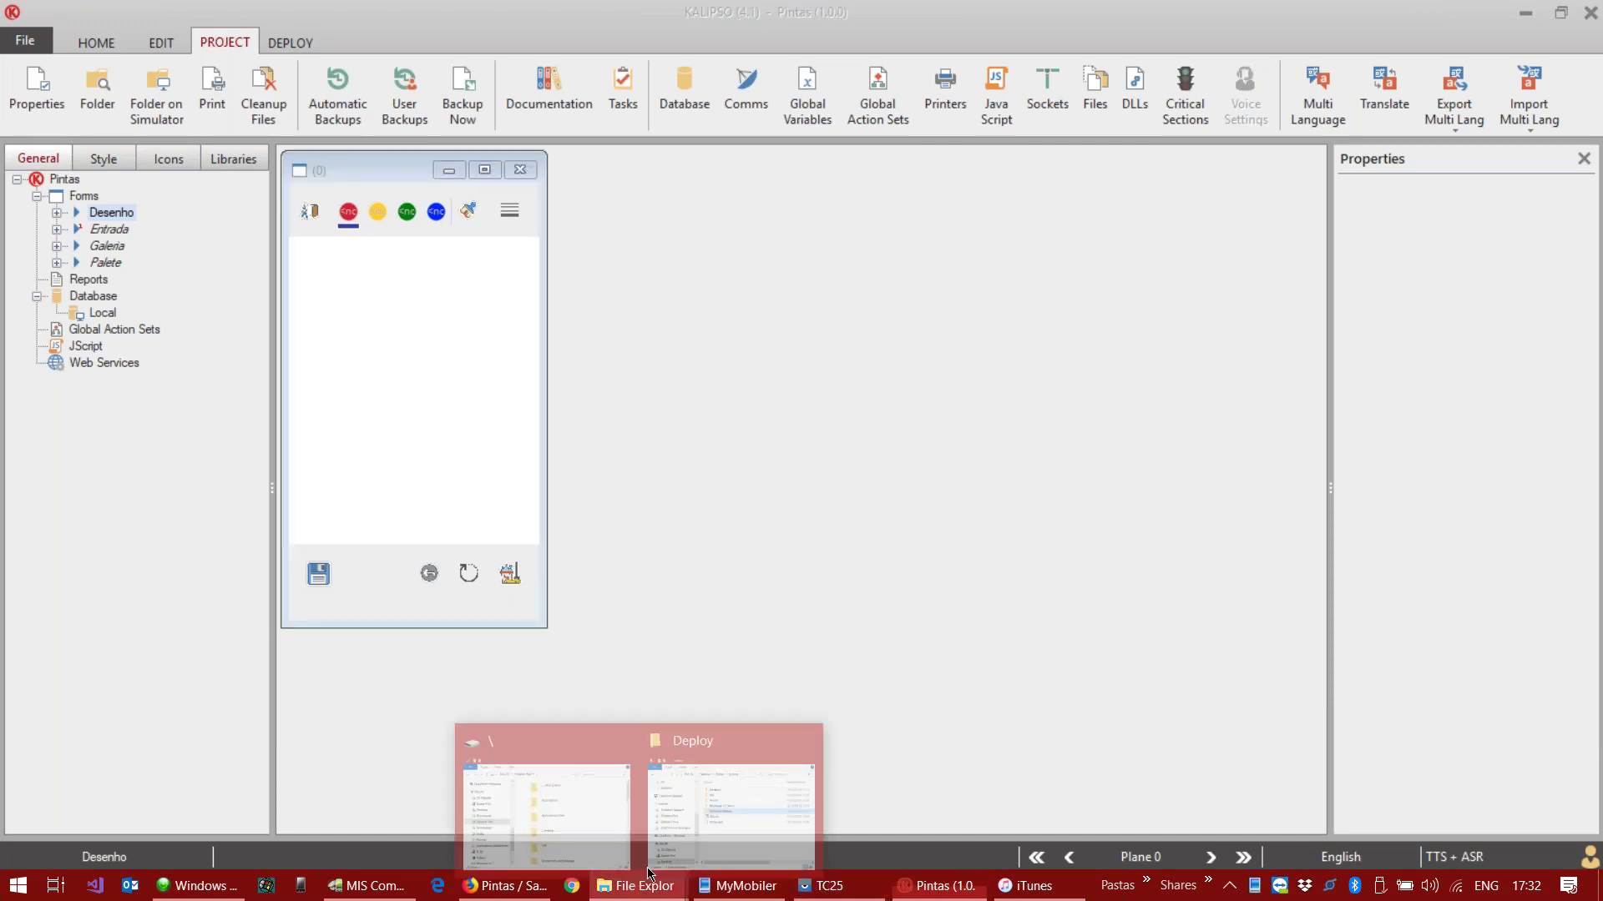
{"action": "left_click", "coordinate": [574, 784]}
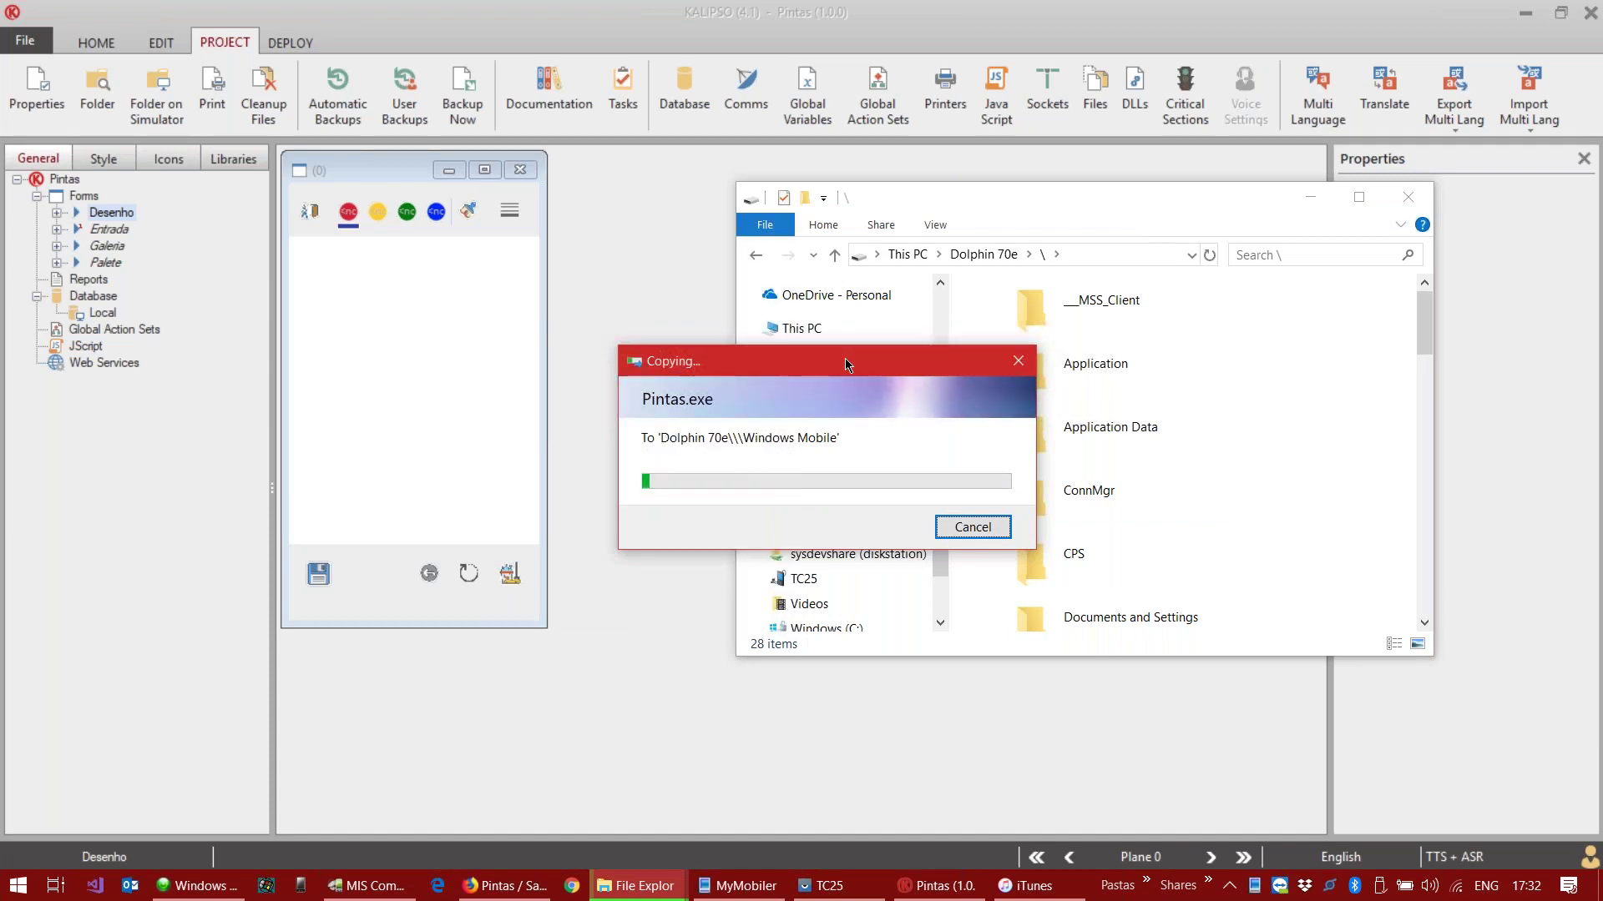
{"action": "left_click", "coordinate": [594, 309]}
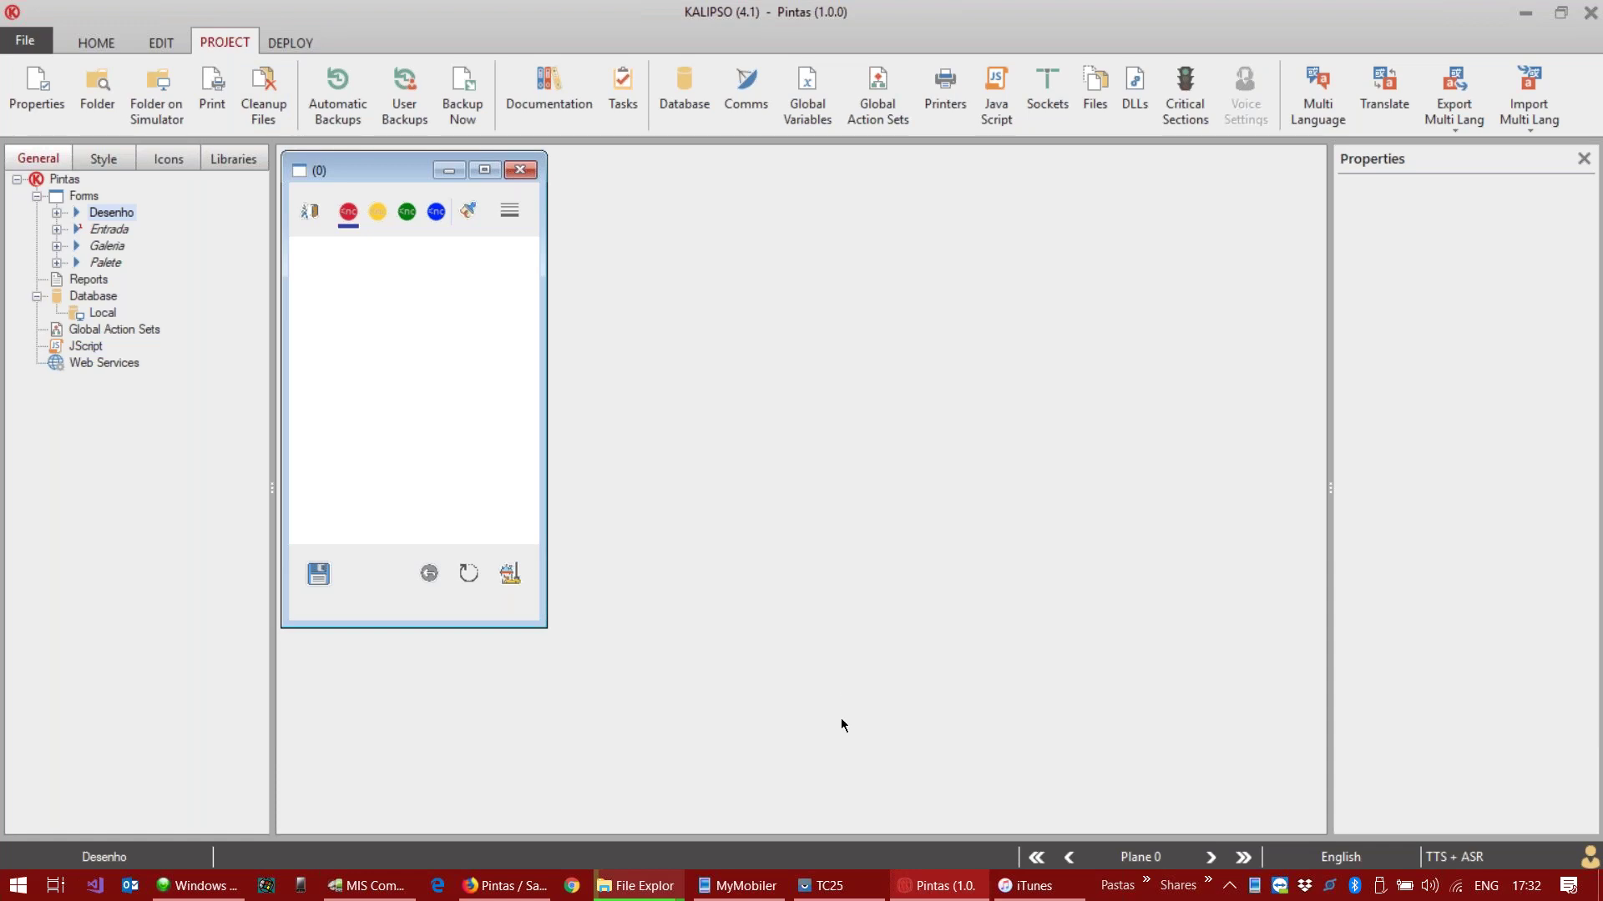
{"action": "left_click", "coordinate": [288, 42]}
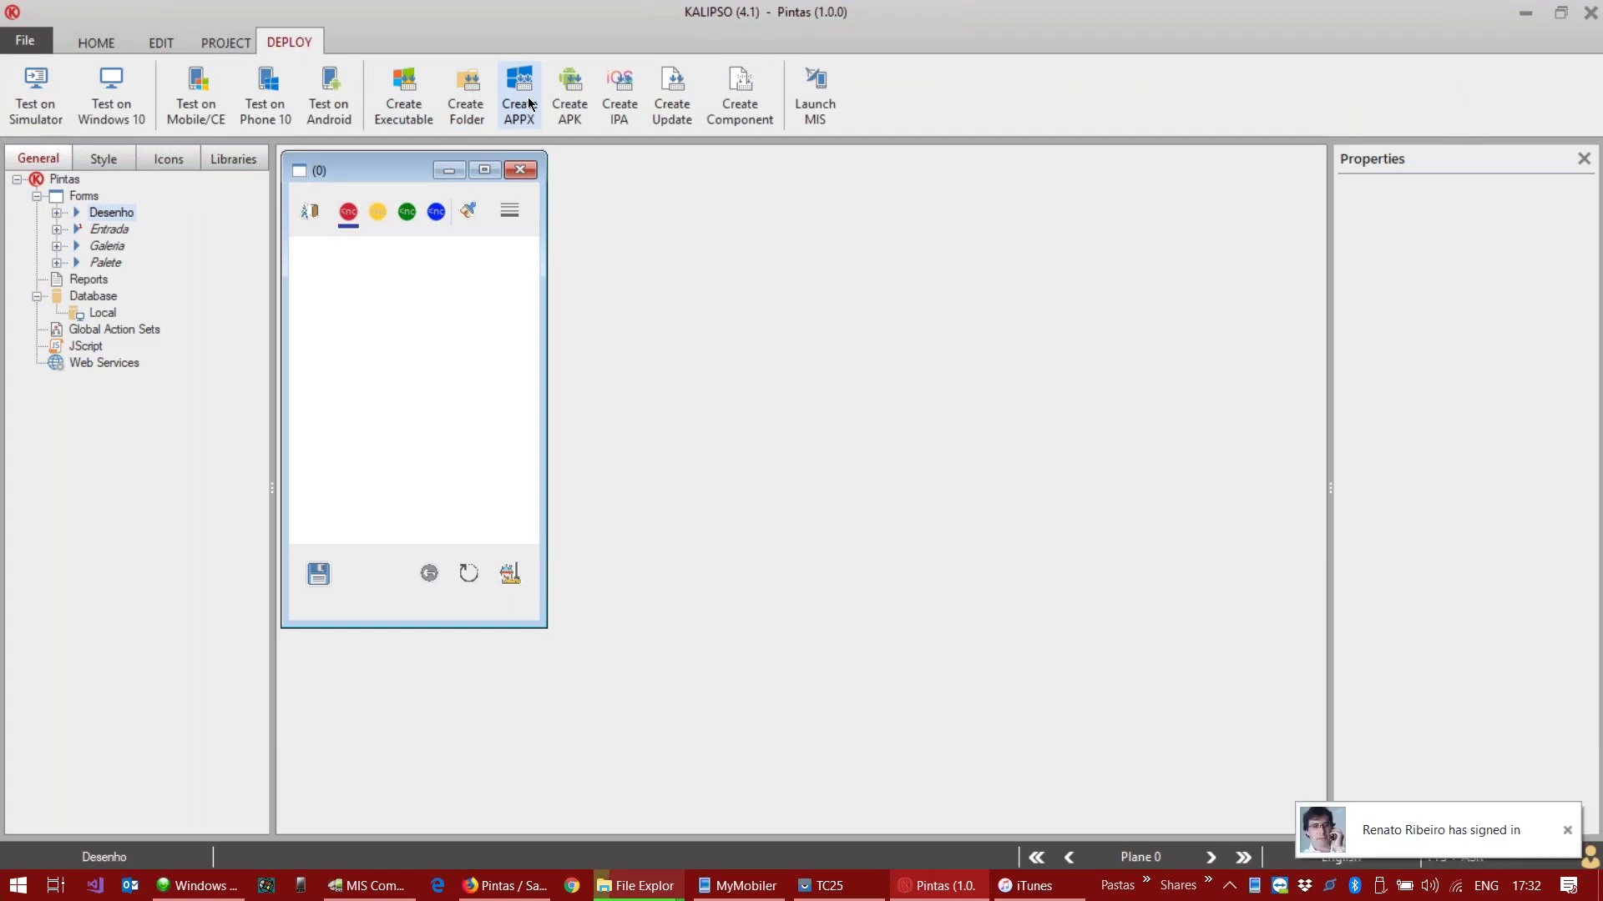
{"action": "left_click", "coordinate": [1566, 832]}
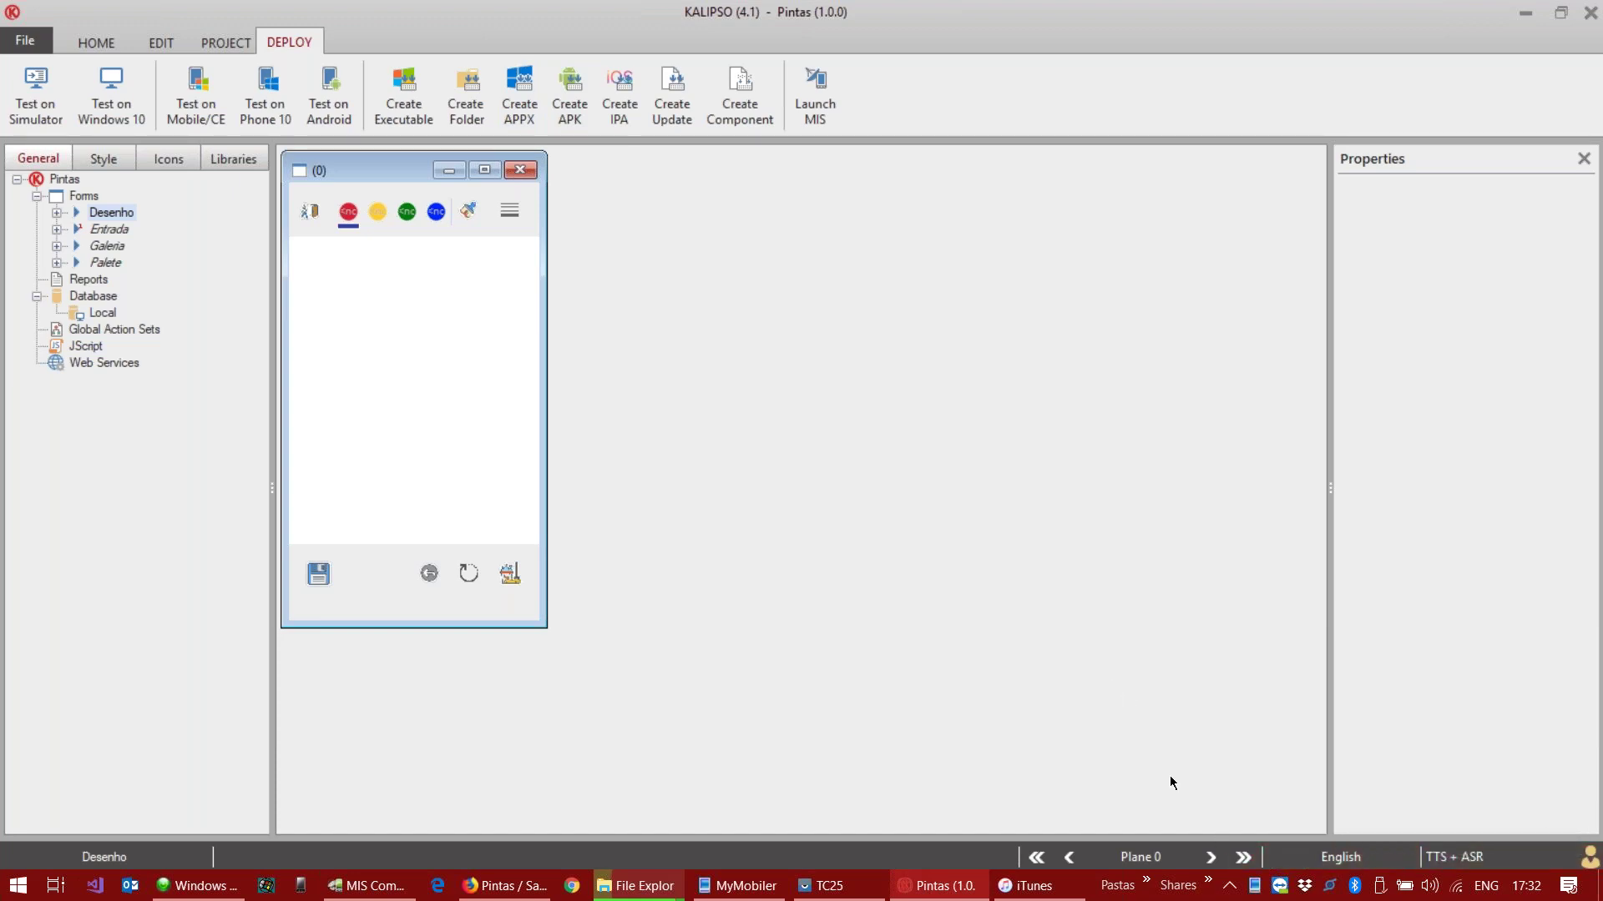
{"action": "left_click", "coordinate": [520, 118]}
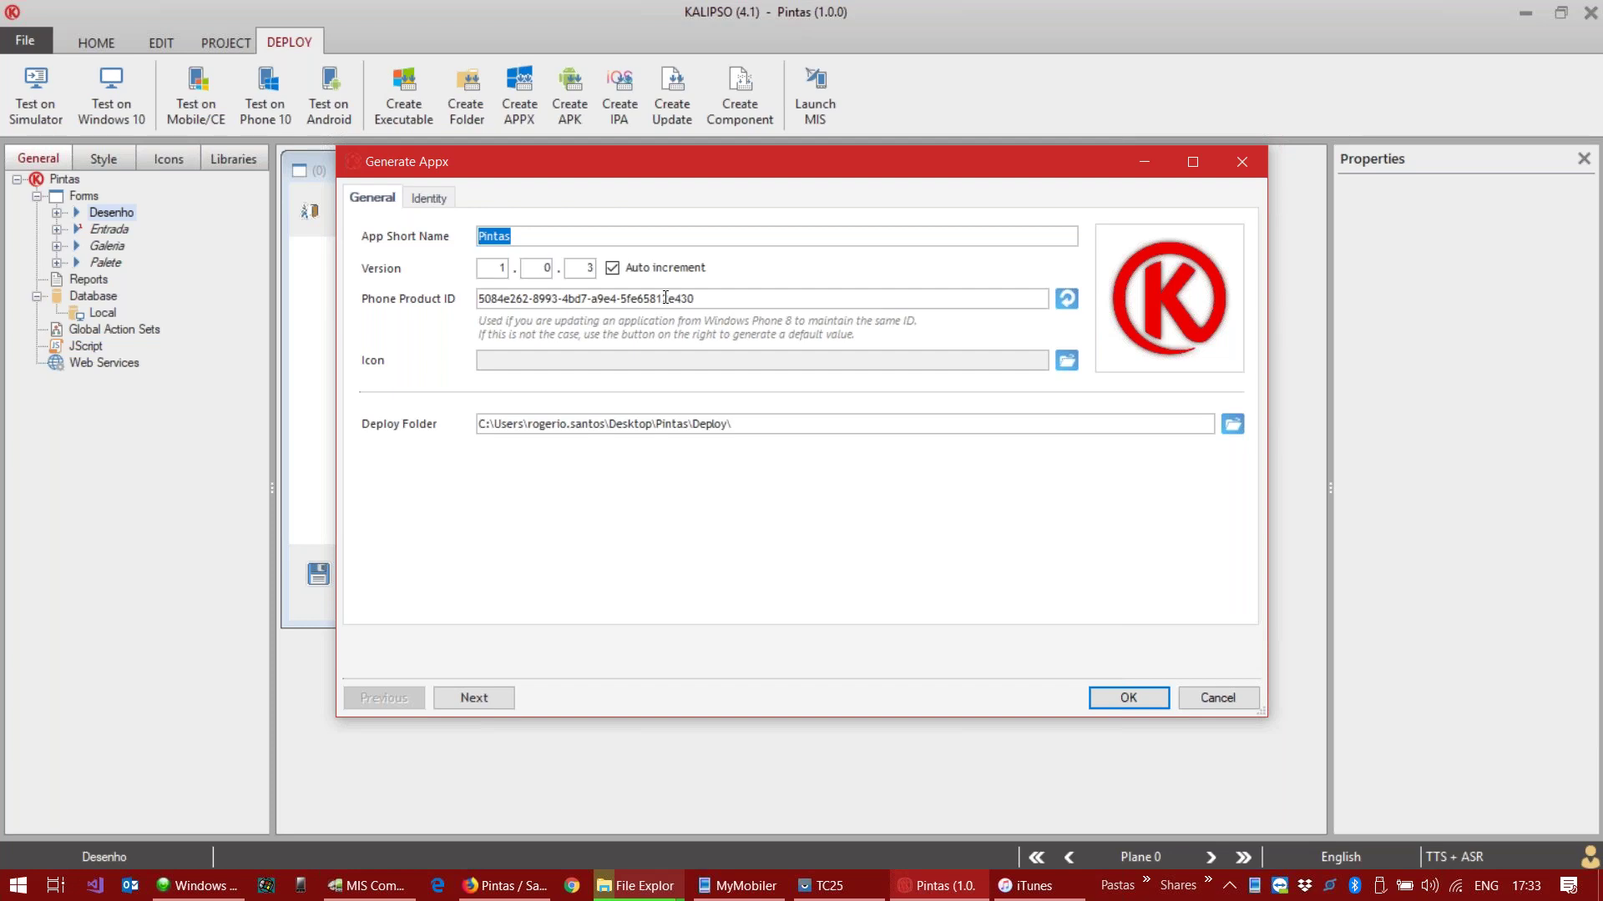
{"action": "left_click", "coordinate": [429, 198]}
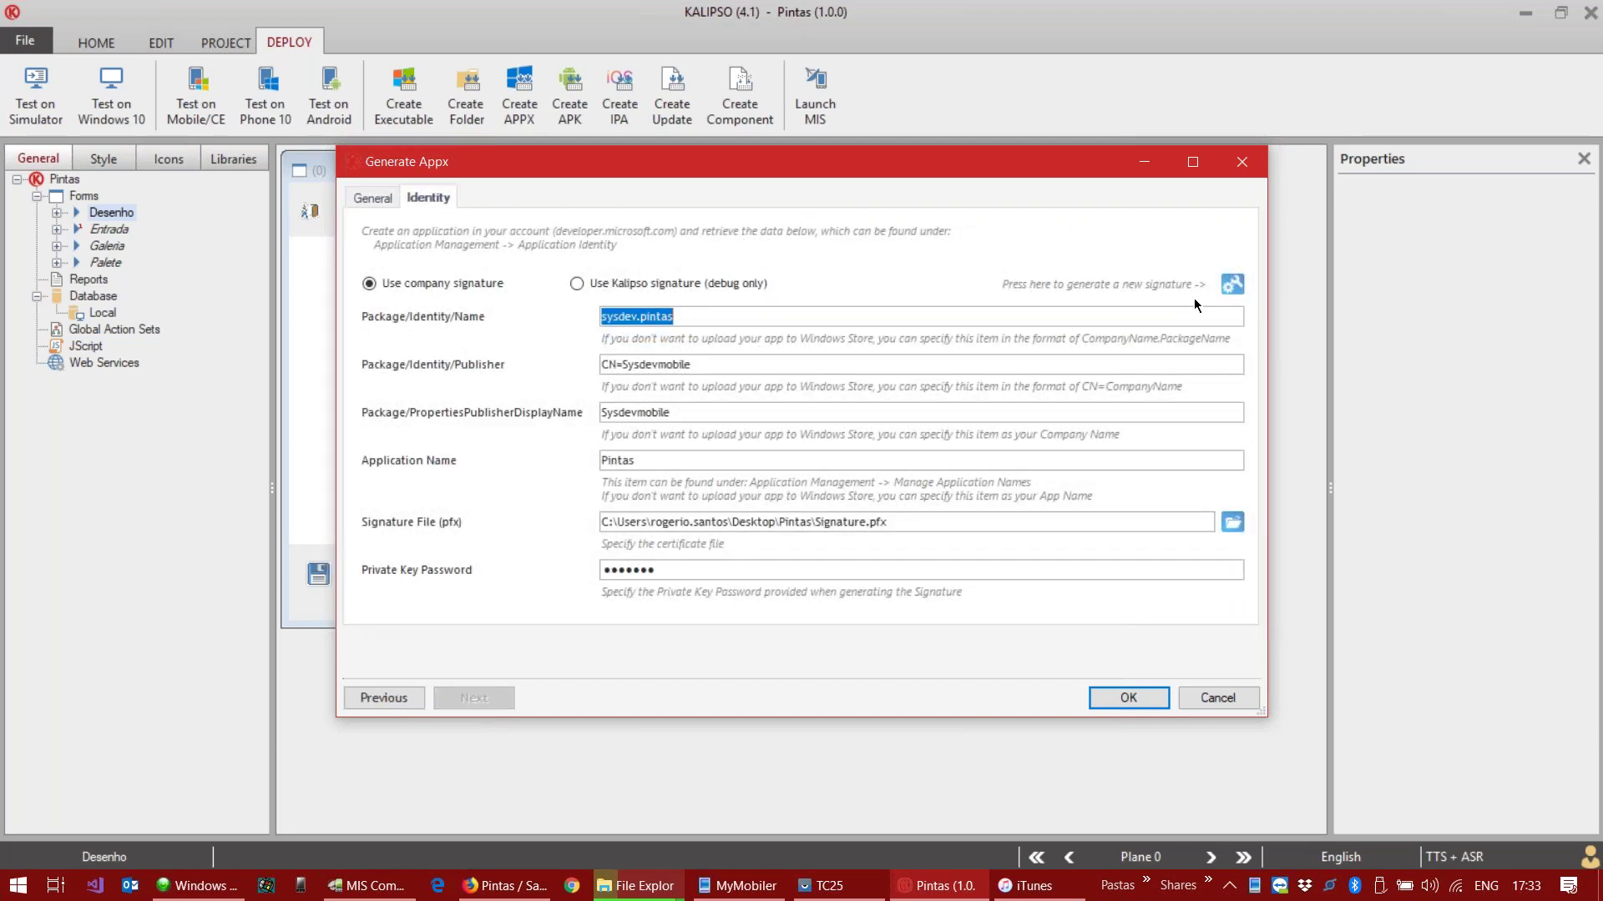
{"action": "left_click", "coordinate": [1233, 284]}
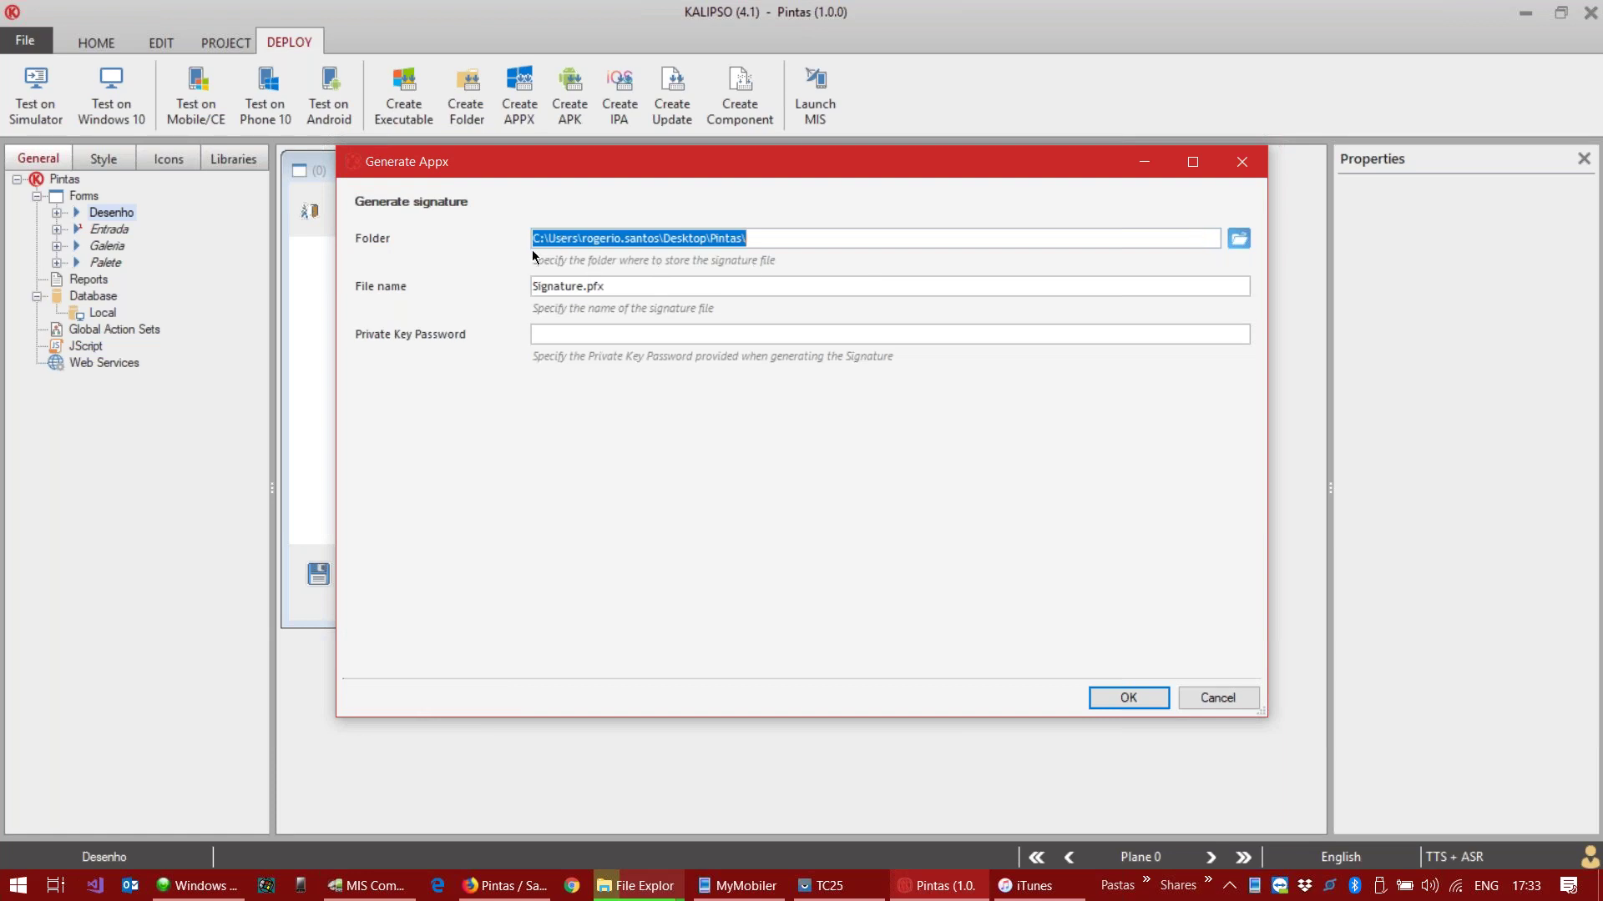
{"action": "left_click", "coordinate": [628, 335]}
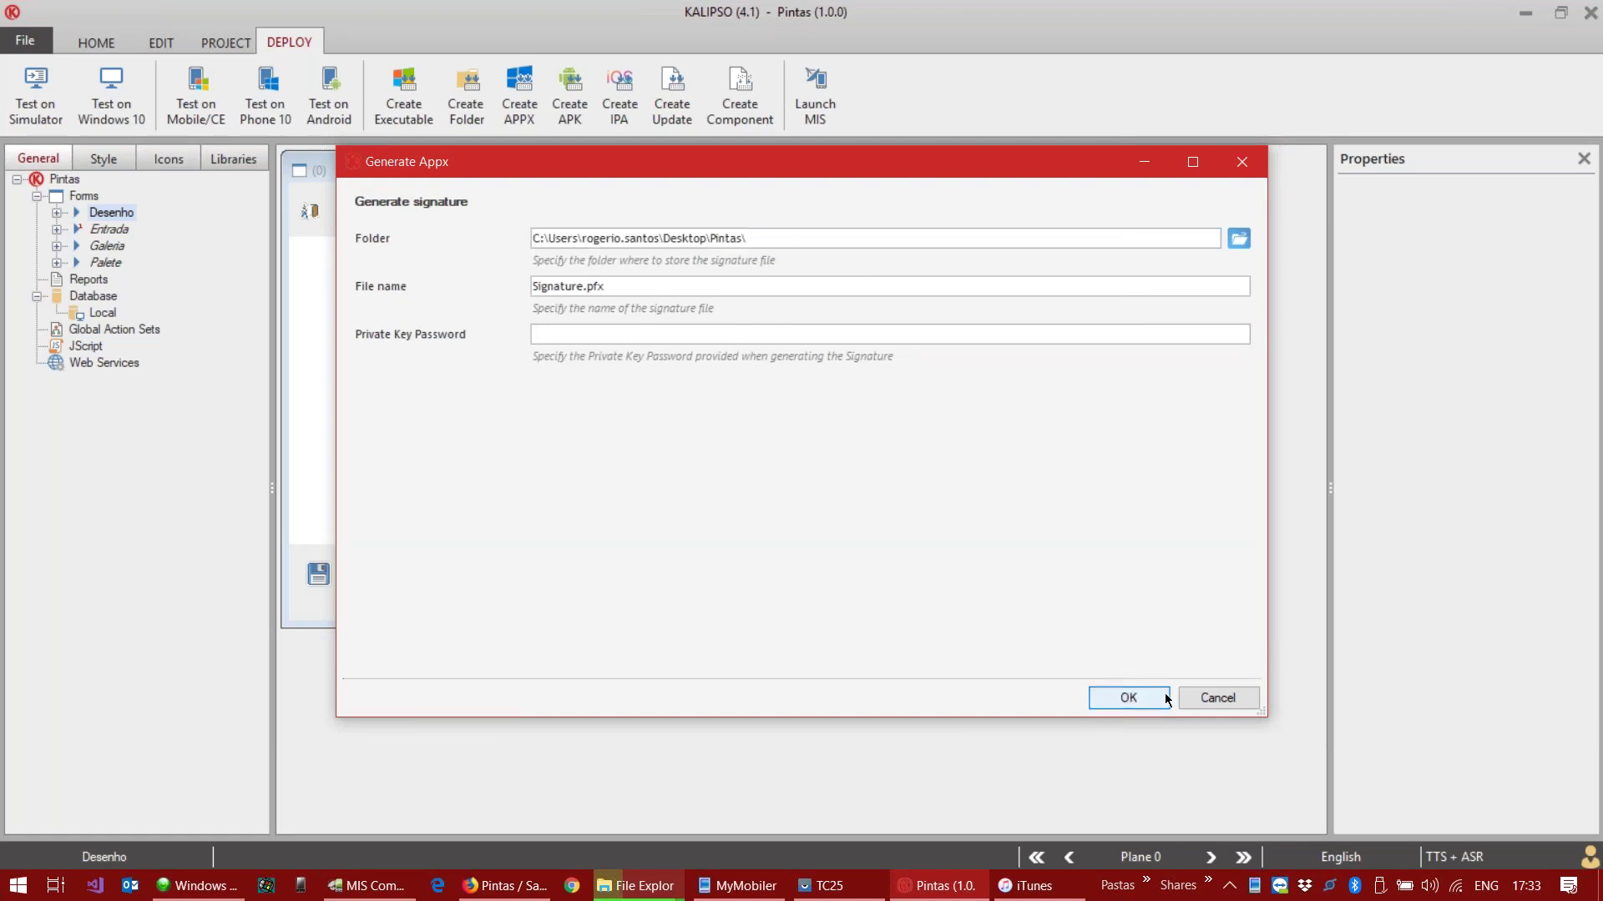
{"action": "left_click", "coordinate": [1209, 696]}
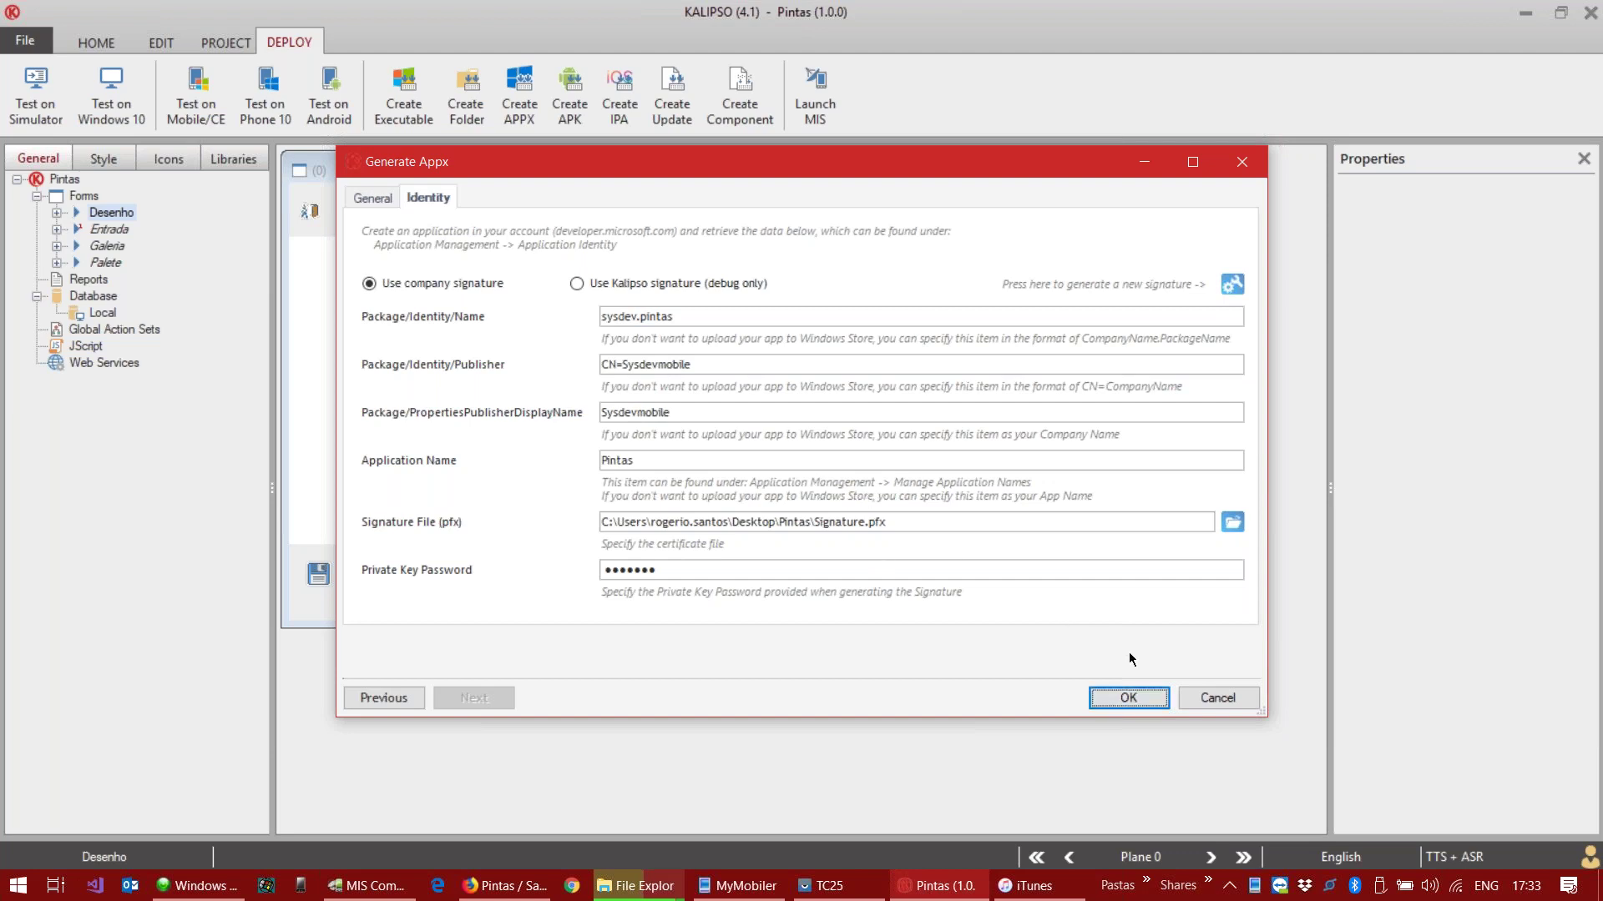
{"action": "left_click", "coordinate": [1218, 697]}
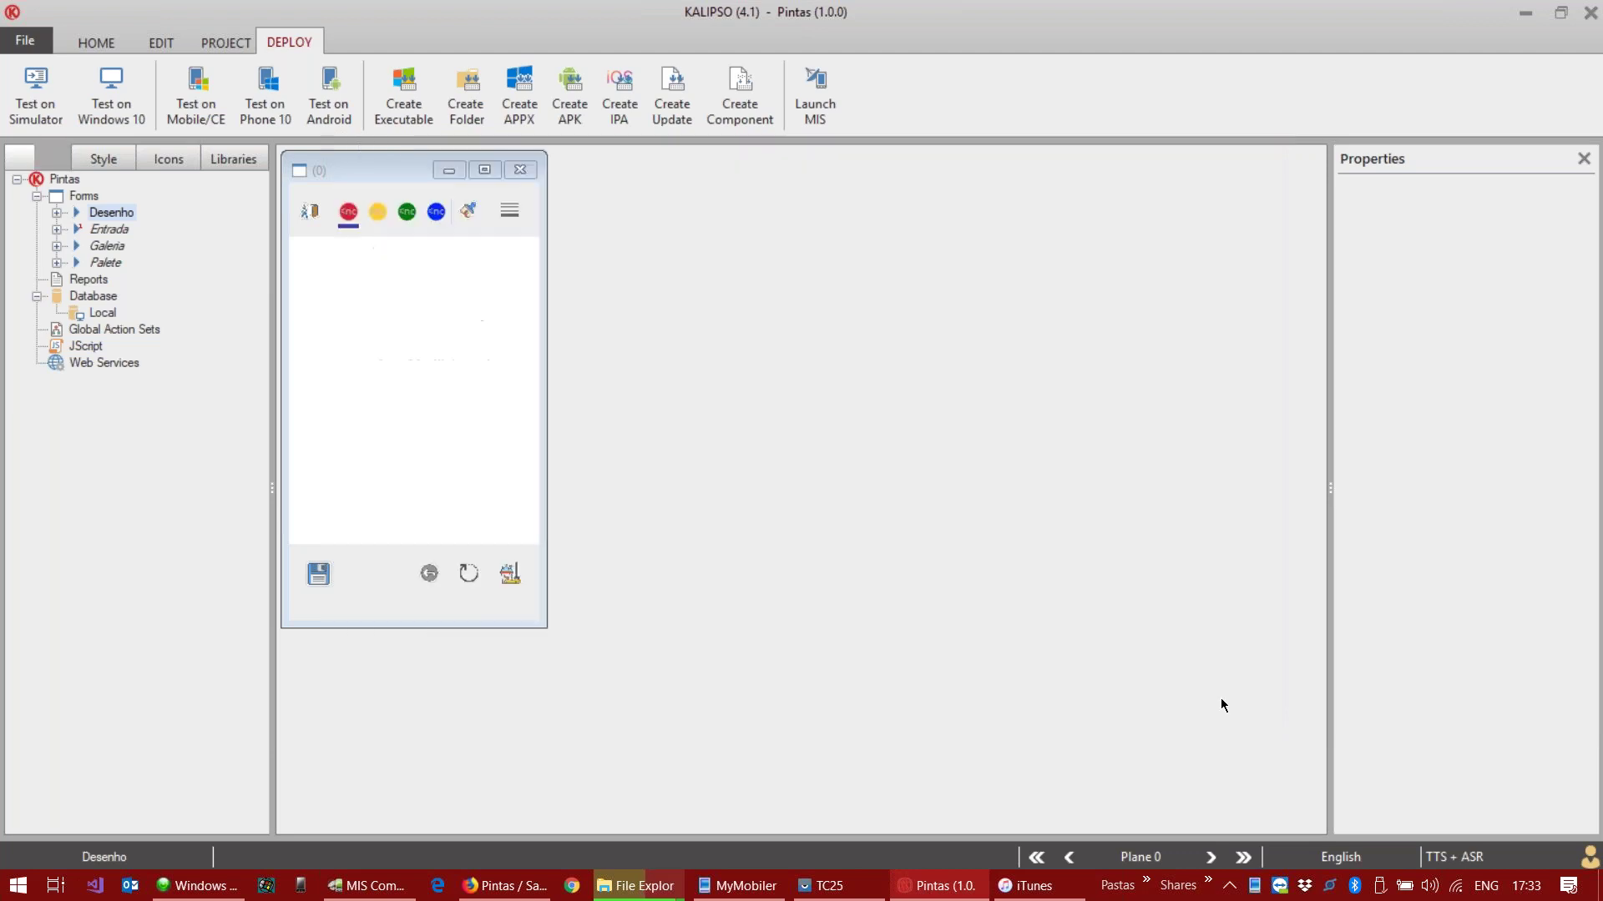
Step: Open the project's Deploy\Win10\Sideloading folder from Kalipso's project tools
{"action": "left_click", "coordinate": [220, 41]}
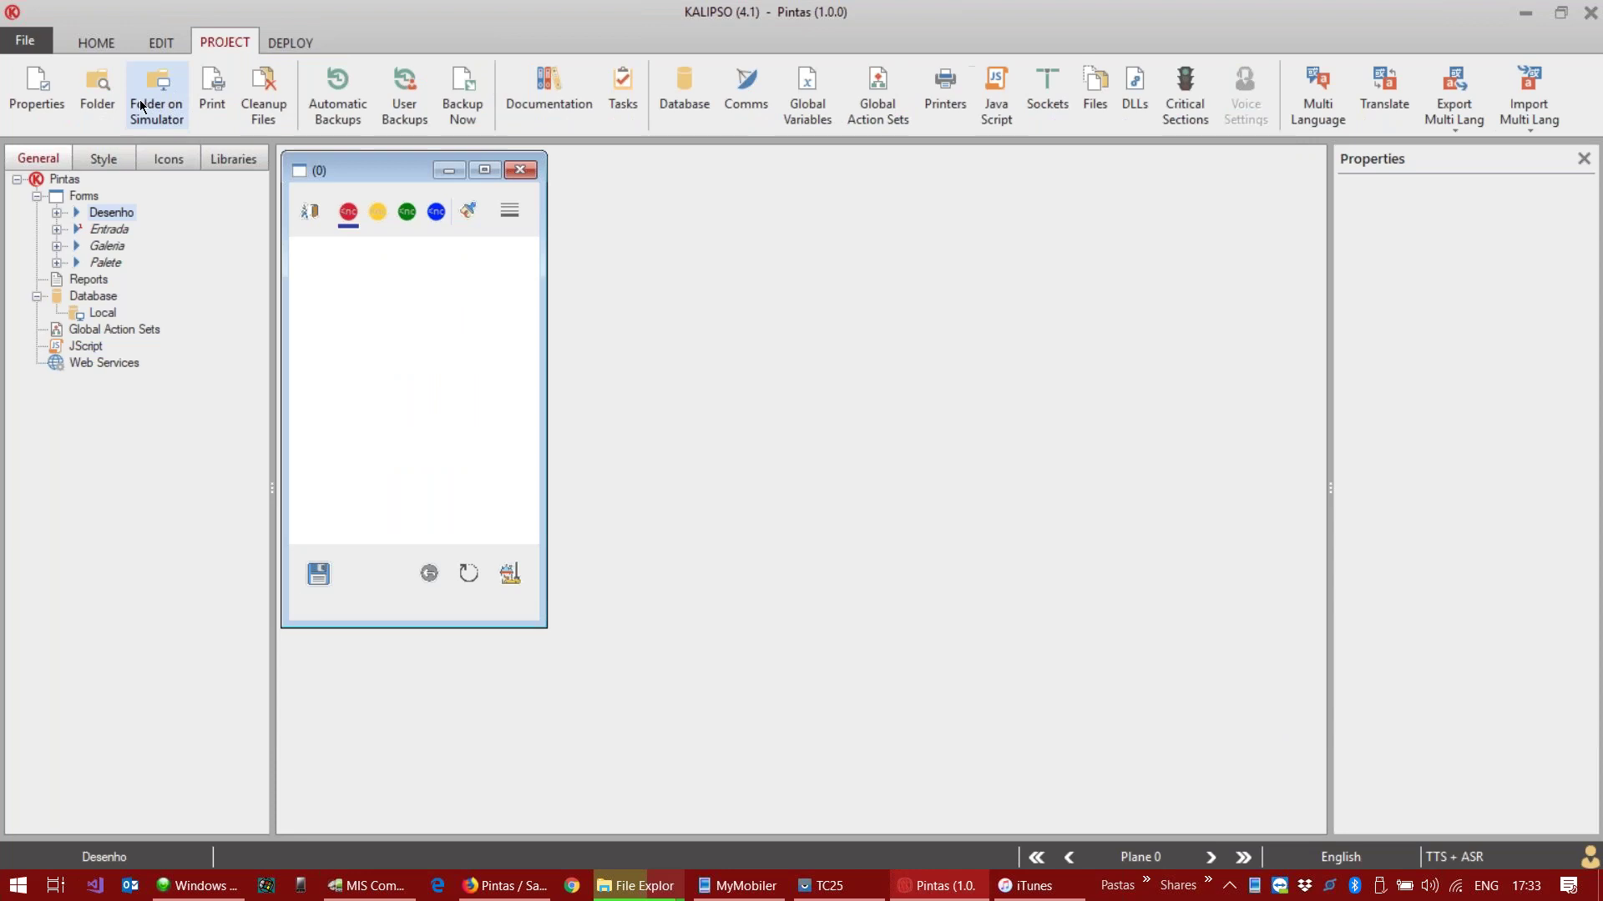
{"action": "left_click", "coordinate": [98, 90]}
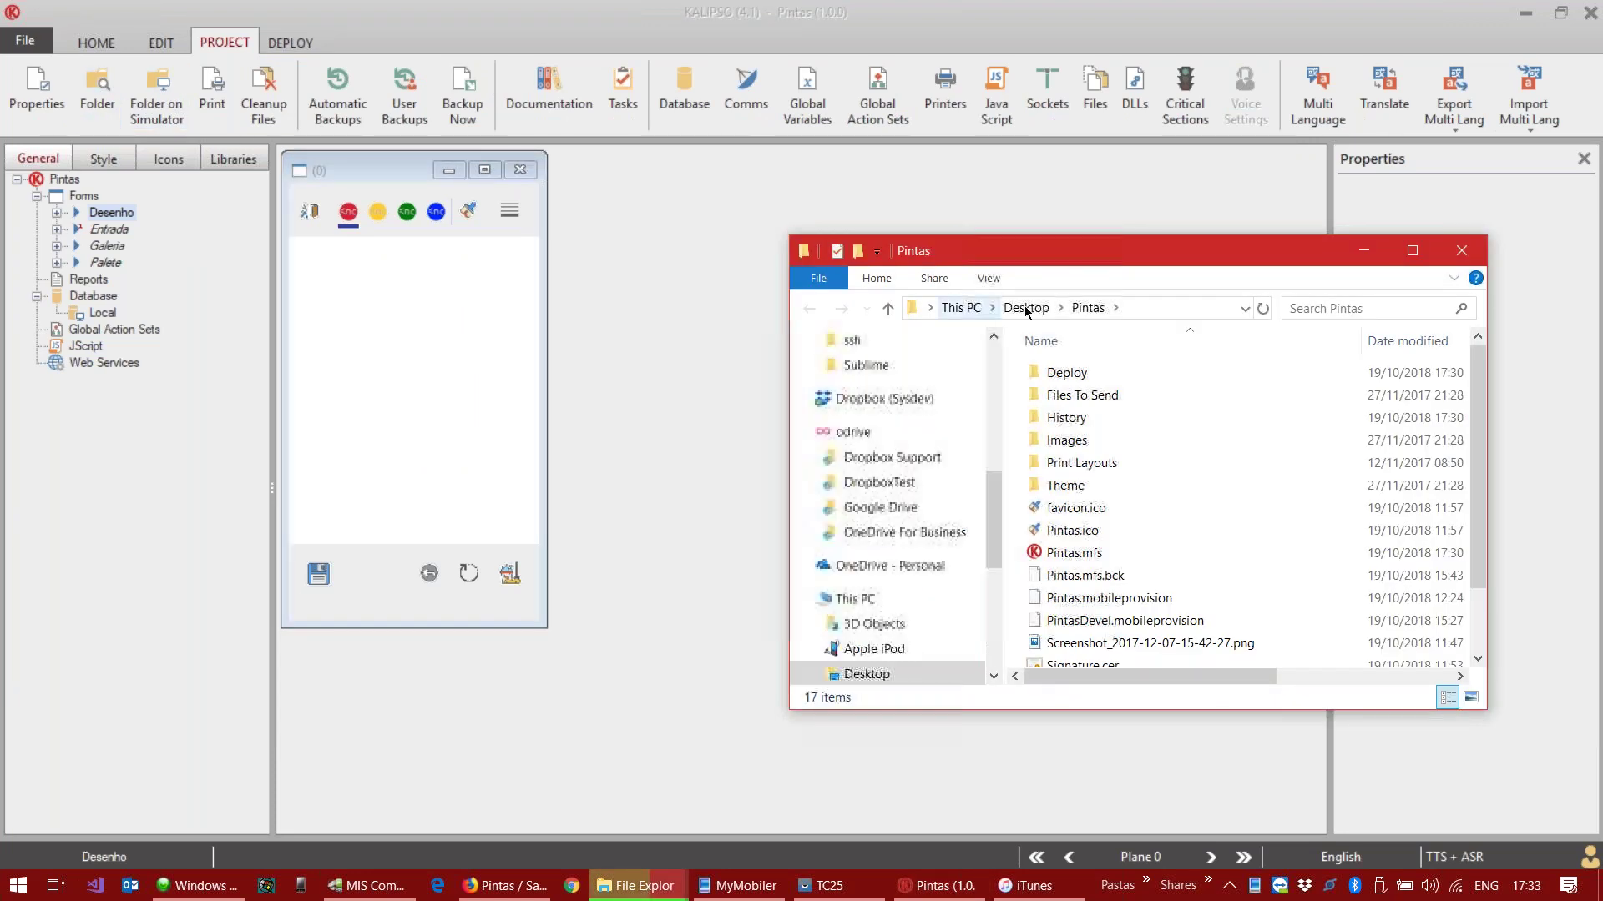
{"action": "double_click", "coordinate": [1068, 373]}
{"action": "left_click_drag", "start_coordinate": [1130, 262], "coordinate": [949, 195]}
{"action": "double_click", "coordinate": [915, 359]}
{"action": "double_click", "coordinate": [910, 308]}
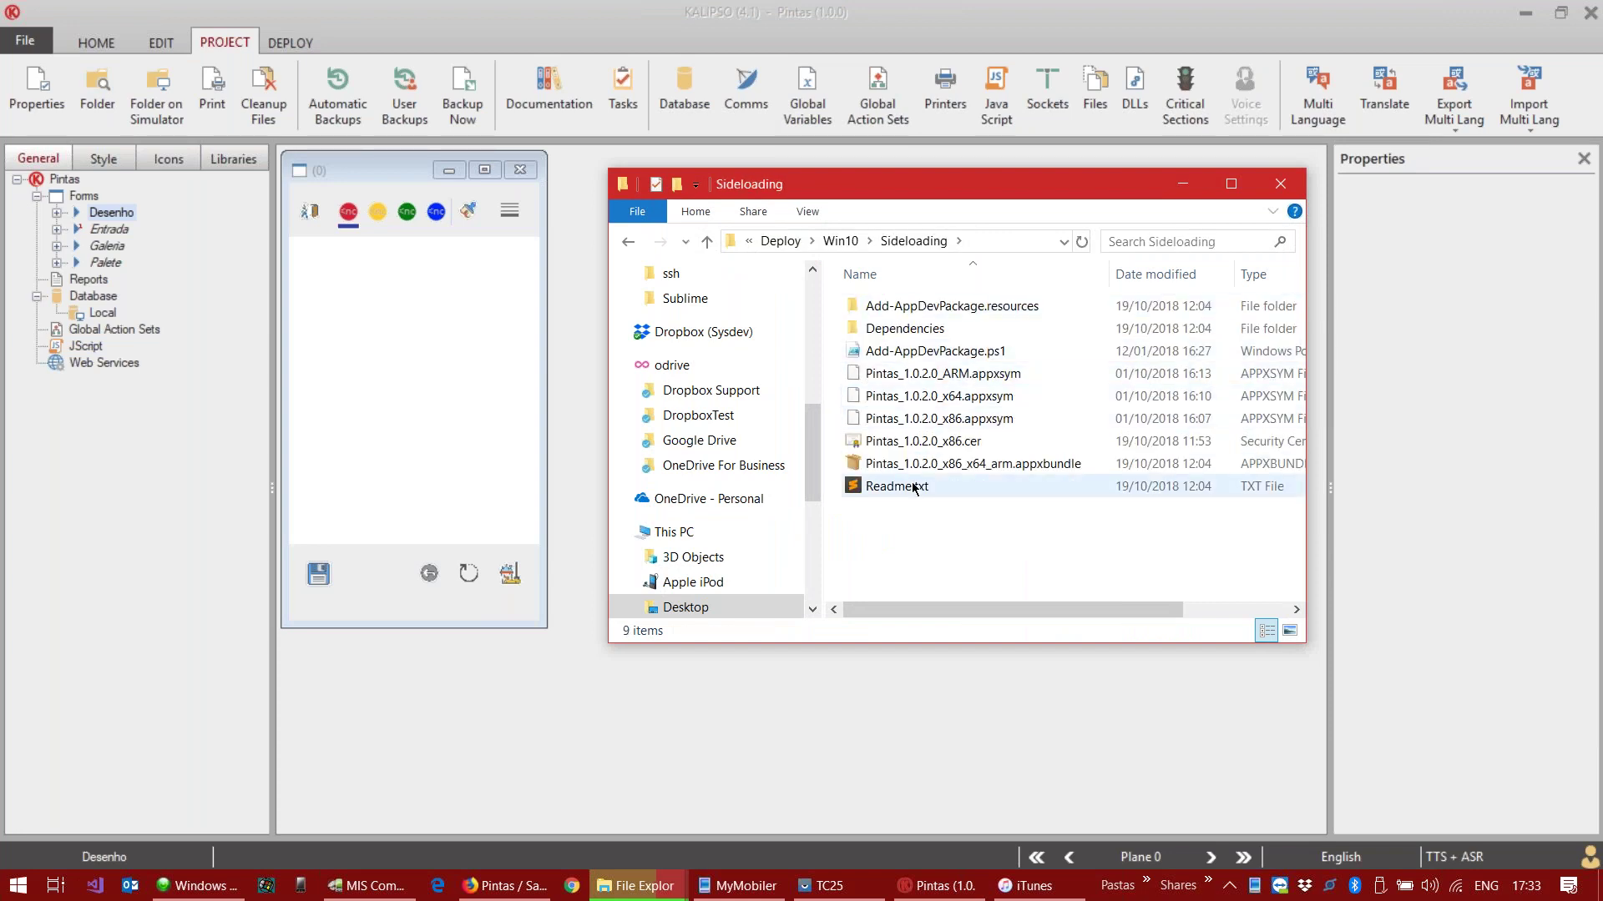
Step: Try installing the Pintas 1.0.2.0 appxbundle, which fails on an untrusted certificate
{"action": "left_click", "coordinate": [925, 468]}
{"action": "double_click", "coordinate": [925, 465]}
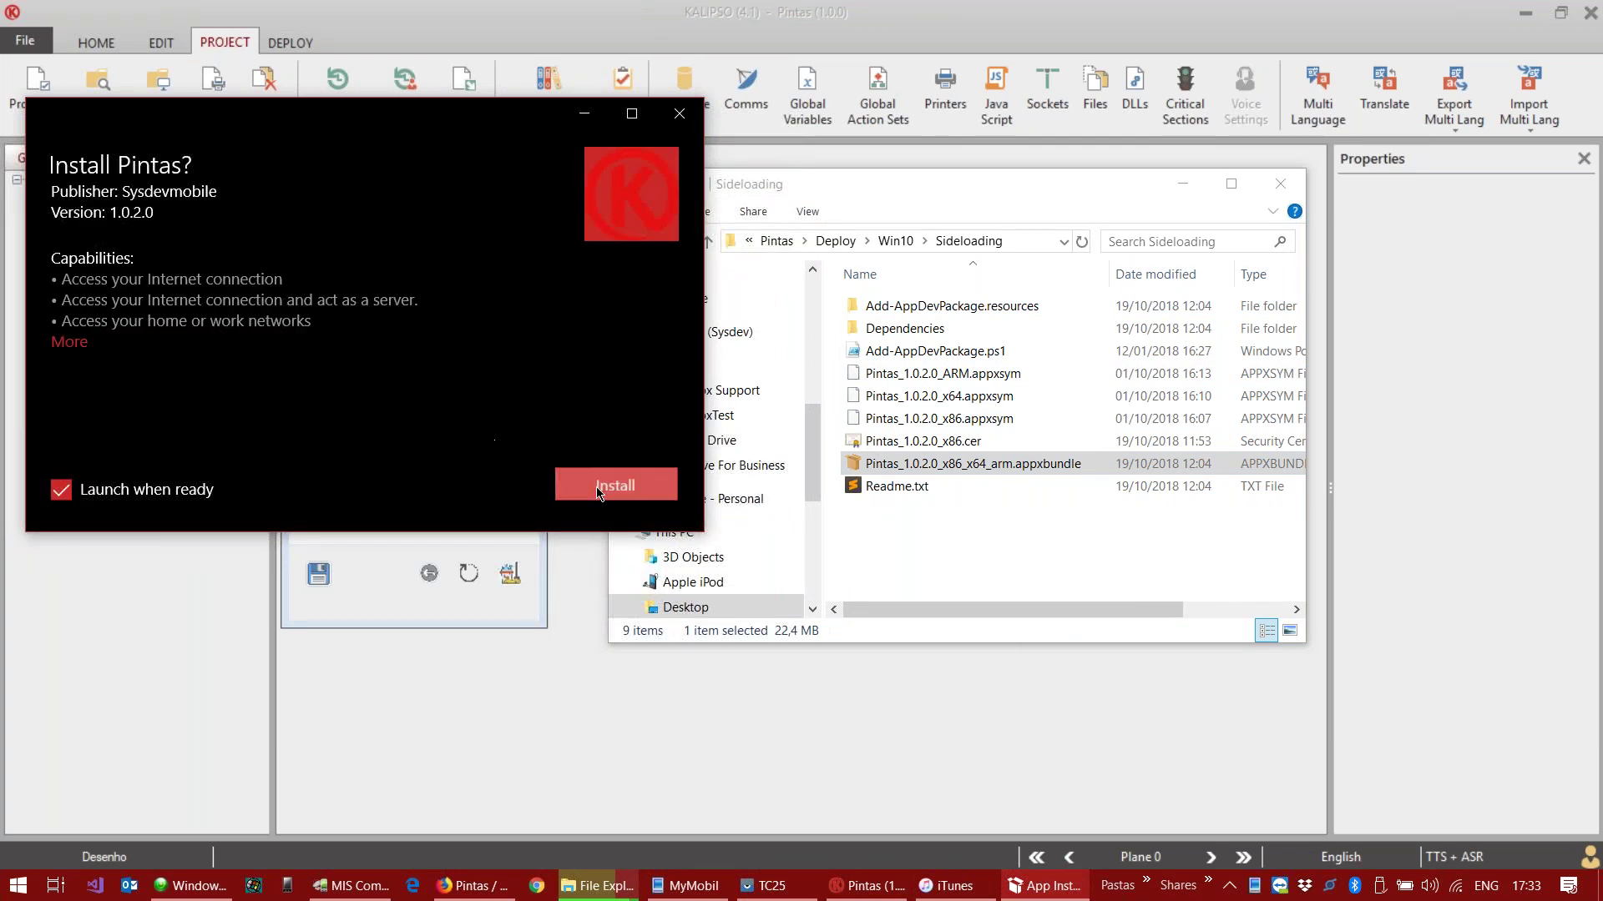
{"action": "left_click", "coordinate": [584, 484]}
{"action": "scroll", "coordinate": [463, 467], "scroll_direction": "down", "scroll_amount": 1}
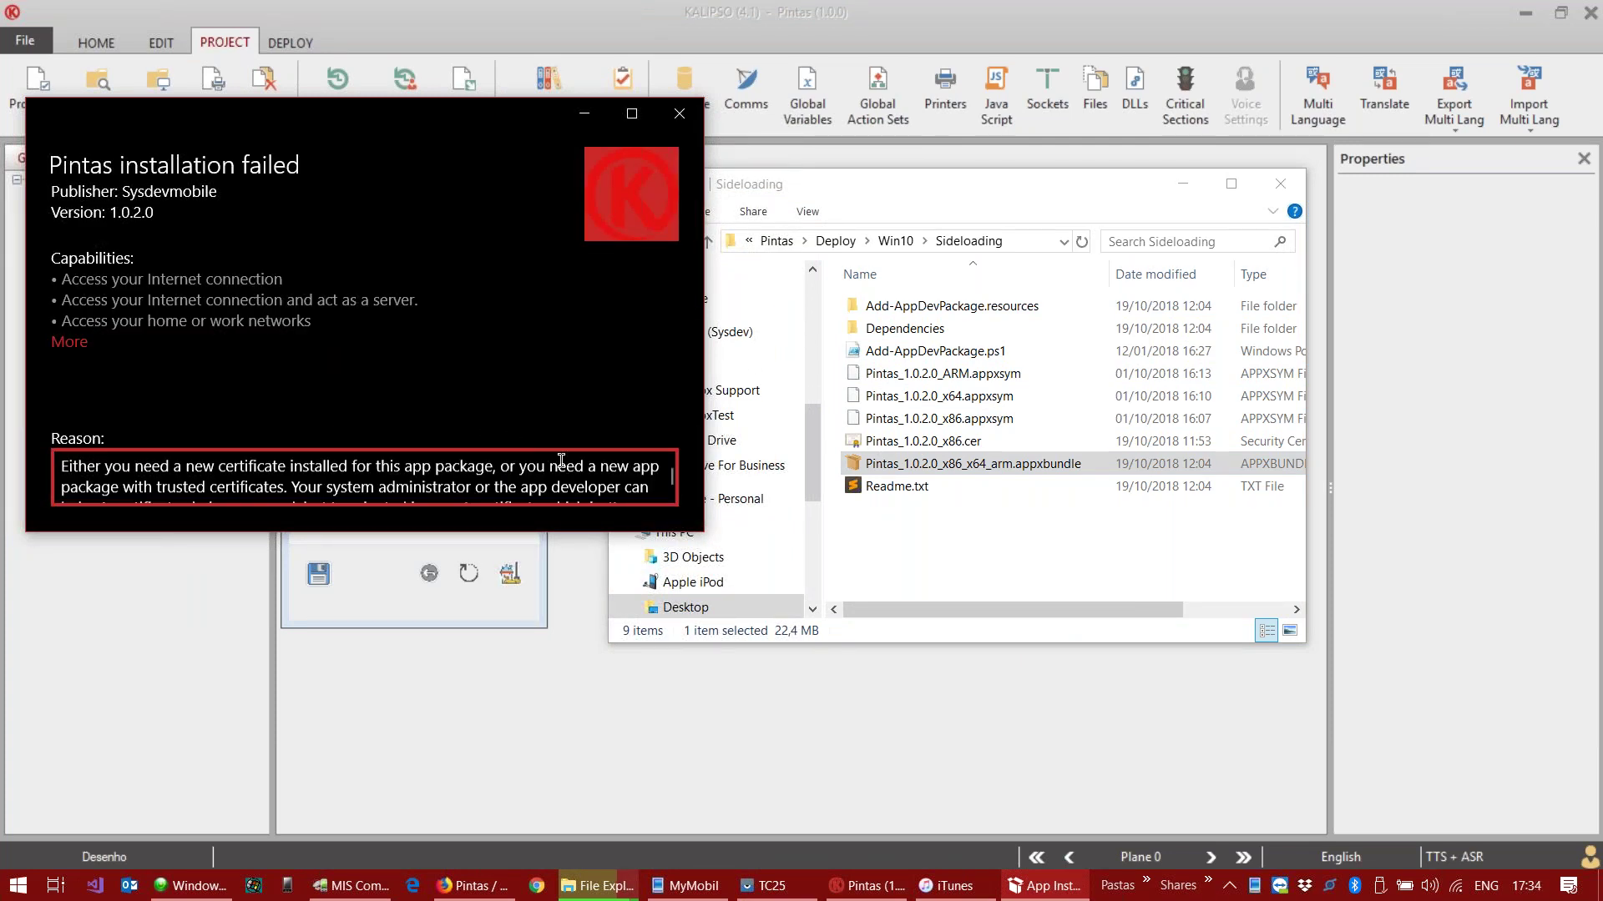
Step: Inspect the x86 certificate file and read the Add-AppDevPackage.ps1 script
{"action": "double_click", "coordinate": [952, 442]}
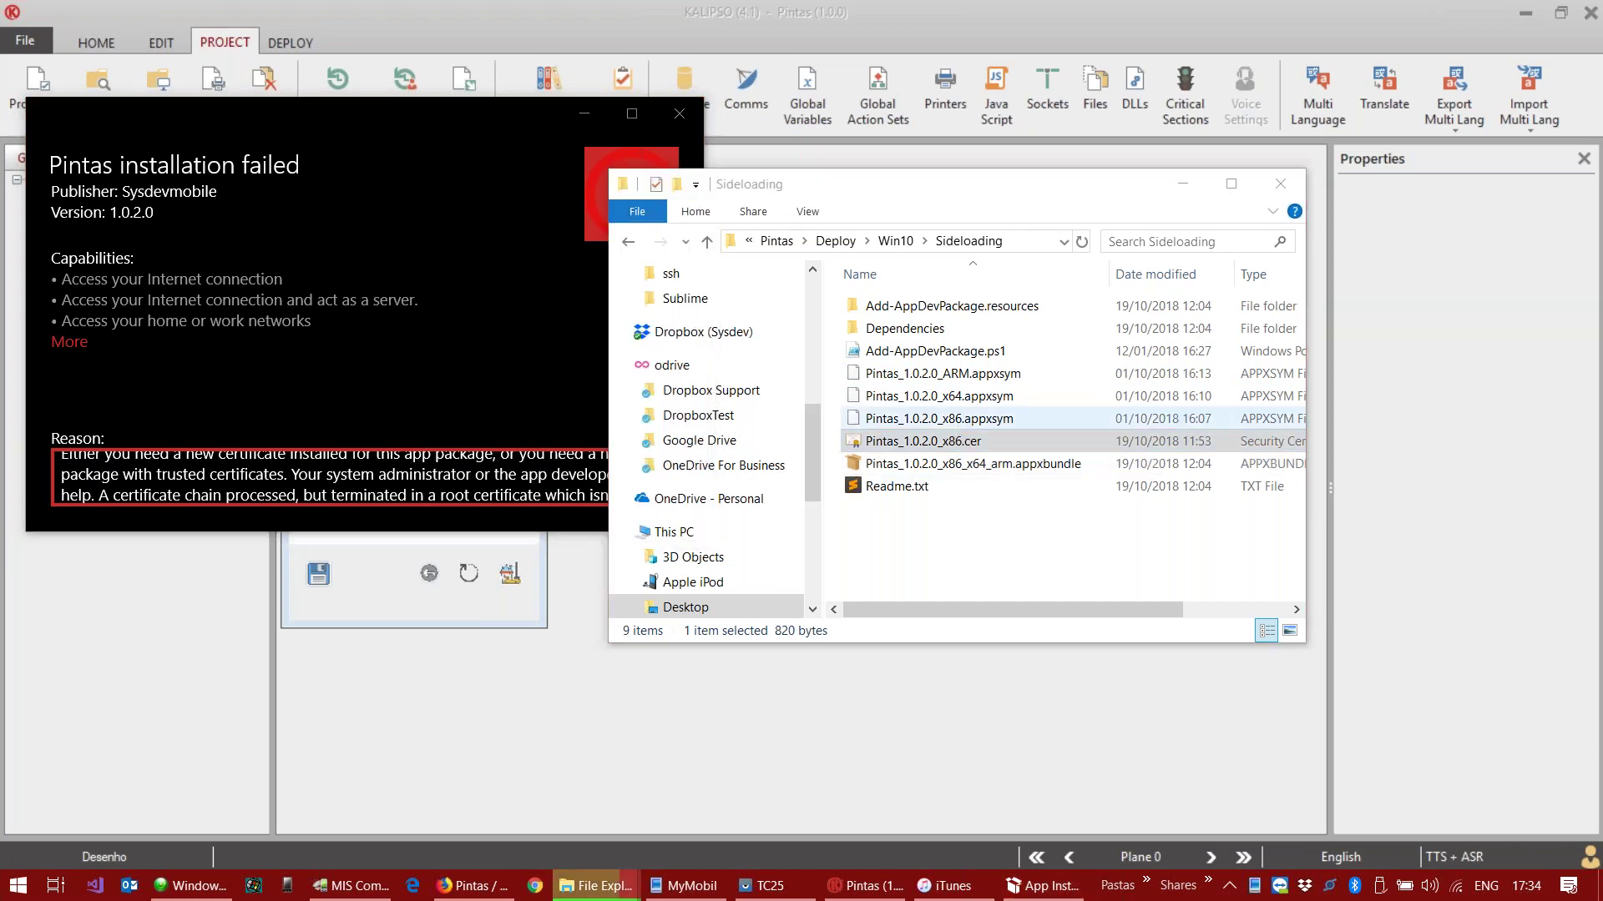
{"action": "left_click", "coordinate": [399, 535]}
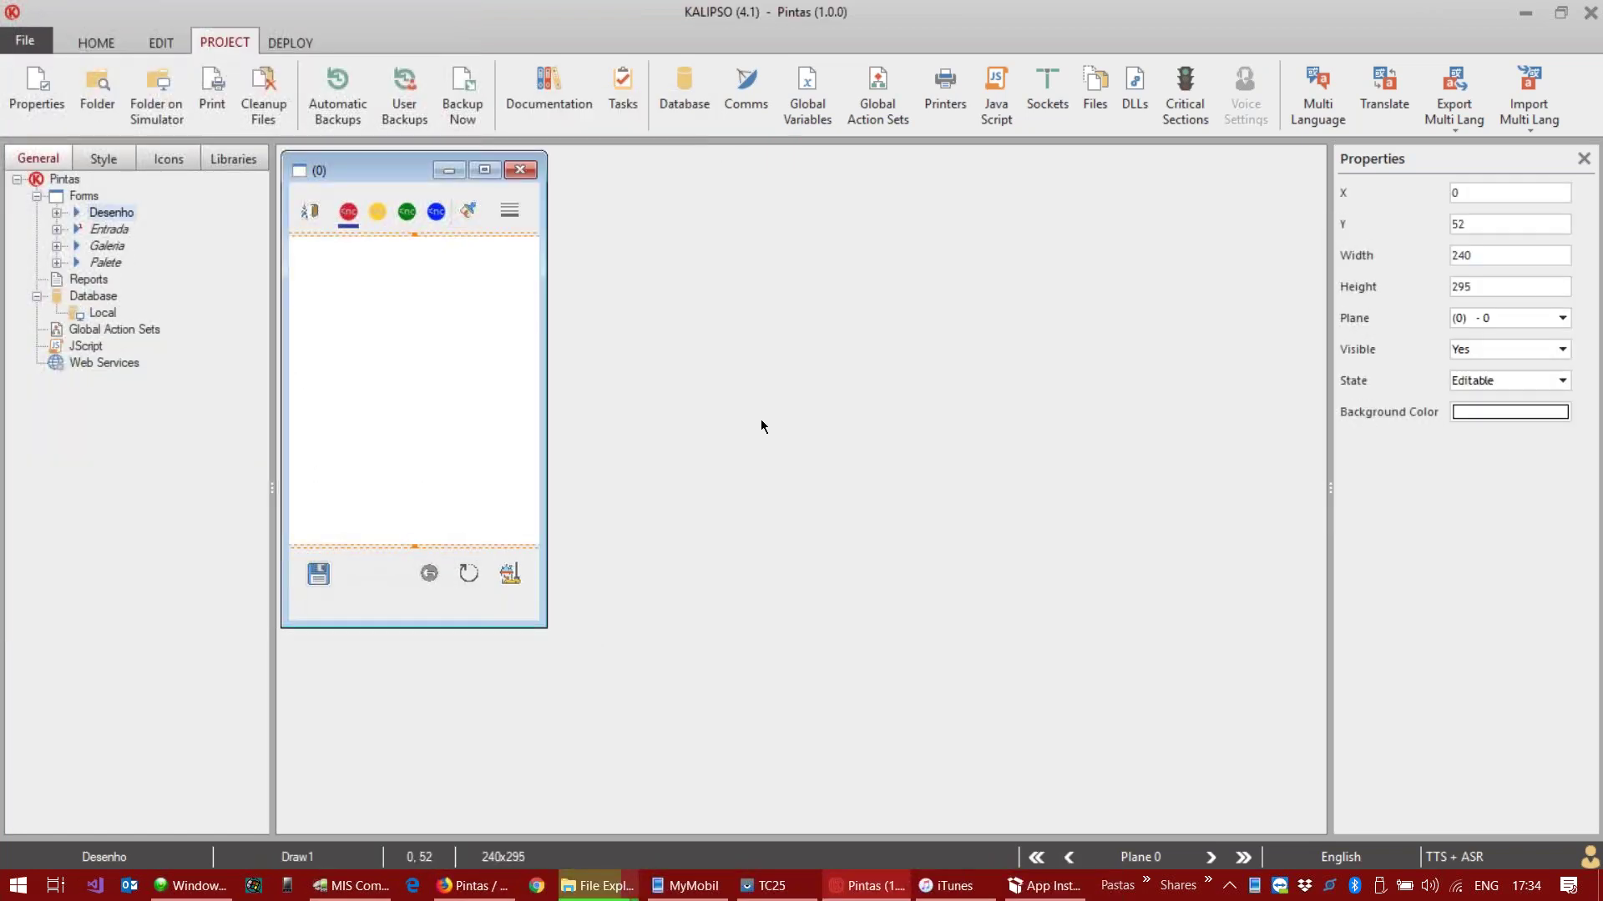
{"action": "left_click", "coordinate": [1530, 15]}
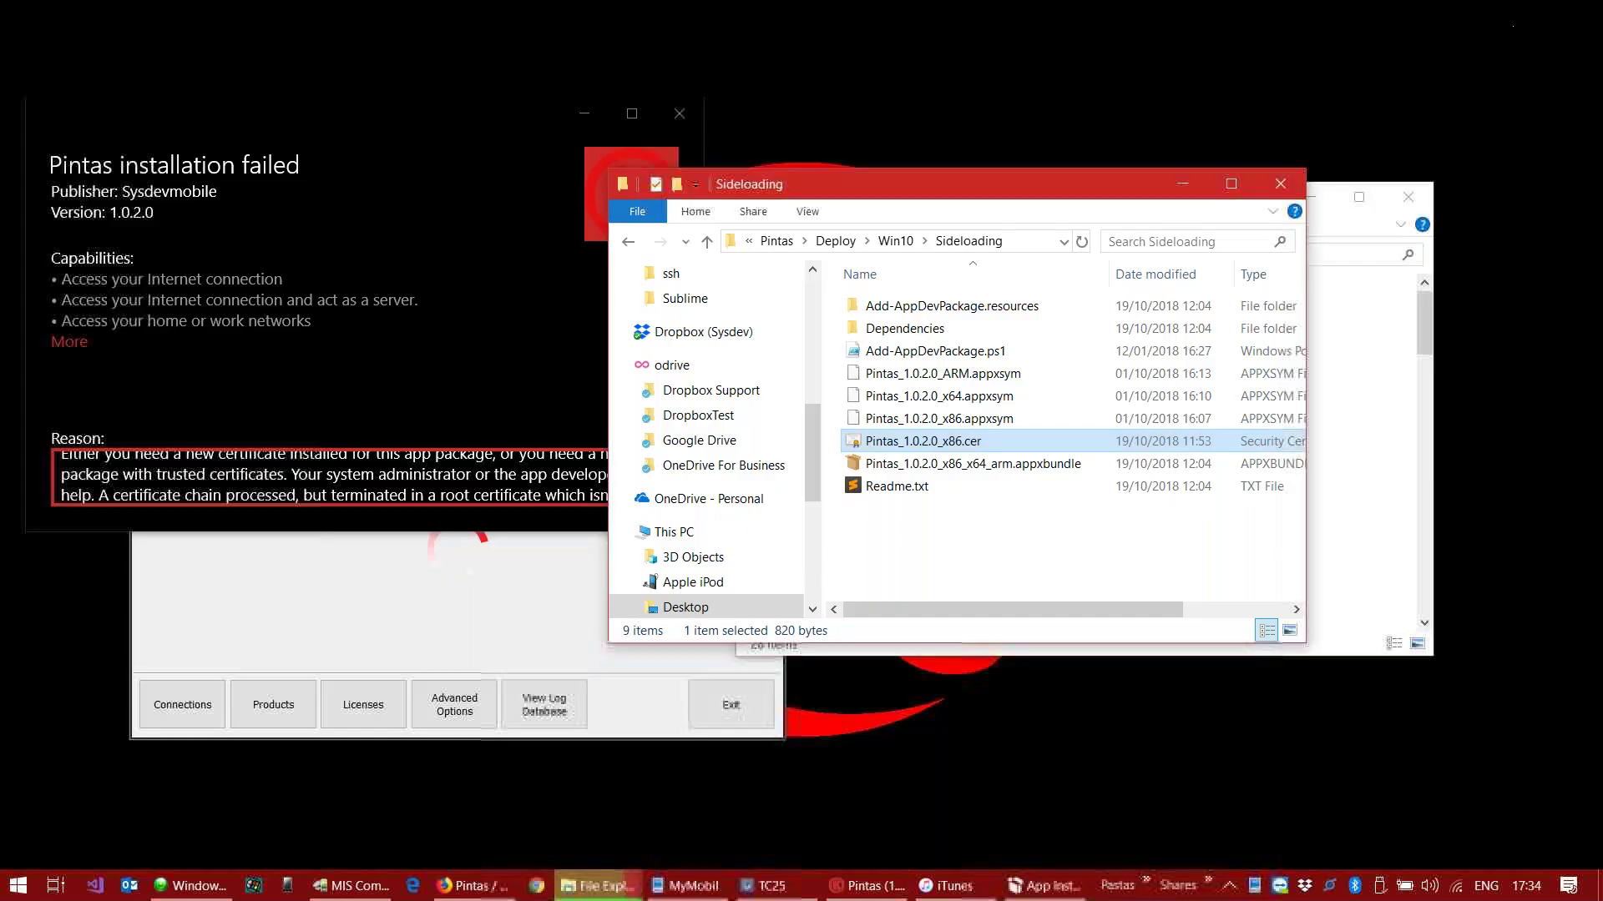
{"action": "left_click", "coordinate": [964, 357]}
{"action": "double_click", "coordinate": [964, 357]}
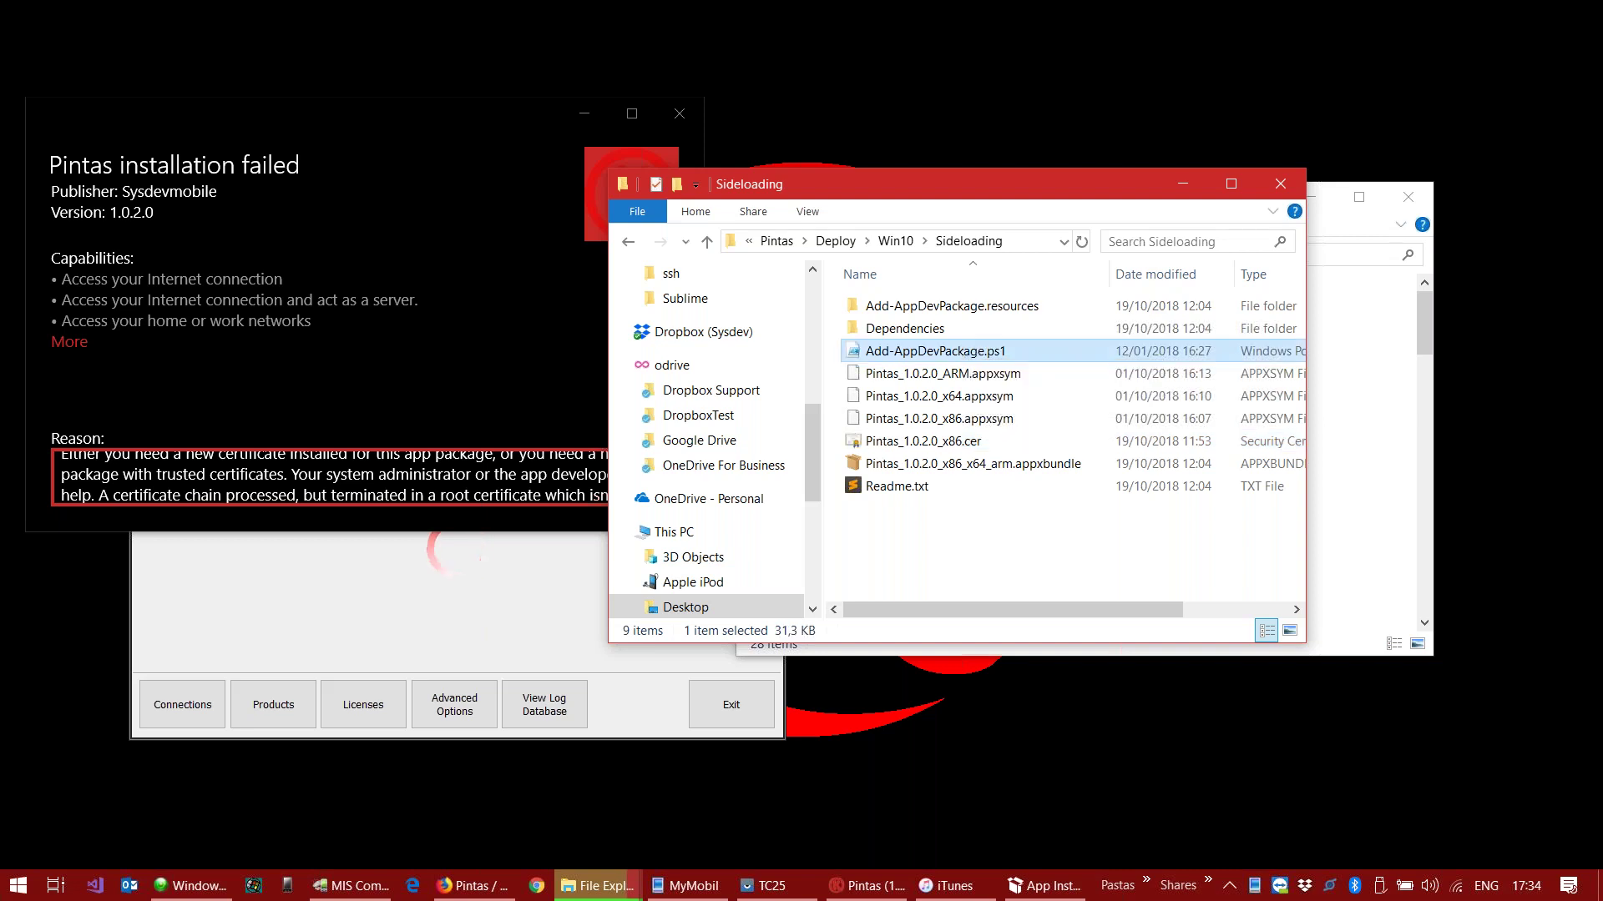
{"action": "scroll", "coordinate": [915, 423], "scroll_direction": "down", "scroll_amount": 15}
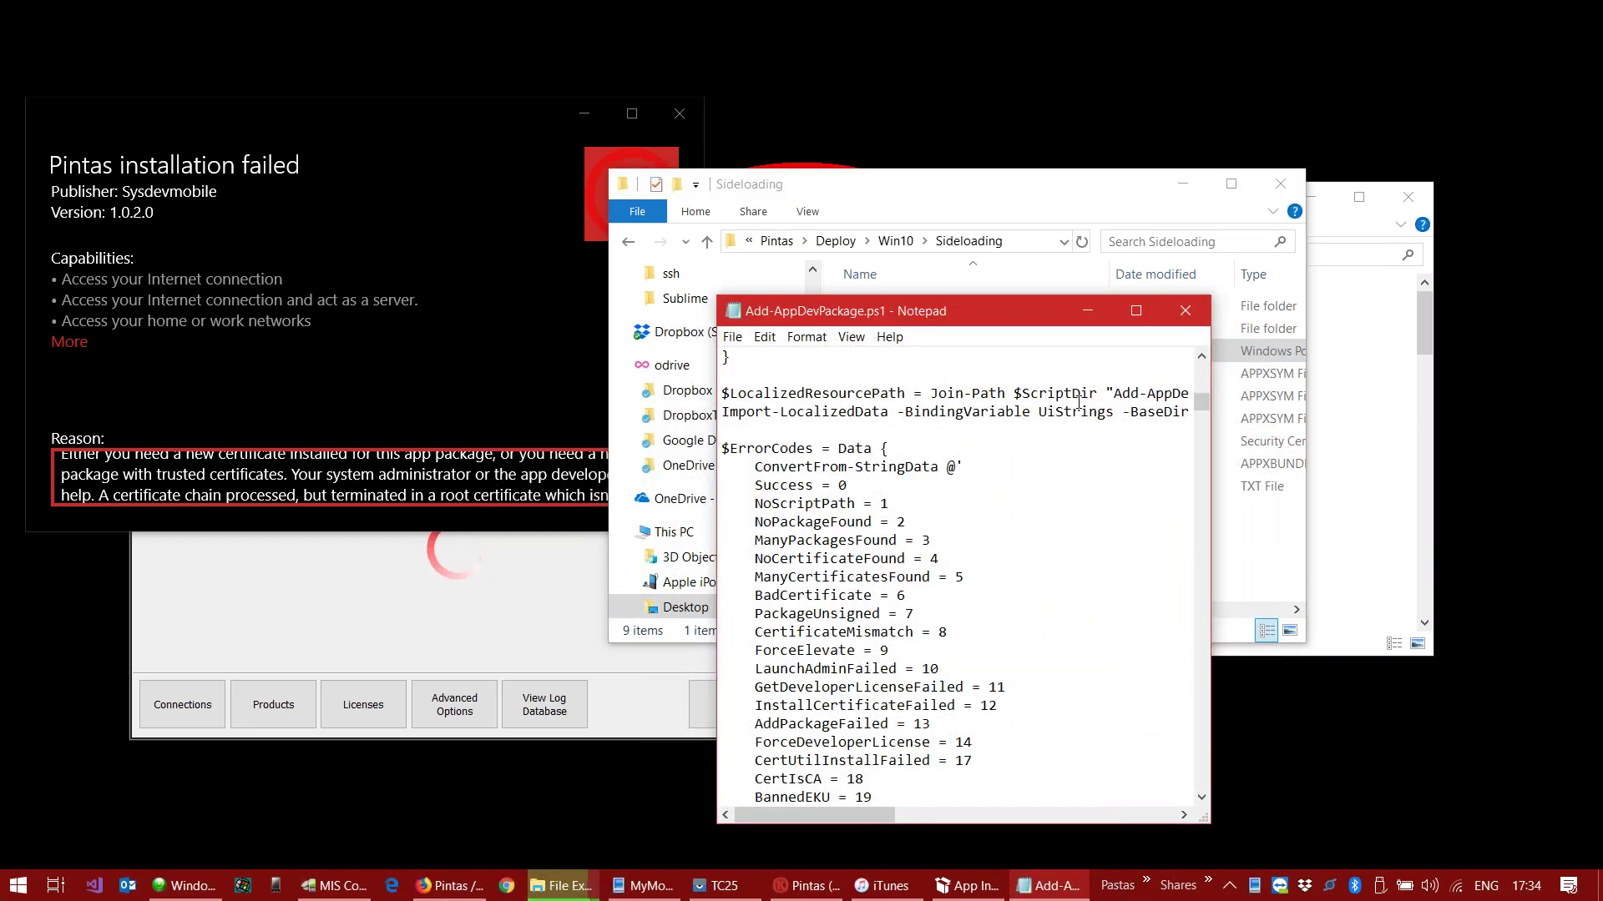
{"action": "left_click", "coordinate": [1185, 311]}
Step: Run Add-AppDevPackage.ps1 with PowerShell
{"action": "right_click", "coordinate": [938, 358]}
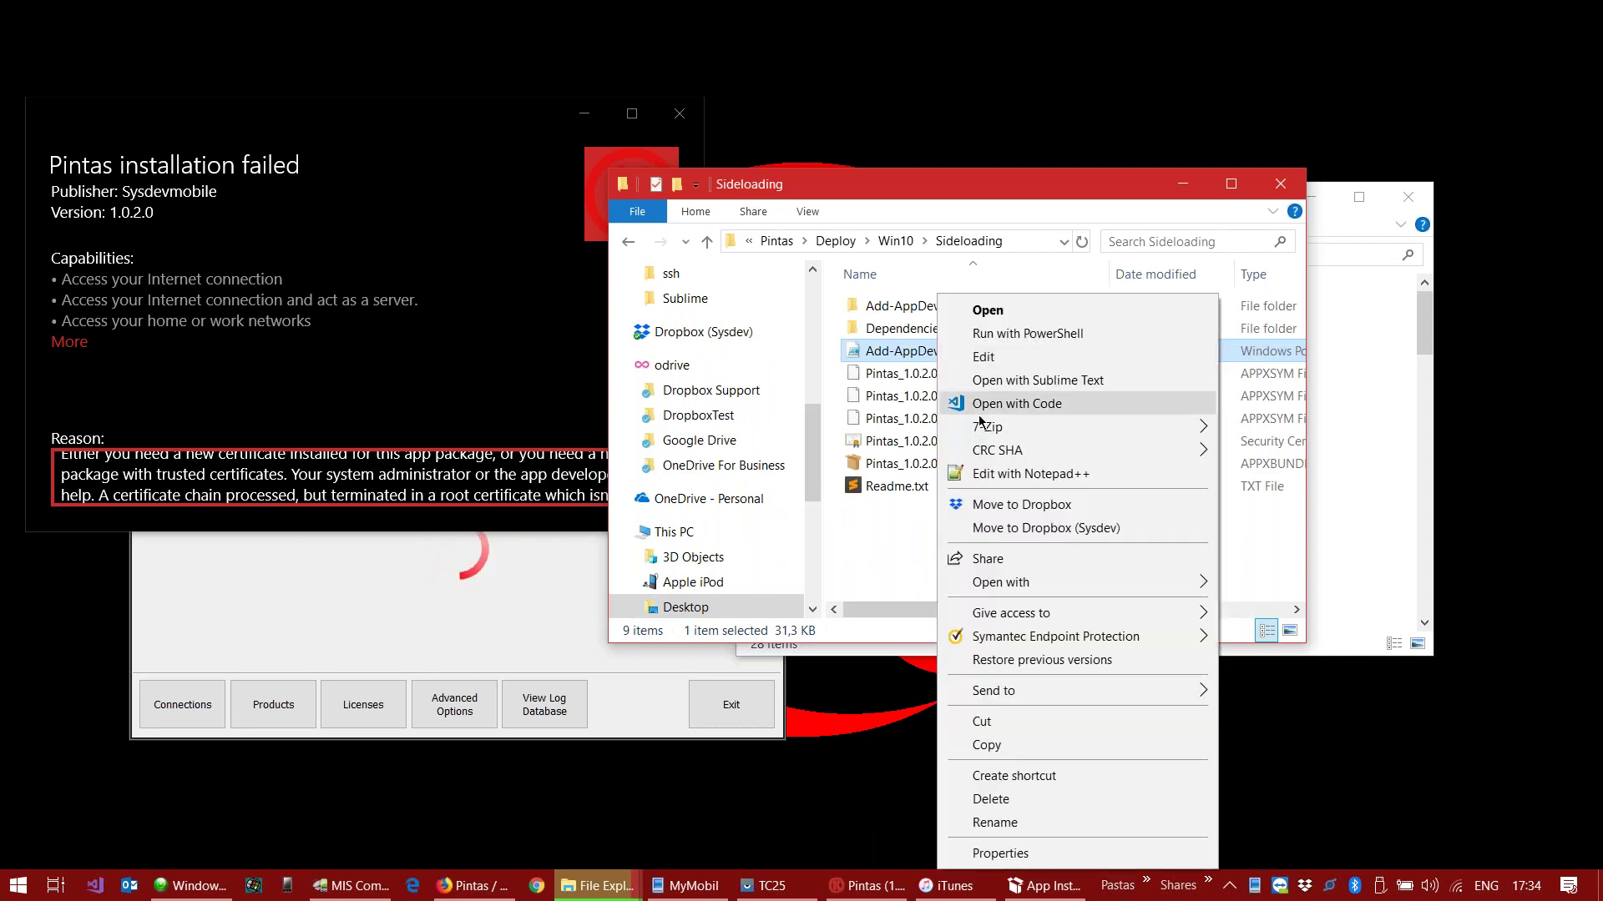
{"action": "left_click", "coordinate": [1038, 333]}
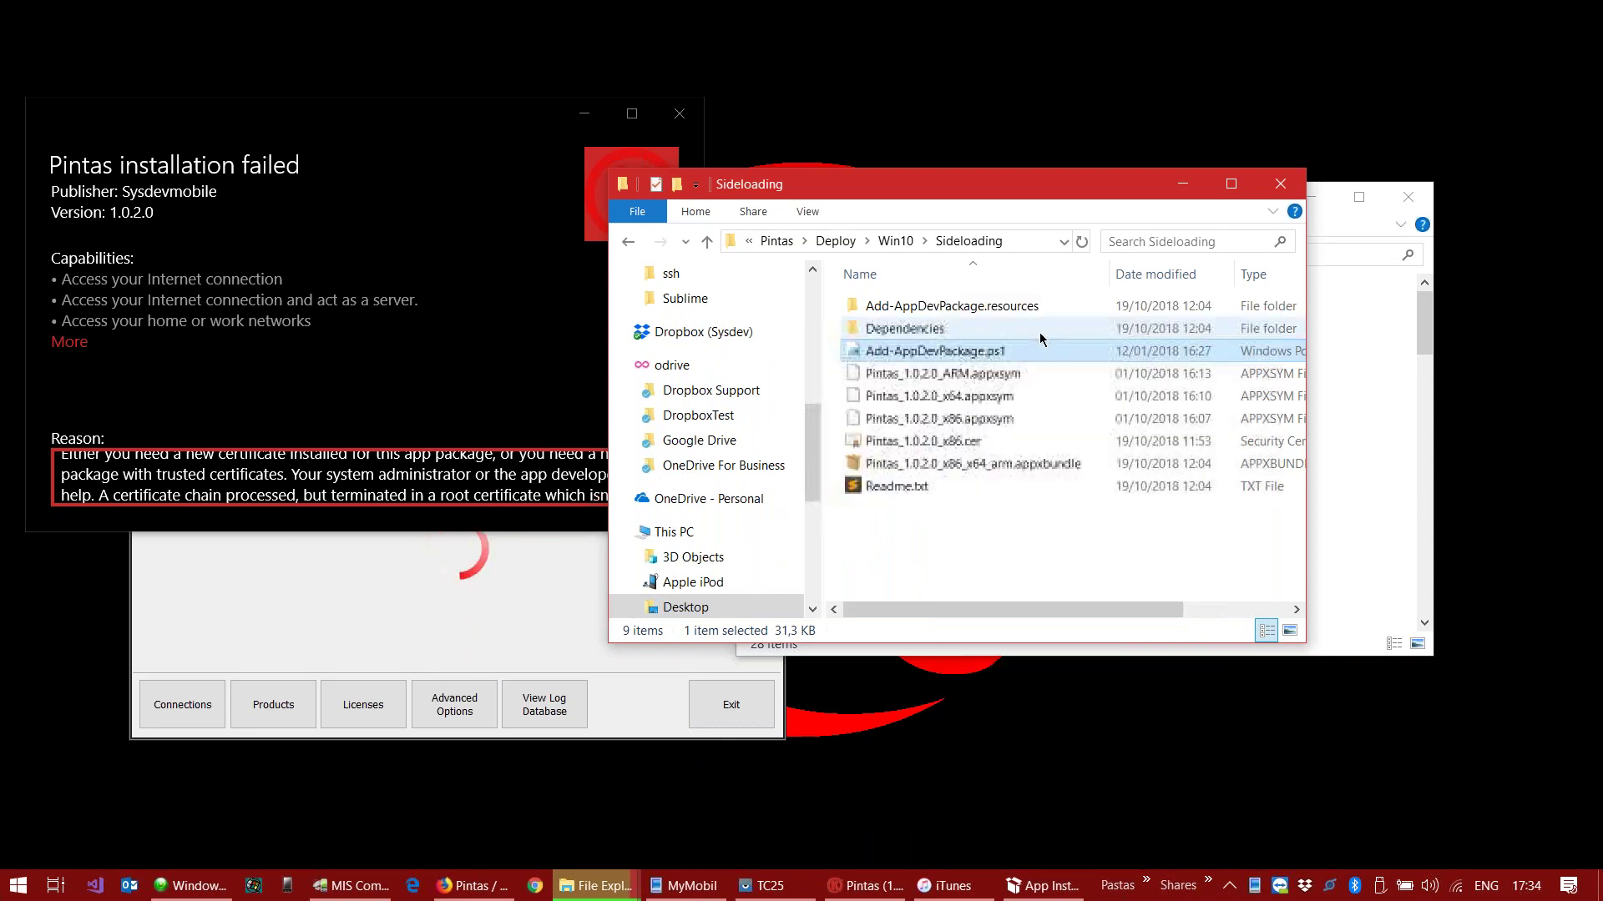
{"action": "left_click", "coordinate": [659, 316]}
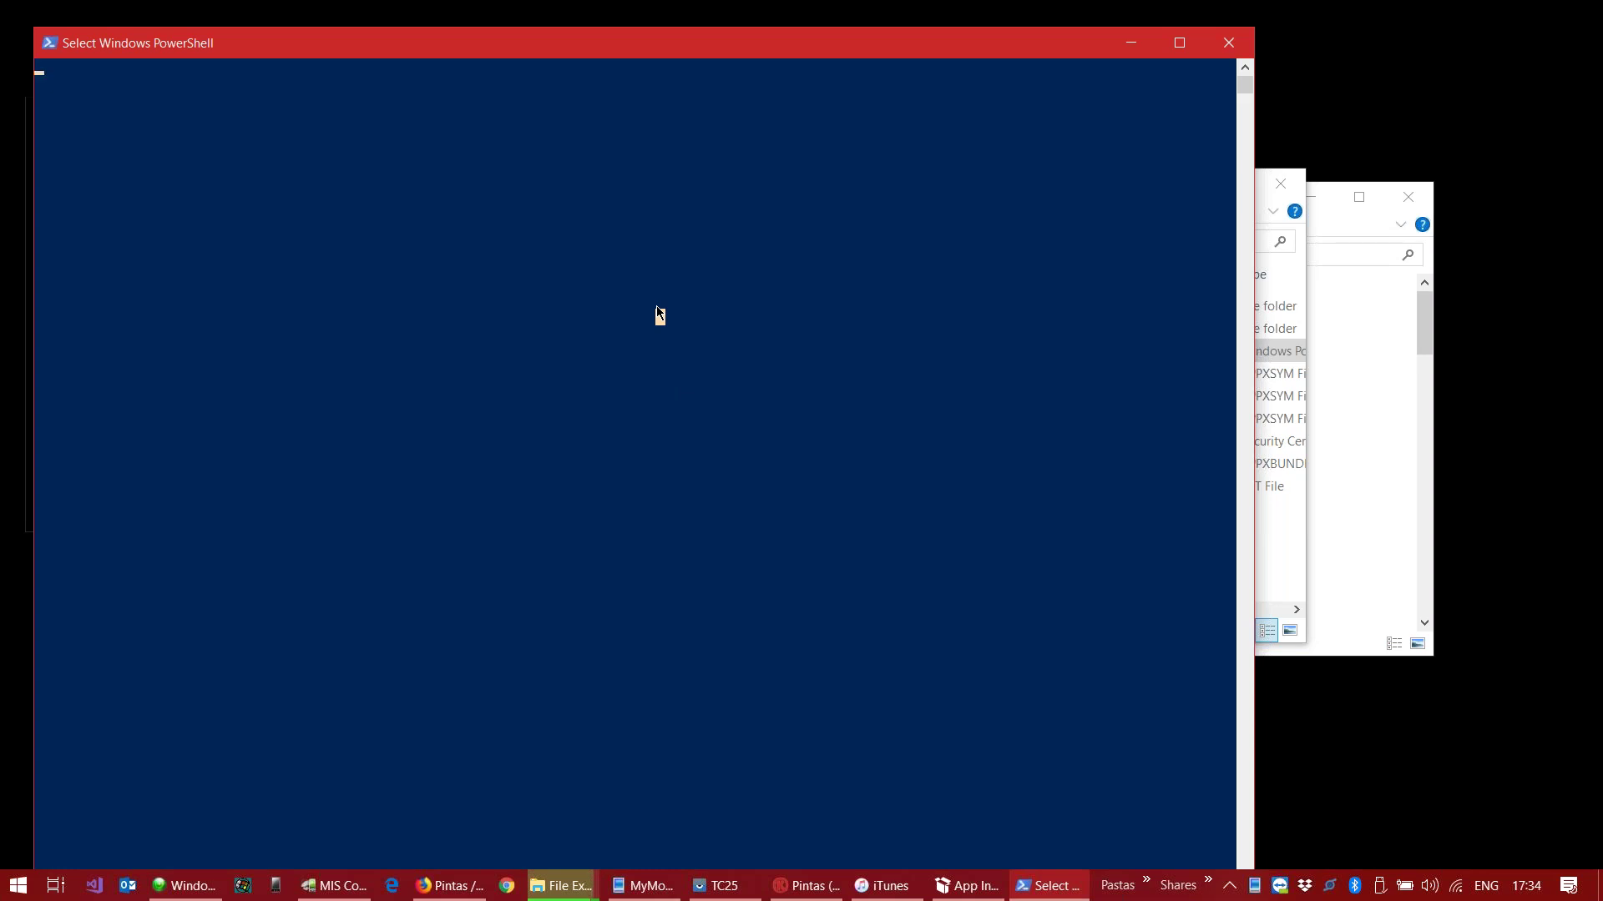
Step: Approve admin access, answer Y to install the Sysdevmobile certificate, and finish installing Pintas
{"action": "key", "text": "Return"}
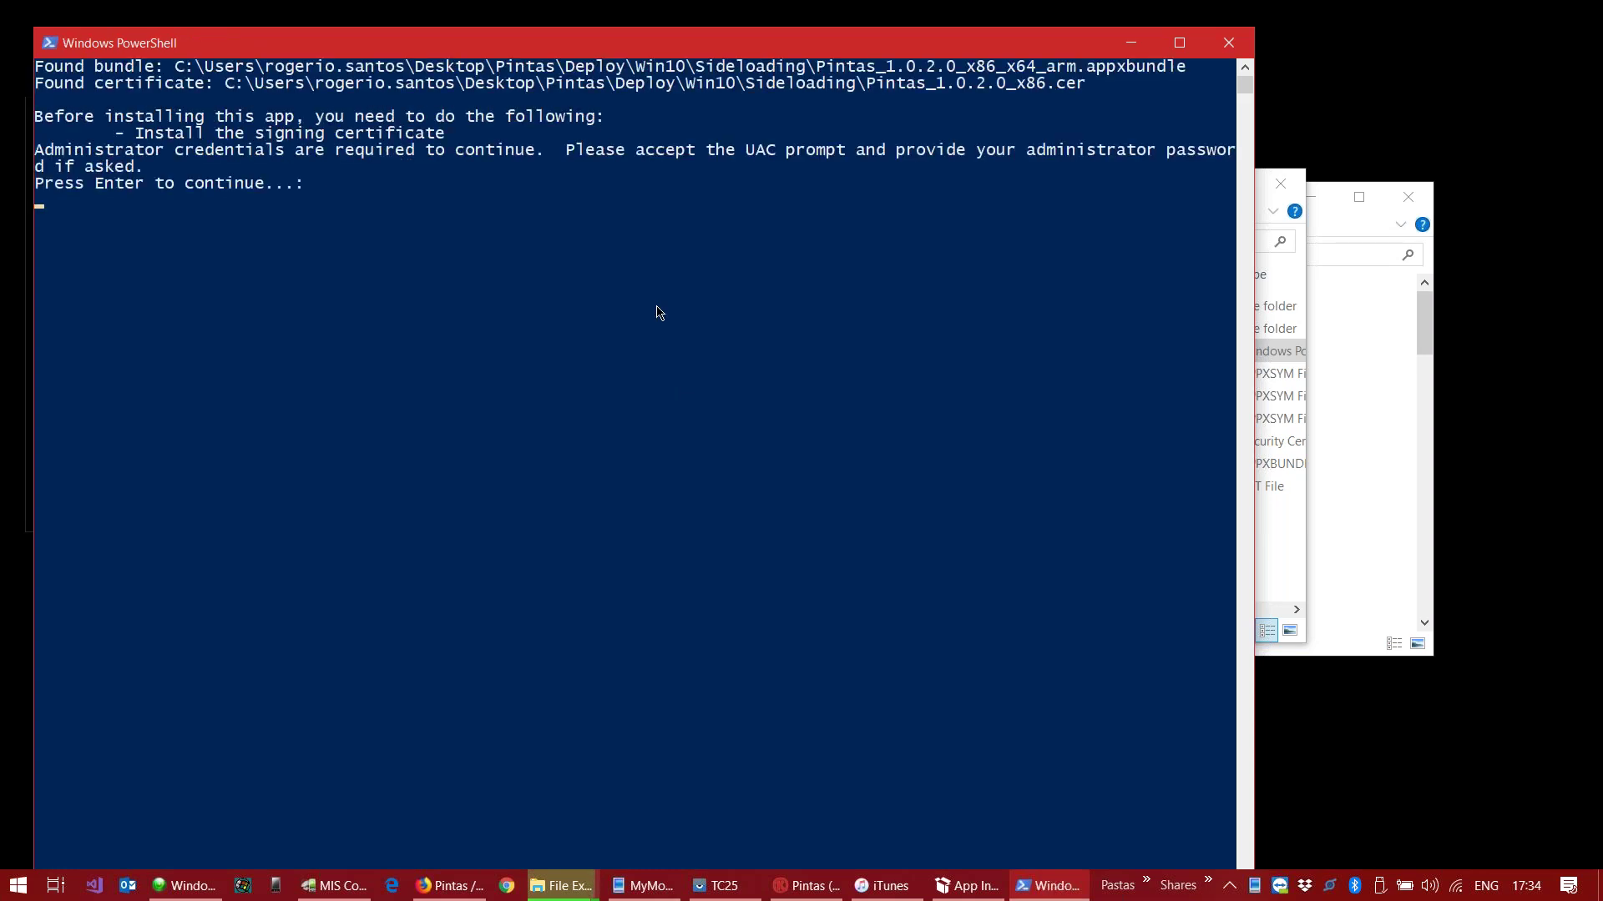
{"action": "key", "text": "Return"}
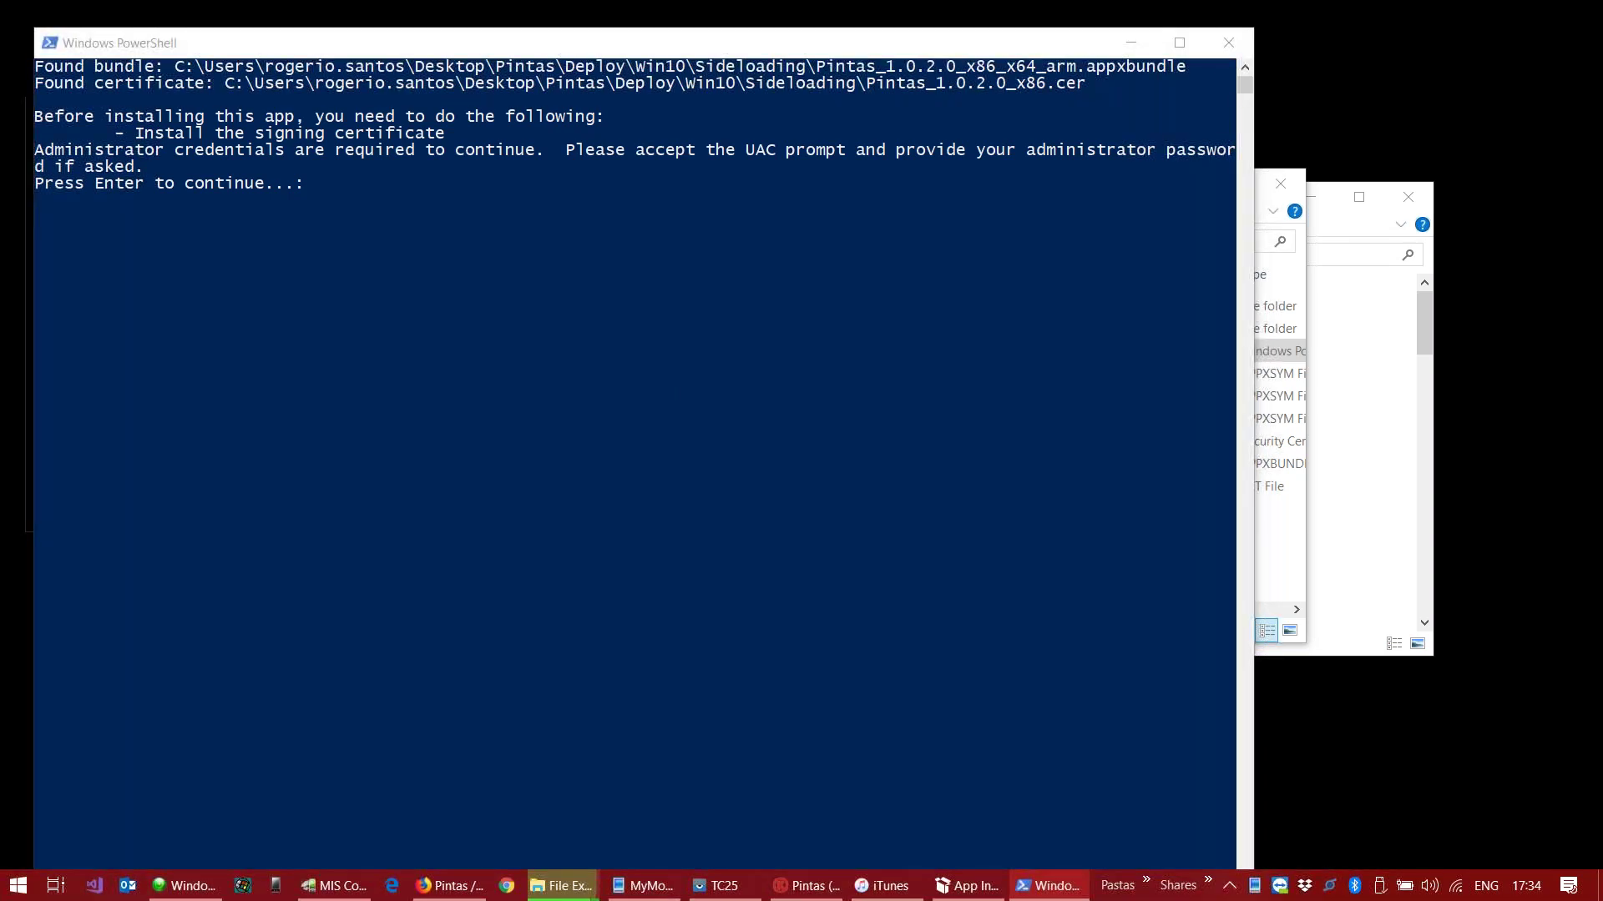
{"action": "left_click", "coordinate": [725, 574]}
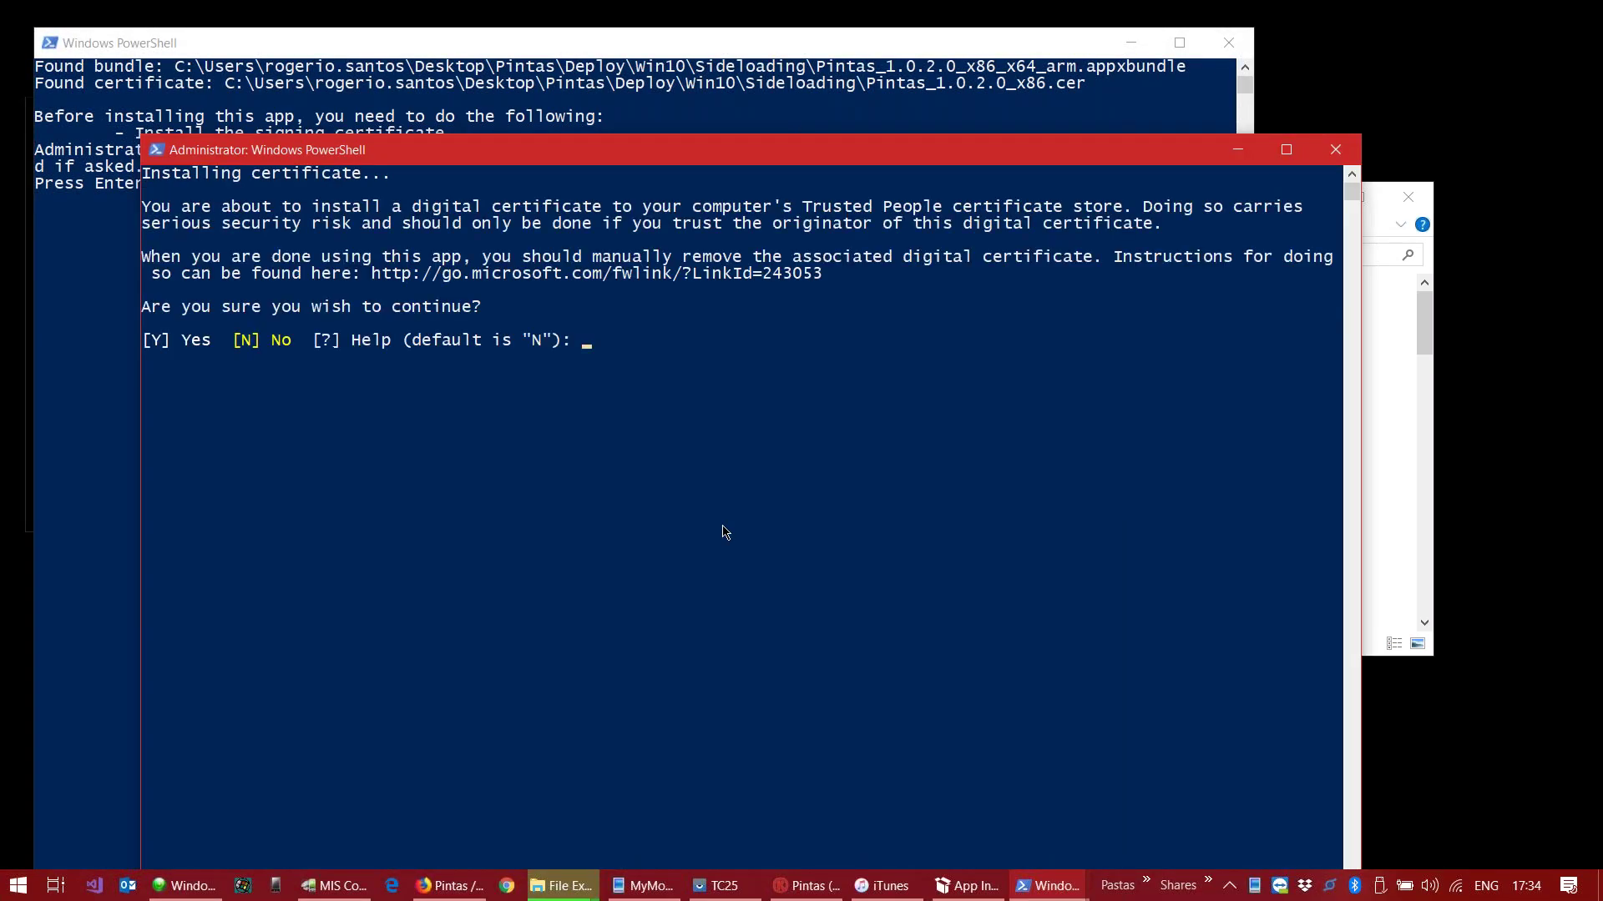
{"action": "left_click", "coordinate": [636, 441]}
{"action": "type", "text": "Y"}
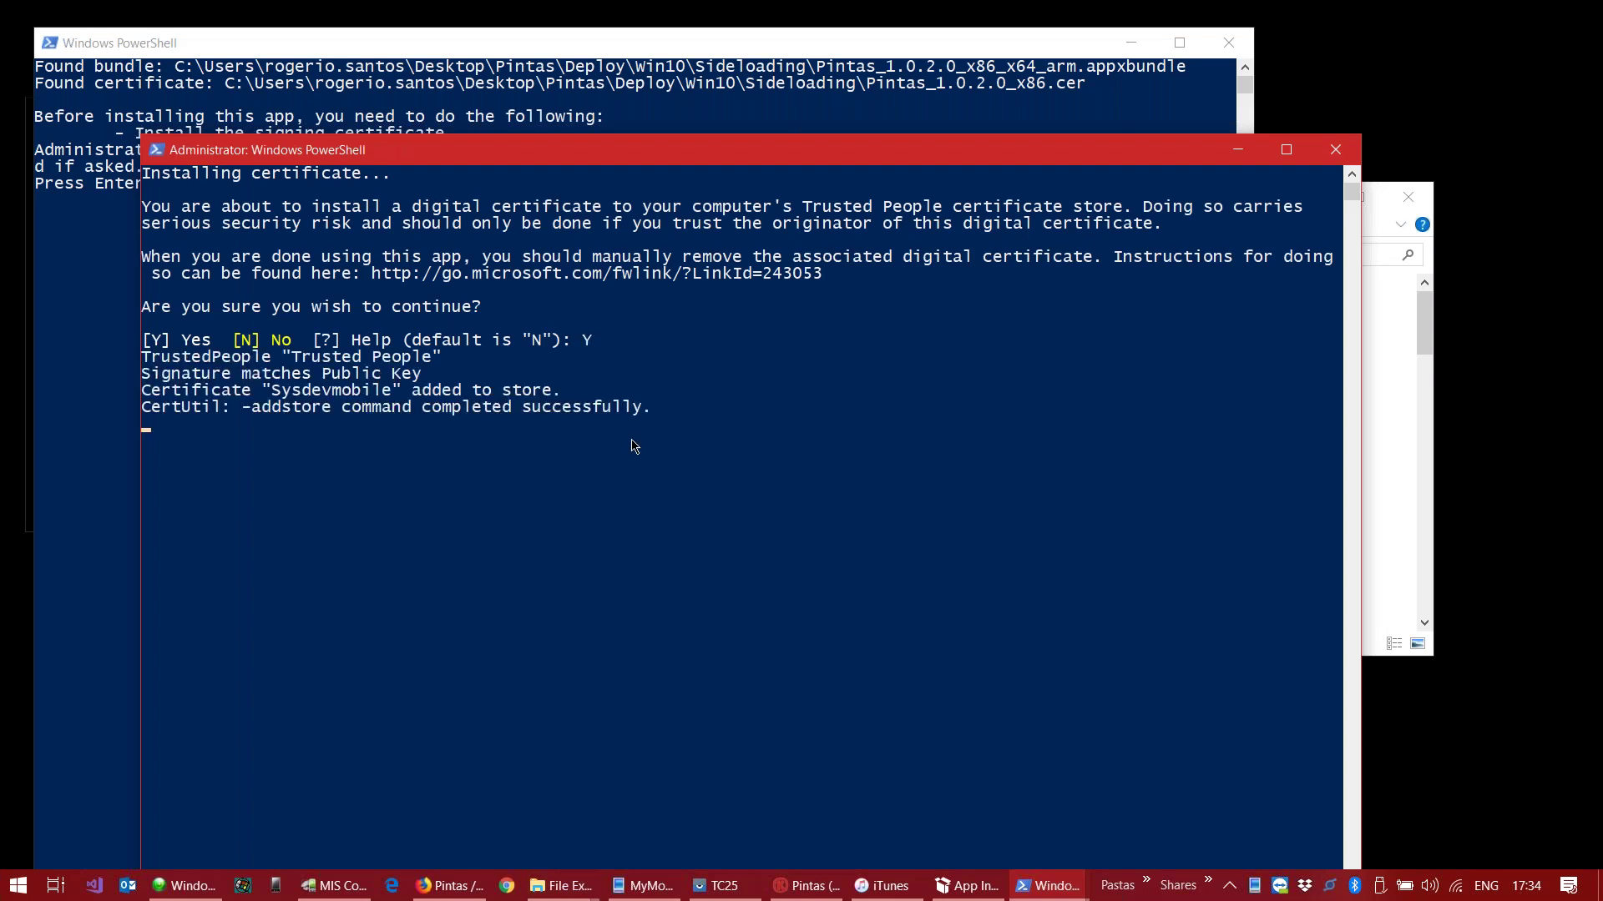
{"action": "left_click", "coordinate": [579, 367]}
{"action": "key", "text": "Return"}
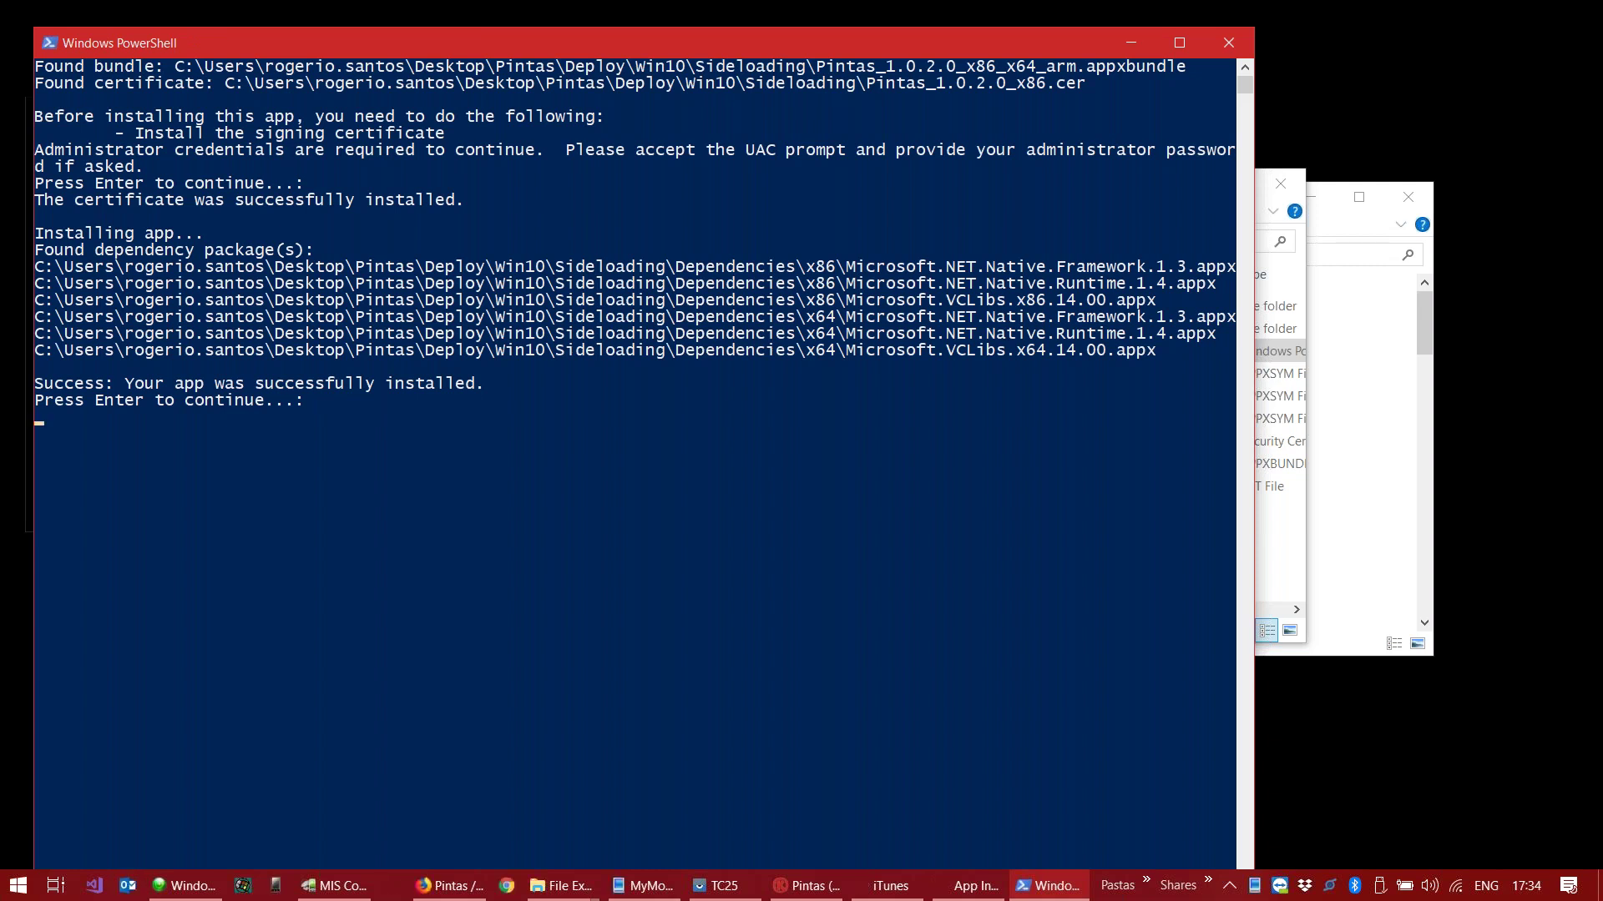
{"action": "key", "text": "Return"}
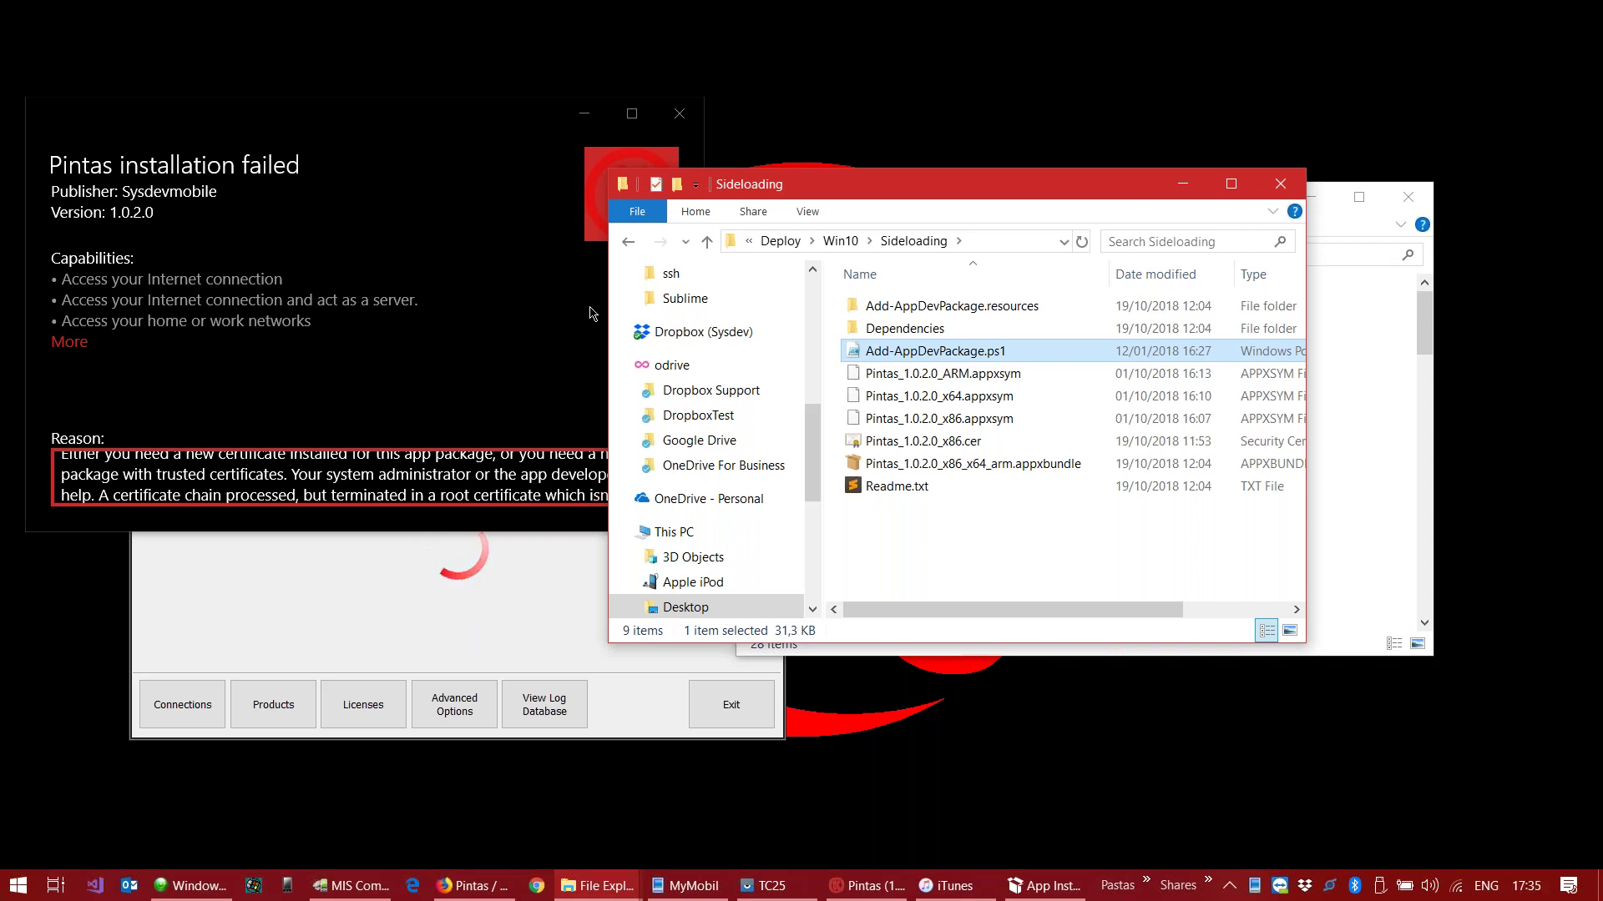
Step: Dismiss the Pintas installation-failed message and open the Start menu
{"action": "left_click", "coordinate": [679, 114]}
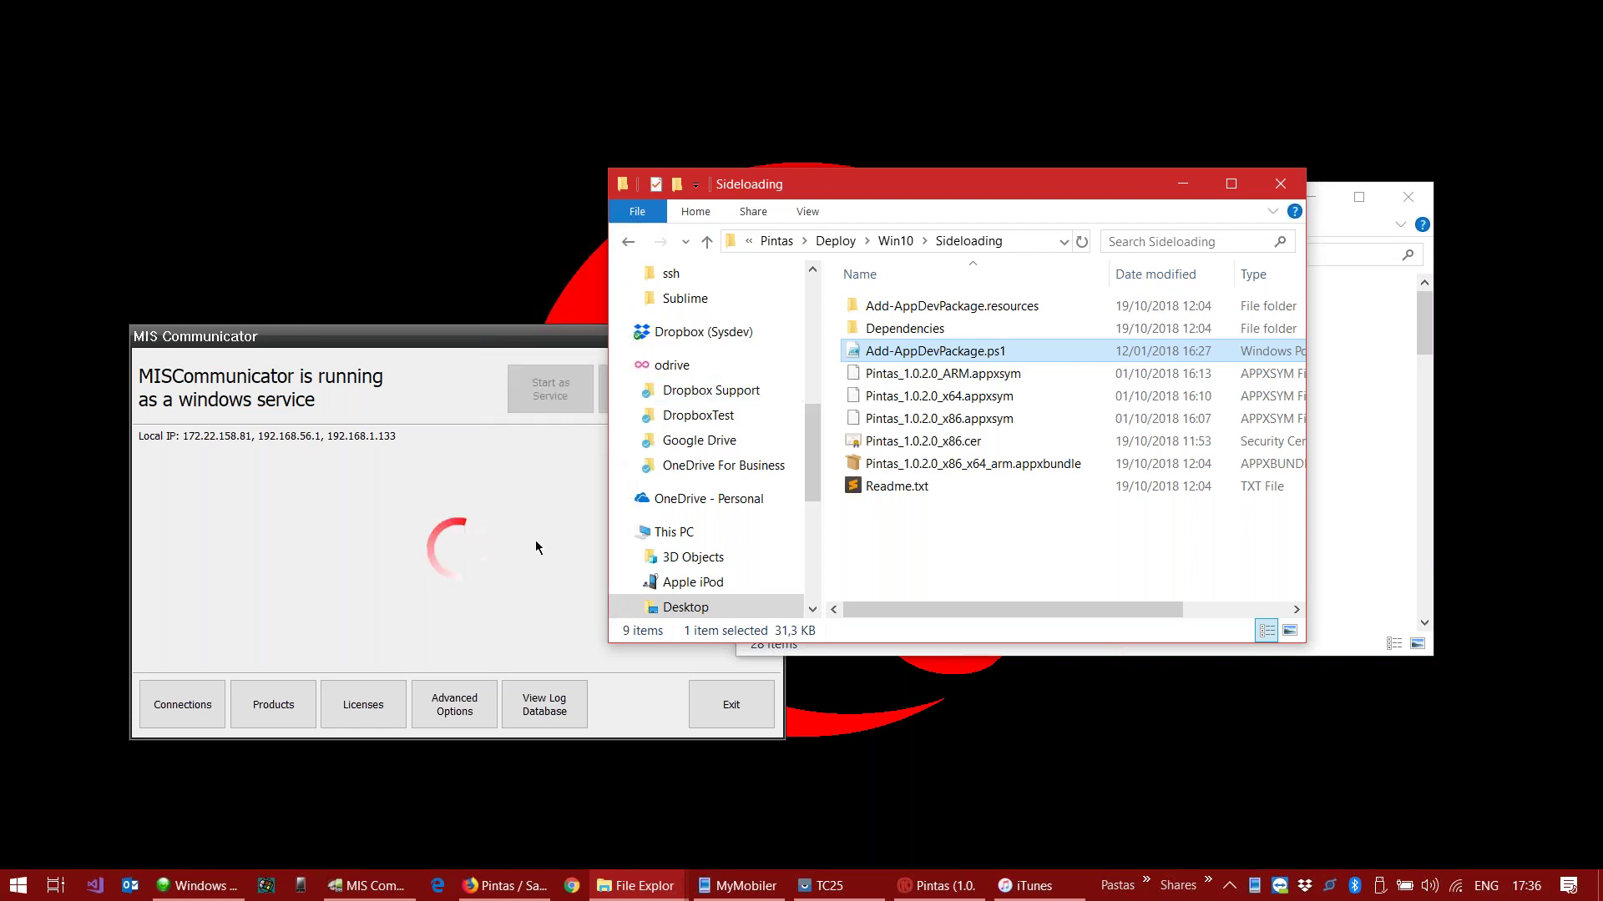
{"action": "left_click", "coordinate": [52, 838]}
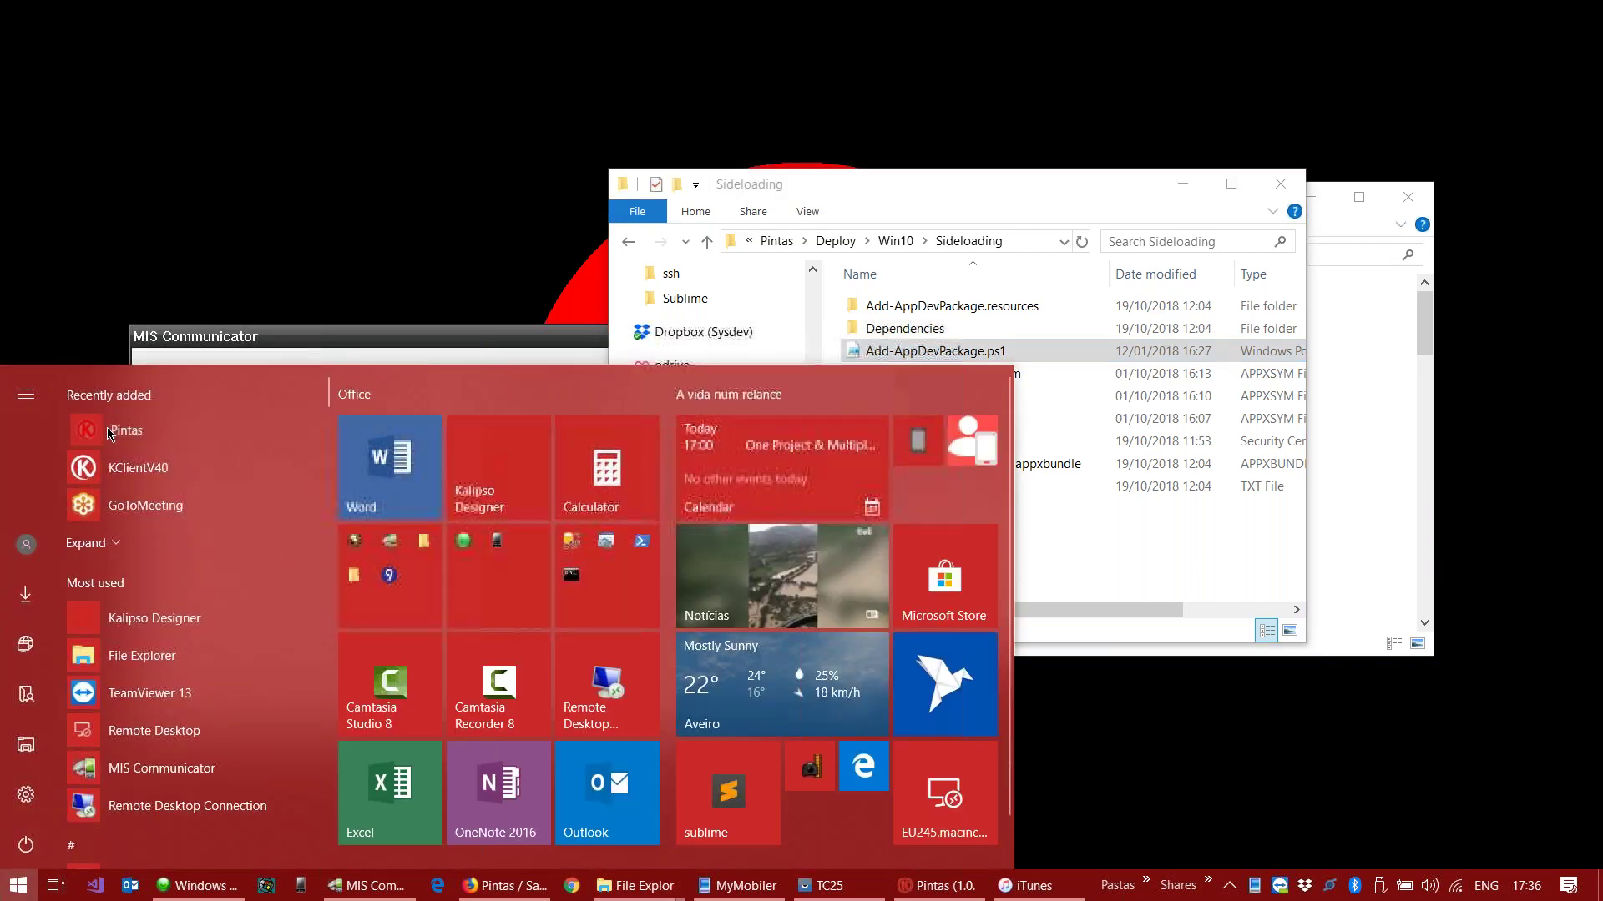
Step: Launch the newly installed Pintas from the Start menu, then close it
{"action": "left_click", "coordinate": [108, 429]}
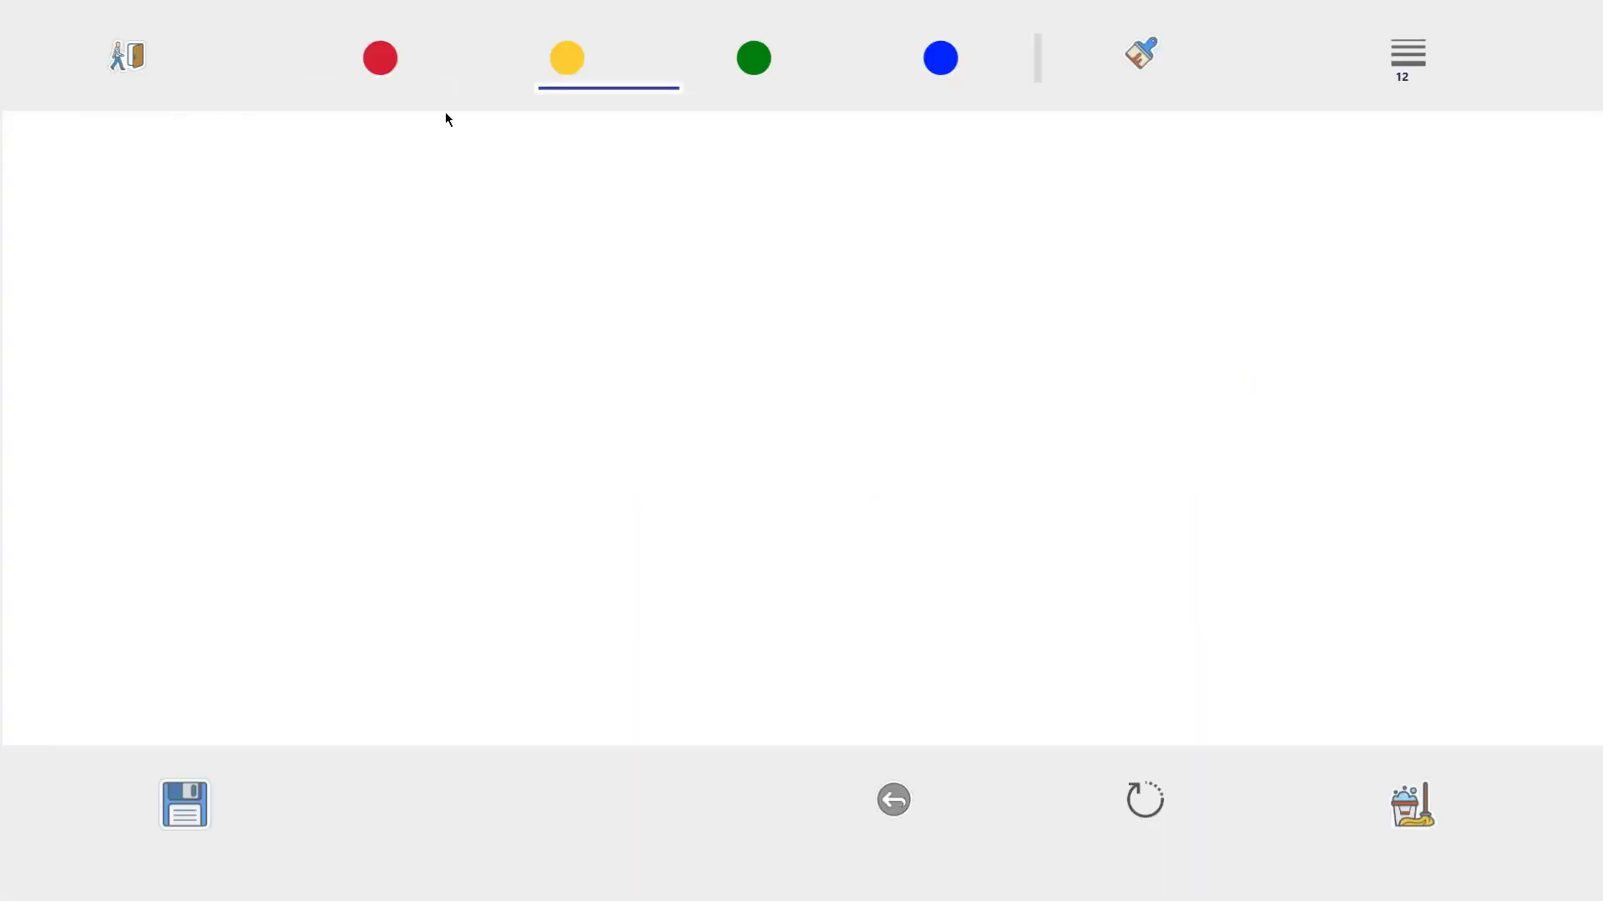
{"action": "left_click", "coordinate": [129, 61]}
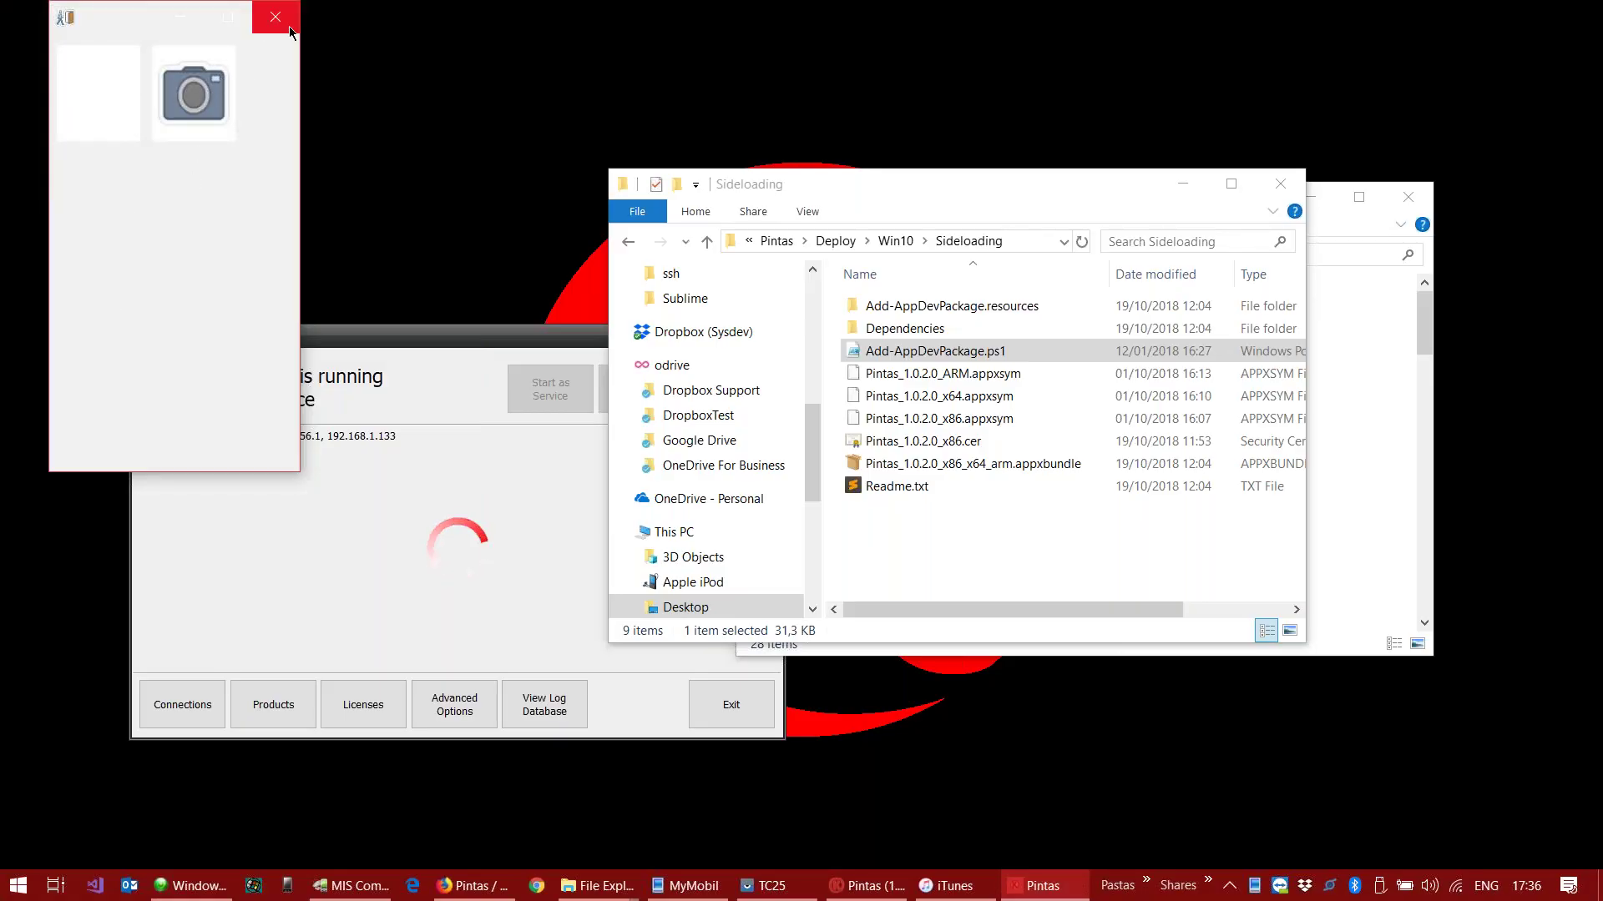
{"action": "left_click", "coordinate": [277, 17]}
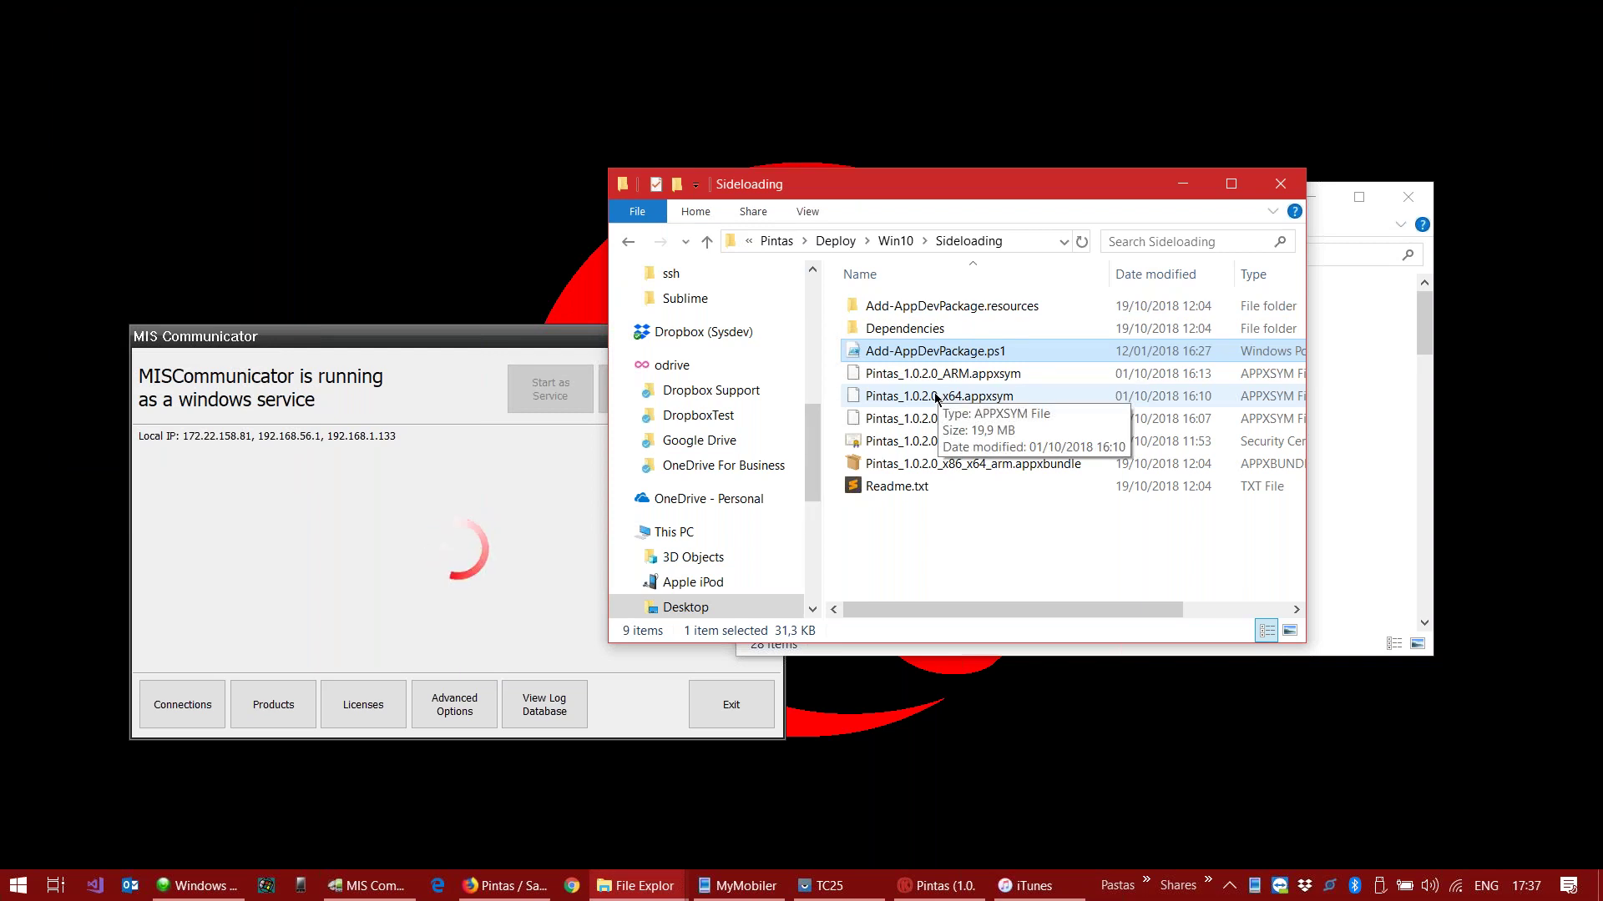
{"action": "left_click", "coordinate": [935, 885]}
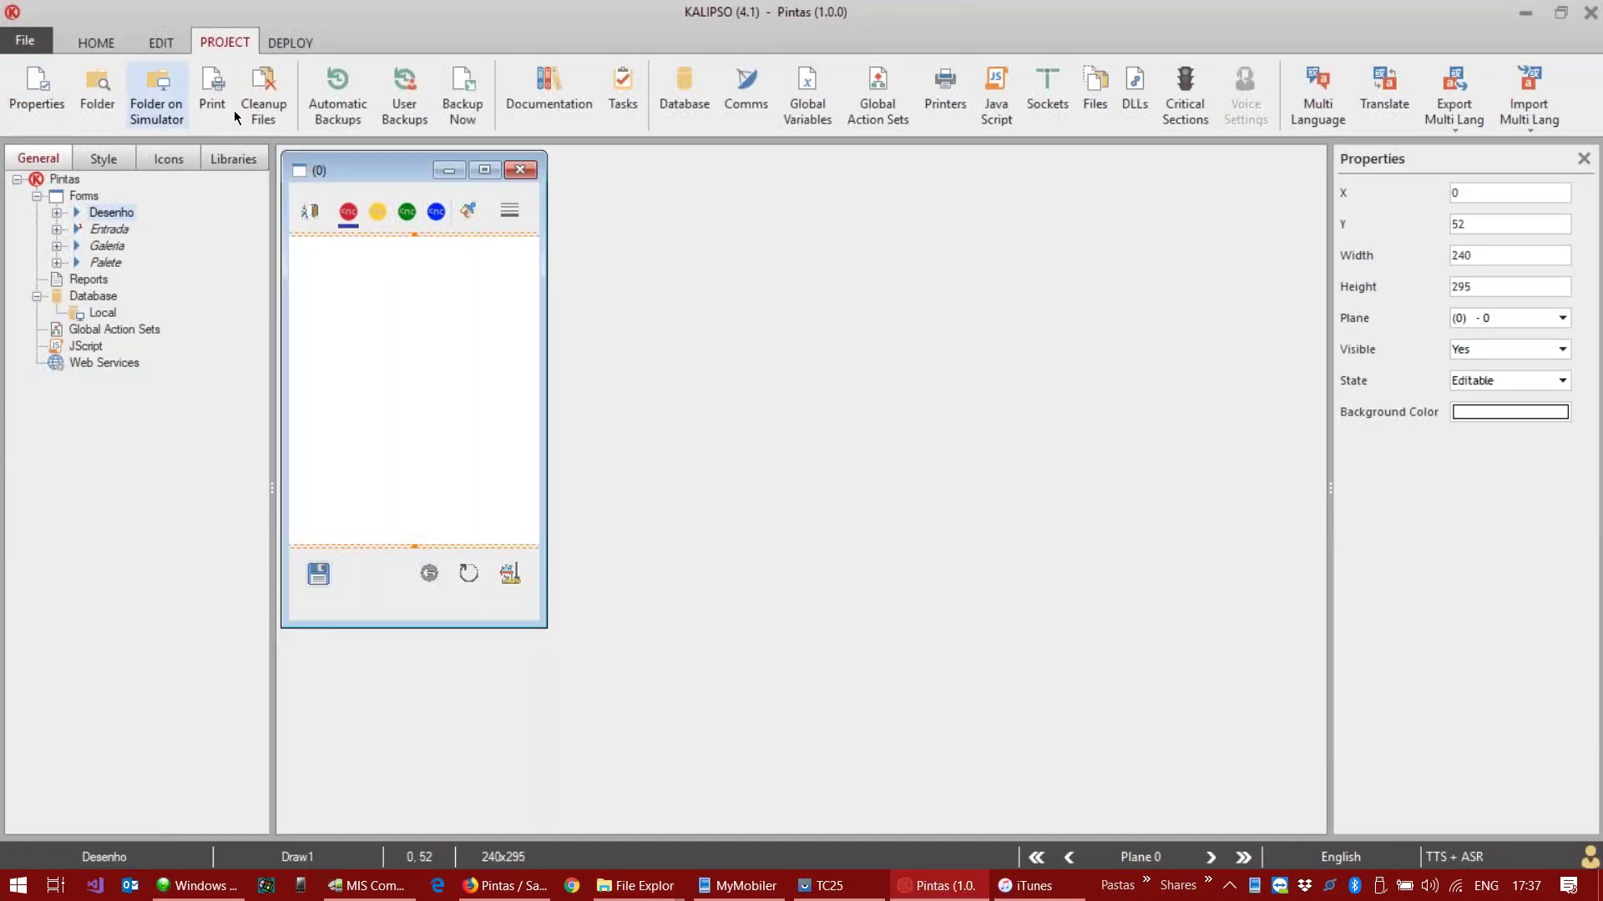
{"action": "double_click", "coordinate": [365, 171]}
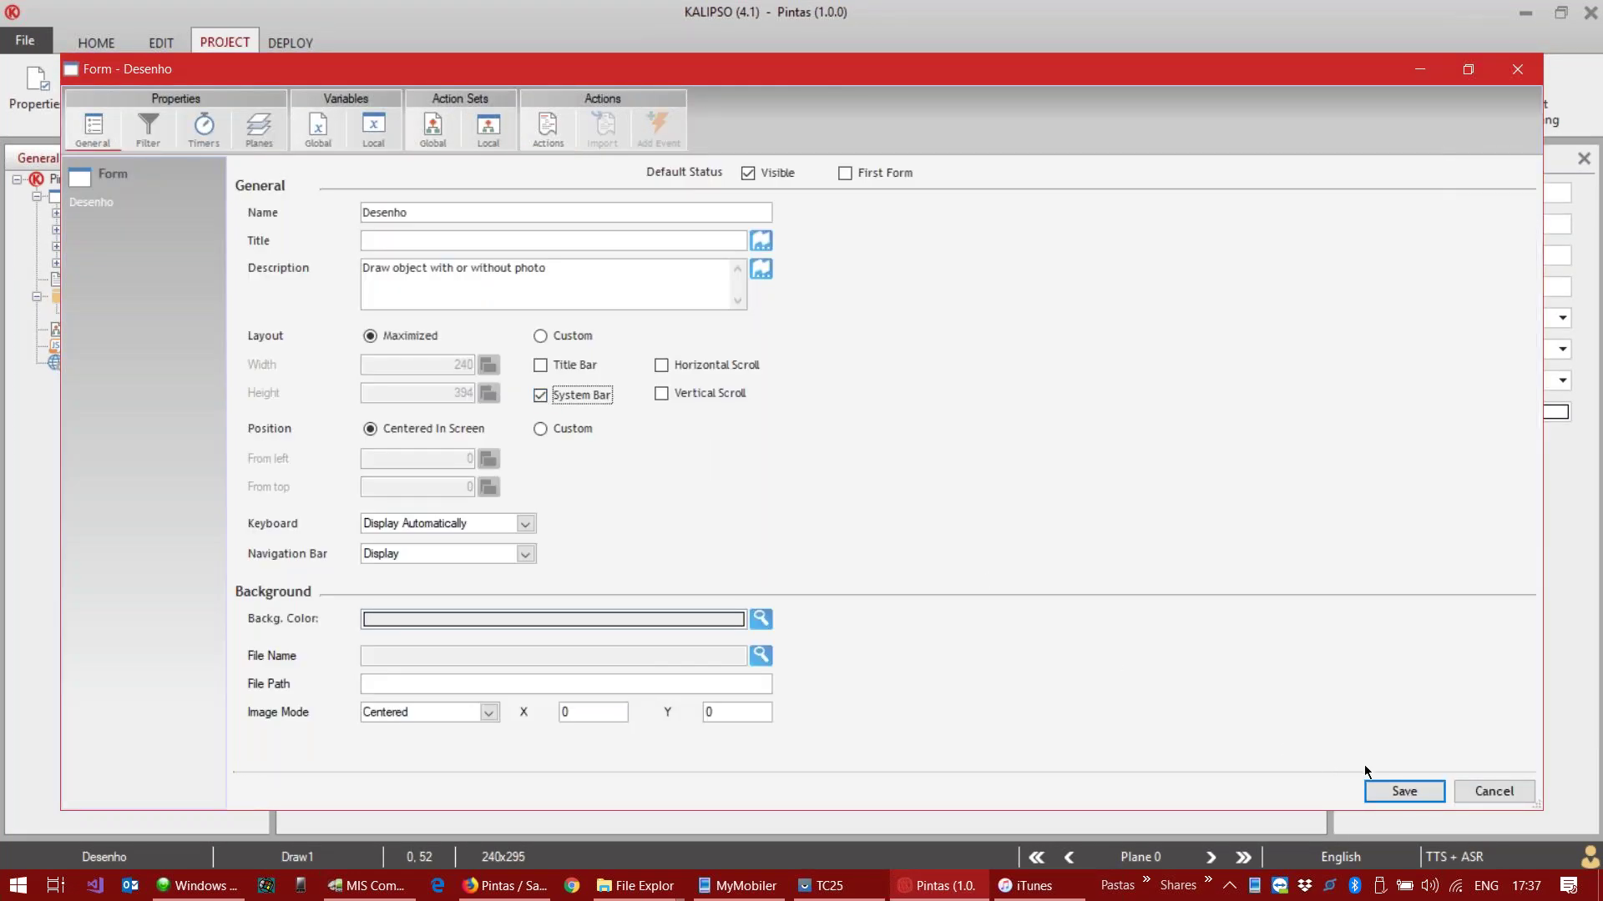
{"action": "left_click", "coordinate": [1395, 790]}
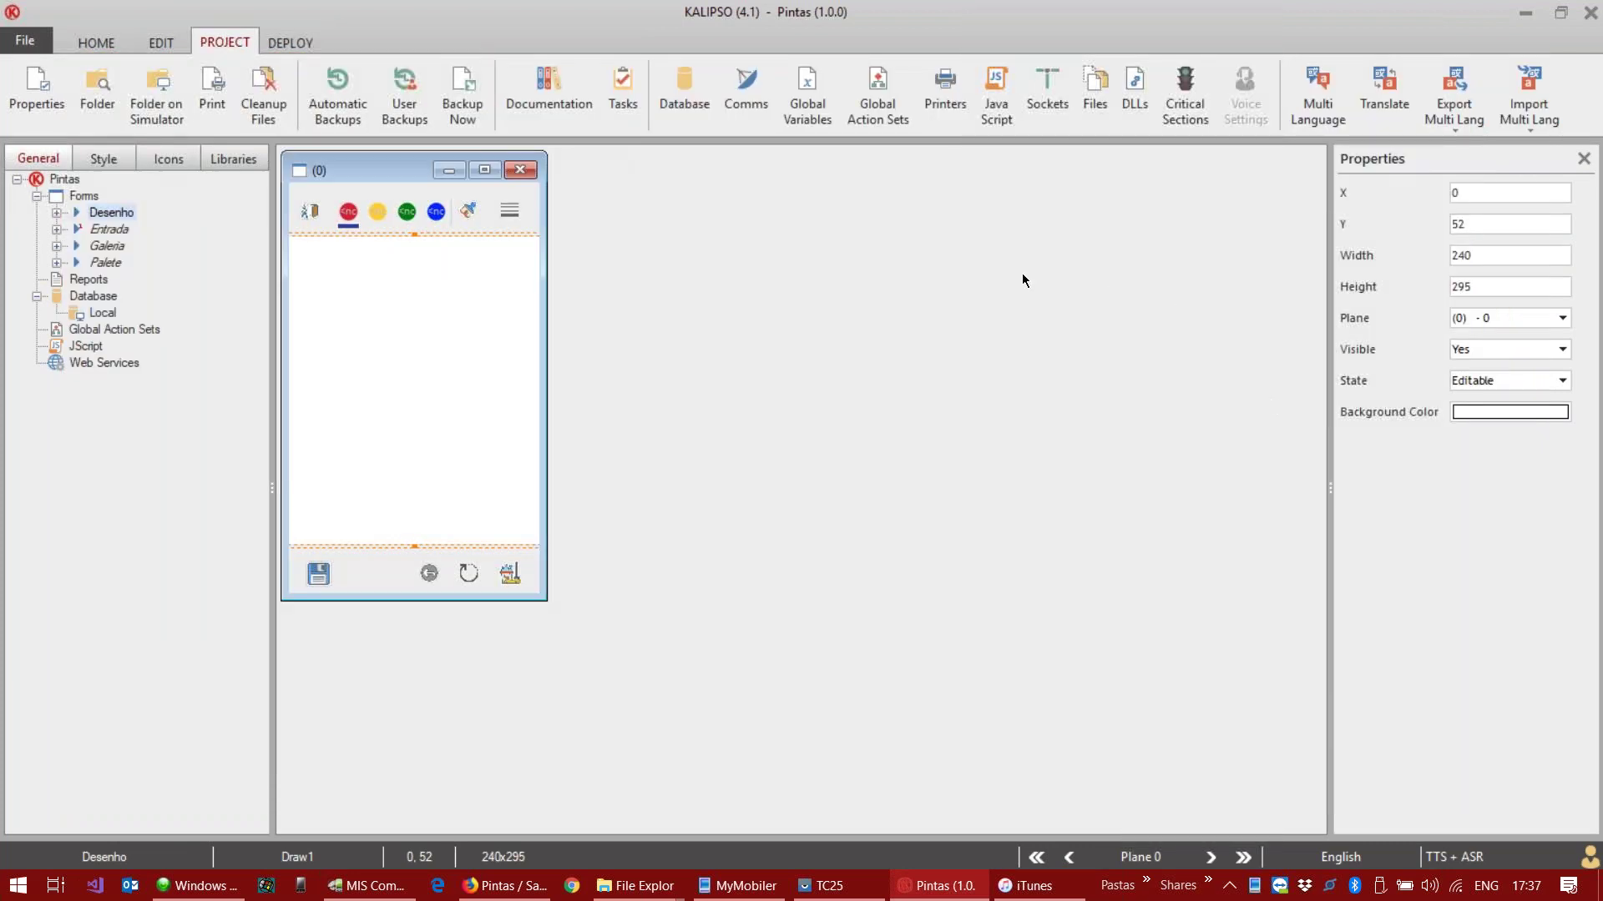
{"action": "left_click", "coordinate": [83, 46]}
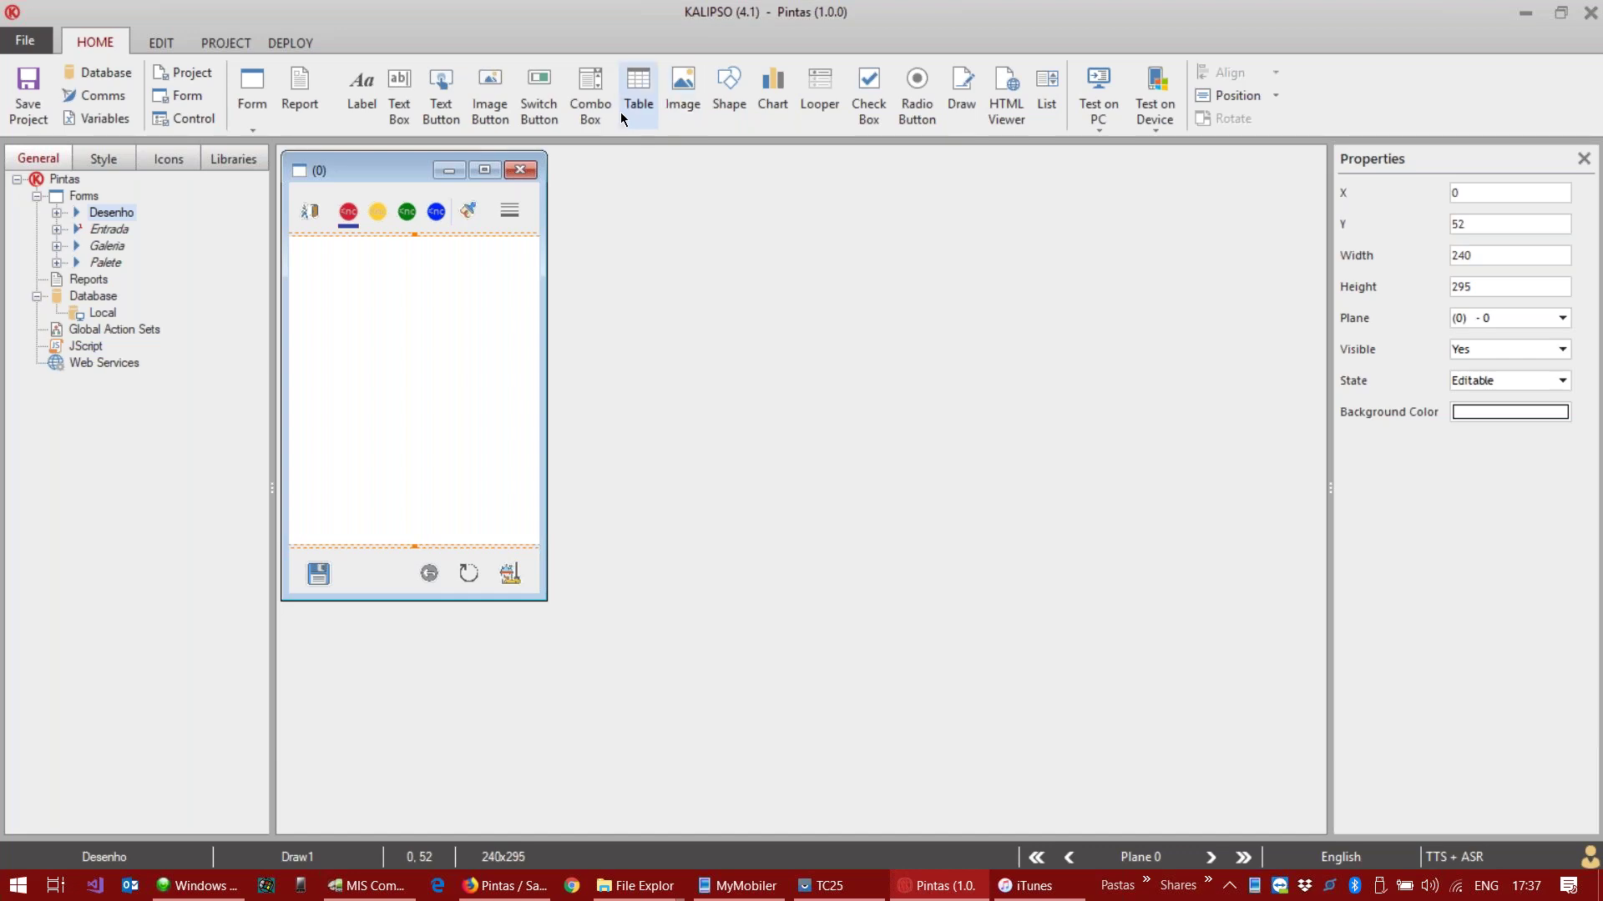
{"action": "left_click", "coordinate": [291, 41]}
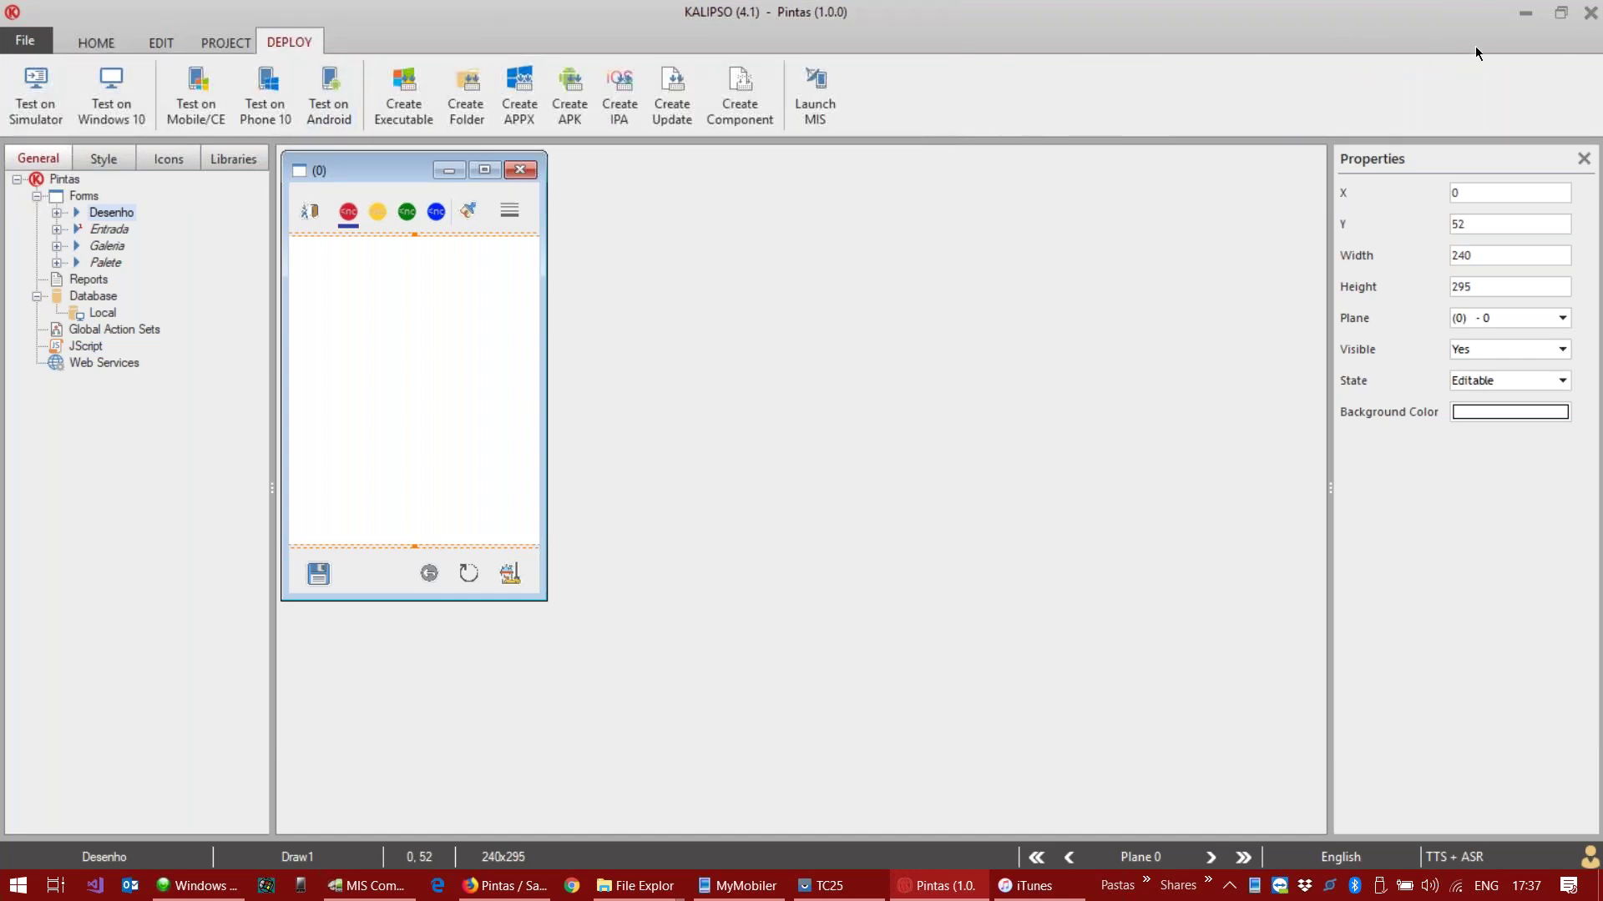
{"action": "left_click", "coordinate": [1525, 12]}
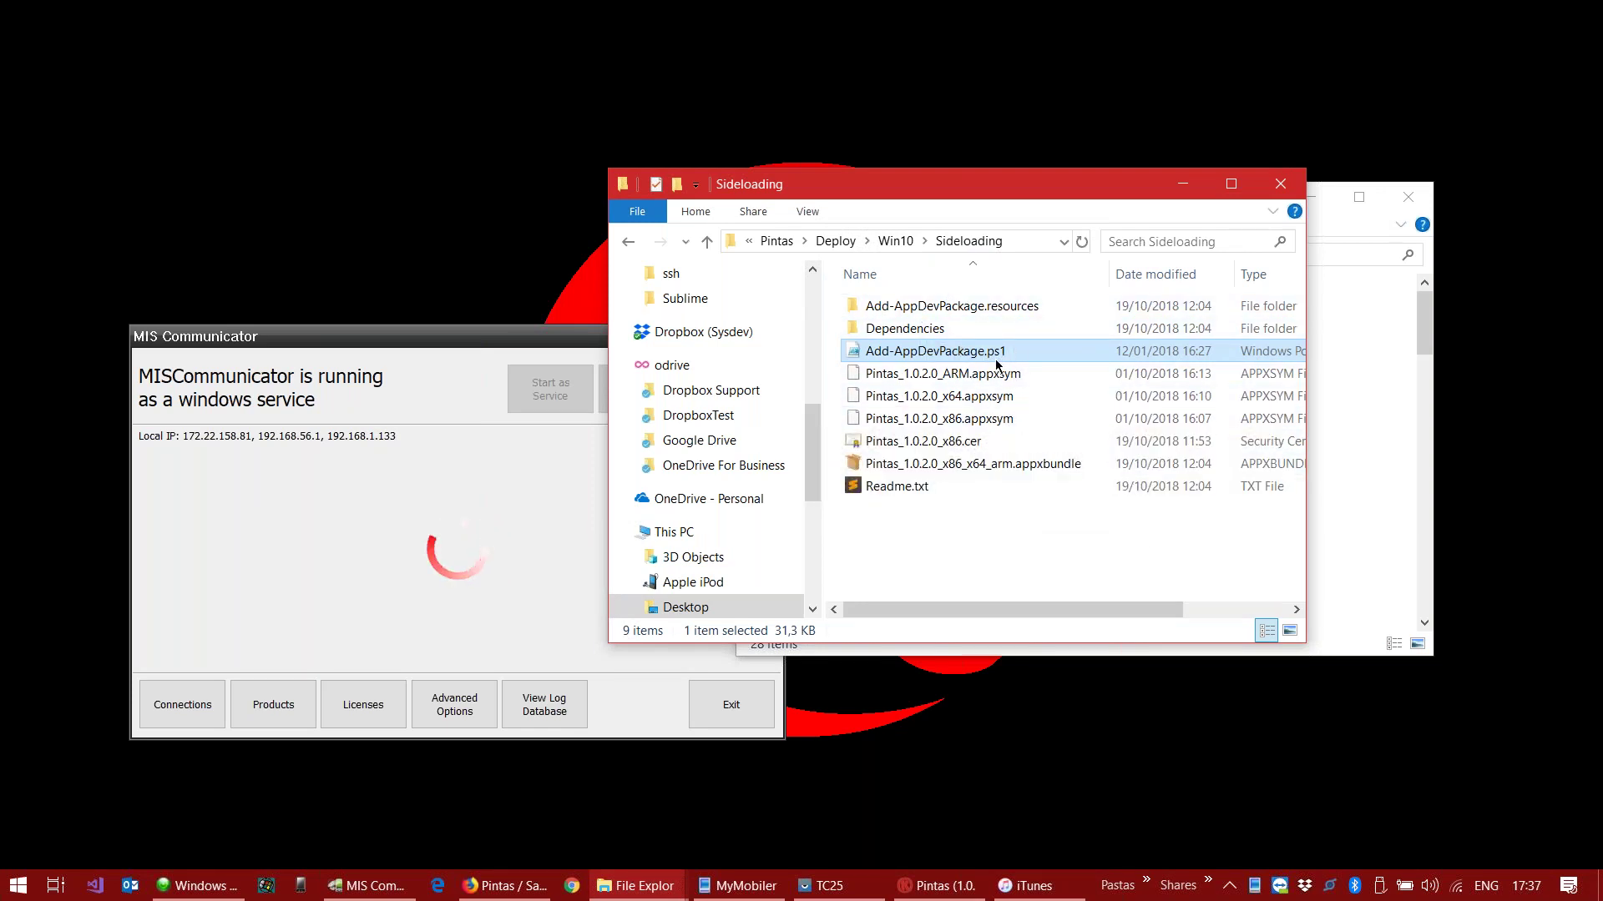
Step: Check the Pintas .appxupload package in Win10\Store, then bring Kalipso back to front
{"action": "left_click", "coordinate": [895, 241]}
{"action": "double_click", "coordinate": [908, 328]}
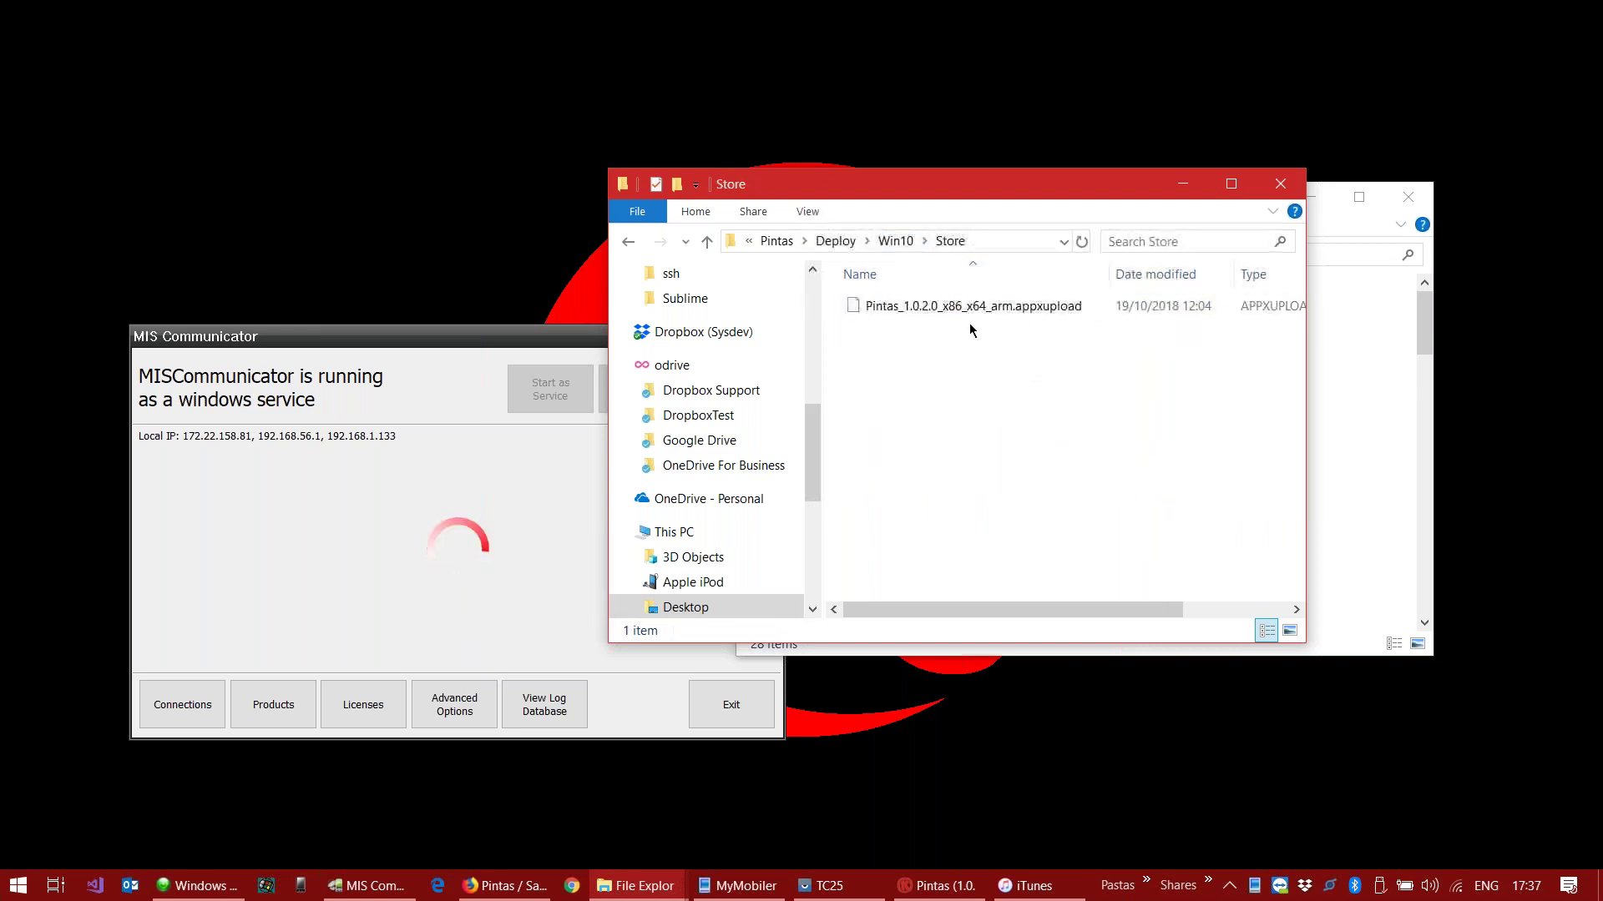
{"action": "left_click", "coordinate": [1007, 311]}
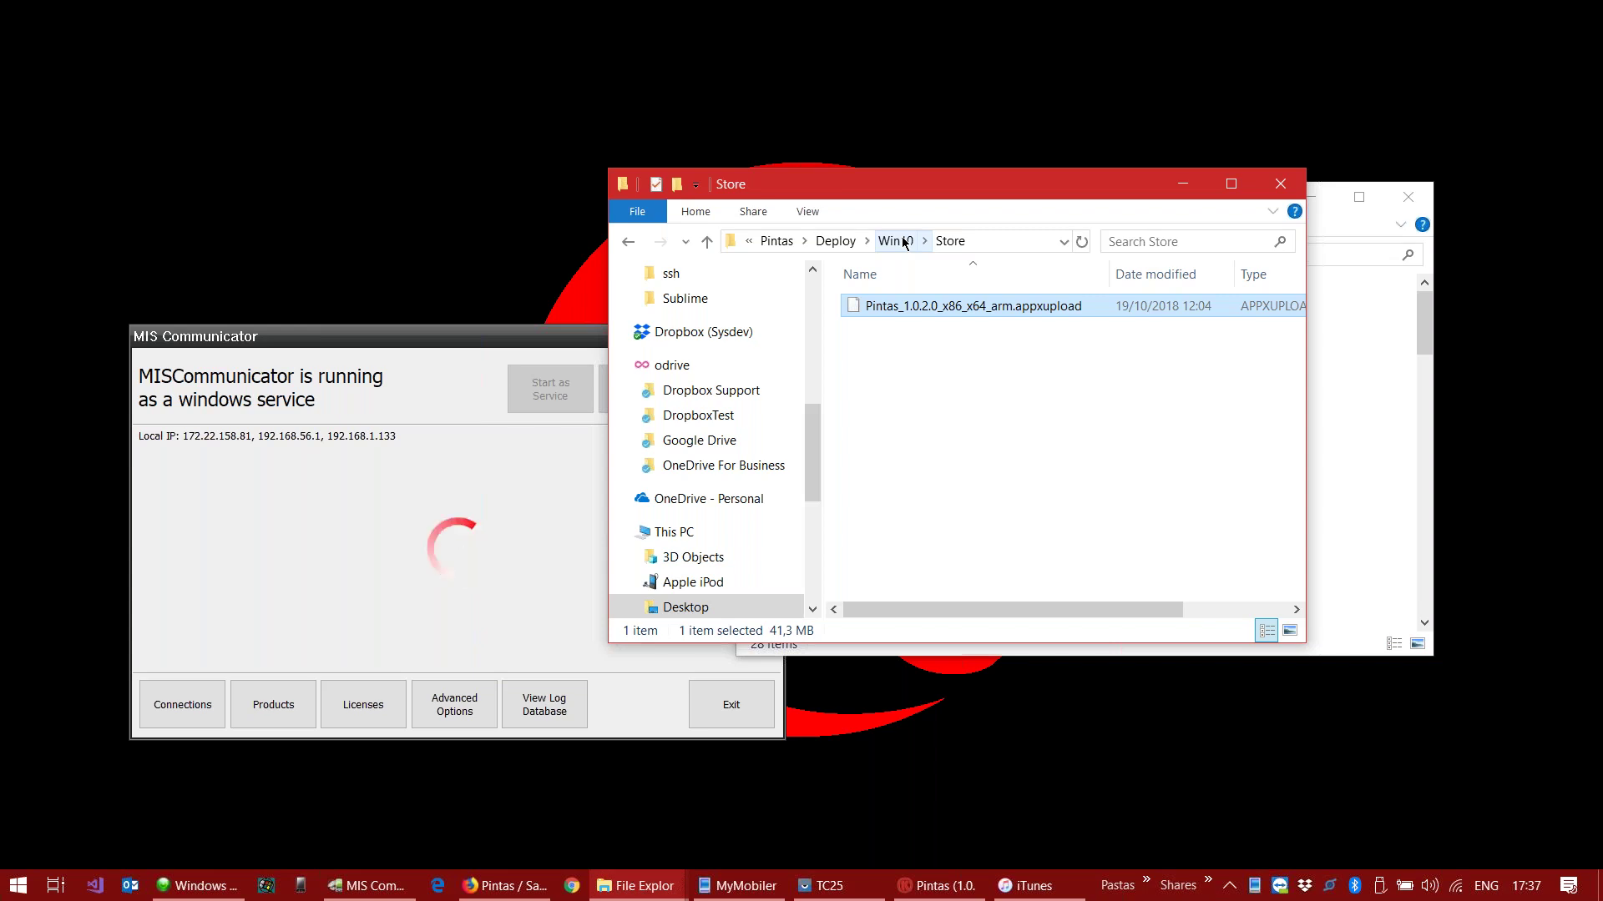
{"action": "left_click", "coordinate": [835, 242]}
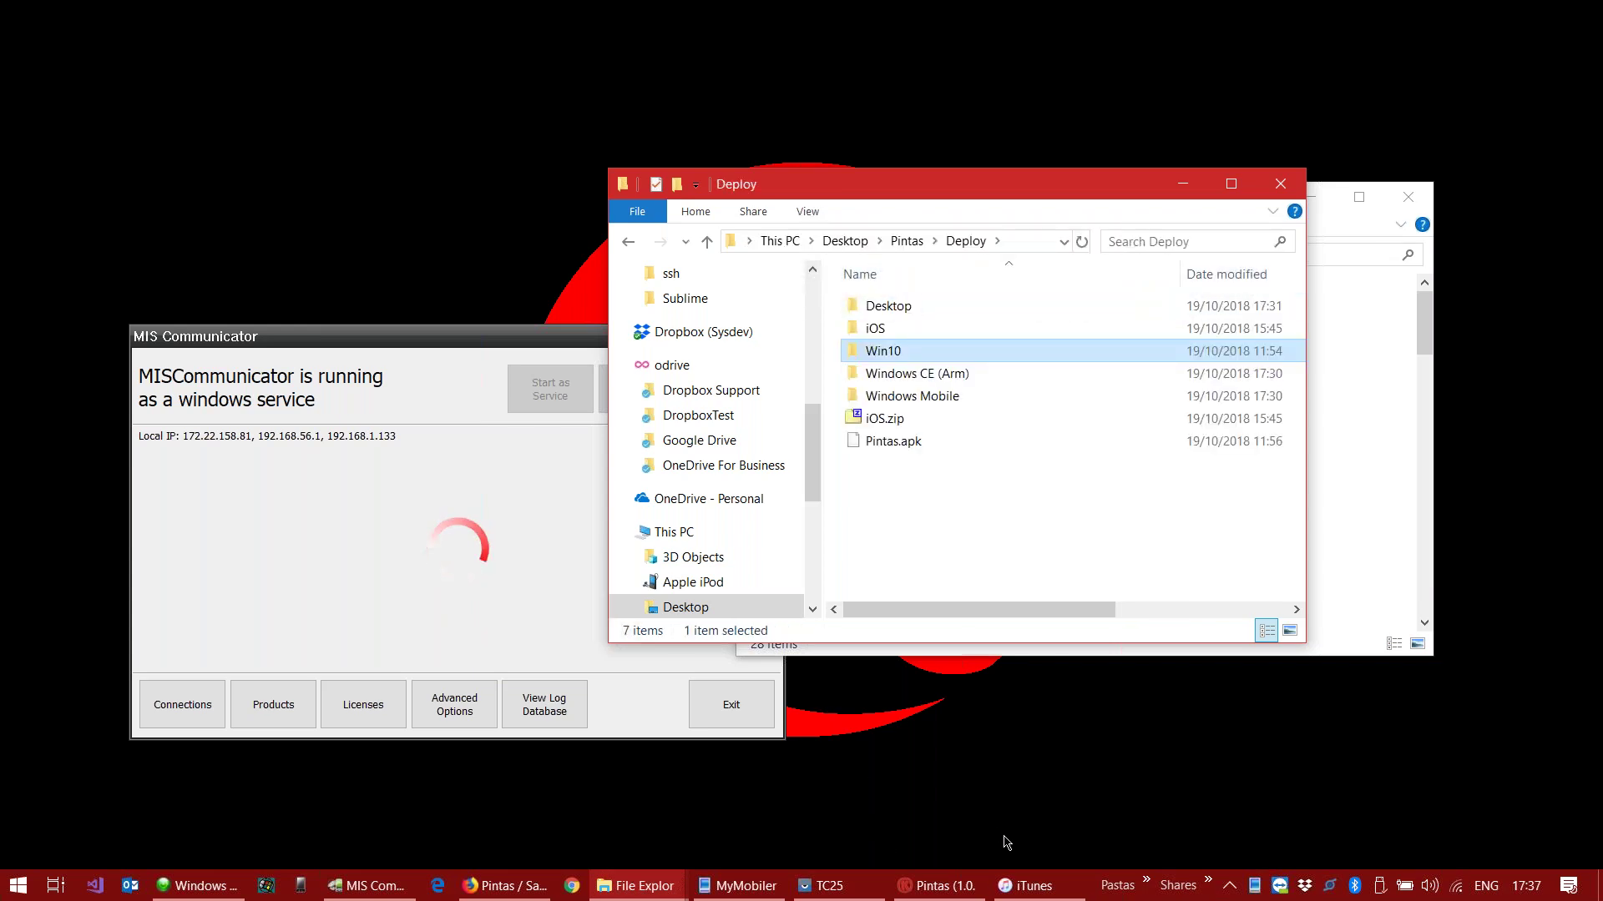
{"action": "left_click", "coordinate": [937, 886]}
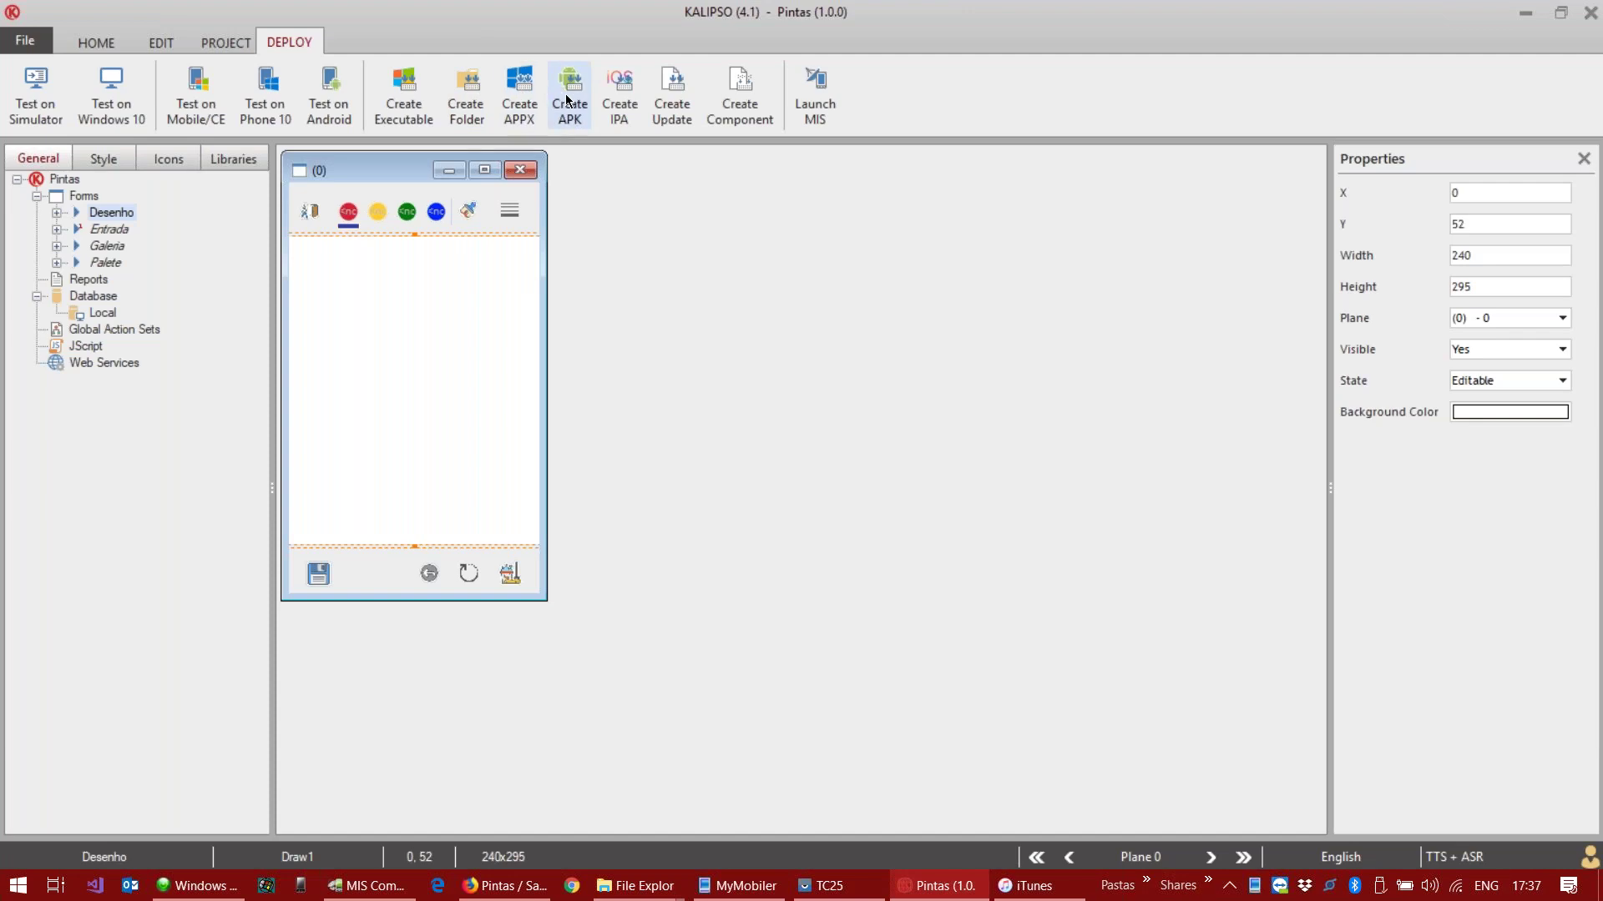
{"action": "left_click", "coordinate": [519, 81]}
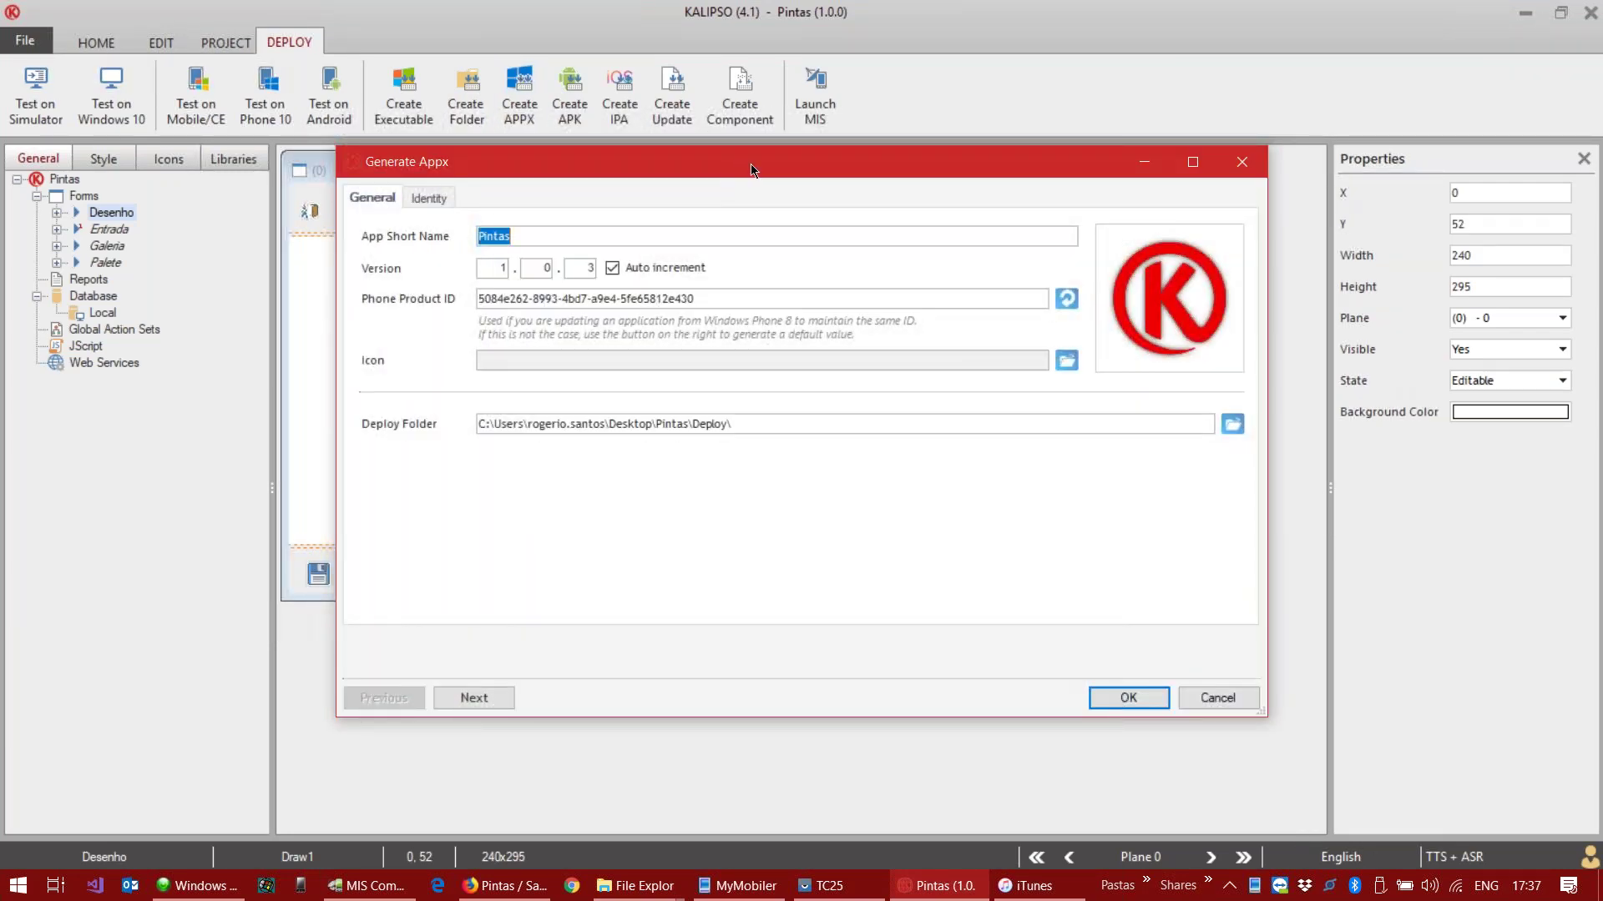
{"action": "left_click_drag", "start_coordinate": [749, 163], "coordinate": [702, 112]}
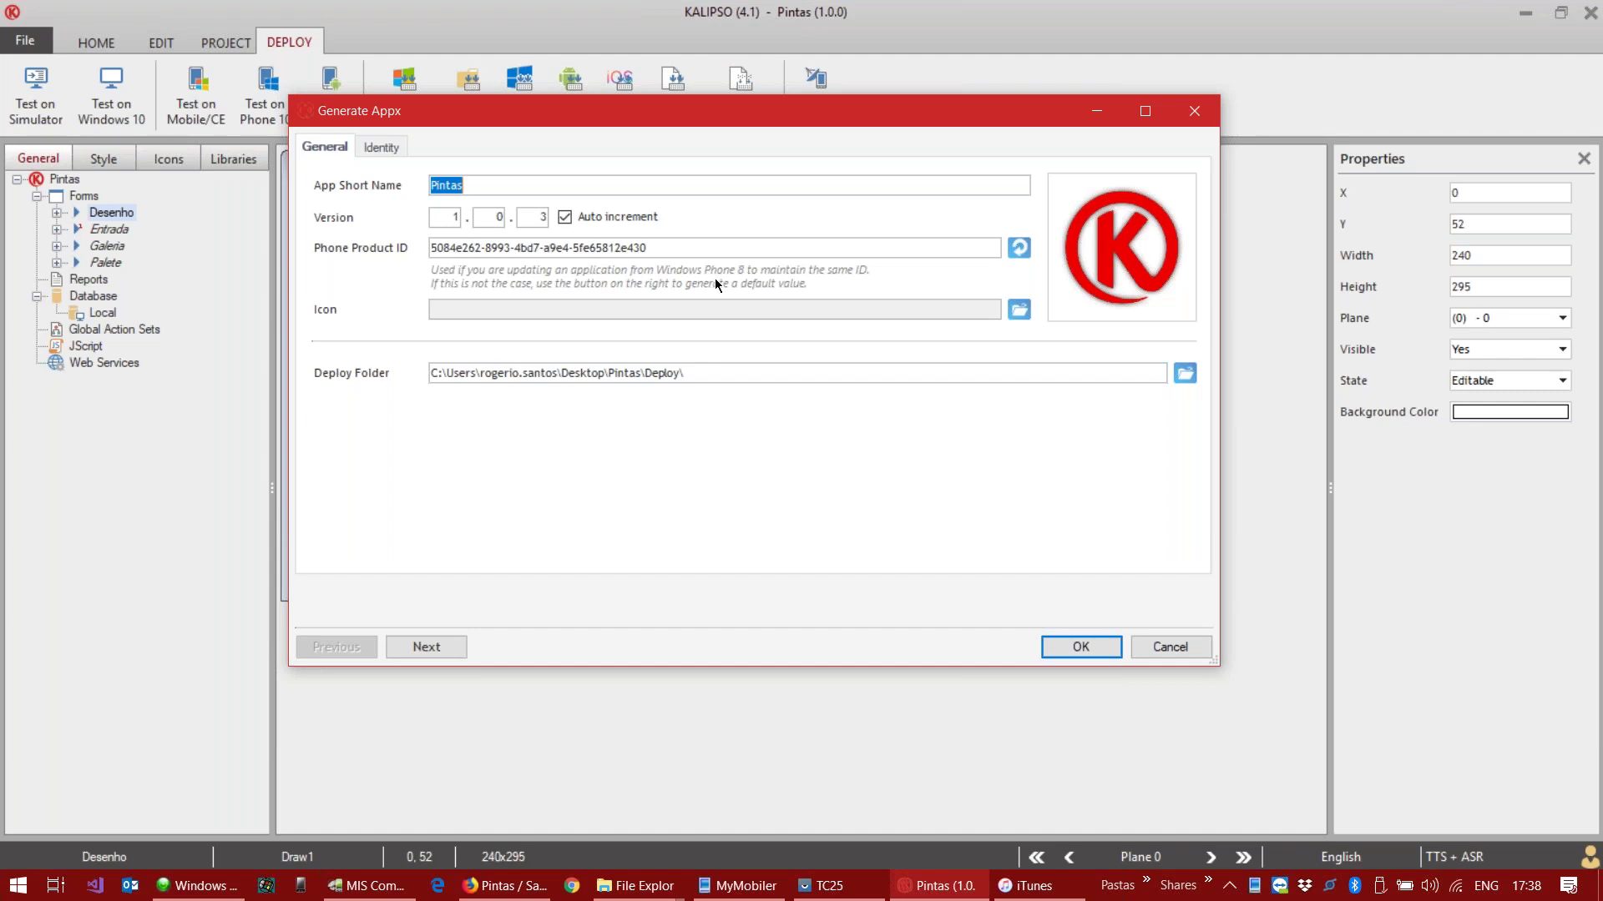
{"action": "left_click", "coordinate": [1178, 651]}
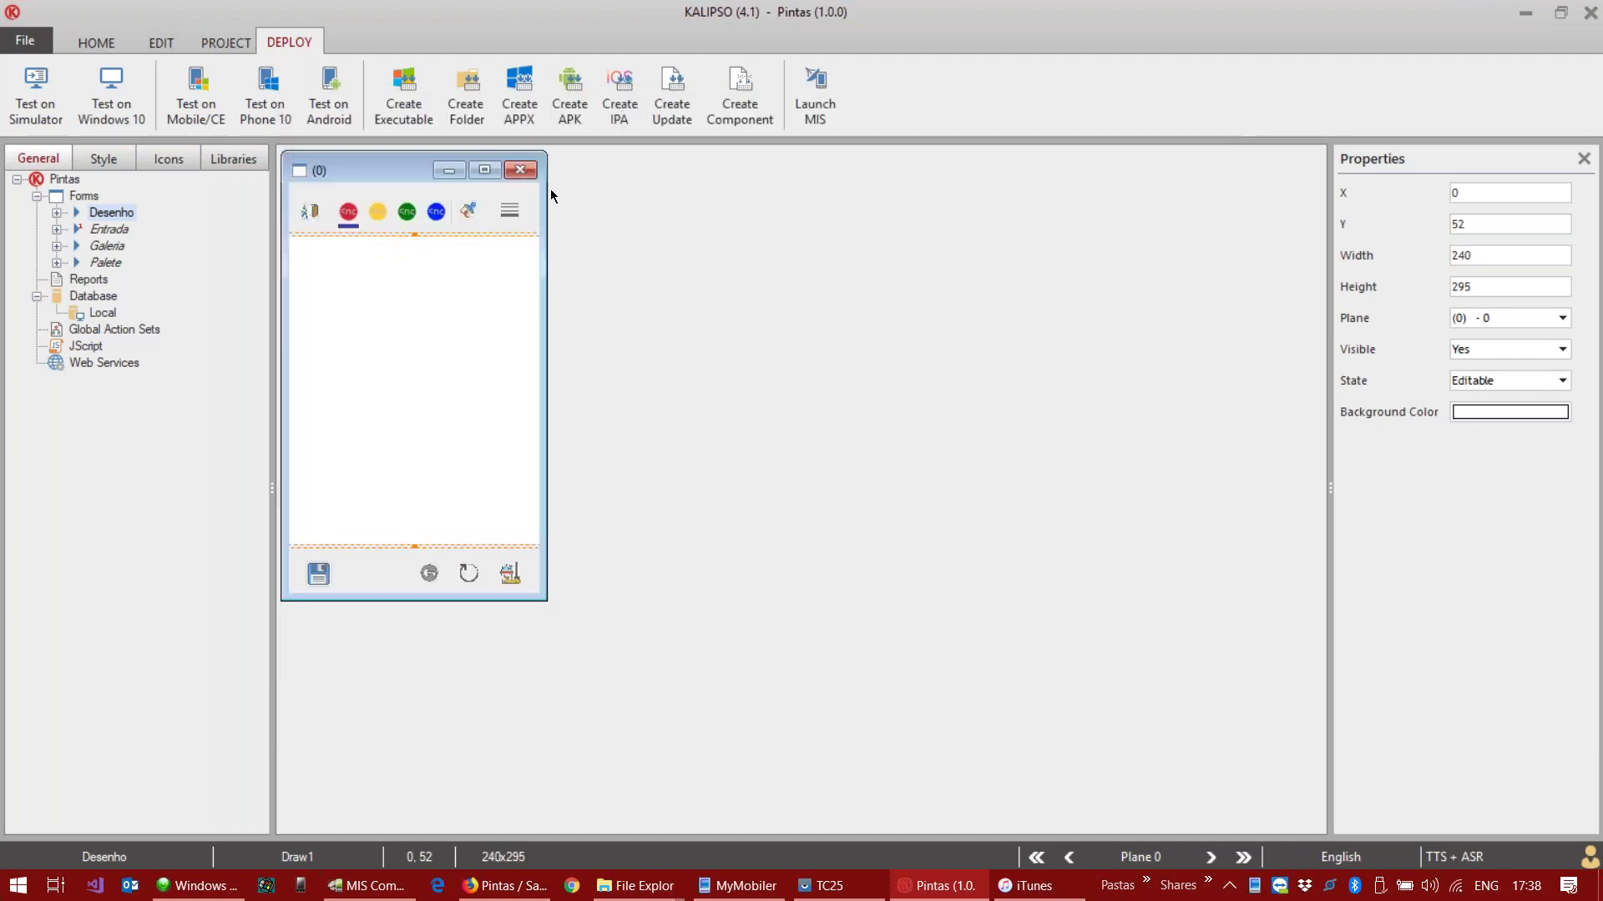
Step: Open Generate APK for Pintas and view the Signature page's new-key form without generating keys
{"action": "left_click", "coordinate": [564, 78]}
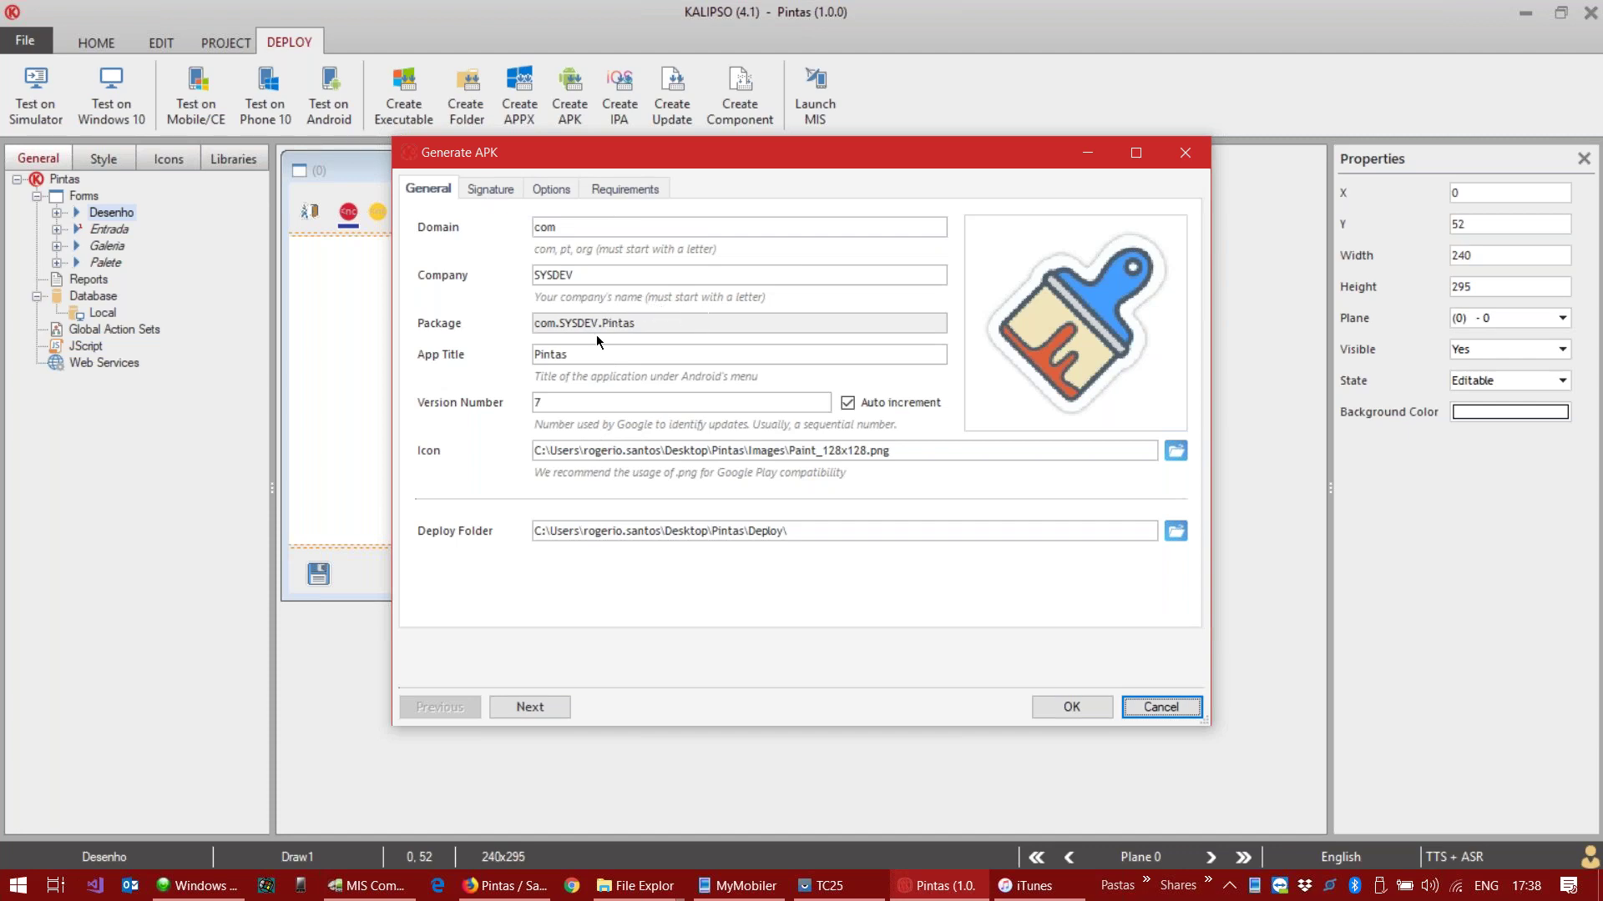
{"action": "left_click", "coordinate": [491, 188]}
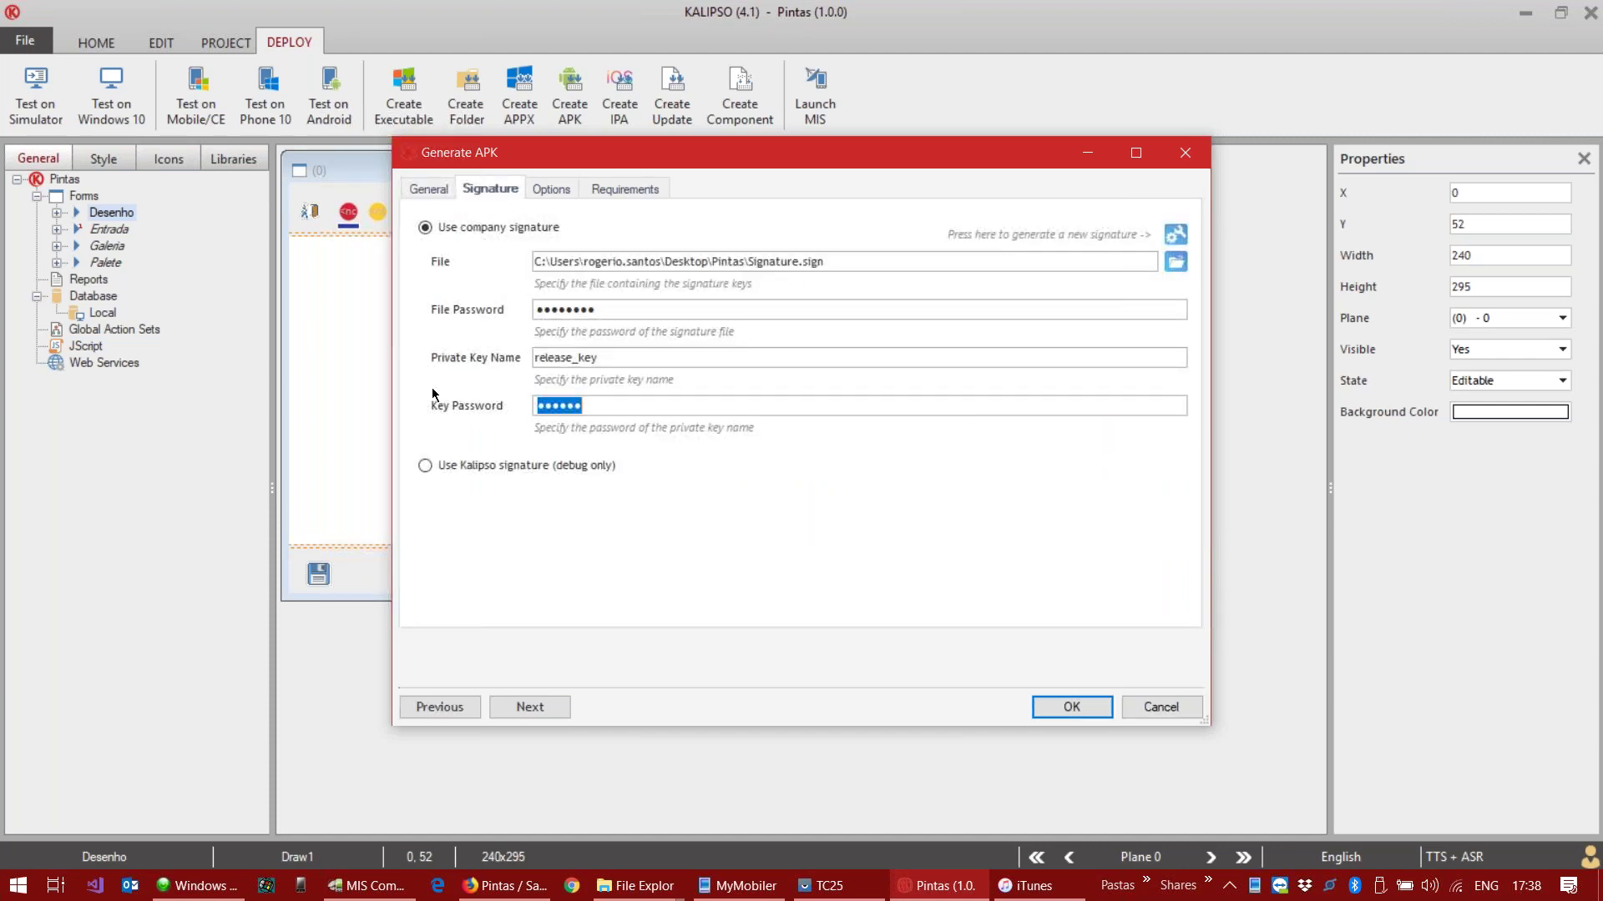
{"action": "left_click", "coordinate": [1174, 235]}
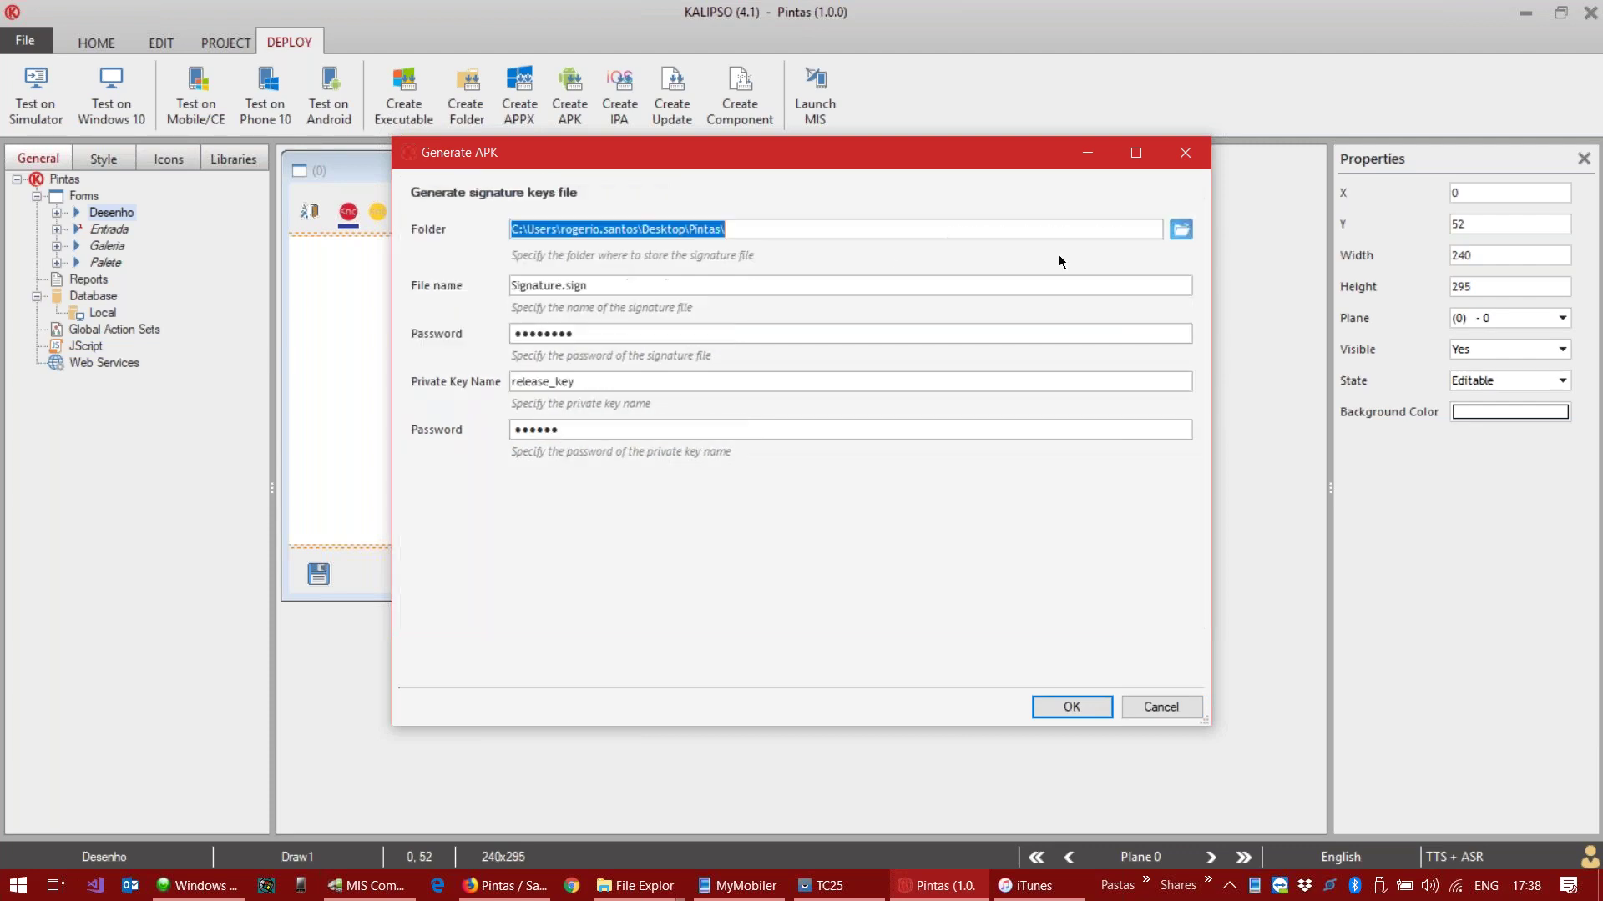
{"action": "left_click", "coordinate": [1157, 706]}
Step: Review the APK Options and Requirements pages, return to General, and bring up File Explorer
{"action": "left_click", "coordinate": [542, 189]}
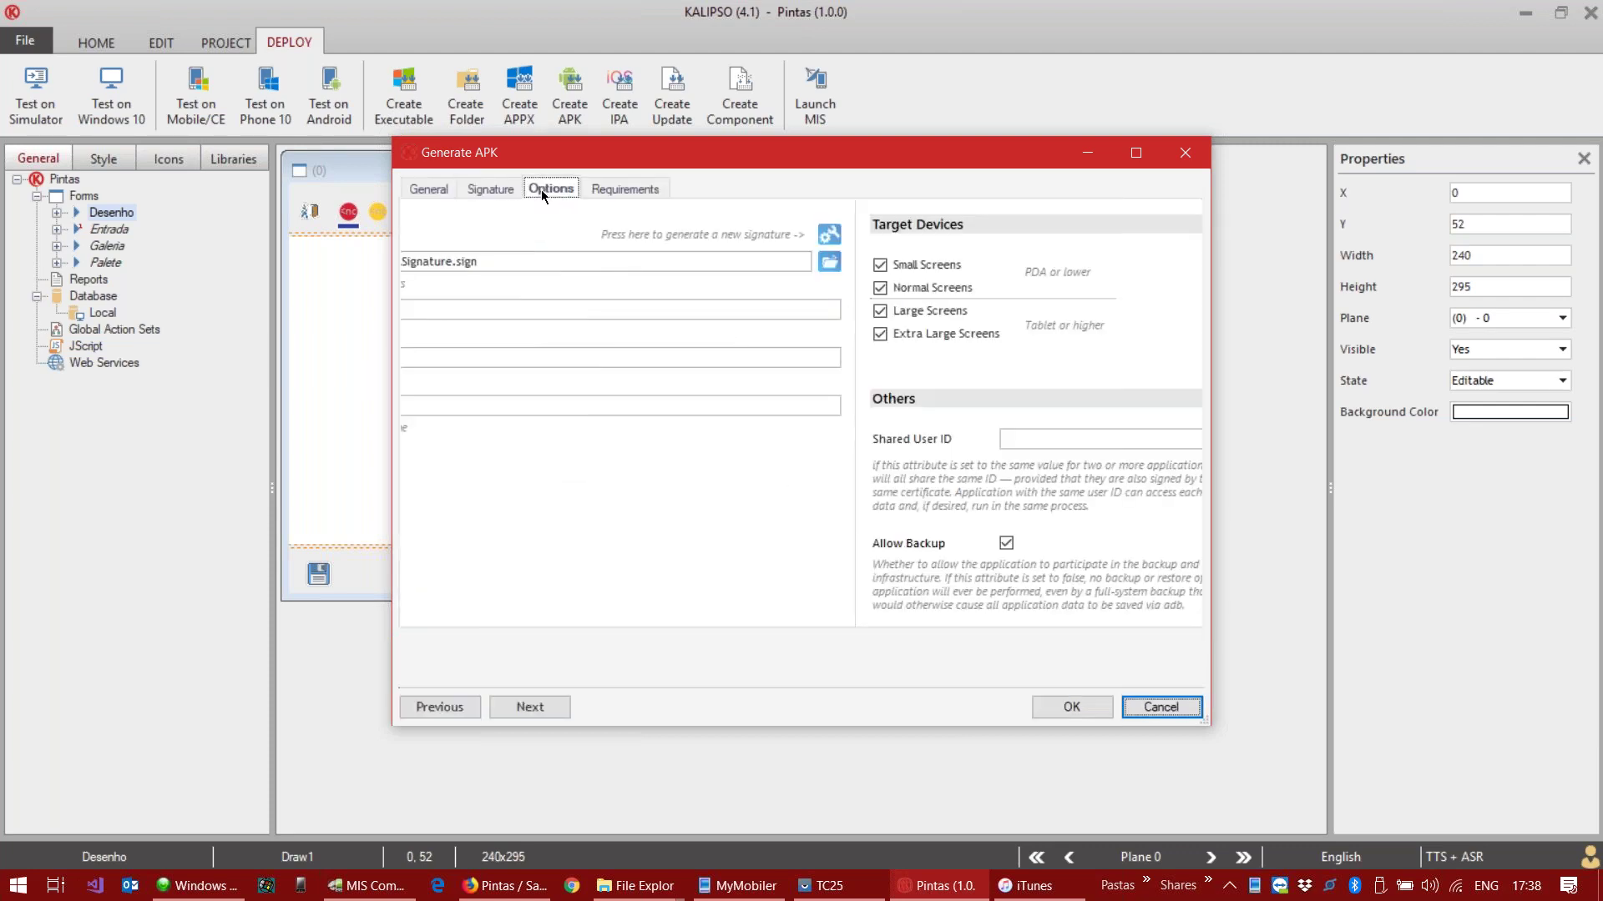
{"action": "left_click", "coordinate": [954, 440]}
{"action": "left_click", "coordinate": [953, 544]}
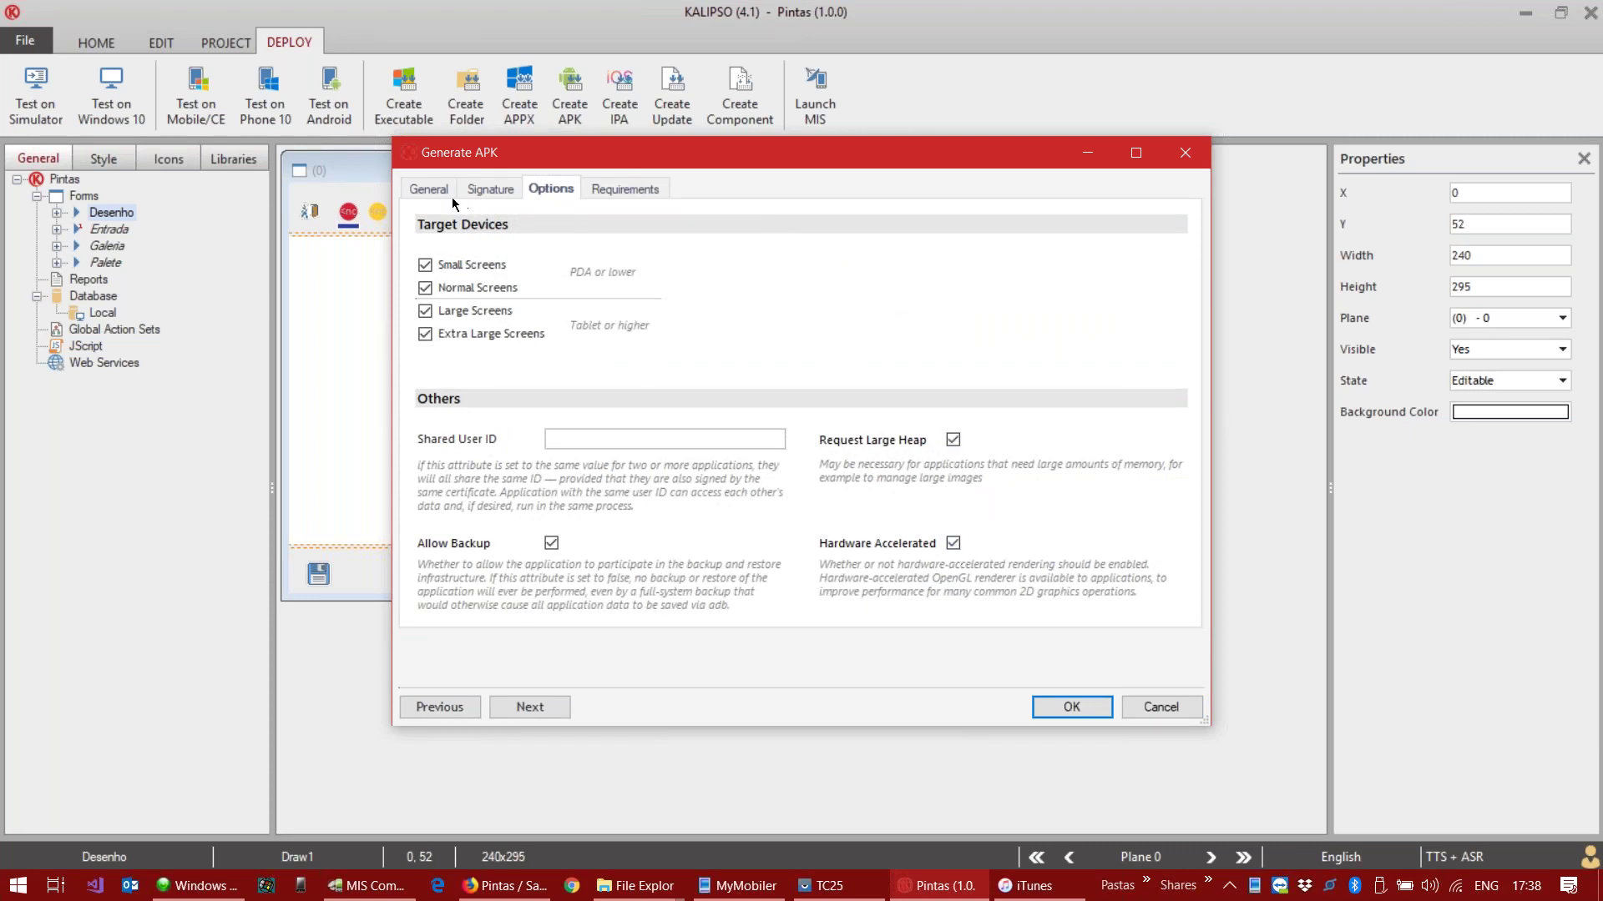
{"action": "left_click", "coordinate": [610, 190]}
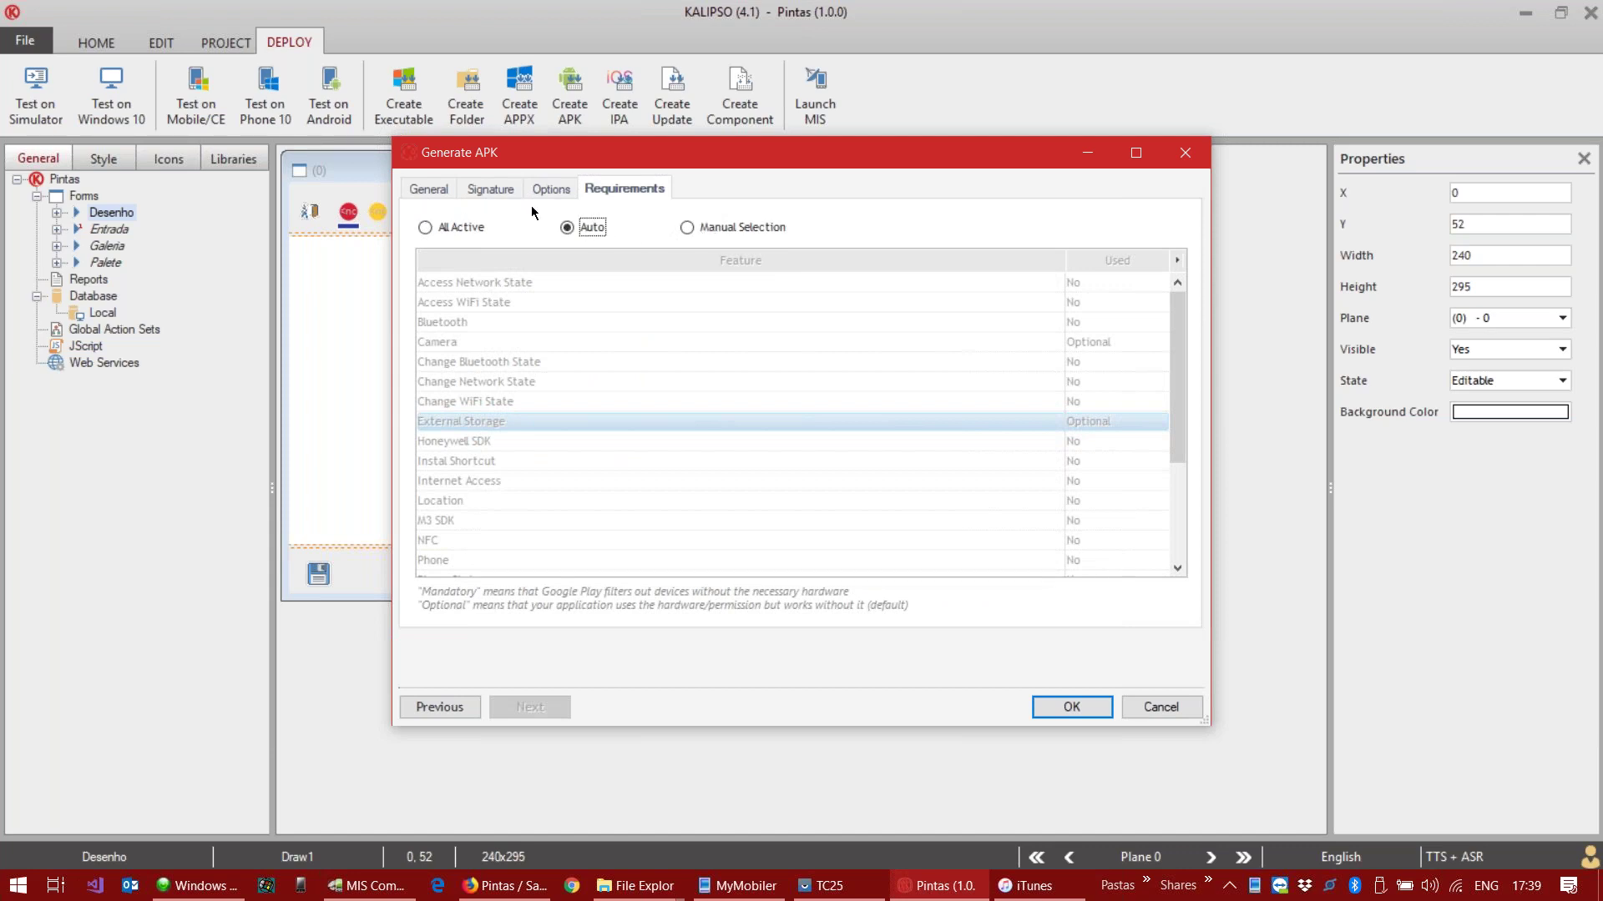
{"action": "mouse_move", "coordinate": [1169, 313]}
{"action": "left_mouse_down"}
{"action": "mouse_move", "coordinate": [1174, 433]}
{"action": "mouse_move", "coordinate": [1174, 310]}
{"action": "left_mouse_up"}
{"action": "left_click", "coordinate": [442, 194]}
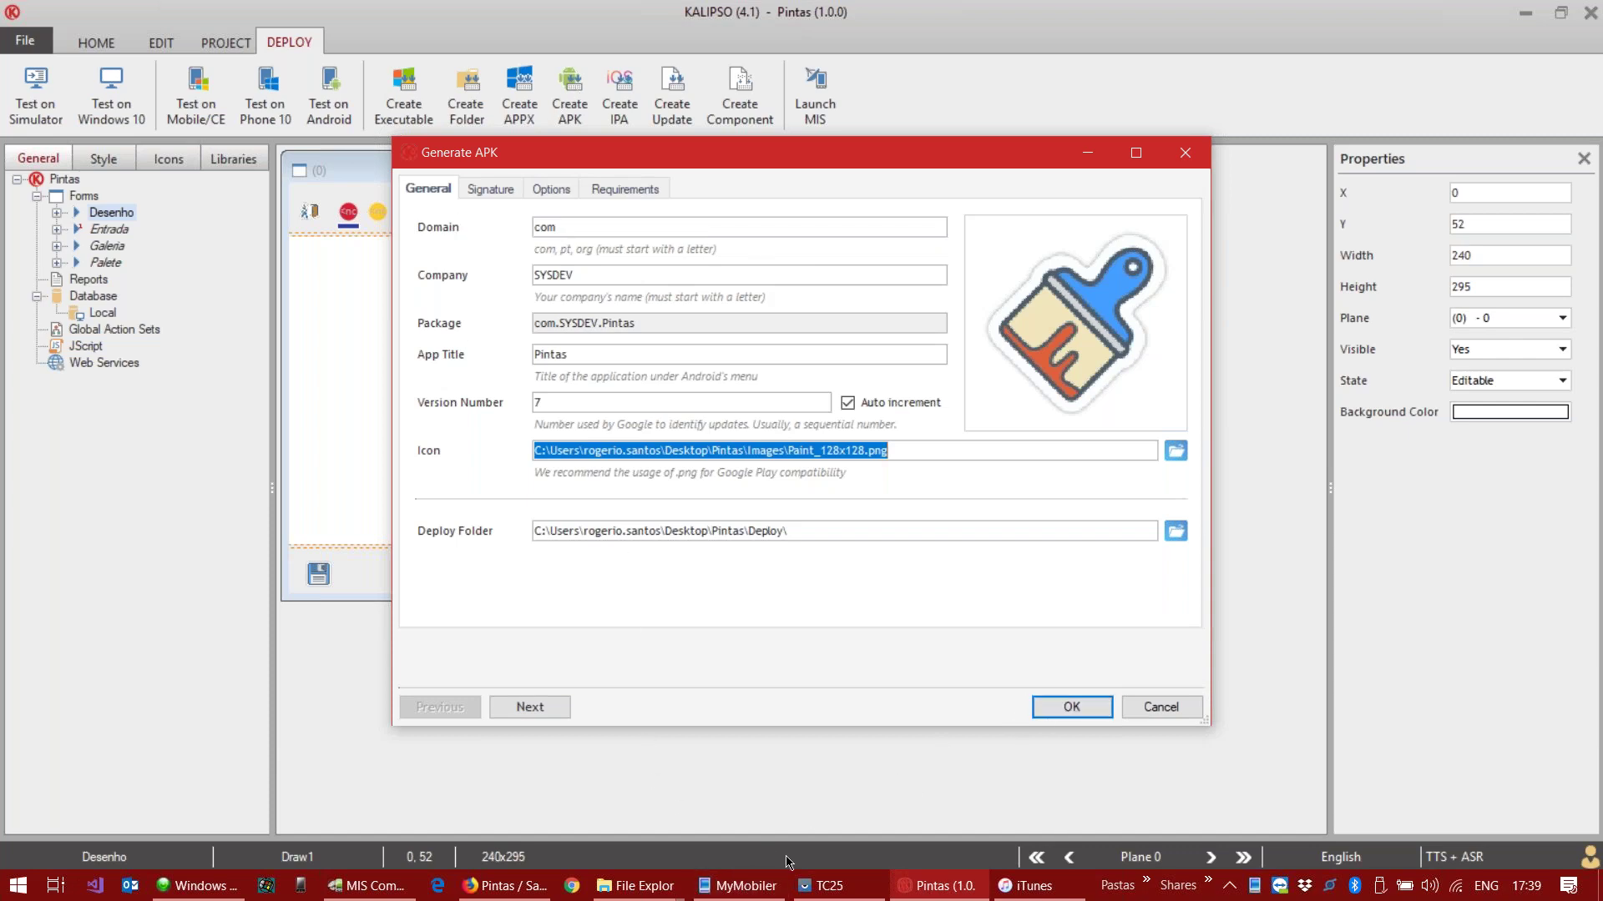
{"action": "left_click", "coordinate": [636, 894]}
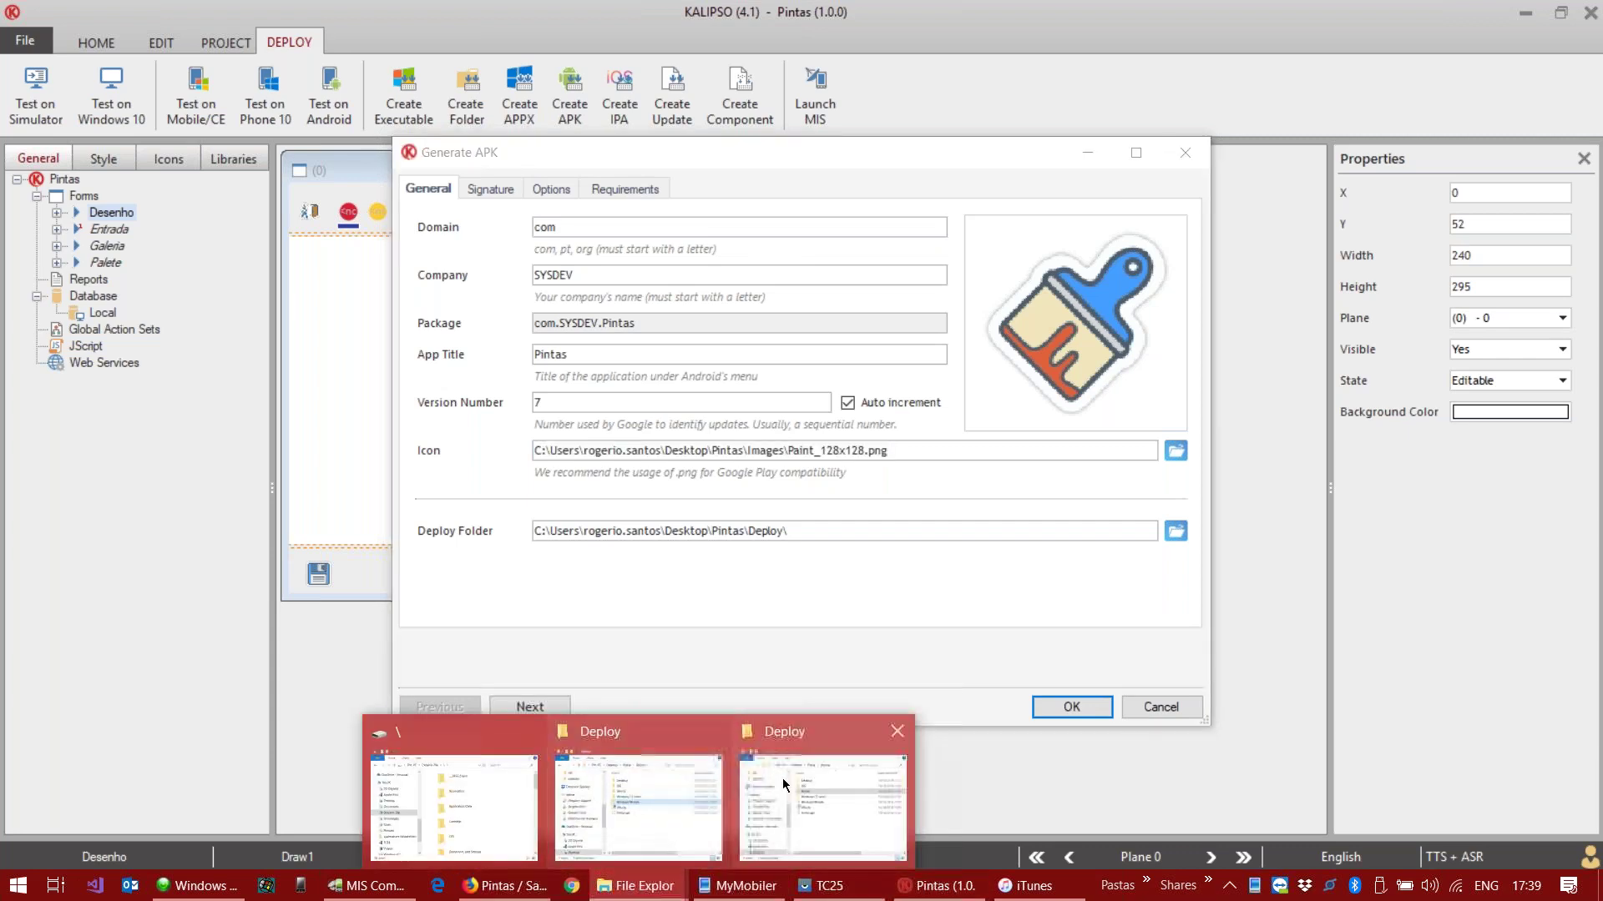
Step: Bring the Pintas Deploy folder forward, select Pintas.apk, and switch to the TC25 device mirror
{"action": "left_click", "coordinate": [814, 777]}
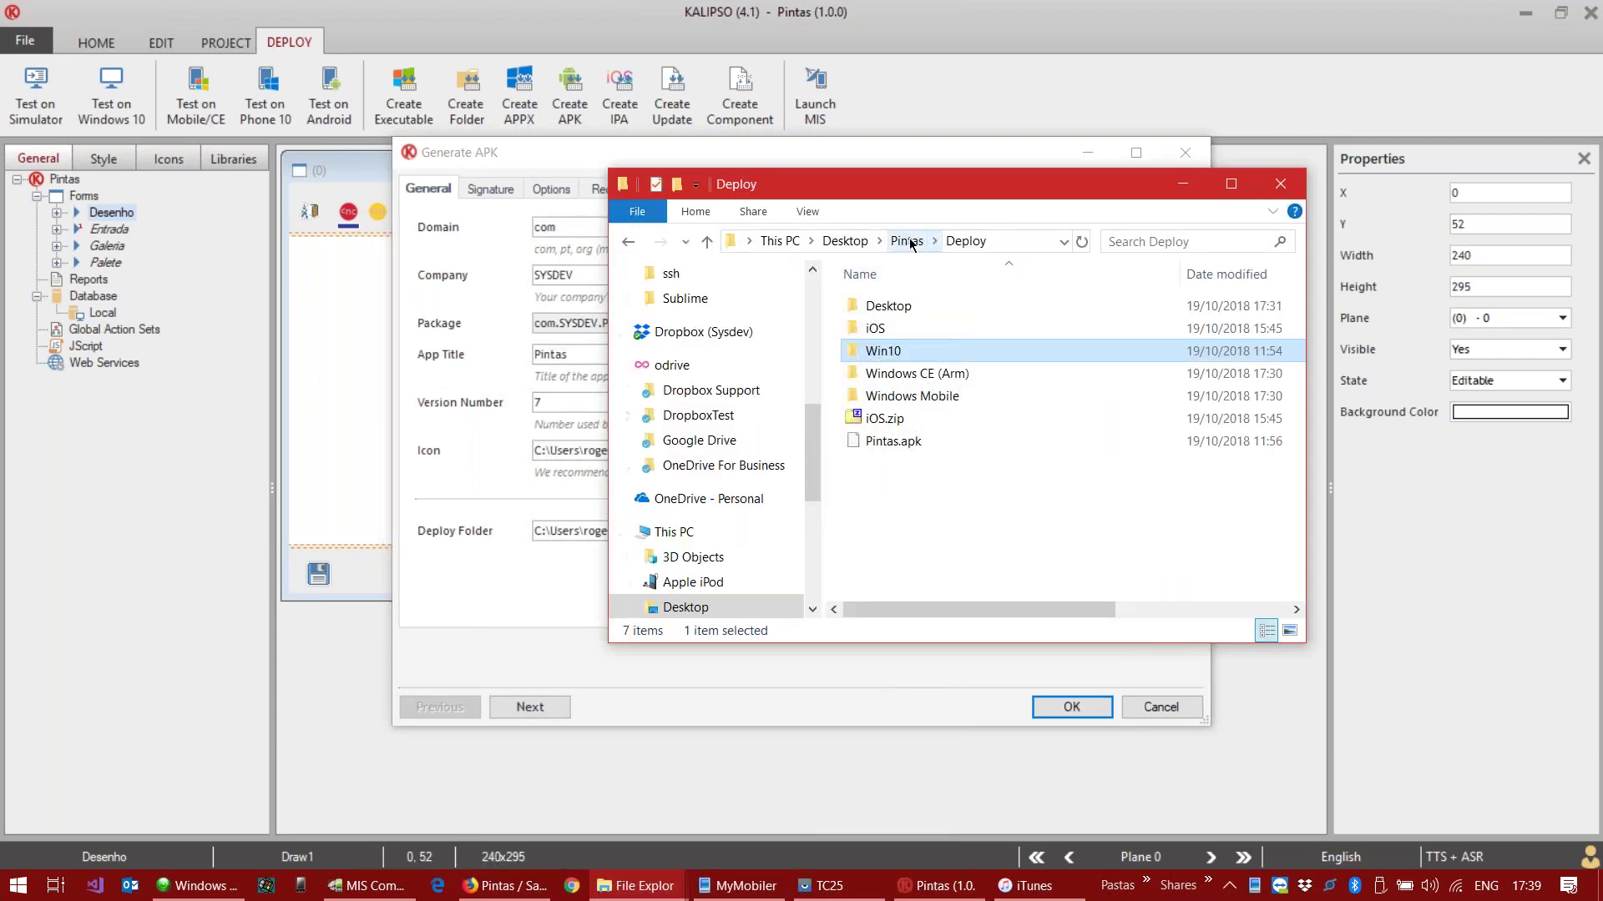
{"action": "left_click", "coordinate": [911, 442]}
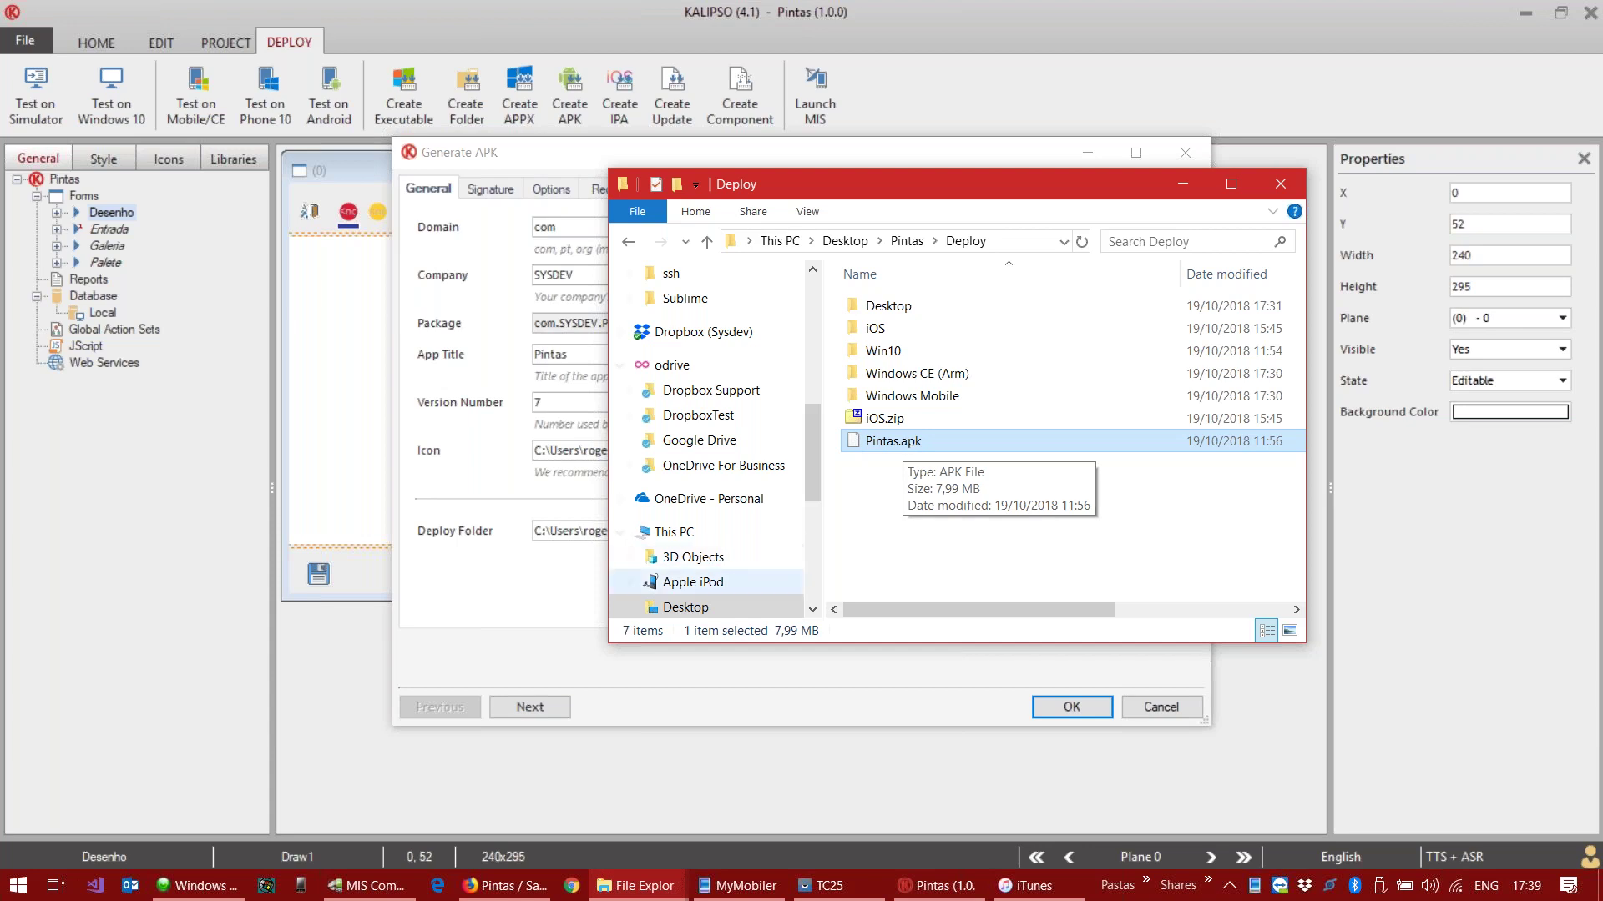
{"action": "left_click", "coordinate": [816, 886]}
Step: Install Pintas.apk onto the TC25 device by dragging it over, then launch Pintas
{"action": "left_click", "coordinate": [1304, 806]}
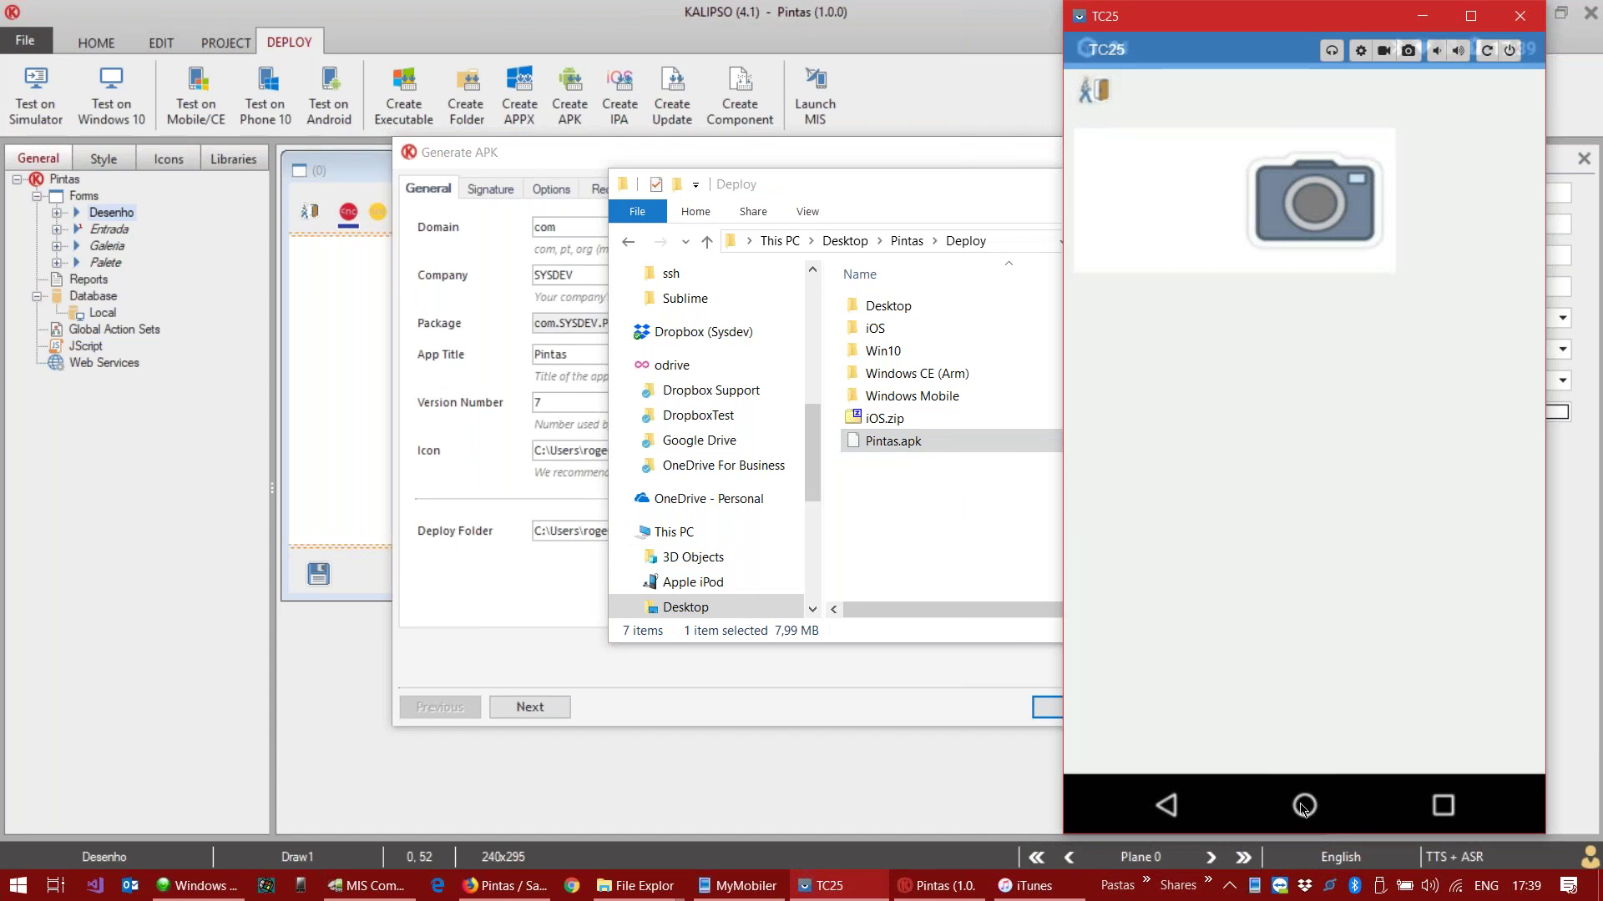
{"action": "left_click_drag", "start_coordinate": [892, 450], "coordinate": [1309, 382]}
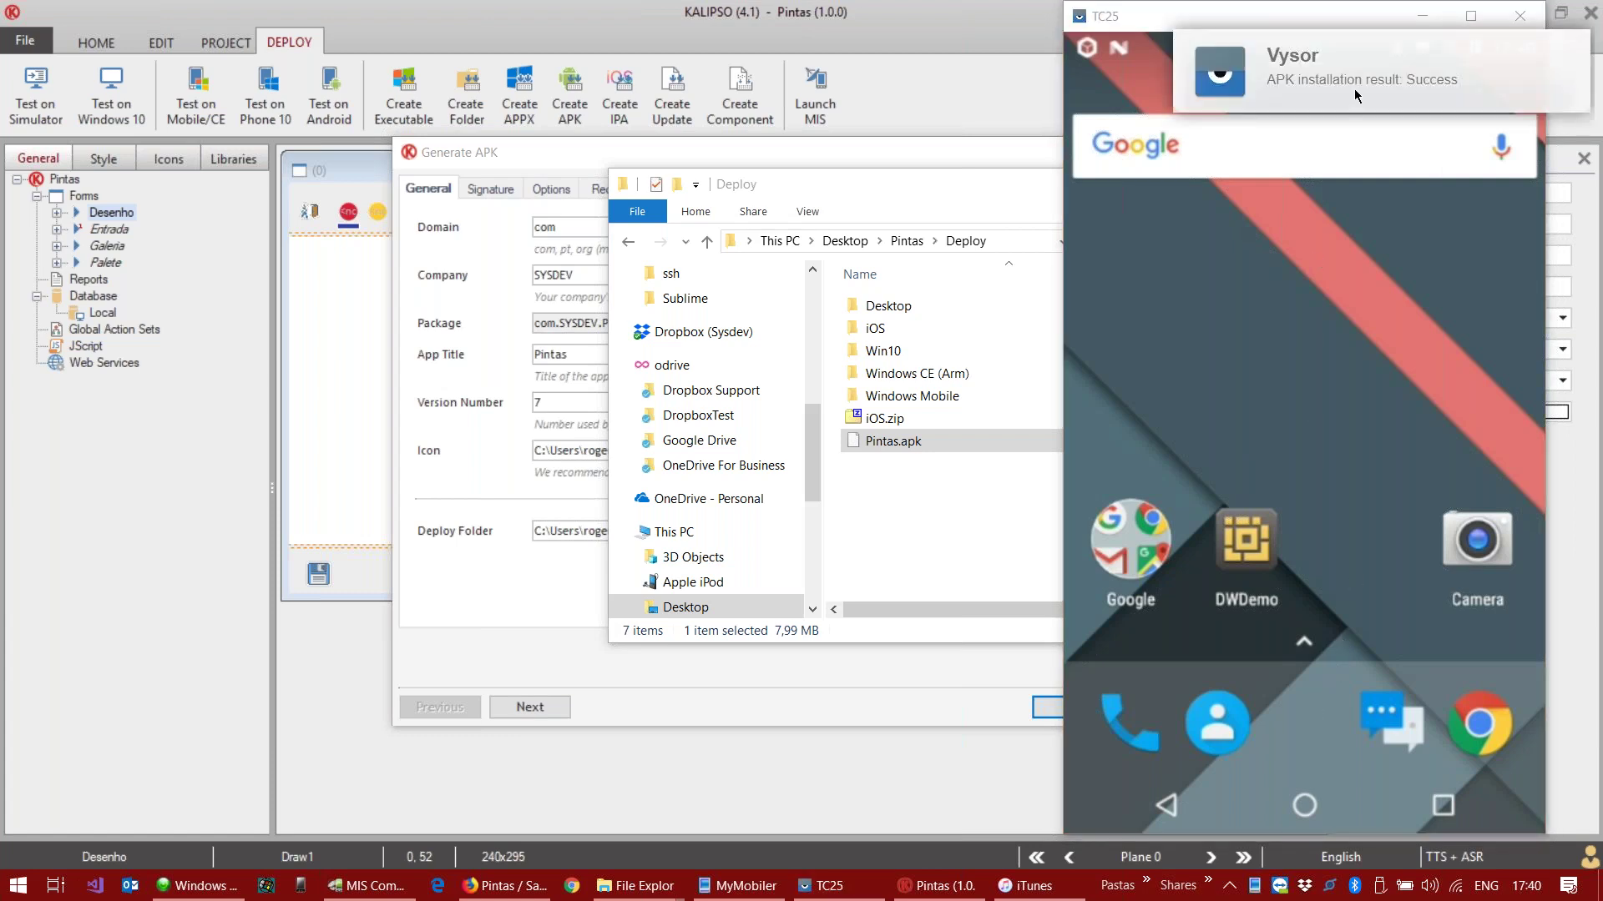
{"action": "left_click_drag", "start_coordinate": [1274, 729], "coordinate": [1297, 528]}
{"action": "scroll", "coordinate": [1297, 528], "scroll_direction": "down", "scroll_amount": 3}
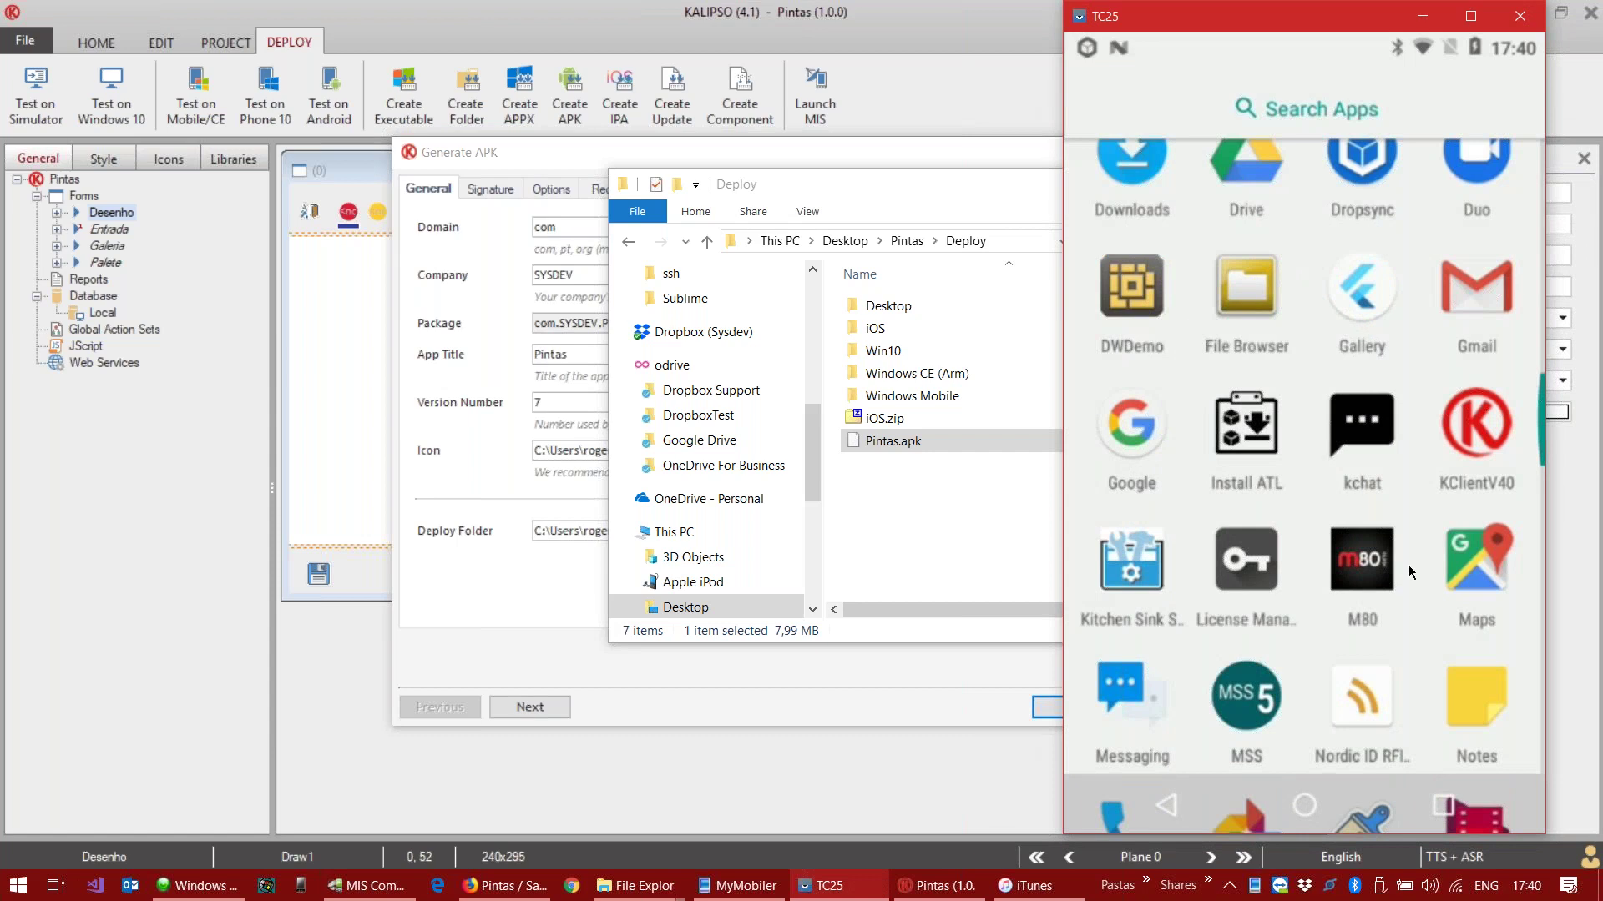
{"action": "scroll", "coordinate": [1409, 572], "scroll_direction": "down", "scroll_amount": 2}
{"action": "scroll", "coordinate": [1357, 684], "scroll_direction": "down", "scroll_amount": 2}
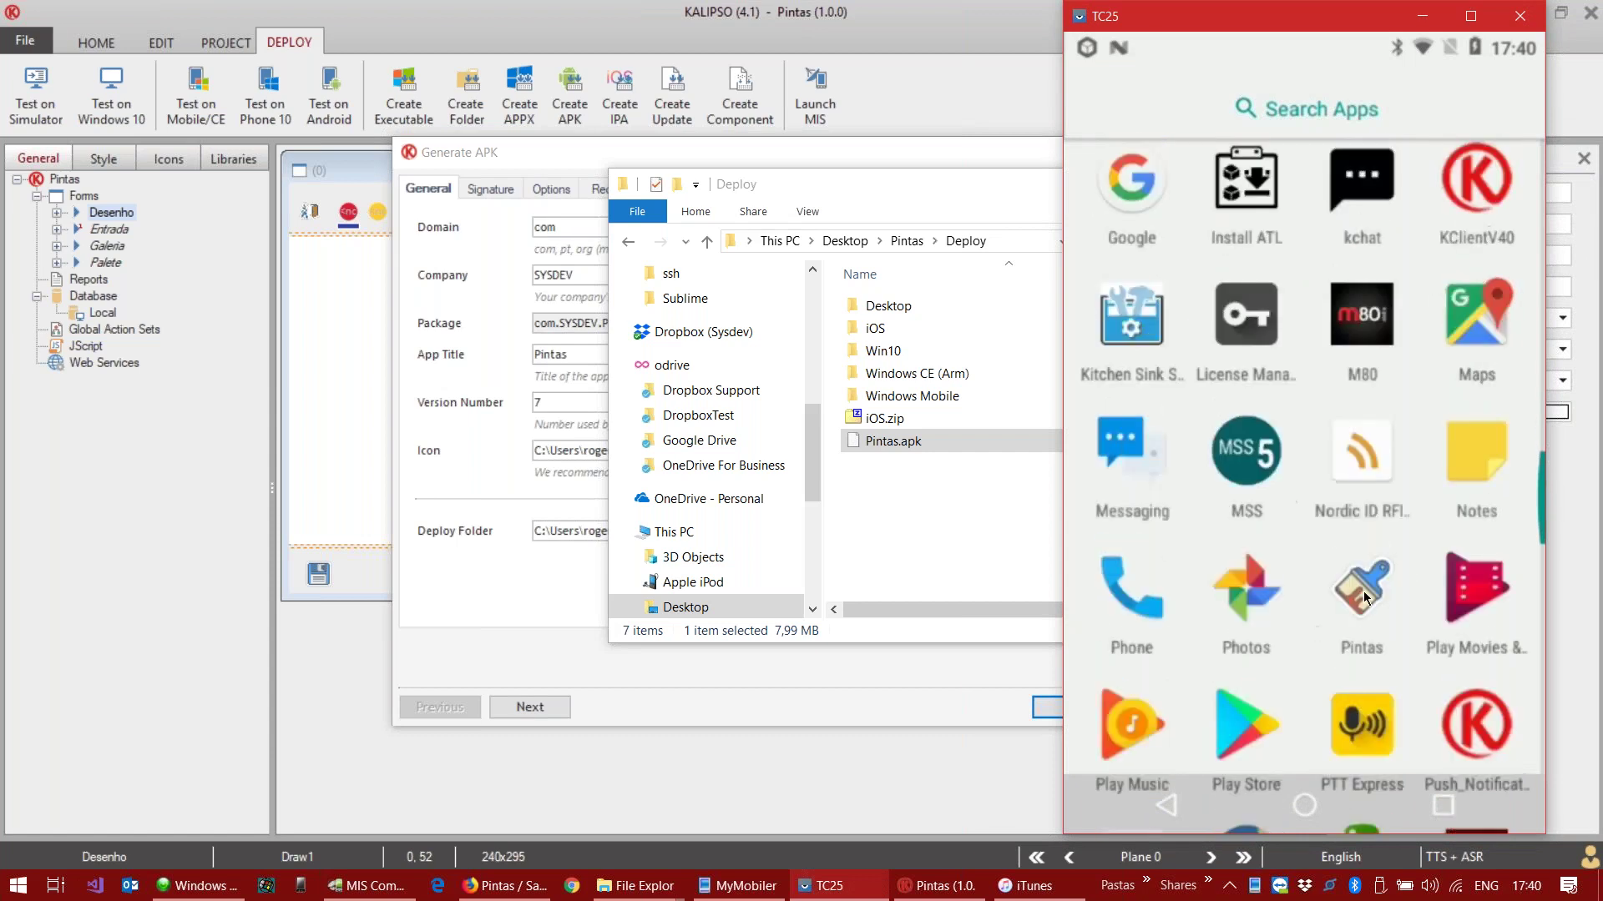
{"action": "left_click", "coordinate": [1364, 596]}
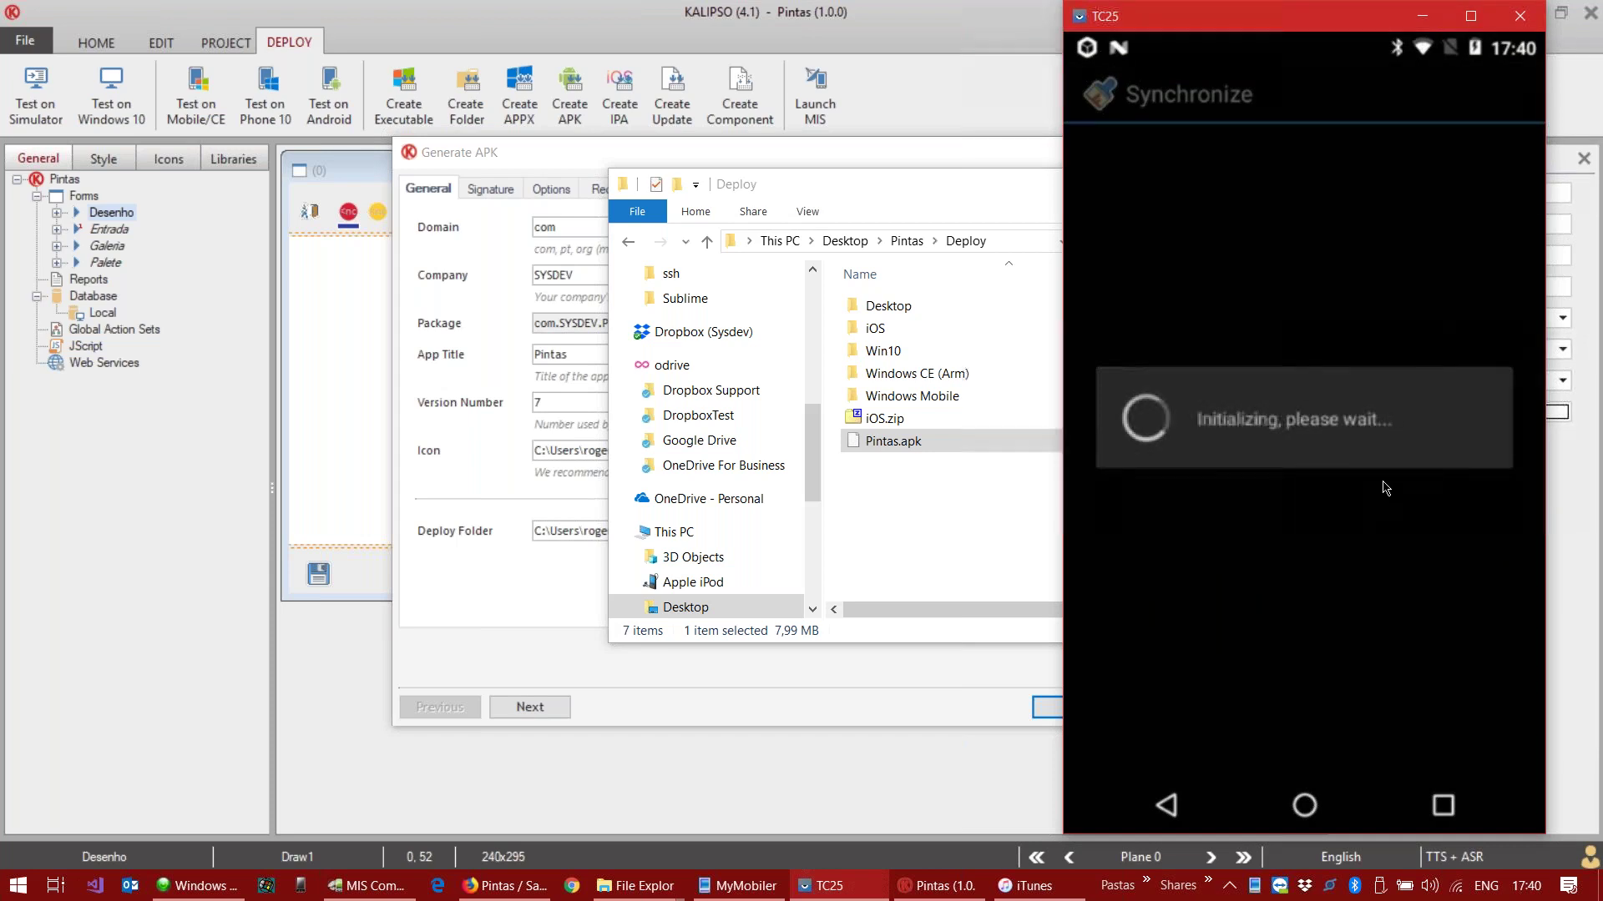
Step: Grant Pintas its permission request, back out to the device, and reopen the app
{"action": "left_click", "coordinate": [1416, 495]}
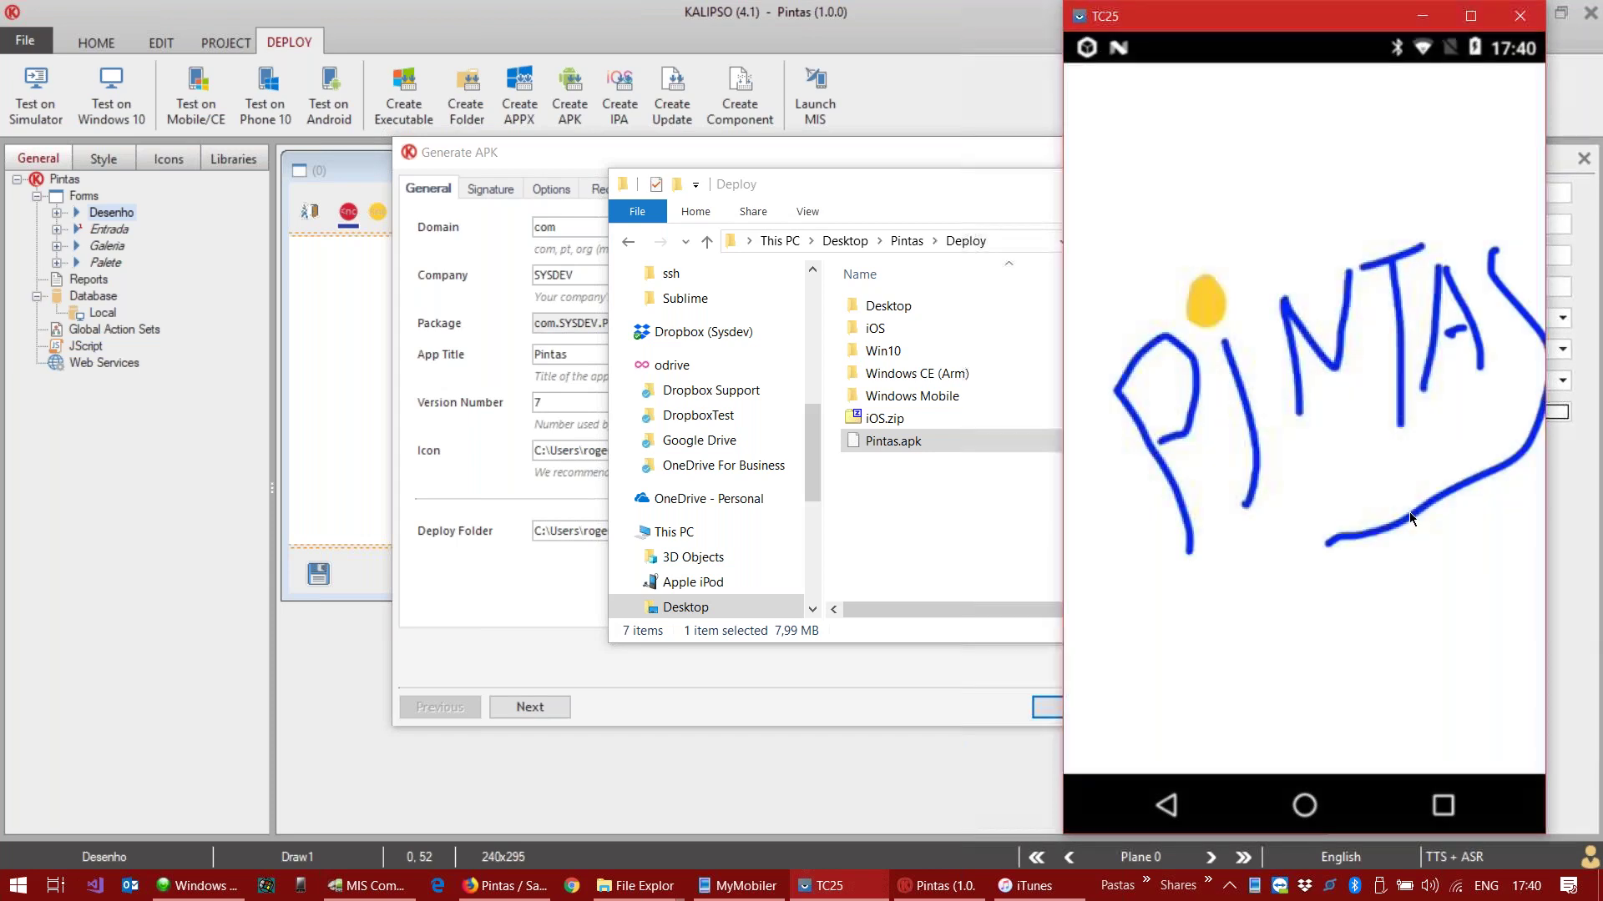
{"action": "left_click", "coordinate": [1198, 805]}
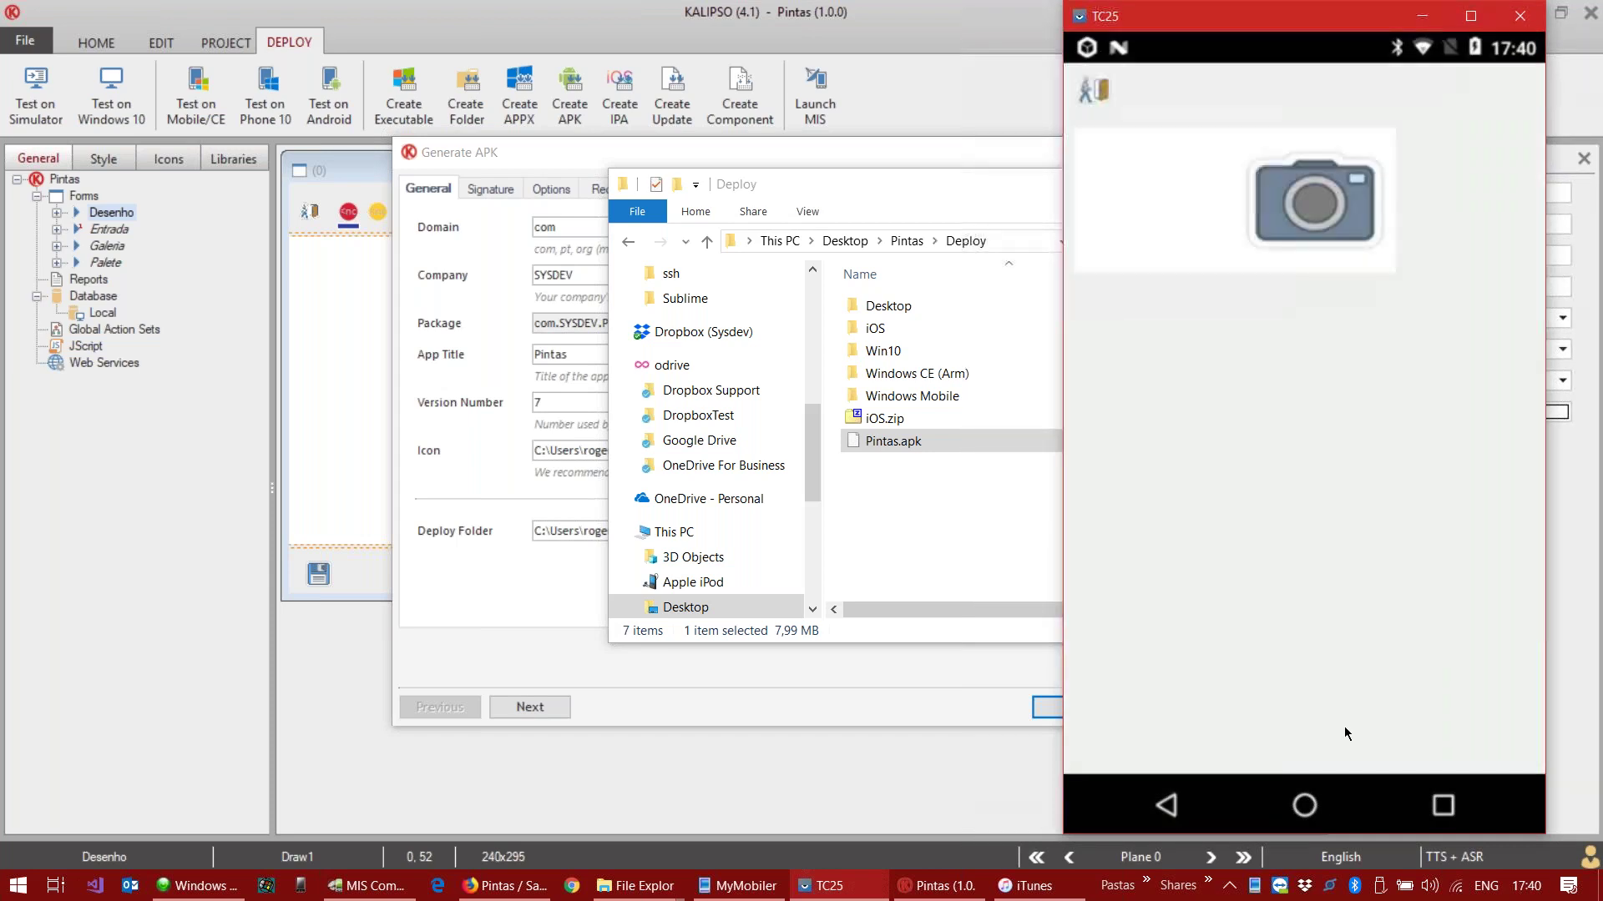
{"action": "left_click", "coordinate": [1169, 803]}
{"action": "left_click", "coordinate": [1094, 100]}
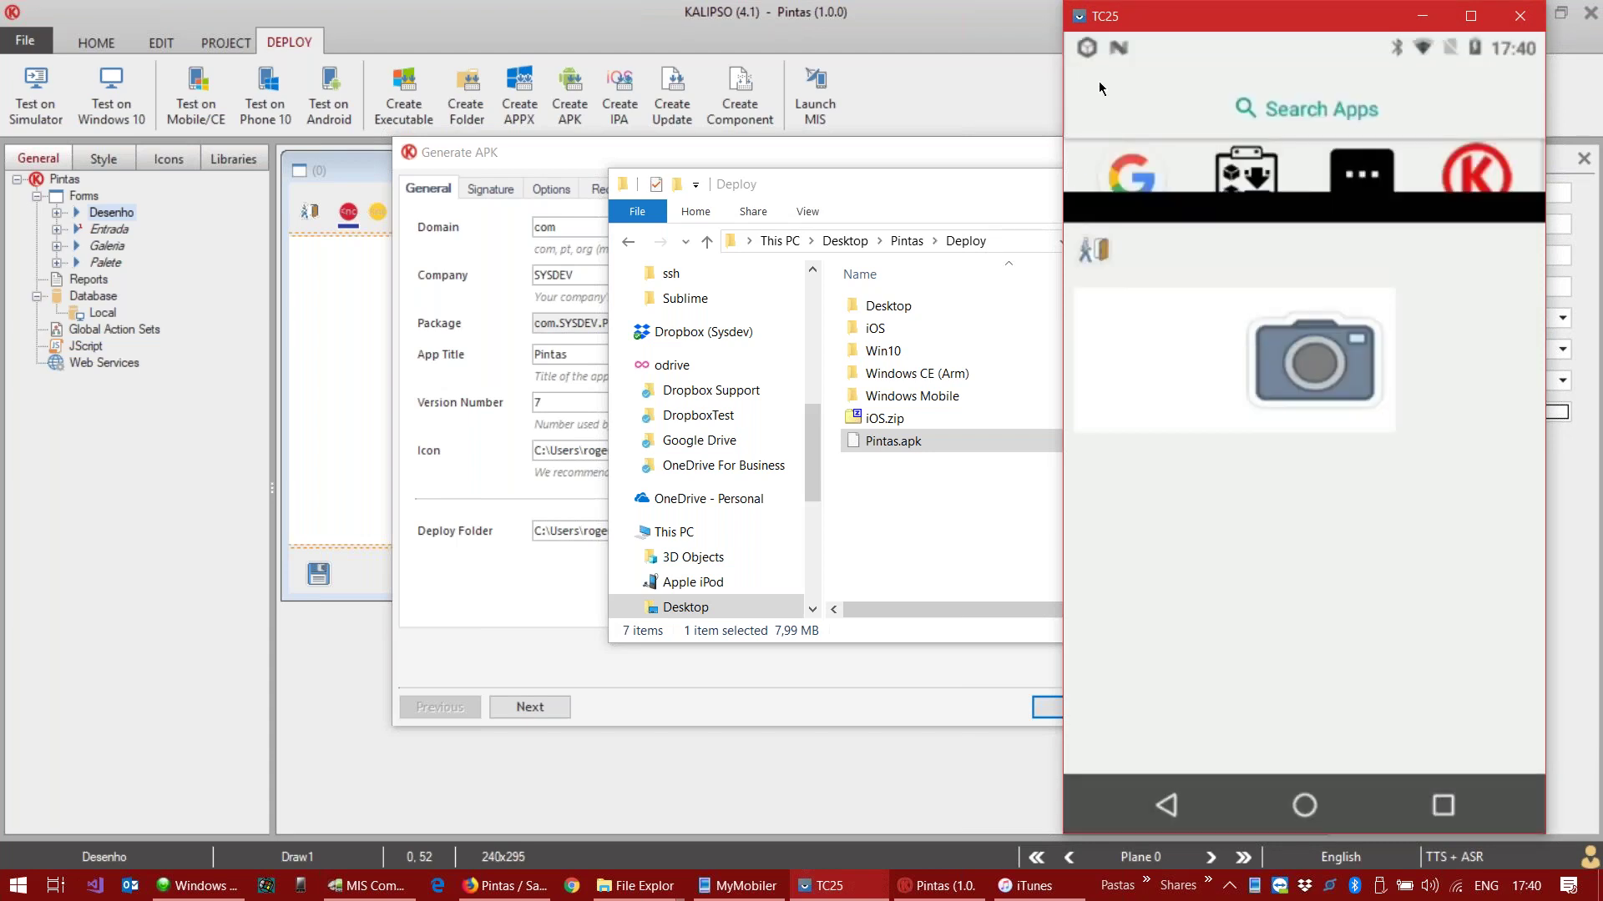
{"action": "left_click", "coordinate": [1354, 575]}
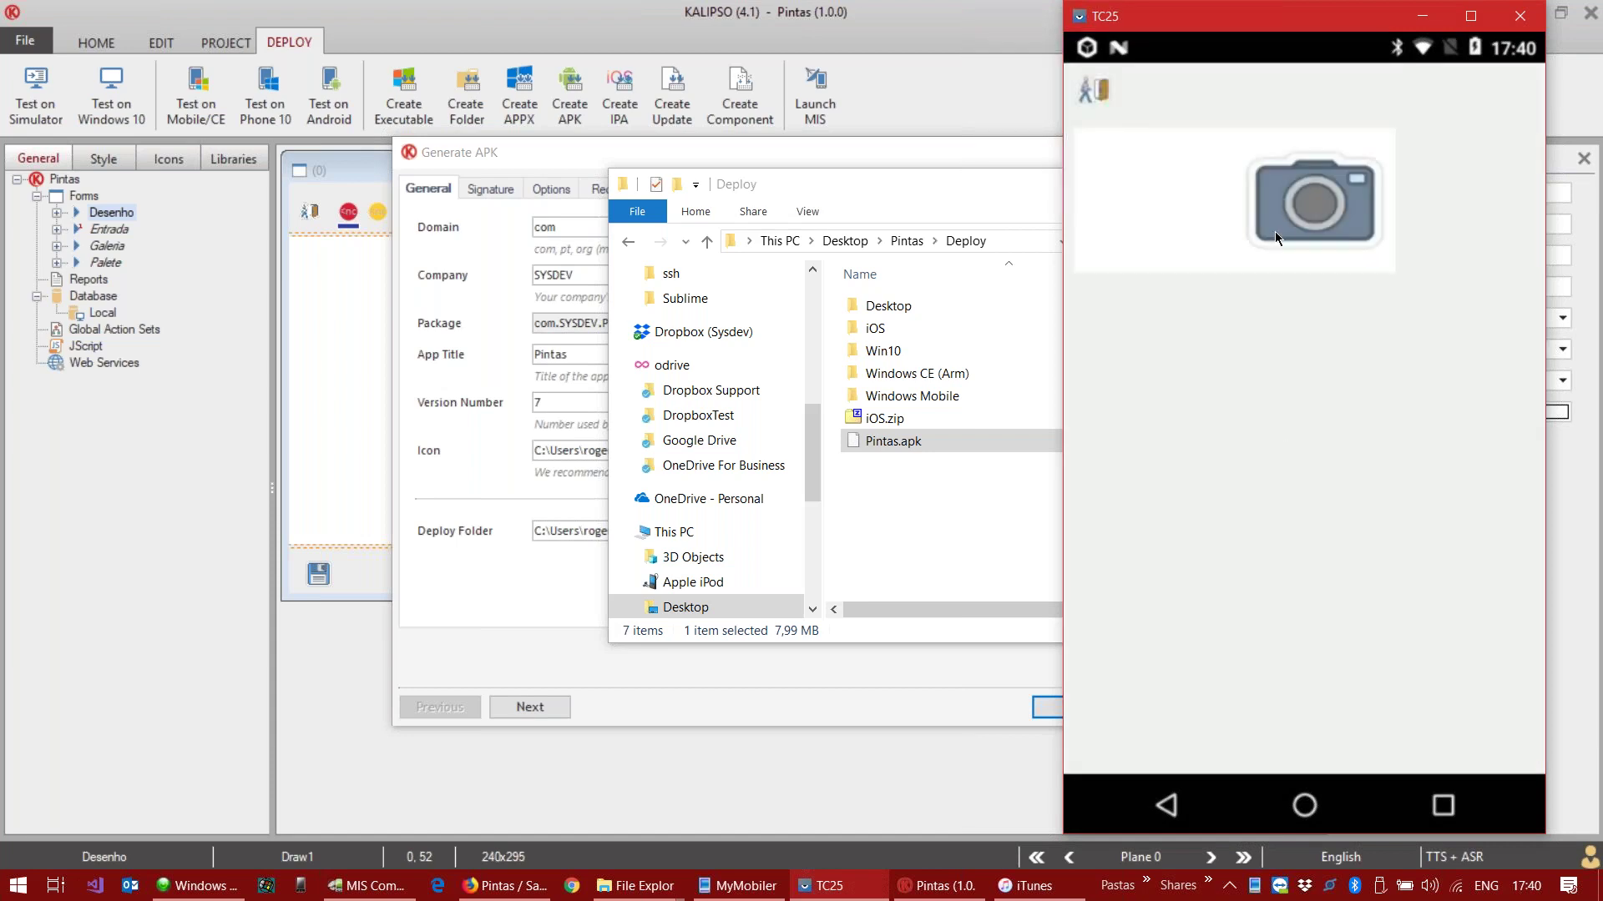
Step: Draw a red y-shaped stroke on the canvas and save it, exit Pintas, then hide TC25 and Explorer
{"action": "left_click", "coordinate": [1178, 227]}
{"action": "mouse_move", "coordinate": [1217, 280]}
{"action": "left_mouse_down"}
{"action": "mouse_move", "coordinate": [1429, 429]}
{"action": "mouse_move", "coordinate": [1233, 629]}
{"action": "left_mouse_up"}
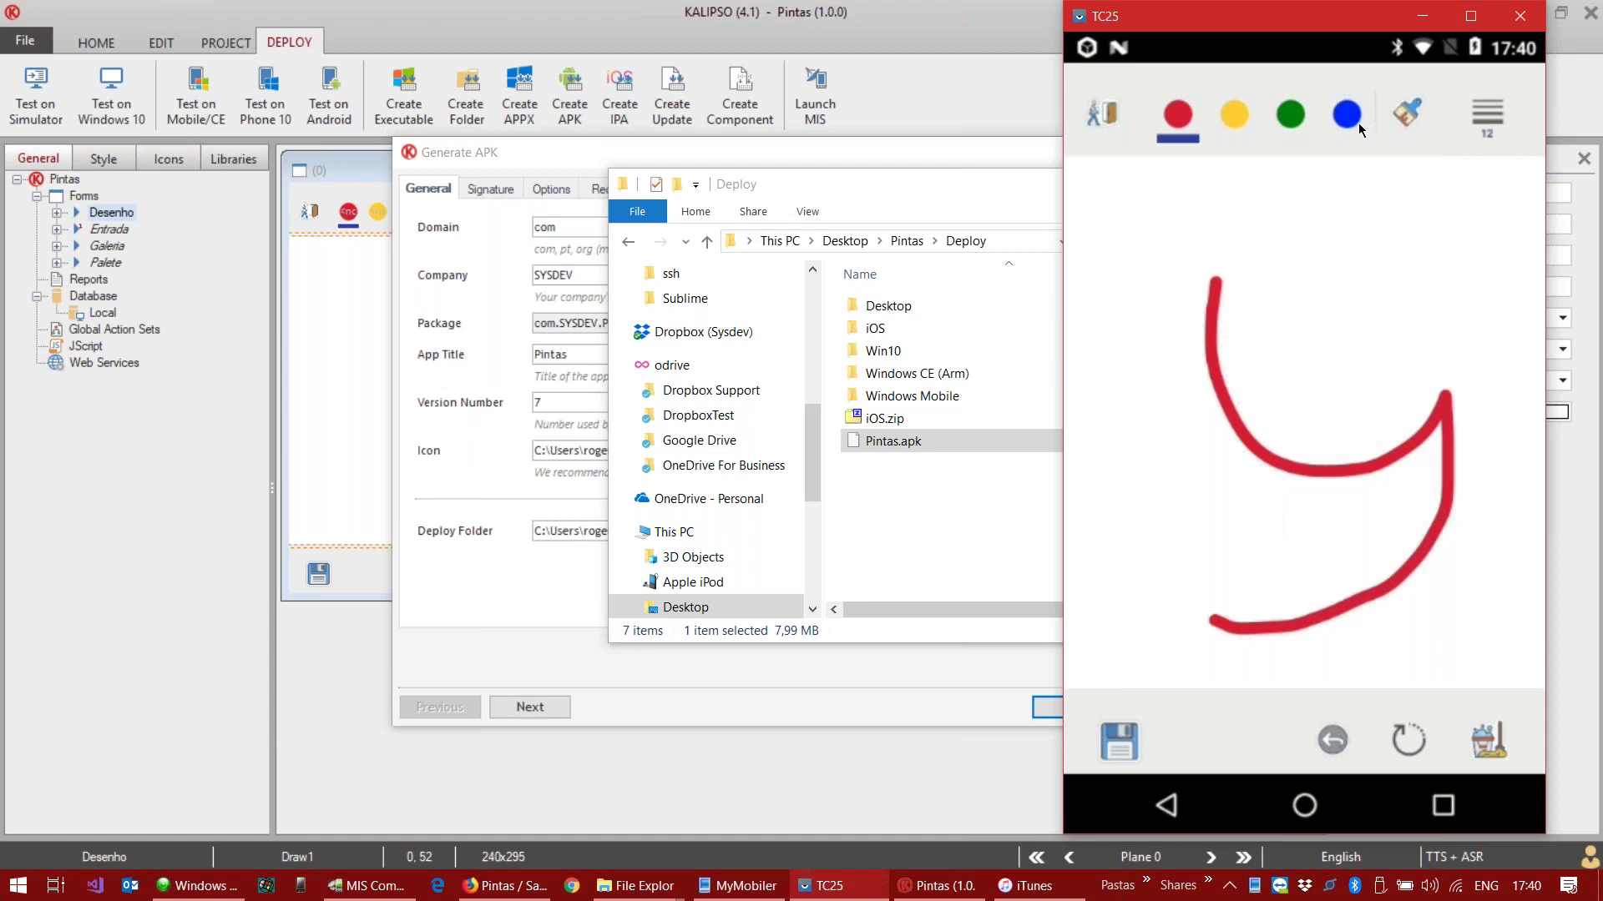
{"action": "left_click", "coordinate": [1417, 746]}
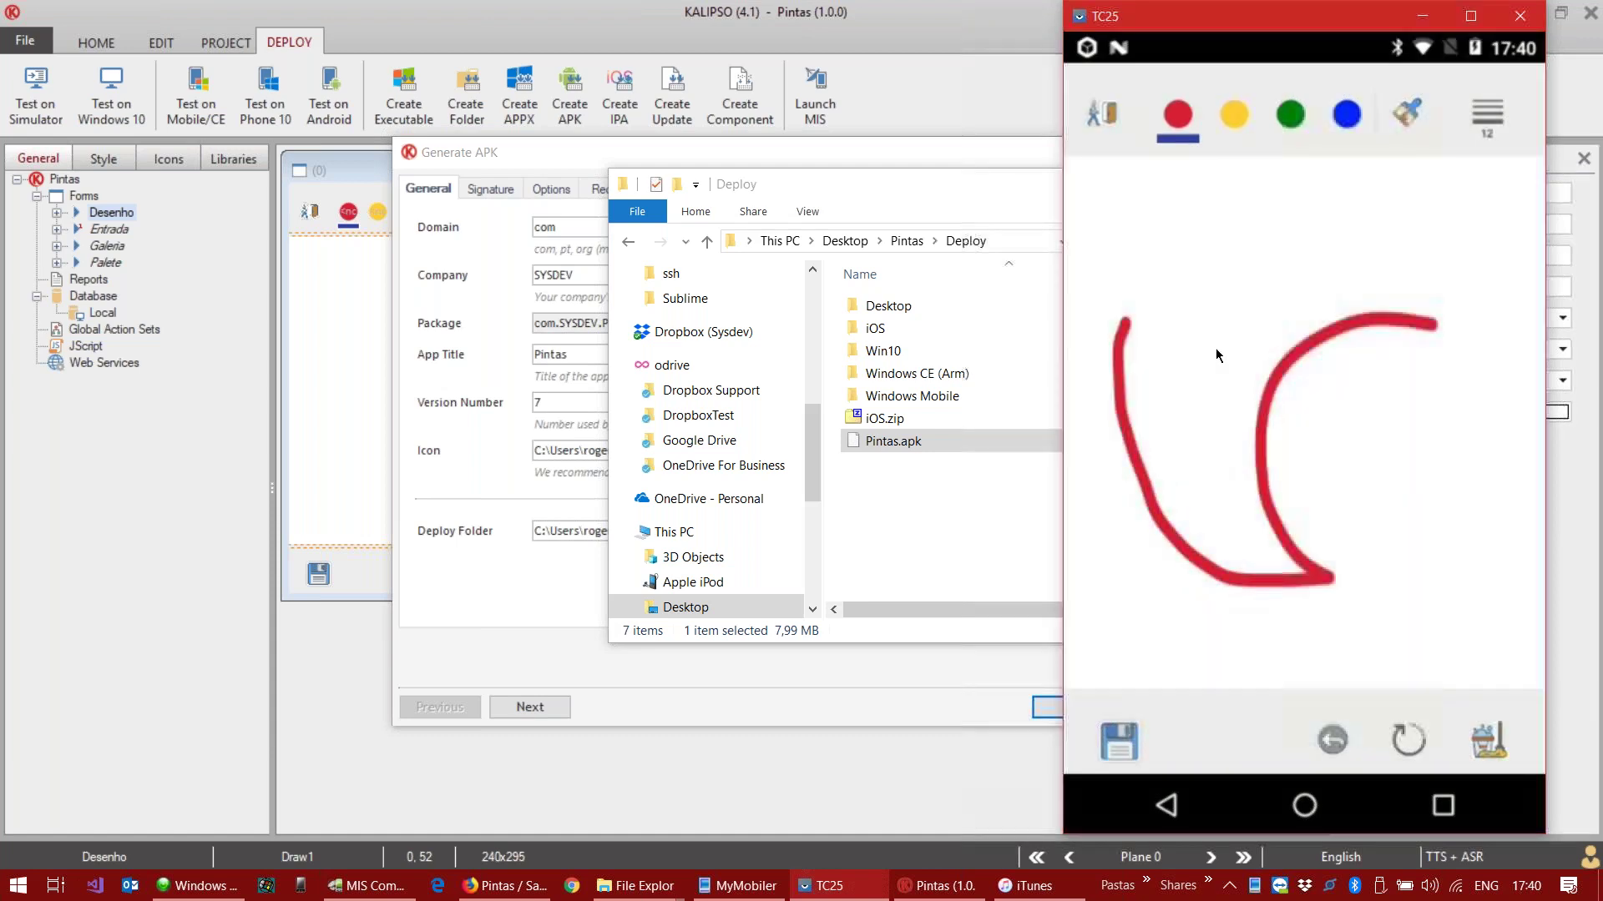
{"action": "left_click", "coordinate": [1095, 92]}
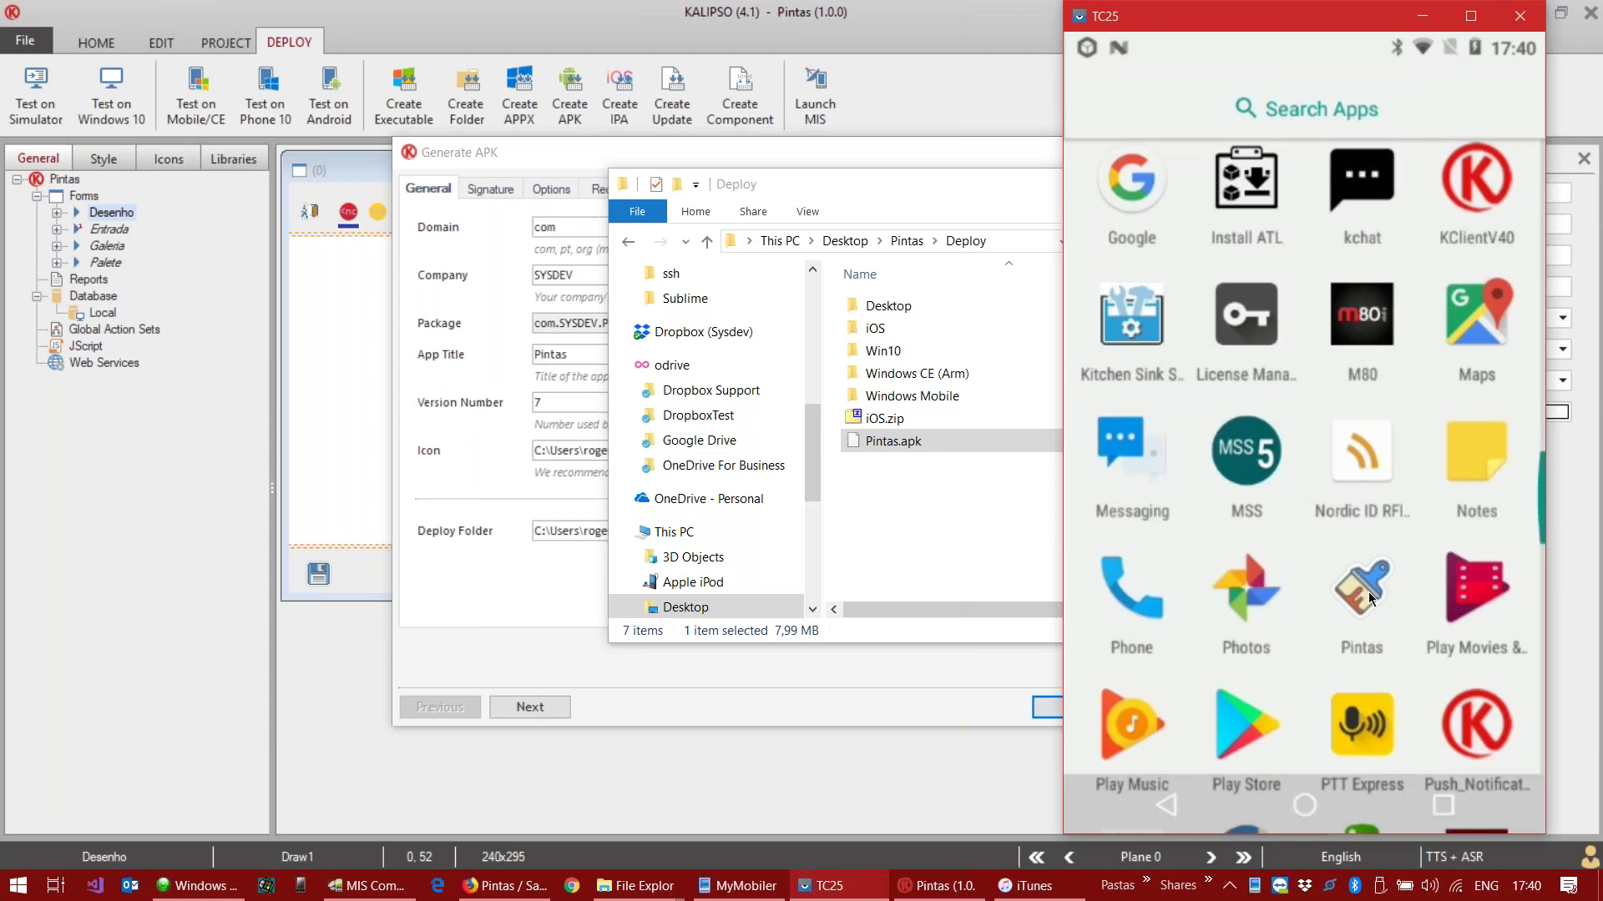
{"action": "left_click", "coordinate": [1421, 16]}
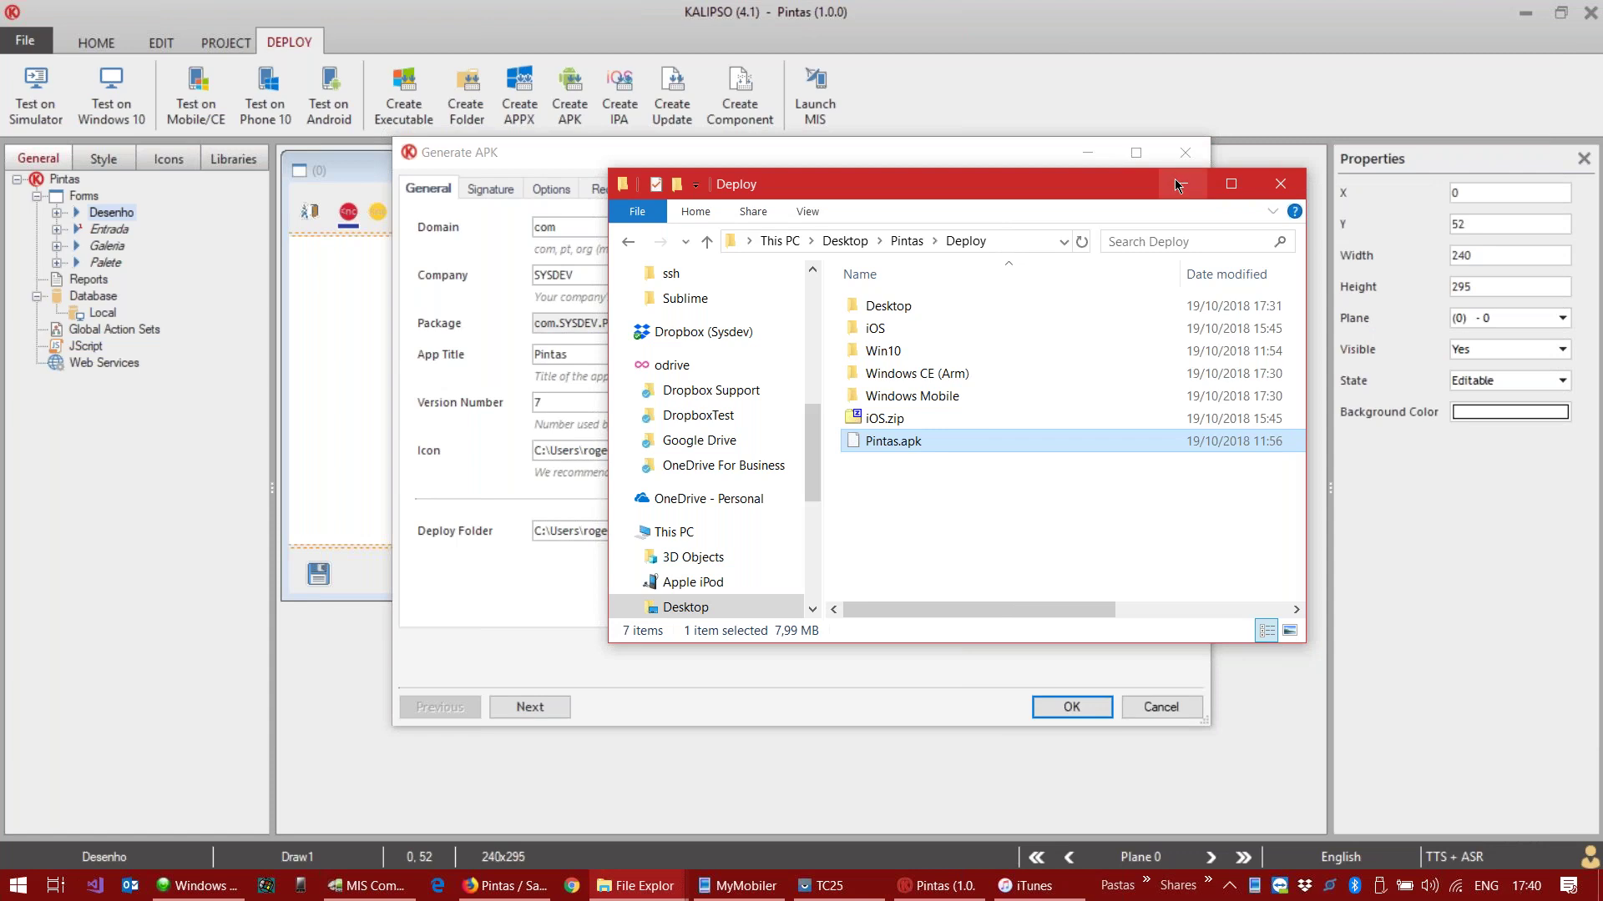
{"action": "left_click", "coordinate": [1177, 184]}
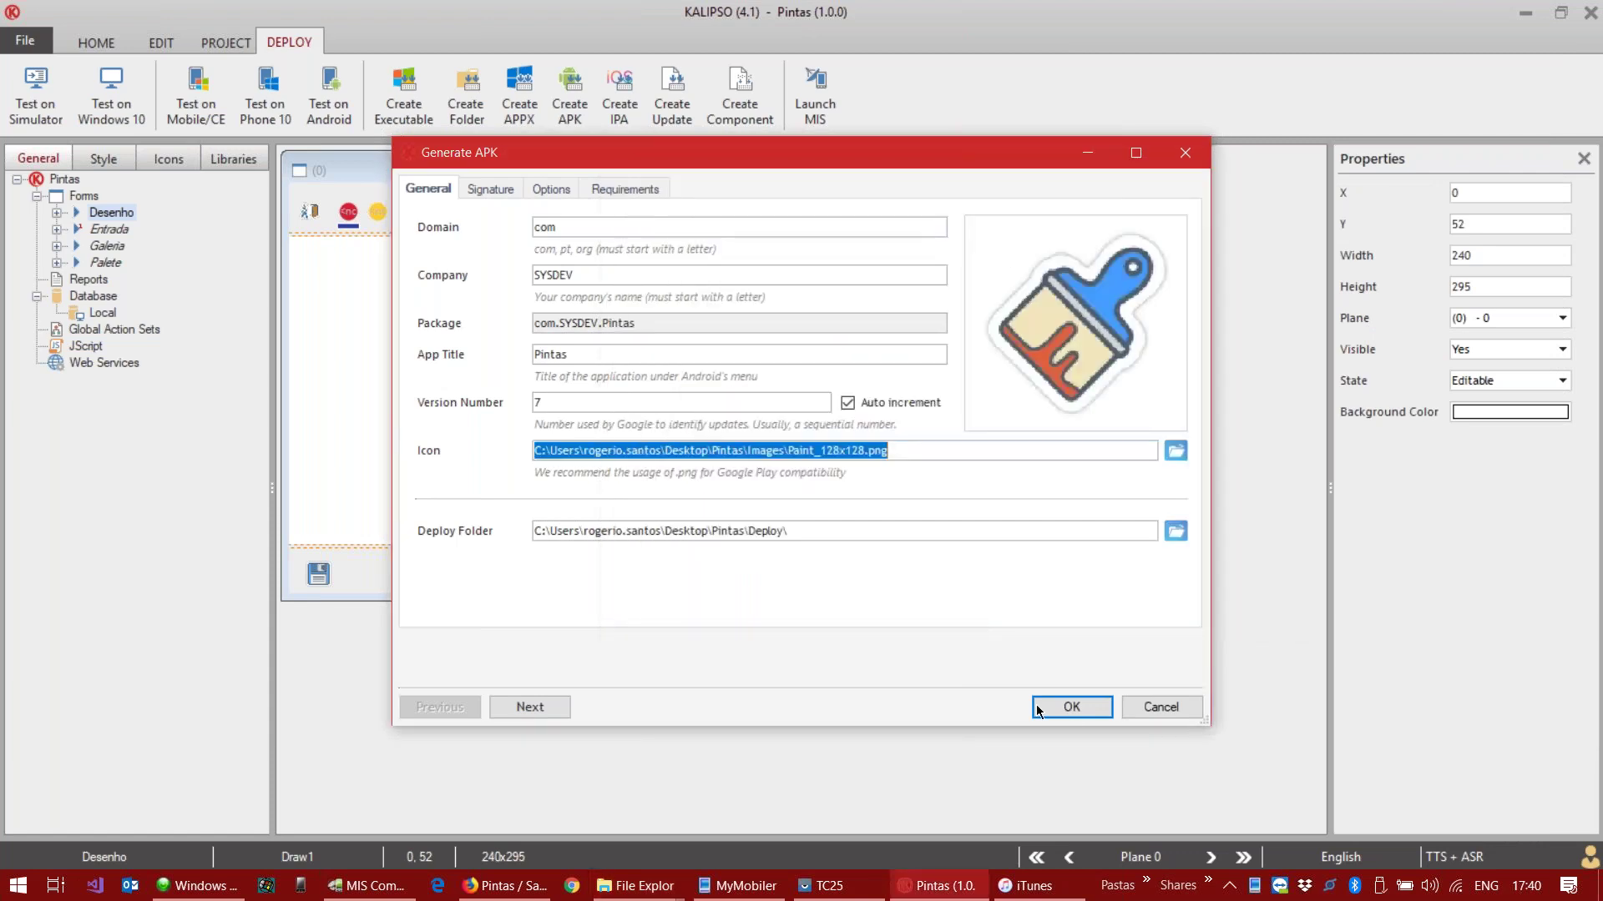
Step: Cancel Generate APK, open Deploy > Create IPA, and view its iPhone/iPad targets and Deploy folder
{"action": "left_click", "coordinate": [1184, 710]}
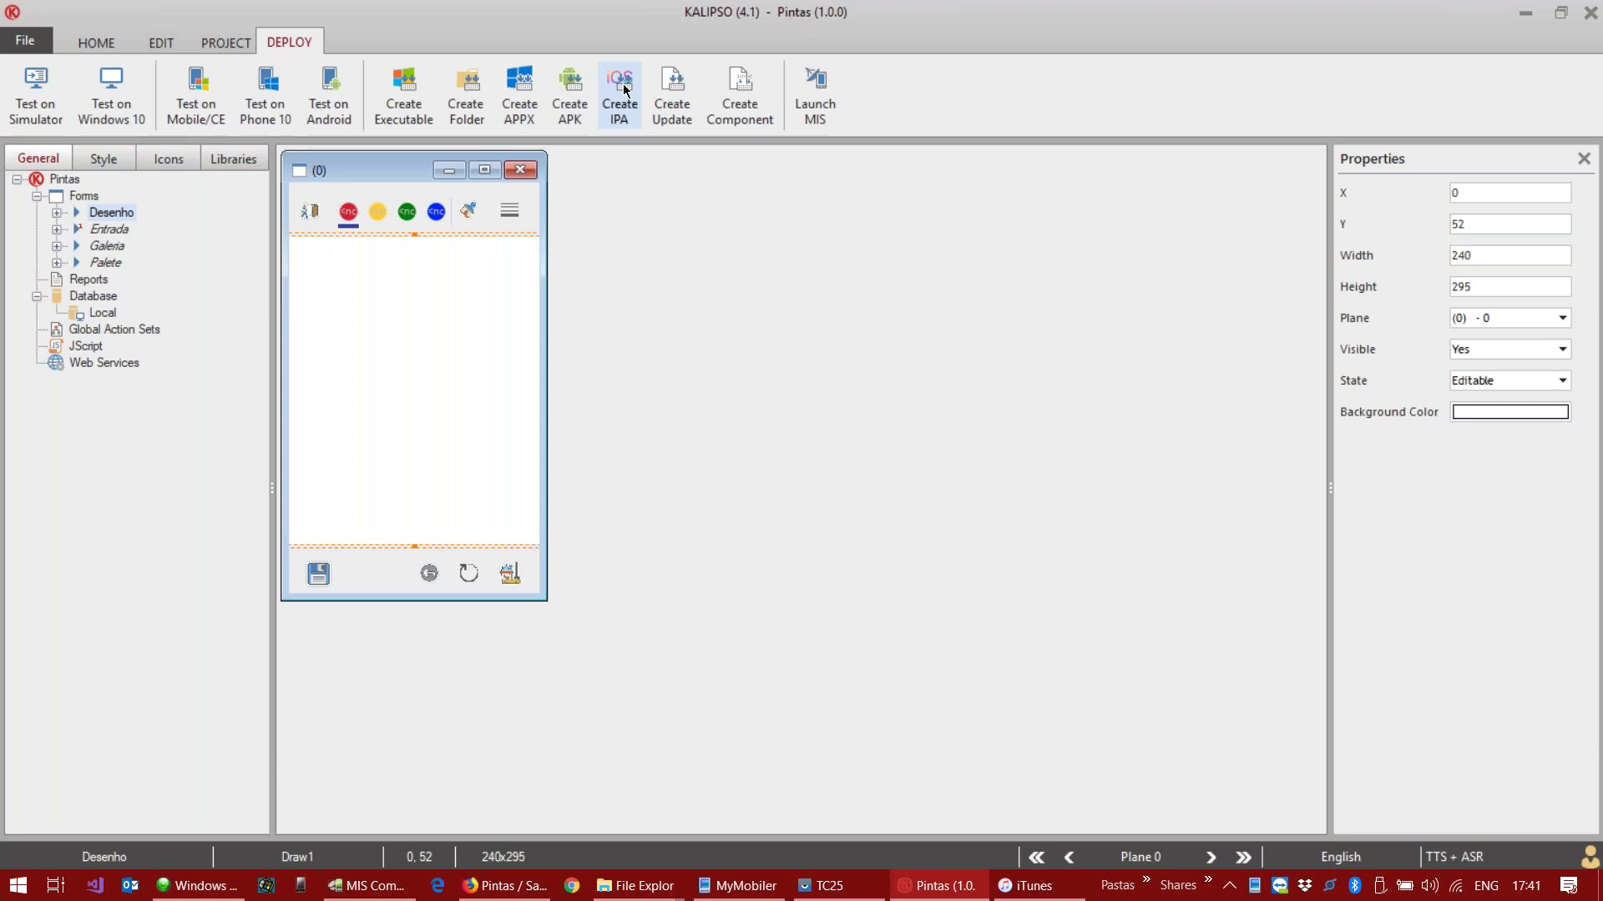
{"action": "left_click", "coordinate": [621, 92]}
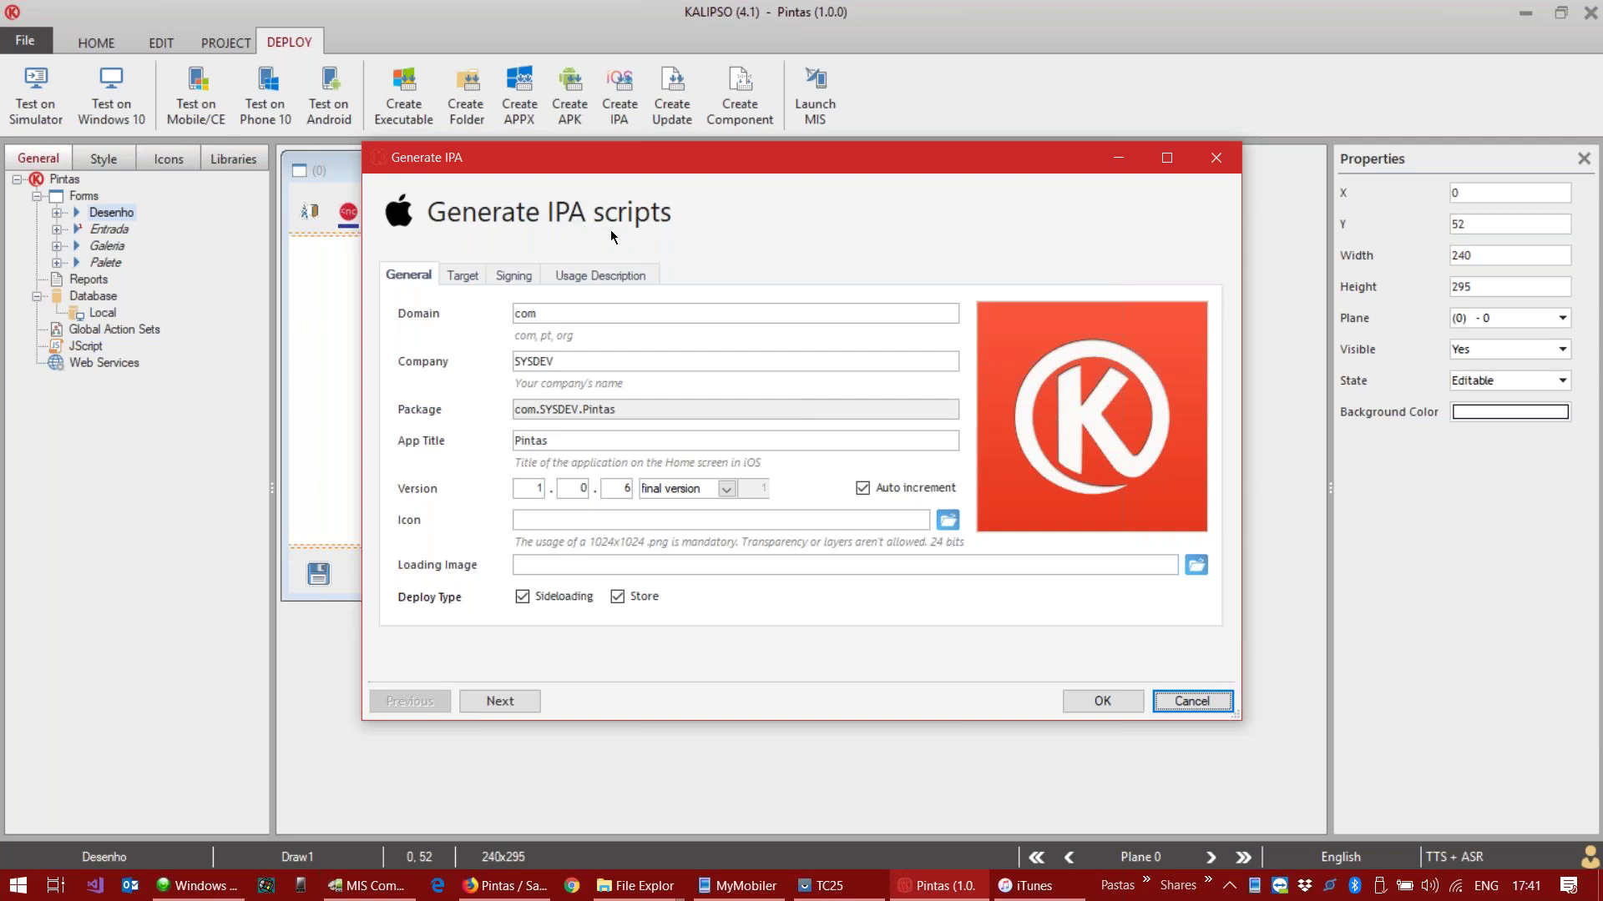
{"action": "left_click_drag", "start_coordinate": [723, 167], "coordinate": [703, 183]}
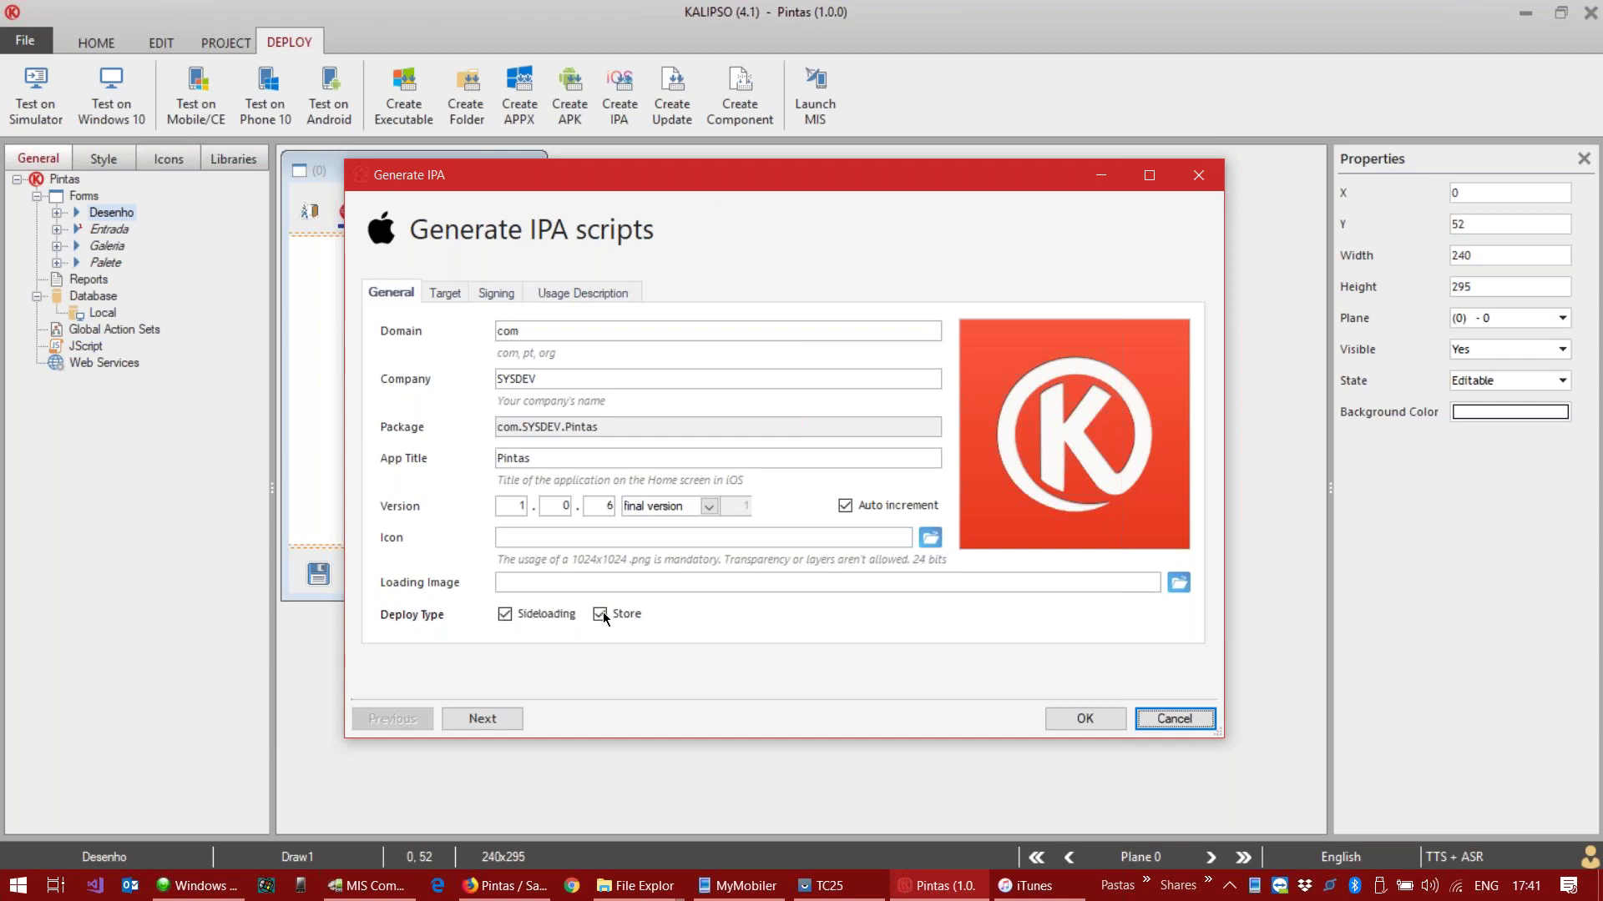
{"action": "left_click", "coordinate": [445, 293]}
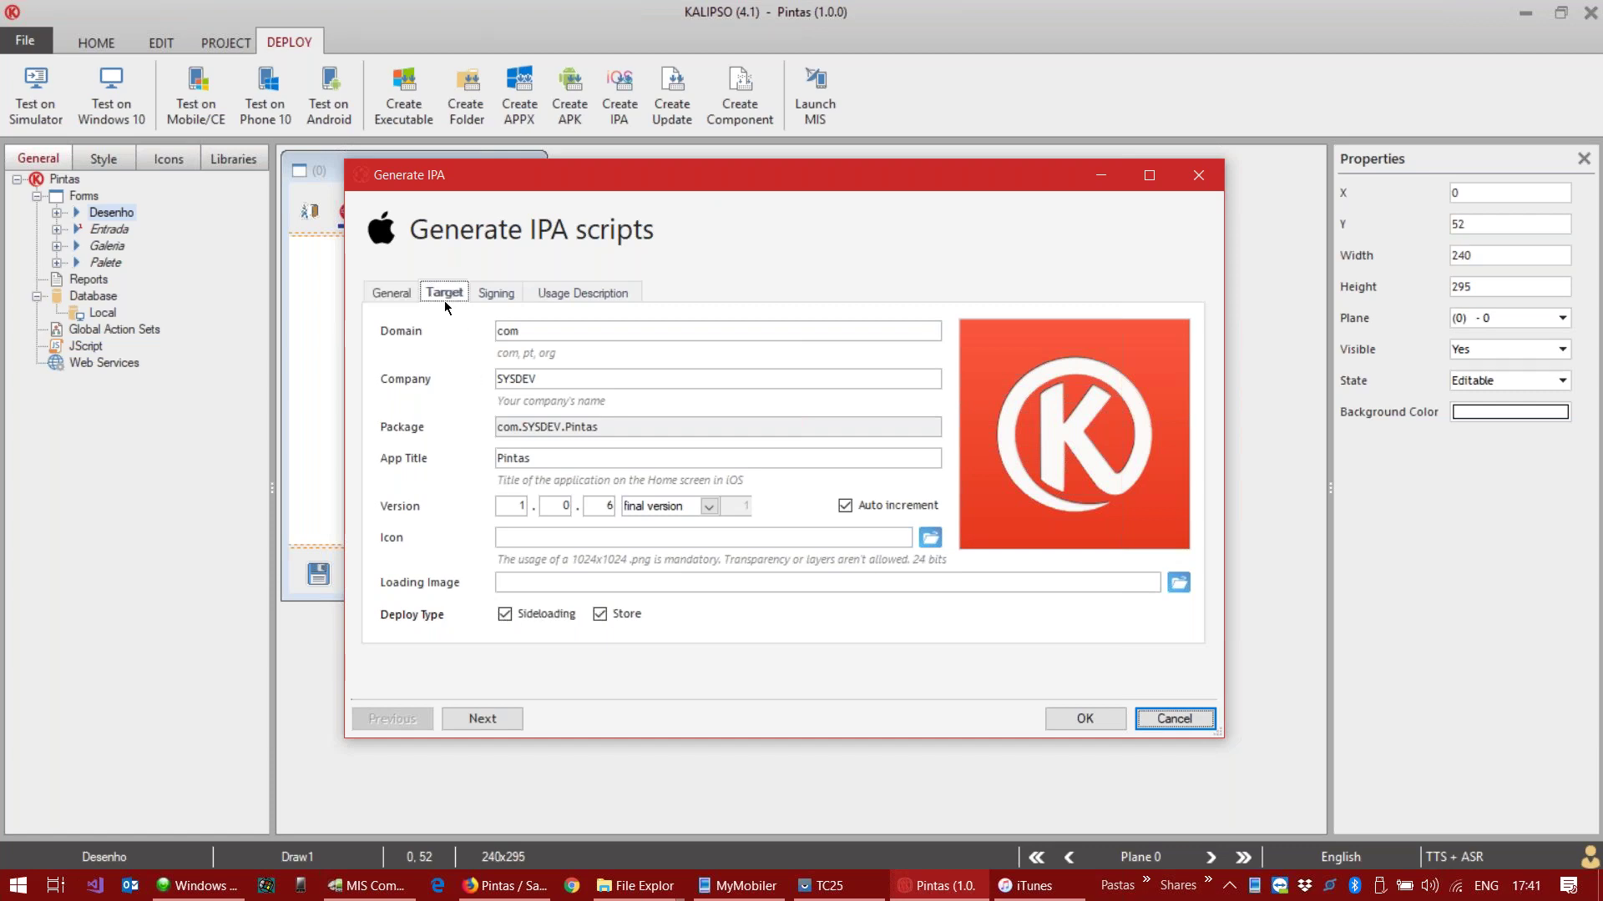
Step: Show the IPA signing profiles PintasDevel.mobileprovision and Pintas.mobileprovision, then open the Start menu
{"action": "left_click", "coordinate": [504, 293]}
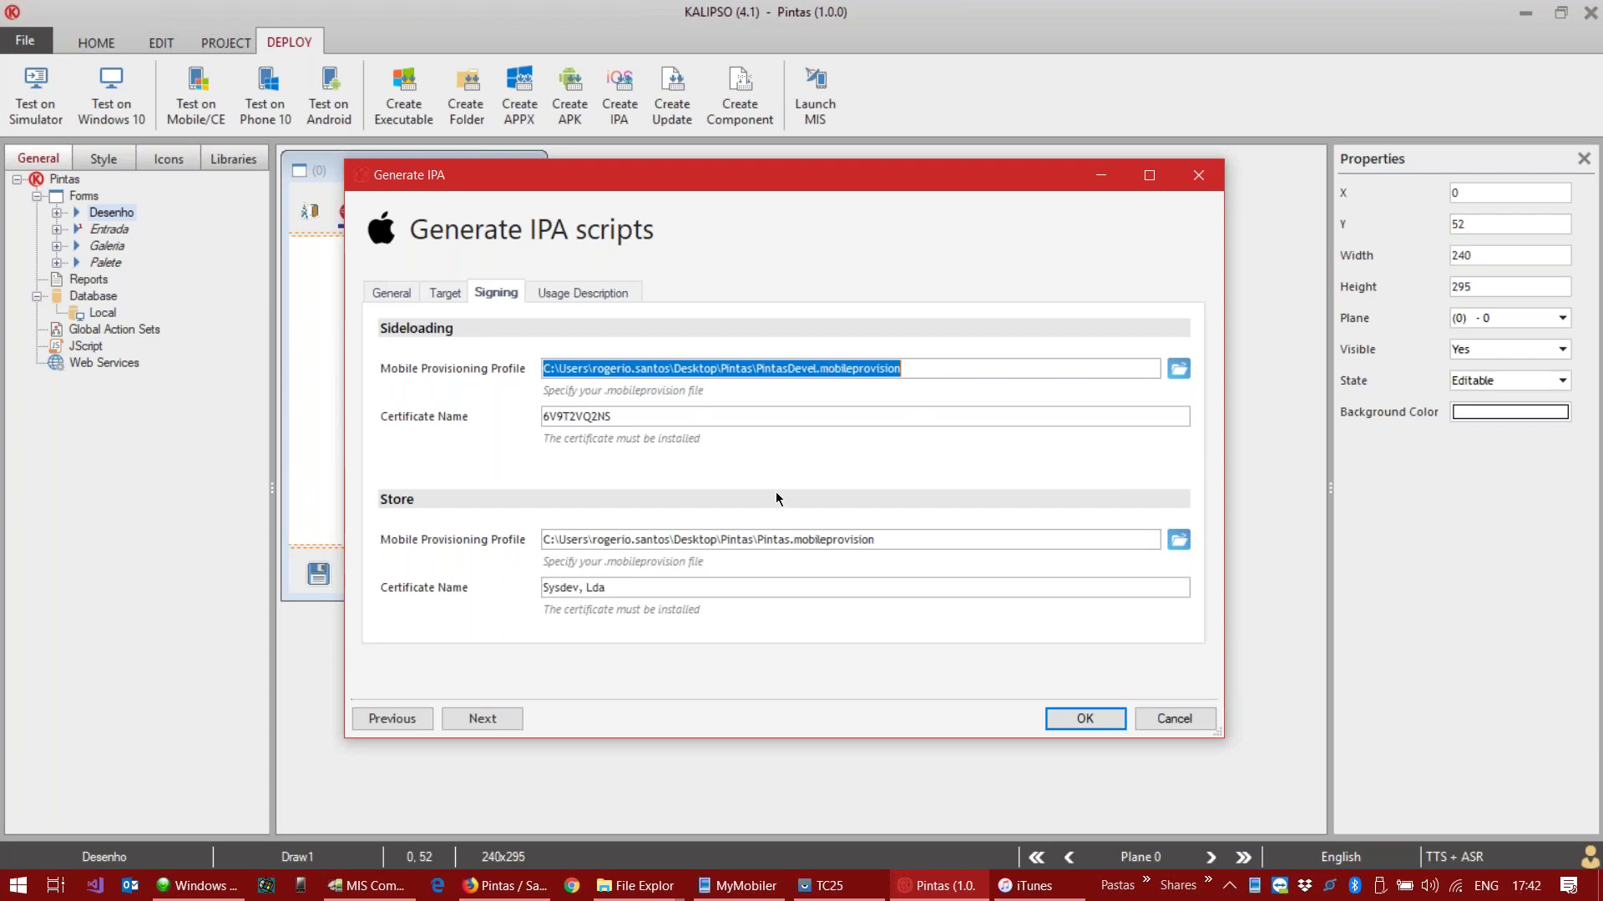
{"action": "left_click", "coordinate": [8, 890]}
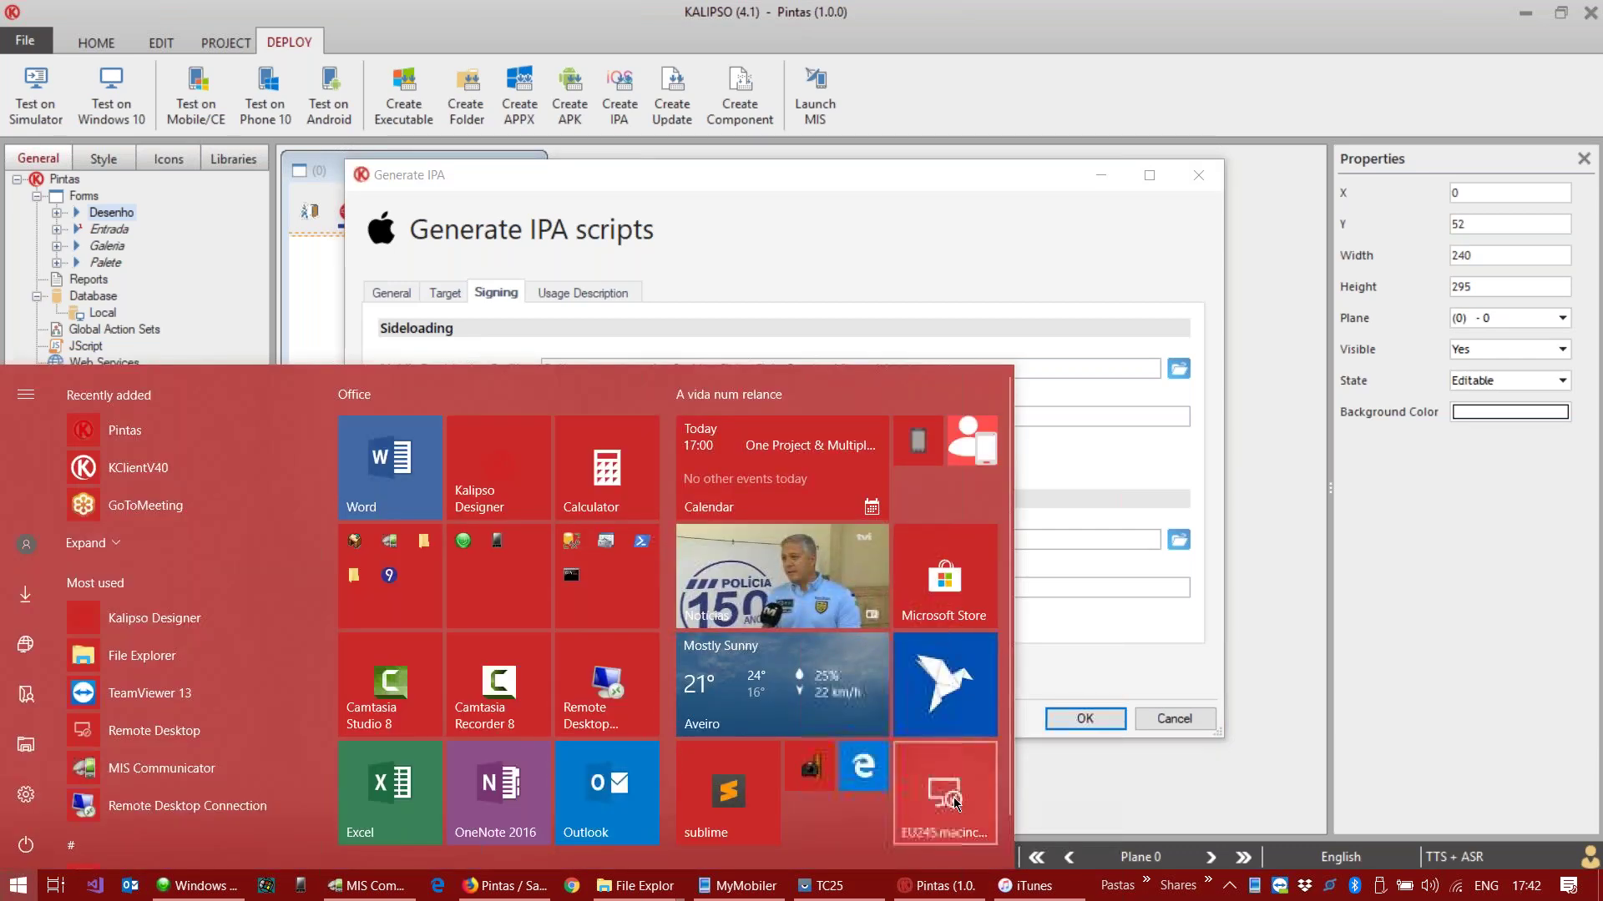
Step: Start the EU245.macincloud.com Remote Desktop connection, minimize it, and bring Firefox forward
{"action": "left_click", "coordinate": [952, 797]}
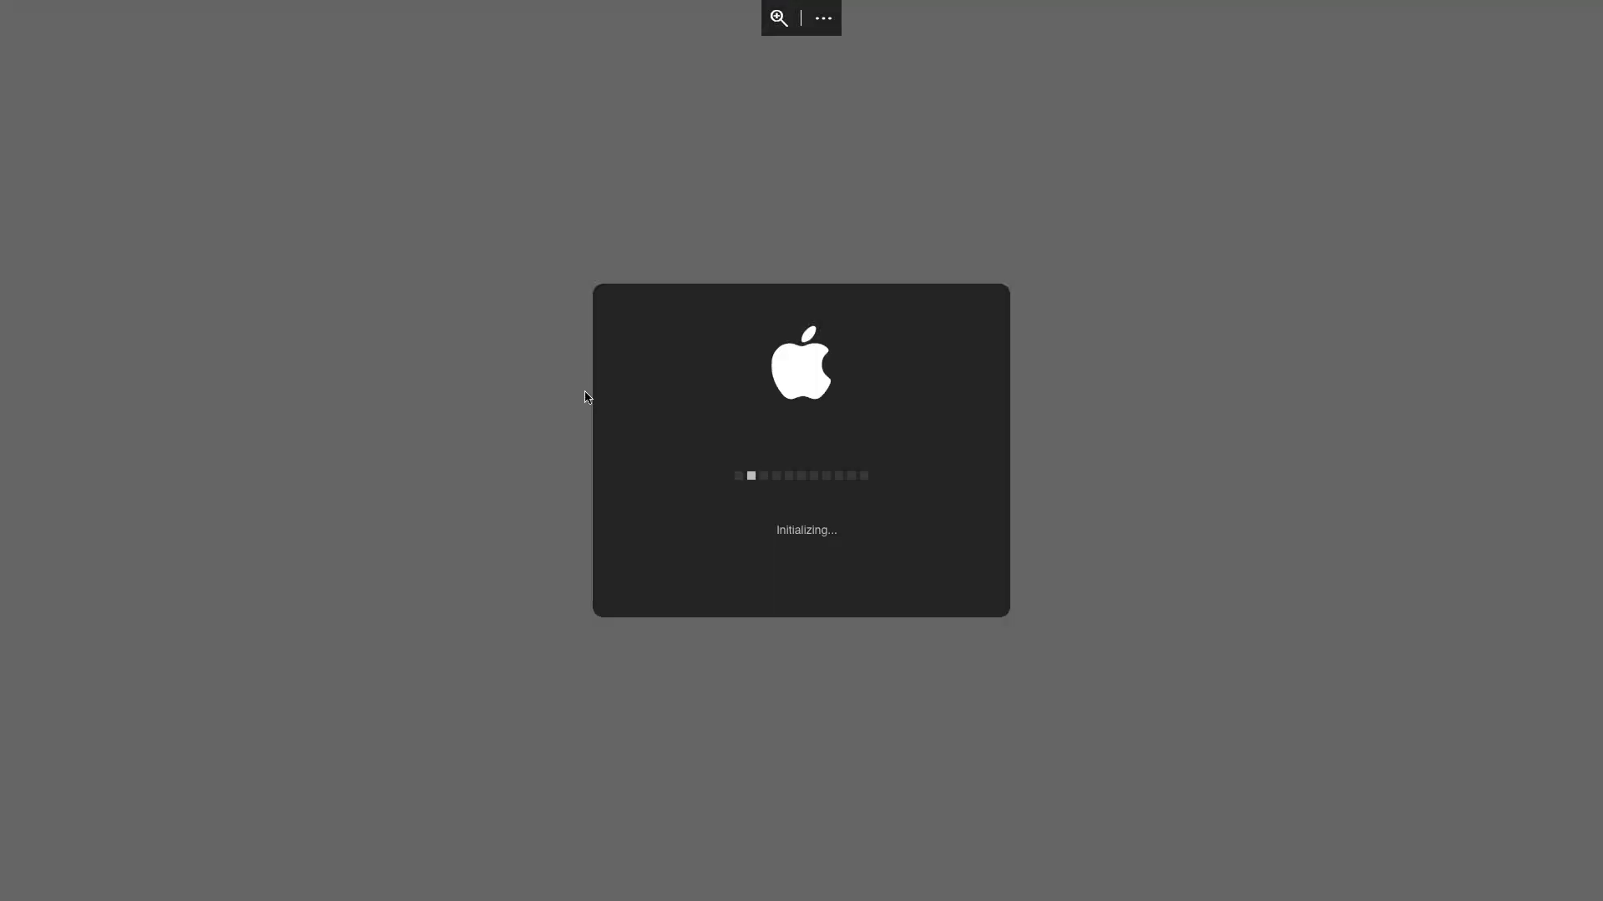
{"action": "mouse_move", "coordinate": [806, 10]}
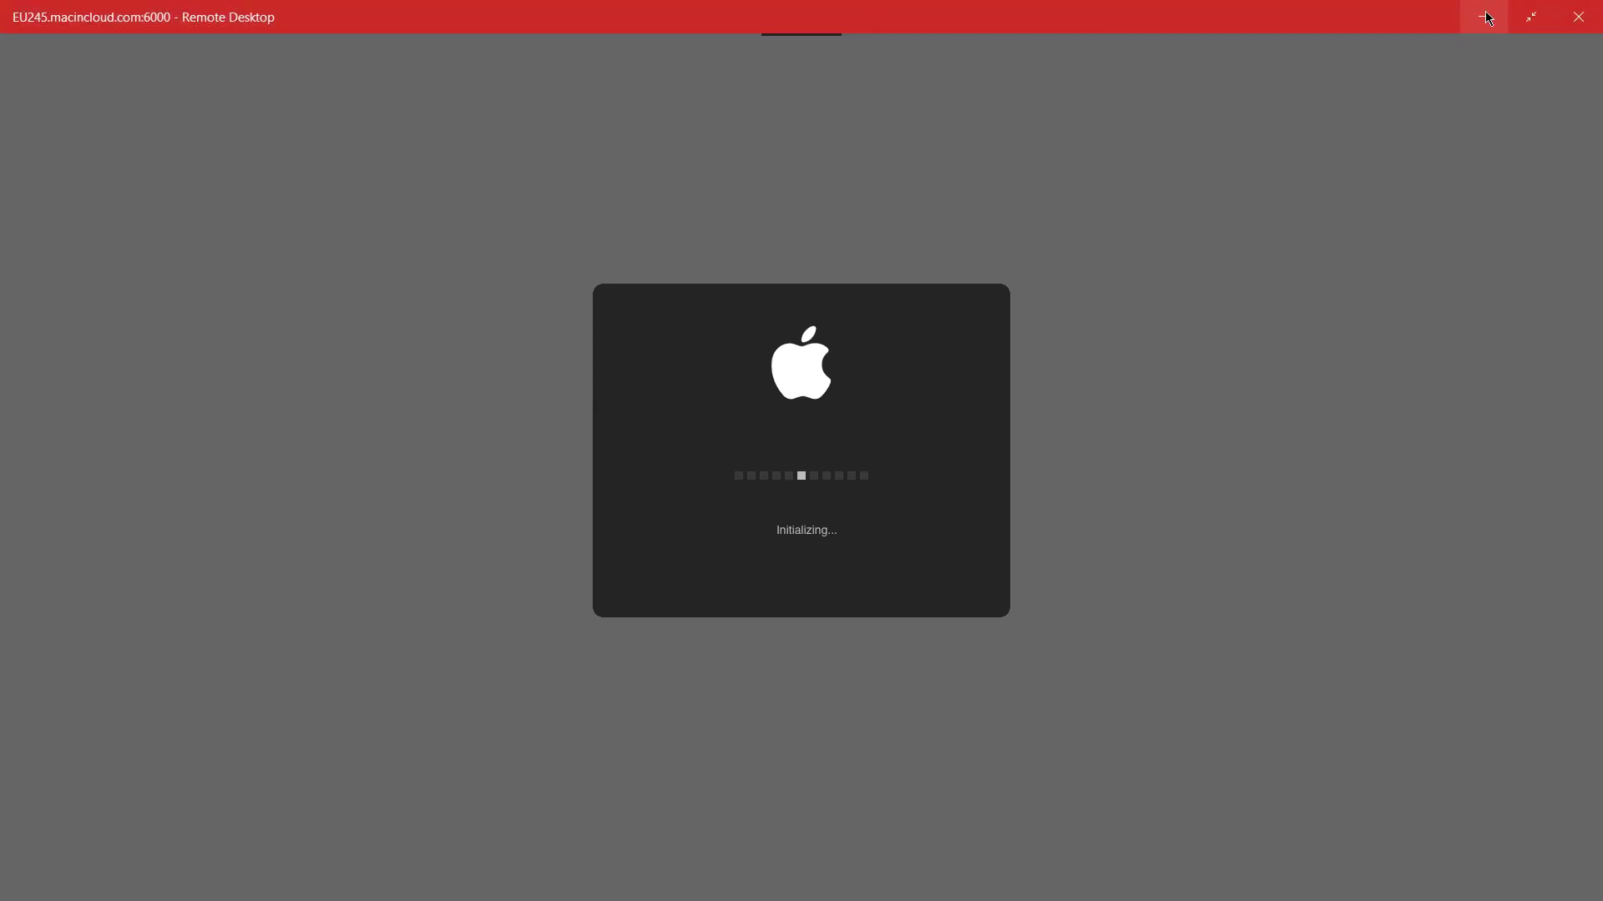
{"action": "left_click", "coordinate": [1497, 20]}
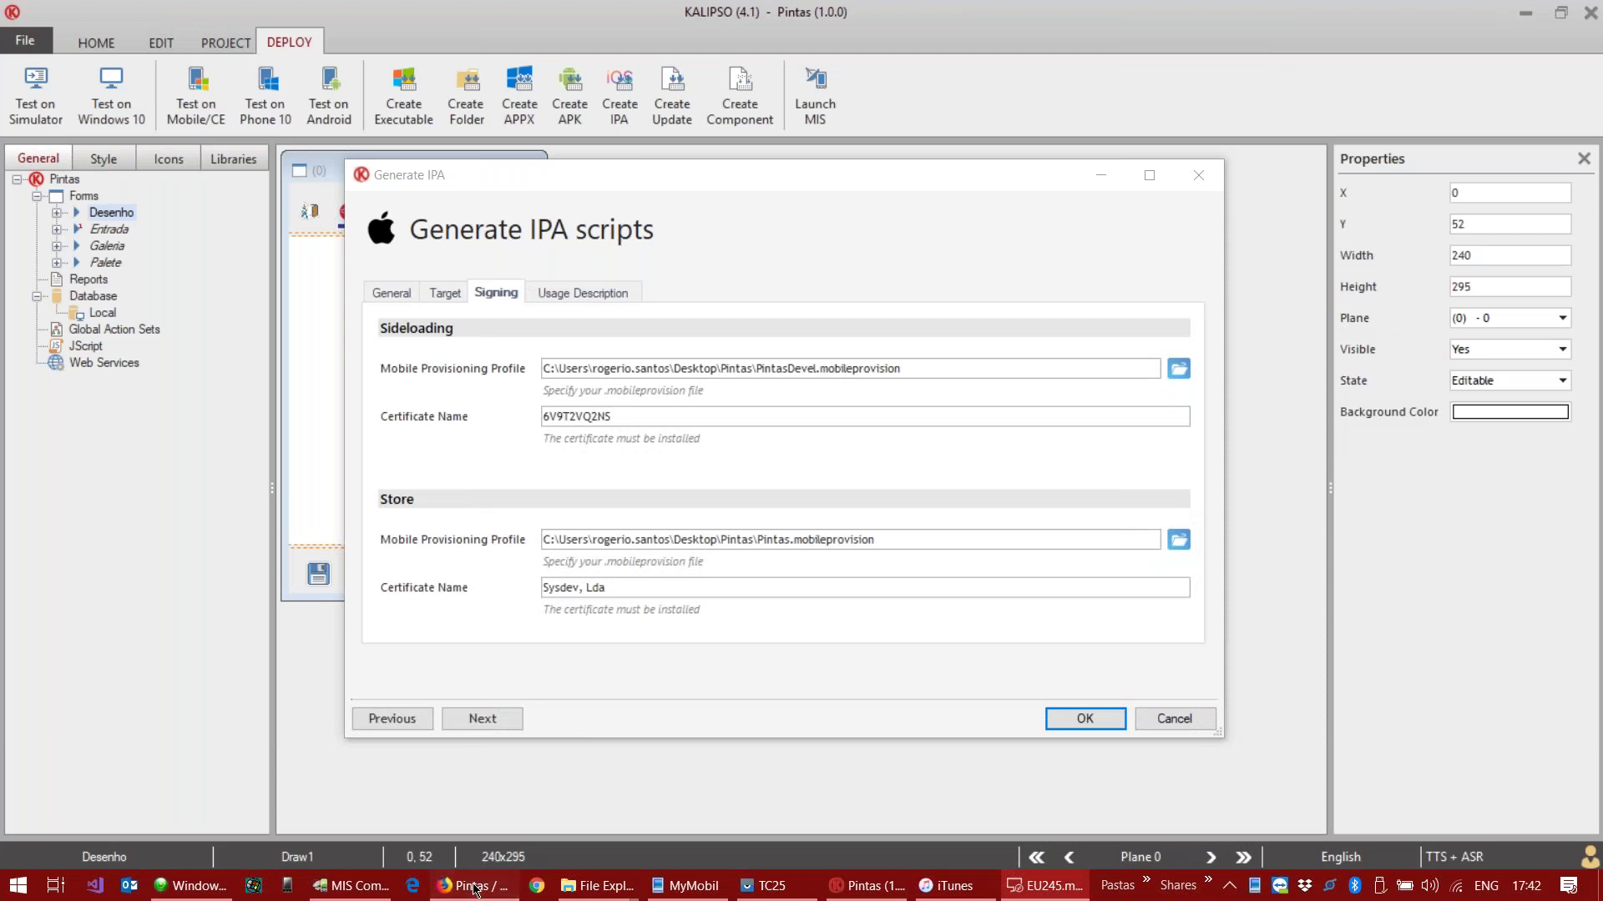
{"action": "left_click", "coordinate": [473, 887]}
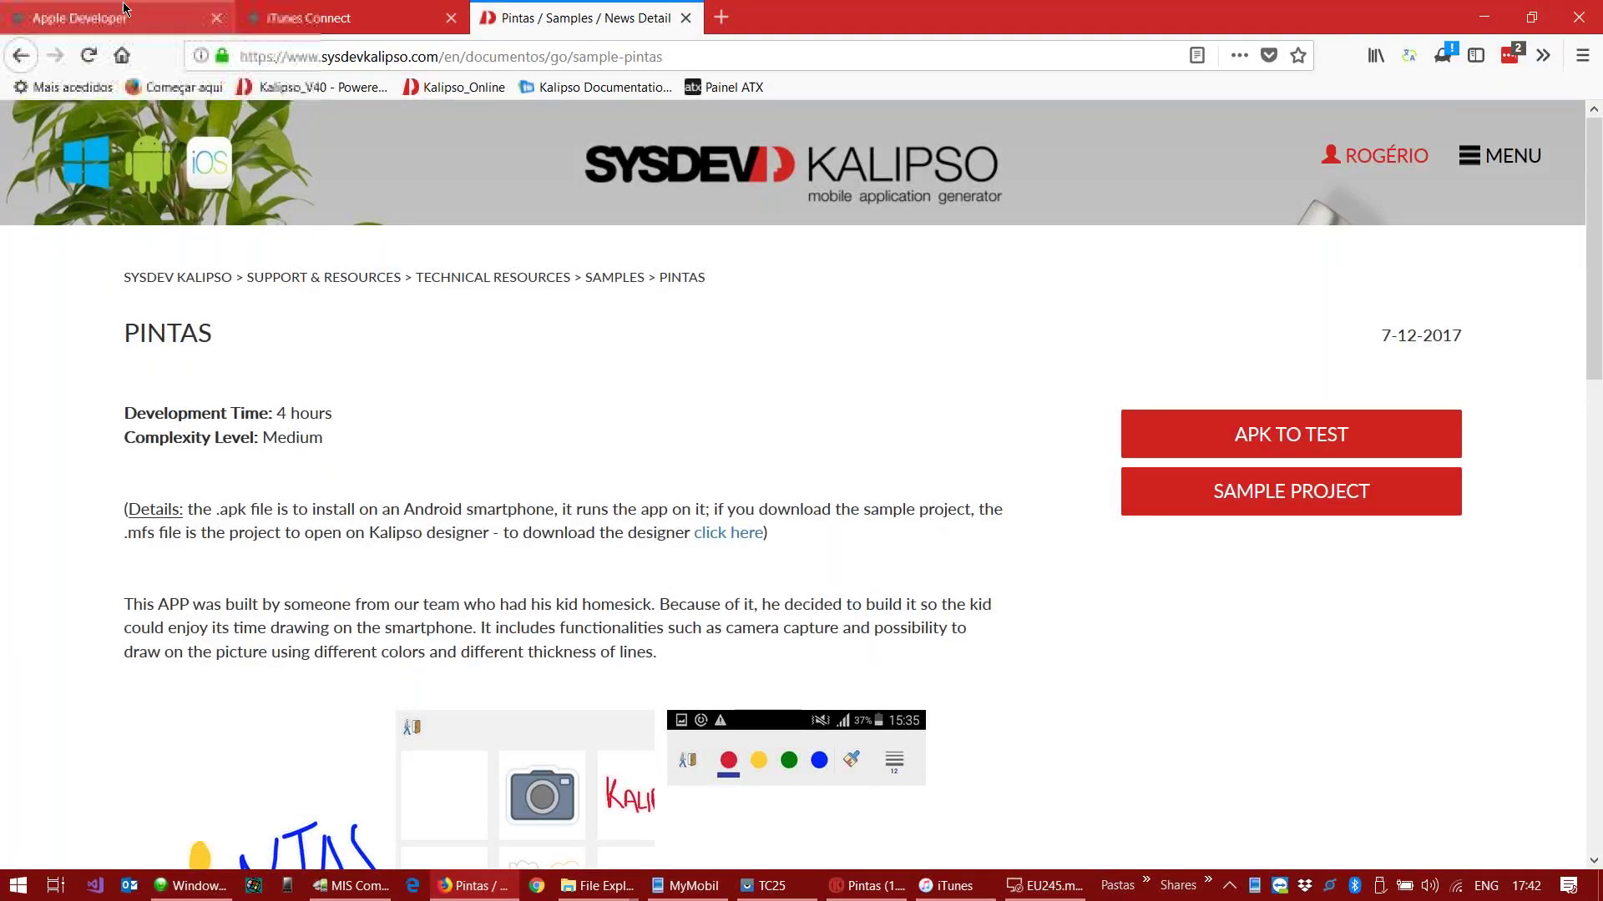
Step: Sign in to the Apple Developer account without saving the login in Firefox
{"action": "left_click", "coordinate": [123, 10]}
{"action": "left_click", "coordinate": [1180, 122]}
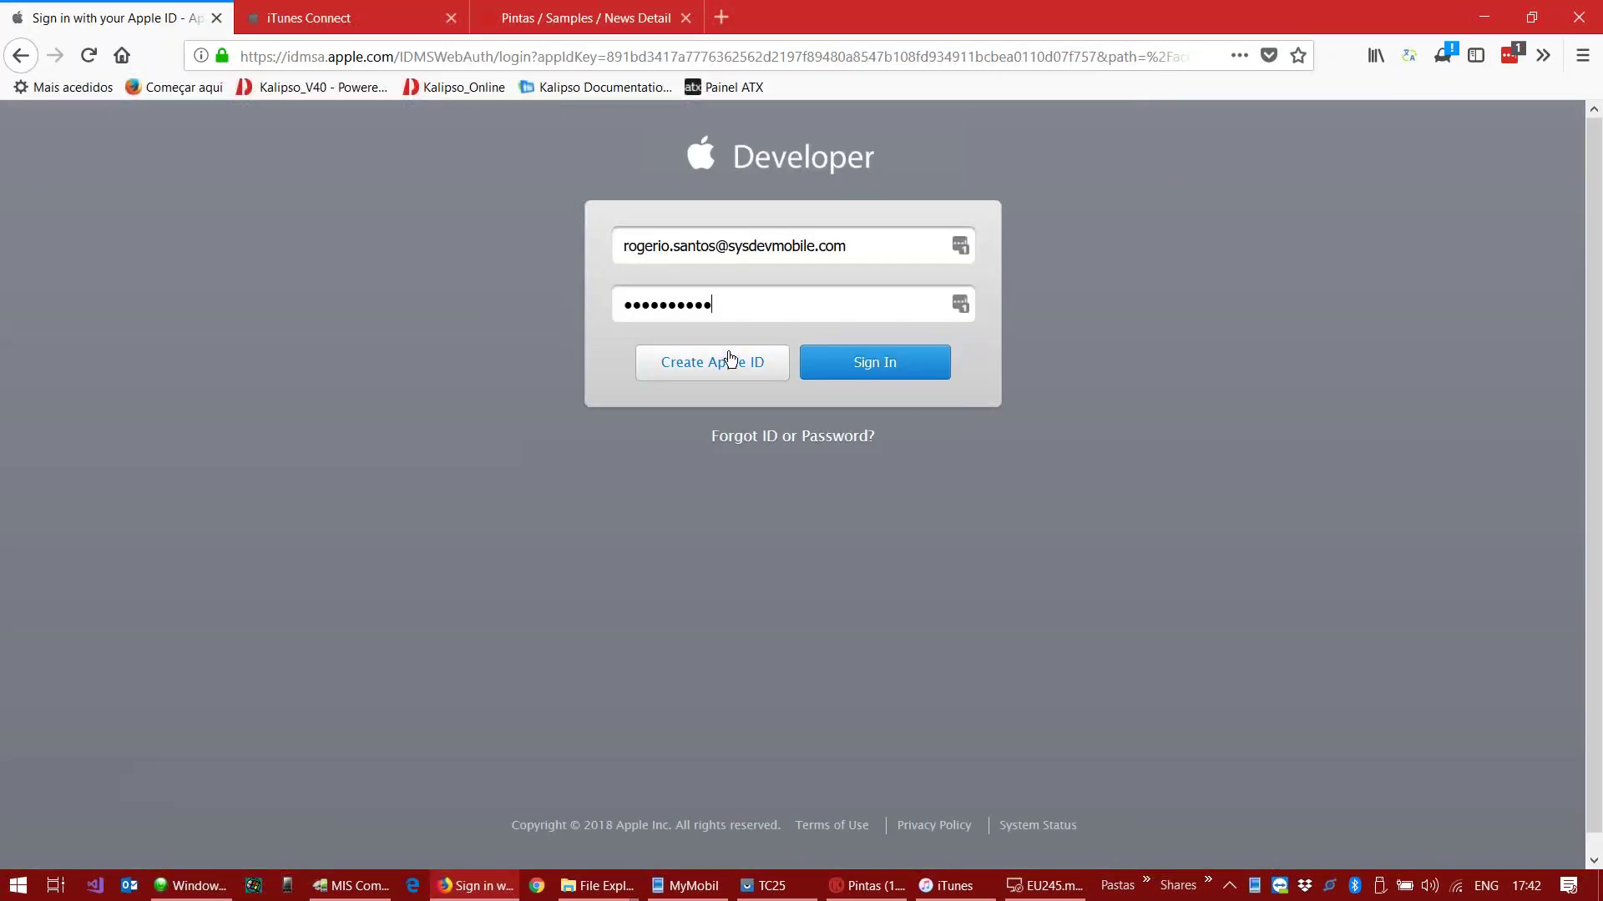
{"action": "left_click", "coordinate": [860, 360]}
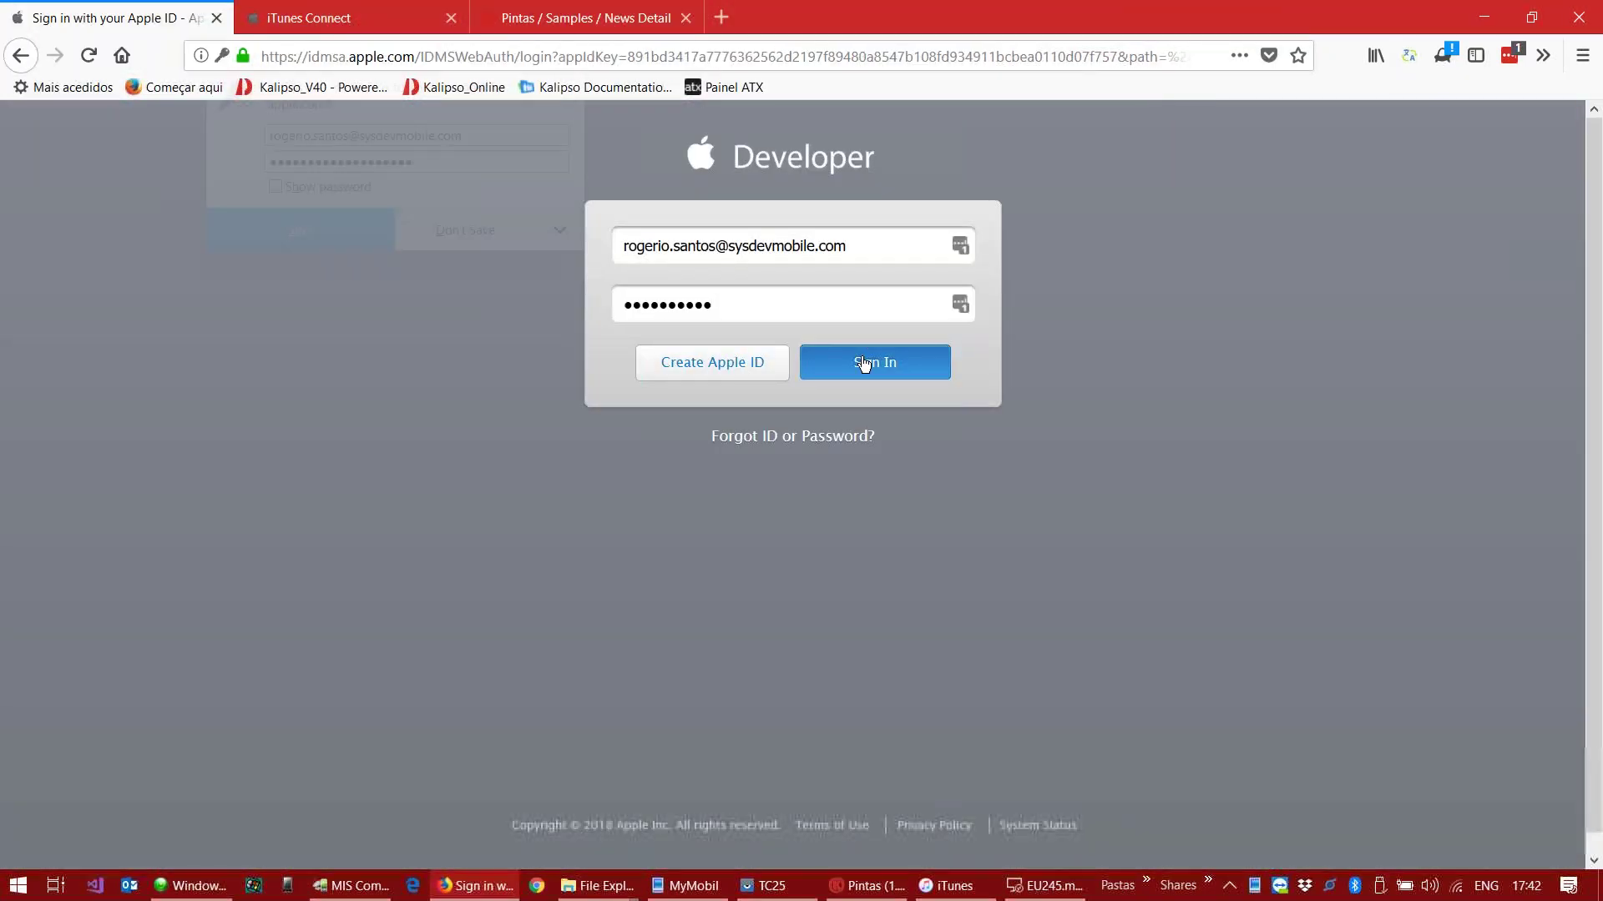
{"action": "left_click", "coordinate": [443, 243]}
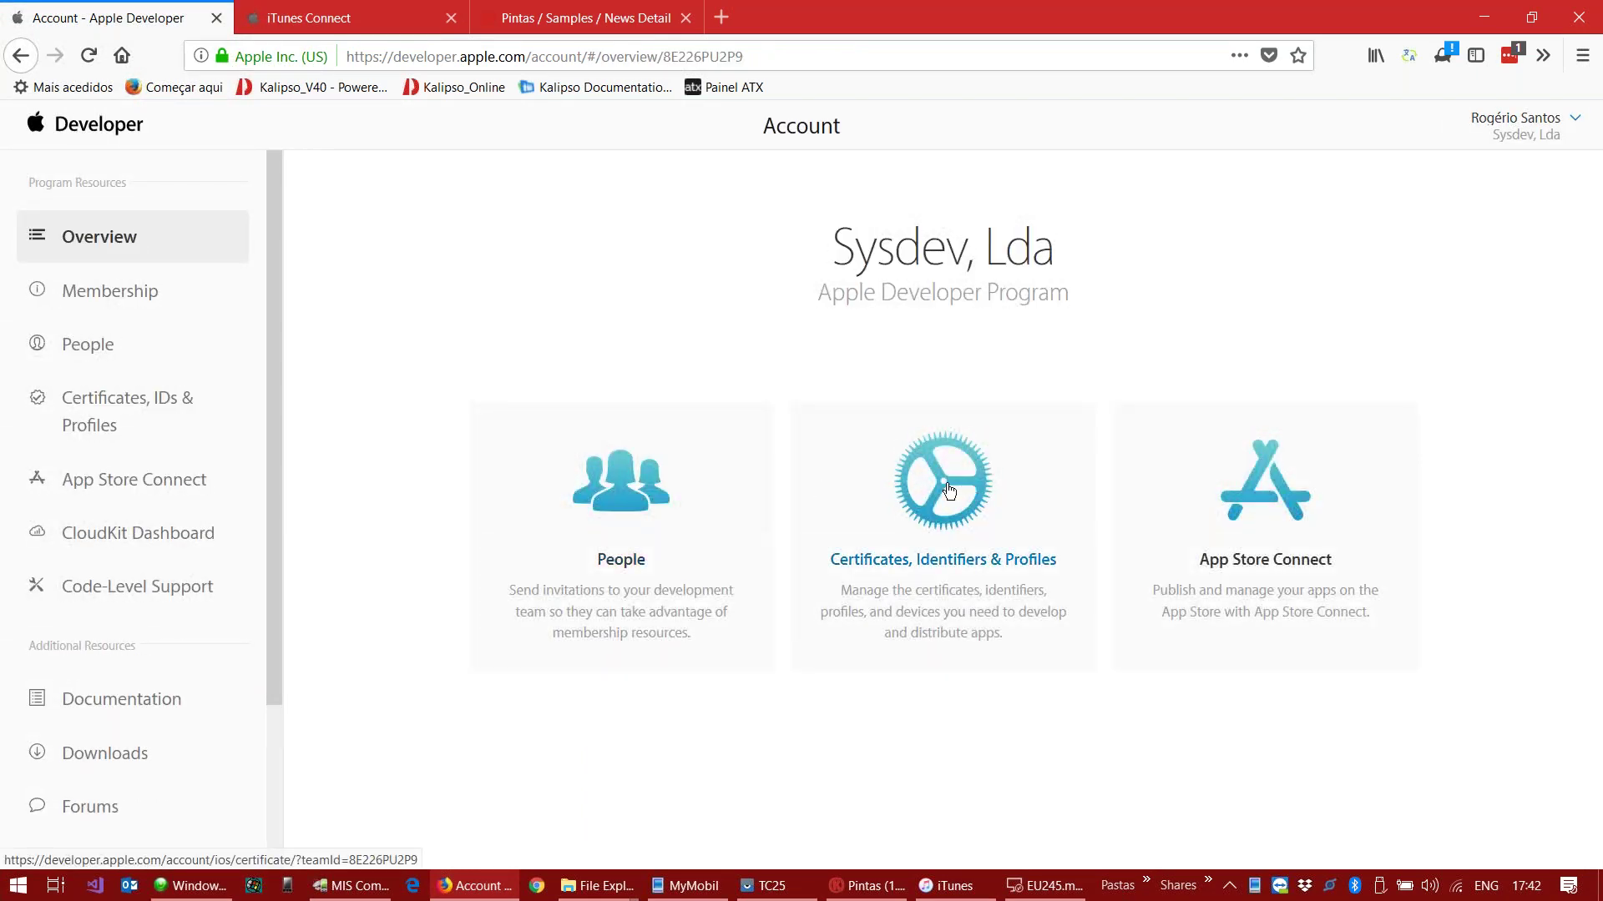
Step: Expand a development certificate under Certificates, Identifiers & Profiles, then return to Kalipso
{"action": "left_click", "coordinate": [949, 492]}
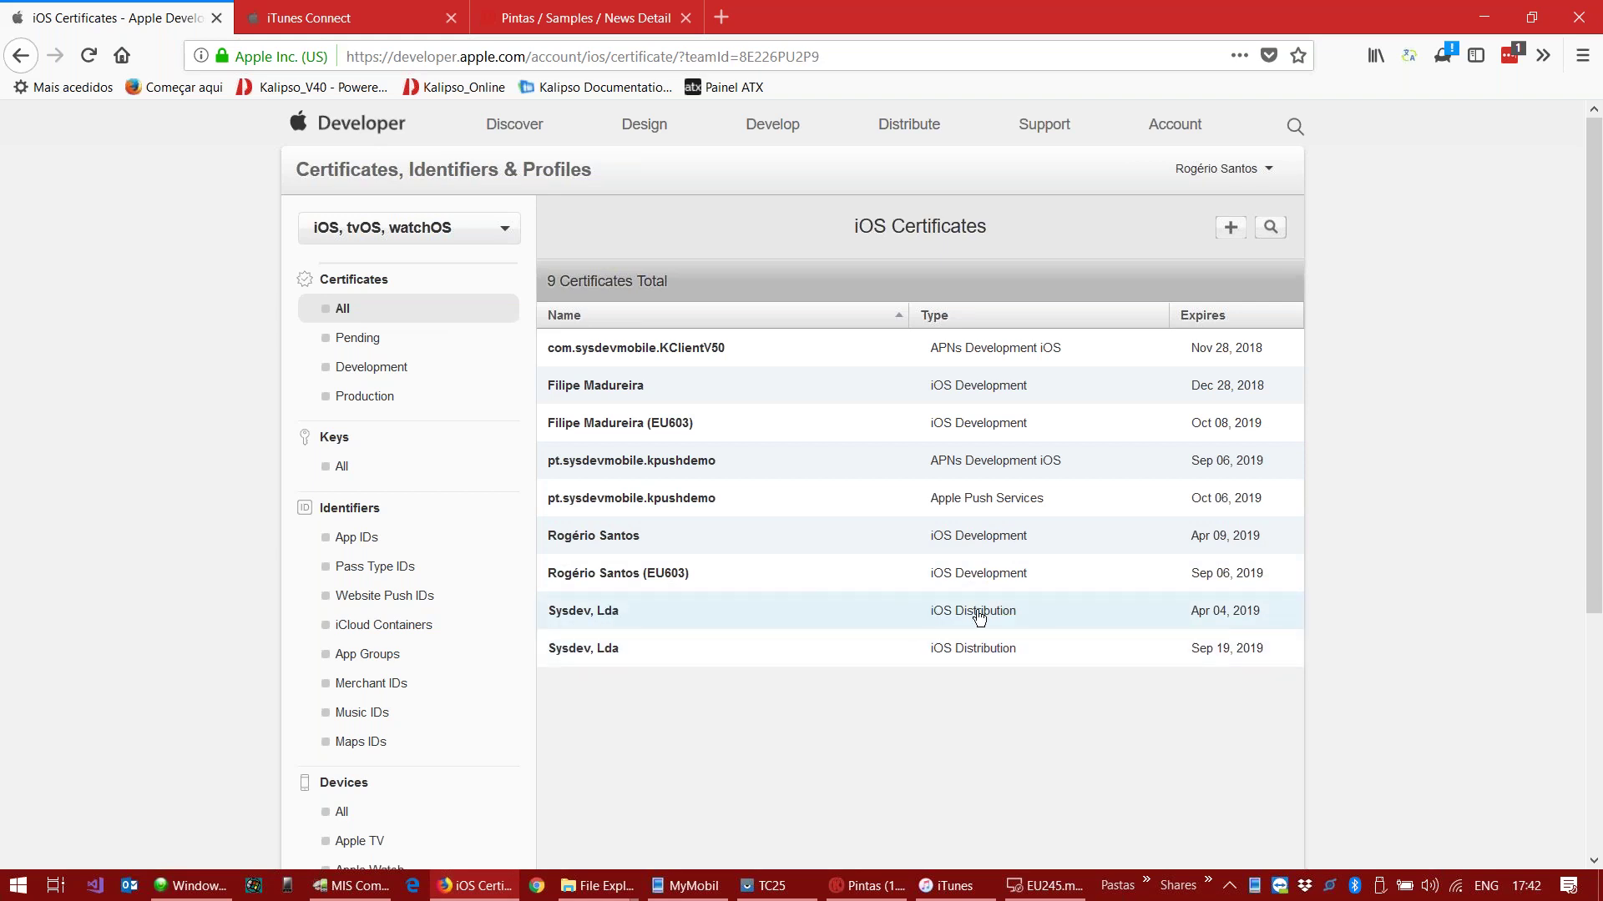
{"action": "left_click", "coordinate": [748, 547]}
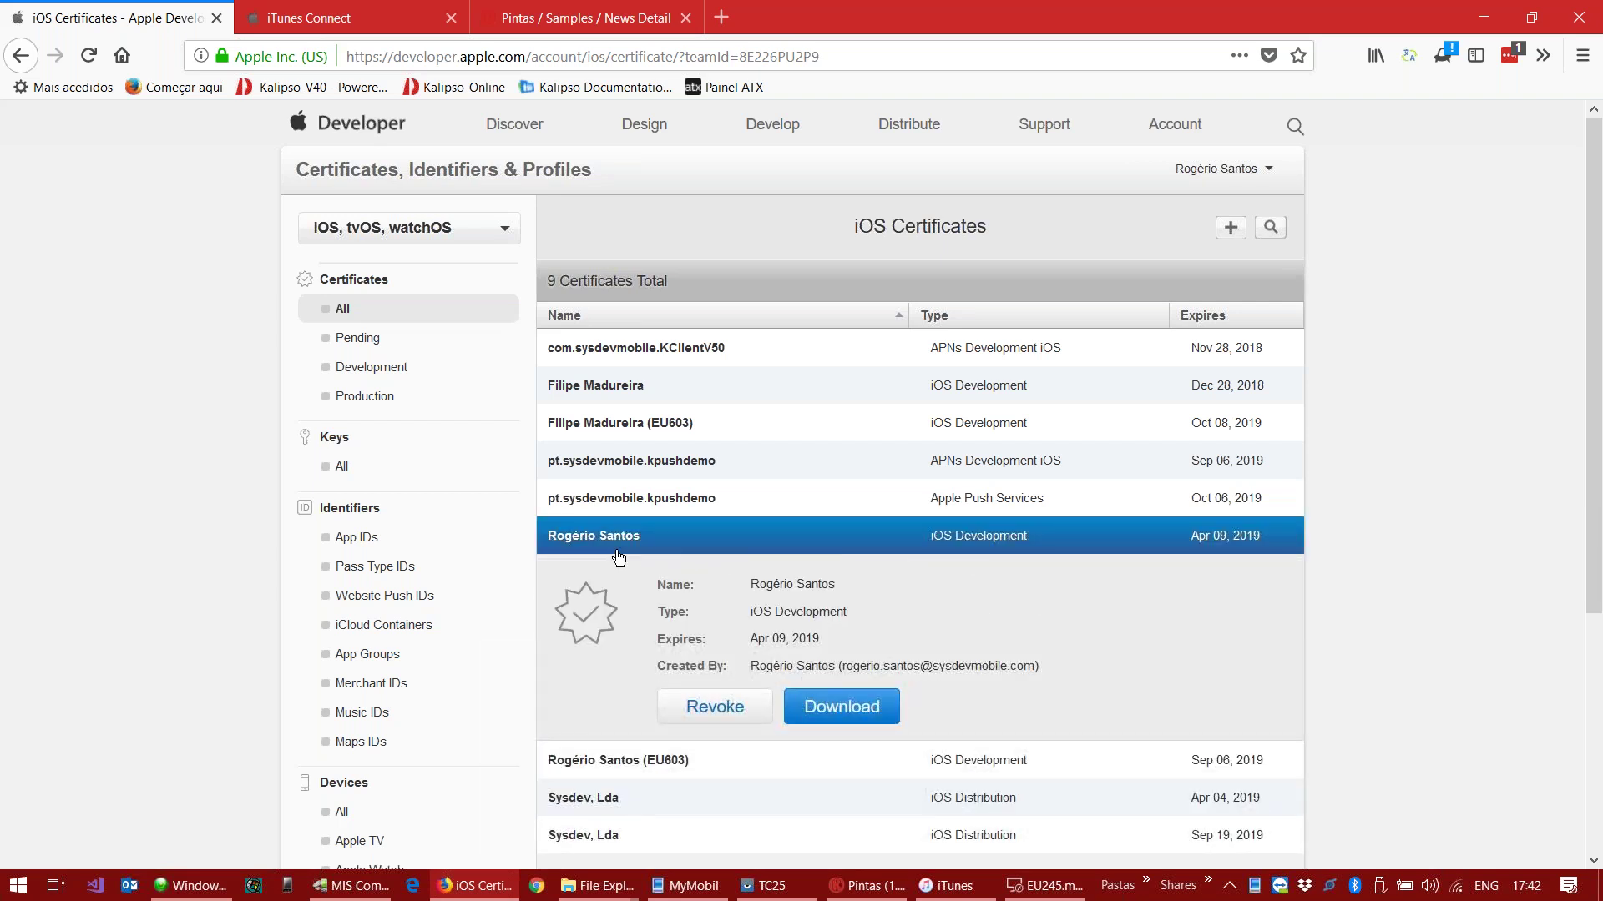
{"action": "left_click", "coordinate": [876, 889]}
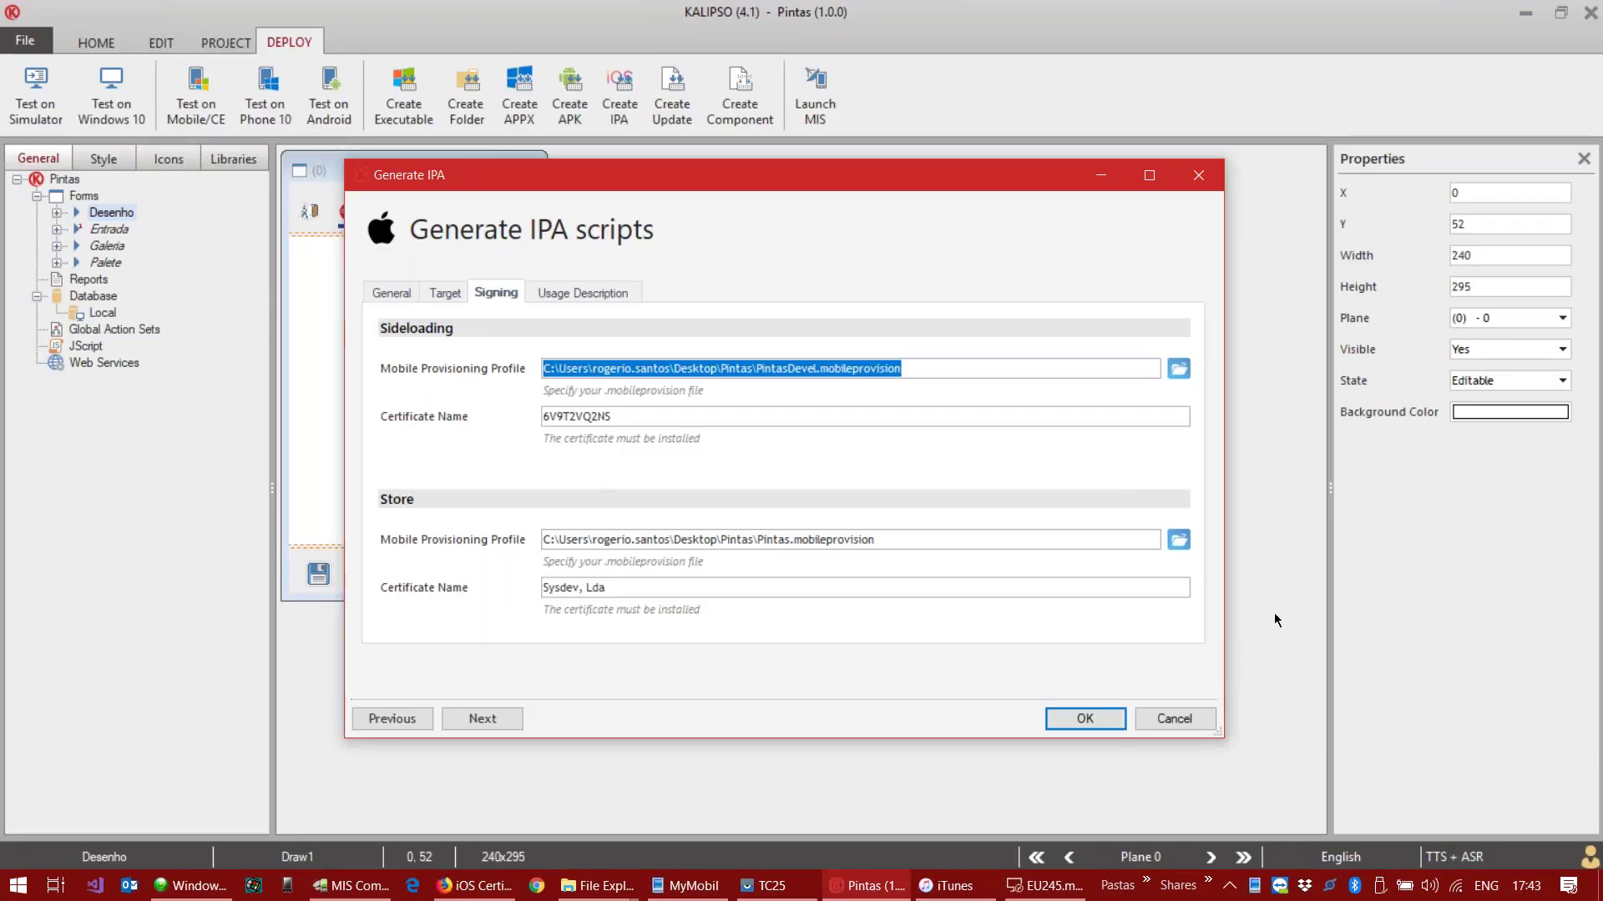
Step: Briefly bring up the remote Mac session, then go back to the iOS certificates page
{"action": "left_click", "coordinate": [1037, 892]}
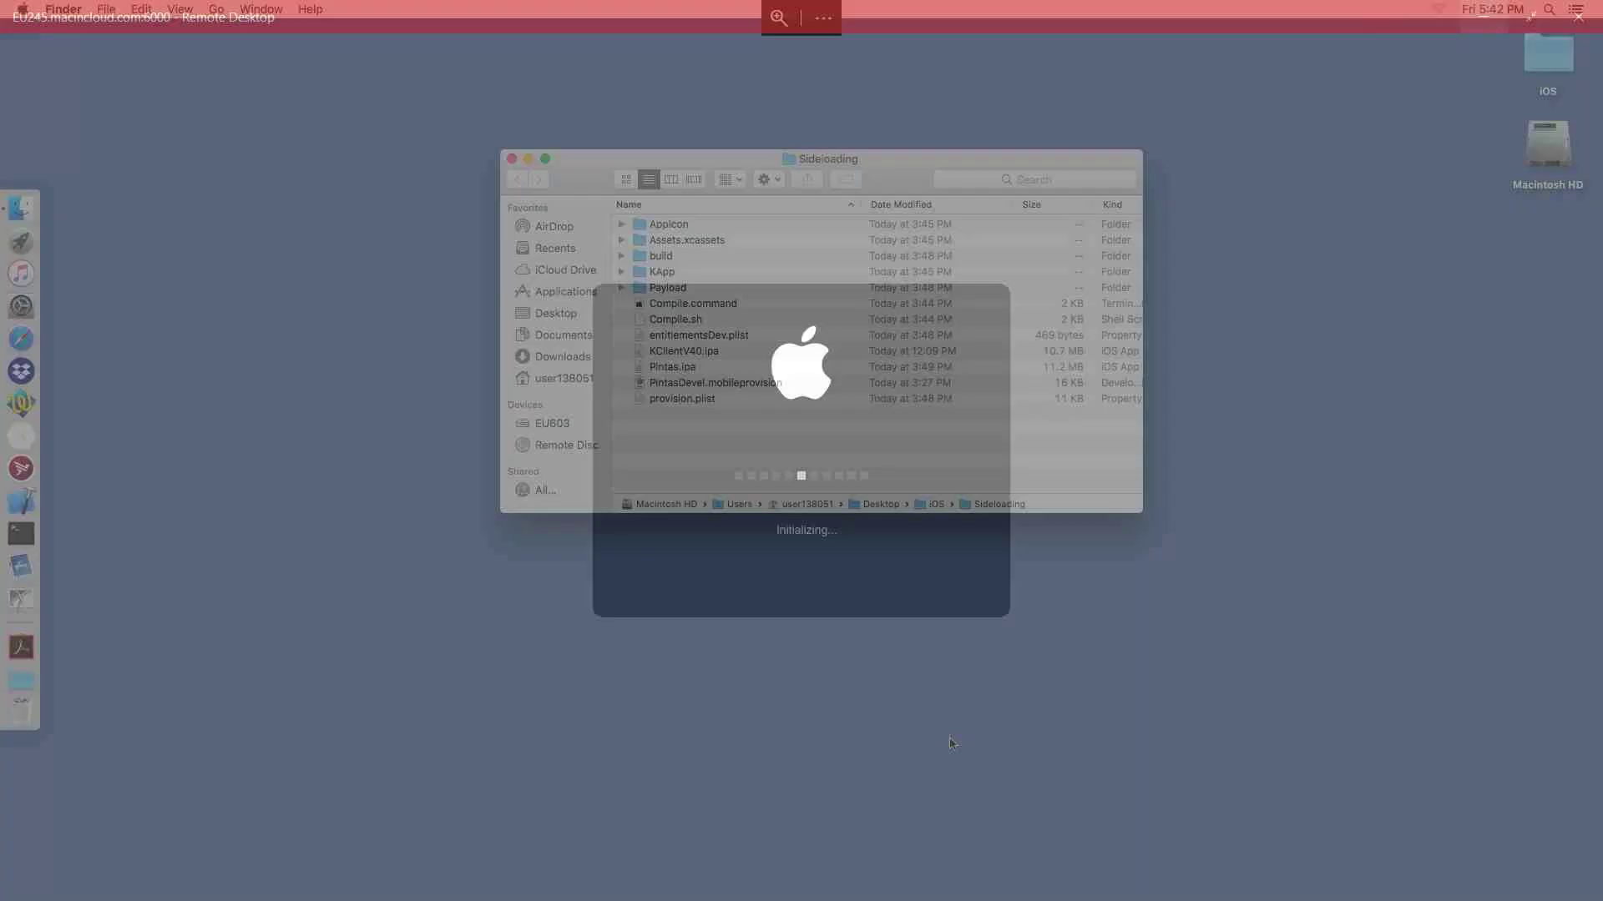
{"action": "mouse_move", "coordinate": [990, 14]}
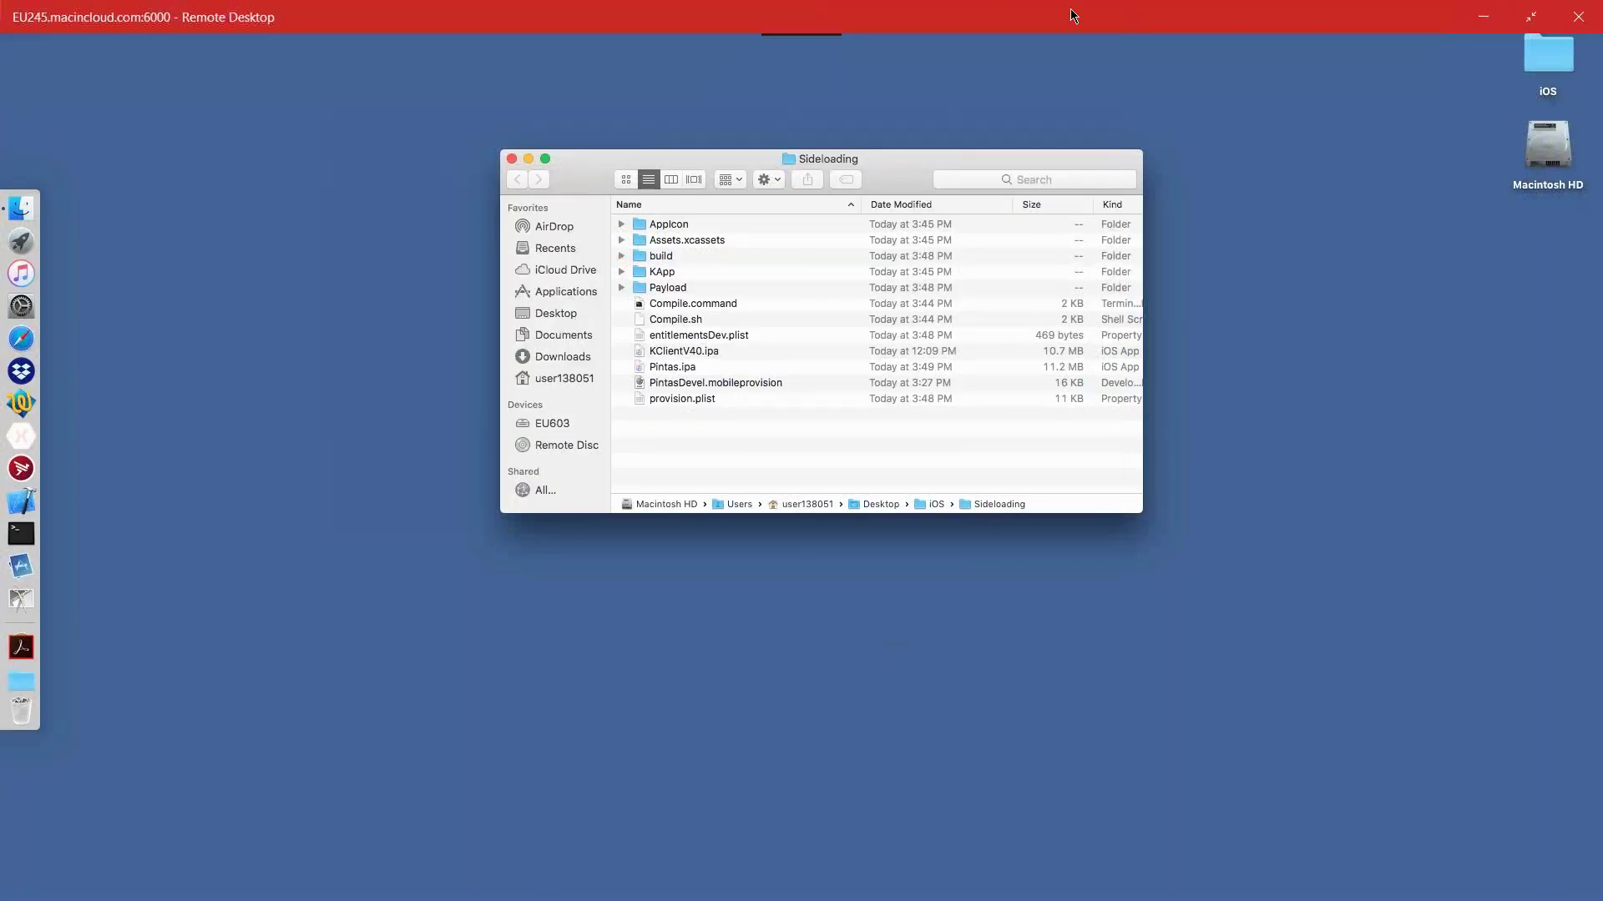
{"action": "left_click", "coordinate": [1481, 18]}
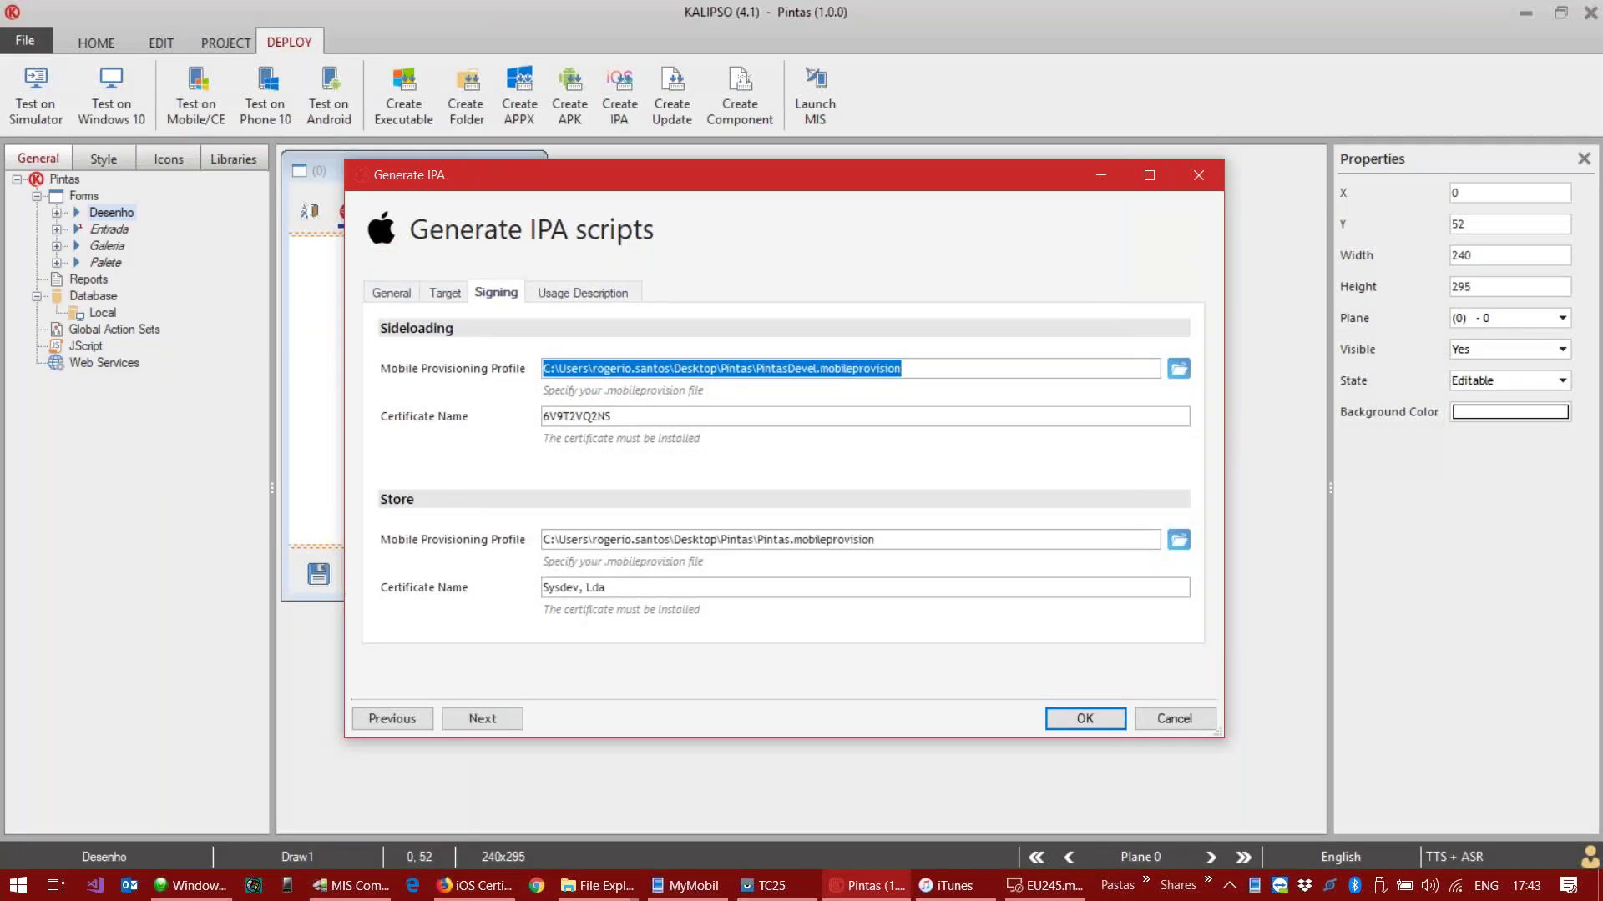
{"action": "left_click", "coordinate": [496, 883]}
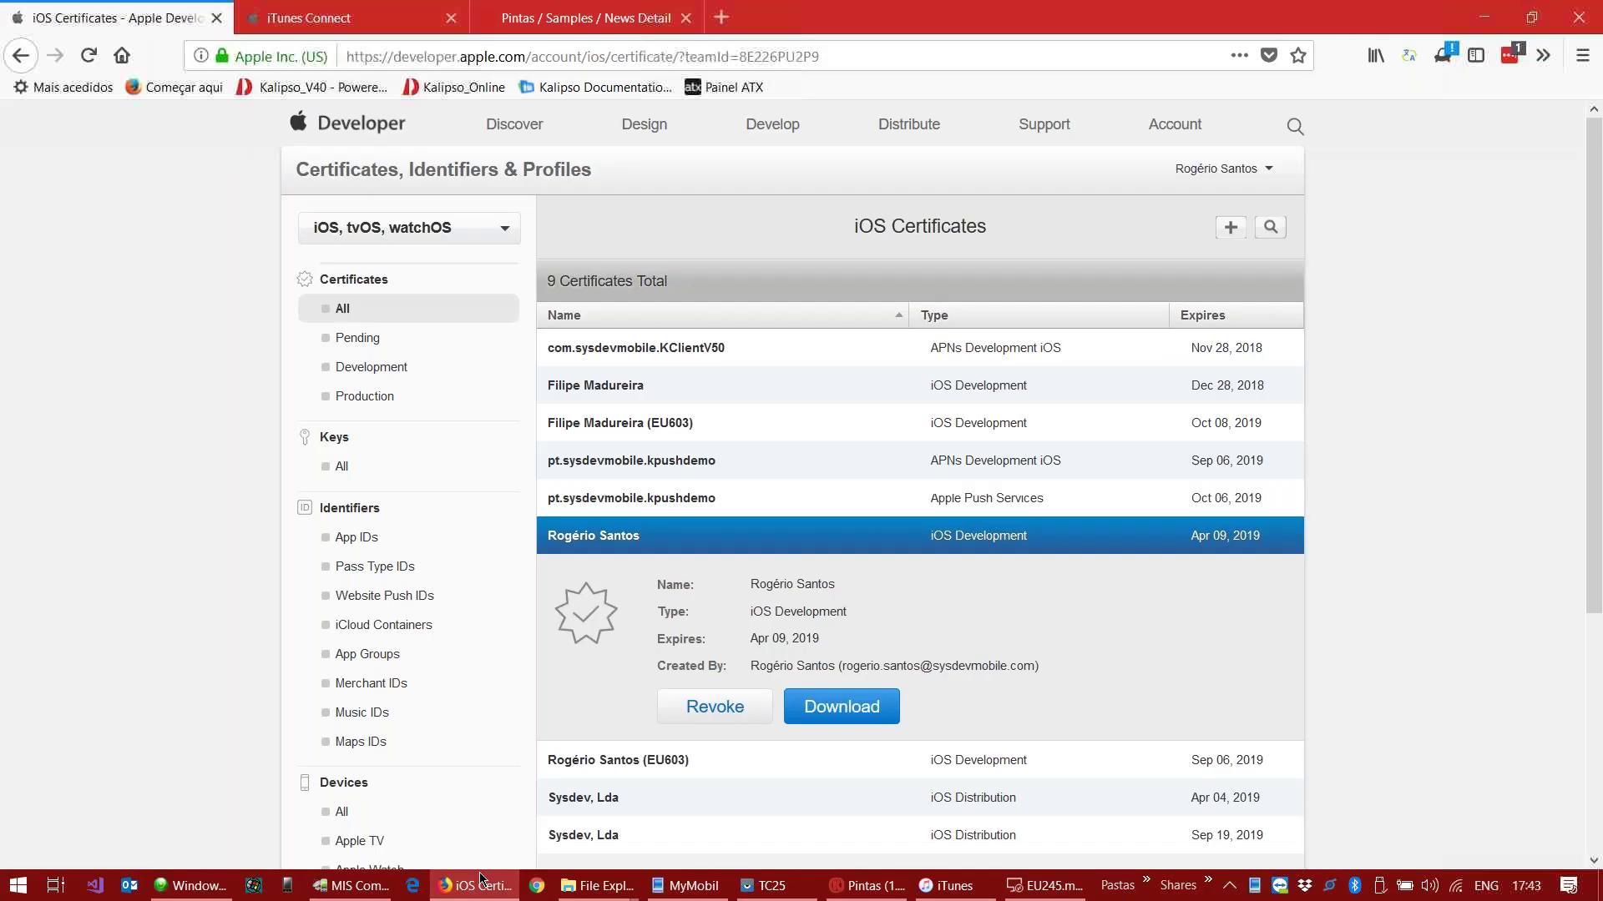
{"action": "scroll", "coordinate": [870, 588], "scroll_direction": "down", "scroll_amount": 3}
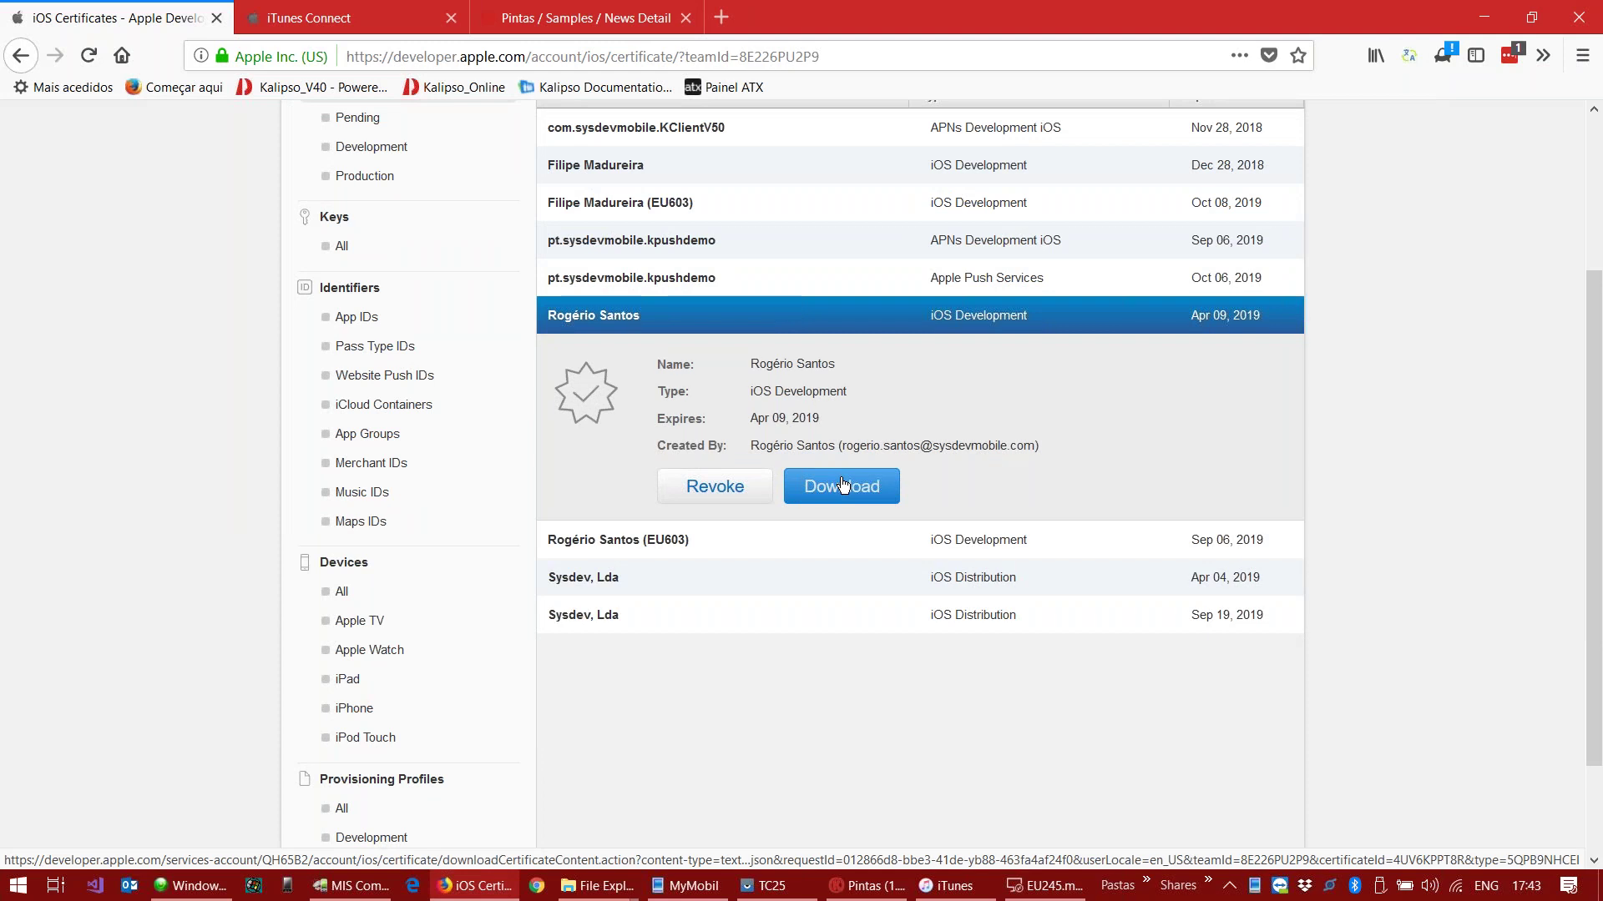
Step: Launch Keychain Access on the remote Mac by searching 'keych' in Launchpad
{"action": "left_click", "coordinate": [1047, 886]}
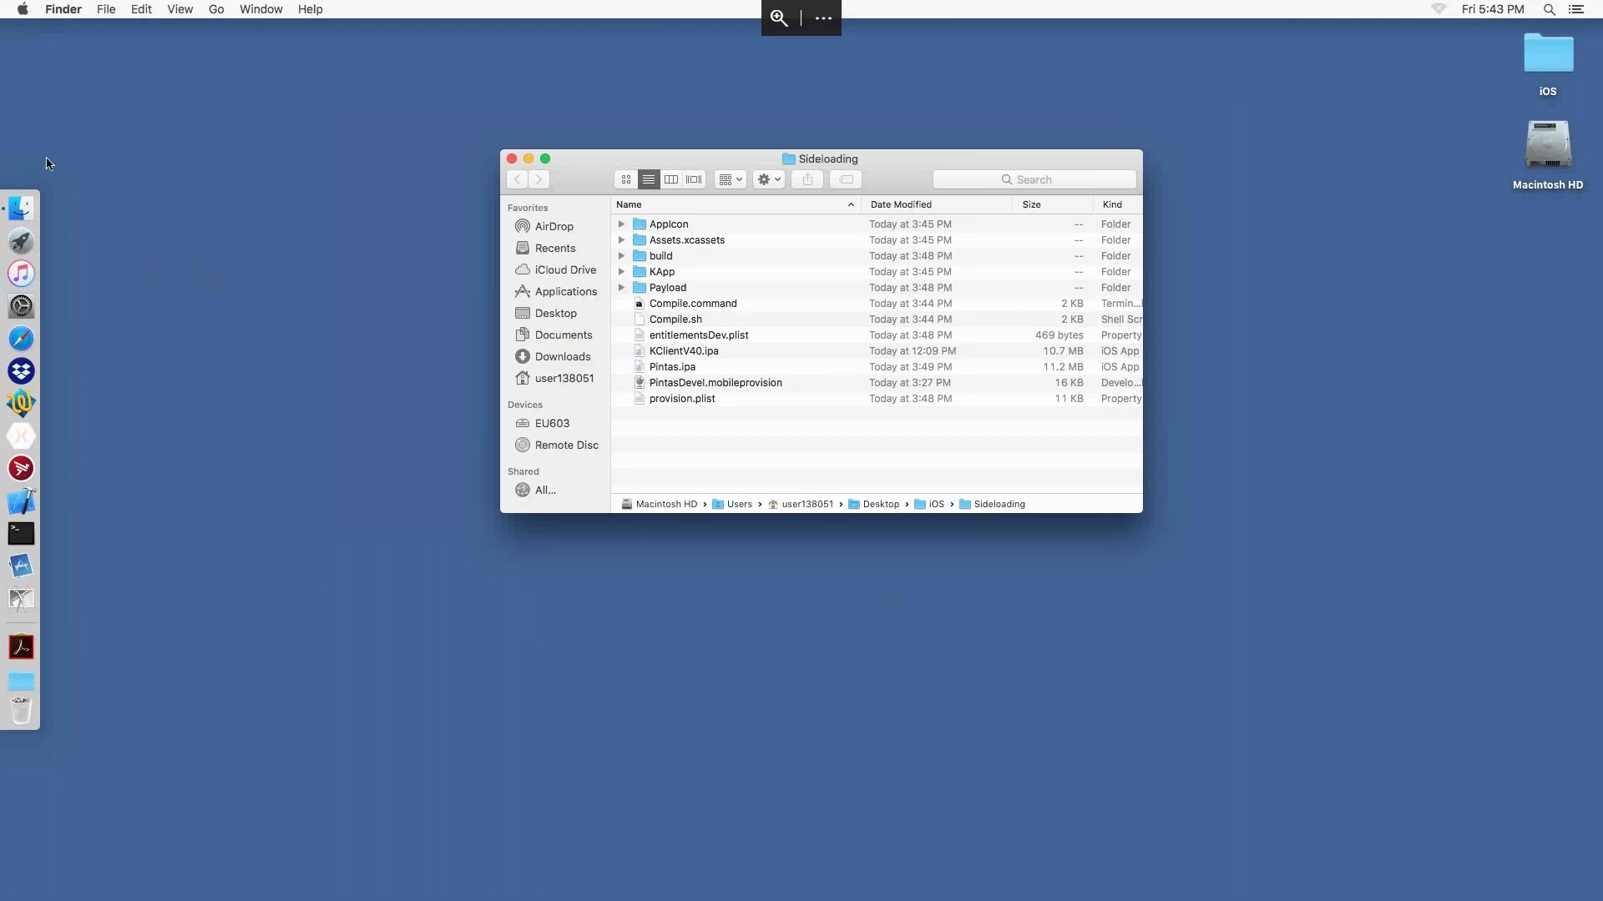
{"action": "left_click", "coordinate": [22, 10]}
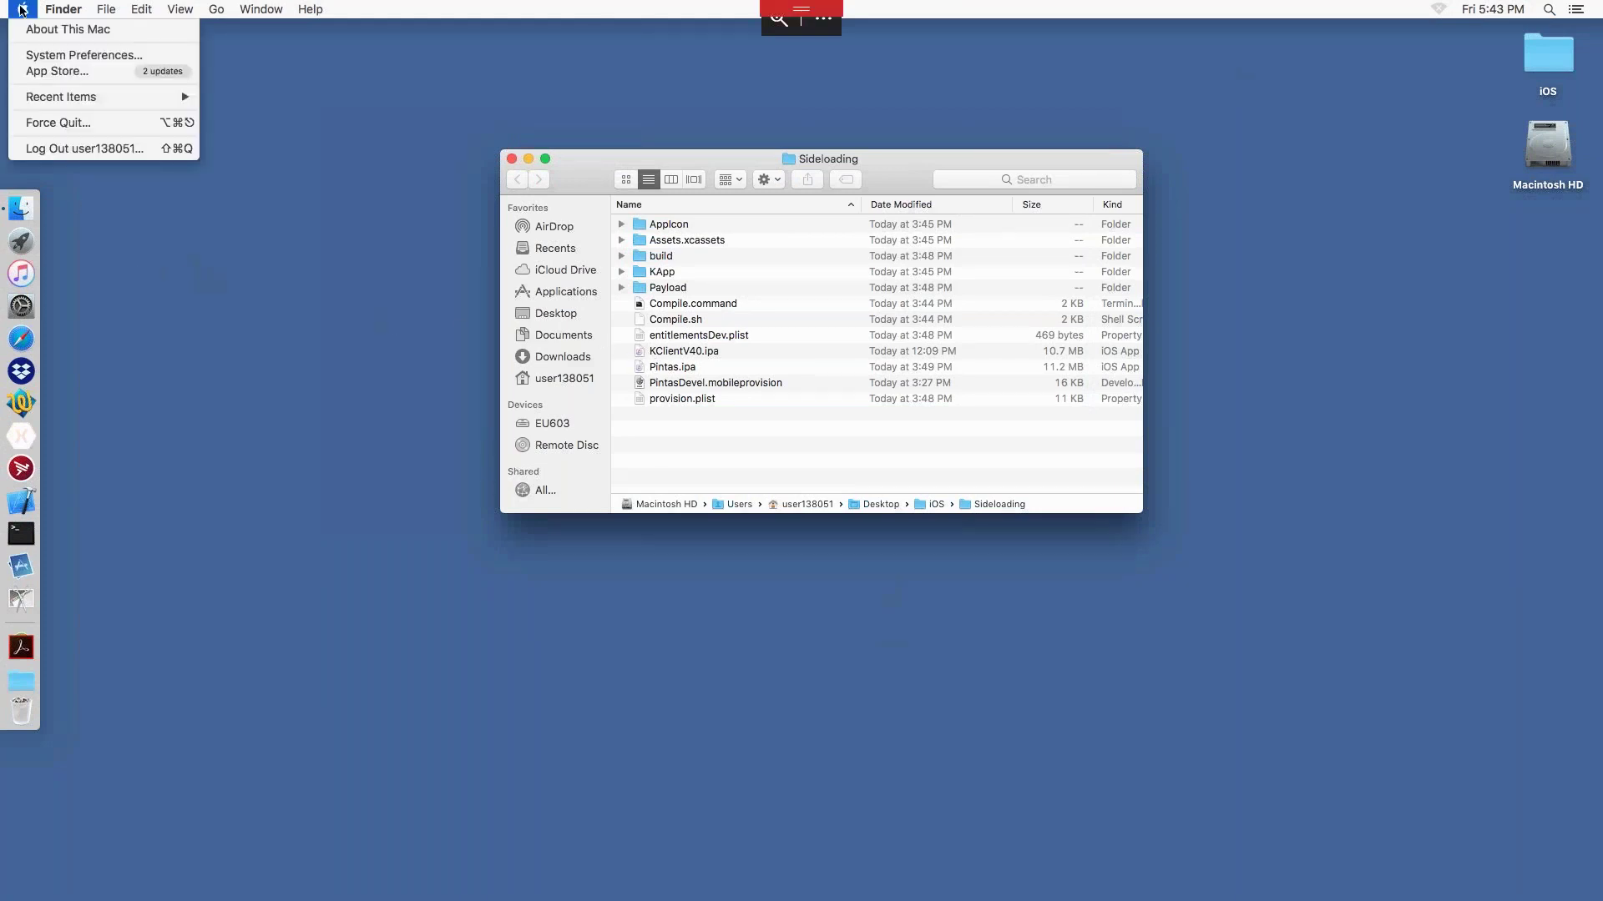
{"action": "left_click", "coordinate": [22, 10]}
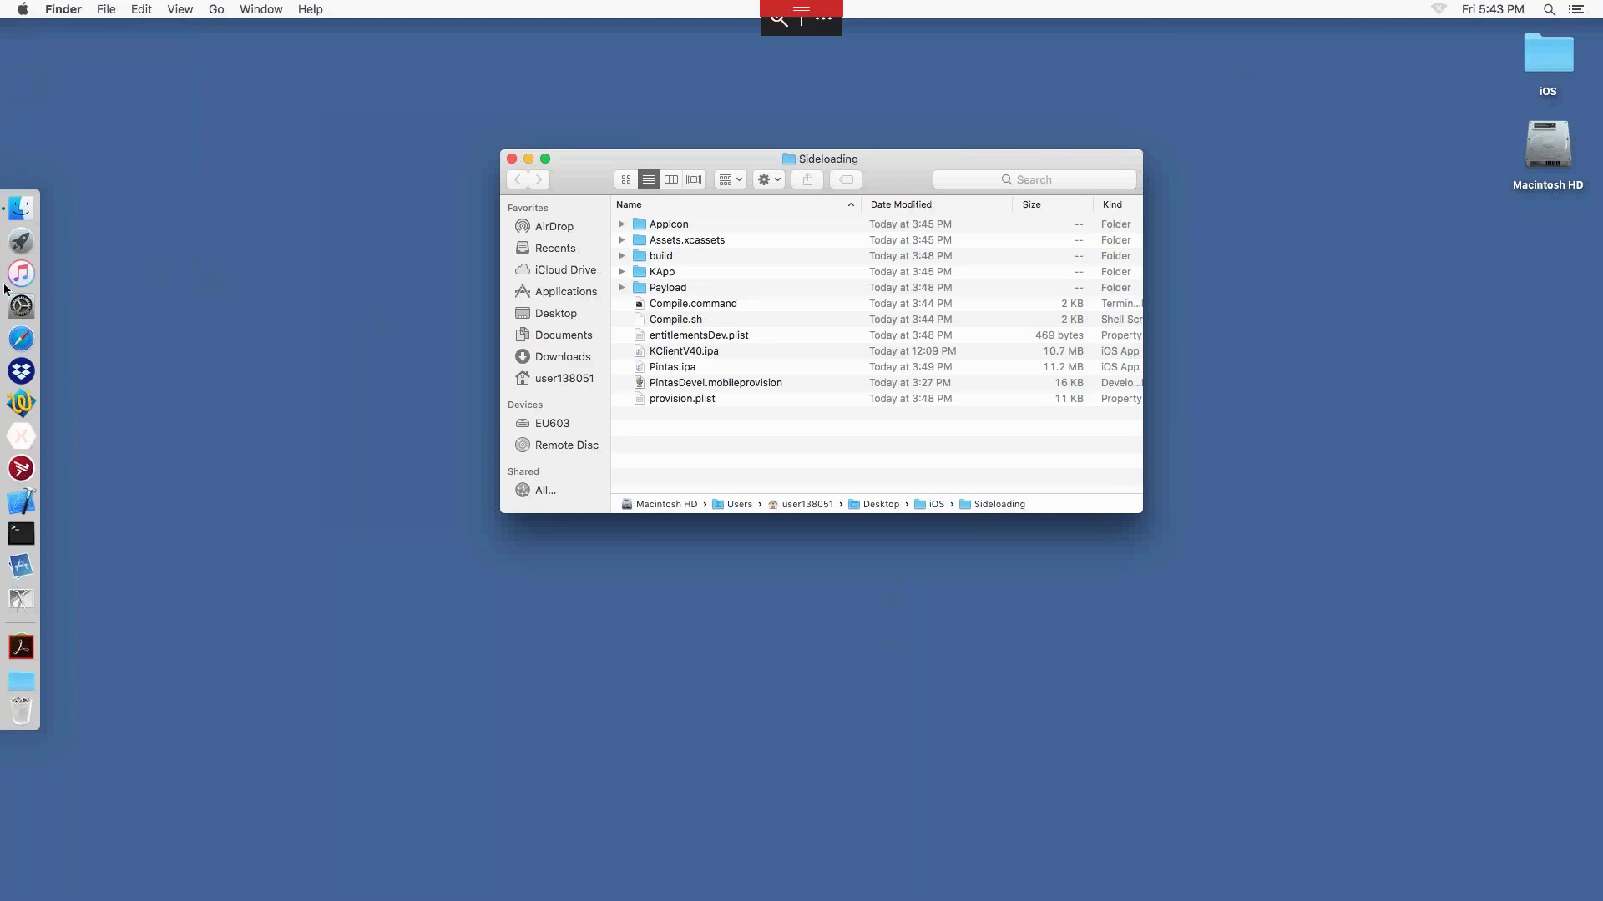
{"action": "left_click", "coordinate": [19, 242]}
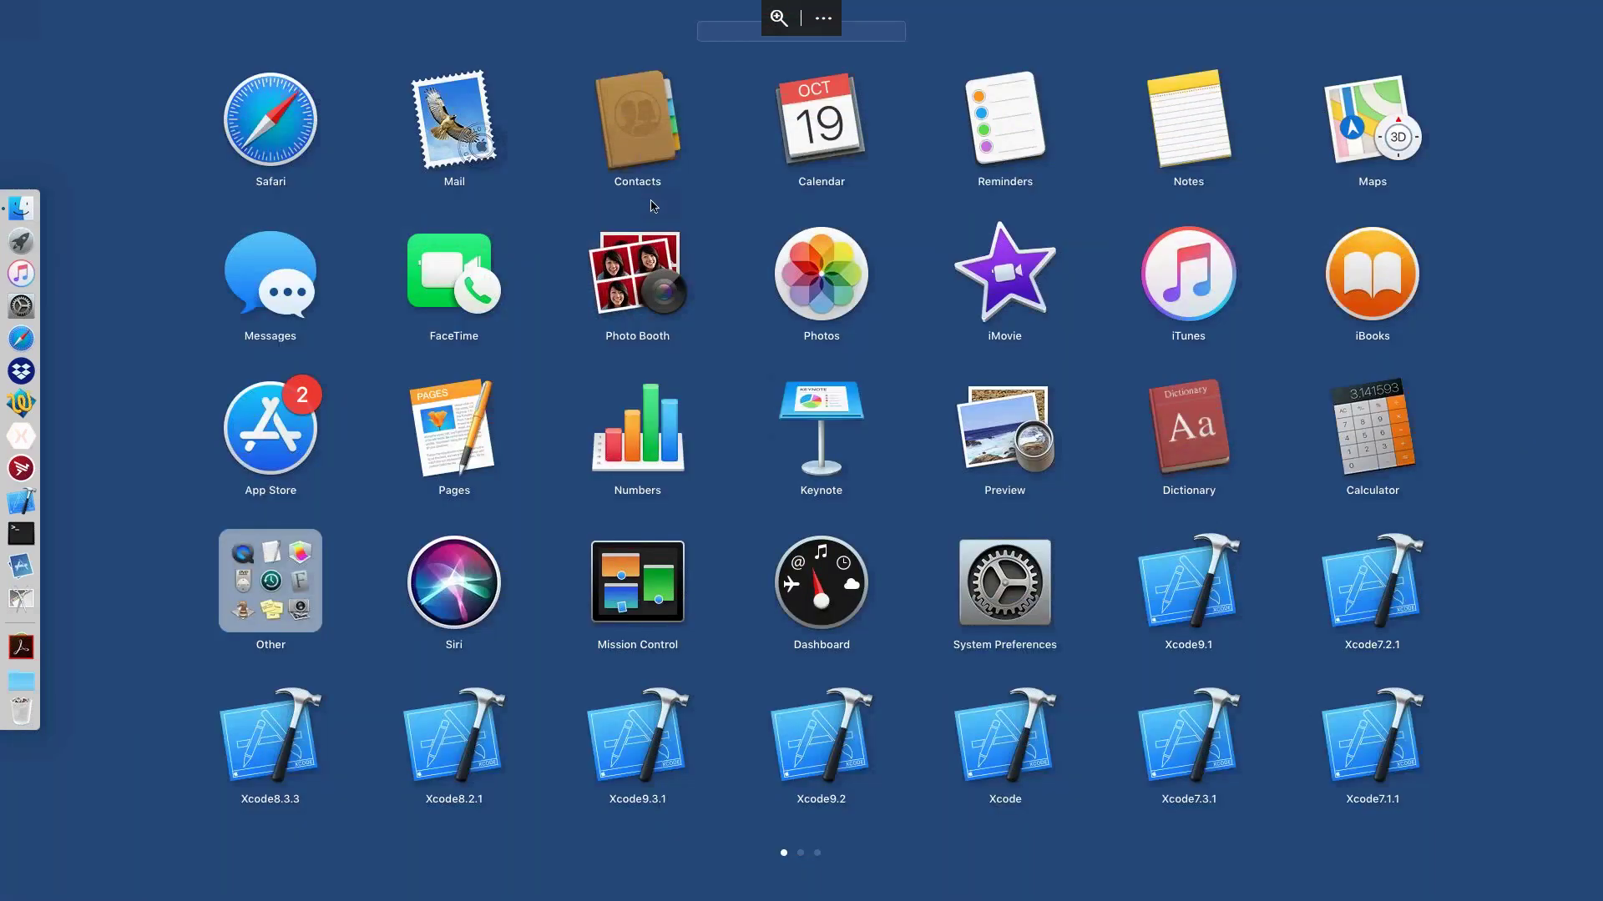
{"action": "type", "text": "keych"}
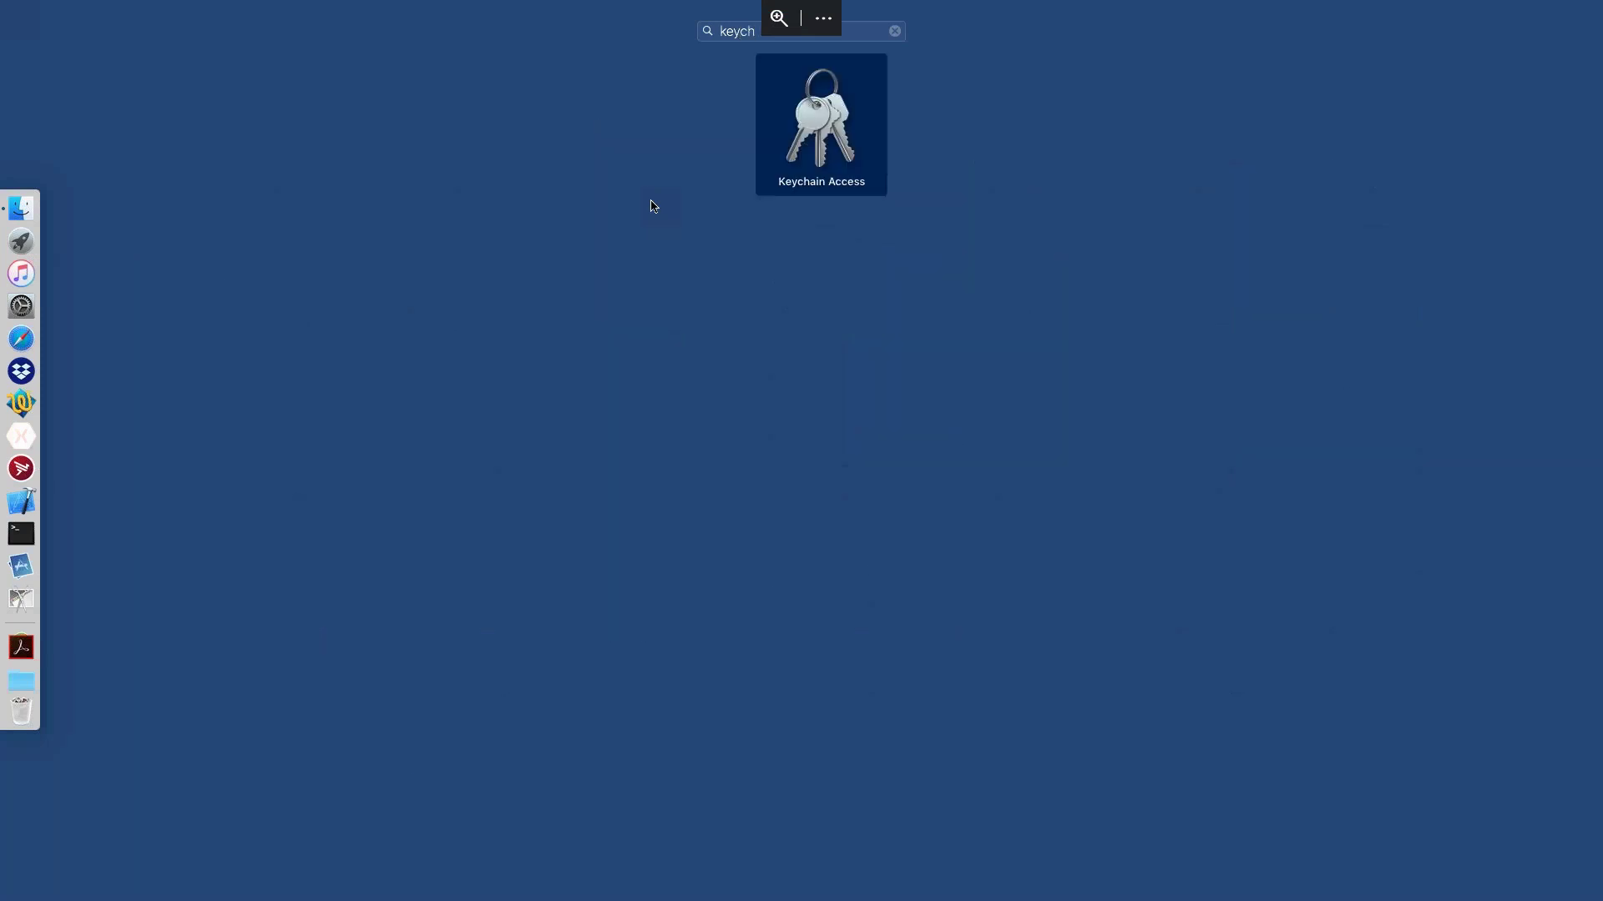
{"action": "key", "text": "Return"}
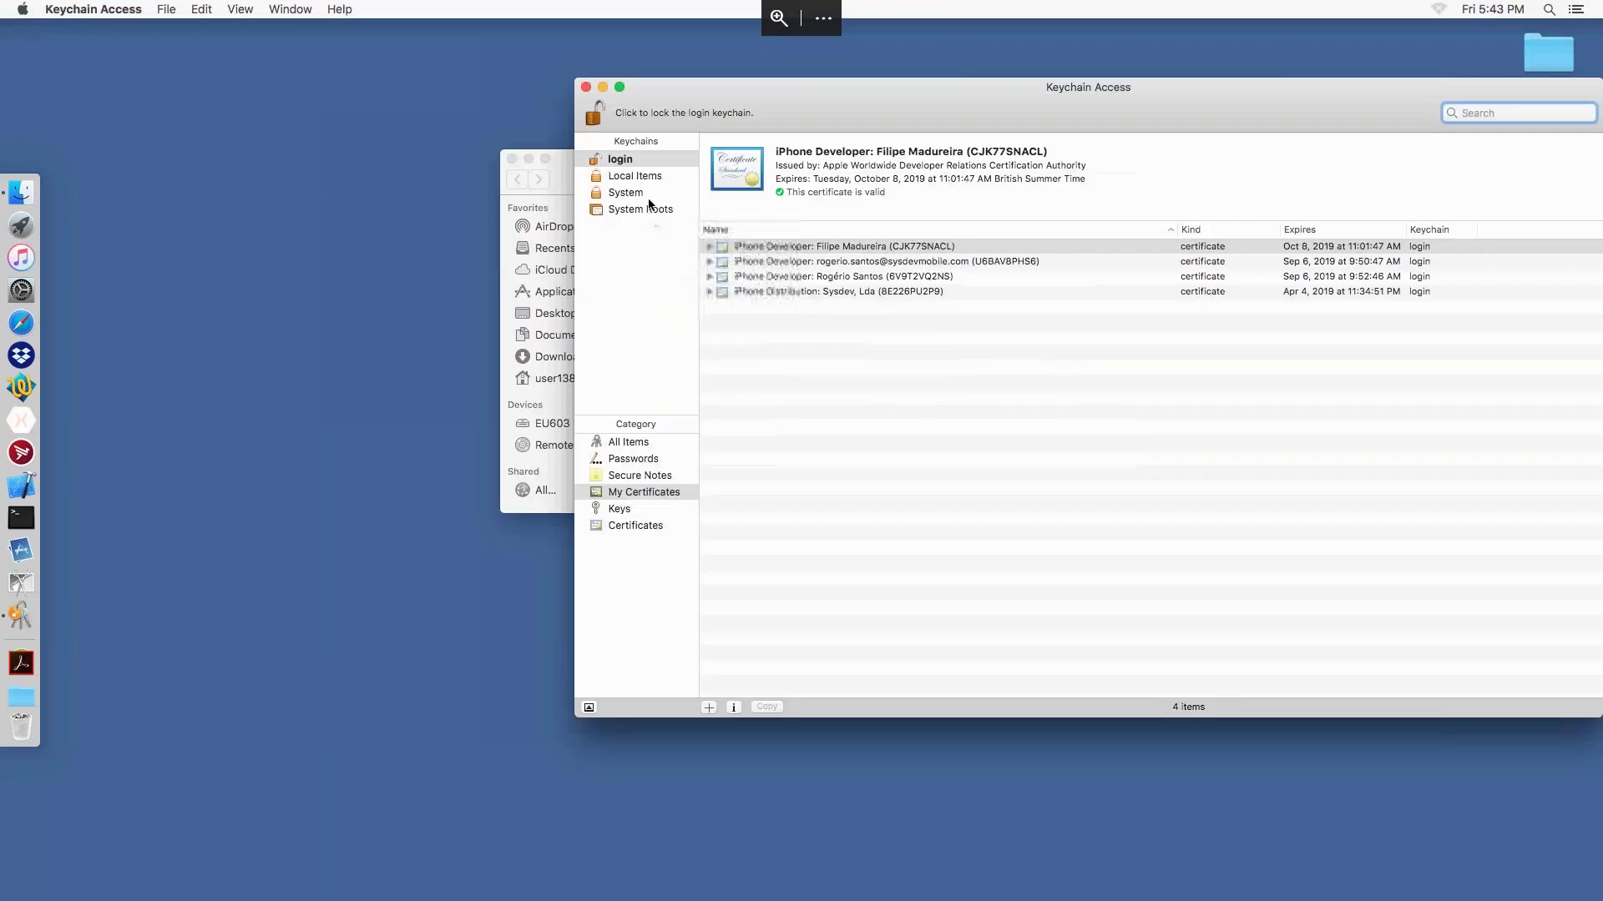
Step: Inspect the iPhone Developer and Distribution certificates in Keychain, then hide the remote session
{"action": "left_click", "coordinate": [858, 279]}
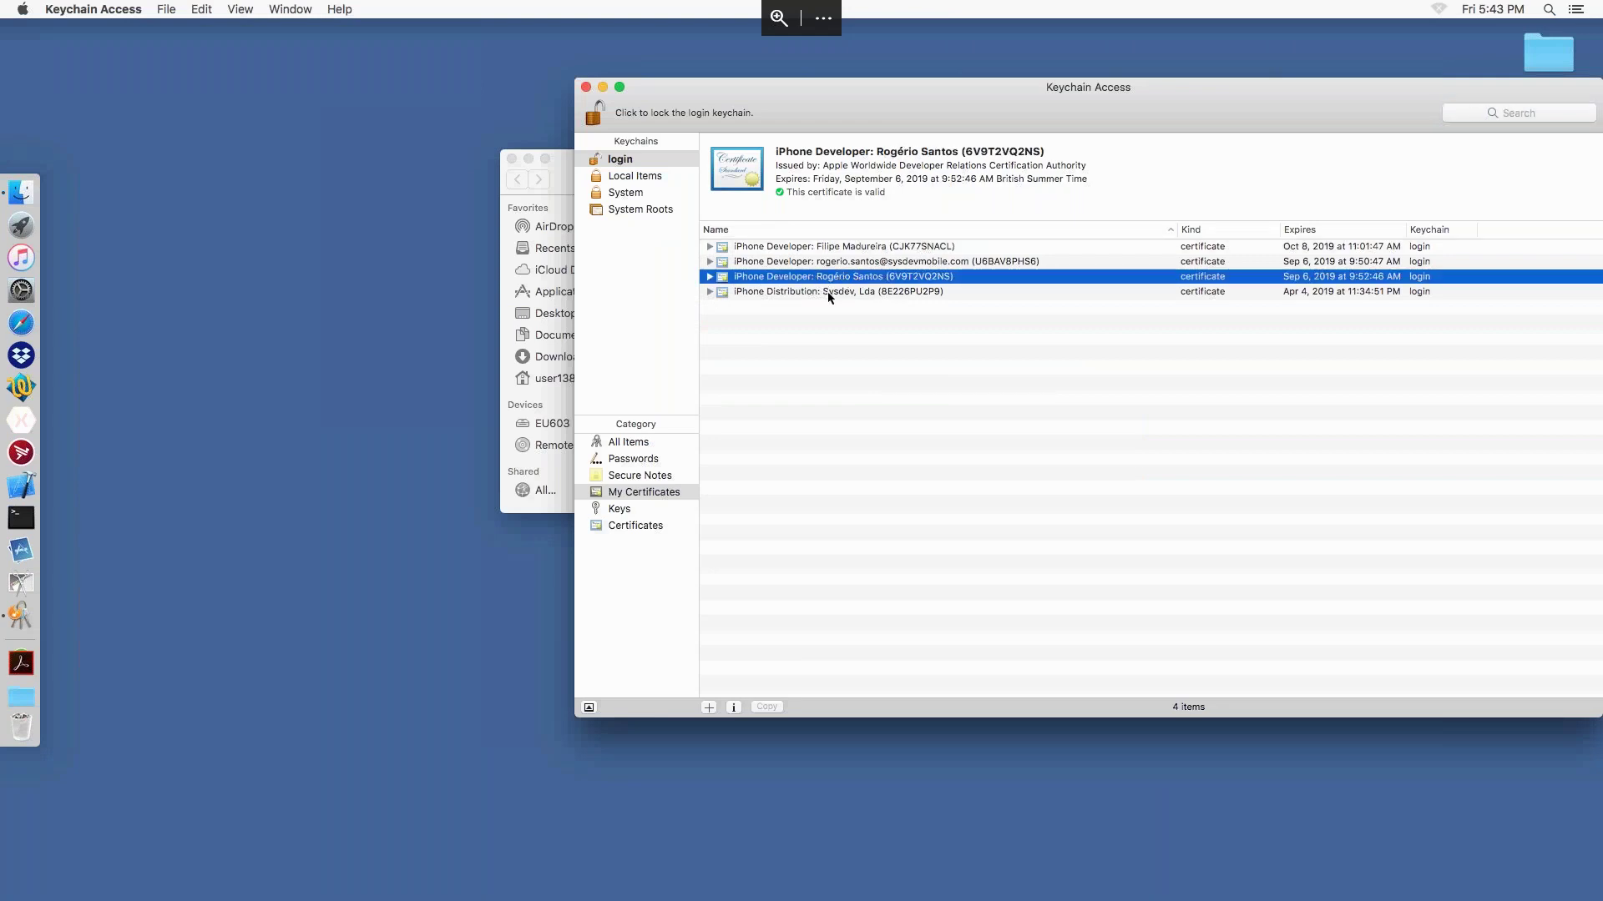
{"action": "left_click", "coordinate": [830, 292]}
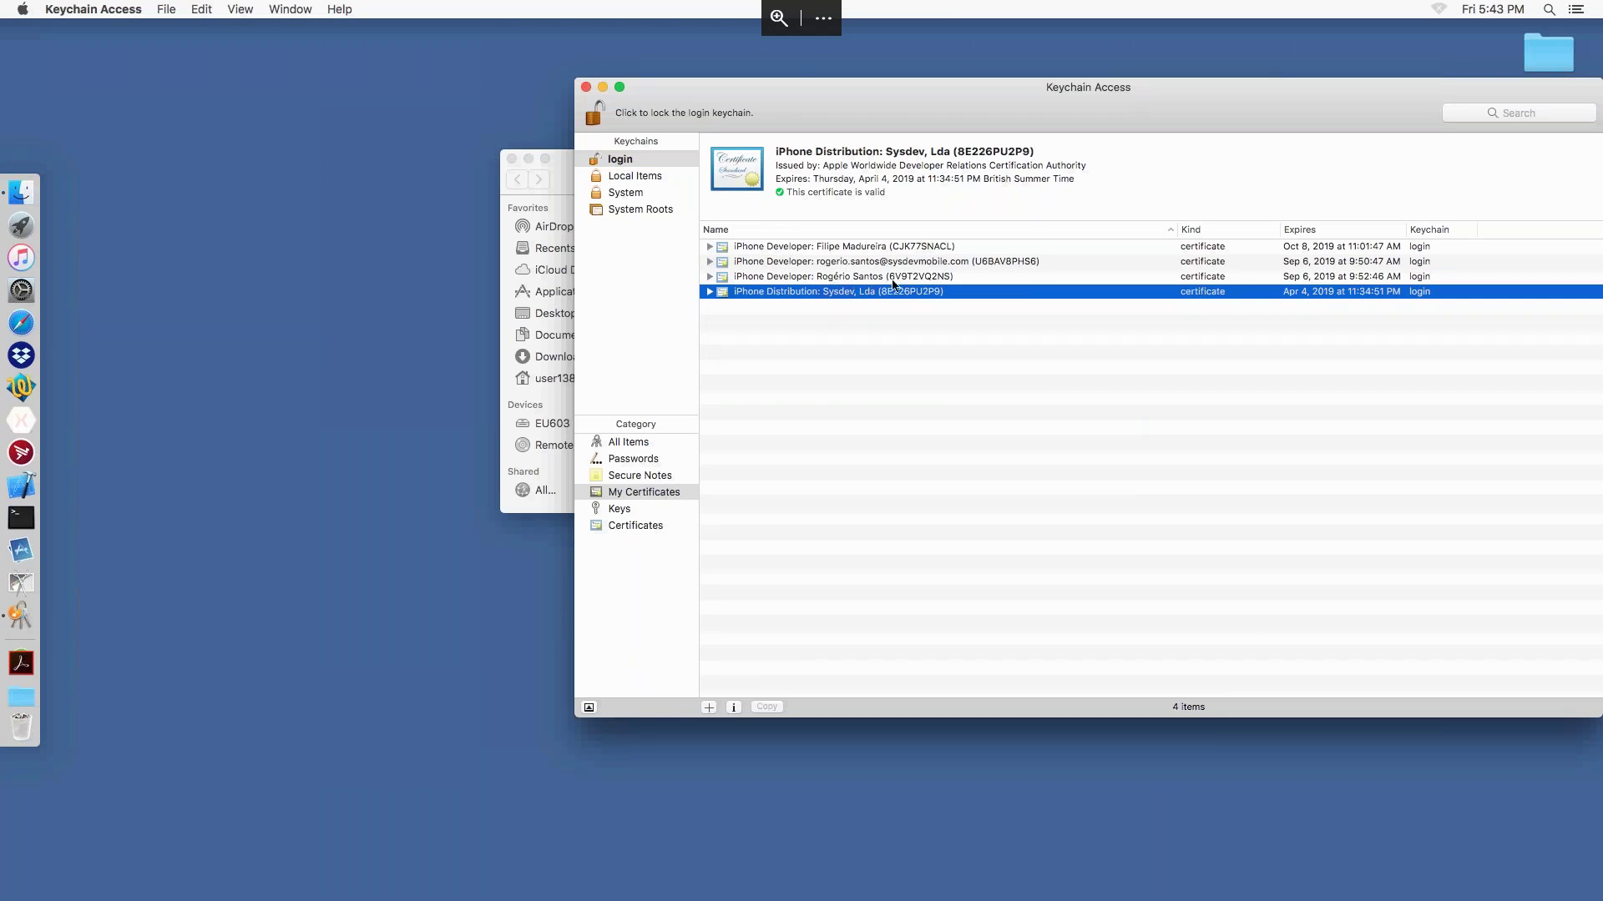
{"action": "left_click", "coordinate": [960, 281]}
{"action": "left_click", "coordinate": [1004, 263]}
{"action": "left_click", "coordinate": [948, 279]}
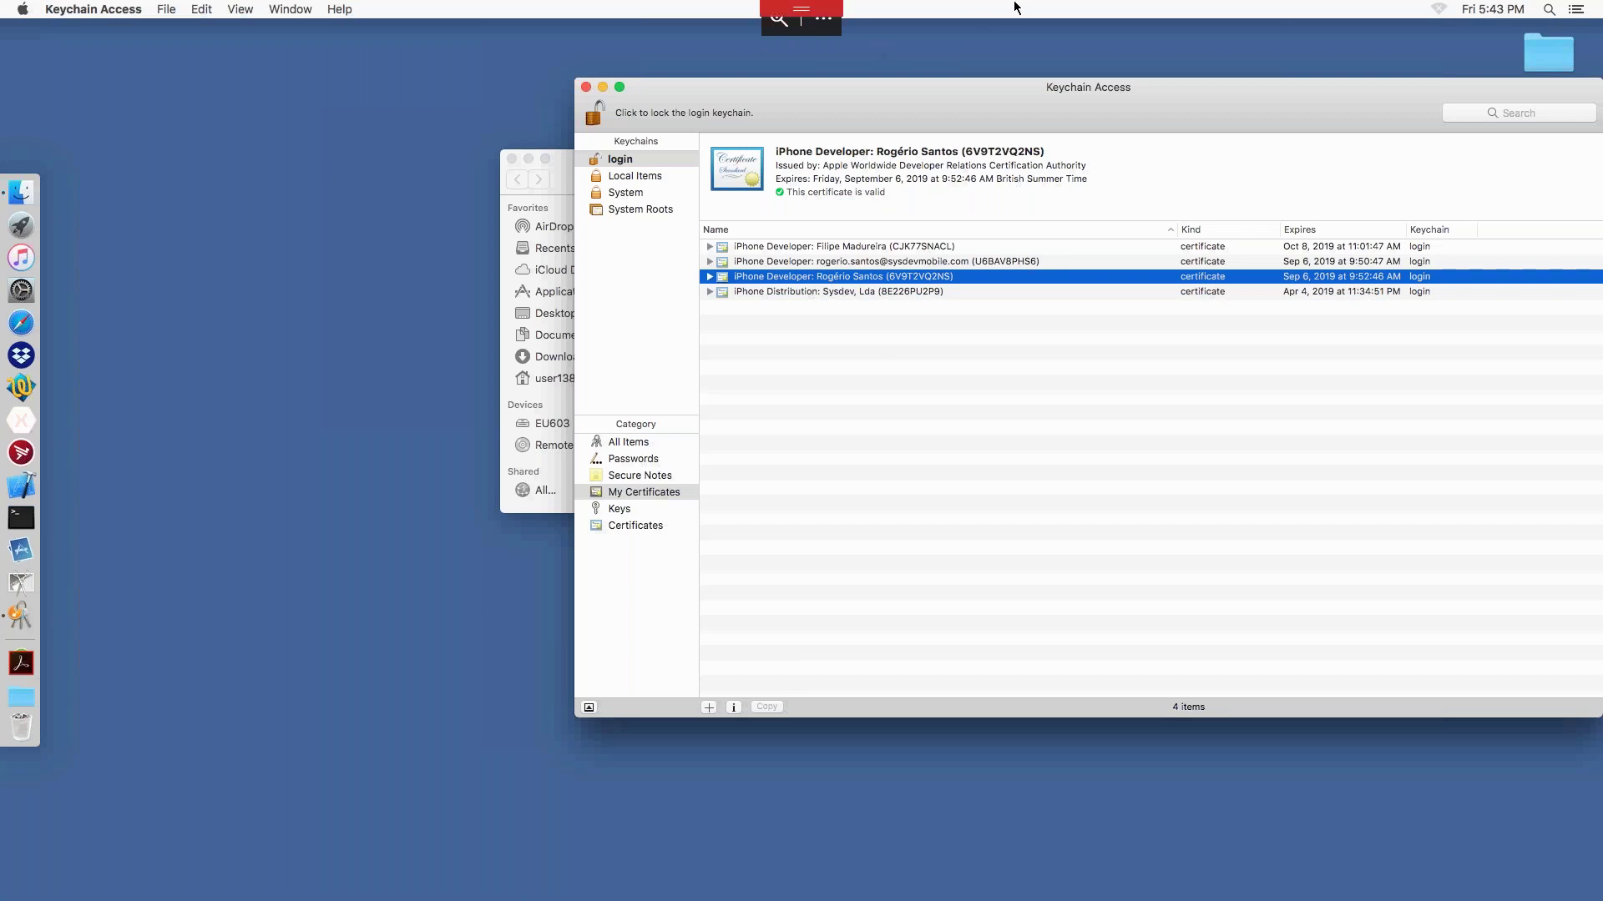
{"action": "mouse_move", "coordinate": [868, 4]}
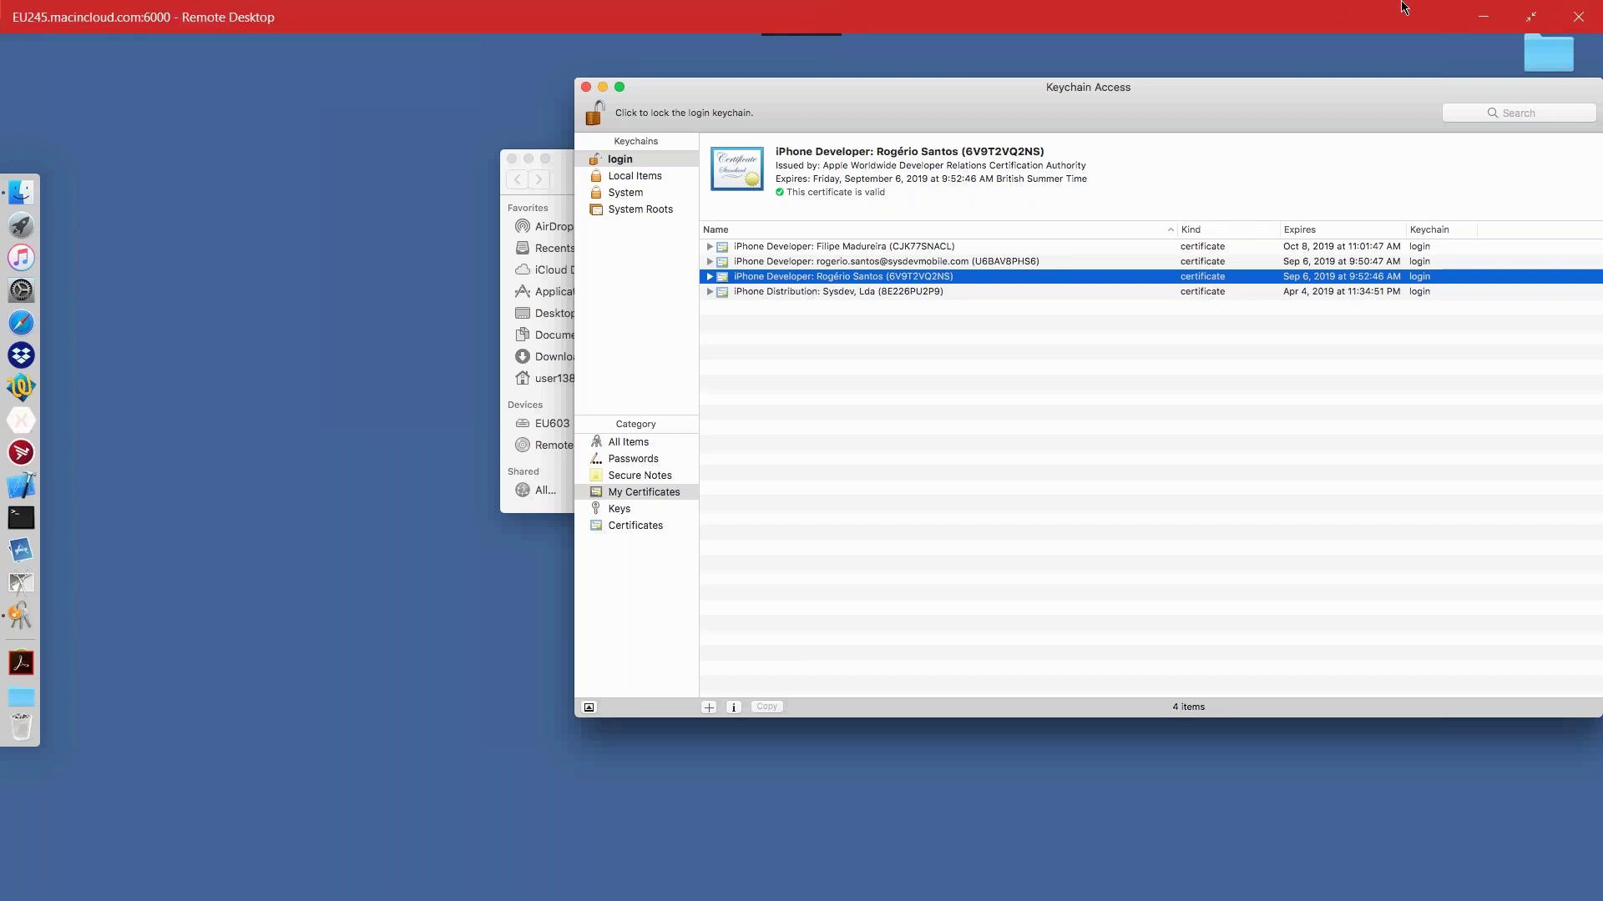
{"action": "left_click", "coordinate": [1532, 13]}
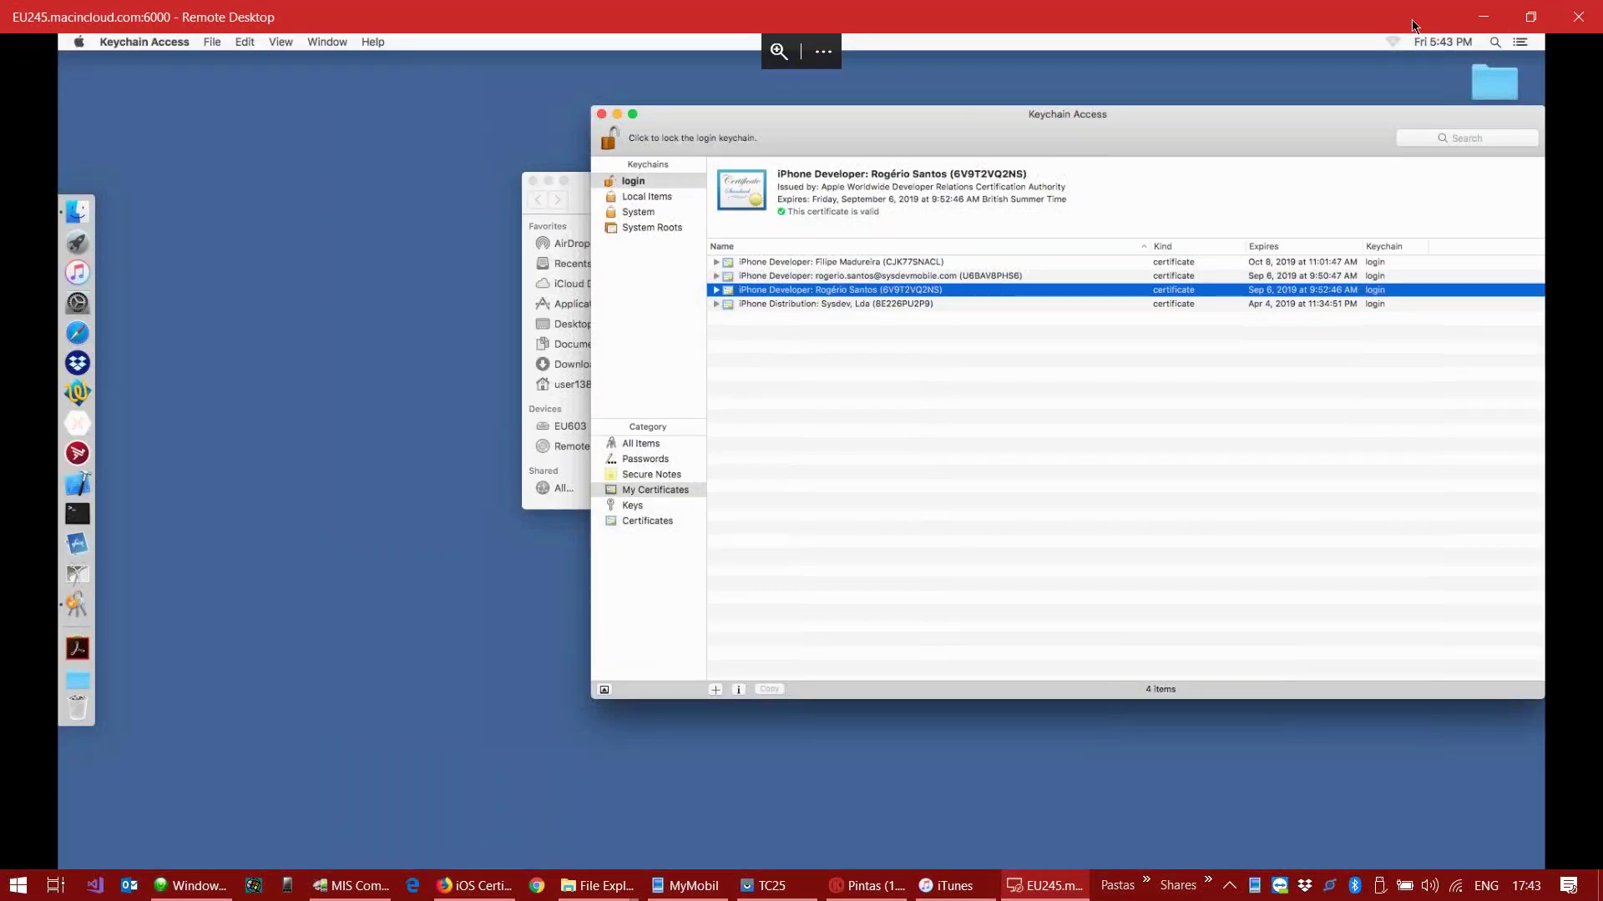
{"action": "left_click", "coordinate": [1483, 17]}
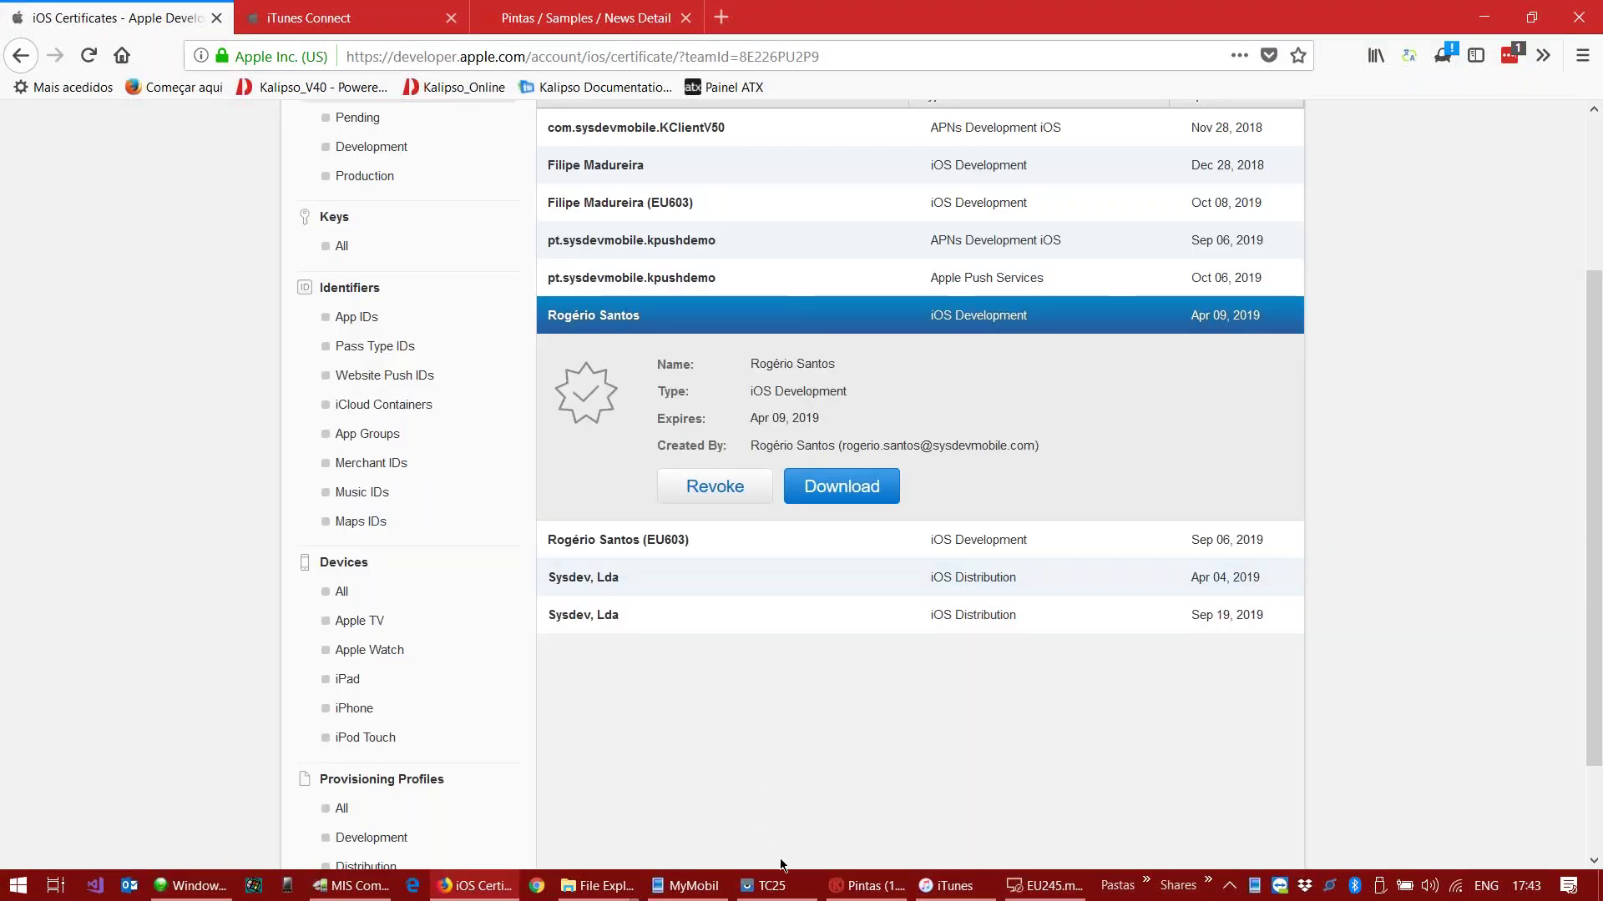
{"action": "left_click", "coordinate": [858, 890]}
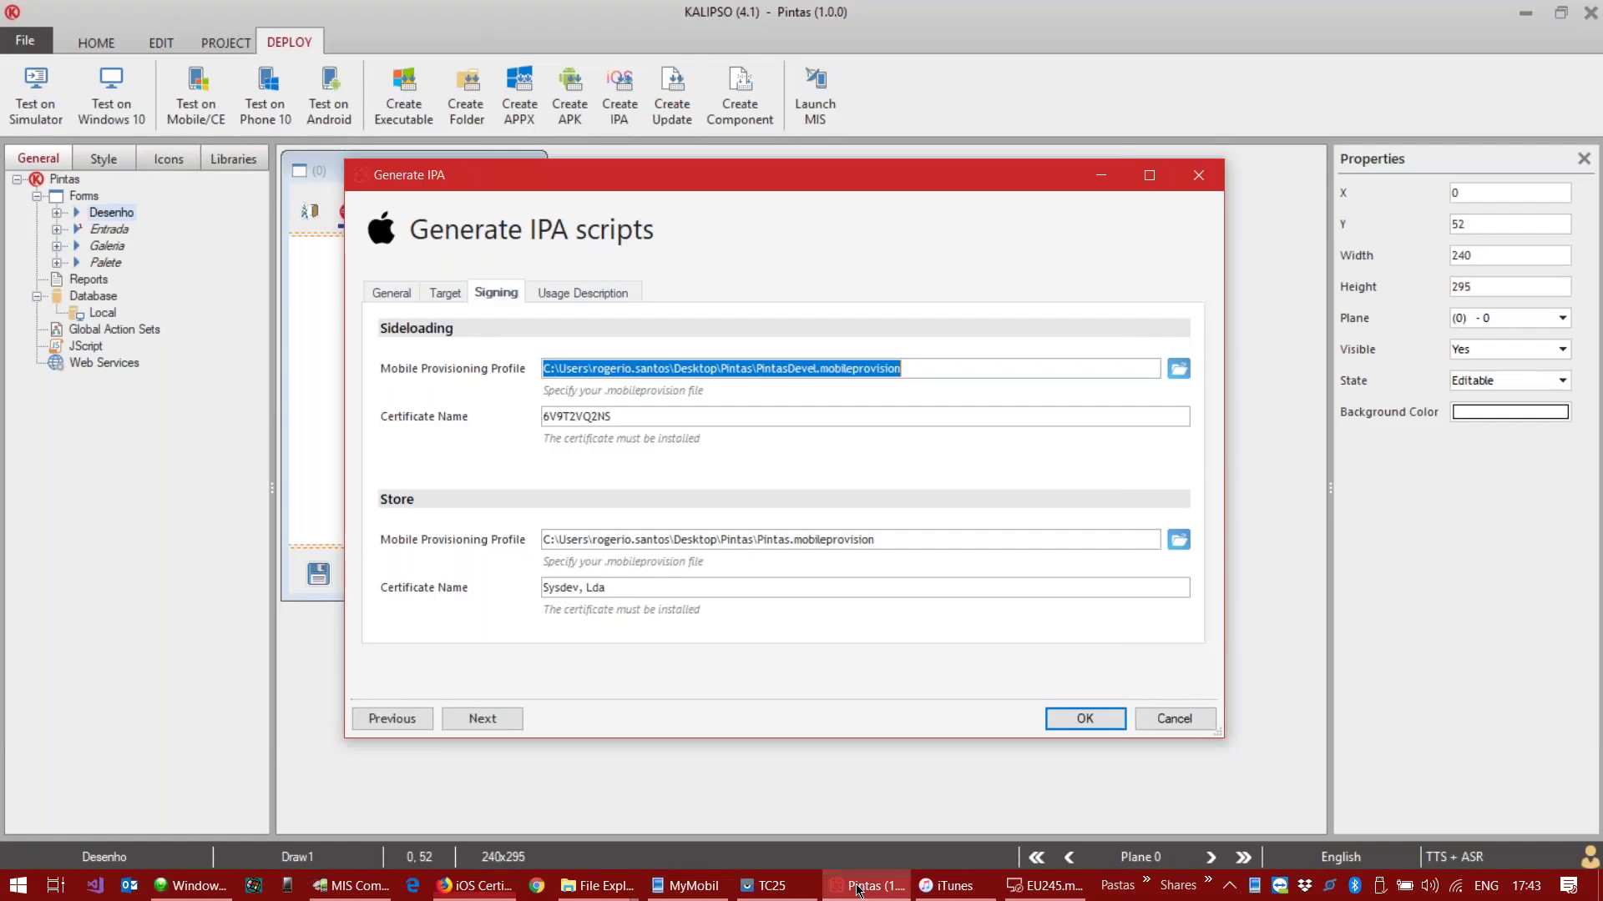
{"action": "double_click", "coordinate": [609, 417]}
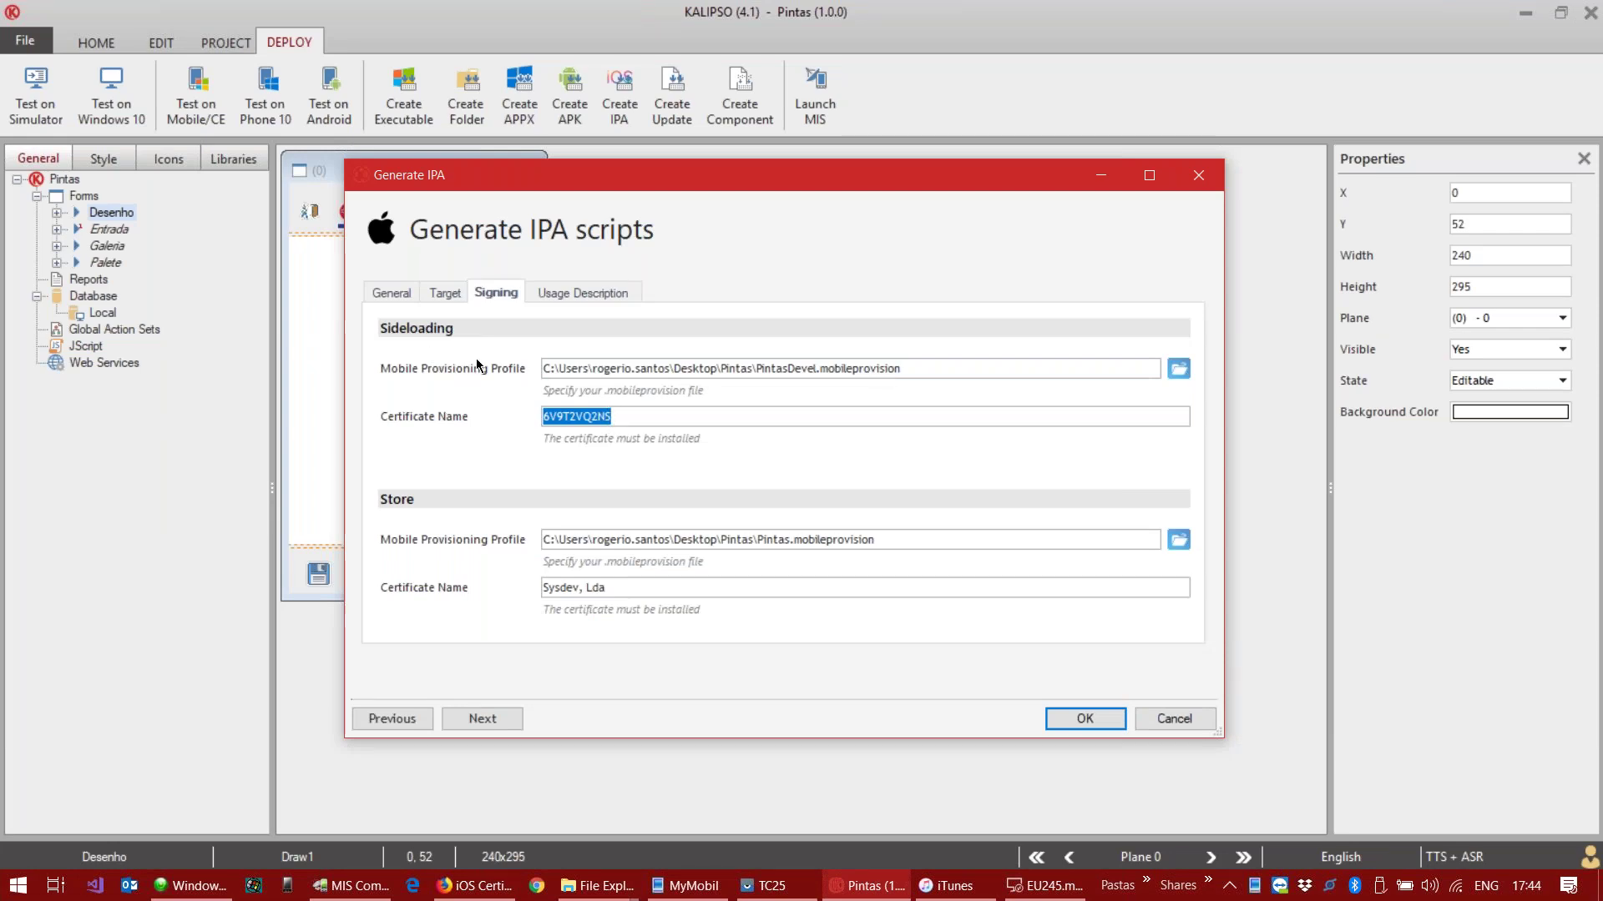
{"action": "double_click", "coordinate": [622, 586]}
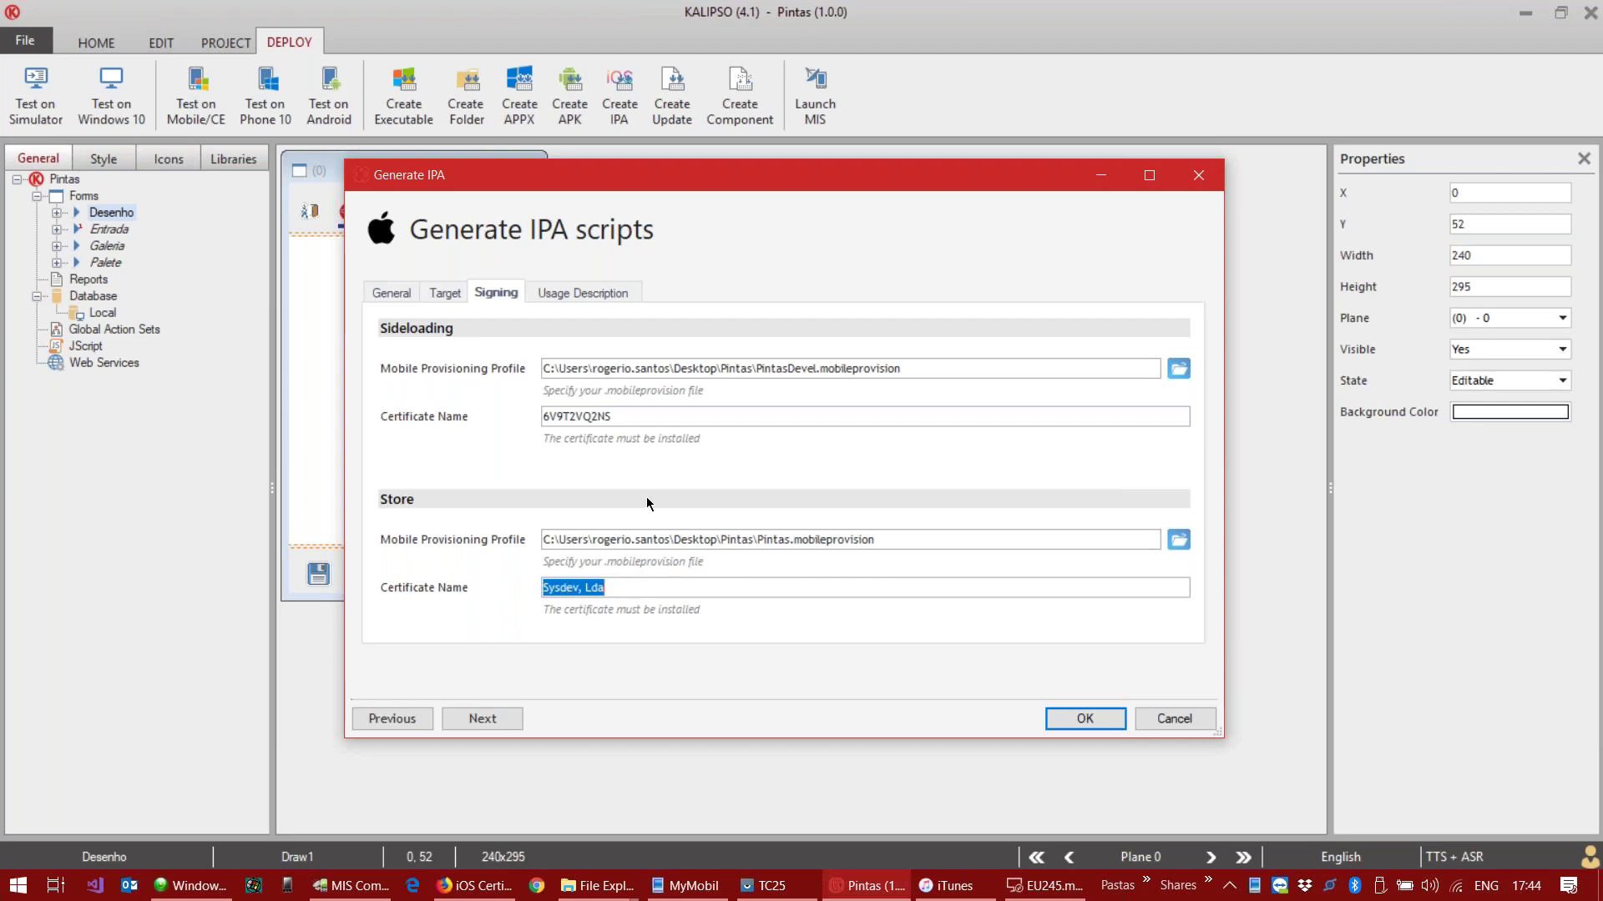
{"action": "double_click", "coordinate": [640, 417]}
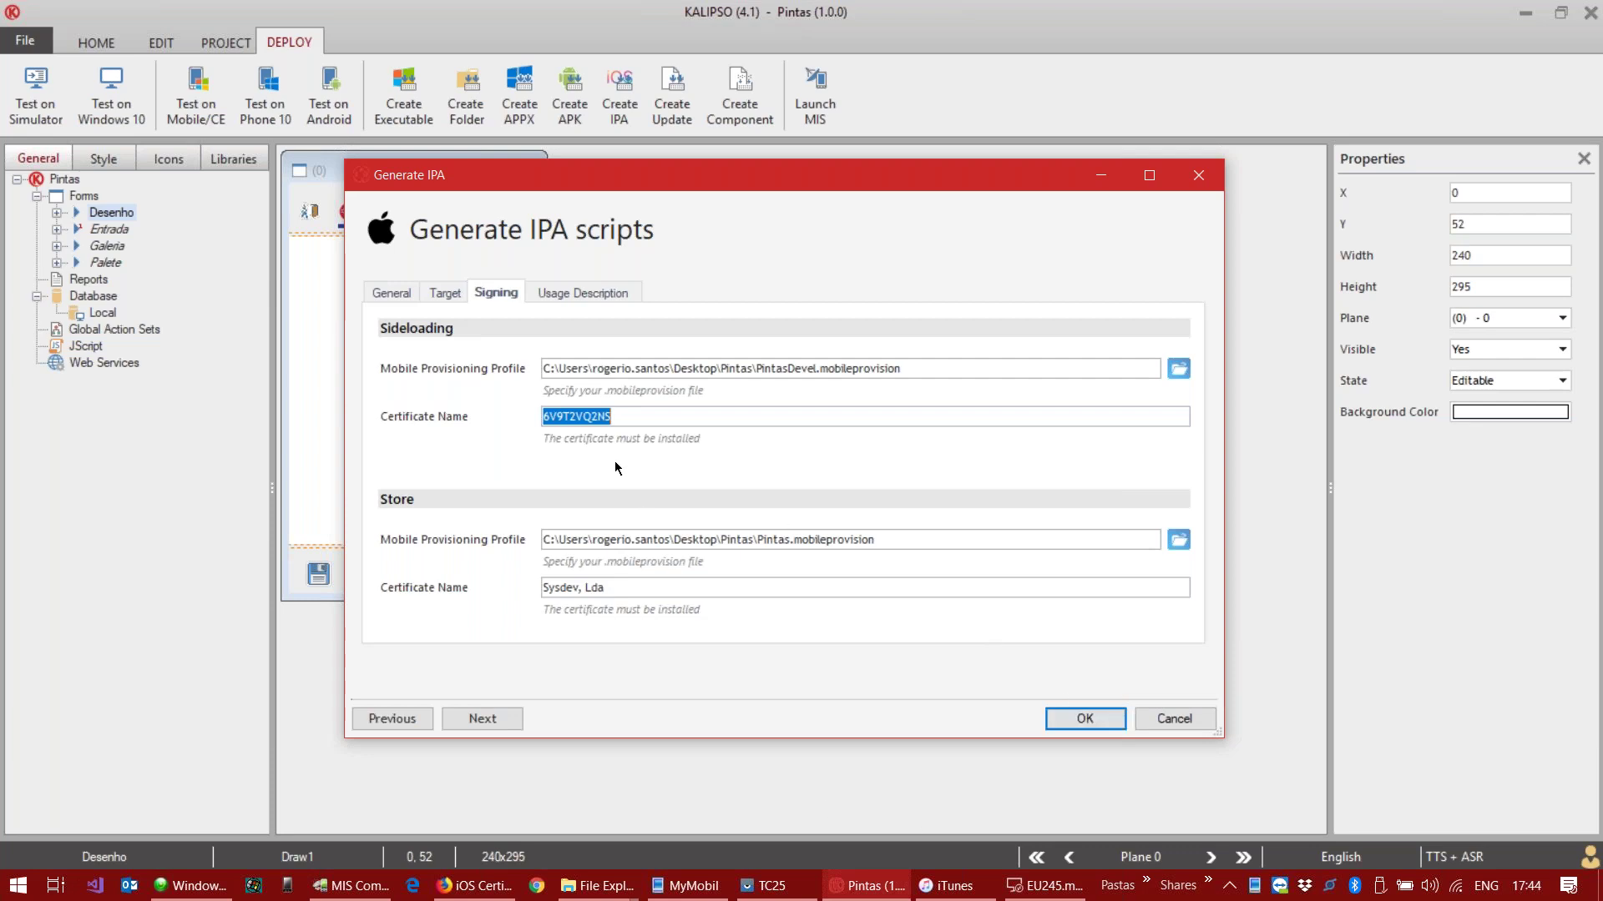
{"action": "left_click", "coordinate": [476, 885]}
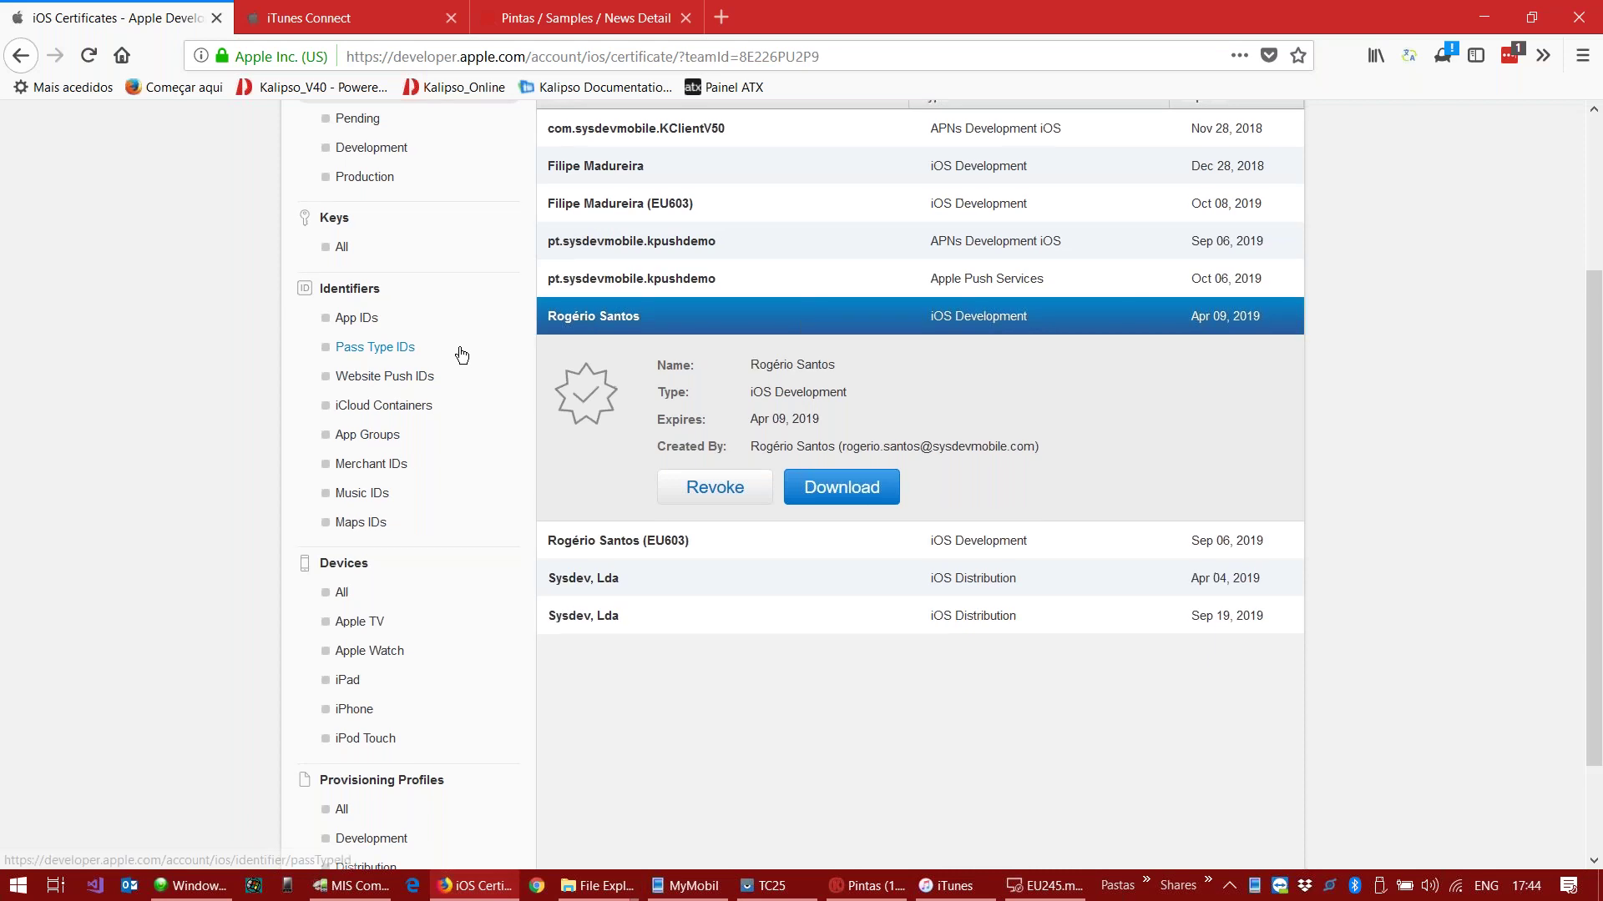
{"action": "scroll", "coordinate": [455, 359], "scroll_direction": "up", "scroll_amount": 3}
{"action": "left_click", "coordinate": [366, 538]}
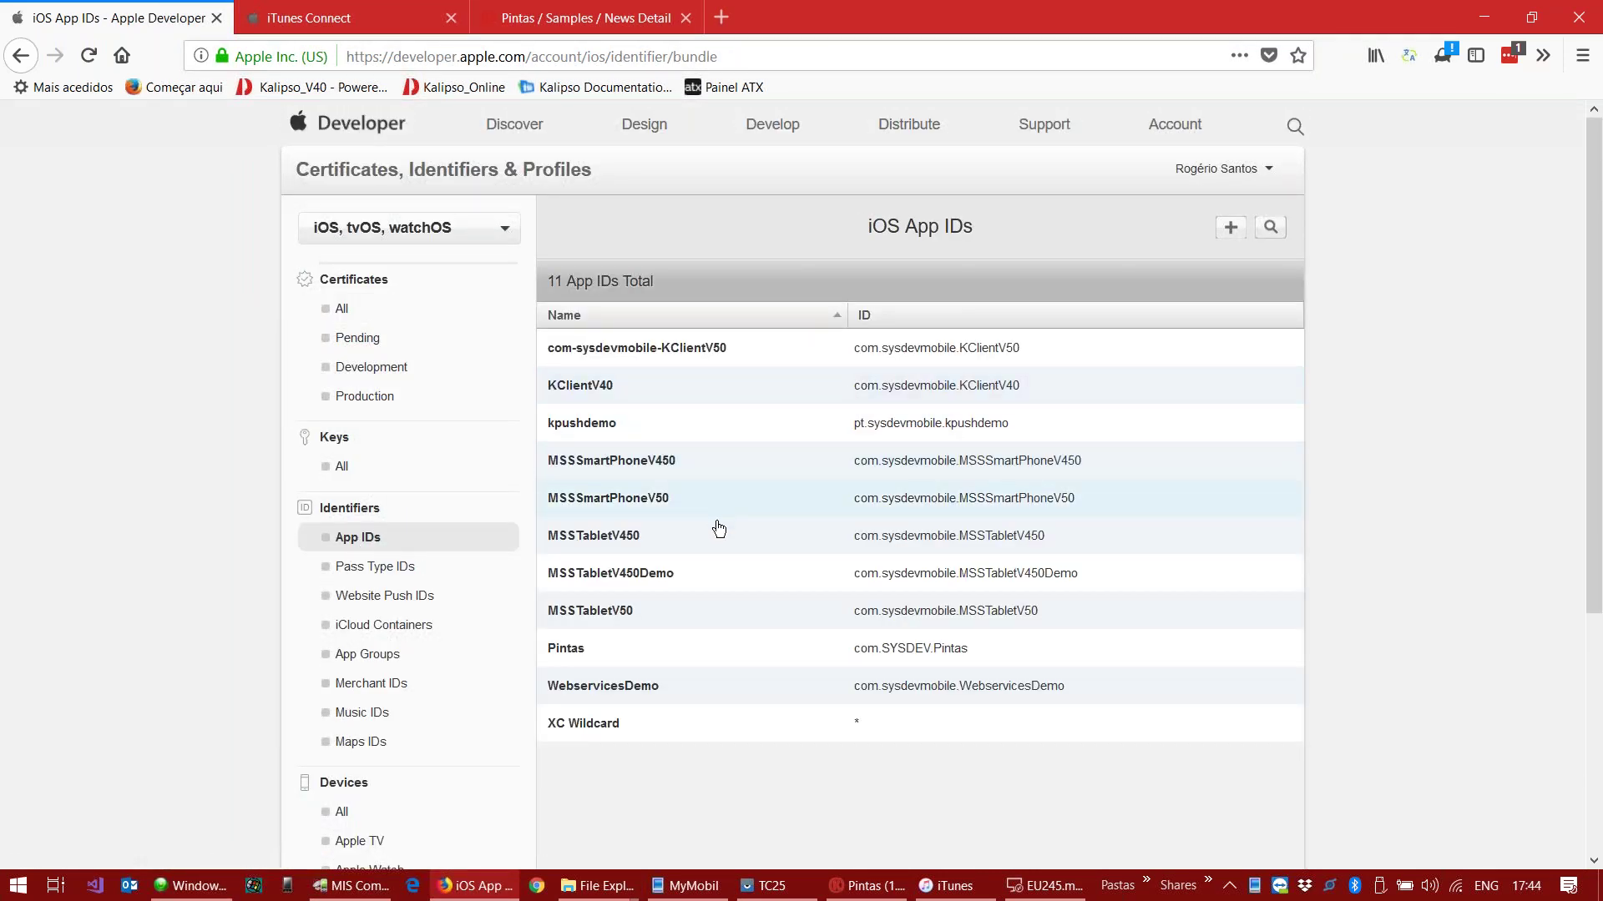
Step: Expand the Pintas App ID, select its ID, and scroll through its Game Center and In-App Purchase services
{"action": "scroll", "coordinate": [716, 527], "scroll_direction": "down", "scroll_amount": 3}
{"action": "scroll", "coordinate": [719, 531], "scroll_direction": "down", "scroll_amount": 3}
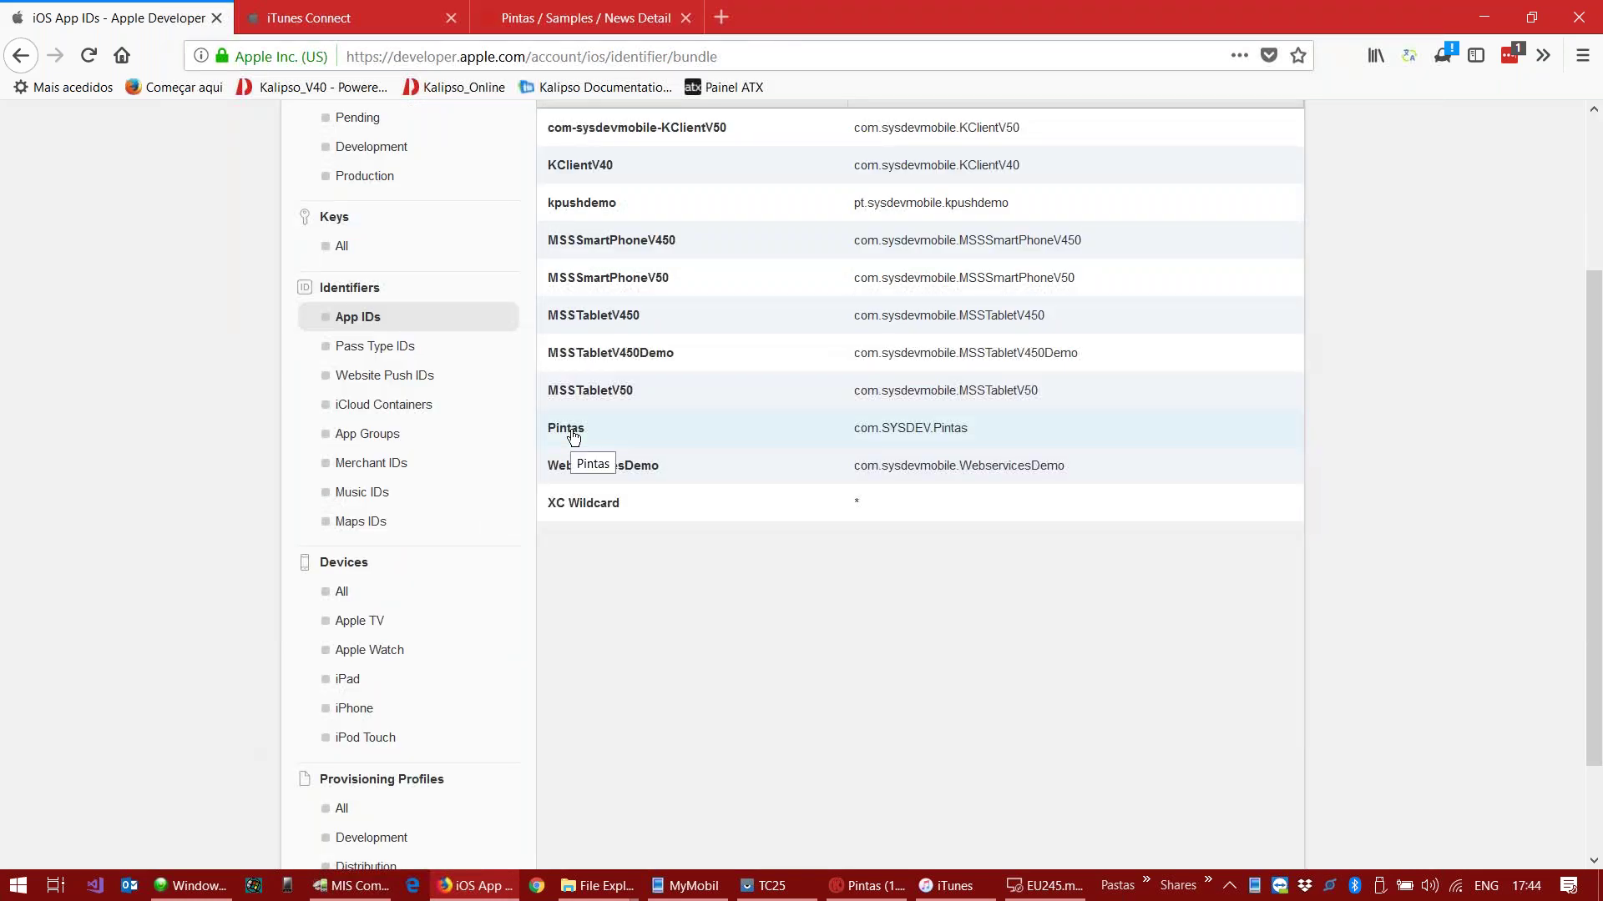
{"action": "left_click", "coordinate": [573, 435]}
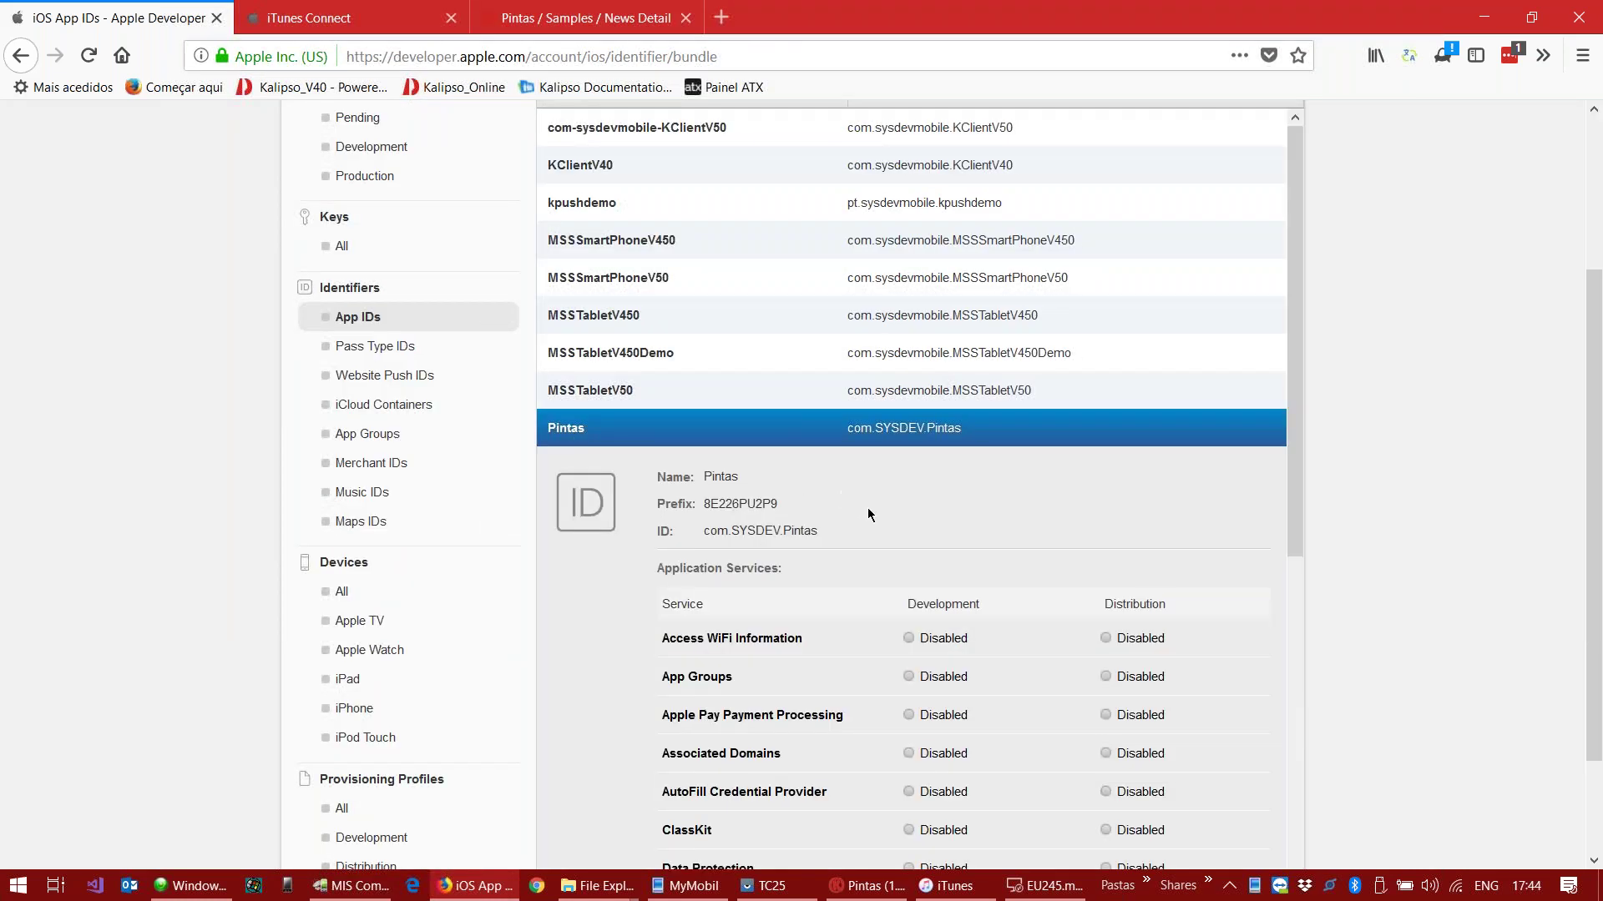
{"action": "scroll", "coordinate": [860, 505], "scroll_direction": "down", "scroll_amount": 5}
{"action": "left_click_drag", "start_coordinate": [829, 333], "coordinate": [706, 333]}
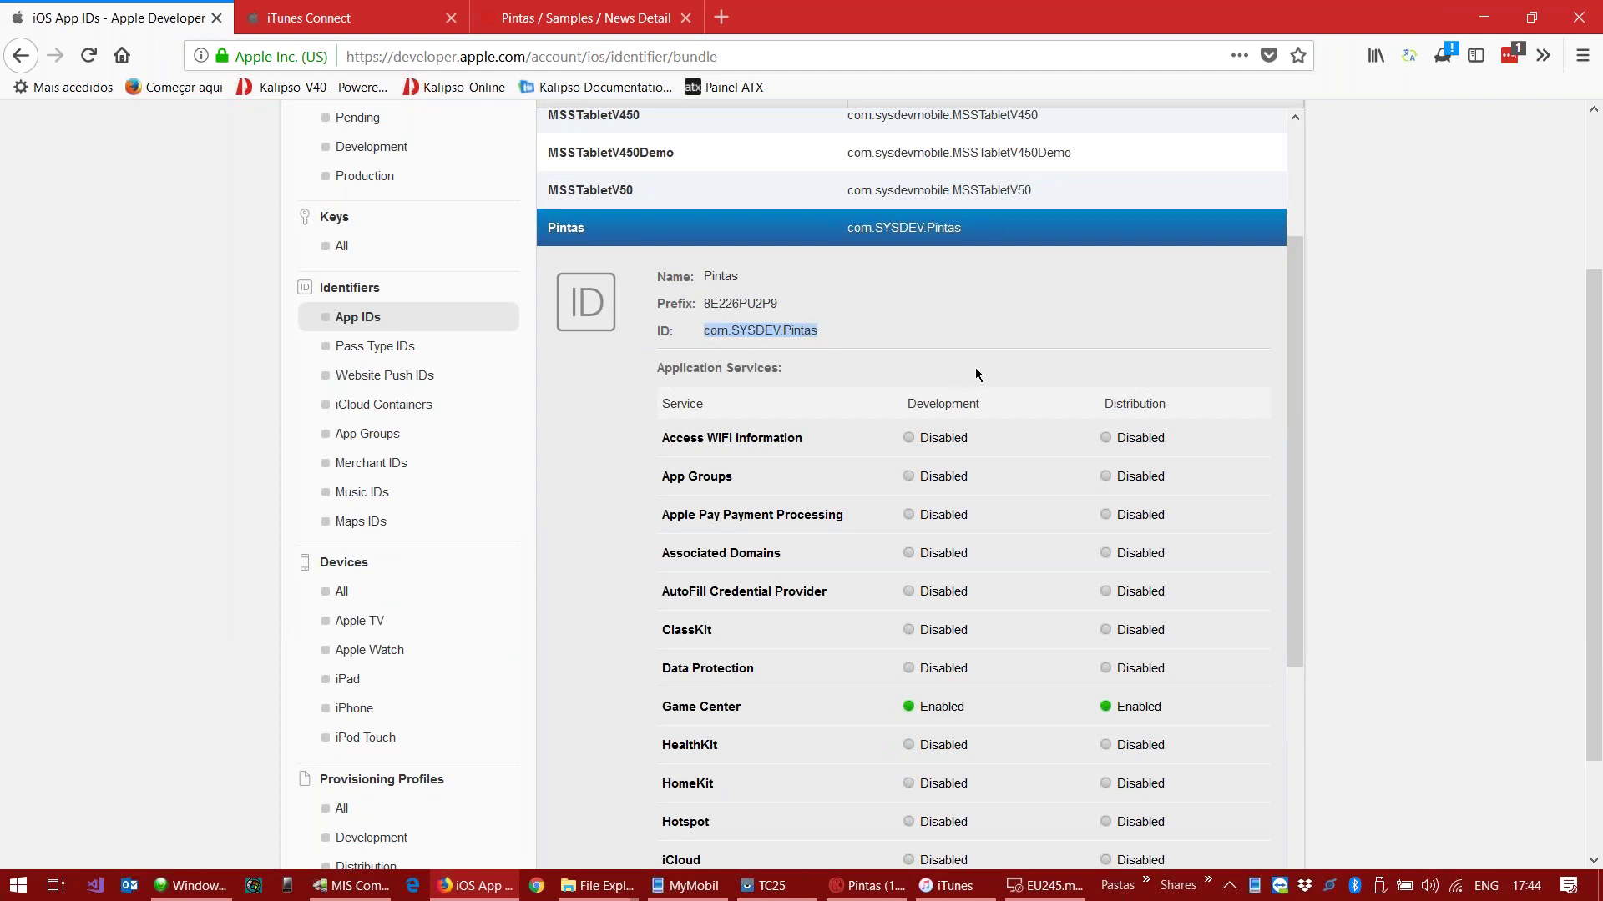
{"action": "scroll", "coordinate": [974, 374], "scroll_direction": "down", "scroll_amount": 8}
{"action": "scroll", "coordinate": [807, 254], "scroll_direction": "down", "scroll_amount": 3}
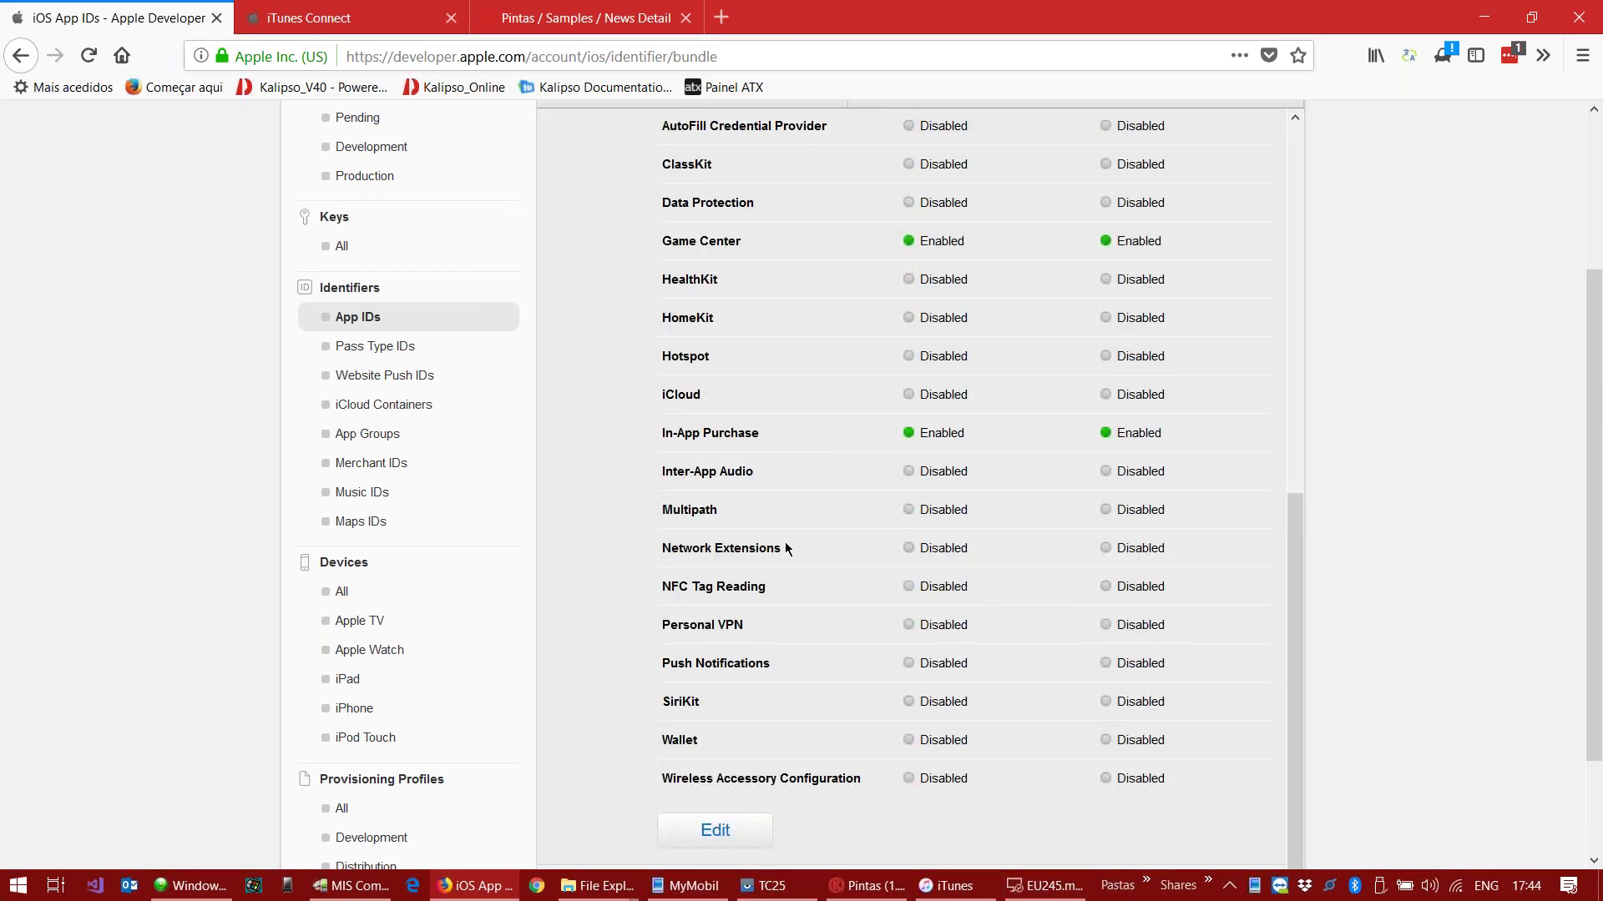
{"action": "scroll", "coordinate": [411, 682], "scroll_direction": "down", "scroll_amount": 3}
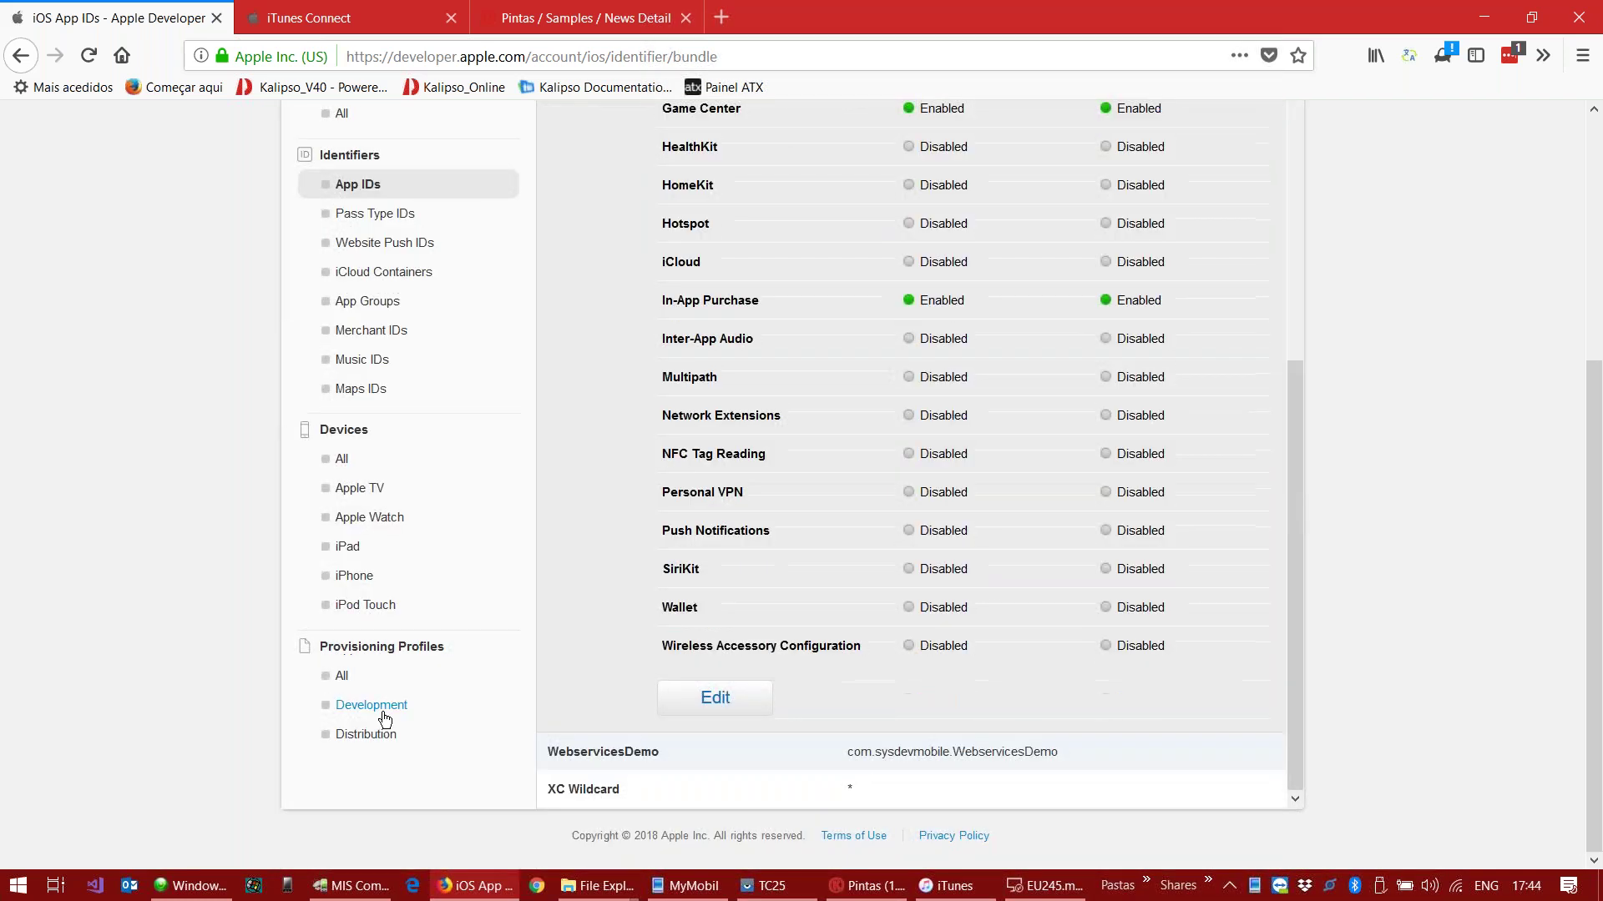
Step: Expand the PintasDevel and Pintas profiles under Provisioning Profiles > All, then switch back to Kalipso
{"action": "left_click", "coordinate": [343, 682]}
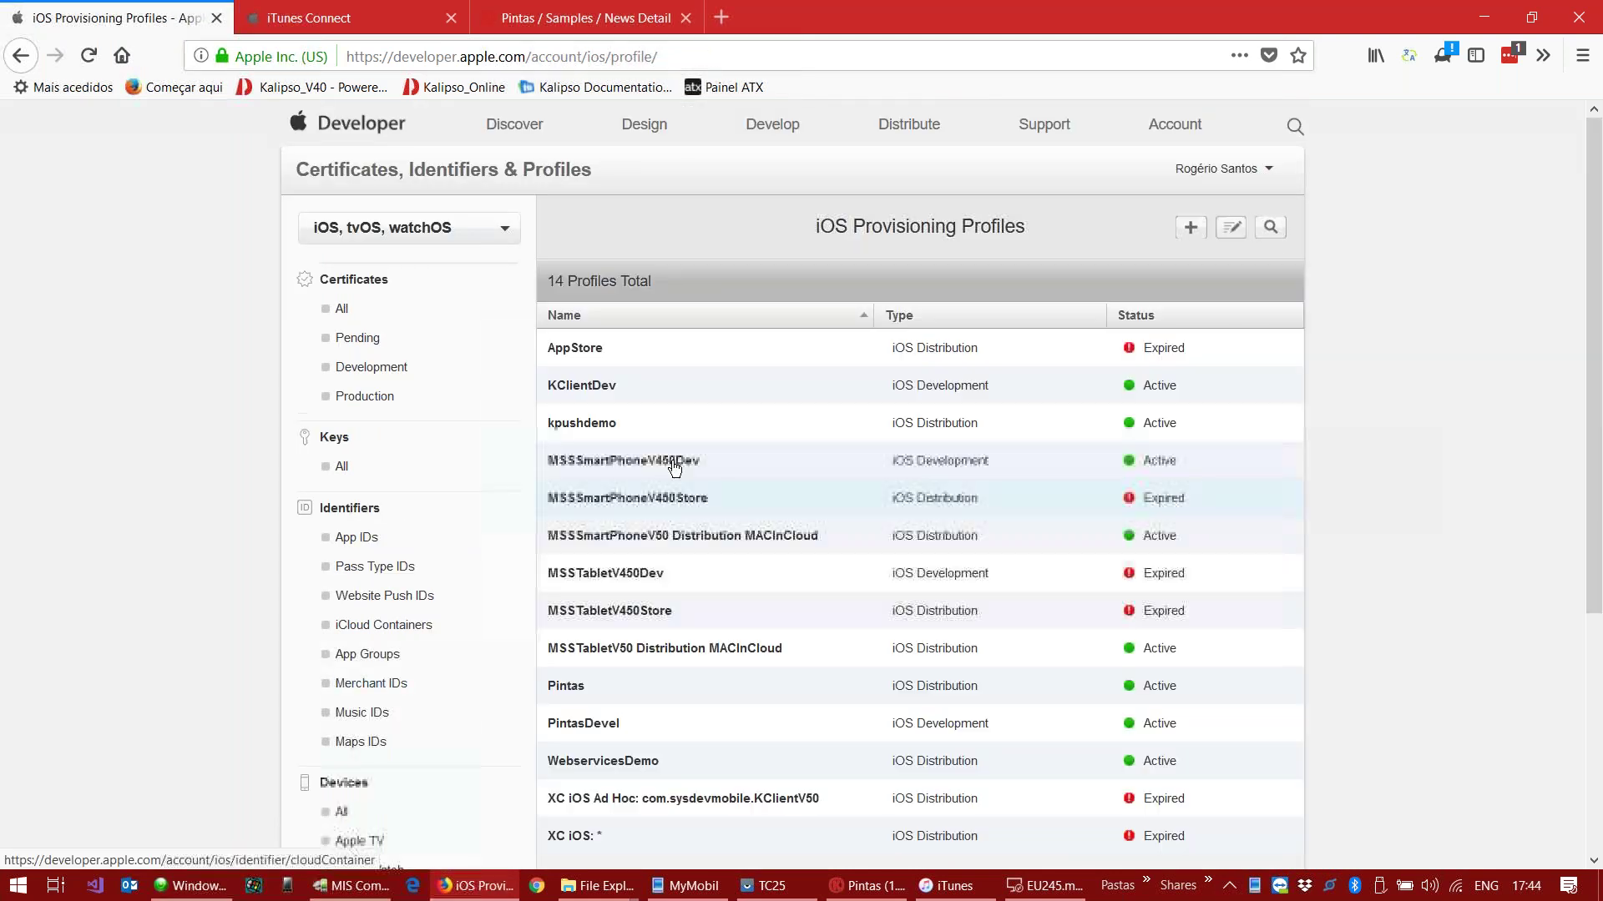
{"action": "scroll", "coordinate": [431, 678], "scroll_direction": "down", "scroll_amount": 5}
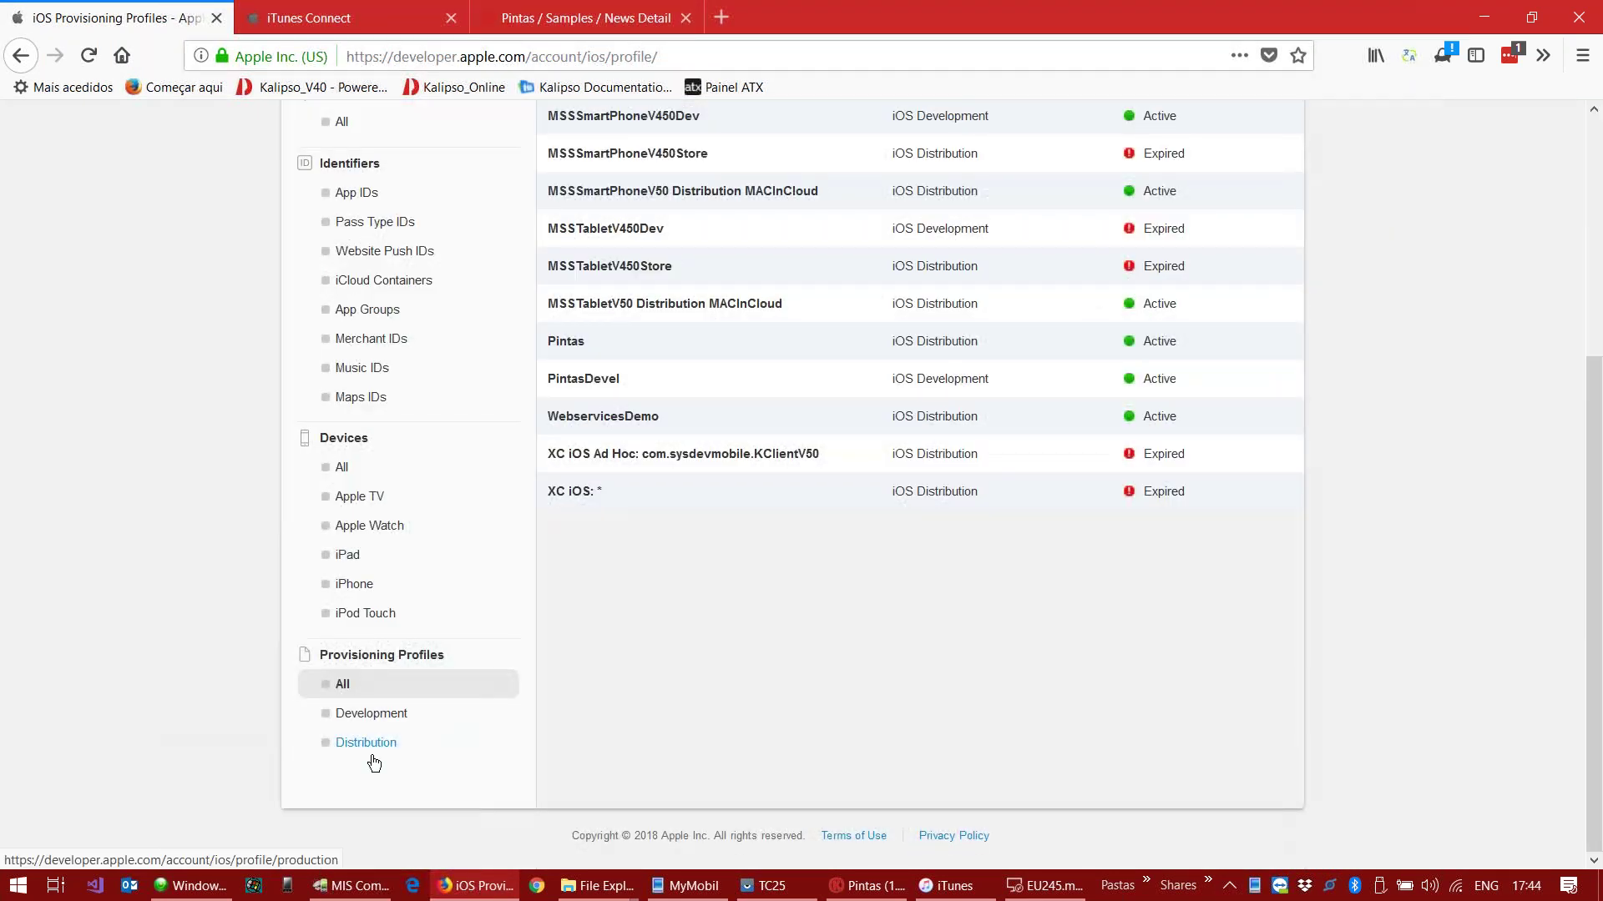
{"action": "scroll", "coordinate": [651, 560], "scroll_direction": "up", "scroll_amount": 4}
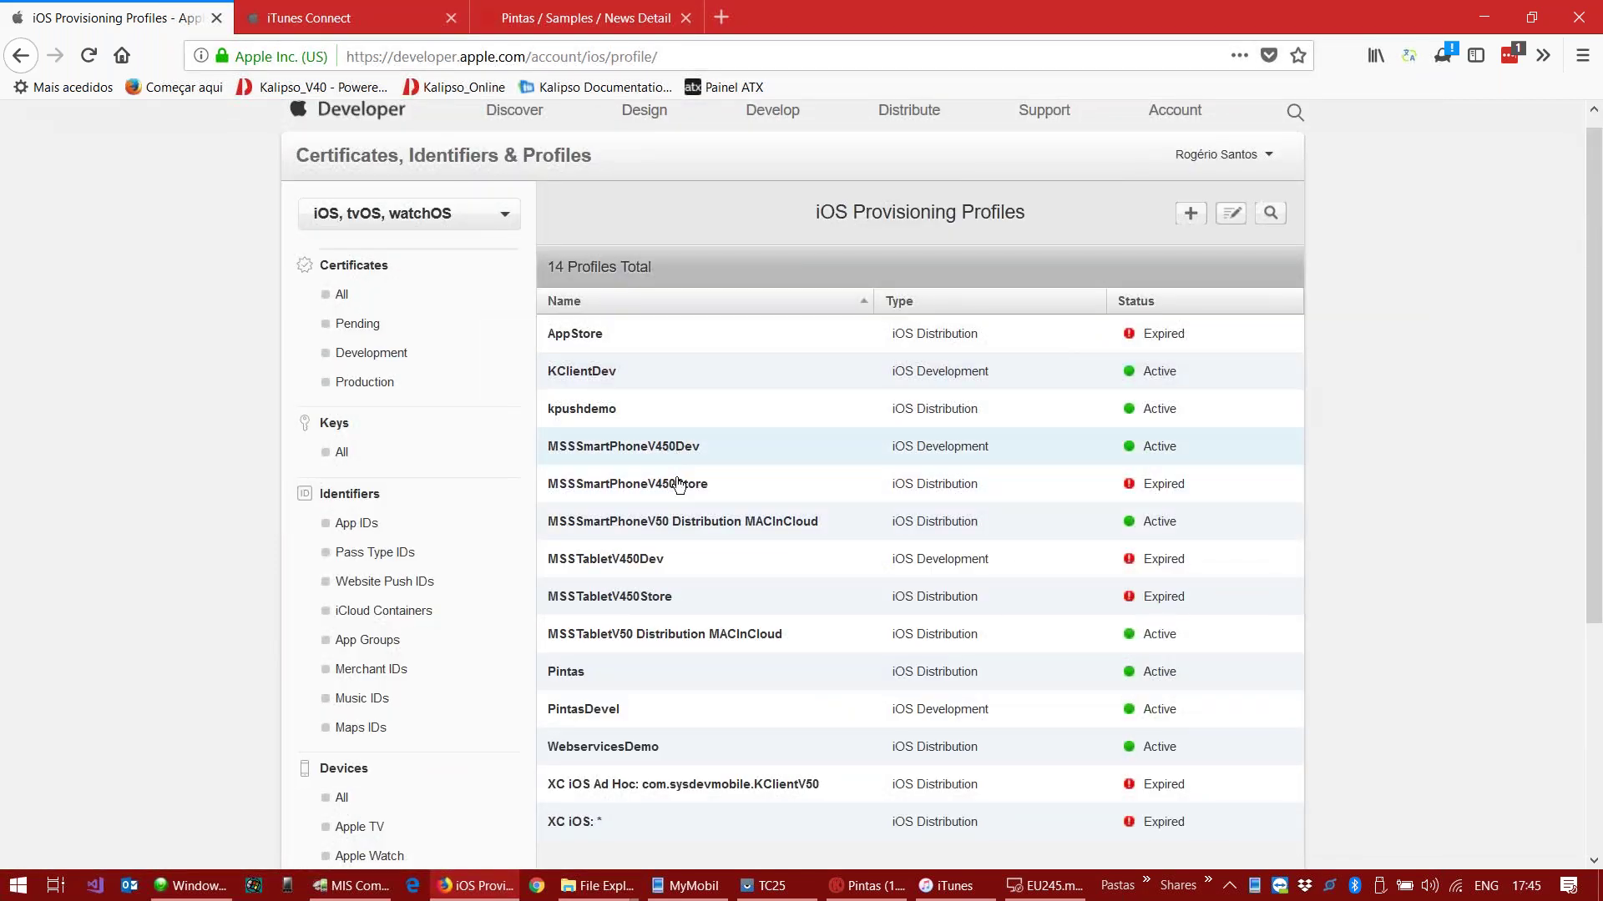
{"action": "scroll", "coordinate": [684, 480], "scroll_direction": "down", "scroll_amount": 3}
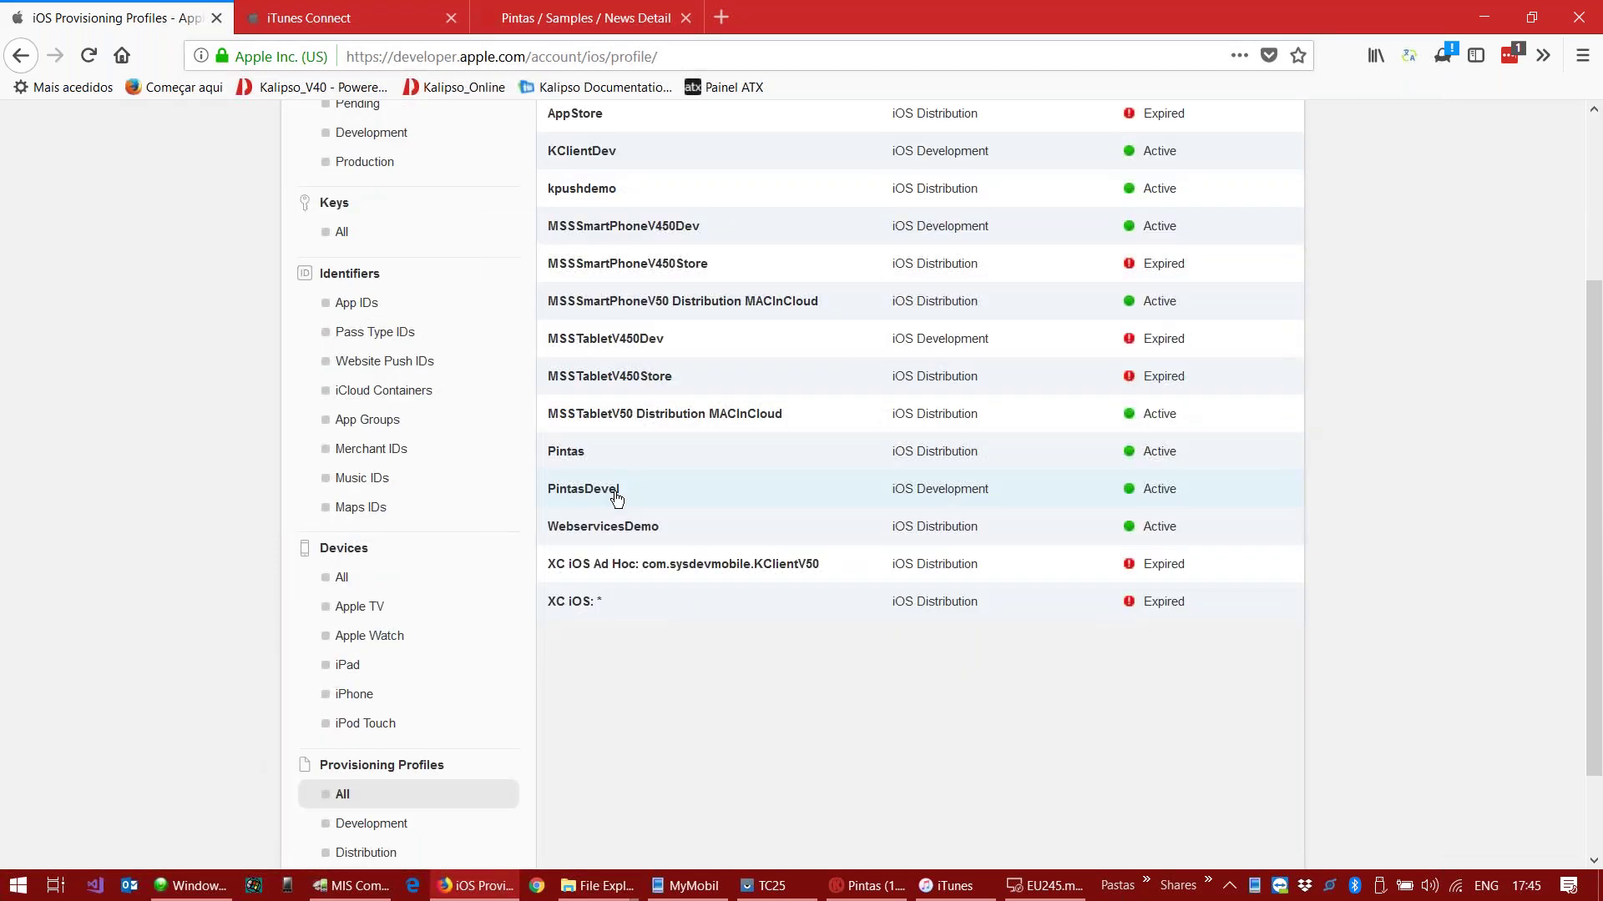
{"action": "left_click", "coordinate": [616, 495]}
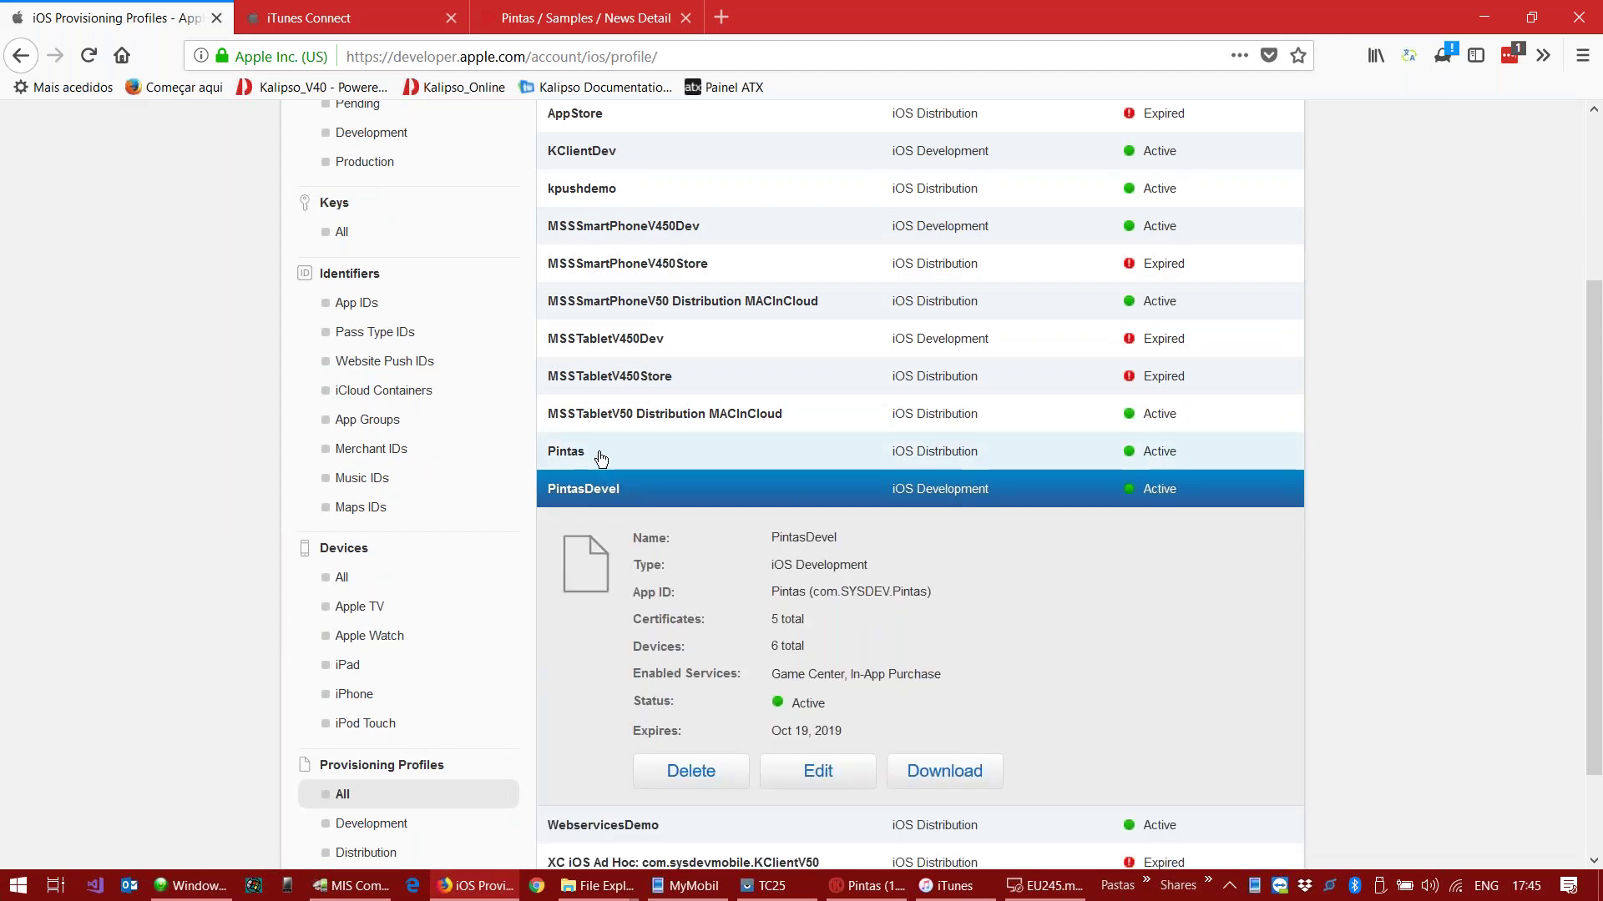
{"action": "left_click", "coordinate": [601, 459]}
{"action": "scroll", "coordinate": [689, 526], "scroll_direction": "down", "scroll_amount": 2}
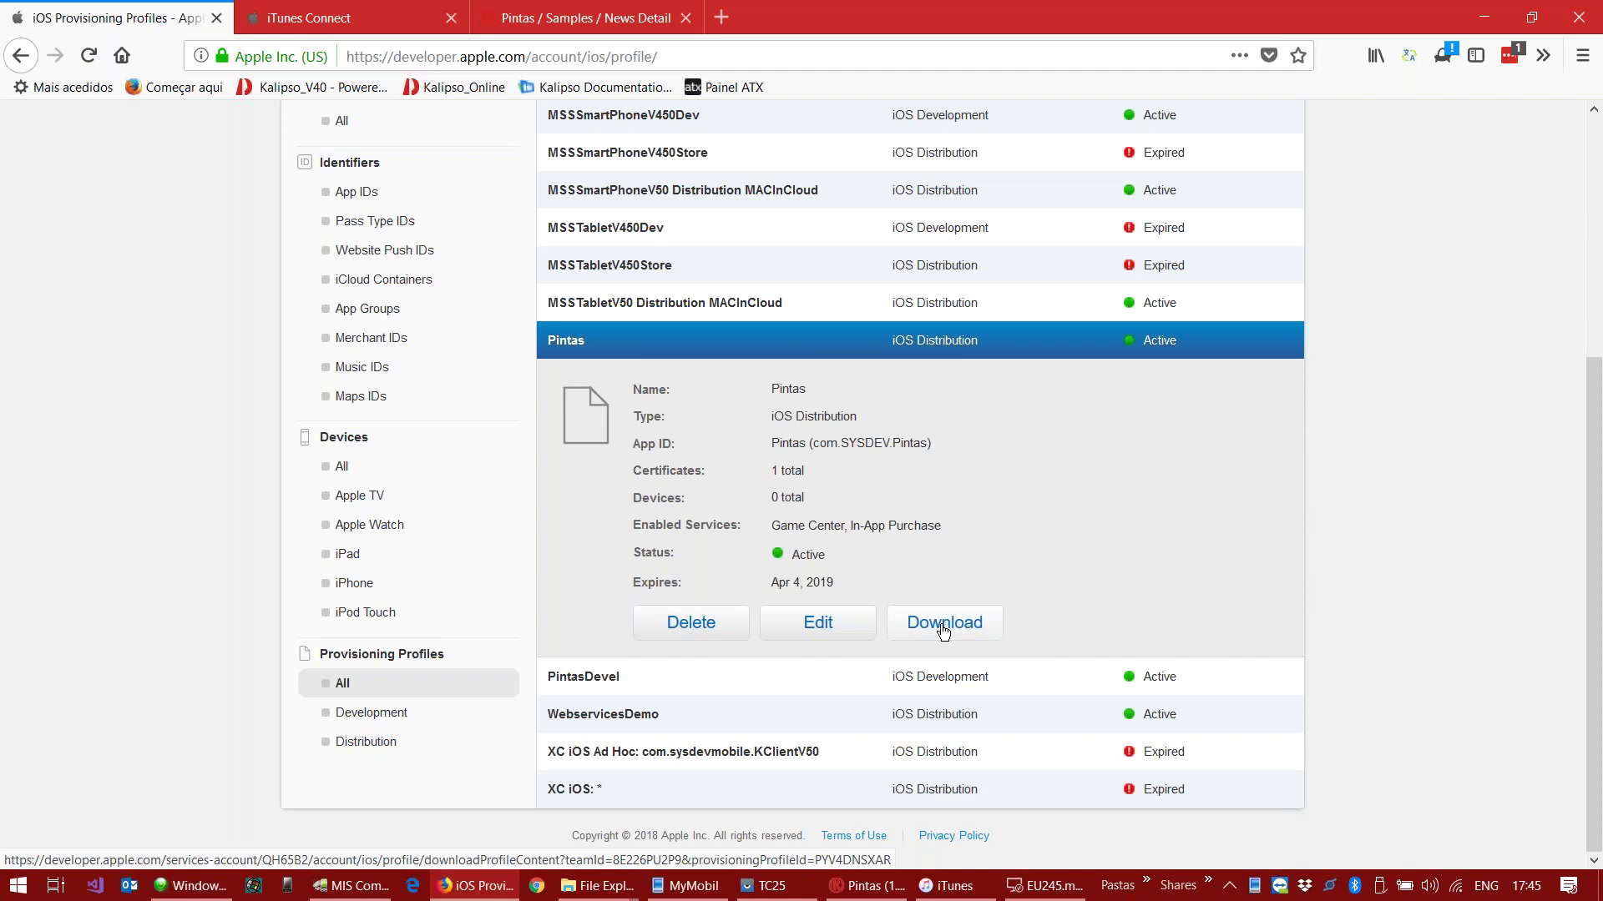
{"action": "left_click", "coordinate": [868, 886]}
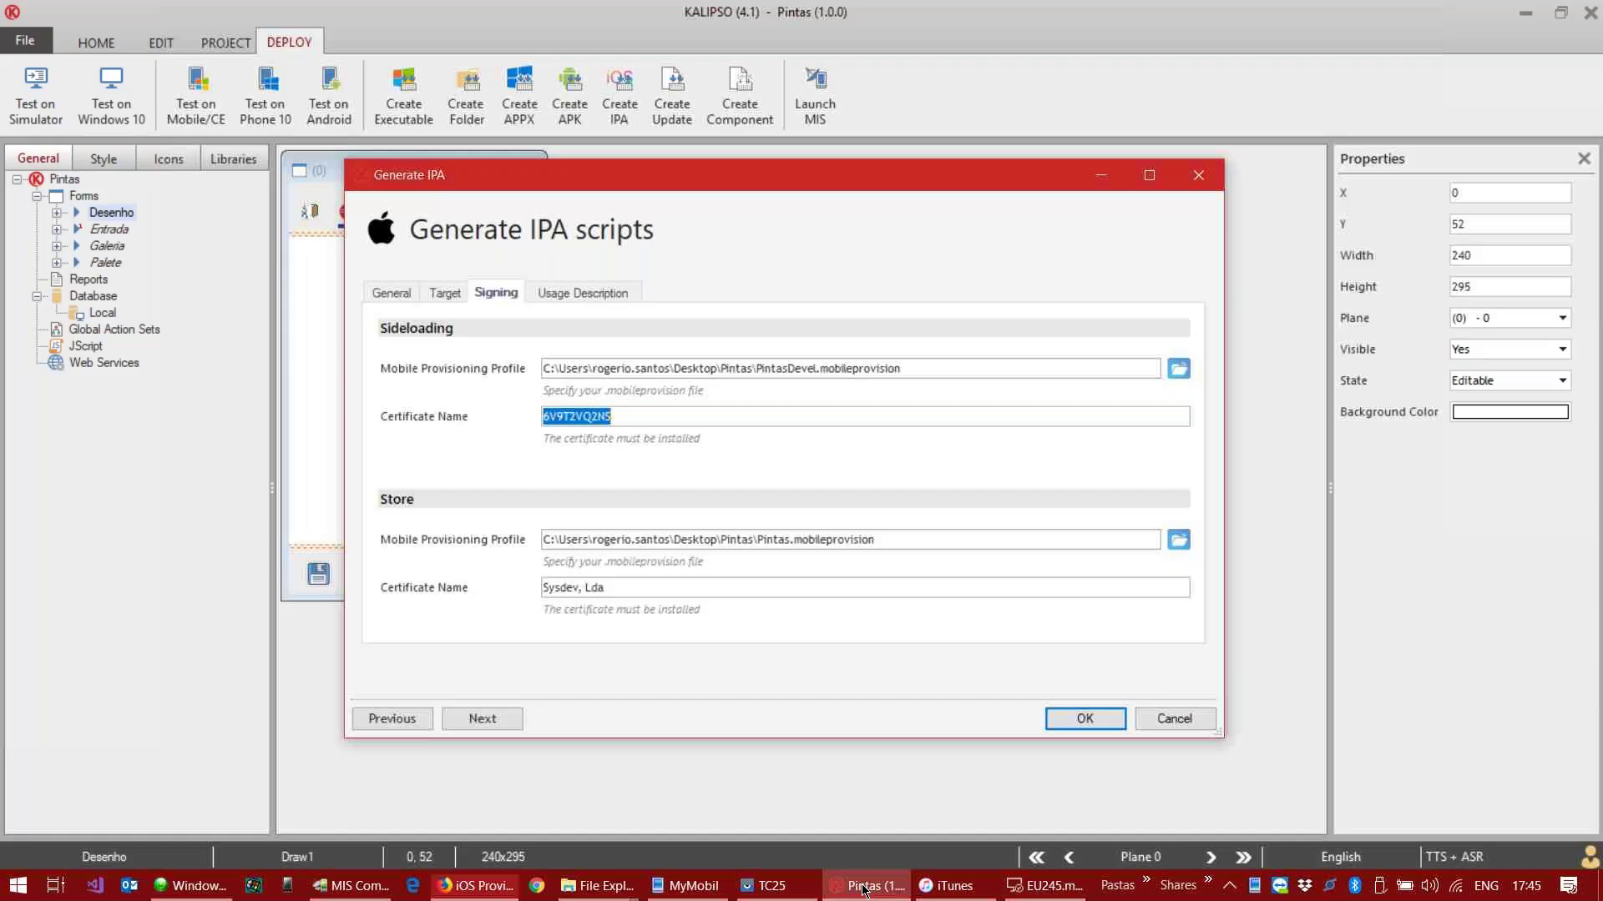
Step: Choose PintasDevel.mobileprovision from the Pintas folder as the sideloading profile, then select the certificate name text
{"action": "left_click", "coordinate": [1179, 370]}
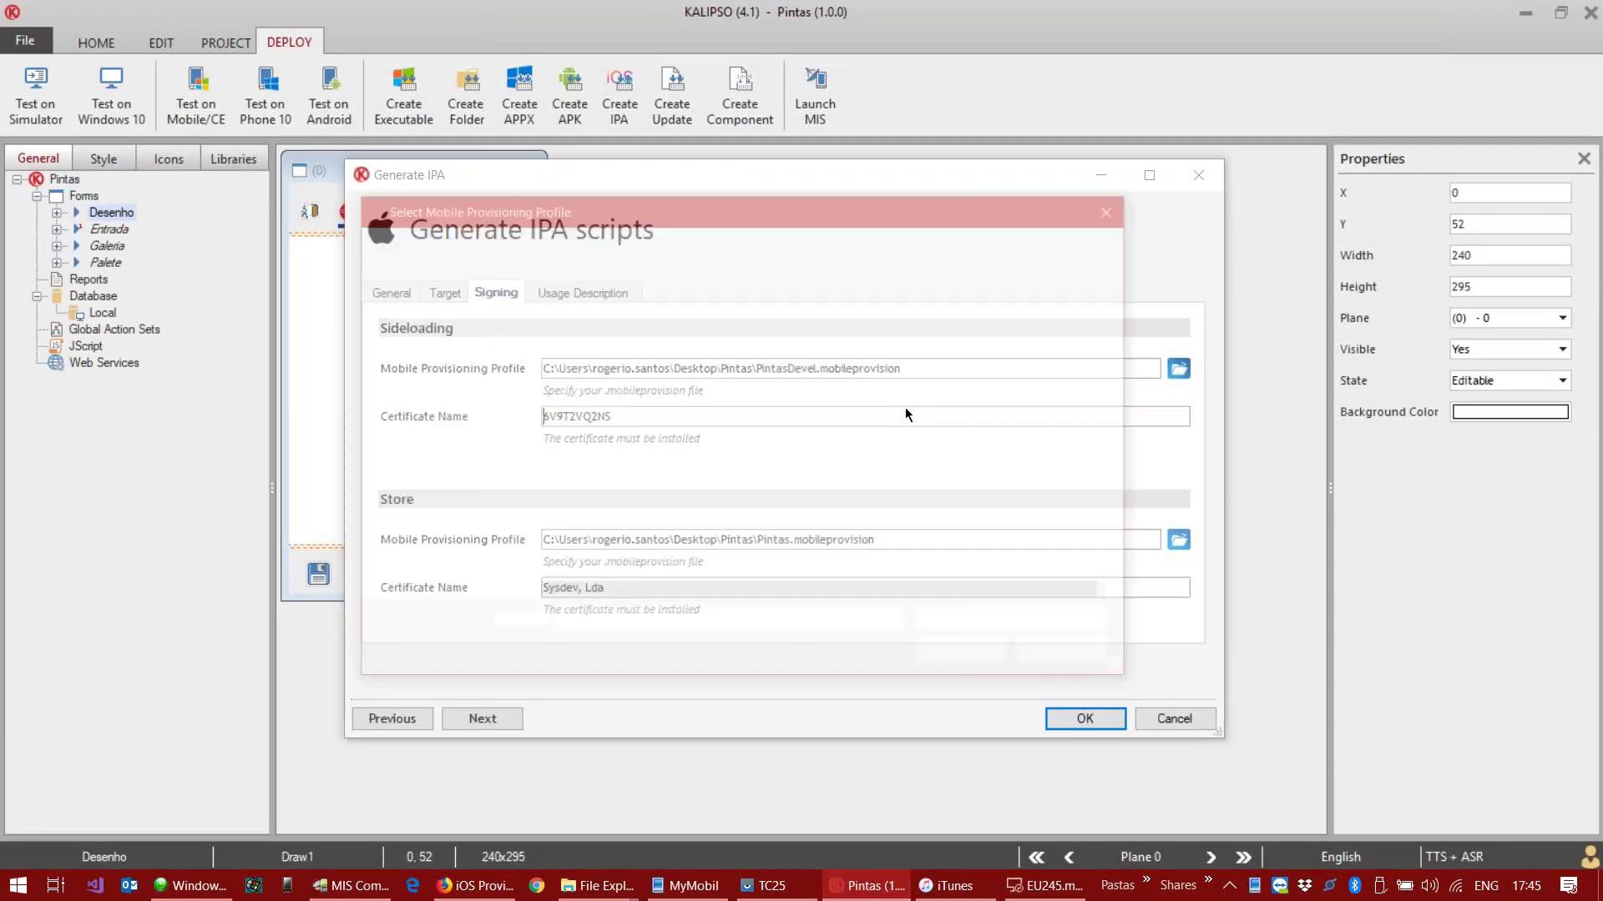
{"action": "left_click", "coordinate": [622, 491]}
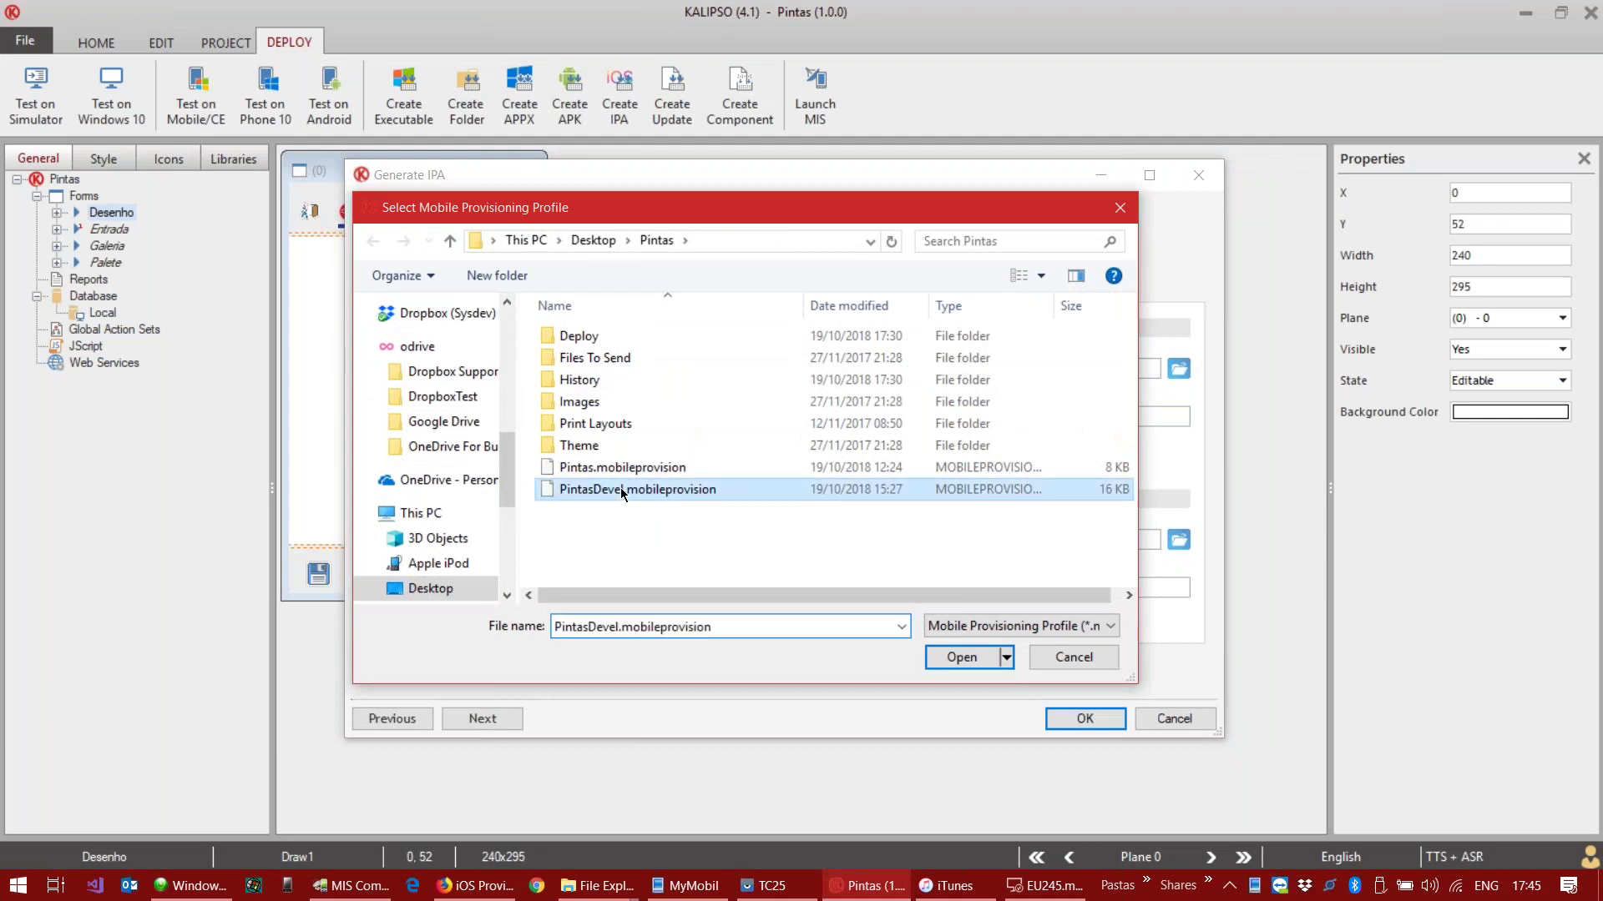
{"action": "double_click", "coordinate": [622, 490]}
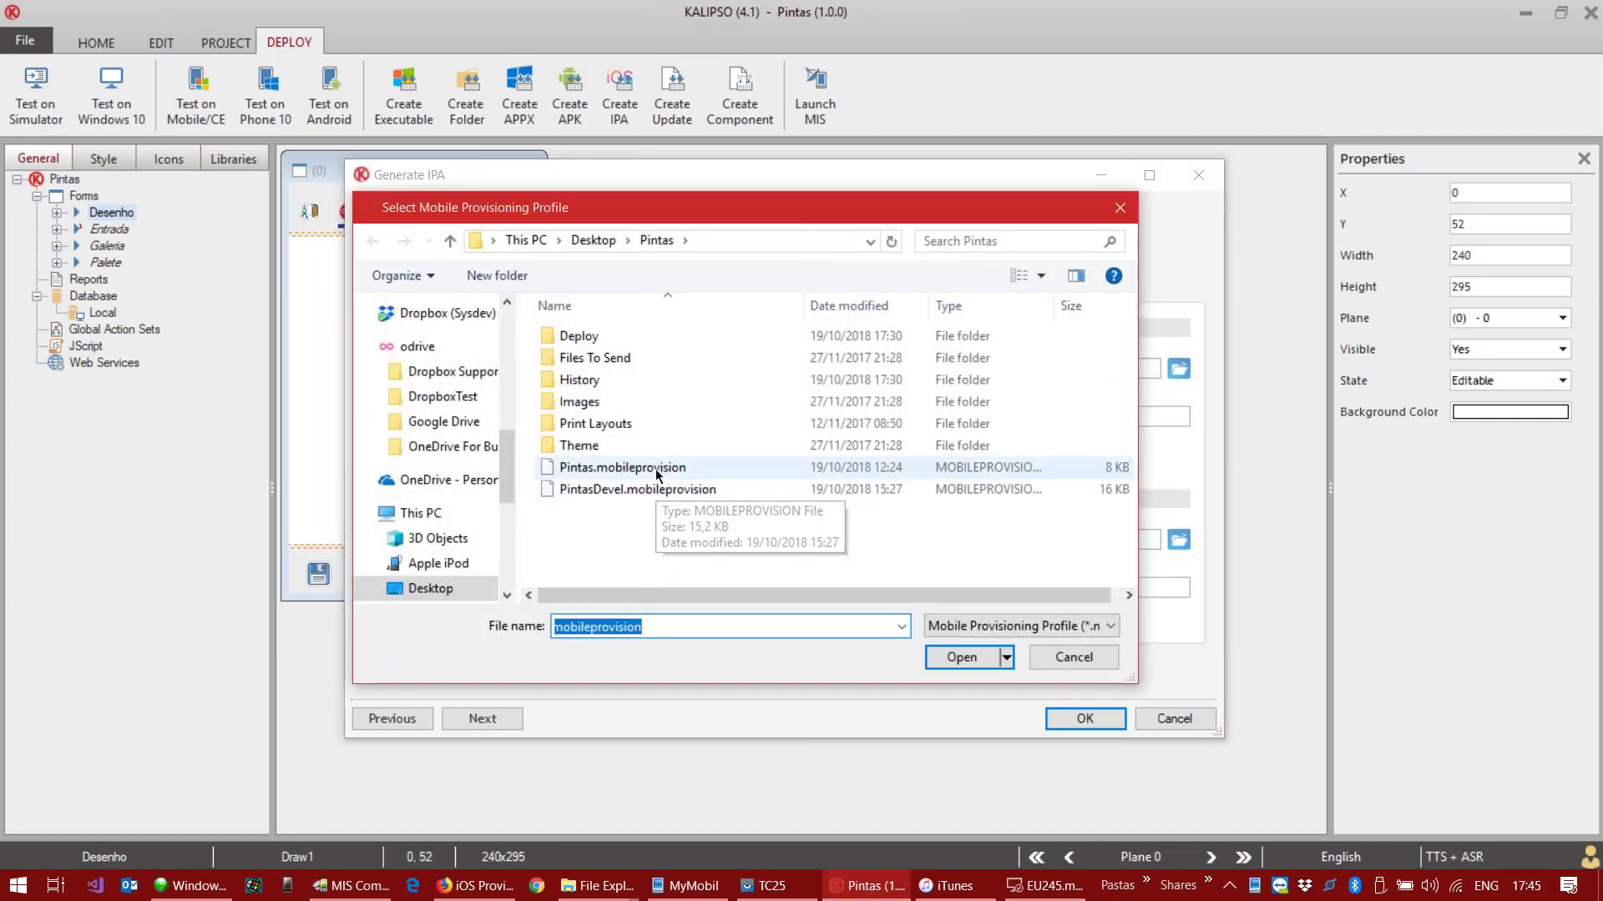
{"action": "double_click", "coordinate": [657, 476]}
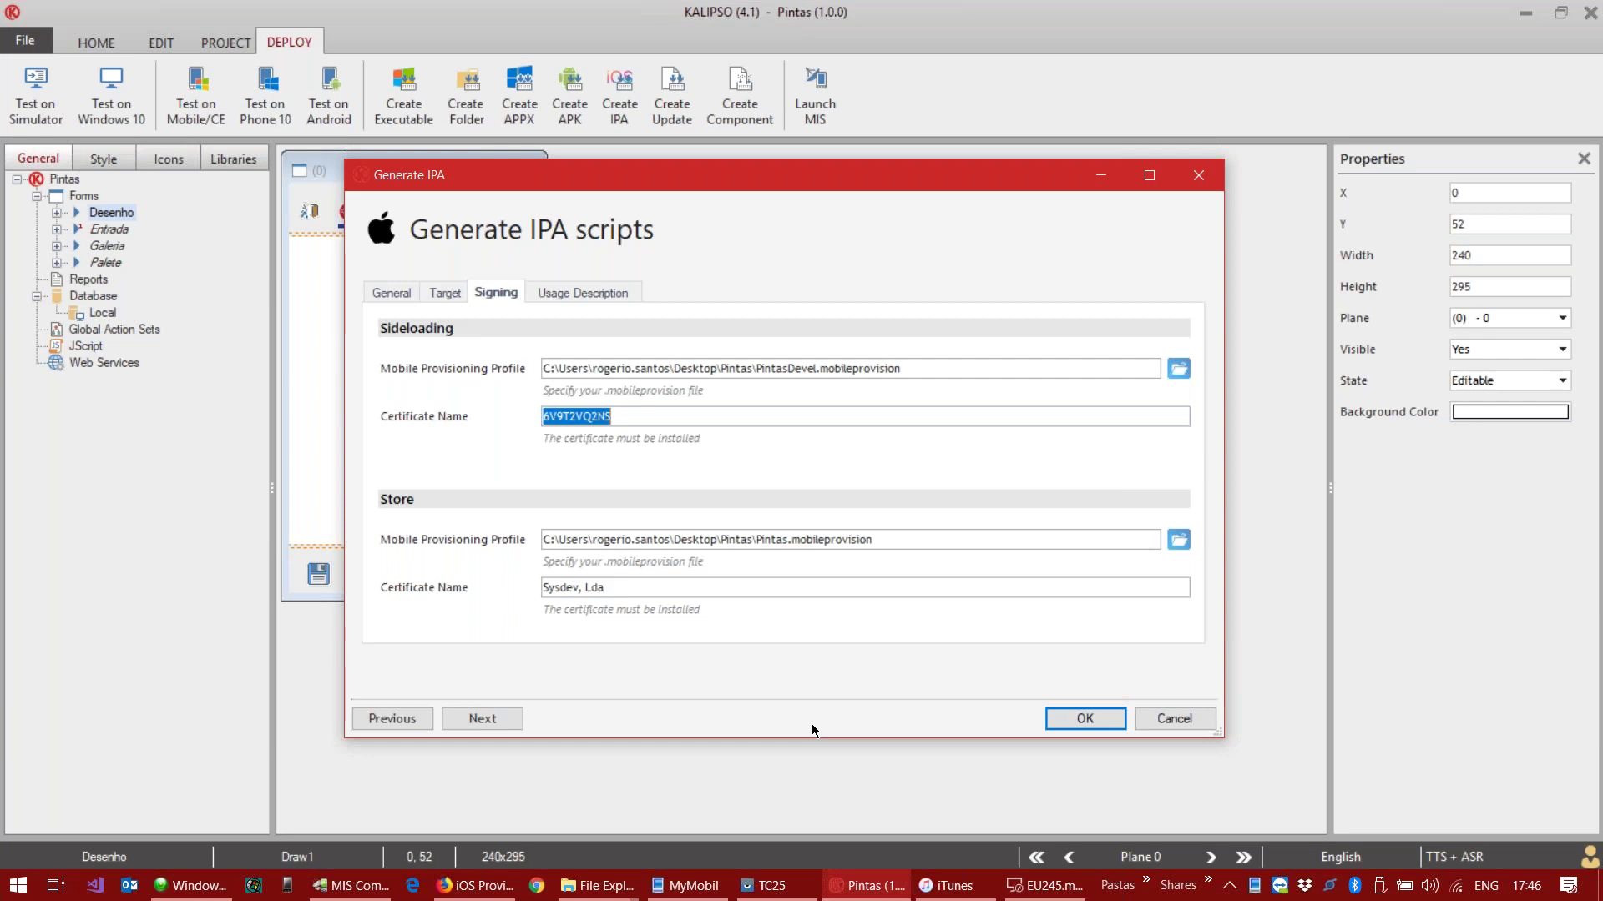
Step: Switch to the EU245 Remote Desktop session from the Windows taskbar
{"action": "left_click", "coordinate": [1035, 894]}
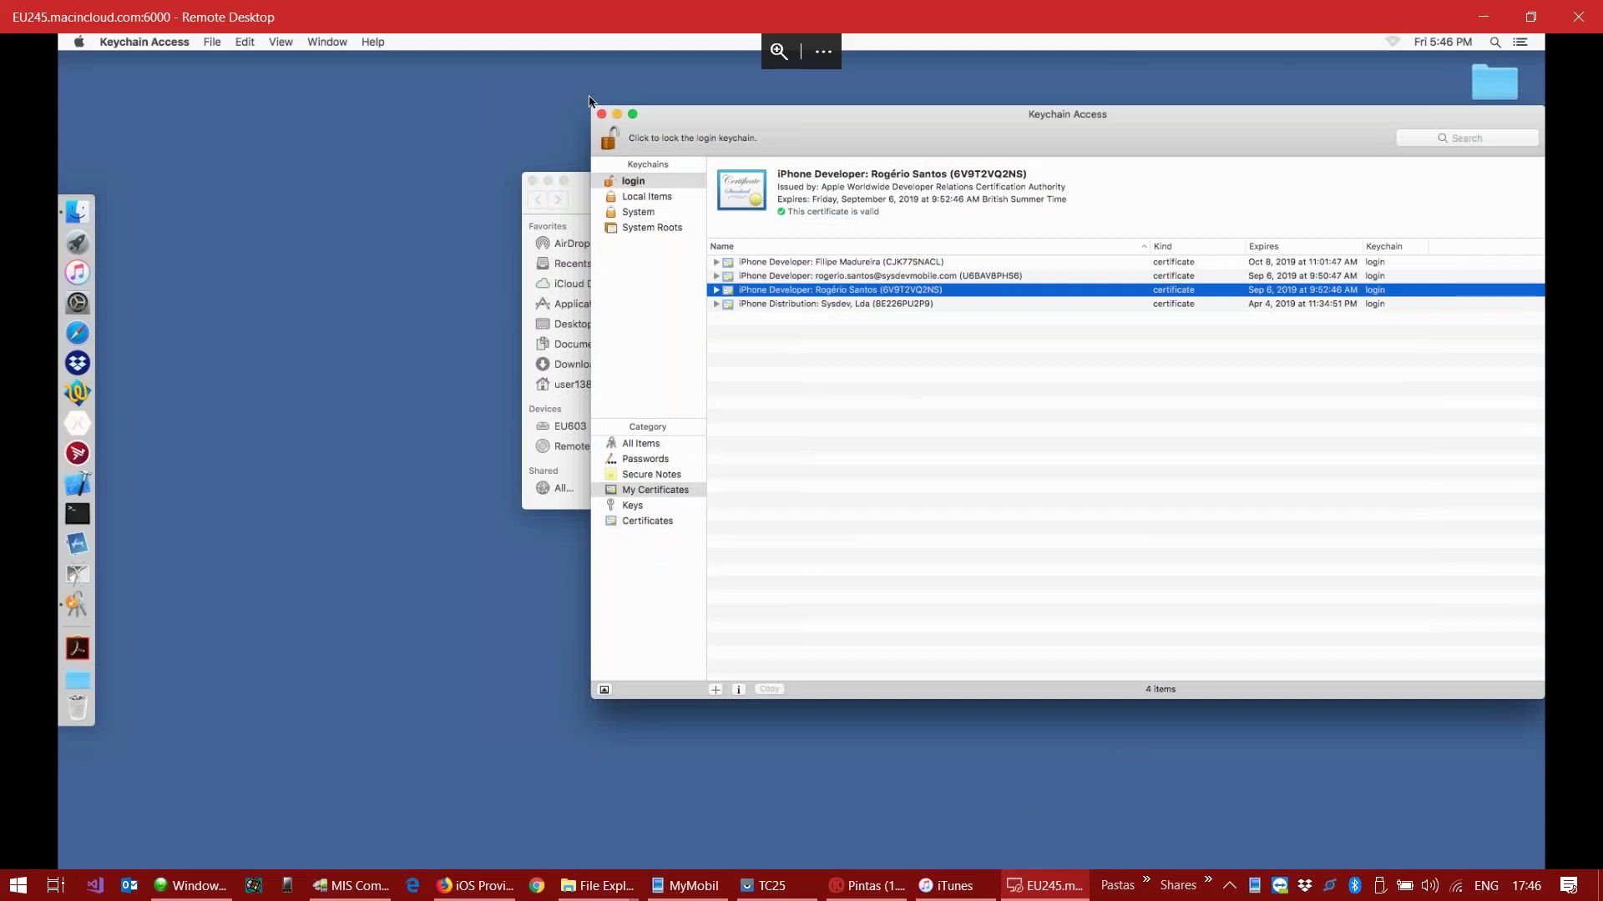
Step: Close Keychain Access and minimize the remote Mac session to get back to Kalipso
{"action": "left_click", "coordinate": [601, 114]}
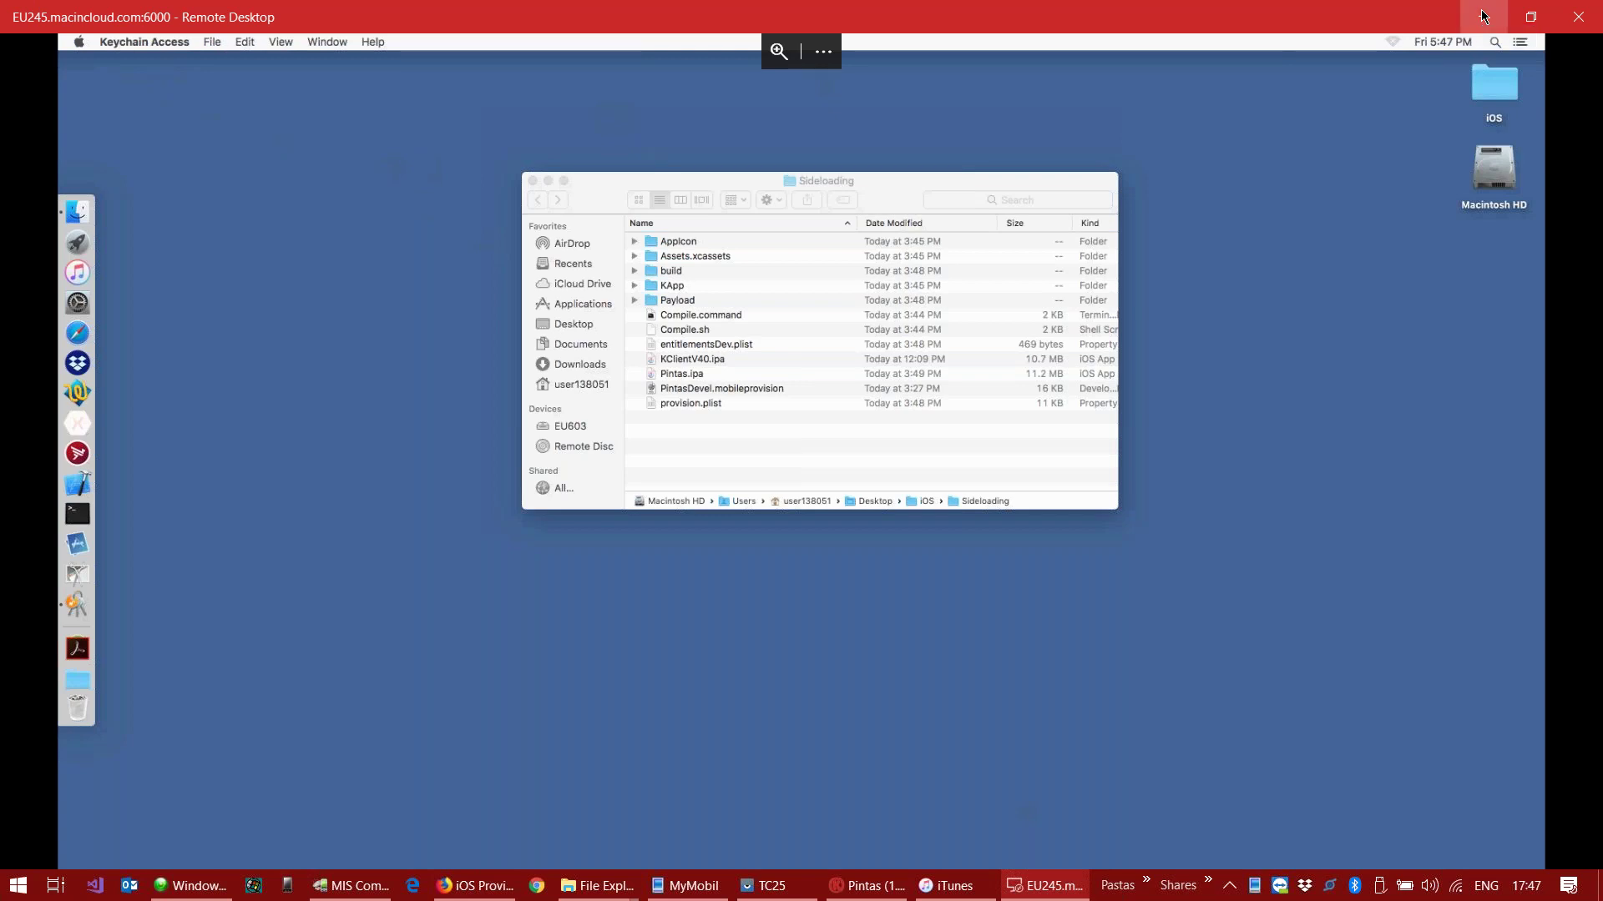
{"action": "left_click", "coordinate": [1484, 16]}
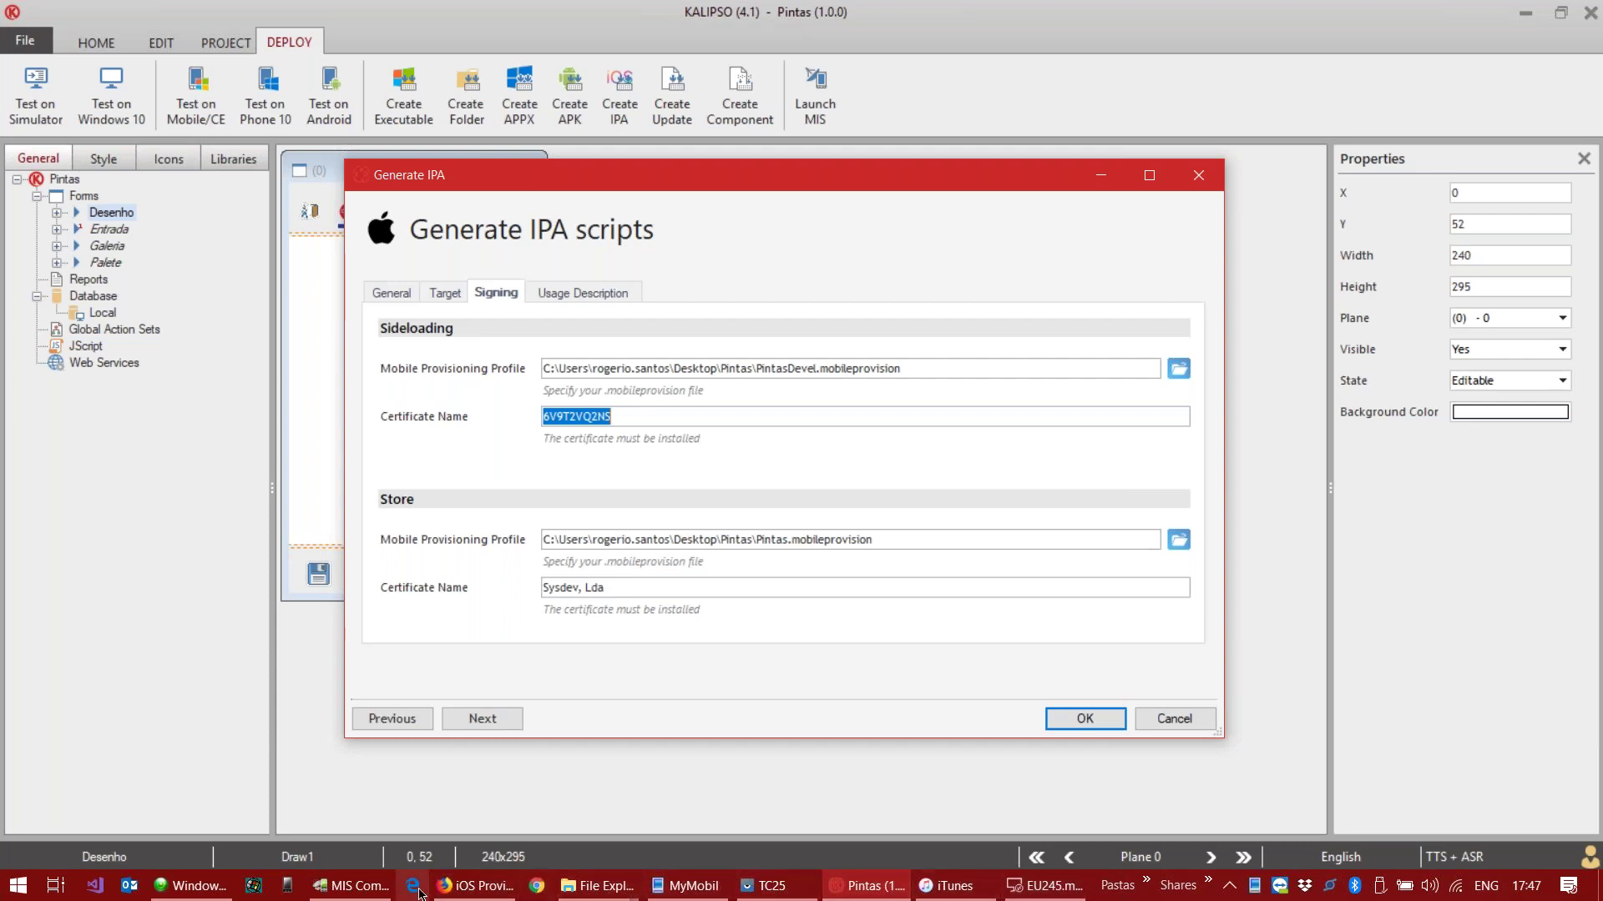
Step: Check the active Pintas profile on Firefox's Provisioning Profiles page, then minimize the browser
{"action": "left_click", "coordinate": [454, 889]}
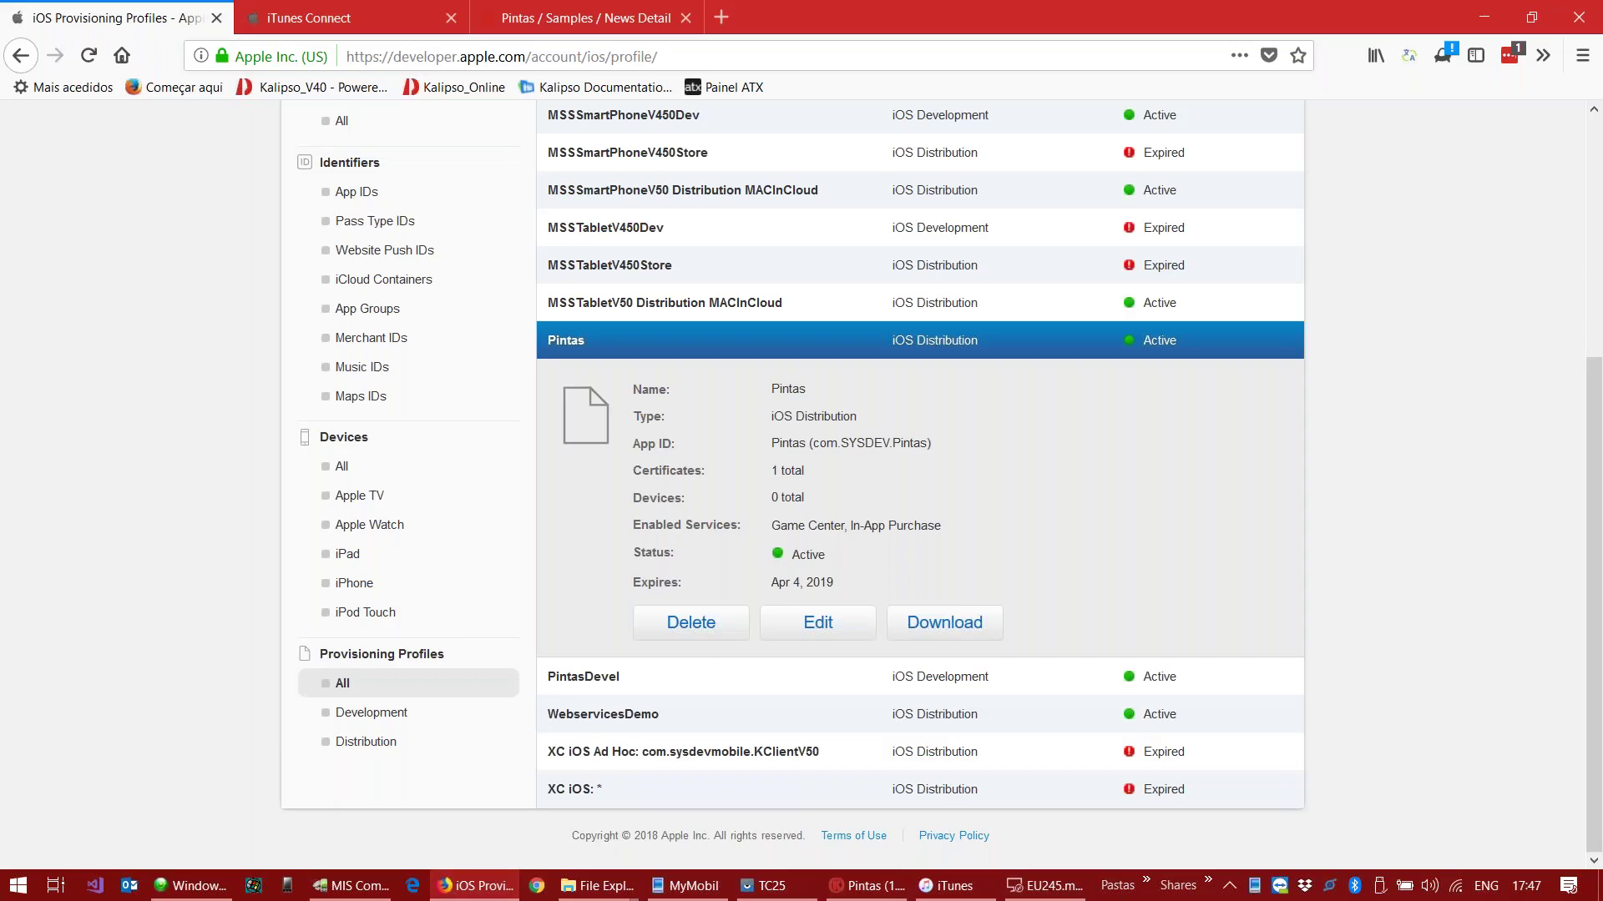
{"action": "scroll", "coordinate": [484, 275], "scroll_direction": "up", "scroll_amount": 5}
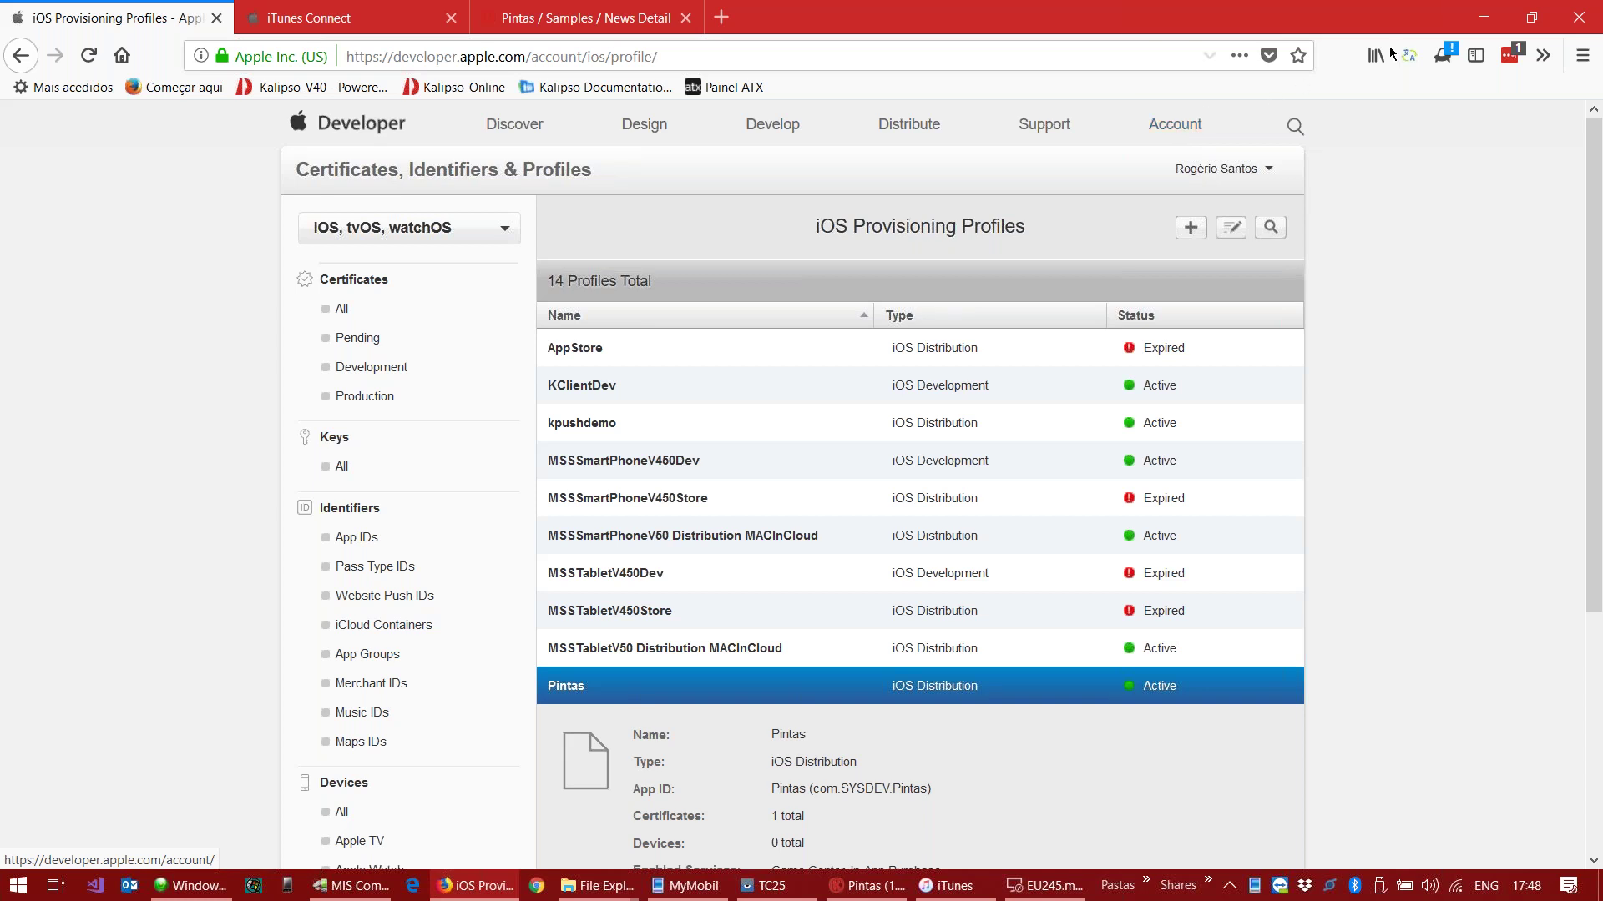
{"action": "left_click", "coordinate": [1485, 22]}
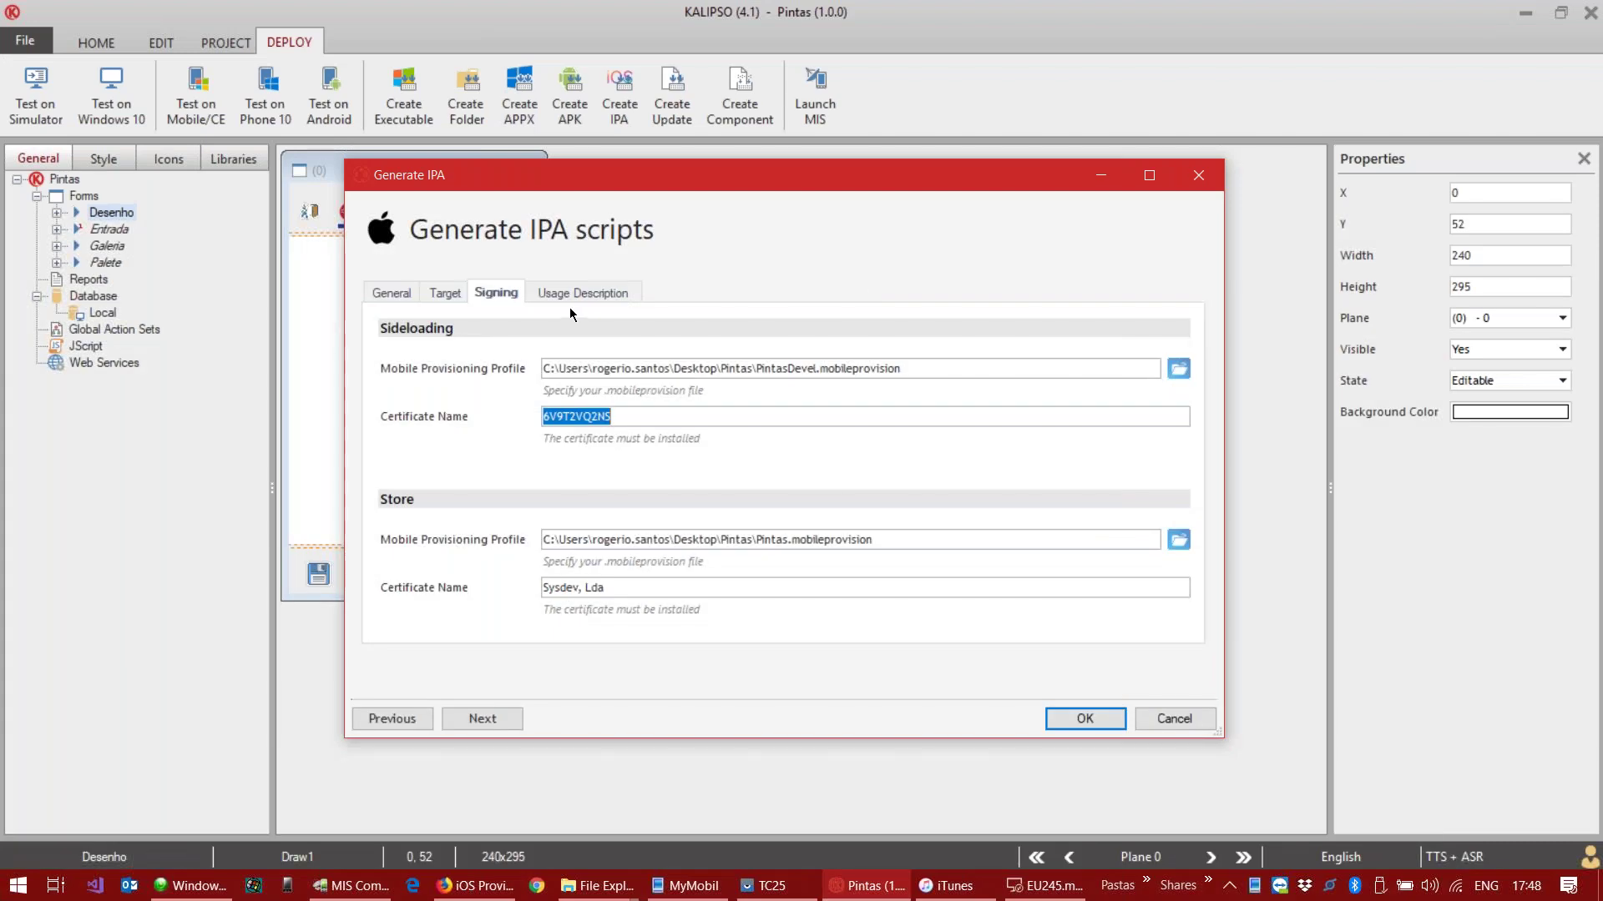
Step: Generate the IPA scripts, overwriting the deploy folder, then open the iOS desktop folder on the Mac
{"action": "left_click", "coordinate": [1087, 720]}
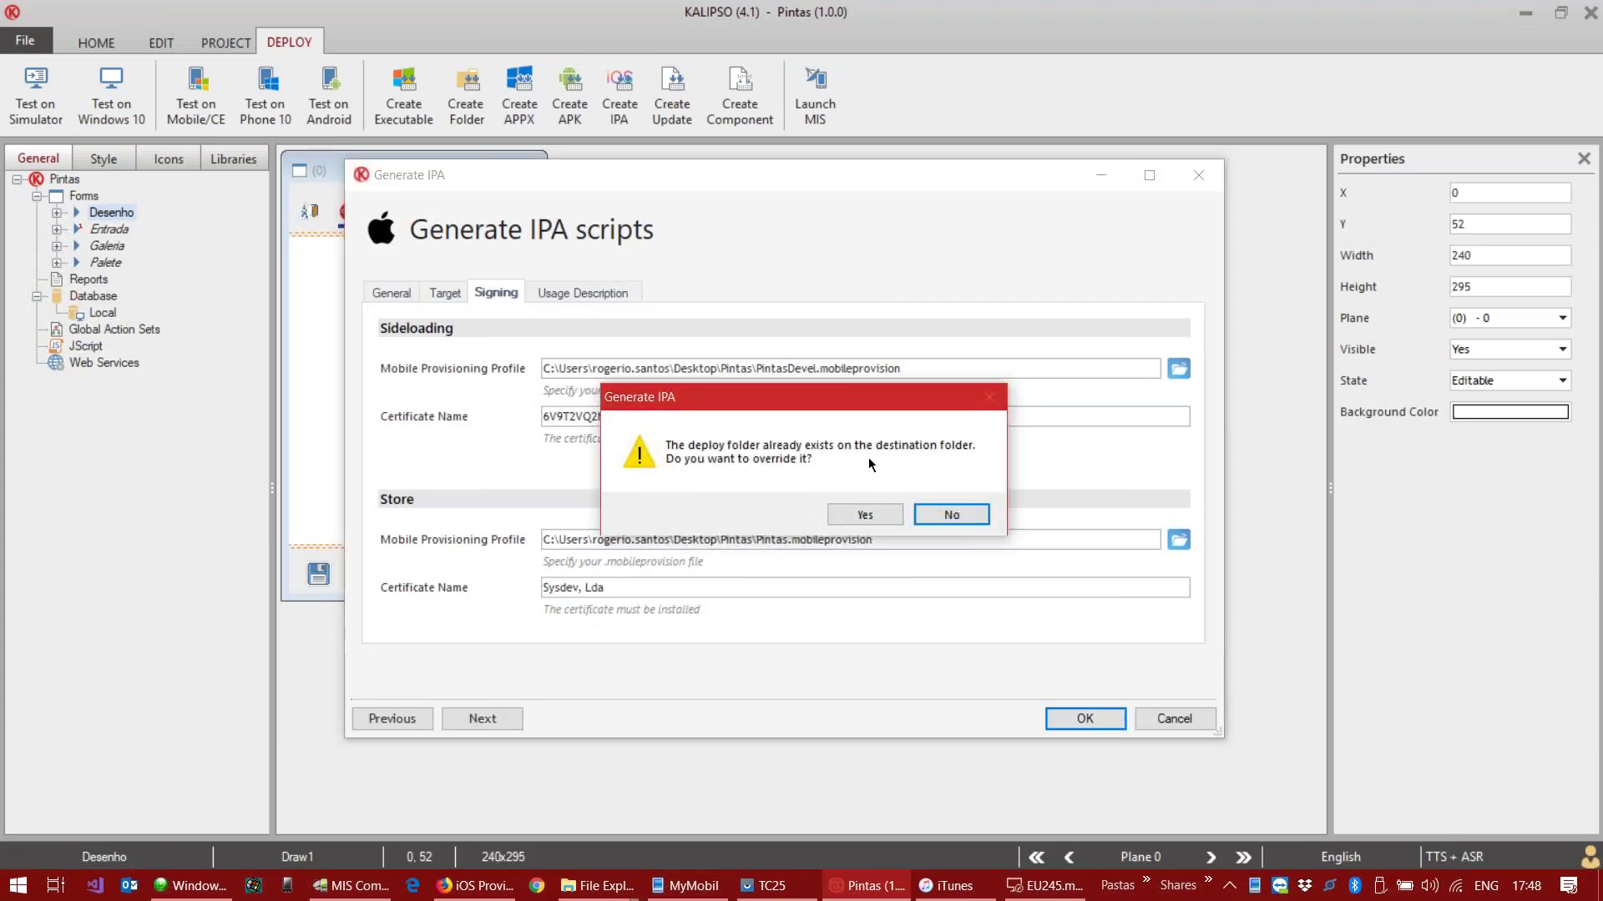
{"action": "left_click", "coordinate": [853, 516]}
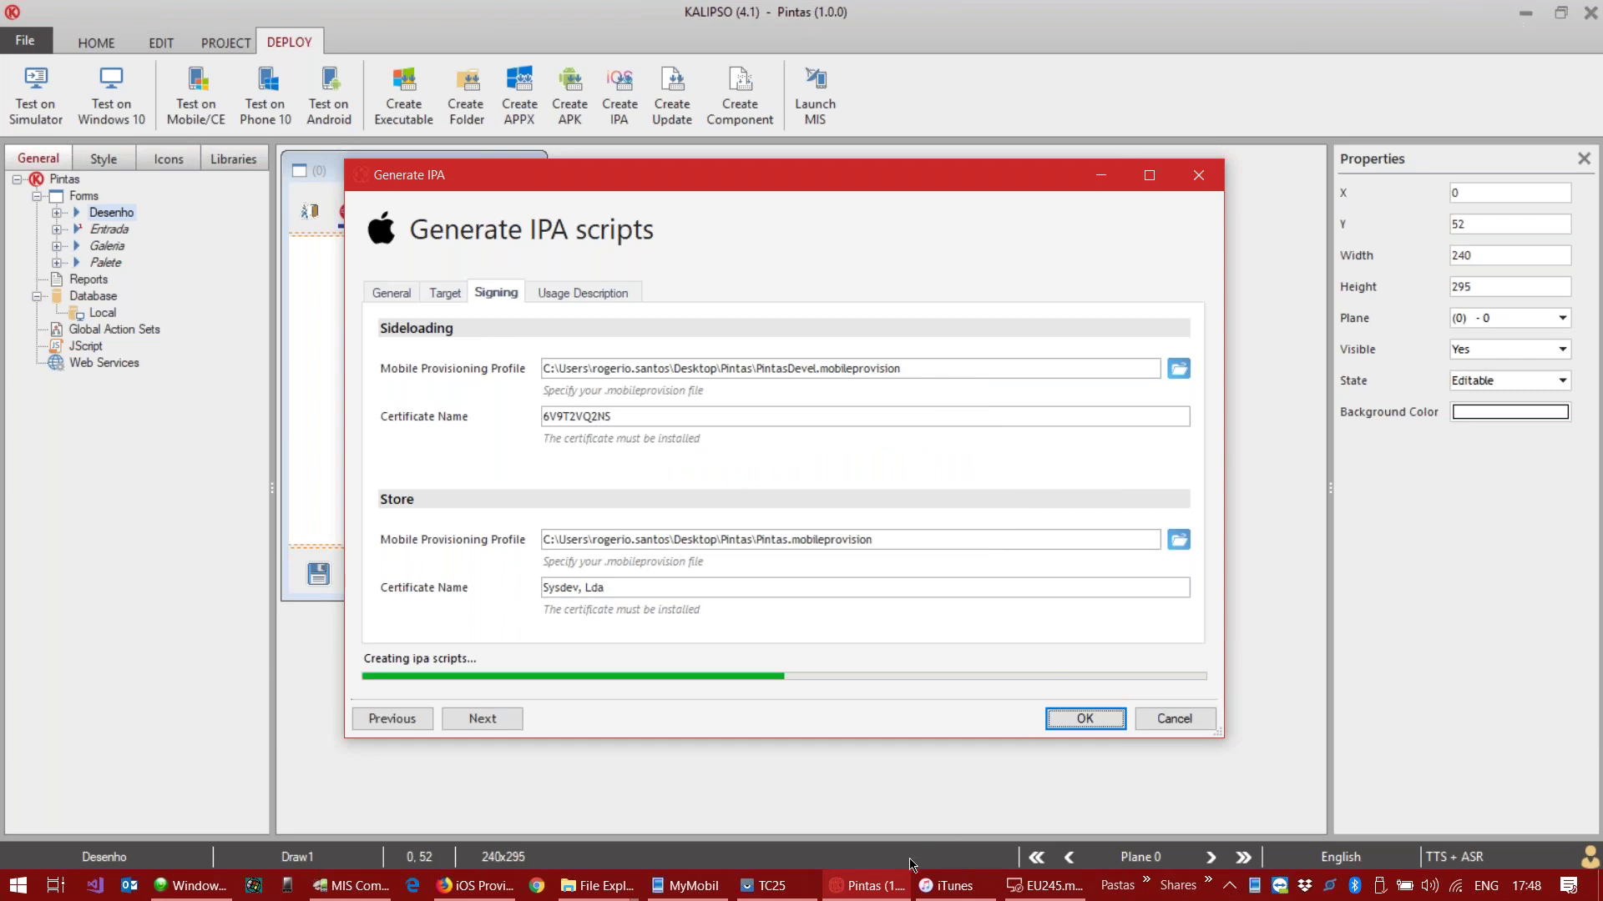
{"action": "left_click", "coordinate": [1044, 886]}
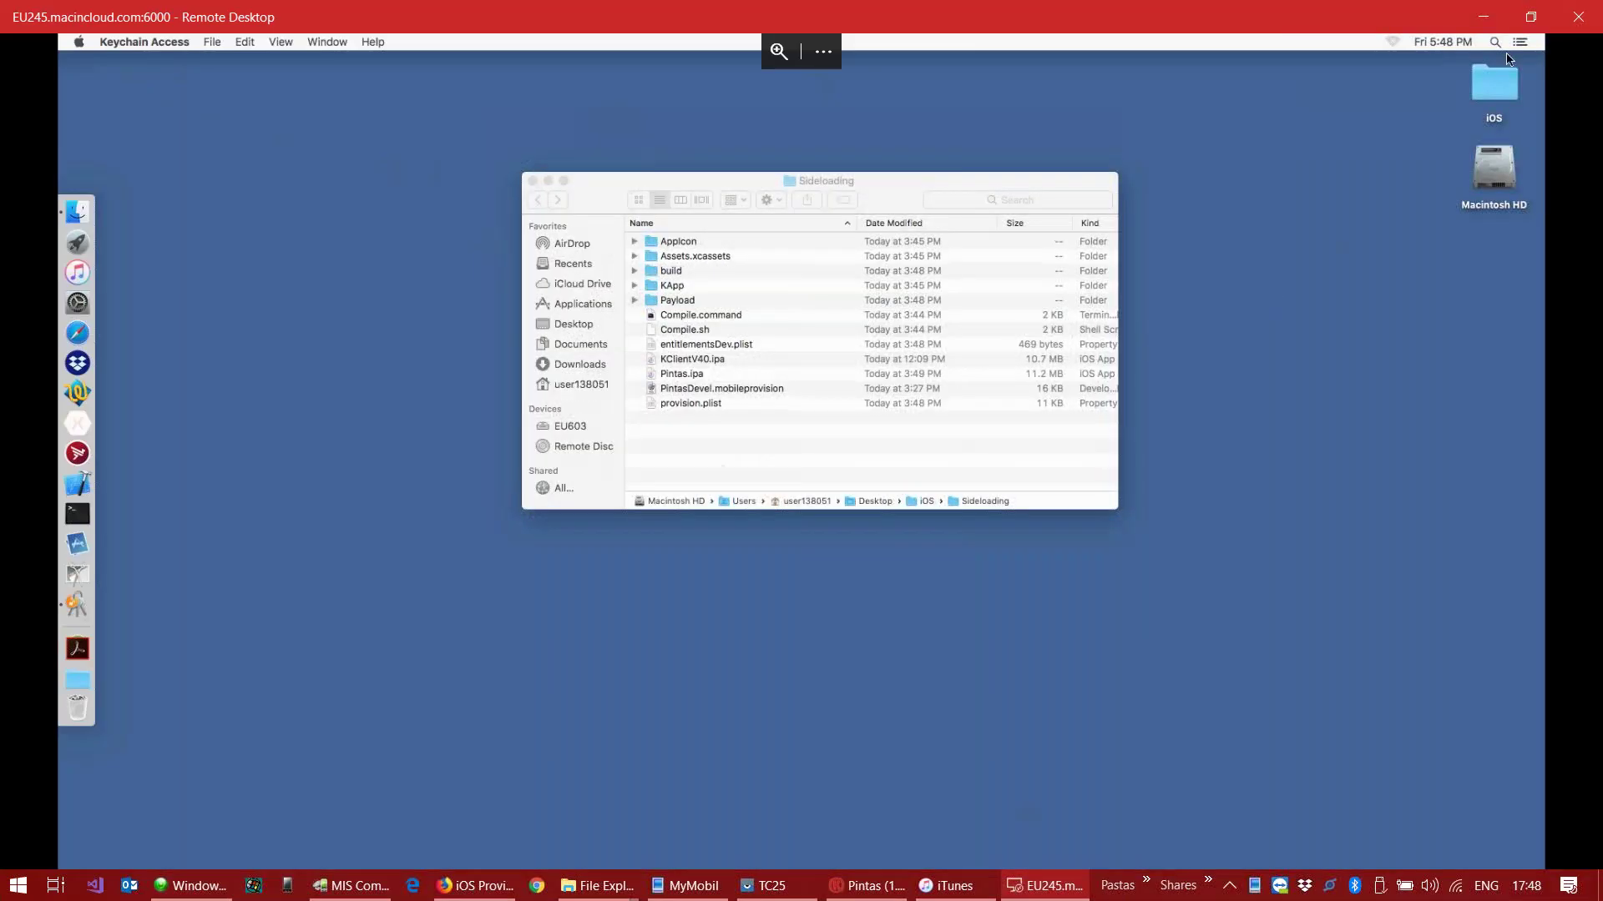
{"action": "left_click", "coordinate": [1509, 59]}
{"action": "left_click", "coordinate": [1497, 98]}
{"action": "double_click", "coordinate": [1496, 98]}
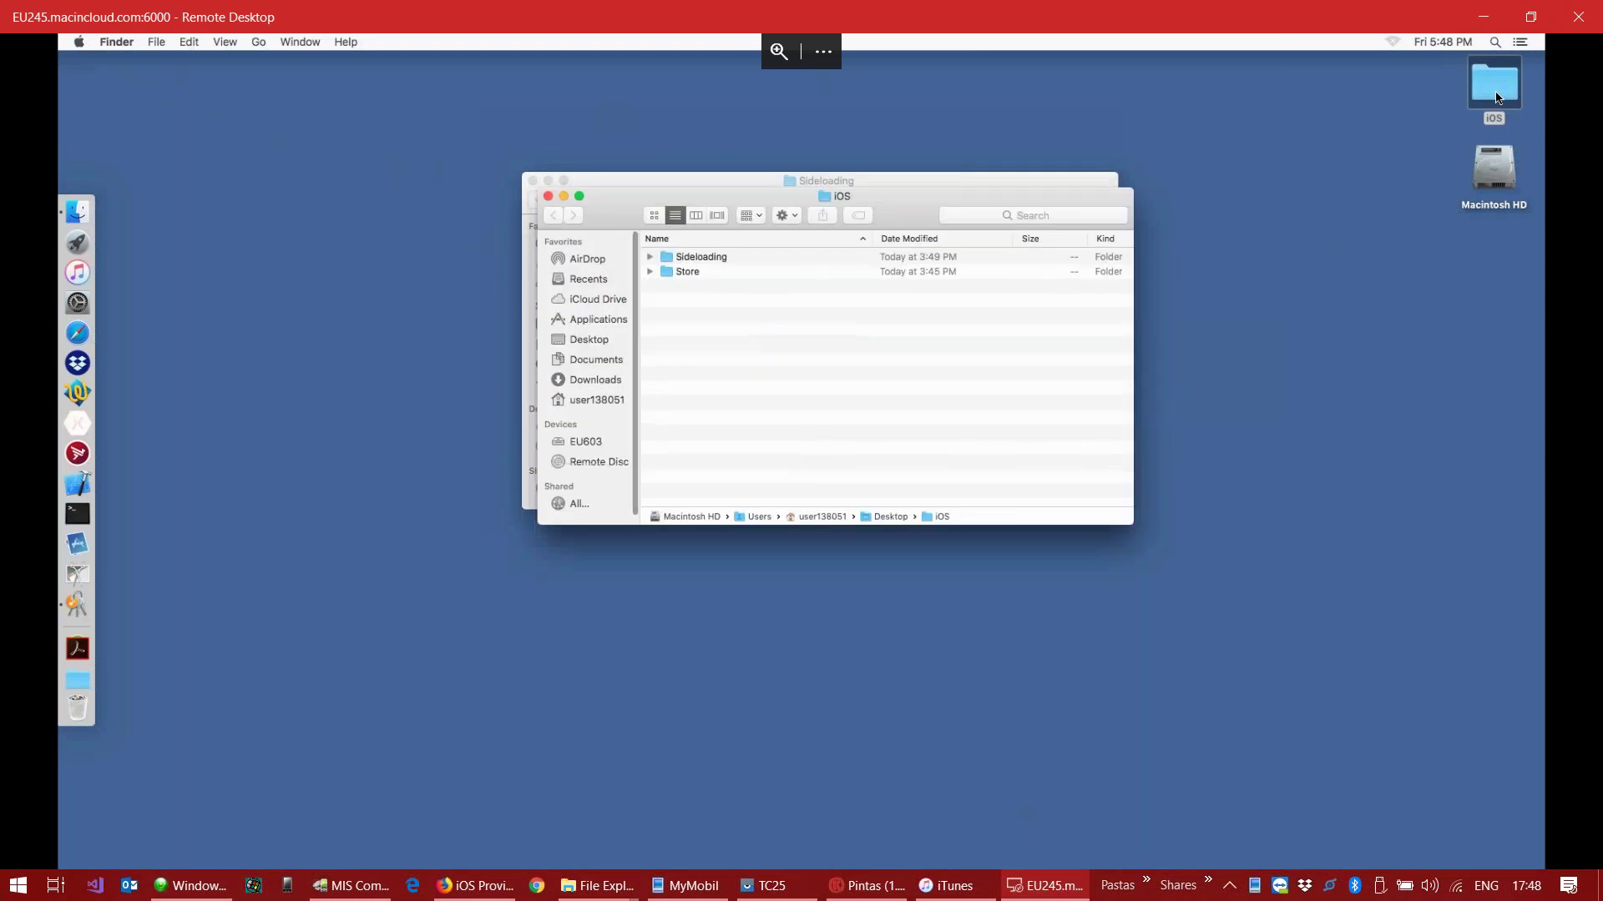
Step: Close the old Sideloading window and open Terminal, centred and enlarged to 139×39
{"action": "left_click_drag", "start_coordinate": [885, 197], "coordinate": [1111, 355]}
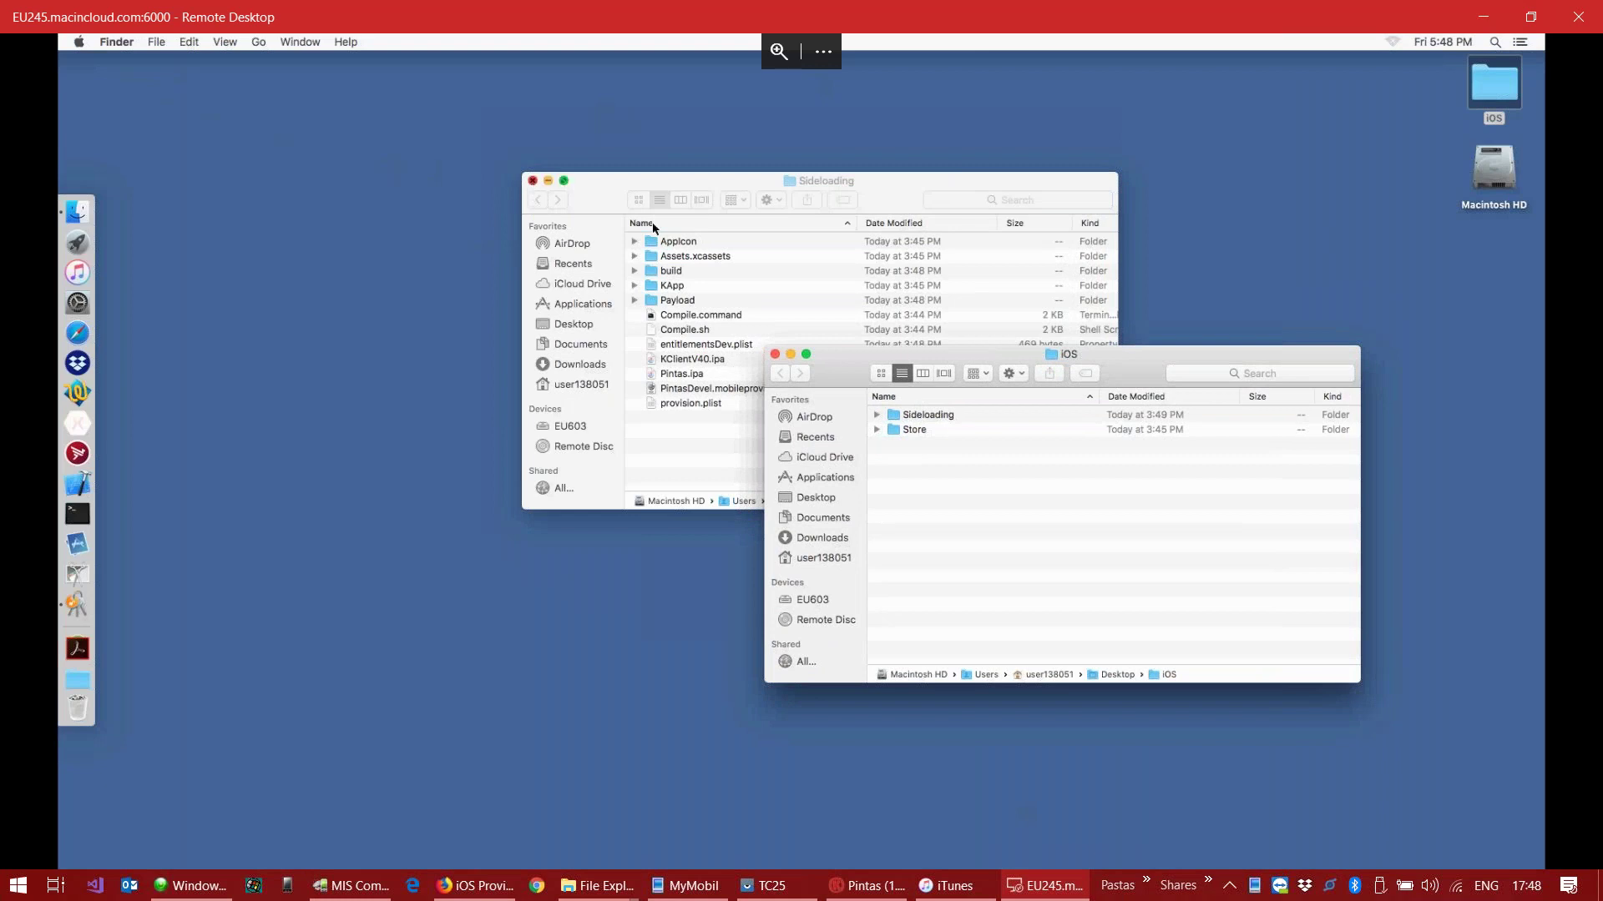
{"action": "left_click", "coordinate": [532, 180]}
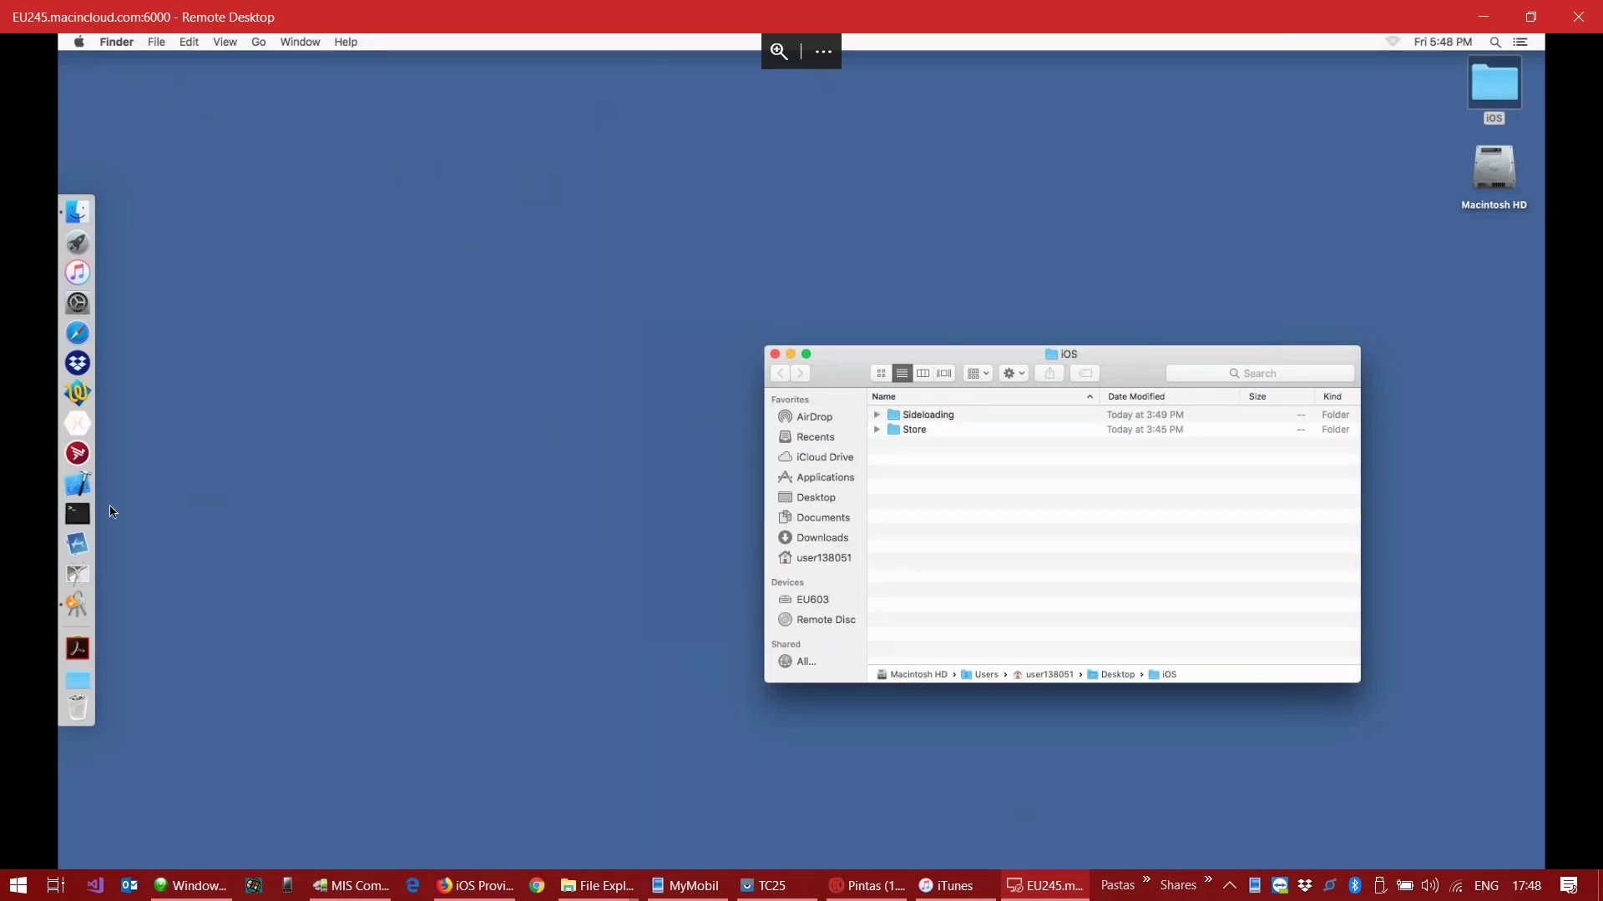
{"action": "left_click", "coordinate": [76, 514]}
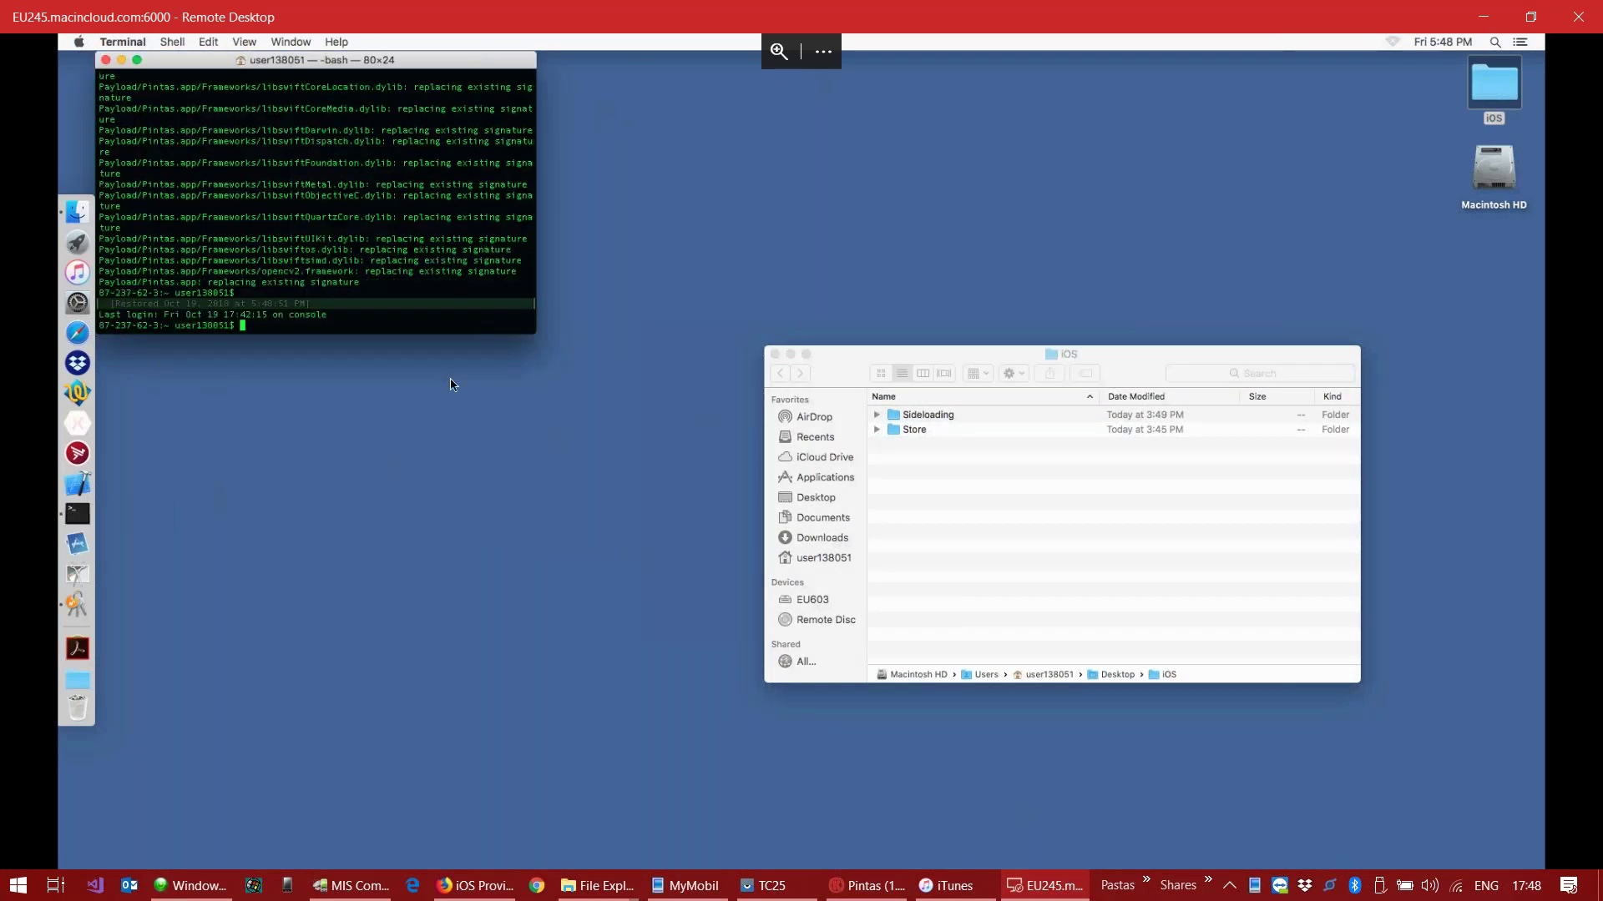
{"action": "left_click_drag", "start_coordinate": [426, 70], "coordinate": [631, 166]}
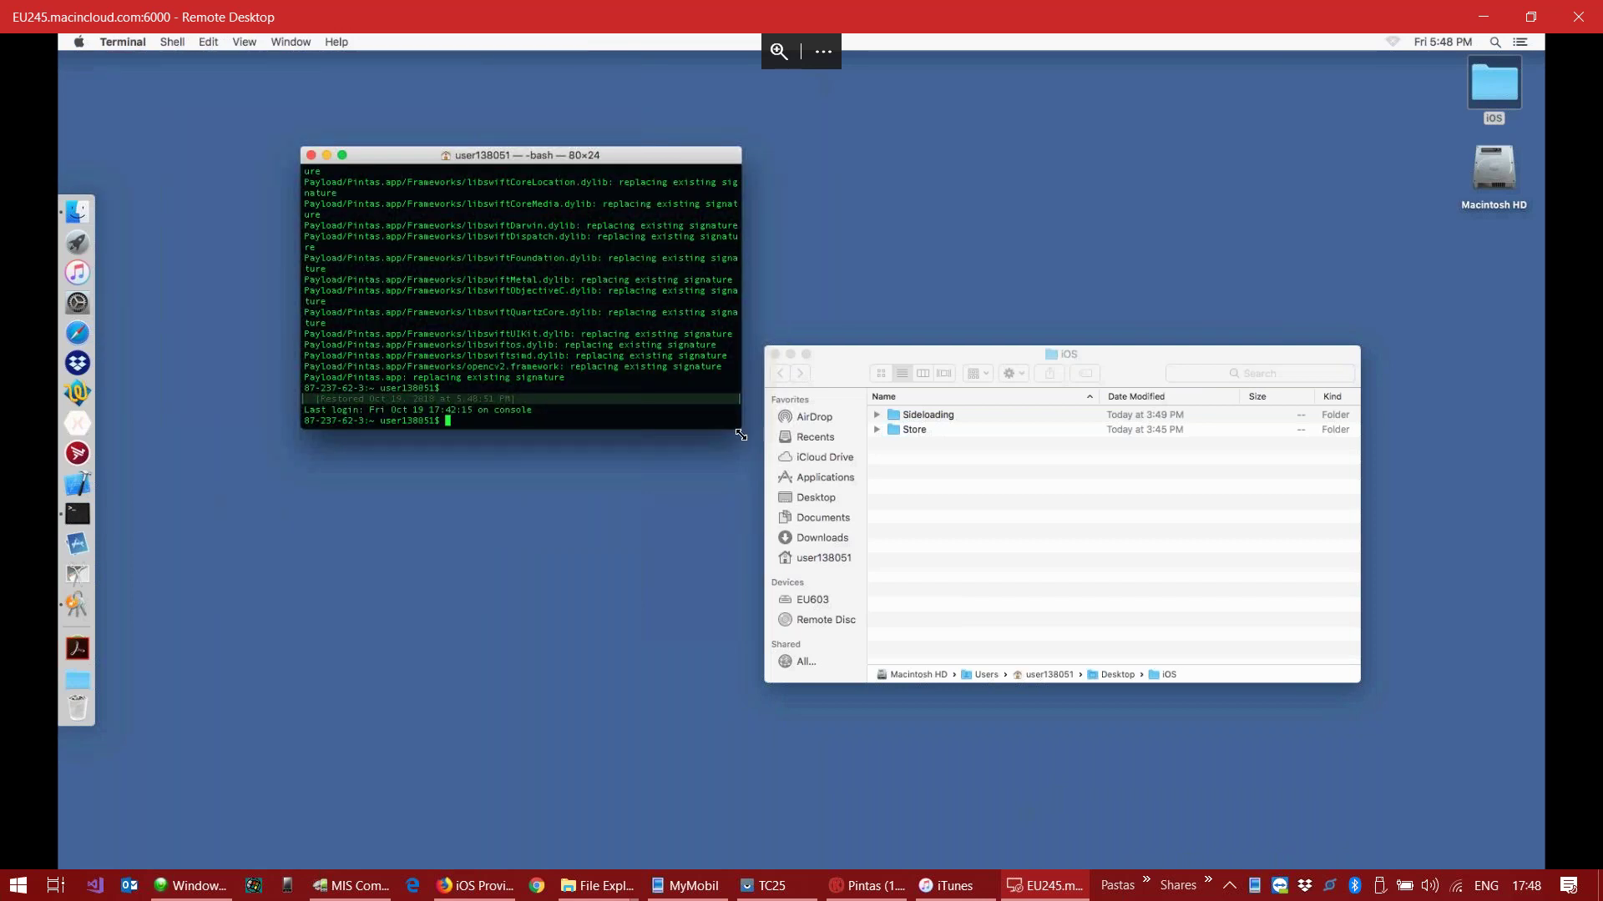
{"action": "left_click_drag", "start_coordinate": [804, 455], "coordinate": [1059, 590]}
Step: Run clear to wipe the Terminal
{"action": "type", "text": "cleA"}
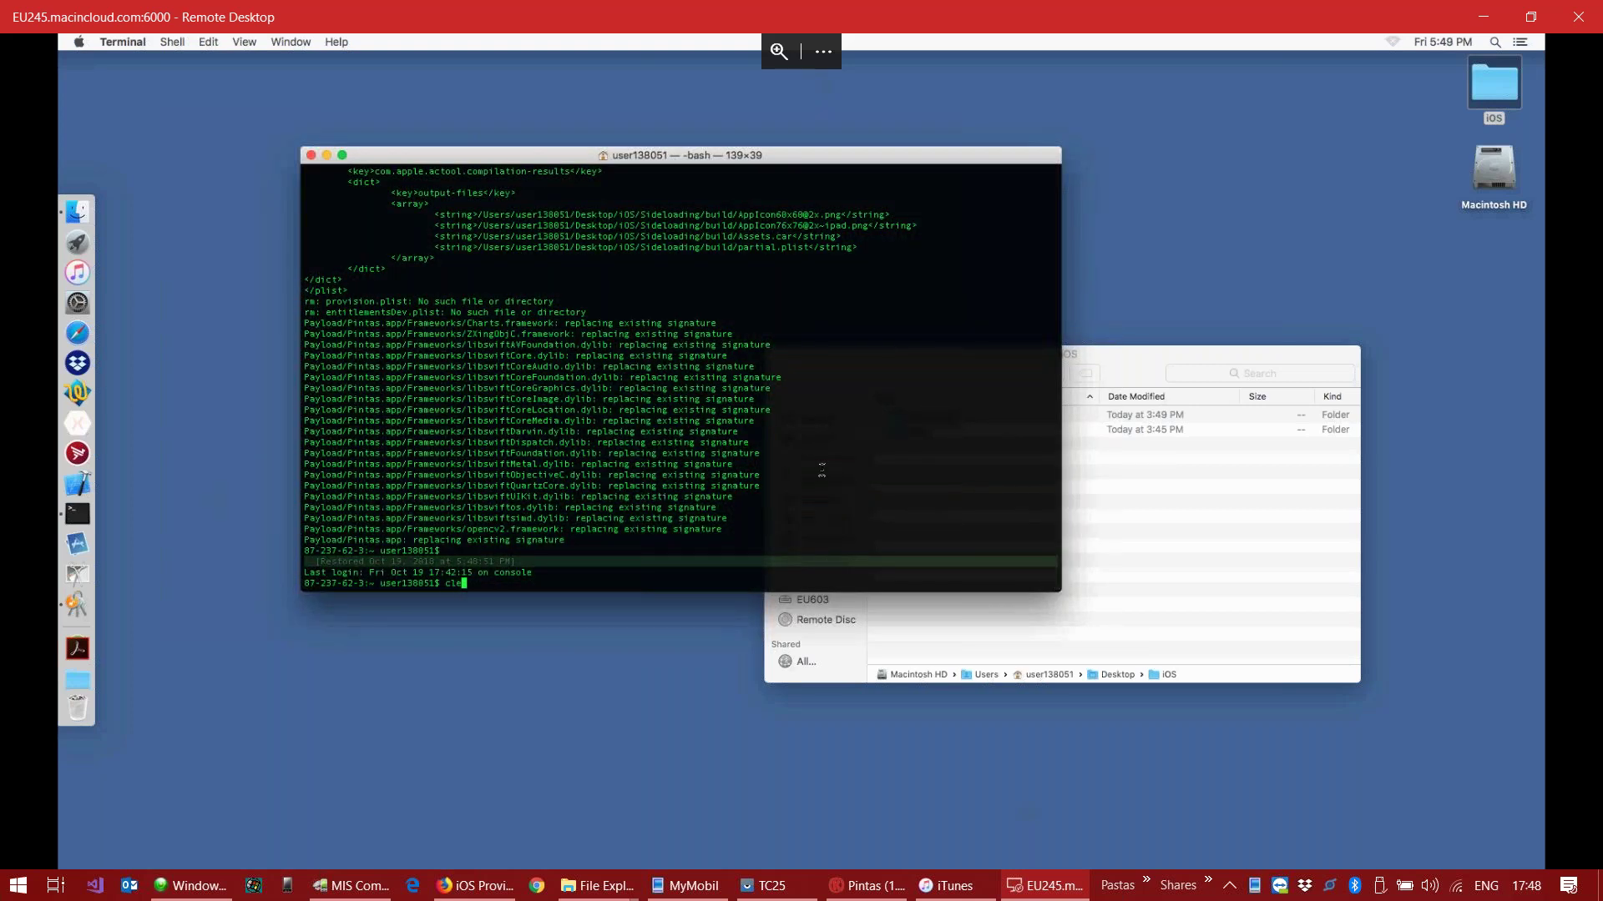
{"action": "key", "text": "Caps_Lock"}
{"action": "type", "text": "R"}
{"action": "key", "text": "BackSpace"}
{"action": "key", "text": "Caps_Lock"}
{"action": "key", "text": "BackSpace"}
{"action": "type", "text": "ear"}
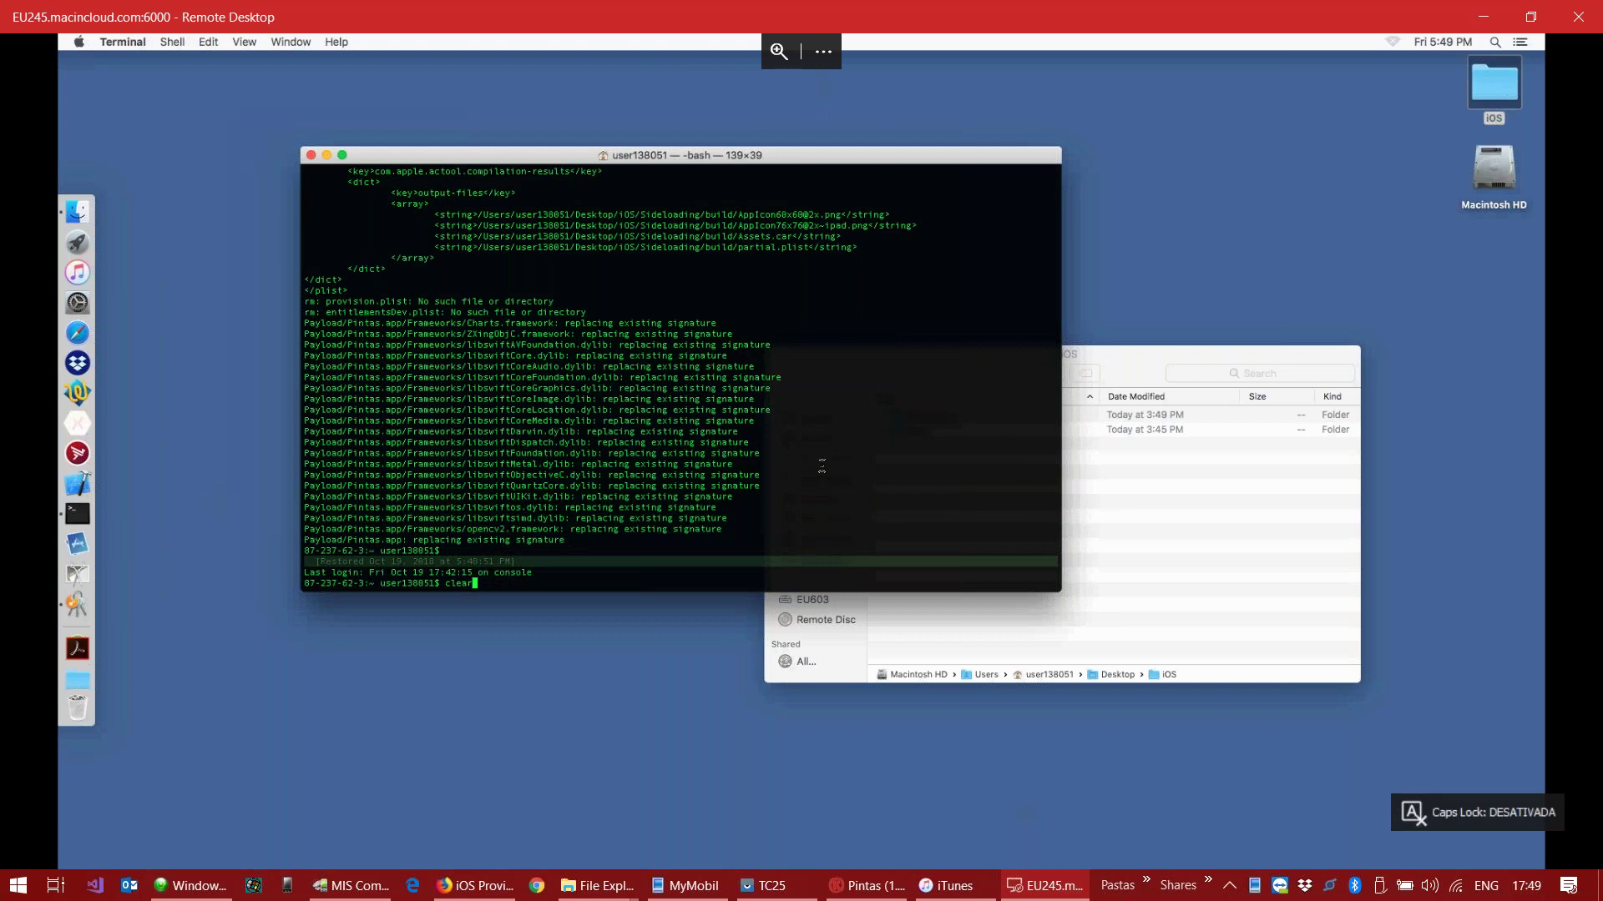
{"action": "key", "text": "Return"}
Step: Check Kalipso's IPA script generation progress, then return to the remote Mac session
{"action": "left_click", "coordinate": [1144, 370]}
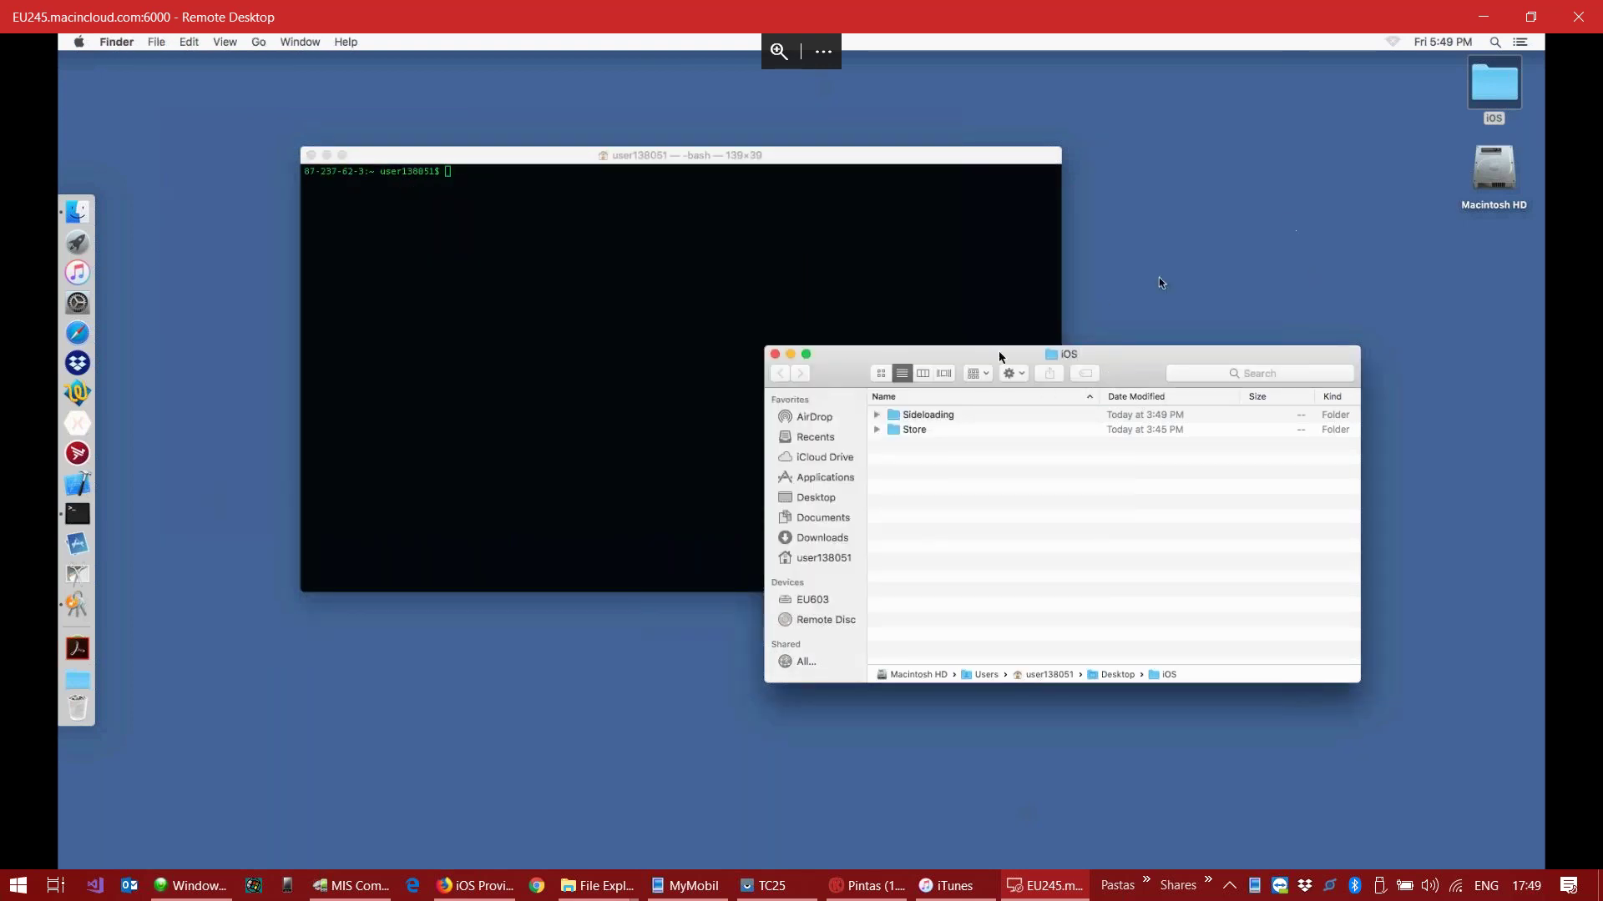
{"action": "left_click", "coordinate": [869, 892]}
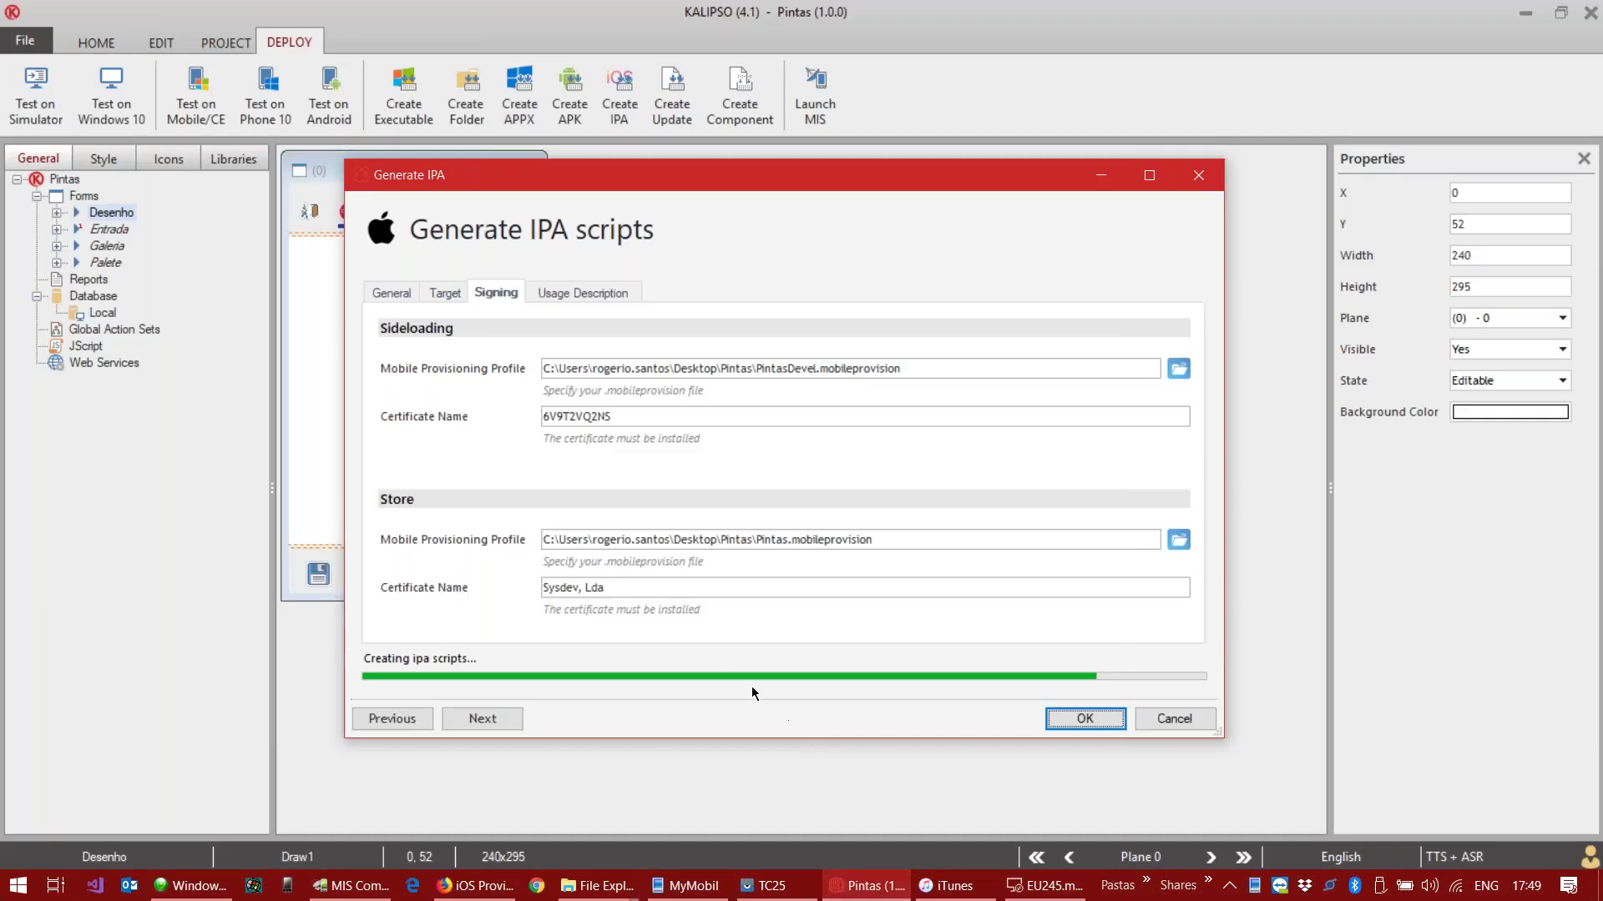
{"action": "left_click", "coordinate": [1039, 883]}
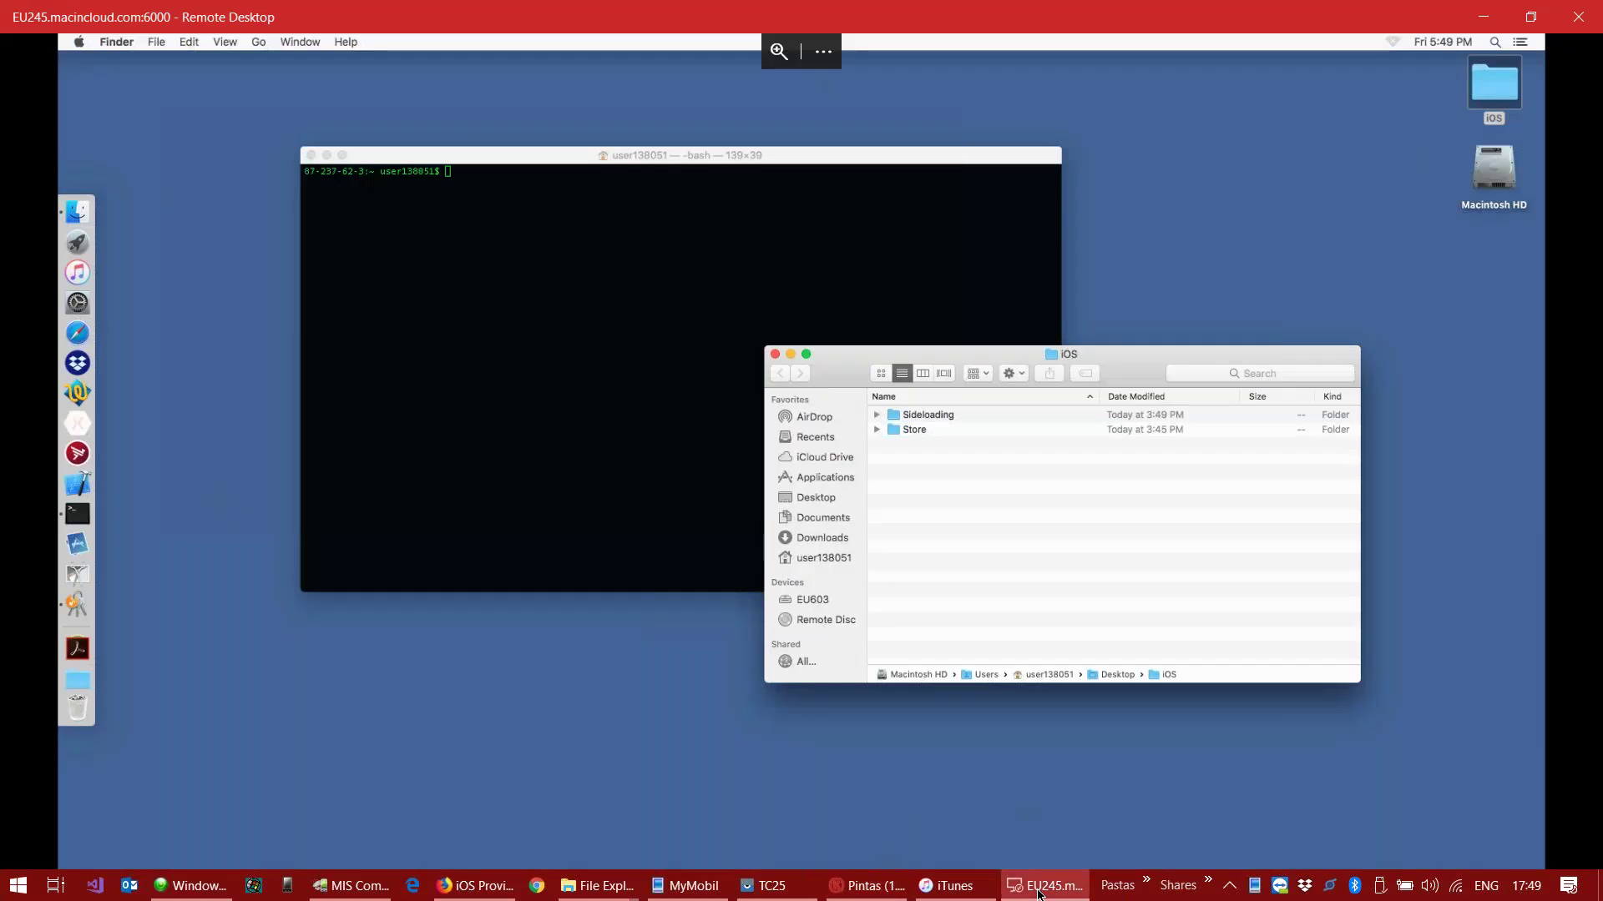
Step: Run 'sh' on the Sideloading folder's Compile.command in Terminal to rebuild Pintas.ipa
{"action": "left_click", "coordinate": [936, 417]}
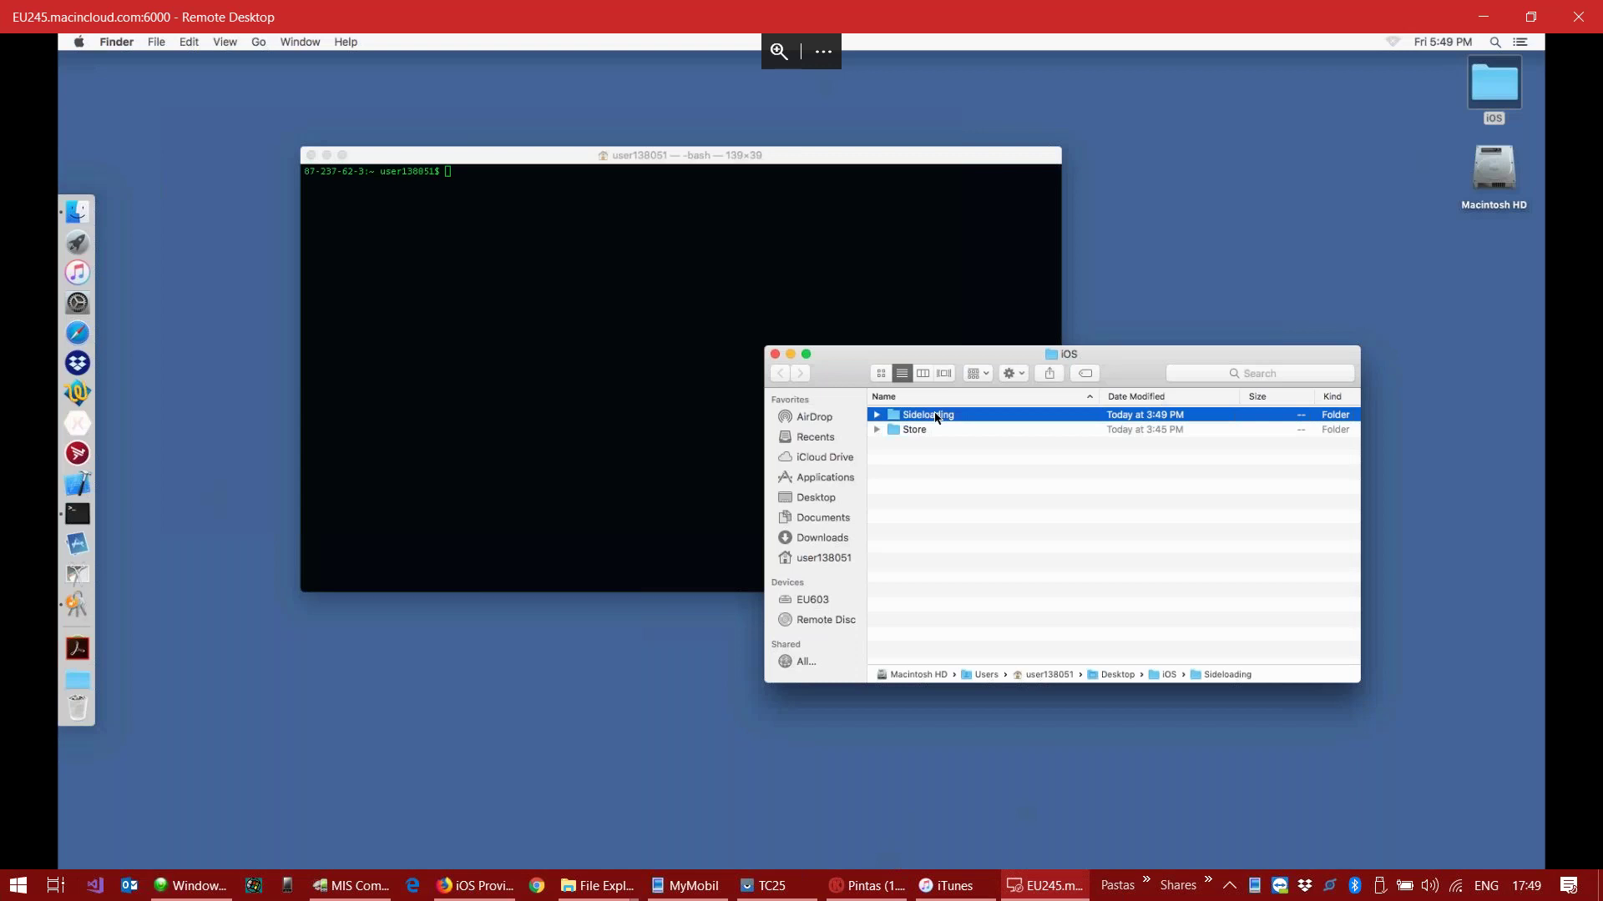
{"action": "double_click", "coordinate": [936, 418]}
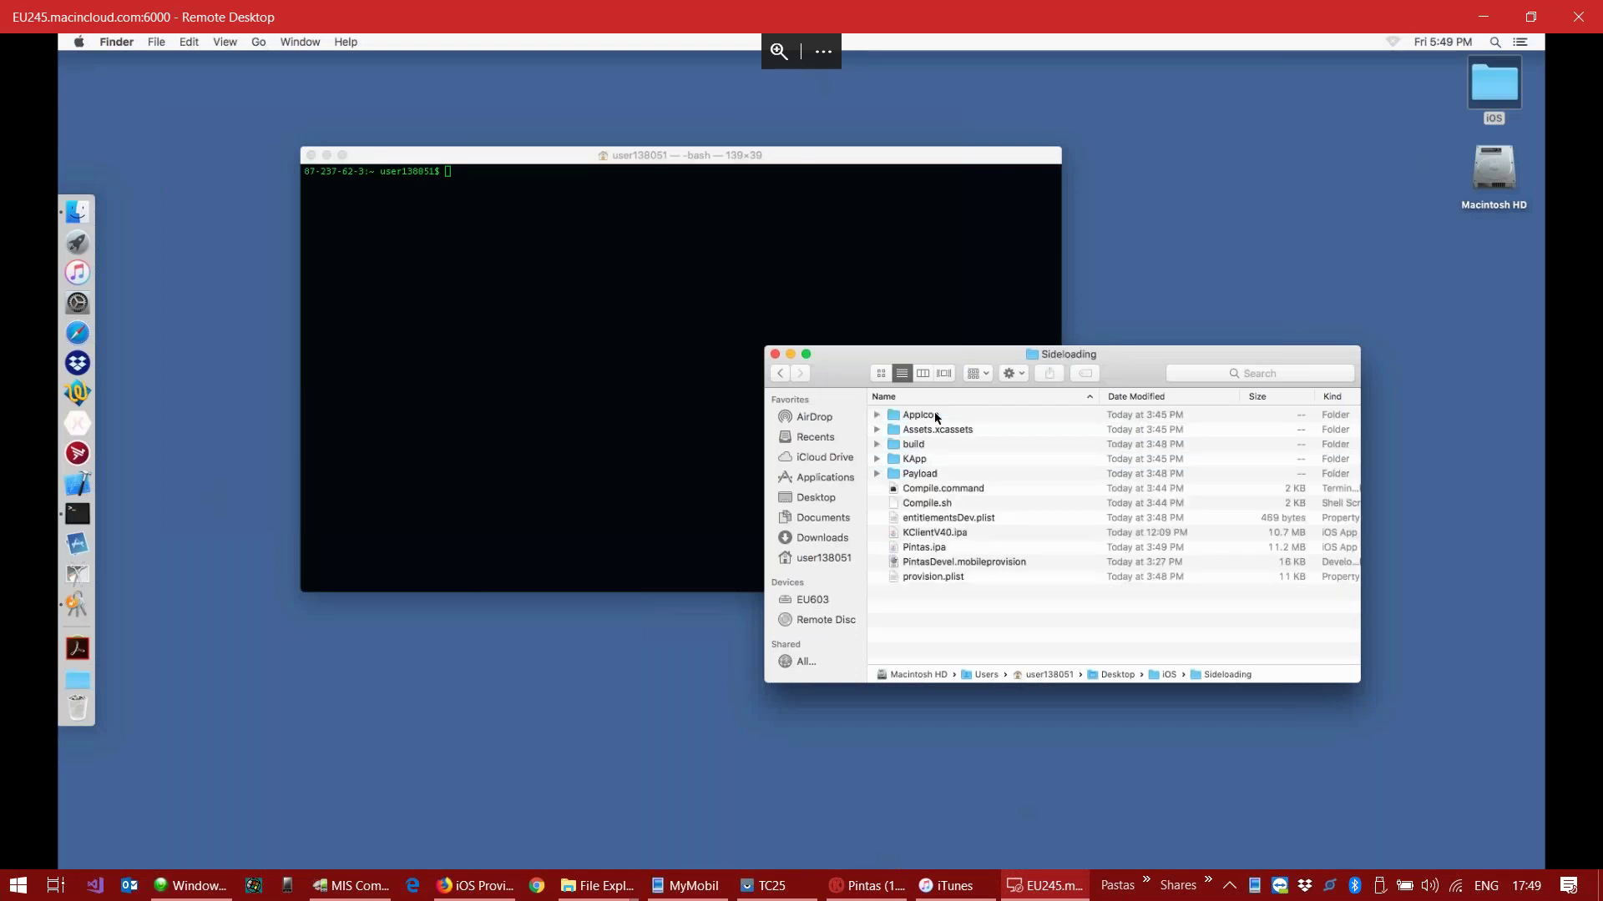
{"action": "left_click", "coordinate": [973, 493]}
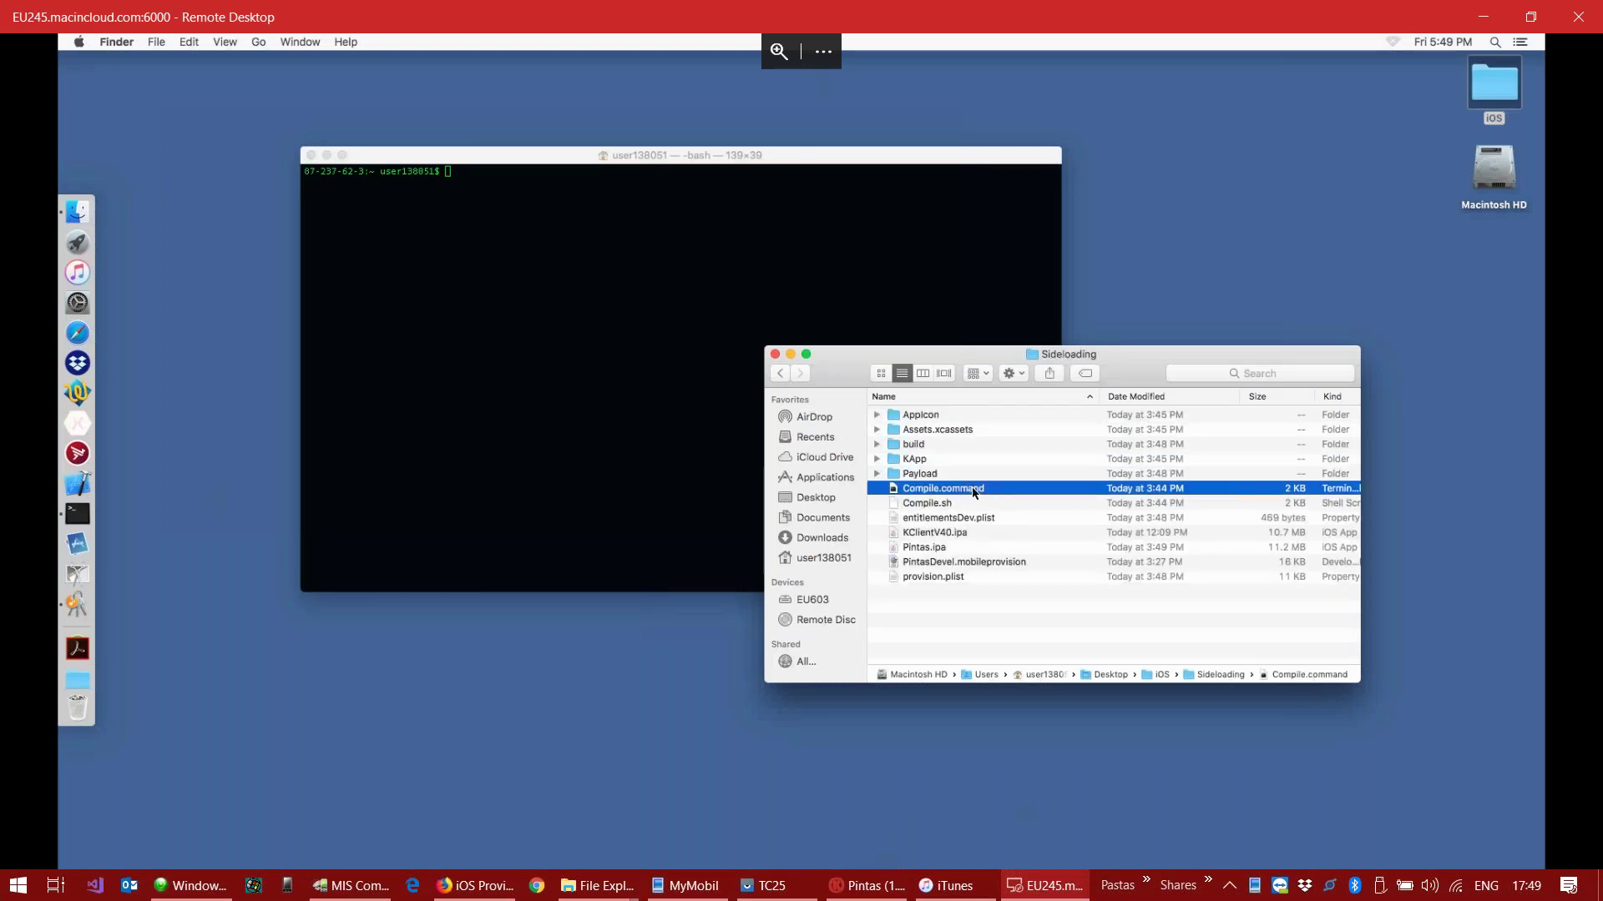
{"action": "left_click", "coordinate": [490, 401]}
{"action": "type", "text": "sh"}
{"action": "left_click", "coordinate": [573, 283]}
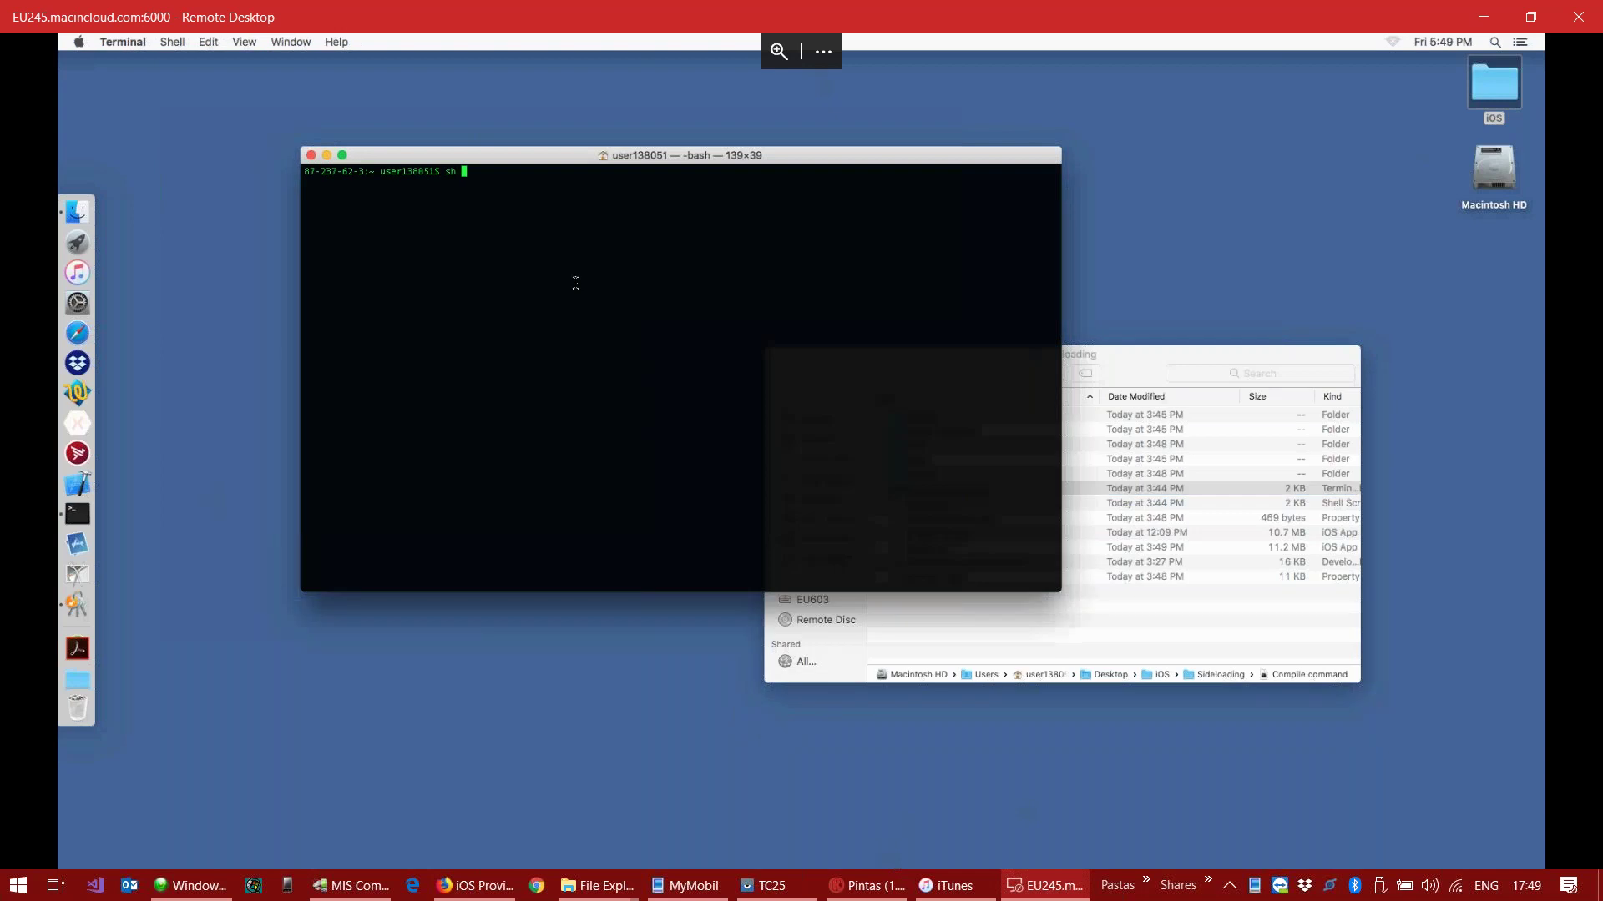
{"action": "left_click", "coordinate": [1175, 364]}
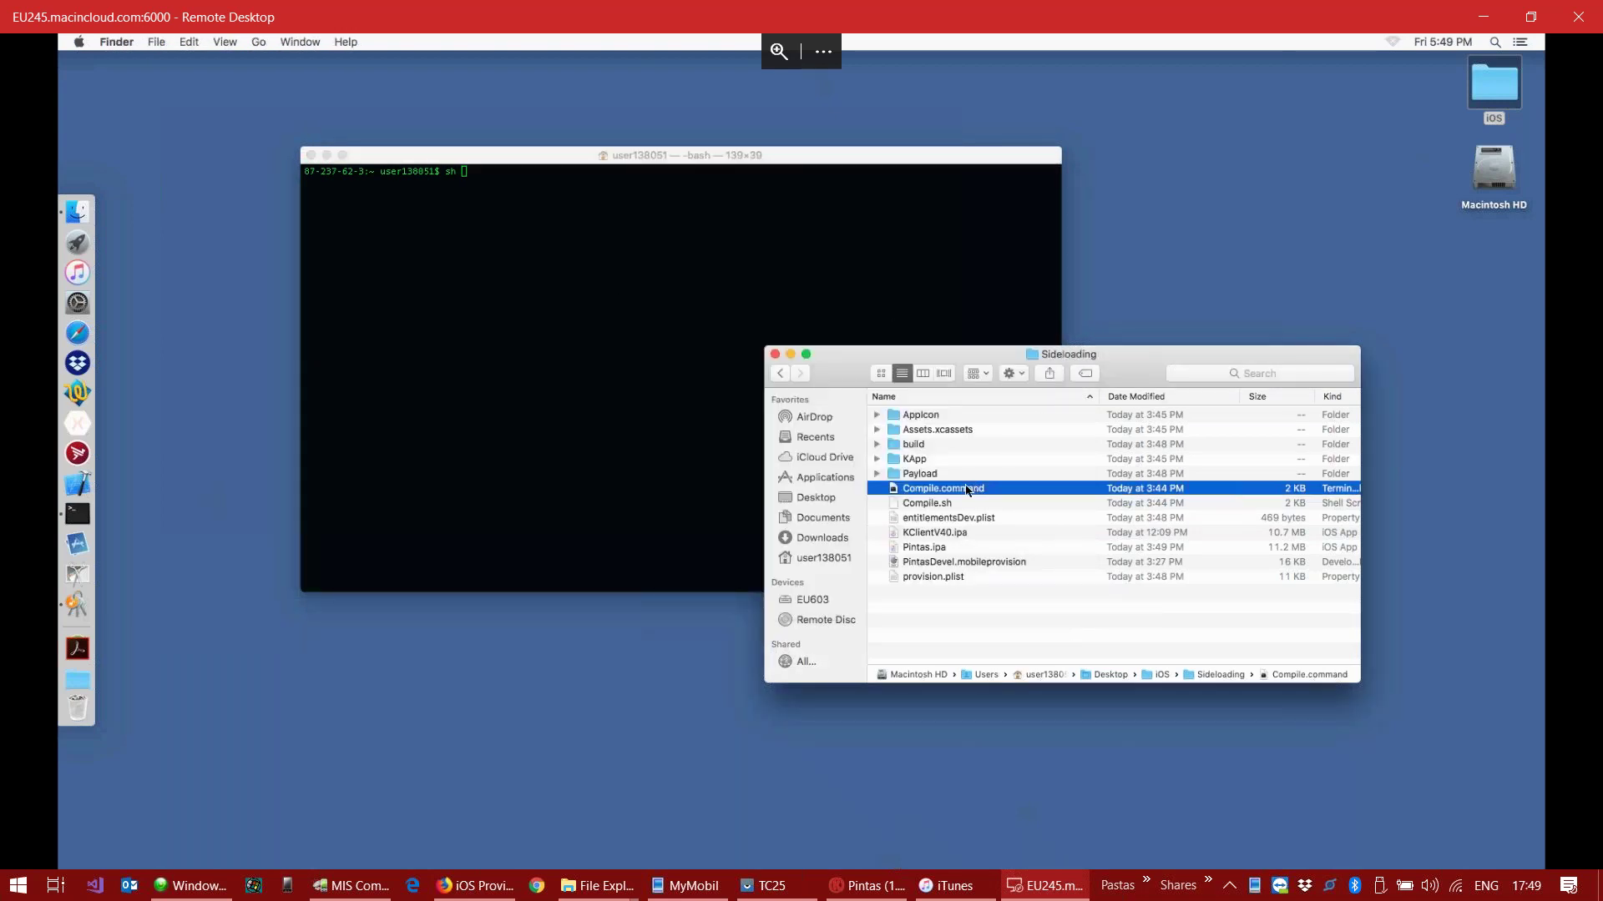
{"action": "left_click_drag", "start_coordinate": [943, 489], "coordinate": [653, 260]}
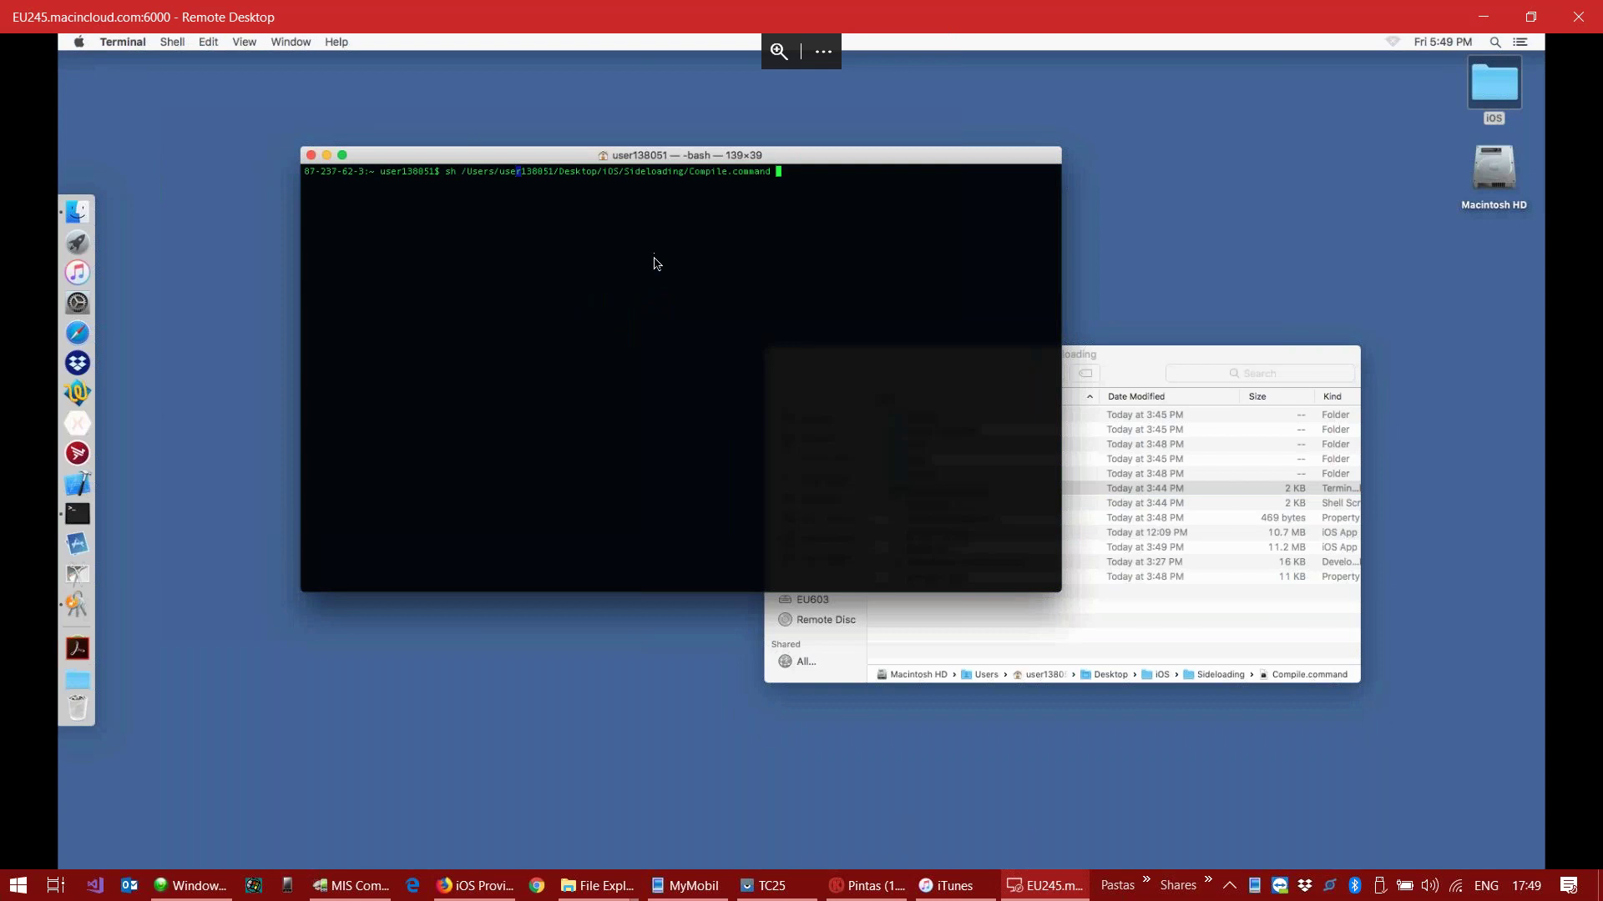
{"action": "key", "text": "Return"}
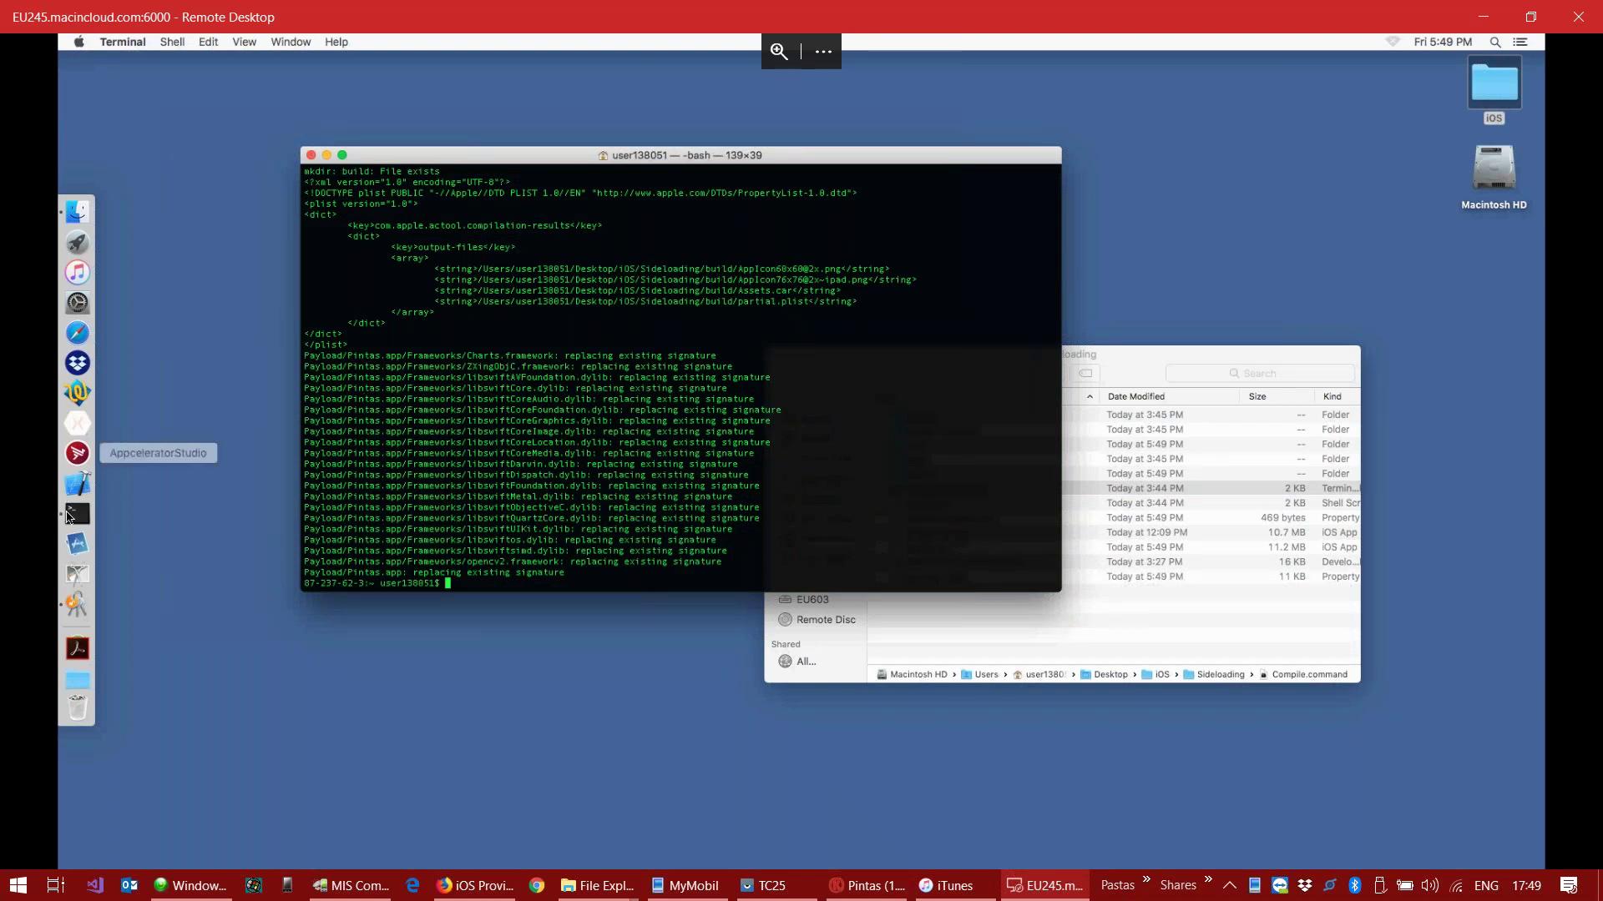
Step: Open a new Terminal window from the Dock and bring the Sideloading folder forward
{"action": "right_click", "coordinate": [73, 523]}
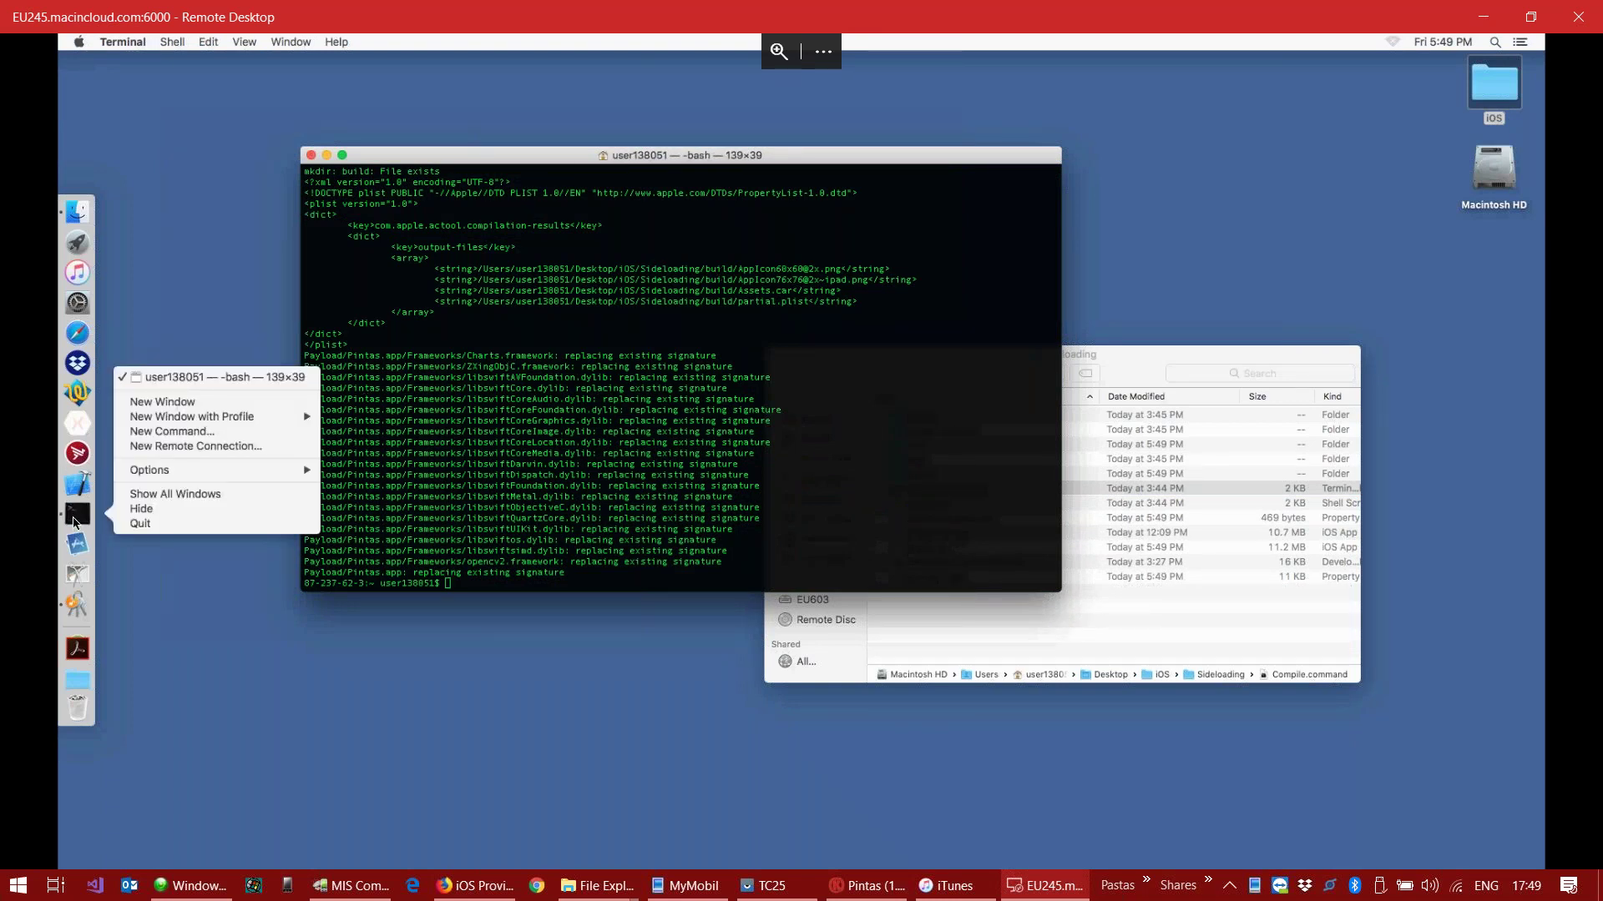
{"action": "left_click", "coordinate": [200, 402]}
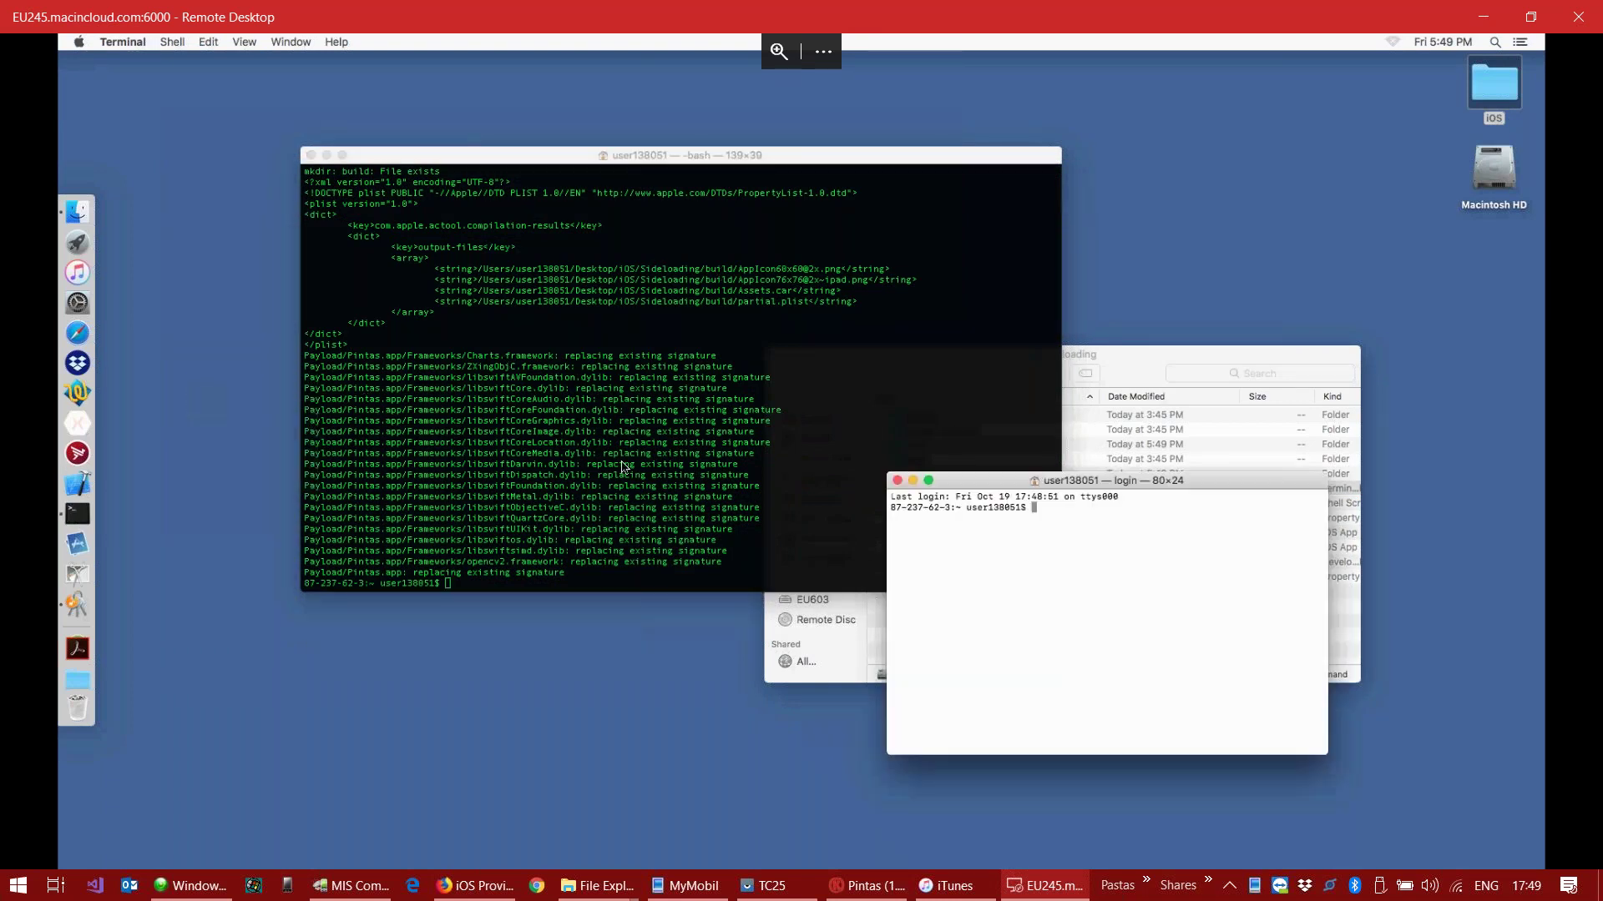
{"action": "left_click", "coordinate": [1132, 373]}
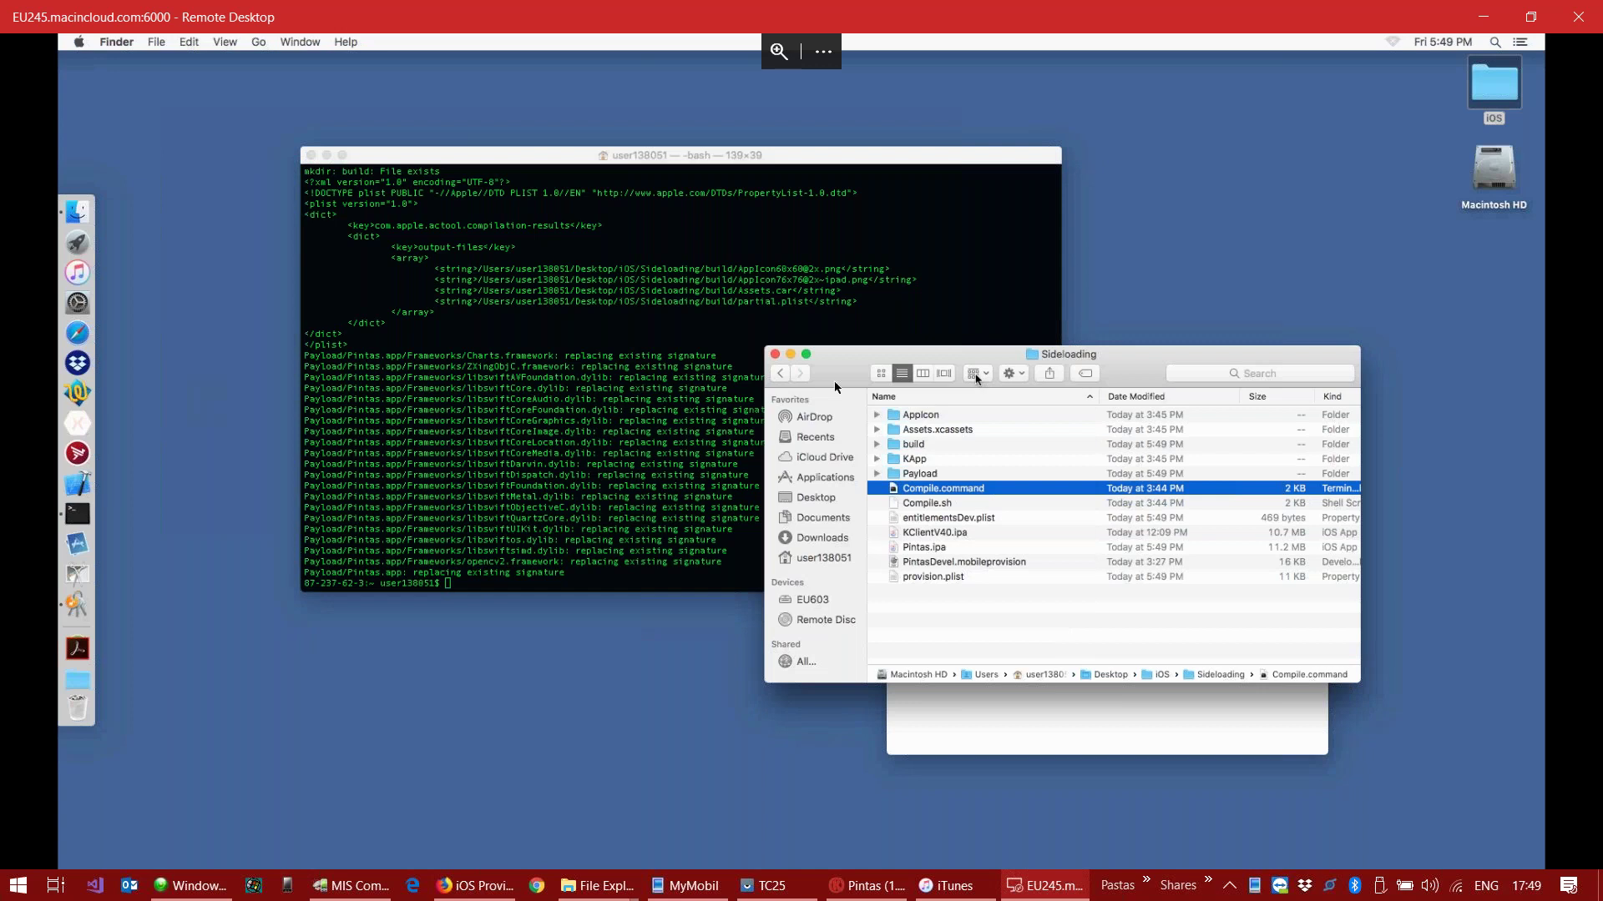
Step: Go back to the iOS folder, open the Store folder, and bring Terminal forward
{"action": "left_click", "coordinate": [782, 375]}
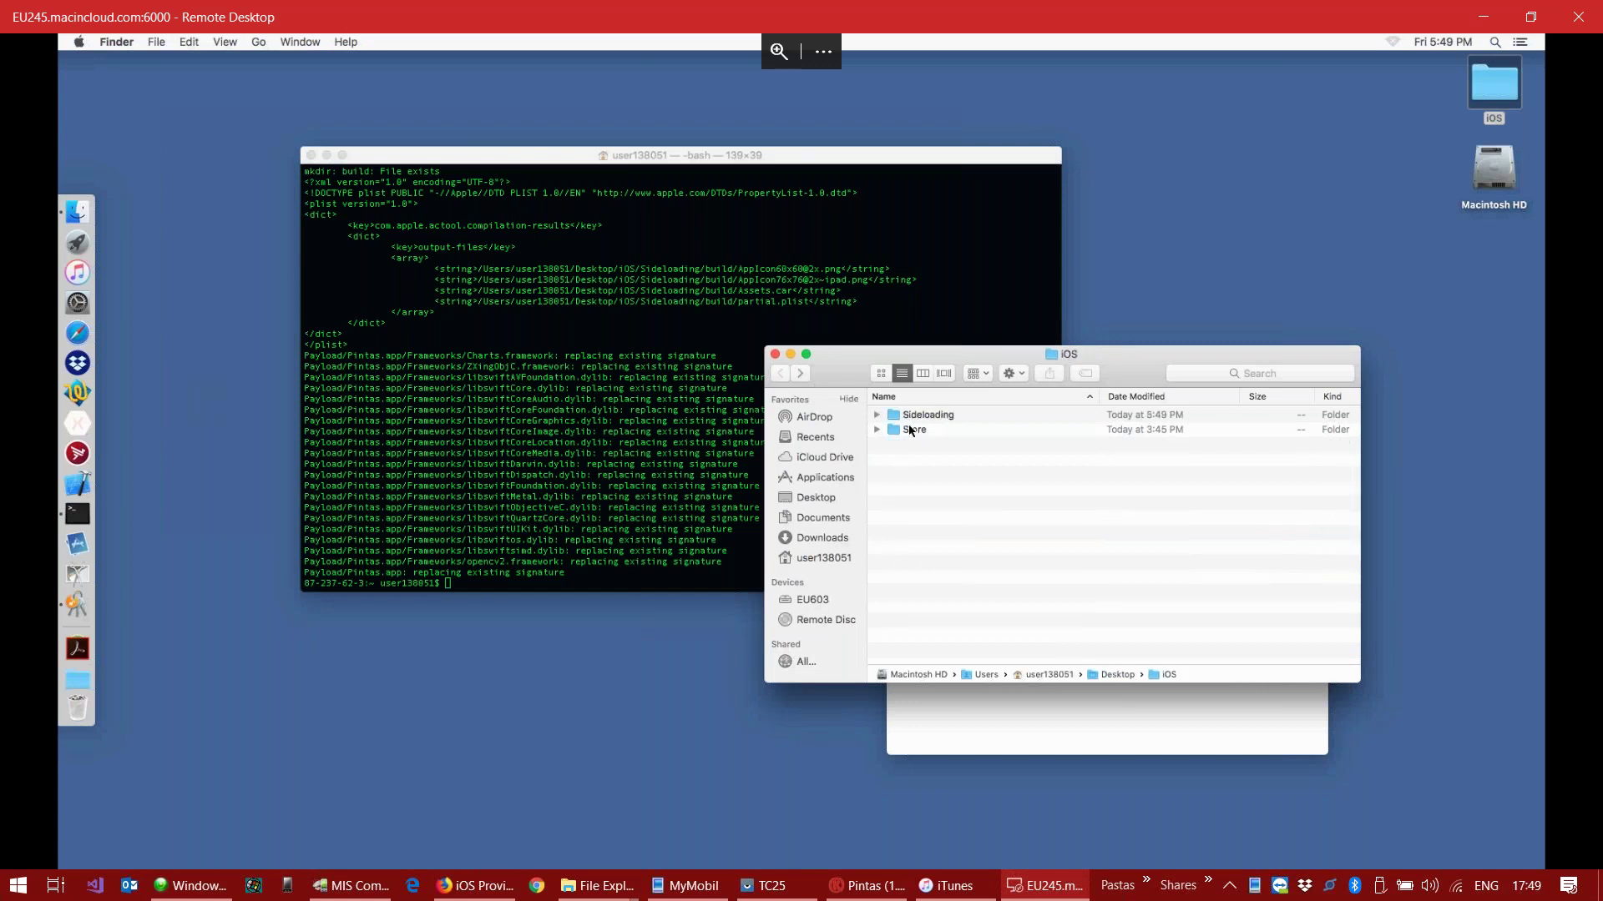
{"action": "double_click", "coordinate": [918, 431]}
{"action": "left_click_drag", "start_coordinate": [933, 464], "coordinate": [997, 519]}
{"action": "left_click", "coordinate": [627, 524]}
Step: Run 'sh' on the Store folder's Compile.command in Terminal
{"action": "type", "text": "sh"}
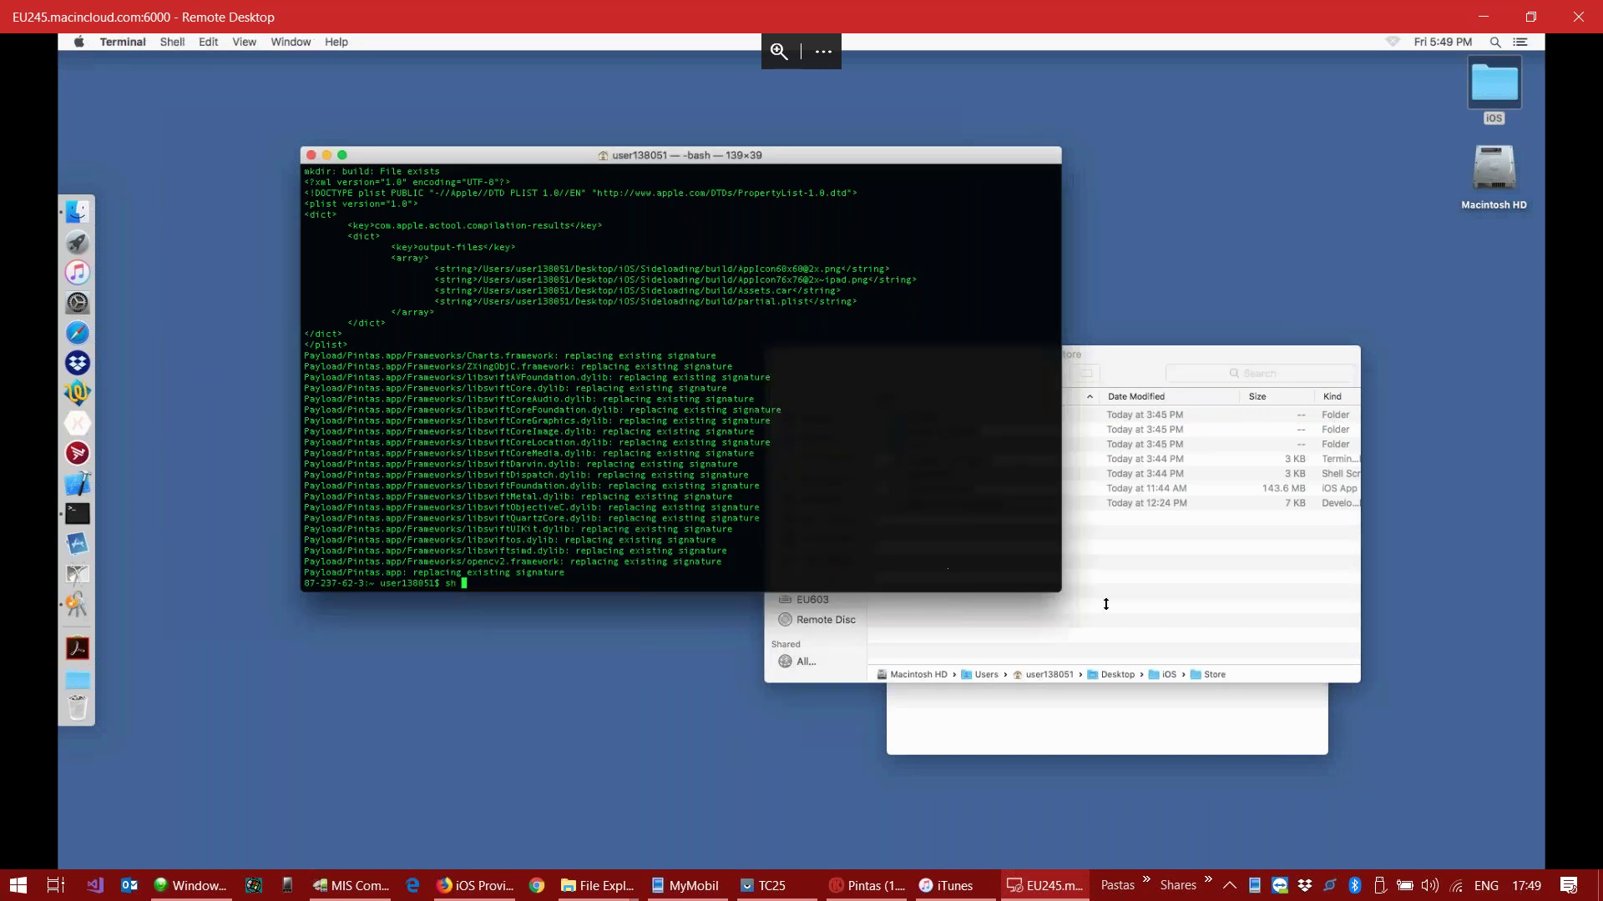
{"action": "left_click", "coordinate": [996, 525]}
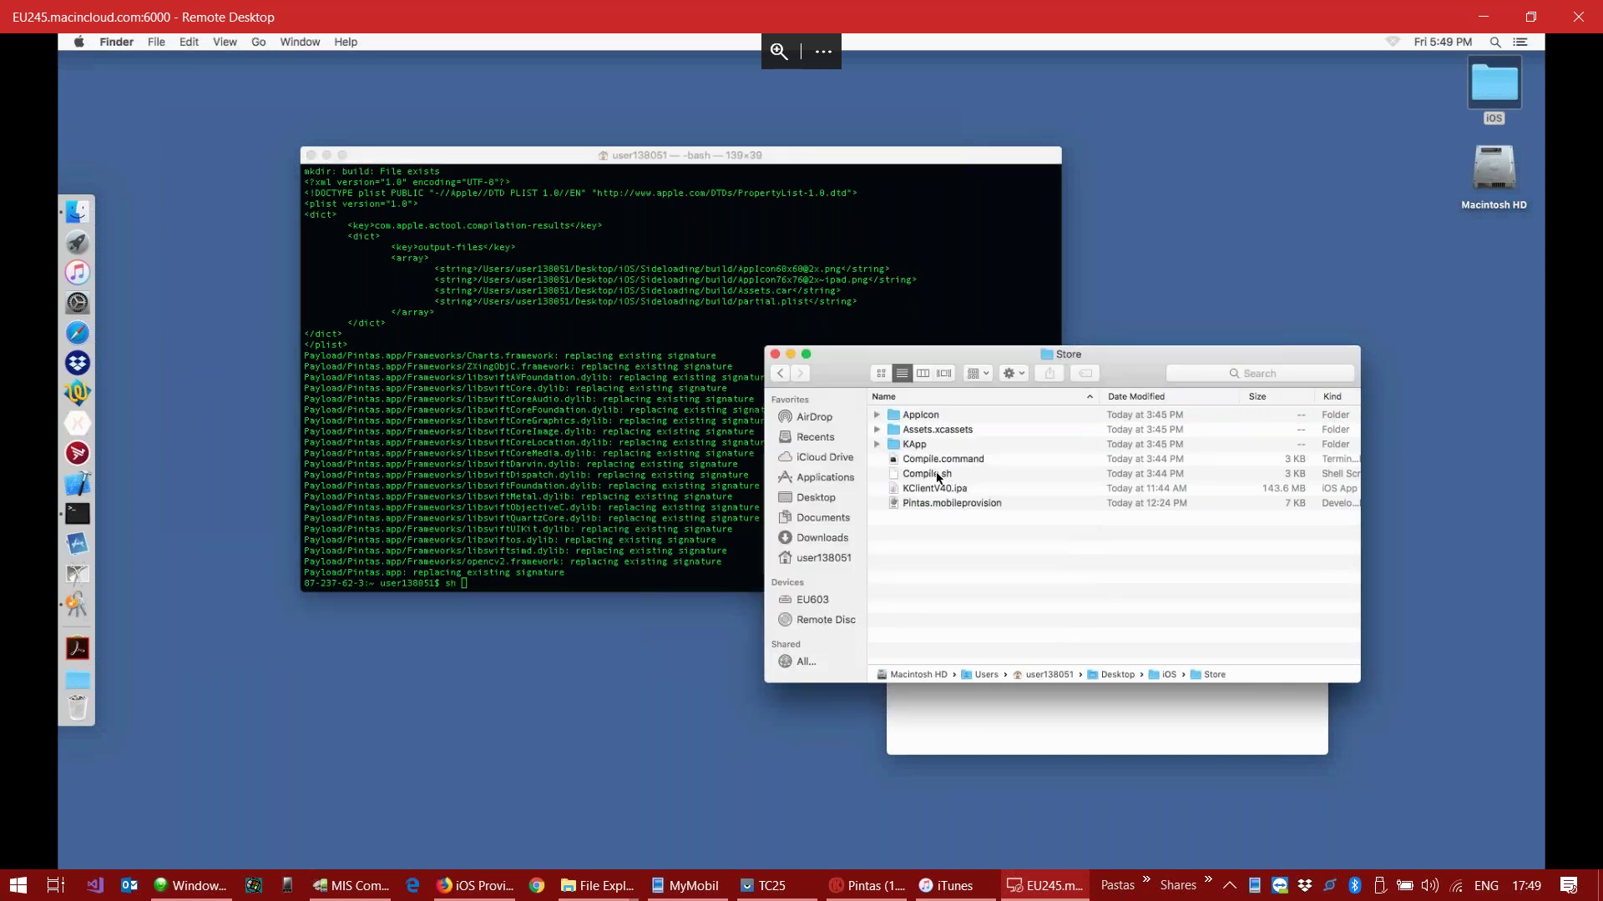
{"action": "left_click_drag", "start_coordinate": [933, 459], "coordinate": [625, 526]}
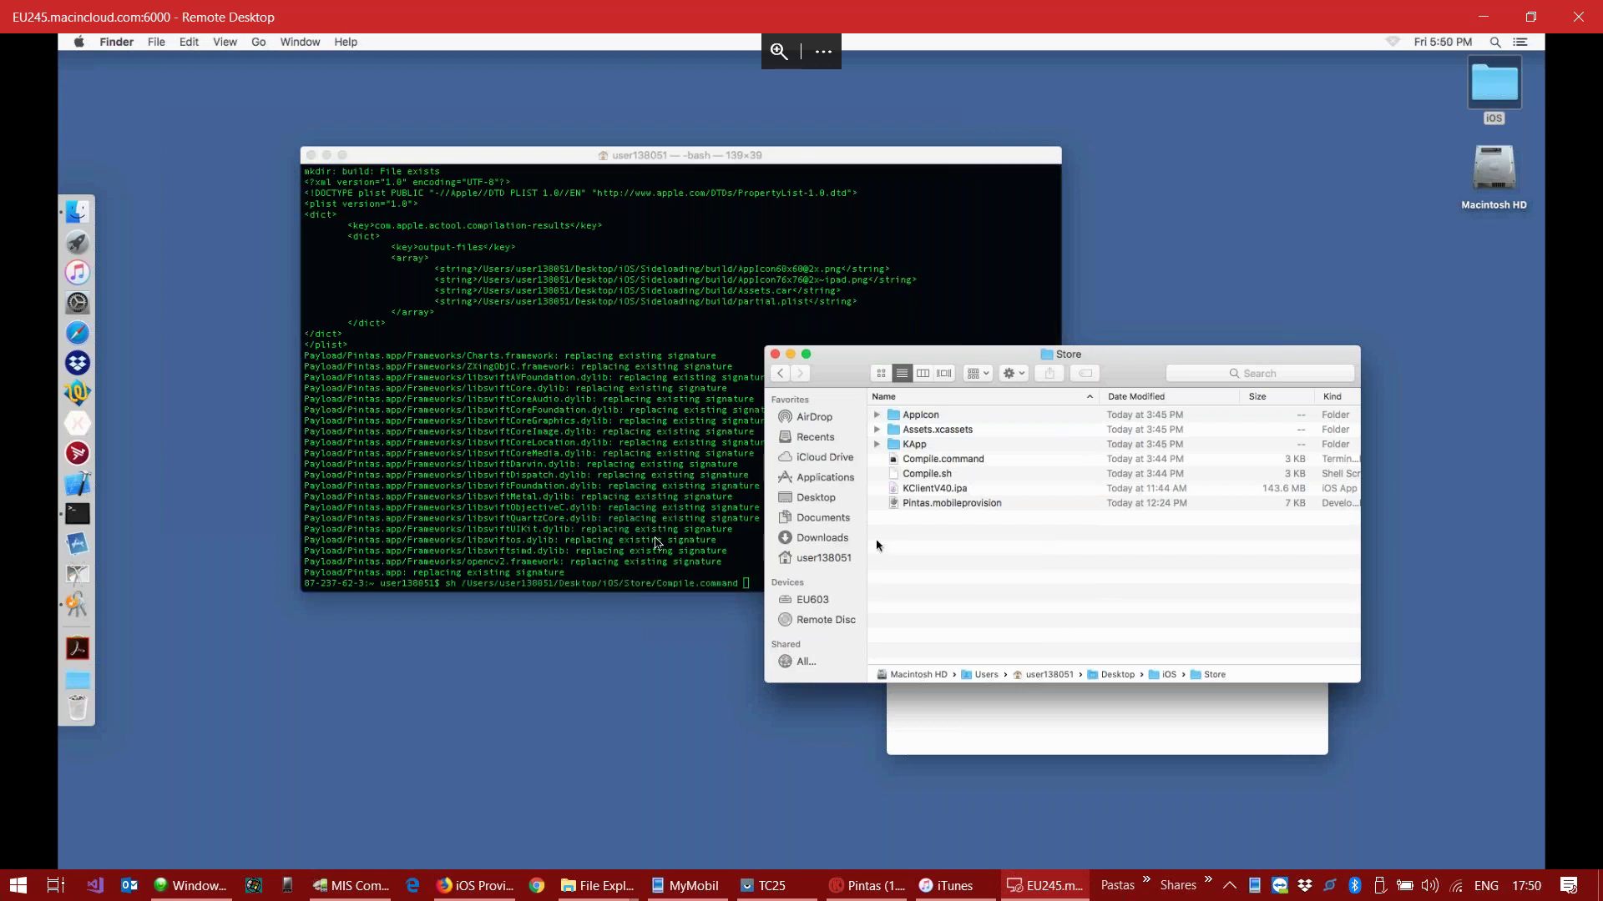
{"action": "left_click", "coordinate": [650, 526]}
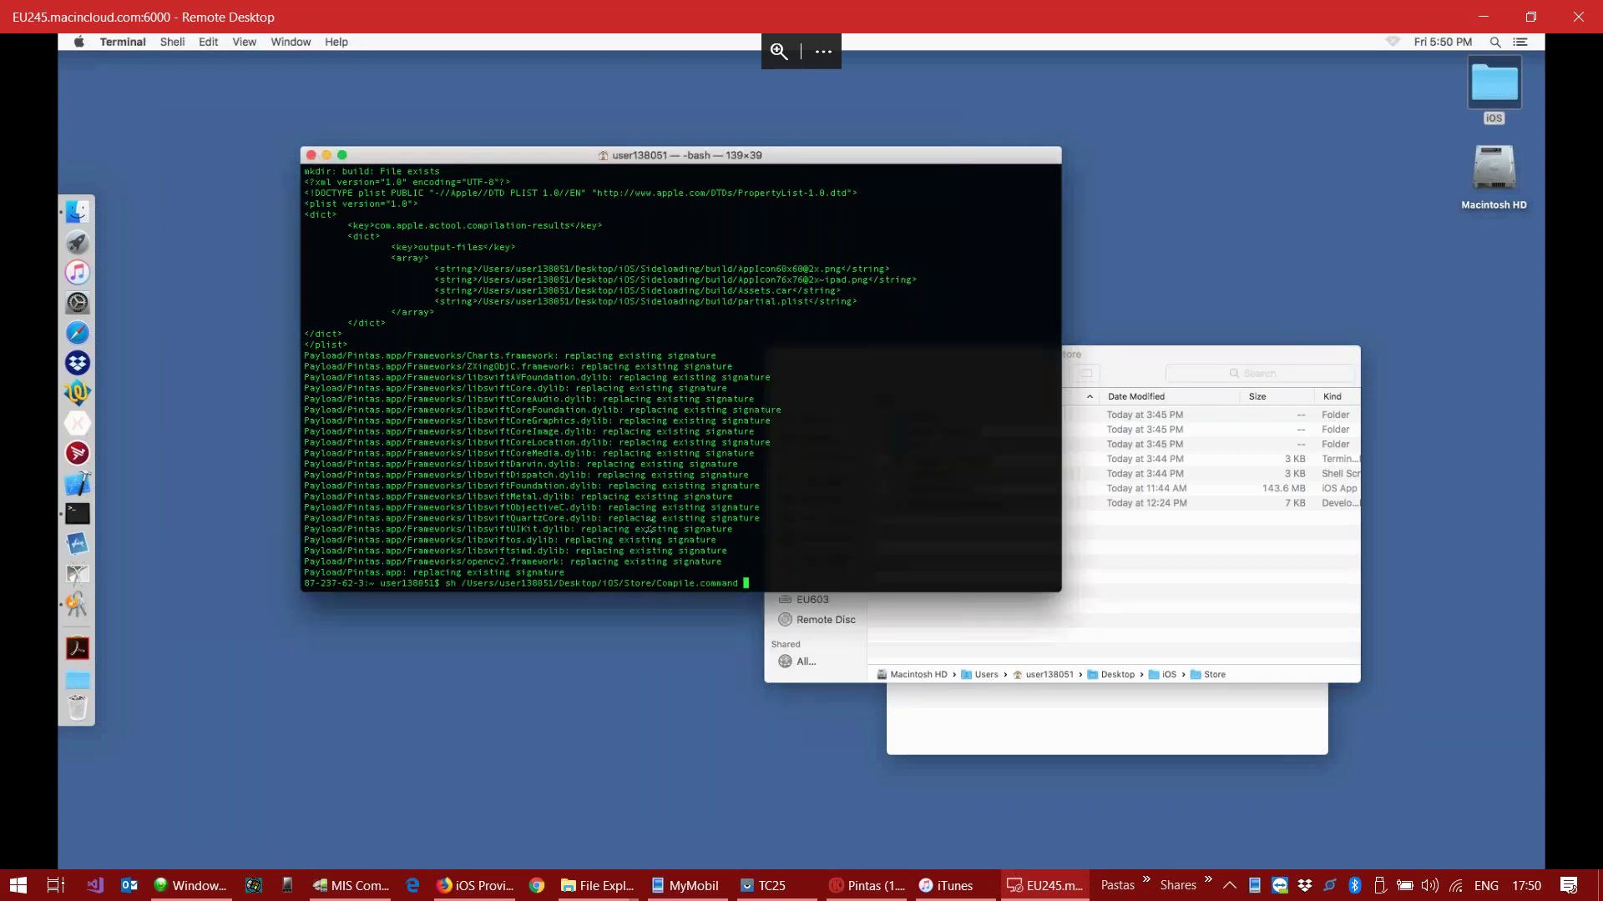
{"action": "key", "text": "Return"}
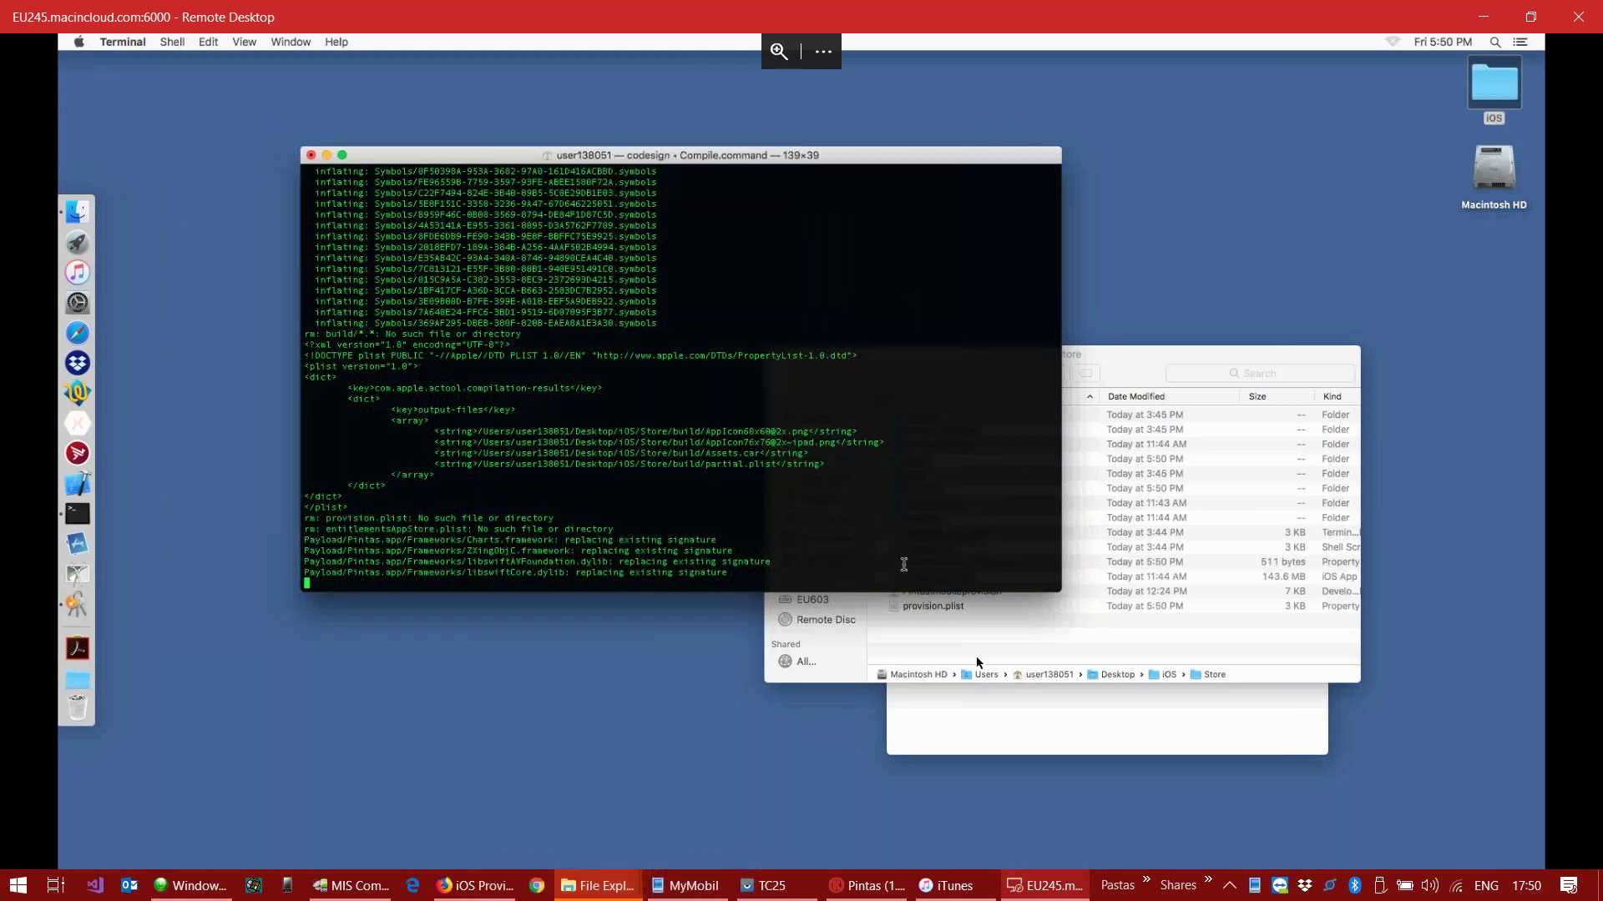
Step: Go back to the Sideloading folder and select the Pintas.ipa file
{"action": "left_click", "coordinate": [1127, 657]}
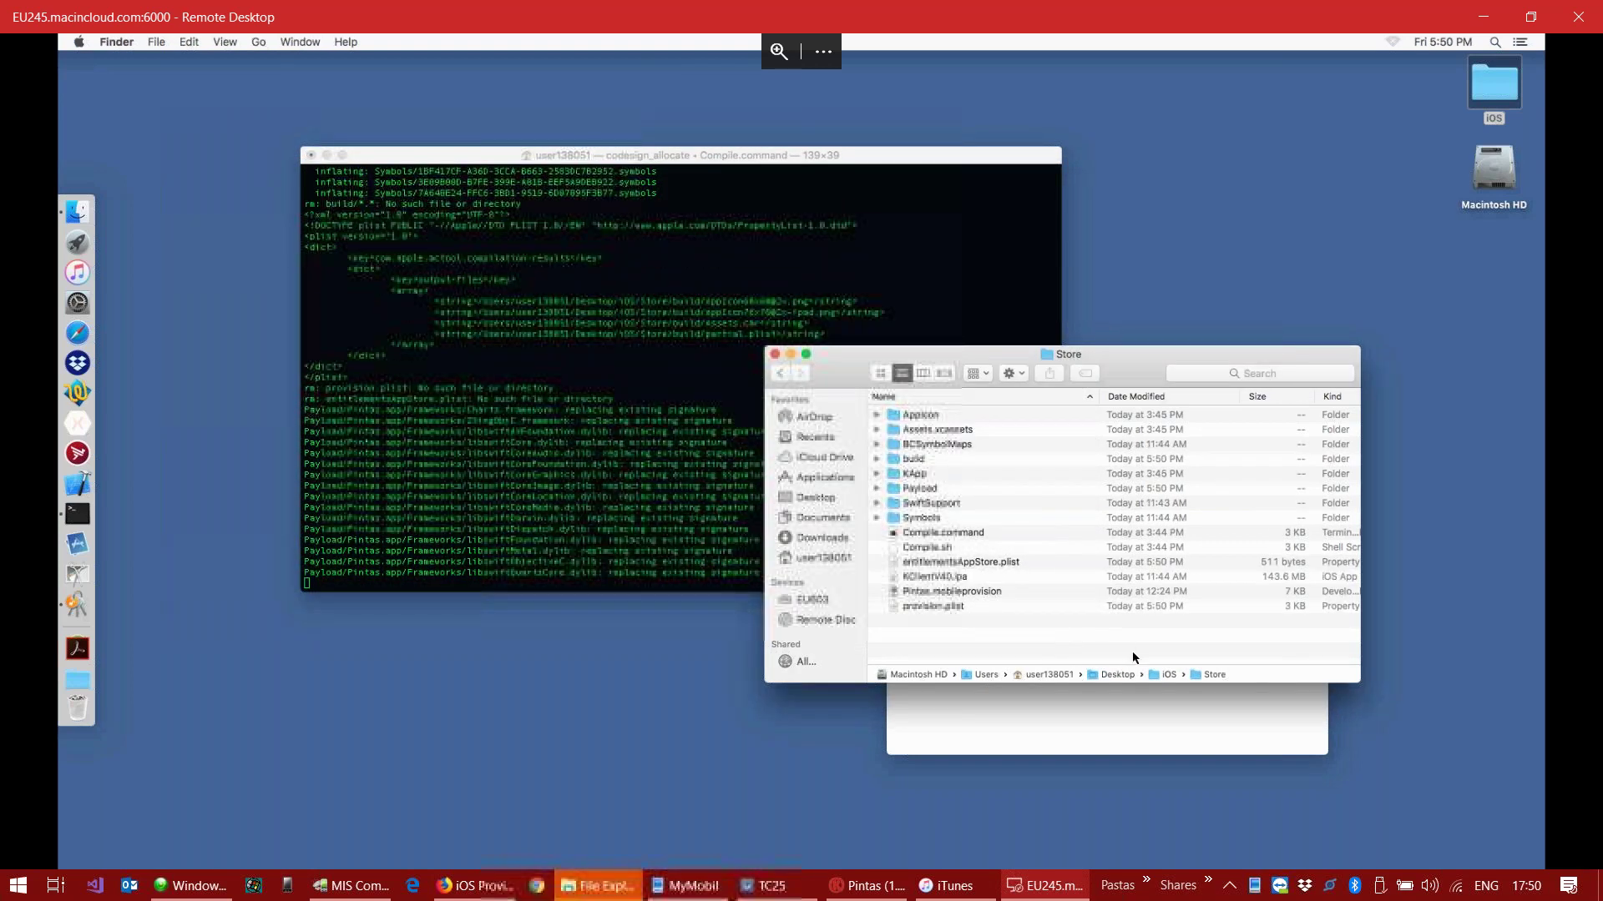
{"action": "left_click", "coordinate": [782, 376]}
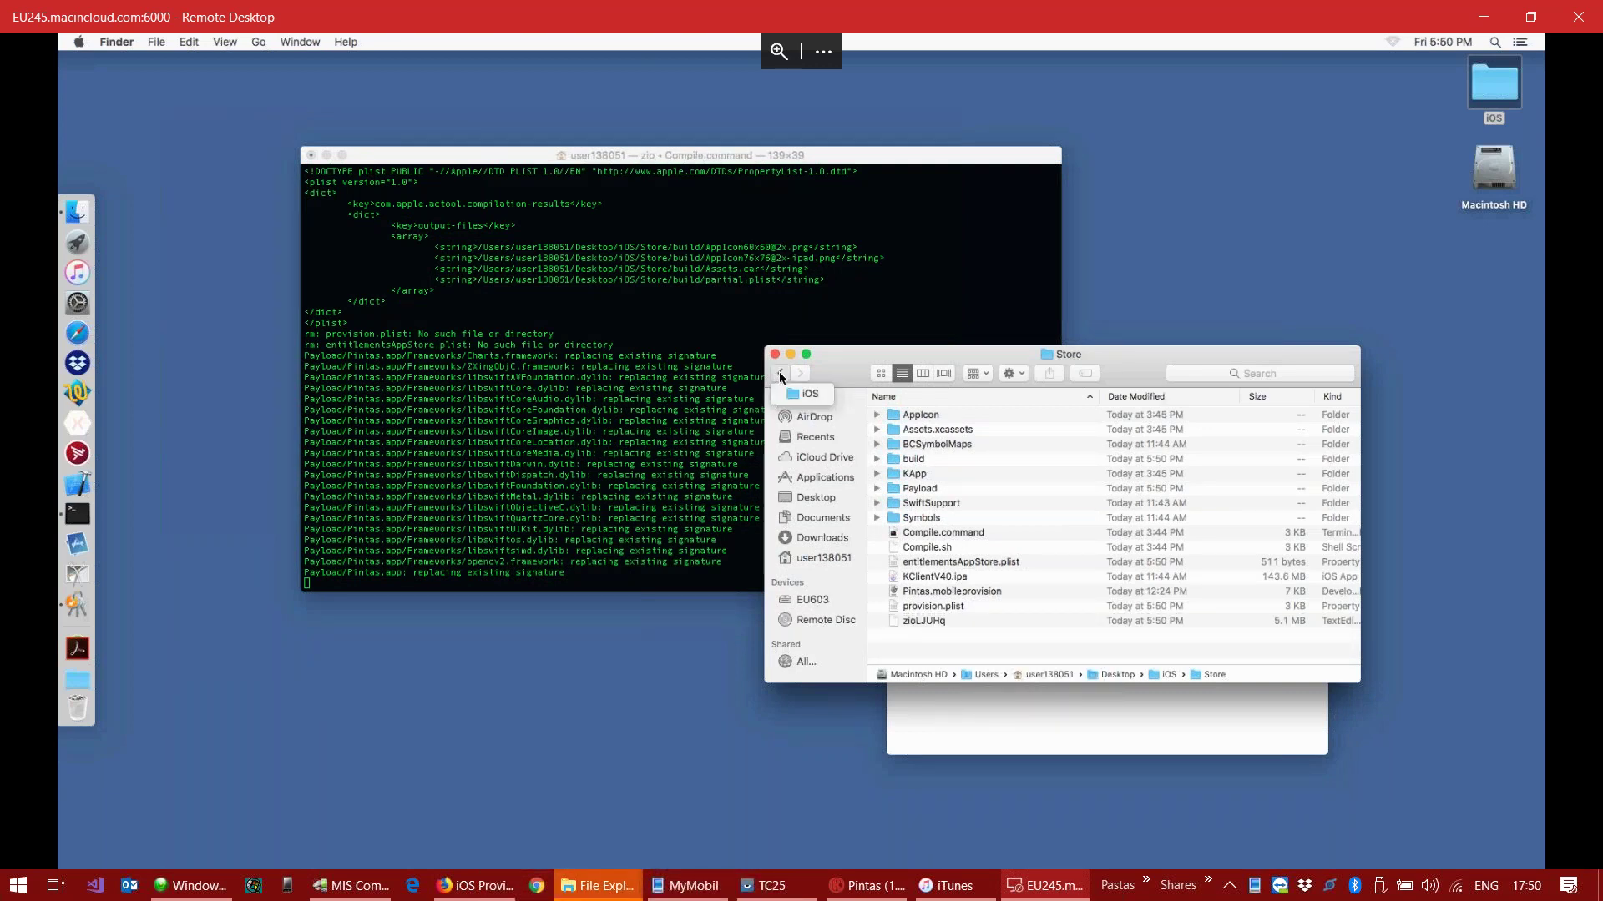
{"action": "left_click", "coordinate": [933, 420]}
{"action": "double_click", "coordinate": [931, 416]}
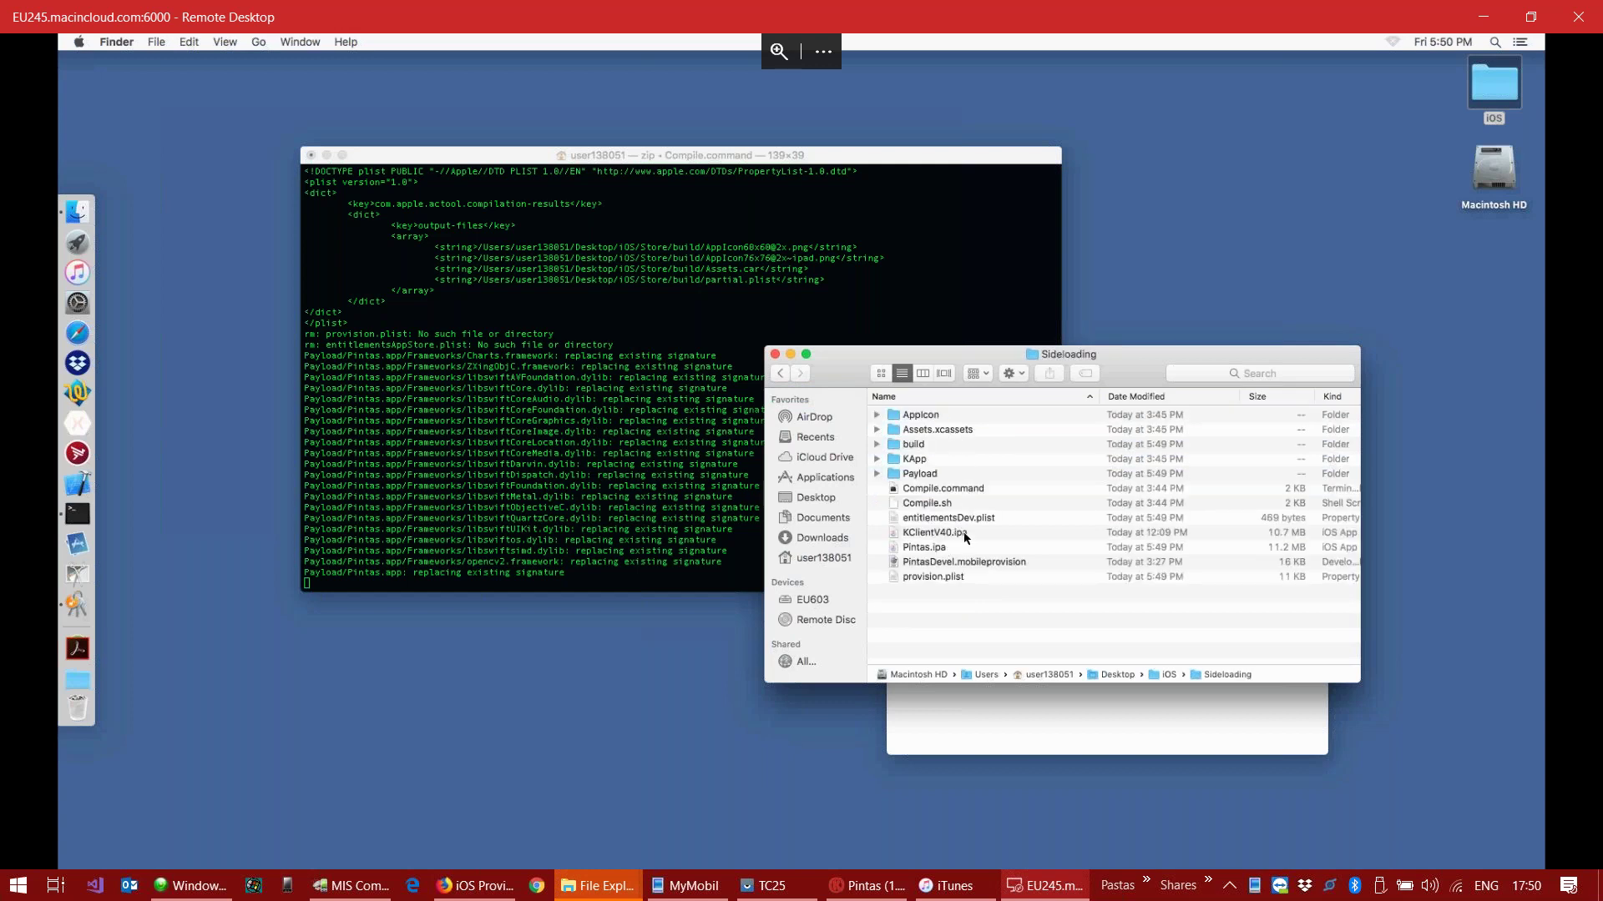
{"action": "left_click", "coordinate": [925, 553]}
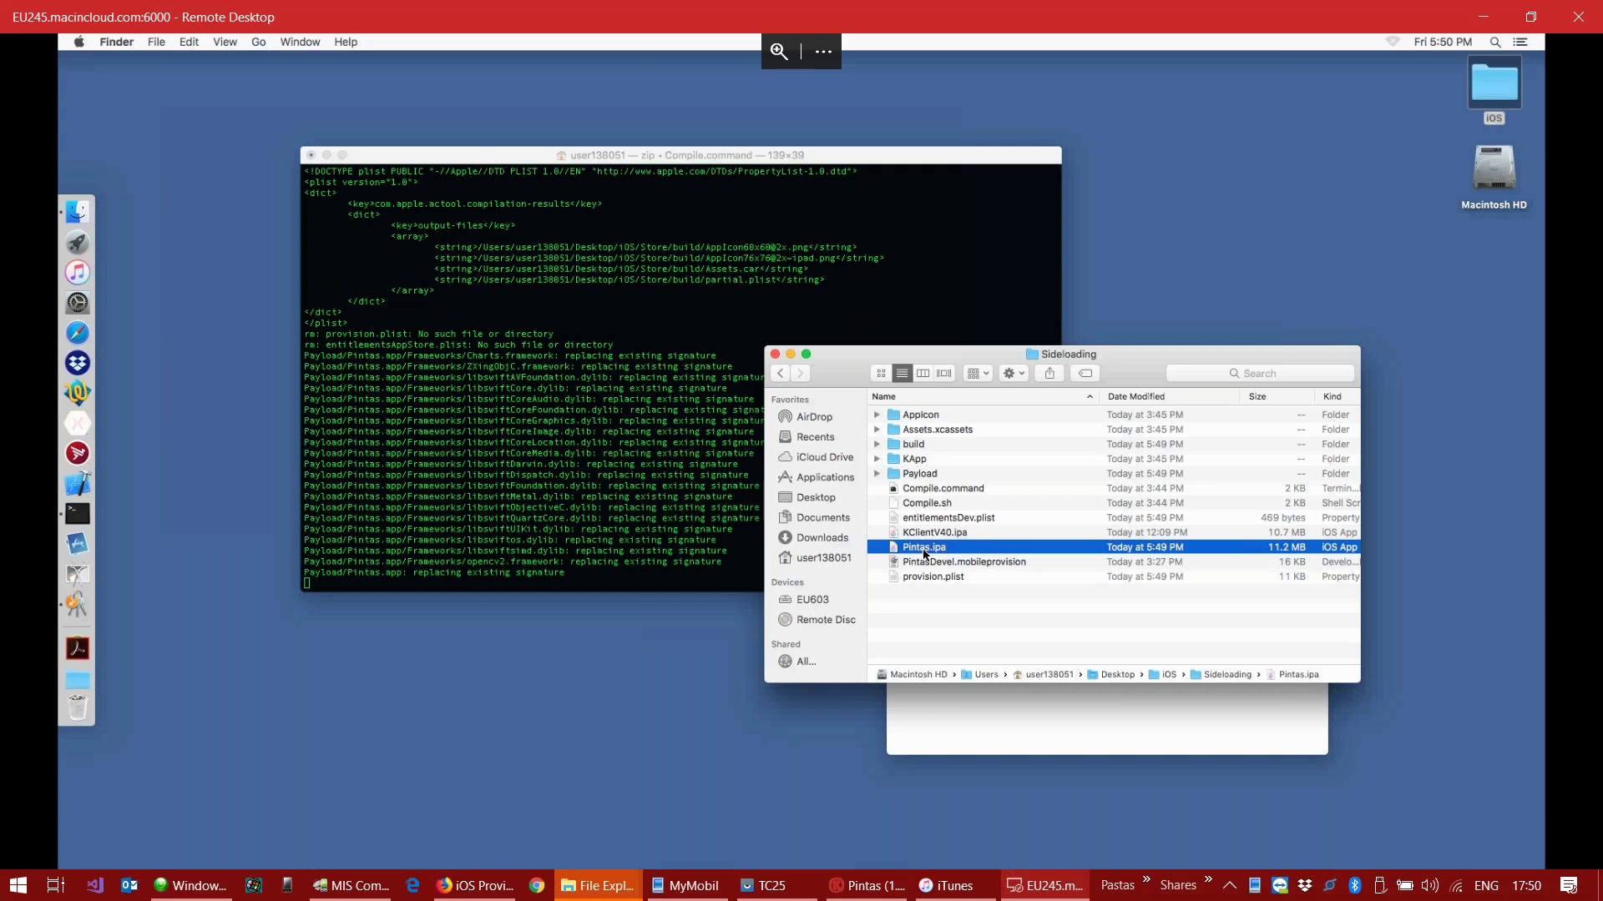
Step: Minimize the remote Mac session, Kalipso, and the iOS folder window
{"action": "left_click", "coordinate": [1482, 15]}
{"action": "left_click", "coordinate": [1524, 15]}
{"action": "left_click", "coordinate": [1205, 209]}
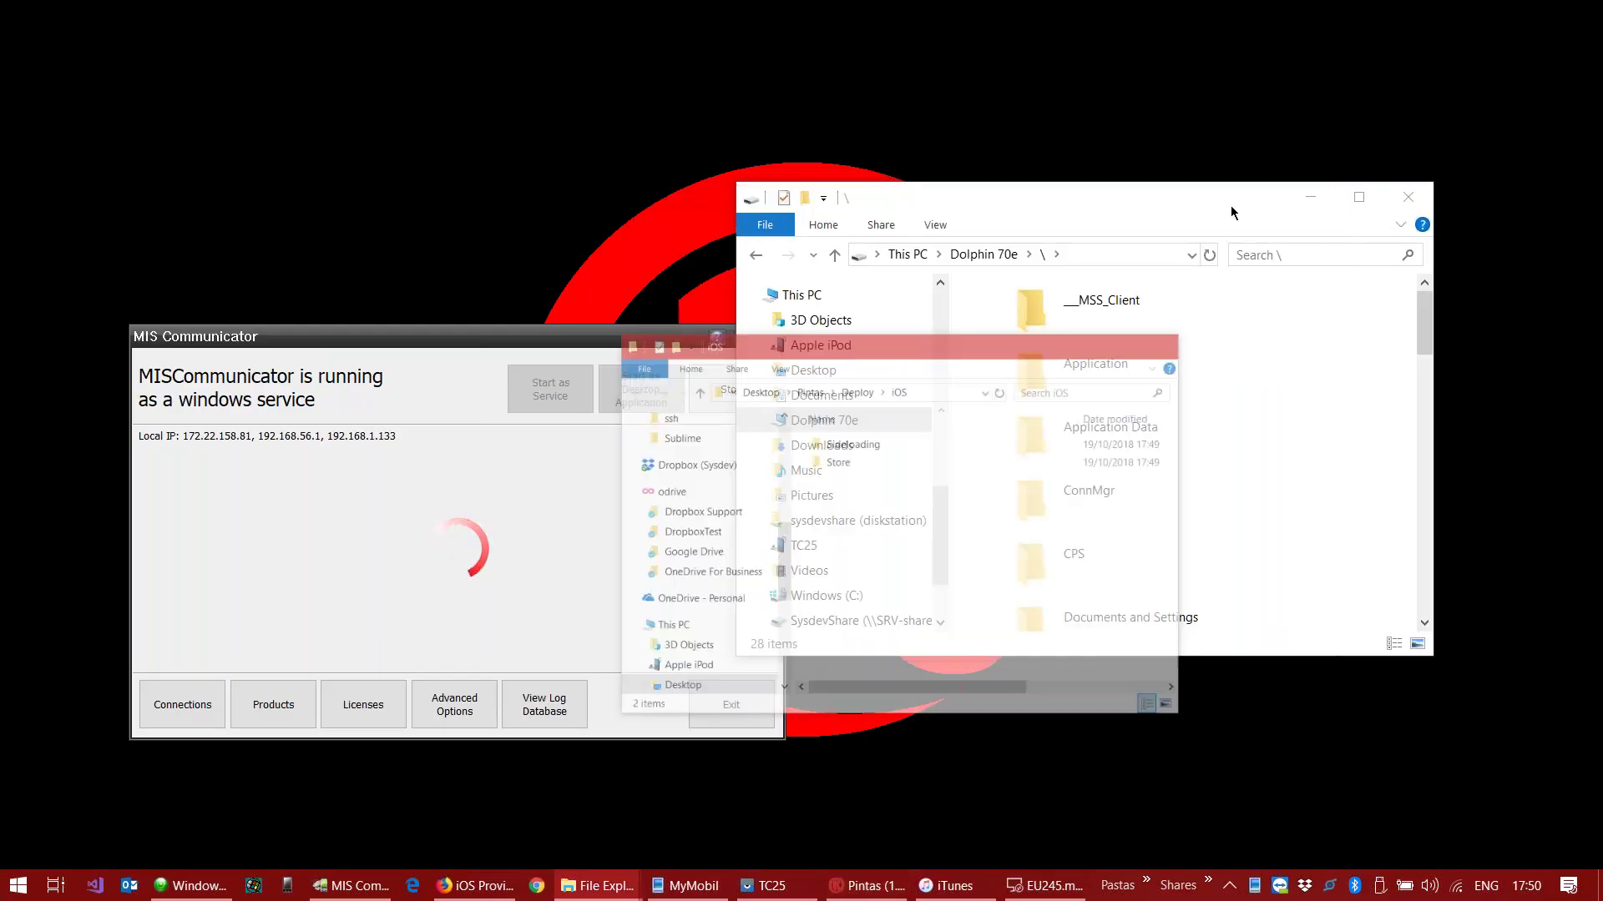
Step: Minimize the Dolphin 70e folder, close MIS Communicator, and move iTunes aside
{"action": "left_click", "coordinate": [1311, 197]}
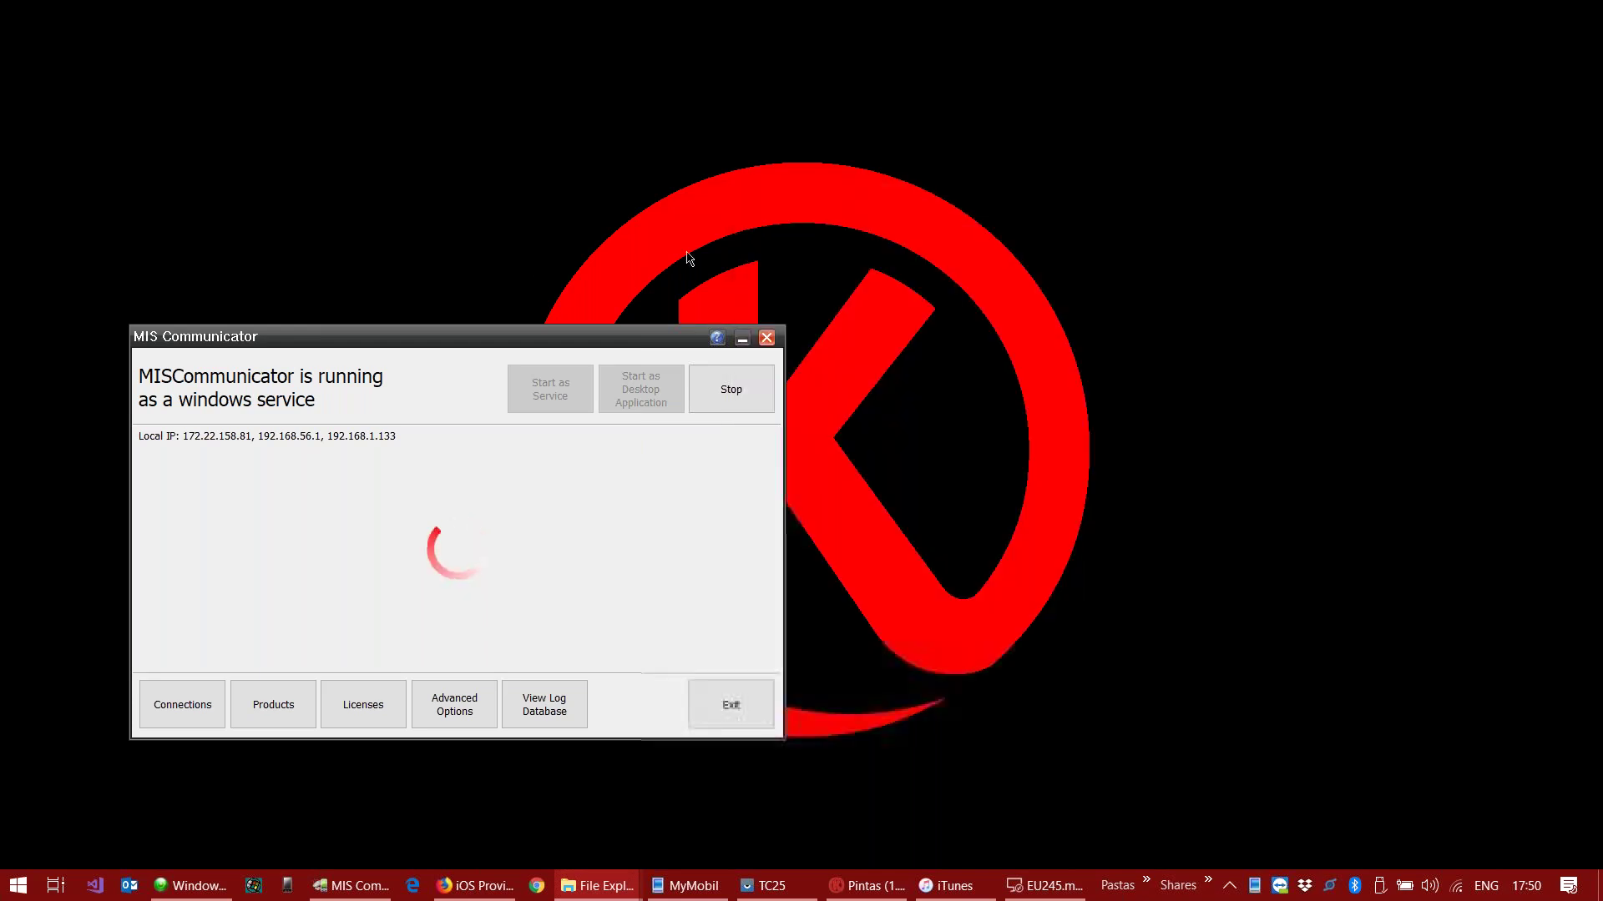
{"action": "left_click", "coordinate": [731, 700]}
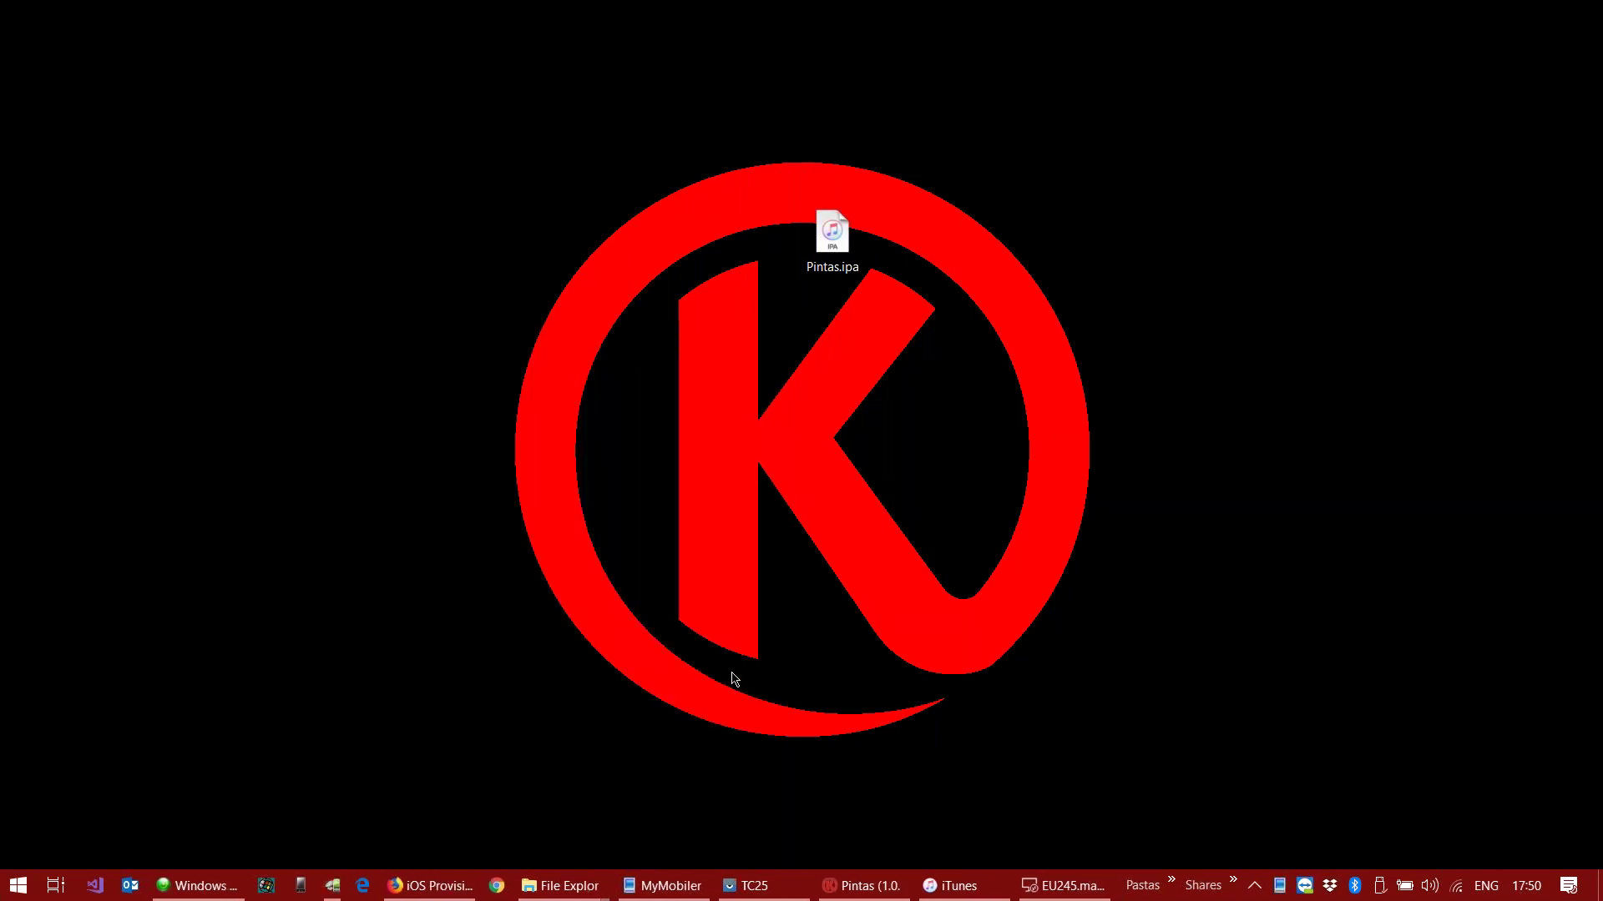
{"action": "left_click", "coordinate": [954, 890]}
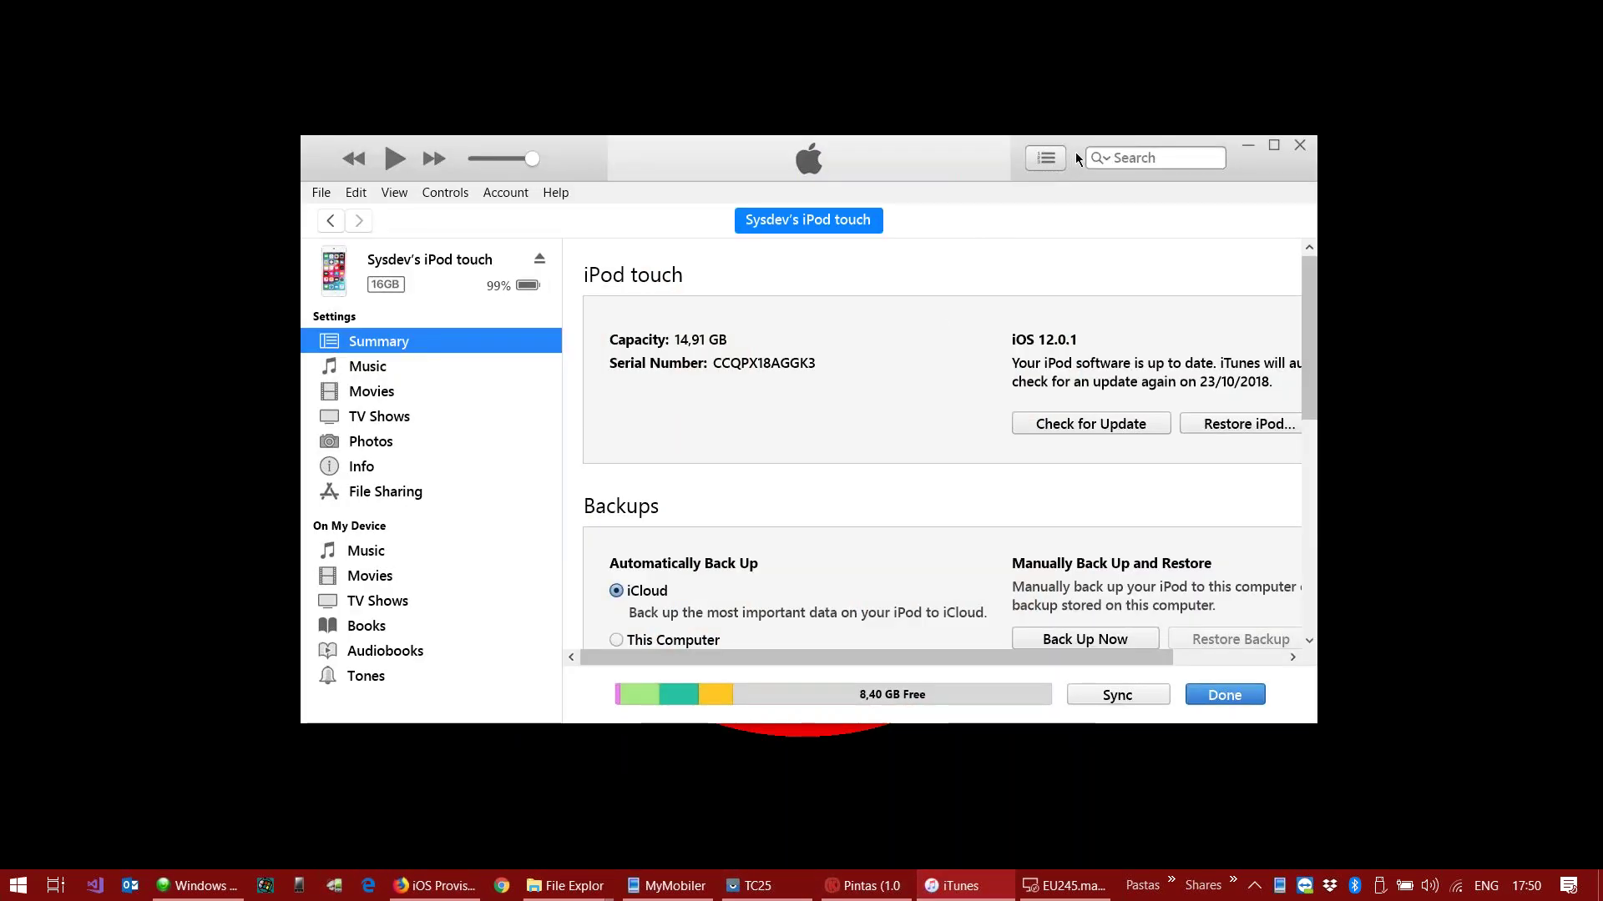
{"action": "left_click_drag", "start_coordinate": [1077, 159], "coordinate": [1235, 57]}
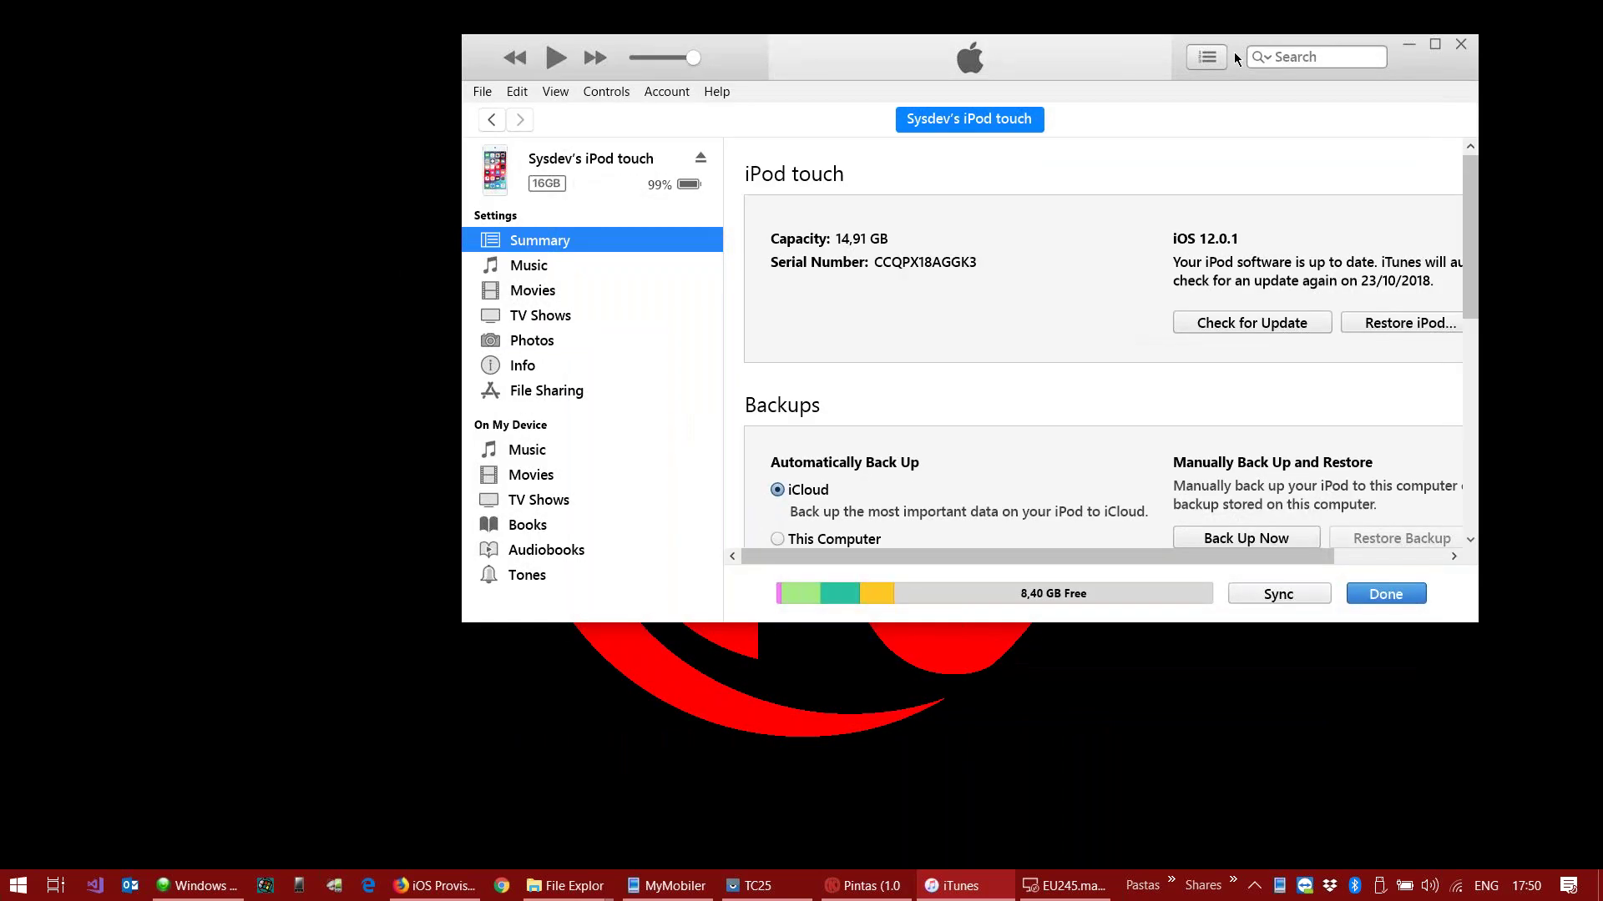
{"action": "left_click_drag", "start_coordinate": [1233, 55], "coordinate": [1574, 274]}
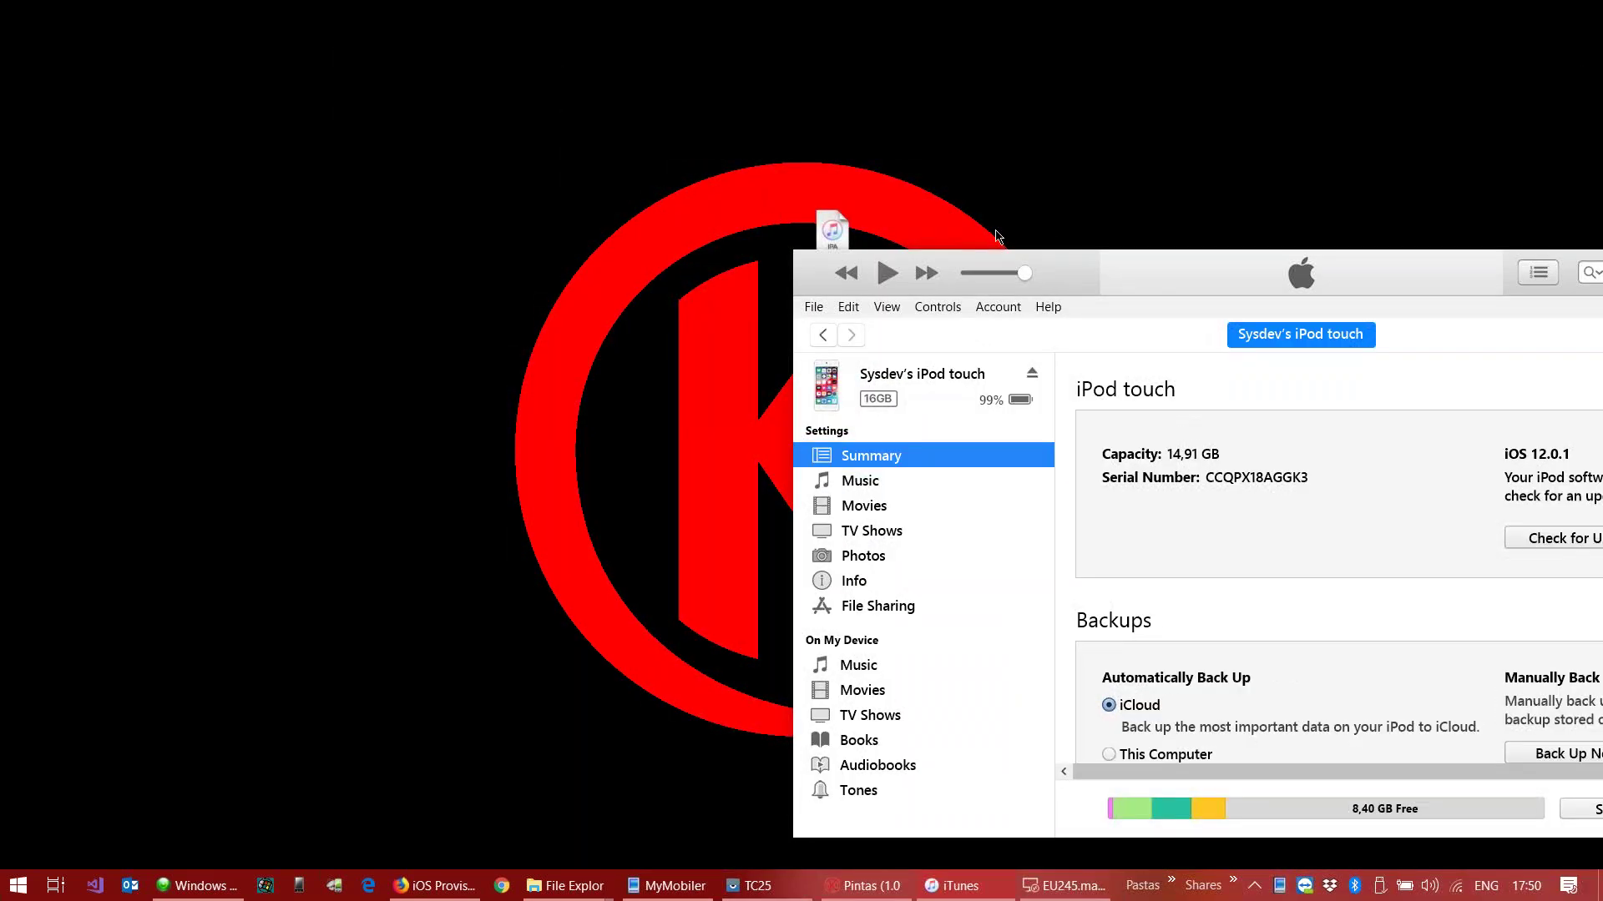
Step: Drag Pintas.ipa onto the iPod touch in iTunes to install it, then launch TeamViewer
{"action": "left_click_drag", "start_coordinate": [844, 221], "coordinate": [448, 224]}
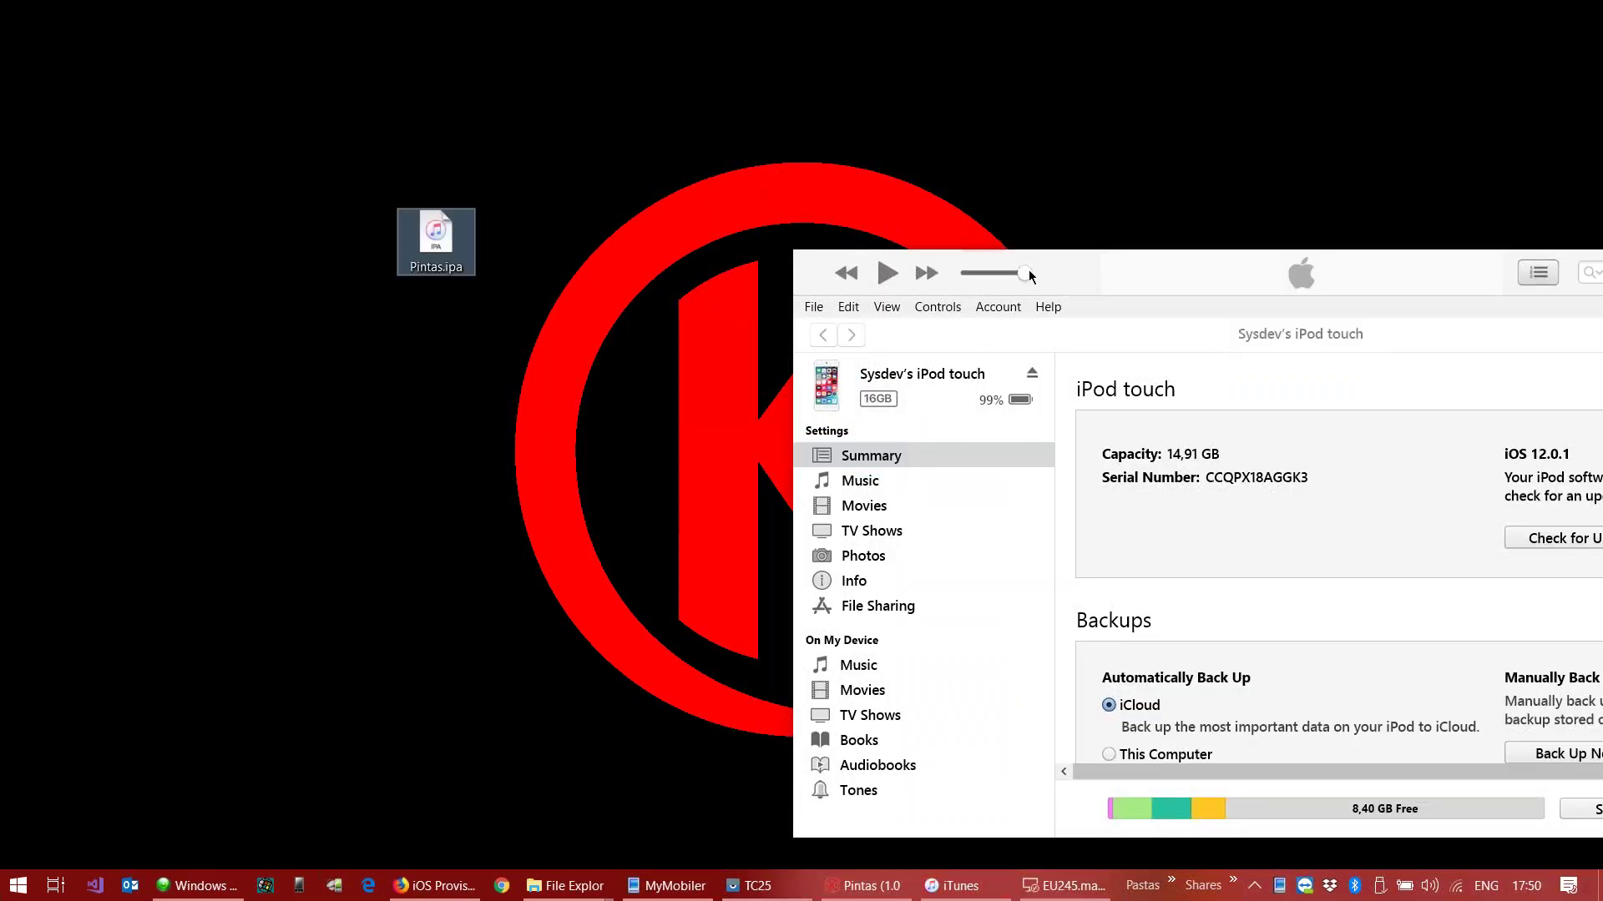
{"action": "left_click_drag", "start_coordinate": [1005, 266], "coordinate": [789, 217]}
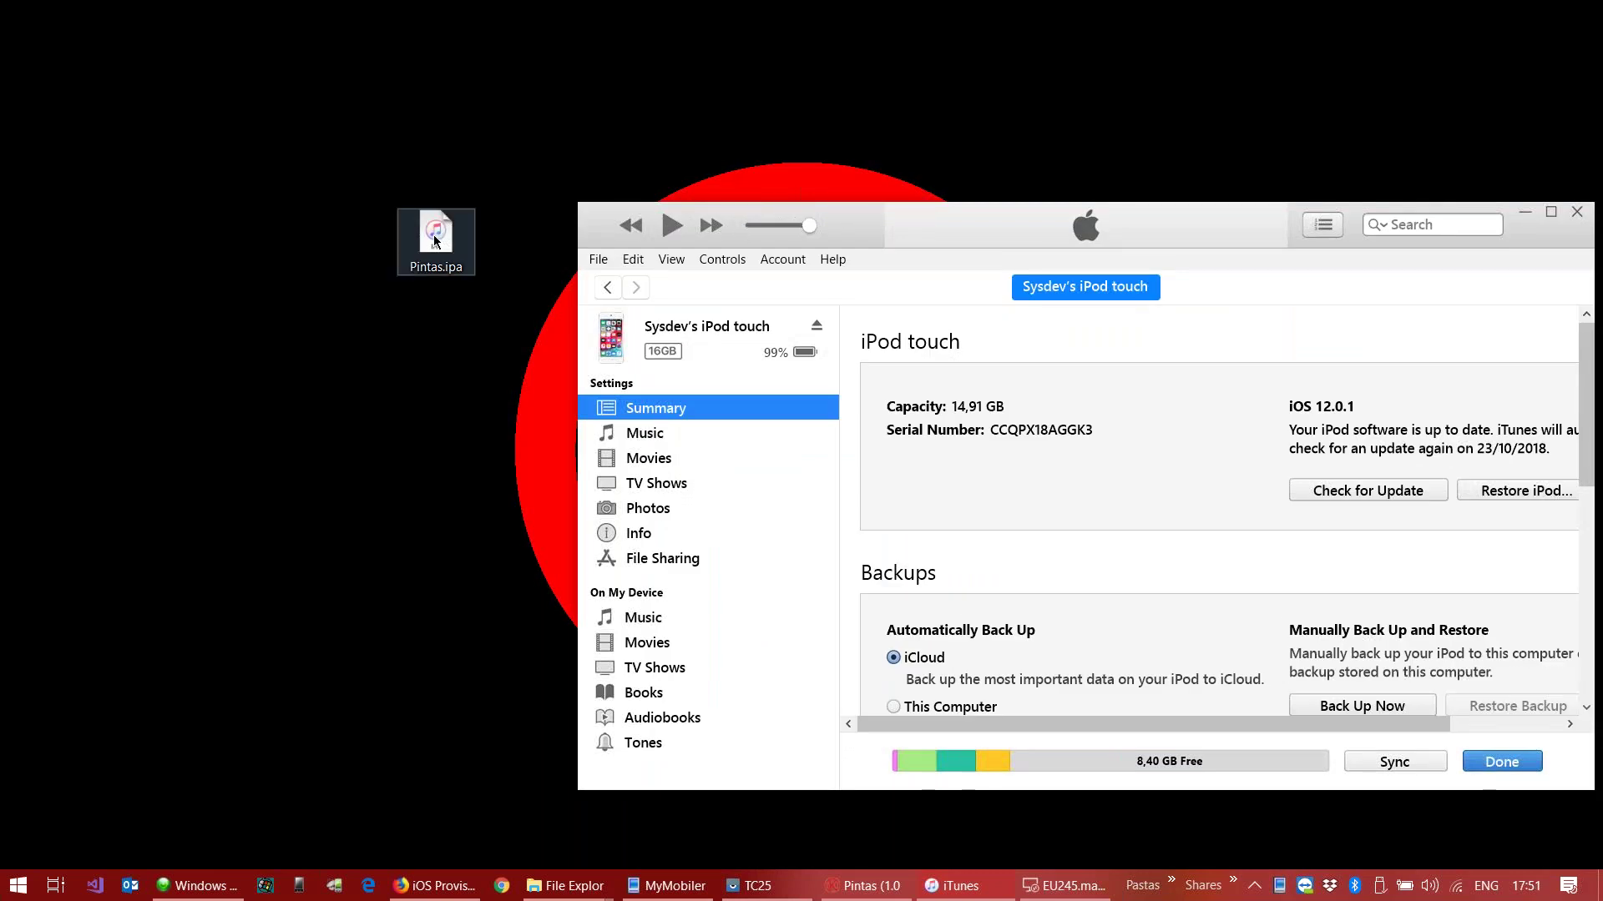
{"action": "left_click_drag", "start_coordinate": [434, 241], "coordinate": [659, 658]}
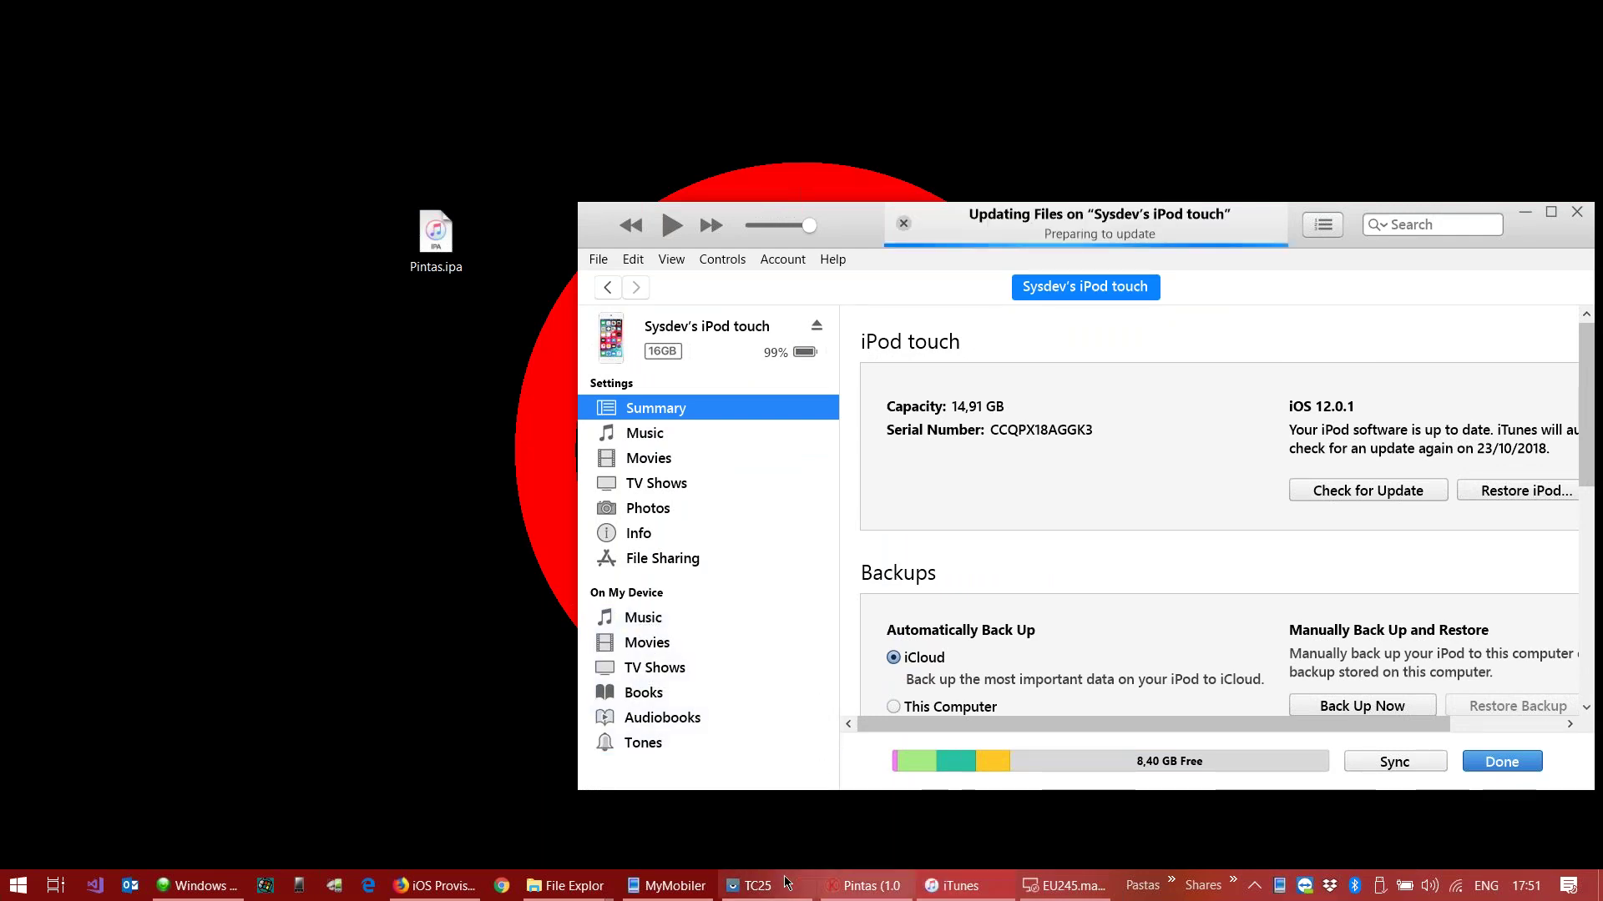
{"action": "left_click", "coordinate": [1304, 885]}
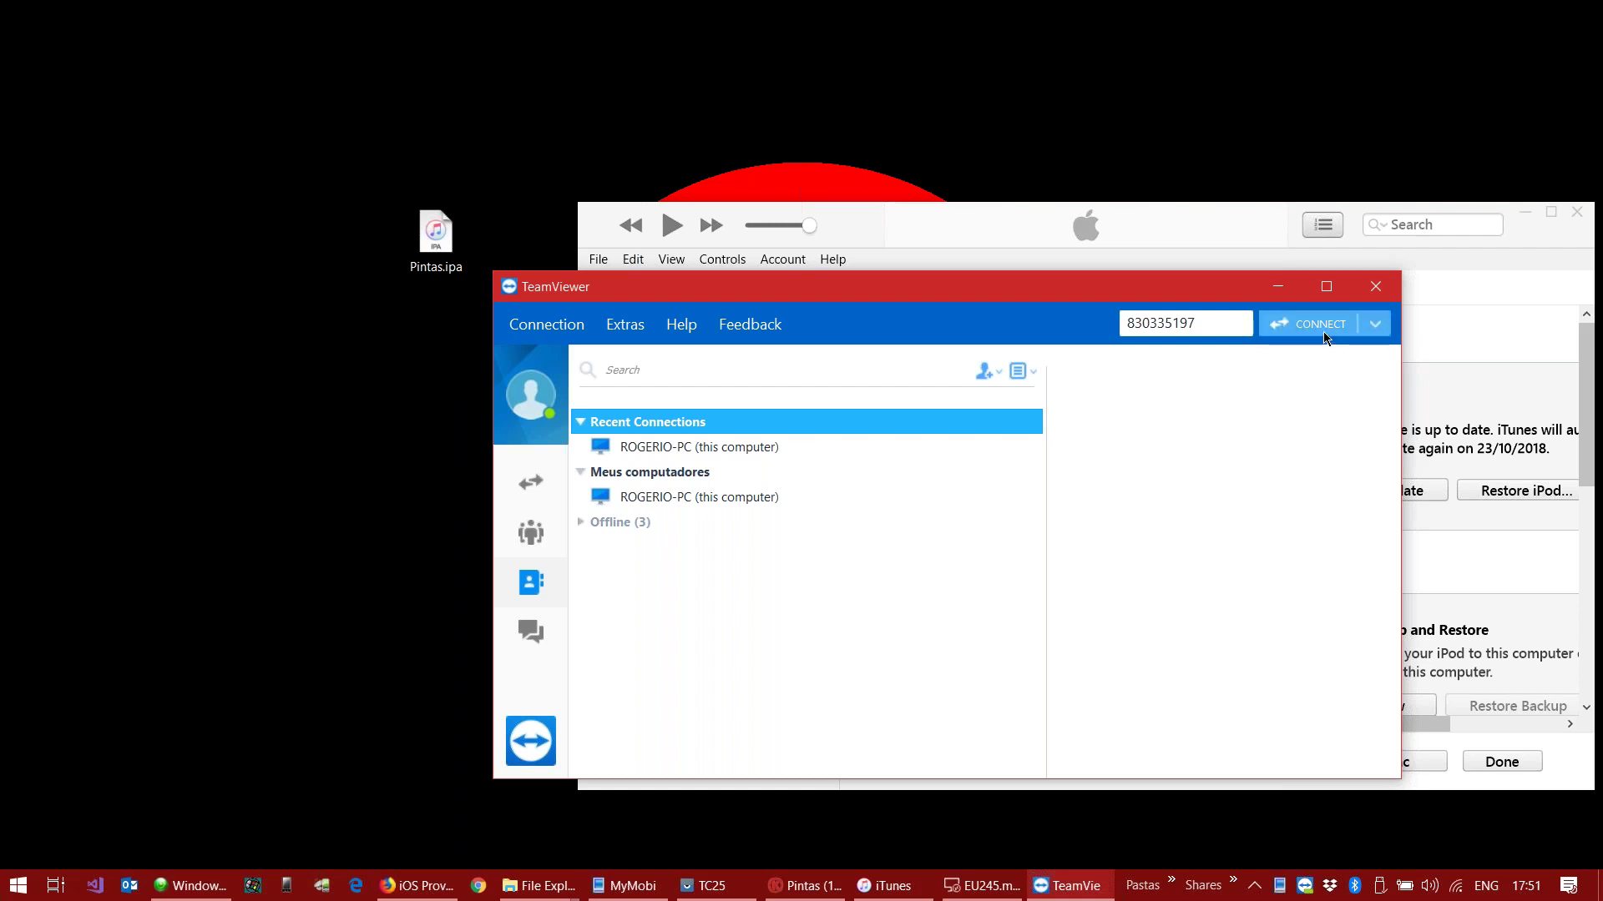
Step: Connect to the iPod touch in TeamViewer, delete the old Pintas app and open its screen view
{"action": "left_click", "coordinate": [1324, 337]}
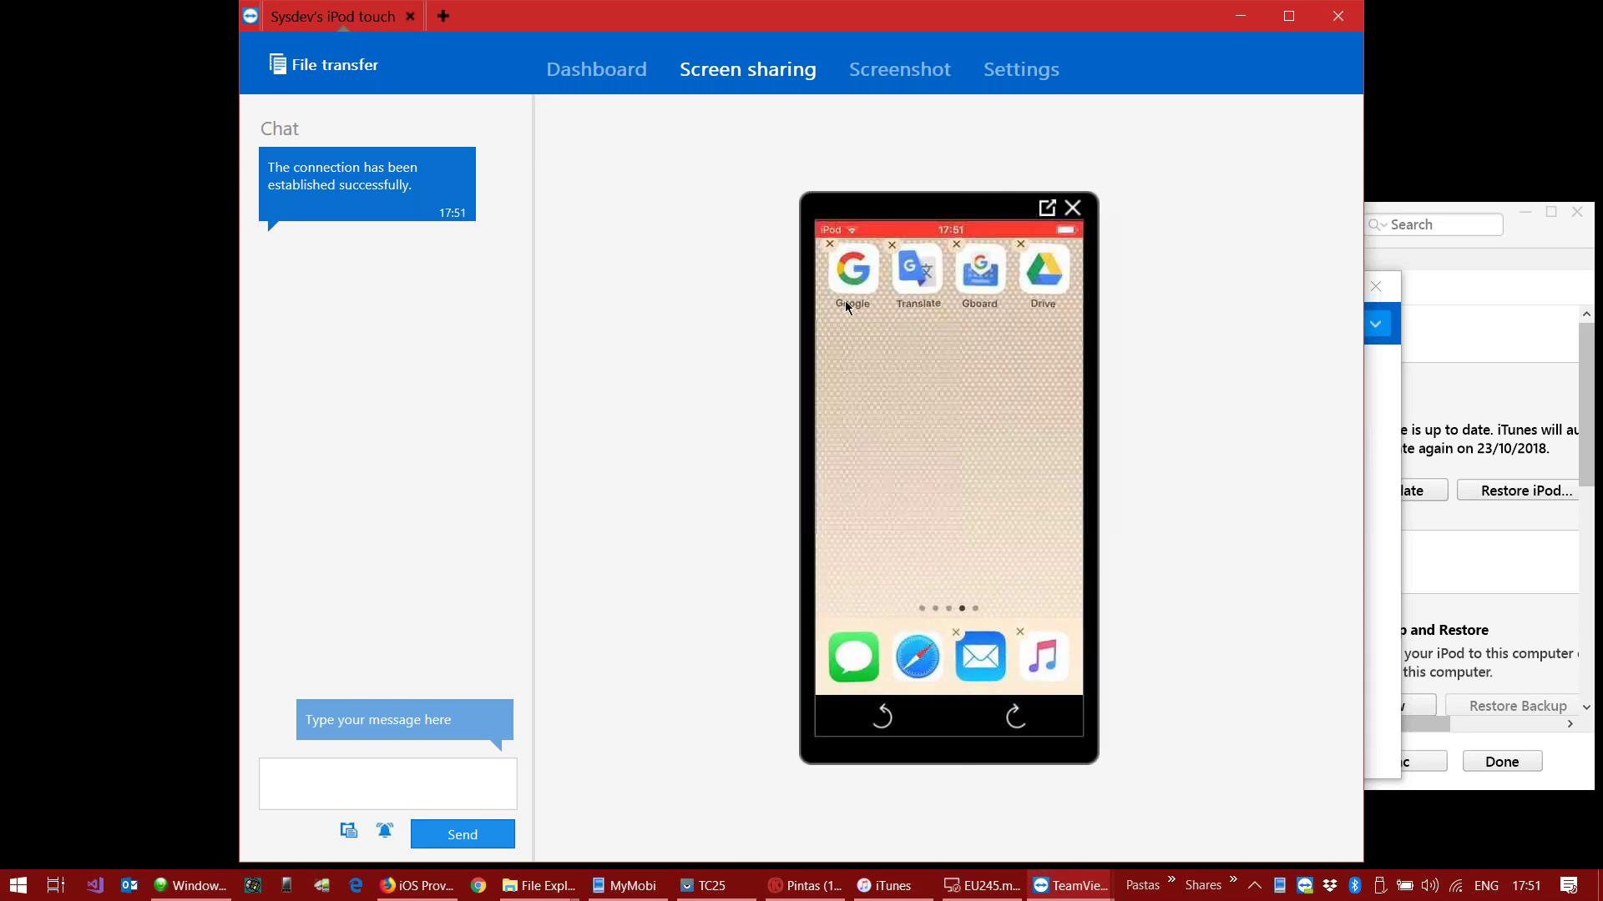
{"action": "left_click_drag", "start_coordinate": [1010, 27], "coordinate": [904, 47]}
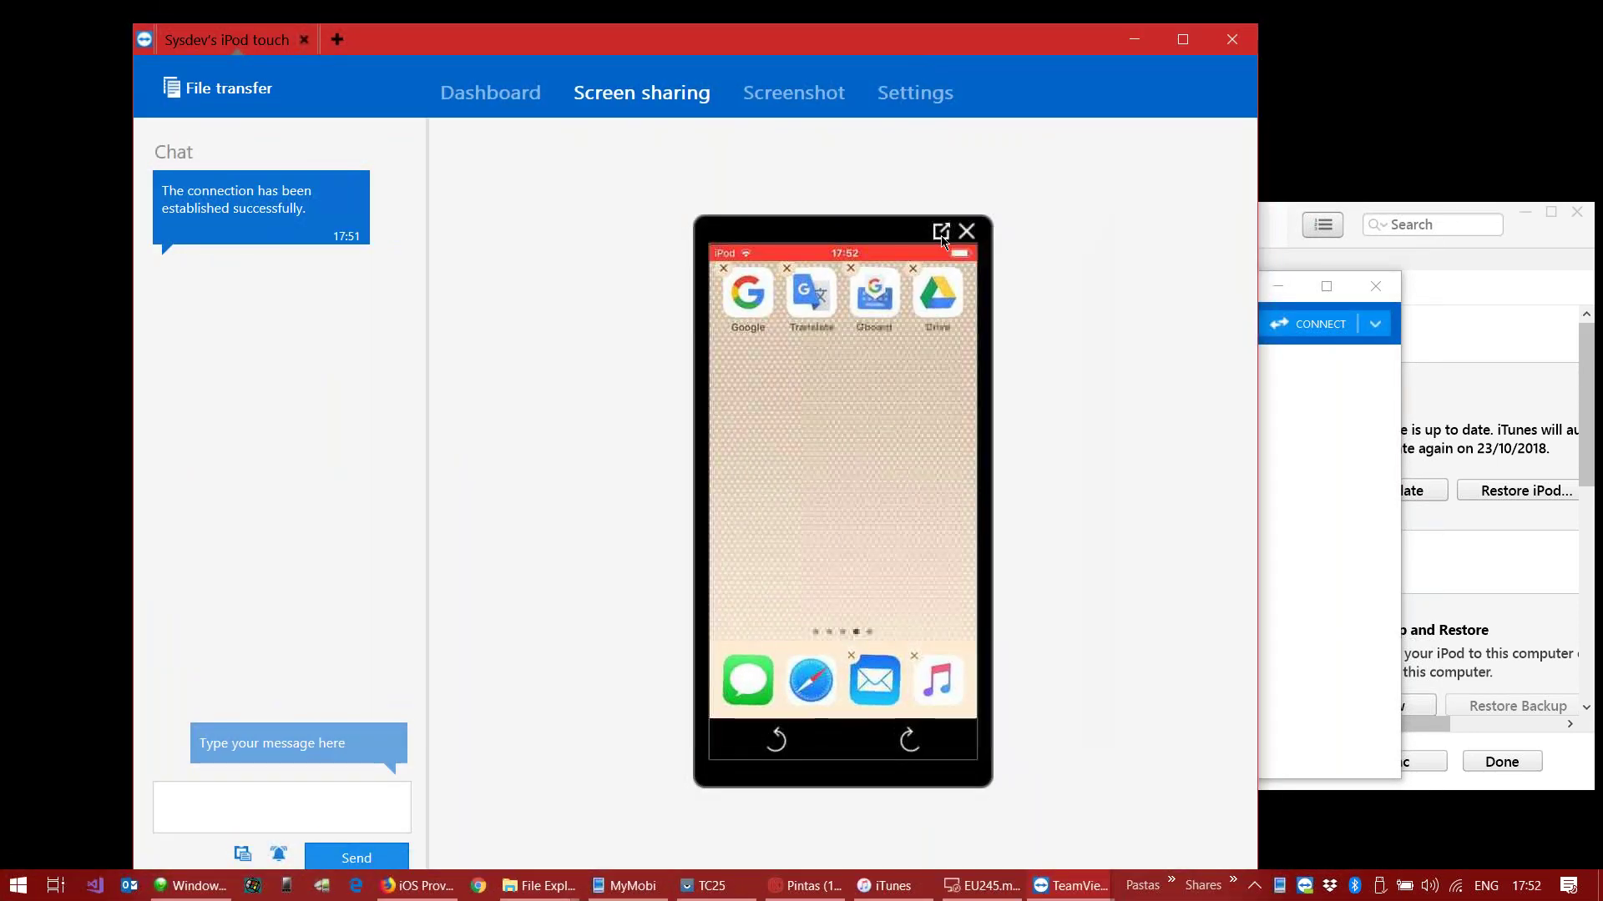
{"action": "left_click", "coordinate": [941, 230]}
{"action": "left_click", "coordinate": [878, 236]}
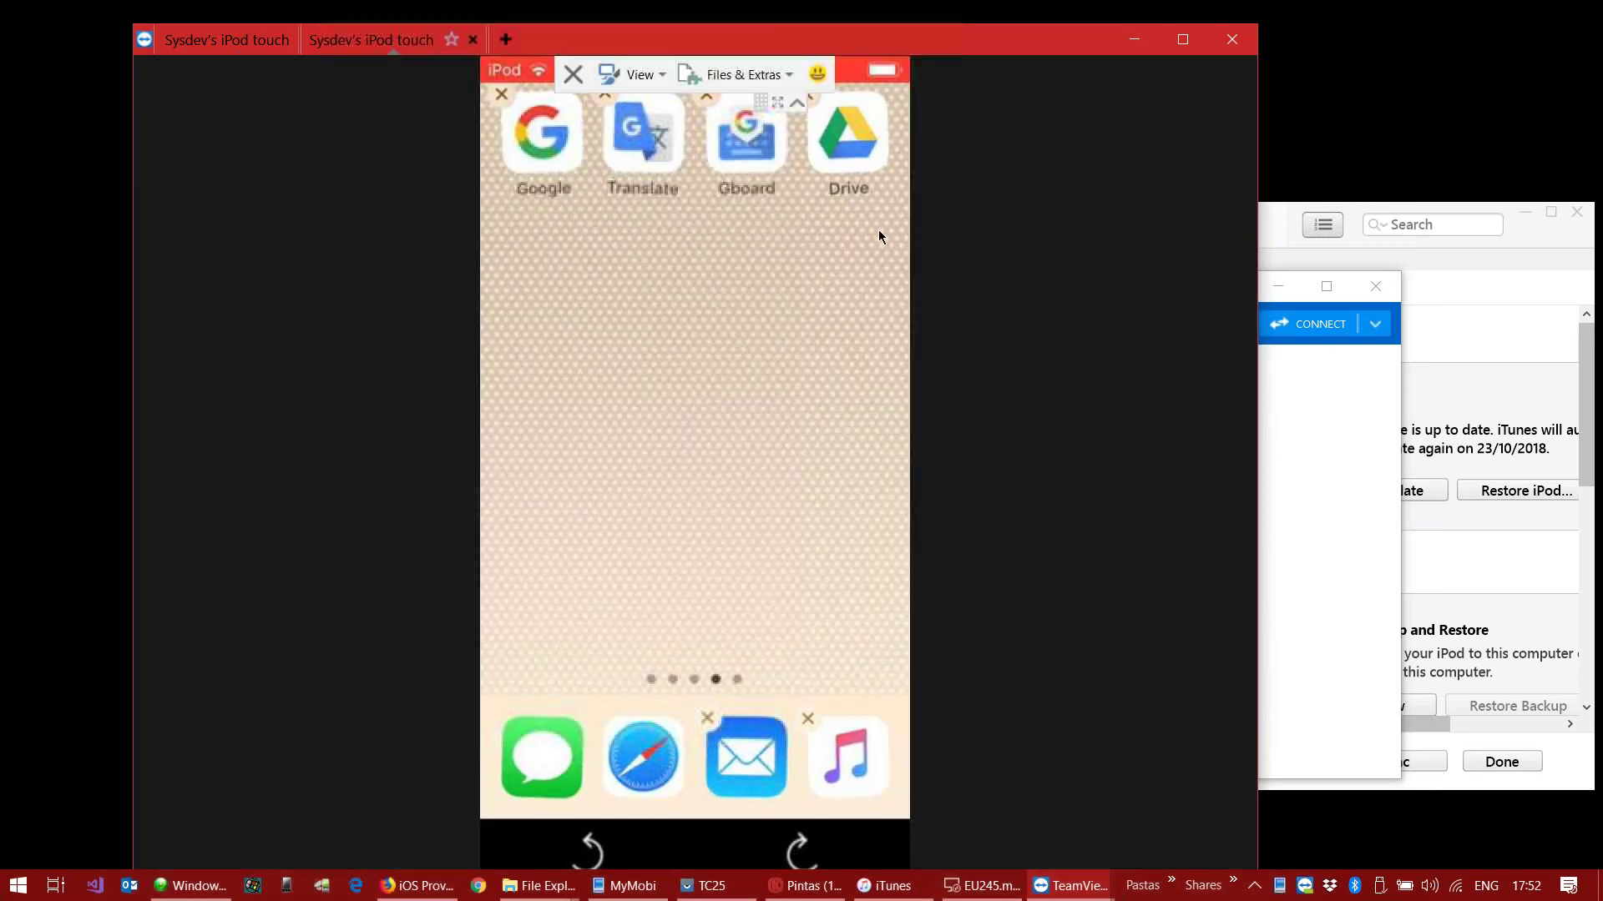
Step: Arrange the iPod screen window, iTunes and the Pintas.ipa icon side by side
{"action": "left_click_drag", "start_coordinate": [1258, 171], "coordinate": [687, 177]}
{"action": "left_click", "coordinate": [1277, 285]}
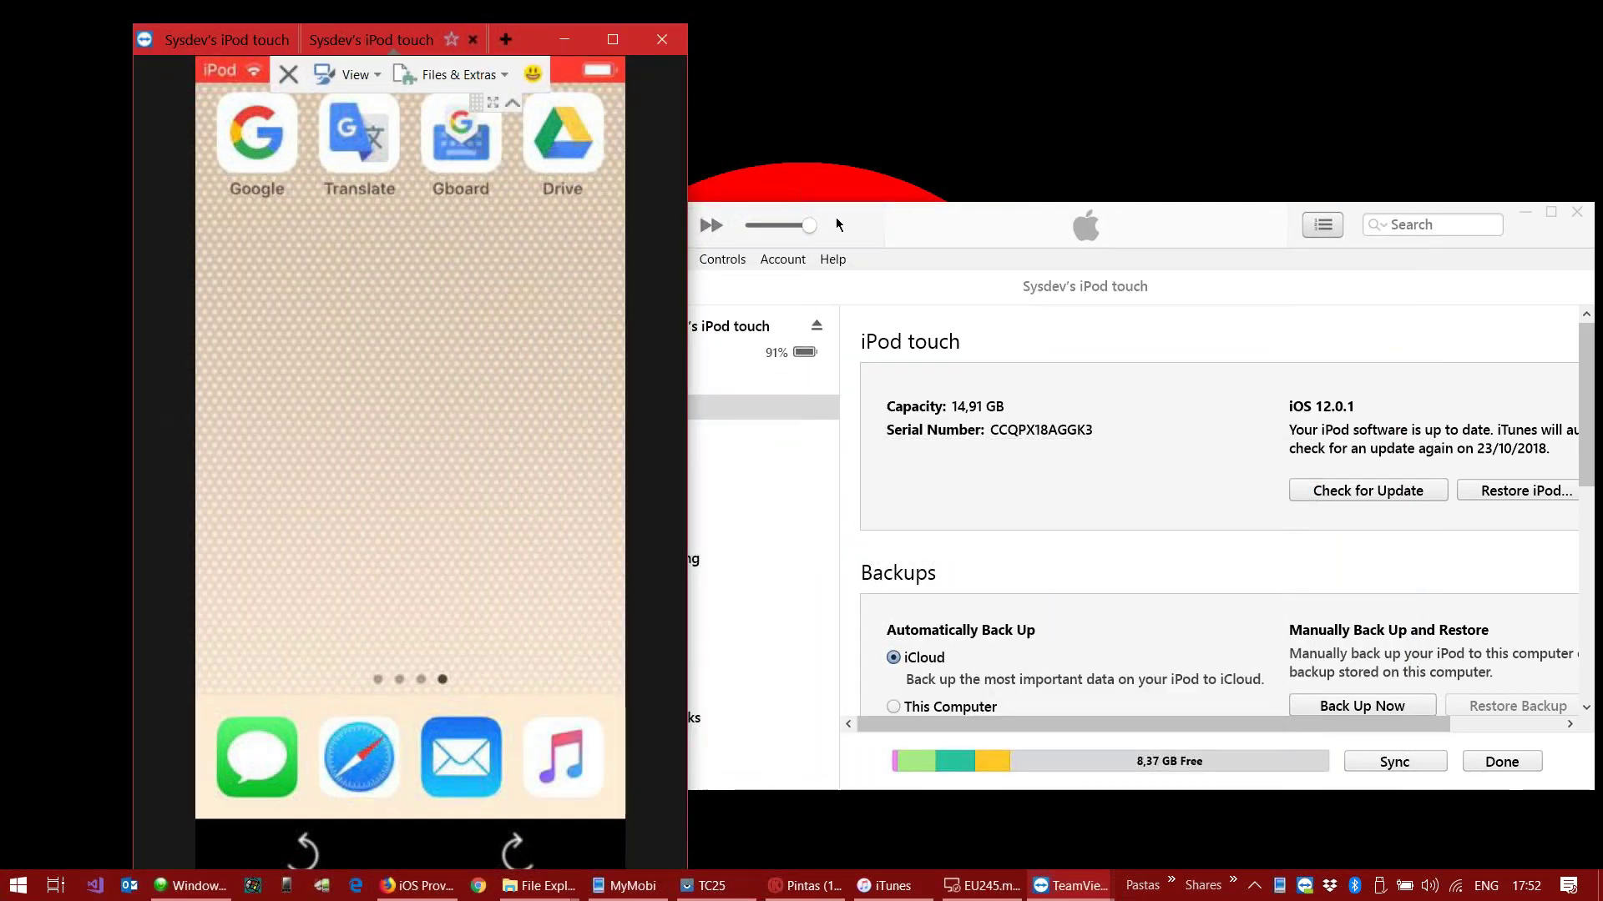
{"action": "left_click", "coordinate": [839, 224]}
{"action": "left_click_drag", "start_coordinate": [839, 224], "coordinate": [1124, 187]}
{"action": "left_click", "coordinate": [496, 48]}
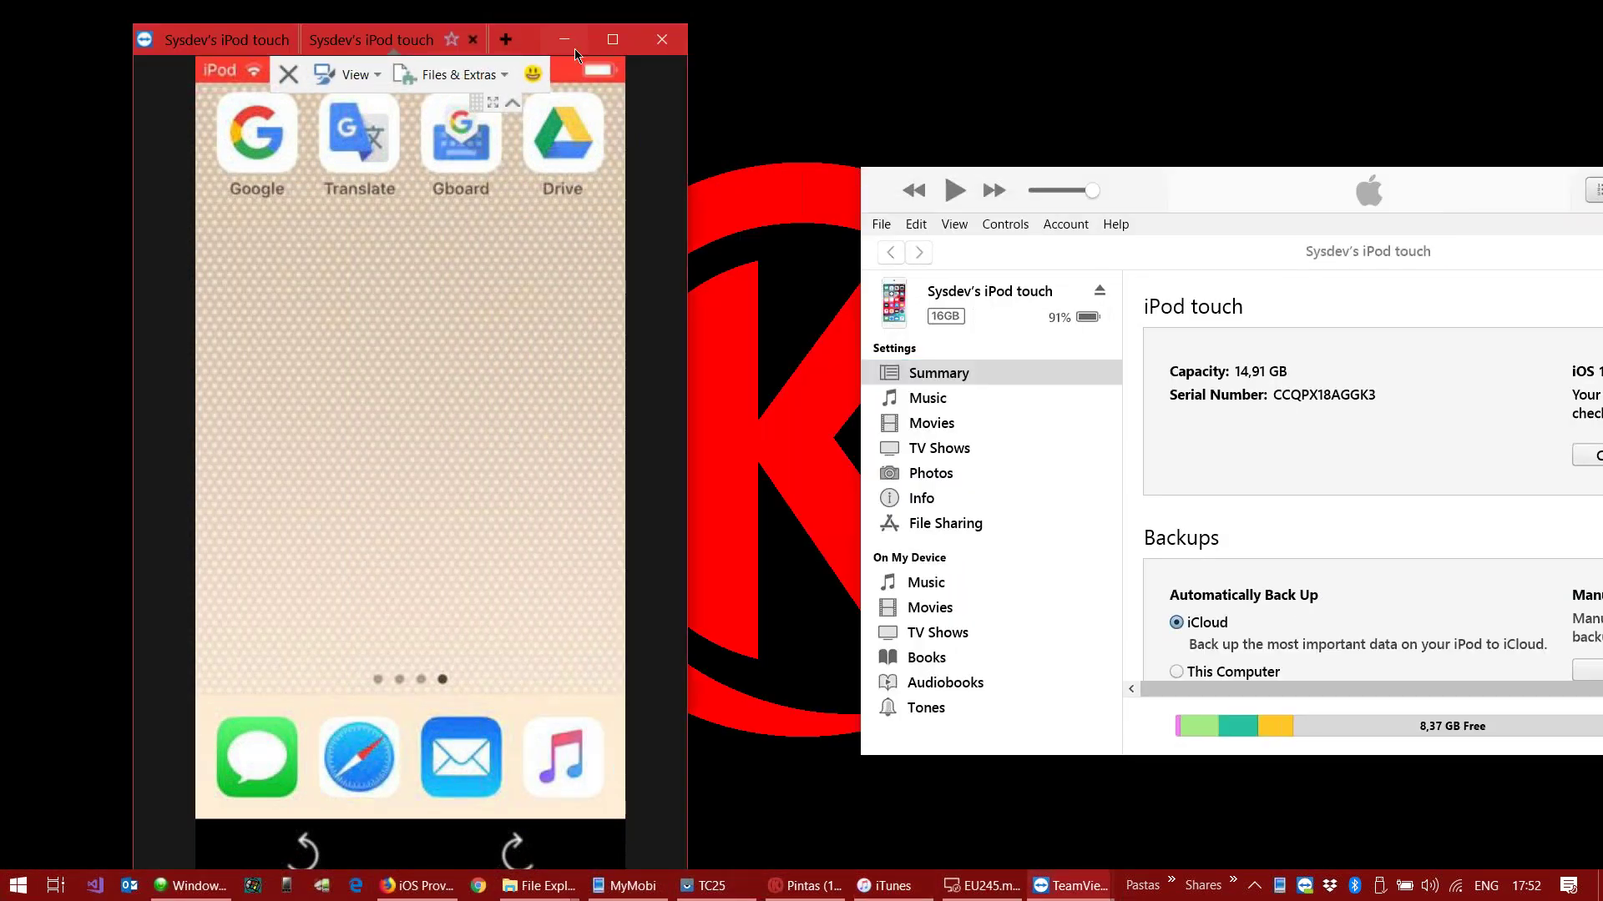
{"action": "left_click_drag", "start_coordinate": [534, 50], "coordinate": [977, 17]}
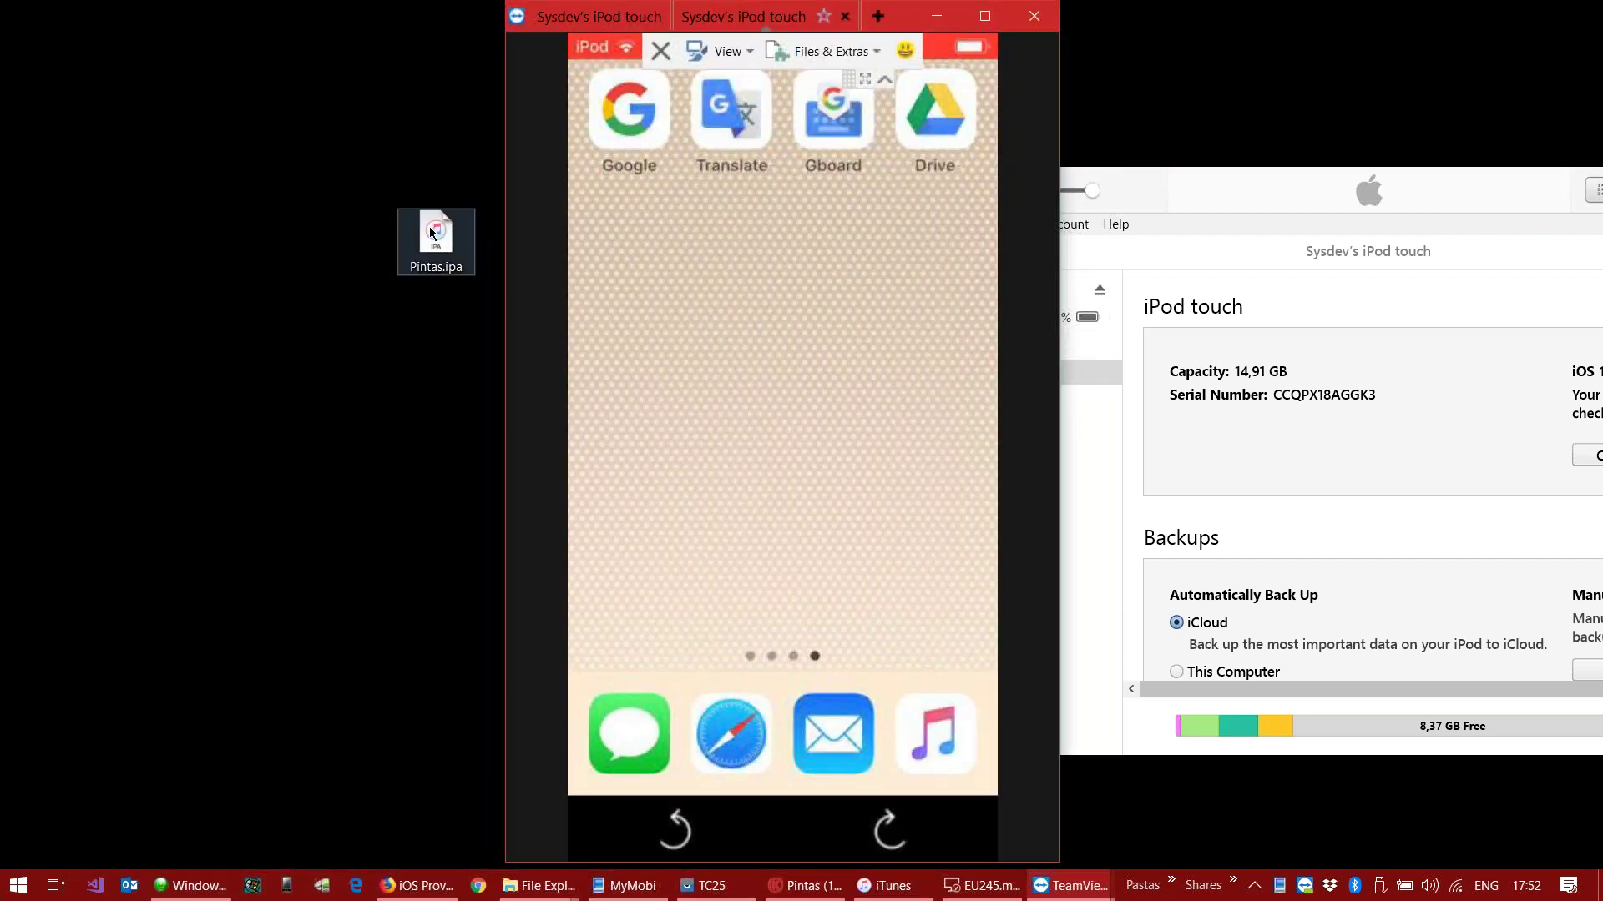
{"action": "left_click_drag", "start_coordinate": [432, 232], "coordinate": [1303, 131]}
{"action": "left_click_drag", "start_coordinate": [908, 30], "coordinate": [555, 35]}
Step: Reinstall Pintas.ipa onto the iPod via iTunes, launch Pintas, then go to the provisioning profiles page
{"action": "left_click_drag", "start_coordinate": [1308, 130], "coordinate": [948, 612]}
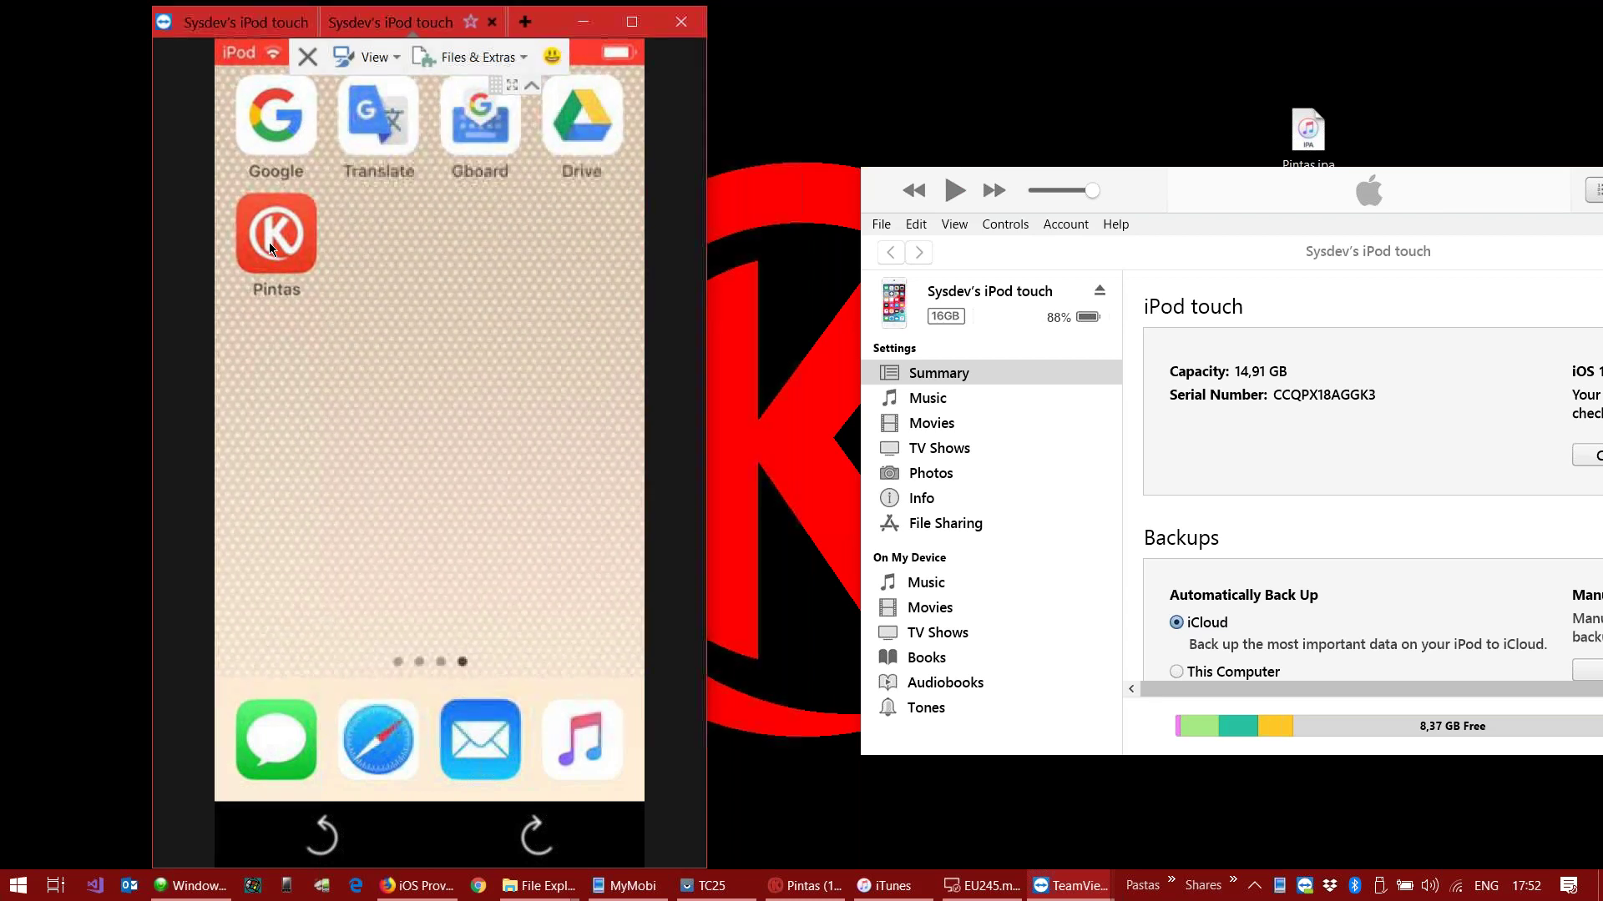
{"action": "left_click", "coordinate": [270, 244]}
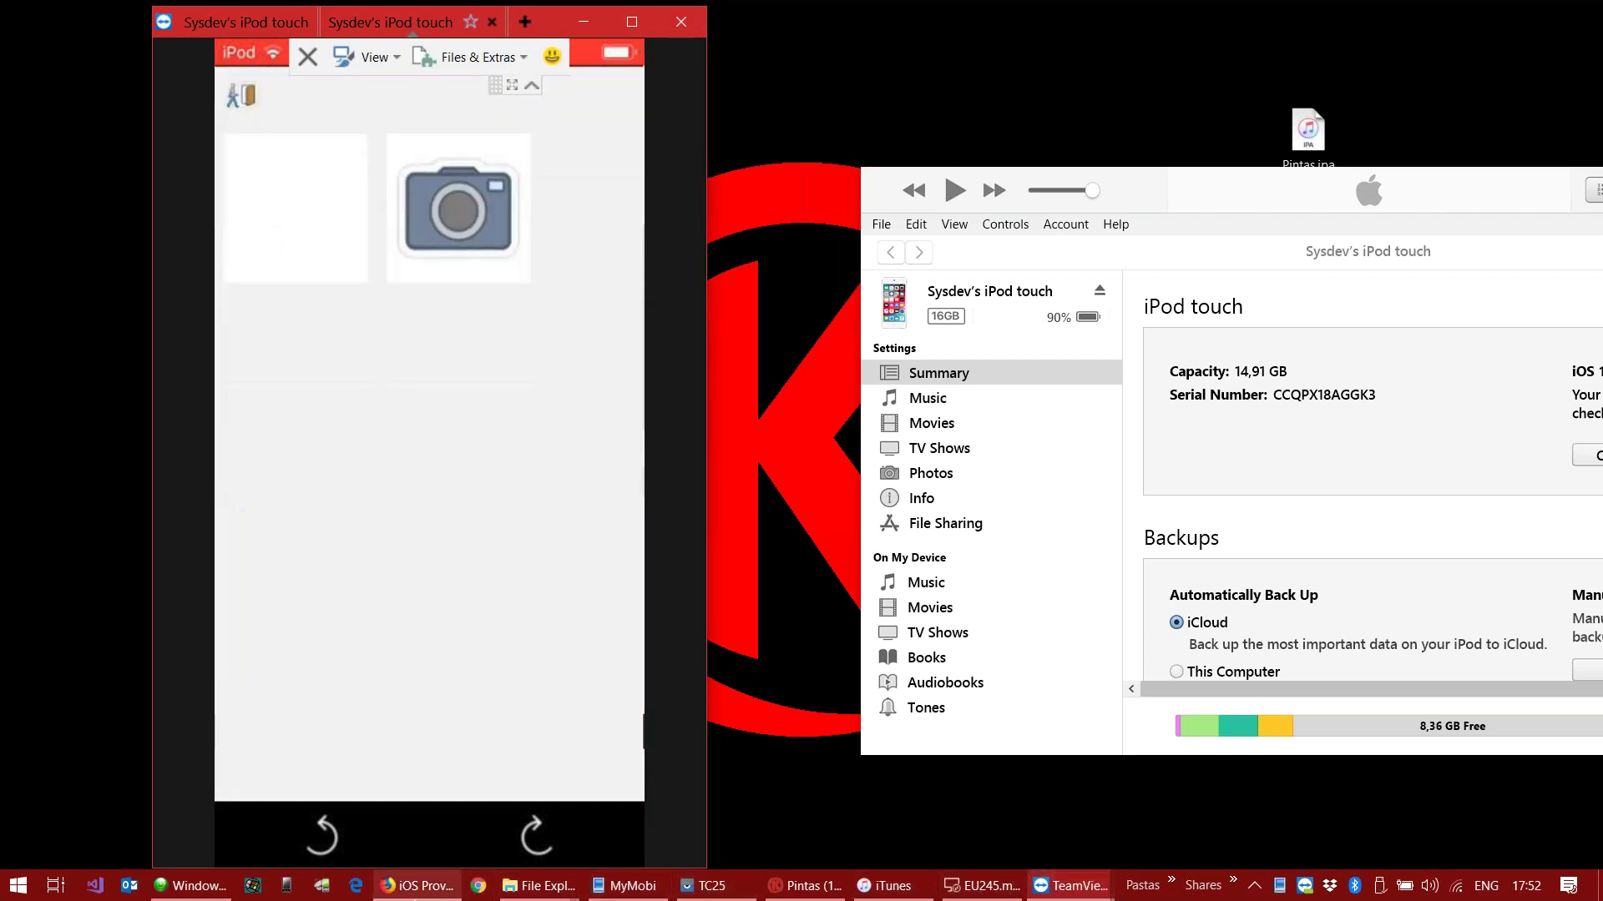
{"action": "left_click", "coordinate": [417, 886]}
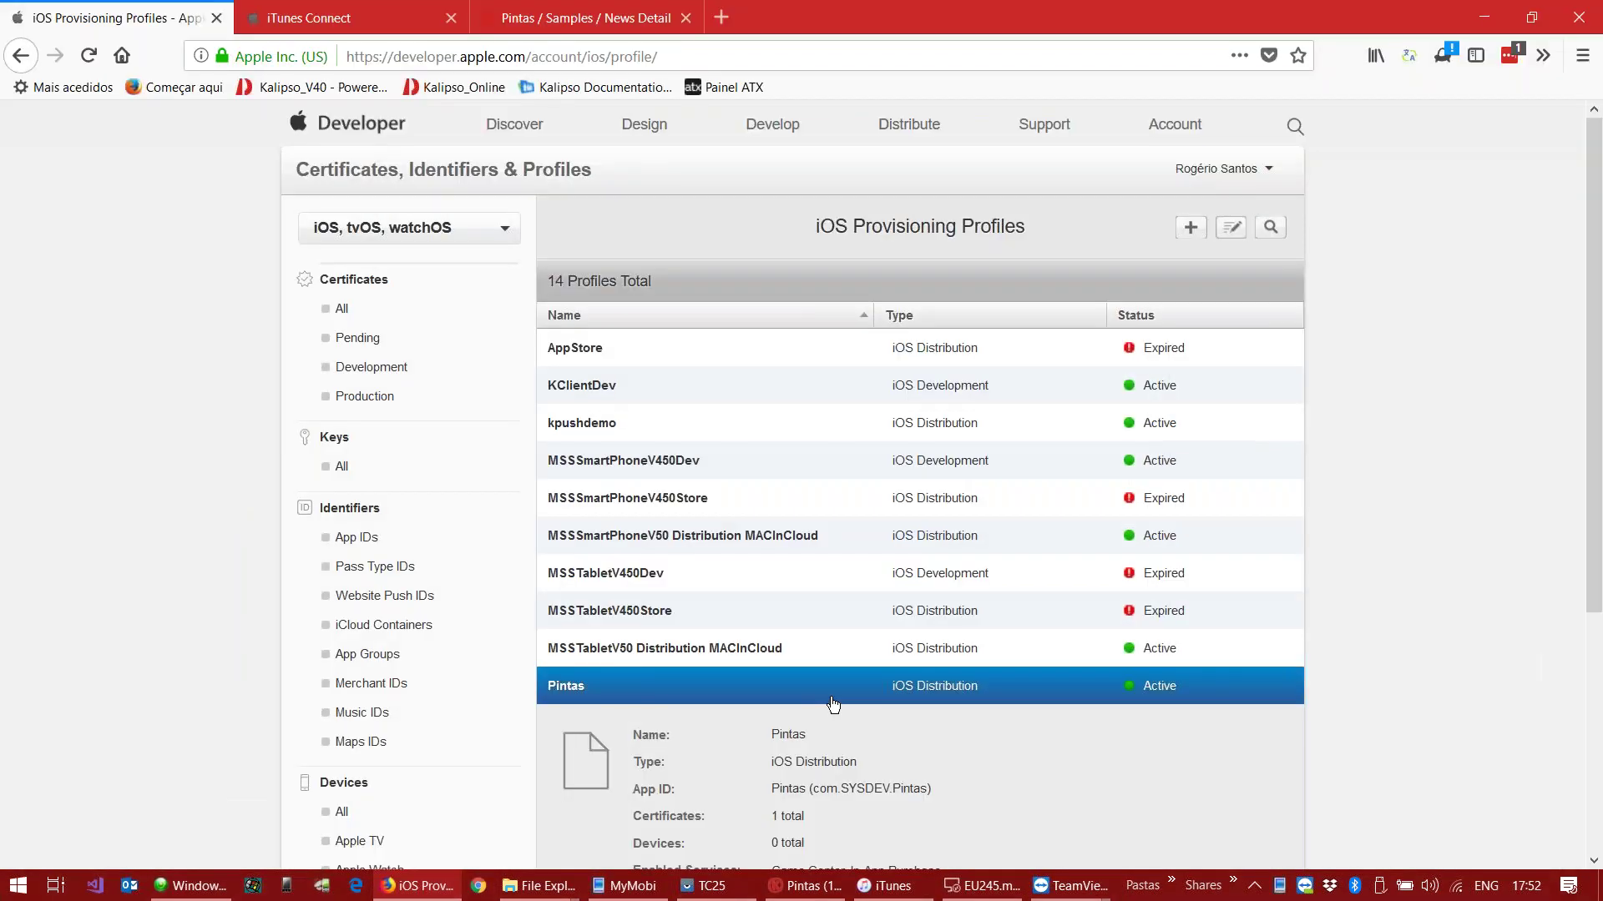
{"action": "scroll", "coordinate": [918, 501], "scroll_direction": "down", "scroll_amount": 5}
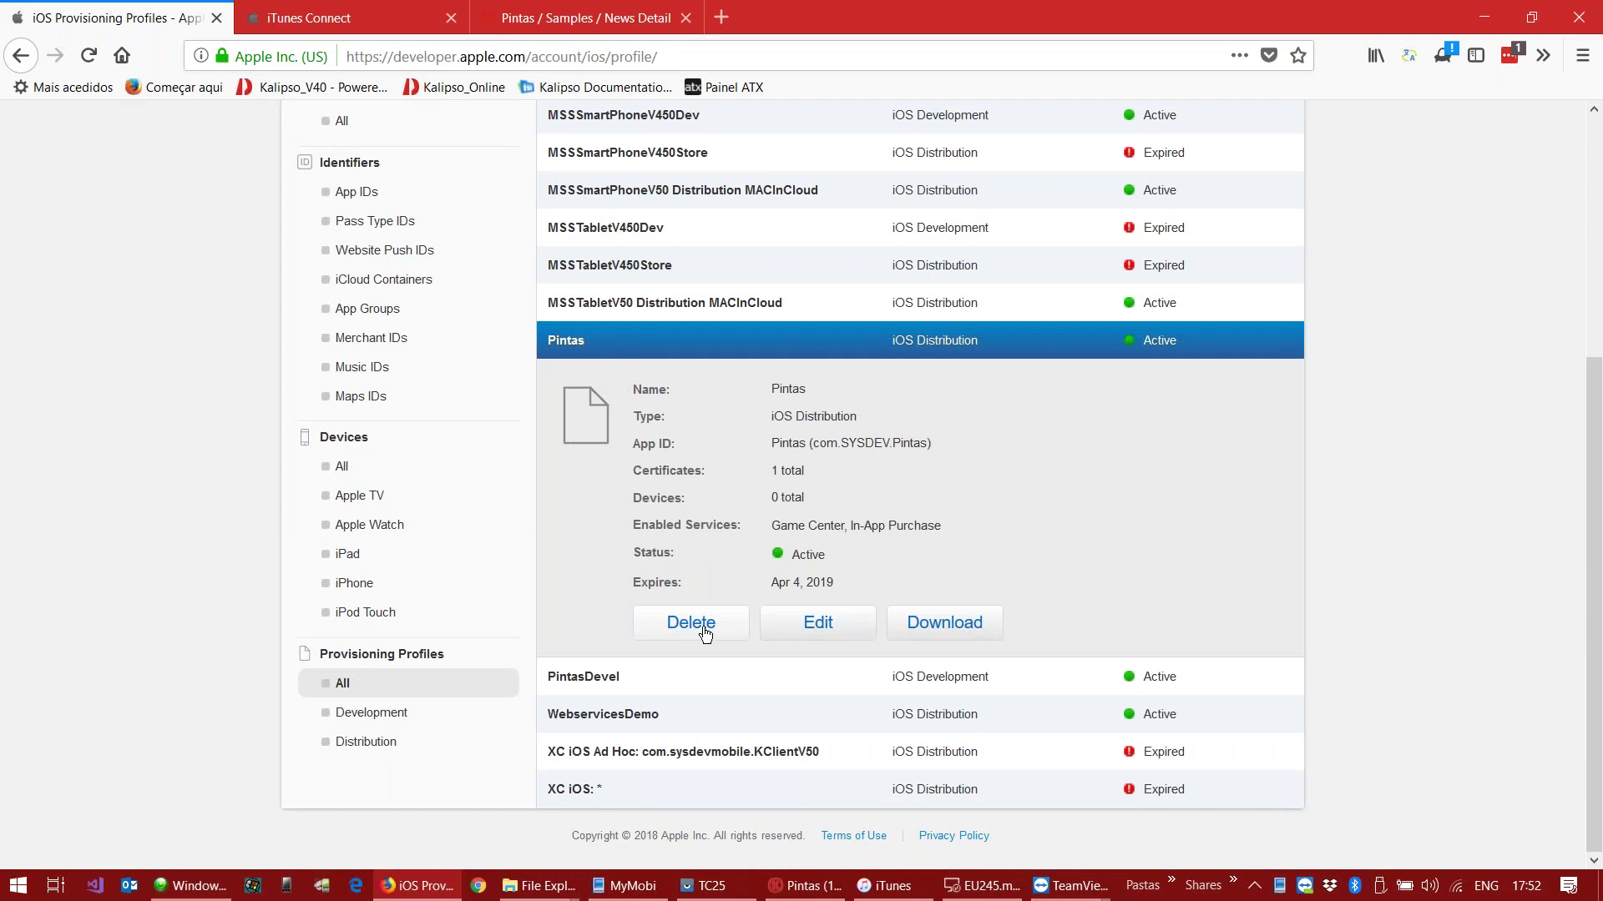
{"action": "left_click", "coordinate": [680, 676]}
{"action": "left_click", "coordinate": [816, 660]}
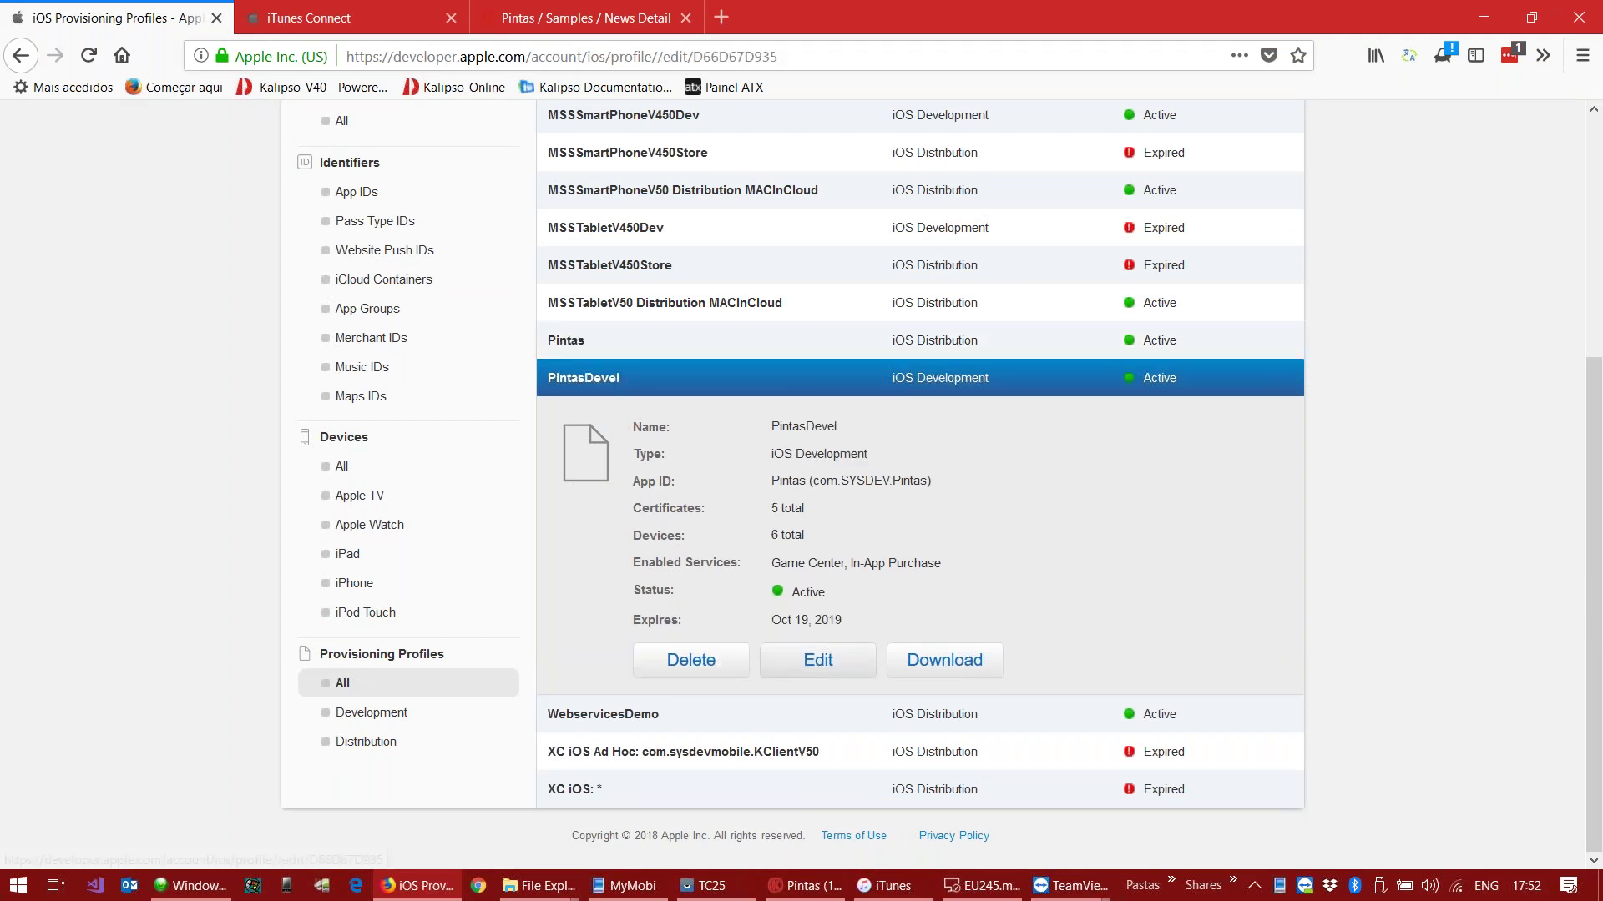
{"action": "scroll", "coordinate": [813, 479], "scroll_direction": "down", "scroll_amount": 4}
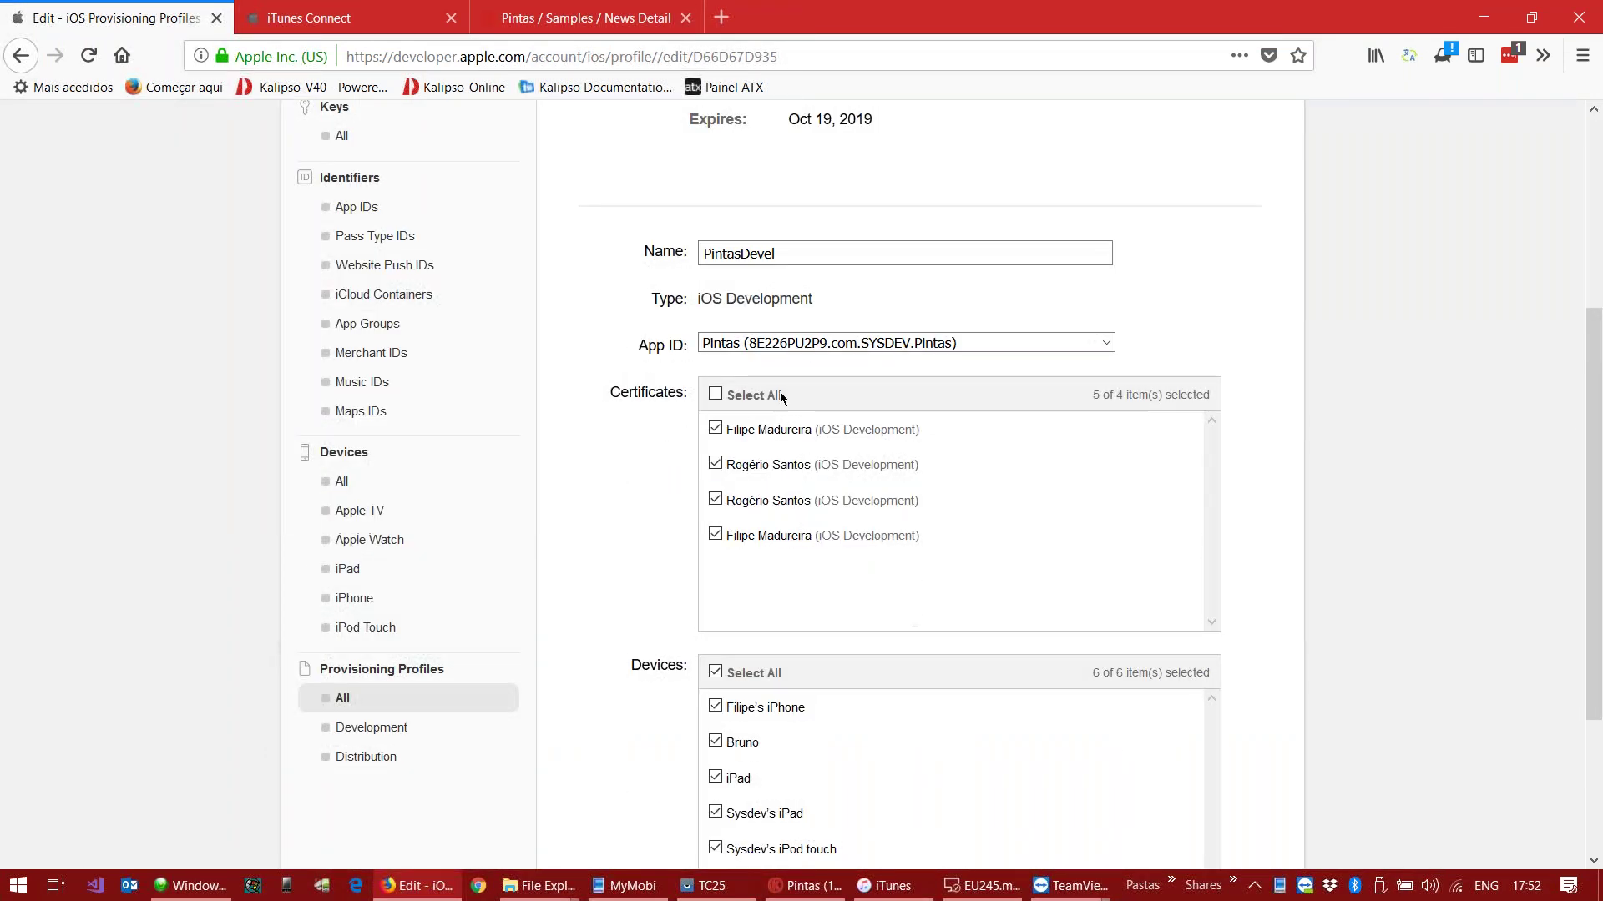
{"action": "scroll", "coordinate": [994, 476], "scroll_direction": "down", "scroll_amount": 3}
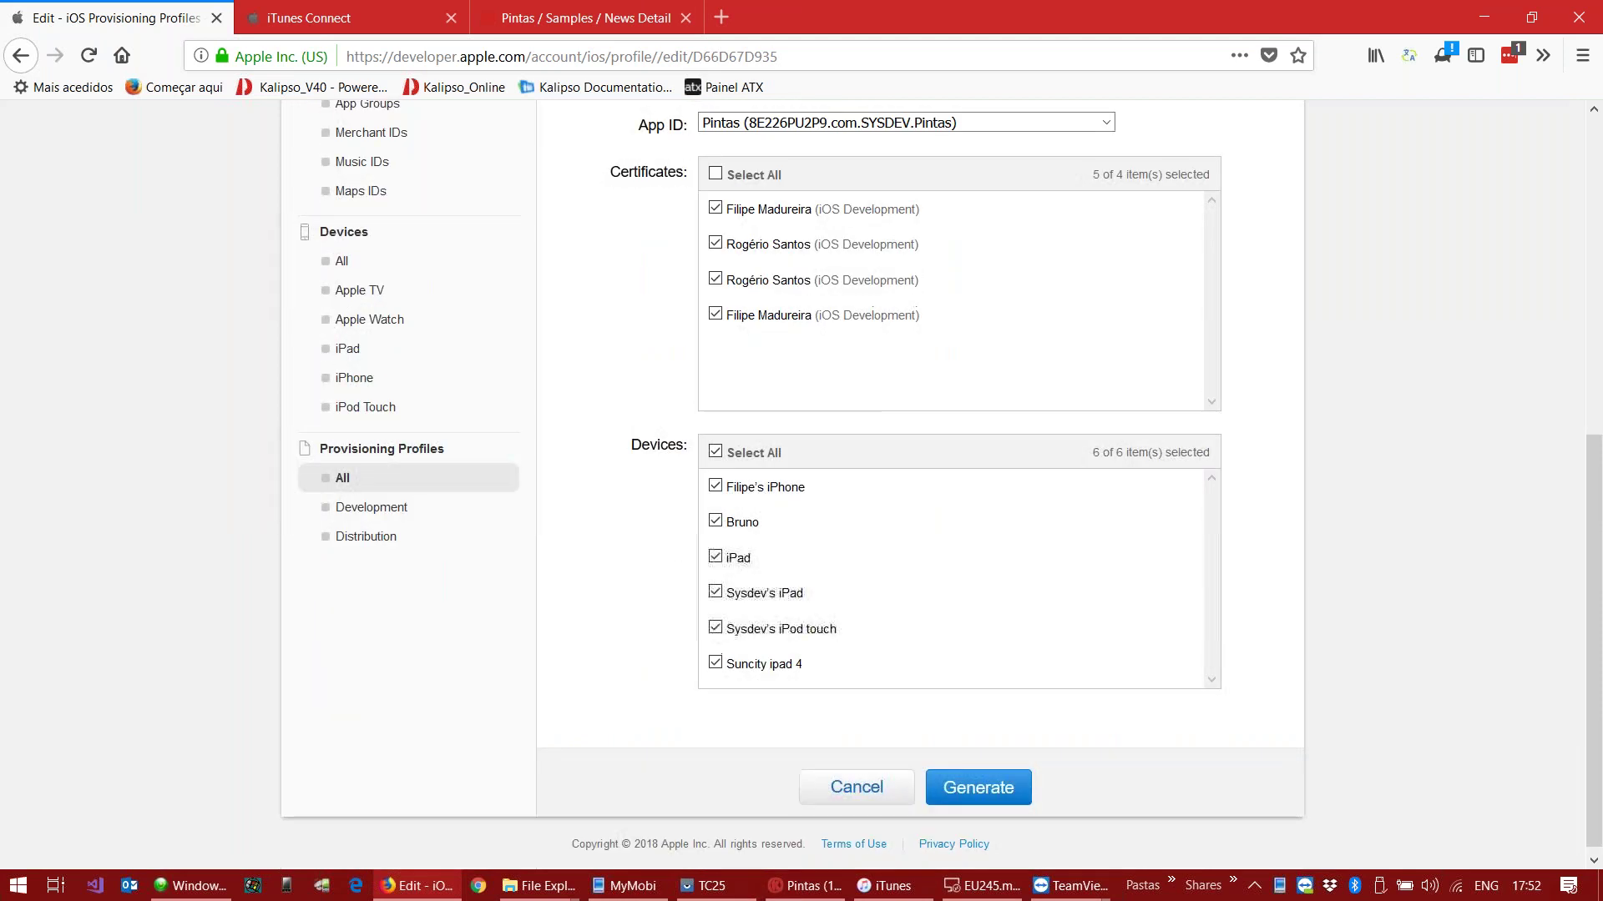
{"action": "left_click", "coordinate": [792, 638]}
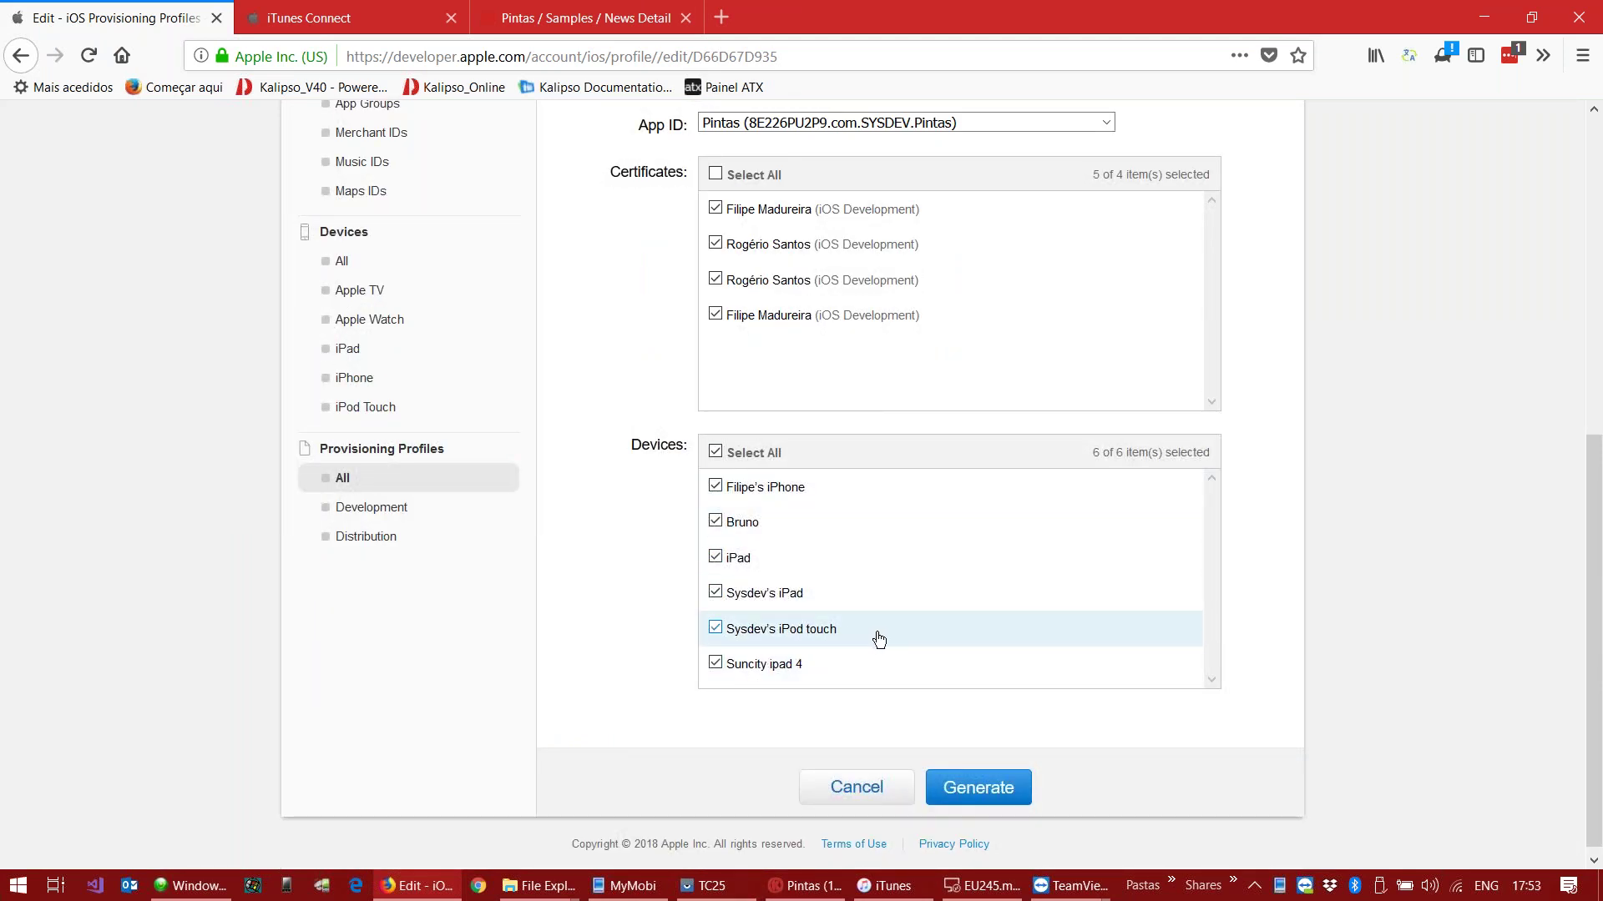
{"action": "scroll", "coordinate": [836, 534], "scroll_direction": "up", "scroll_amount": 3}
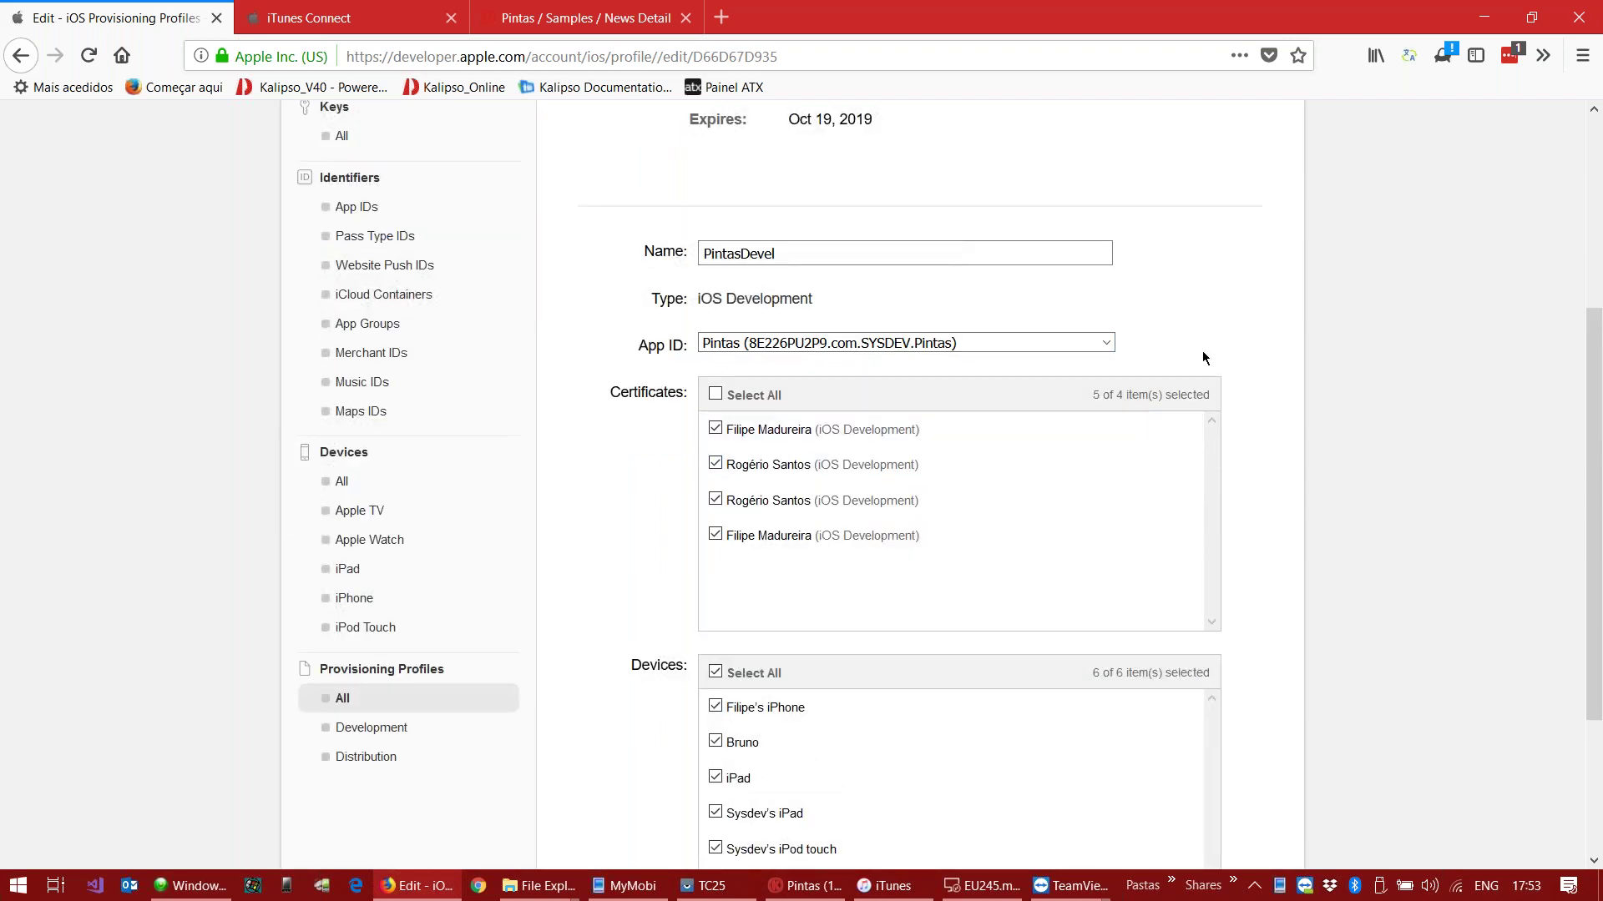
{"action": "scroll", "coordinate": [1306, 509], "scroll_direction": "down", "scroll_amount": 3}
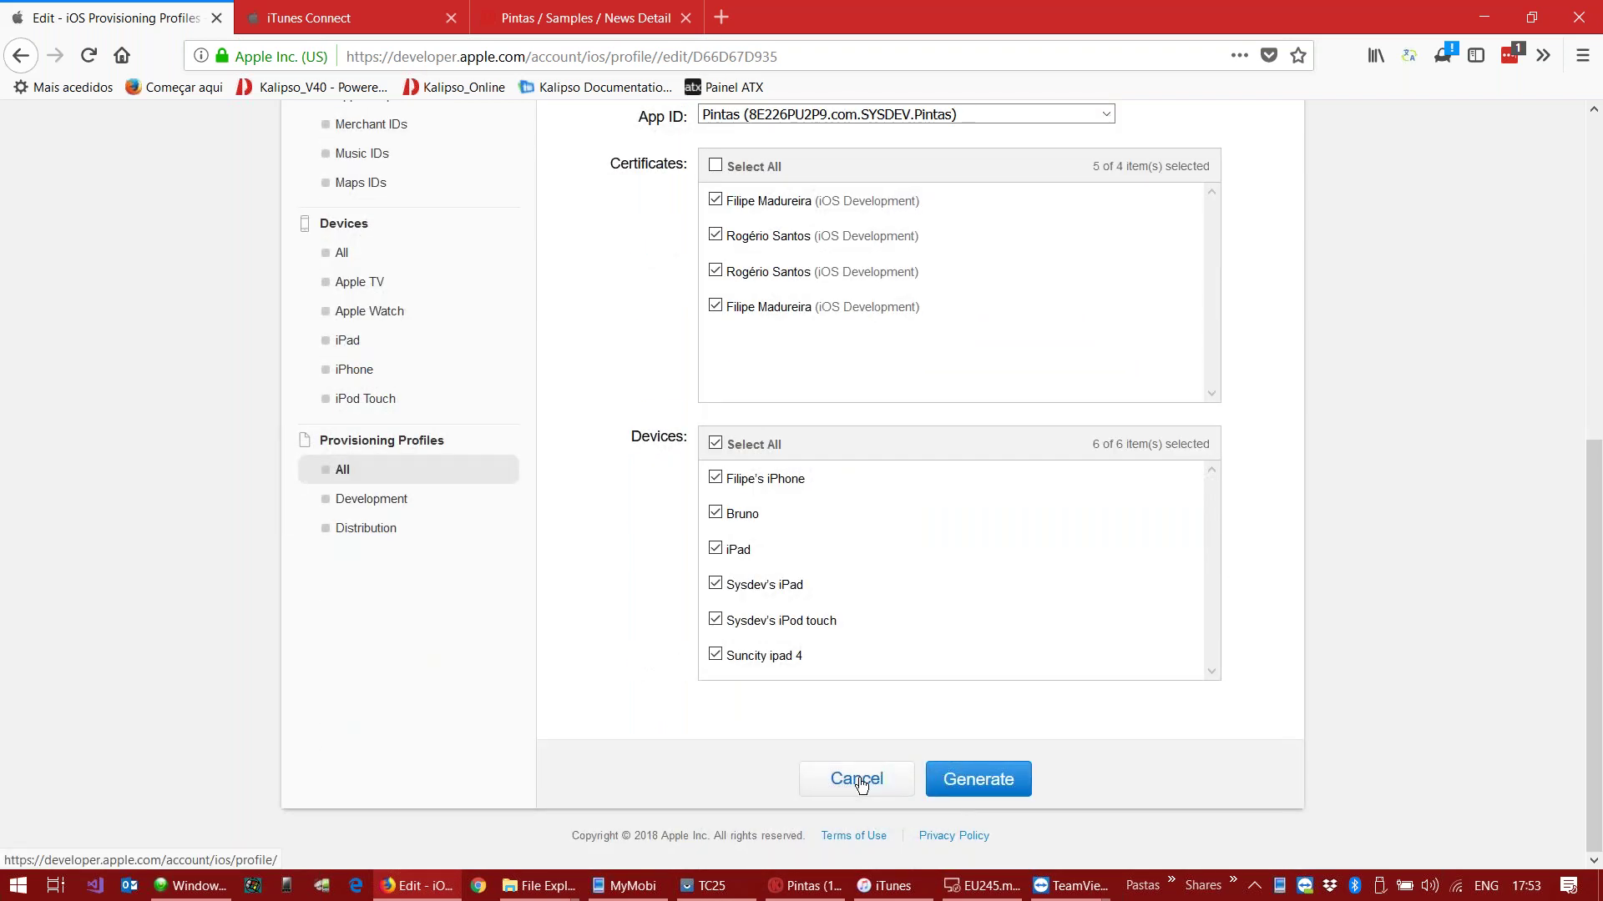
{"action": "left_click", "coordinate": [860, 782]}
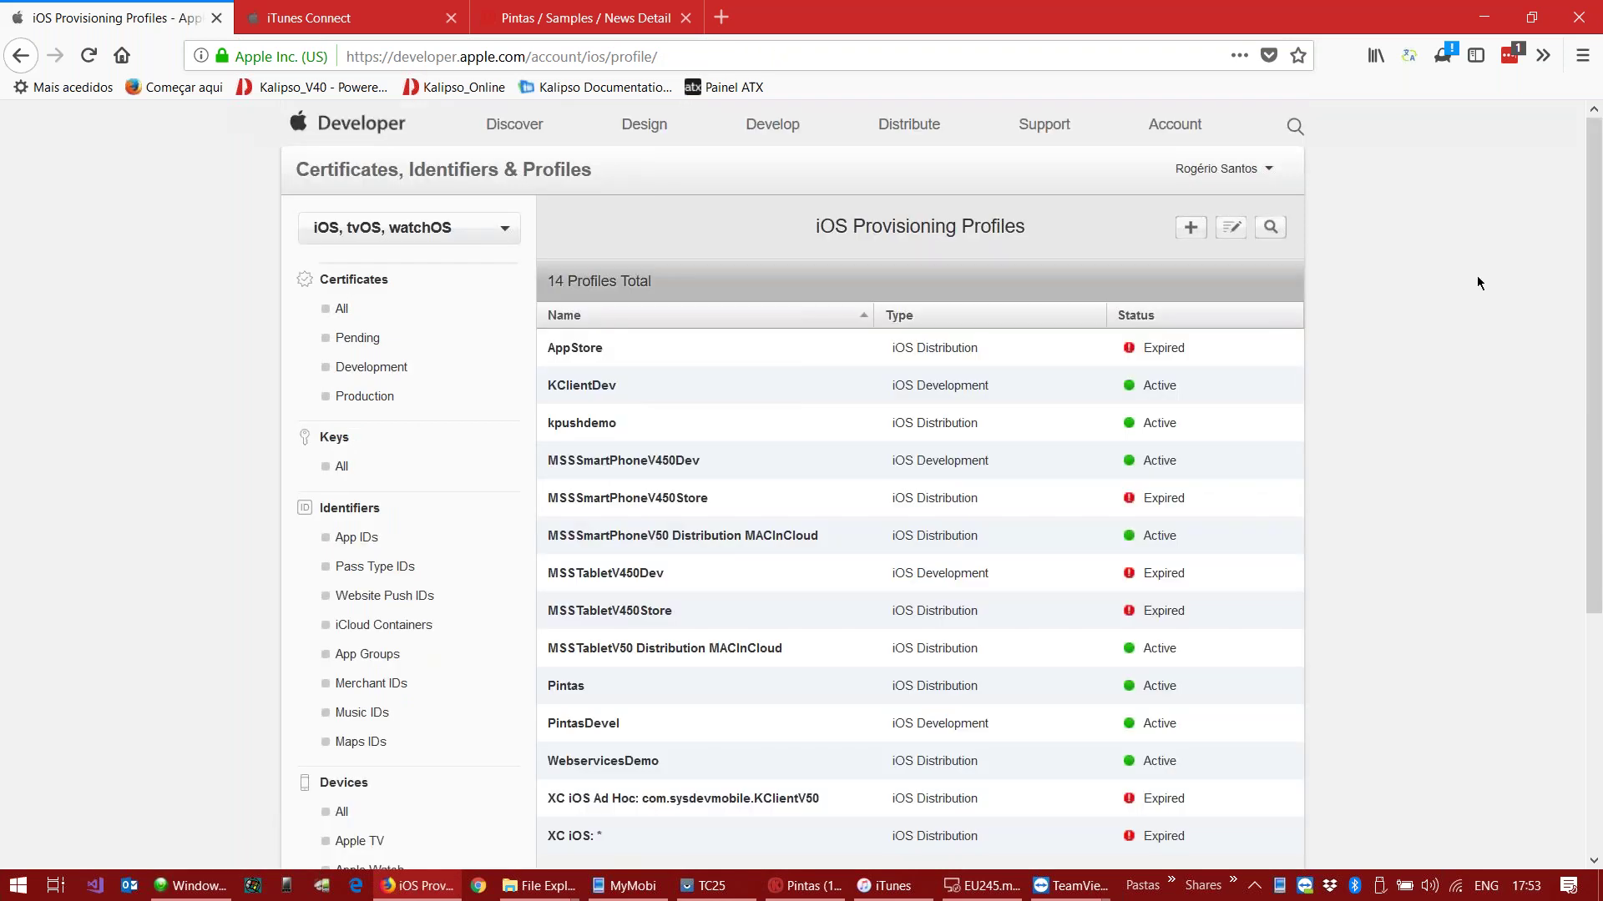
Step: Minimize the browser and shift the Pintas.ipa icon and iTunes device window next to the iPod mirror
{"action": "left_click", "coordinate": [1480, 20]}
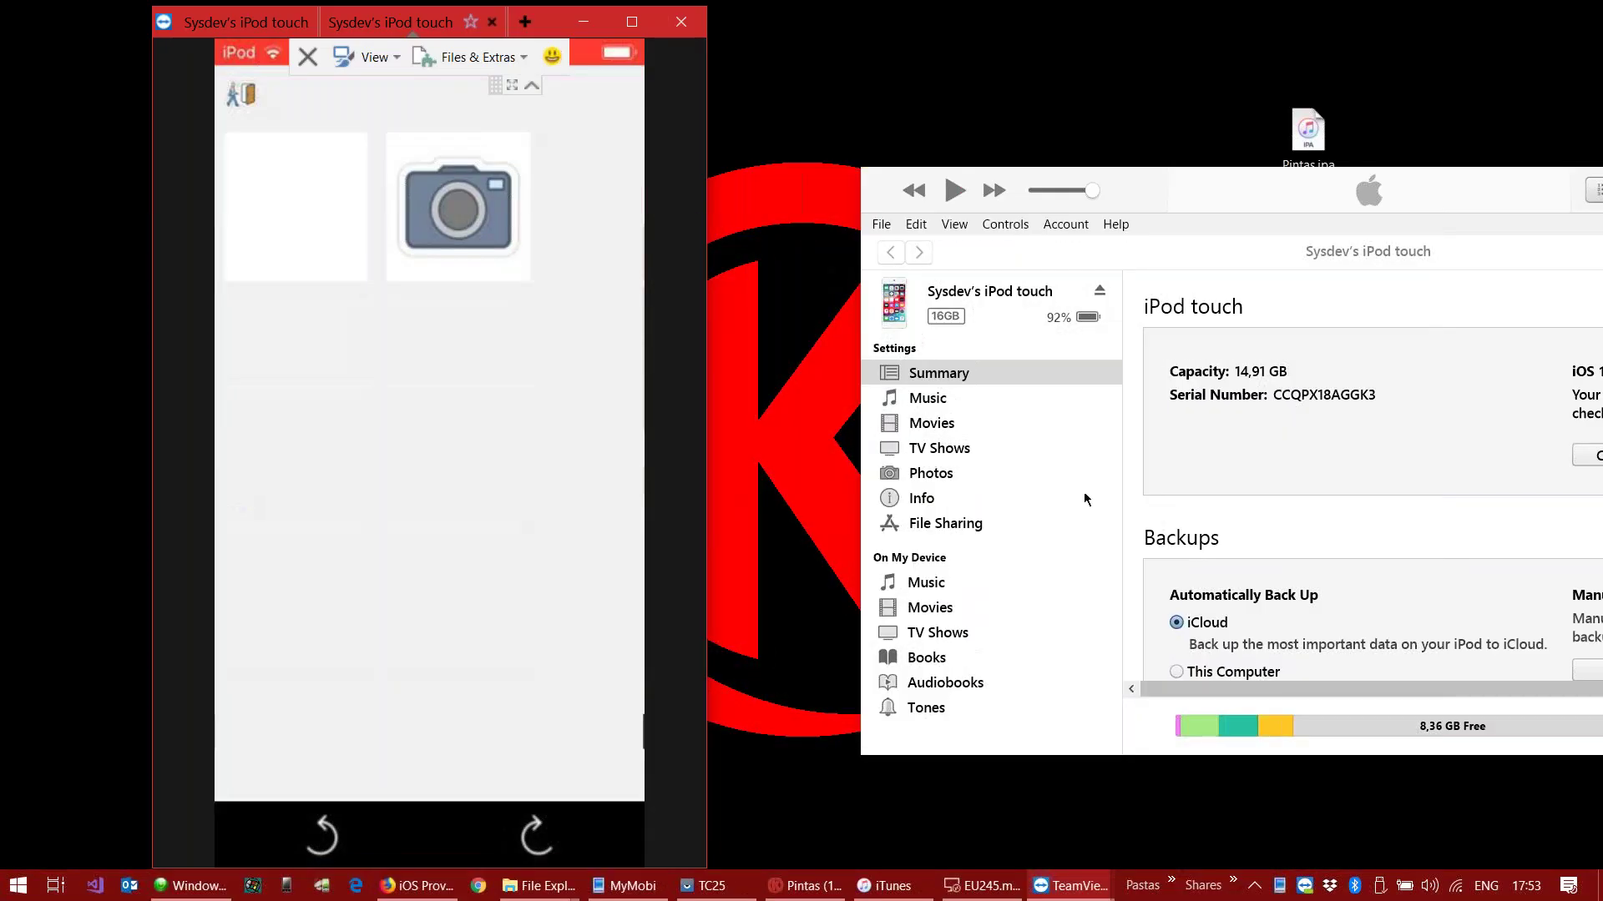
{"action": "left_click_drag", "start_coordinate": [1307, 133], "coordinate": [908, 209]}
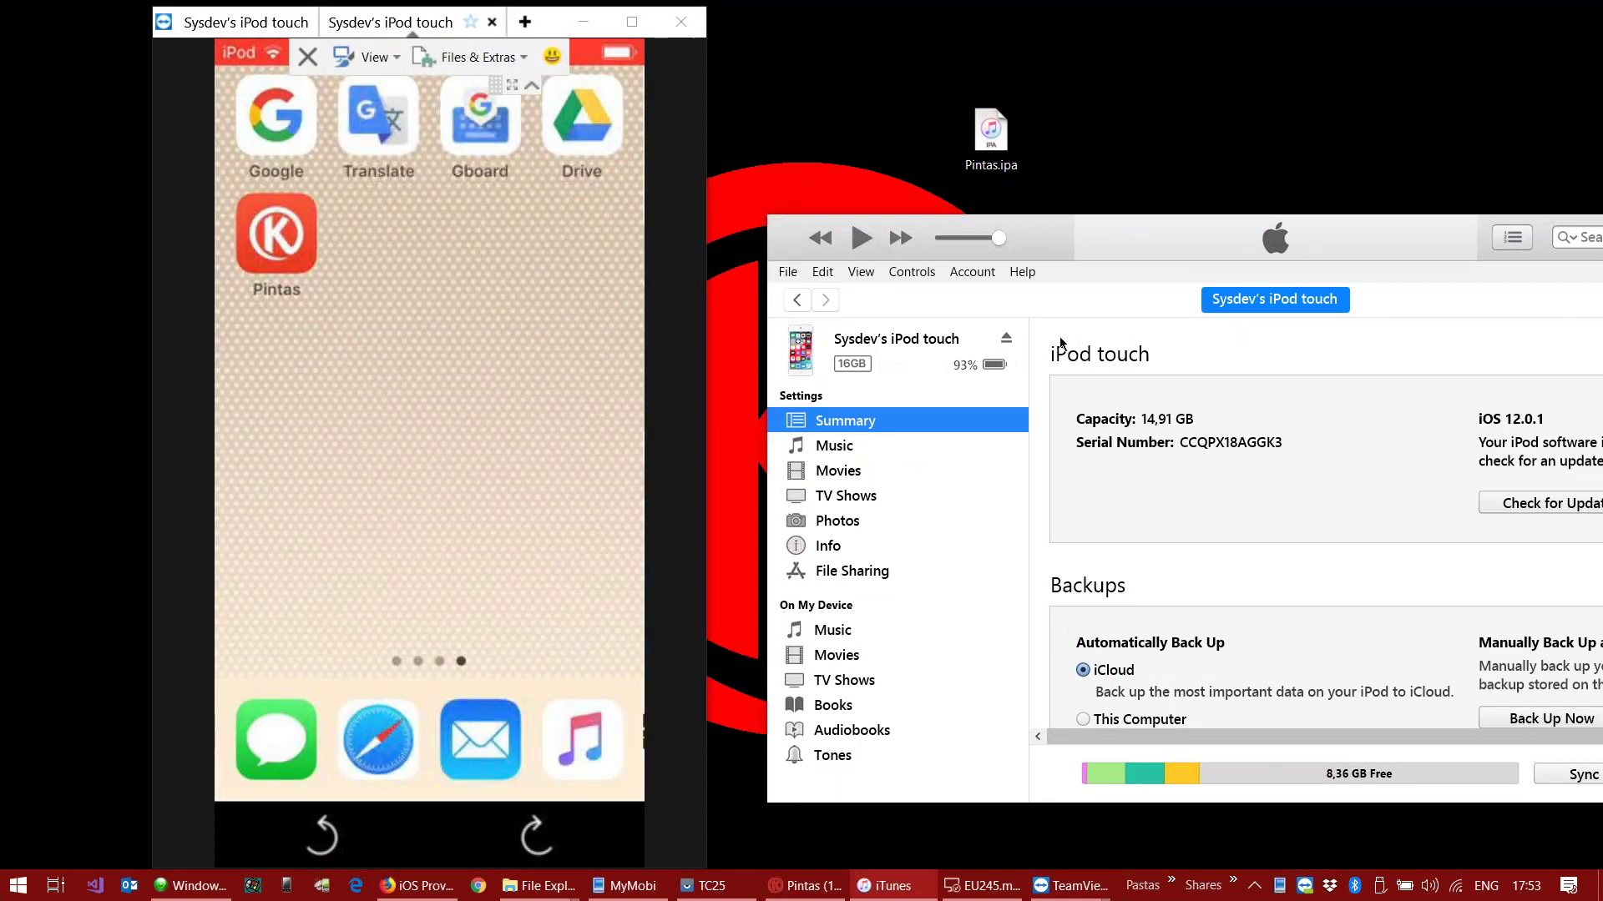
{"action": "left_click_drag", "start_coordinate": [1059, 248], "coordinate": [820, 190]}
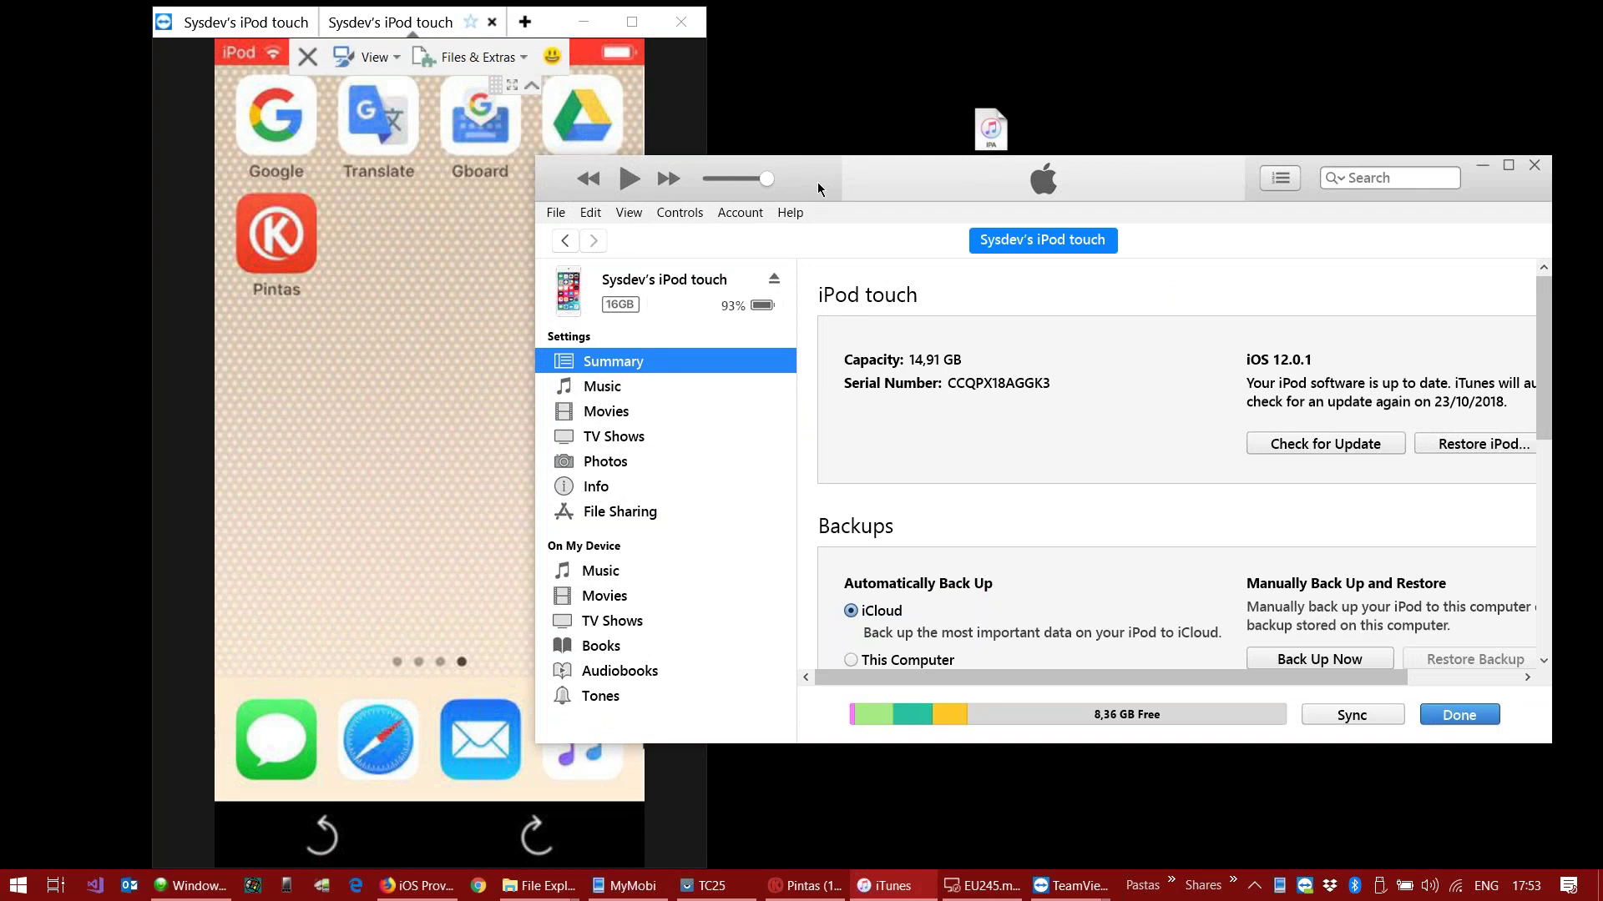
{"action": "left_click_drag", "start_coordinate": [809, 181], "coordinate": [815, 184]}
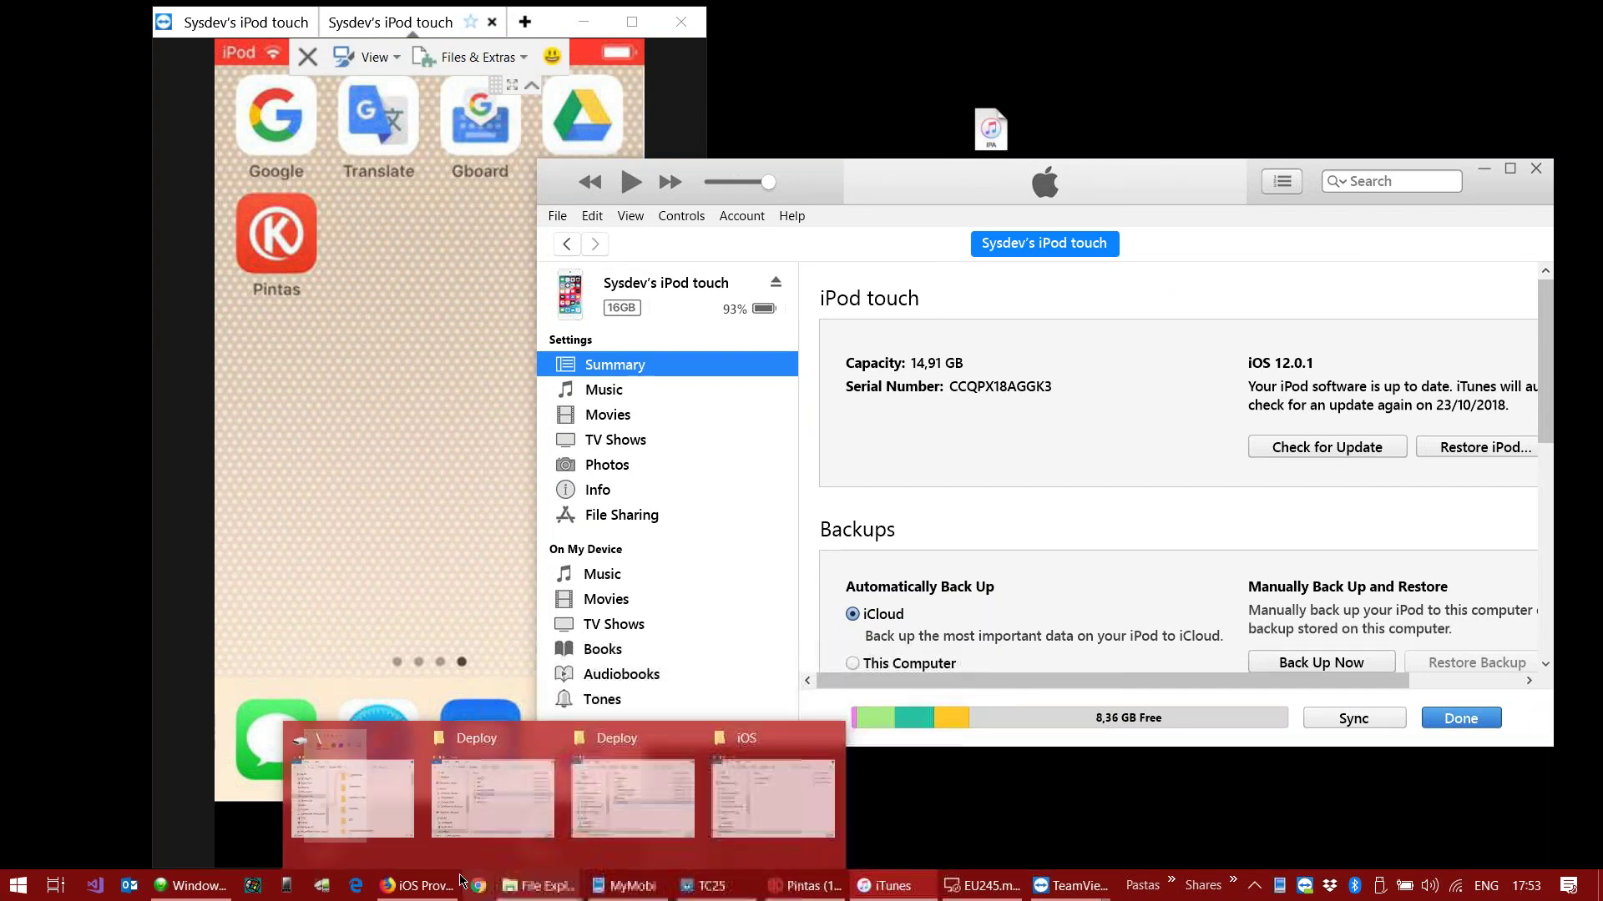
Step: On the remote Mac, clear spare windows and select Pintas.ipa in Desktop/iOS/Store
{"action": "left_click", "coordinate": [991, 888]}
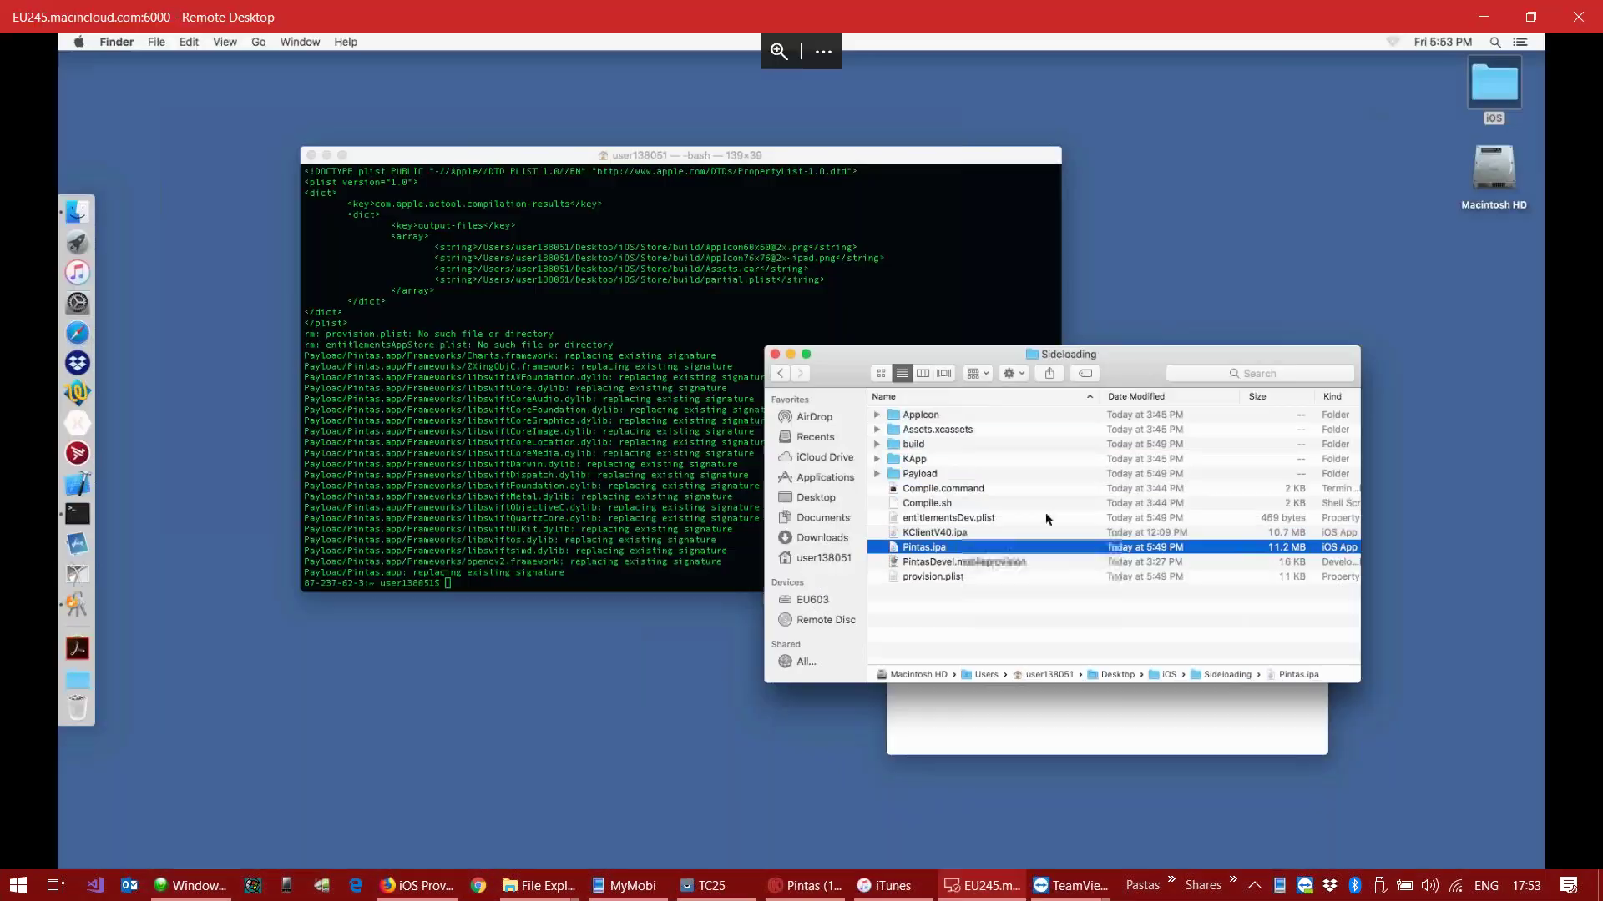
{"action": "left_click_drag", "start_coordinate": [1148, 351], "coordinate": [748, 243]}
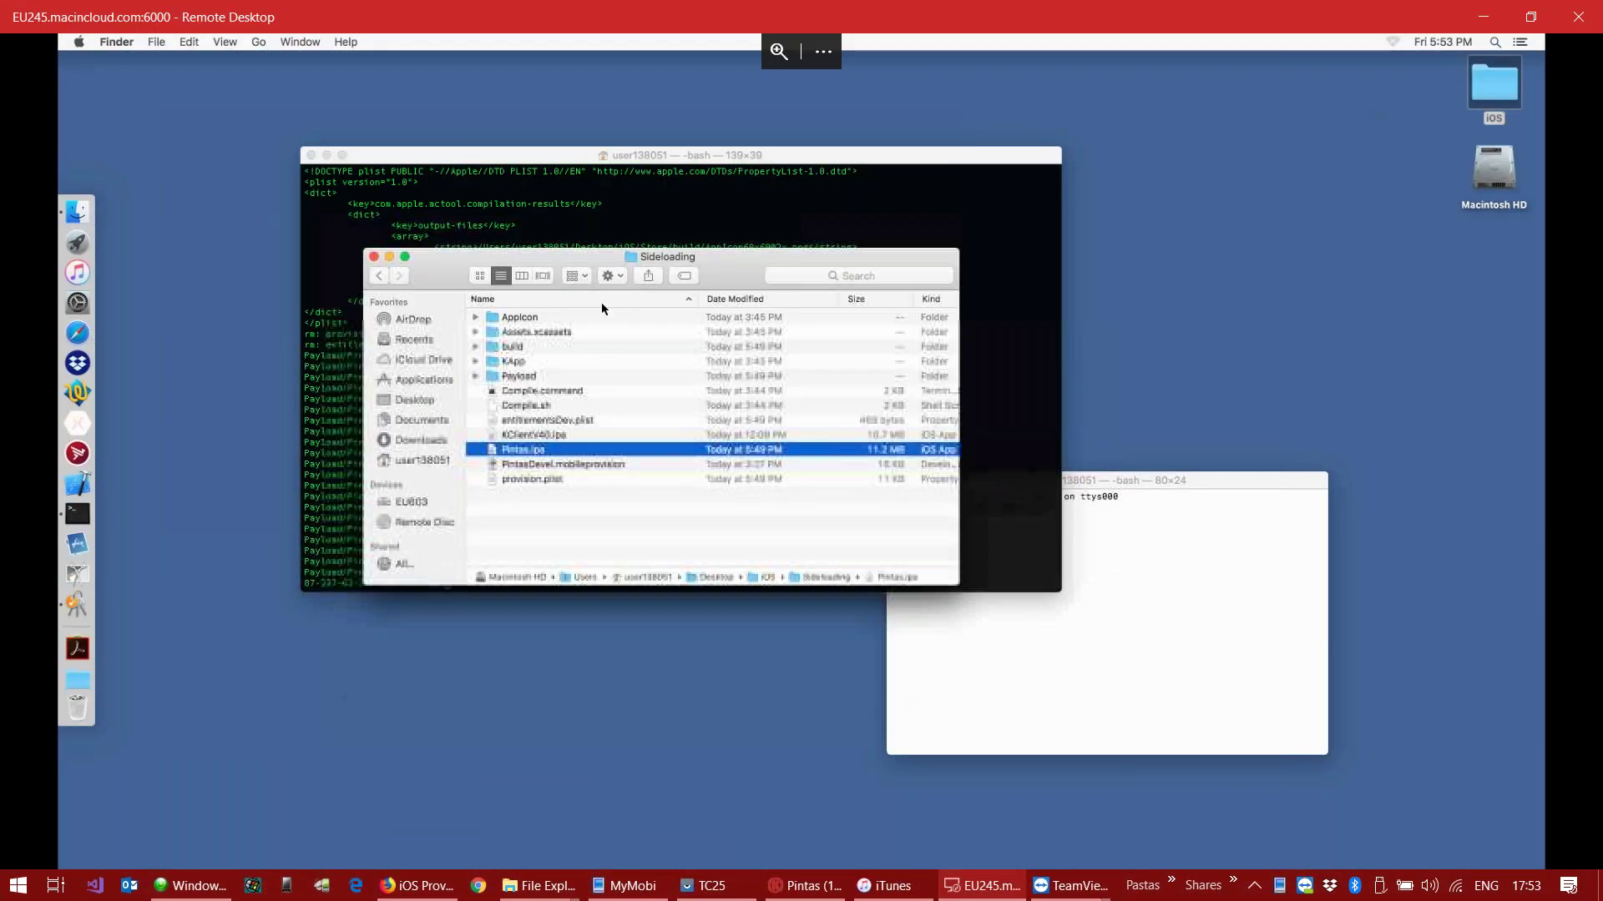
{"action": "left_click", "coordinate": [389, 256]}
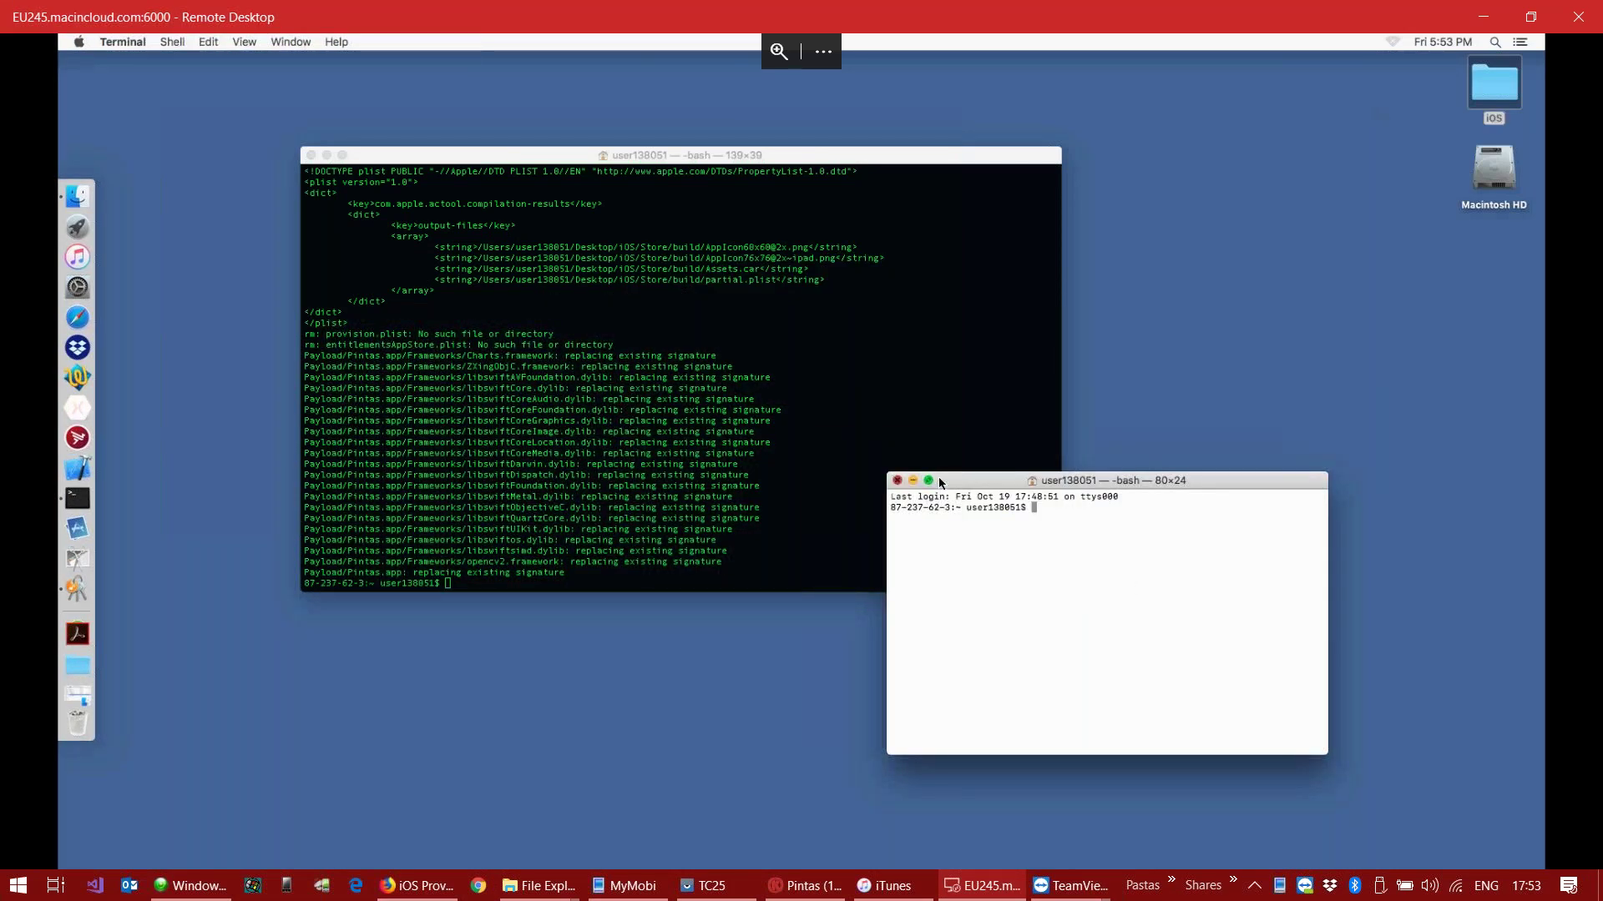
{"action": "key", "text": "super+w"}
{"action": "double_click", "coordinate": [1494, 84]}
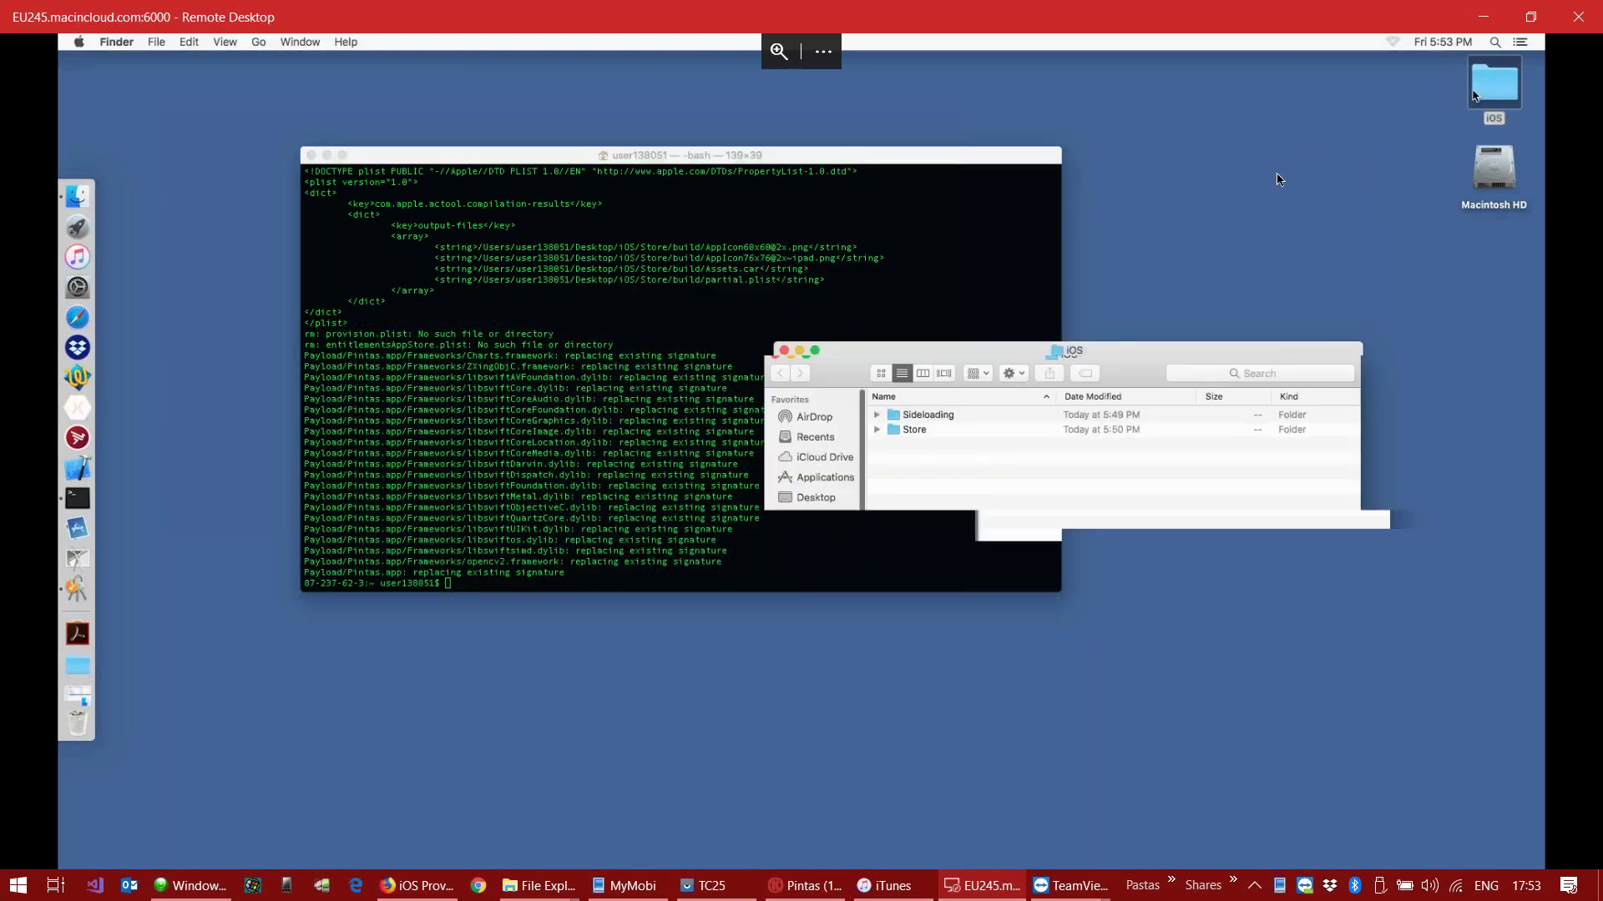
{"action": "double_click", "coordinate": [912, 430]}
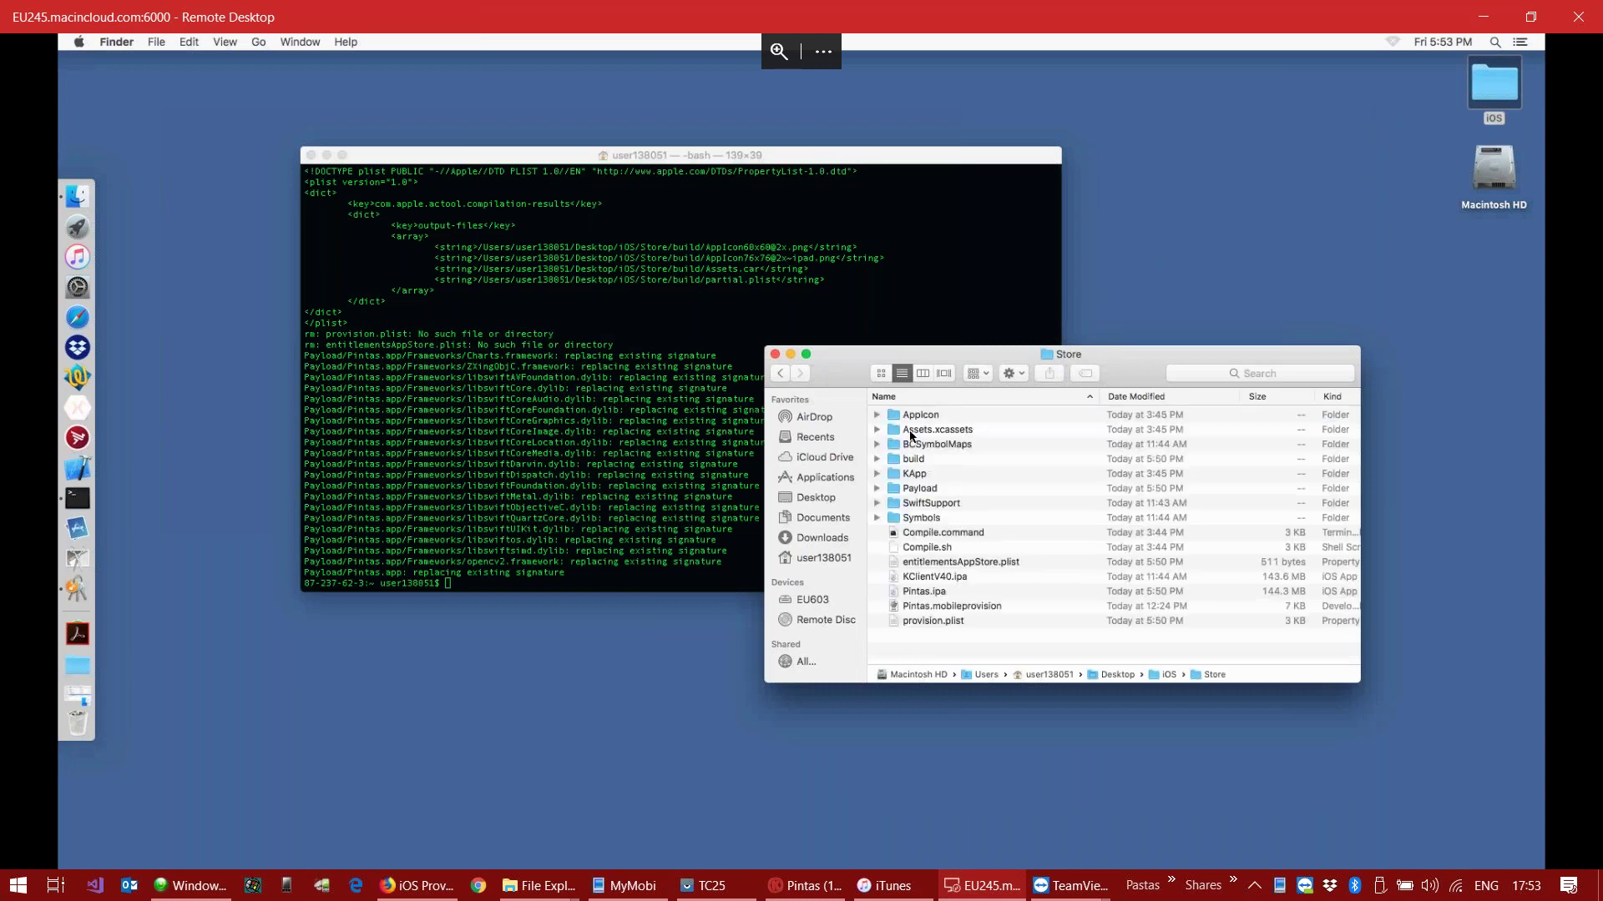
{"action": "left_click", "coordinate": [933, 594]}
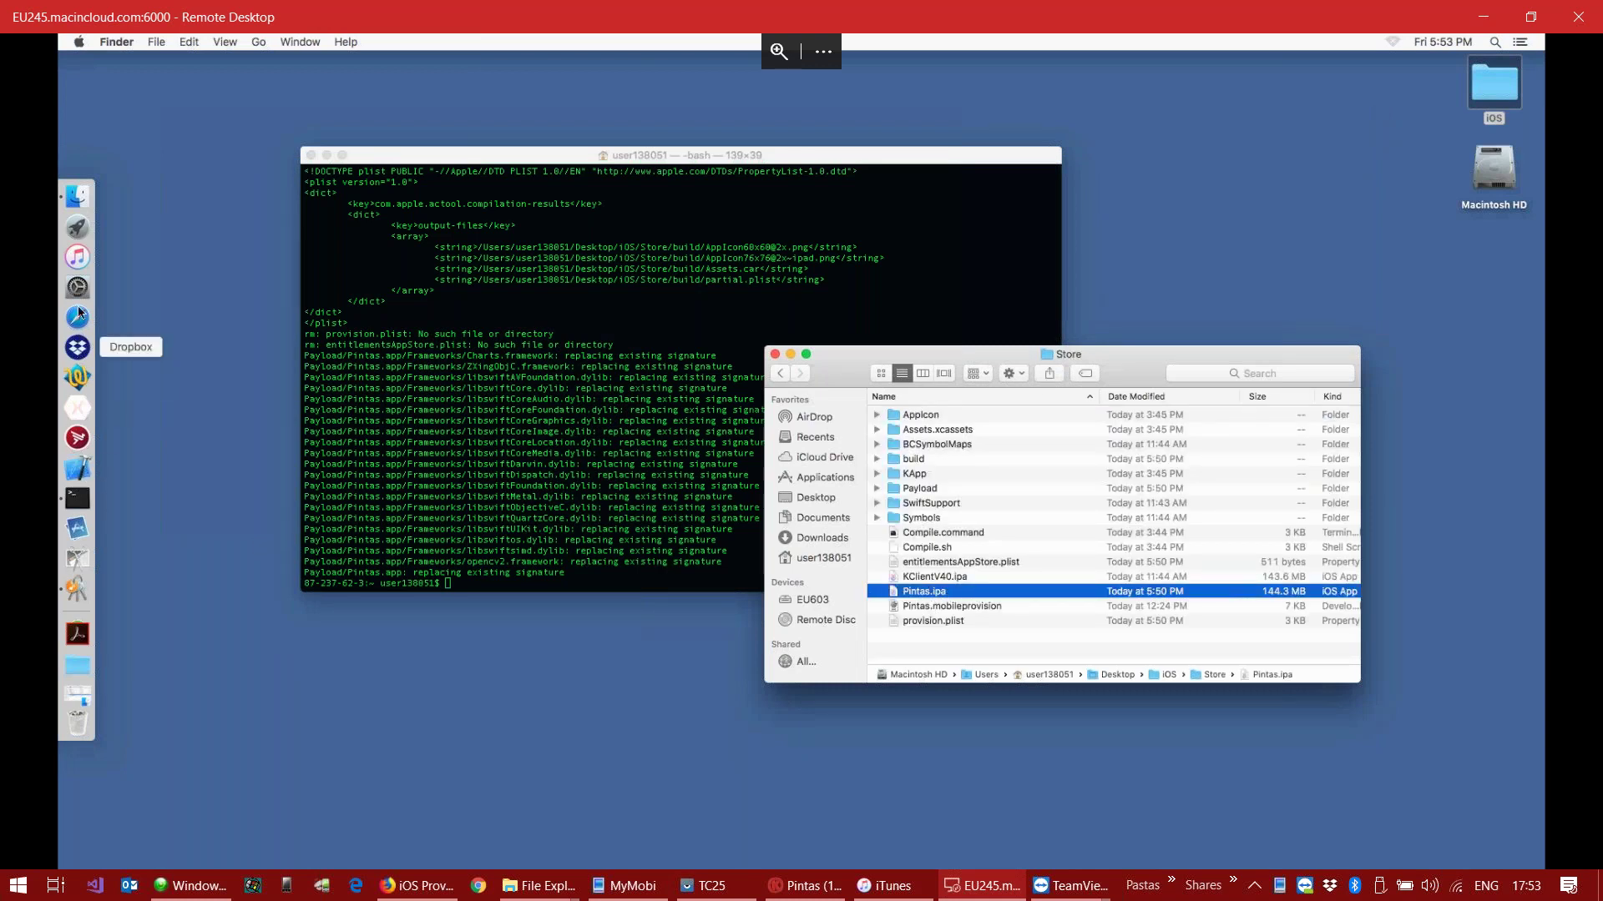
Step: In Application Loader, deliver the Store Pintas.ipa via Deliver Your App and proceed to add version 1.0.5
{"action": "left_click", "coordinate": [75, 528]}
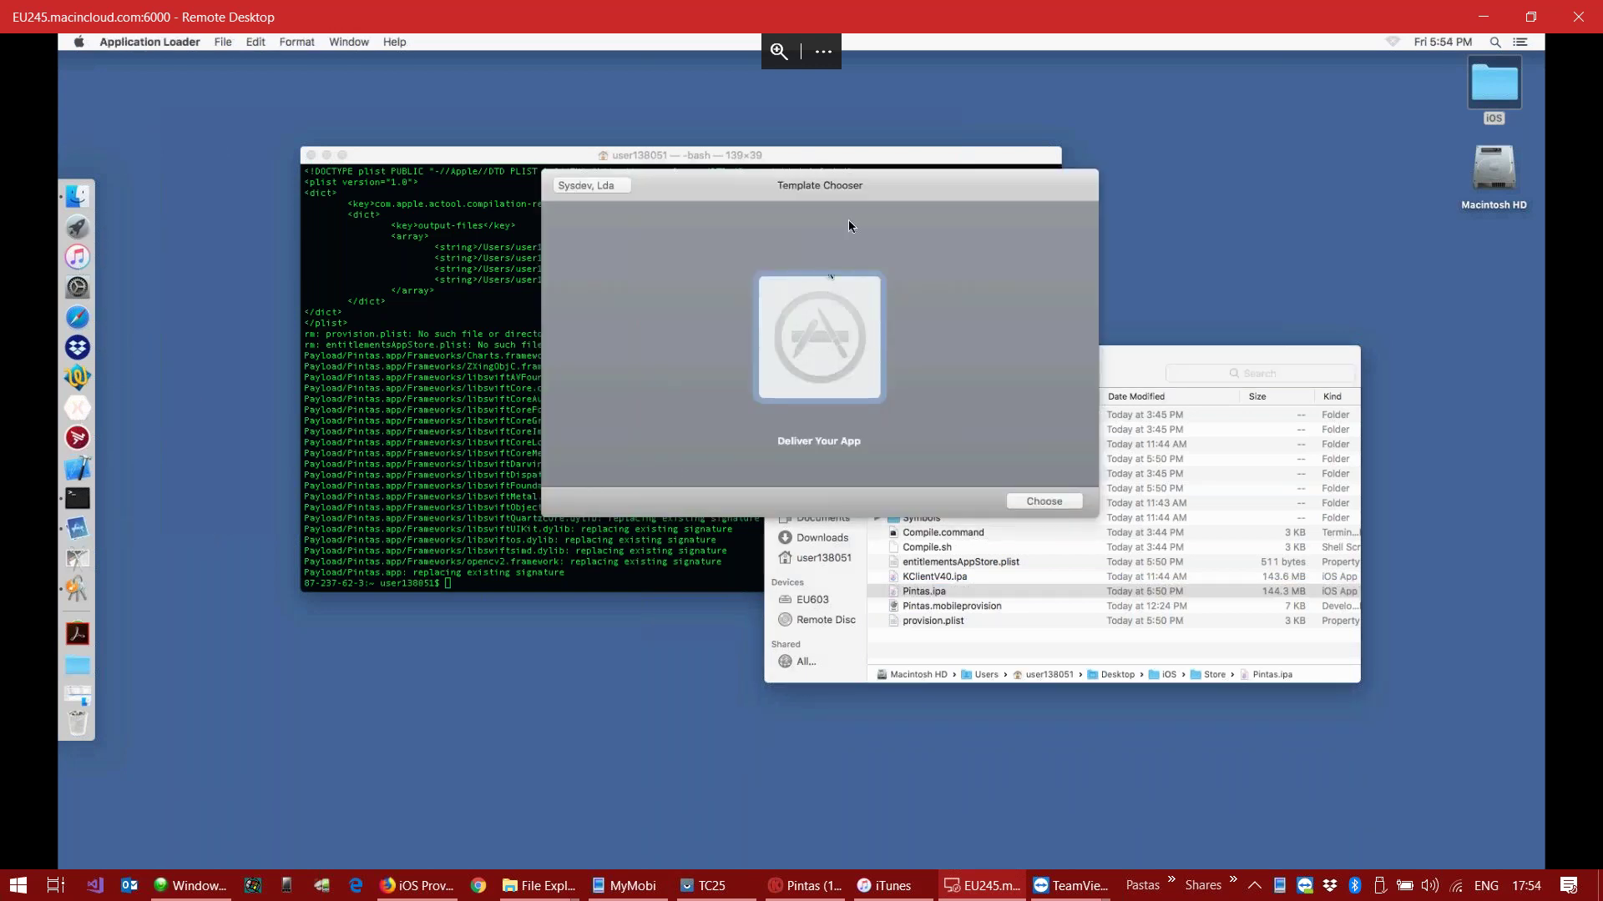
{"action": "left_click_drag", "start_coordinate": [886, 177], "coordinate": [574, 208]}
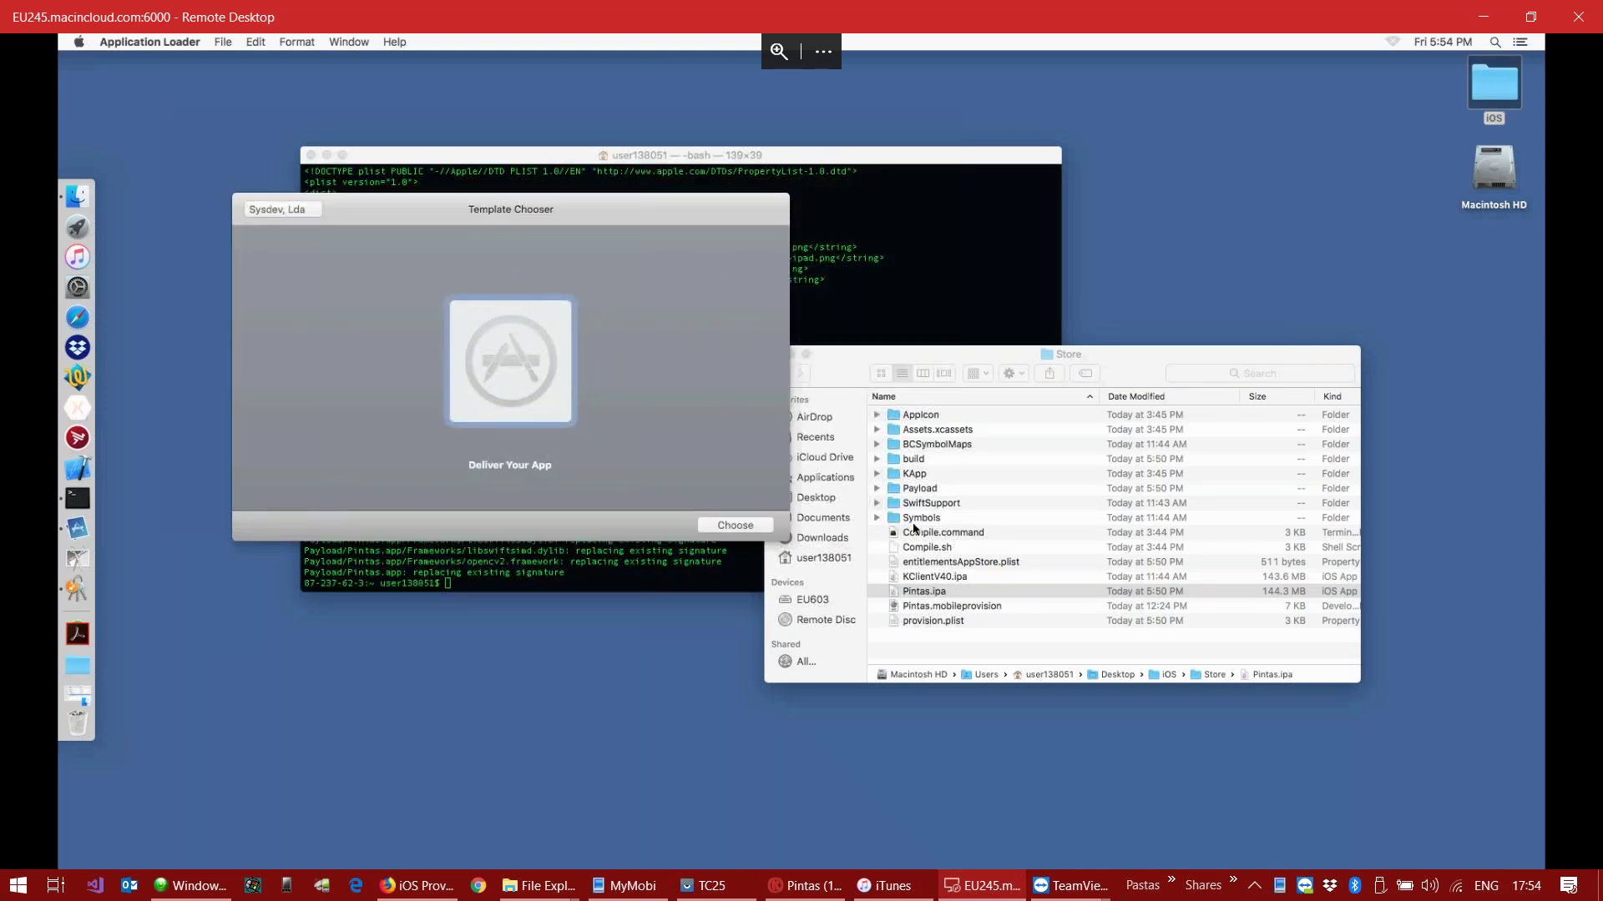
{"action": "left_click_drag", "start_coordinate": [813, 570], "coordinate": [475, 375]}
{"action": "left_click", "coordinate": [733, 525]}
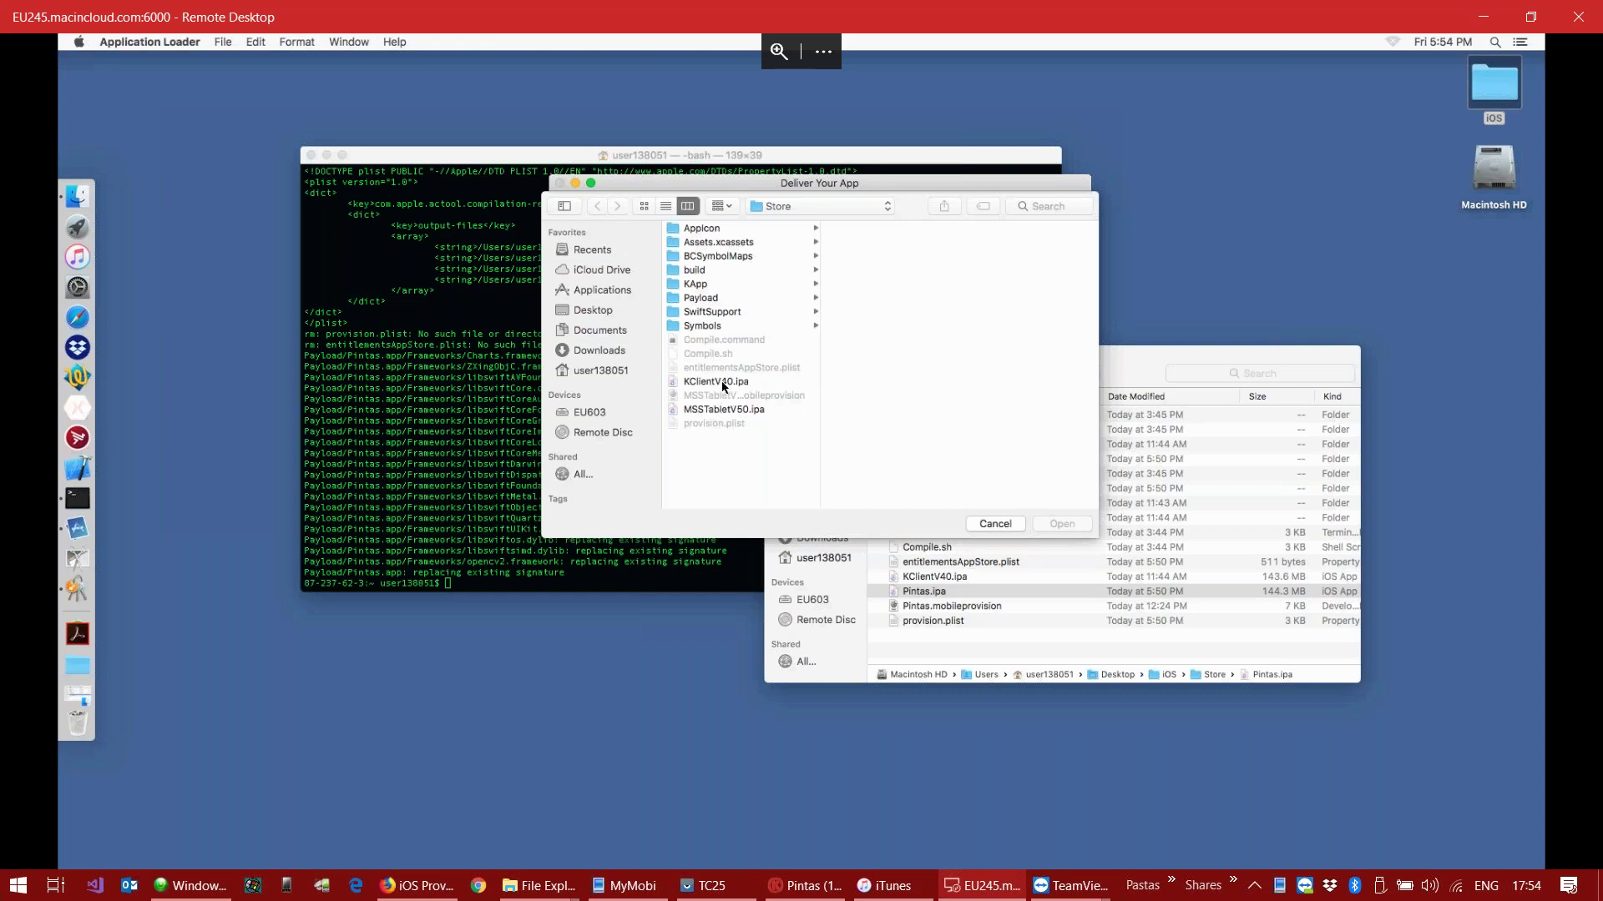
{"action": "left_click", "coordinate": [593, 313]}
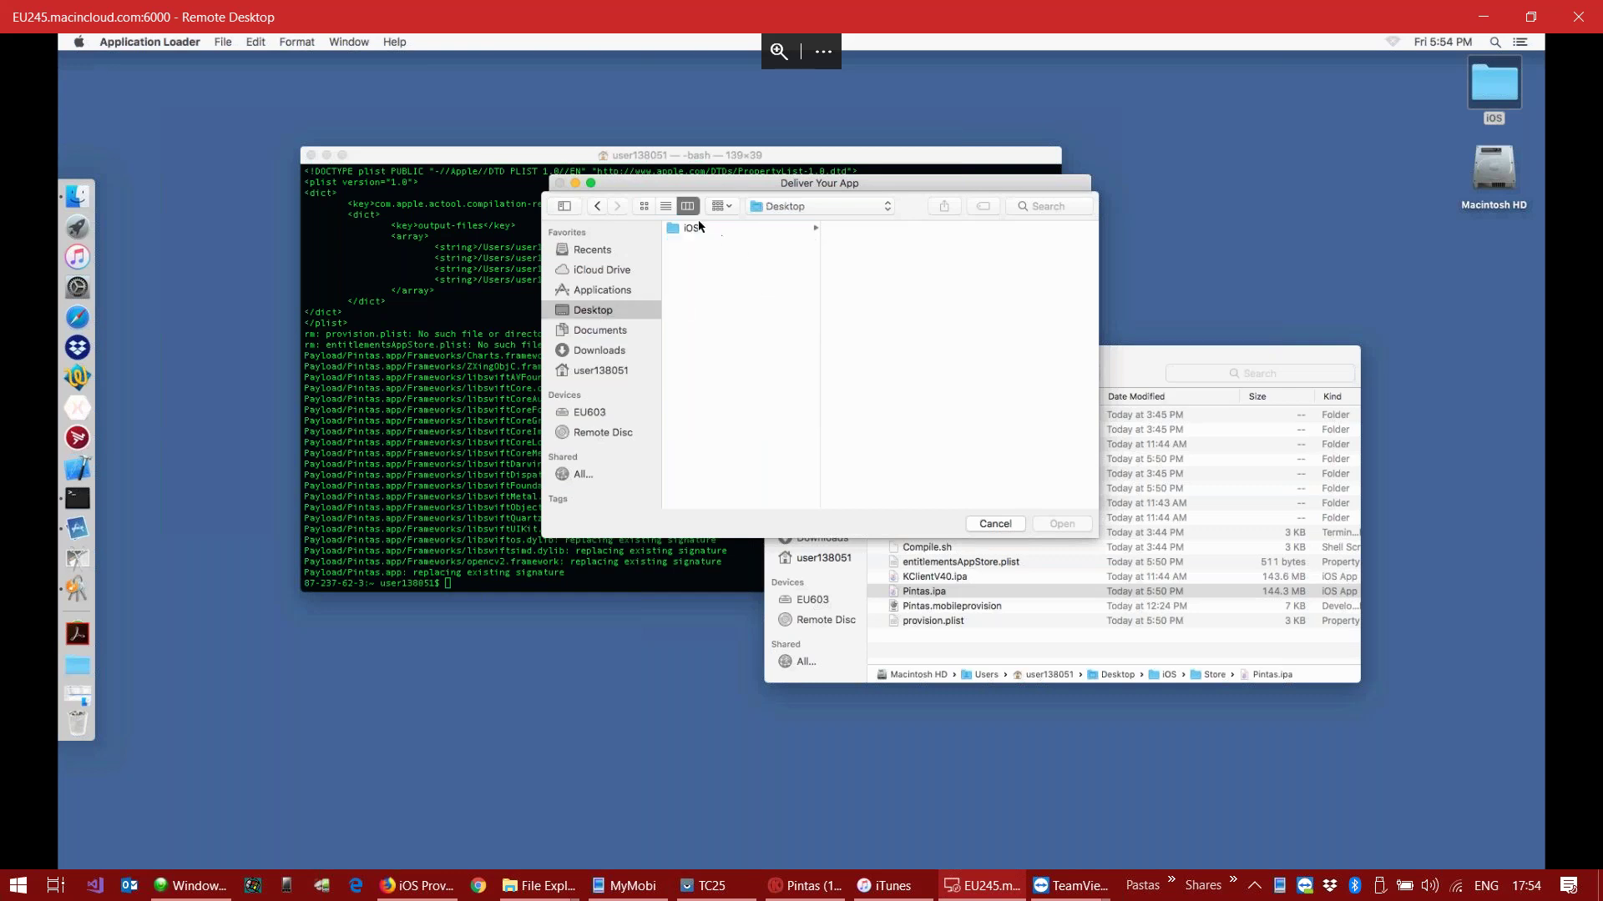
{"action": "left_click", "coordinate": [701, 227]}
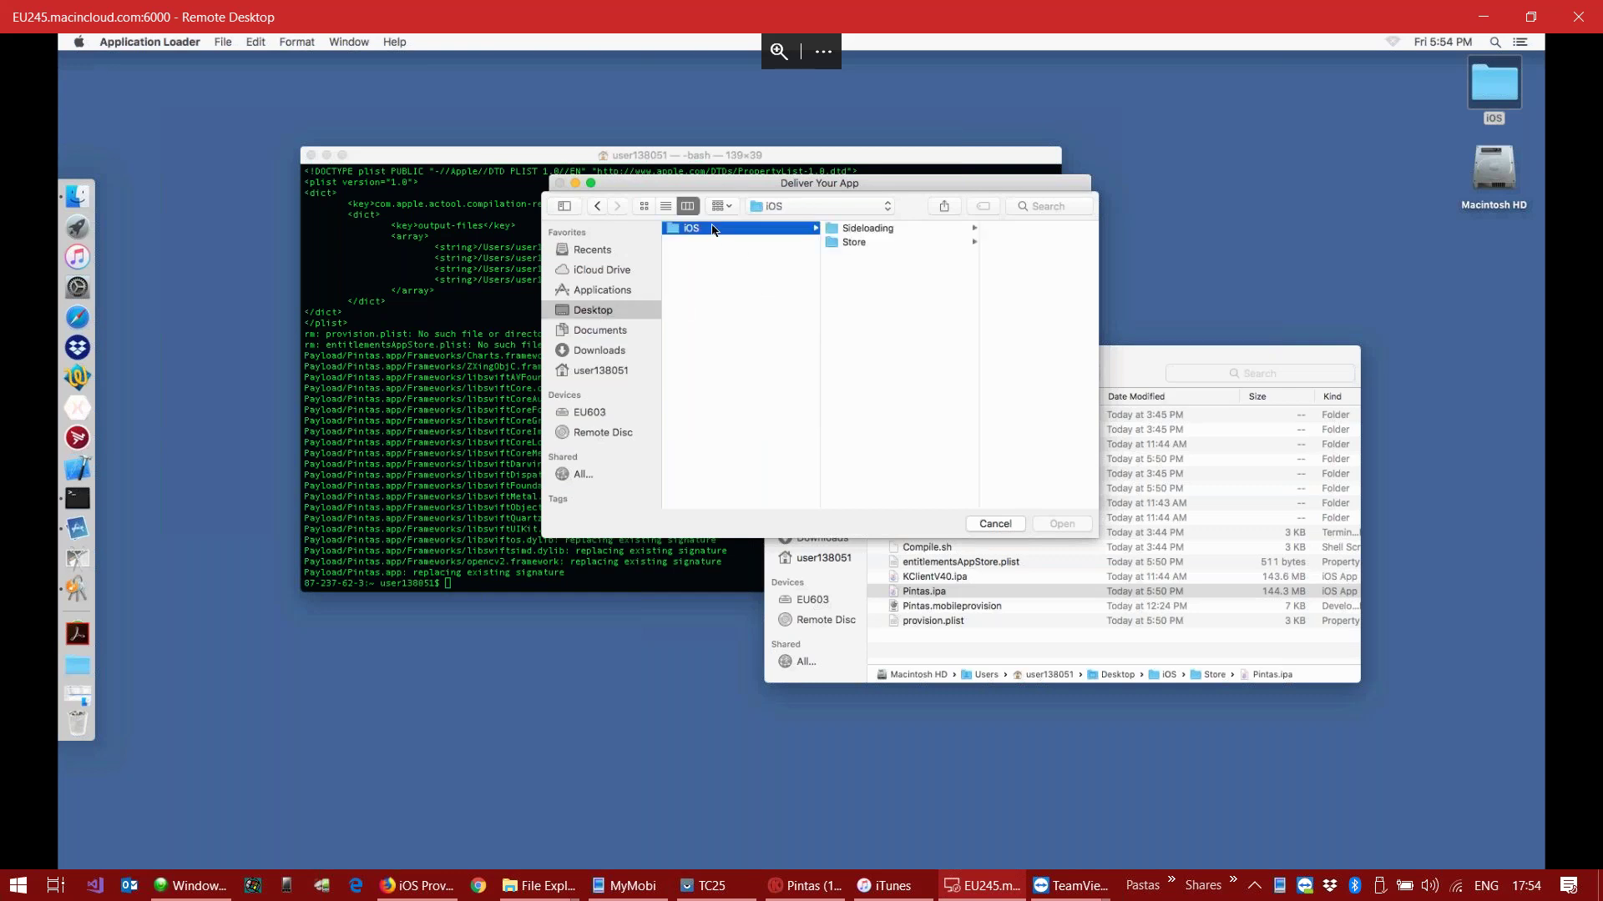
{"action": "left_click", "coordinate": [886, 244]}
{"action": "left_click", "coordinate": [985, 397]}
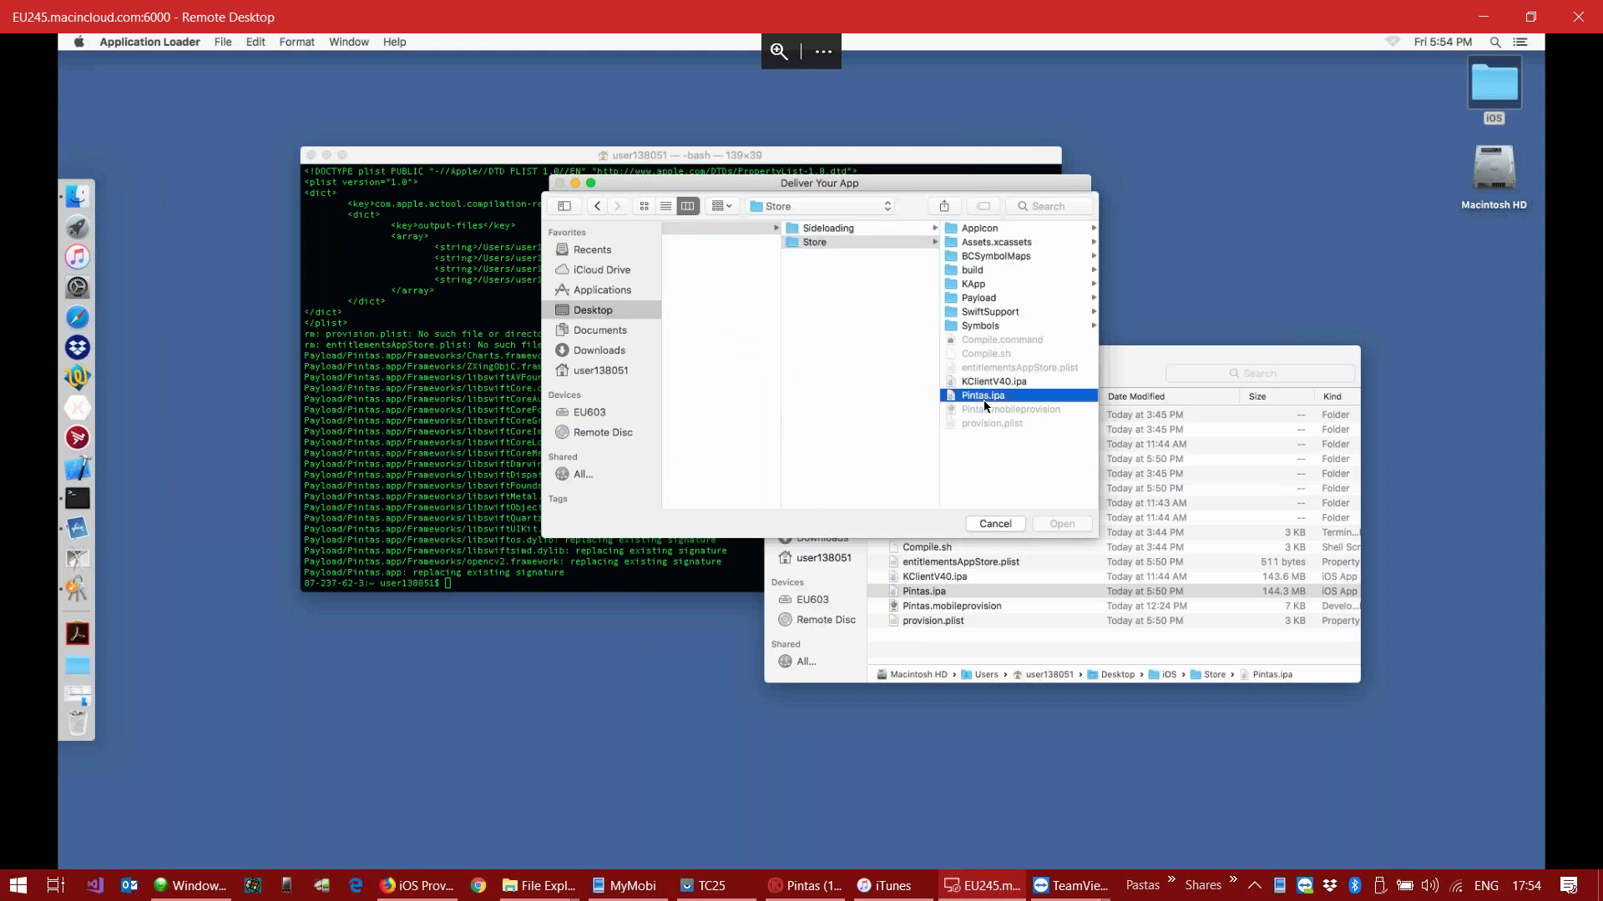
{"action": "left_click", "coordinate": [1045, 526]}
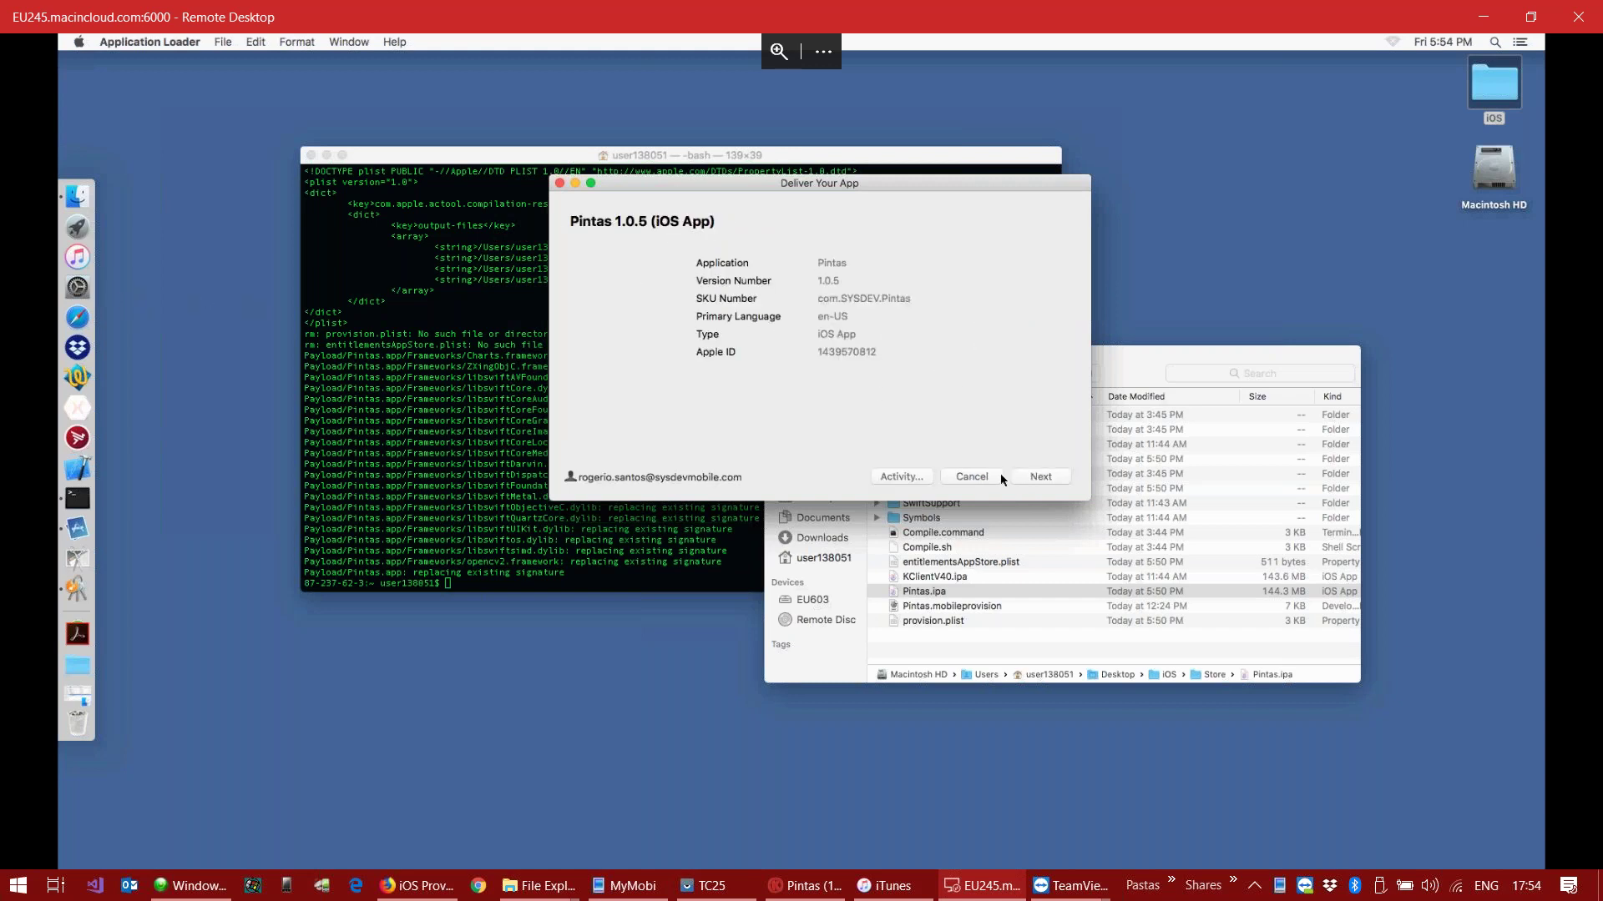
{"action": "left_click", "coordinate": [1041, 477]}
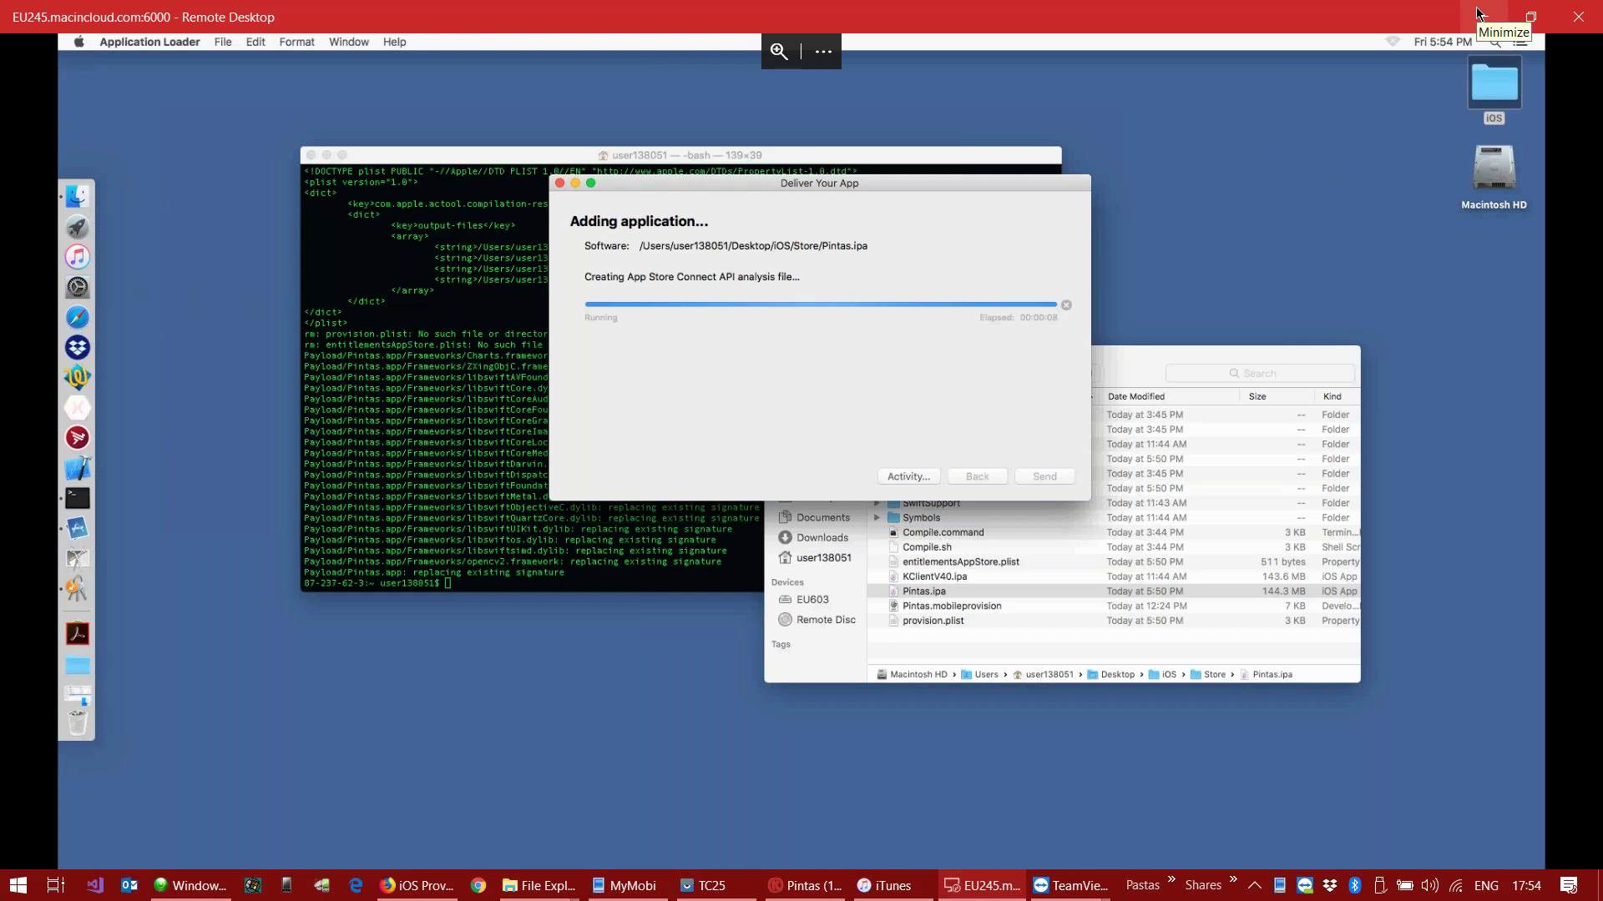
Step: Switch to the iTunes Connect tab in Firefox and sign in with the prefilled Apple ID and saved password
{"action": "left_click", "coordinate": [1478, 13]}
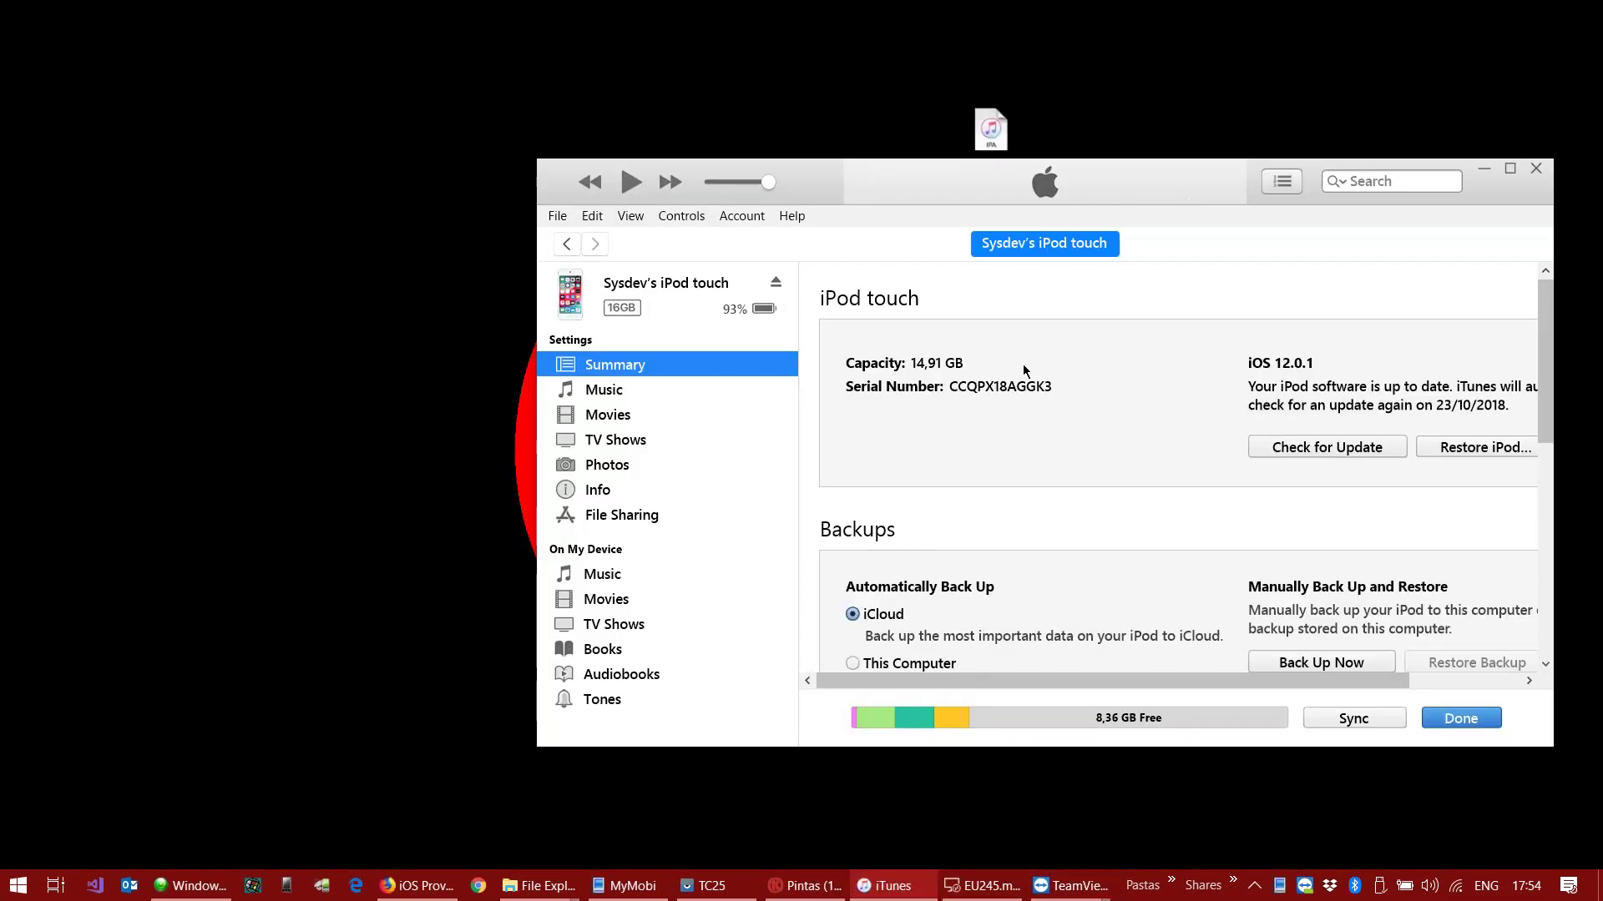
{"action": "left_click", "coordinate": [445, 882]}
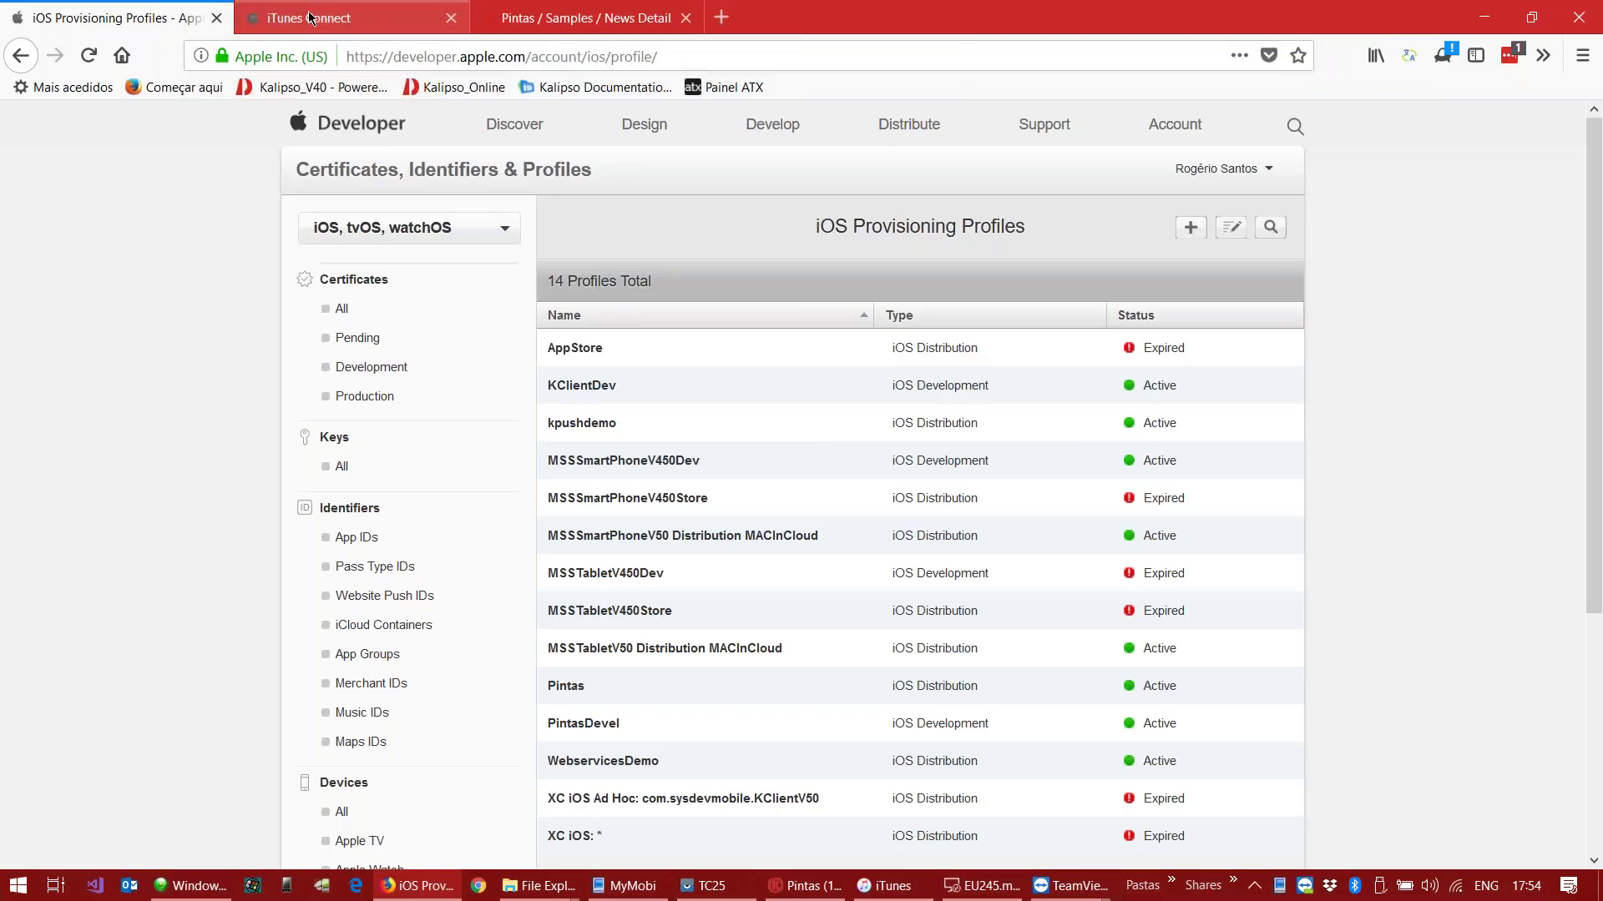
{"action": "left_click", "coordinate": [309, 18]}
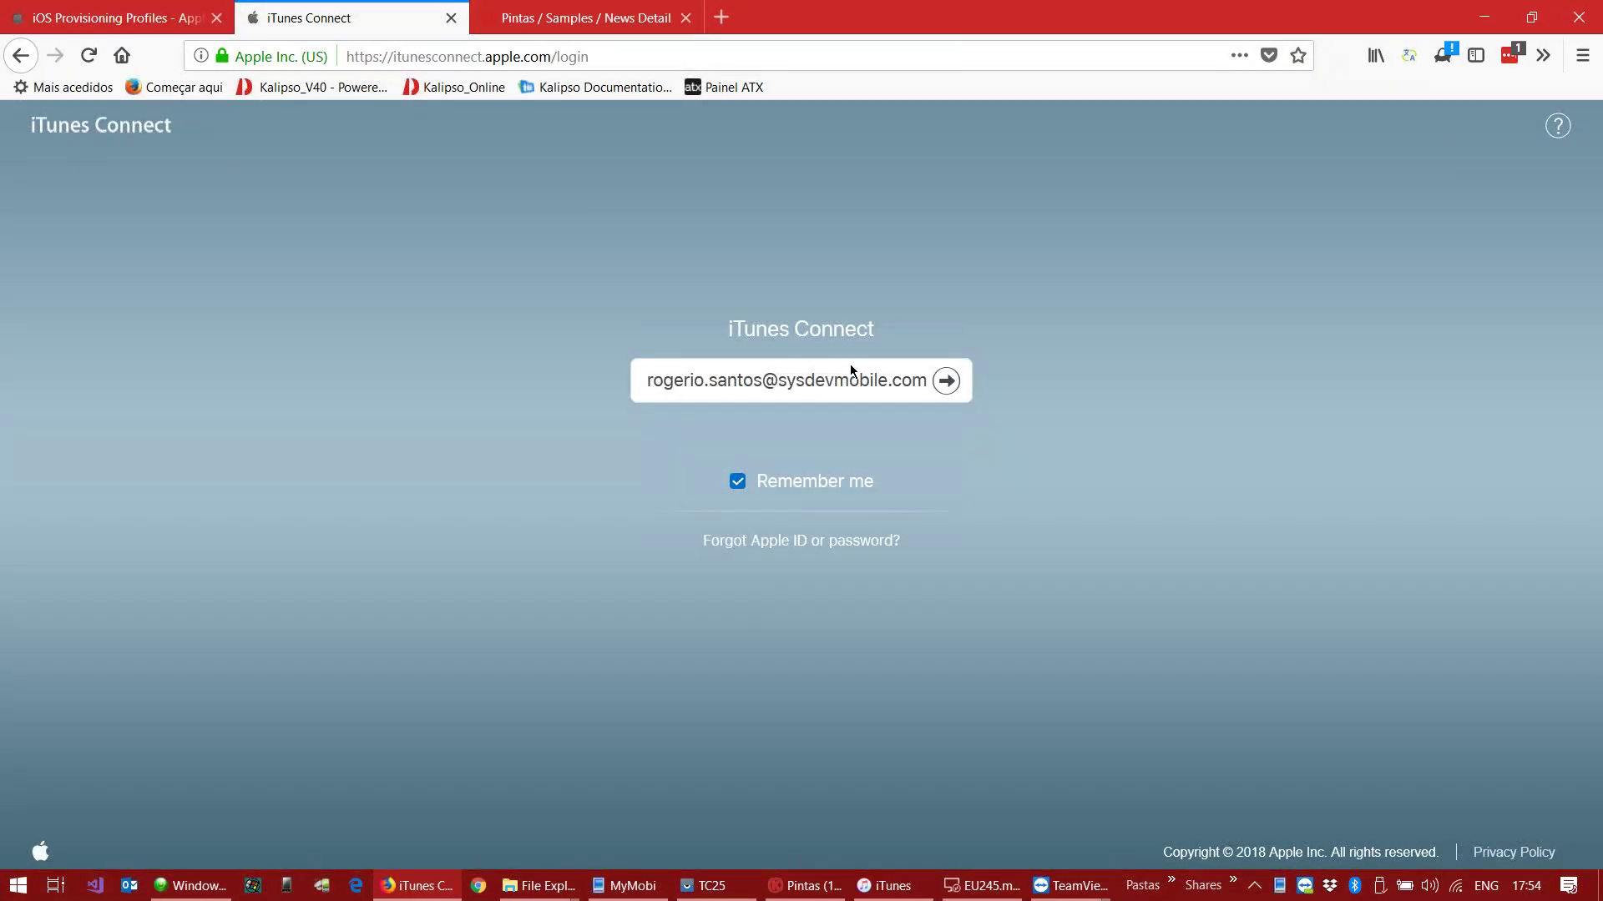
{"action": "left_click", "coordinate": [946, 382]}
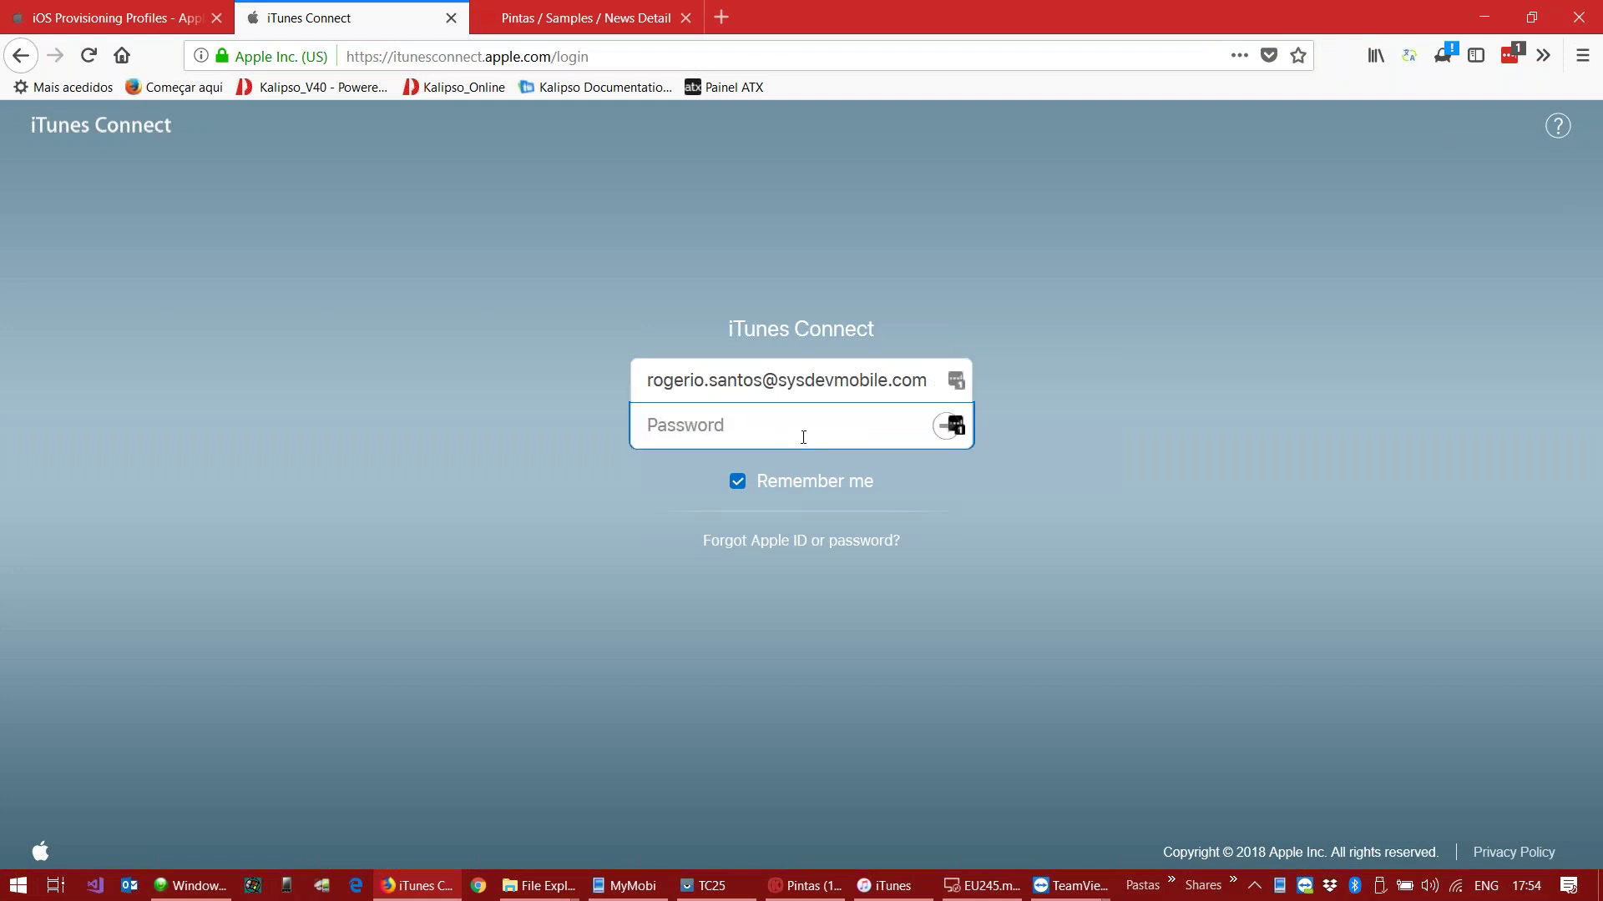
{"action": "left_click", "coordinate": [952, 426]}
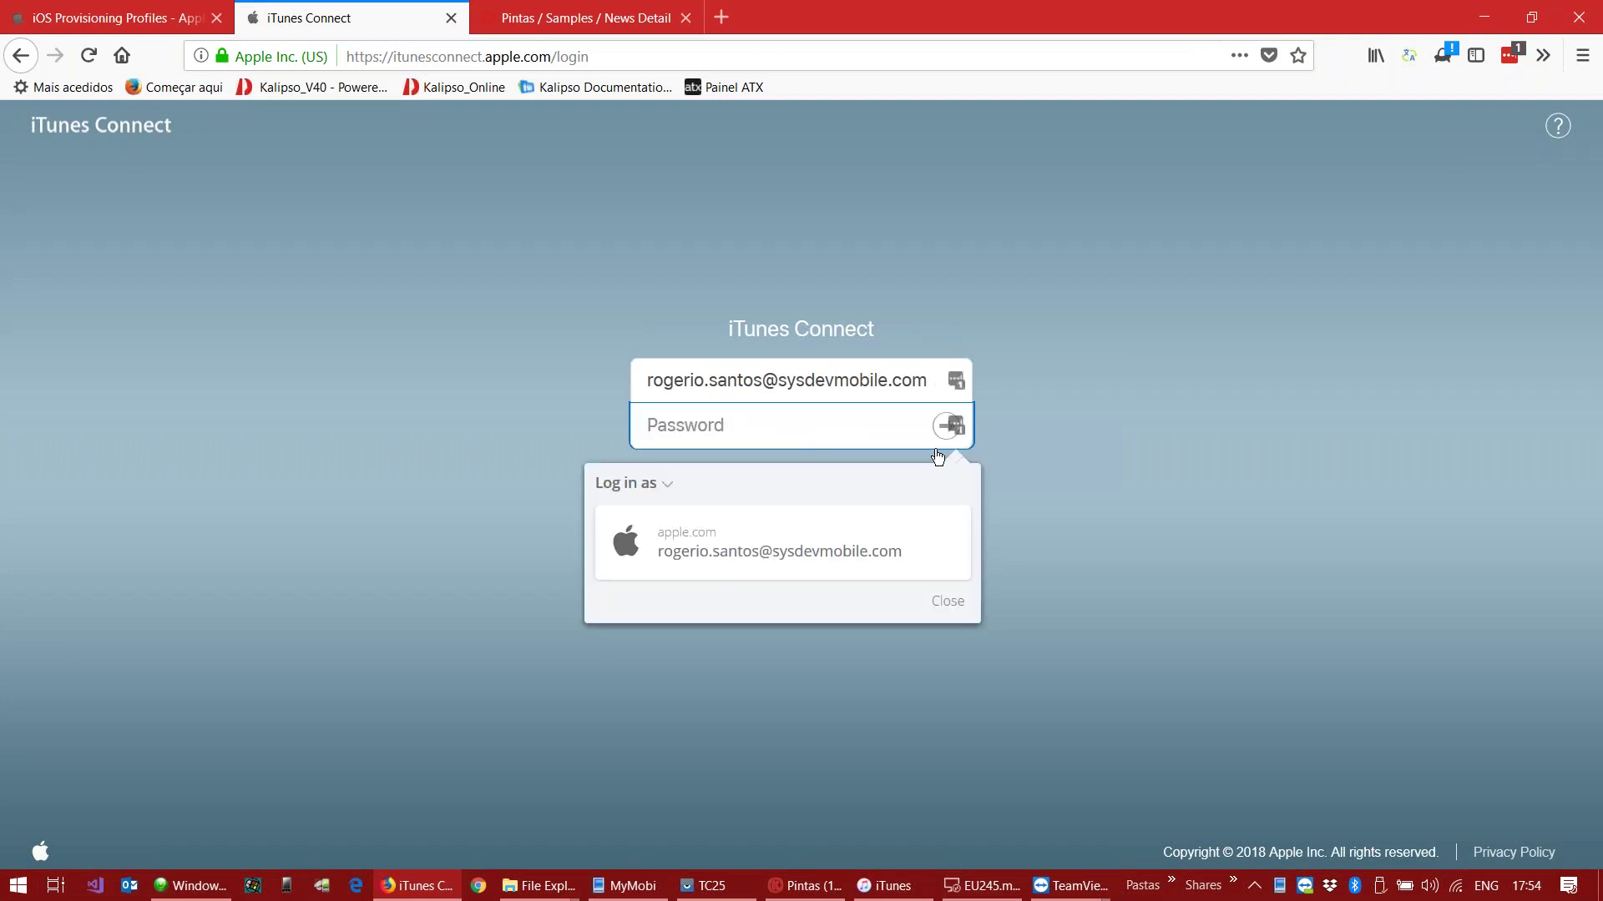
{"action": "left_click", "coordinate": [815, 552]}
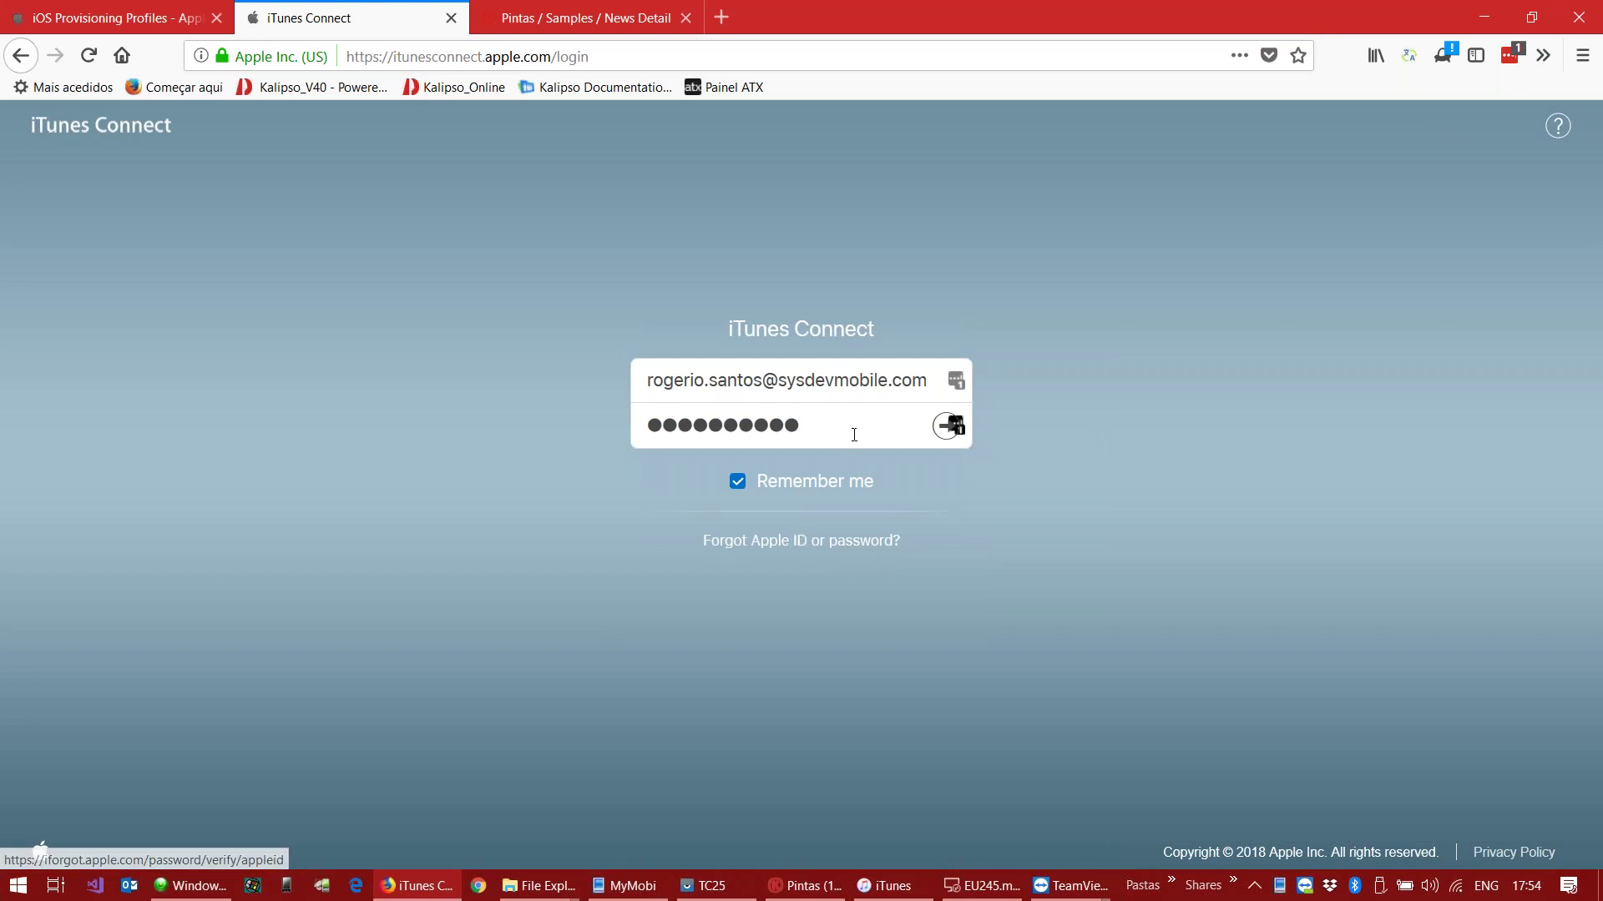
{"action": "left_click", "coordinate": [935, 429]}
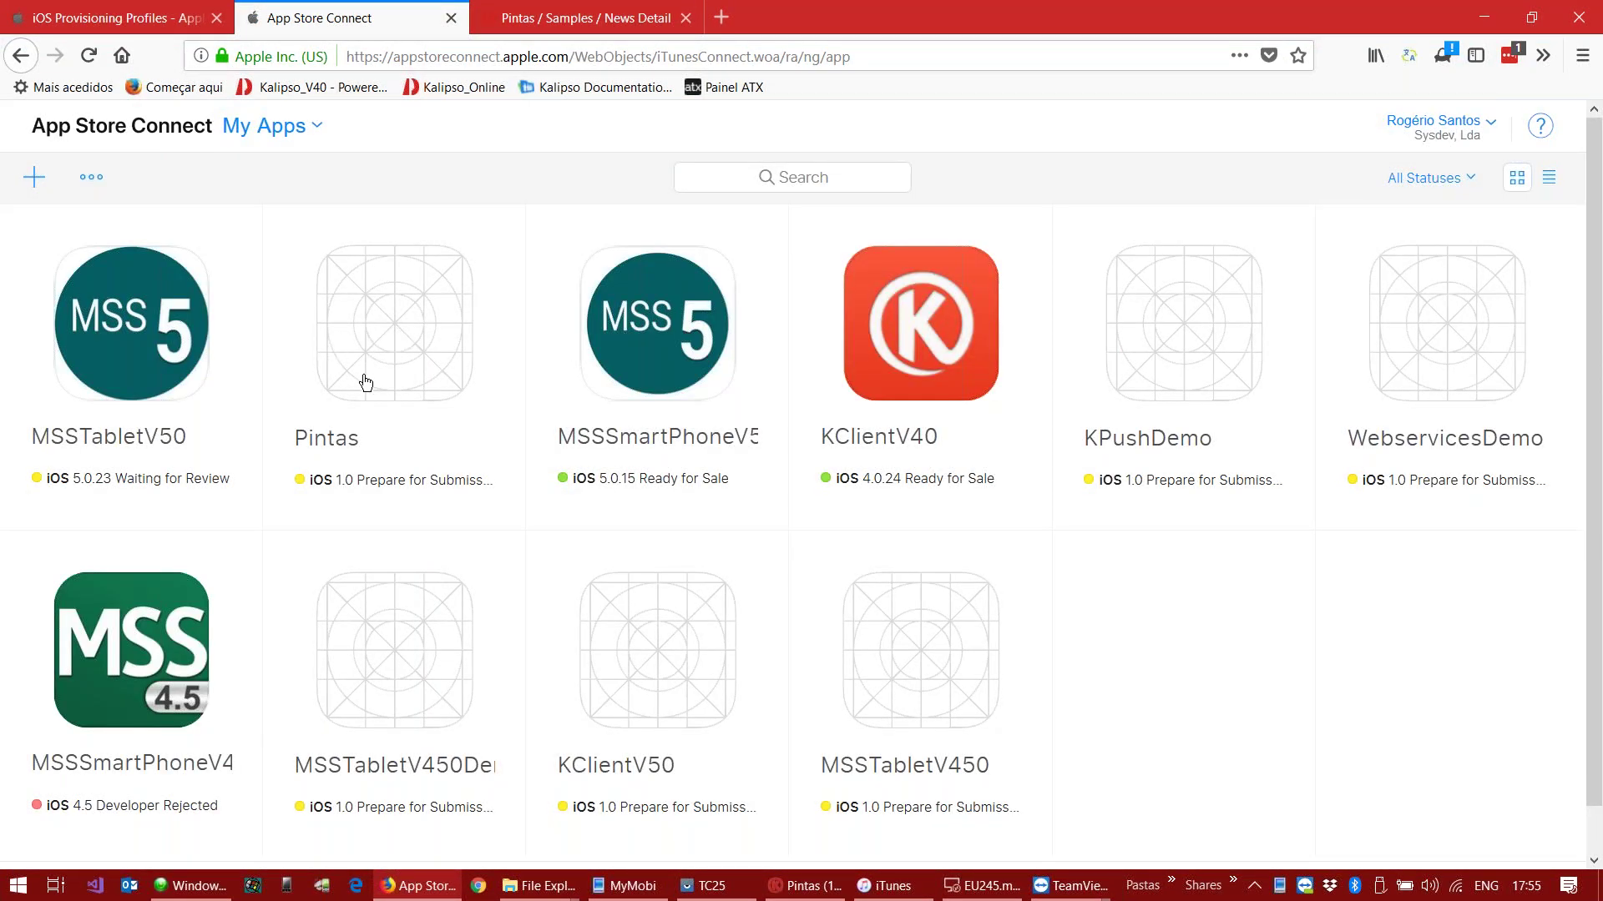
Step: Open Pintas, check Pricing and Availability, go to 1.0 Prepare for Submission, and minimize iTunes and TeamViewer
{"action": "left_click", "coordinate": [390, 333]}
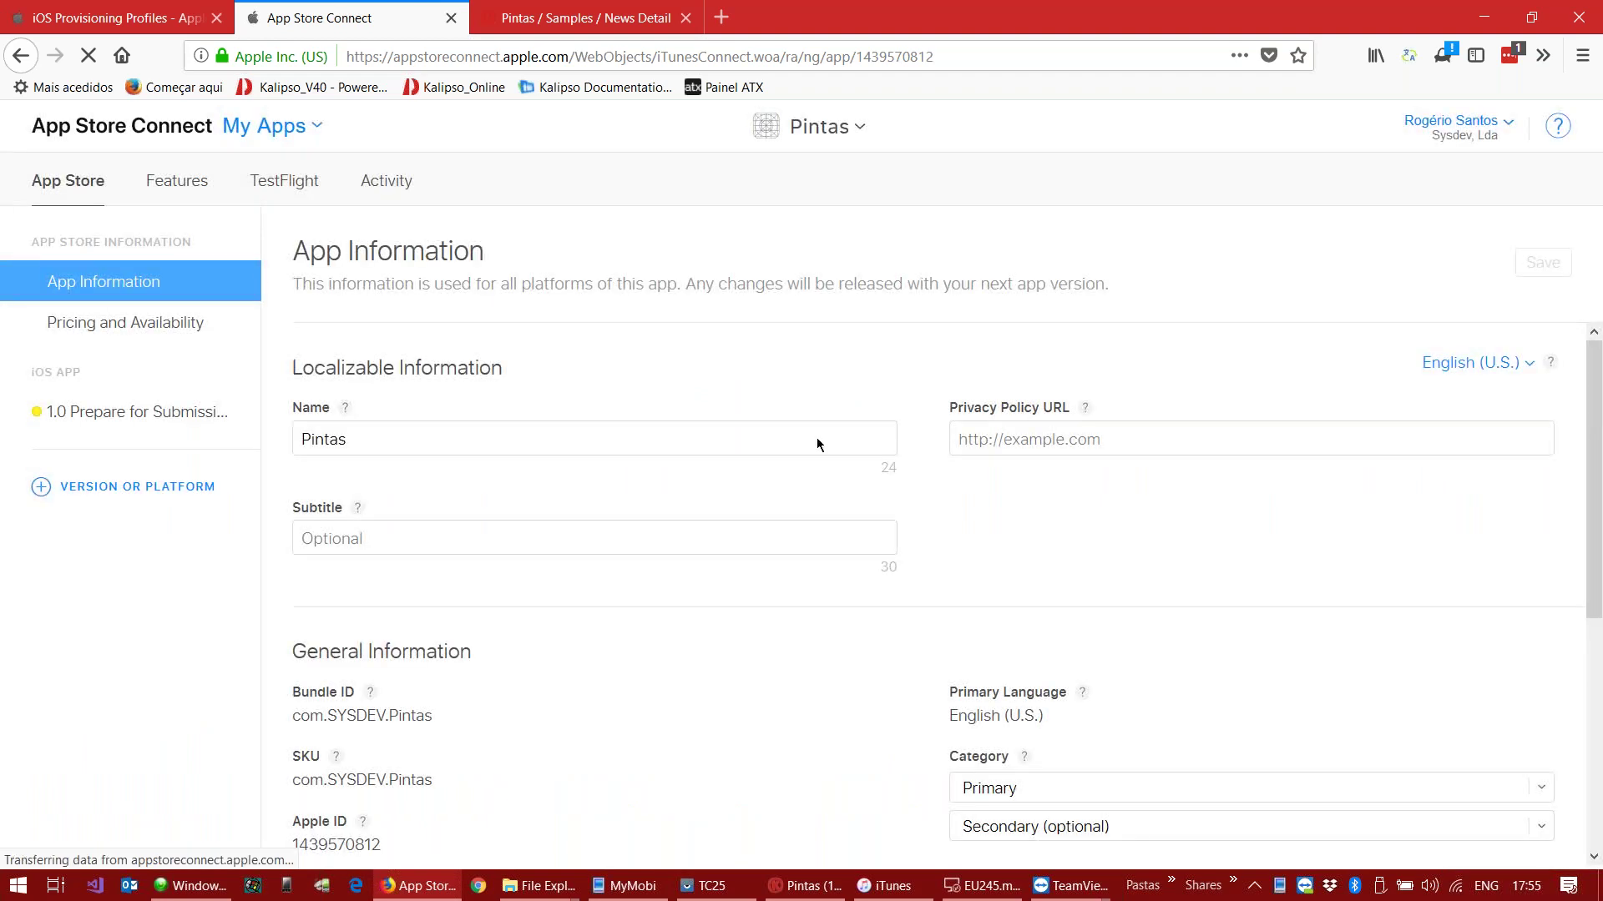
{"action": "scroll", "coordinate": [938, 451], "scroll_direction": "down", "scroll_amount": 4}
{"action": "scroll", "coordinate": [938, 452], "scroll_direction": "up", "scroll_amount": 4}
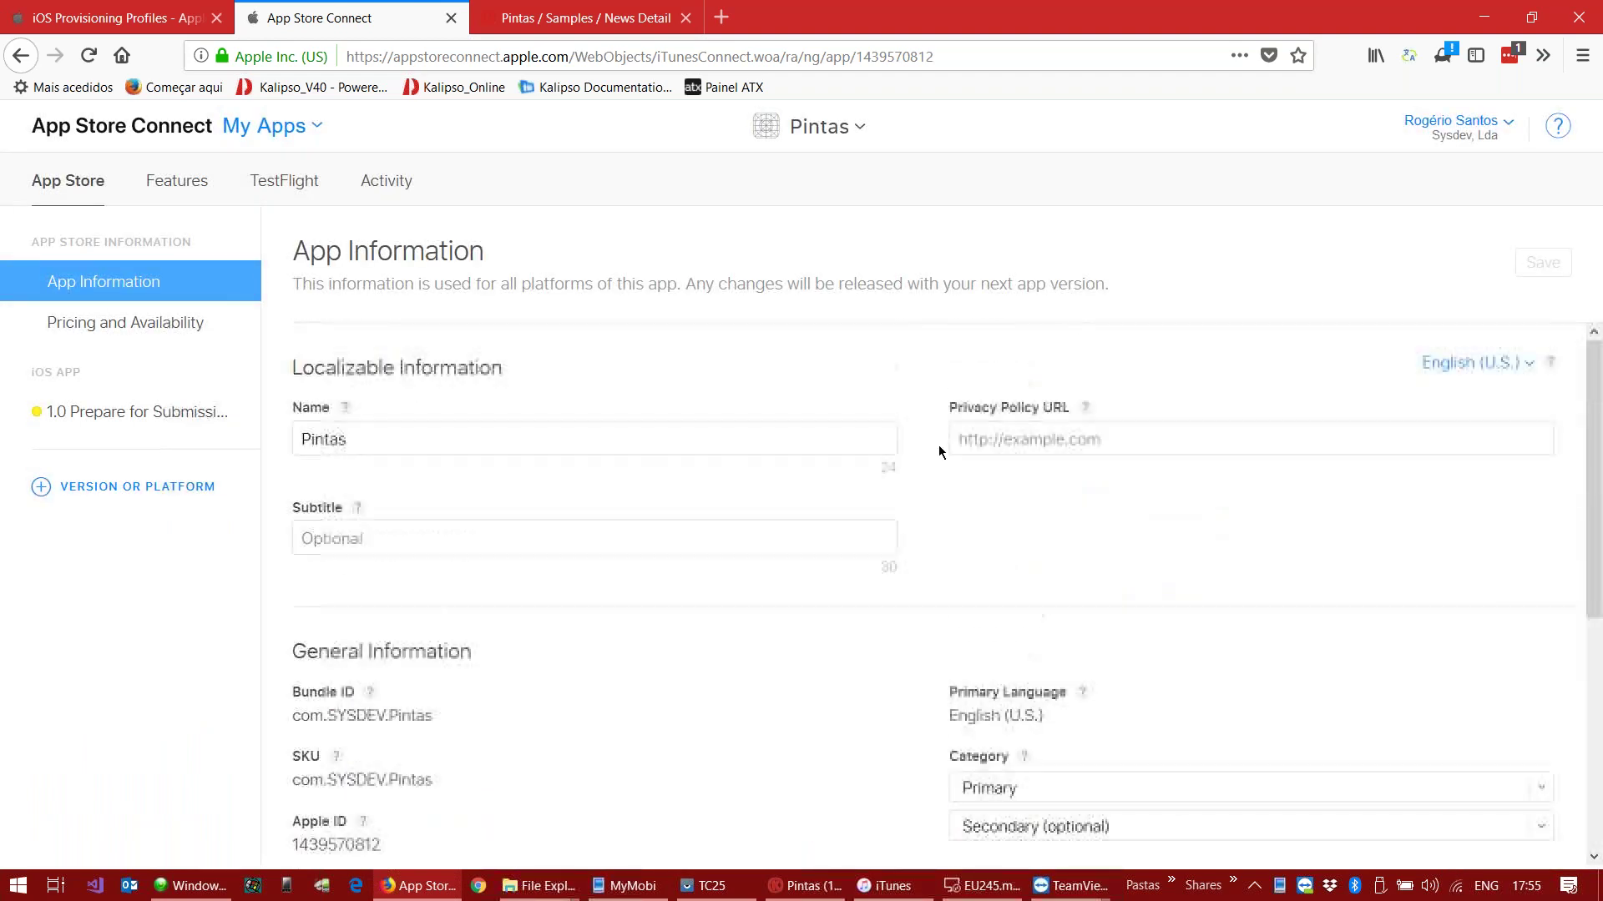
{"action": "left_click", "coordinate": [143, 329]}
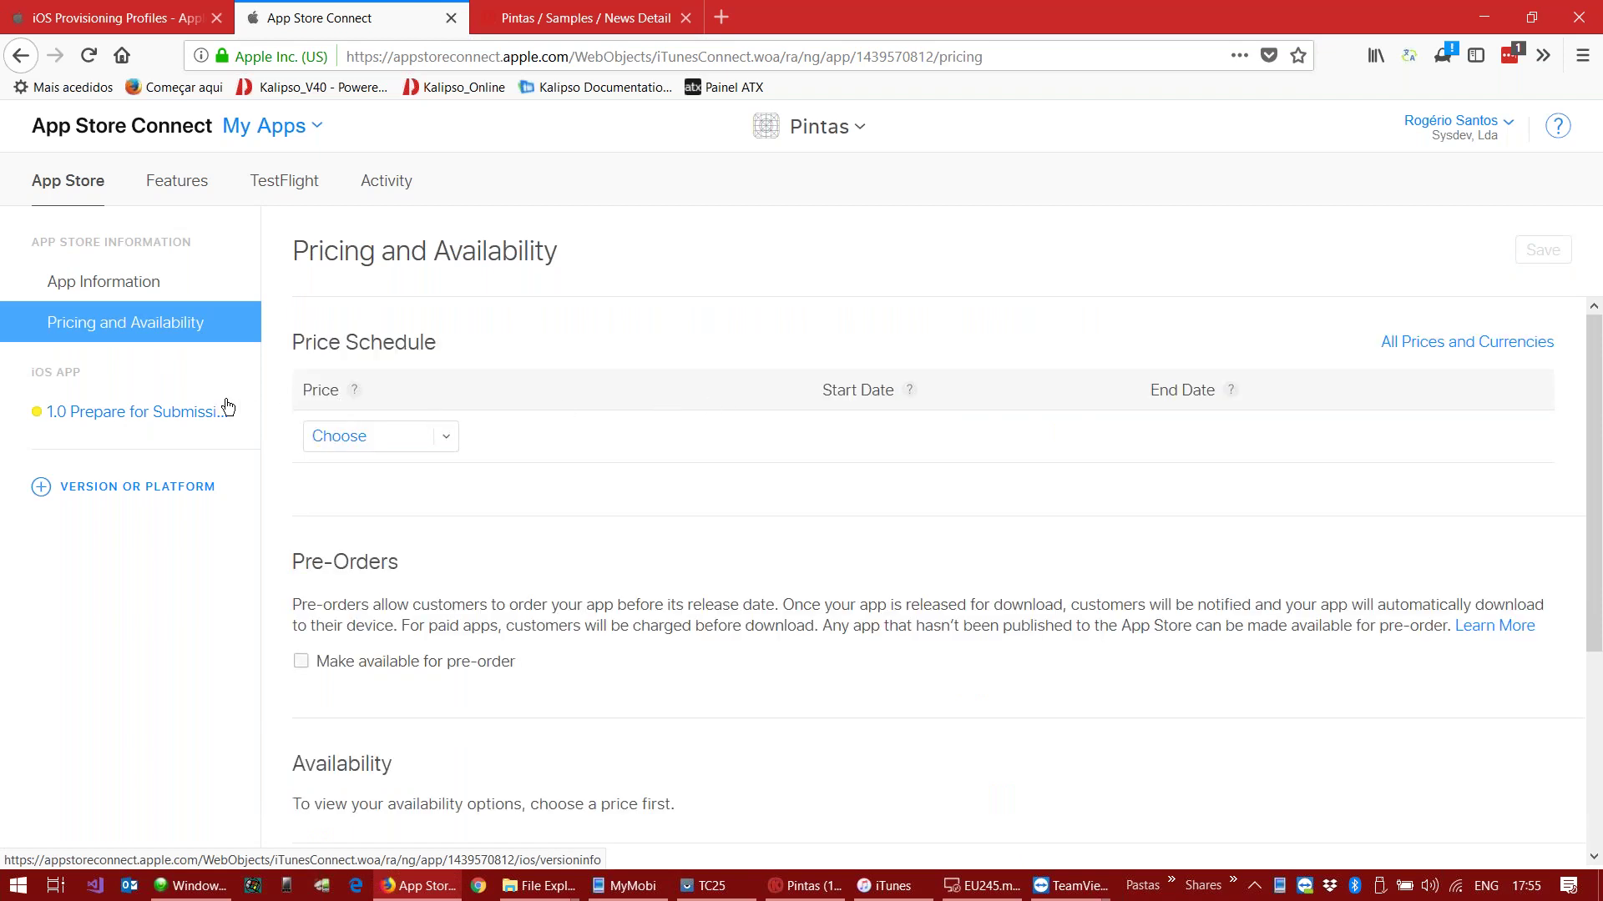
{"action": "left_click", "coordinate": [165, 417]}
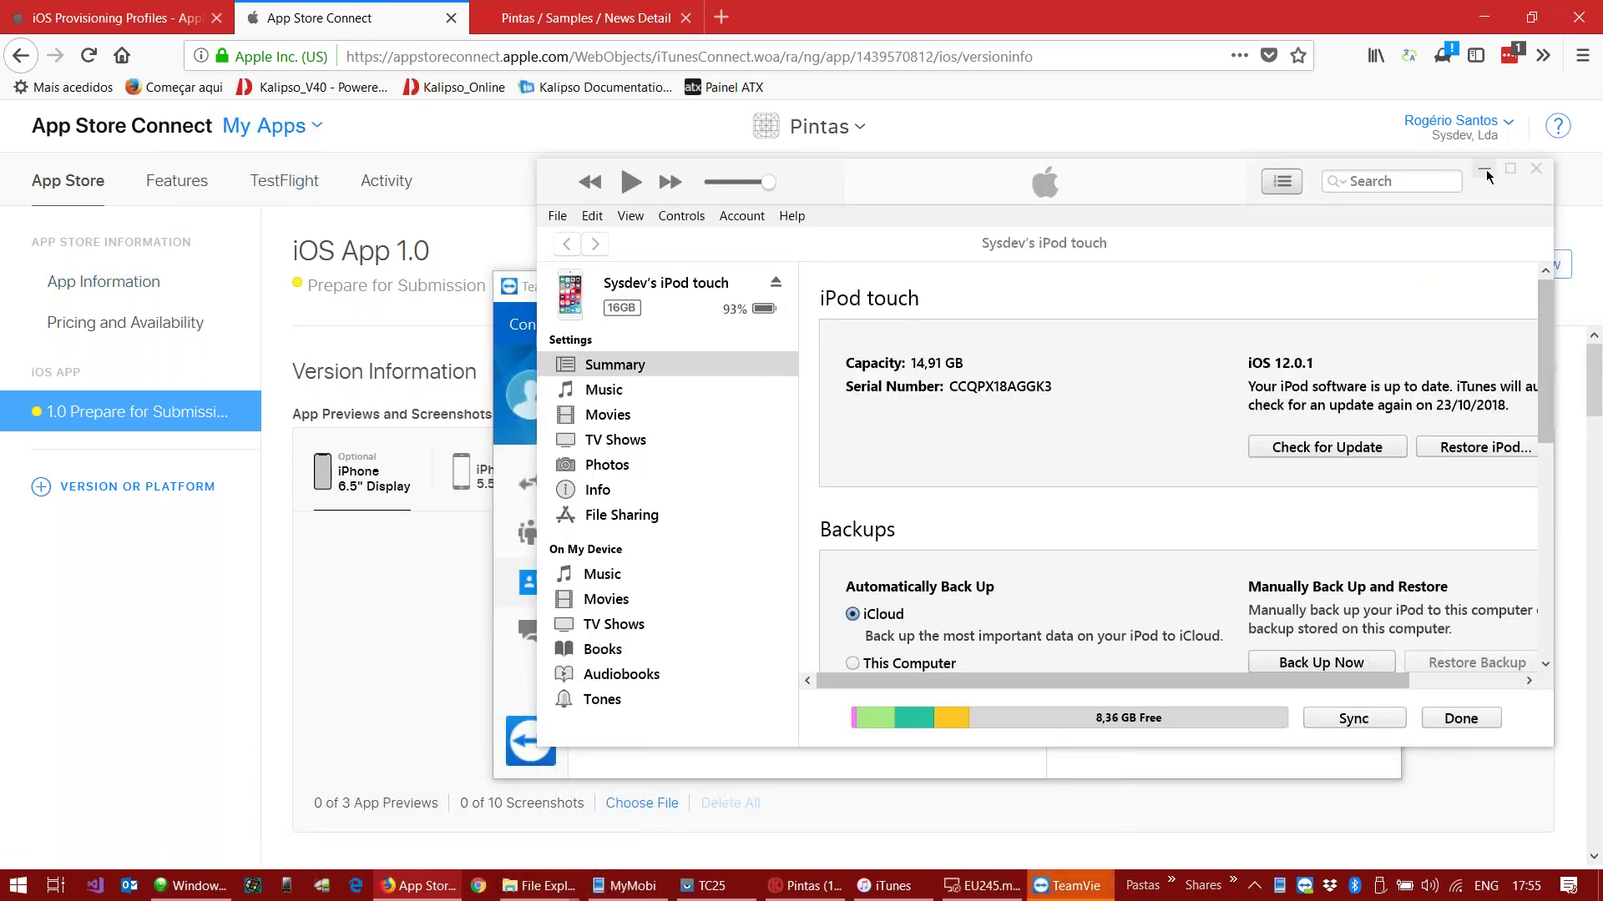
{"action": "left_click", "coordinate": [1485, 170]}
{"action": "left_click", "coordinate": [1278, 286]}
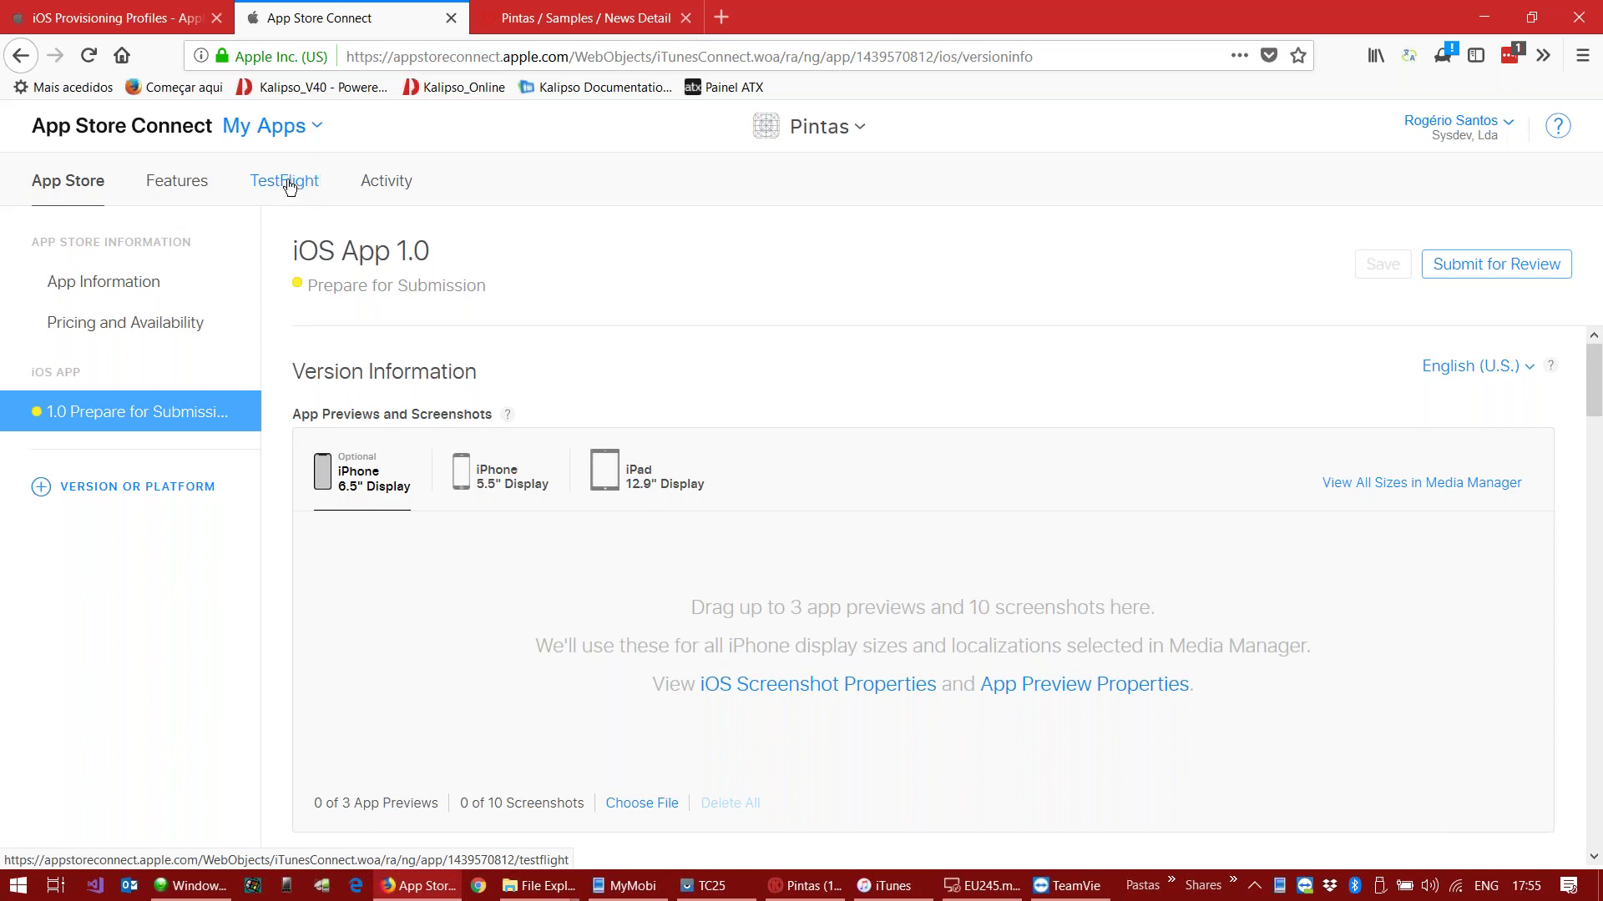
Step: Open the Pintas TestFlight section and dismiss the What's New in TestFlight notice
{"action": "left_click", "coordinate": [290, 185]}
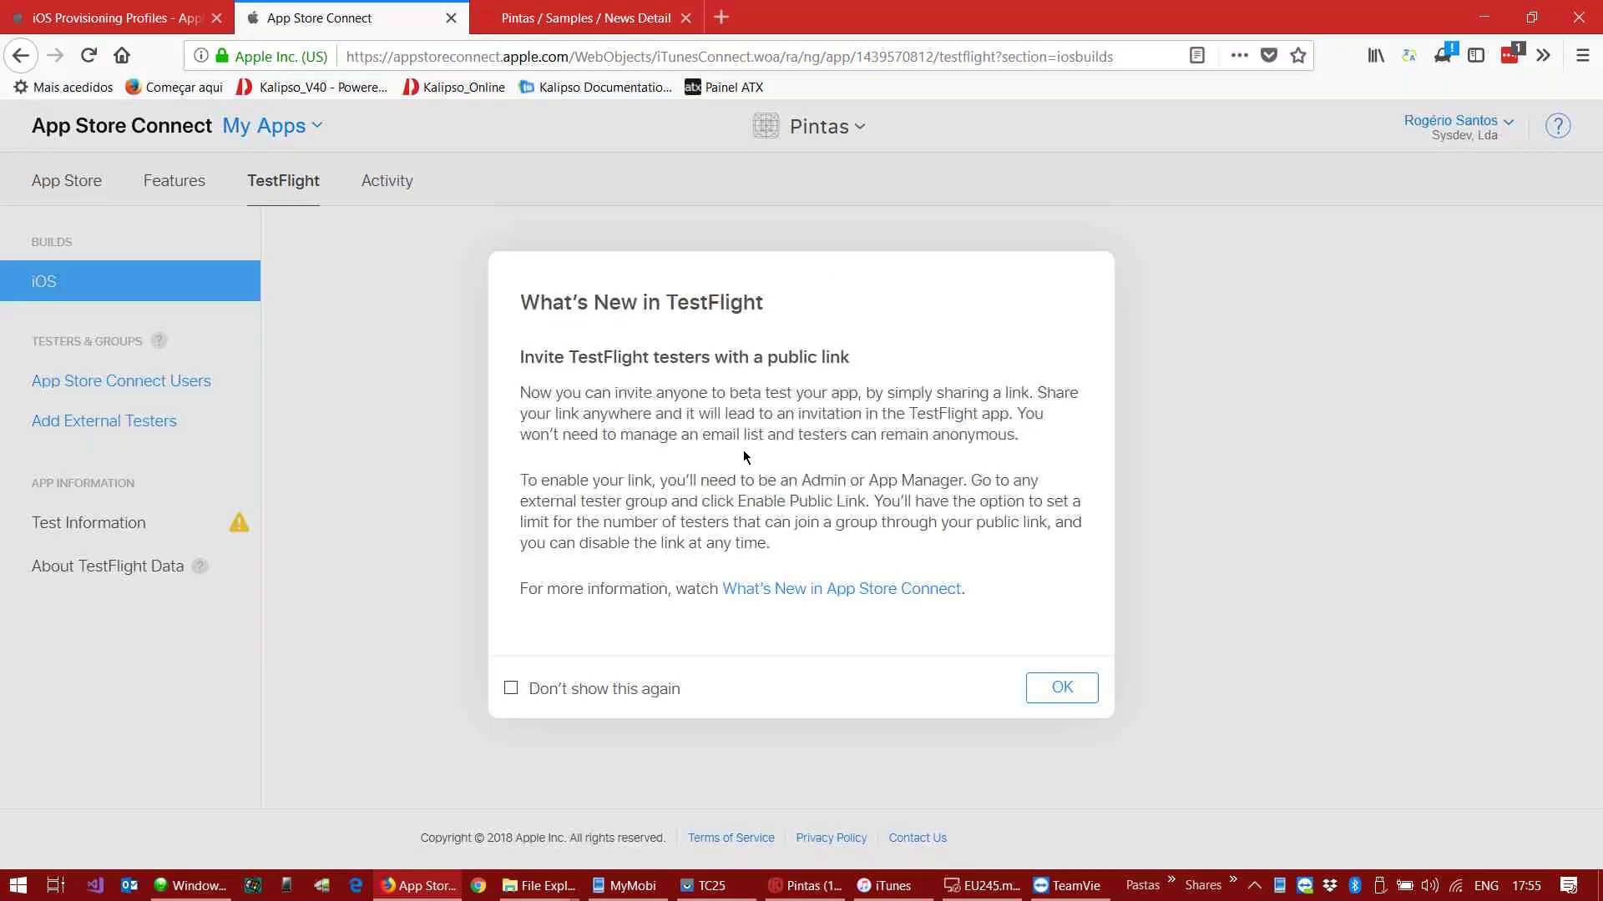
{"action": "left_click", "coordinate": [509, 689]}
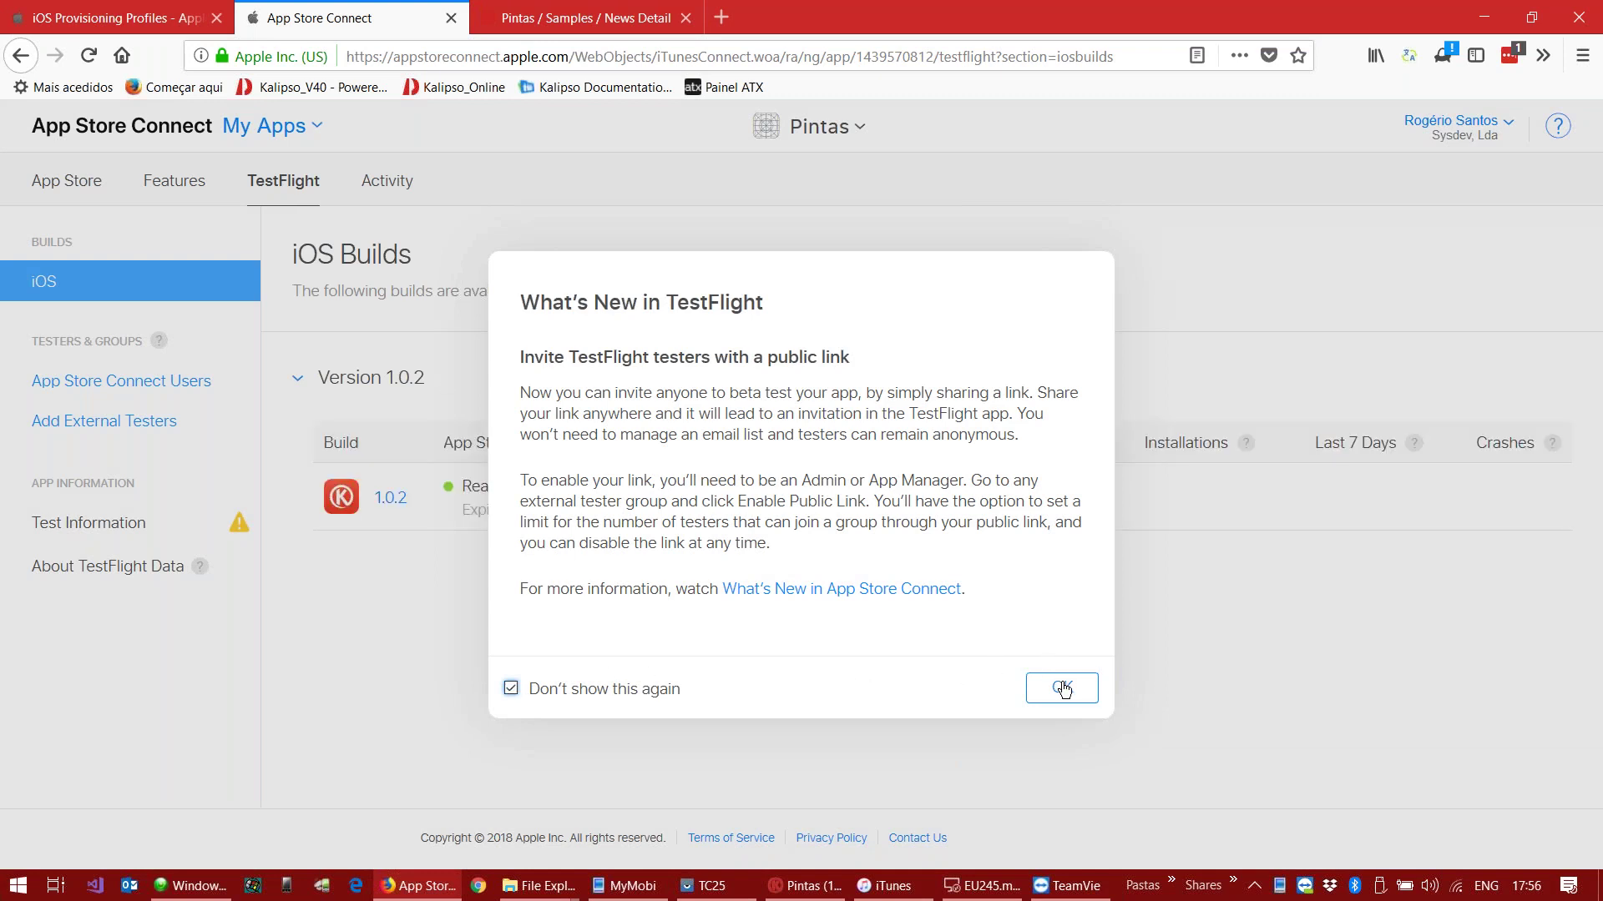
{"action": "left_click", "coordinate": [593, 690]}
{"action": "left_click", "coordinate": [1060, 690]}
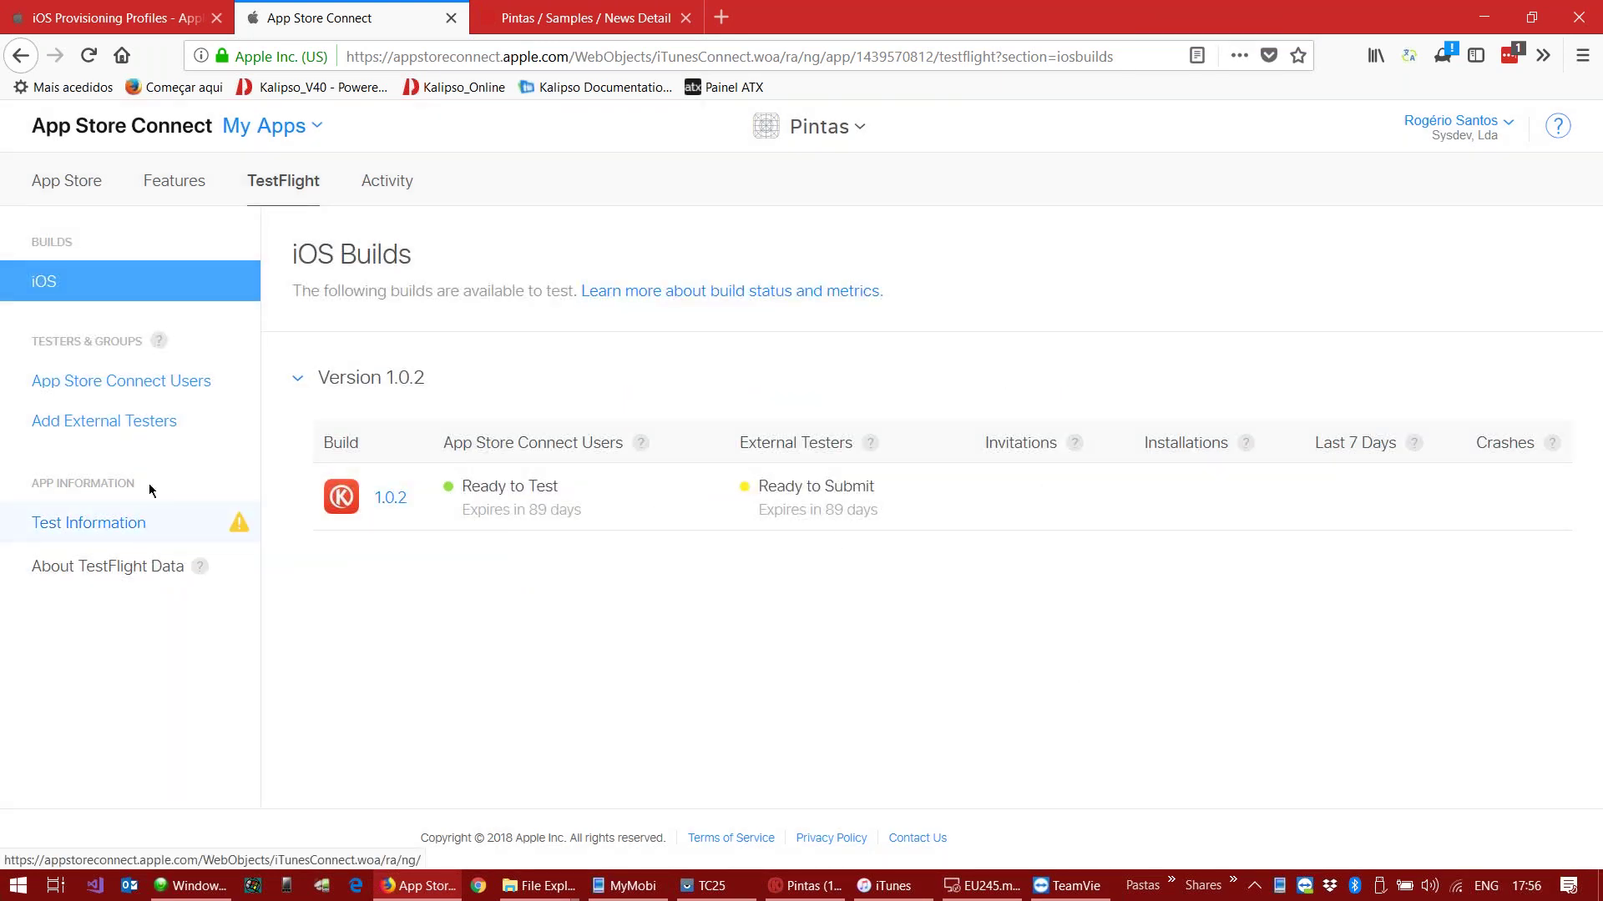
Step: Create a new tester group named 'testers'
{"action": "left_click", "coordinate": [134, 430]}
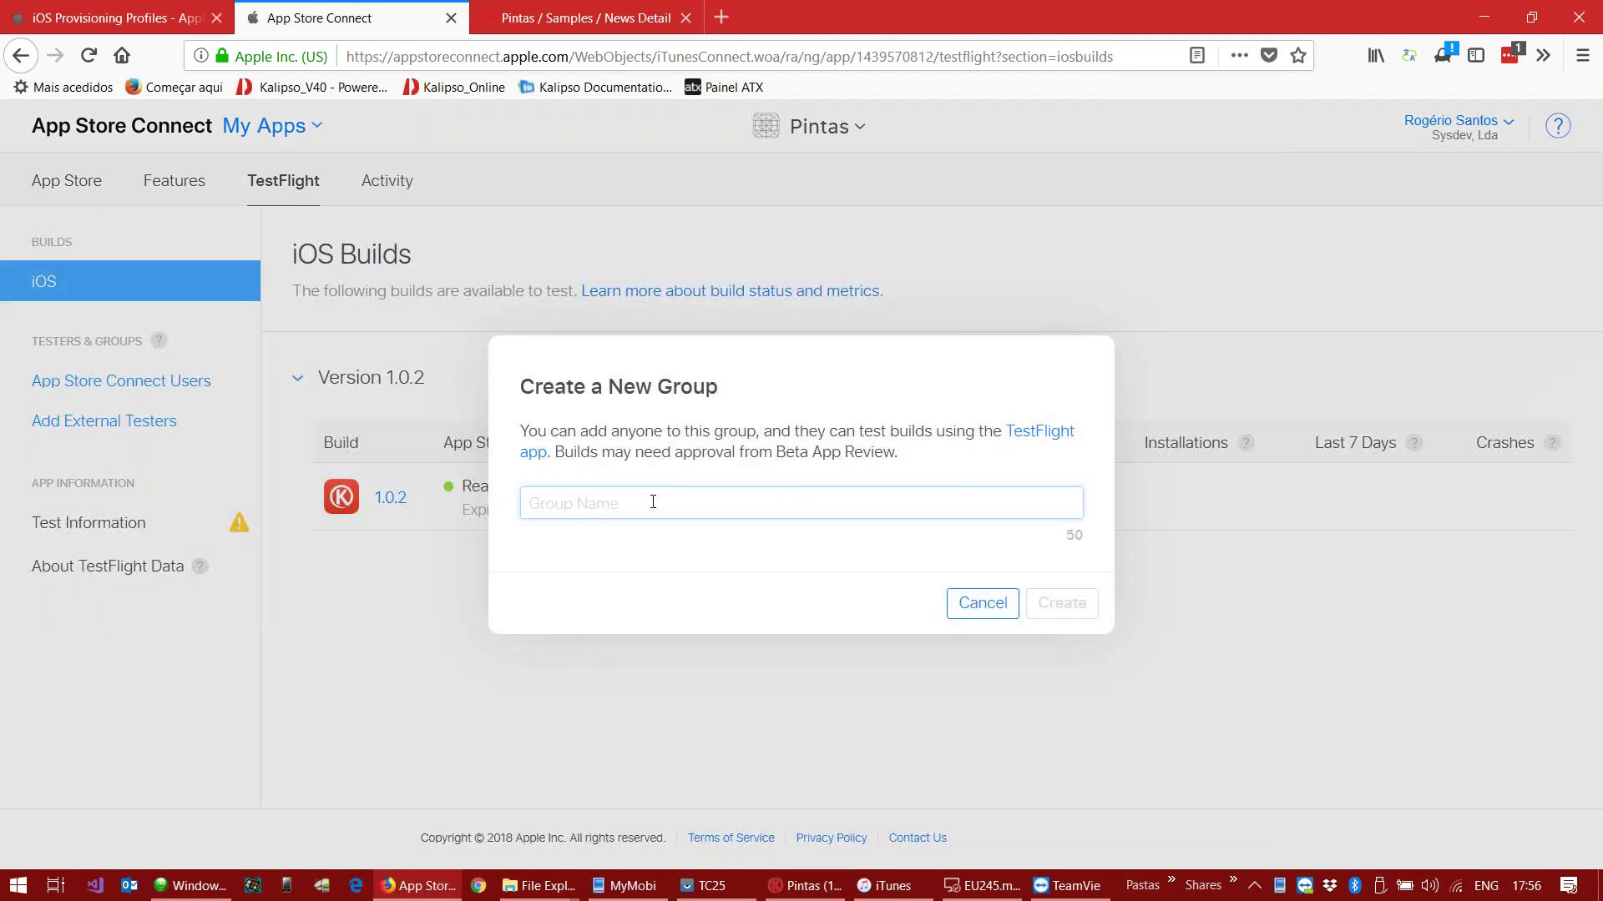
{"action": "type", "text": "tester"}
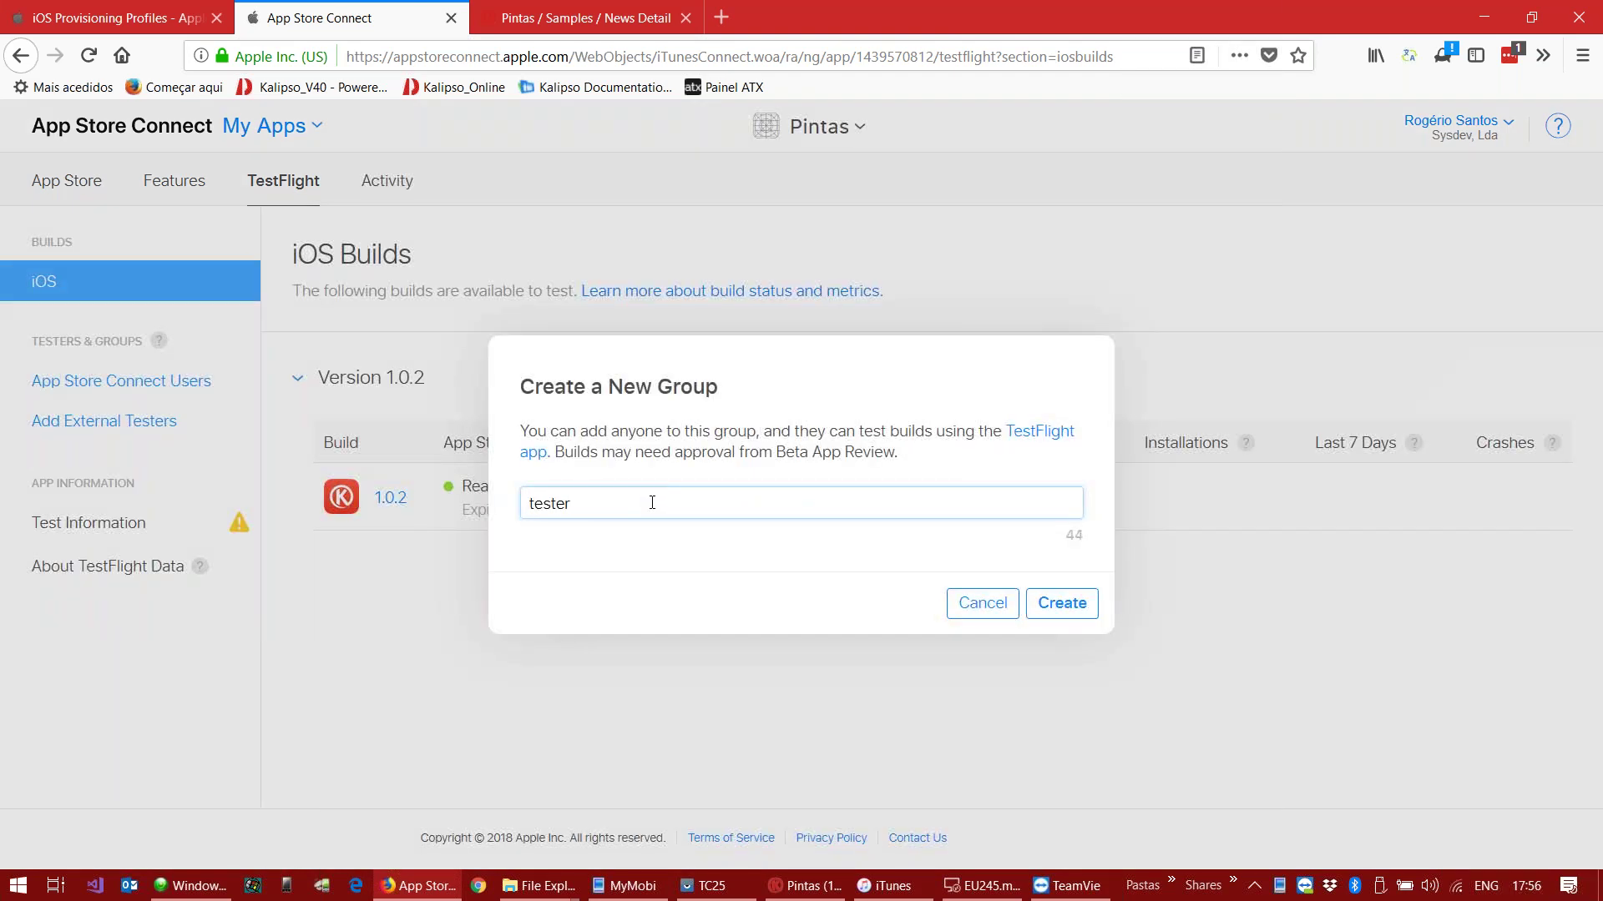
{"action": "type", "text": "s"}
{"action": "left_click", "coordinate": [1077, 610]}
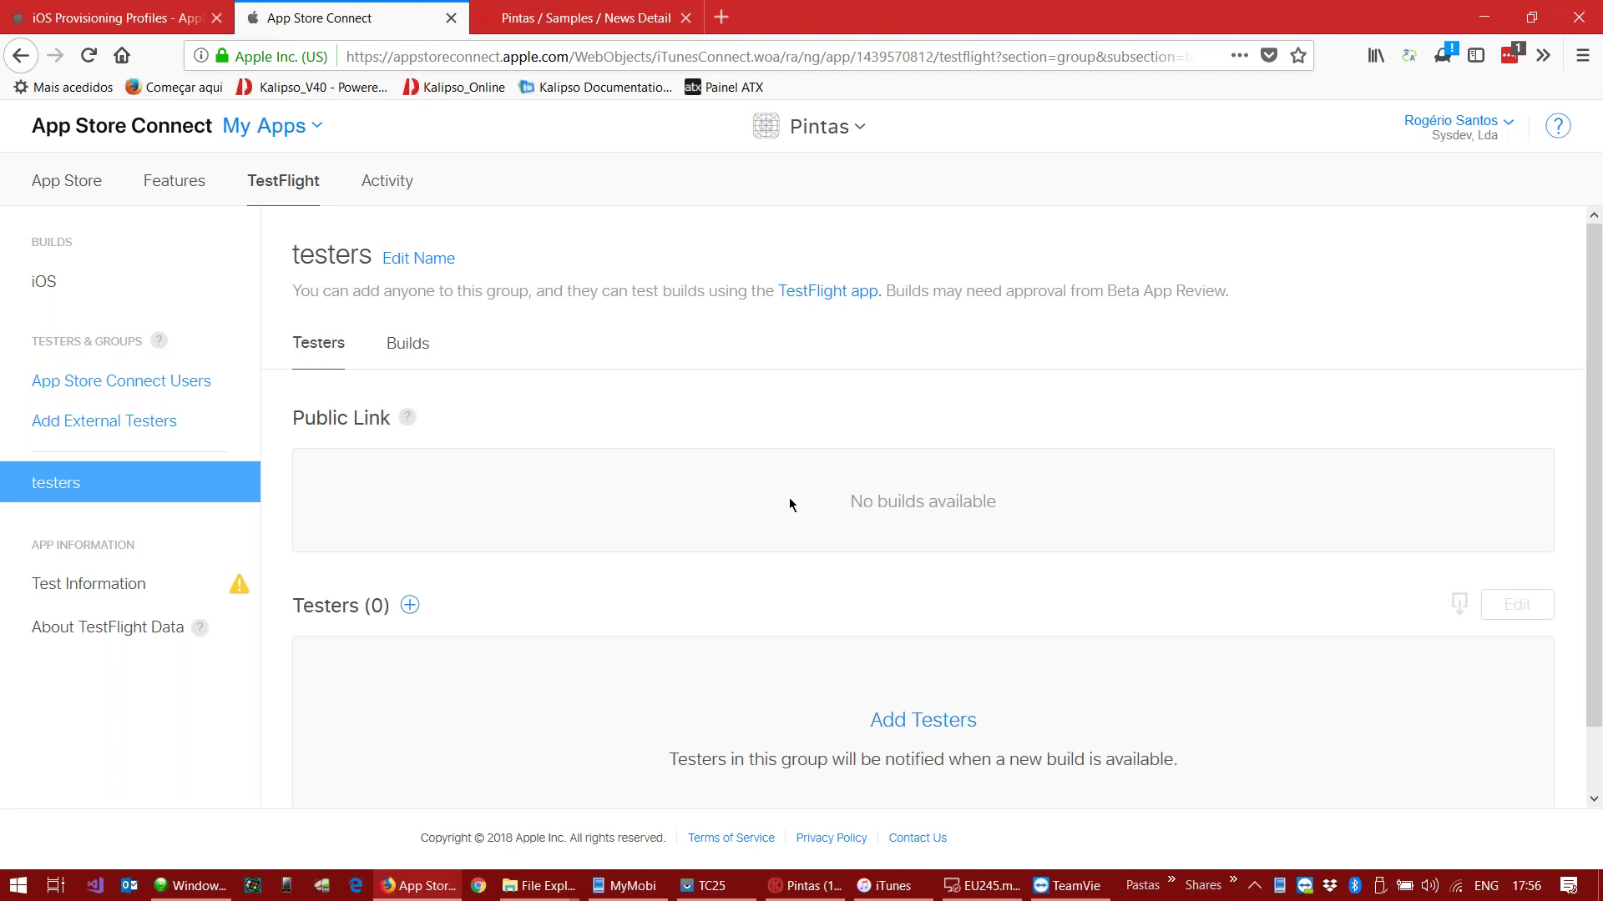
Step: On the testers group's Builds tab, add build 1.0.2 and continue to Test Information
{"action": "left_click", "coordinate": [407, 343]}
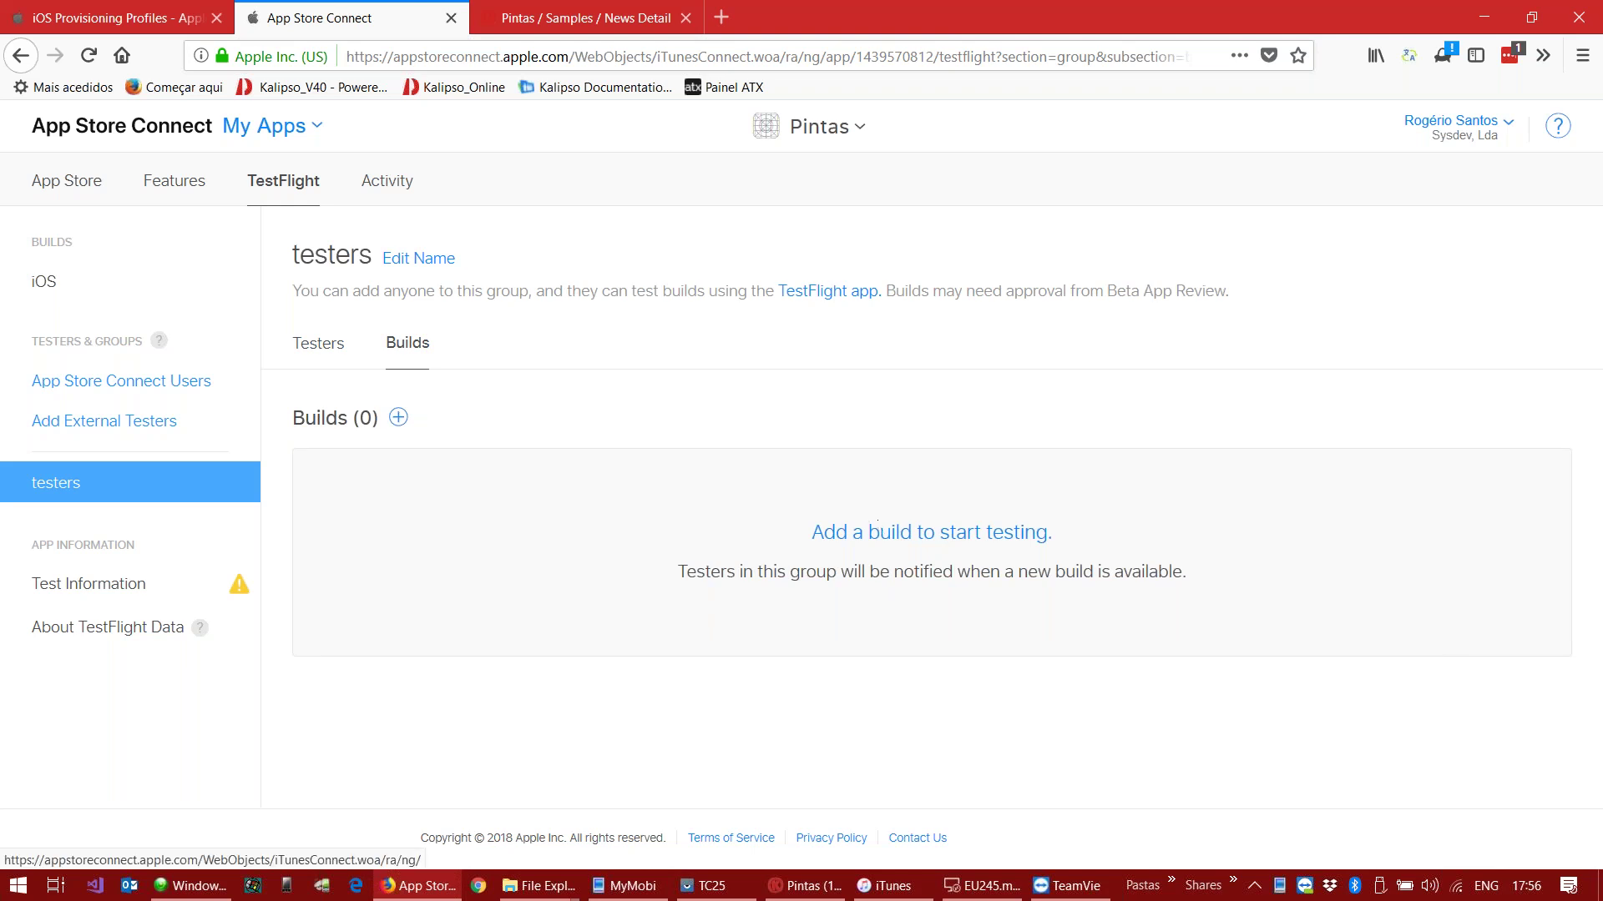
{"action": "left_click", "coordinate": [877, 530]}
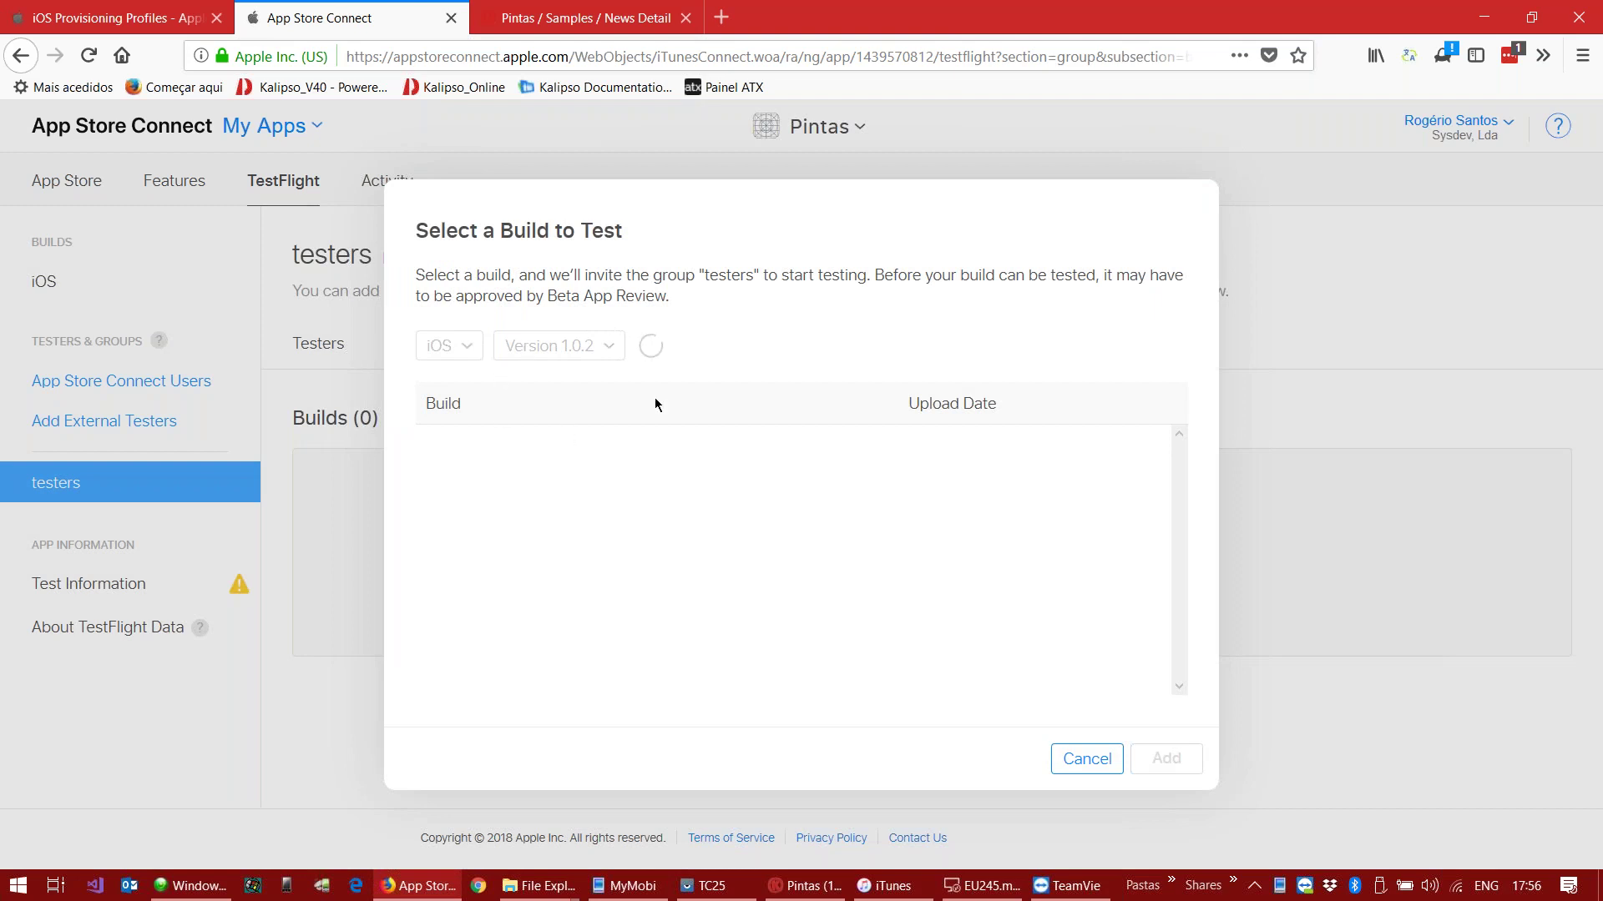
{"action": "left_click", "coordinate": [433, 459]}
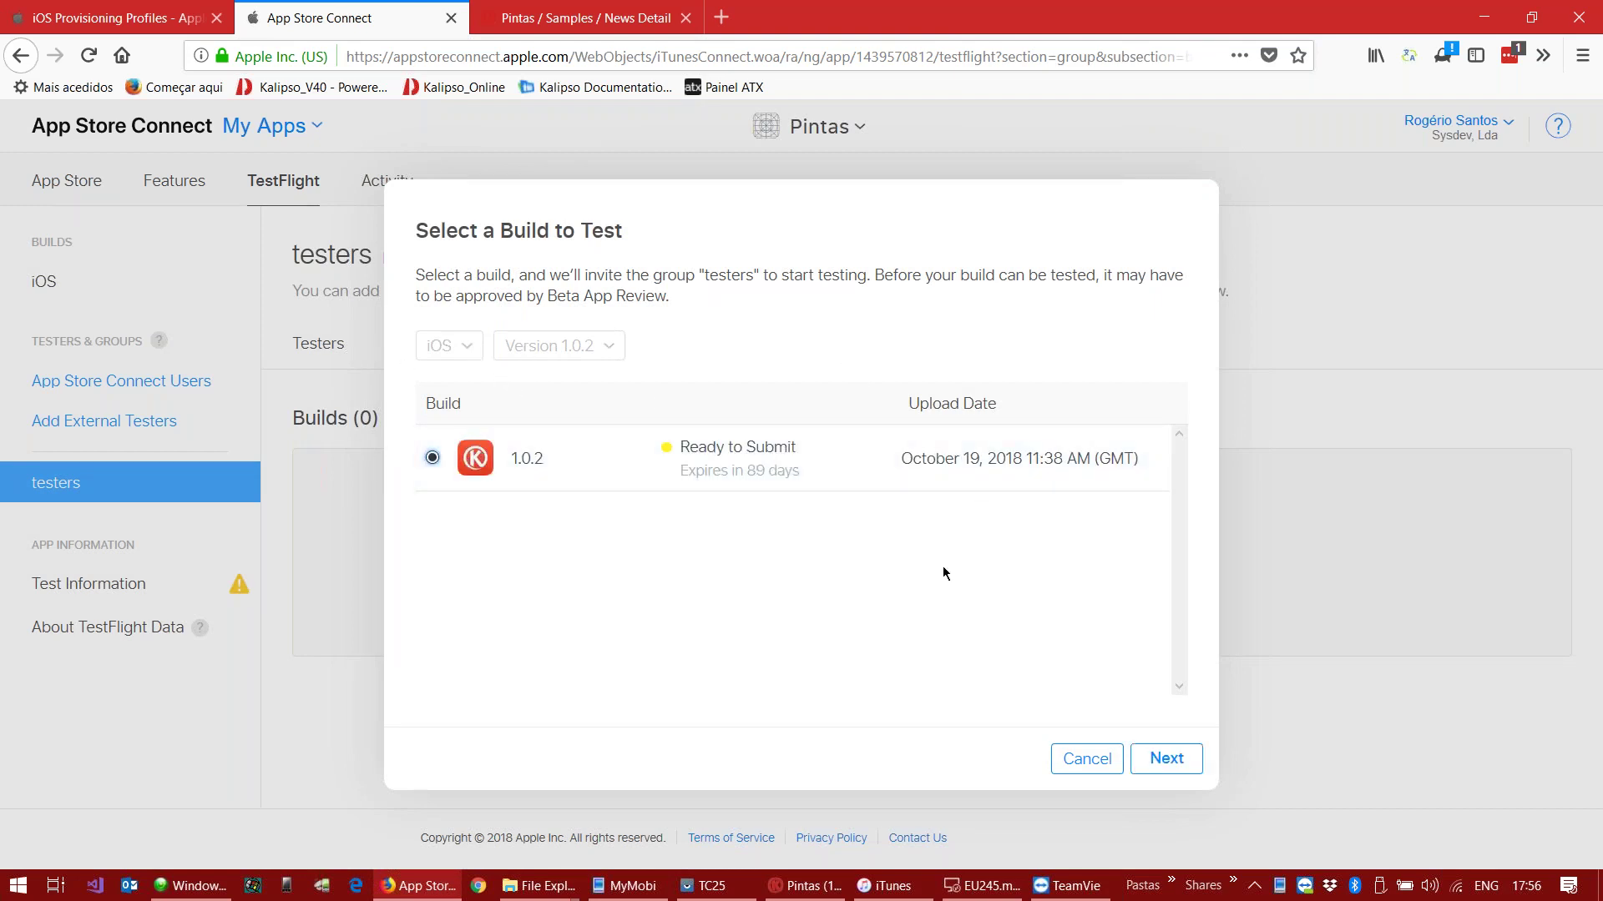
{"action": "left_click", "coordinate": [1169, 762]}
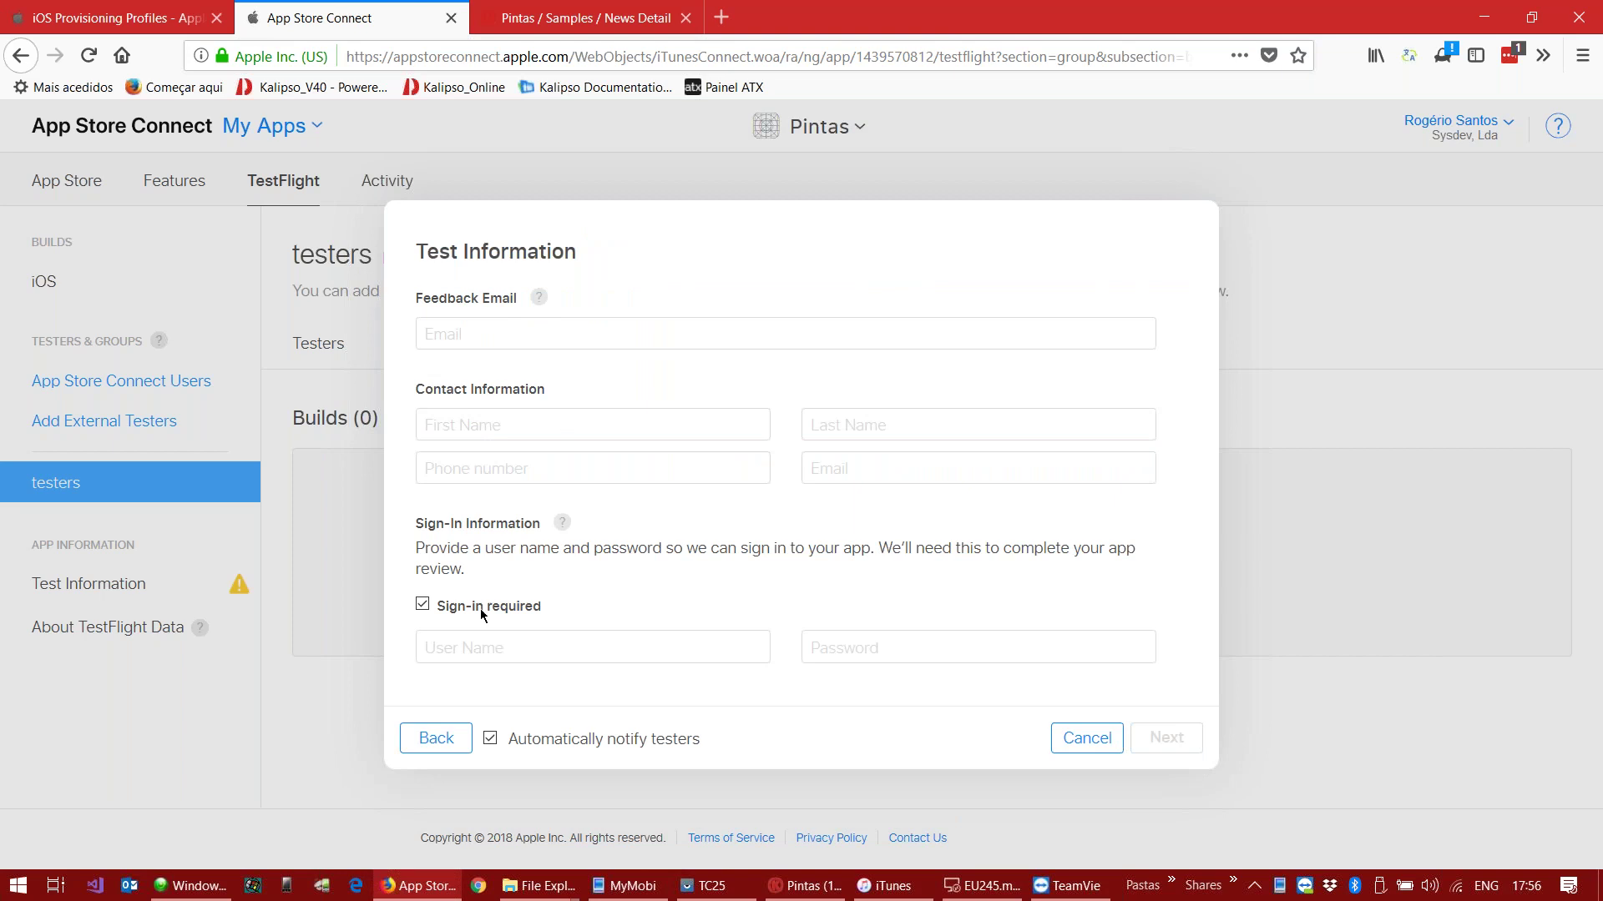
Step: Mark sign-in as not required and enter the feedback e-mail address
{"action": "left_click", "coordinate": [422, 603]}
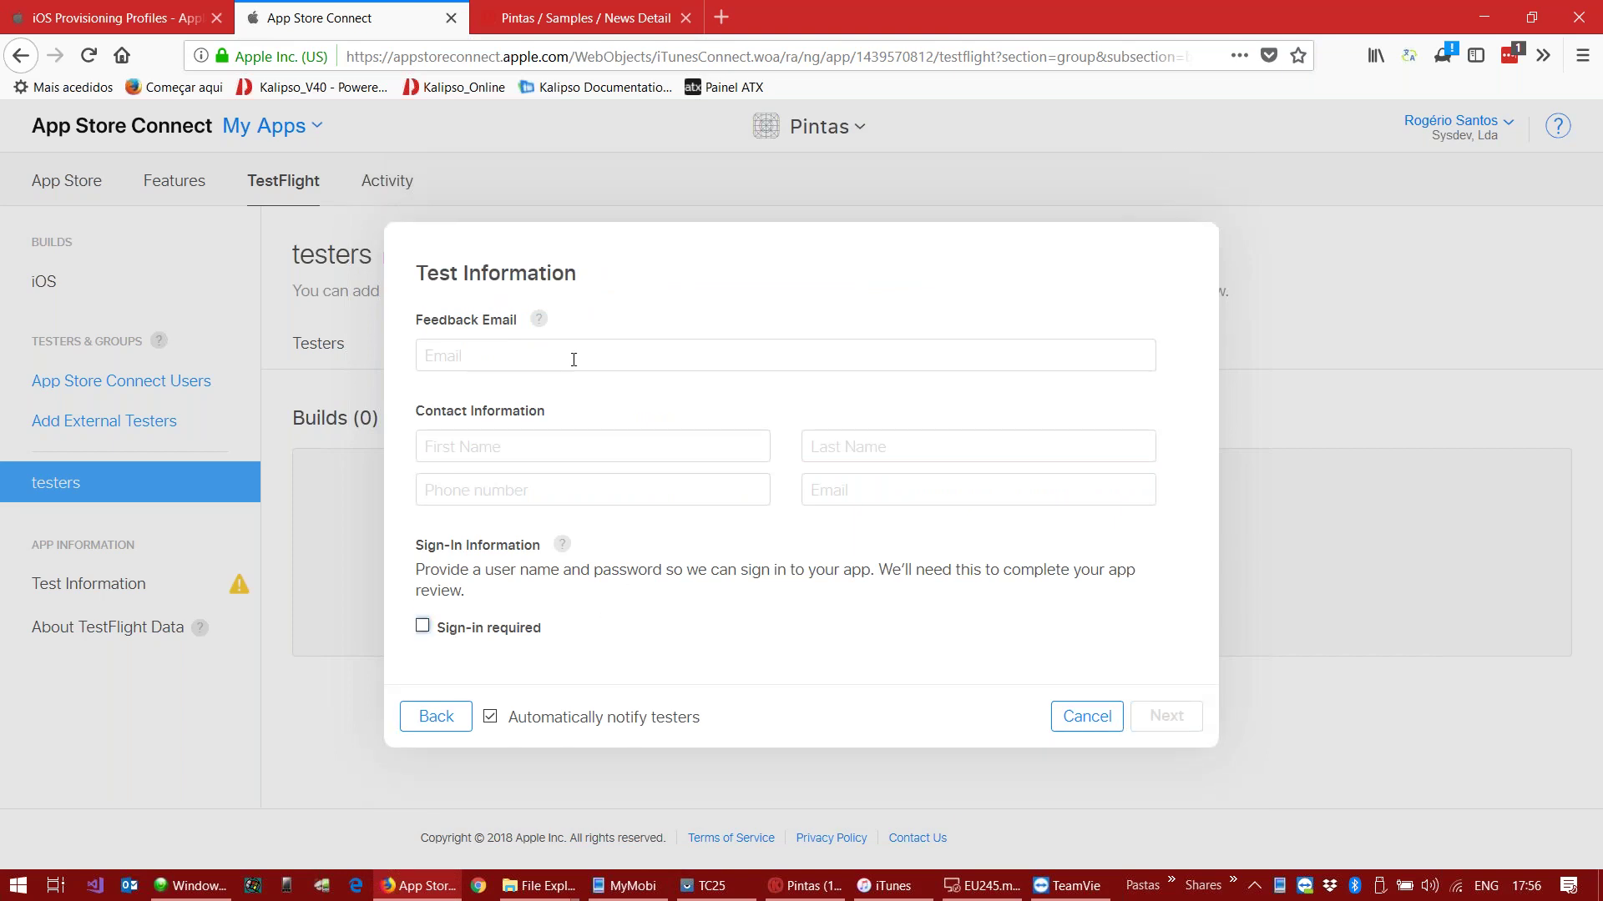
{"action": "left_click", "coordinate": [502, 355]}
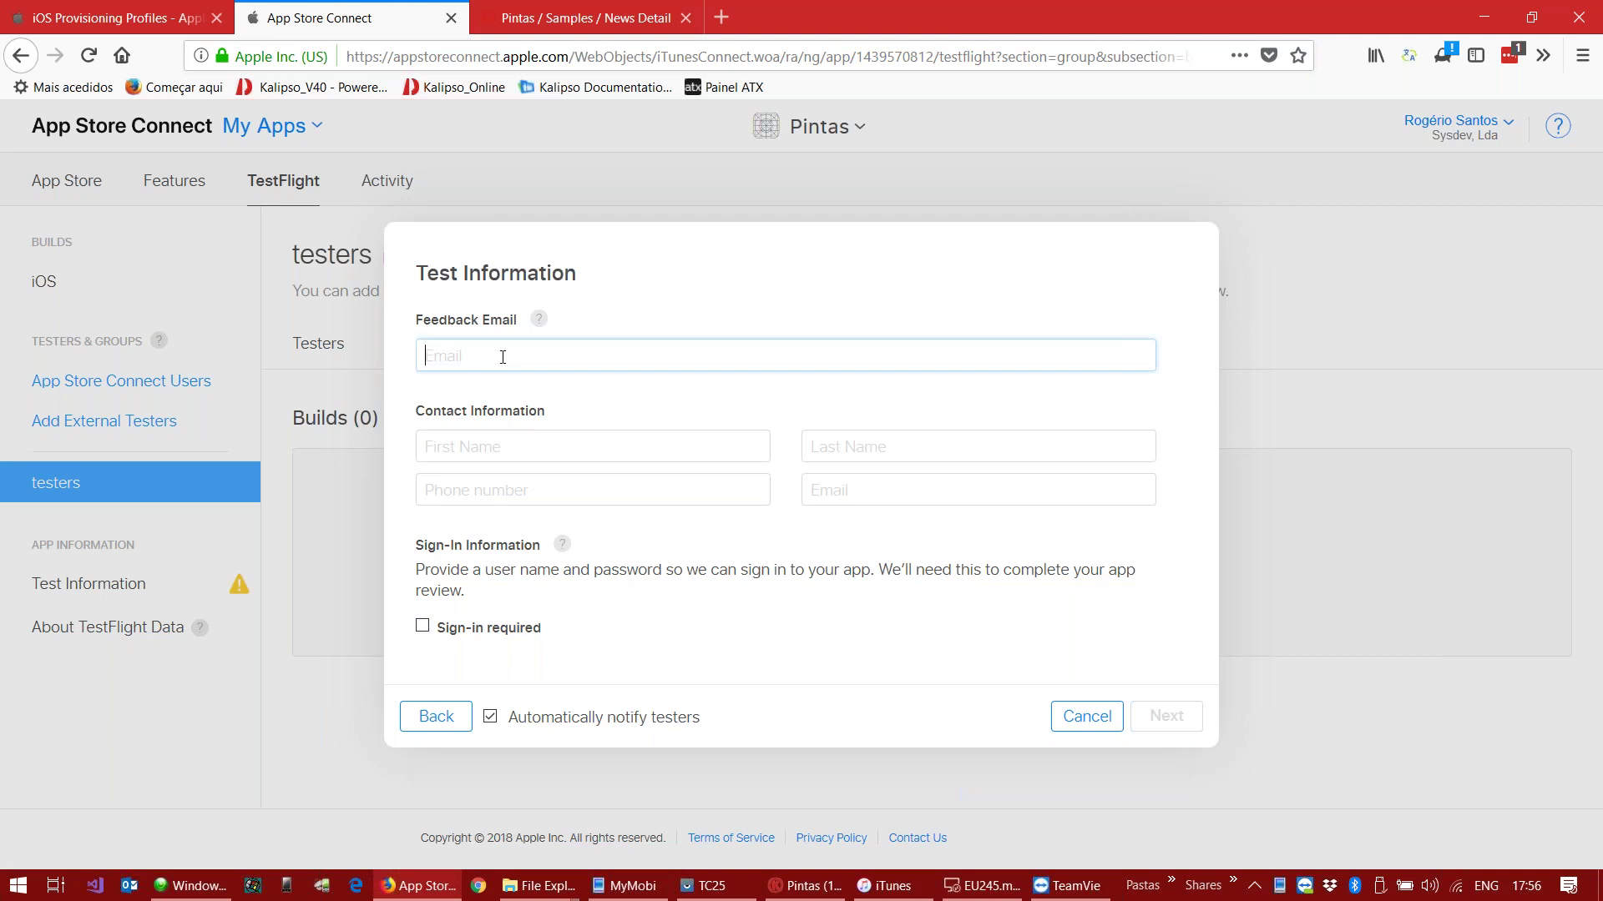
Step: Fill in the contact's first name, last name and phone, reuse the feedback address as contact e-mail, and continue
{"action": "left_click", "coordinate": [494, 440]}
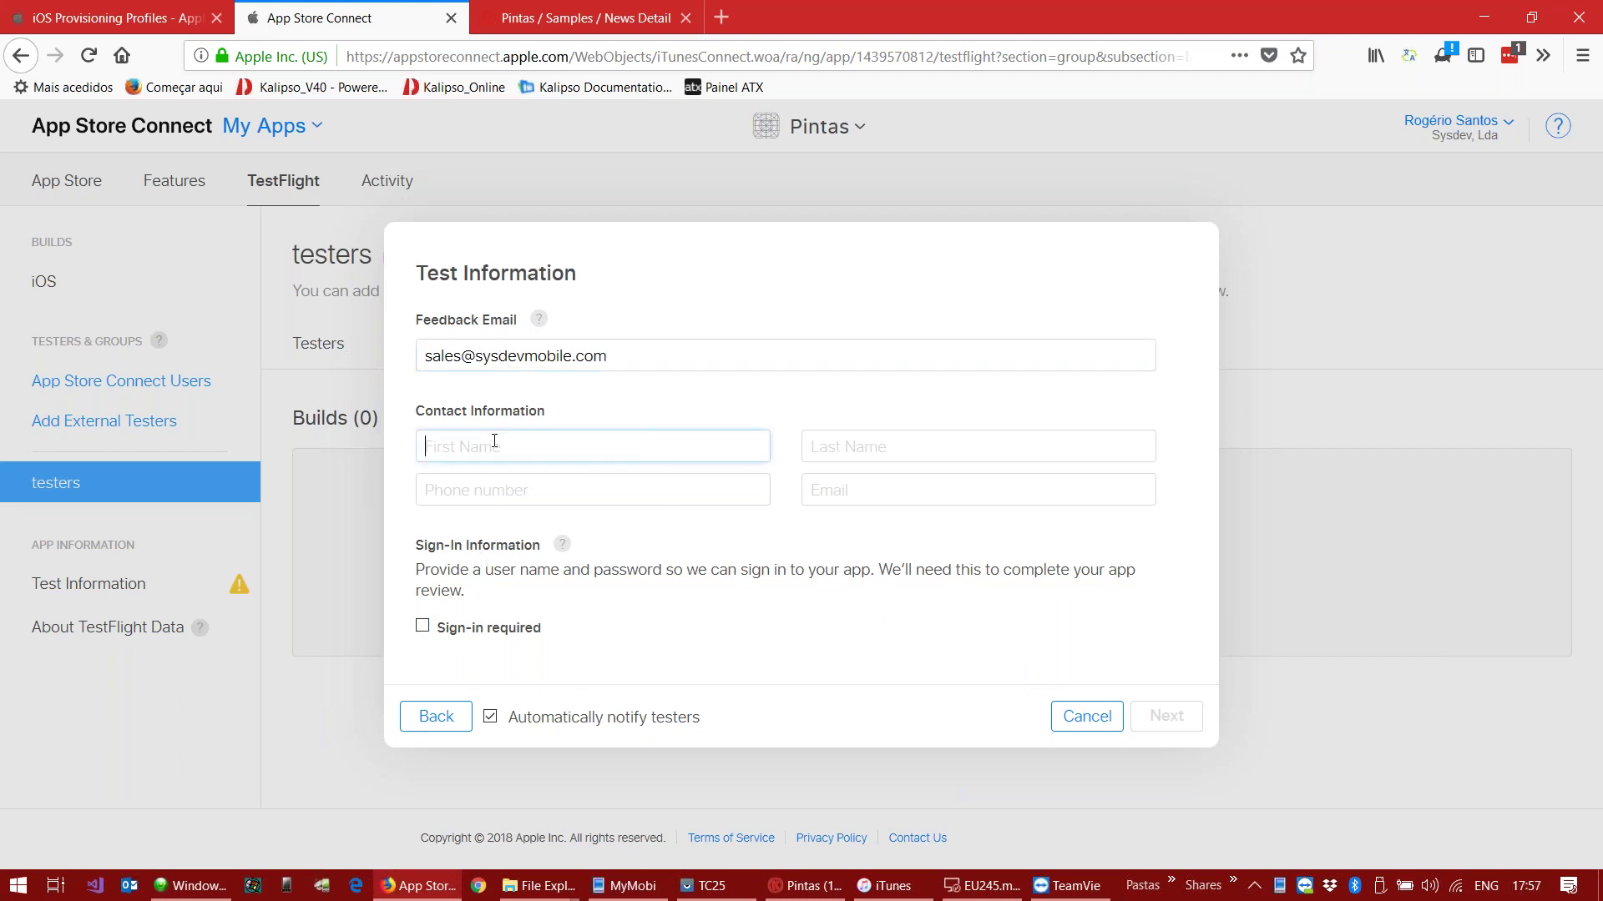
{"action": "key", "text": "Tab"}
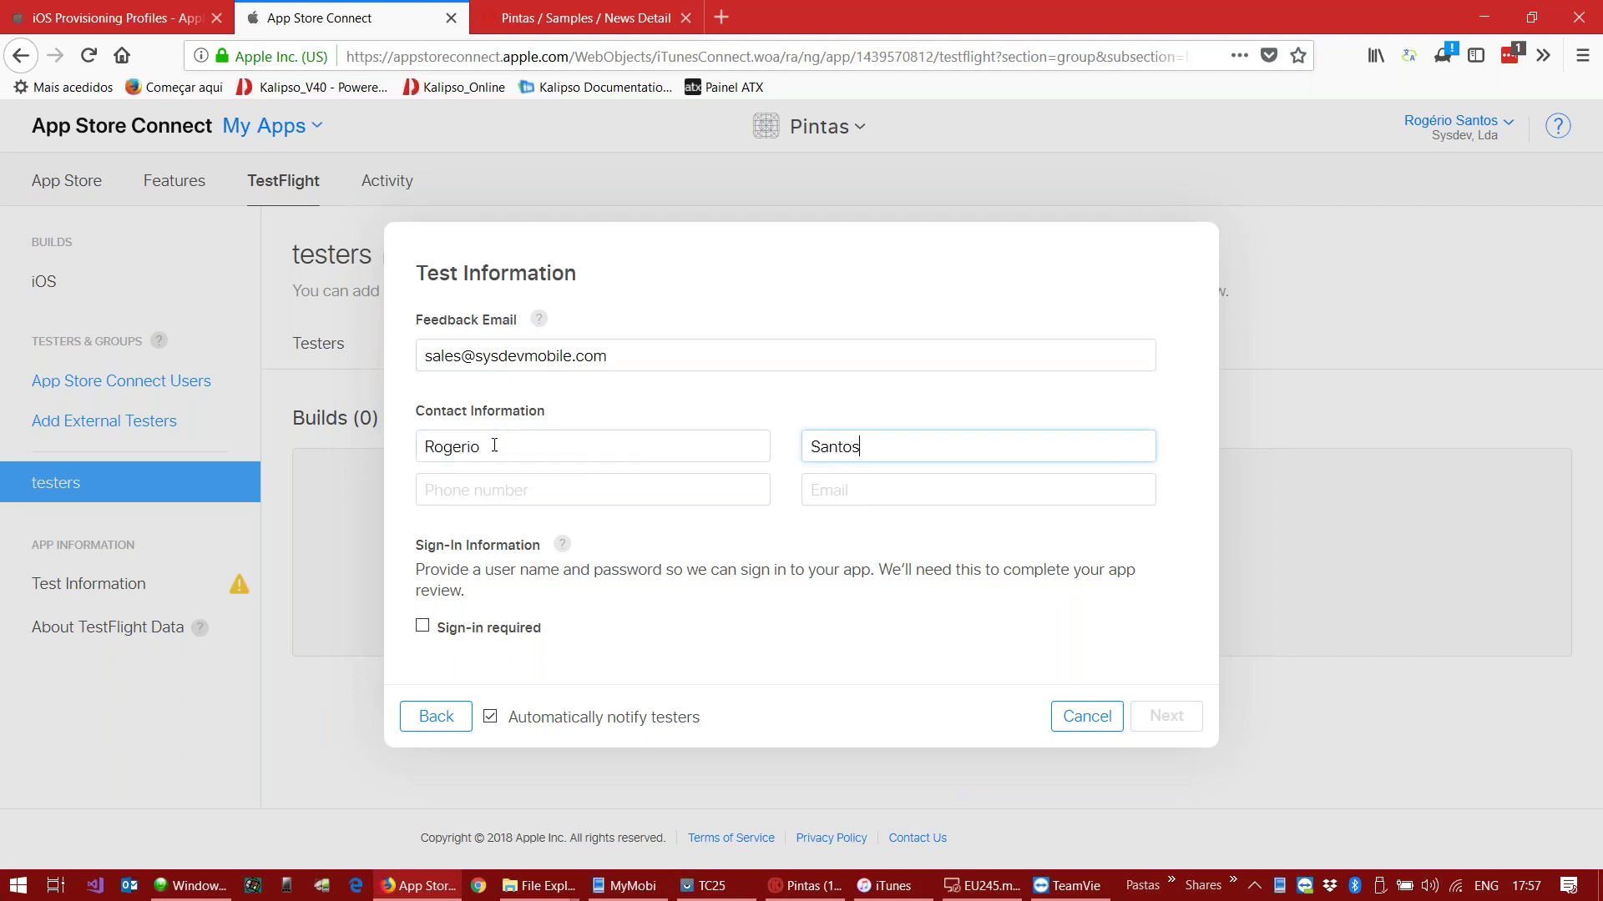
{"action": "left_click", "coordinate": [466, 485]}
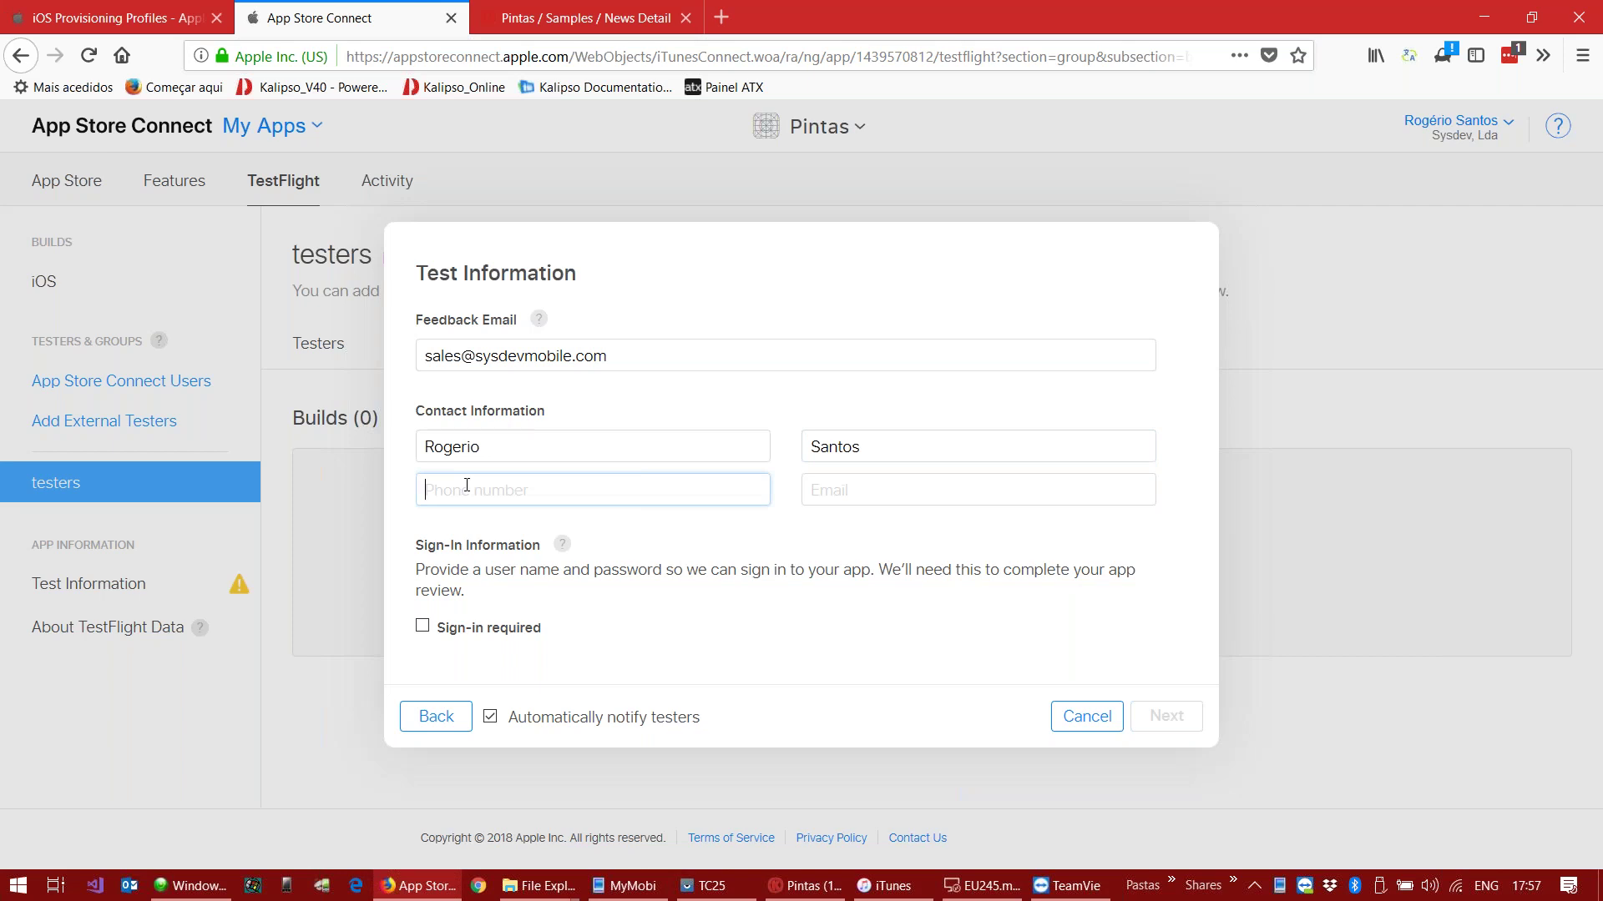
{"action": "type", "text": "123456789"}
{"action": "left_click", "coordinate": [888, 482]}
{"action": "left_click_drag", "start_coordinate": [660, 355], "coordinate": [304, 346]}
{"action": "key", "text": "ctrl+c"}
{"action": "left_click", "coordinate": [867, 482]}
{"action": "key", "text": "ctrl+v"}
{"action": "left_click", "coordinate": [1169, 718]}
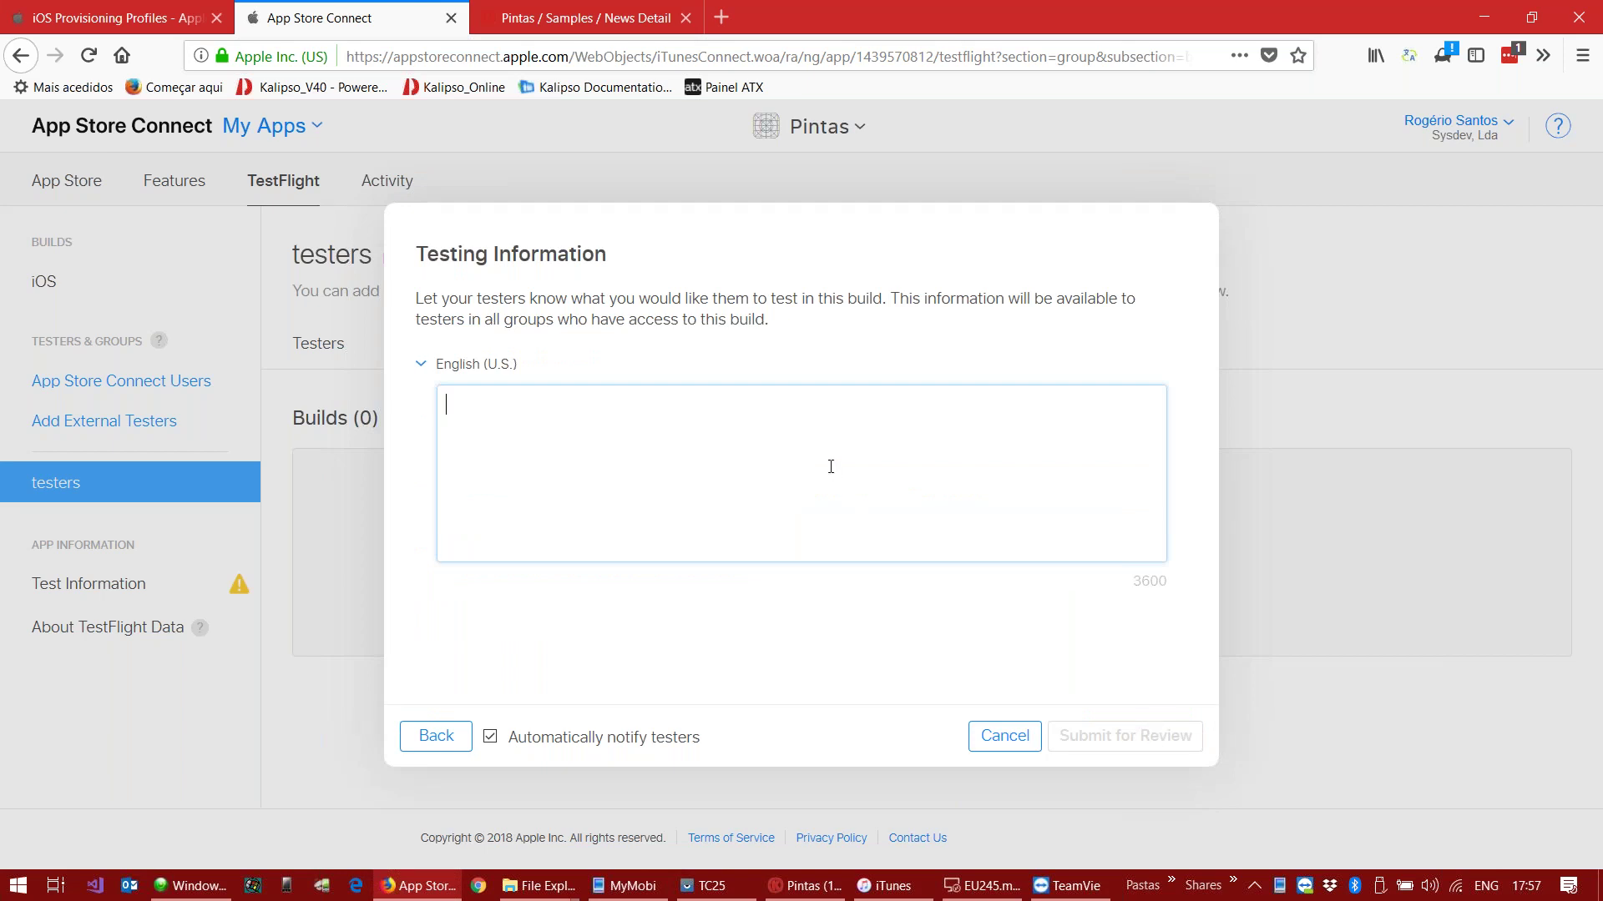
Step: Enter 'just to test' as the testing note and submit the build for beta review
{"action": "type", "text": "just to test"}
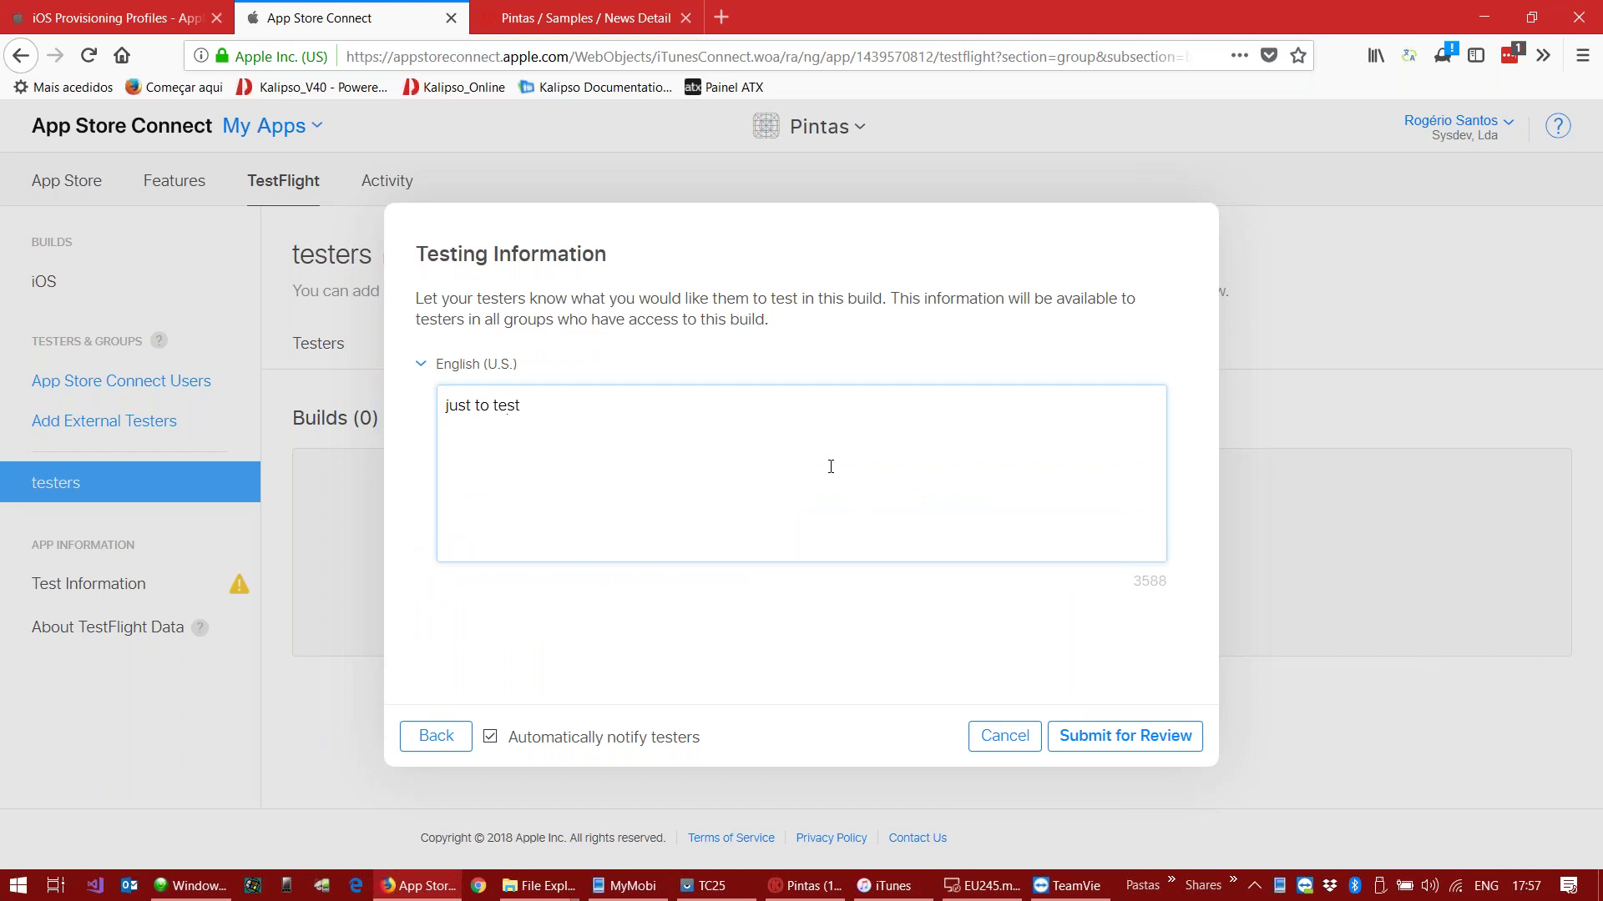
{"action": "left_click", "coordinate": [1163, 735]}
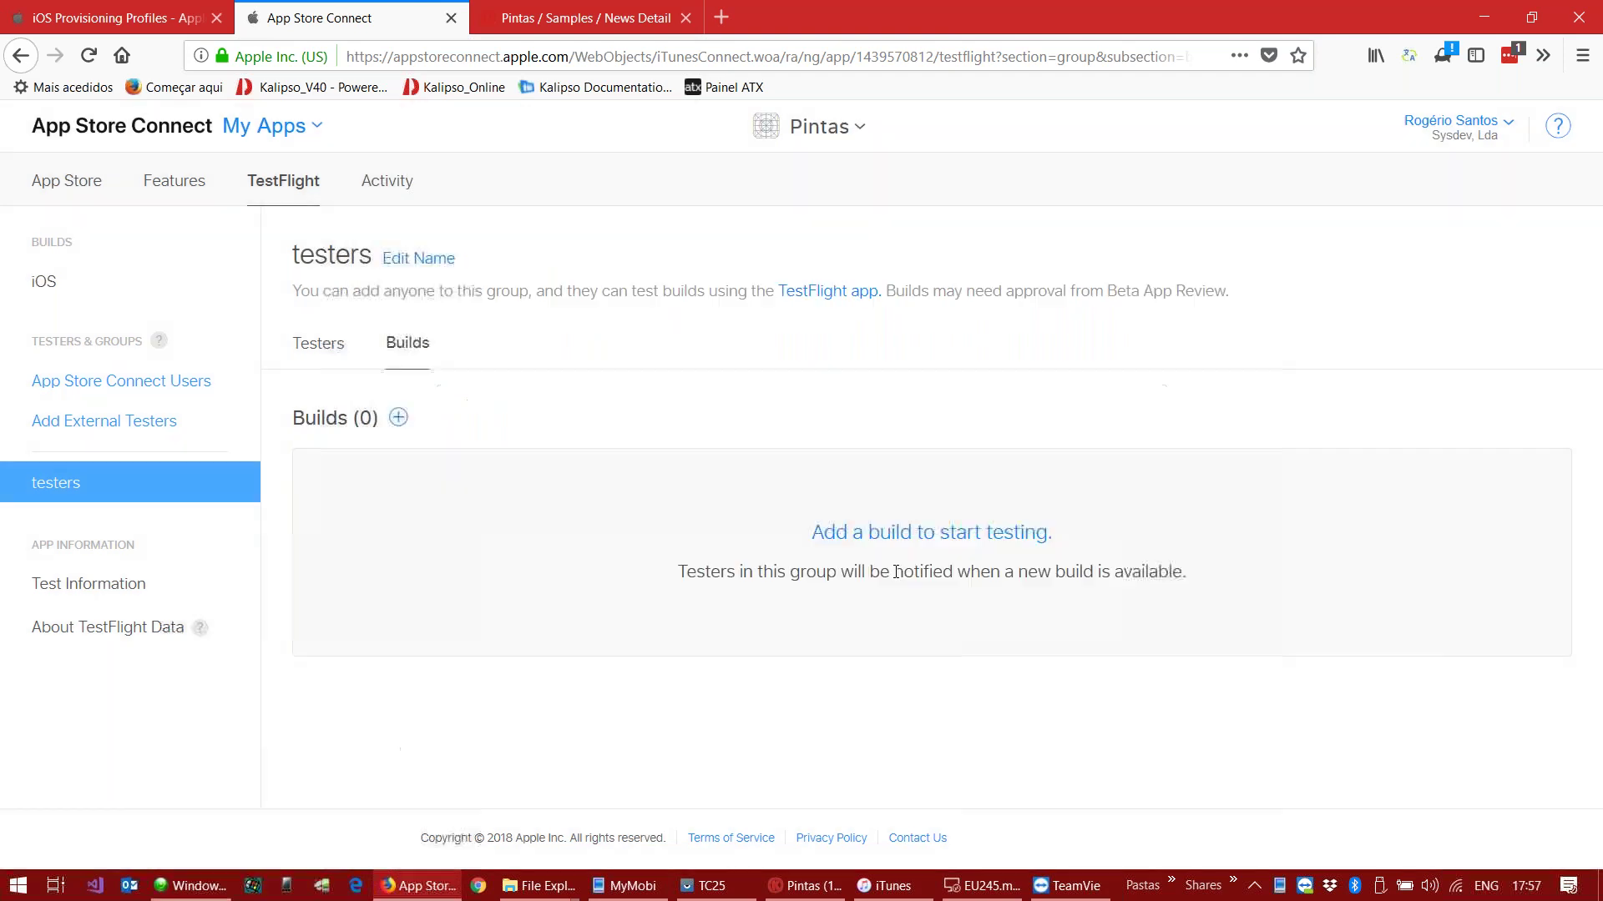
Step: In the group's Testers tab, choose to add new testers
{"action": "left_click", "coordinate": [319, 345]}
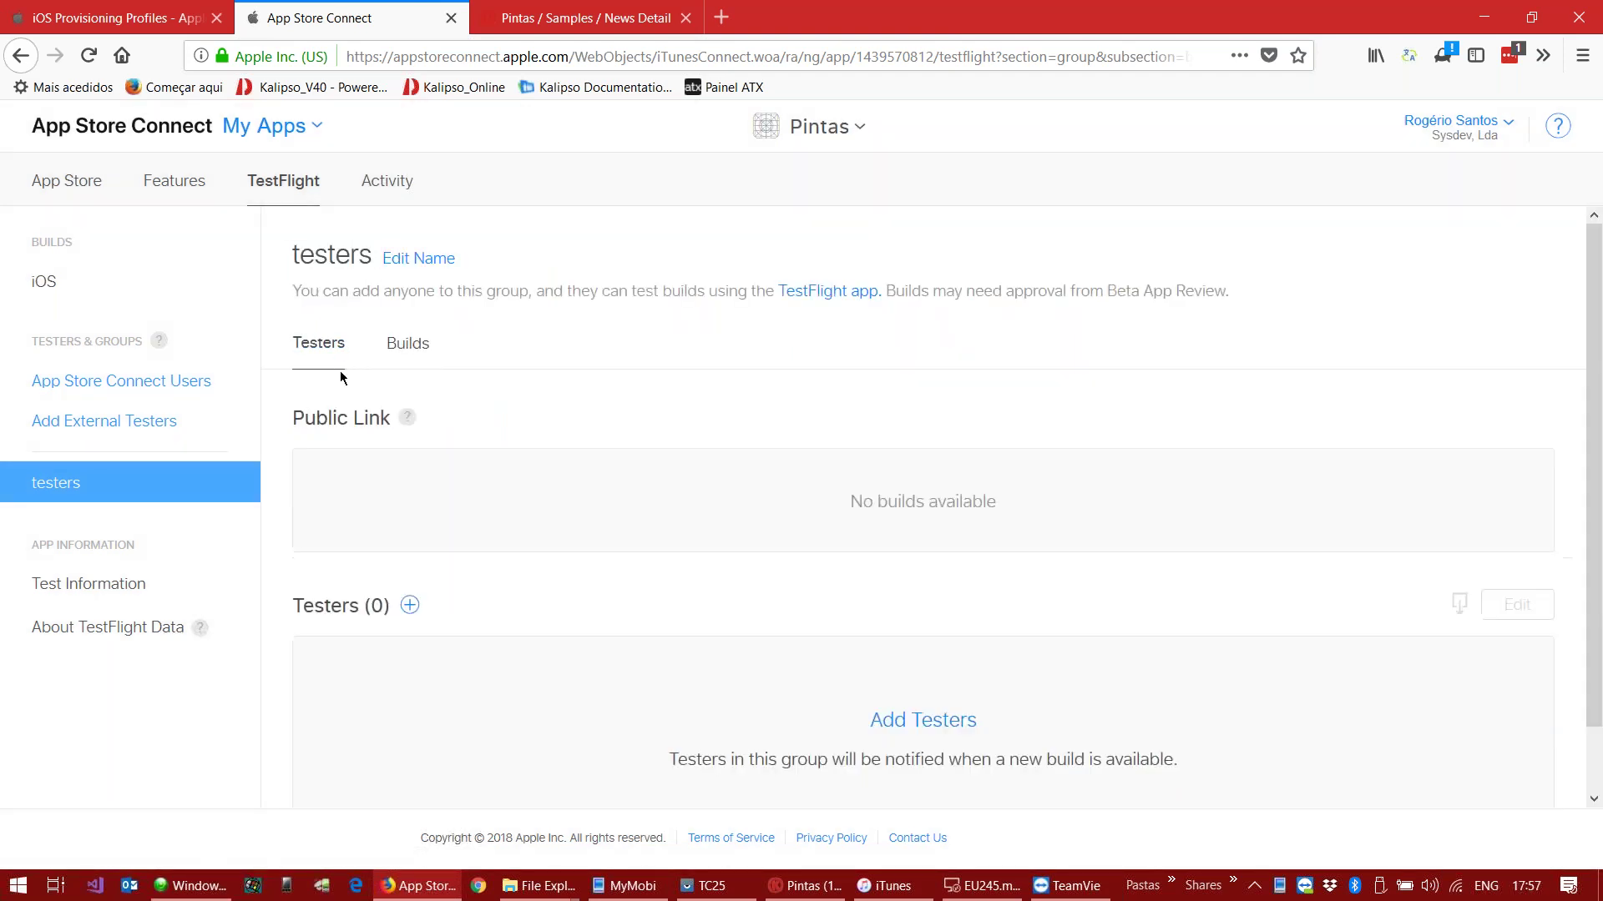
{"action": "left_click", "coordinate": [918, 720]}
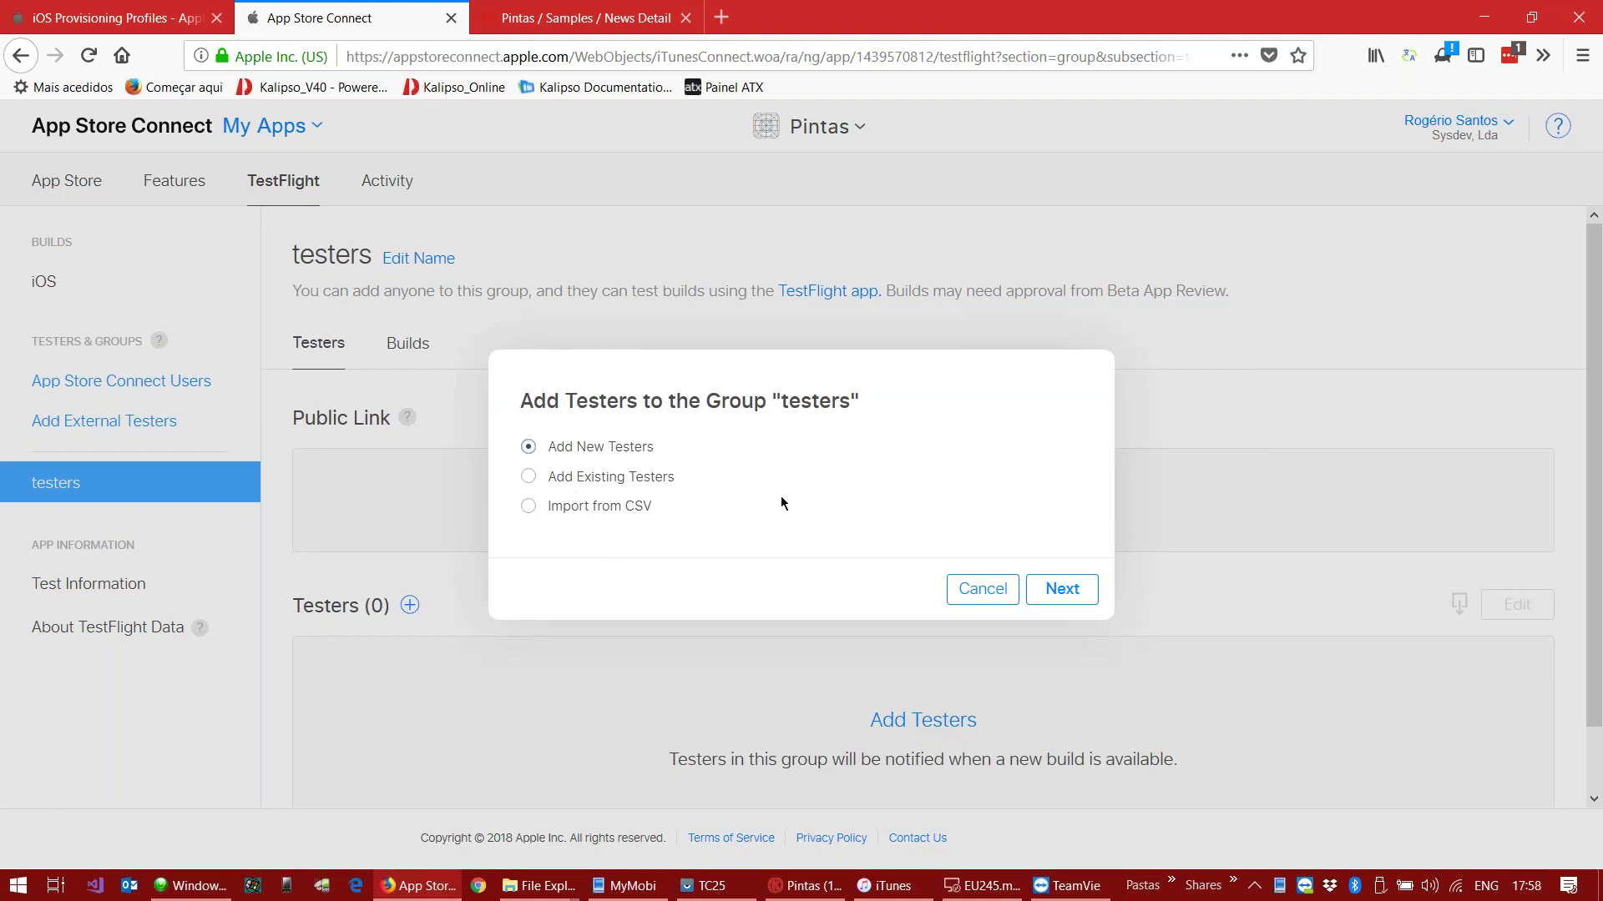
{"action": "left_click", "coordinate": [1061, 590]}
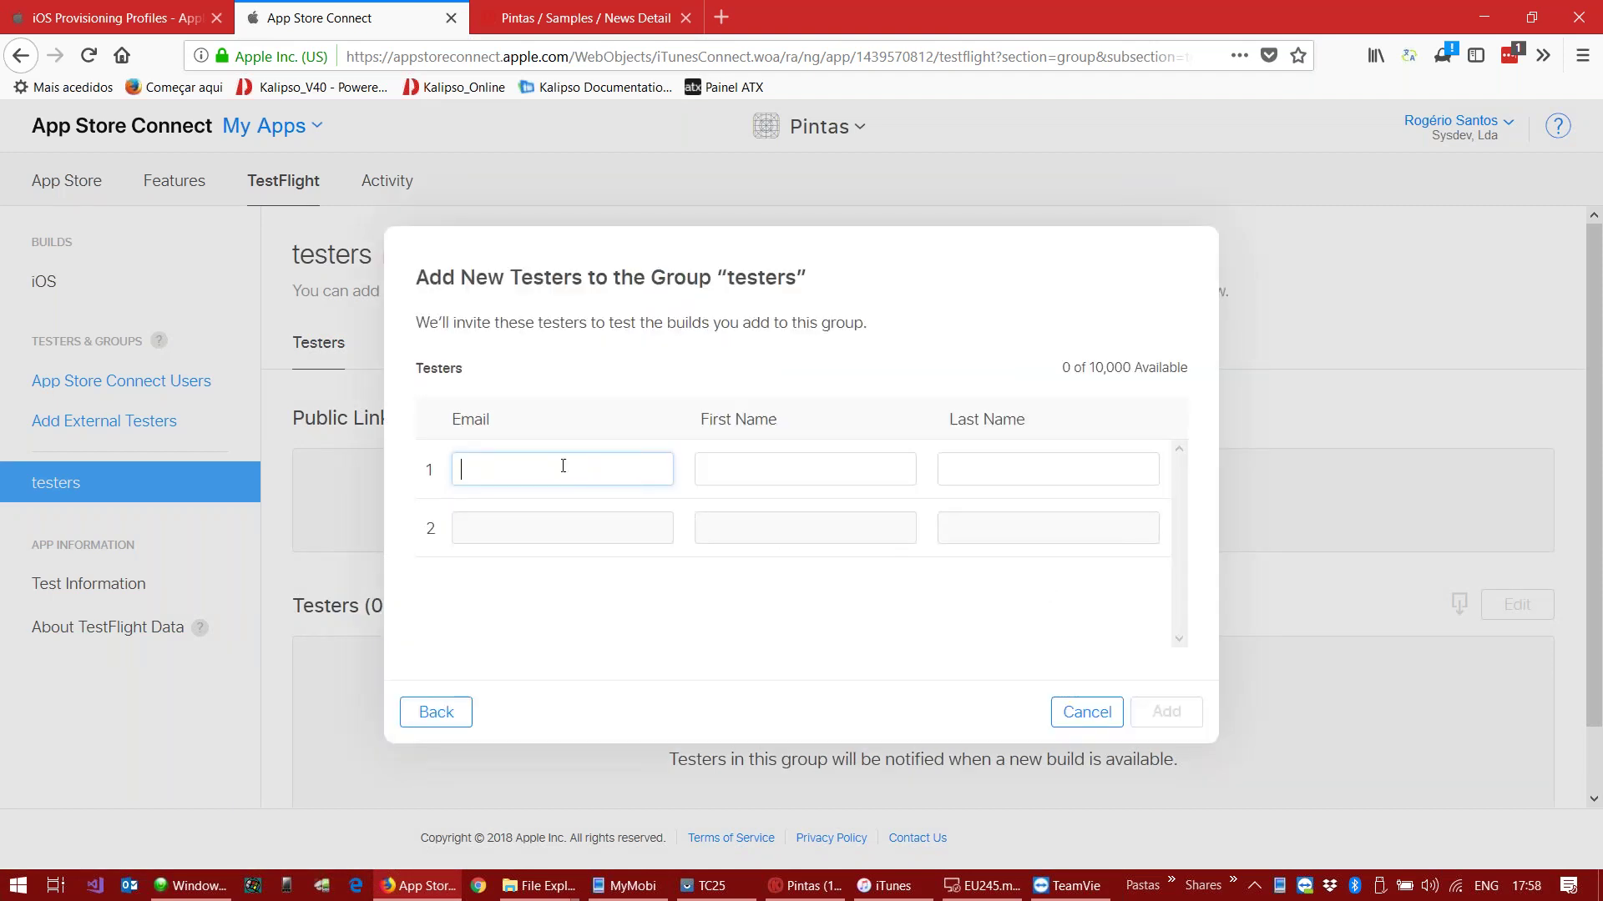
Step: Enter the tester's e-mail, first name and last name, add them, and dismiss the confirmation
{"action": "type", "text": "om"}
{"action": "key", "text": "Tab"}
{"action": "type", "text": "R"}
{"action": "key", "text": "Tab"}
{"action": "type", "text": "Santos"}
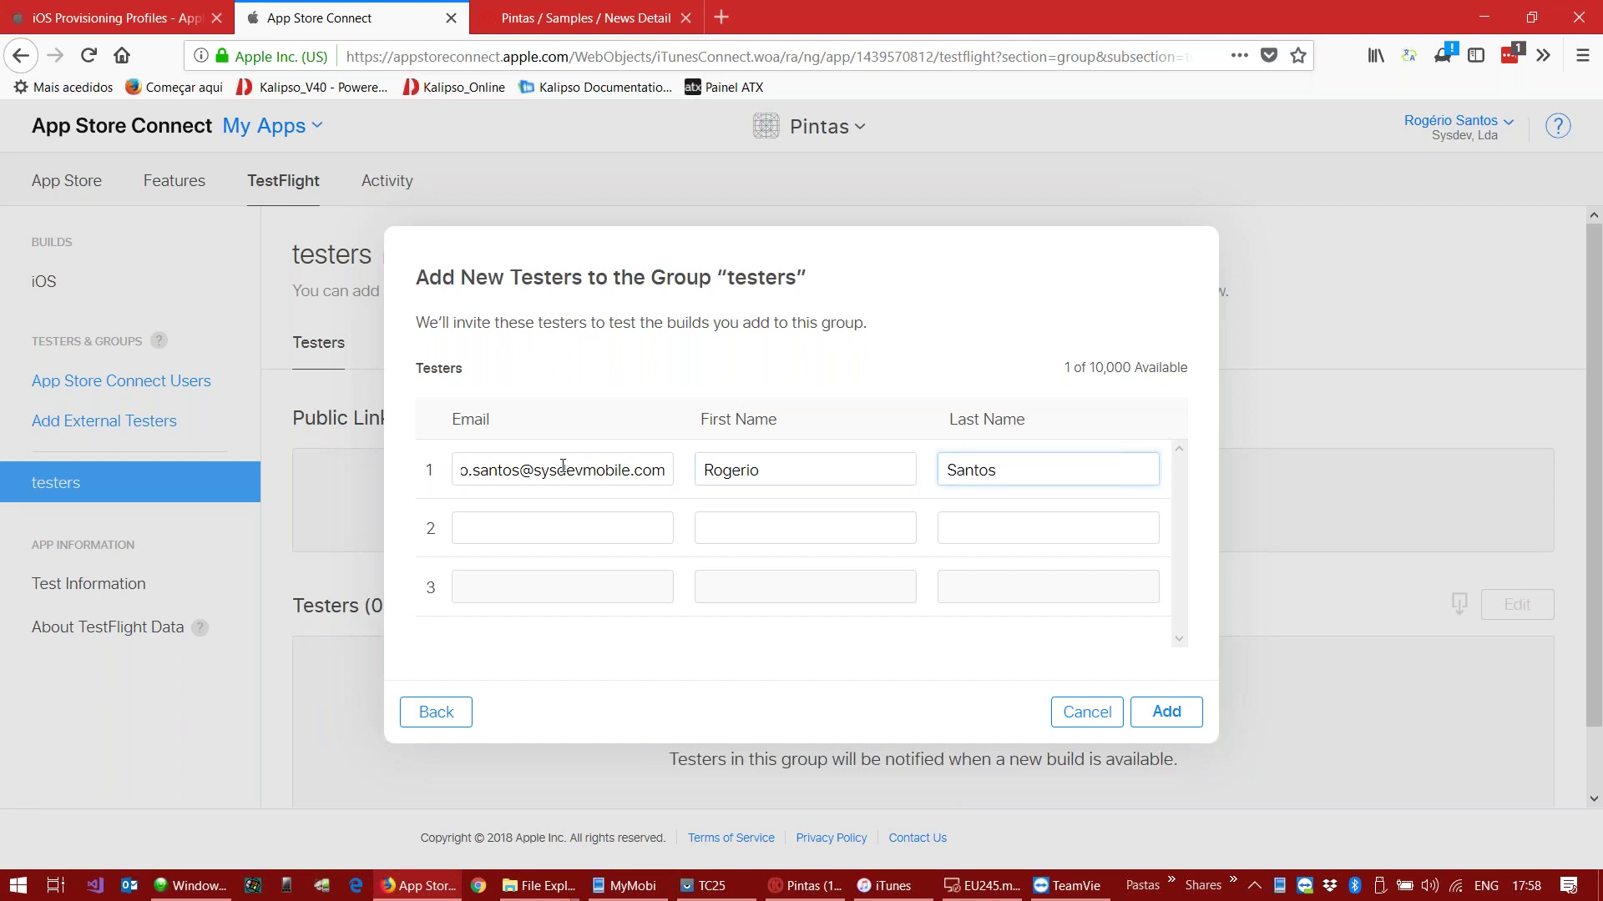
{"action": "left_click", "coordinate": [1167, 712]}
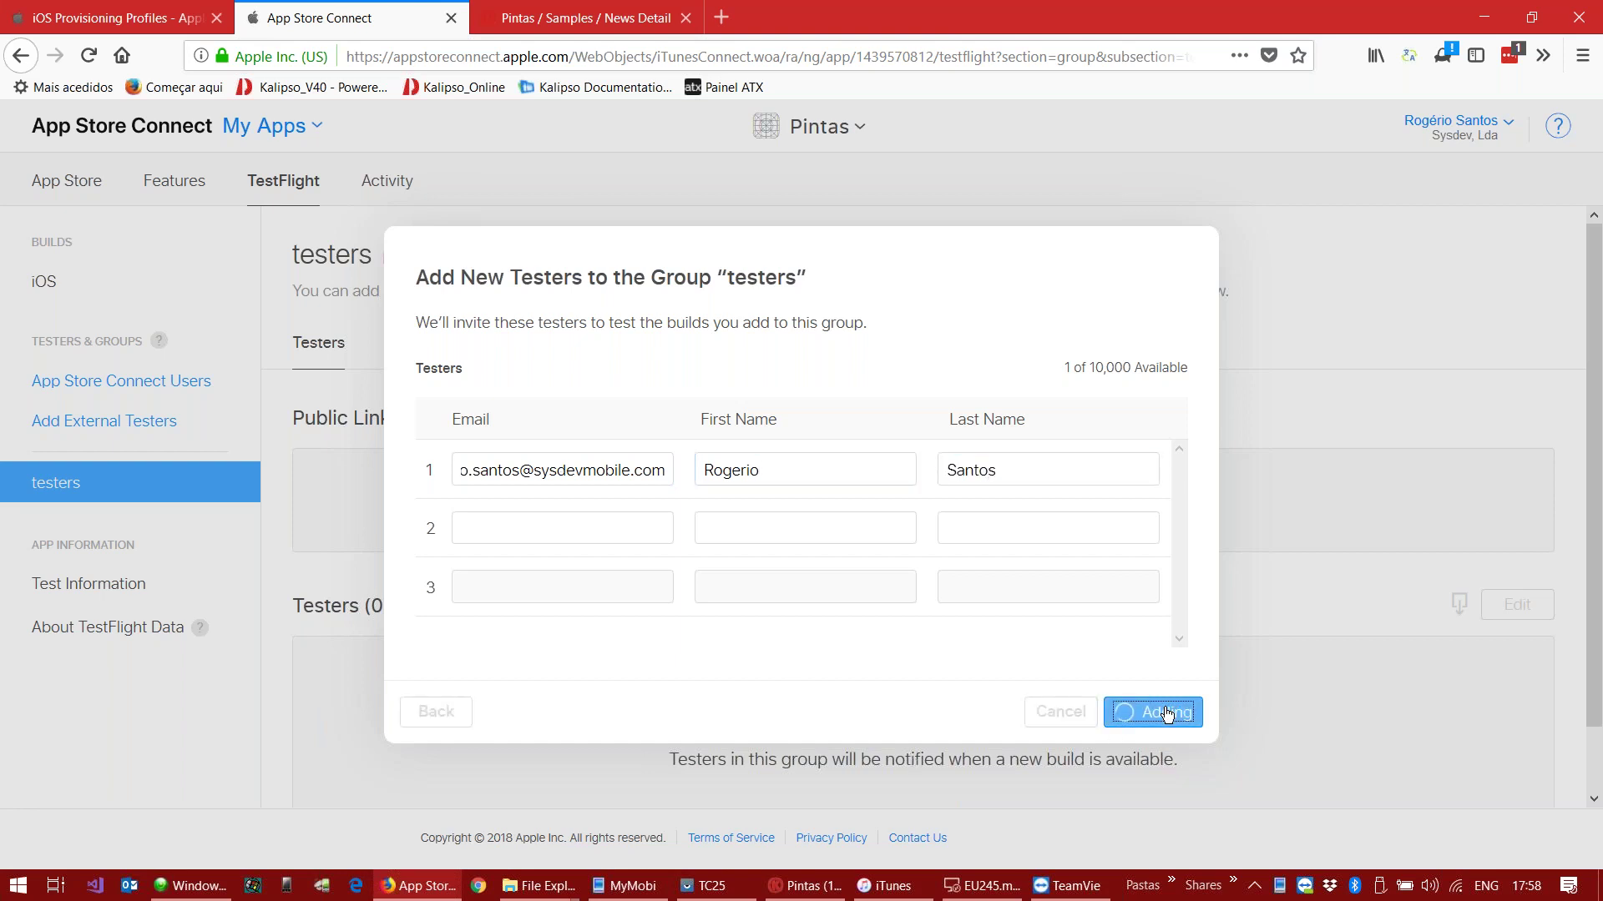
{"action": "left_click", "coordinate": [1048, 585]}
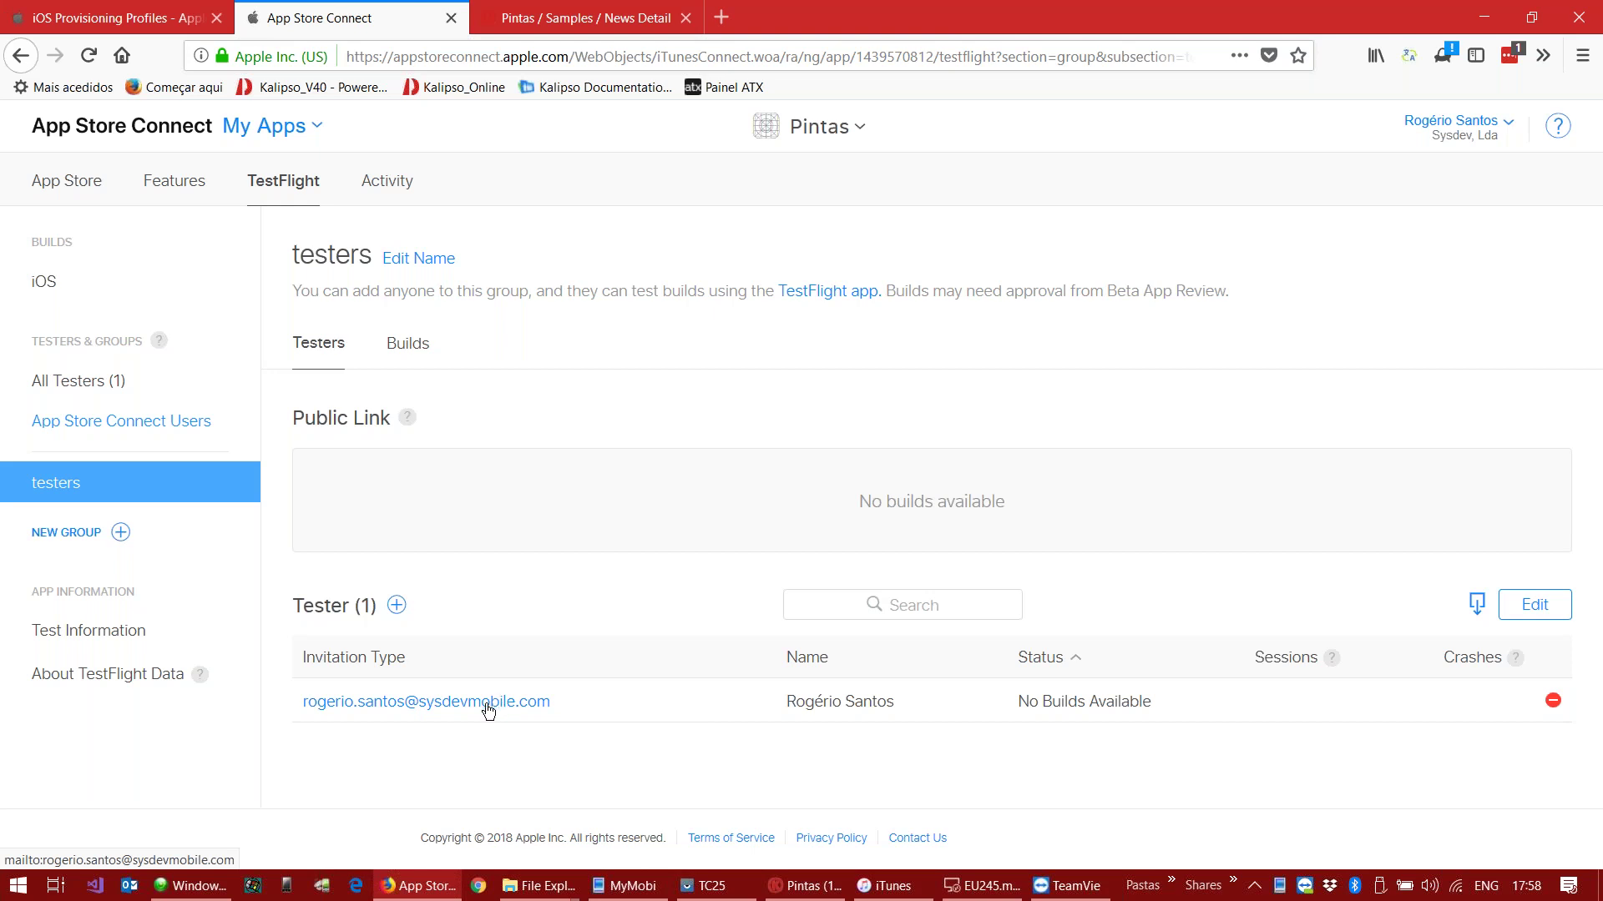
Step: Show the All Testers page listing 1 tester, then start a TeamViewer connection to the remote partner
{"action": "left_click", "coordinate": [86, 396]}
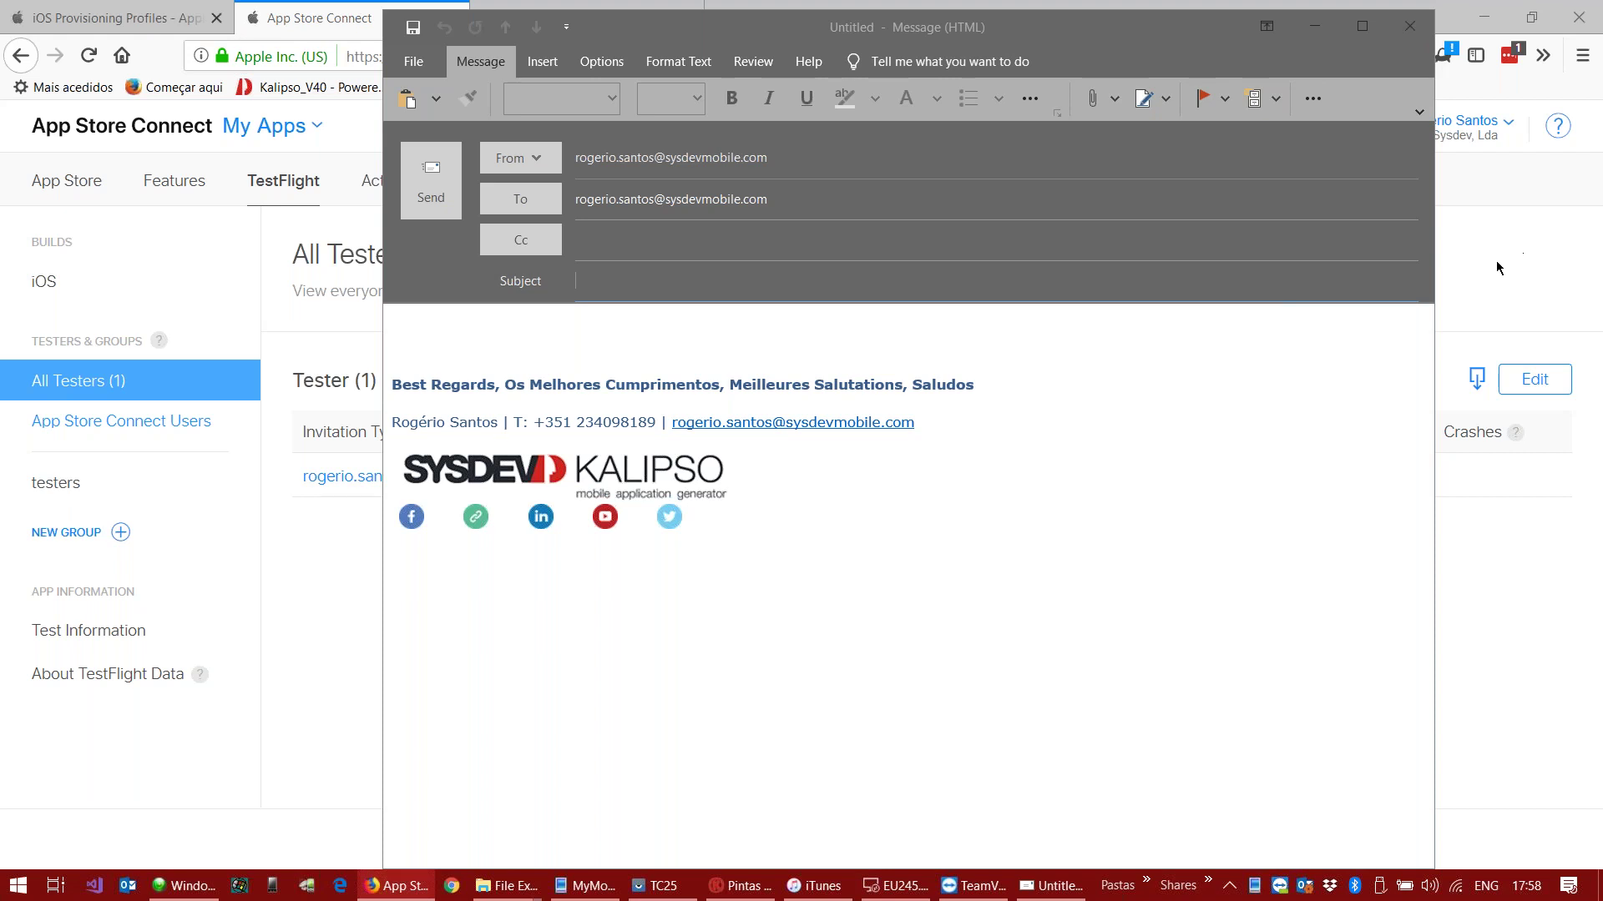
{"action": "left_click", "coordinate": [1496, 261]}
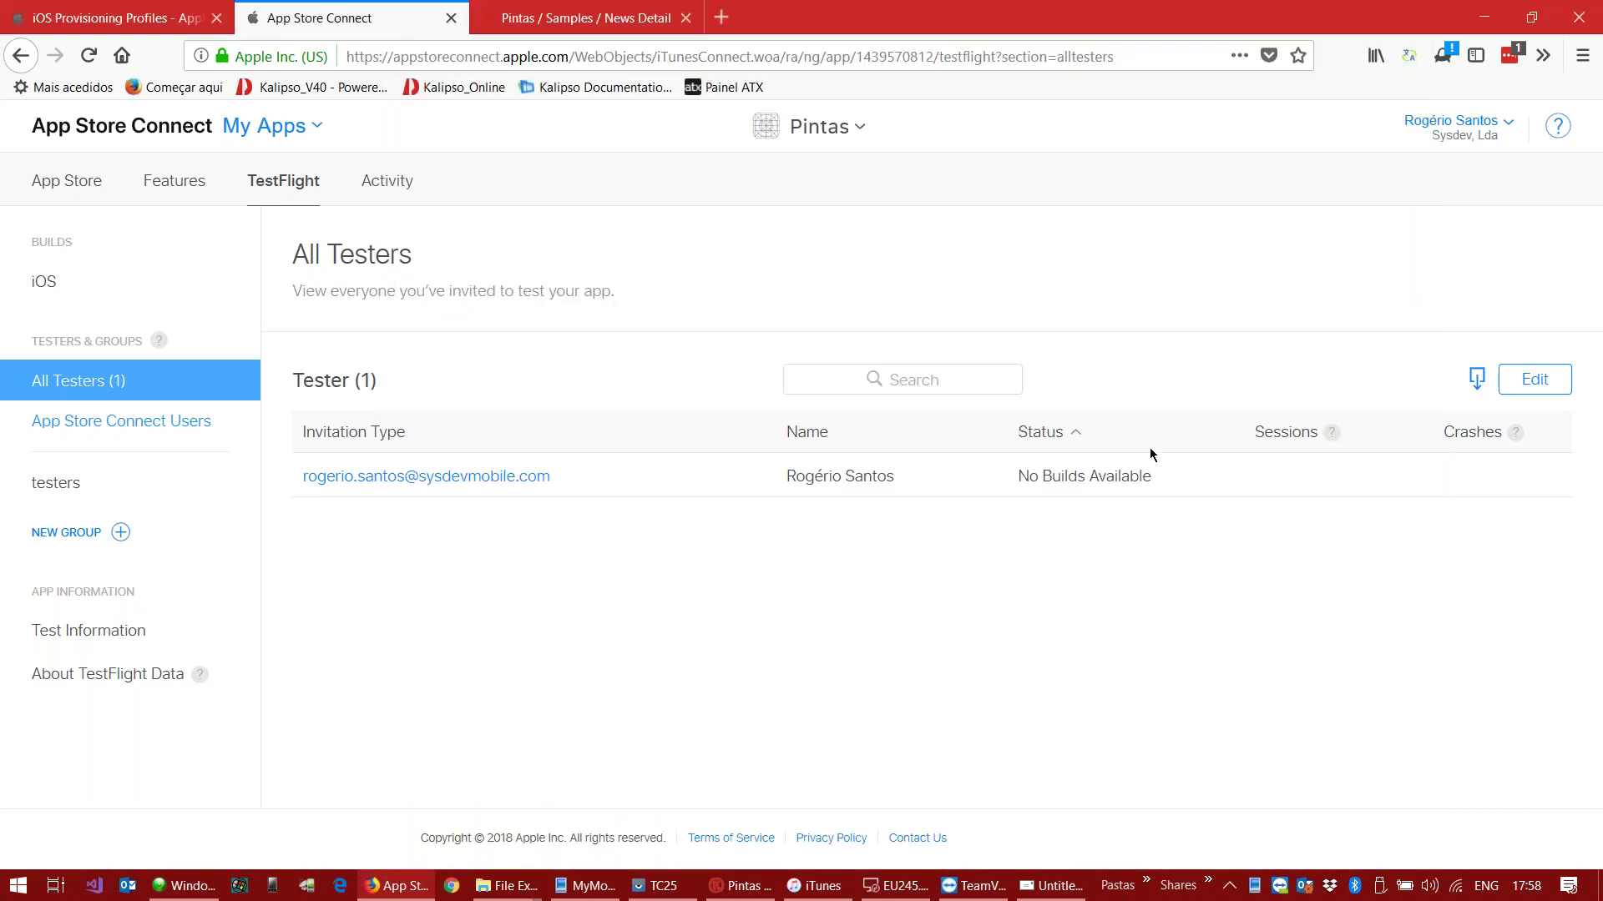
{"action": "left_click", "coordinate": [972, 887]}
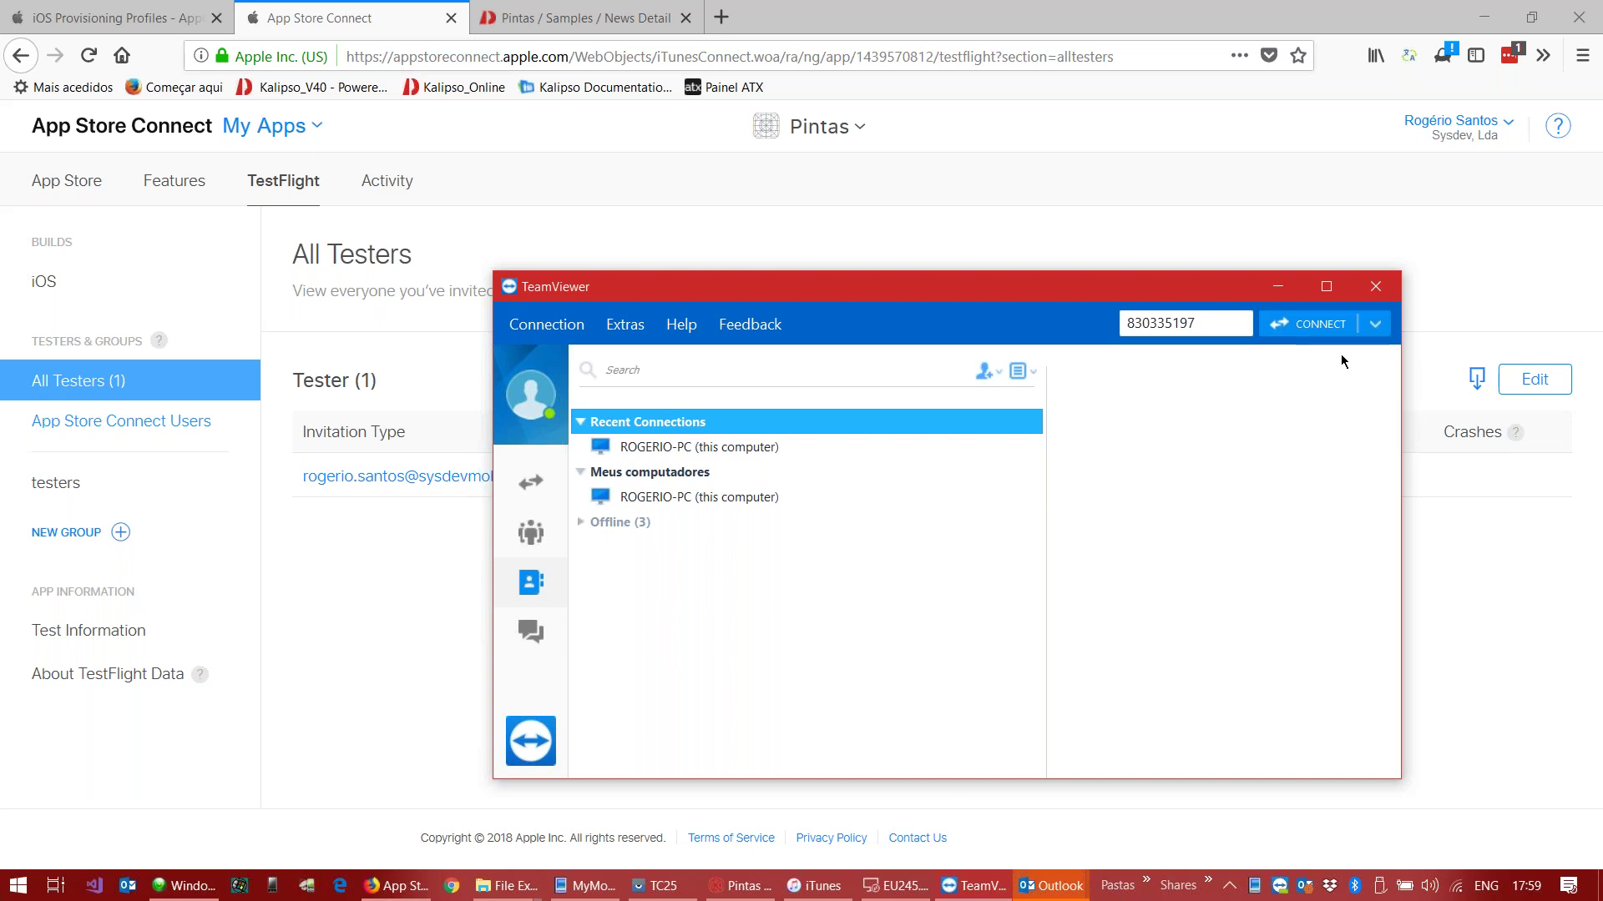
{"action": "left_click", "coordinate": [1299, 324]}
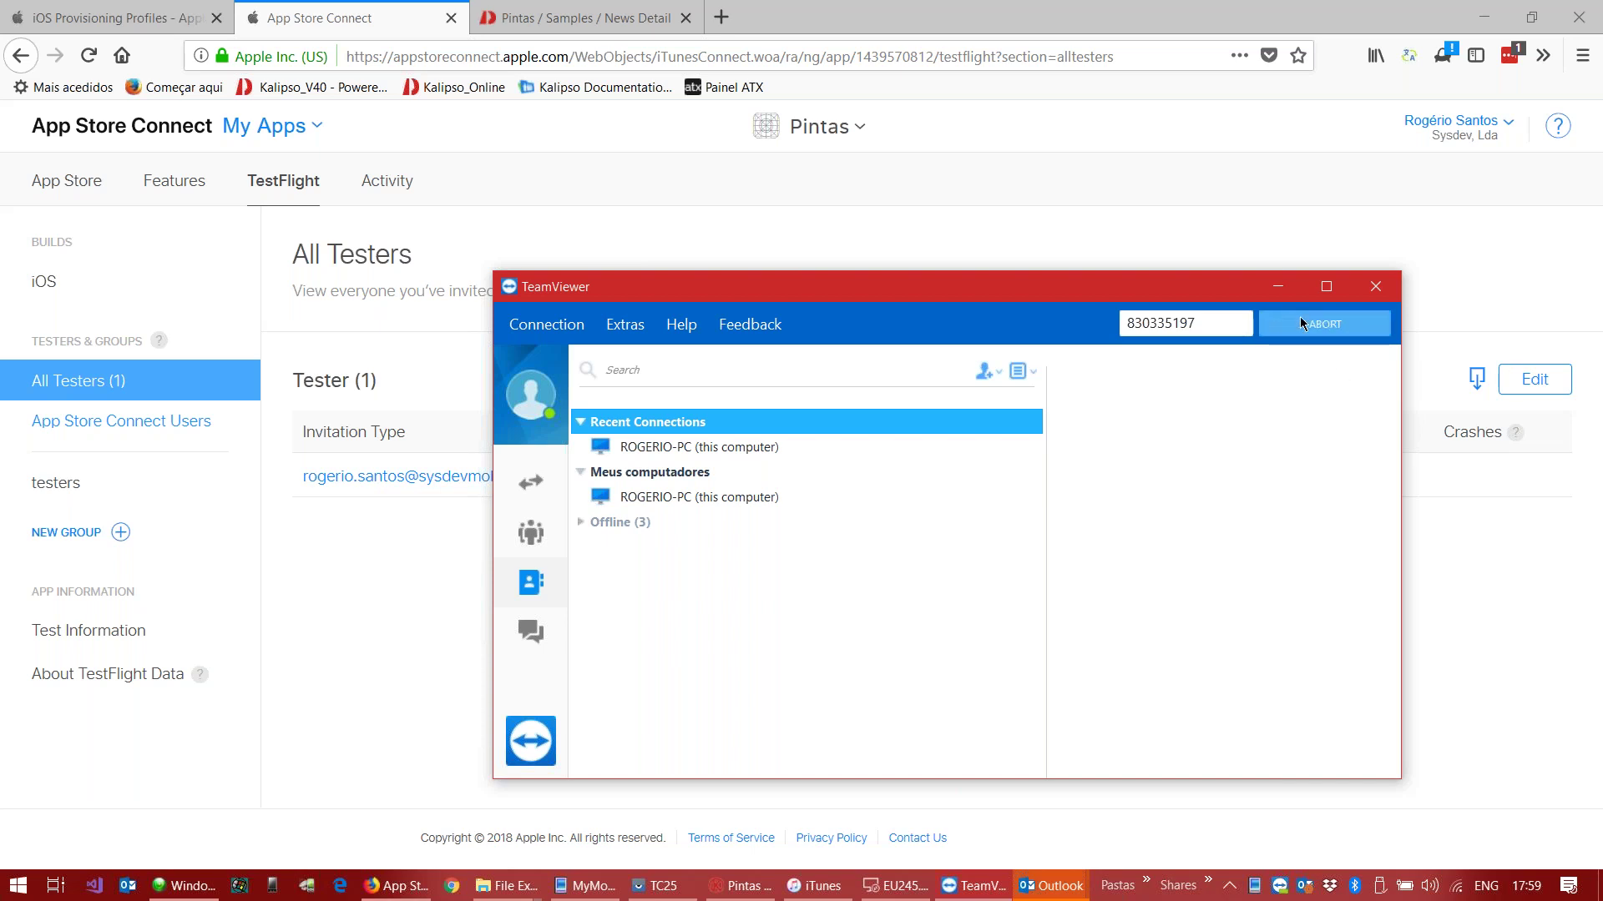
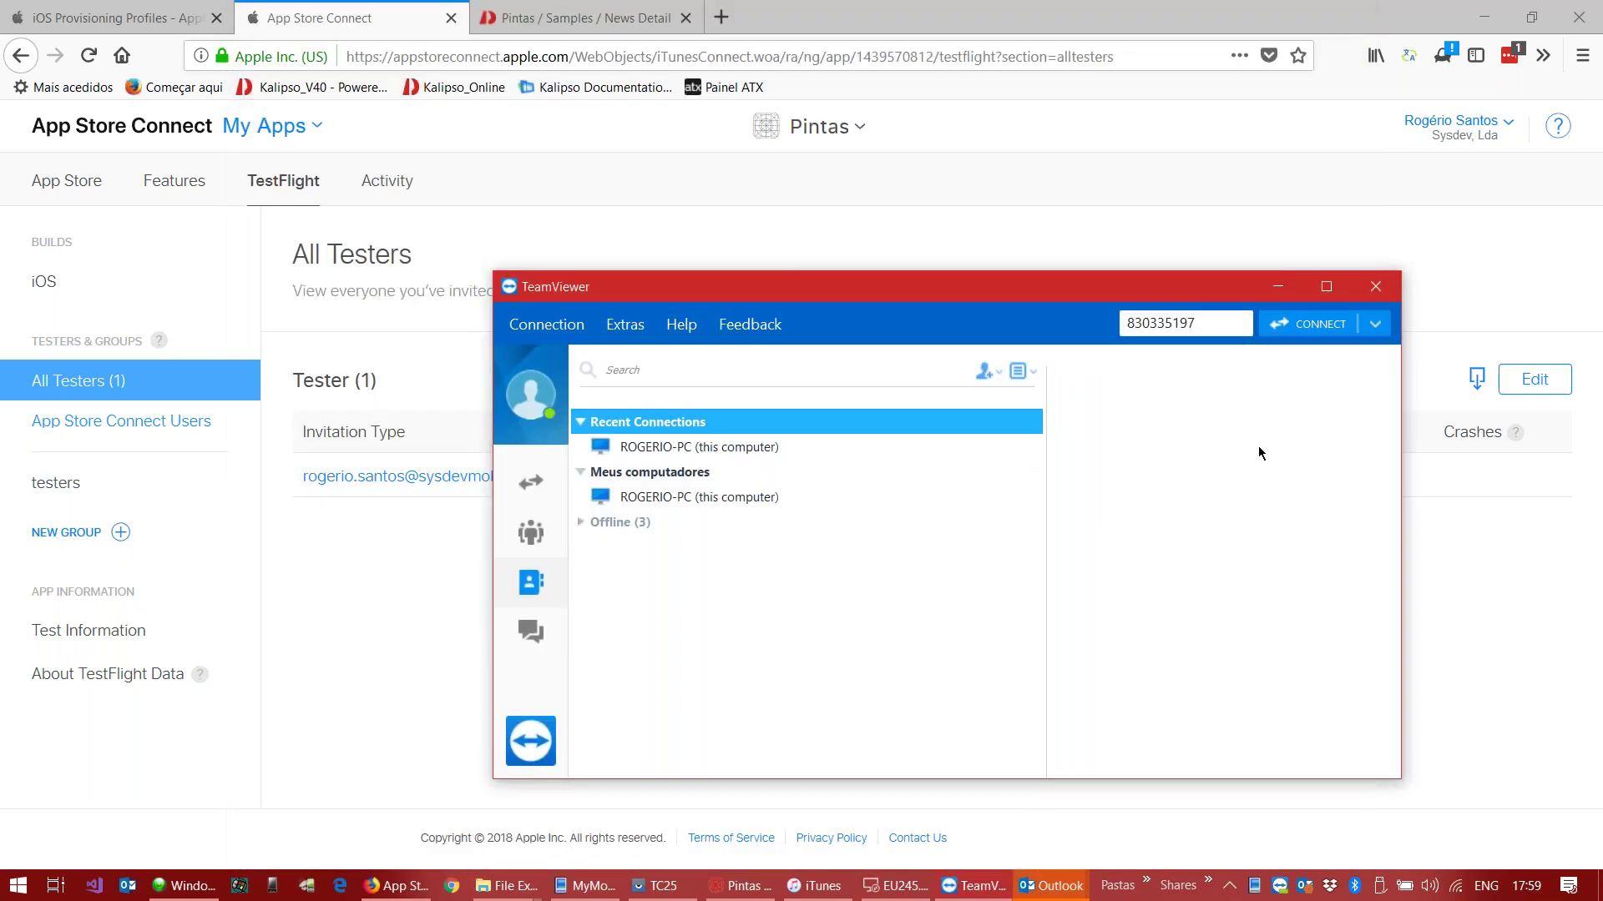
Step: Watch TestFlight install on the iPod touch over TeamViewer, then close the screen-sharing session
{"action": "left_click", "coordinate": [1325, 325]}
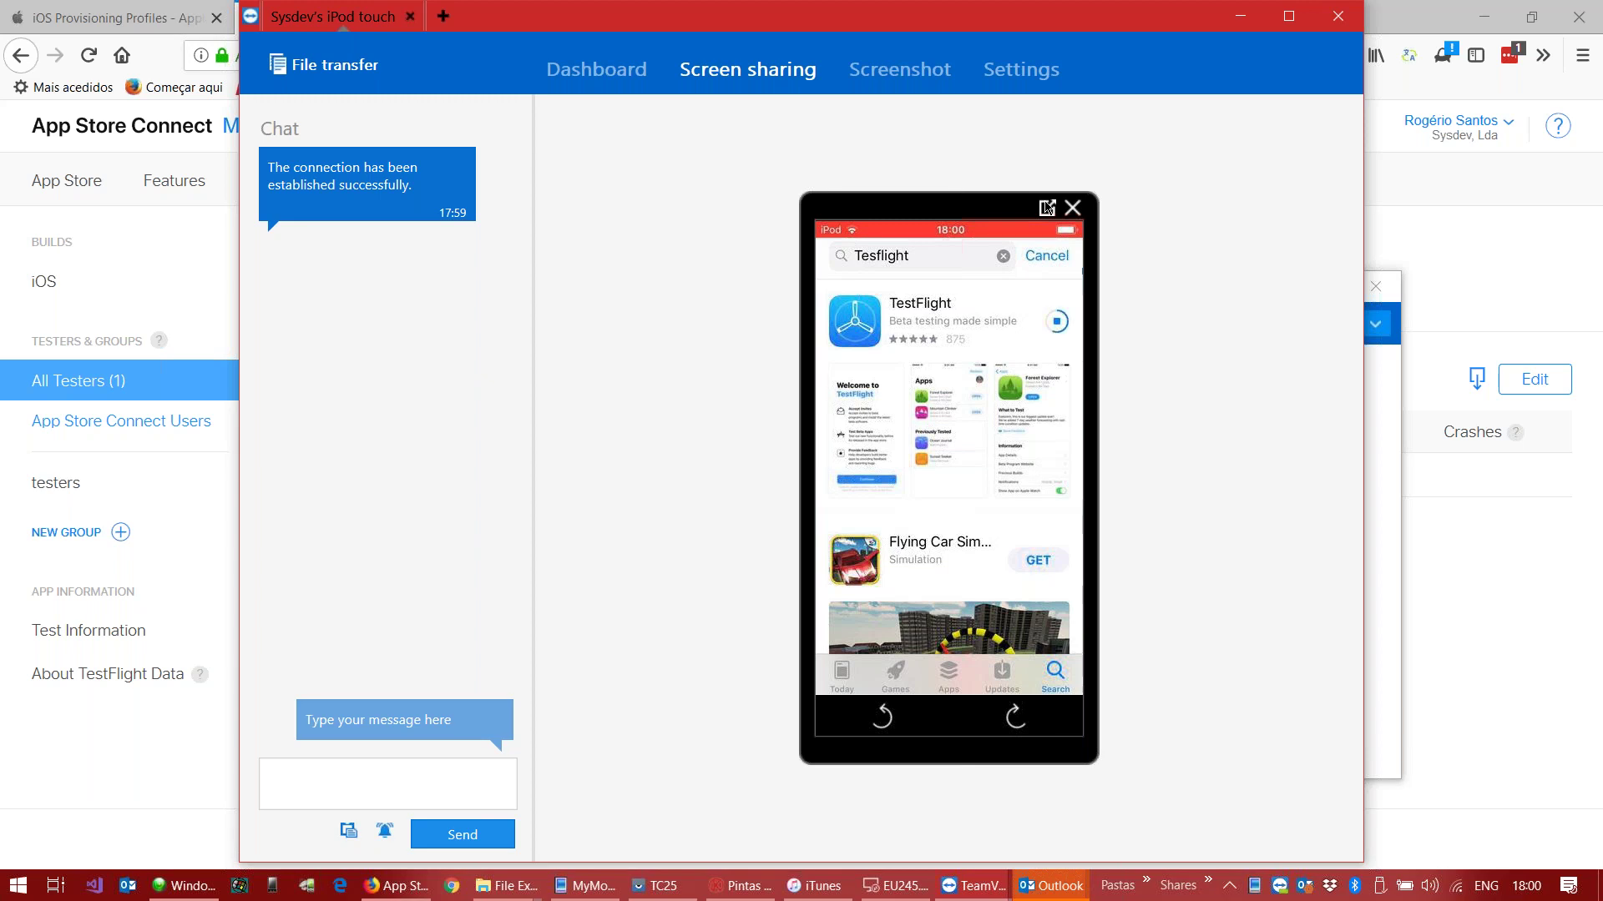
{"action": "left_click_drag", "start_coordinate": [1235, 27], "coordinate": [1236, 29]}
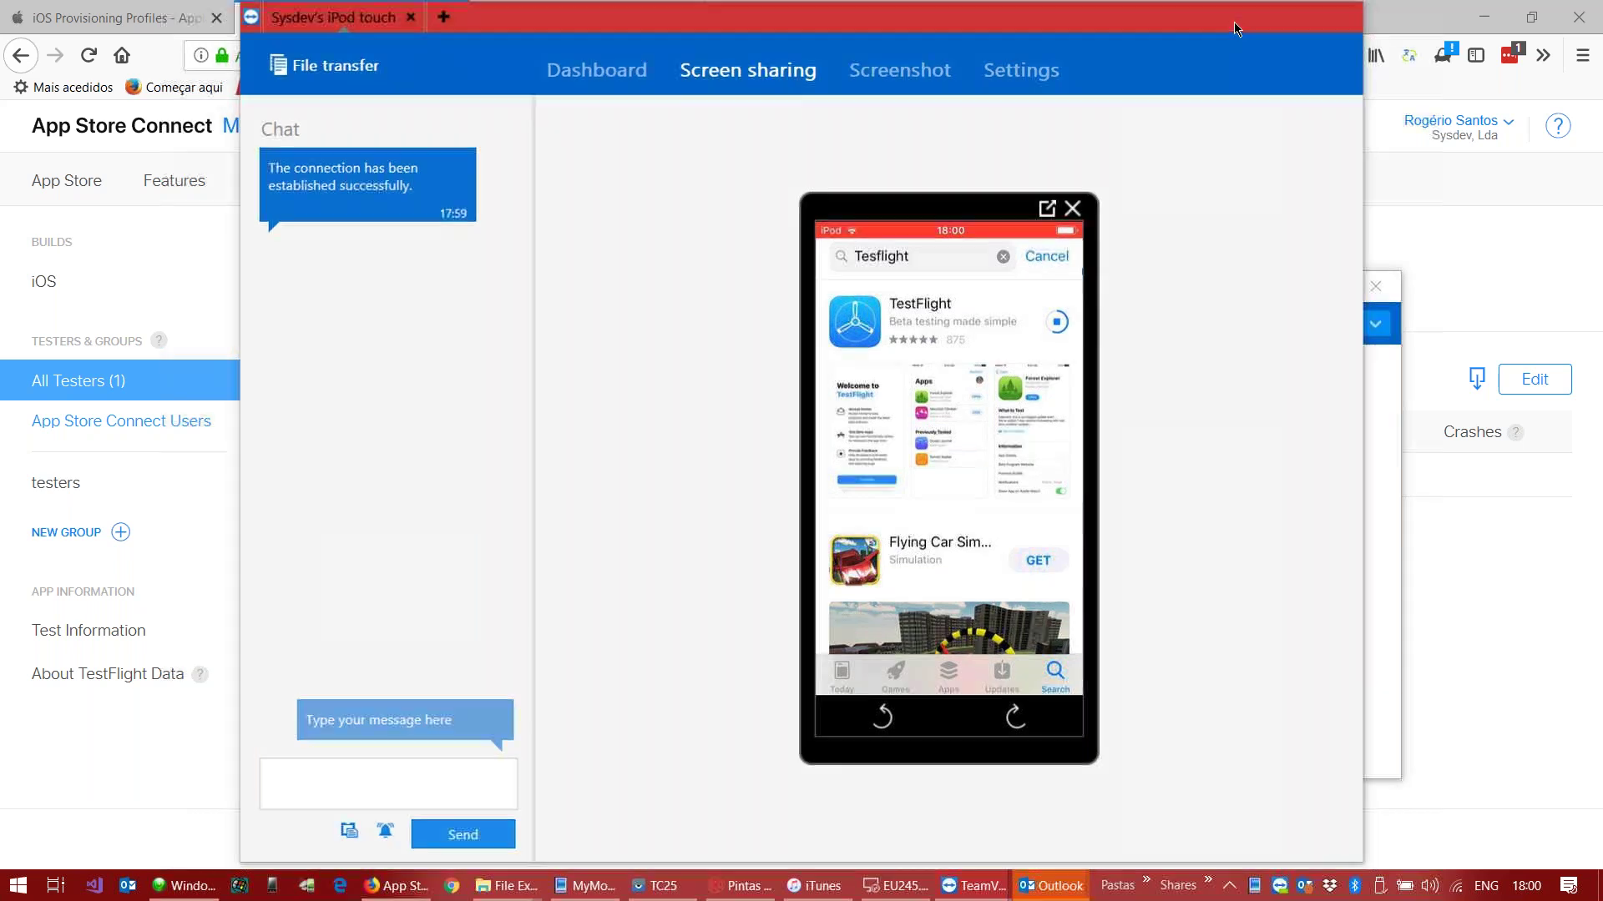
{"action": "left_click", "coordinate": [383, 538]}
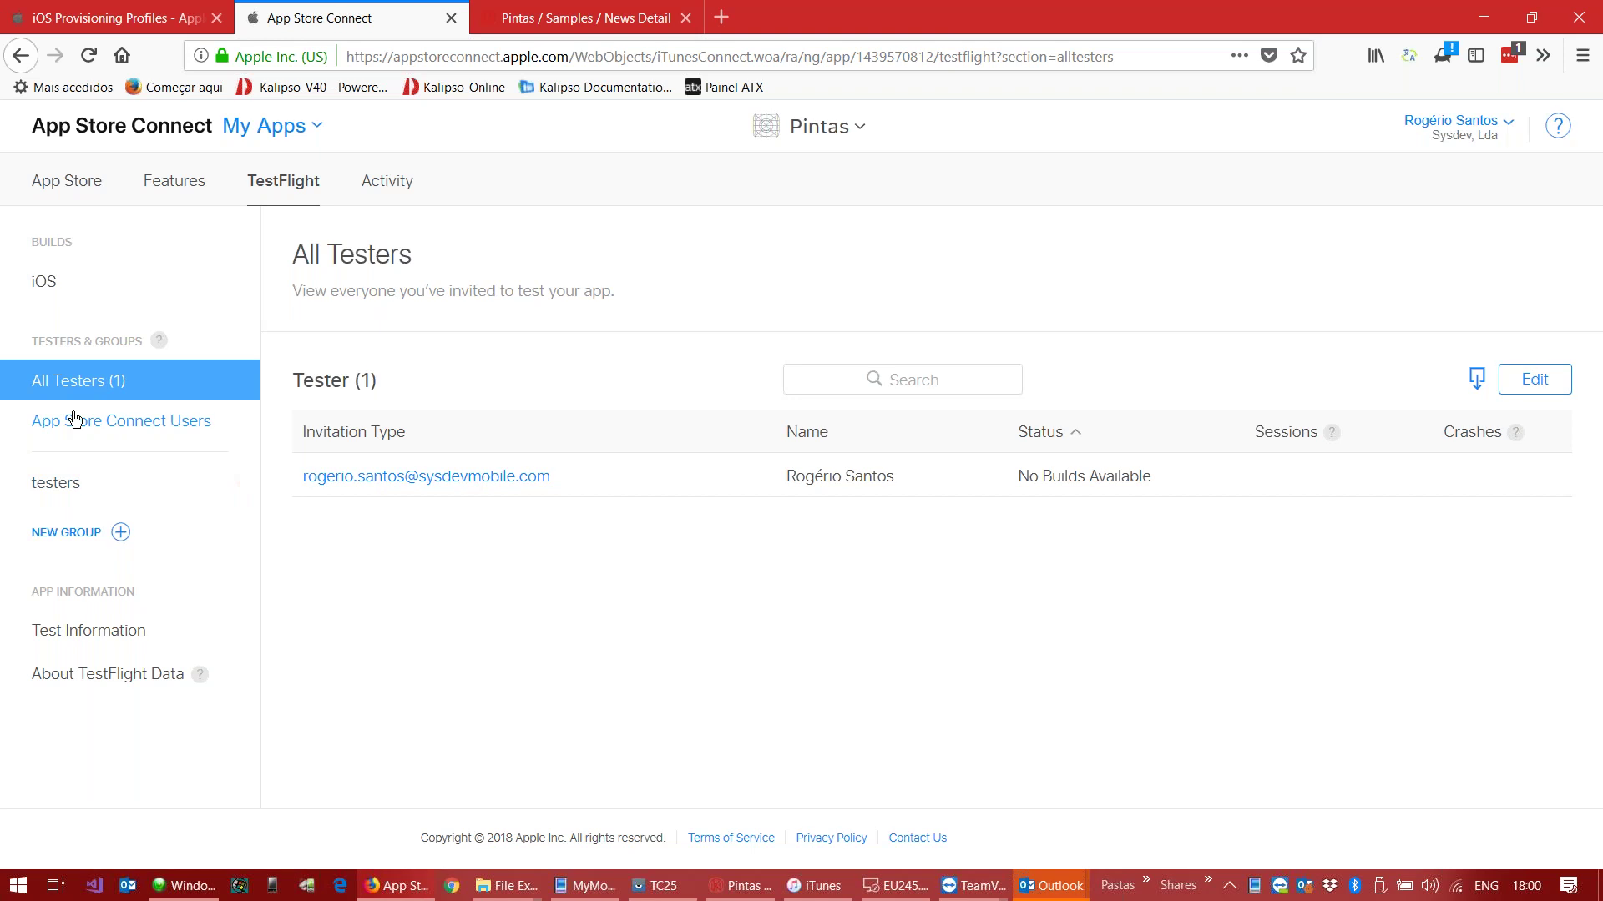
Step: Open the details of iOS build 1.0.2 under Version 1.0.2
{"action": "left_click", "coordinate": [35, 289]}
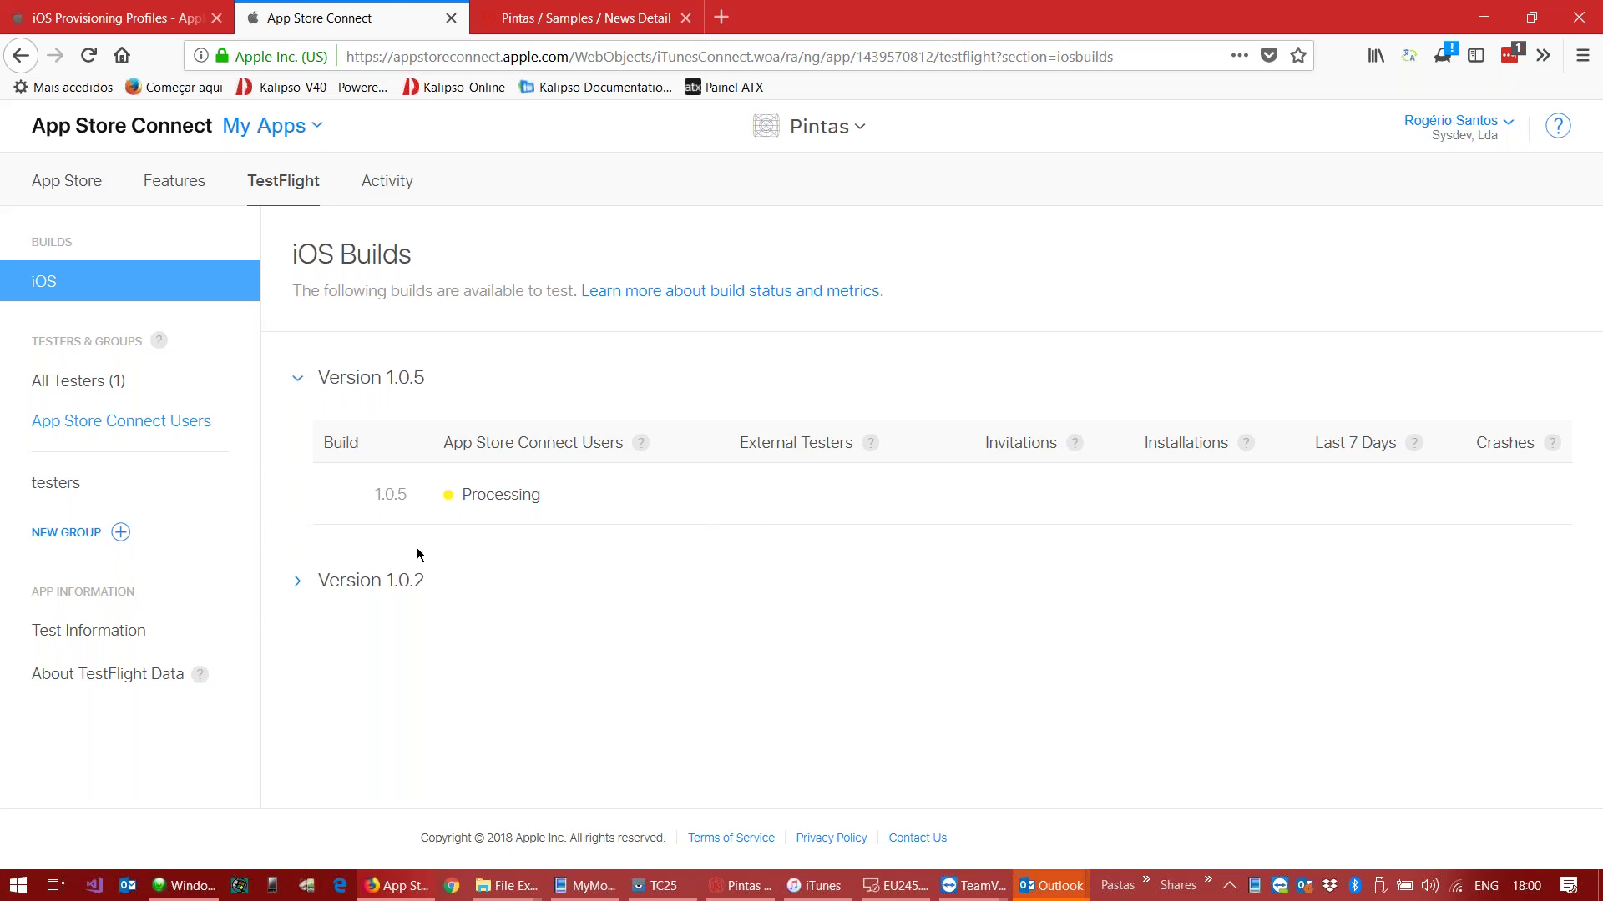
{"action": "left_click", "coordinate": [298, 582]}
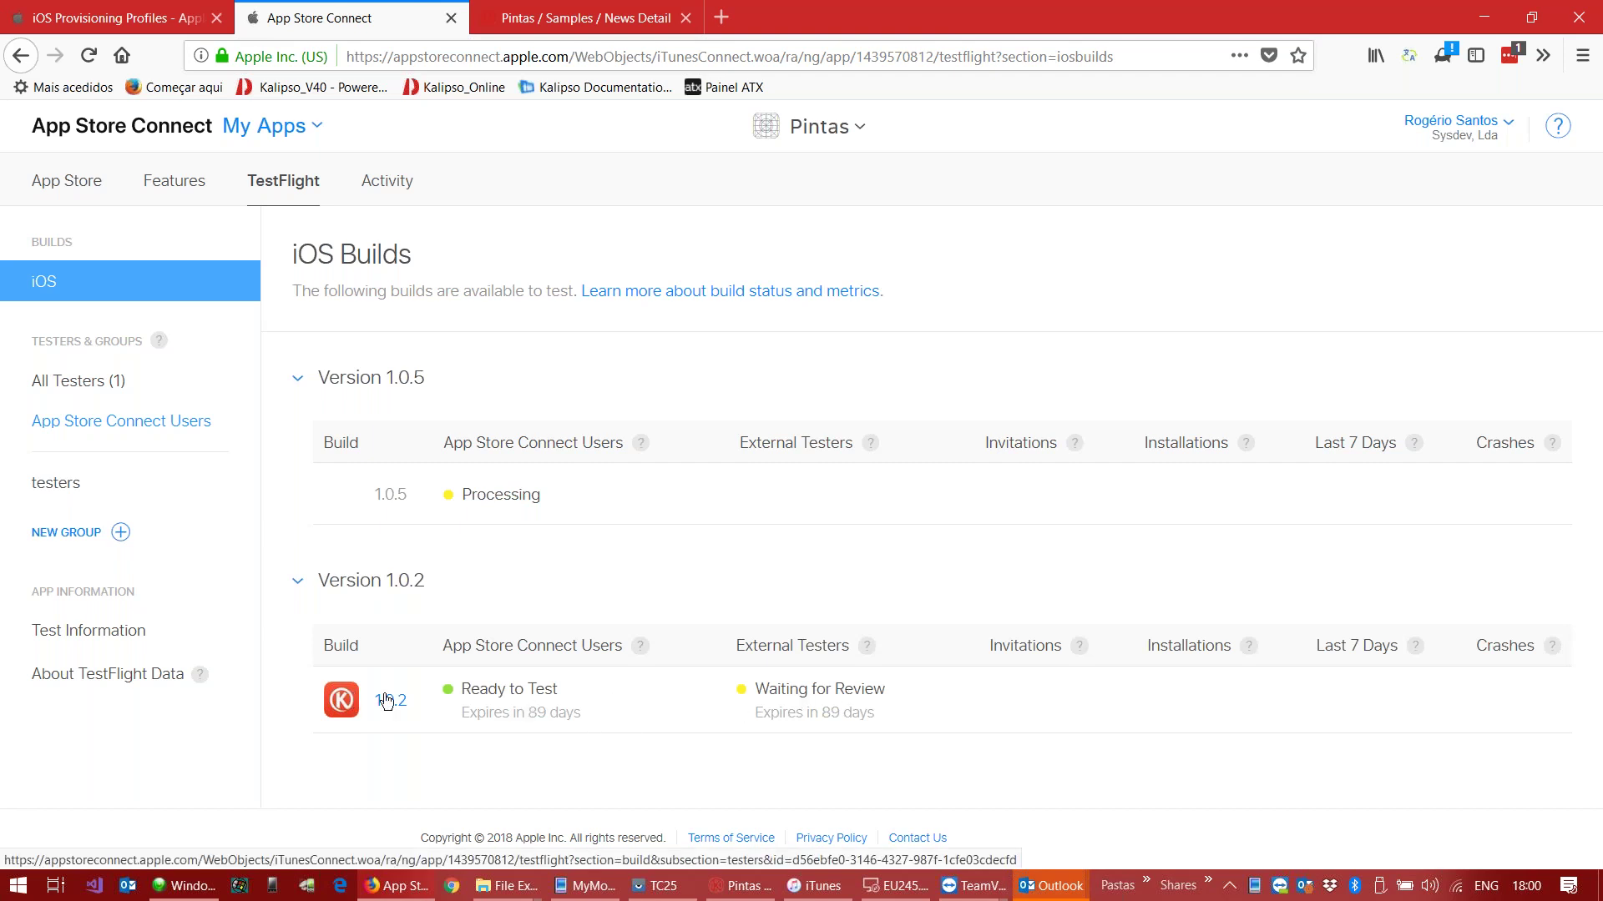
{"action": "left_click", "coordinate": [387, 701]}
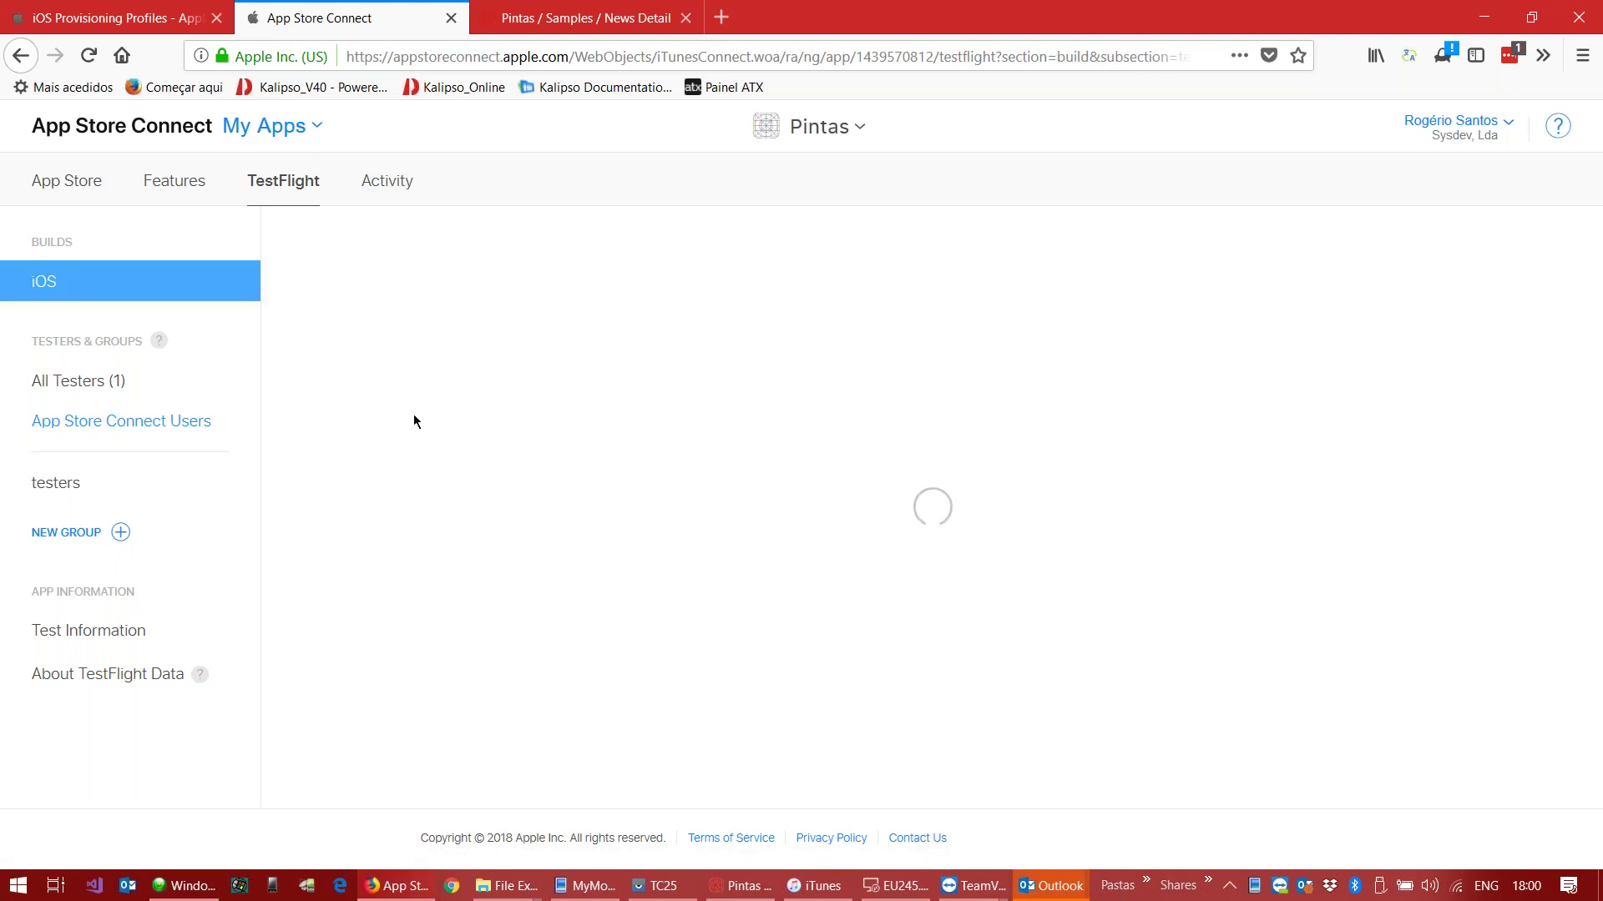
{"action": "scroll", "coordinate": [642, 635], "scroll_direction": "down", "scroll_amount": 1}
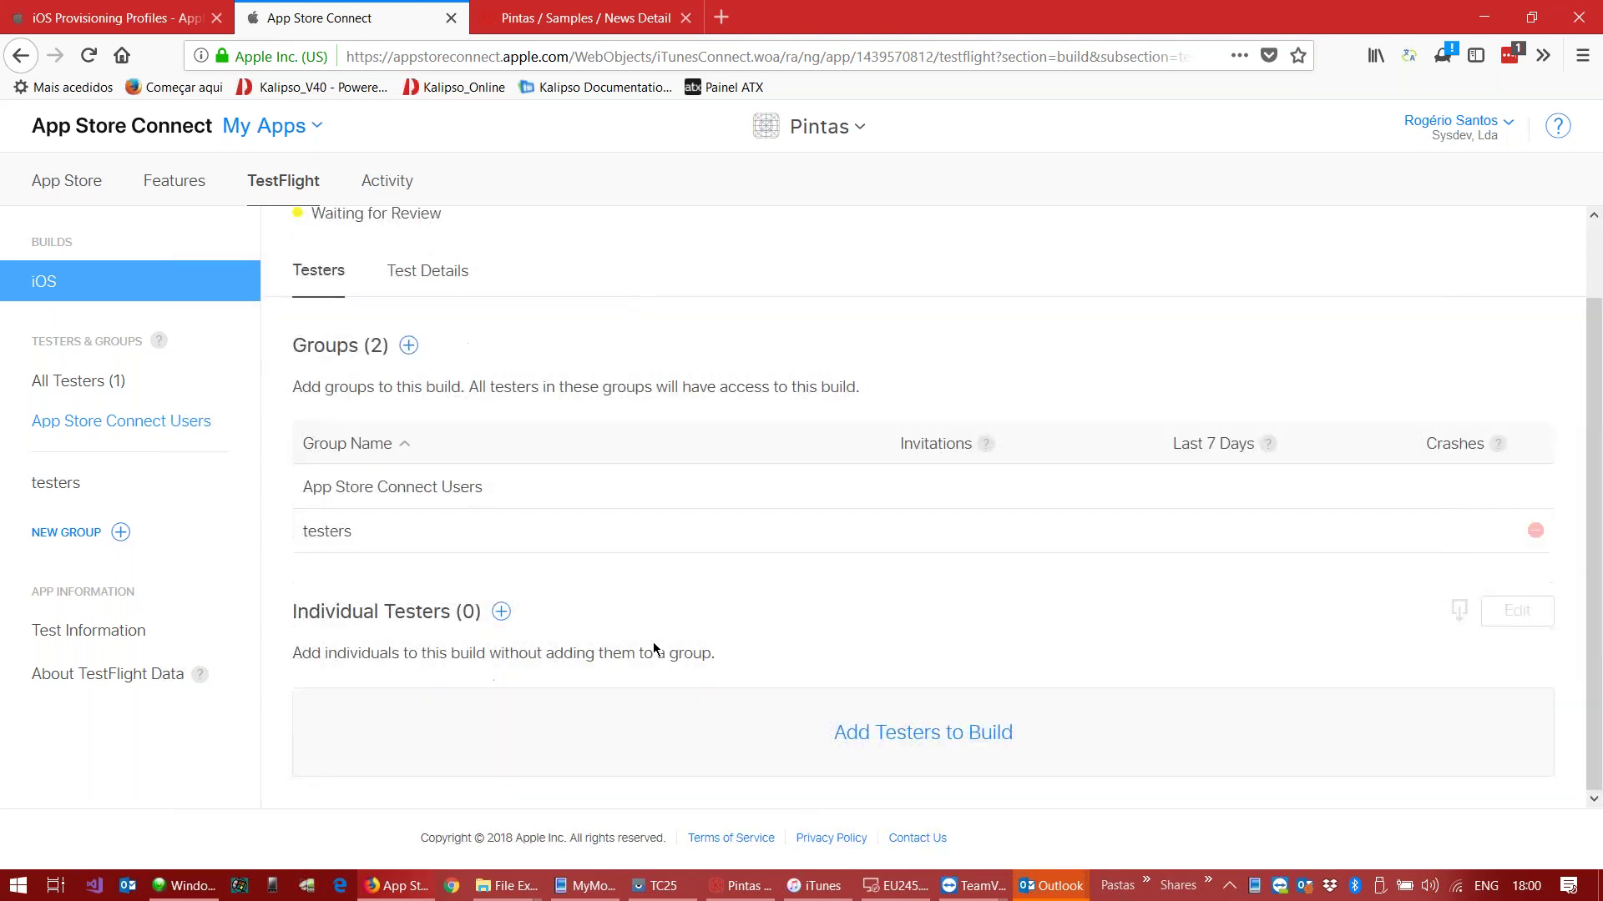
Step: Add the account holder's e-mail as a new individual tester on build 1.0.2
{"action": "left_click", "coordinate": [501, 612]}
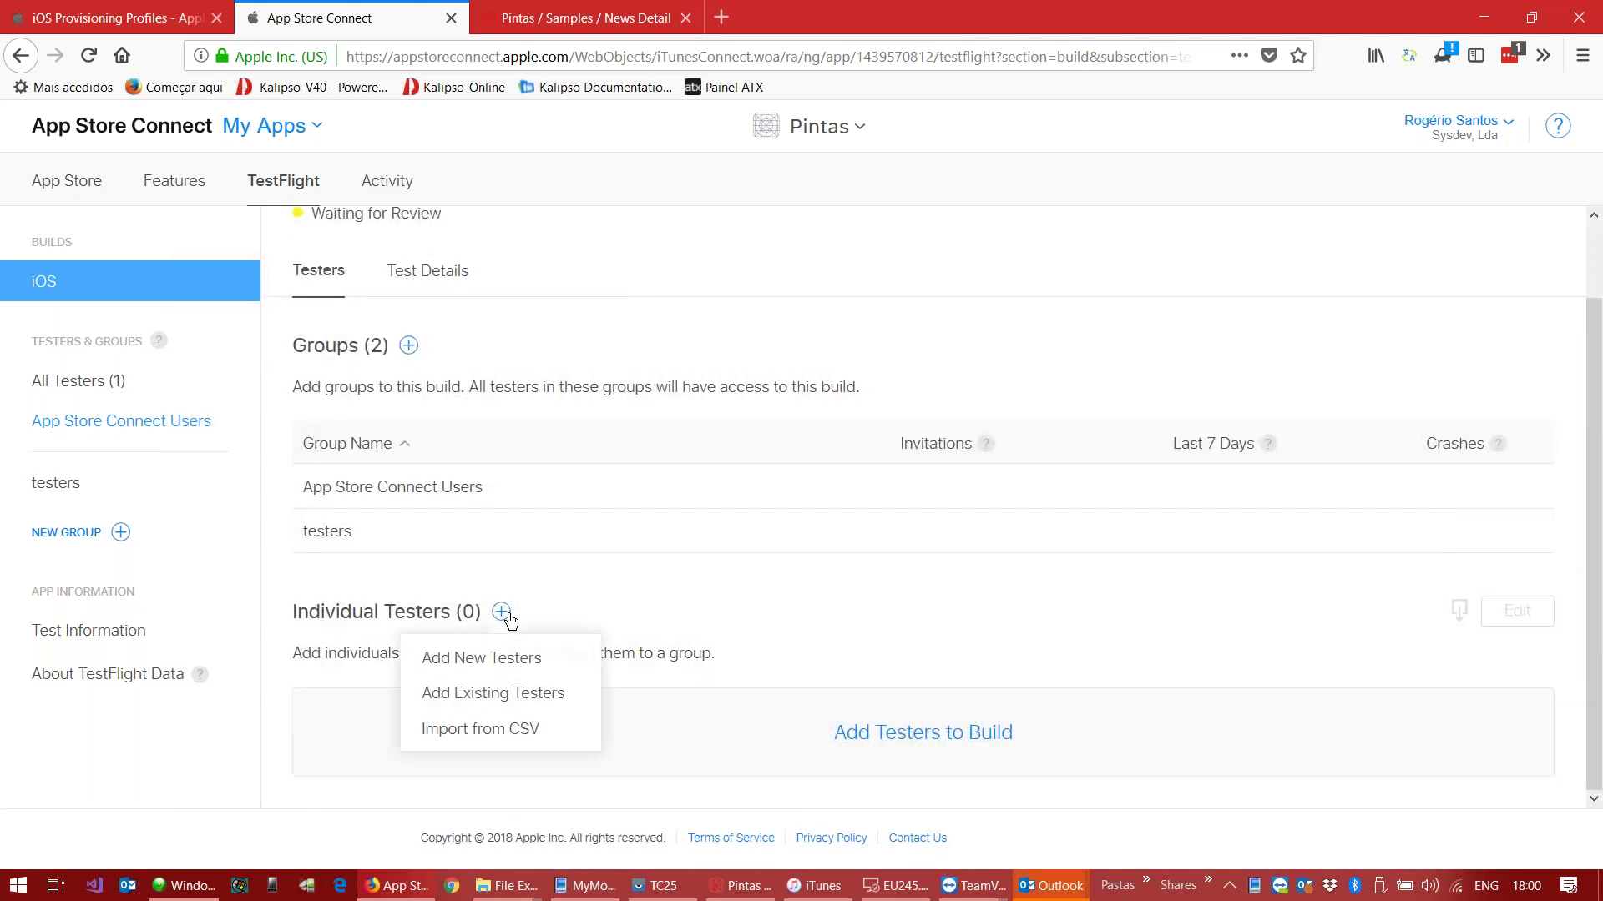
{"action": "left_click", "coordinate": [510, 661]}
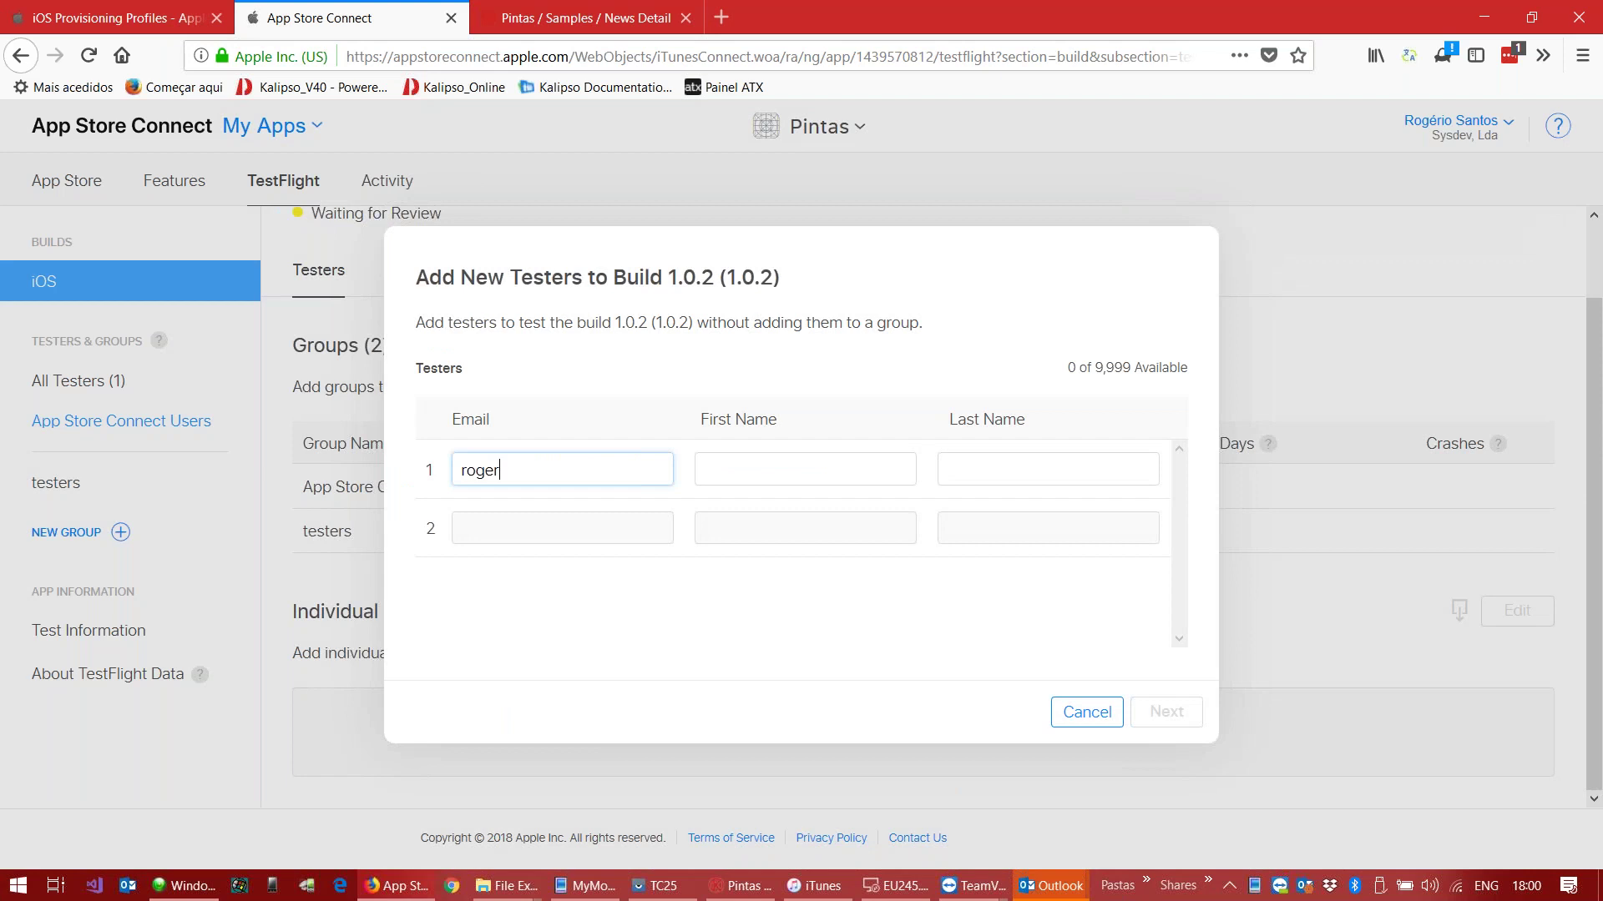
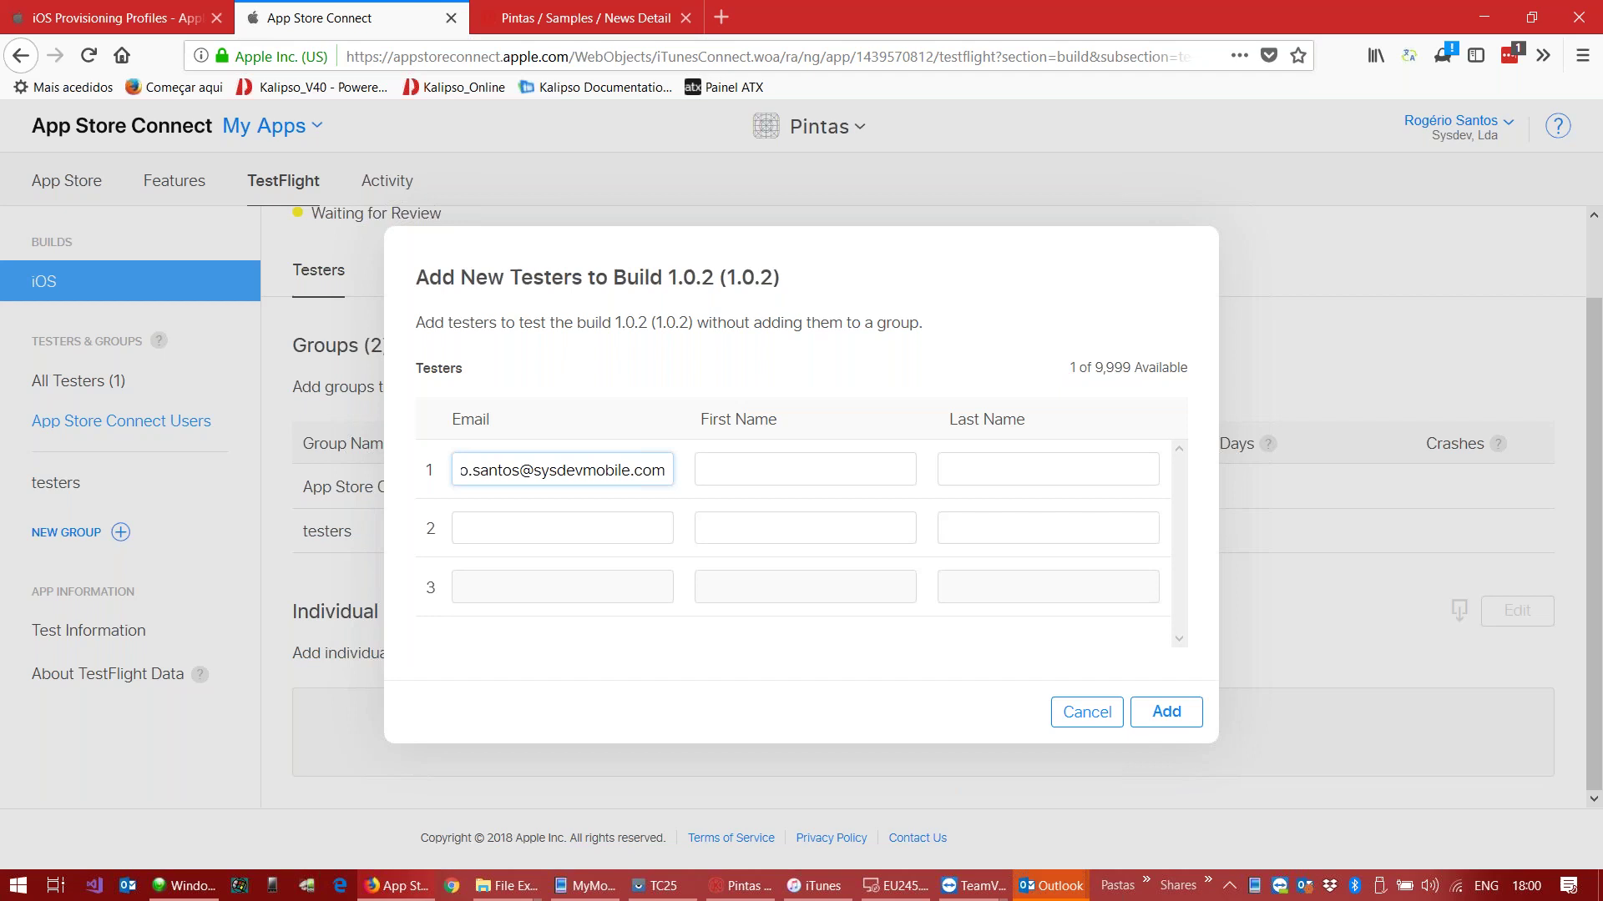
{"action": "key", "text": "Tab"}
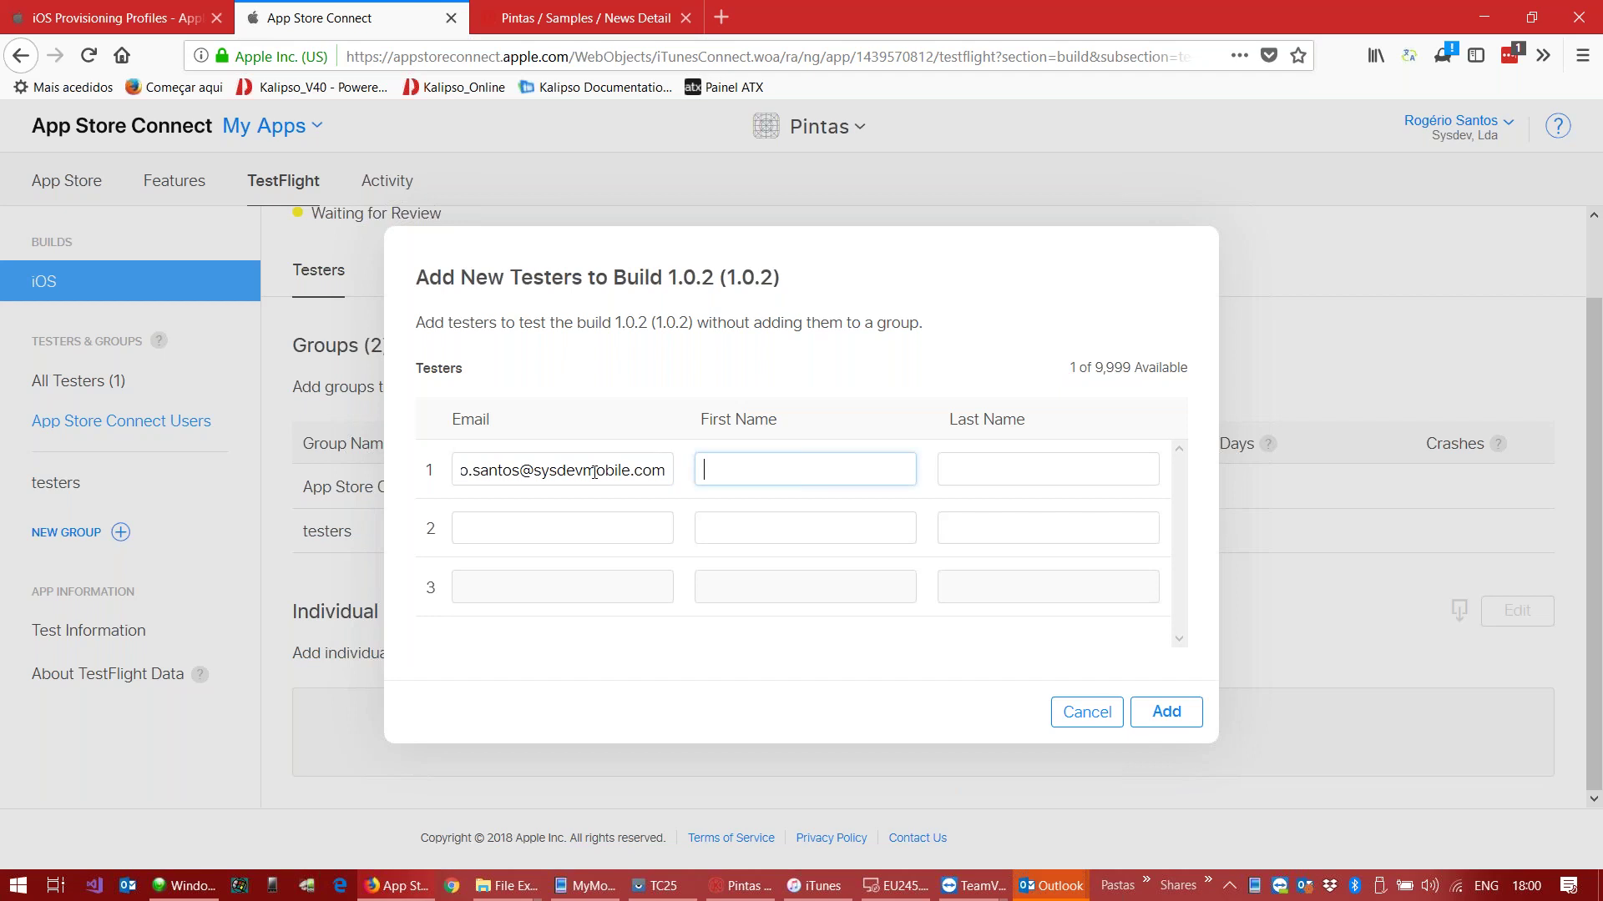
{"action": "left_click", "coordinate": [1166, 712]}
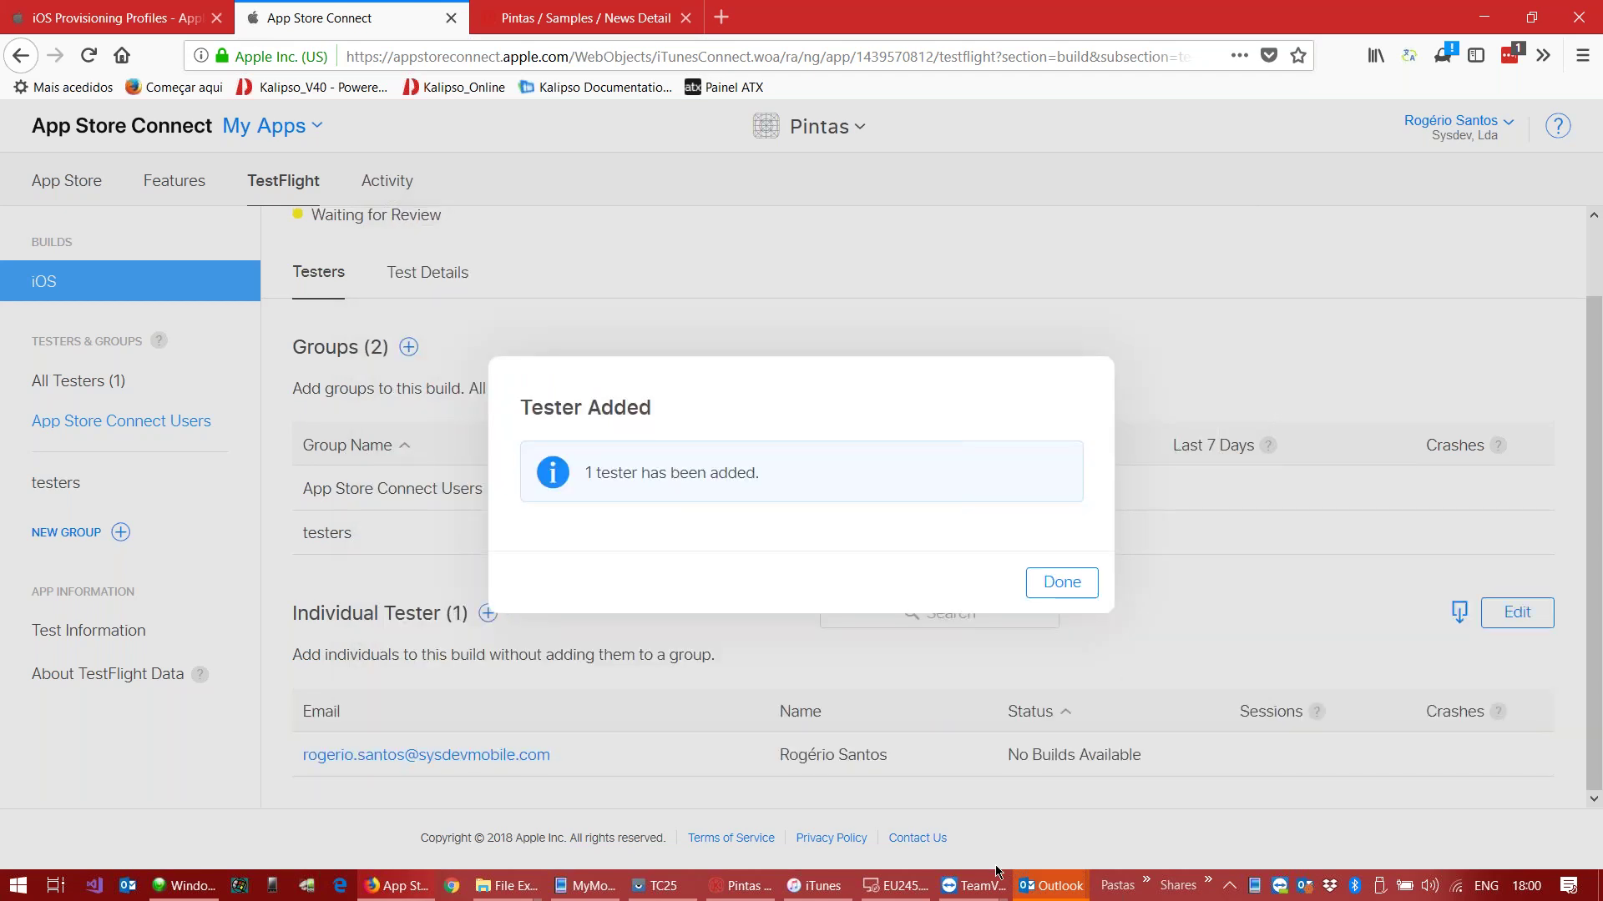
{"action": "mouse_move", "coordinate": [1057, 886]}
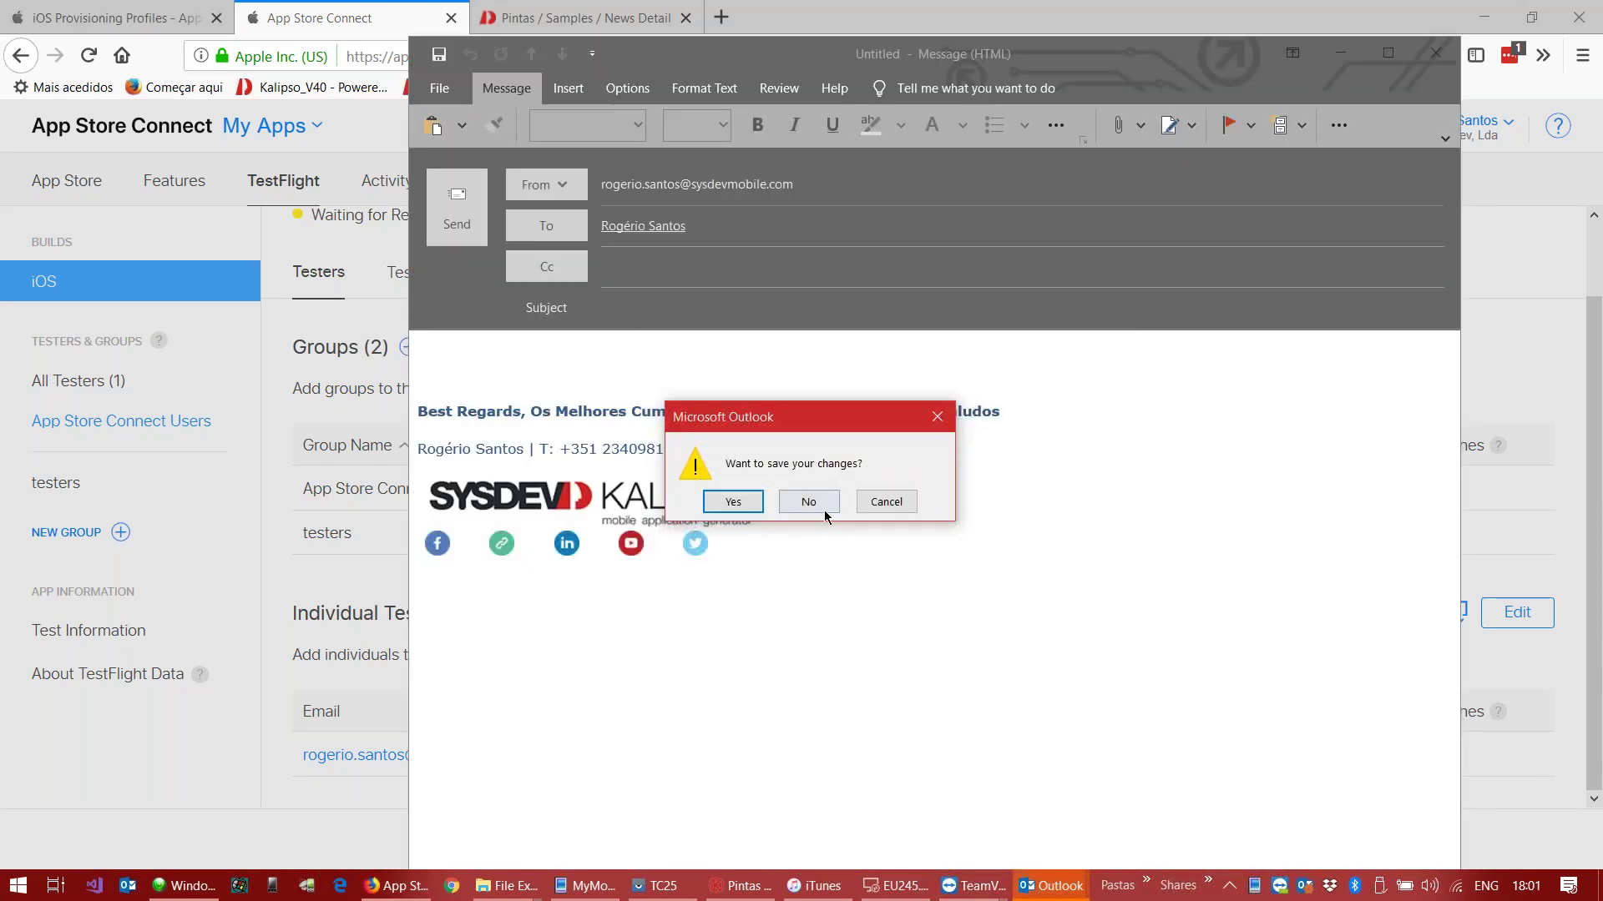
Step: Discard the Outlook draft changes and dismiss the tester-added confirmation
{"action": "left_click", "coordinate": [808, 501]}
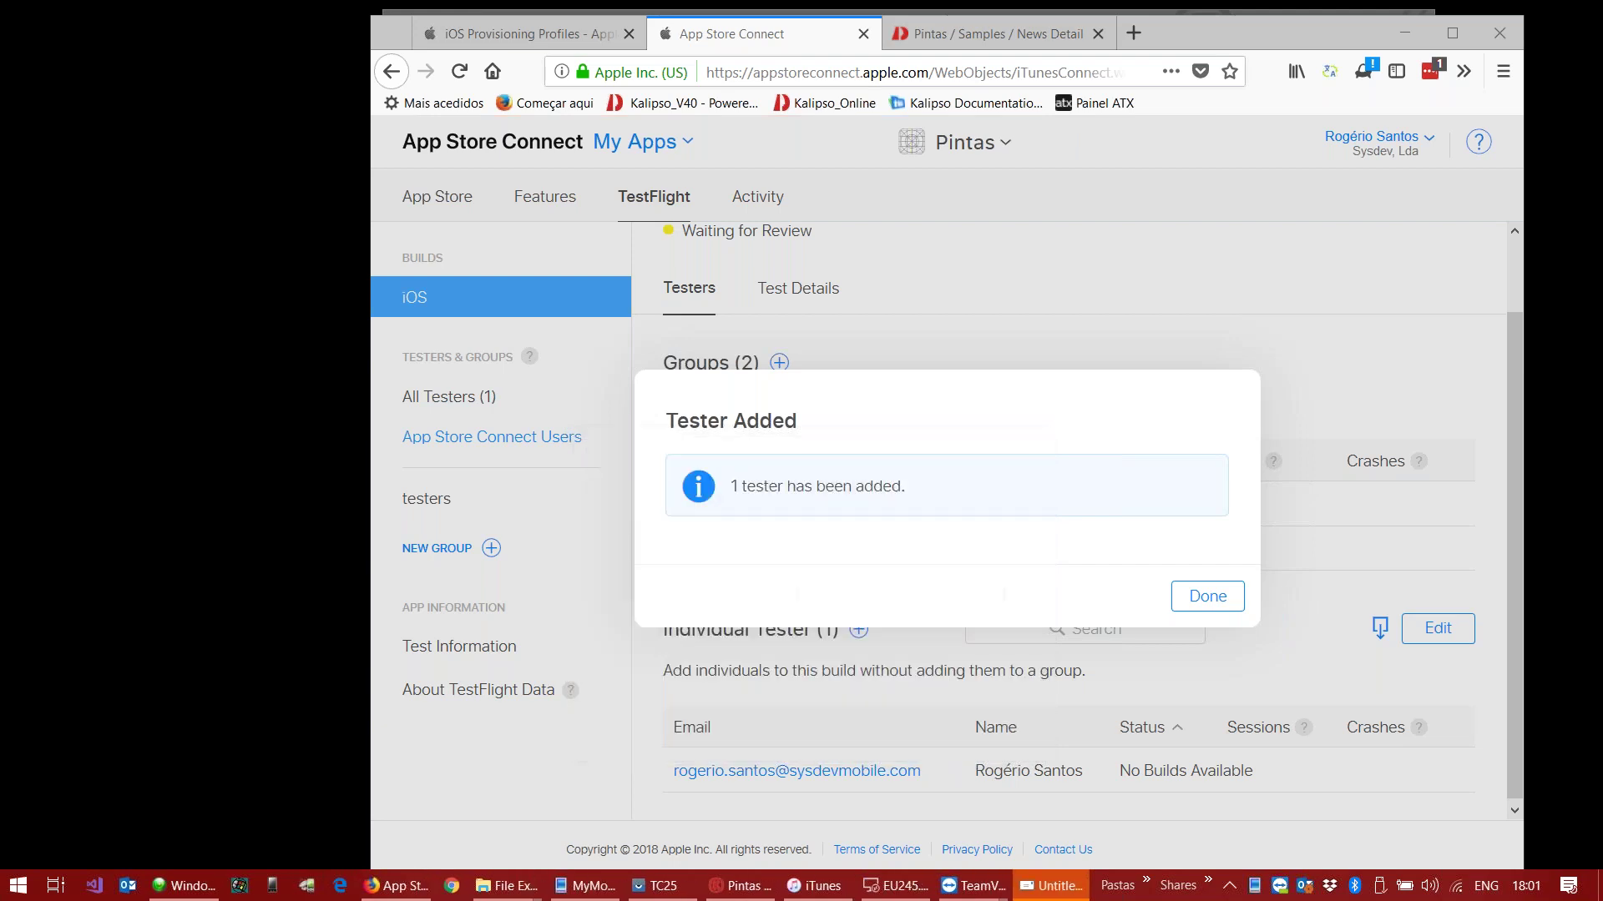
{"action": "left_click", "coordinate": [1182, 595]}
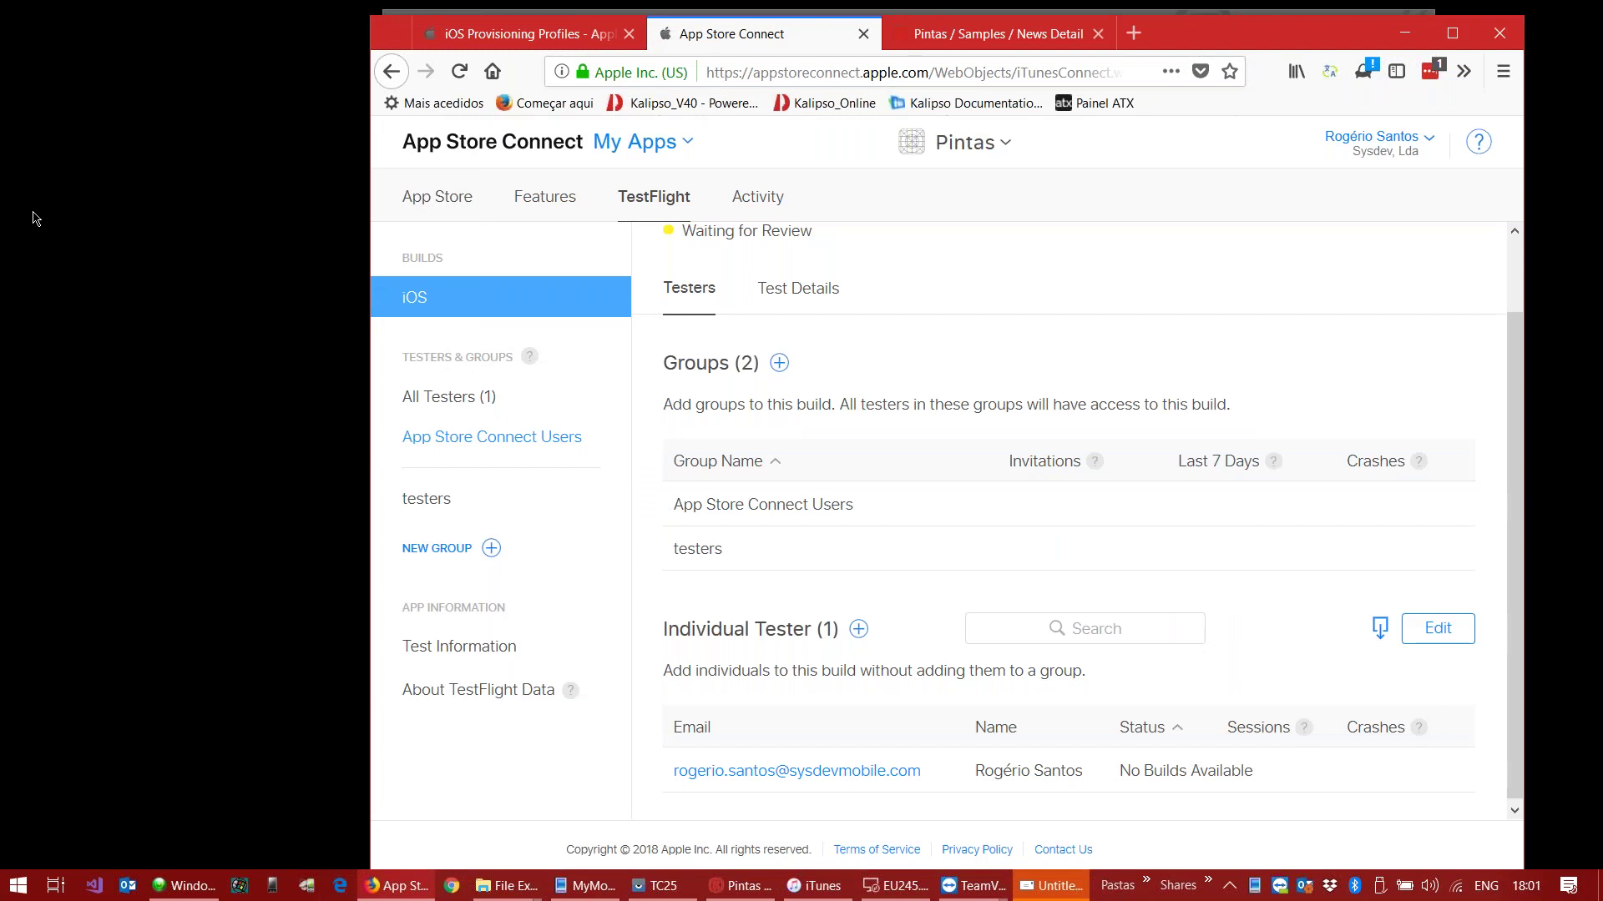
{"action": "left_click", "coordinate": [34, 219]}
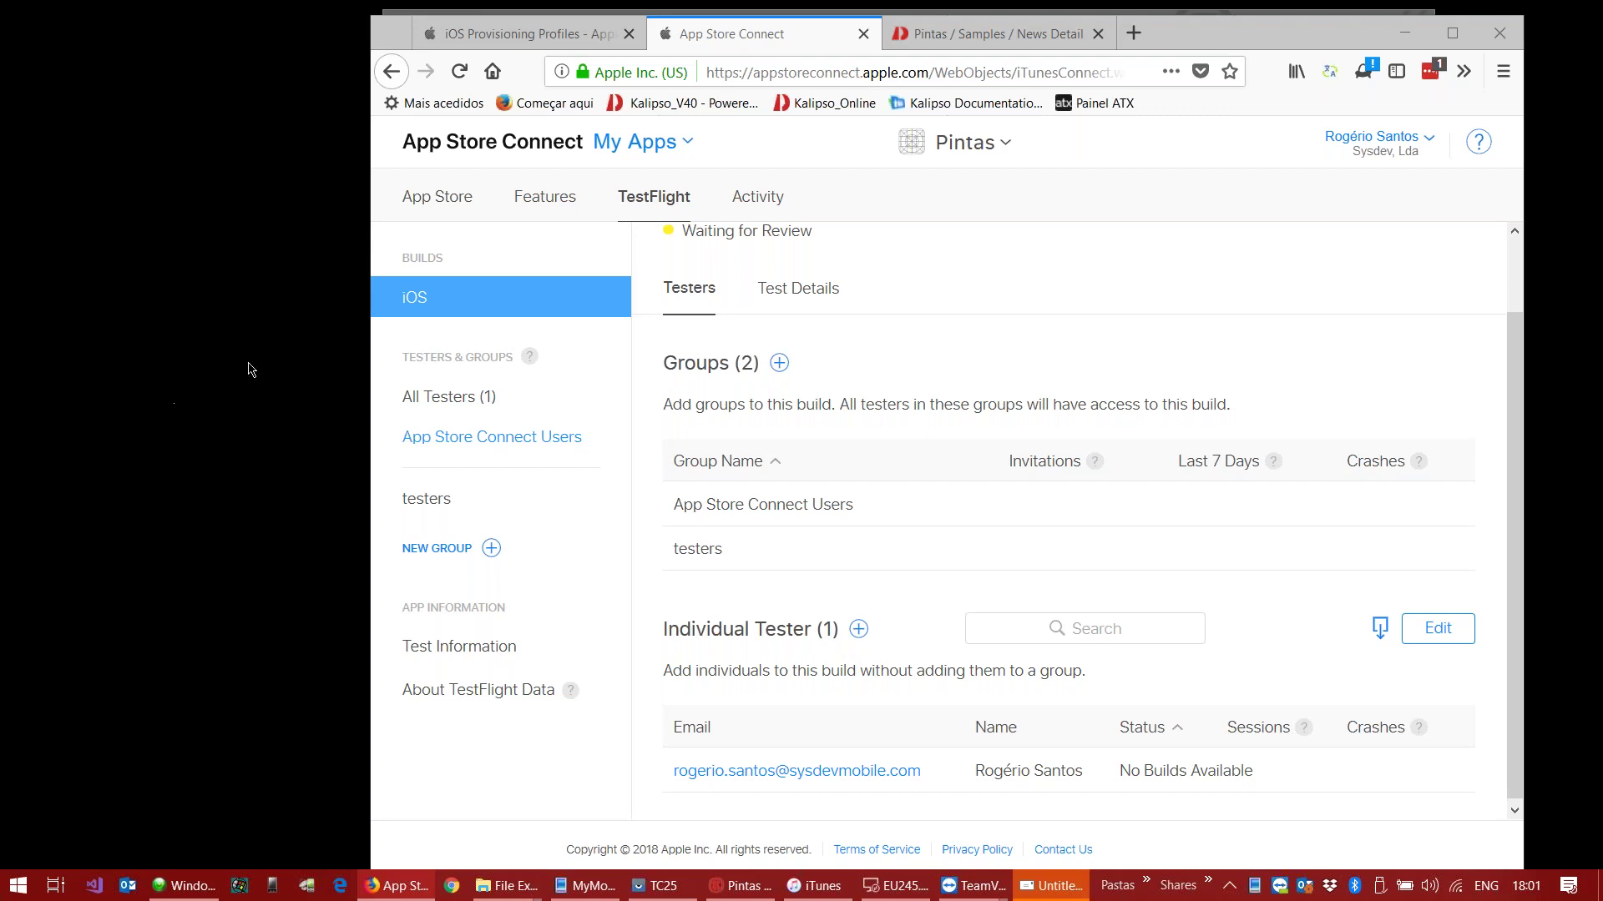
Step: Review build 1.0.2's Test Details, then return to its Testers list
{"action": "mouse_move", "coordinate": [807, 790]}
{"action": "left_click", "coordinate": [785, 304]}
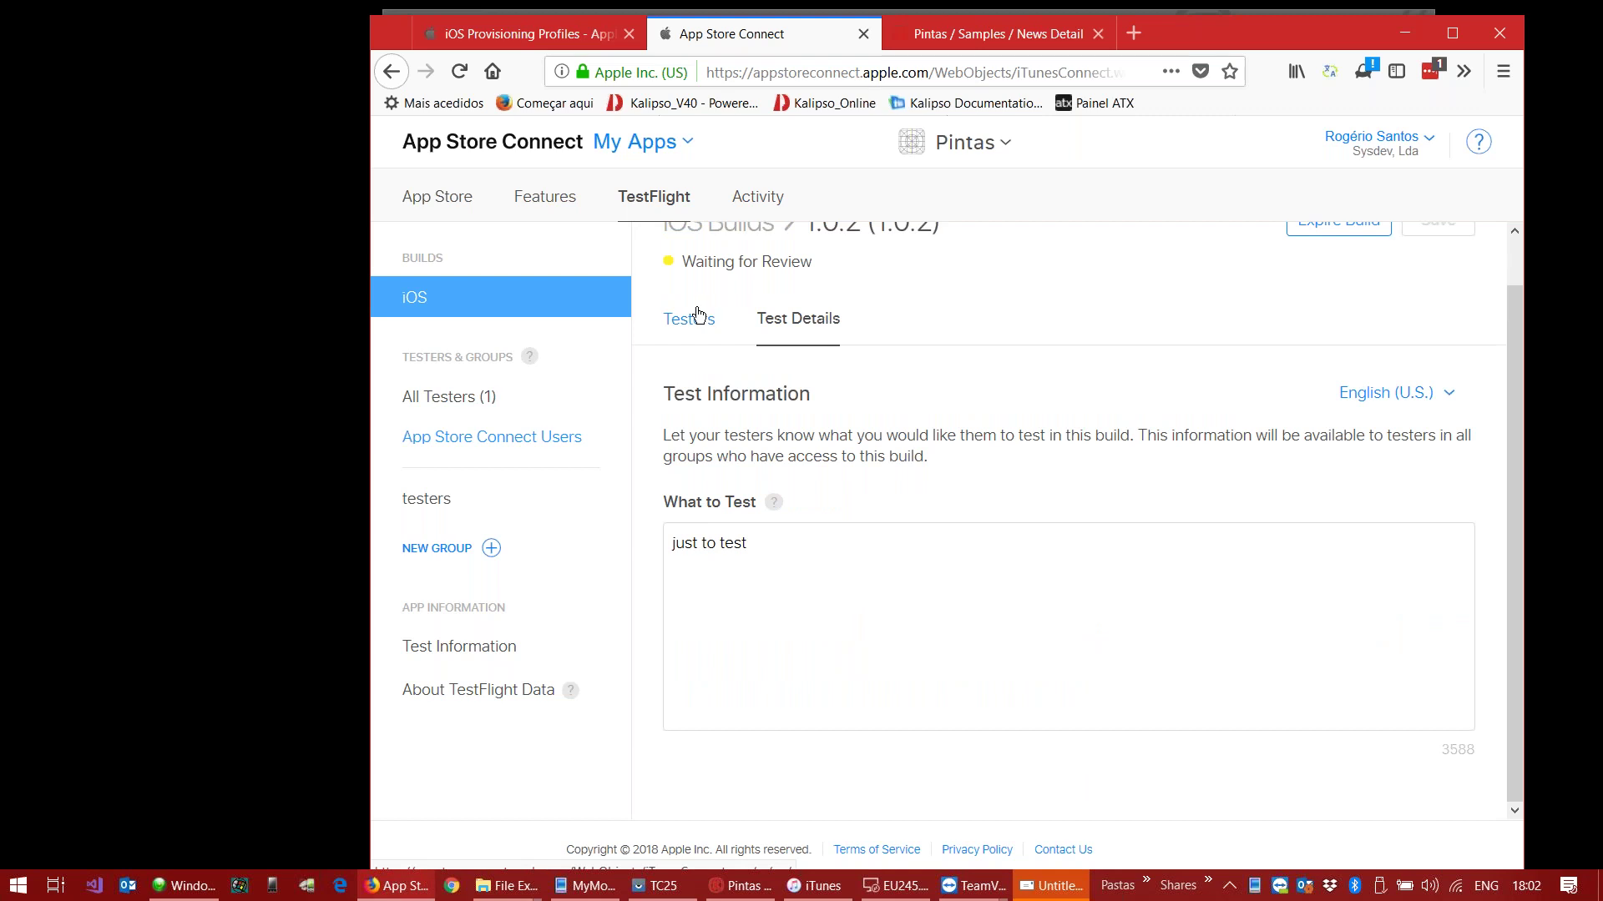
{"action": "left_click", "coordinate": [689, 319]}
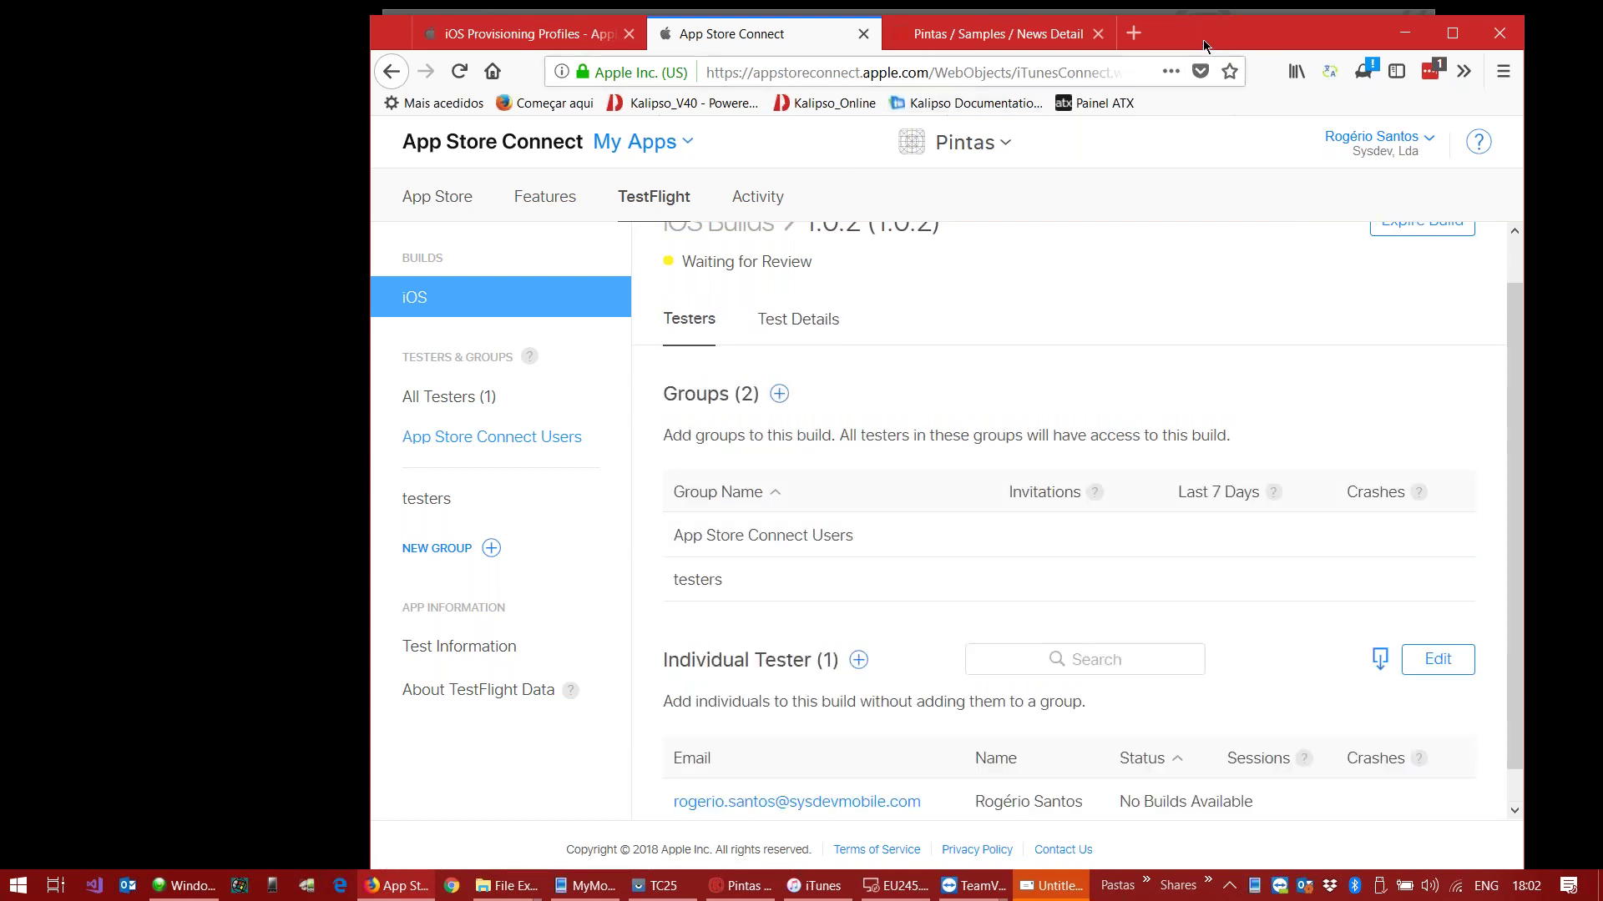
{"action": "left_click_drag", "start_coordinate": [1193, 29], "coordinate": [1177, 14]}
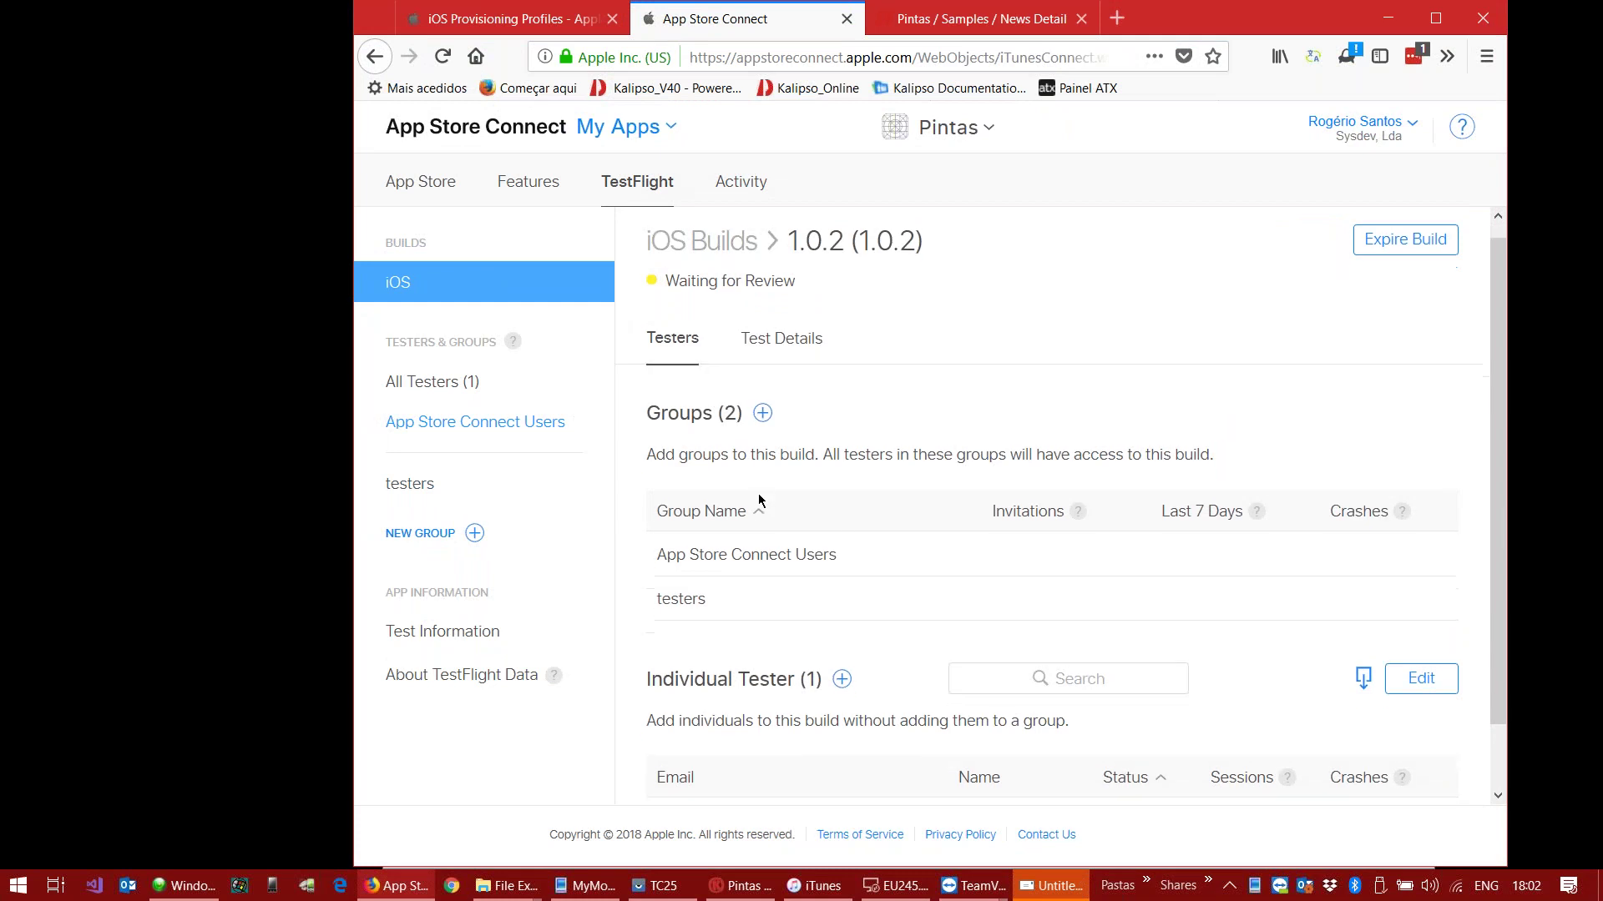
{"action": "scroll", "coordinate": [758, 493], "scroll_direction": "down", "scroll_amount": 2}
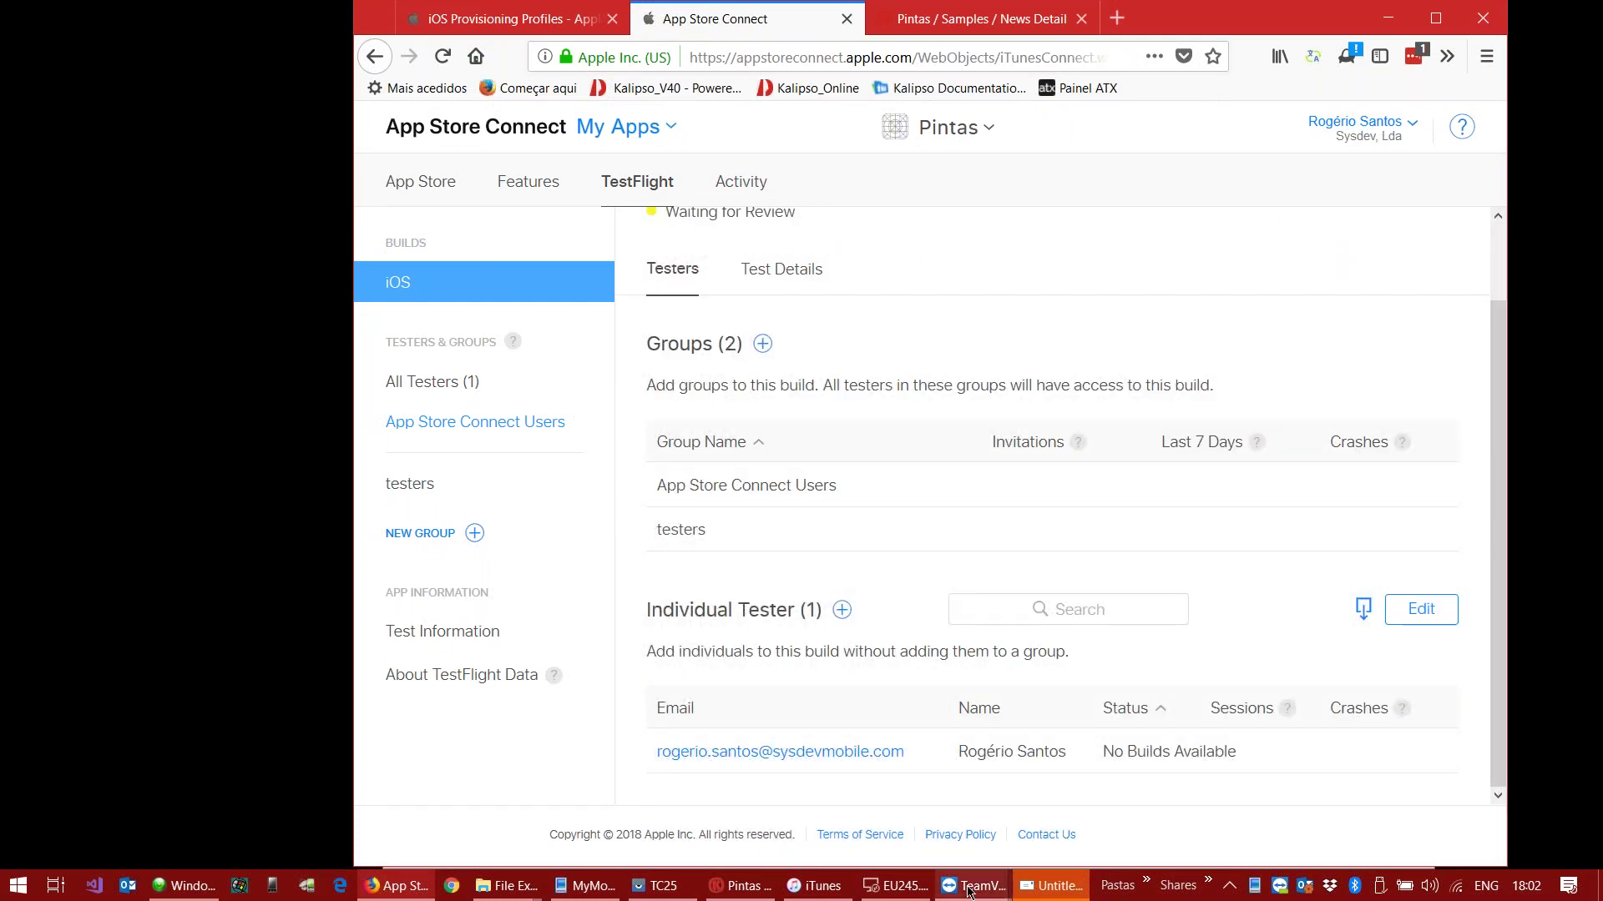
Step: Check the iPod home screen shows Pintas and TestFlight, then minimize the iPod view and browser
{"action": "left_click", "coordinate": [1060, 790]}
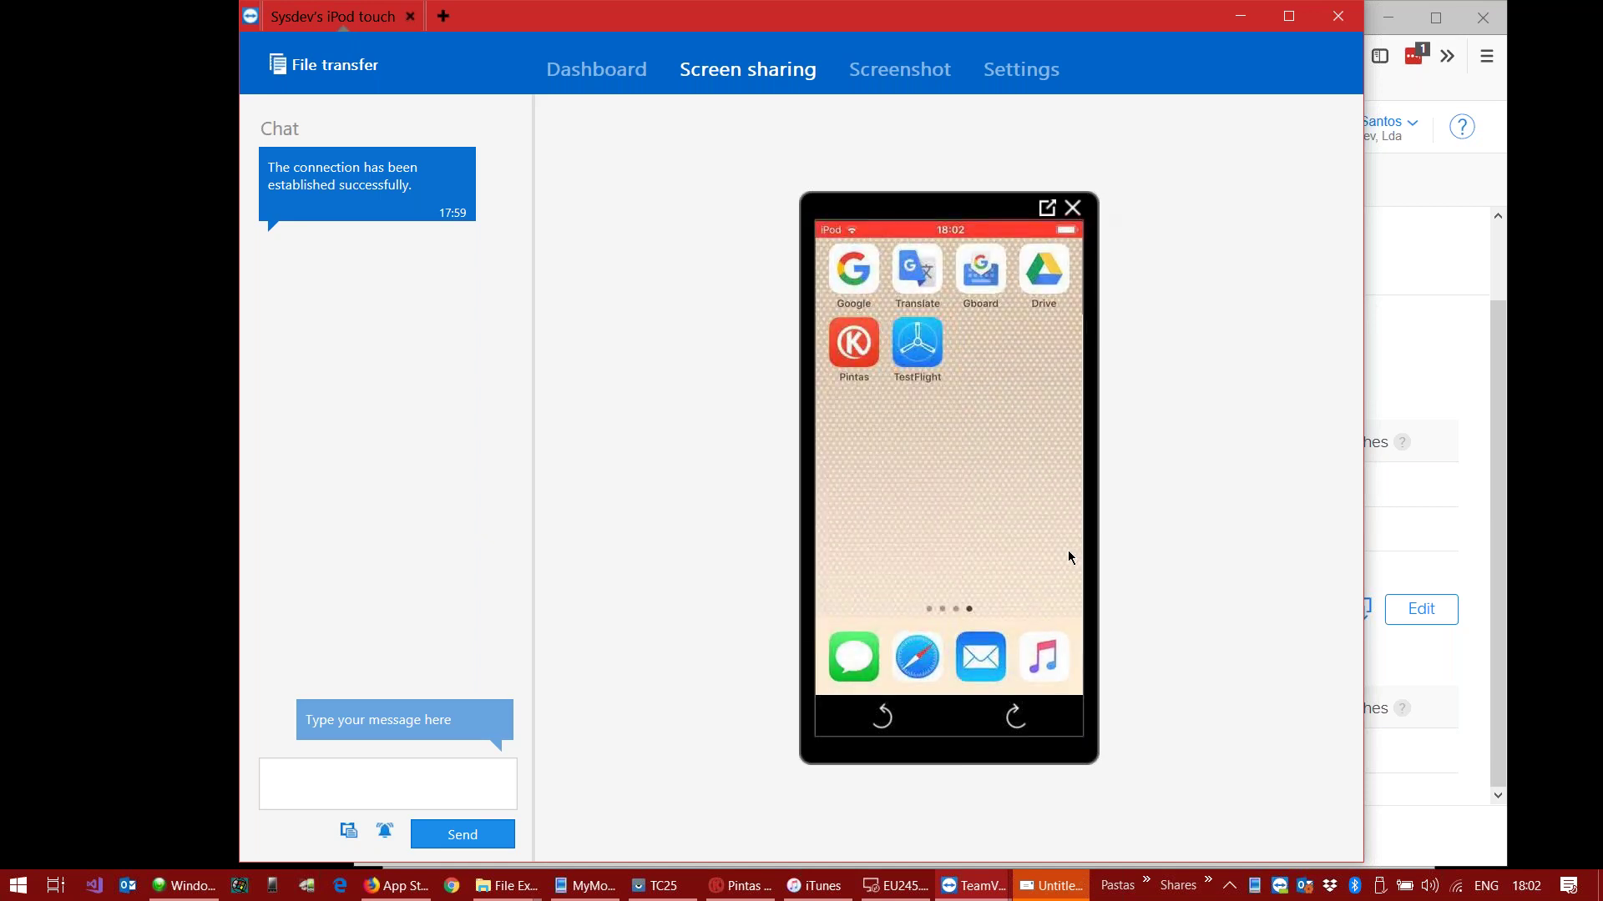
{"action": "left_click", "coordinate": [1234, 23]}
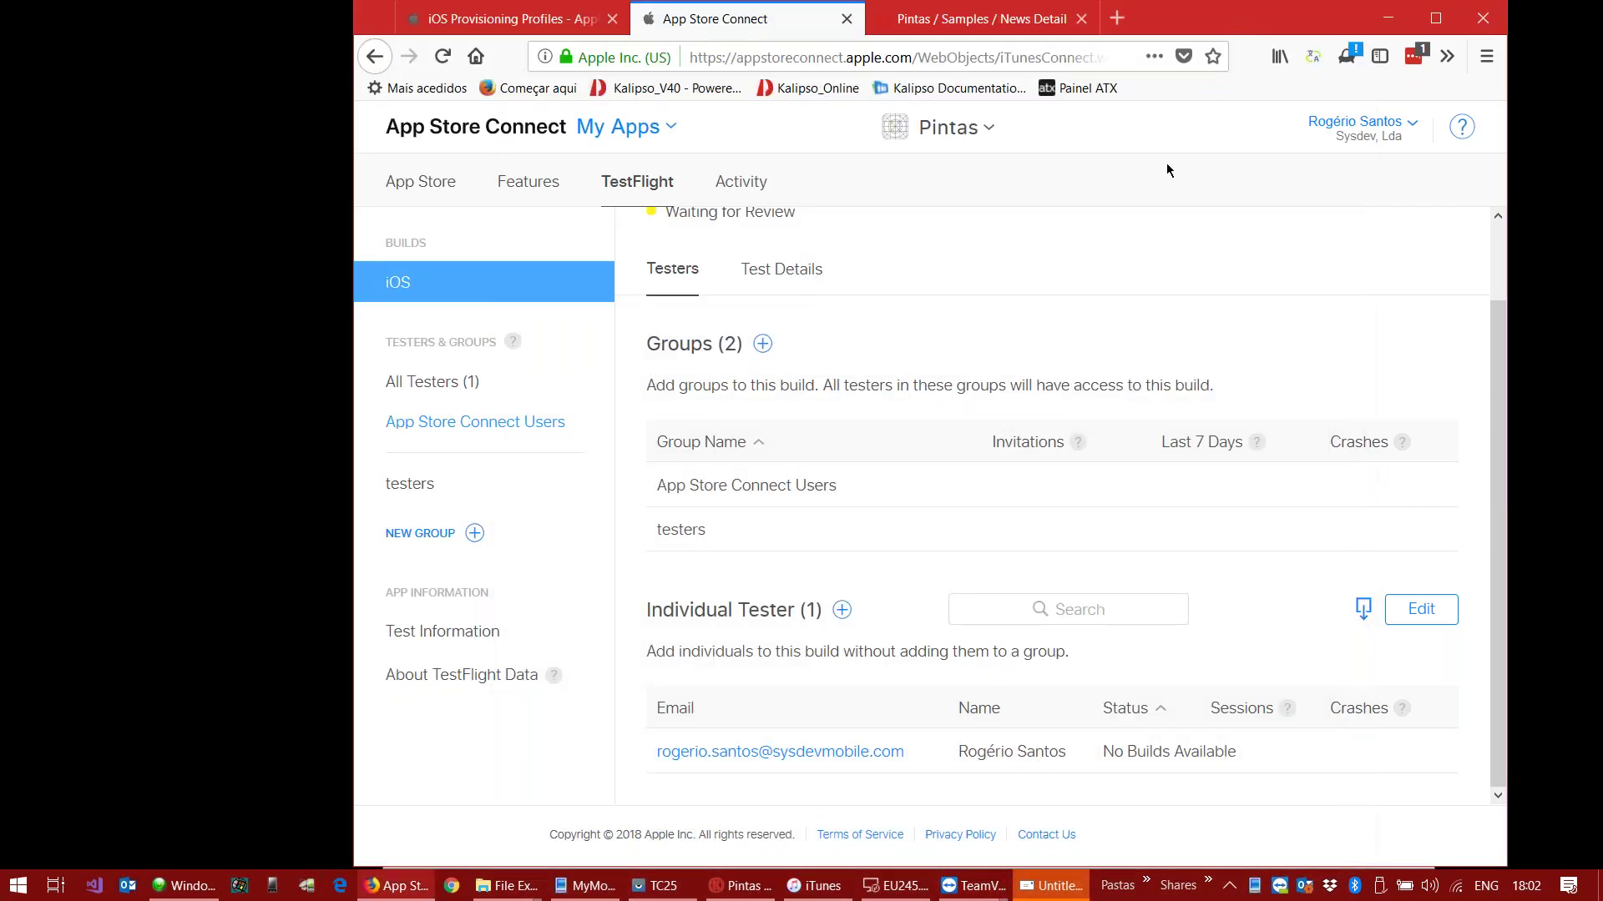
{"action": "left_click", "coordinate": [1388, 18]}
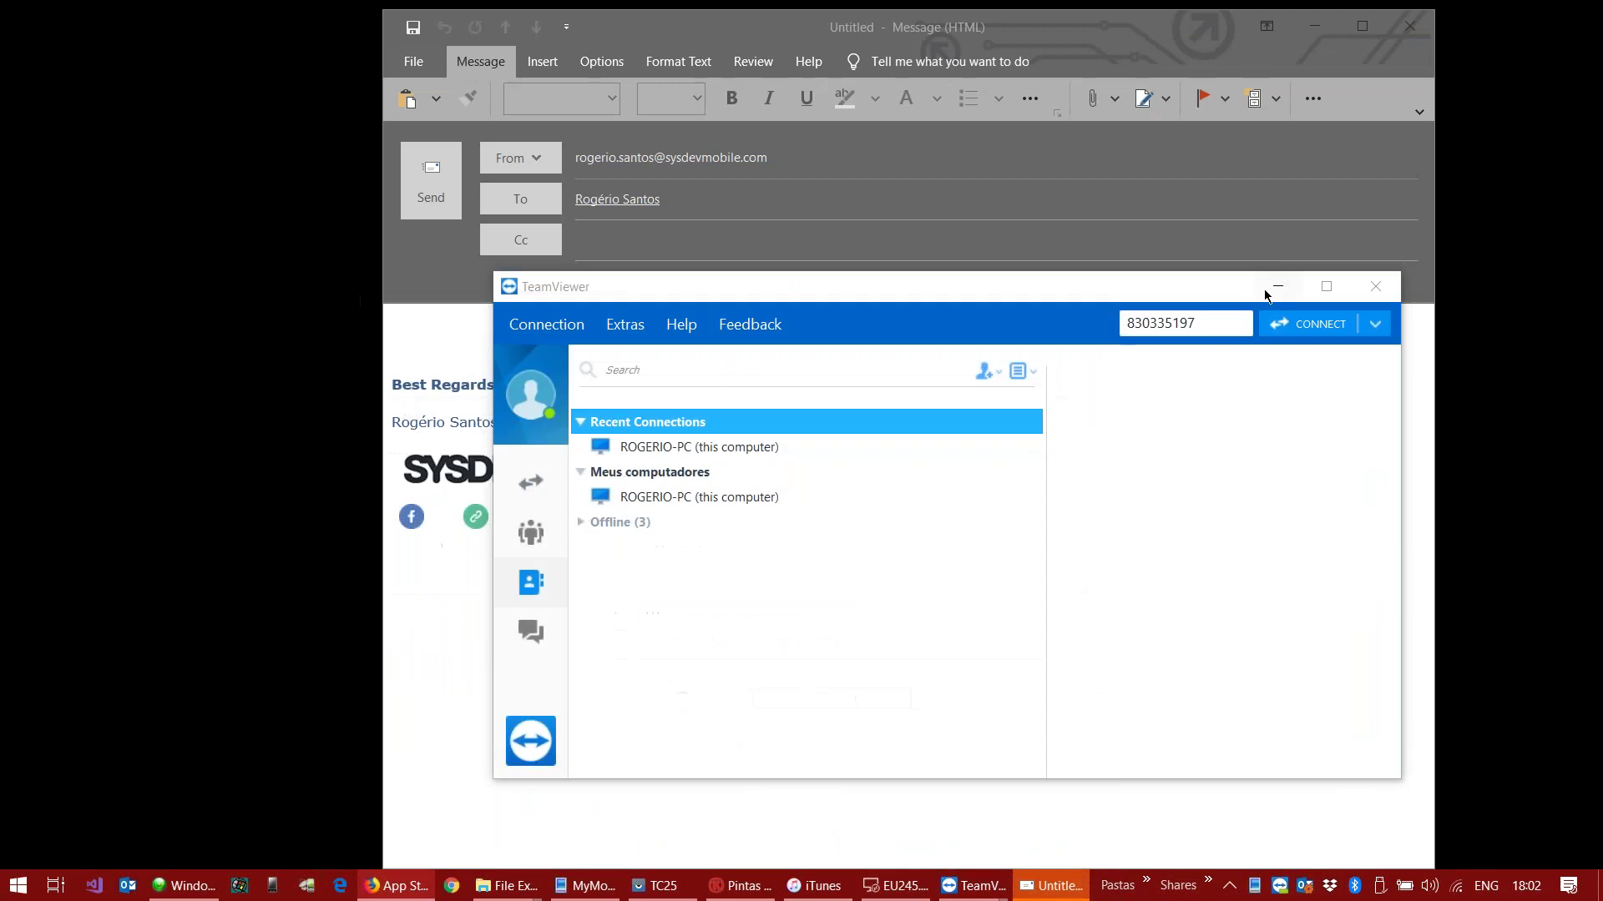
Step: Minimize TeamViewer's main window and close the unsent Outlook message without saving
{"action": "left_click", "coordinate": [1276, 288]}
{"action": "left_click", "coordinate": [1409, 25]}
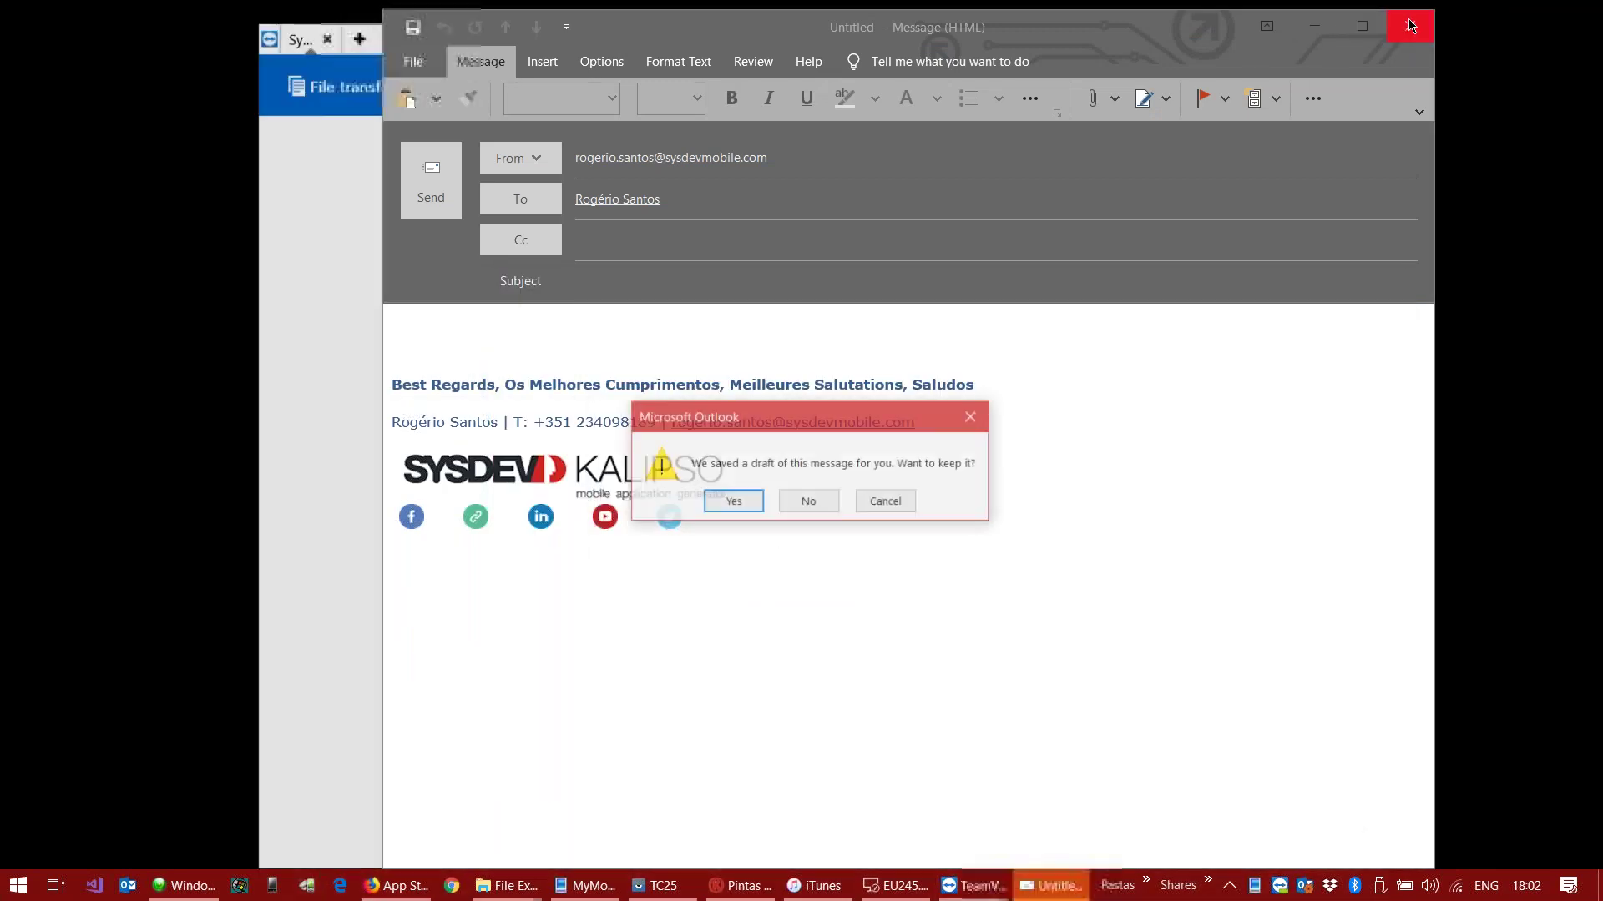
{"action": "left_click", "coordinate": [809, 502]}
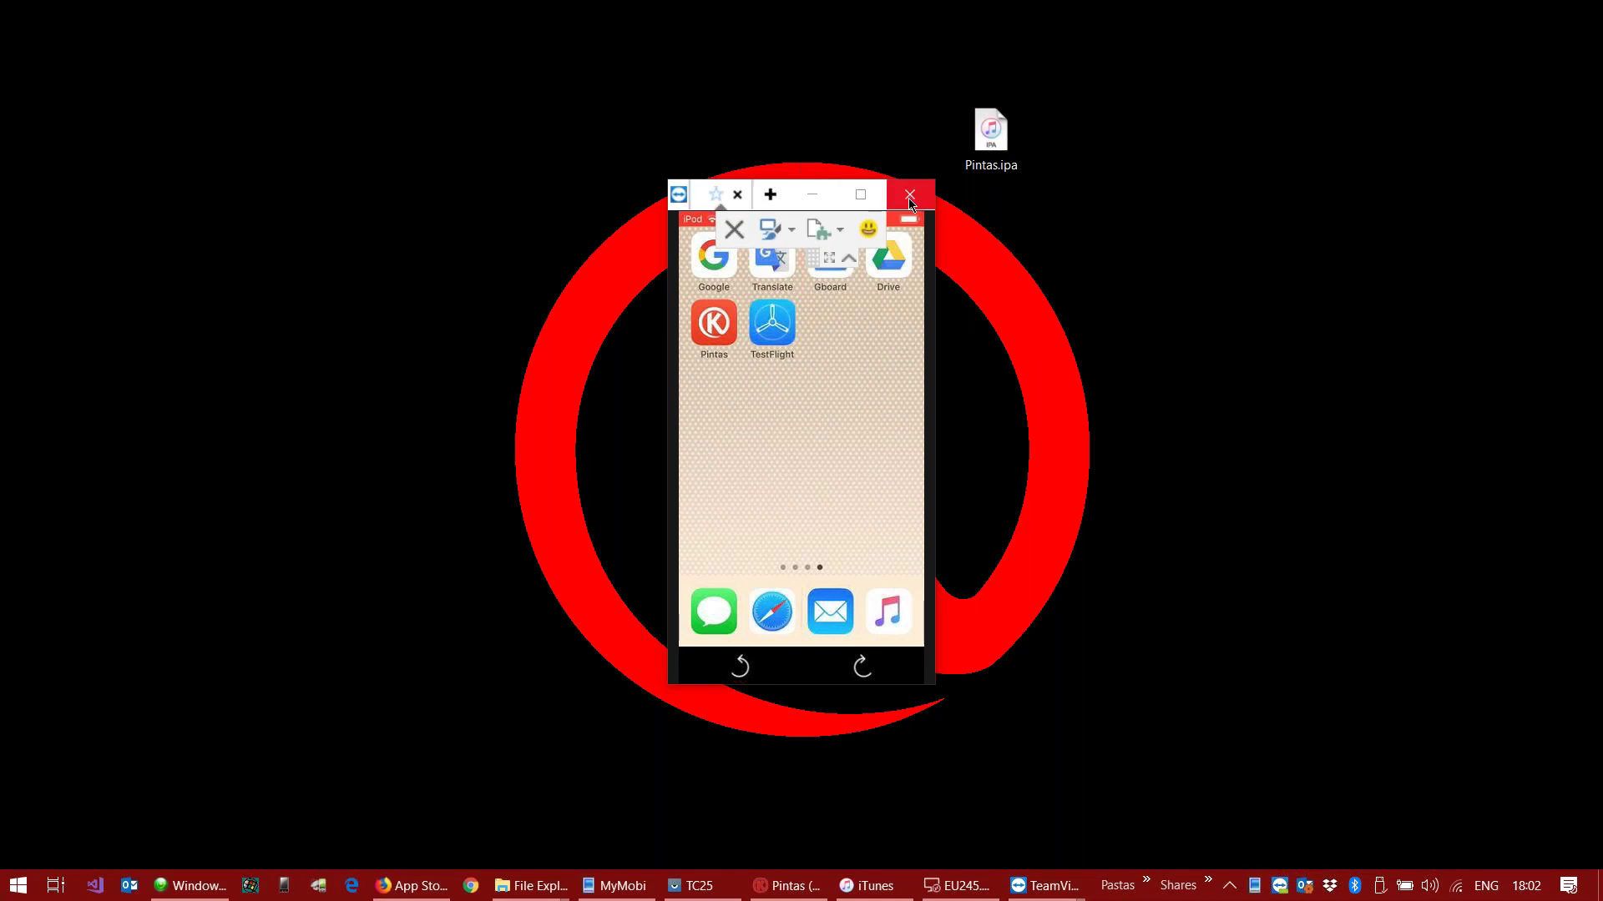
Step: End the iPod session, quit TeamViewer, and reconnect to the EU245 remote Mac
{"action": "left_click", "coordinate": [909, 194]}
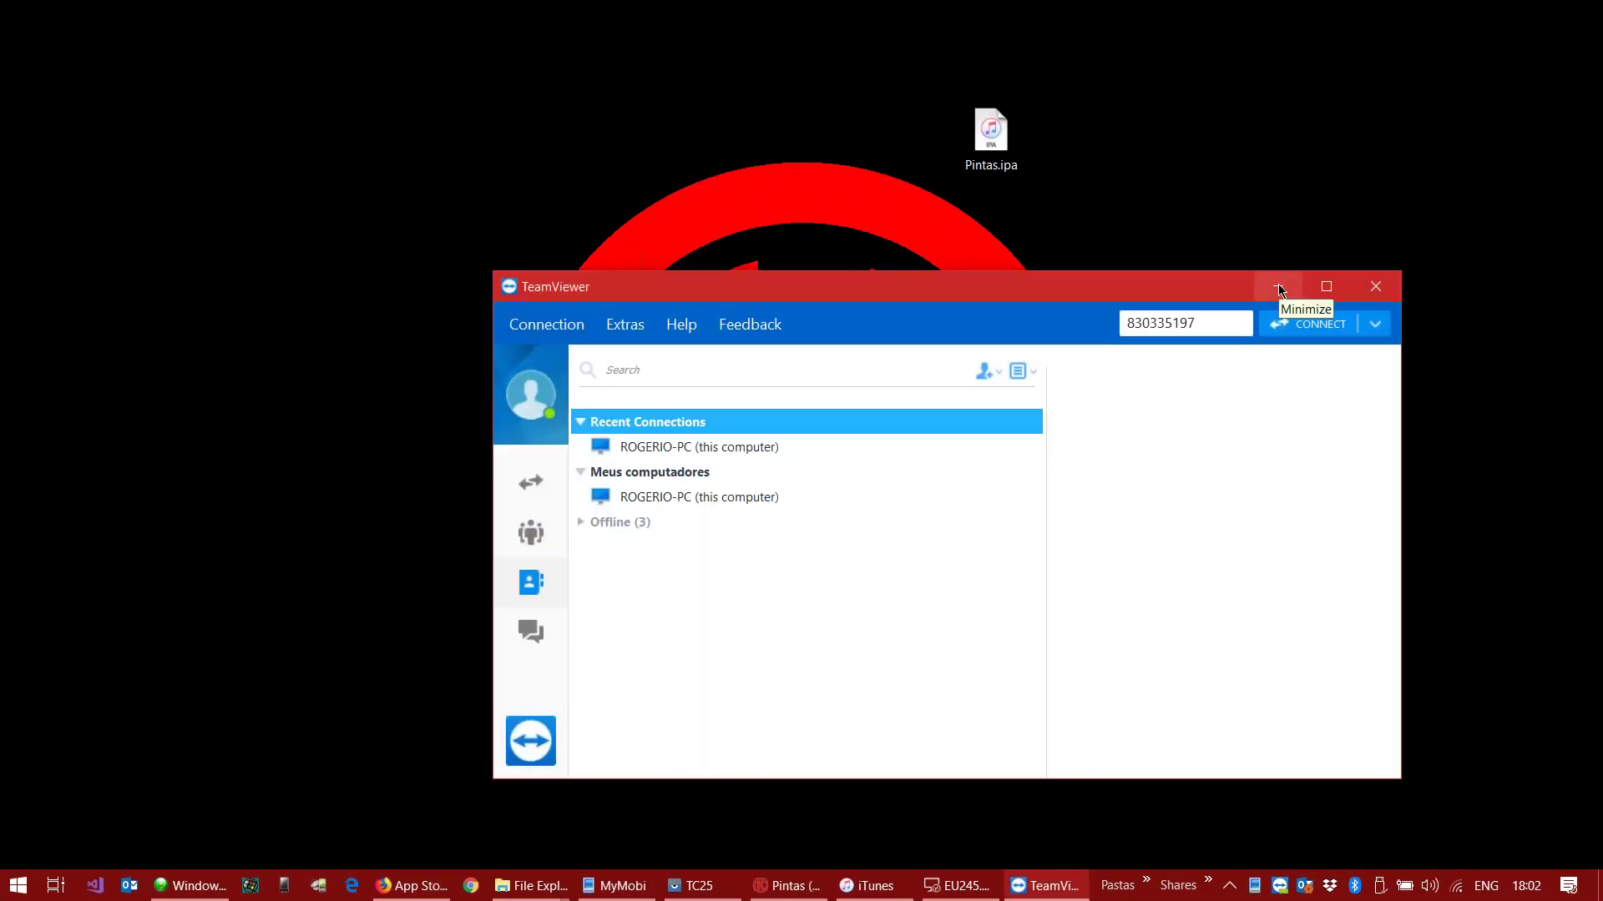
{"action": "left_click", "coordinate": [1375, 288]}
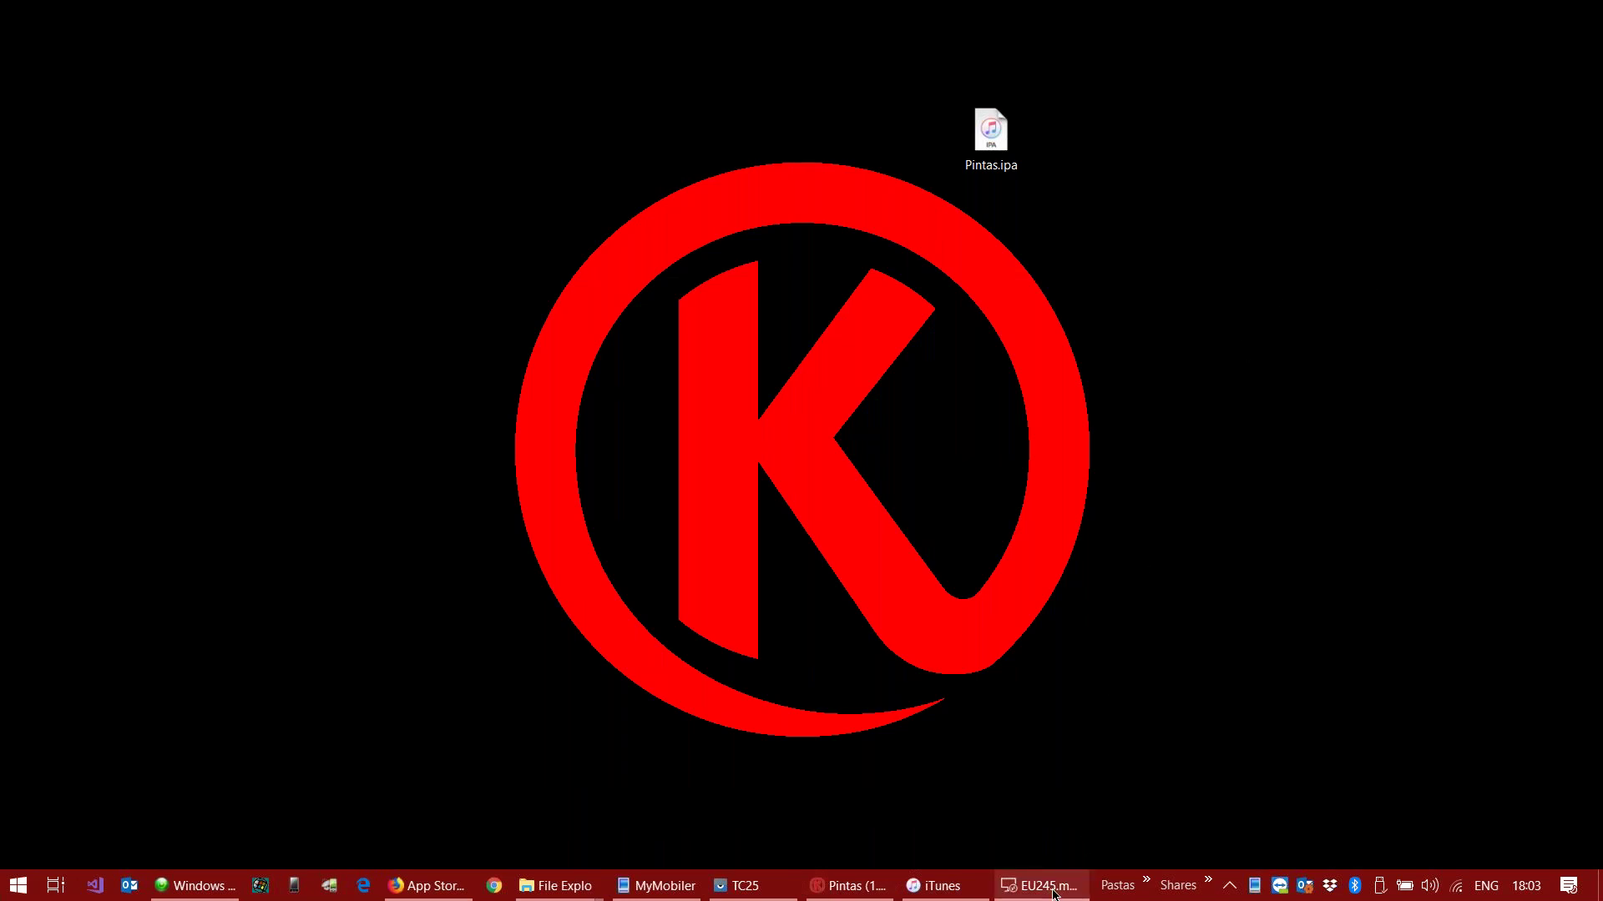
{"action": "mouse_move", "coordinate": [1060, 890]}
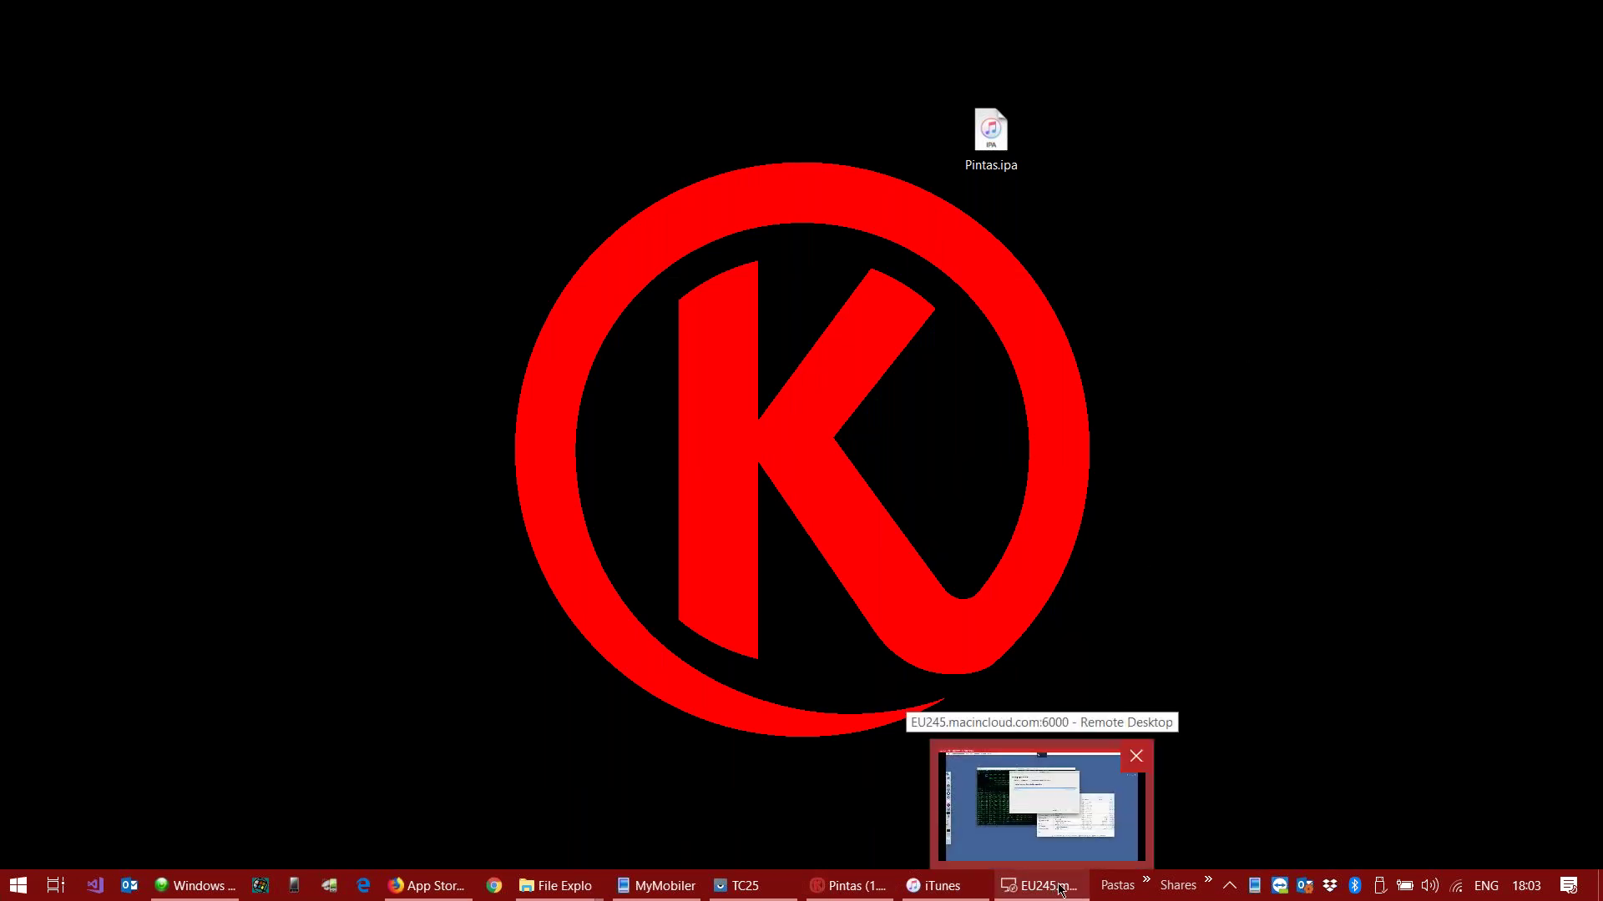
{"action": "left_click", "coordinate": [1140, 756]}
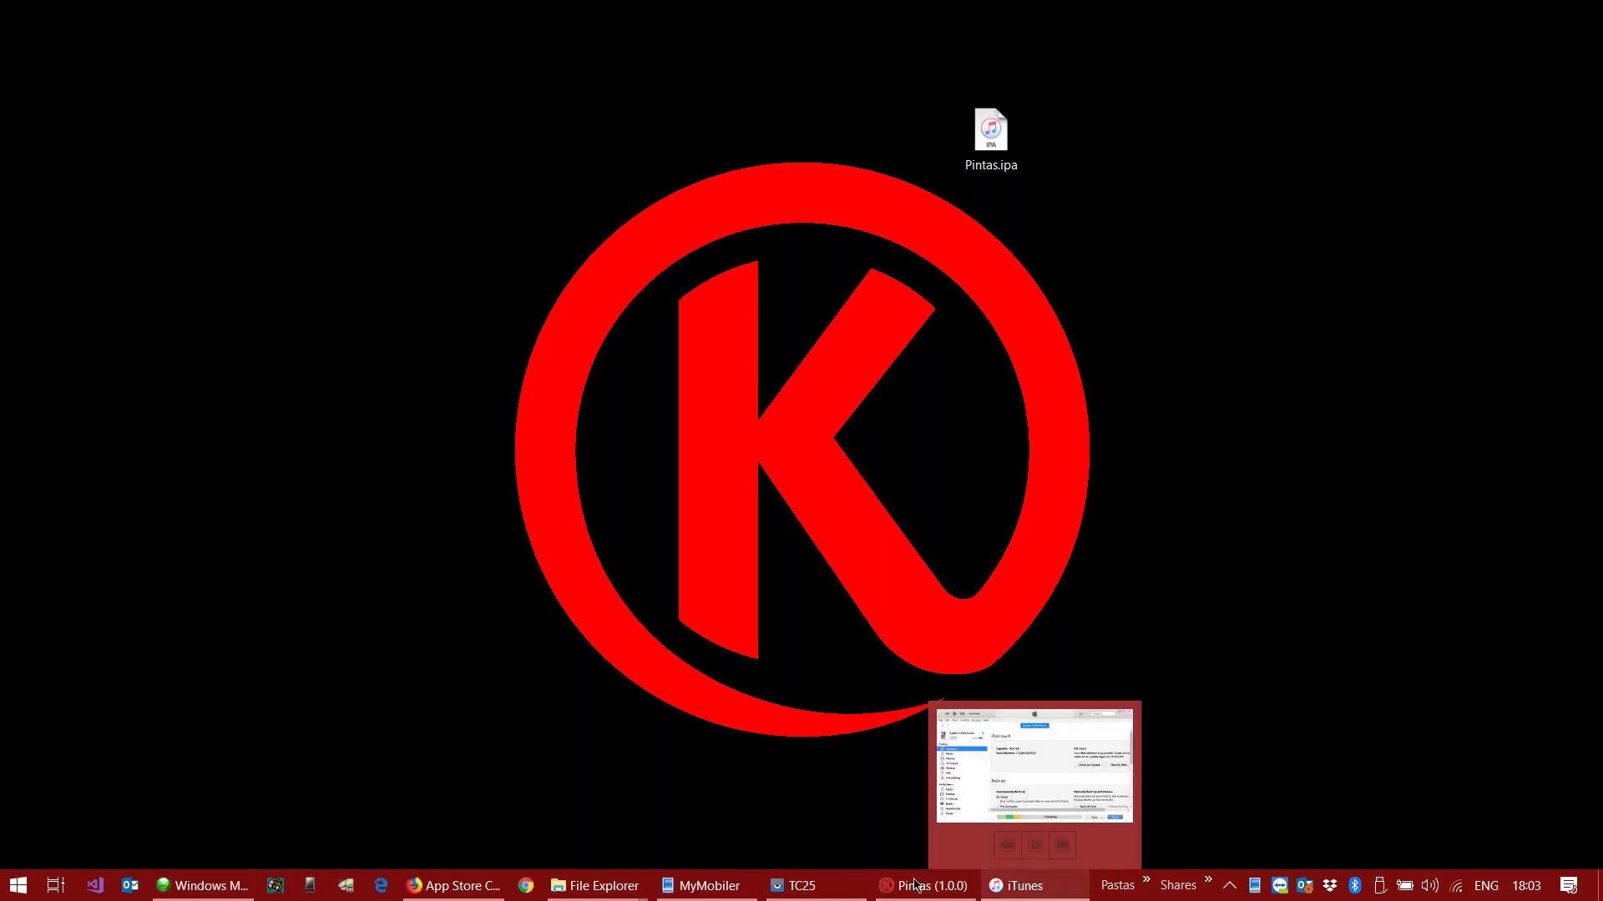
{"action": "left_click", "coordinate": [10, 893]}
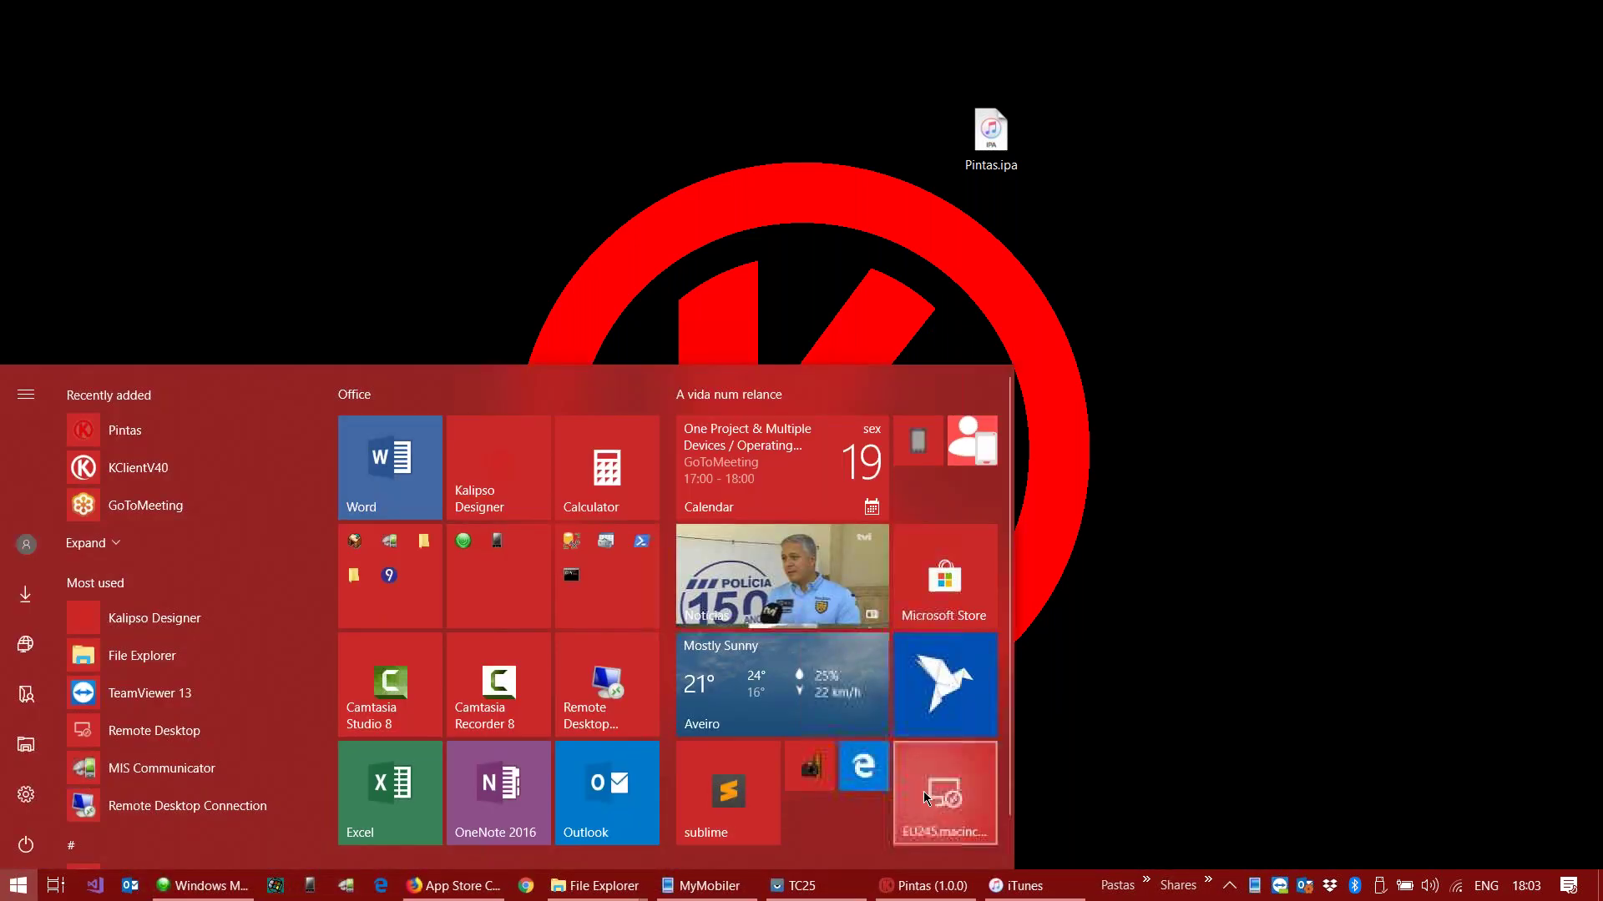
{"action": "left_click", "coordinate": [926, 797]}
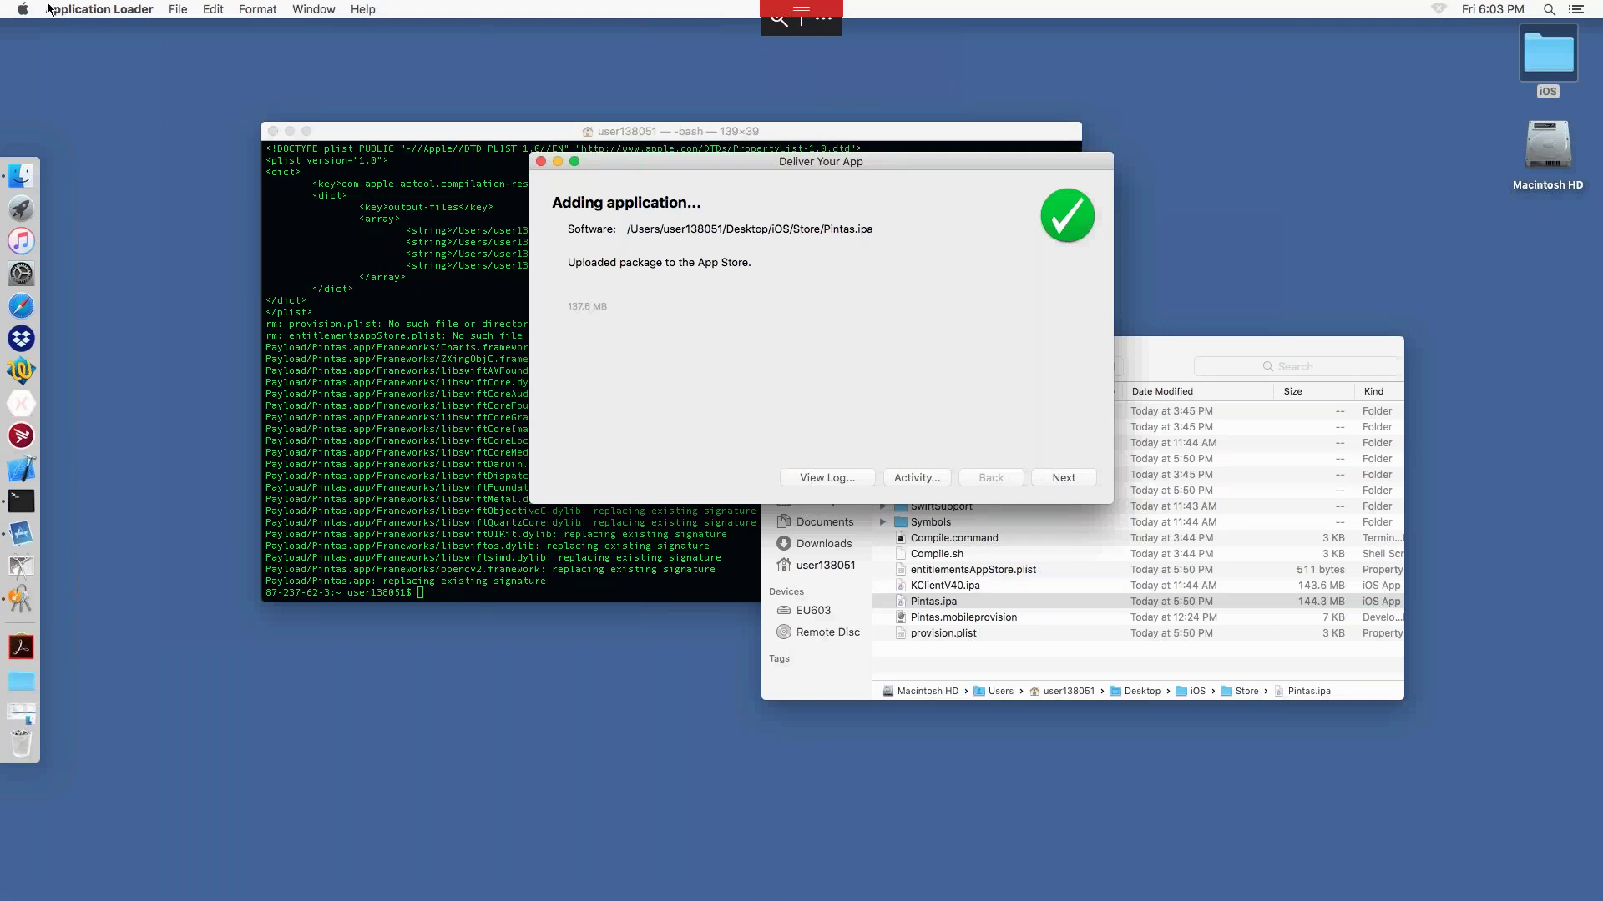
Step: Log out of the remote Mac from the Apple menu and close the ended Remote Desktop session
{"action": "left_click", "coordinate": [22, 10]}
{"action": "left_click", "coordinate": [76, 148]}
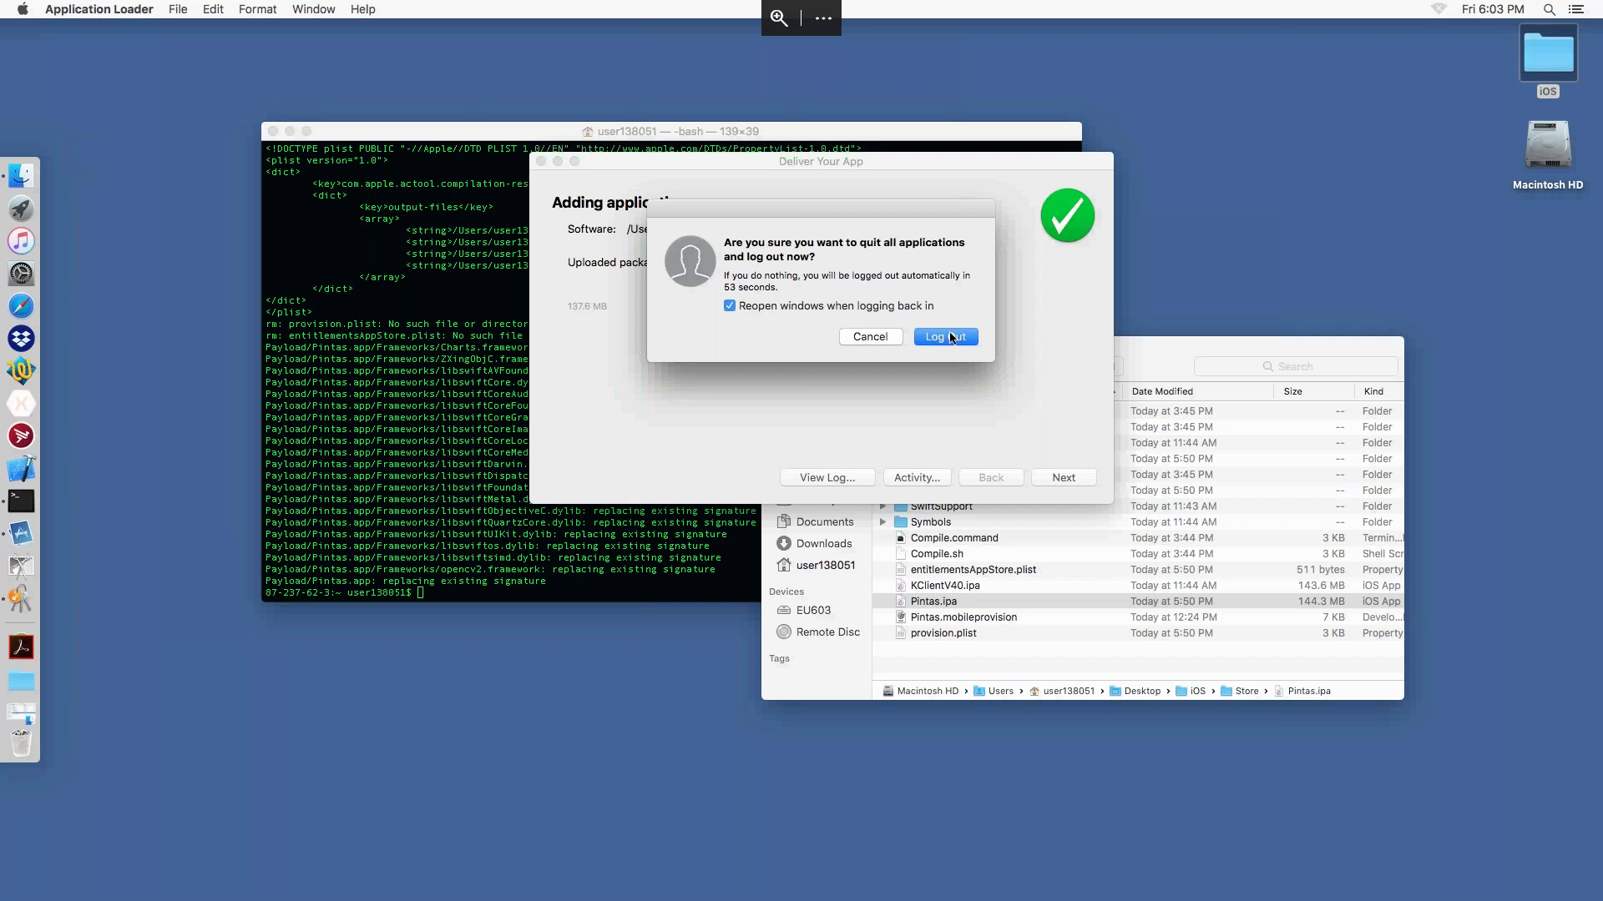
{"action": "left_click", "coordinate": [951, 338]}
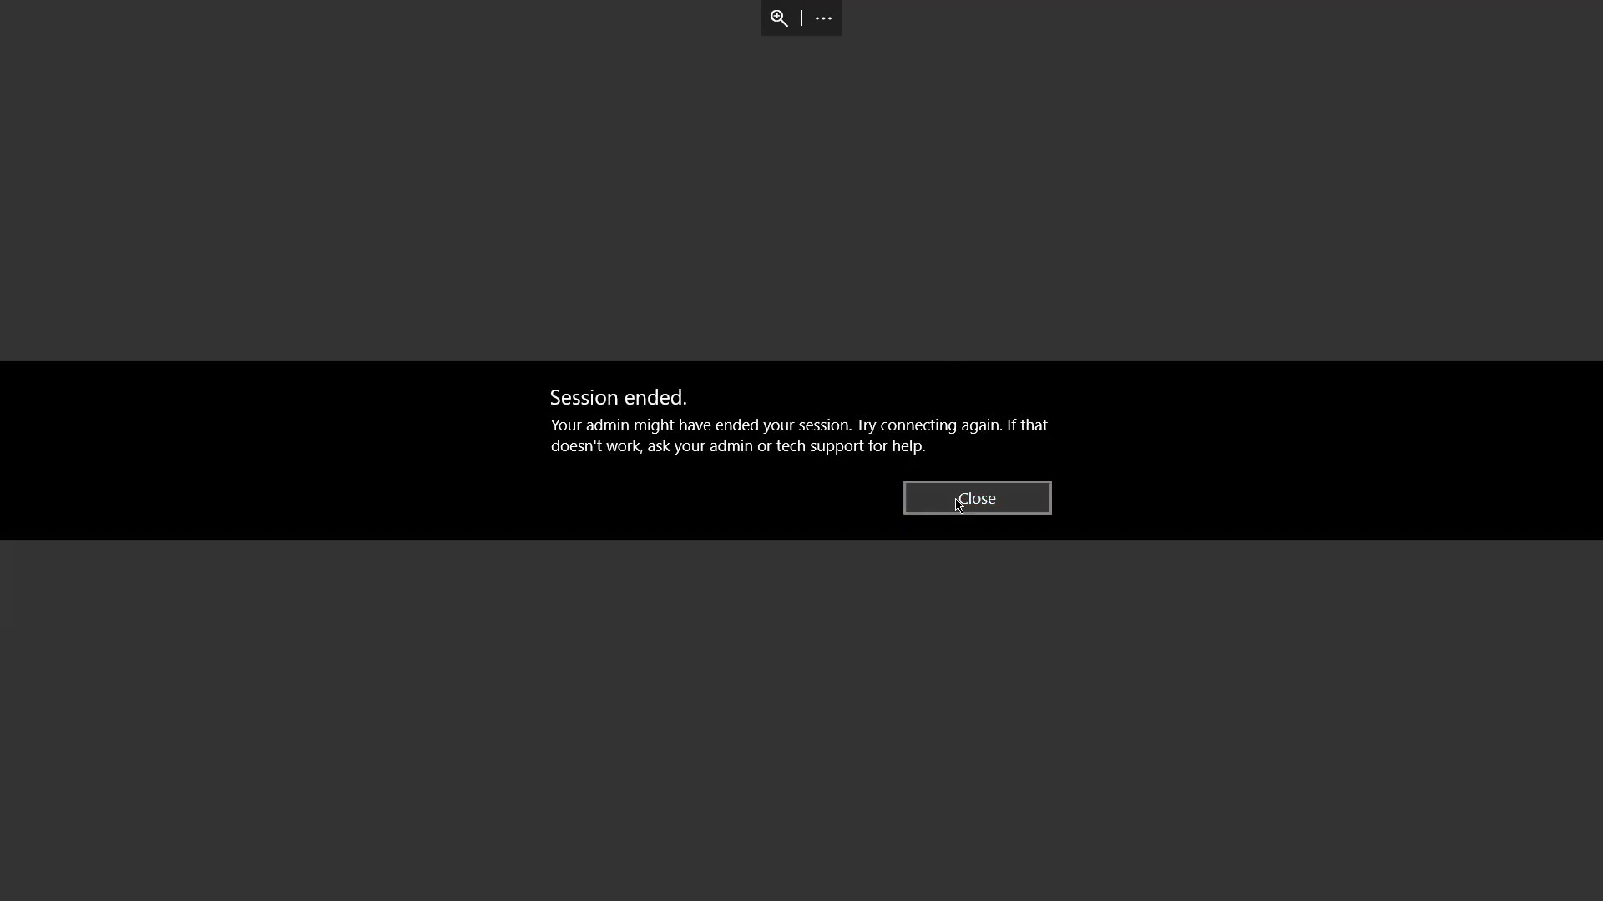
{"action": "left_click", "coordinate": [957, 504]}
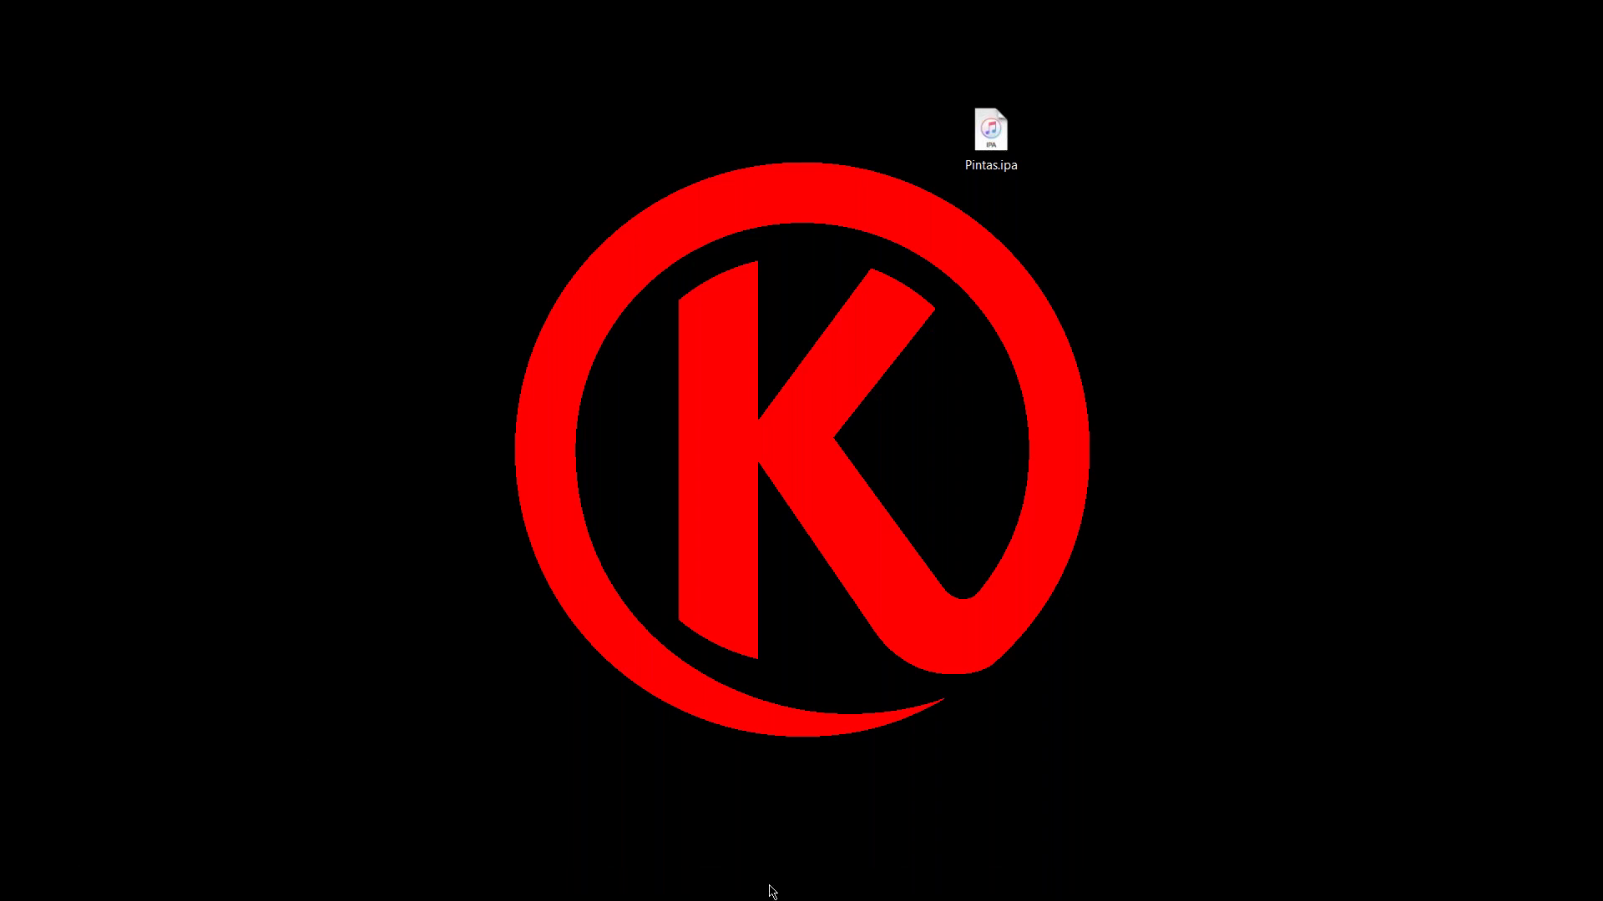
Step: Scroll the TC25 app drawer to Pintas and launch it on the Android device
{"action": "left_click", "coordinate": [731, 886]}
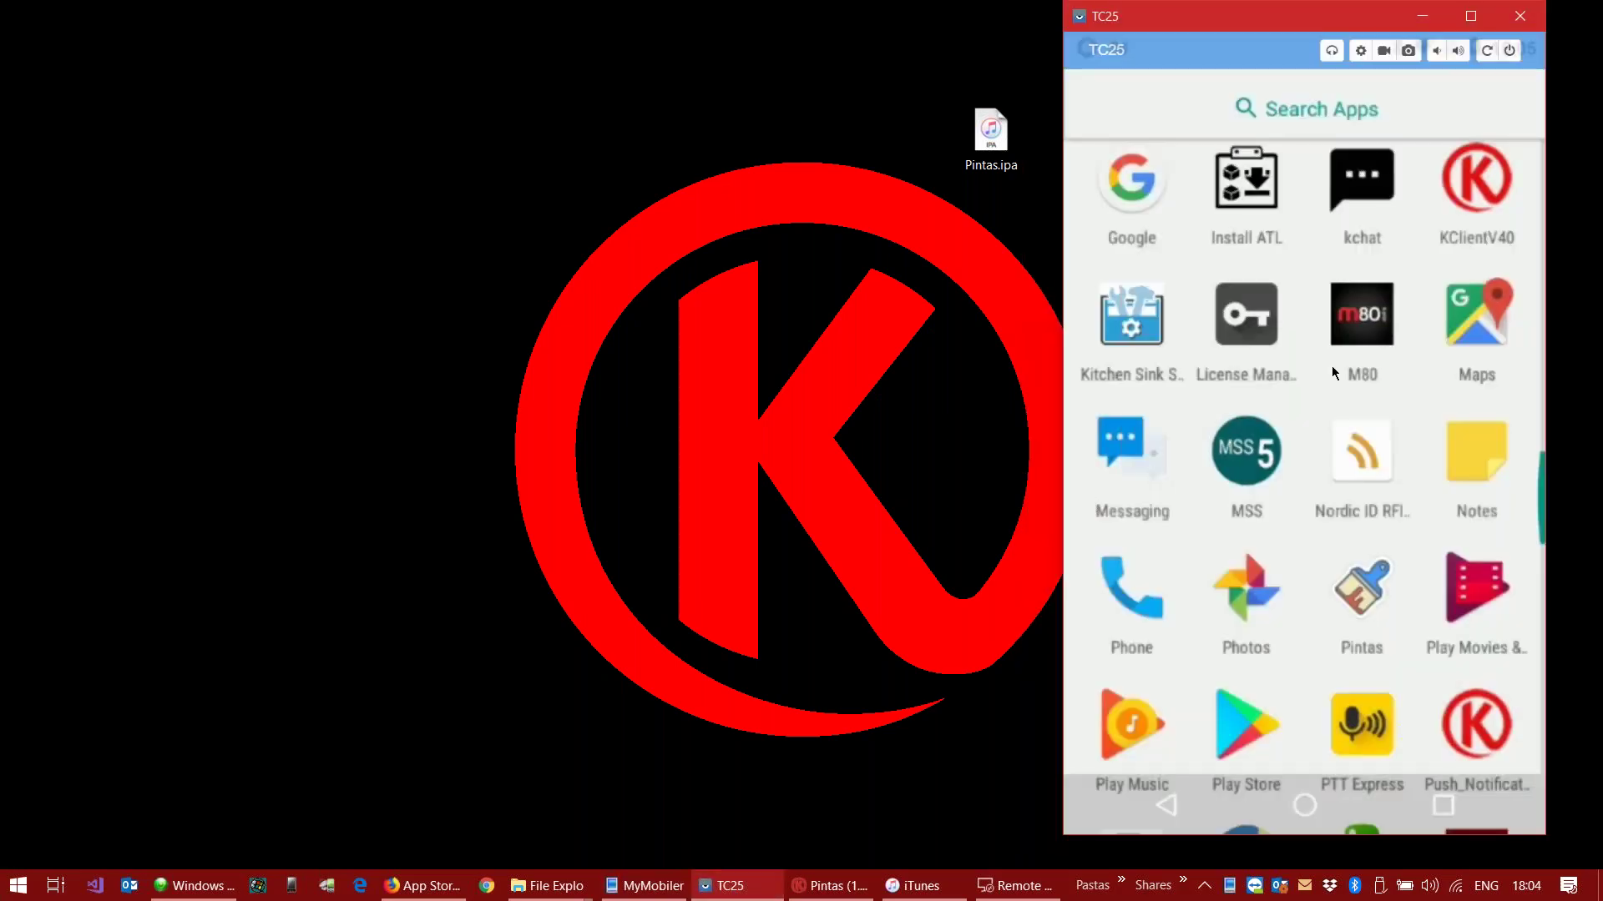
{"action": "scroll", "coordinate": [1461, 526], "scroll_direction": "down", "scroll_amount": 3}
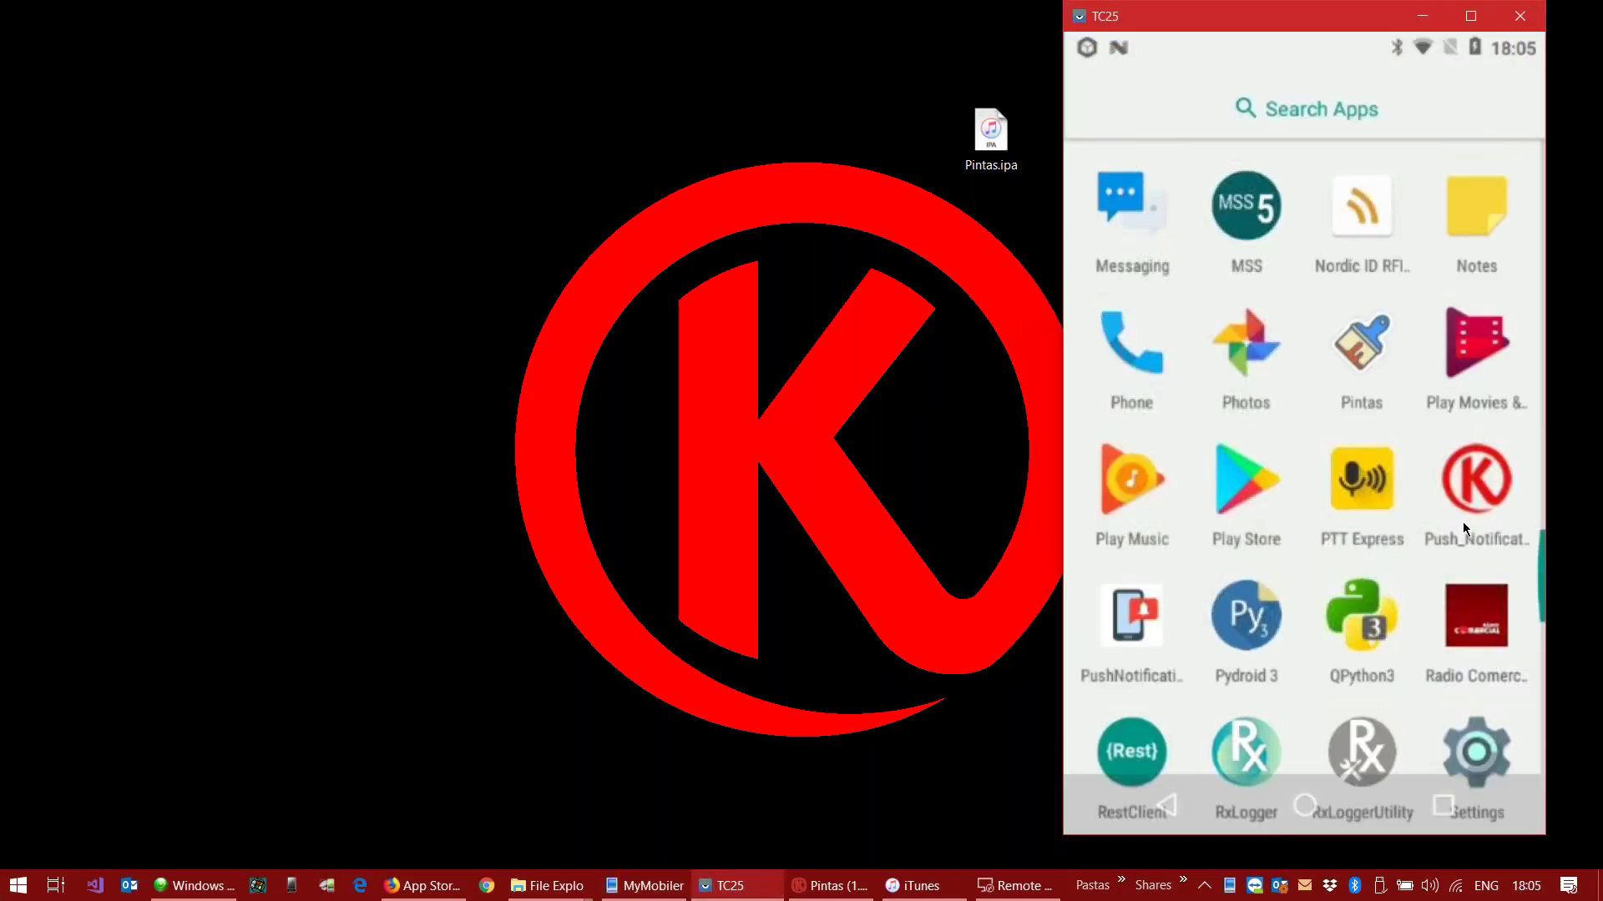
{"action": "scroll", "coordinate": [1342, 548], "scroll_direction": "down", "scroll_amount": 3}
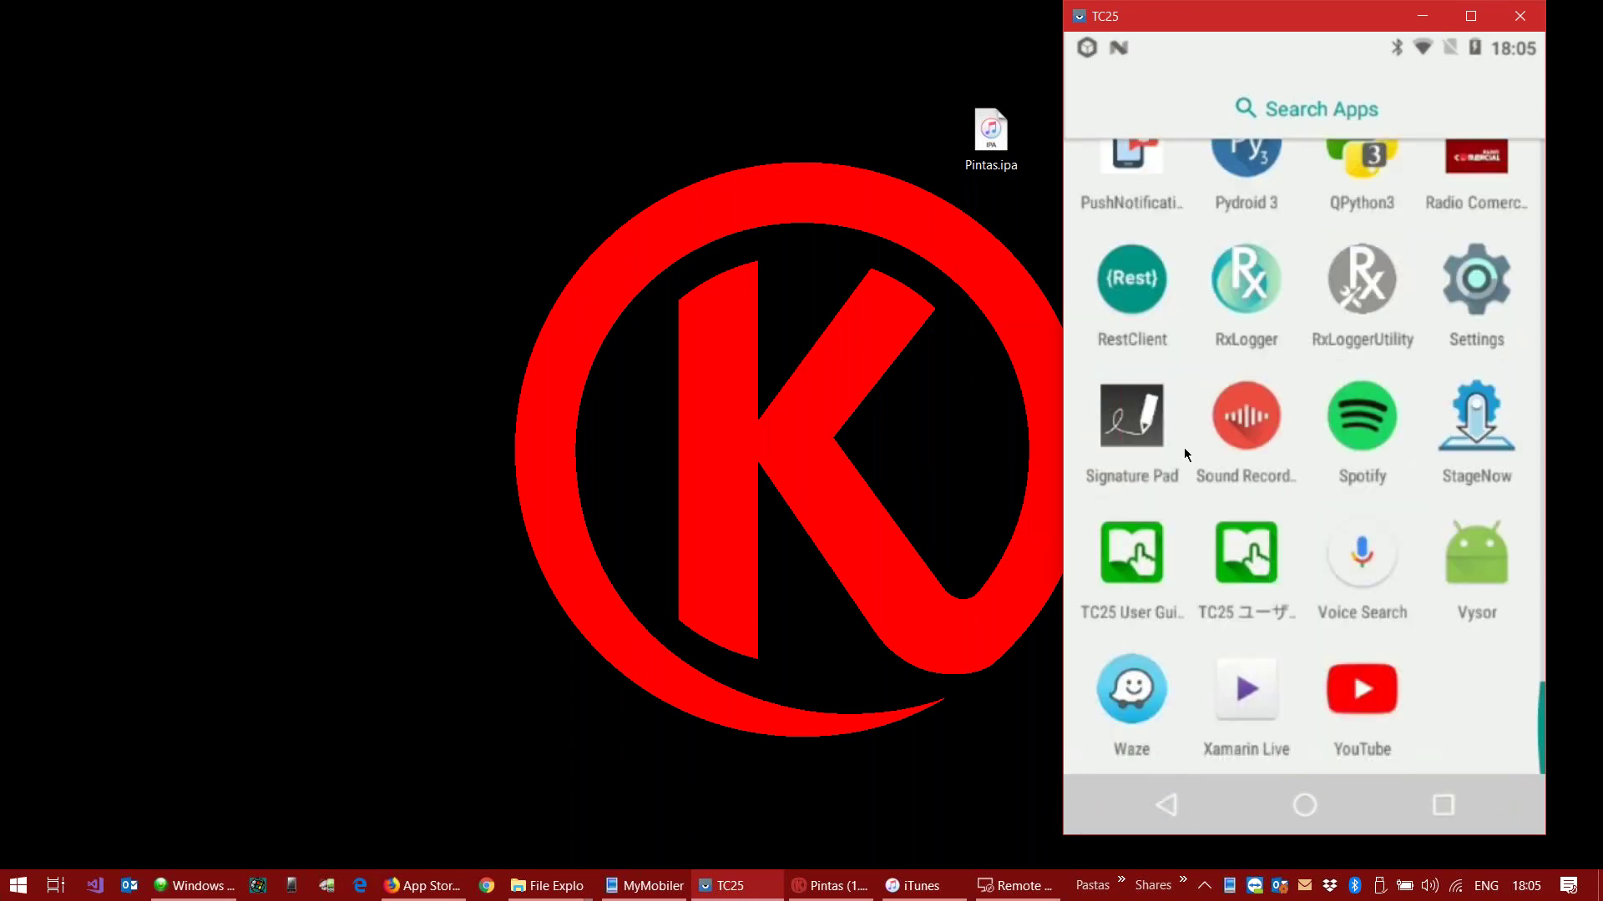
{"action": "scroll", "coordinate": [1184, 448], "scroll_direction": "up", "scroll_amount": 3}
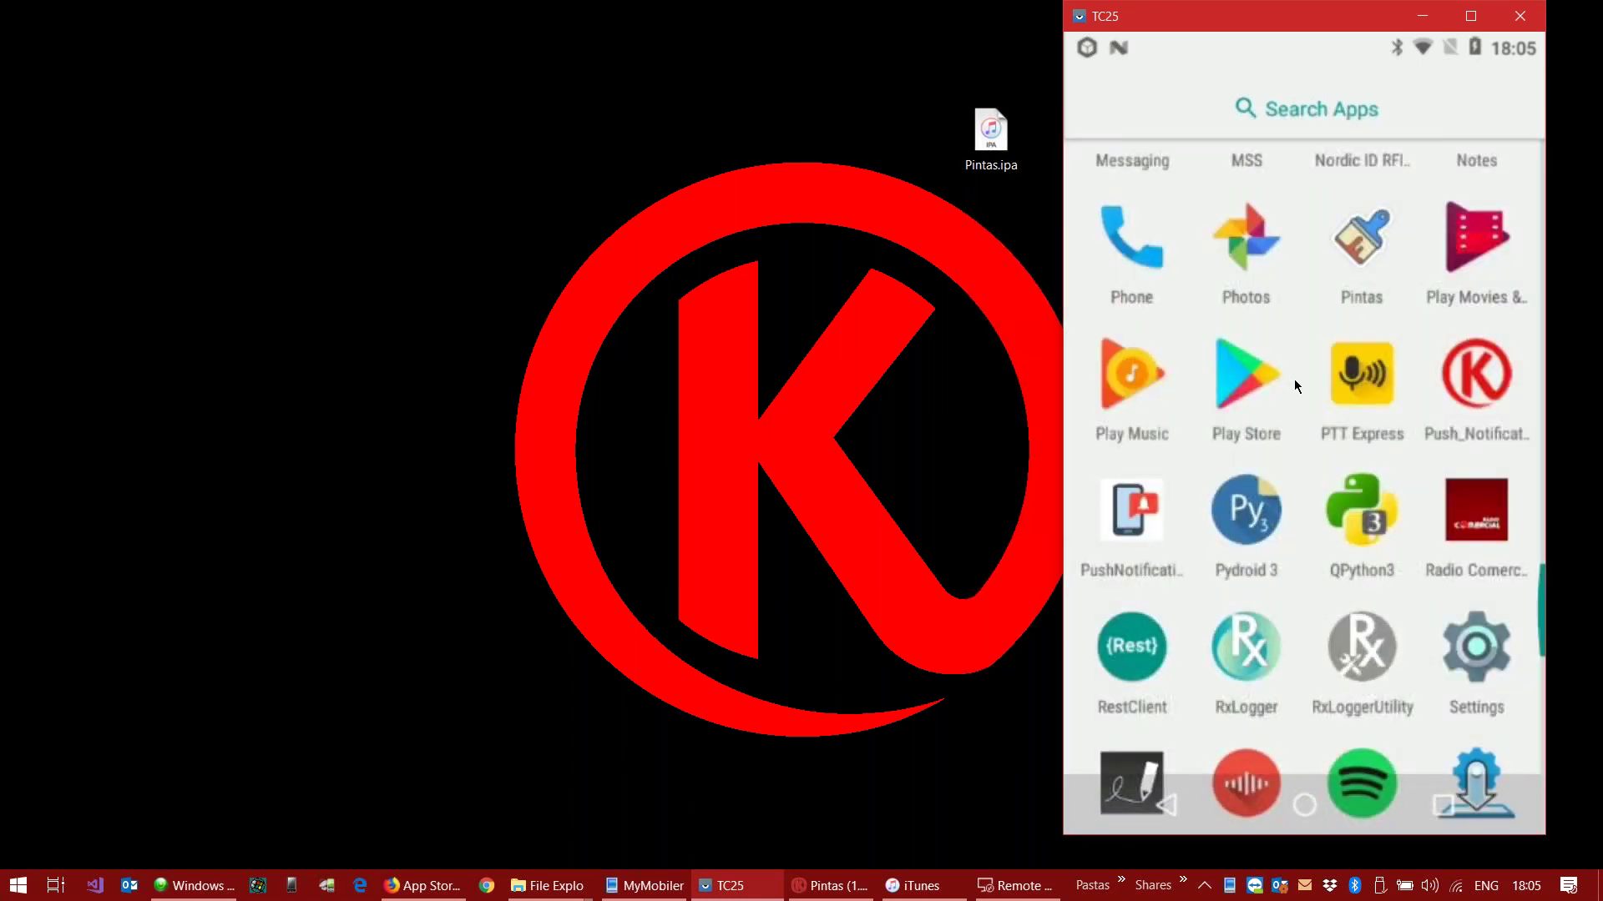
{"action": "scroll", "coordinate": [1372, 372], "scroll_direction": "up", "scroll_amount": 1}
{"action": "left_click", "coordinate": [1370, 375]}
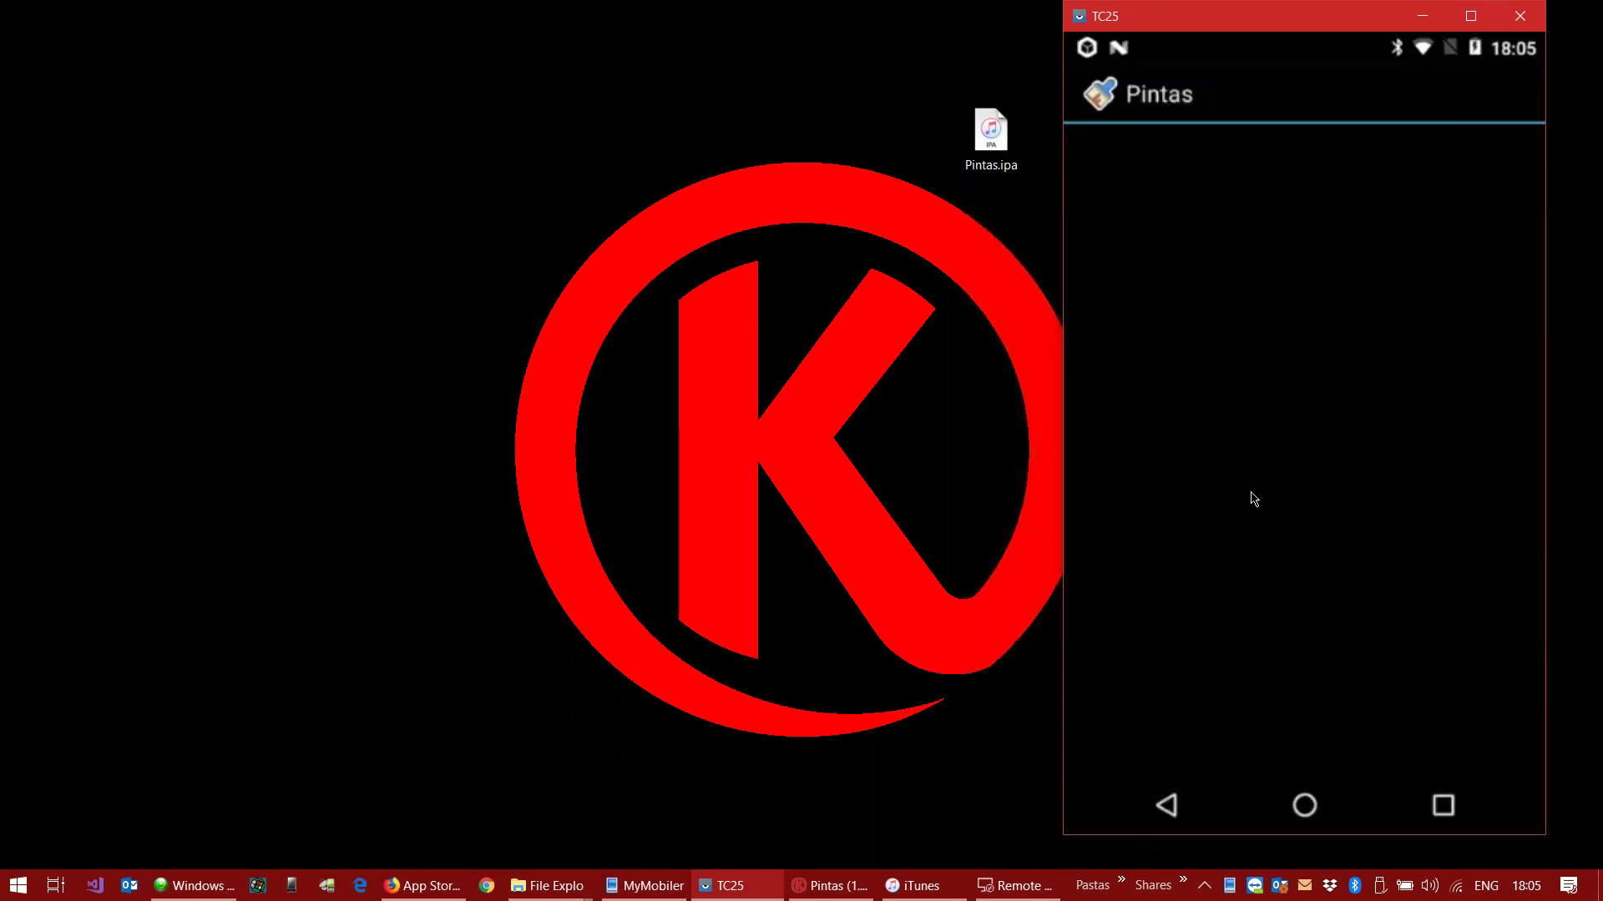
{"action": "left_click_drag", "start_coordinate": [747, 885], "coordinate": [655, 890]}
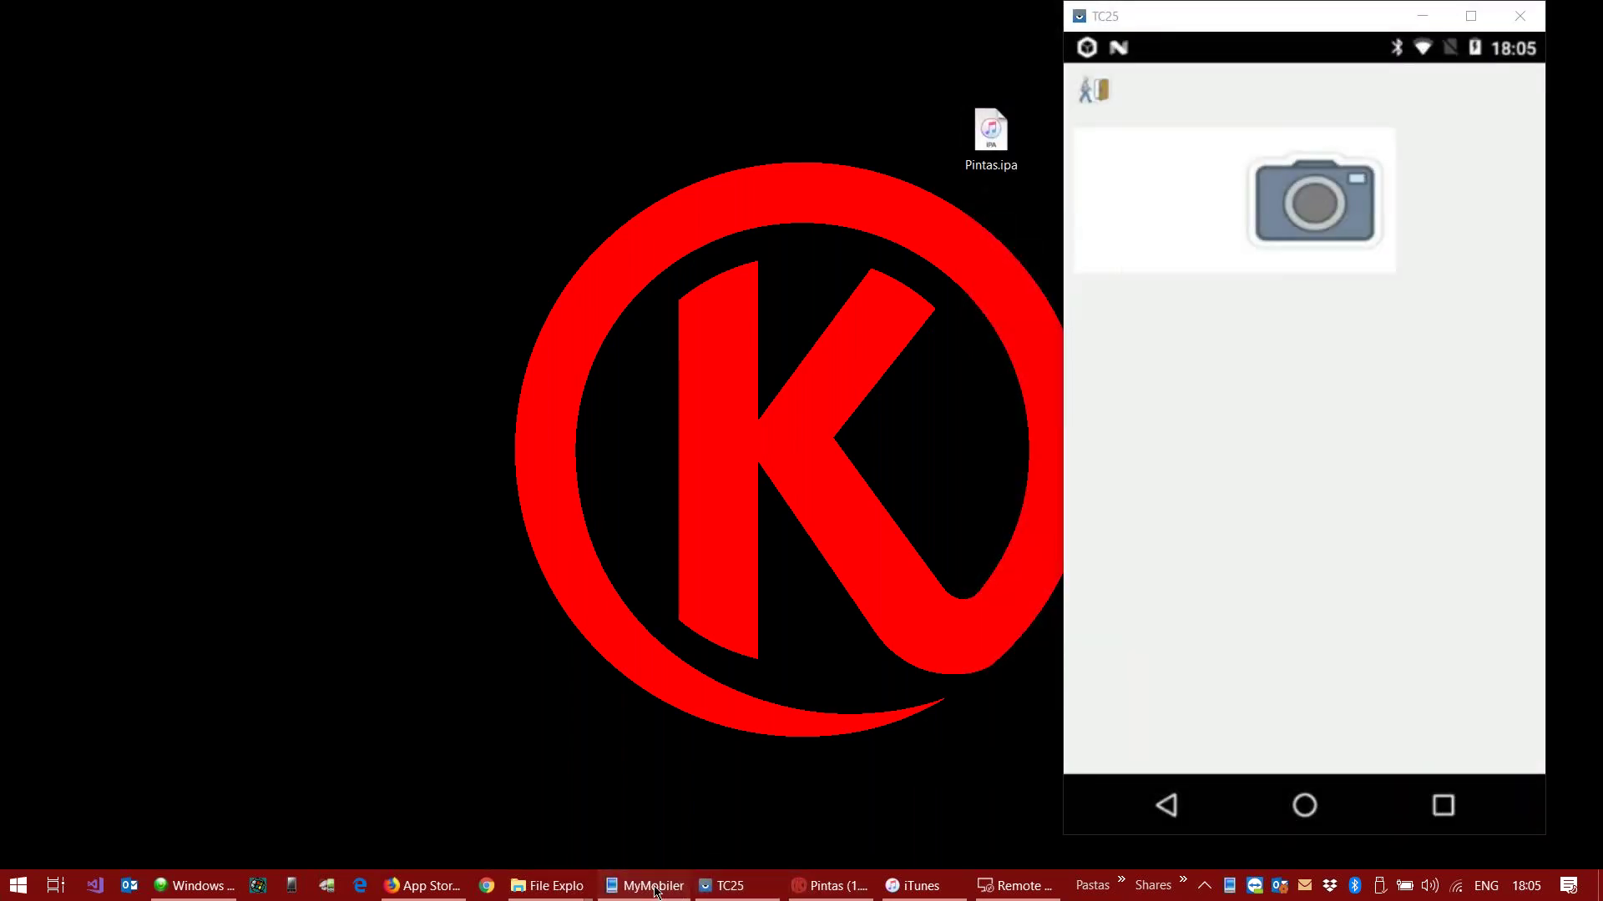
{"action": "left_click", "coordinate": [644, 885]}
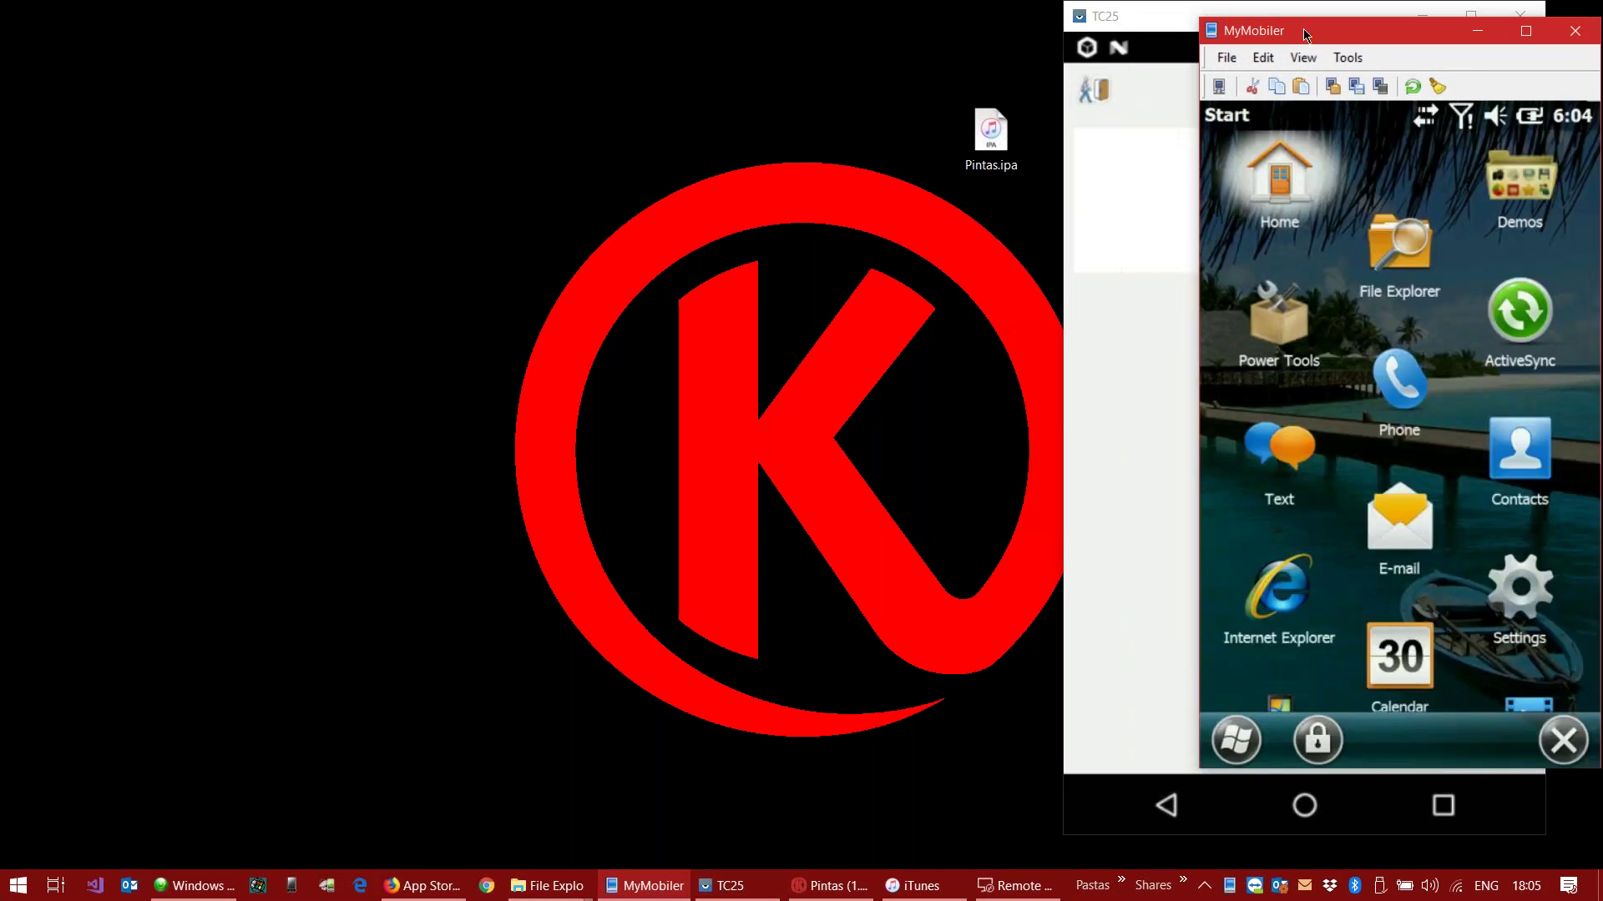
Step: Place the Windows CE mirror beside Android, launch KClient from File Explorer, and browse its apps
{"action": "left_click_drag", "start_coordinate": [1259, 46], "coordinate": [535, 35]}
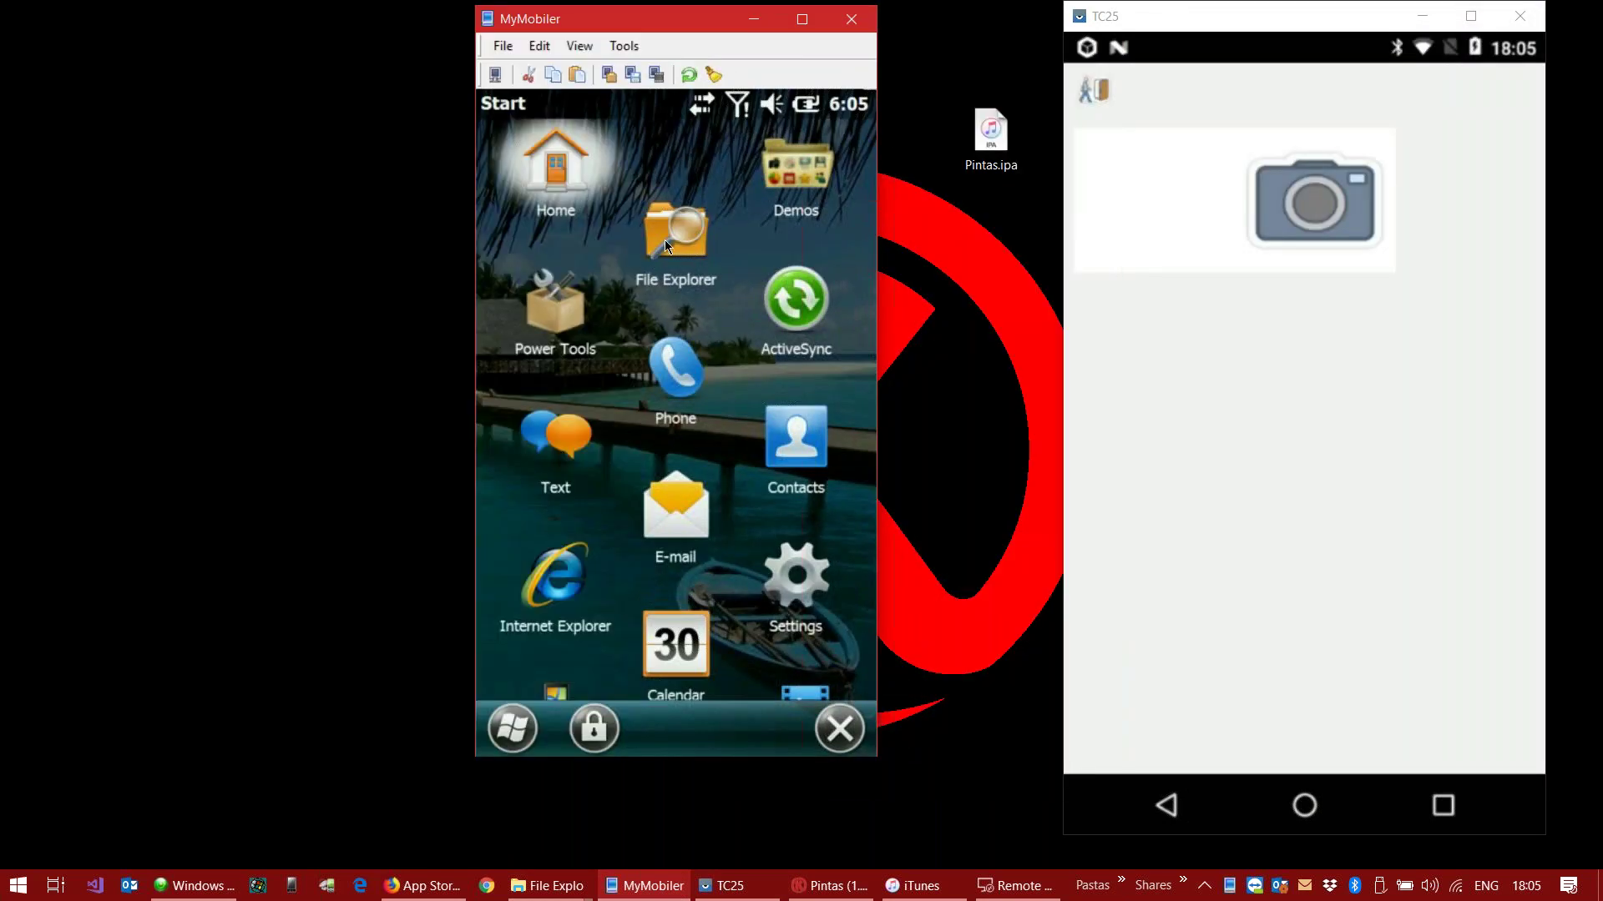
{"action": "left_click", "coordinate": [666, 242]}
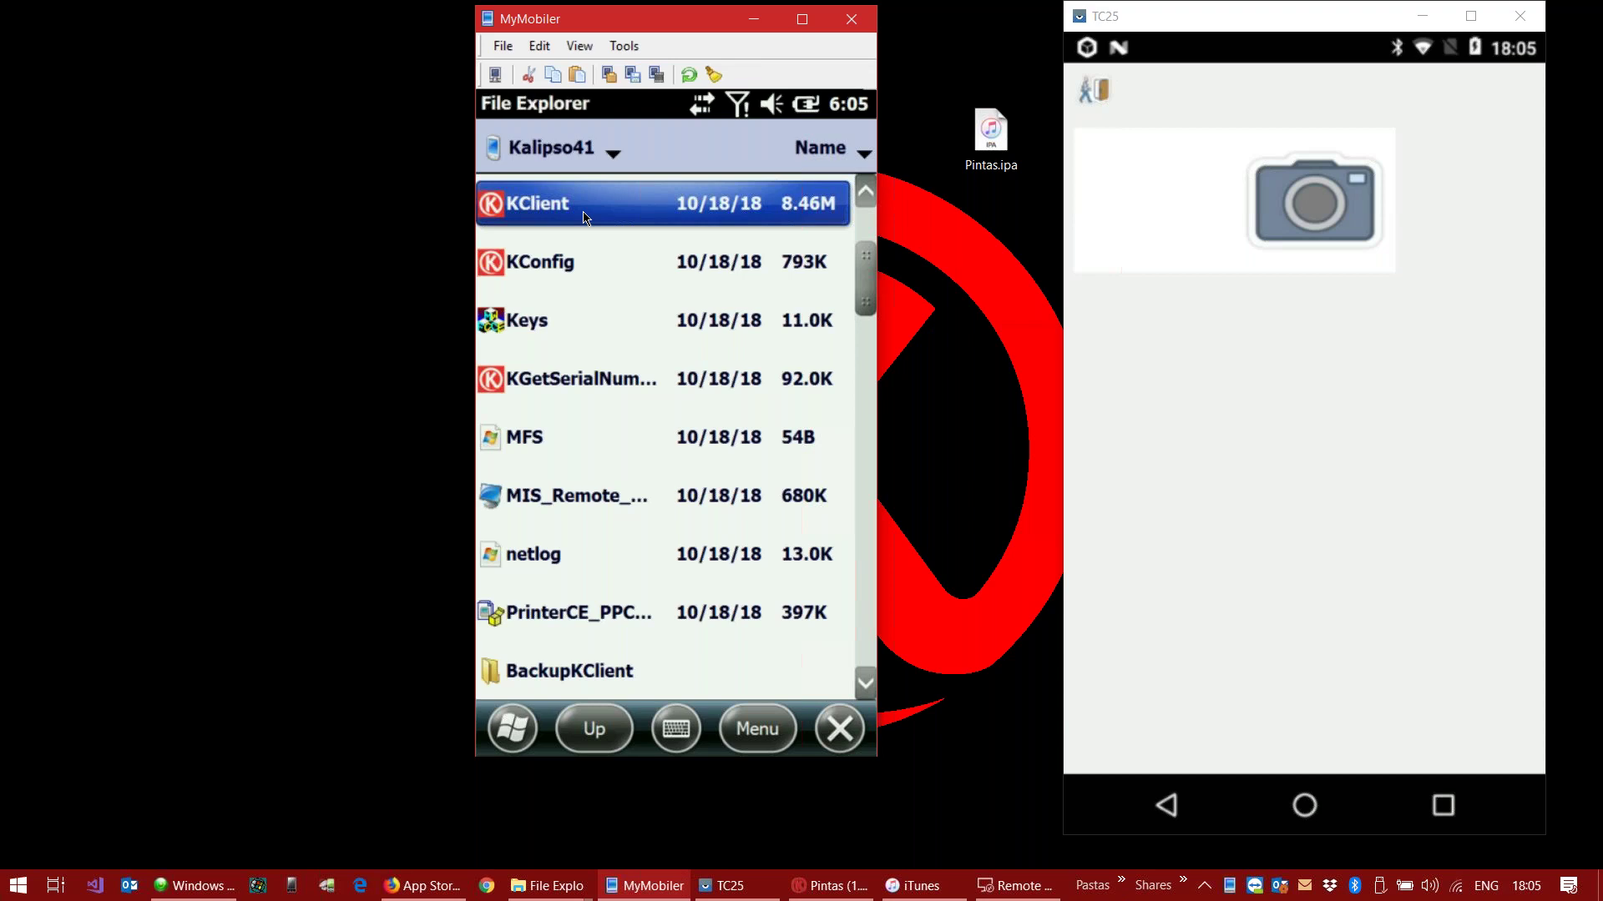
{"action": "left_click", "coordinate": [585, 217]}
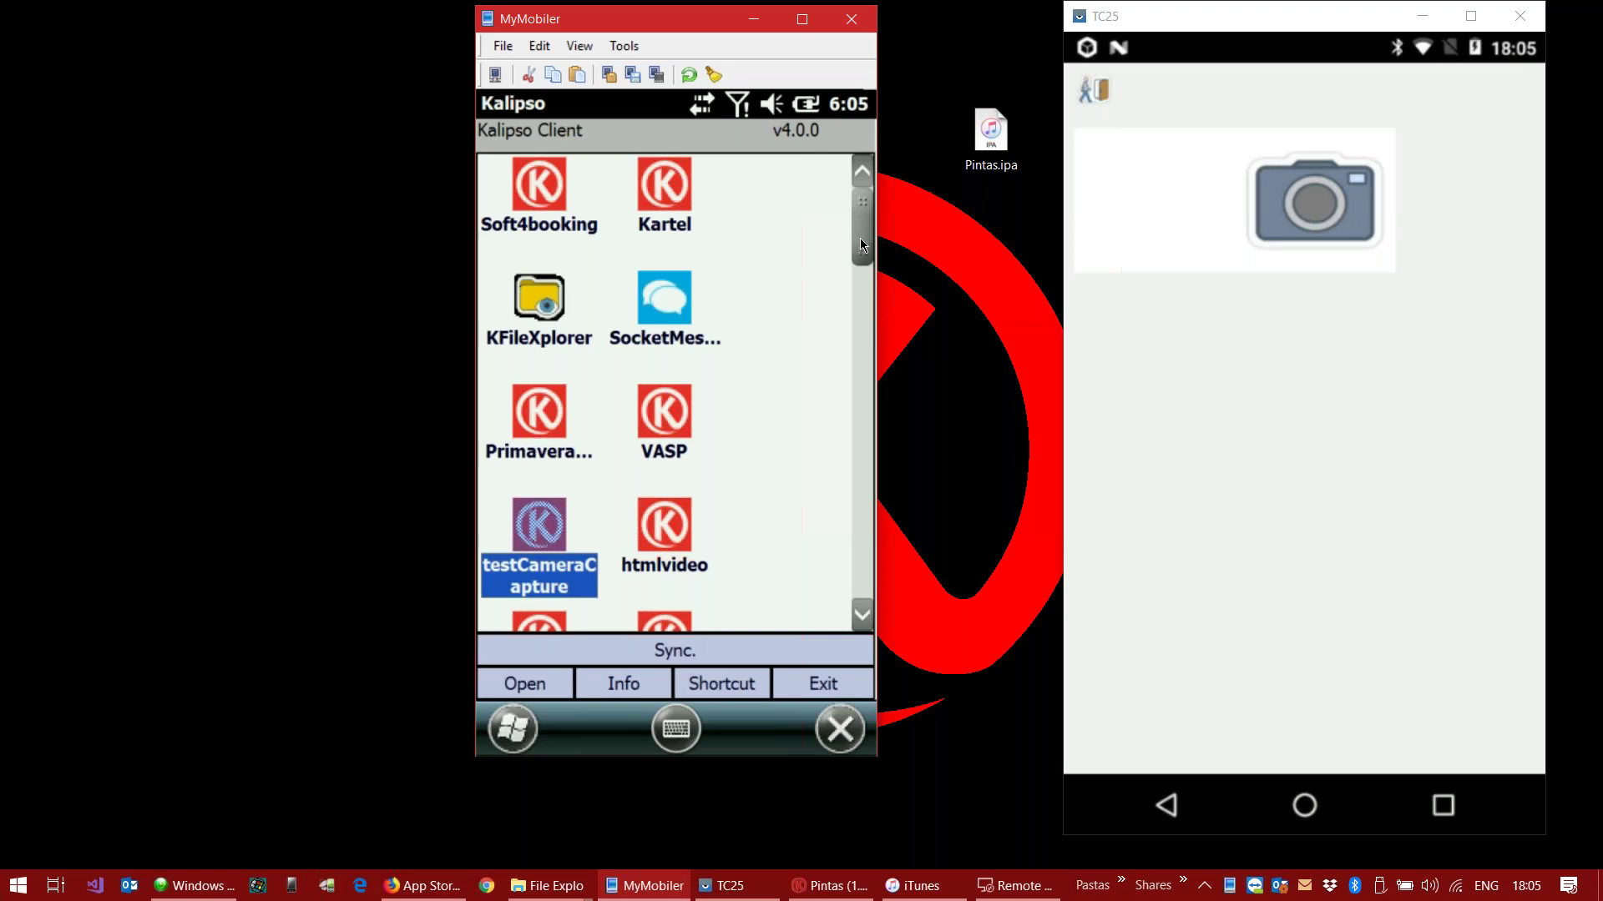
{"action": "scroll", "coordinate": [860, 394], "scroll_direction": "down", "scroll_amount": 1}
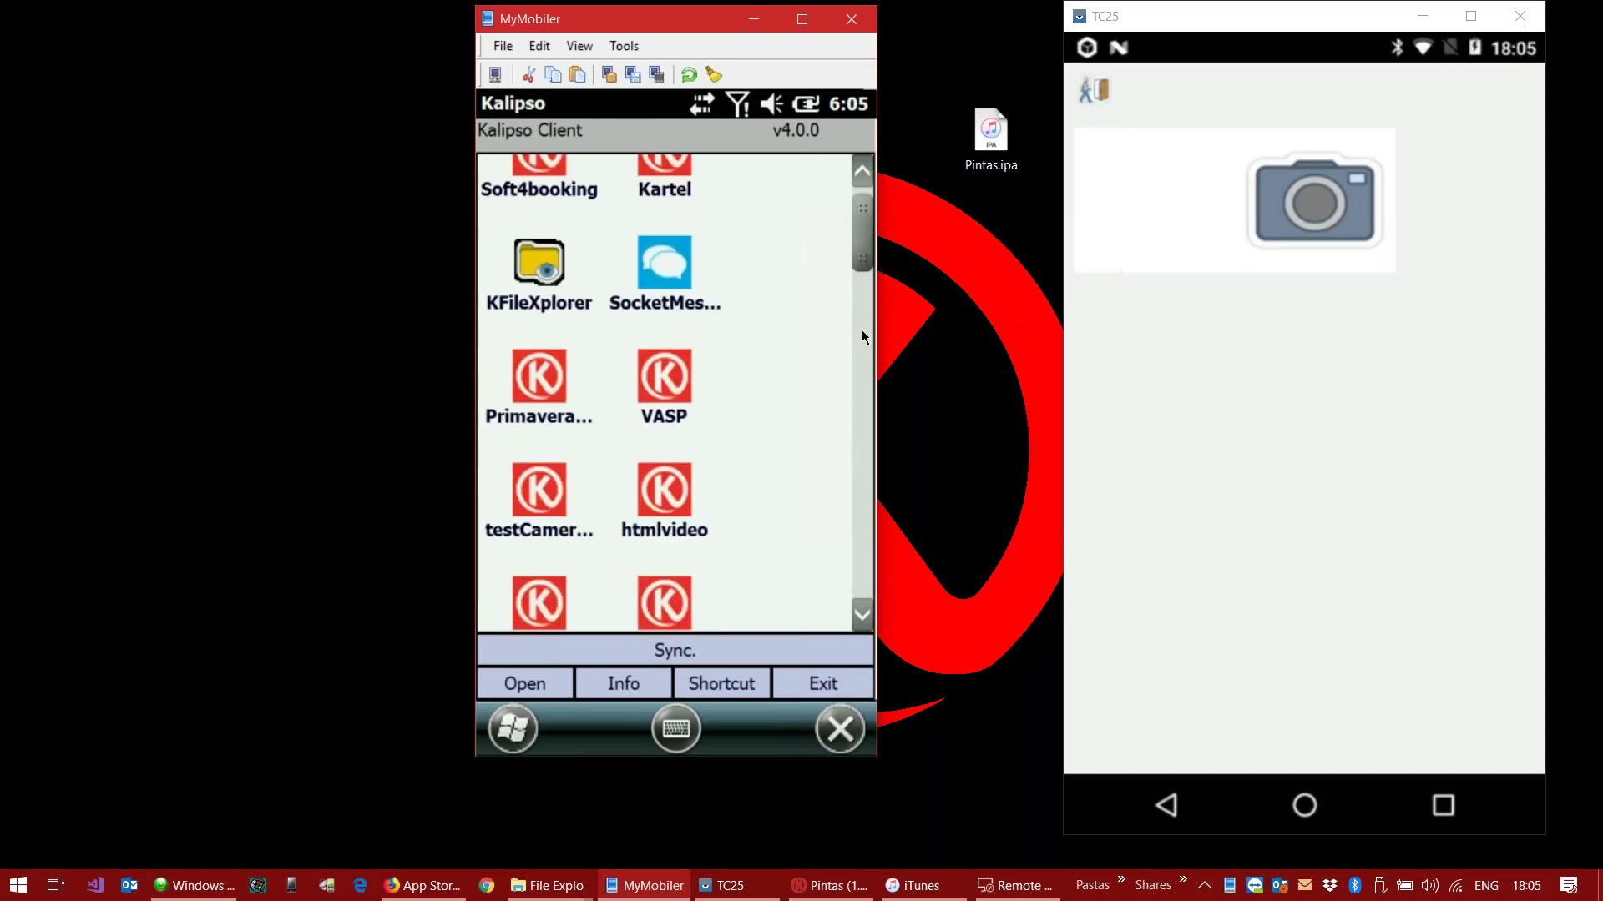
{"action": "scroll", "coordinate": [862, 336], "scroll_direction": "down", "scroll_amount": 10}
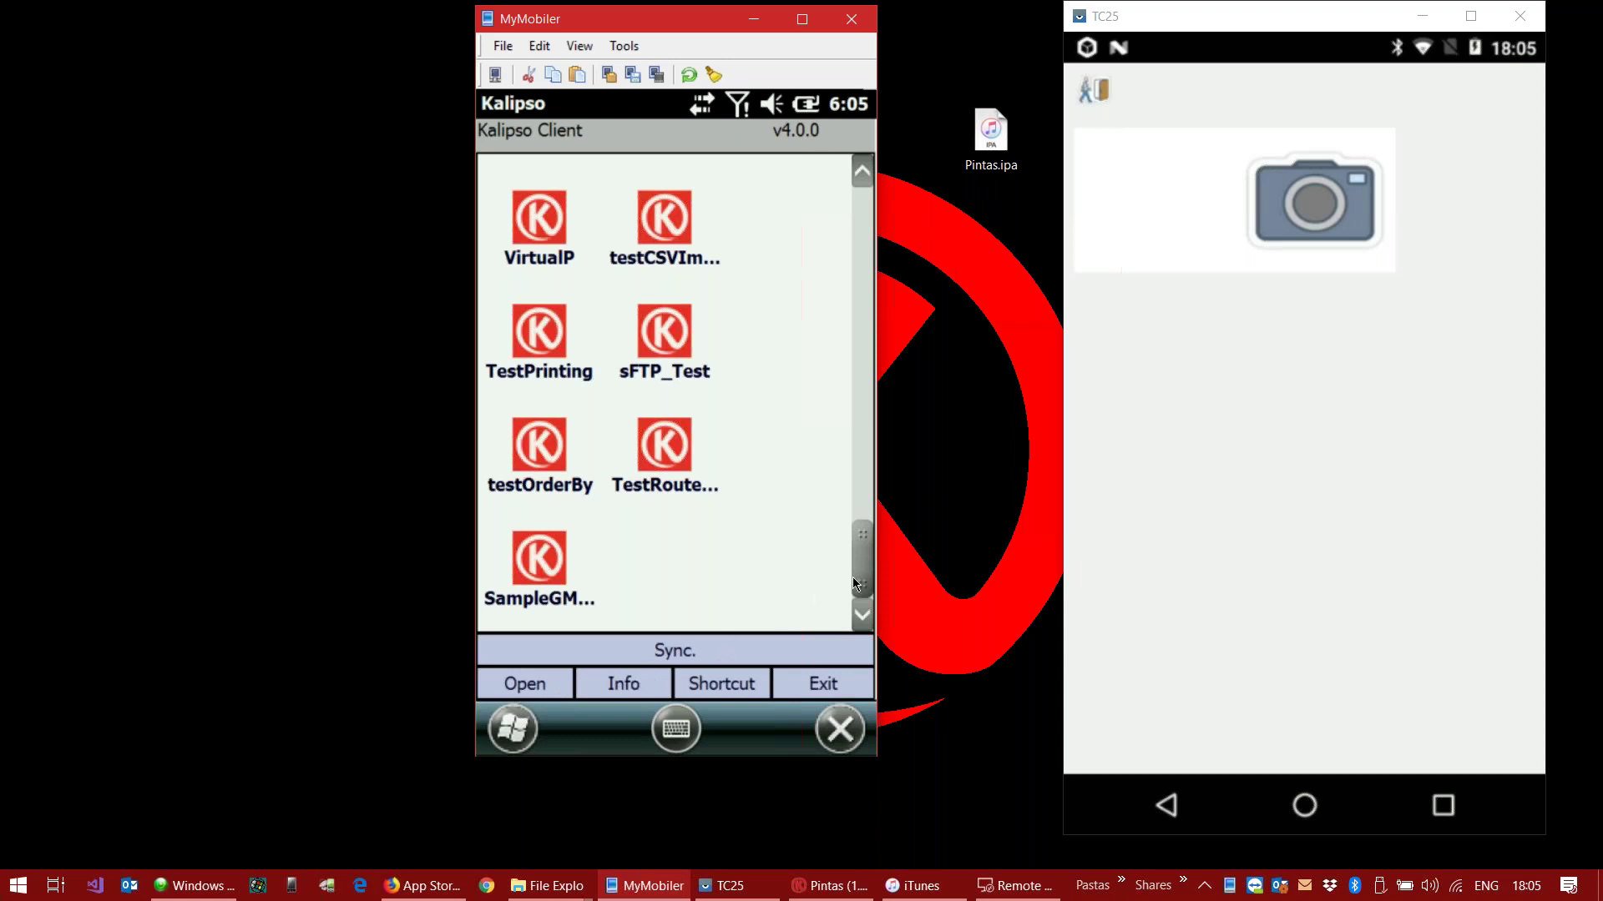
{"action": "left_click_drag", "start_coordinate": [863, 568], "coordinate": [874, 333]}
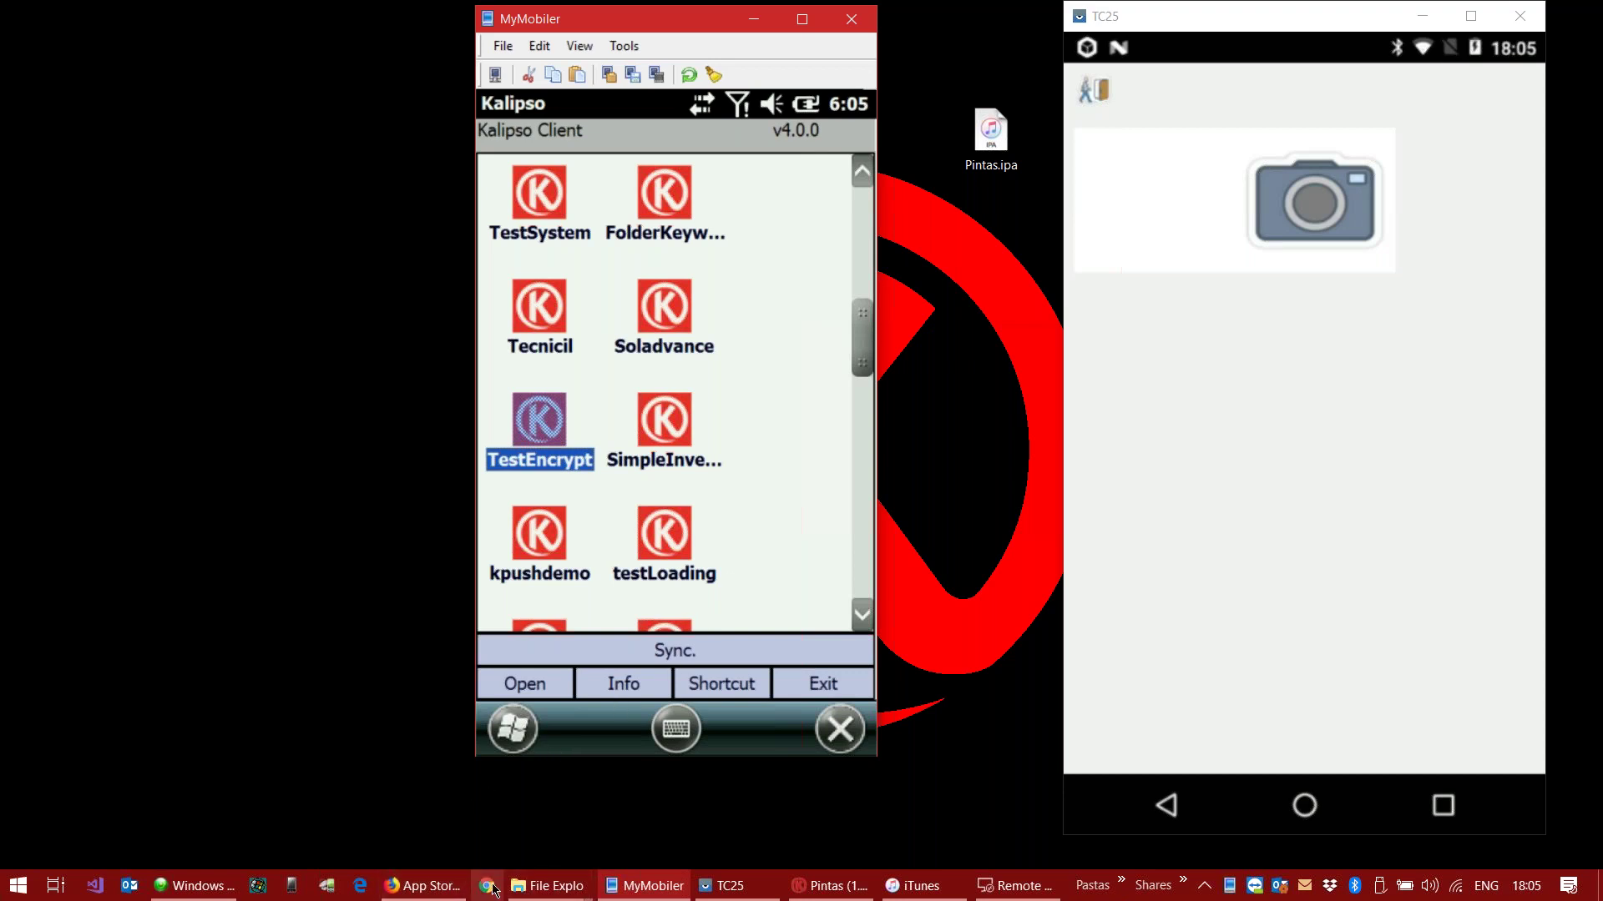
{"action": "left_click", "coordinate": [517, 889]}
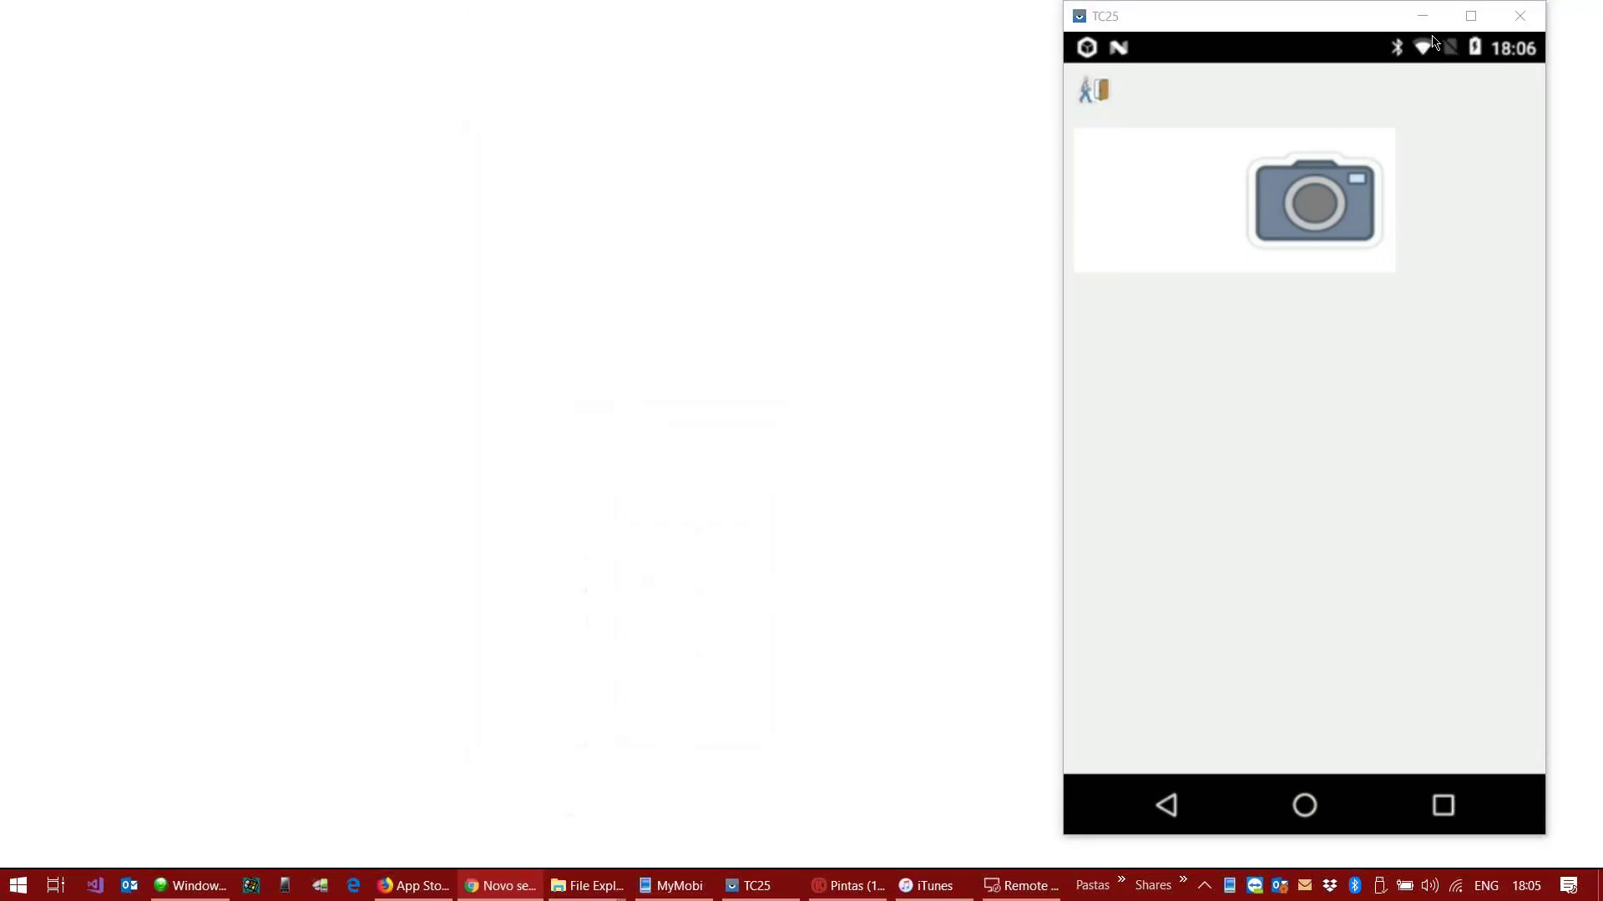
Step: Hide the Android mirror and go to the Sysdev Kalipso website's Webinars page
{"action": "left_click", "coordinate": [1420, 16]}
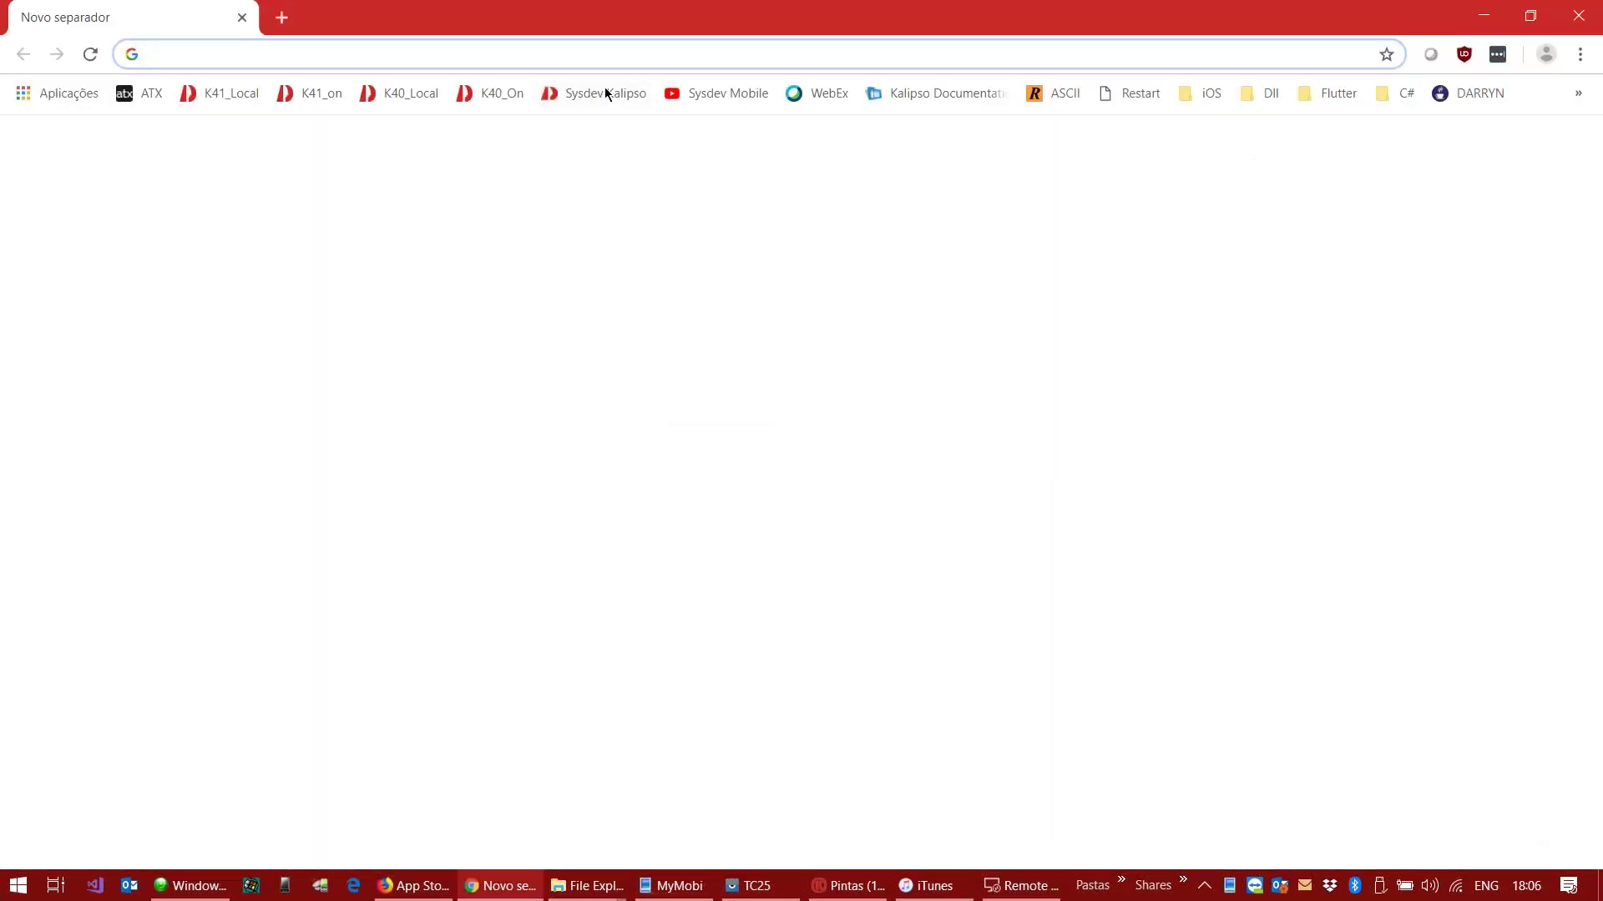
{"action": "left_click", "coordinate": [598, 90]}
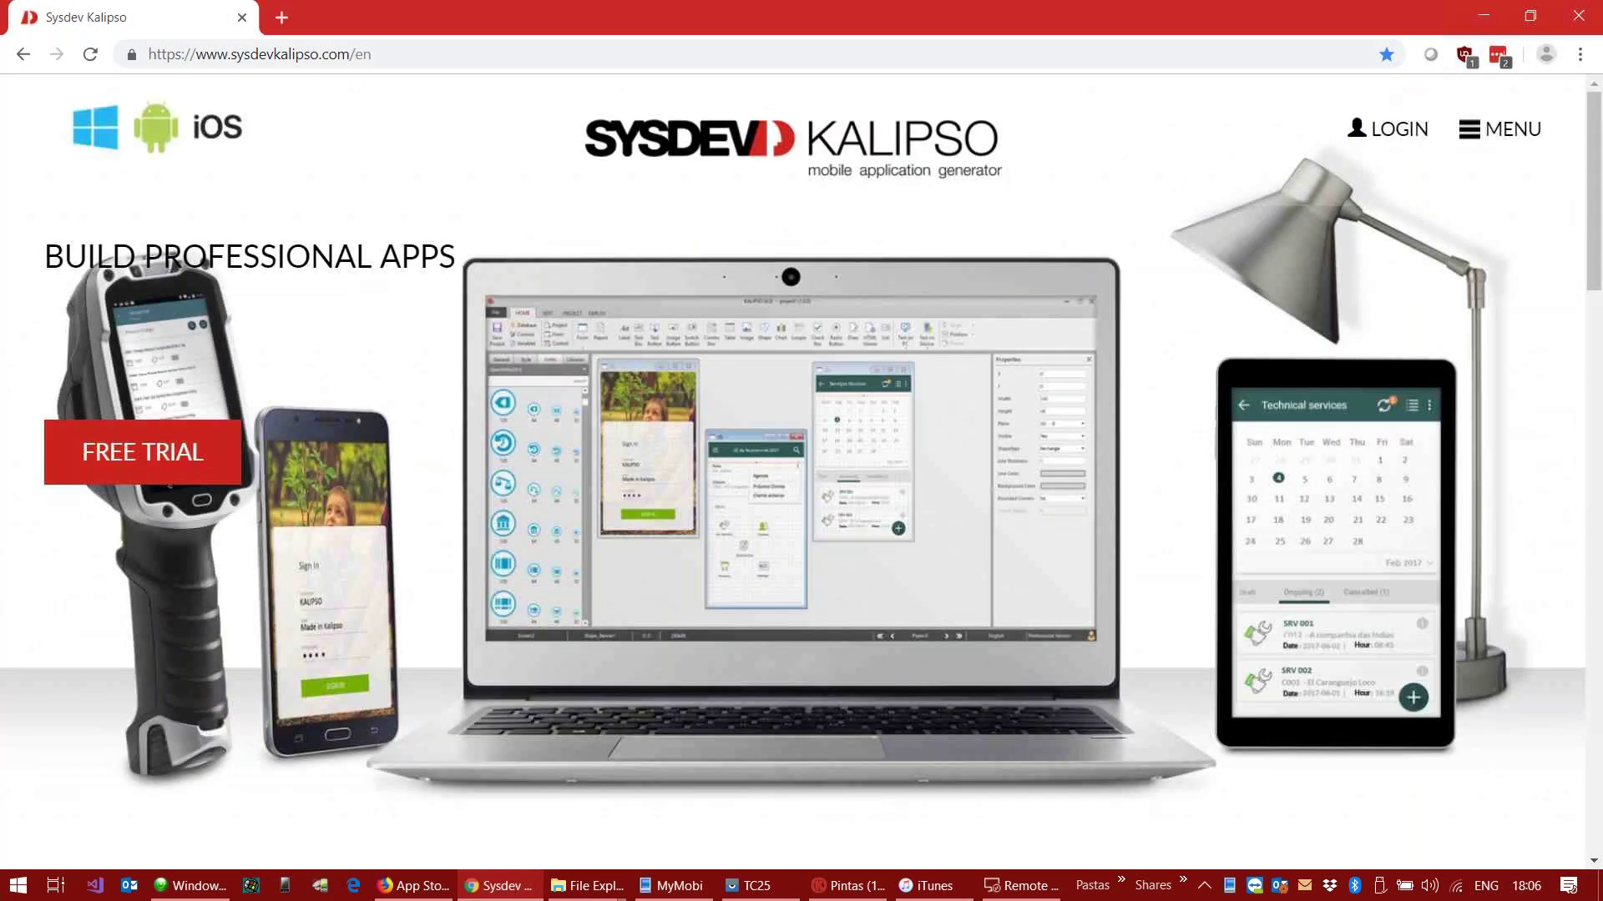
{"action": "left_click", "coordinate": [1500, 129]}
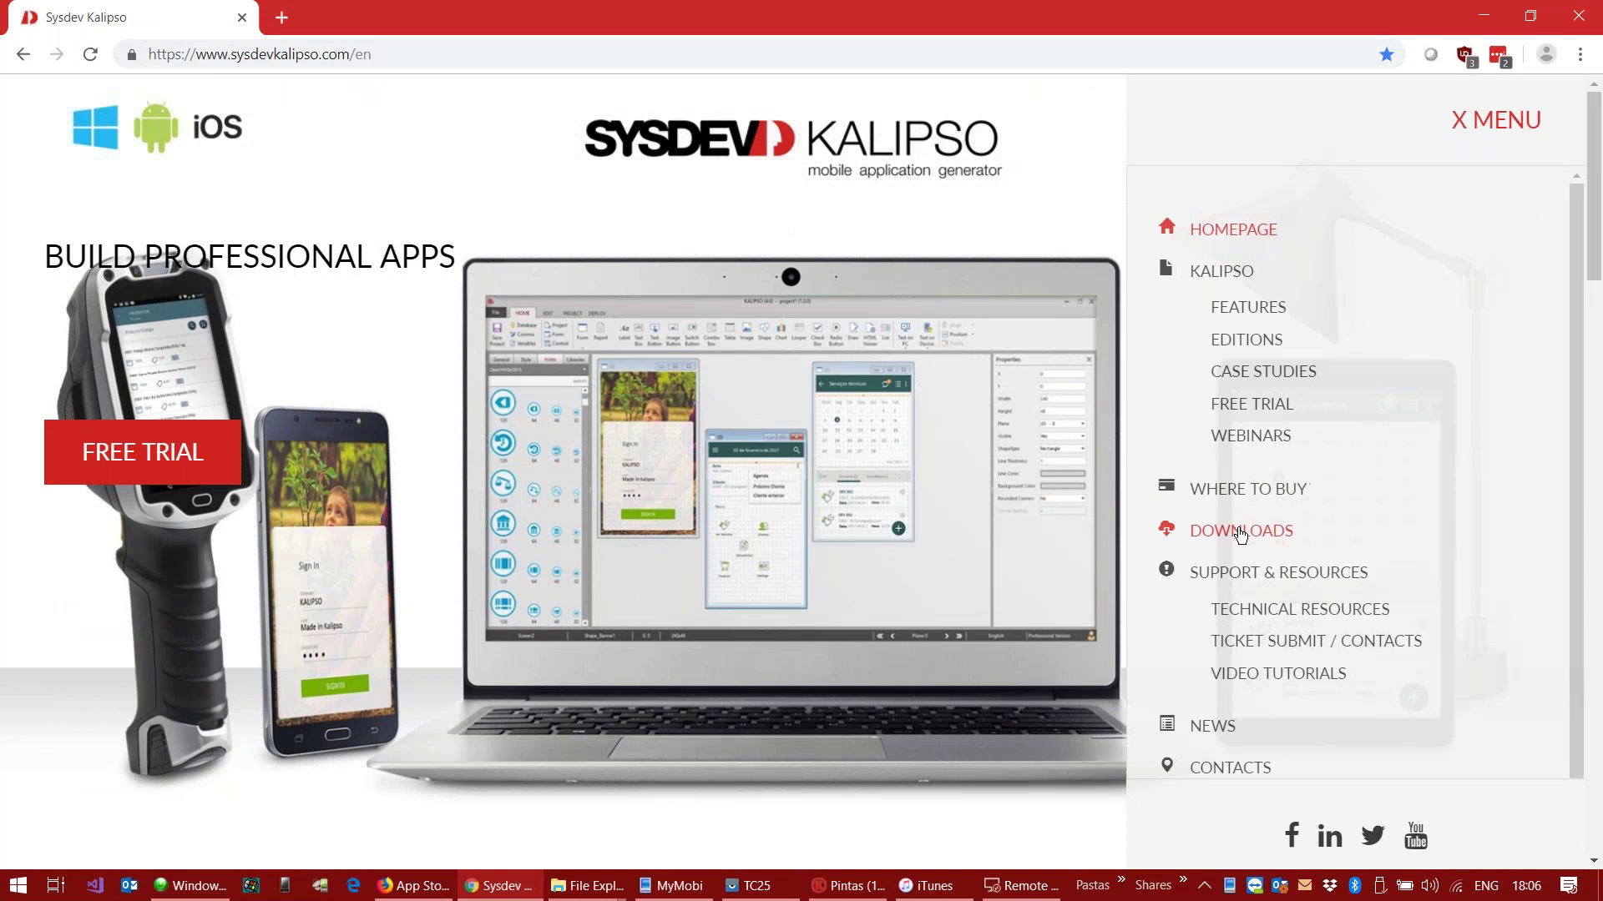
{"action": "left_click", "coordinate": [1248, 438]}
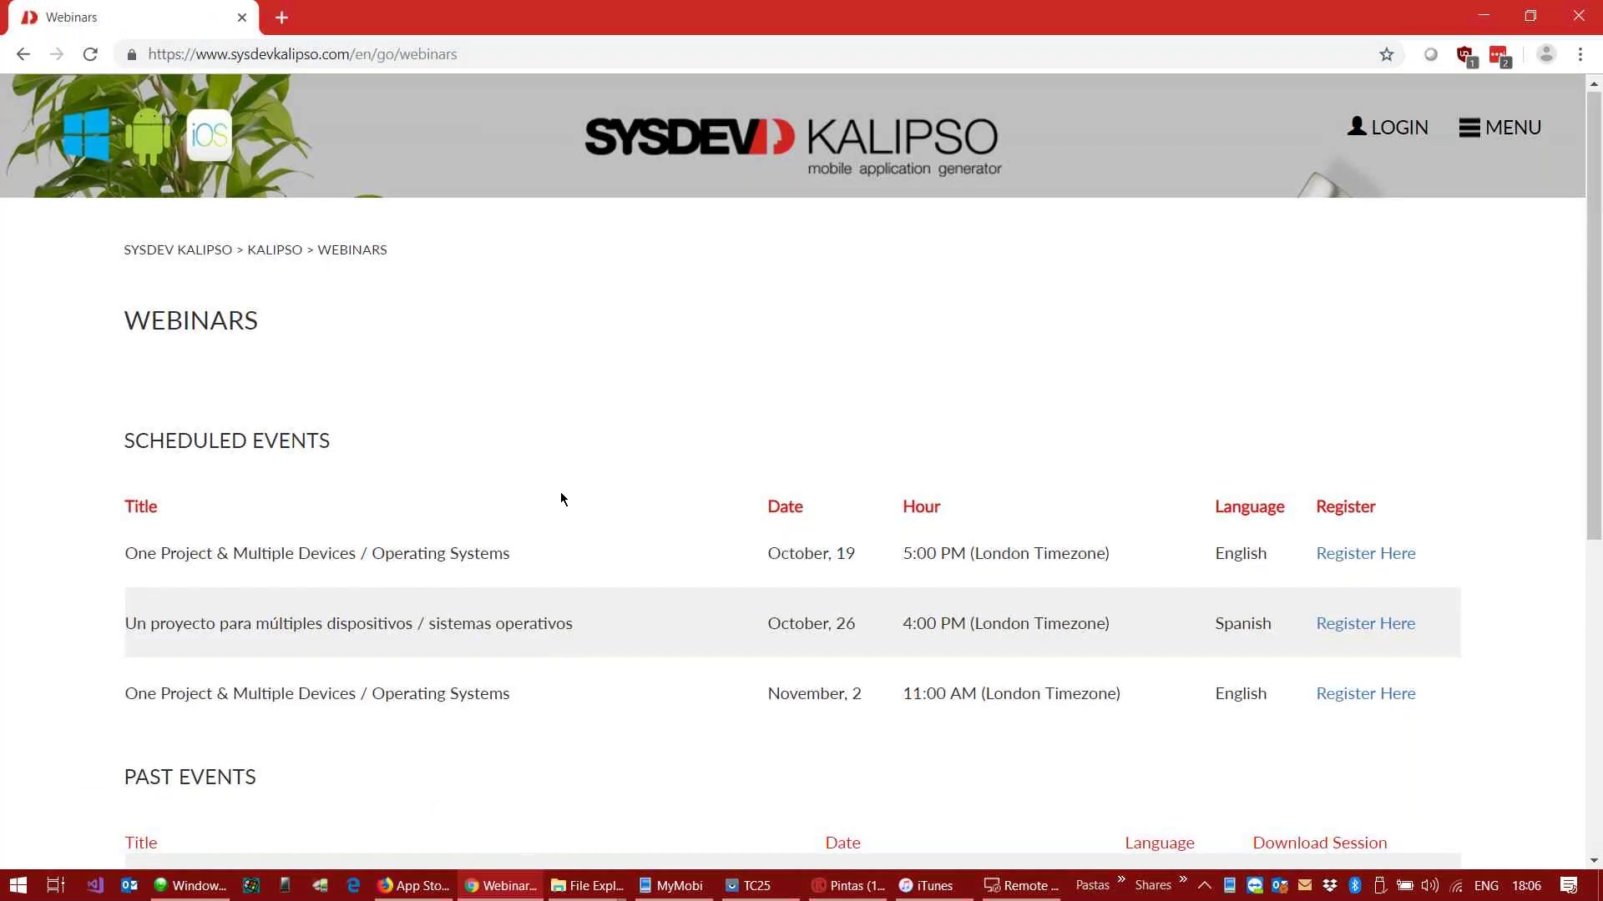
Step: Scroll through the scheduled and past webinar tables, then minimize the browser
{"action": "scroll", "coordinate": [559, 493], "scroll_direction": "down", "scroll_amount": 4}
{"action": "scroll", "coordinate": [554, 488], "scroll_direction": "down", "scroll_amount": 2}
{"action": "scroll", "coordinate": [533, 429], "scroll_direction": "up", "scroll_amount": 5}
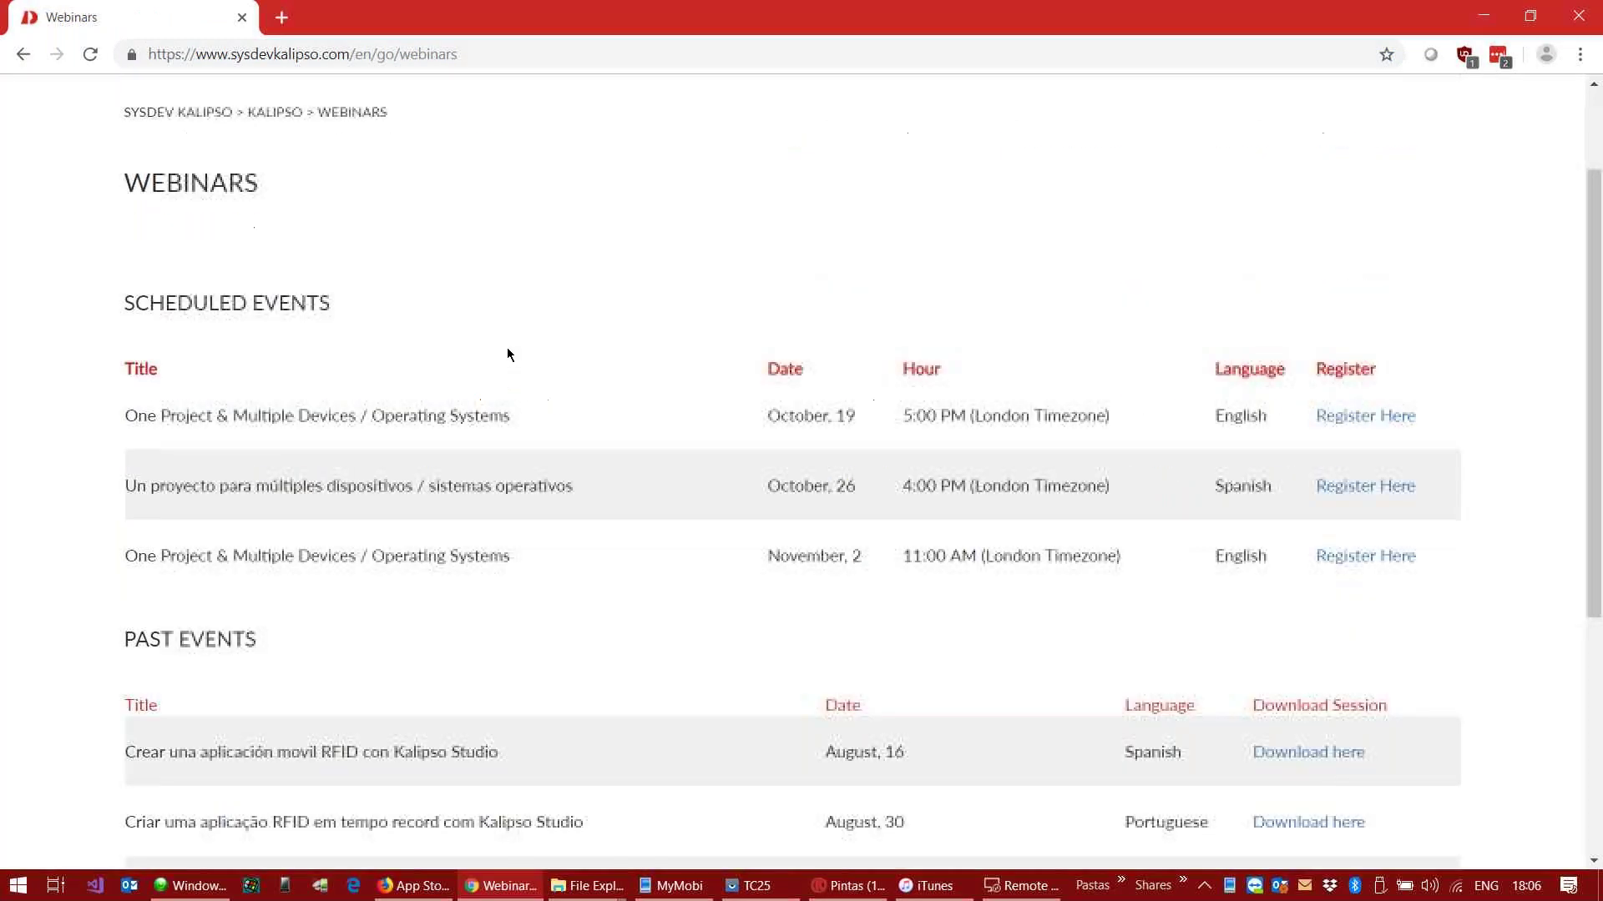
{"action": "scroll", "coordinate": [497, 358], "scroll_direction": "down", "scroll_amount": 5}
{"action": "scroll", "coordinate": [371, 376], "scroll_direction": "up", "scroll_amount": 5}
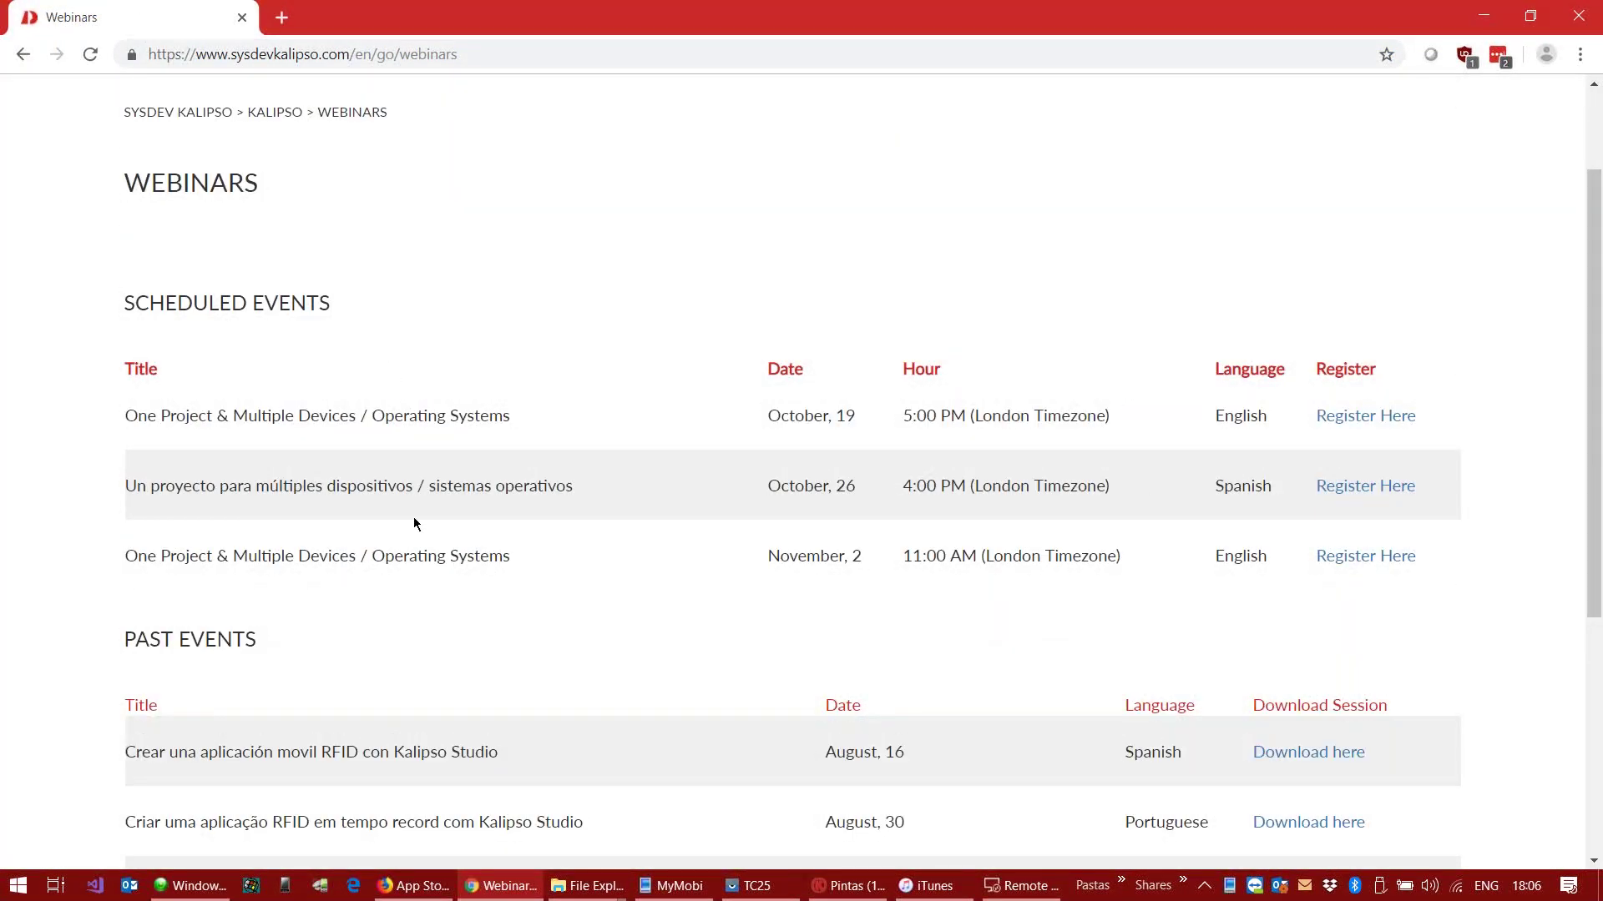
{"action": "scroll", "coordinate": [413, 523], "scroll_direction": "down", "scroll_amount": 5}
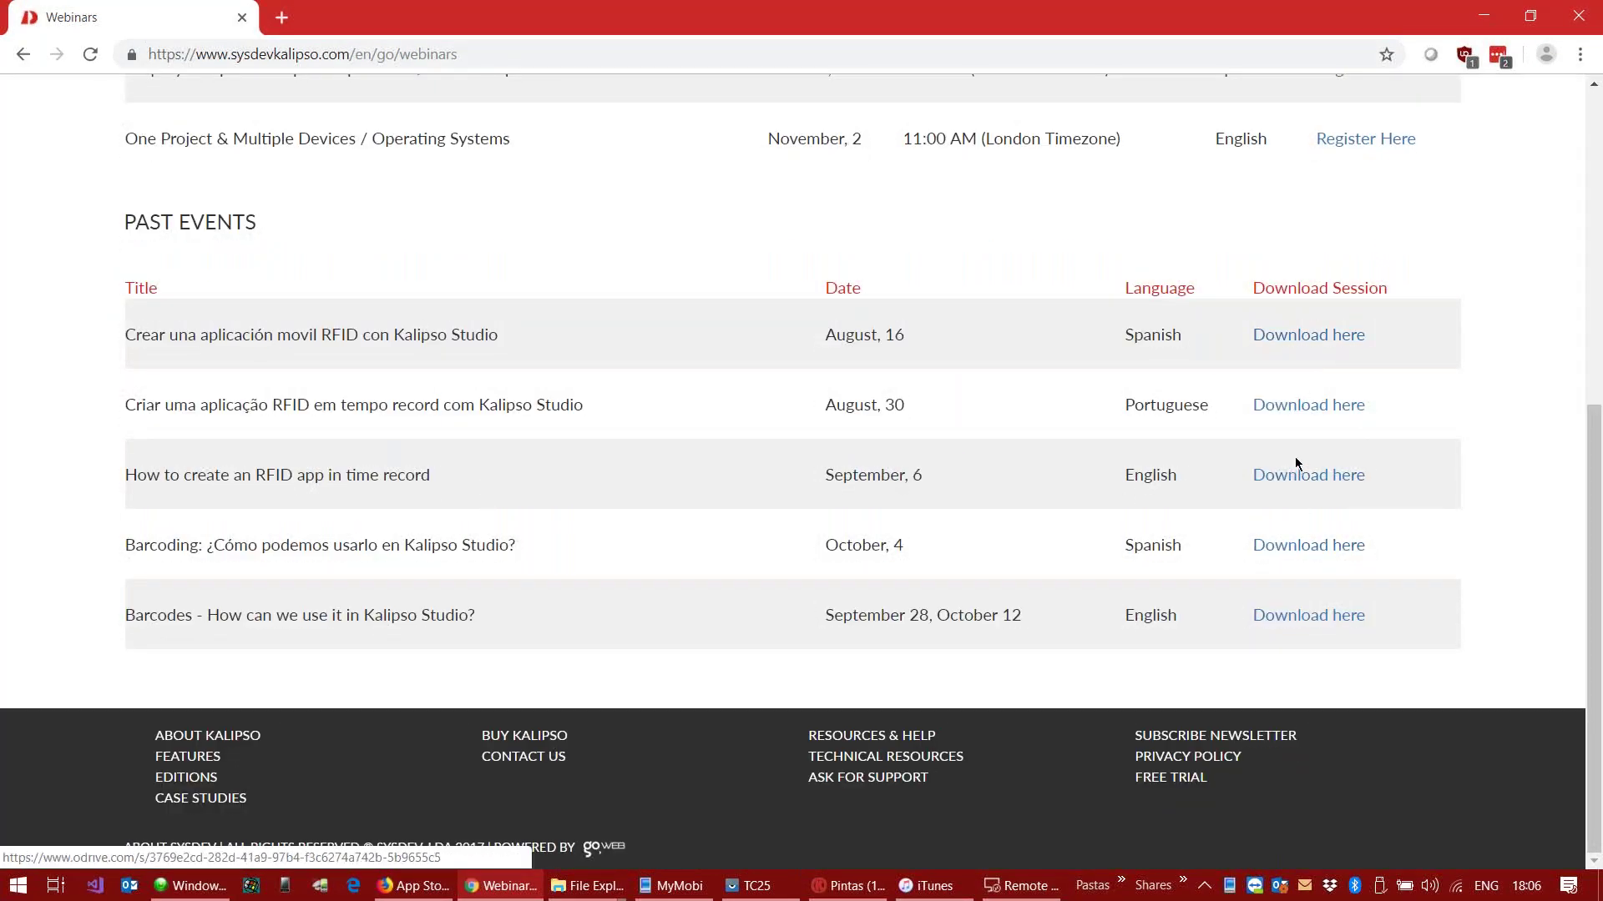
{"action": "scroll", "coordinate": [1295, 457], "scroll_direction": "up", "scroll_amount": 4}
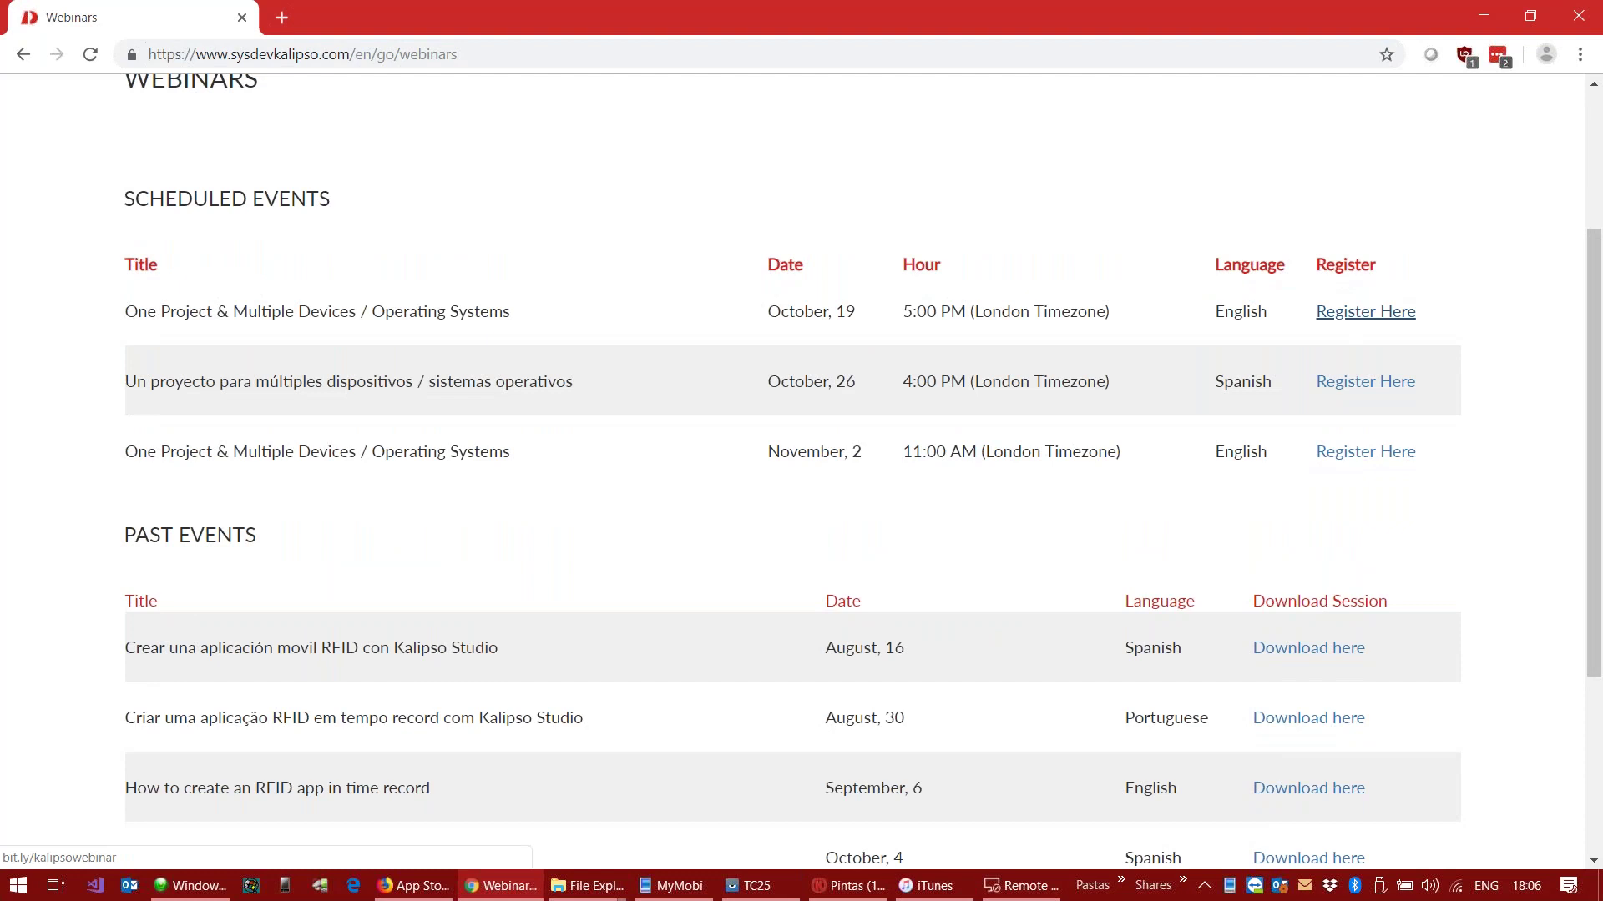
{"action": "scroll", "coordinate": [972, 688], "scroll_direction": "down", "scroll_amount": 4}
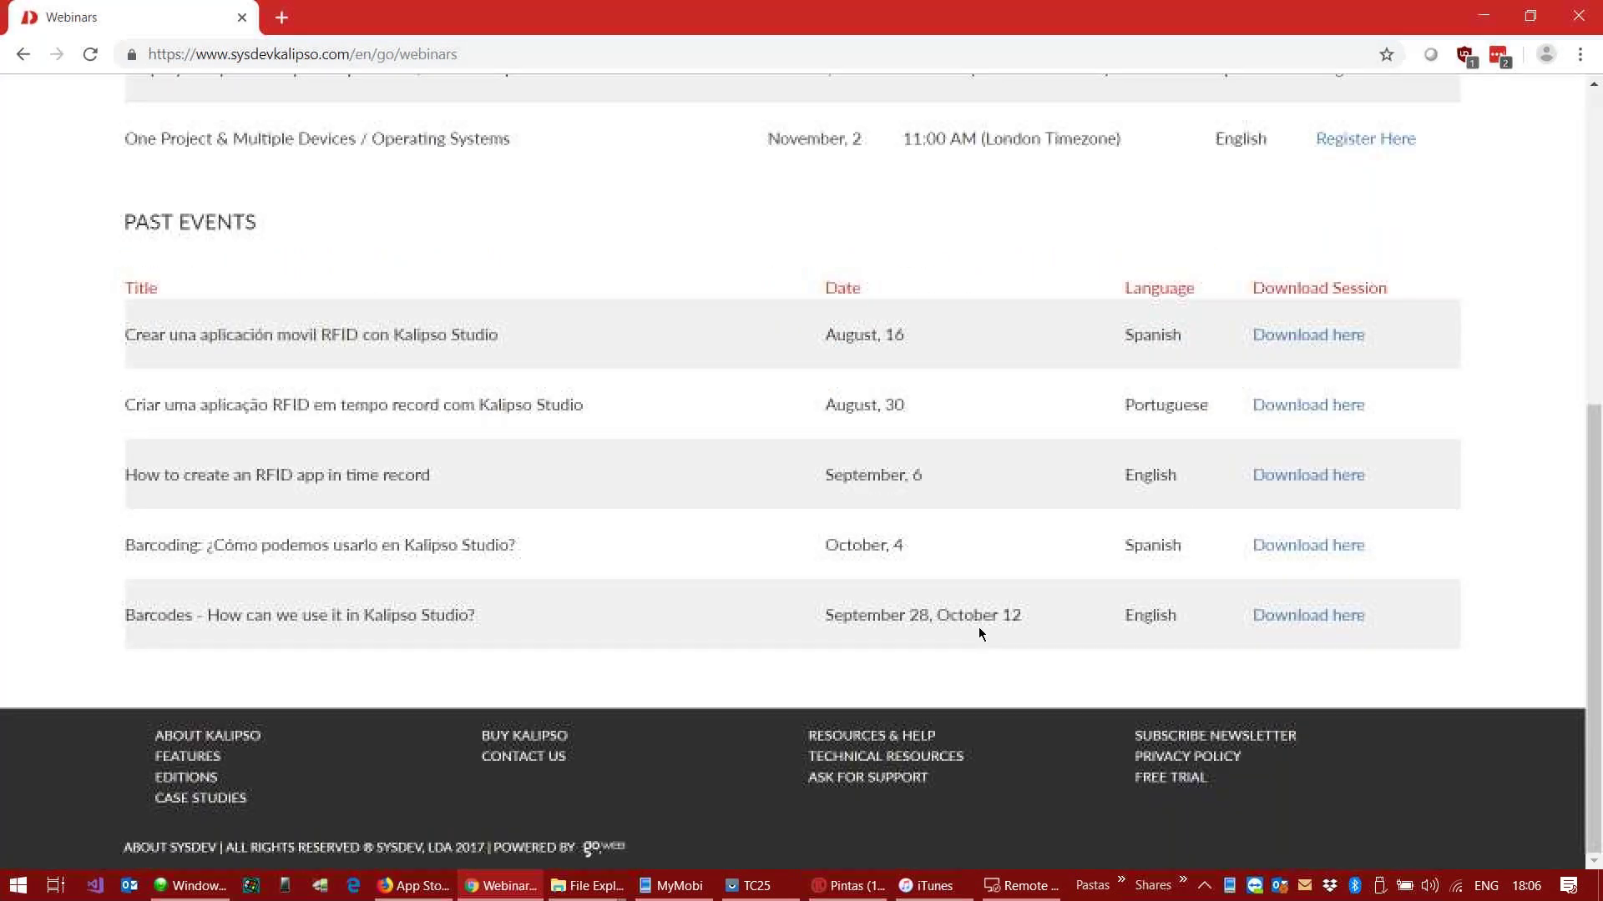
{"action": "scroll", "coordinate": [972, 601], "scroll_direction": "up", "scroll_amount": 7}
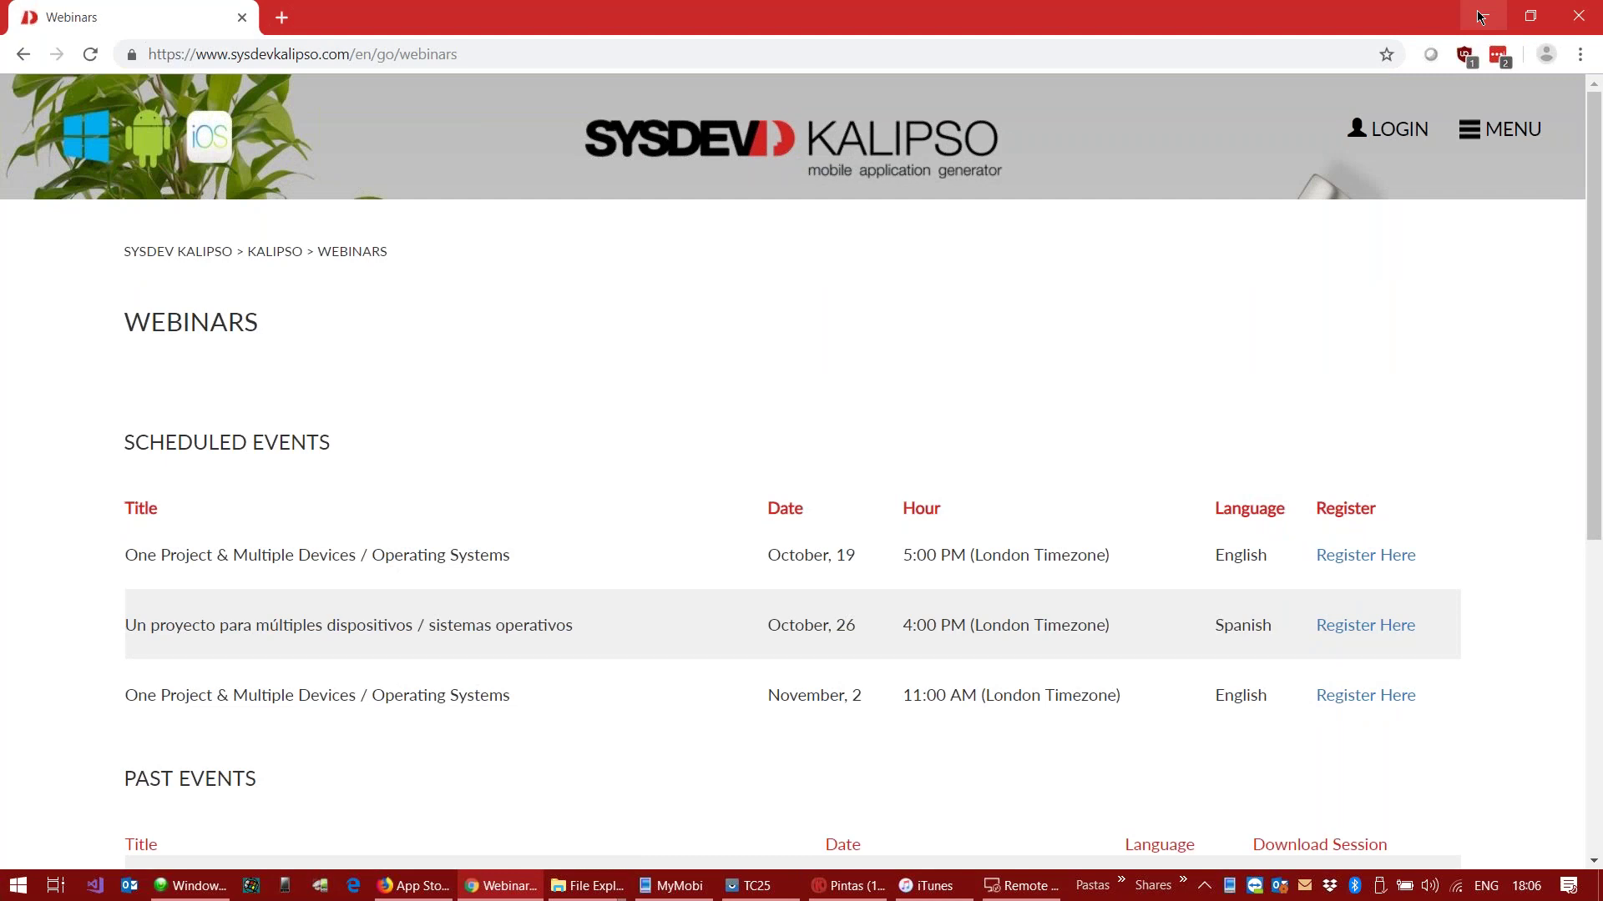
{"action": "left_click", "coordinate": [1480, 17]}
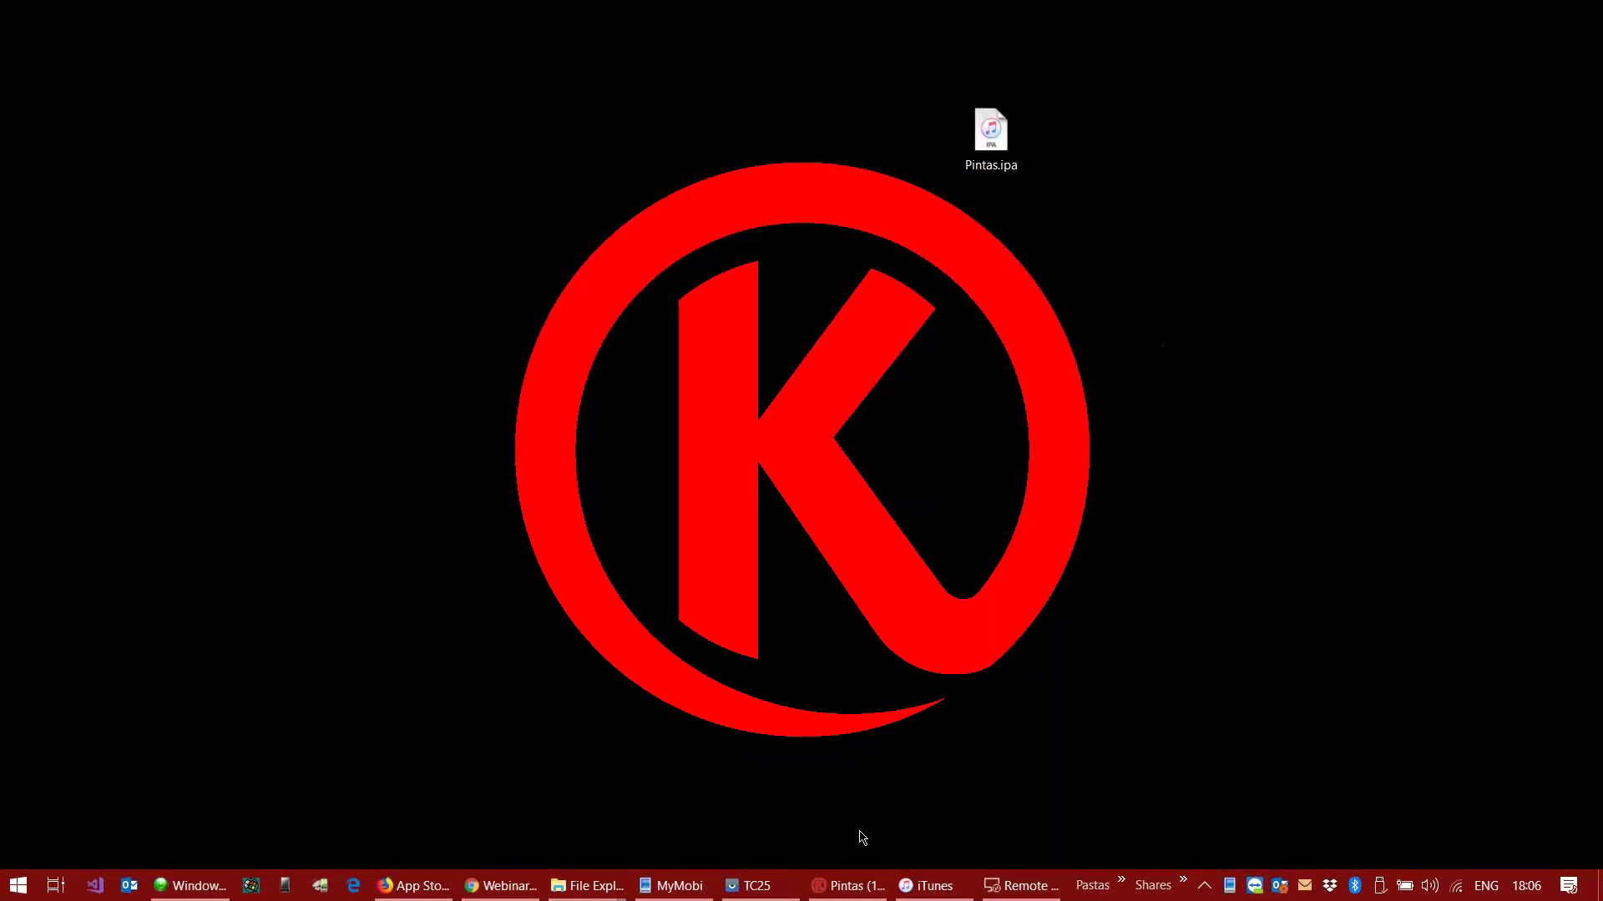
Step: Restore the Kalipso Pintas project window and launch Pintas from the handheld's Kalipso Client list
{"action": "mouse_move", "coordinate": [916, 891]}
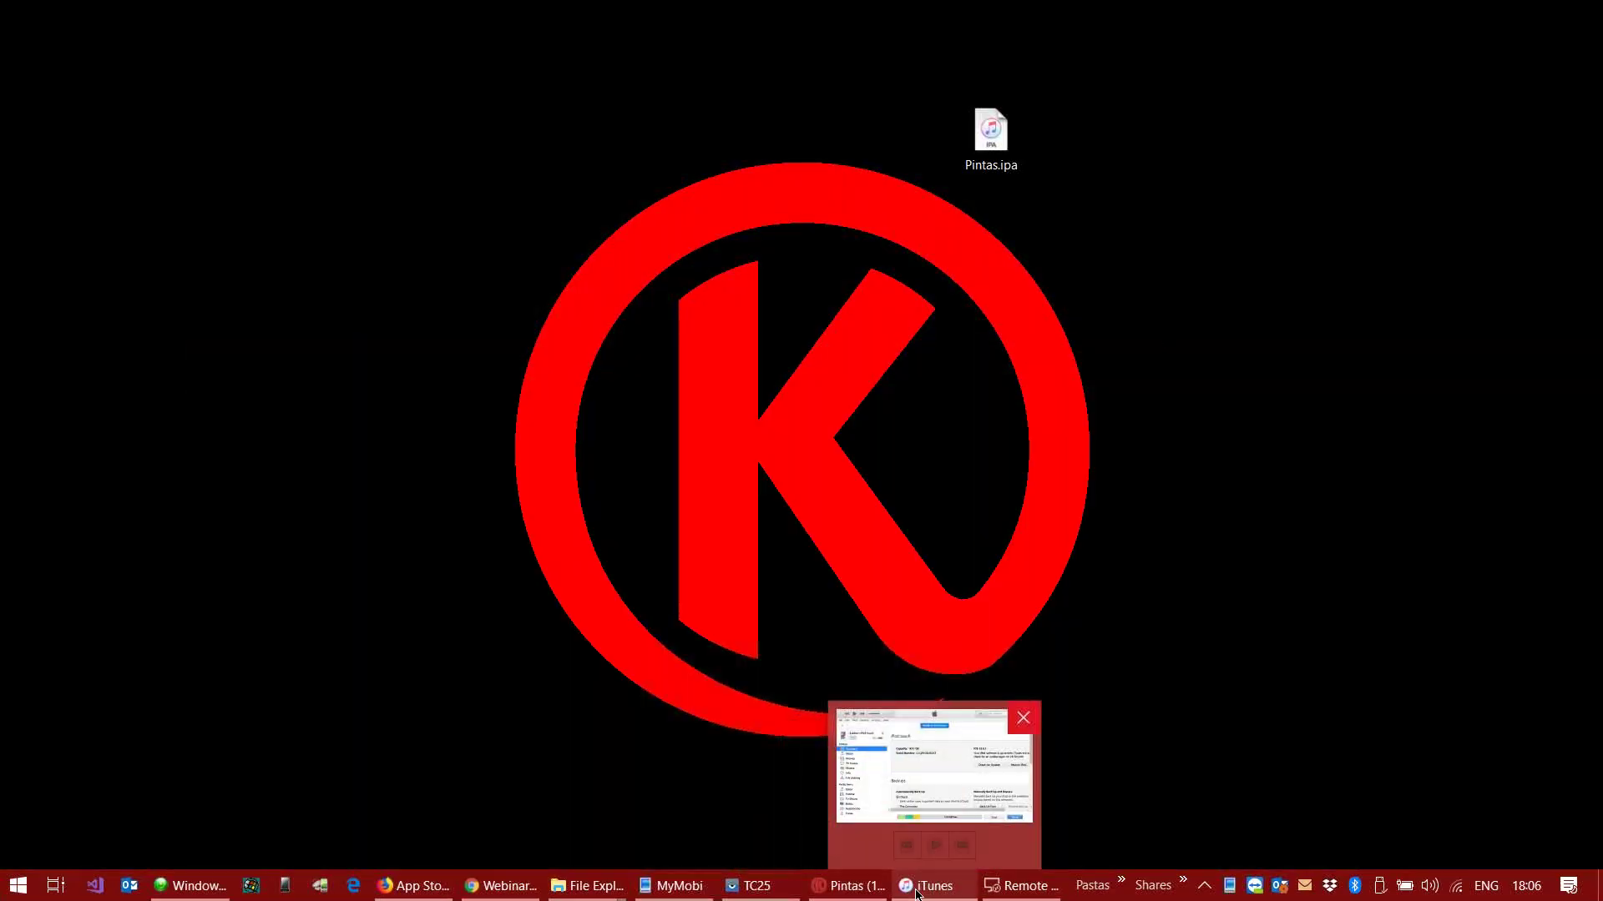
{"action": "left_click", "coordinate": [823, 886]}
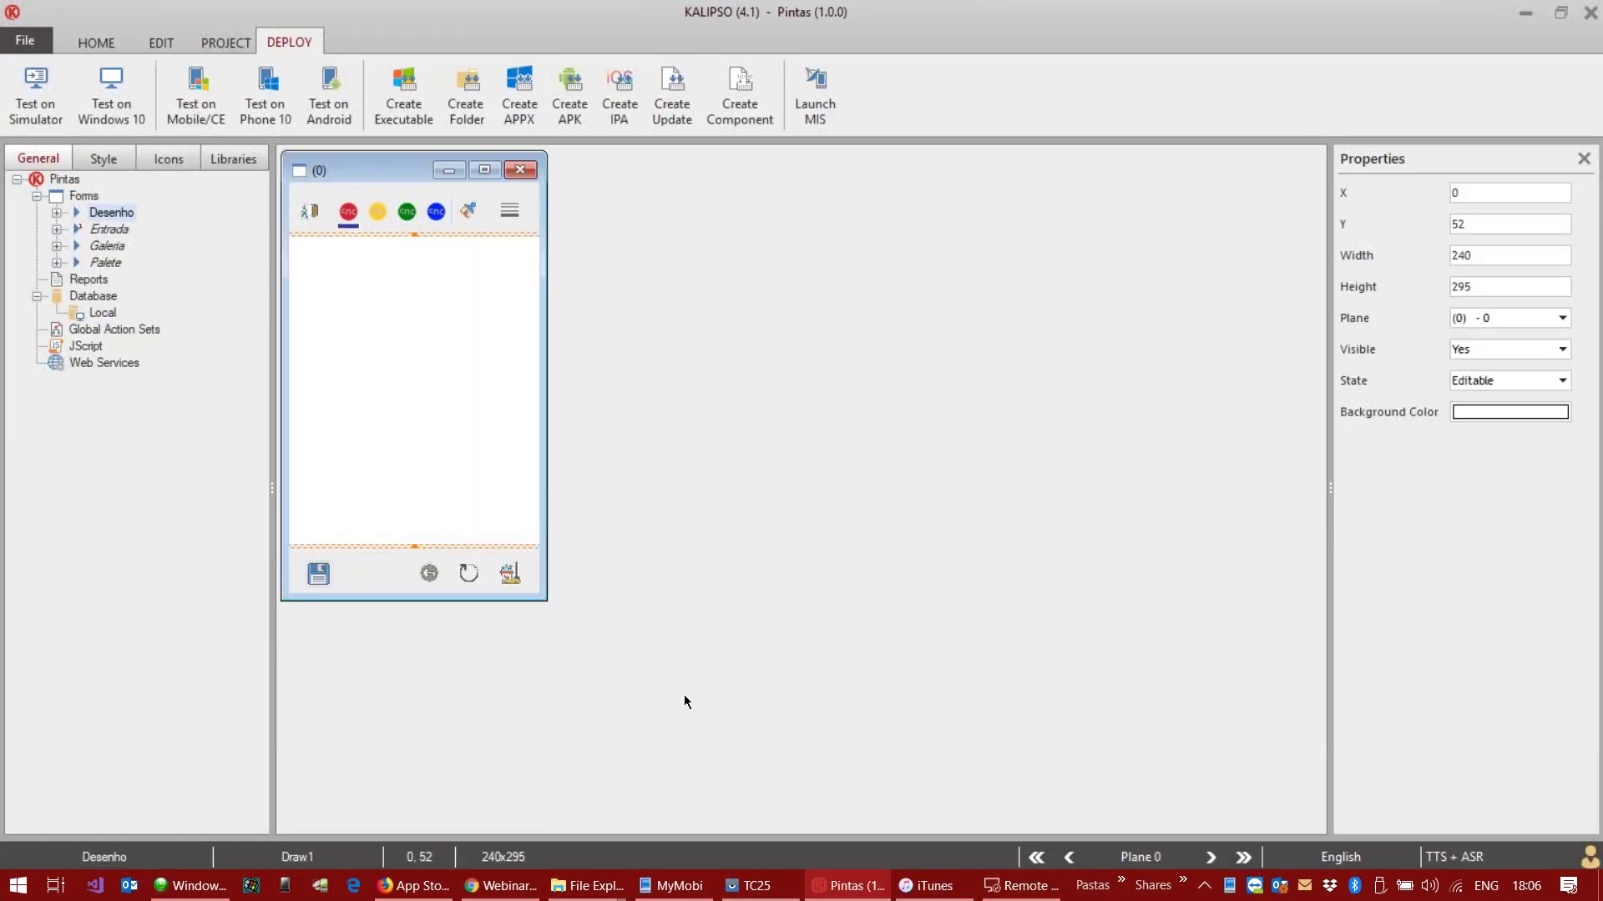
{"action": "left_click", "coordinate": [664, 888]}
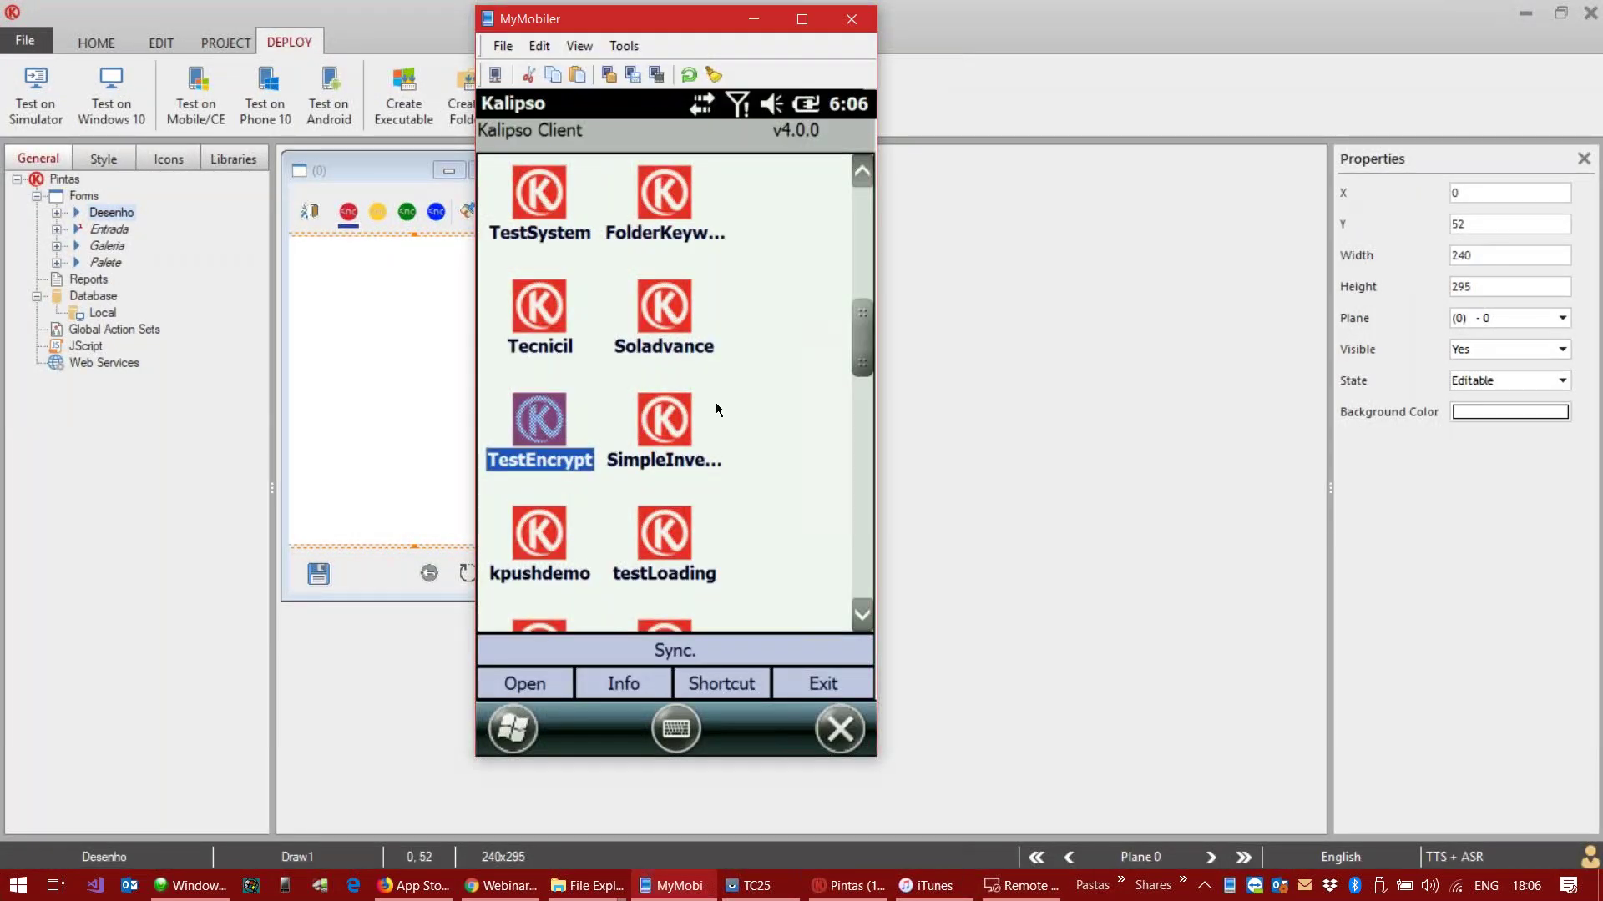
{"action": "left_click", "coordinate": [668, 304]}
{"action": "key", "text": "Down"}
{"action": "key", "text": "Down"}
{"action": "key", "text": "Down"}
{"action": "key", "text": "Down"}
{"action": "key", "text": "Down"}
{"action": "key", "text": "Down"}
{"action": "key", "text": "Right"}
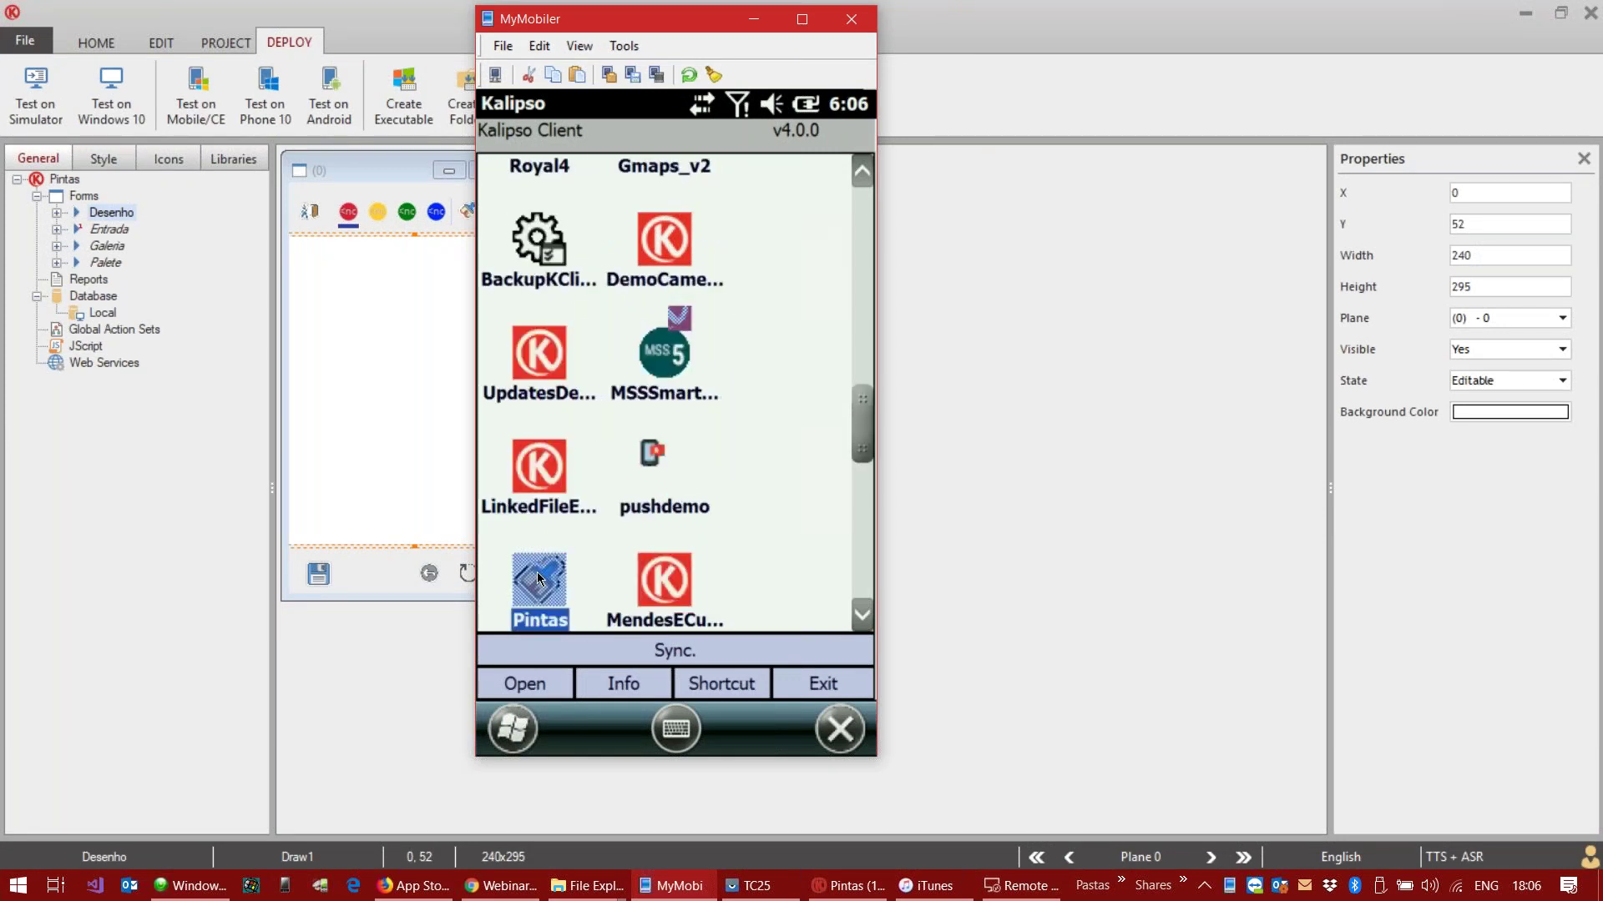
{"action": "double_click", "coordinate": [537, 578]}
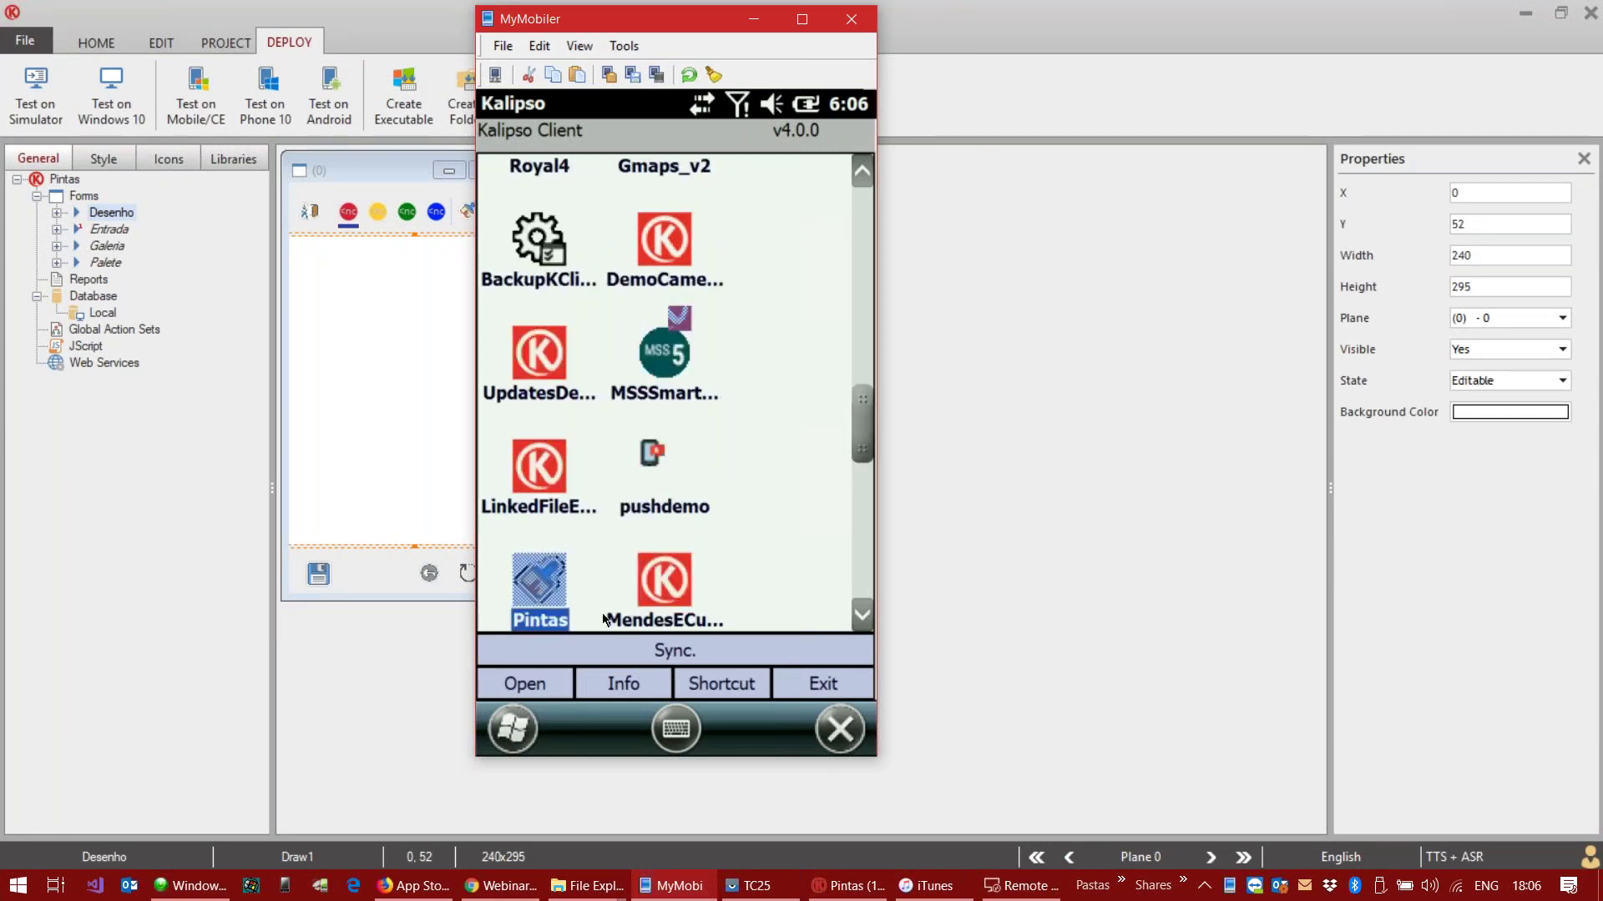
Step: Open the TC25 Android mirror and launch KClientV40 on the PC from the Start menu
{"action": "left_click", "coordinate": [749, 888]}
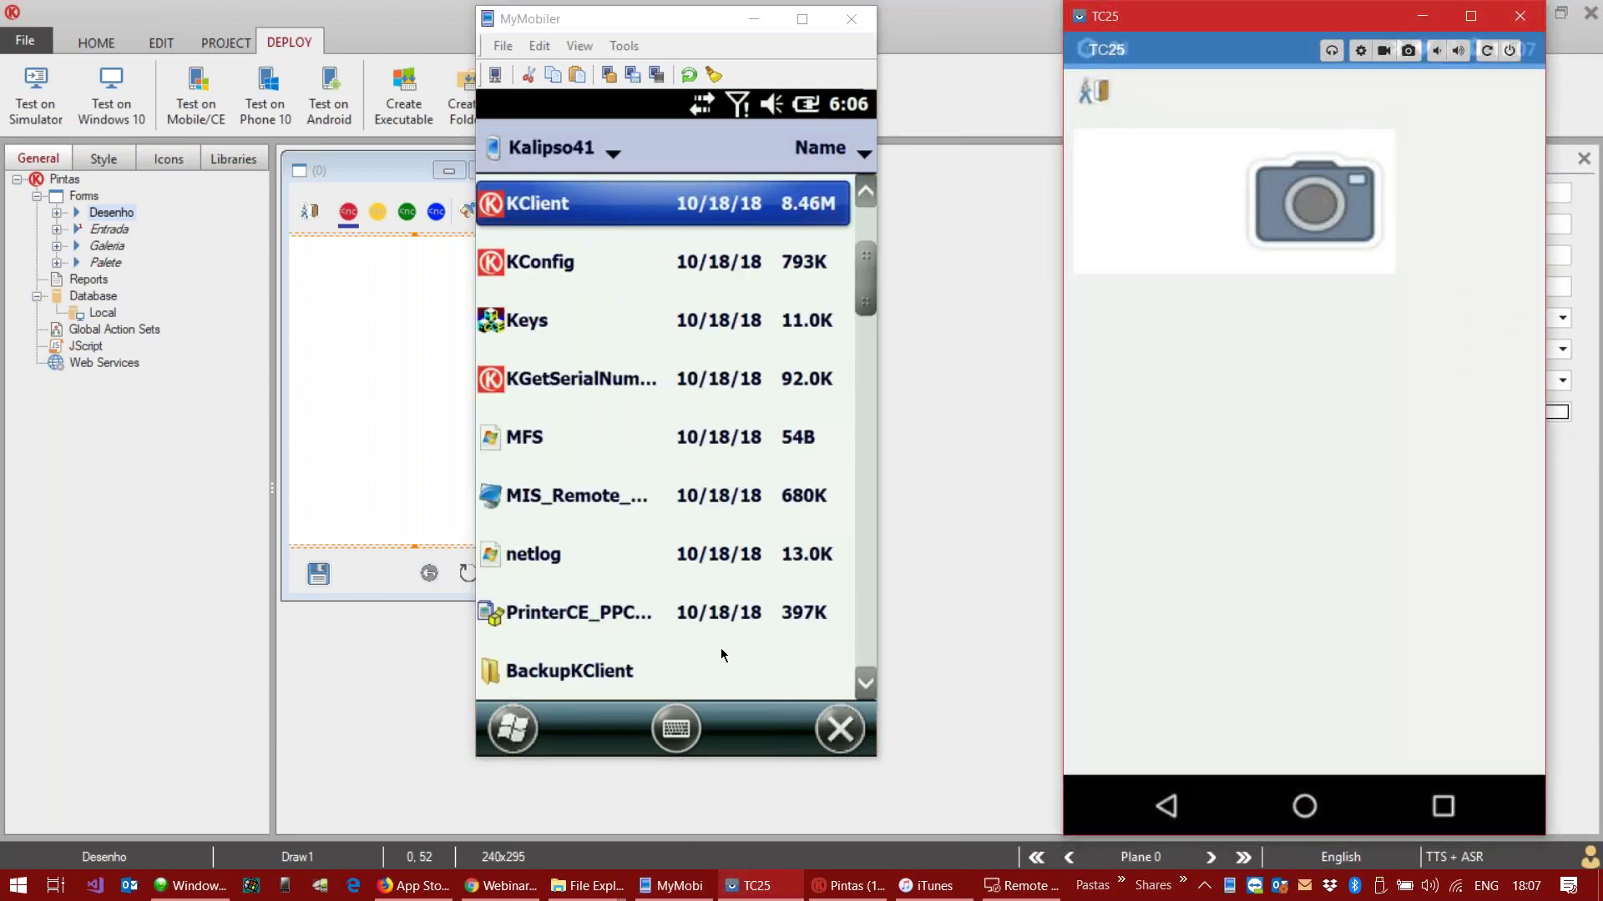
{"action": "left_click", "coordinate": [137, 654]}
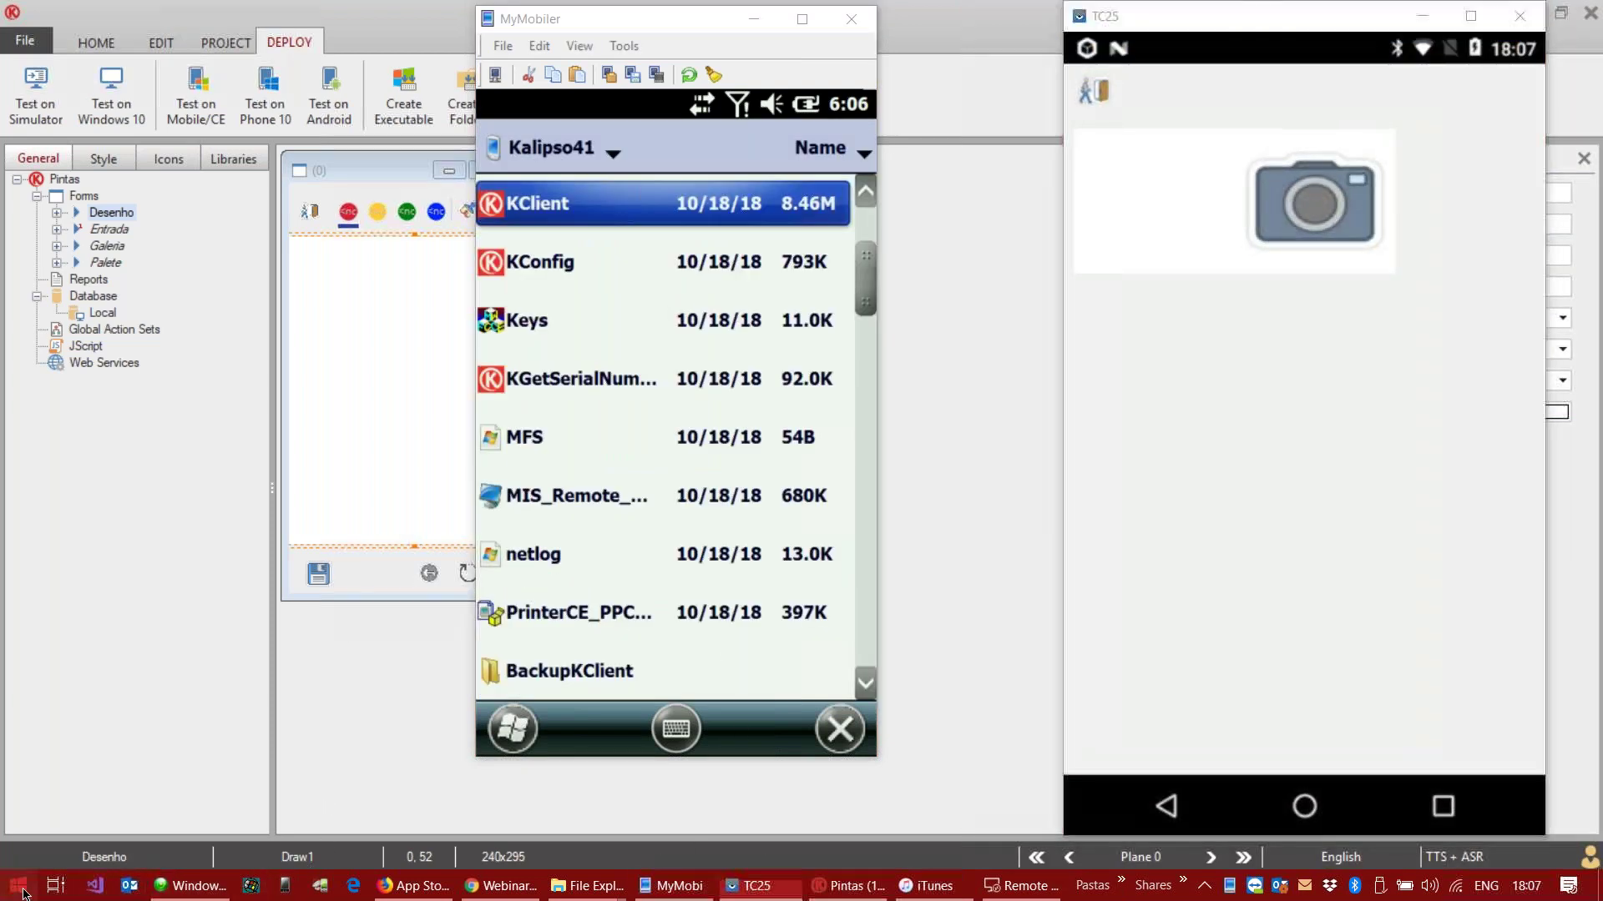
{"action": "key", "text": "super"}
{"action": "left_click", "coordinate": [173, 468]}
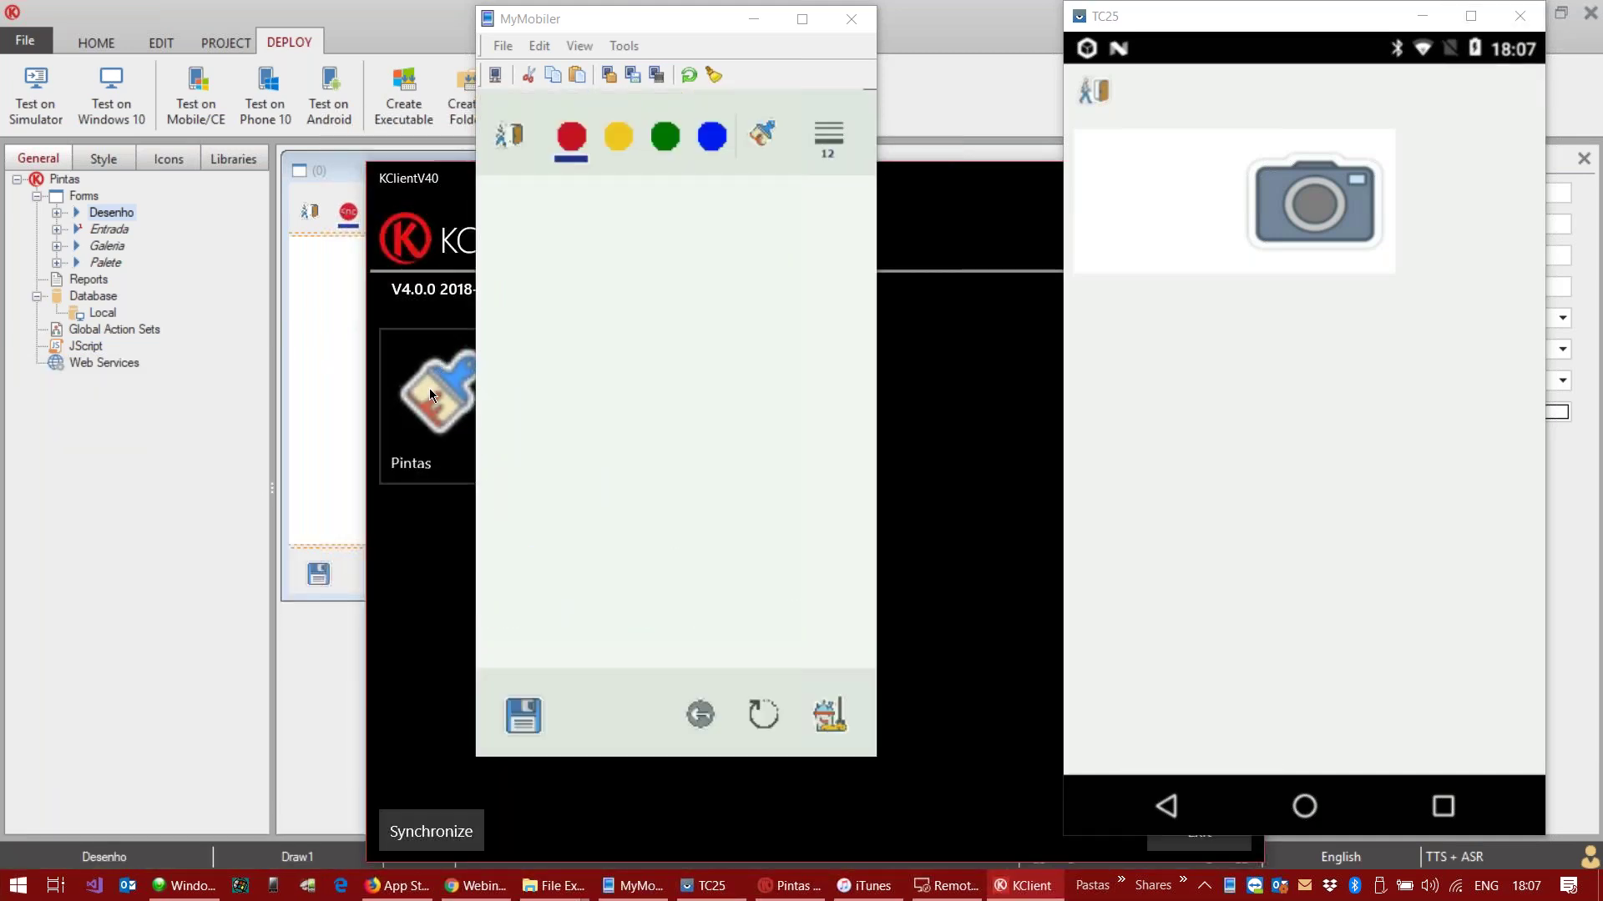
Step: Move KClient to the left, exit the handheld's drawing app, and relaunch KClient there
{"action": "left_click_drag", "start_coordinate": [432, 182], "coordinate": [111, 172]}
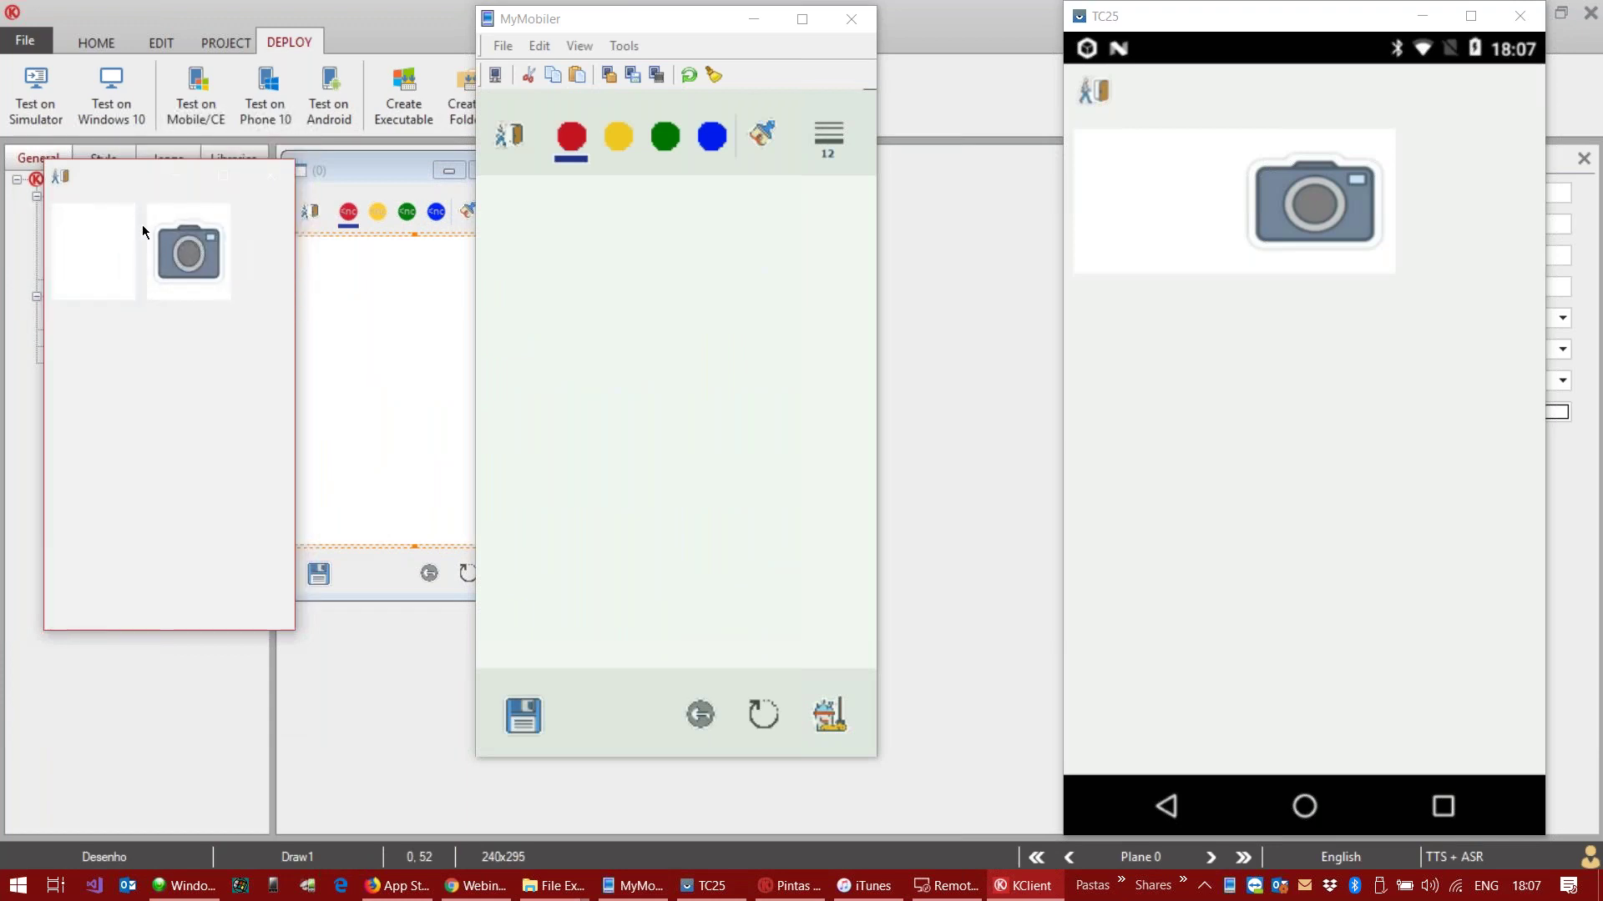
{"action": "left_click", "coordinate": [505, 135]}
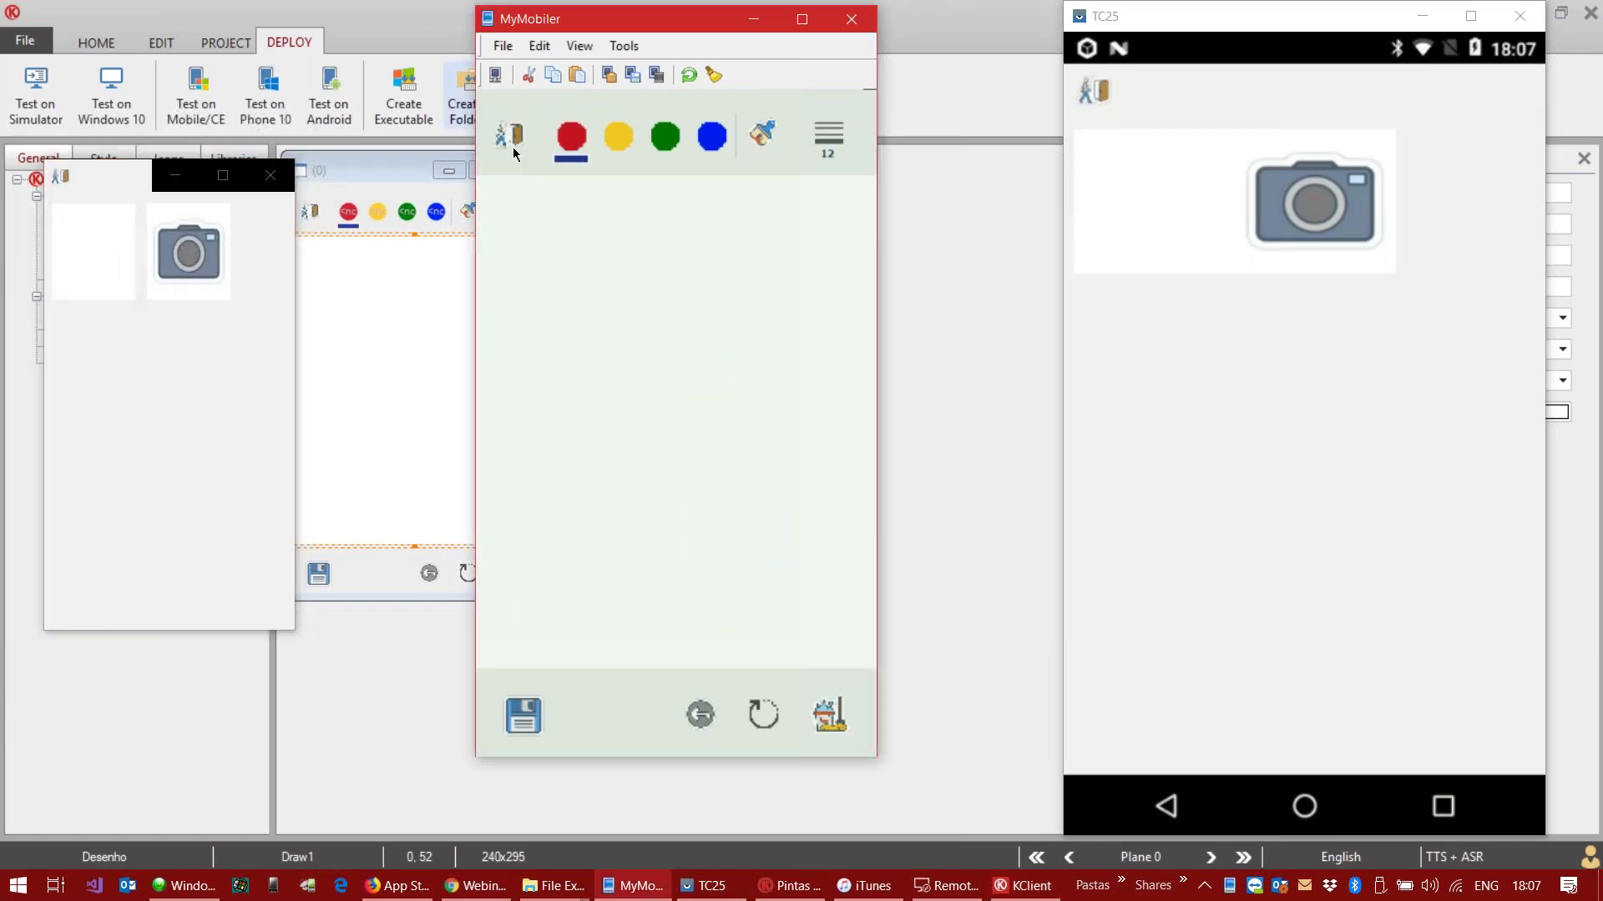
{"action": "left_click", "coordinate": [509, 143]}
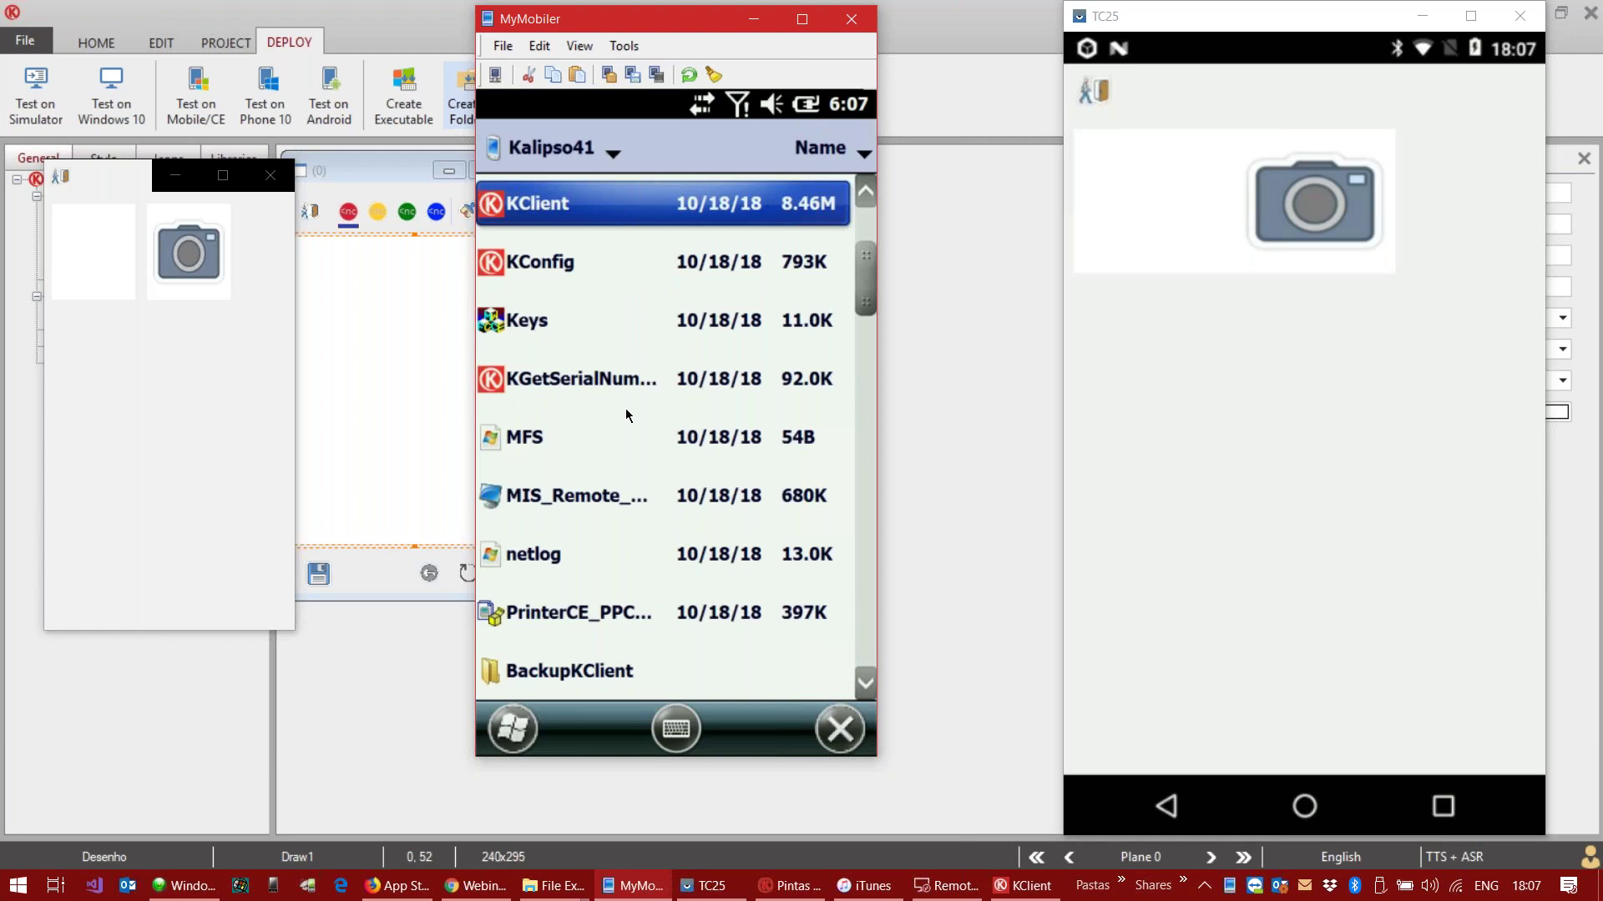
{"action": "left_click", "coordinate": [585, 214]}
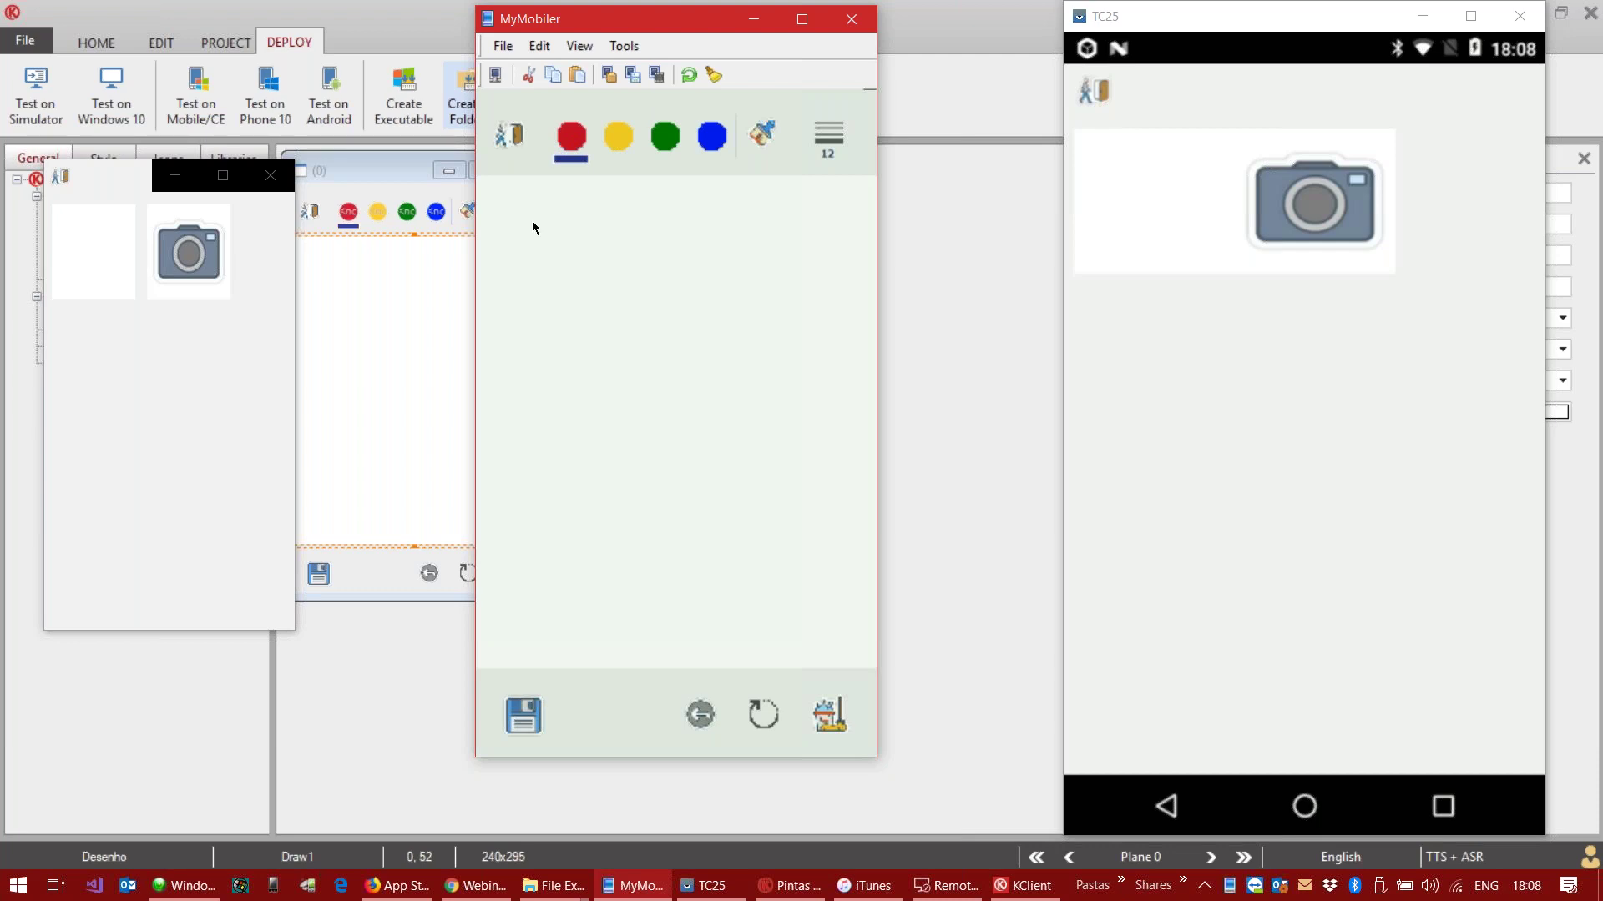
Step: Return the handheld to the Pintas start screen and arrange the KClient and MyMobiler windows side by side
{"action": "left_click", "coordinate": [703, 718]}
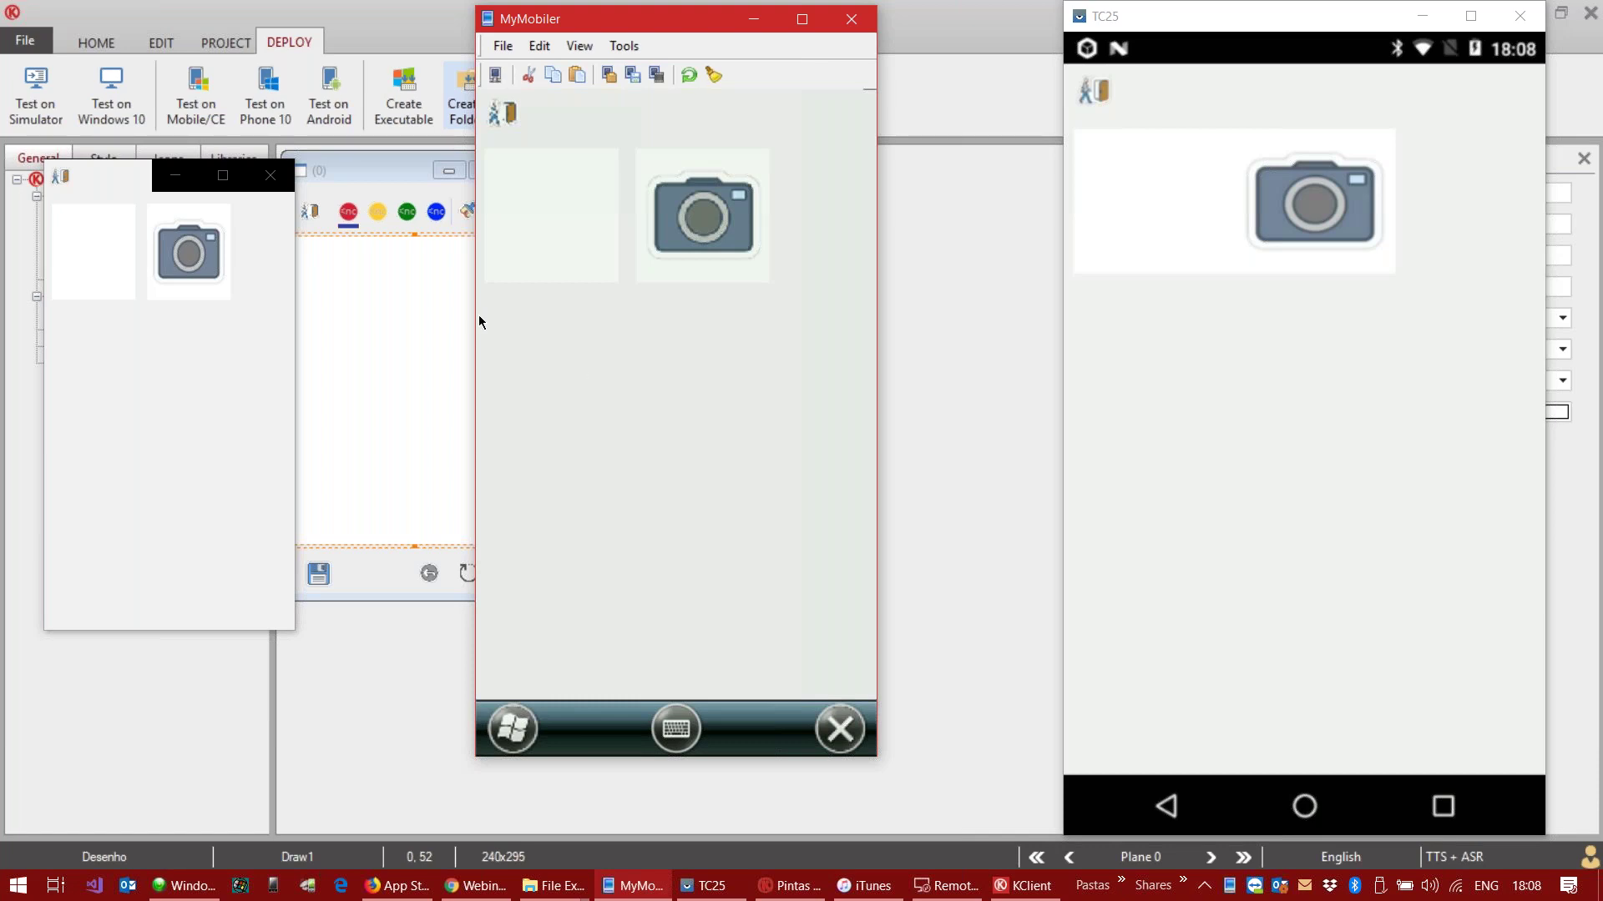
{"action": "left_click_drag", "start_coordinate": [117, 182], "coordinate": [270, 195]}
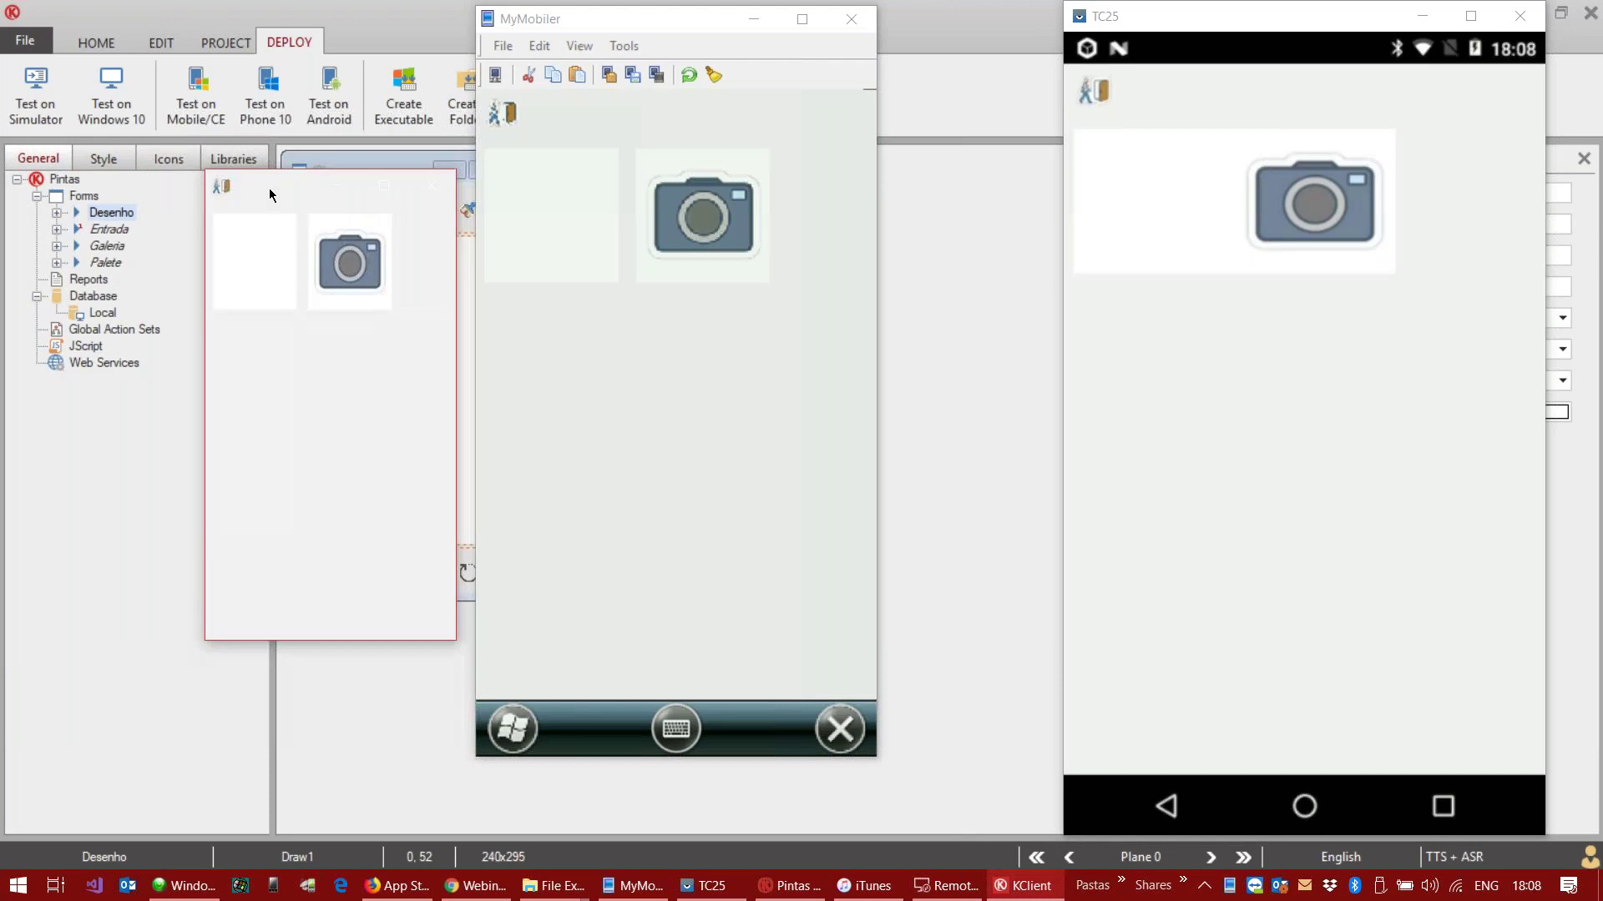
{"action": "left_click_drag", "start_coordinate": [603, 26], "coordinate": [678, 72]}
{"action": "left_click_drag", "start_coordinate": [275, 198], "coordinate": [108, 270]}
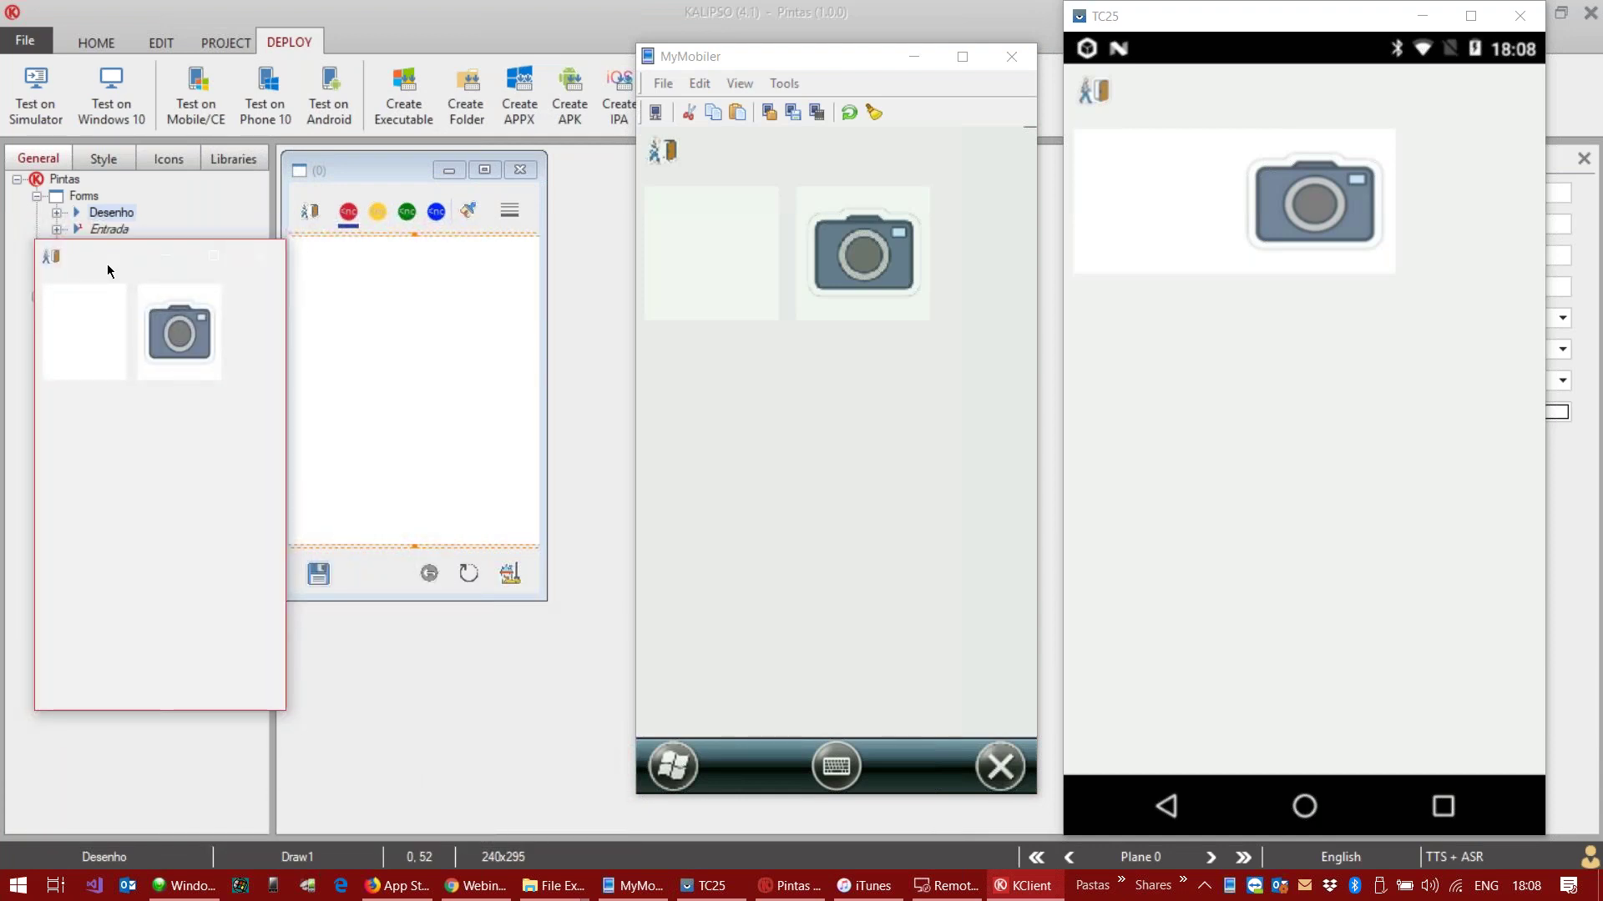
Step: Open the Desenho drawing form on the PC, then on the handheld and Android device
{"action": "left_click", "coordinate": [94, 324]}
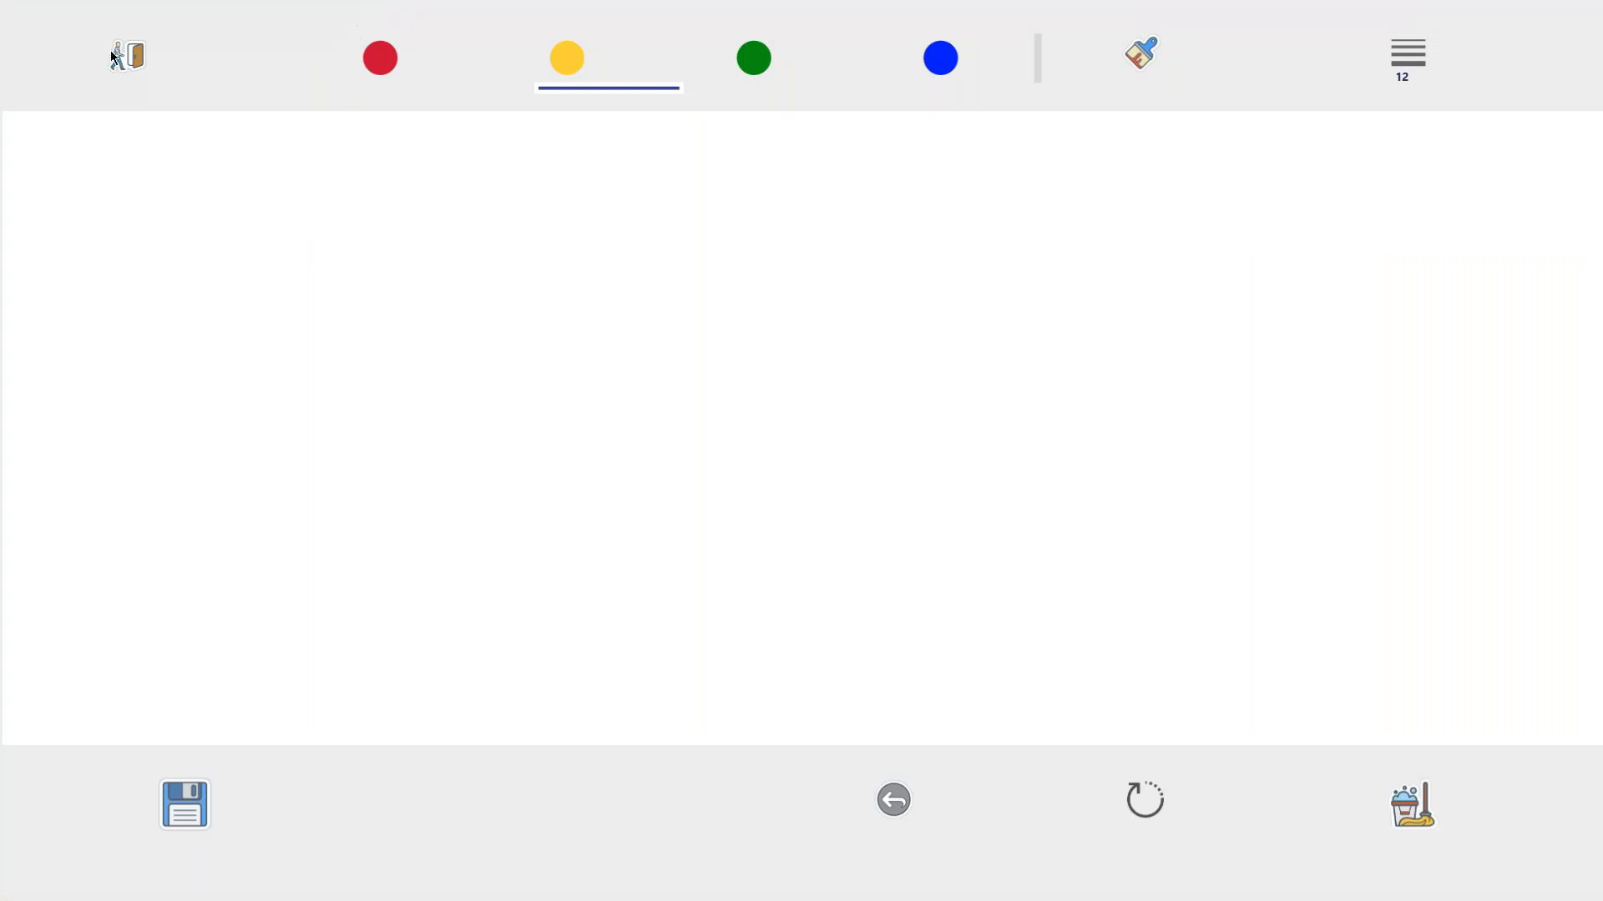
{"action": "left_click", "coordinate": [117, 57]}
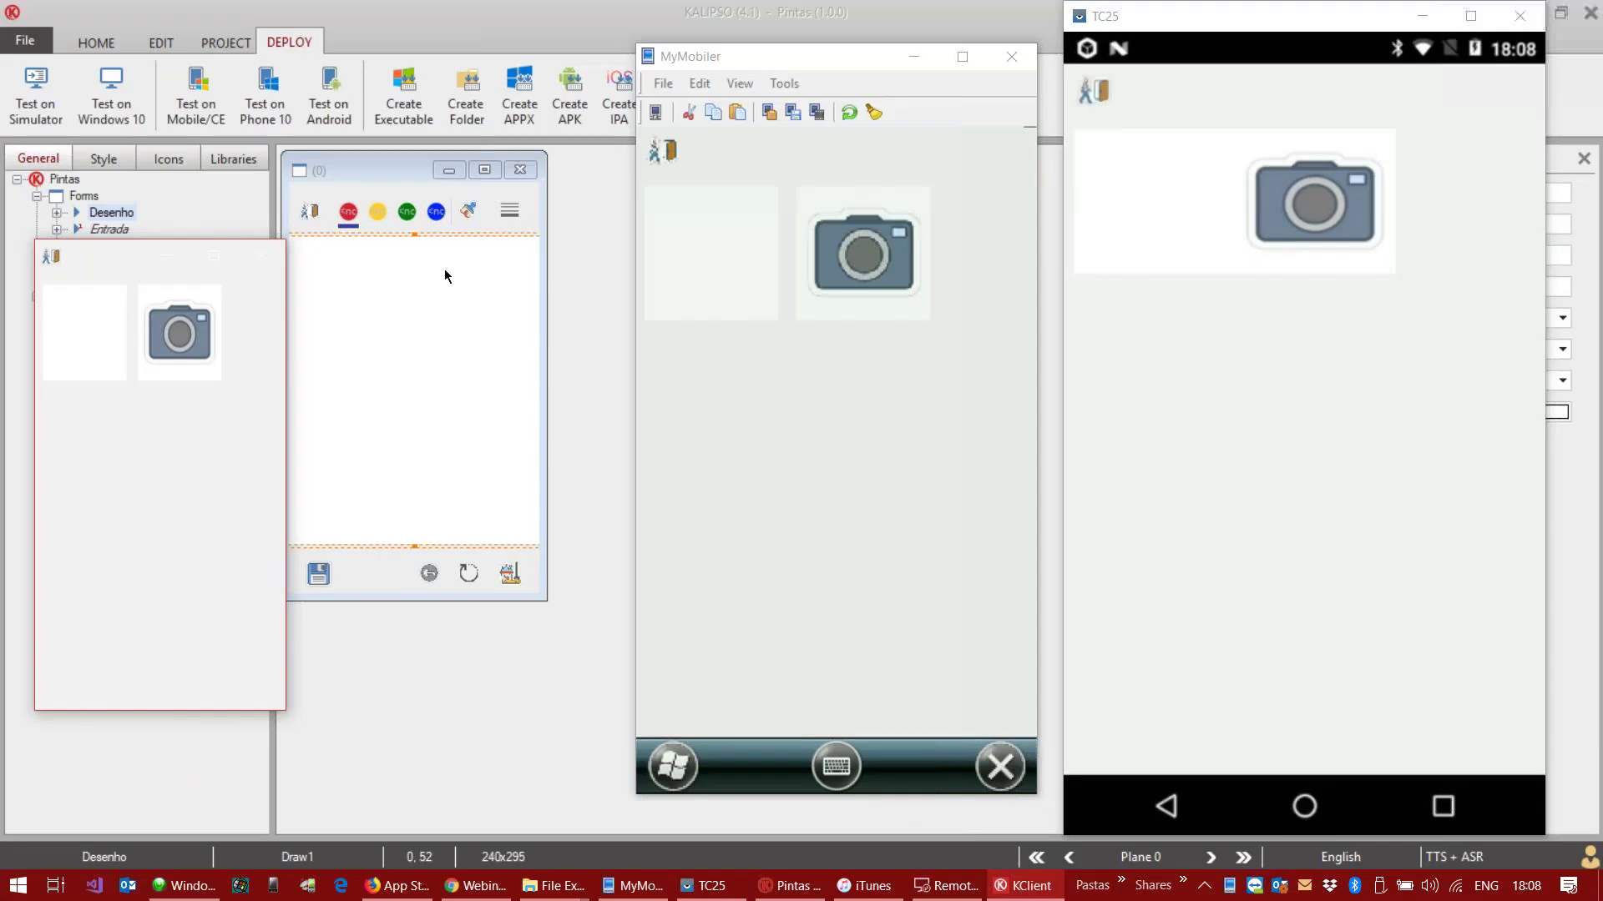
{"action": "left_click", "coordinate": [711, 245]}
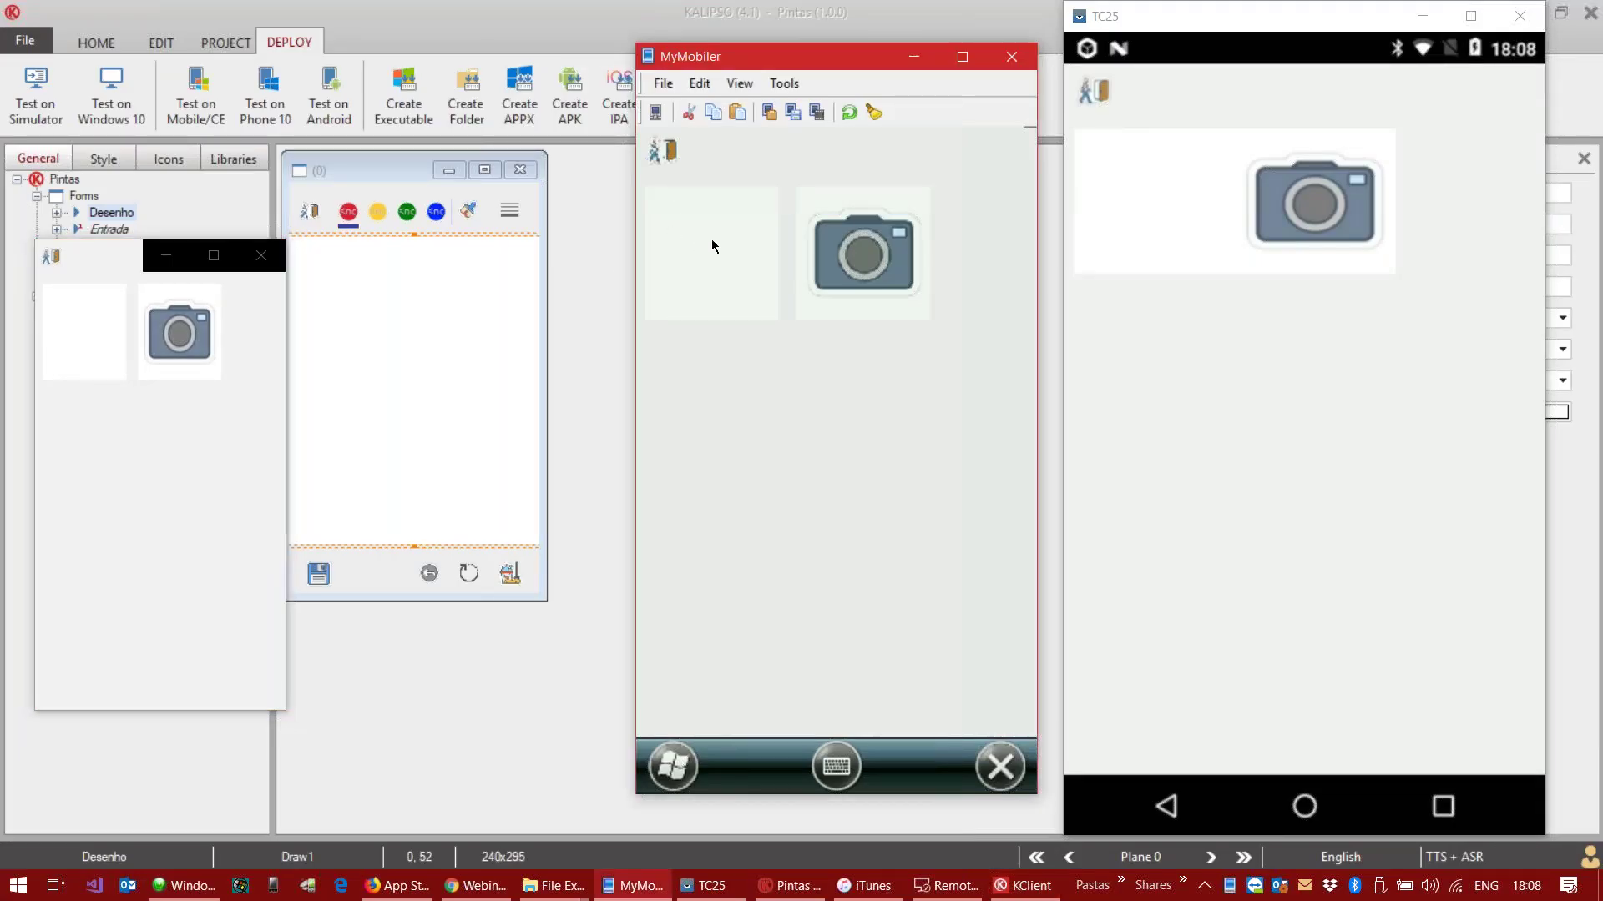
{"action": "left_click", "coordinate": [1135, 203]}
Step: Draw red strokes on both devices, clear both canvases, then draw a red vertical line on the handheld
{"action": "left_click_drag", "start_coordinate": [1149, 229], "coordinate": [1316, 451]}
{"action": "left_click_drag", "start_coordinate": [681, 332], "coordinate": [816, 495]}
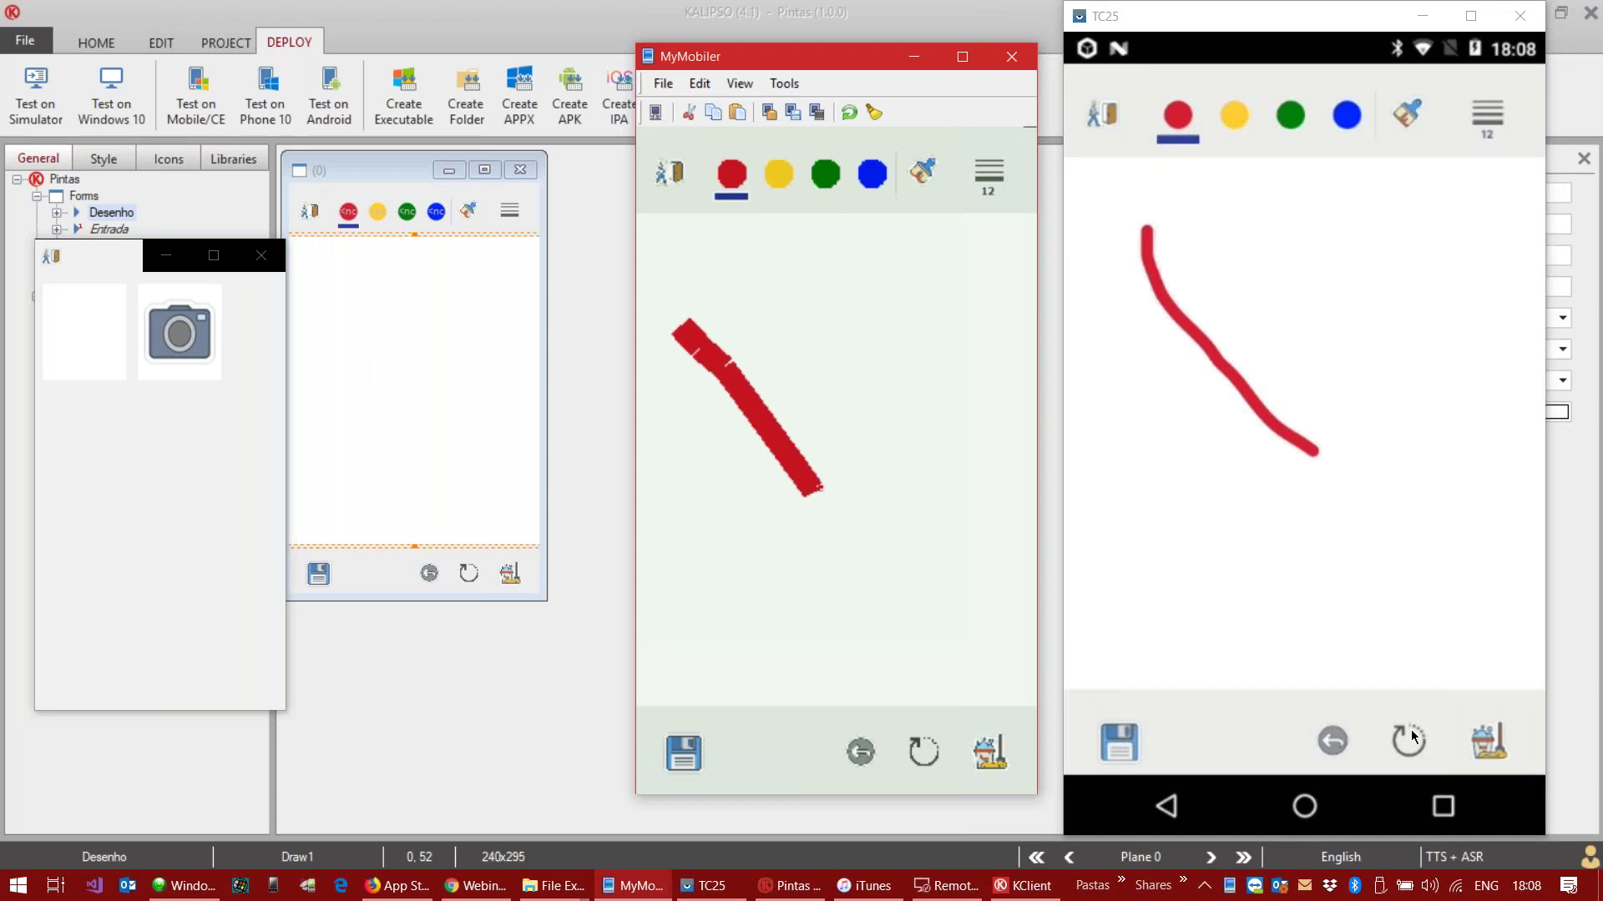
{"action": "left_click", "coordinate": [1485, 738]}
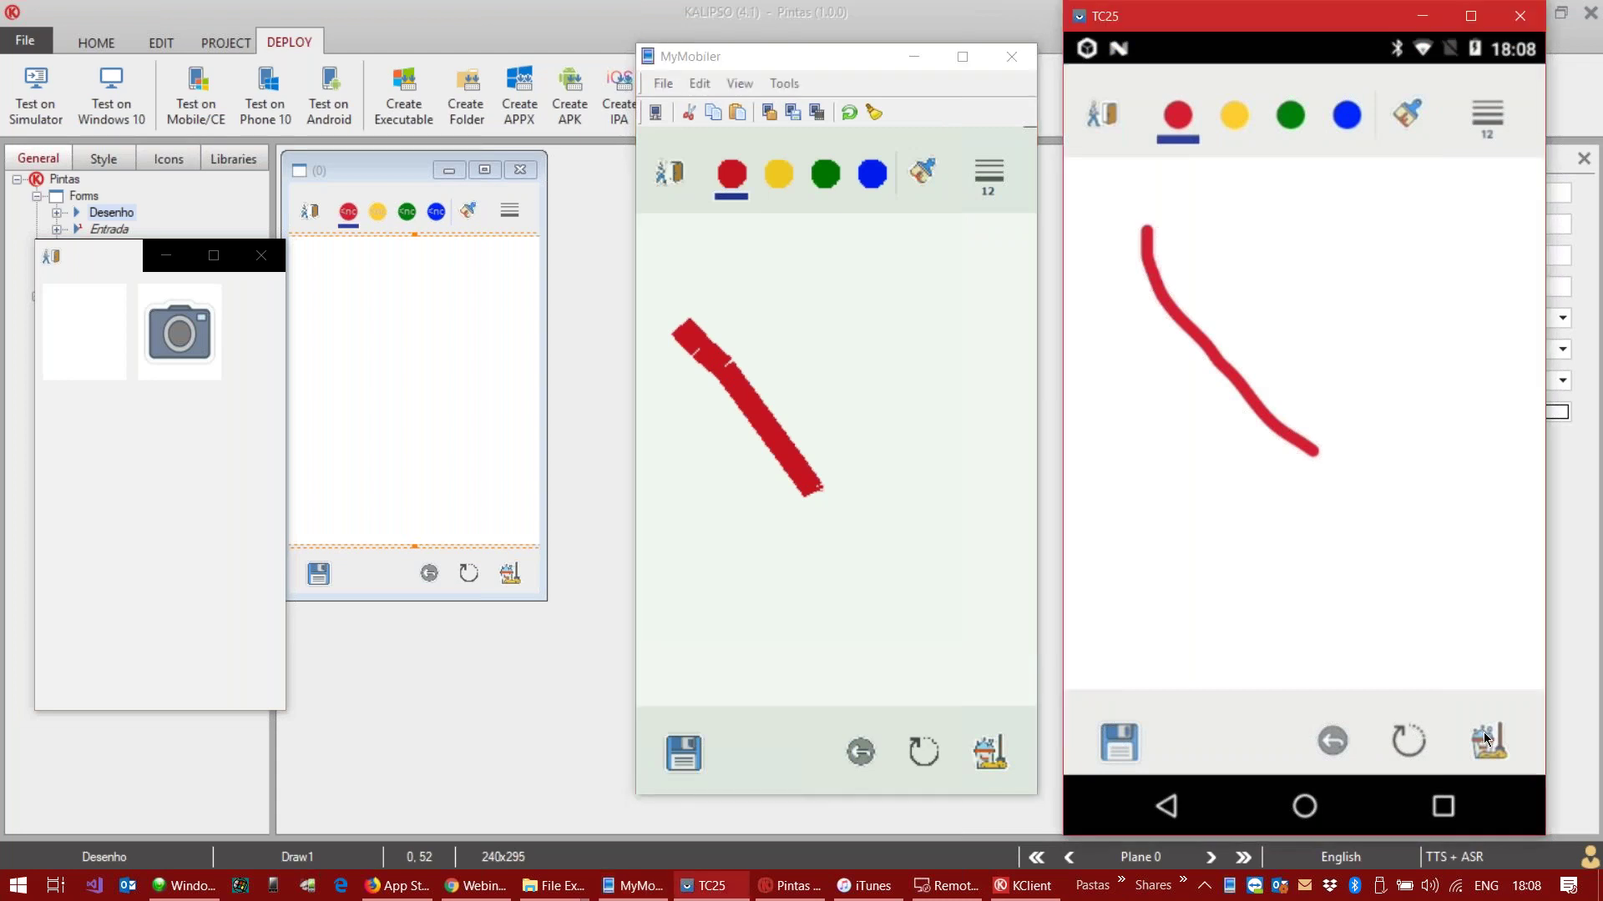
{"action": "left_click", "coordinate": [985, 755]}
{"action": "left_click_drag", "start_coordinate": [783, 279], "coordinate": [756, 553]}
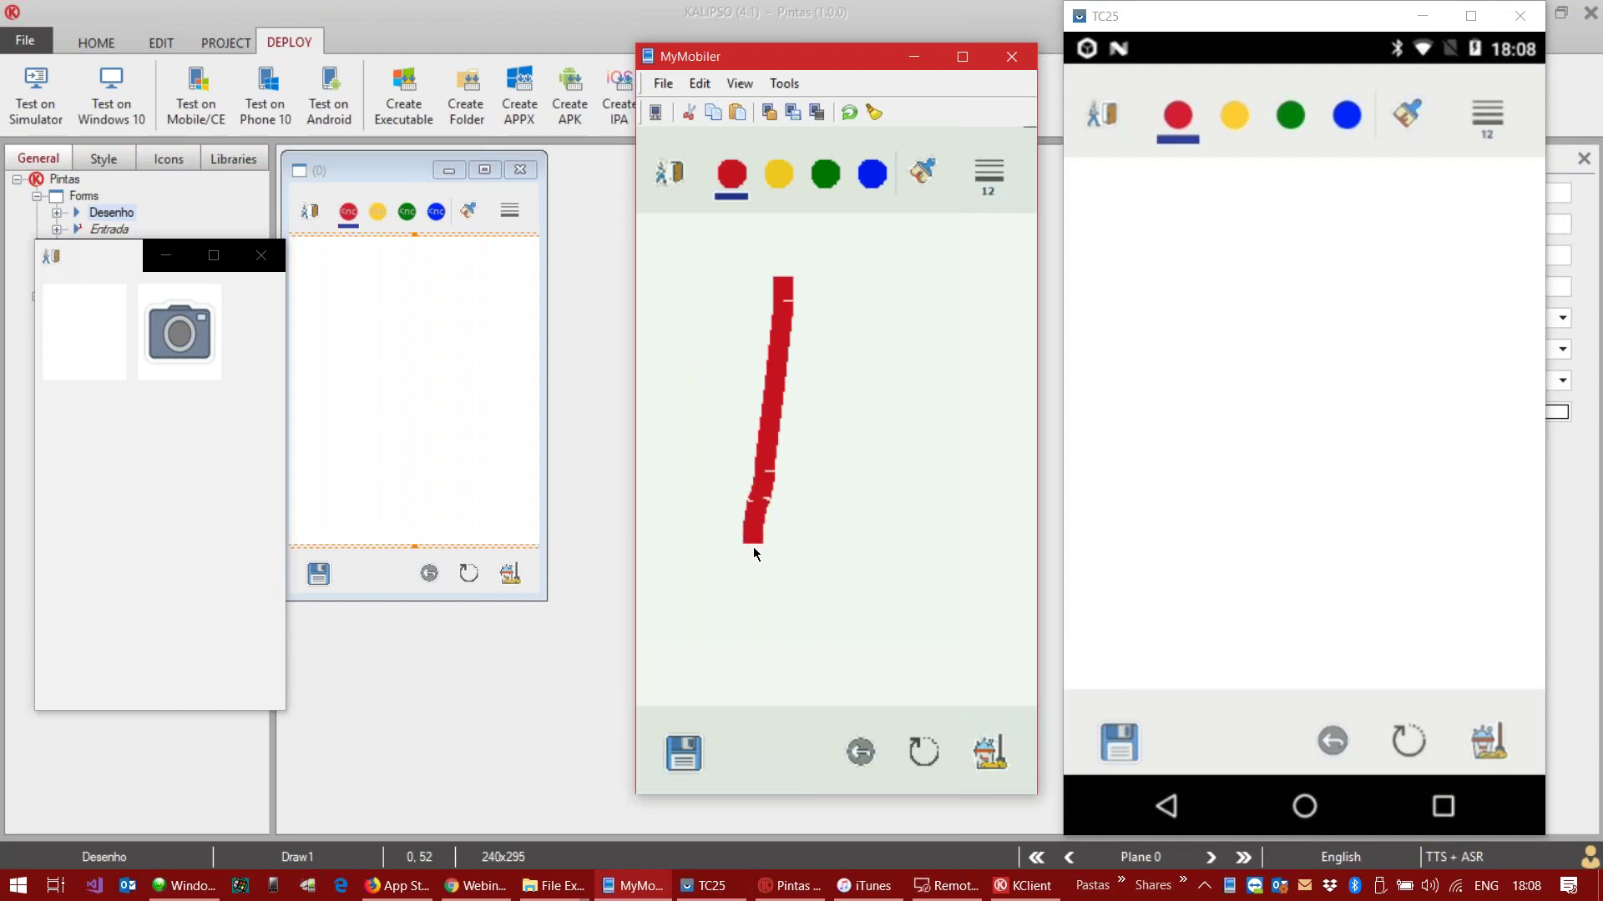